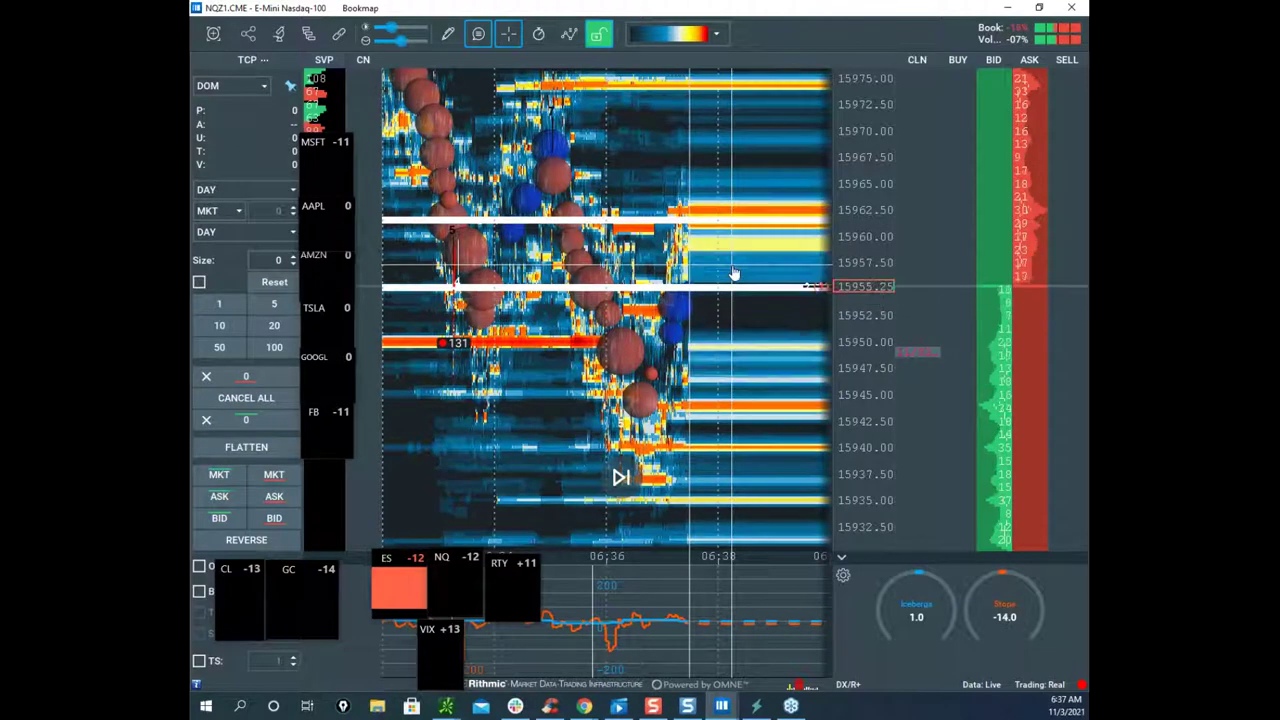
drag(854, 257, 856, 273)
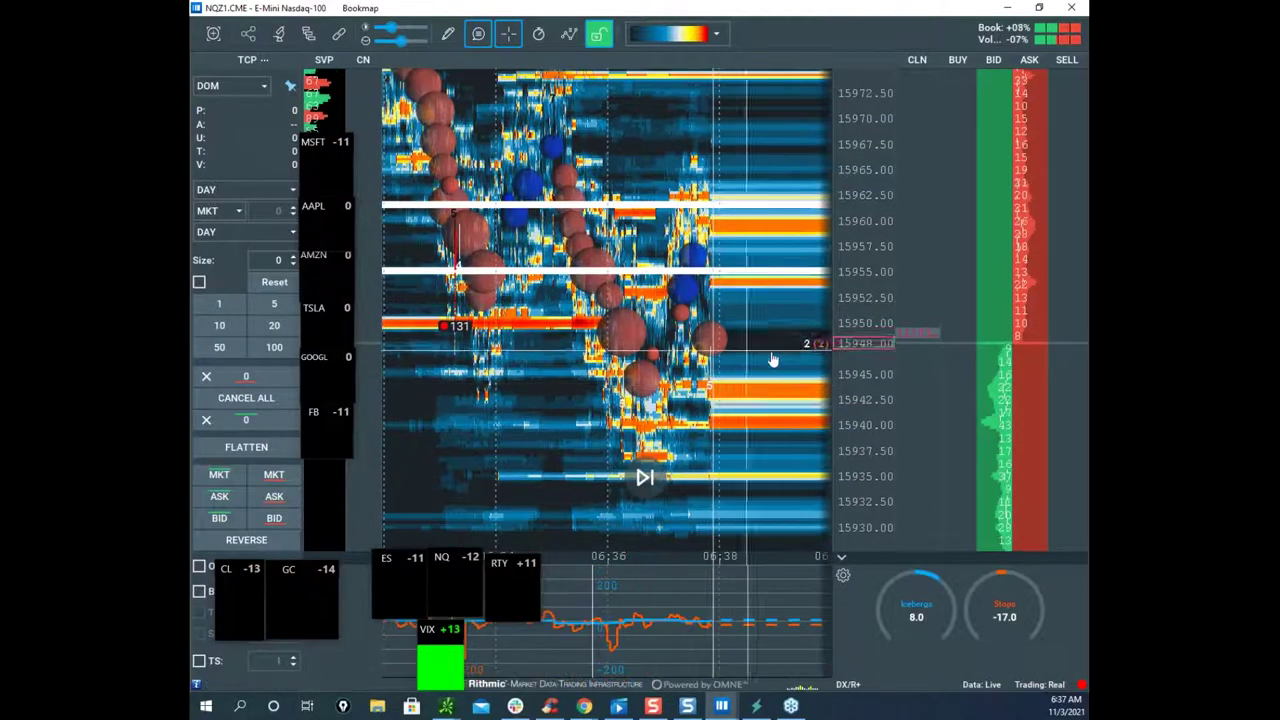
scroll(838, 323, down, 3)
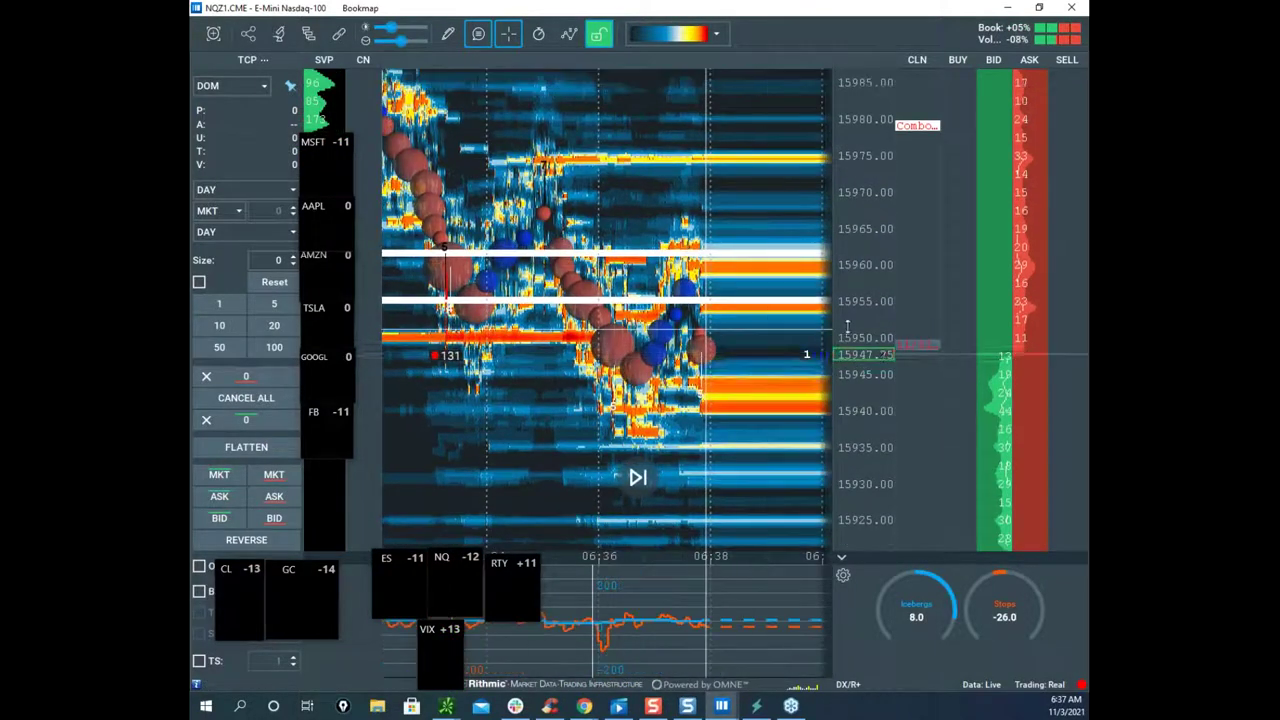
scroll(748, 349, up, 2)
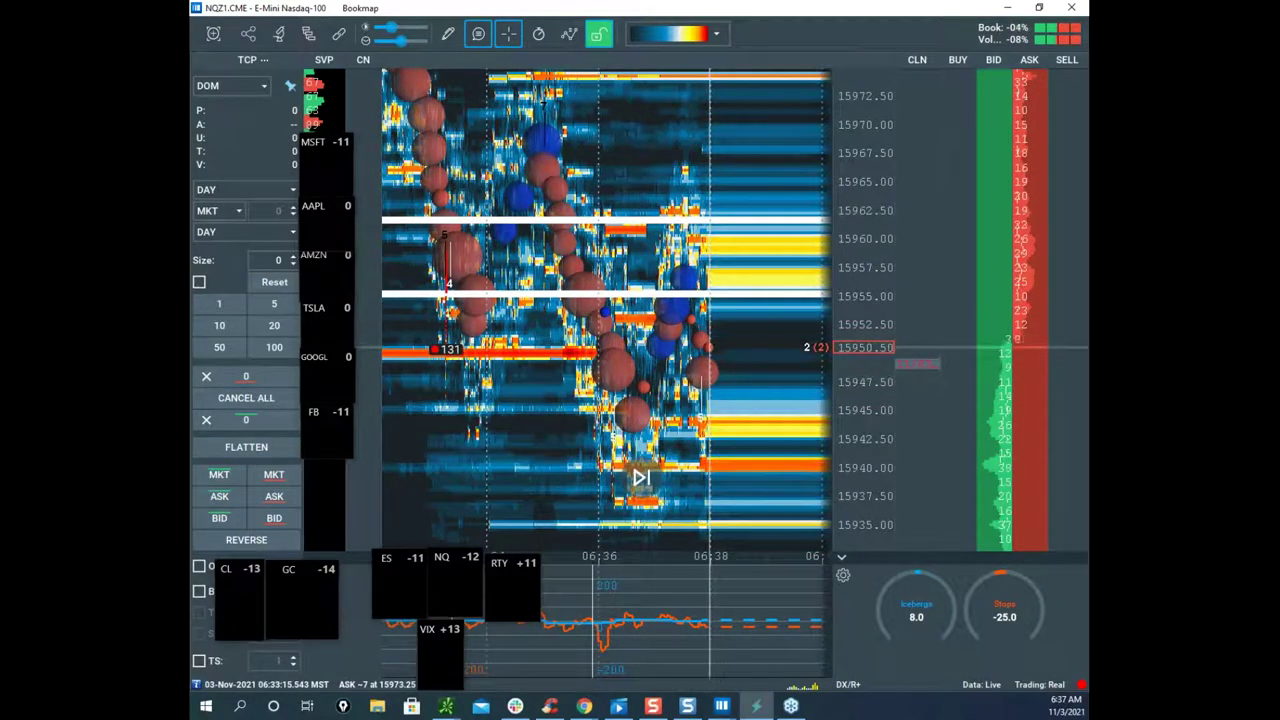
Step: Bring the tickstrike window over the chart, view its Internals and Crypto symbols, and move it back off this screen
drag(190, 148, 799, 45)
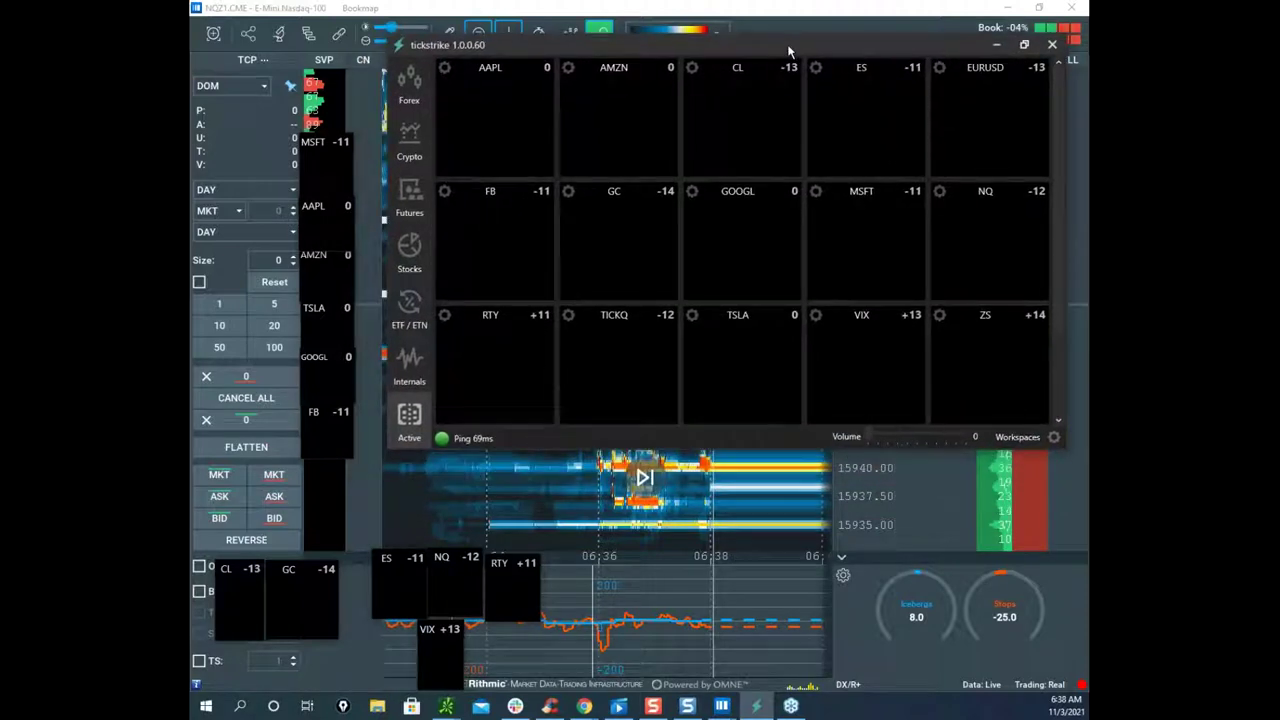
click(432, 338)
click(410, 372)
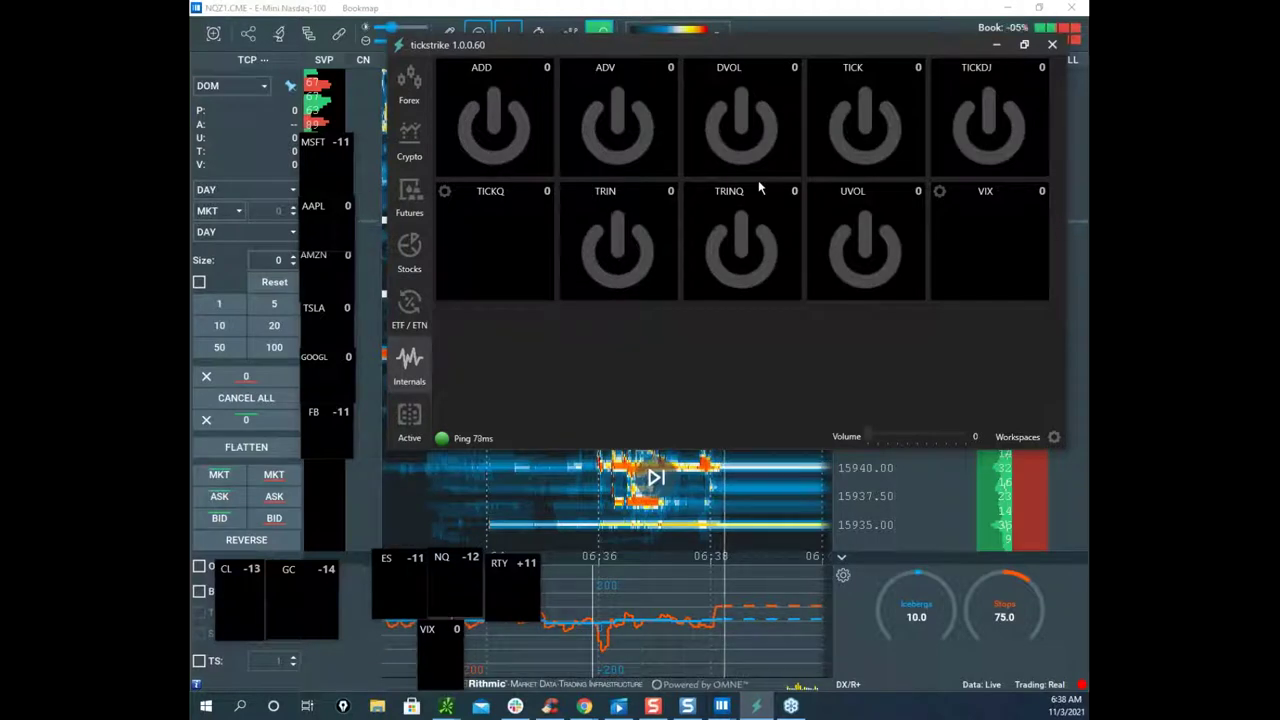
click(418, 146)
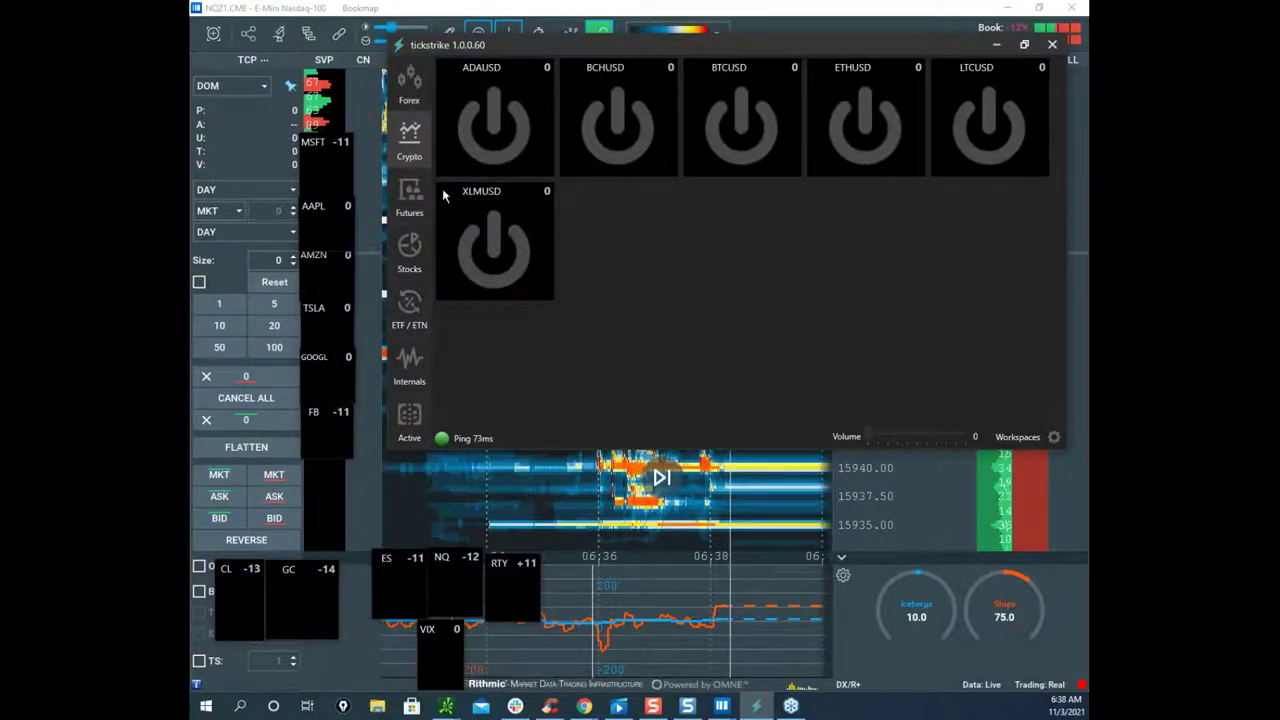
drag(610, 46, 190, 66)
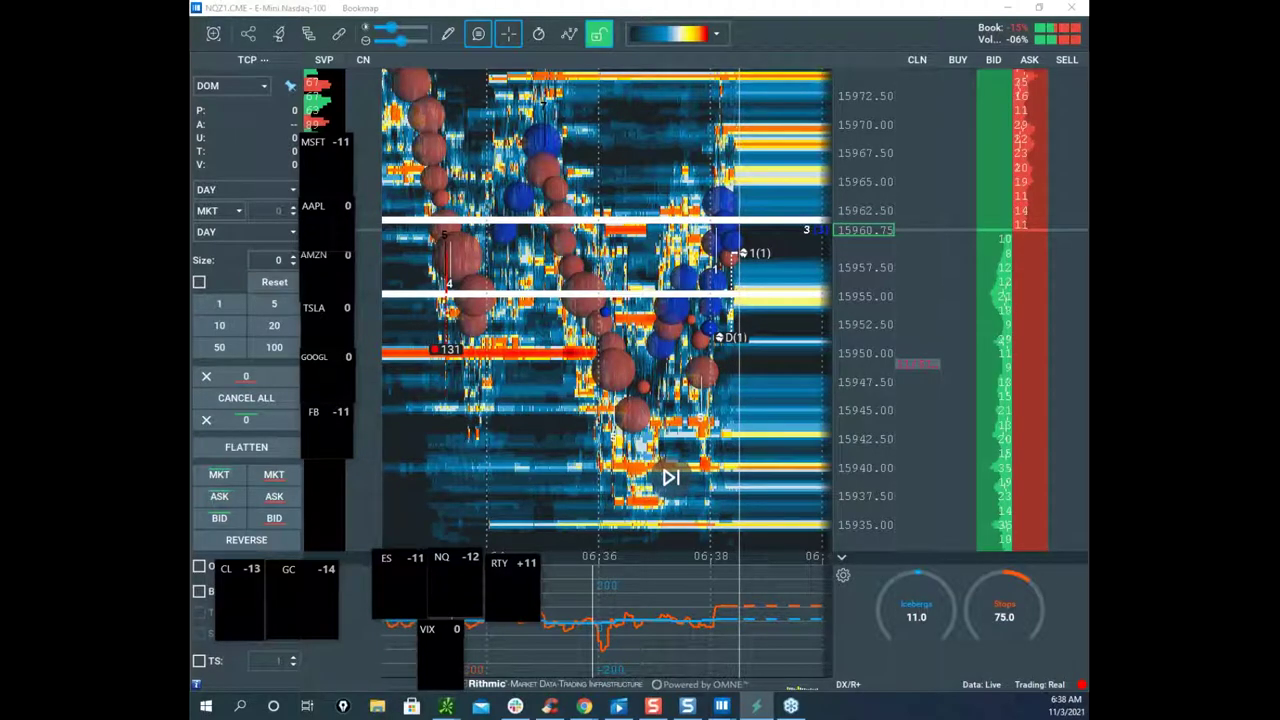
Step: Bring the maximized E-Mini S&P 500 (ESZ1.CME) chart onto this screen and frame the latest price action
drag(1086, 130, 576, 79)
click(996, 76)
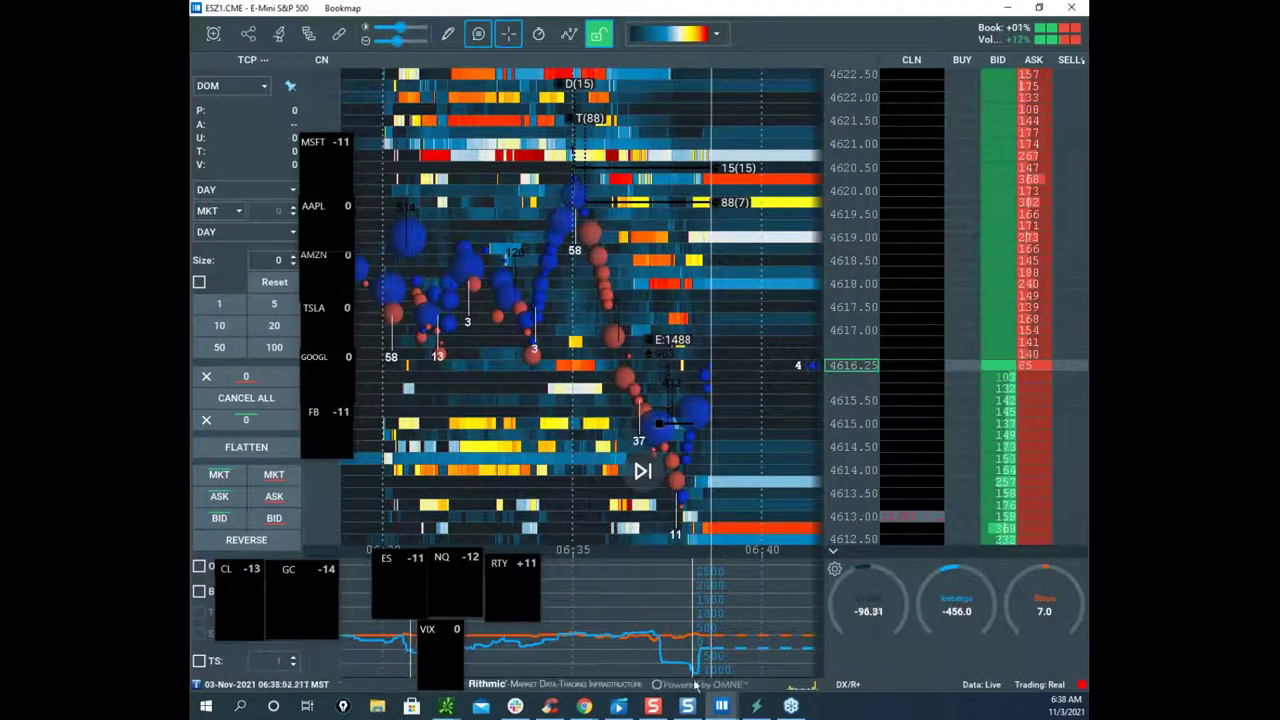
scroll(775, 295, down, 3)
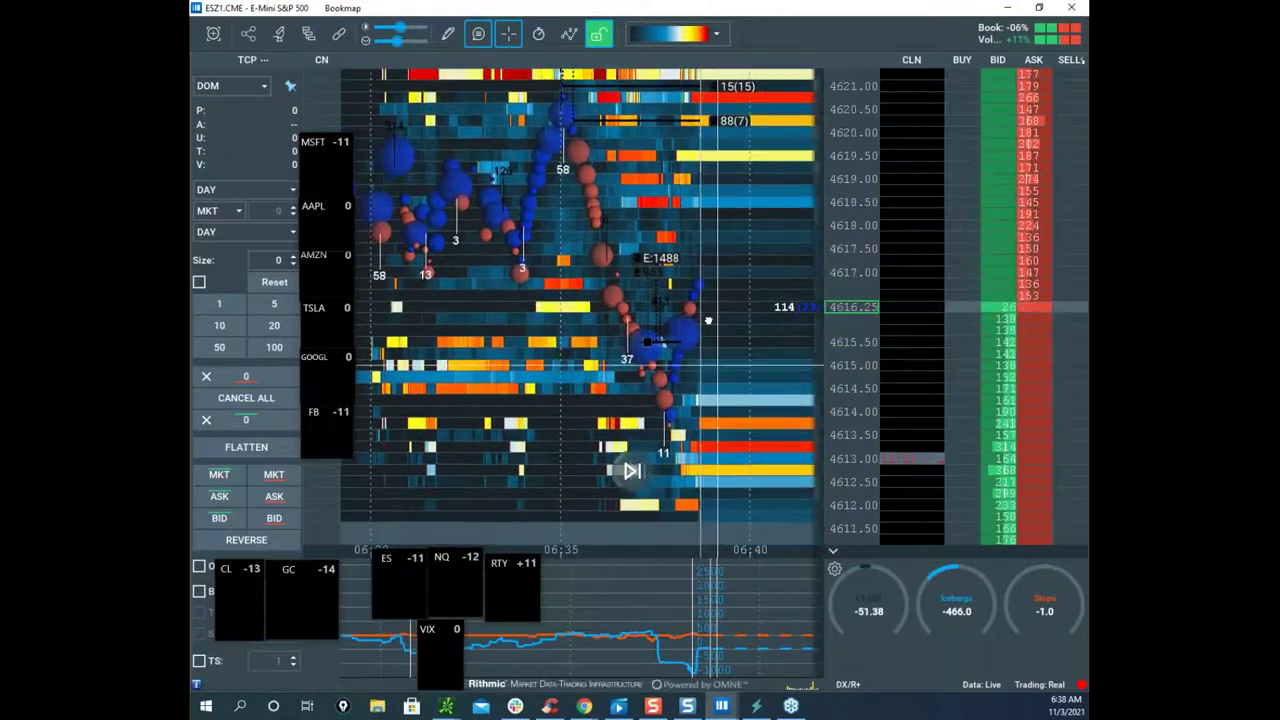
scroll(778, 297, up, 3)
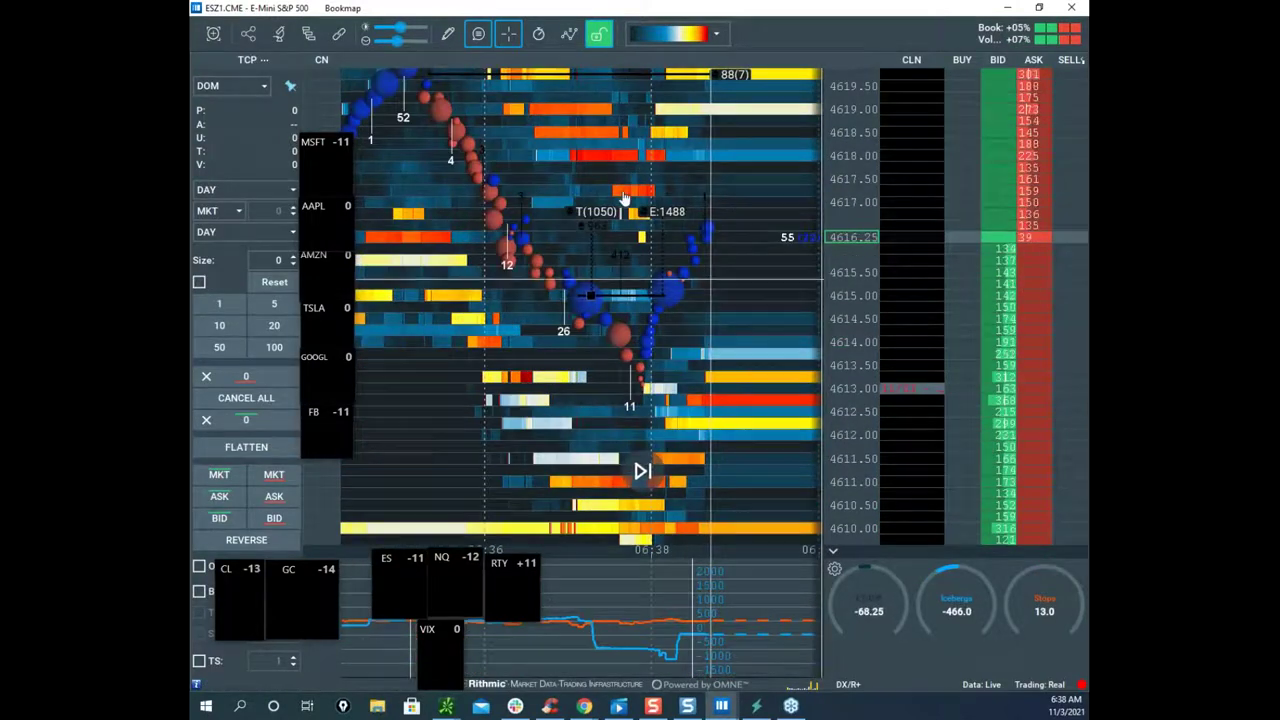
Step: Draw horizontal lines at about 4613.00 and 4616.75 on the E-Mini S&P 500 heatmap
click(448, 34)
click(489, 211)
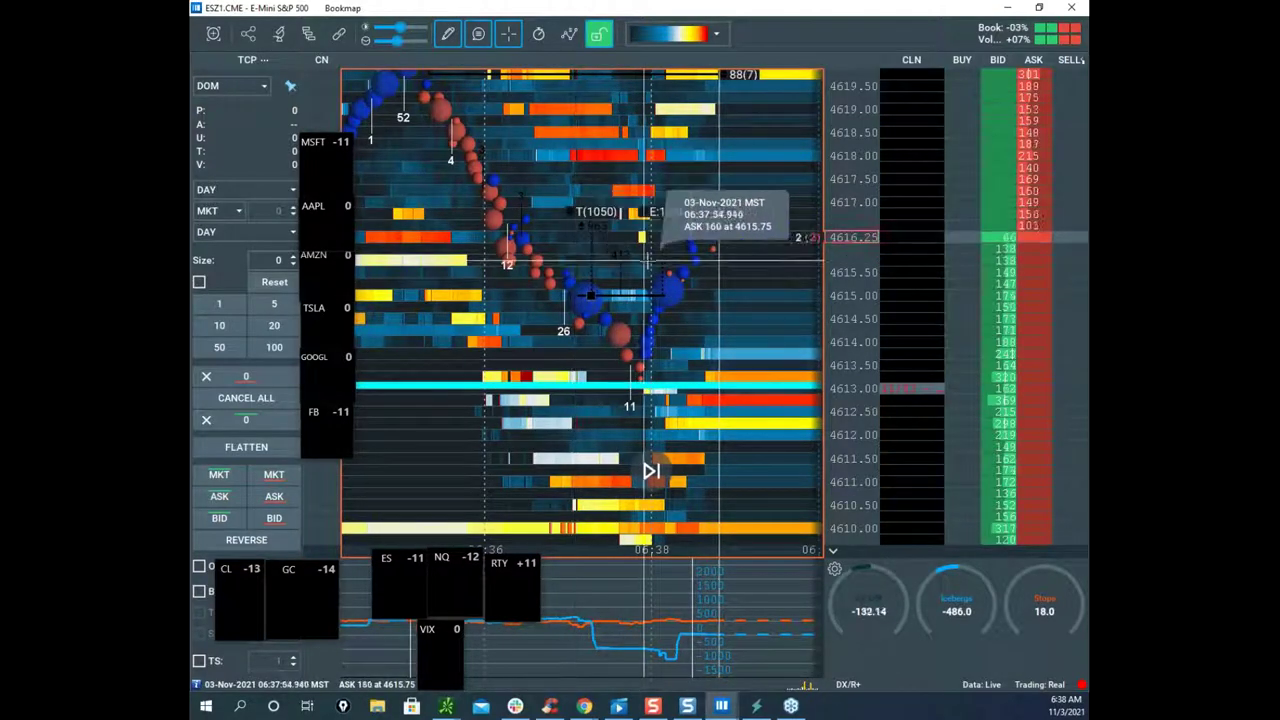
scroll(697, 232, up, 3)
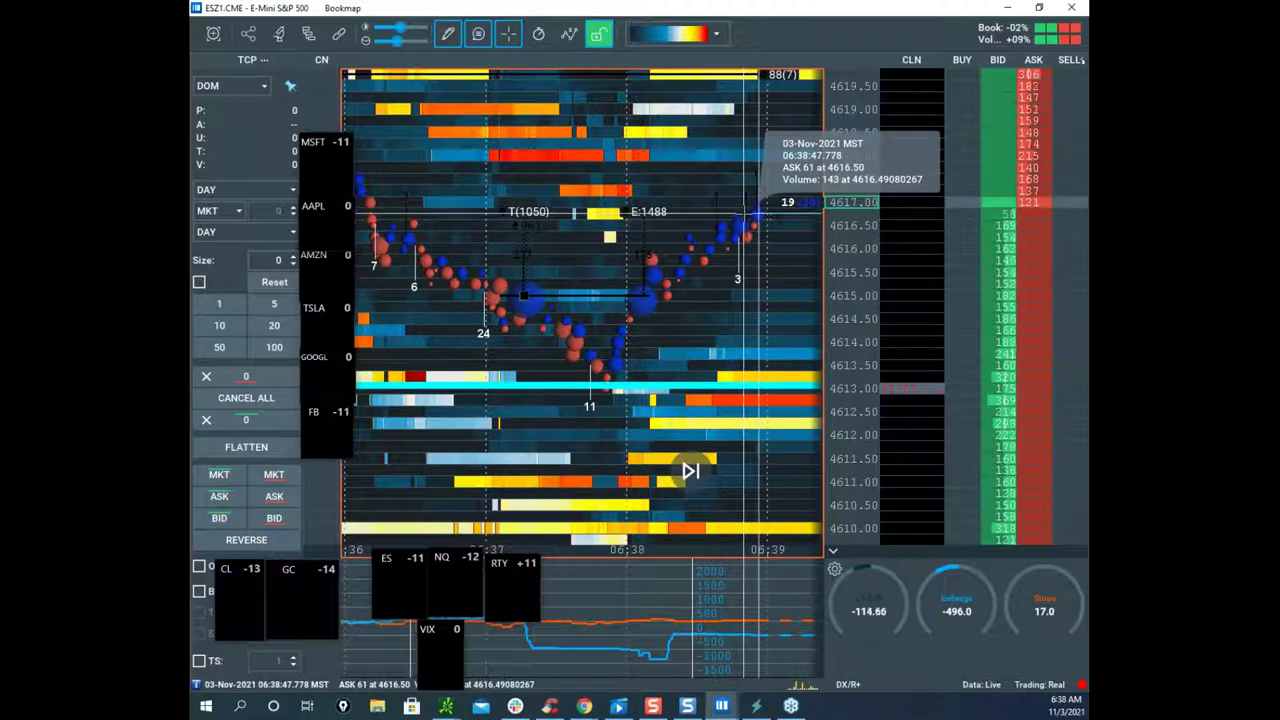
scroll(787, 473, down, 3)
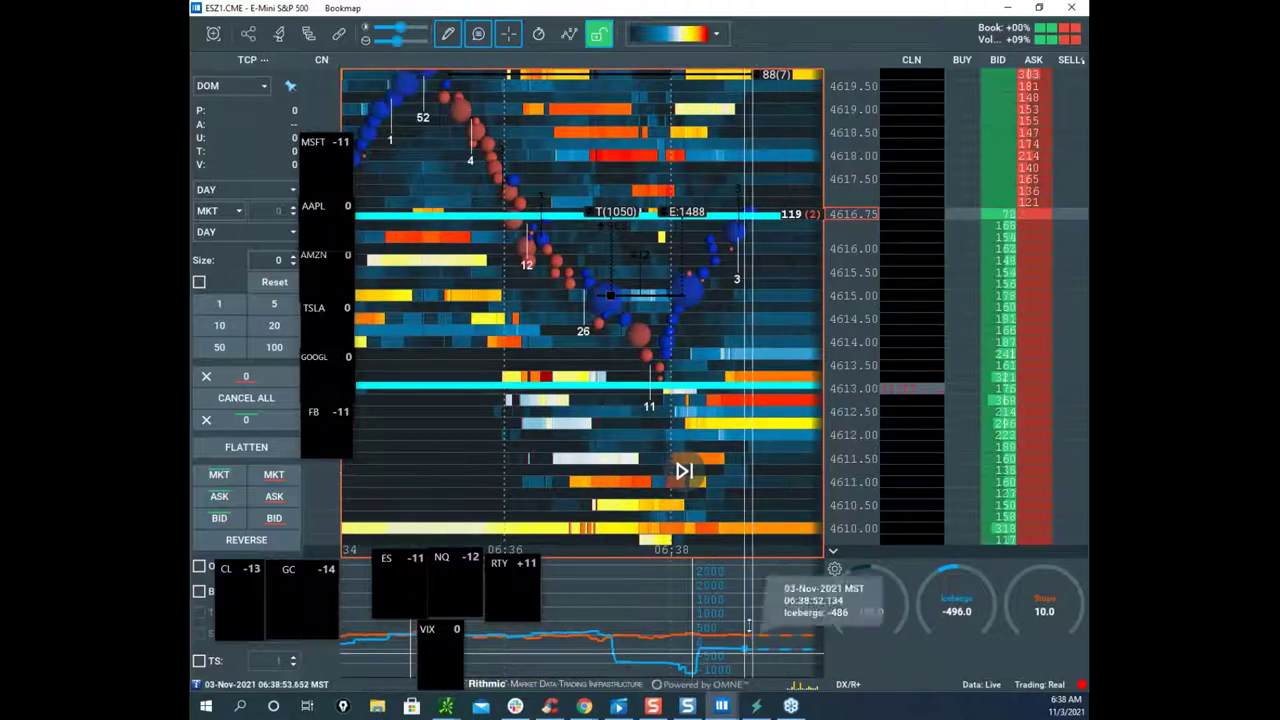
Step: Switch drawings to Edit mode and change the upper horizontal line's color to black
click(447, 34)
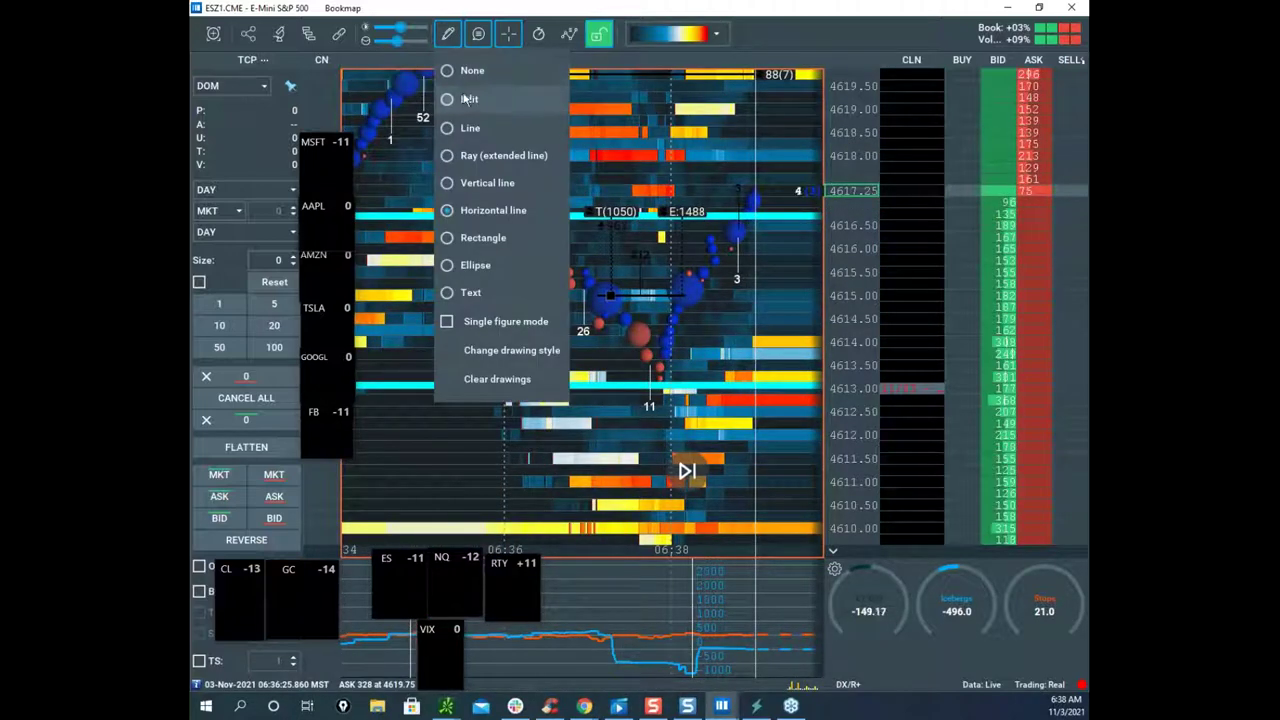
click(469, 99)
right_click(722, 216)
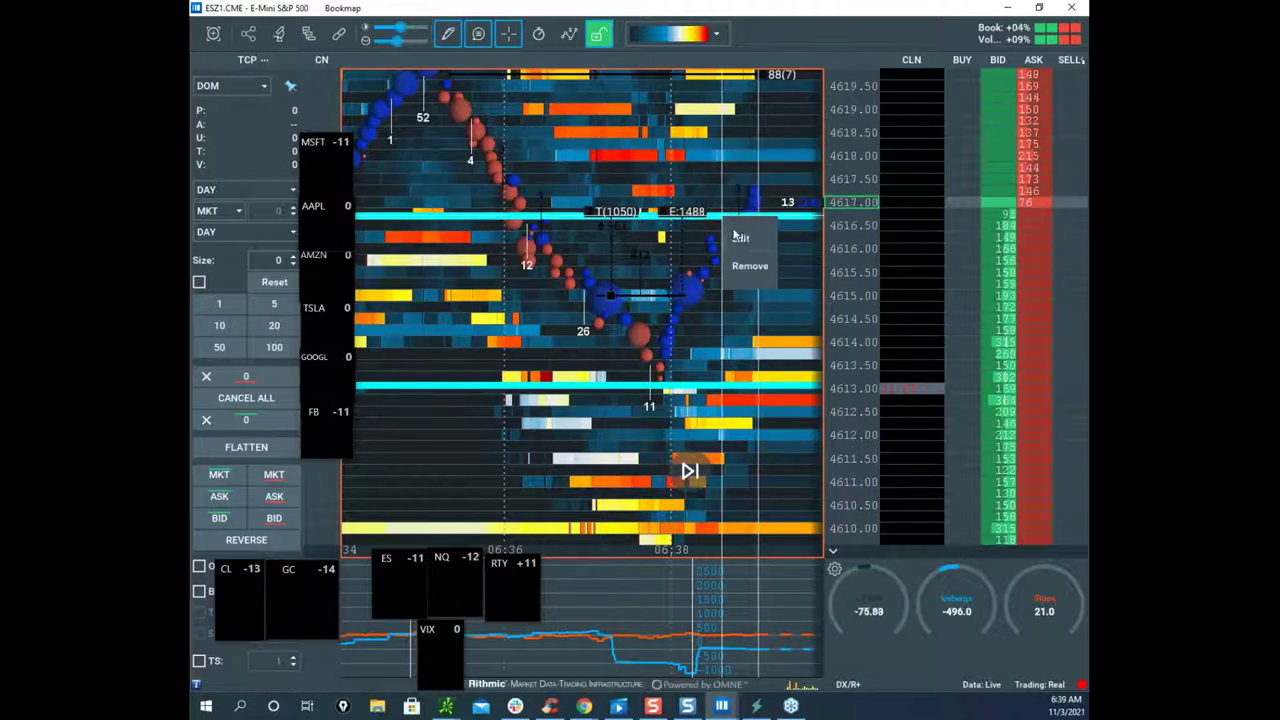
click(660, 316)
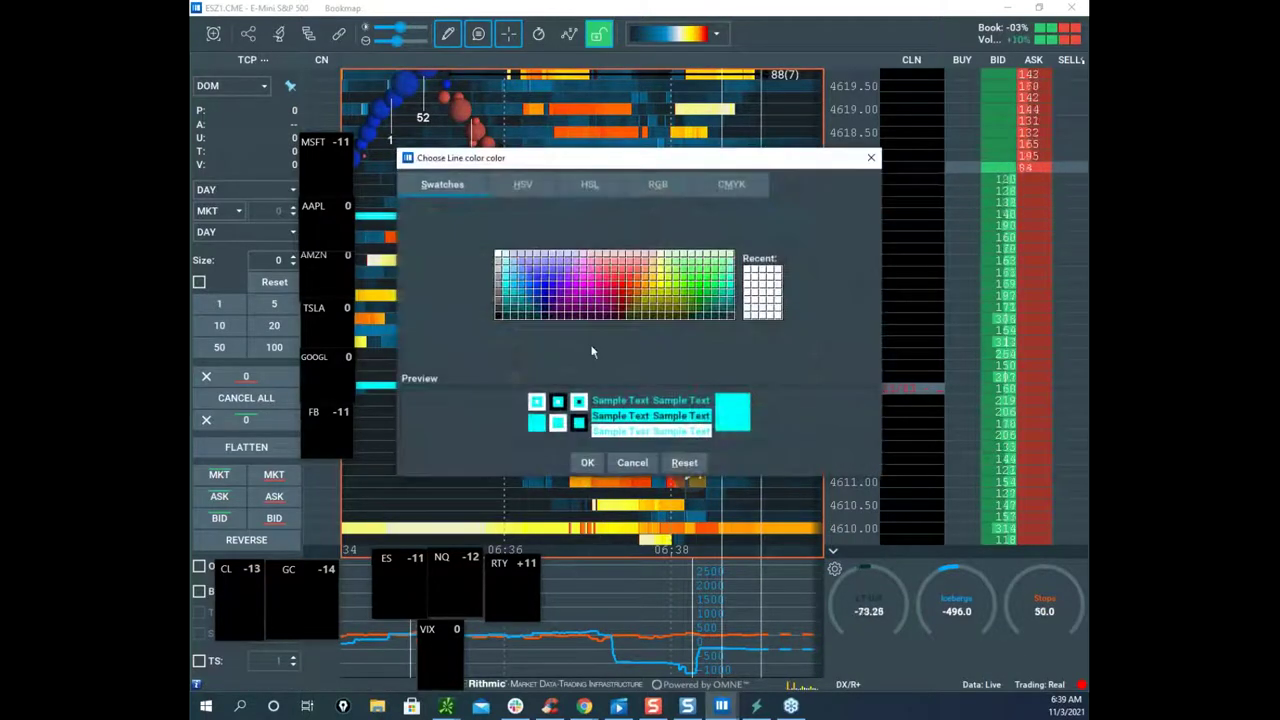
click(587, 462)
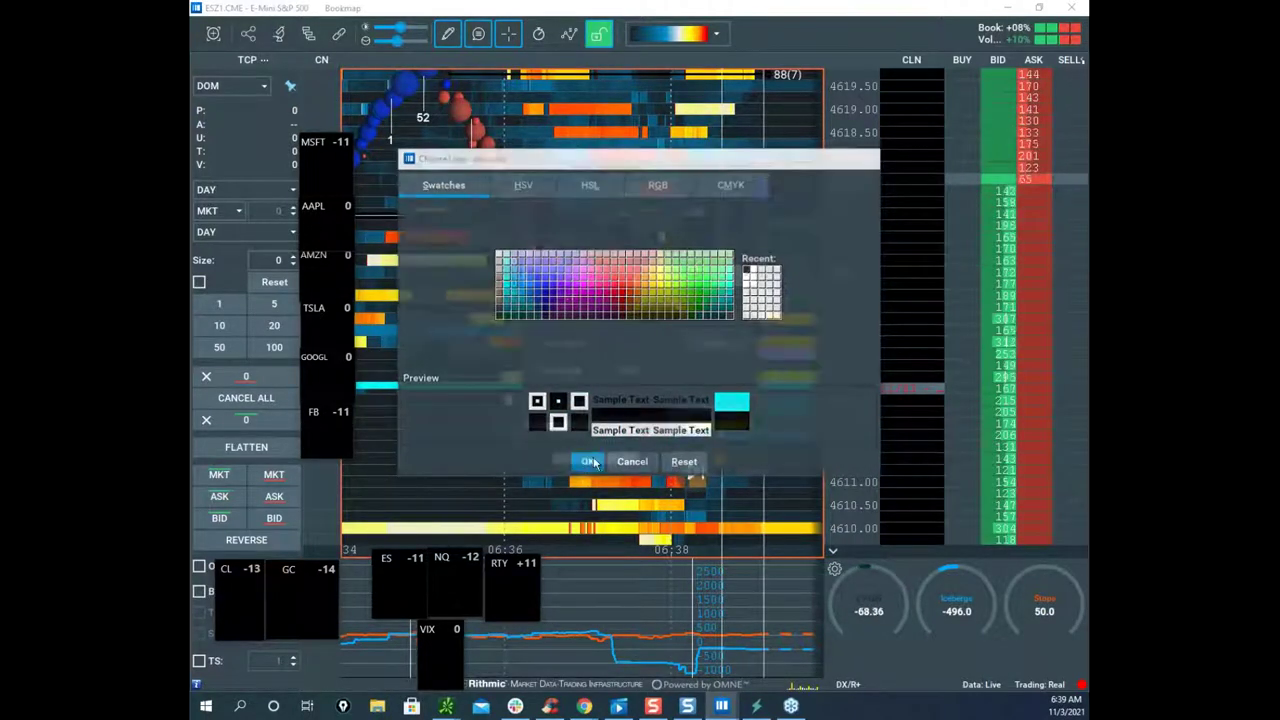
click(708, 410)
Step: Change the color of the lower horizontal line near 4613.00 to black and save the style
right_click(707, 399)
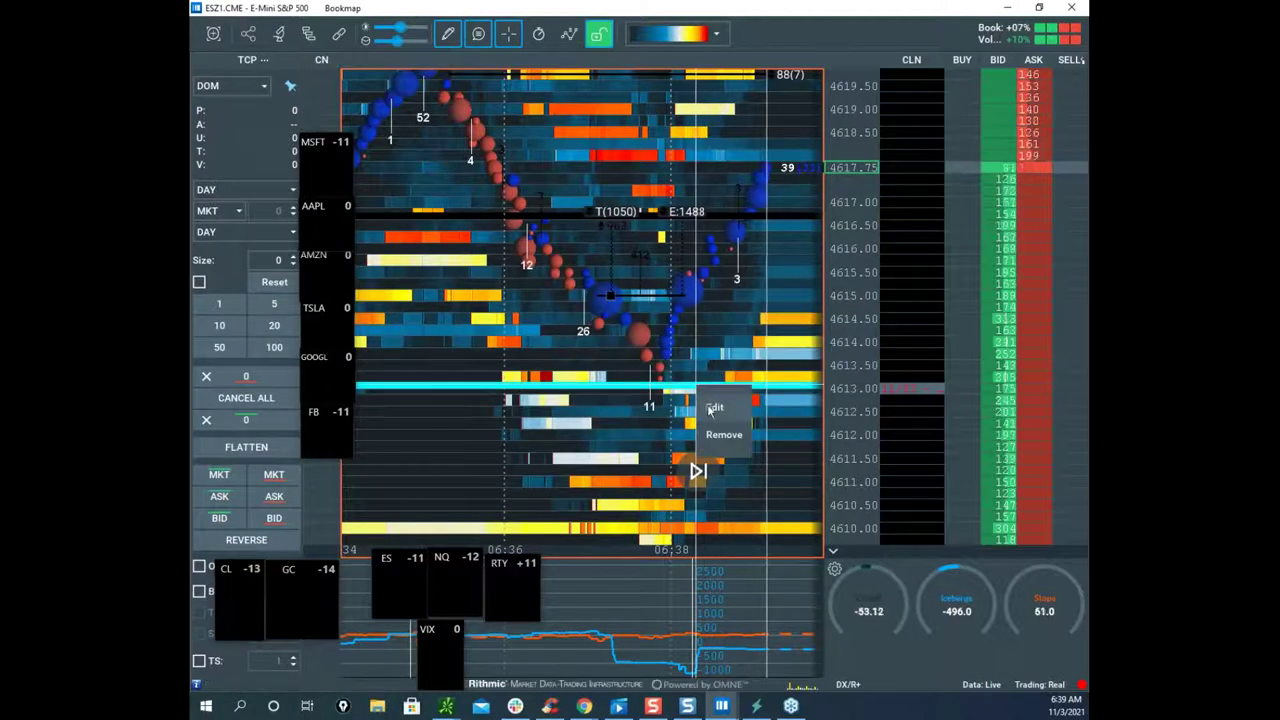
click(714, 407)
click(652, 316)
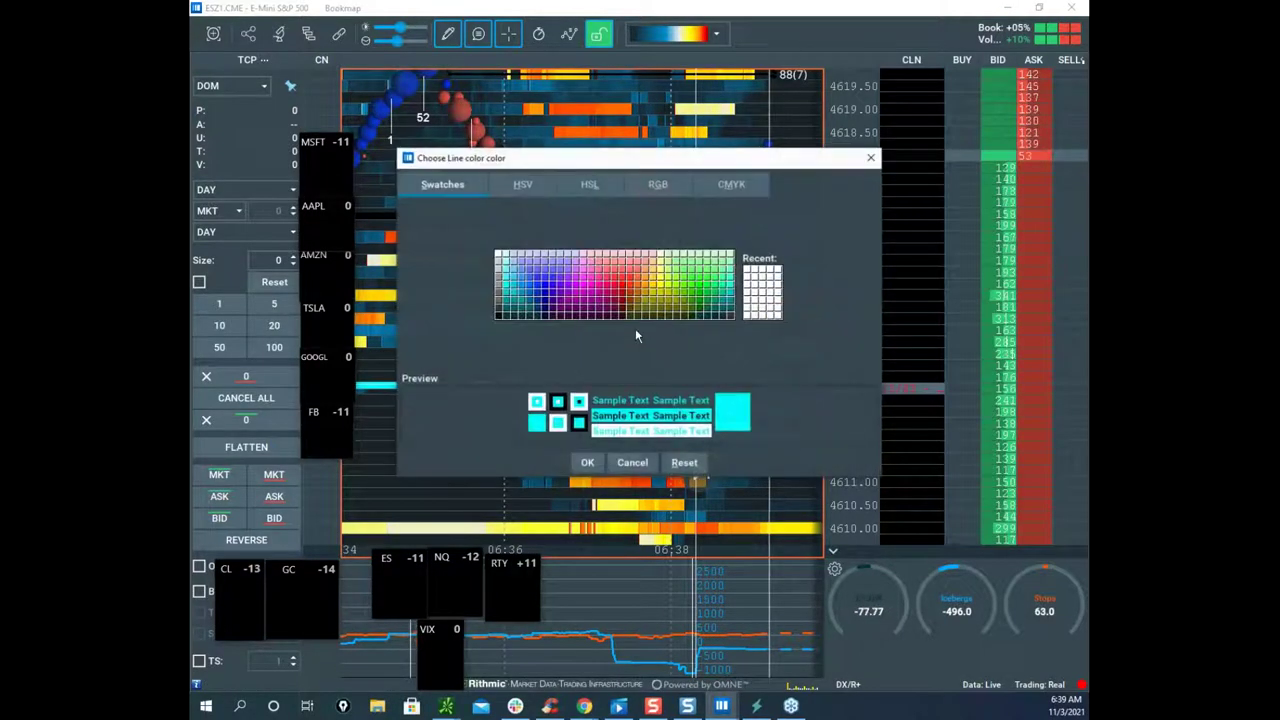
click(499, 315)
click(588, 465)
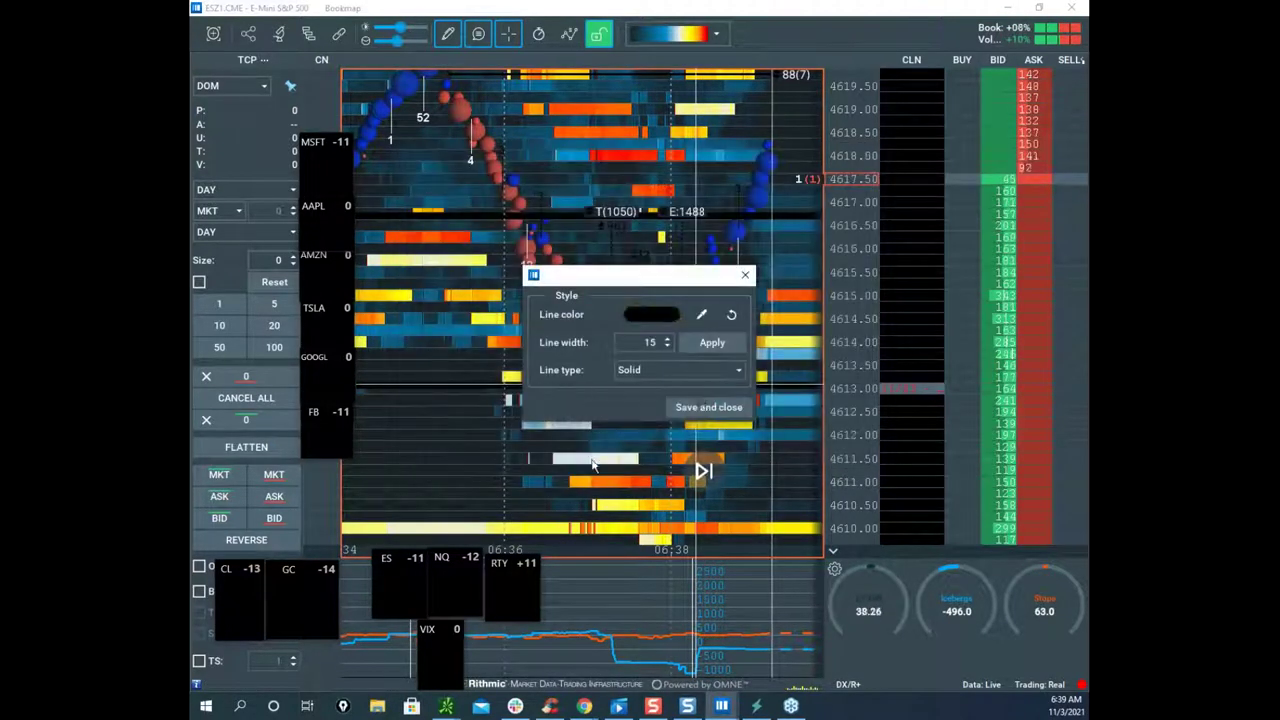
click(718, 406)
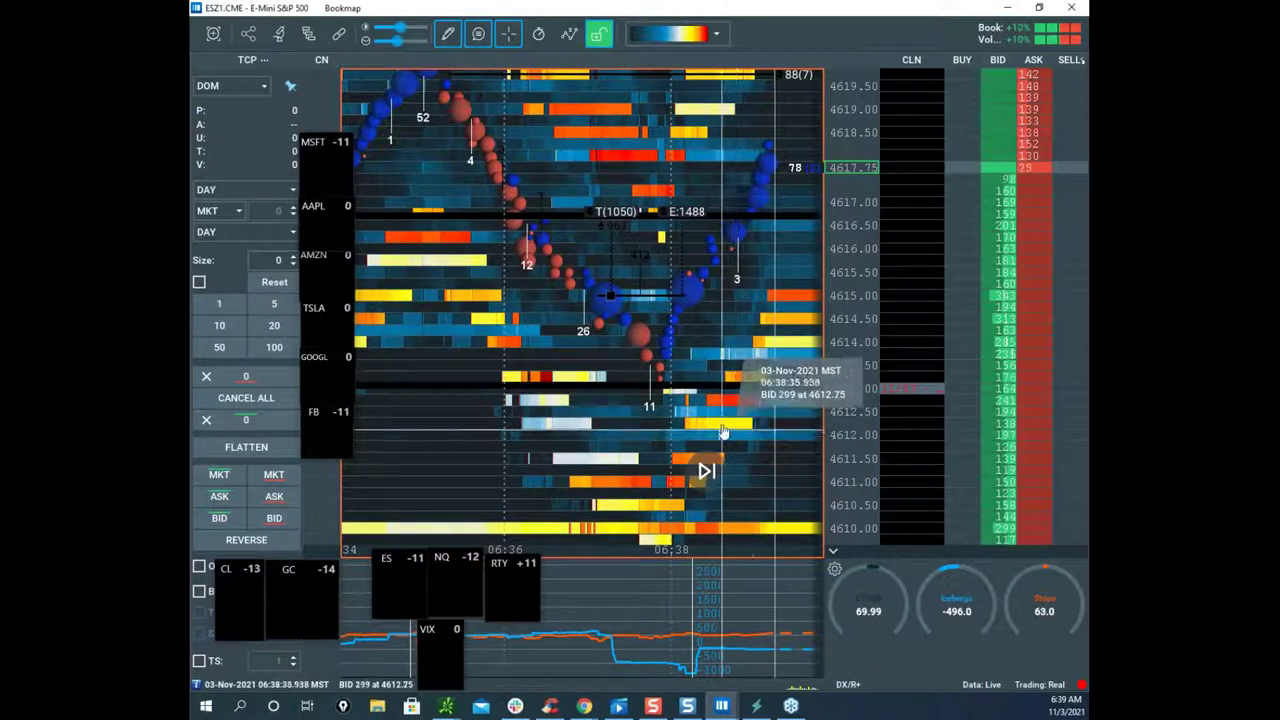
Step: Remove the upper black horizontal line near 4616.75 and turn off drawing mode
scroll(729, 417, down, 2)
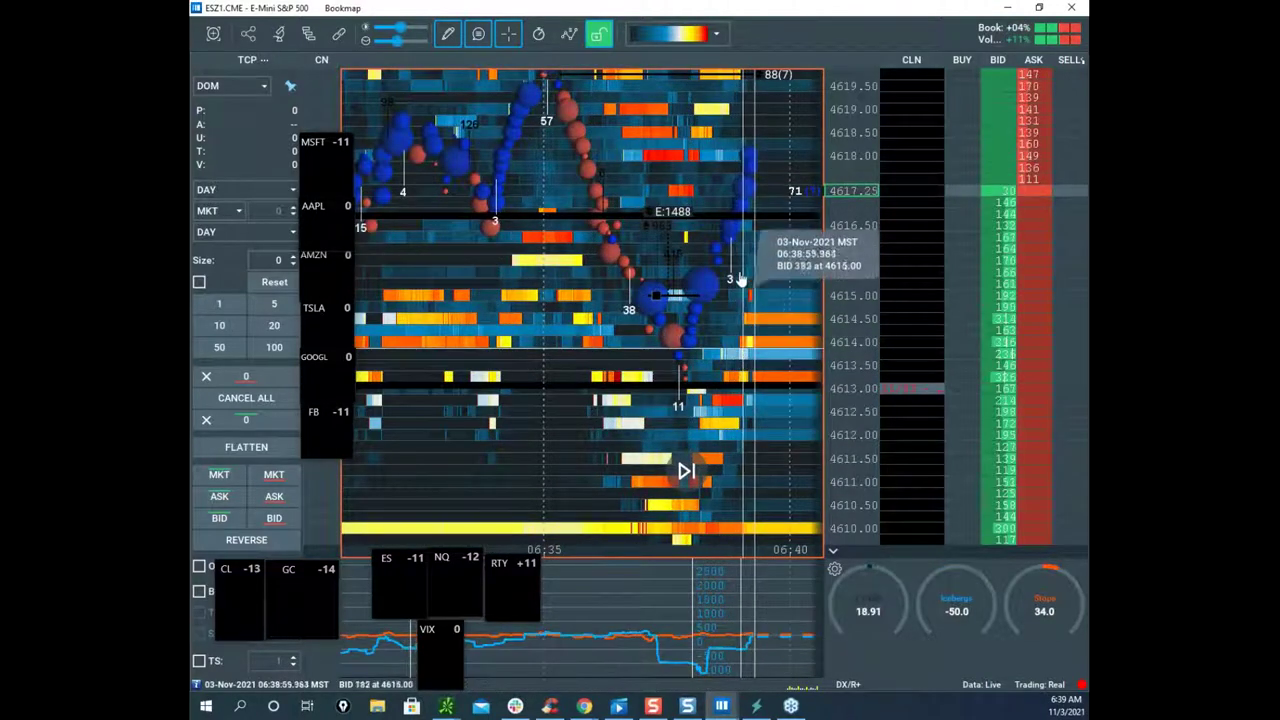
click(456, 40)
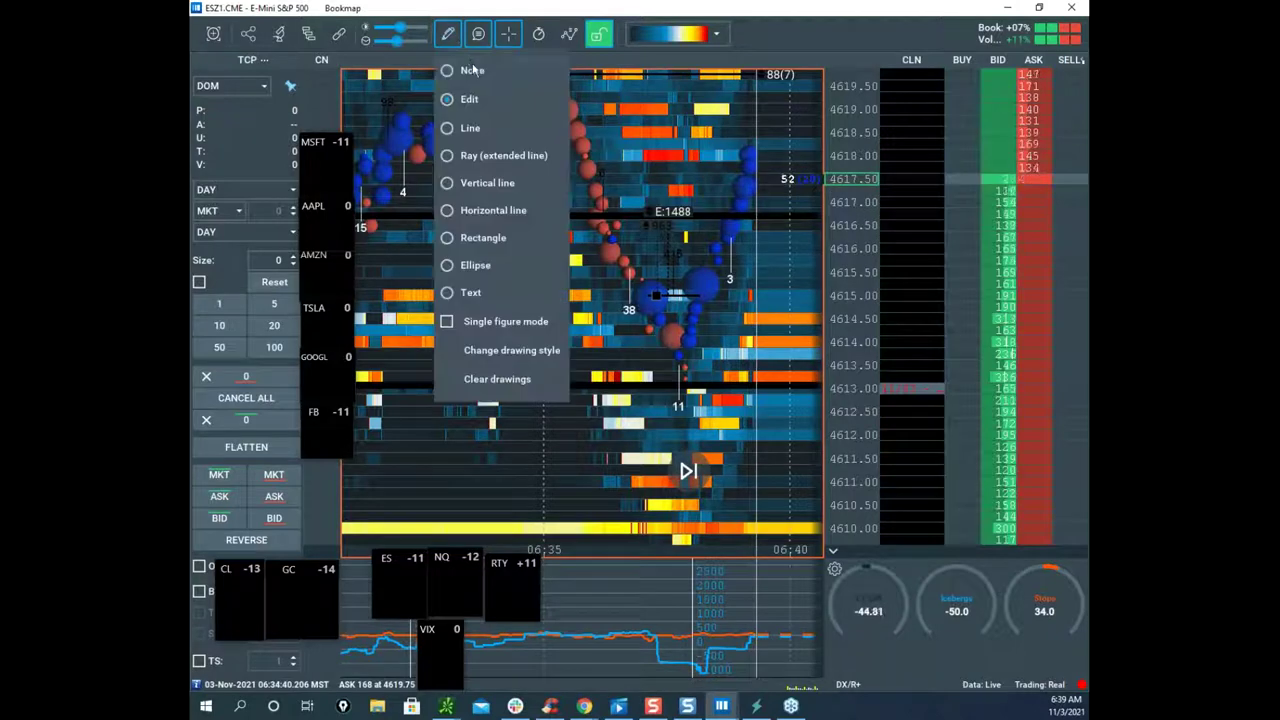
click(489, 99)
click(760, 216)
right_click(770, 224)
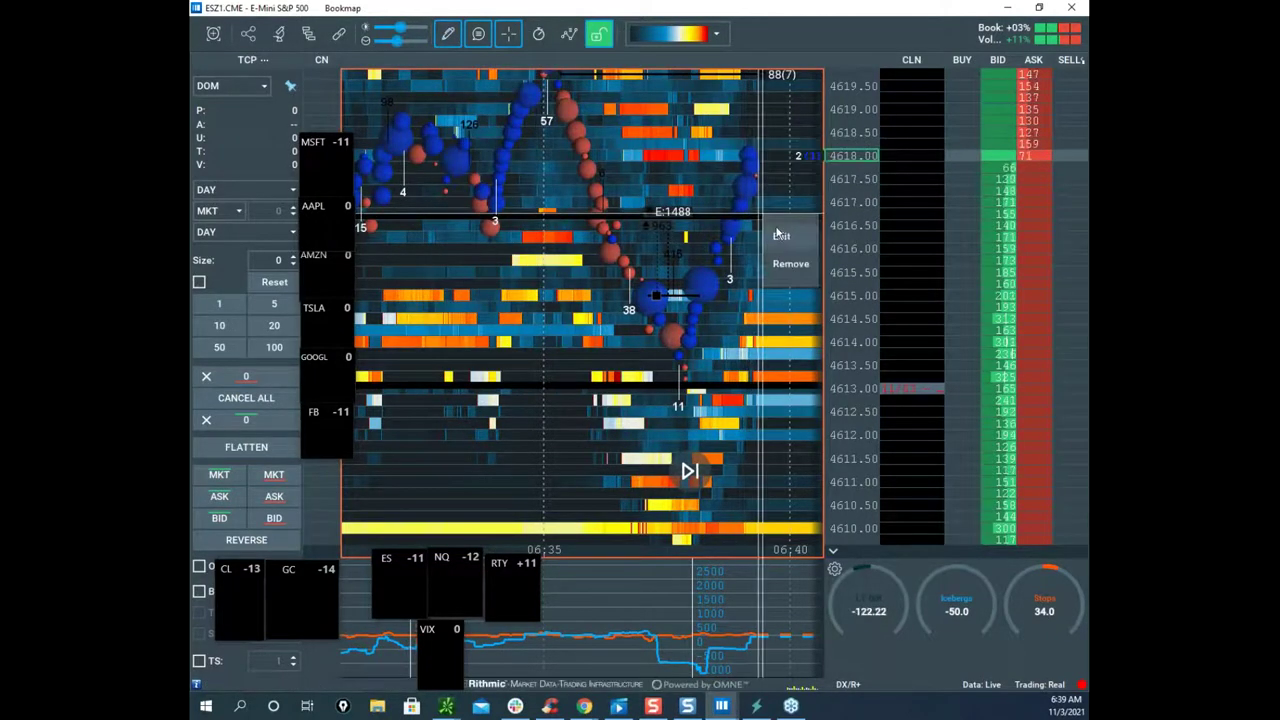
click(781, 237)
click(744, 275)
right_click(775, 221)
click(782, 262)
scroll(690, 310, up, 3)
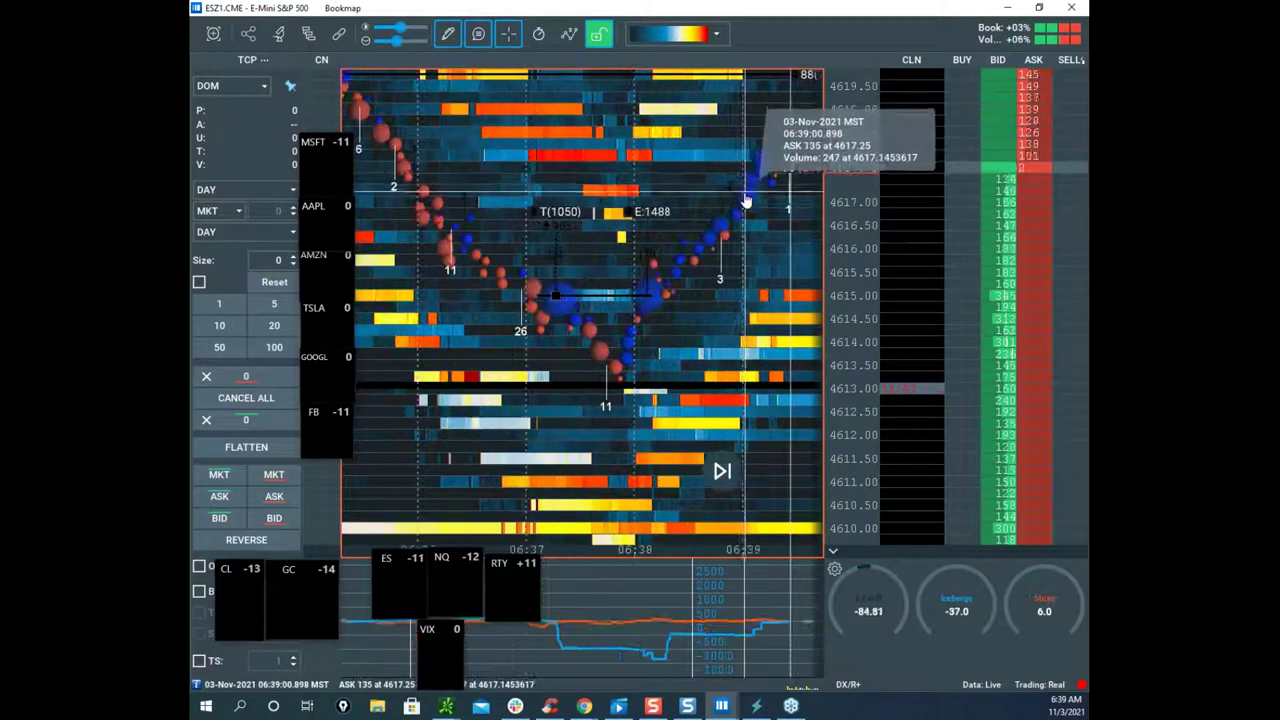
click(447, 34)
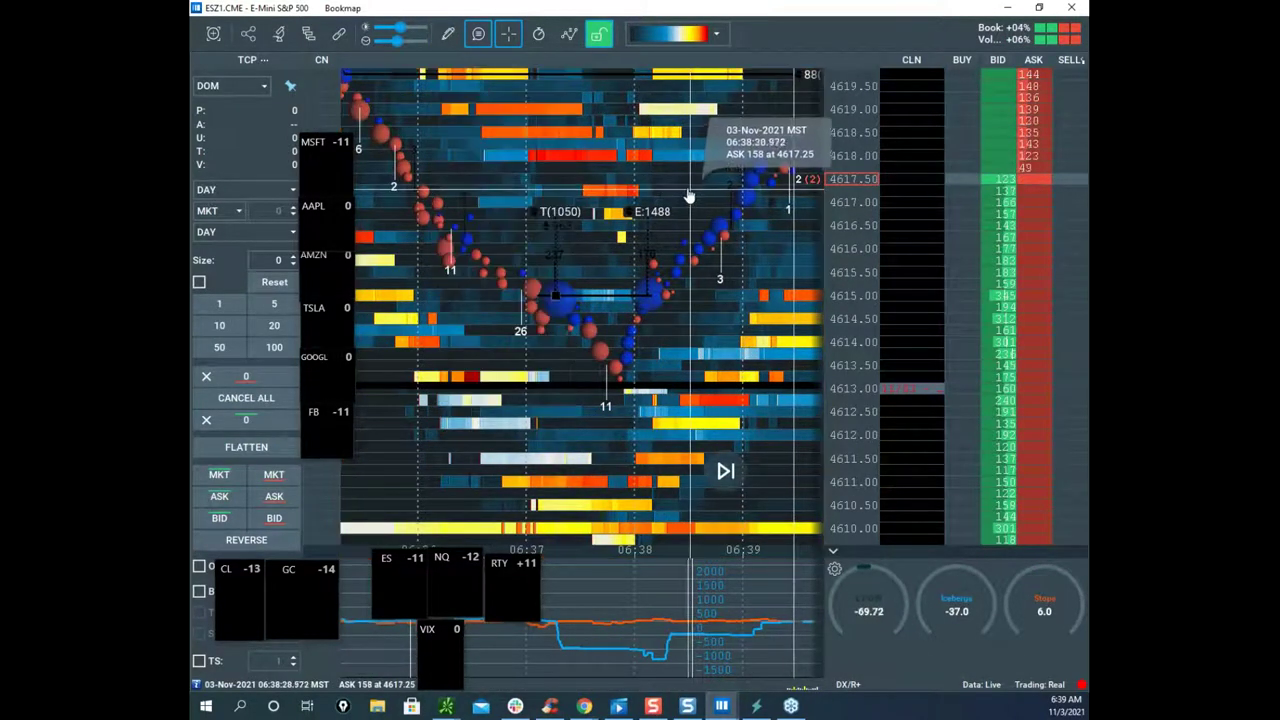
Step: Draw a horizontal line at about 4618.25, just above the latest swing high, and set the drawing tool to None
drag(689, 194, 558, 250)
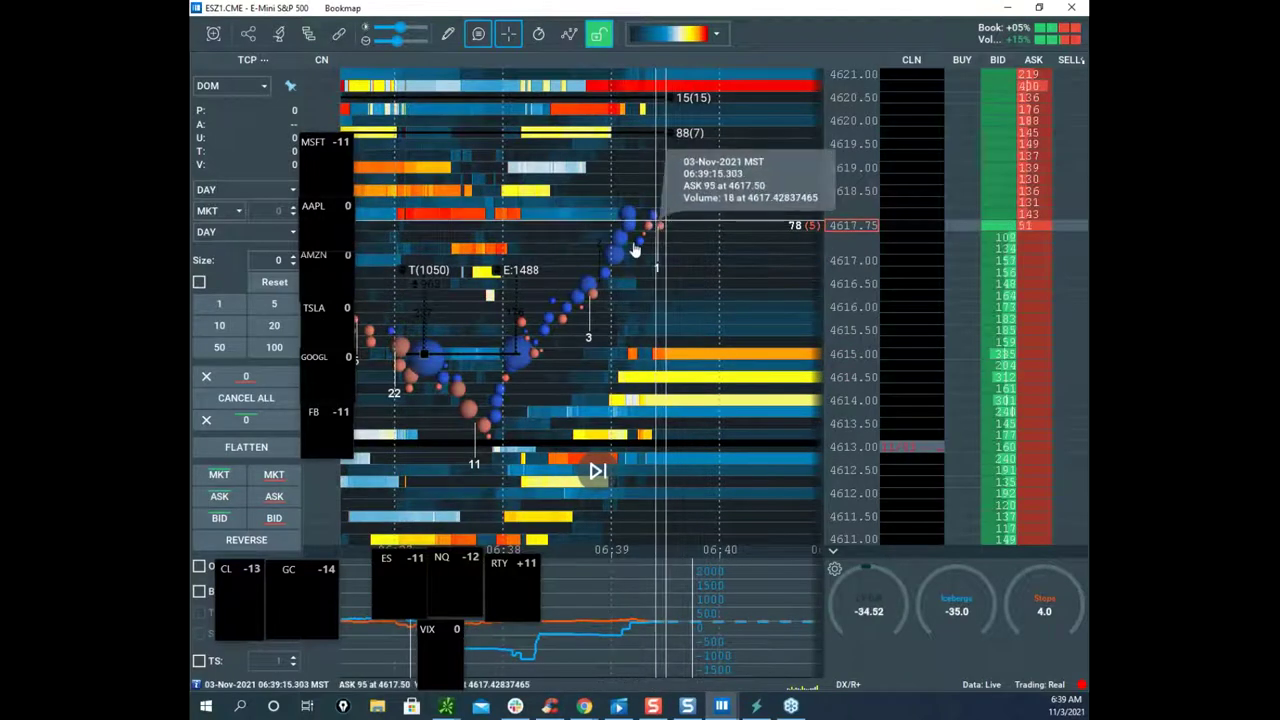
scroll(665, 235, up, 2)
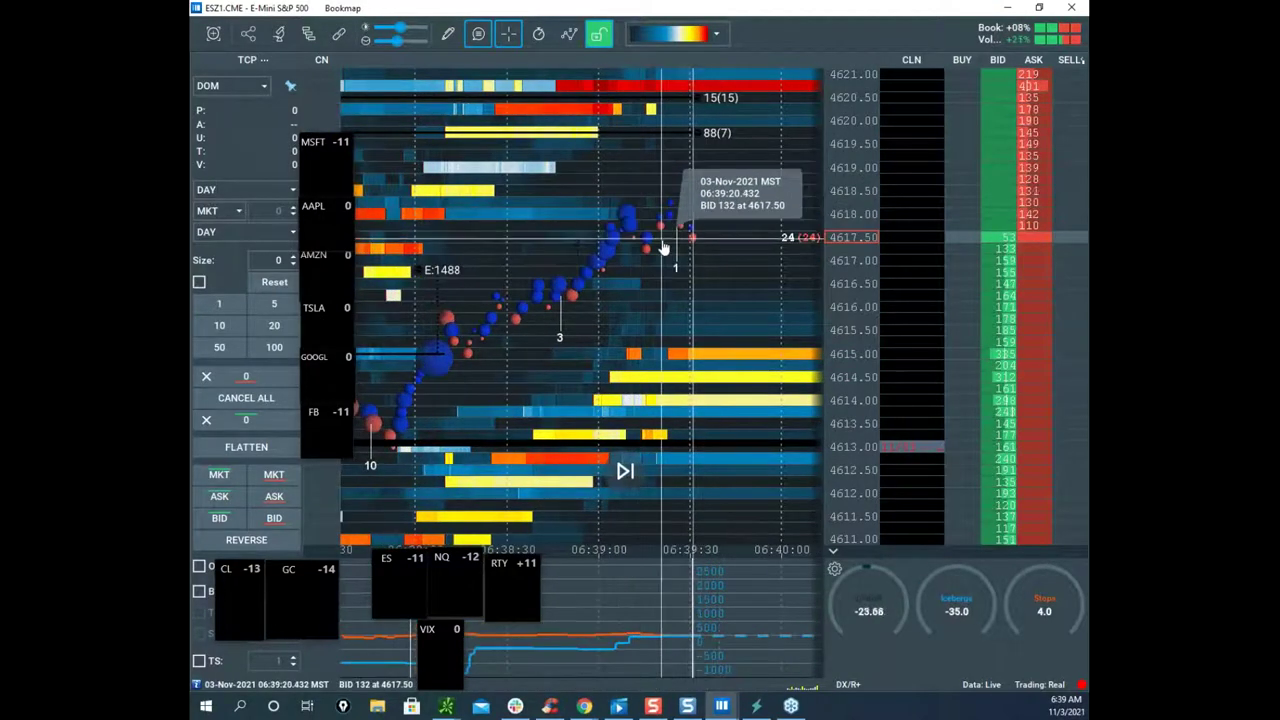
click(447, 34)
click(524, 209)
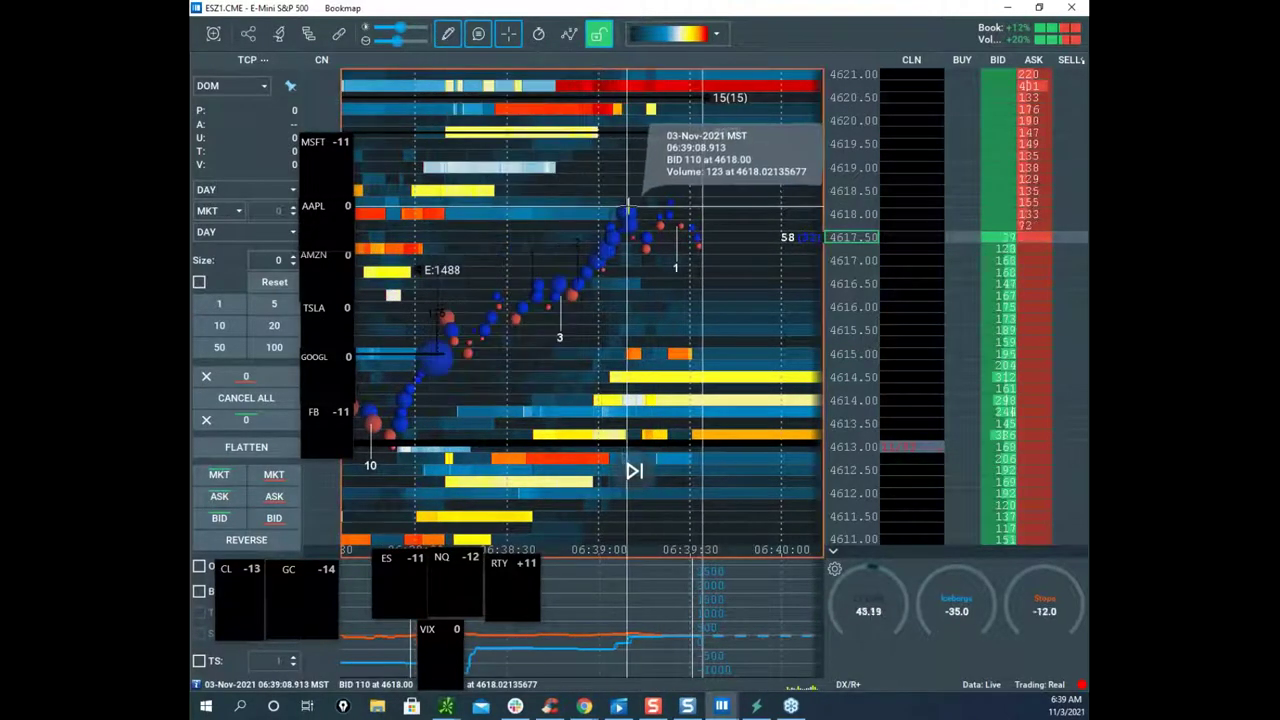
click(627, 205)
scroll(678, 175, down, 2)
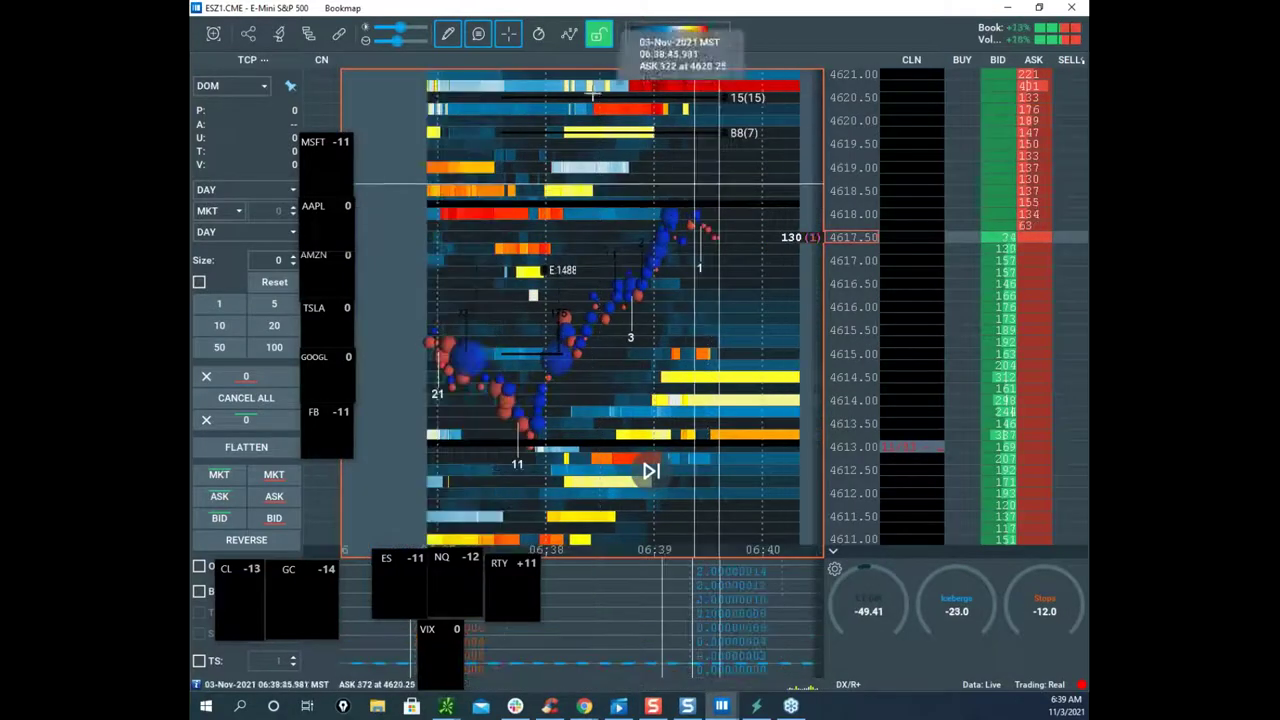
click(445, 38)
click(484, 76)
Step: Switch to the thinkorswim /ES hourly chart, maximize it on this screen and frame the recent highs
scroll(615, 148, down, 2)
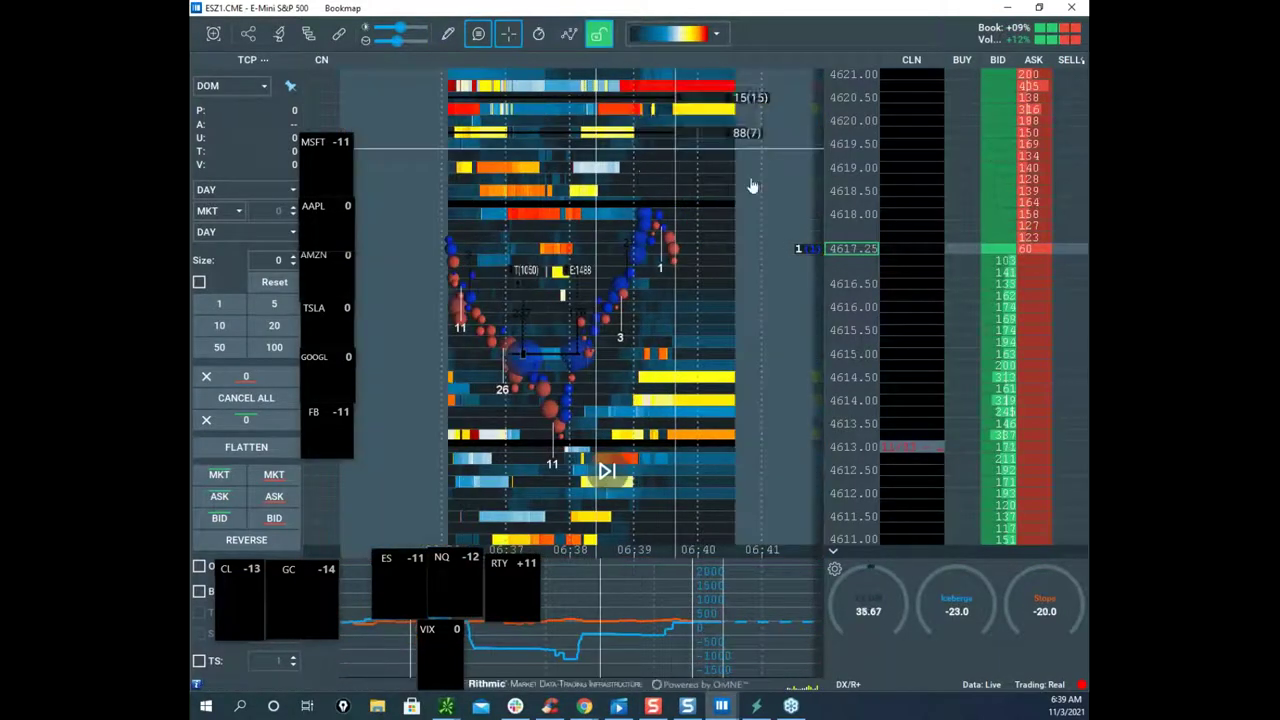
scroll(857, 209, down, 2)
scroll(683, 213, down, 2)
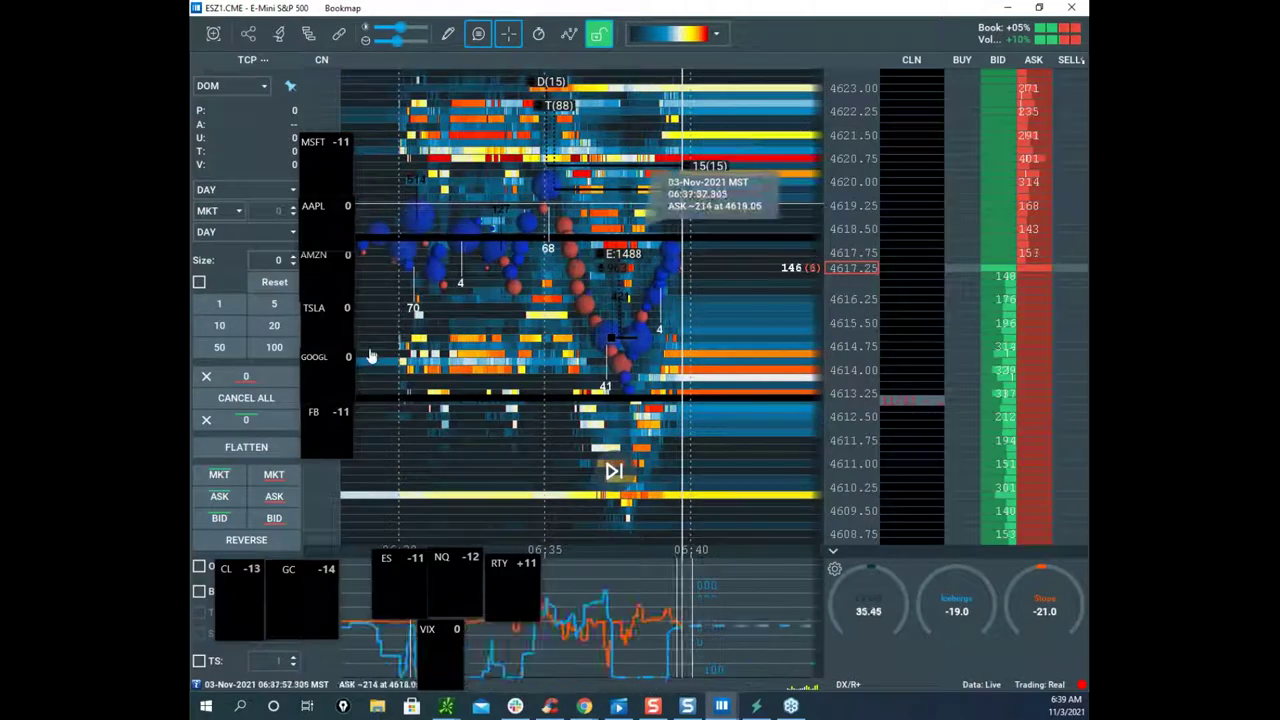
drag(190, 212, 716, 200)
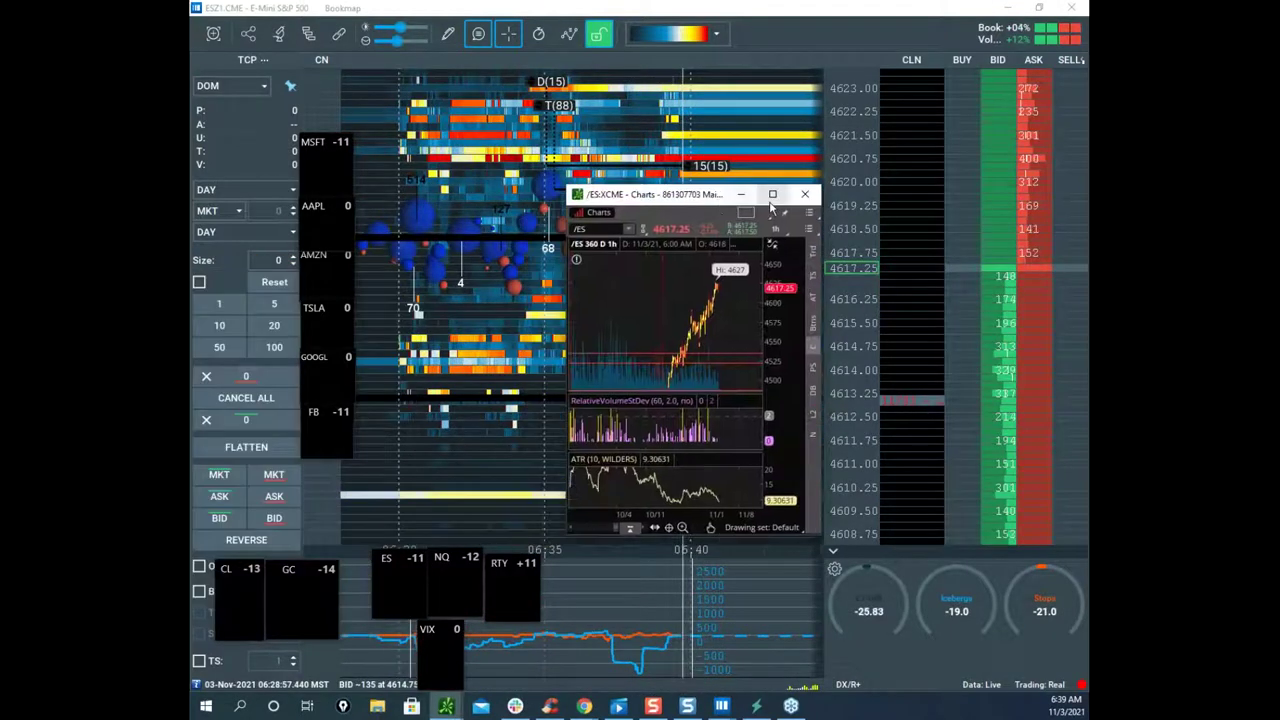
click(772, 196)
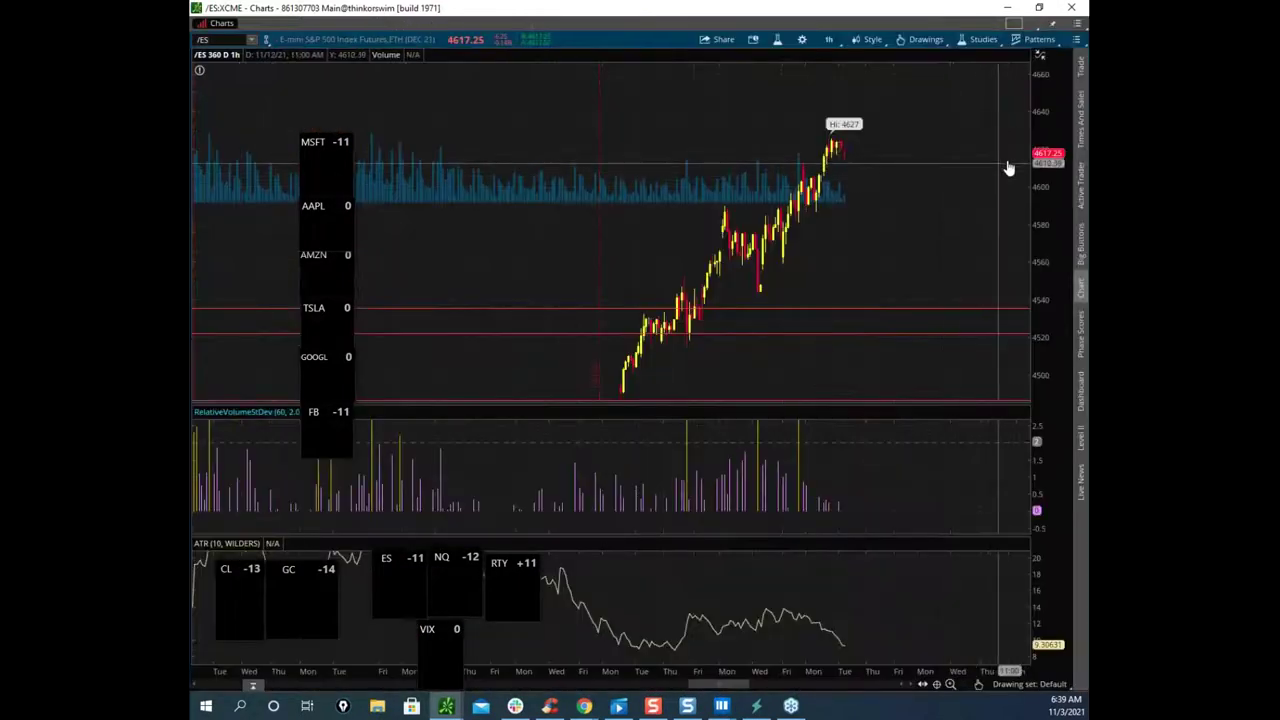
drag(878, 205, 873, 243)
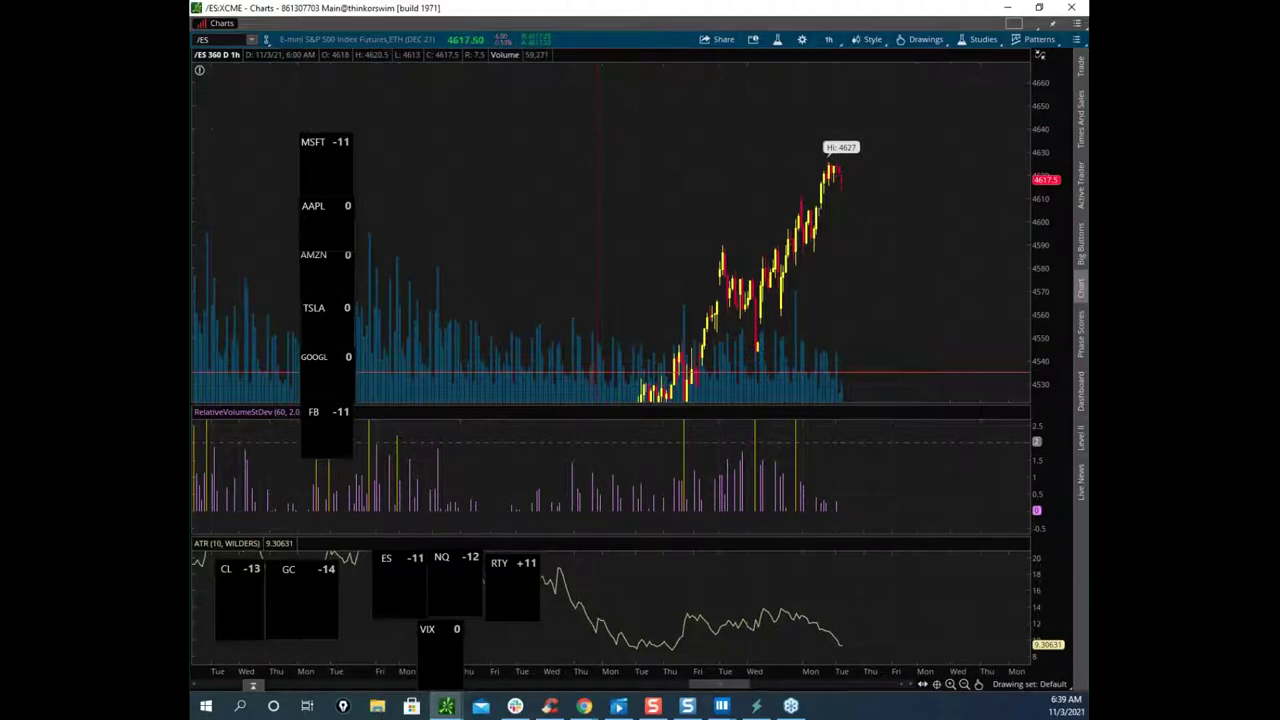
Step: Move the thinkorswim /ES chart off this screen and reframe the Bookmap S&P 500 heatmap around the current price
drag(691, 14, 190, 380)
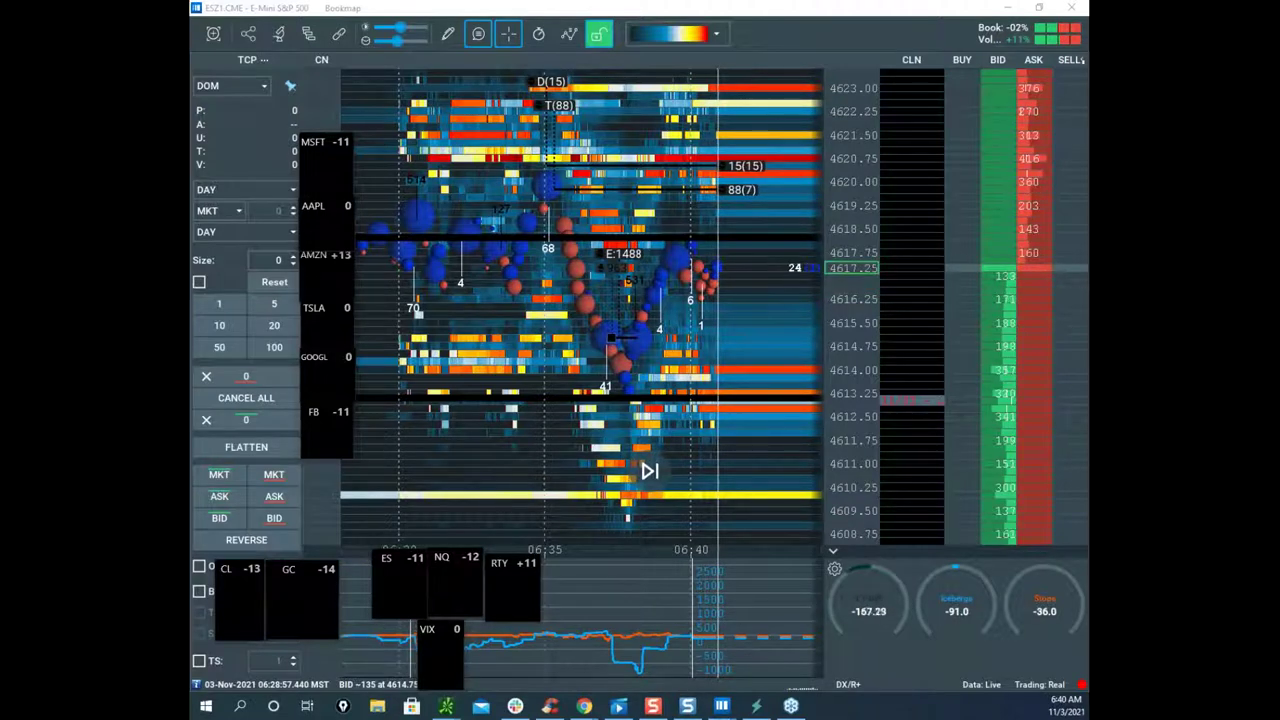
scroll(808, 272, down, 1)
drag(808, 274, 764, 307)
scroll(818, 226, down, 2)
scroll(798, 236, up, 2)
scroll(842, 243, down, 1)
scroll(853, 232, down, 2)
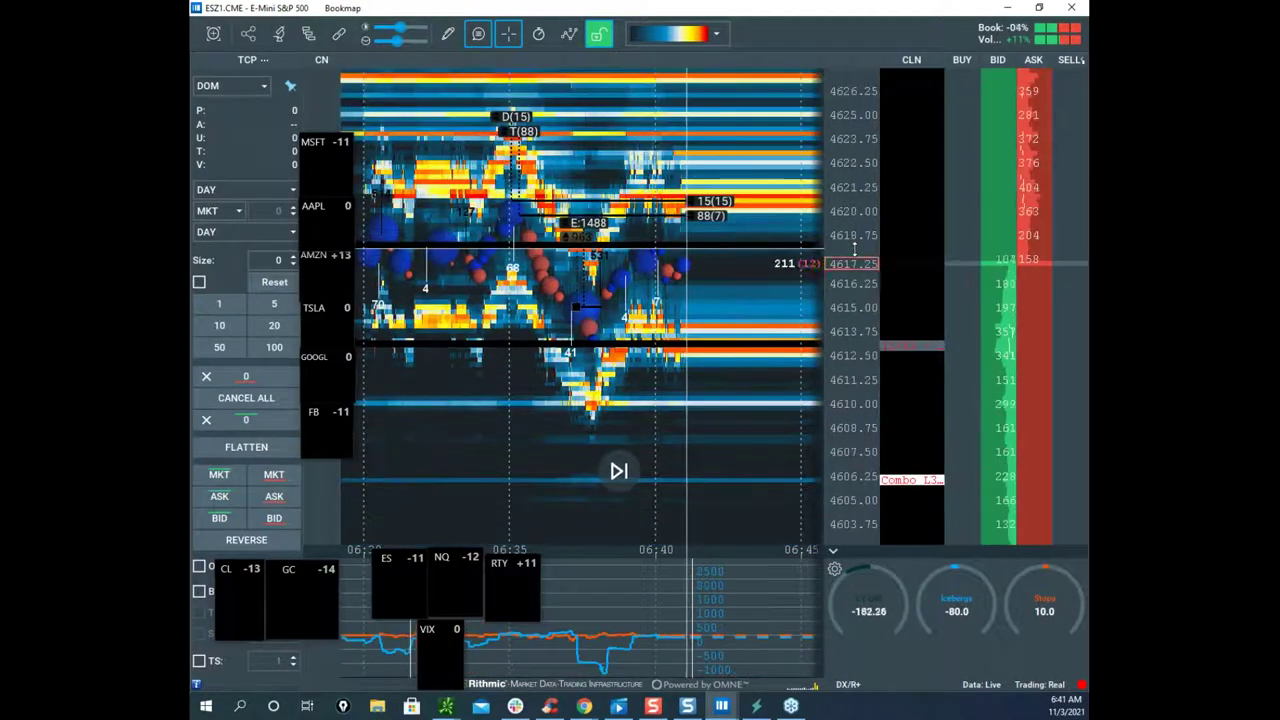
Step: Circle the bid and ask sizes around the current price on the order book, and clear the marking
scroll(763, 241, up, 2)
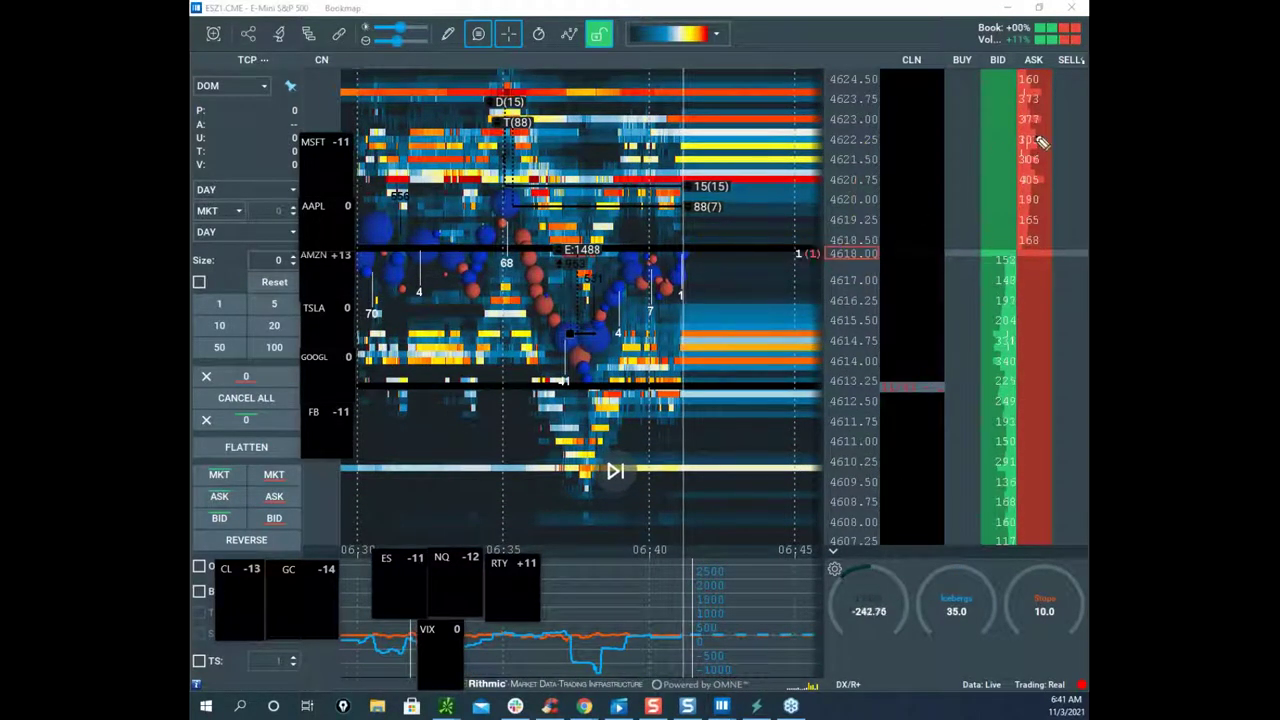
drag(1036, 138, 1073, 275)
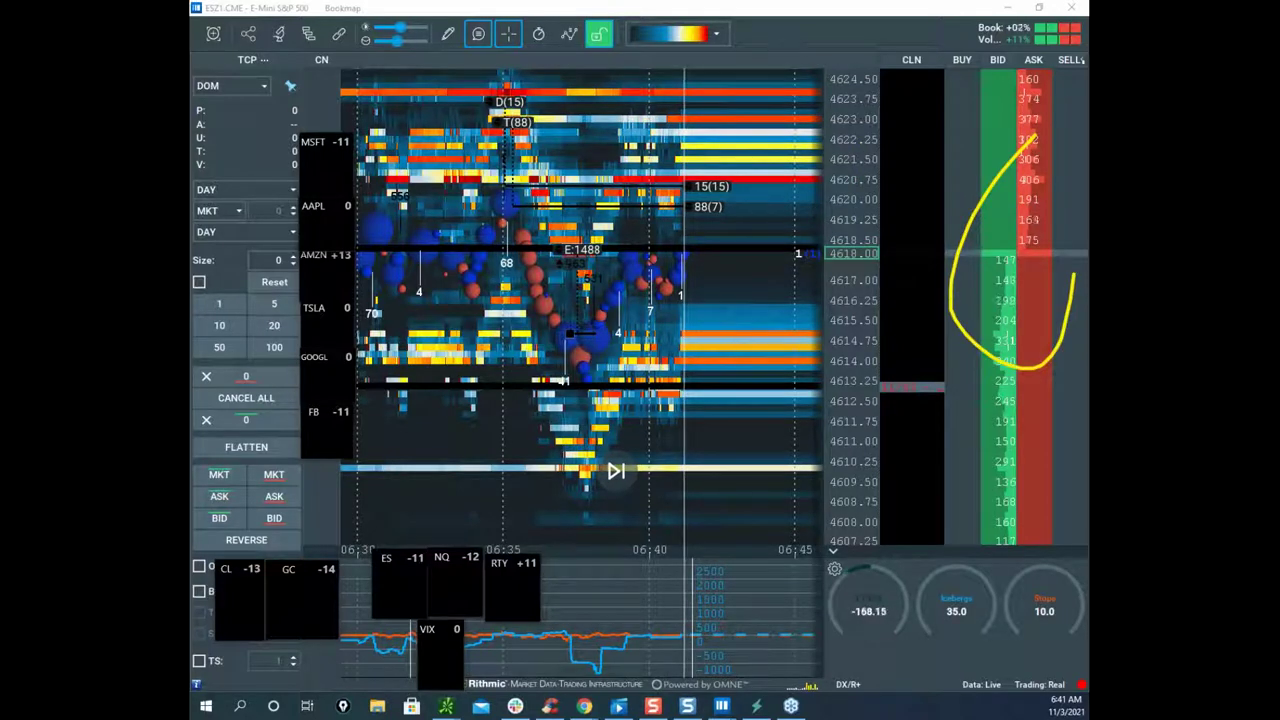
key(Escape)
Step: Examine the resting liquidity and recent trades around the two black horizontal lines on the heatmap
drag(856, 194, 857, 212)
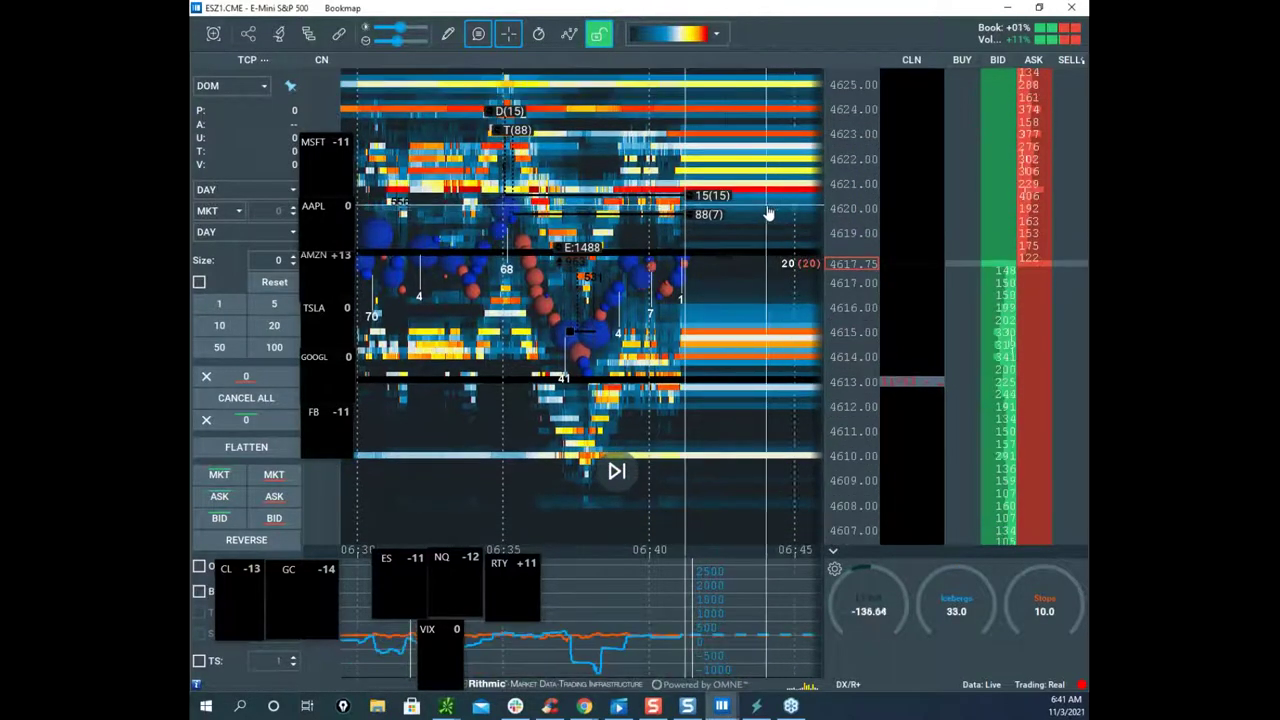
scroll(766, 214, down, 2)
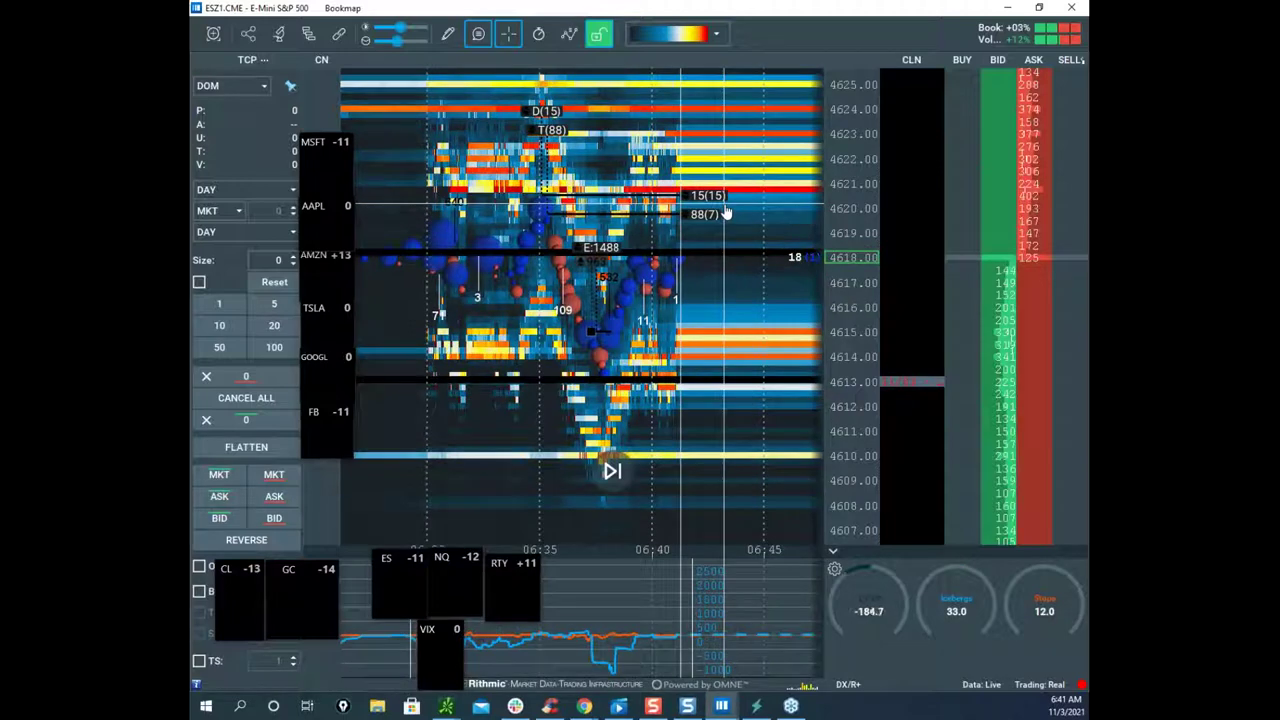
scroll(760, 210, up, 1)
scroll(823, 208, down, 1)
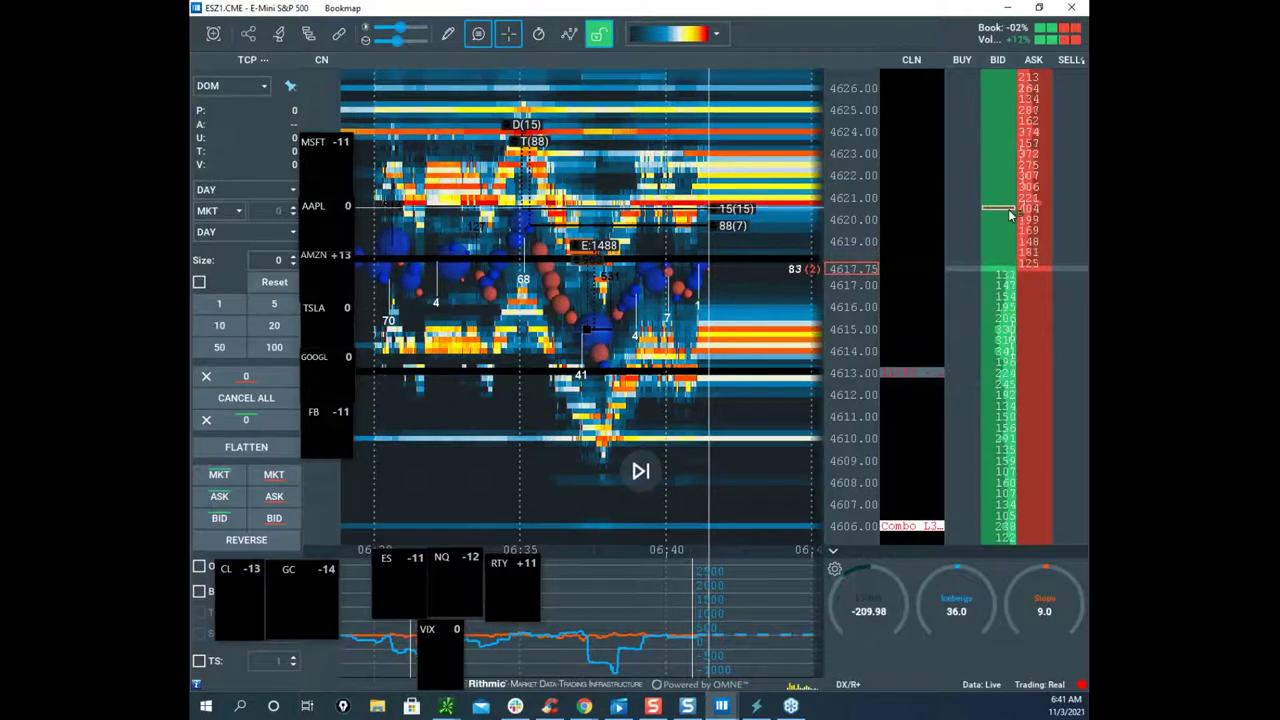
scroll(867, 303, down, 1)
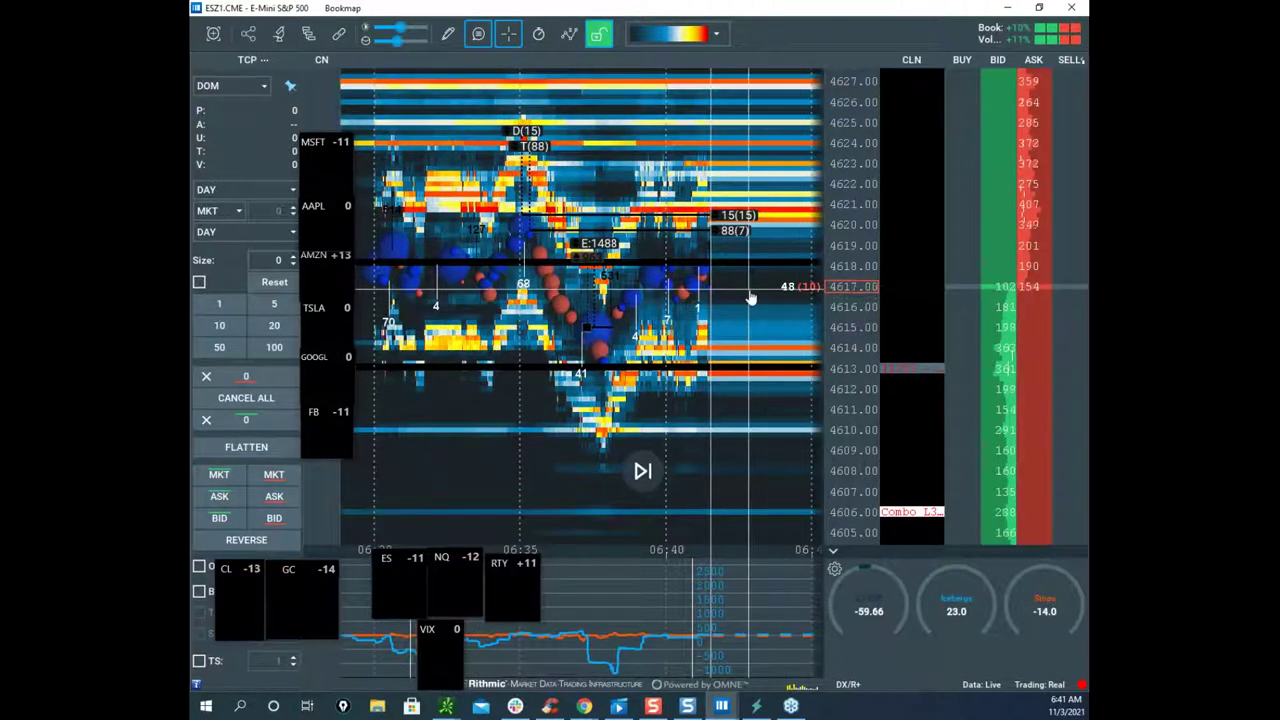
drag(751, 297, 747, 266)
scroll(848, 288, up, 4)
scroll(840, 318, down, 3)
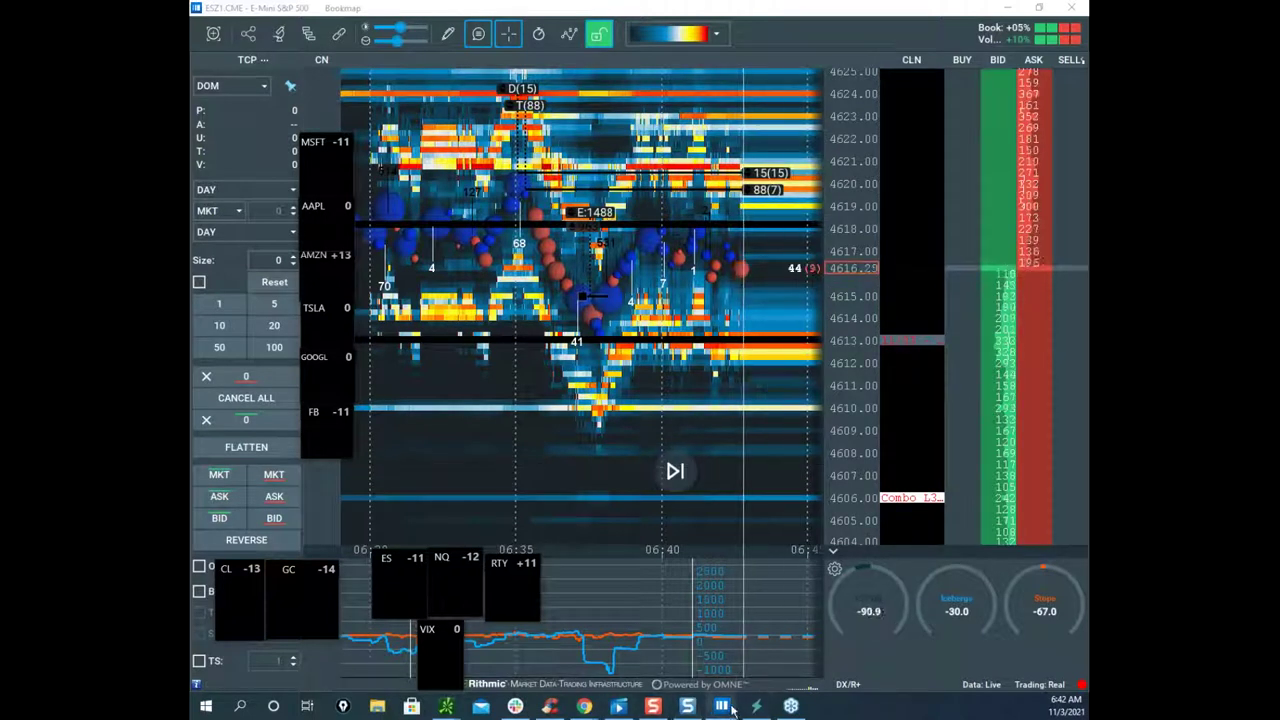
mouse_move(721, 706)
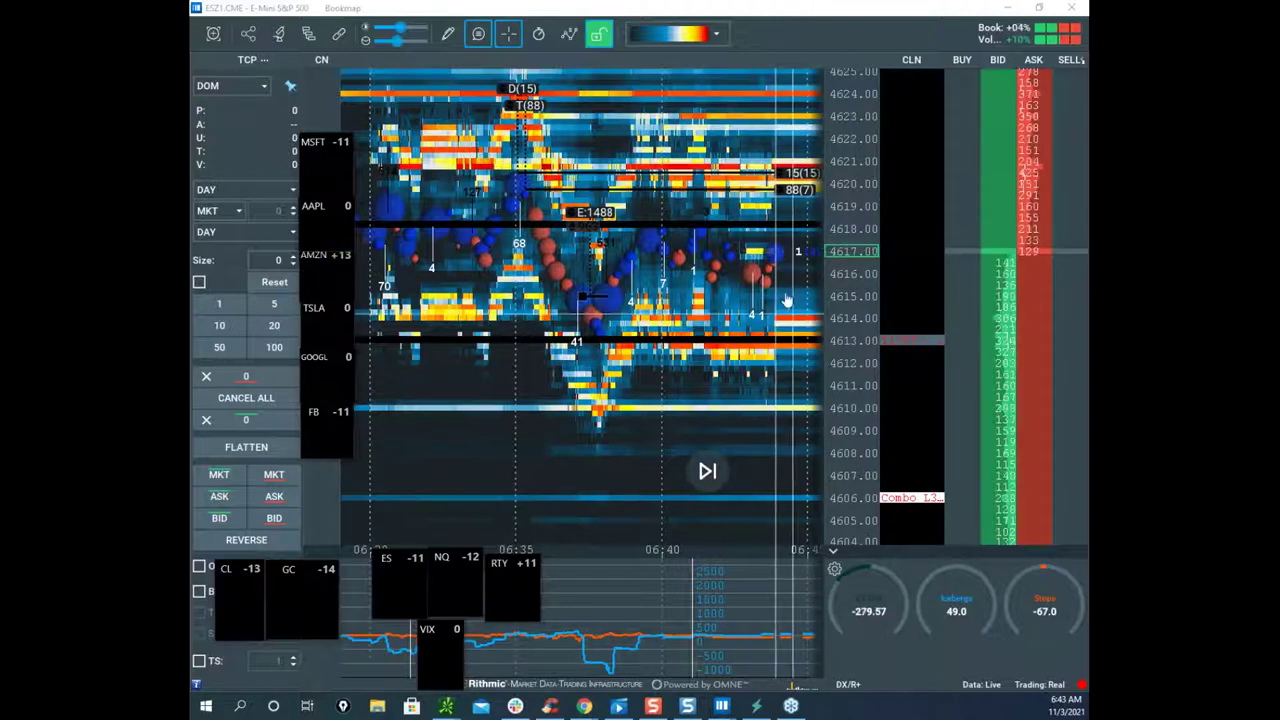
Step: Sketch a projected rise from about 4616.50 to above 4624, circle the stock ticker overlay, and erase the markings
scroll(694, 226, down, 3)
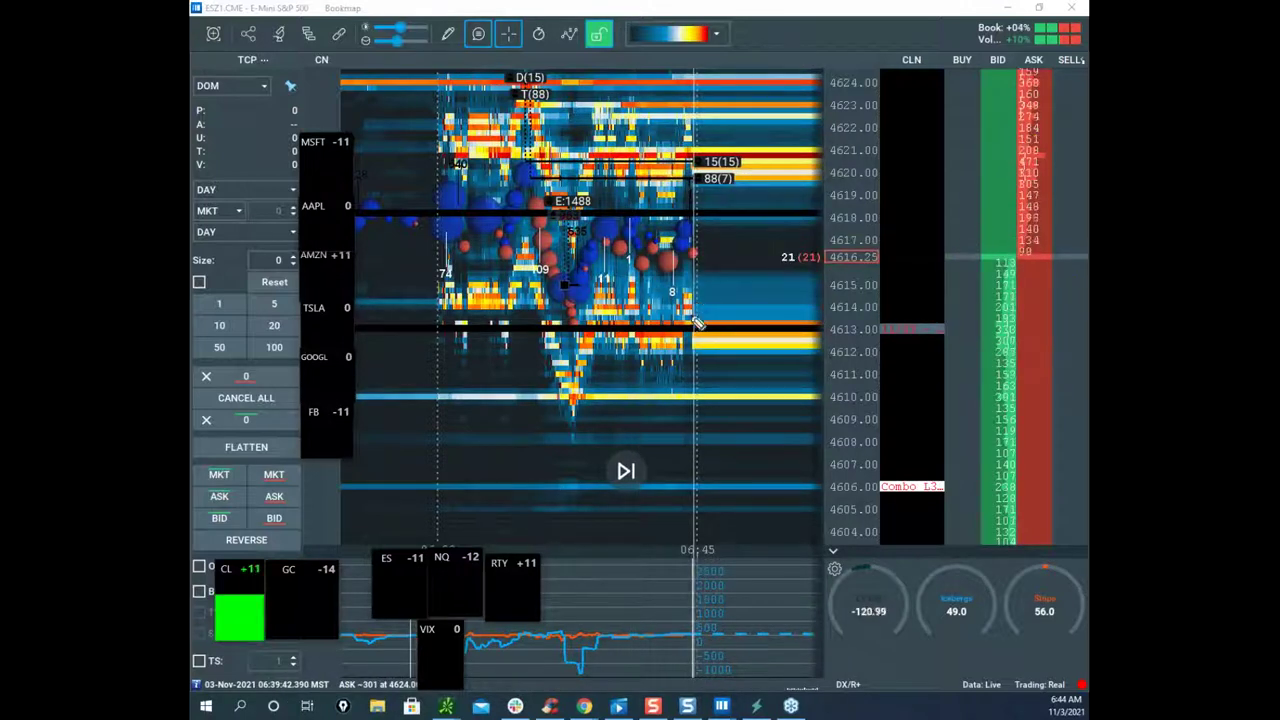
mouse_move(700, 250)
mouse_down()
mouse_move(822, 120)
mouse_move(826, 56)
mouse_move(808, 62)
mouse_up()
mouse_move(366, 121)
mouse_down()
mouse_move(270, 380)
mouse_move(404, 200)
mouse_move(397, 82)
mouse_up()
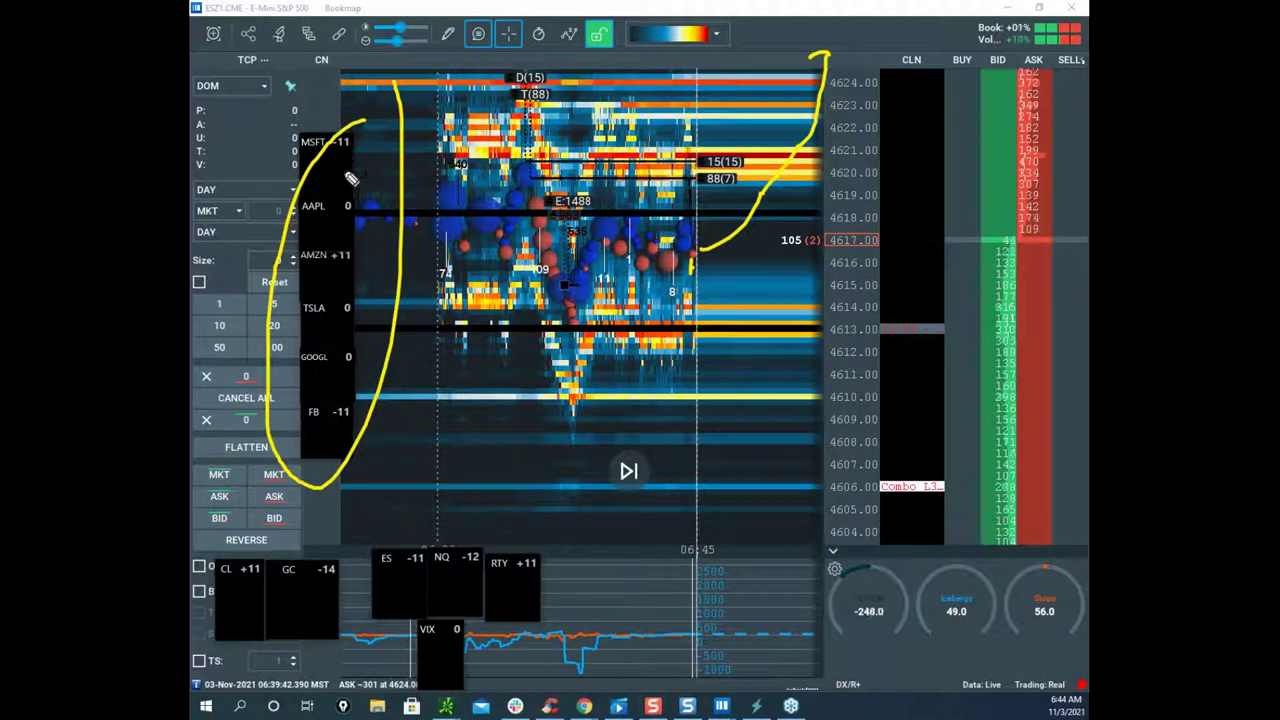
drag(758, 215, 770, 195)
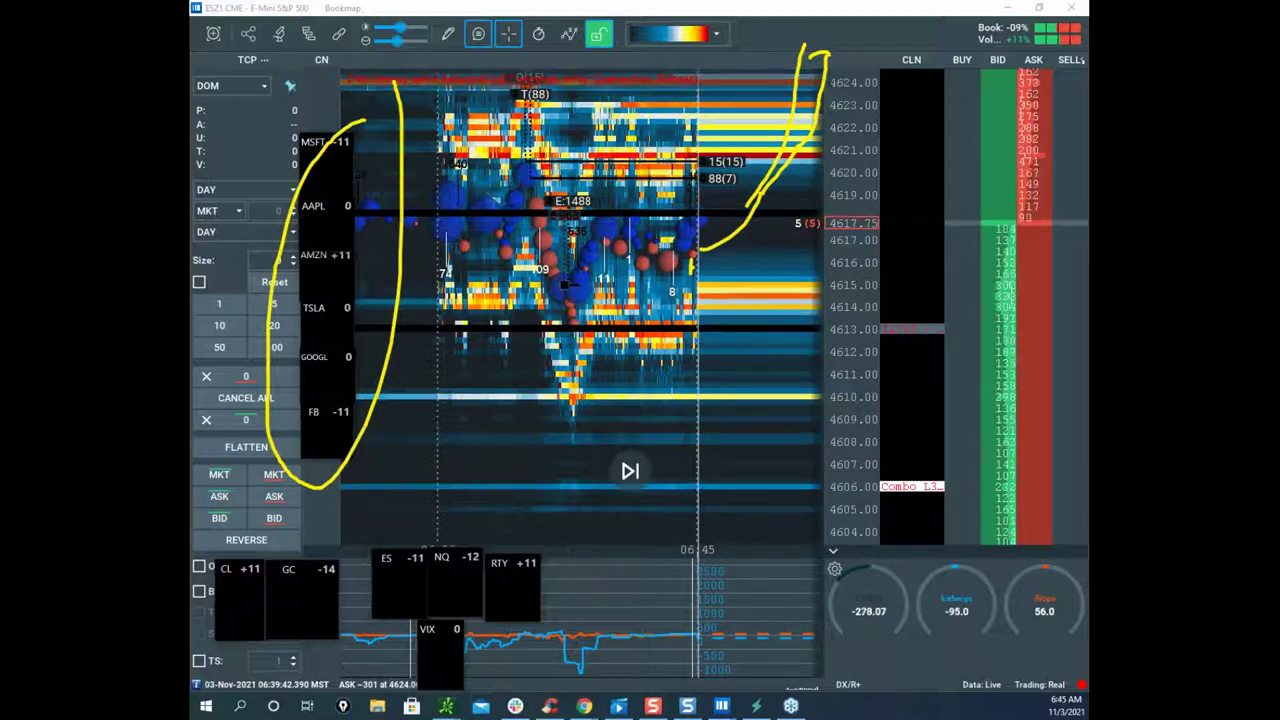
key(e)
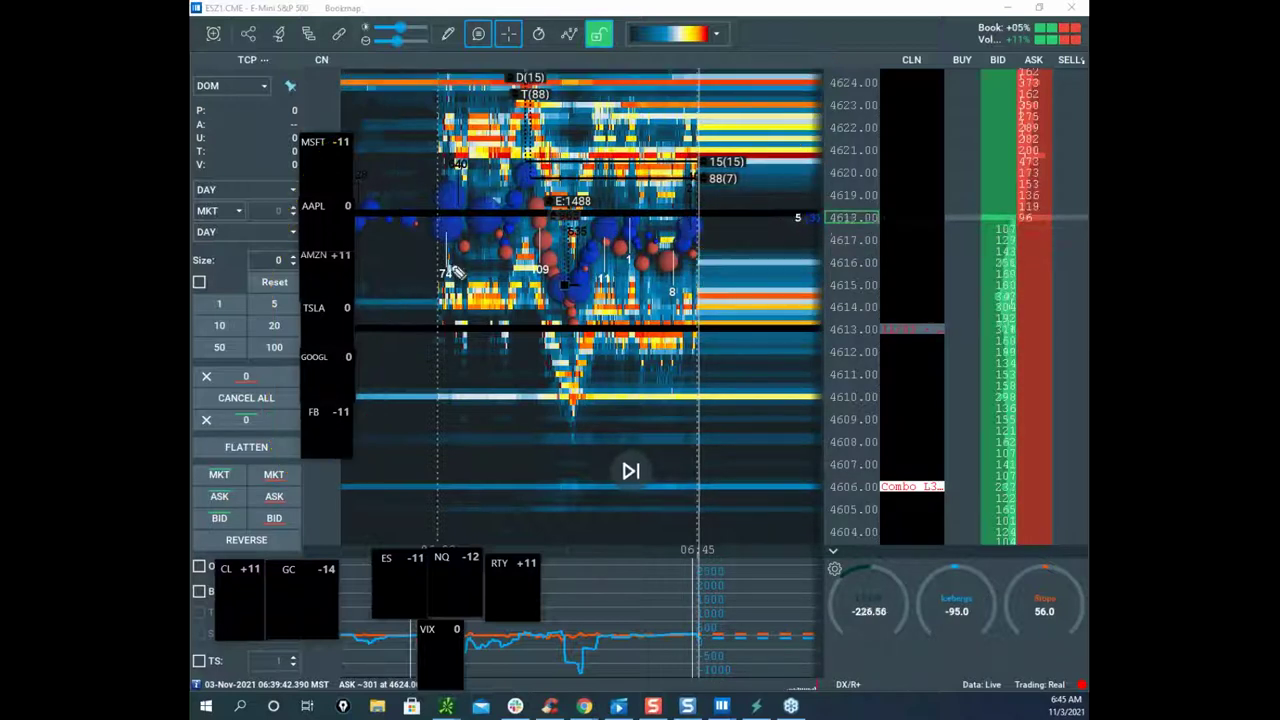
mouse_move(355, 157)
mouse_down()
mouse_move(329, 229)
mouse_move(345, 300)
mouse_move(400, 22)
mouse_up()
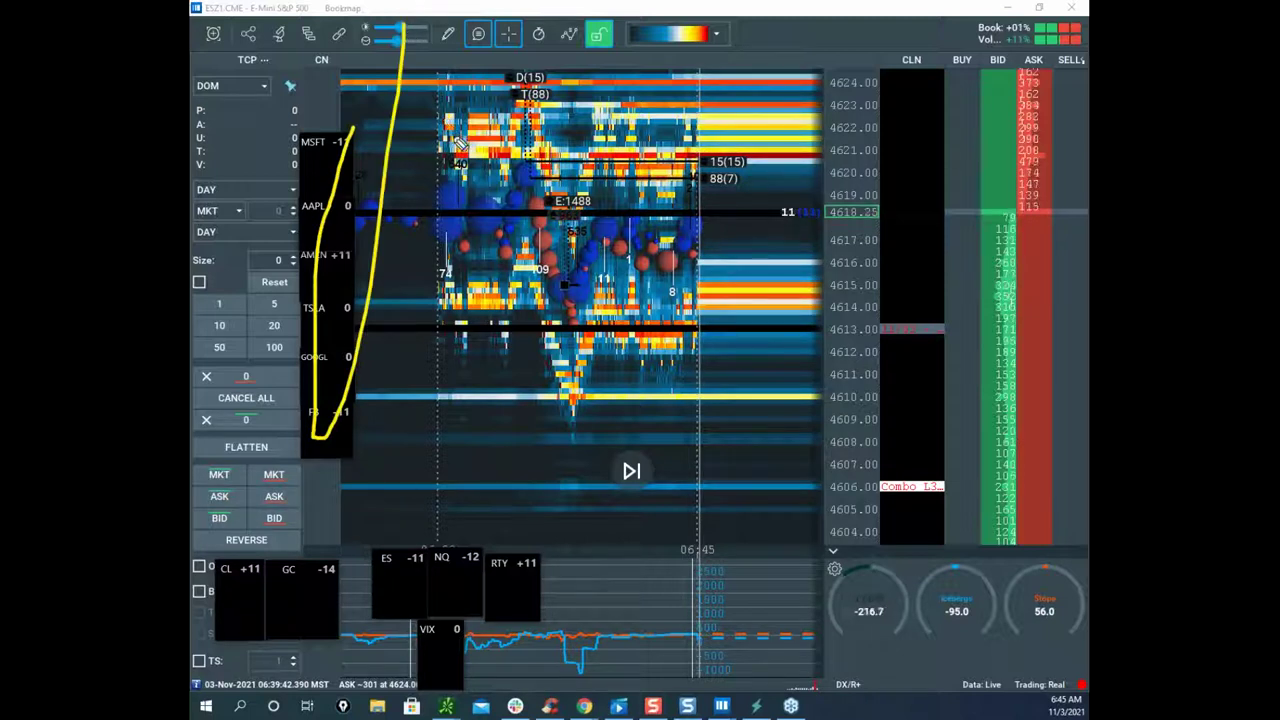
key(e)
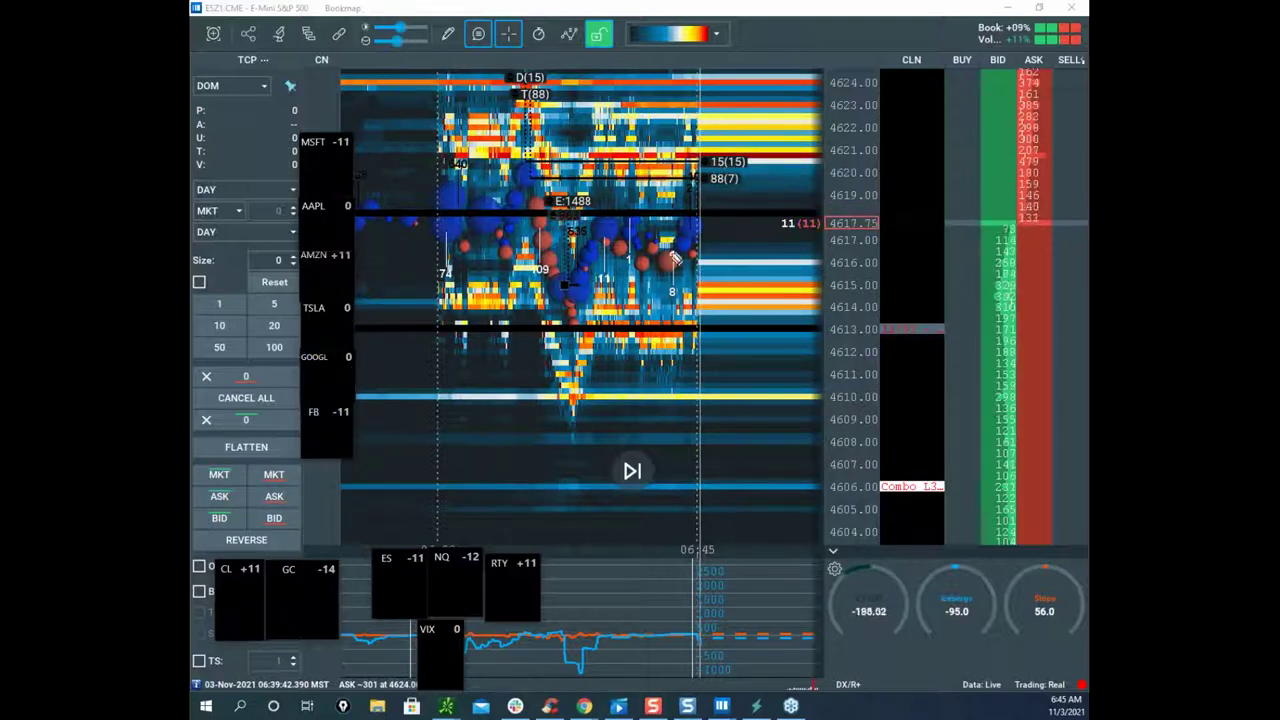
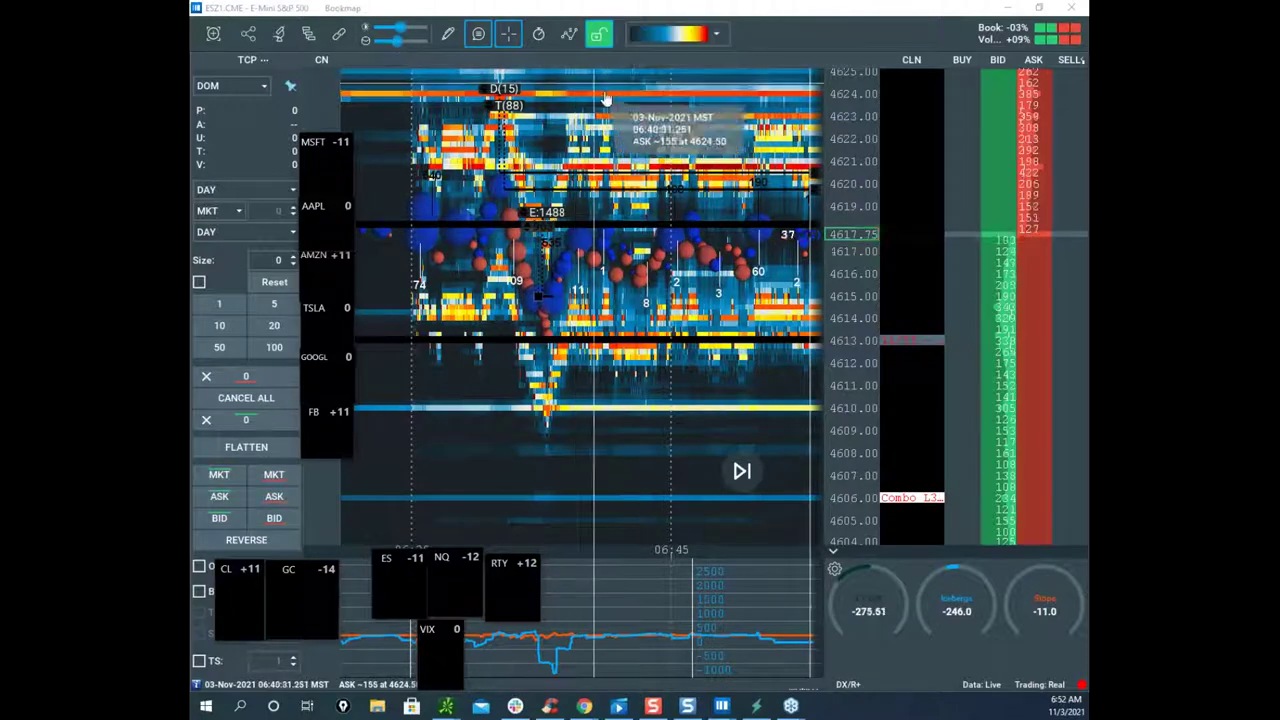
Step: Mark the area between the two black lines at the 06:38 sell-off and its icebergs dip, and clear the markings
drag(637, 161, 582, 166)
scroll(620, 162, down, 2)
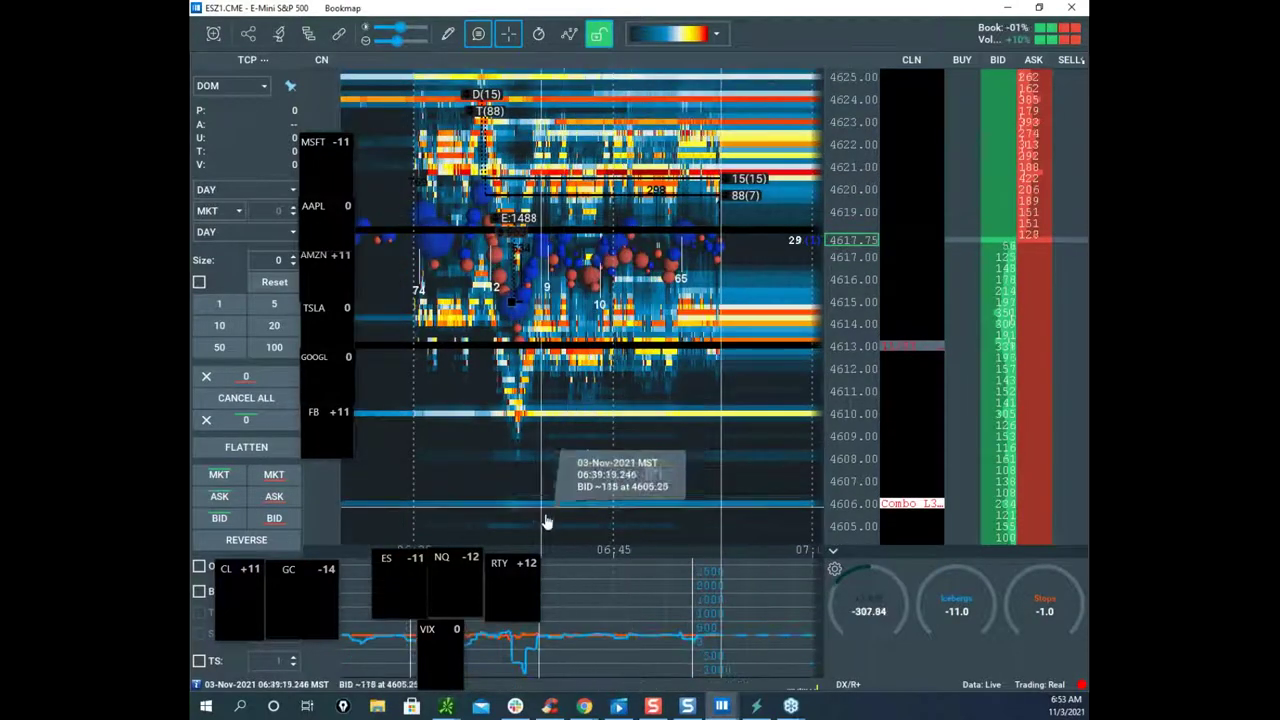
drag(587, 249, 654, 243)
scroll(654, 243, down, 1)
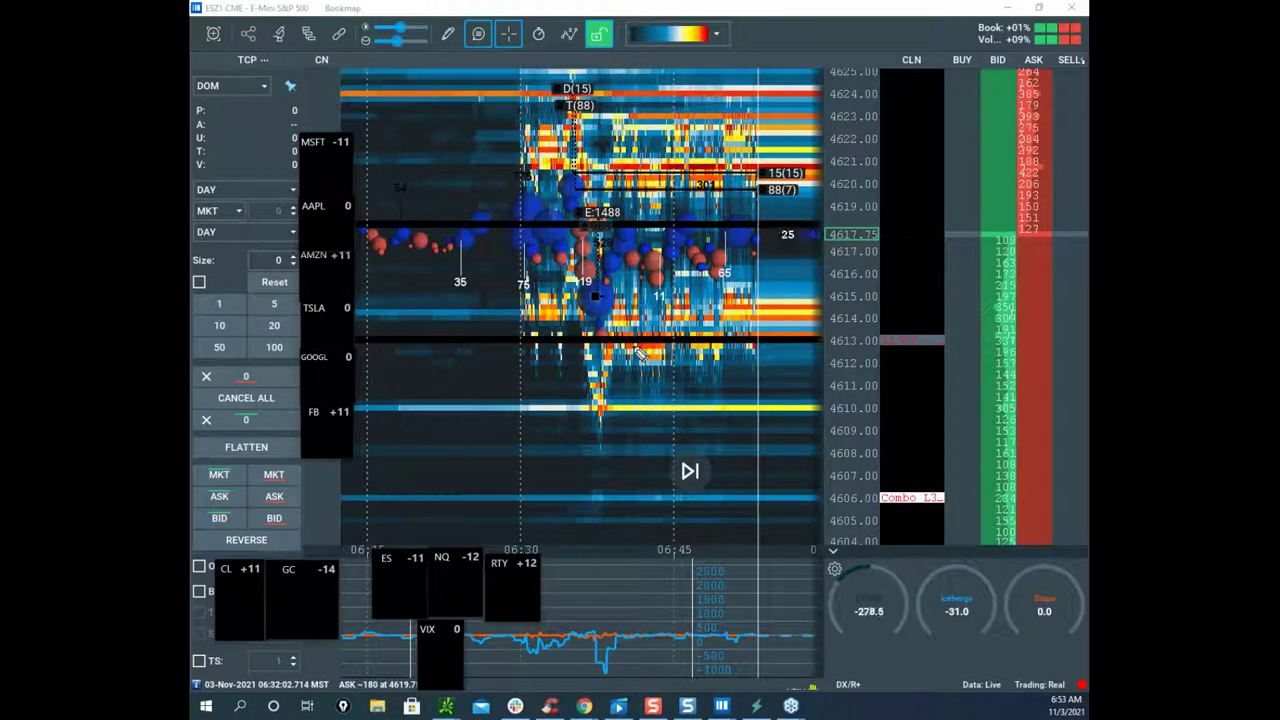
drag(572, 227, 645, 221)
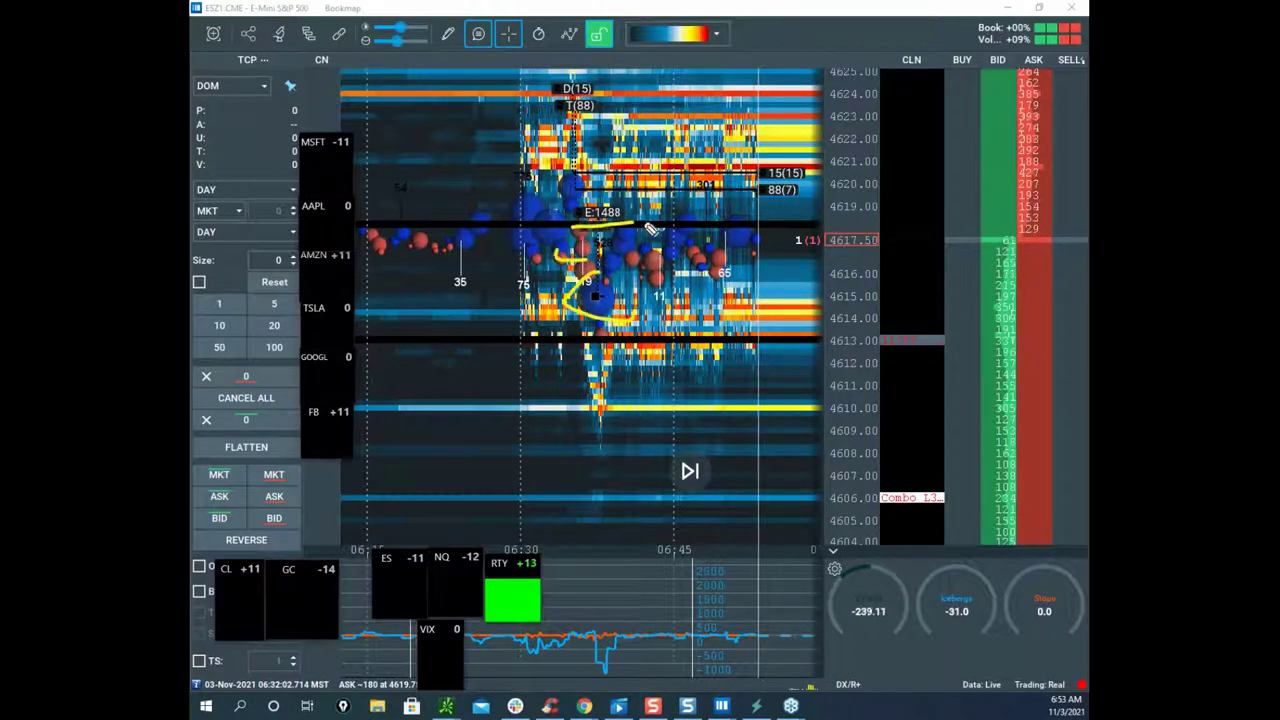
drag(565, 338, 635, 333)
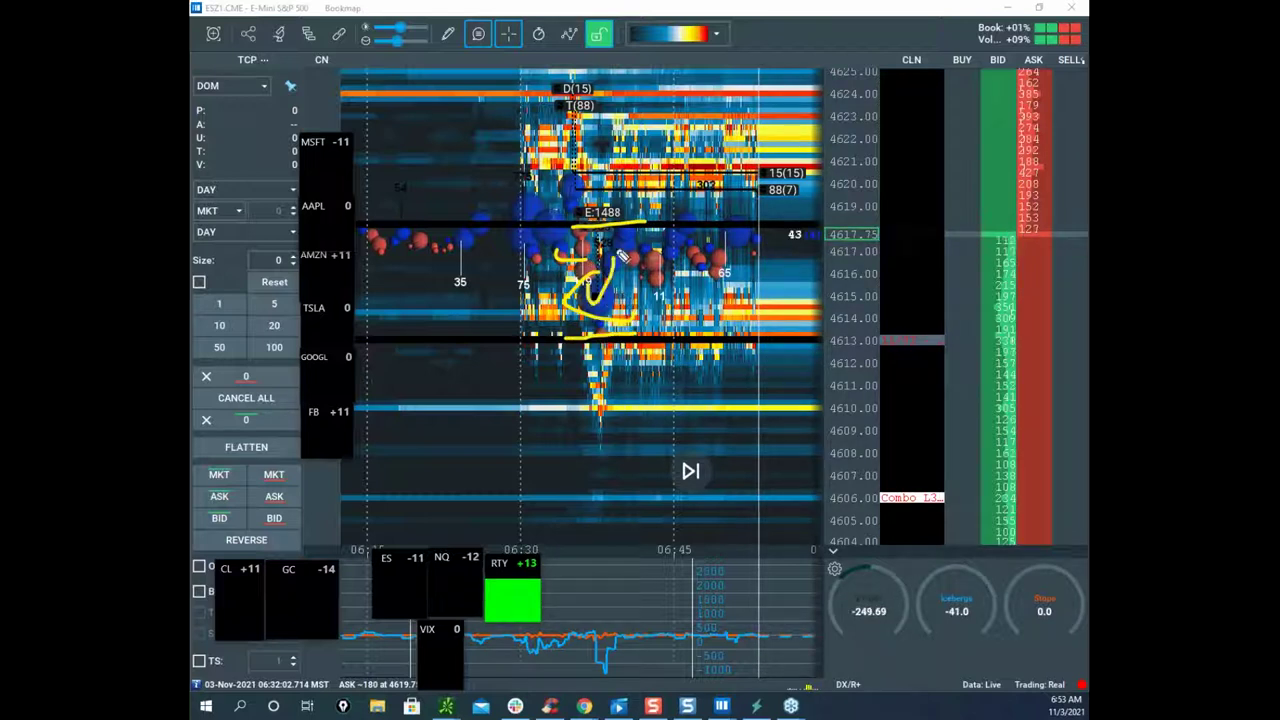
mouse_move(645, 626)
mouse_down()
mouse_move(557, 645)
mouse_move(625, 605)
mouse_up()
key(Escape)
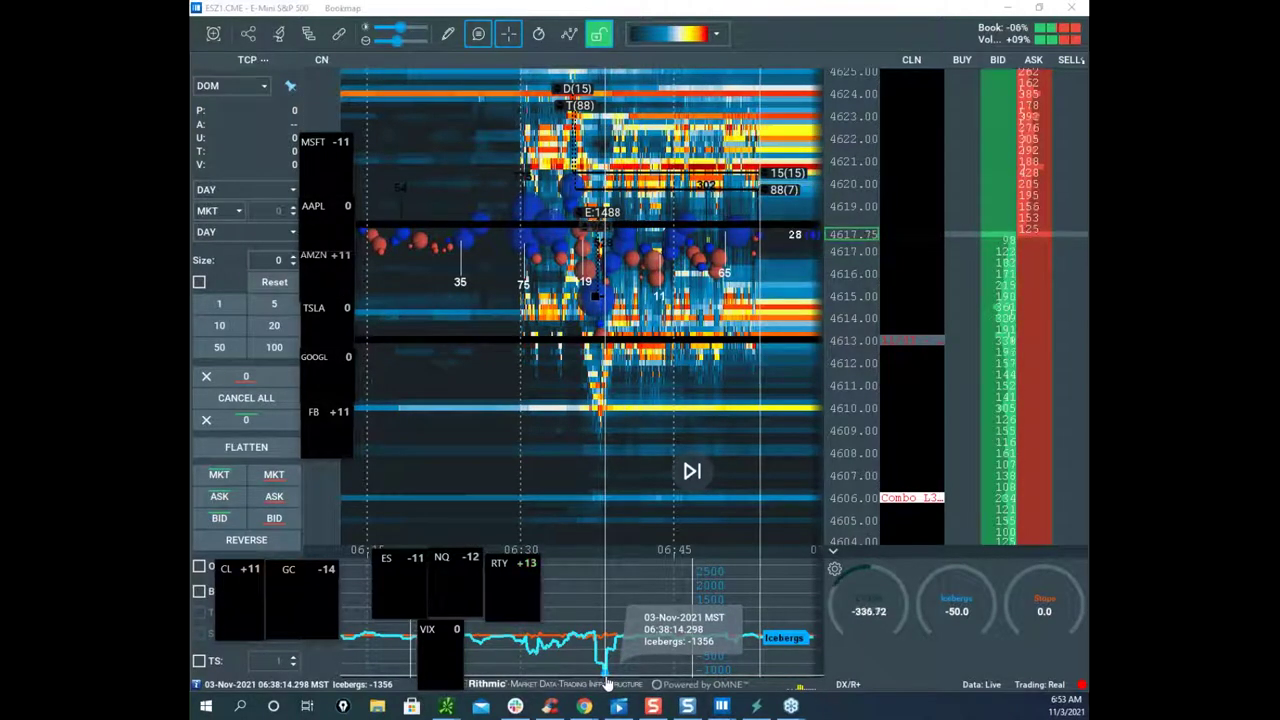
Step: Inspect the icebergs and stops readings around 06:38 and compare them with the heatmap's sharp drop
drag(704, 270, 682, 297)
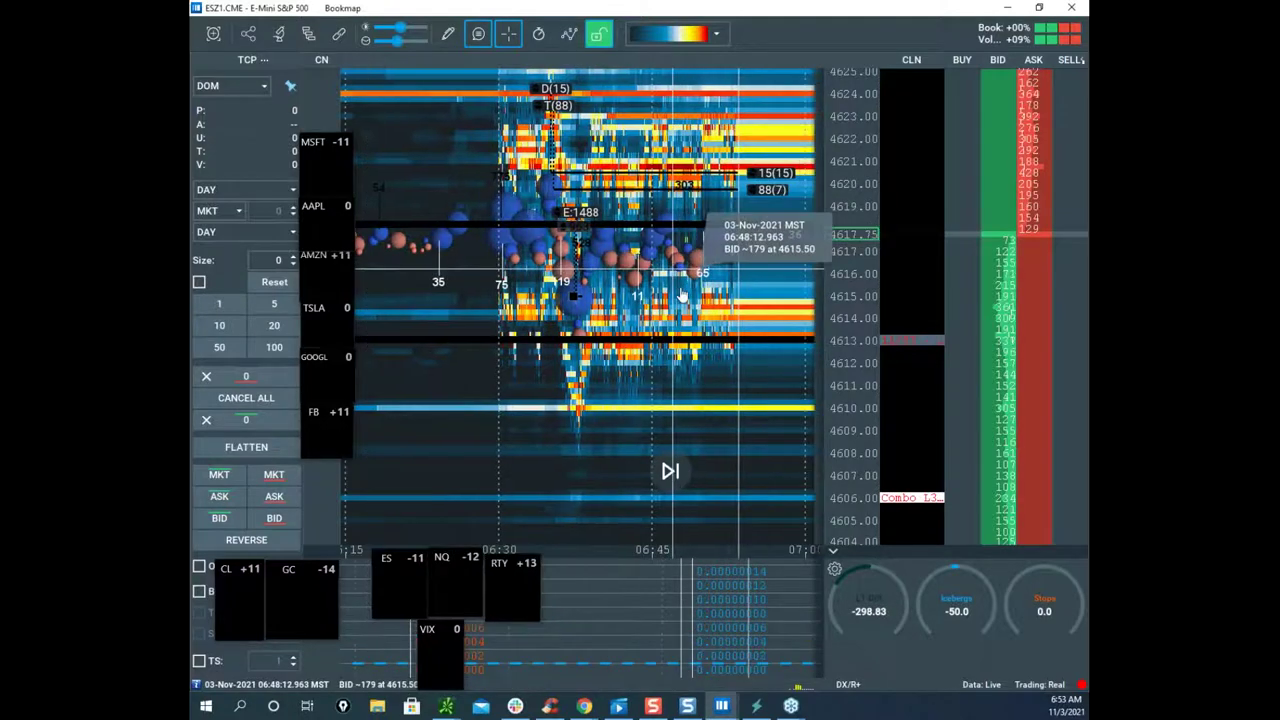
scroll(679, 292, down, 2)
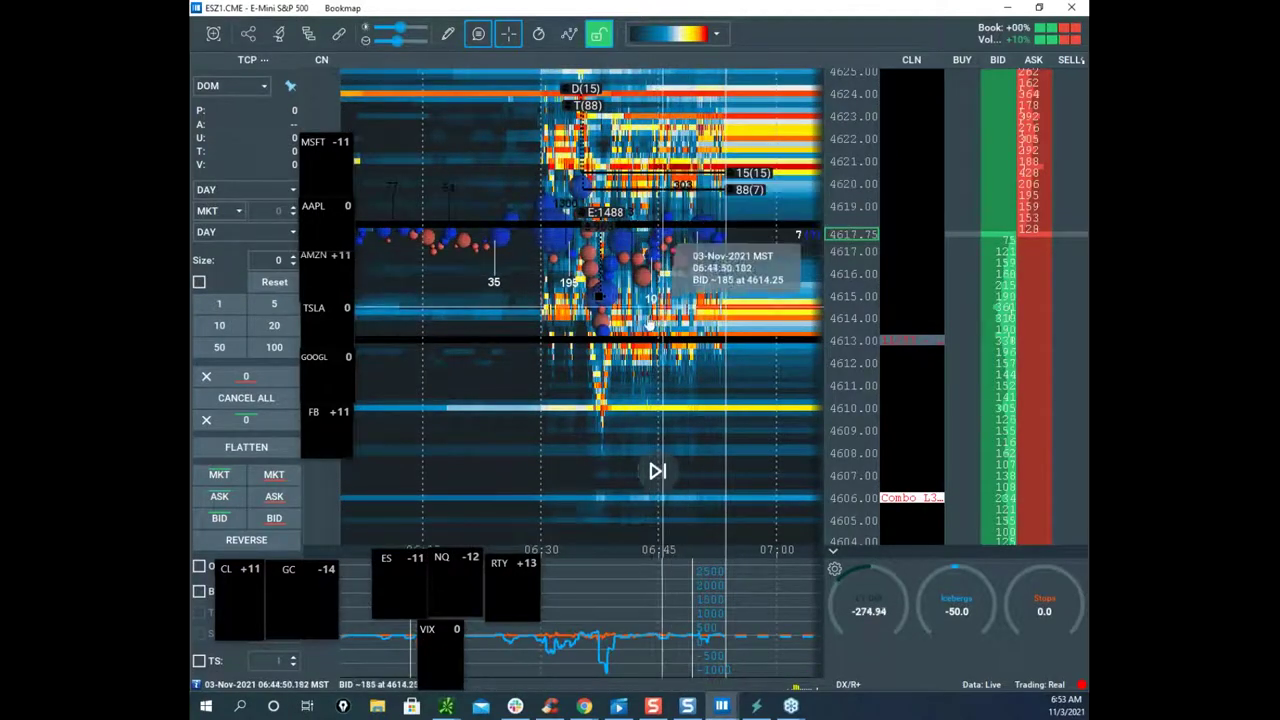
scroll(735, 286, up, 3)
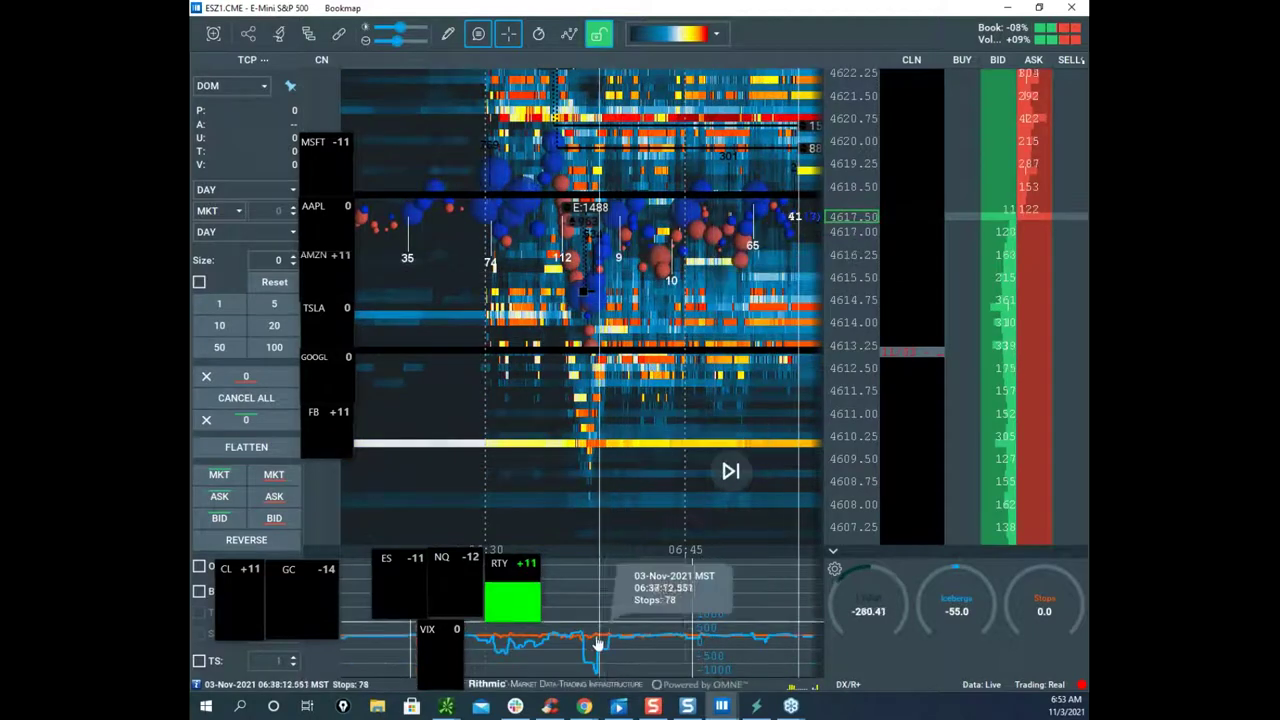
scroll(618, 432, up, 2)
drag(617, 657, 639, 634)
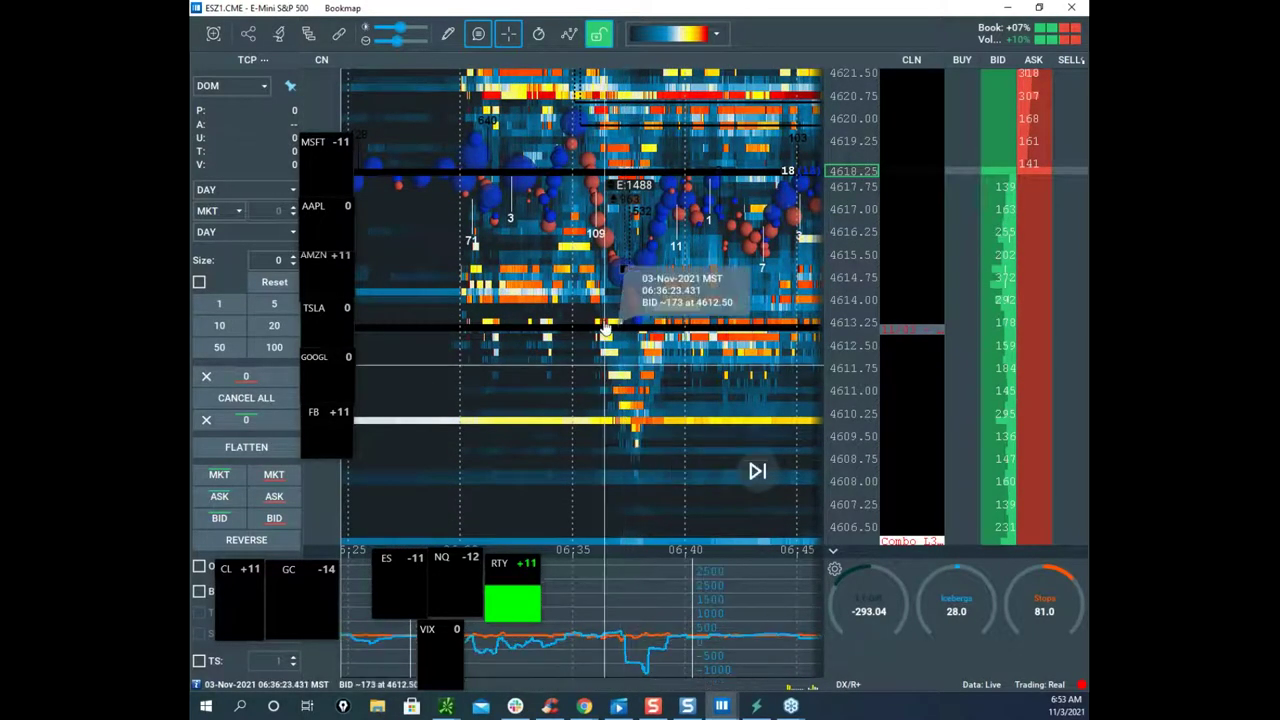
scroll(670, 430, up, 2)
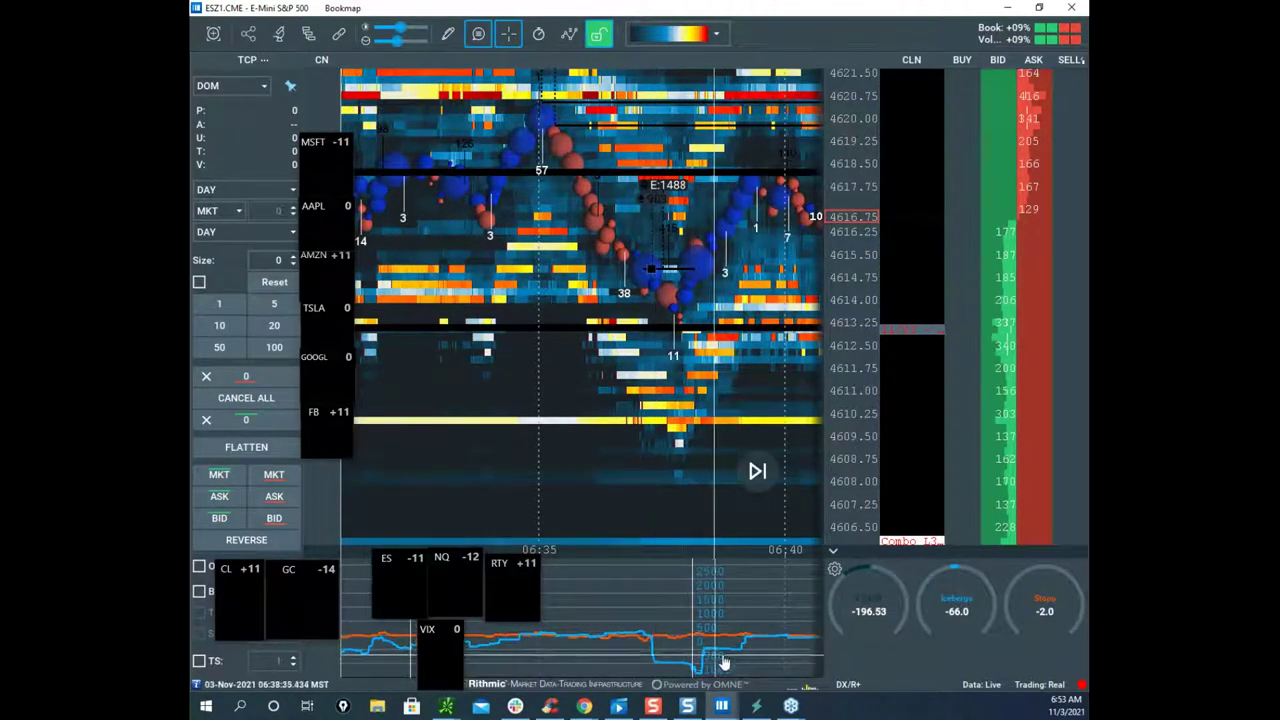
Step: Highlight both black lines and sketch a projected breakdown below 4613 with a retest and further decline, and clear the markings
drag(714, 257, 609, 316)
scroll(610, 240, down, 2)
scroll(612, 236, down, 1)
scroll(660, 252, down, 1)
scroll(726, 255, down, 1)
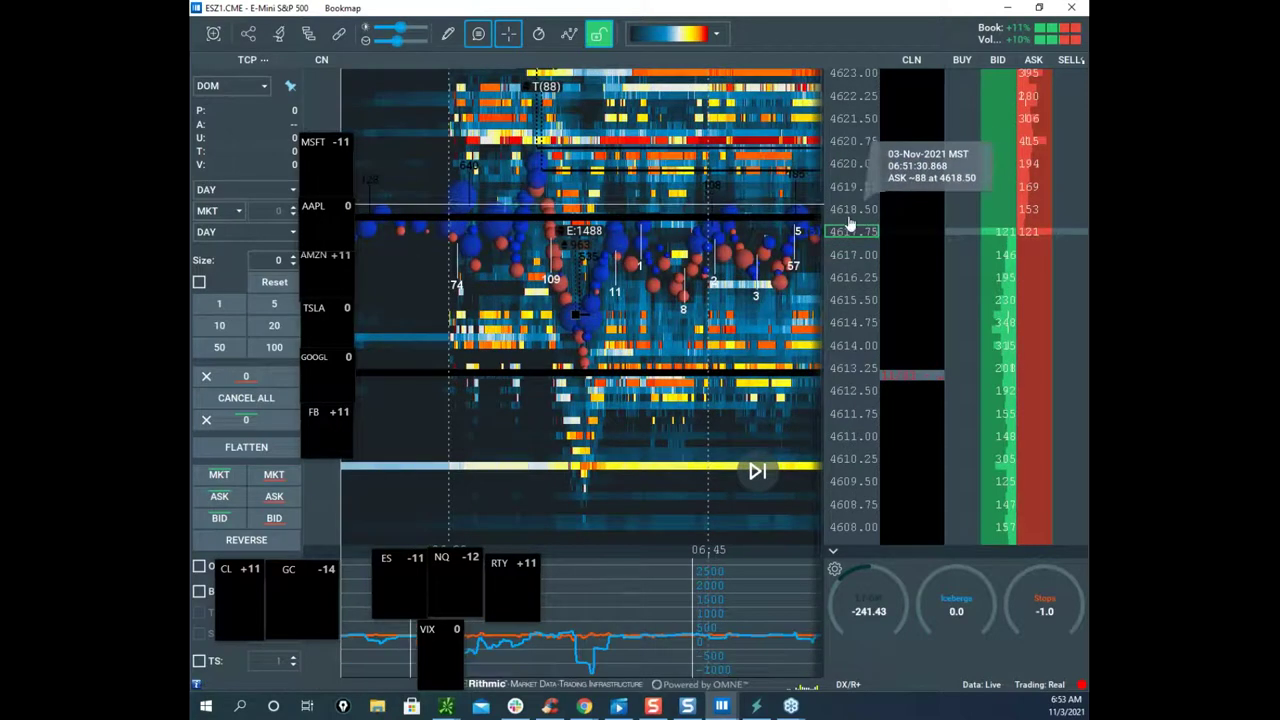
scroll(851, 224, down, 1)
drag(720, 199, 662, 188)
scroll(652, 188, down, 1)
scroll(650, 188, down, 3)
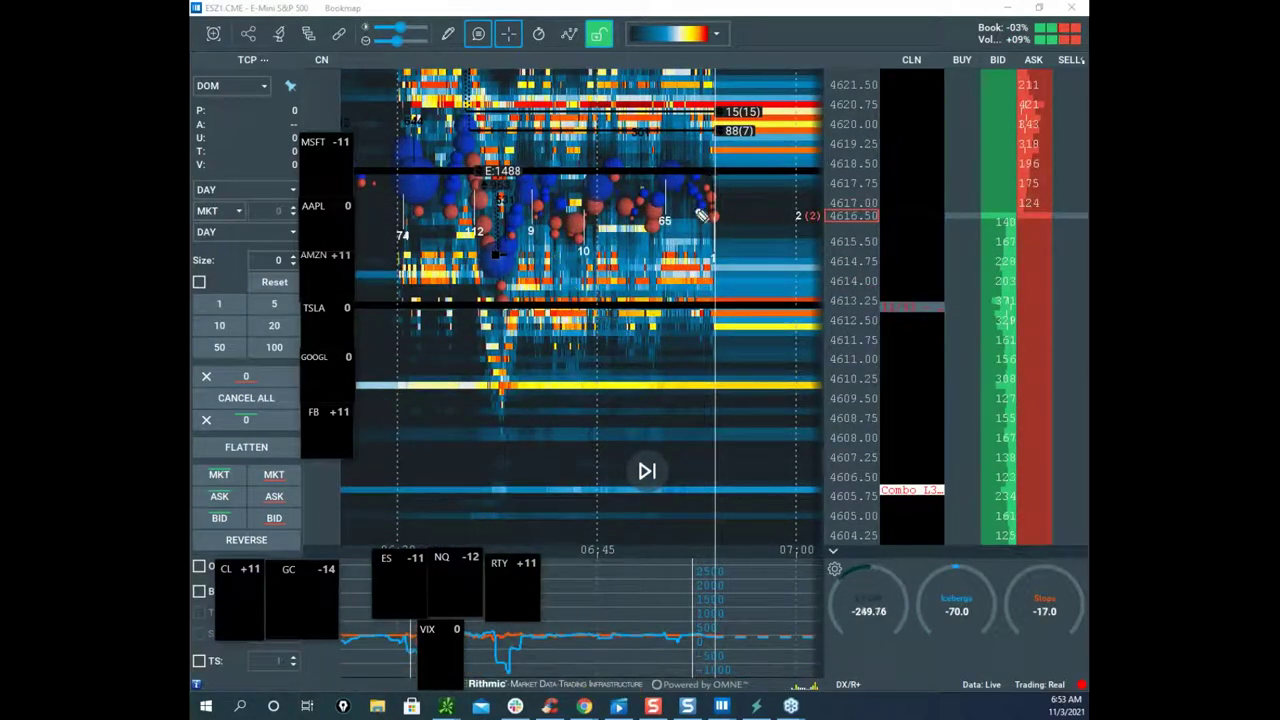
mouse_move(690, 290)
mouse_down()
mouse_move(835, 572)
mouse_move(875, 313)
mouse_move(910, 321)
mouse_move(975, 570)
mouse_up()
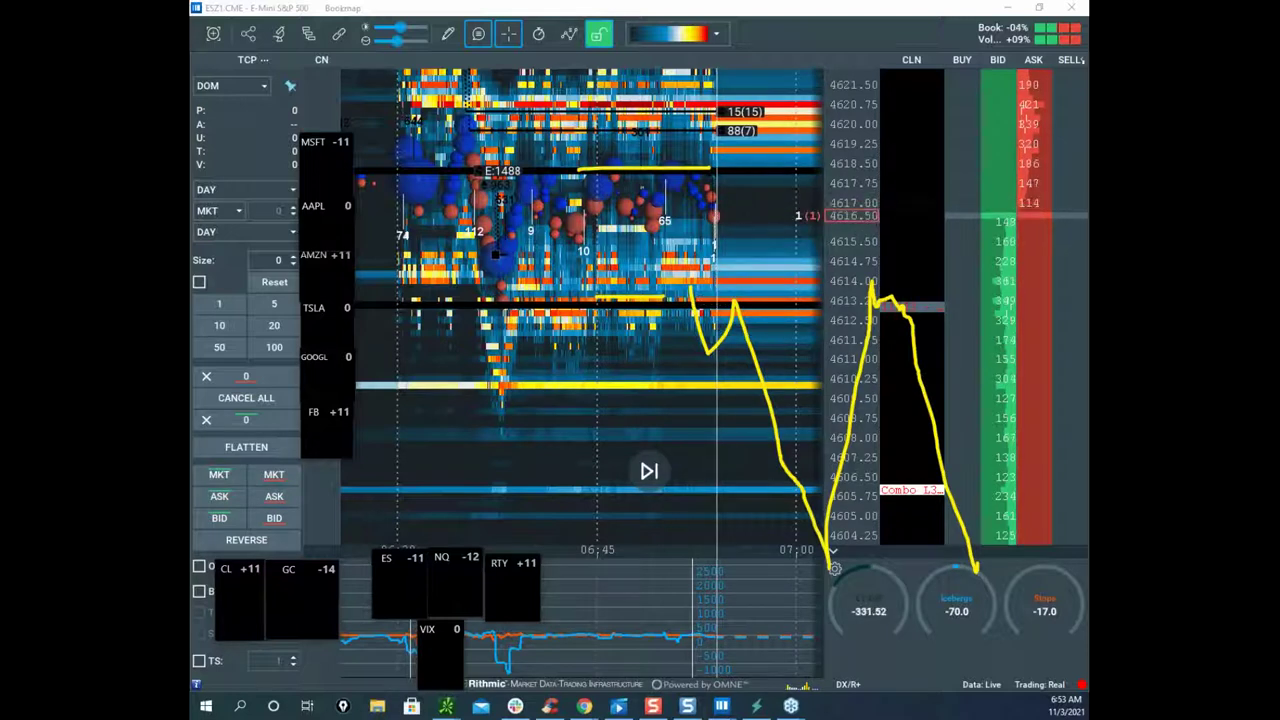
key(Escape)
Step: Circle the consolidation between the two black lines, mark the icebergs dip below it, and clear the markings
mouse_move(692, 162)
mouse_down()
mouse_move(560, 318)
mouse_move(811, 277)
mouse_up()
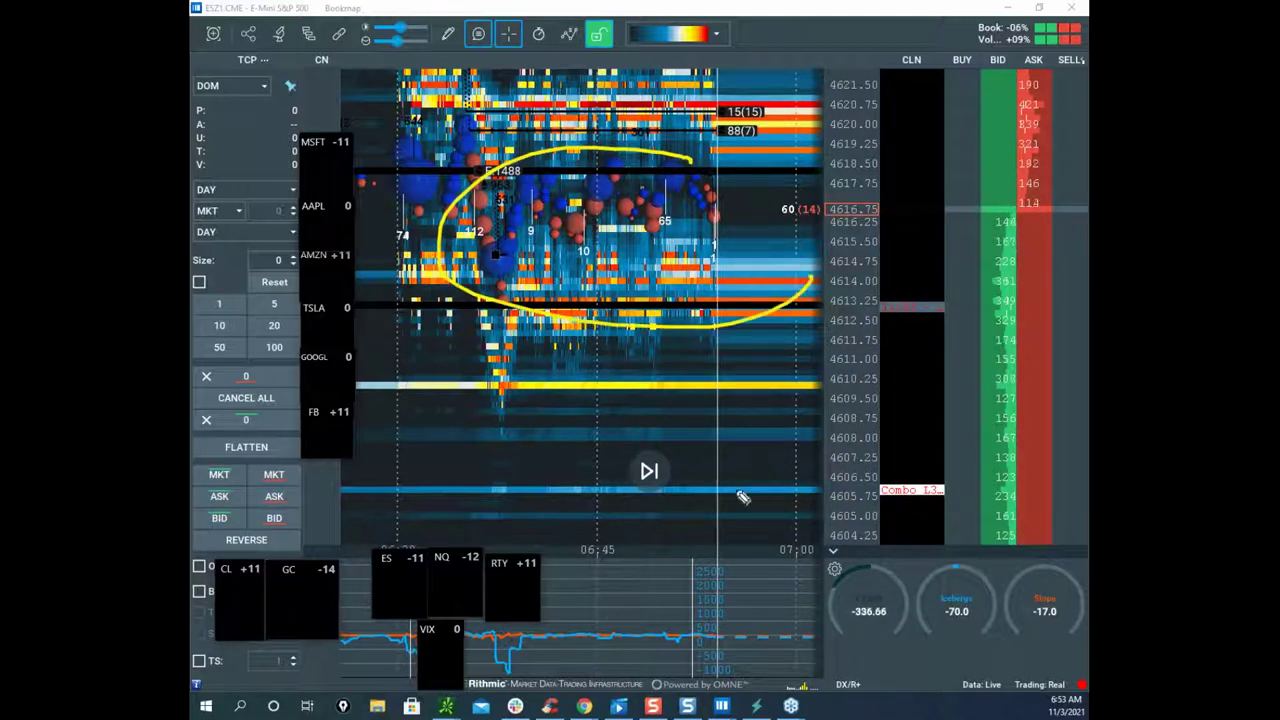
drag(512, 636, 566, 668)
key(Escape)
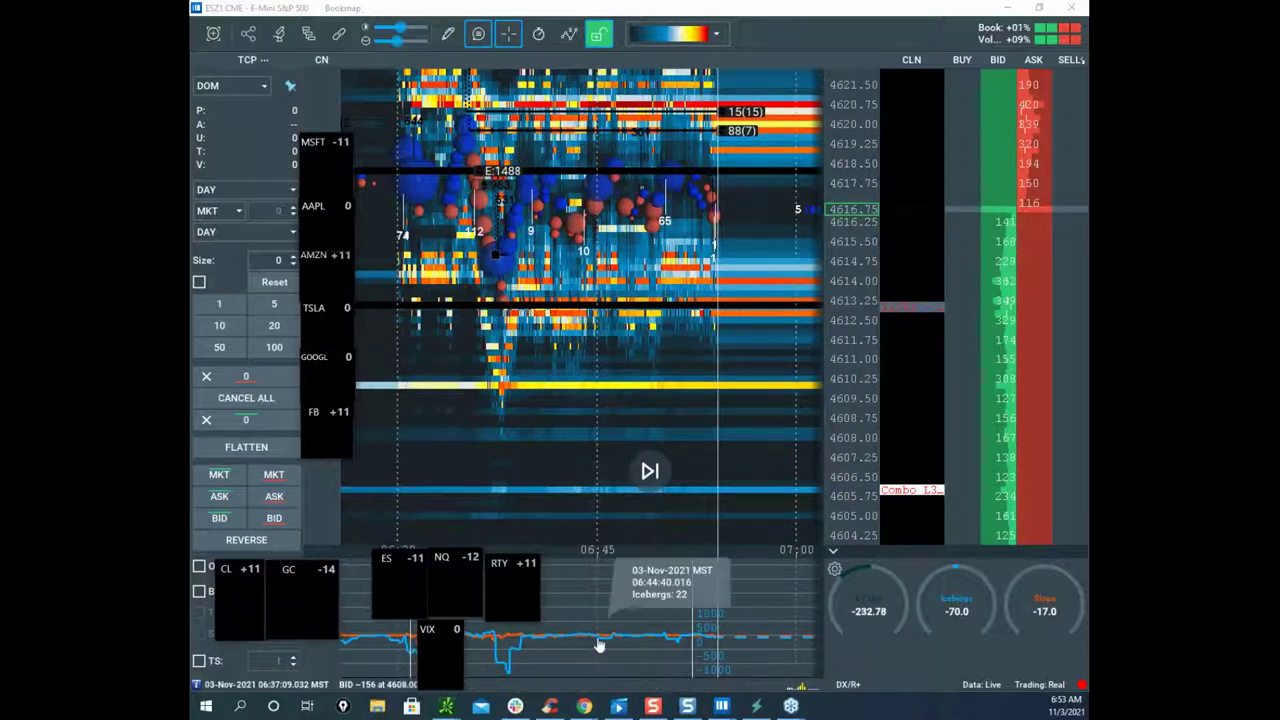
Step: Switch to the thinkorswim /ES hourly chart, bring it onto this screen and circle the candles at the recent high
click(448, 706)
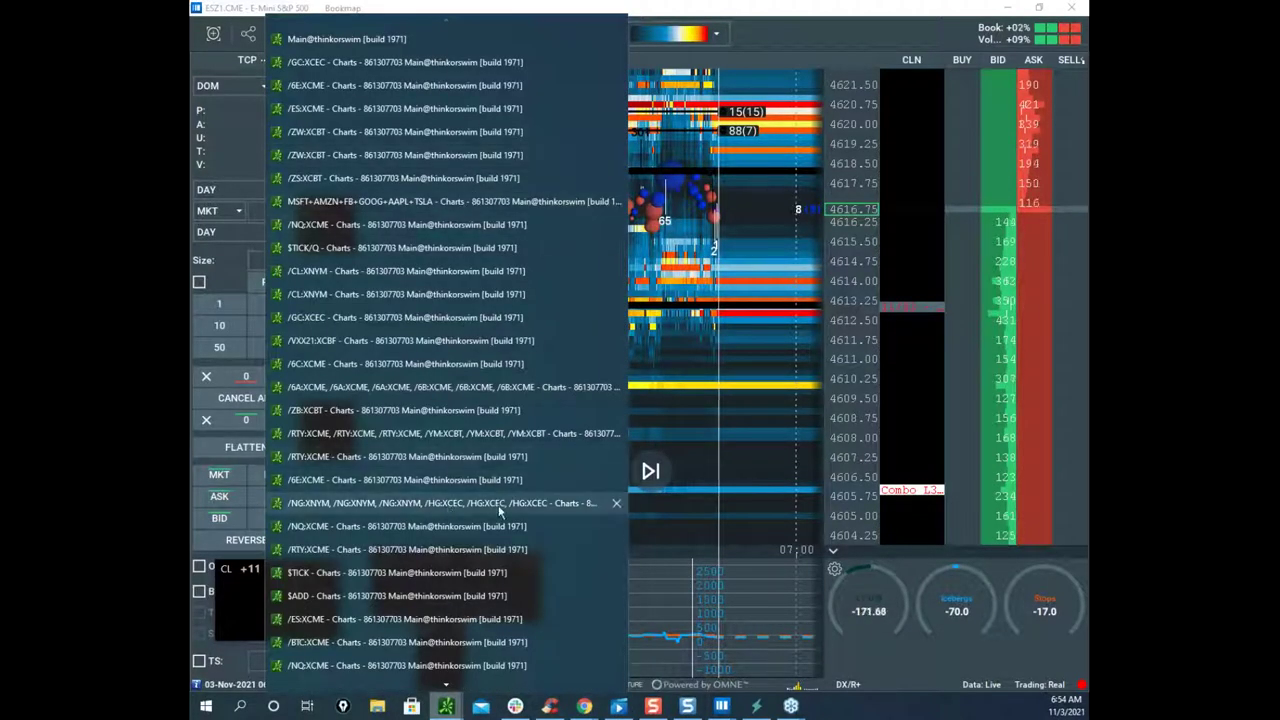
click(405, 108)
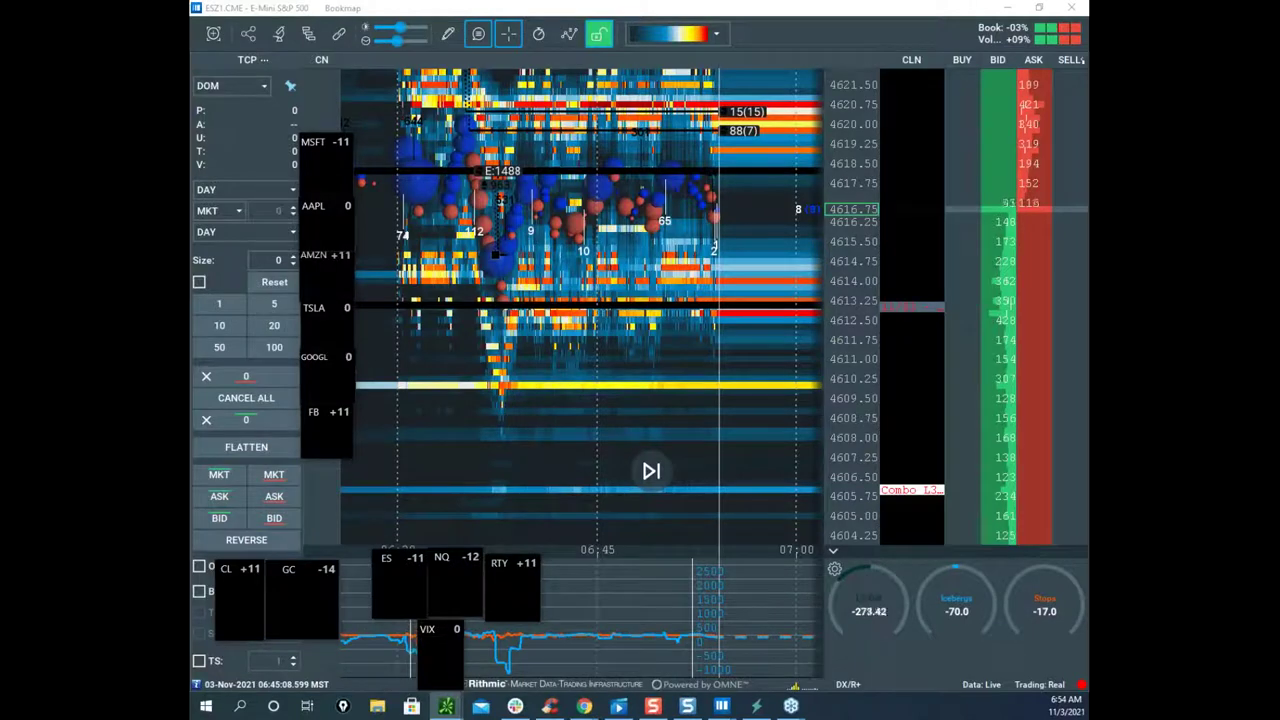
drag(375, 237, 793, 204)
click(904, 206)
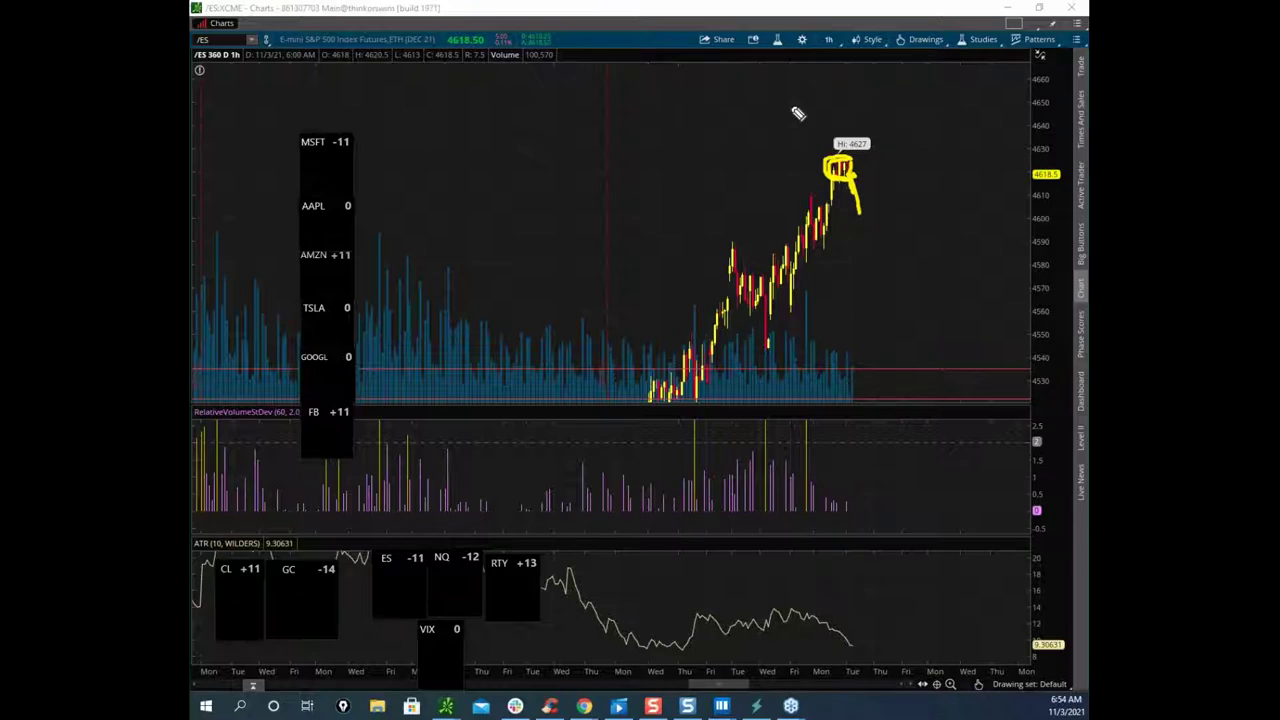
Step: Switch back to Bookmap, reframe the heatmap, sketch a drop from the upper black line to about 4608, and clear it
key(alt+Tab)
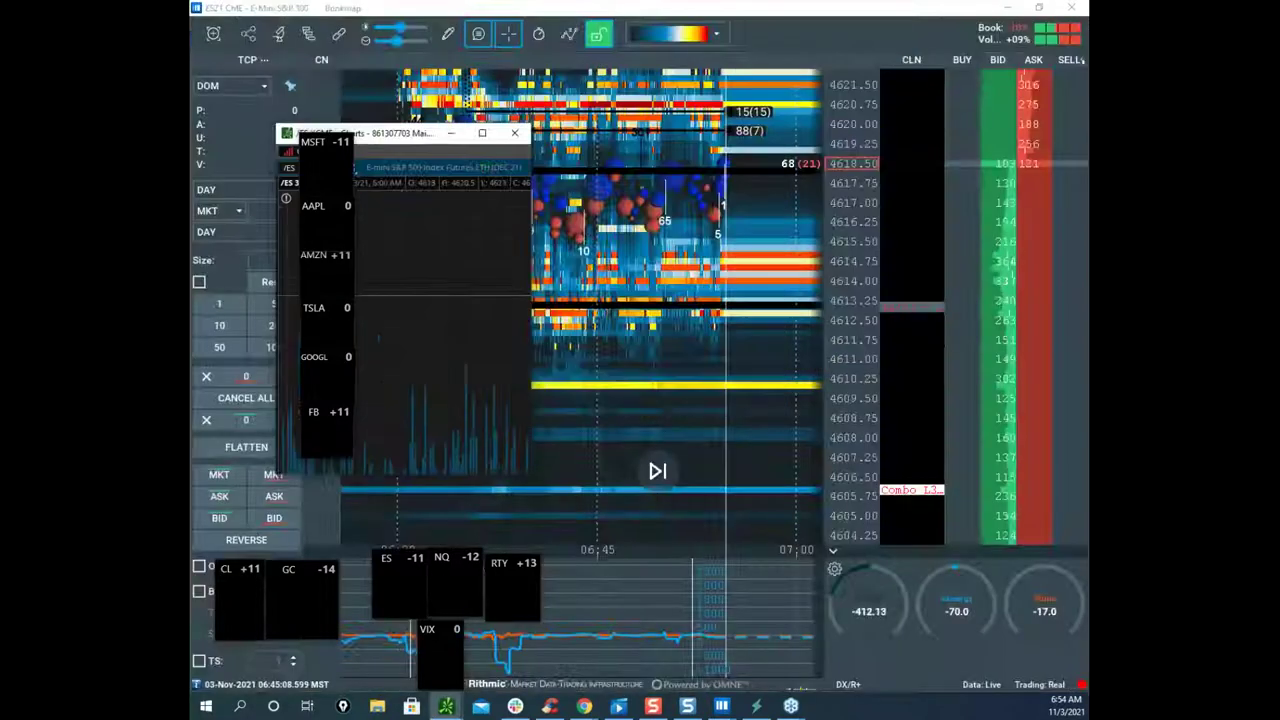
drag(678, 256, 671, 314)
scroll(671, 314, down, 2)
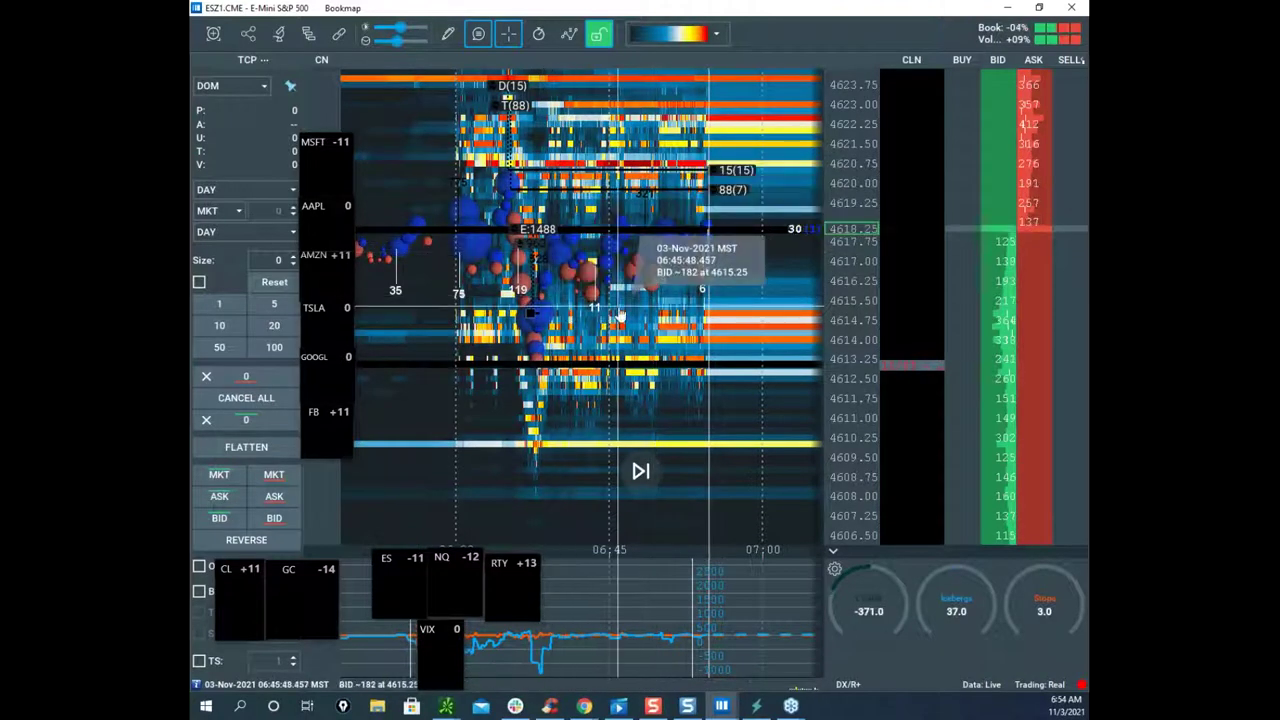
drag(629, 297, 787, 234)
scroll(851, 234, down, 3)
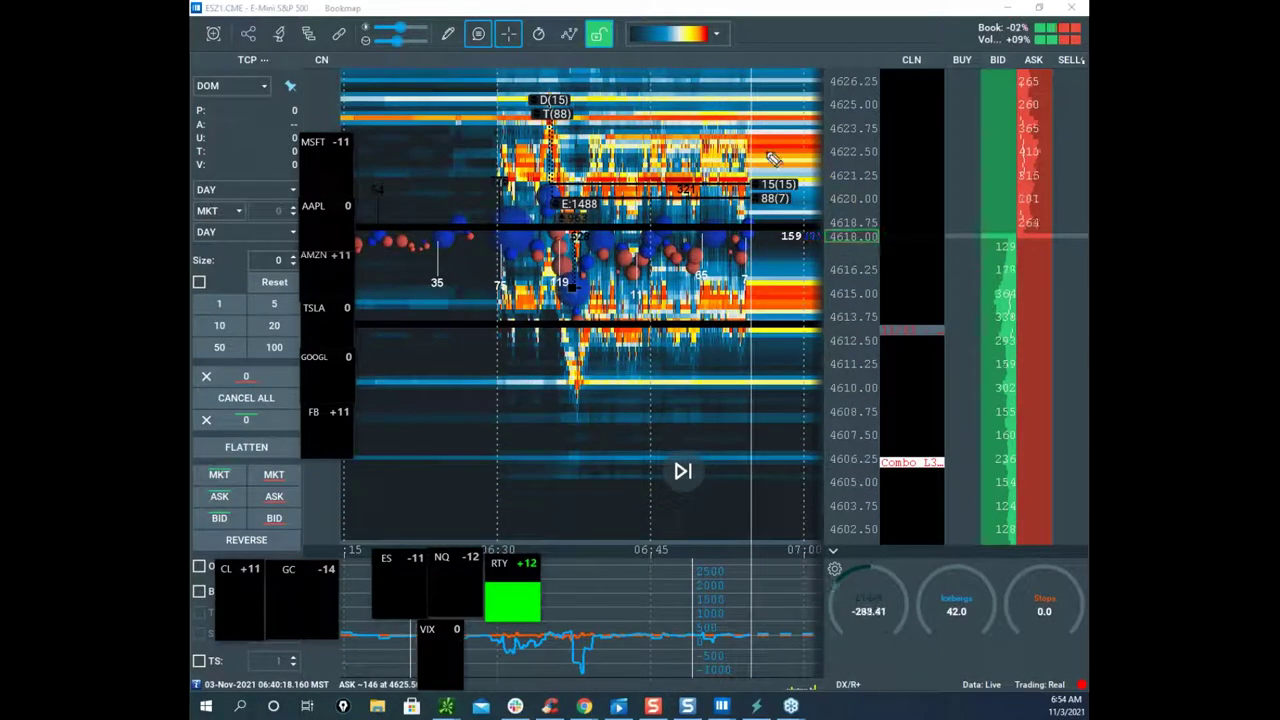
mouse_move(738, 246)
mouse_down()
mouse_move(795, 234)
mouse_move(747, 265)
mouse_move(784, 432)
mouse_up()
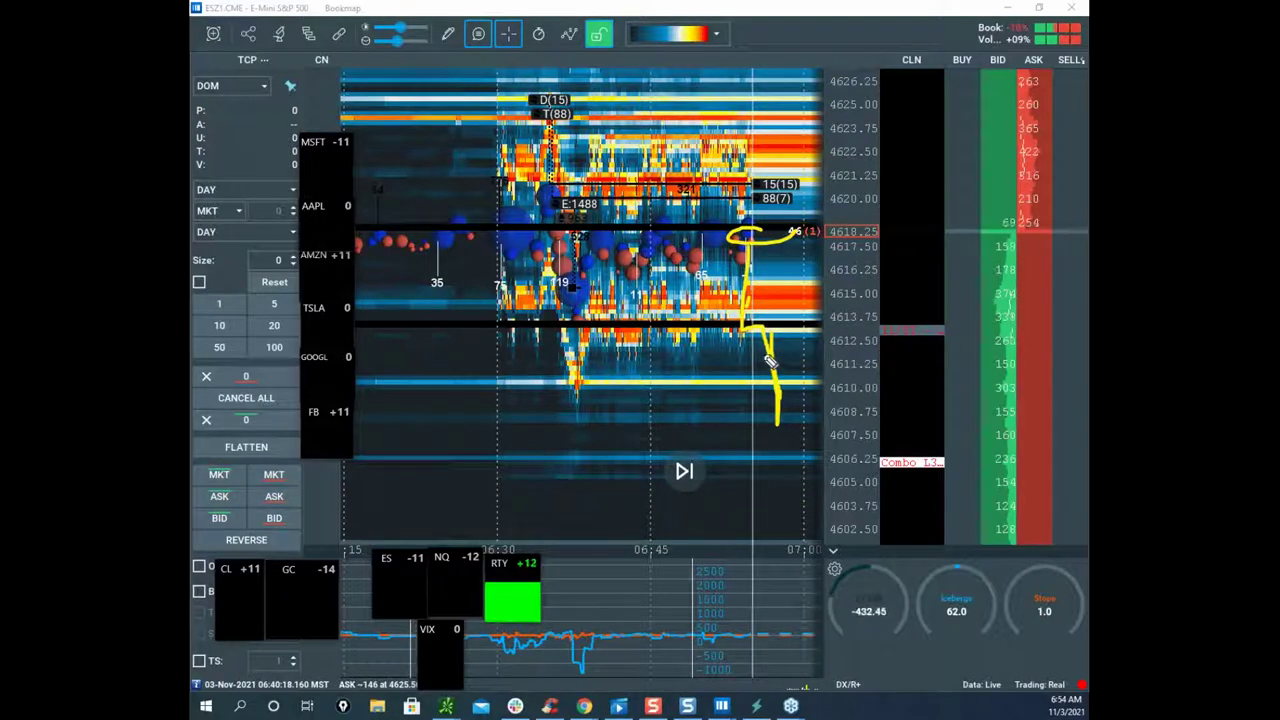
right_click(794, 251)
Step: Circle the consolidation between the black lines and the icebergs dip below, trace a rebound through the range, and clear the markings
drag(758, 219, 546, 255)
drag(640, 228, 758, 330)
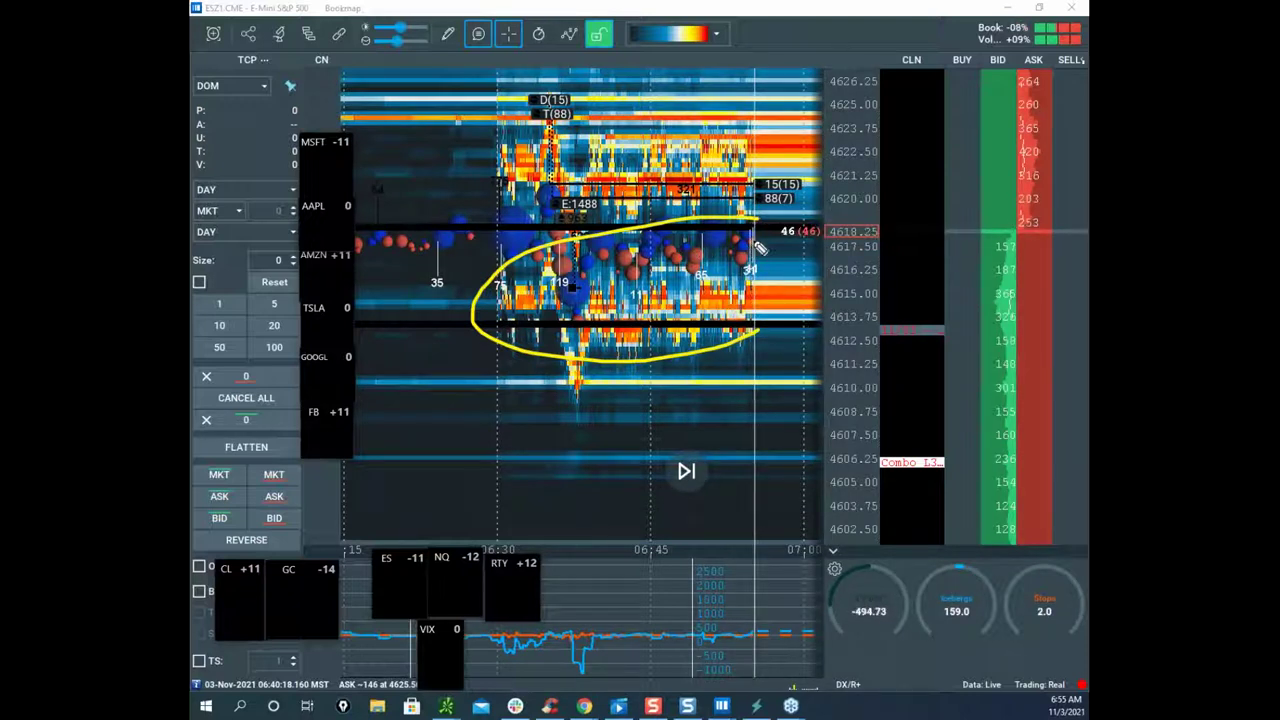
mouse_move(594, 622)
mouse_down()
mouse_move(565, 638)
mouse_move(625, 673)
mouse_up()
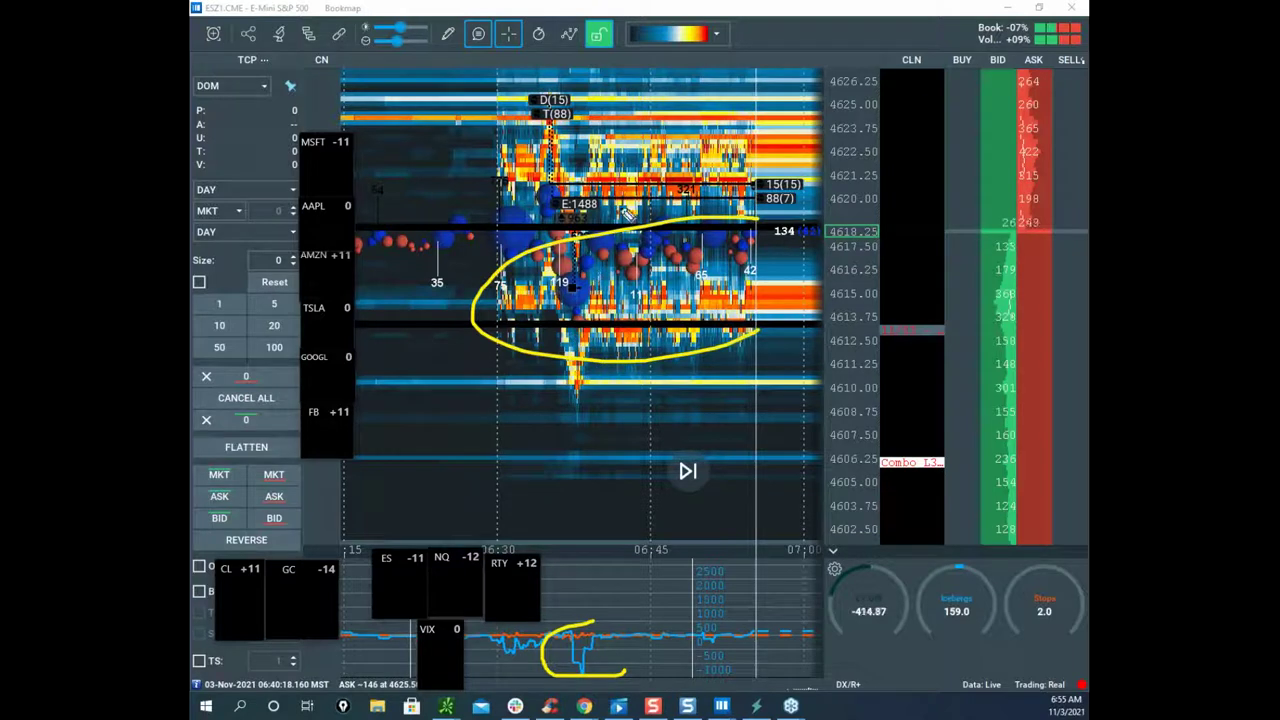
drag(516, 436, 606, 272)
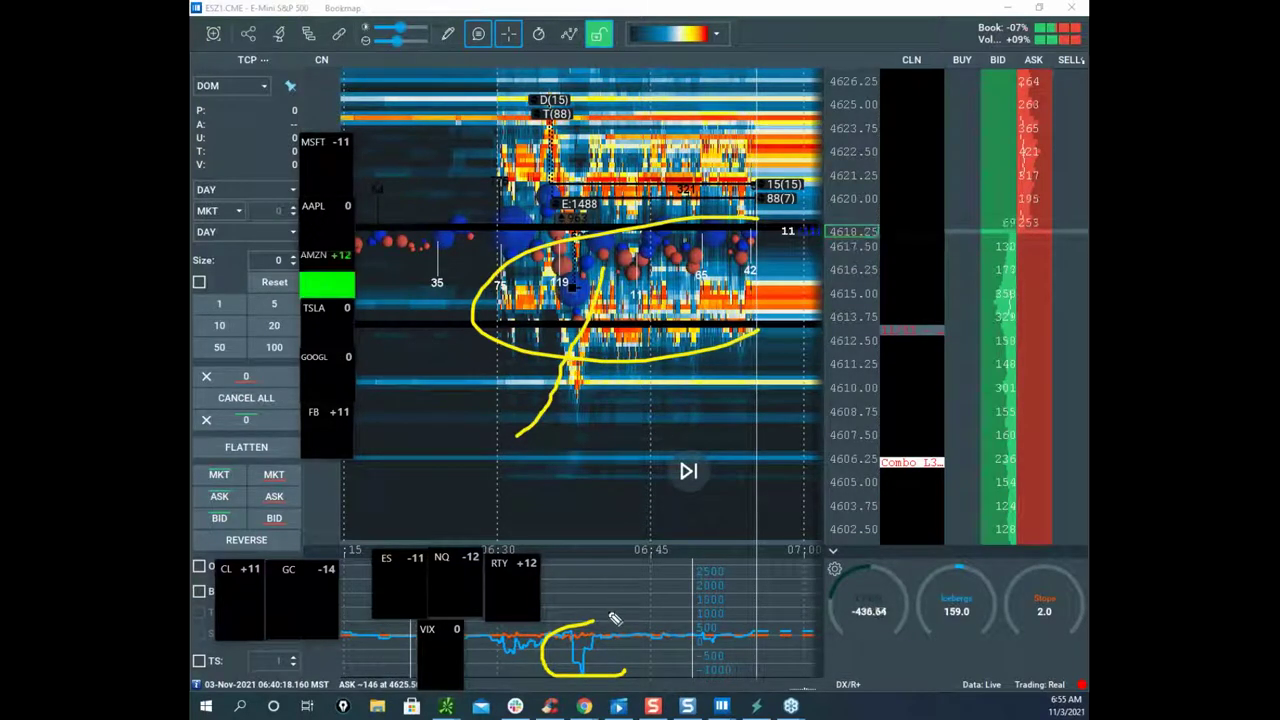
mouse_move(578, 352)
mouse_down()
mouse_move(550, 270)
mouse_move(575, 300)
mouse_move(578, 360)
mouse_up()
drag(569, 309, 610, 228)
mouse_move(590, 626)
mouse_down()
mouse_move(618, 670)
mouse_move(625, 652)
mouse_up()
key(e)
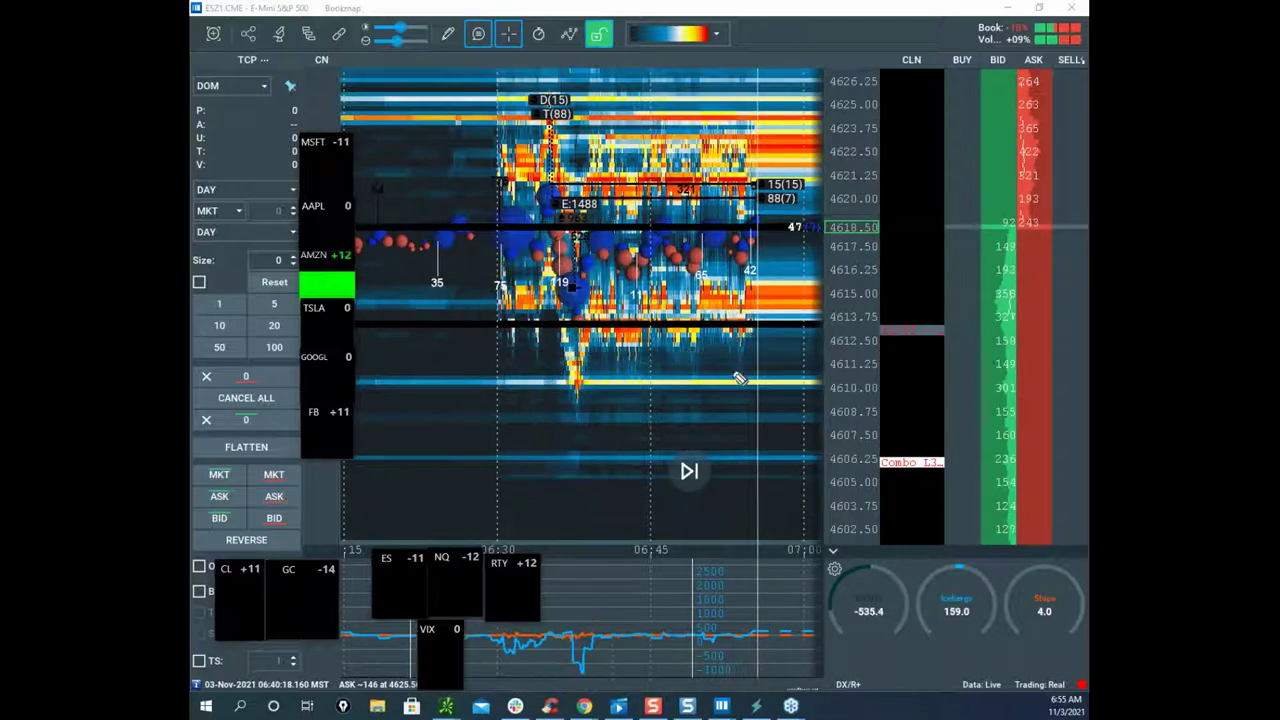
Step: Mark both black lines and sketch a break below 4613 with a retest and decline to about 4602.50, clearing the sketch
drag(733, 328, 743, 386)
drag(711, 227, 780, 231)
mouse_move(707, 324)
mouse_down()
mouse_move(748, 328)
mouse_move(810, 444)
mouse_move(822, 528)
mouse_up()
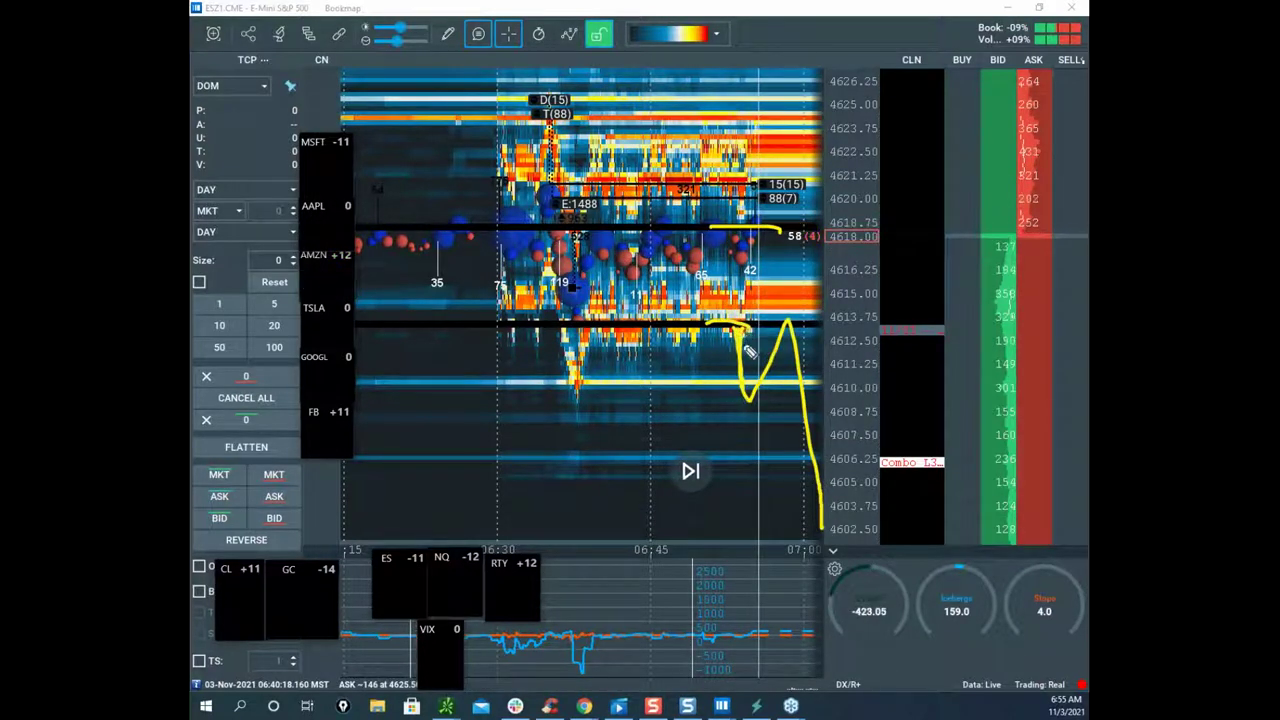
key(Escape)
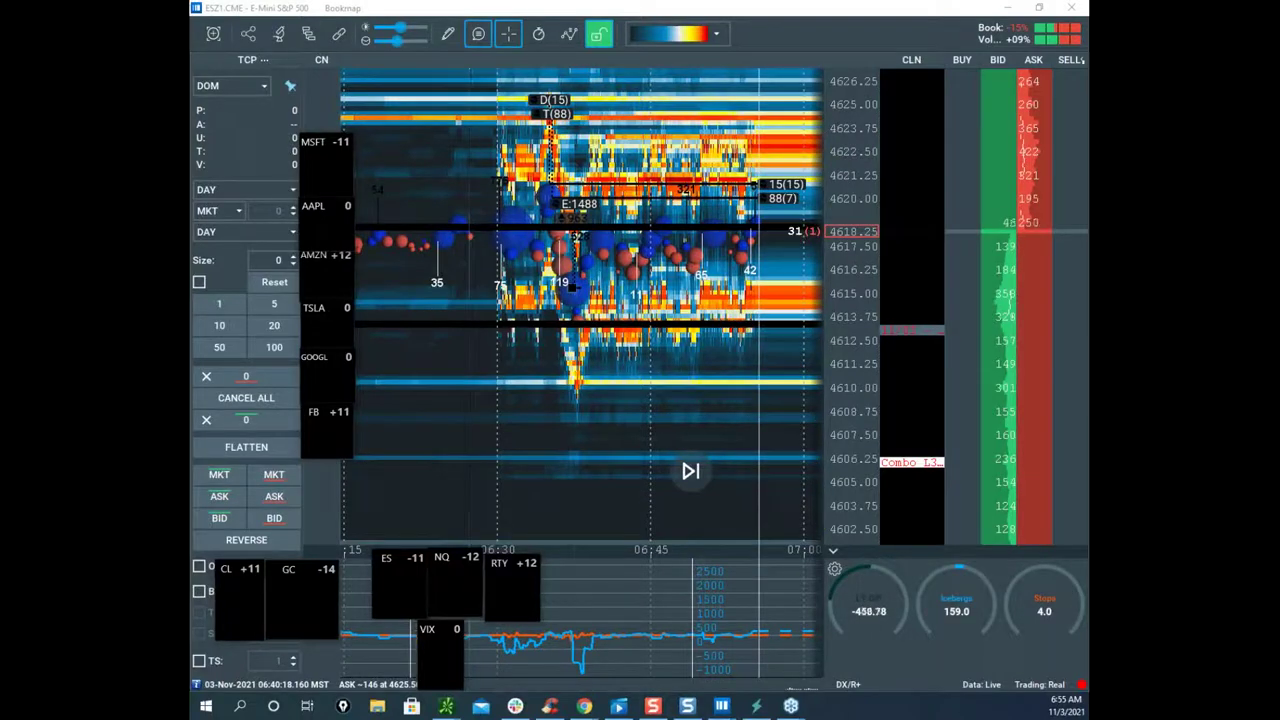
Step: Check the thinkorswim /ES five-minute chart with VWAP bands and return to the Bookmap heatmap
drag(211, 280, 728, 147)
click(862, 149)
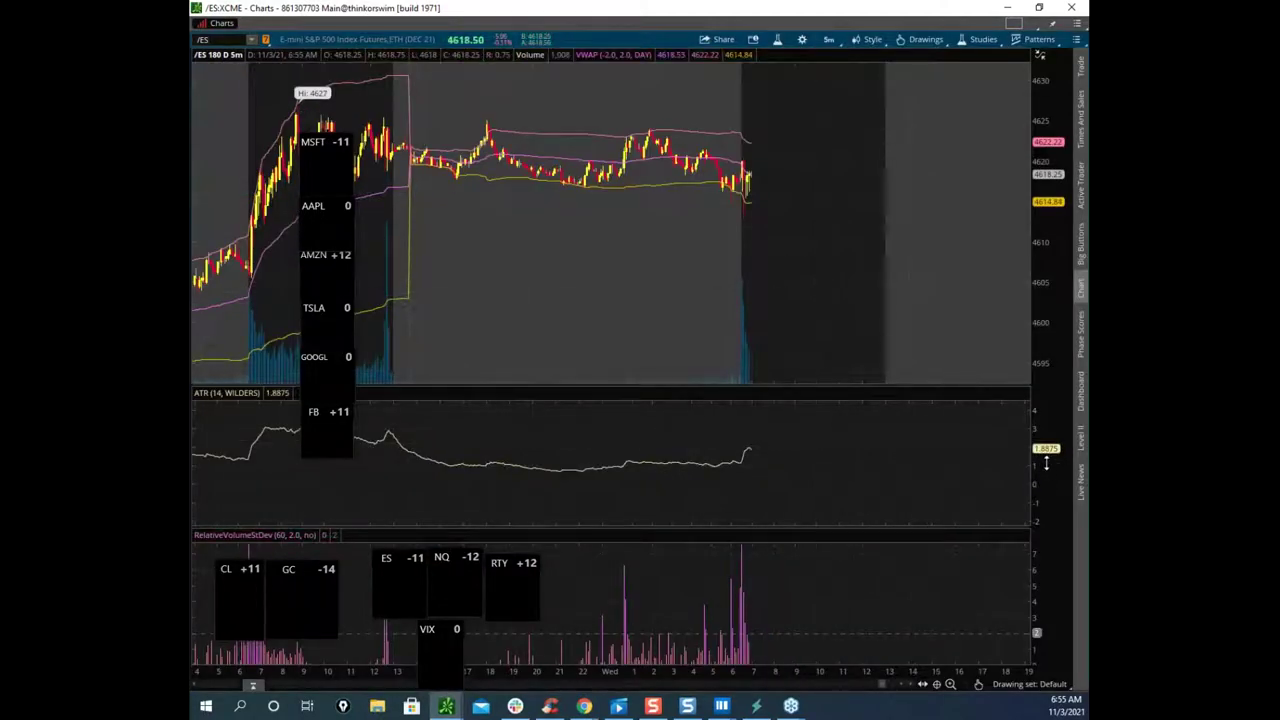
drag(823, 12, 860, 0)
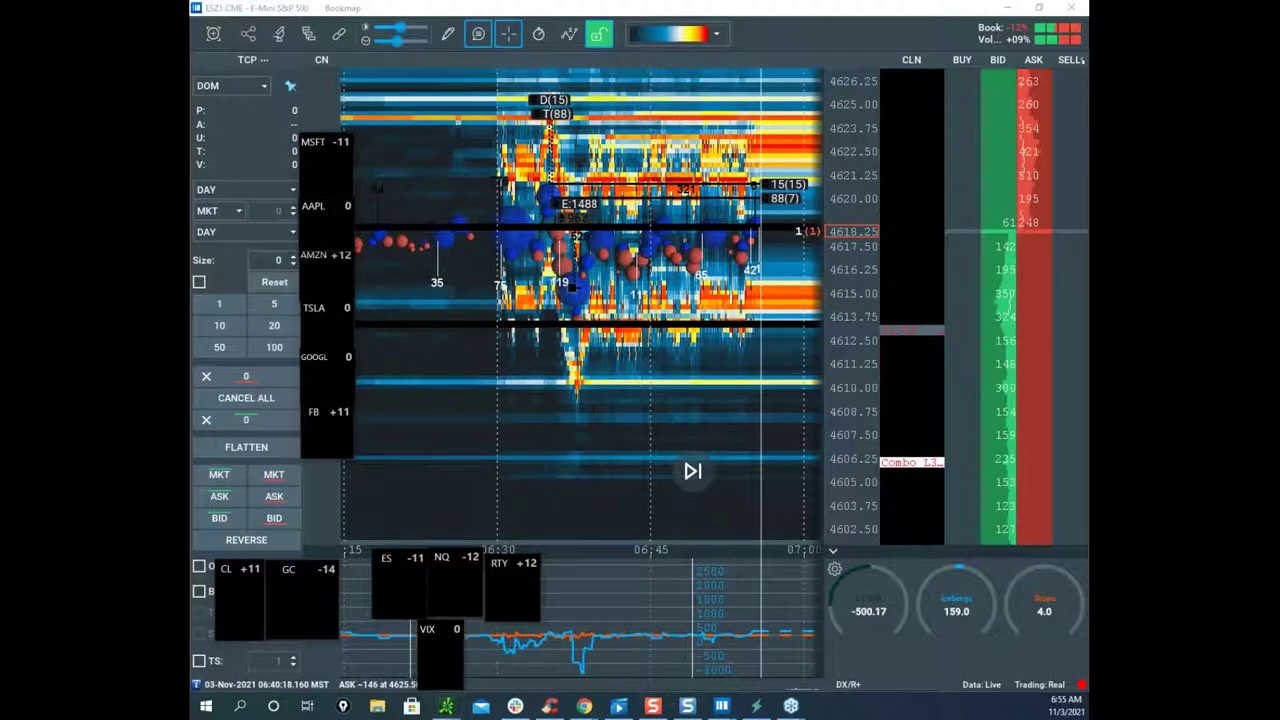
Step: Underline both black lines, mark a drop to the 4610 level, circle the stock readings from MSFT to FB, and clear the markings
drag(641, 228, 722, 226)
mouse_move(622, 322)
mouse_down()
mouse_move(715, 330)
mouse_move(745, 361)
mouse_move(722, 399)
mouse_up()
drag(727, 330, 757, 320)
mouse_move(712, 372)
mouse_down()
mouse_move(755, 363)
mouse_move(744, 390)
mouse_up()
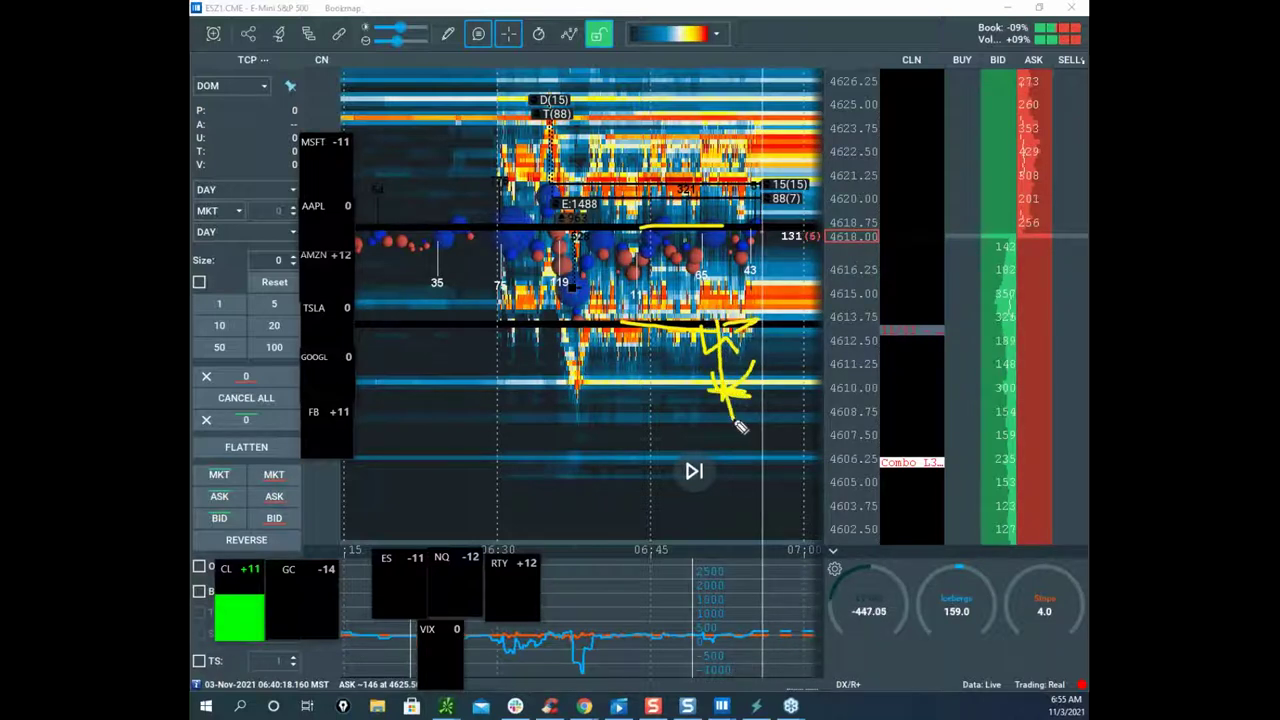
drag(335, 150, 395, 225)
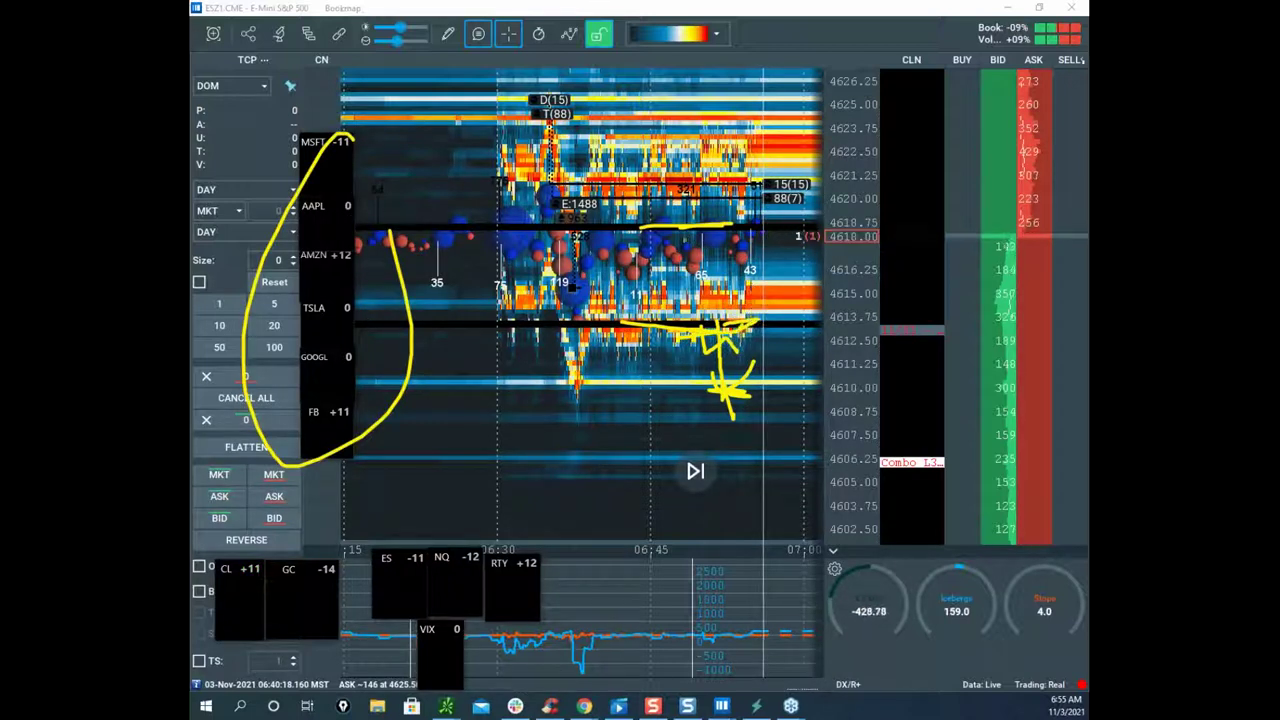
key(Escape)
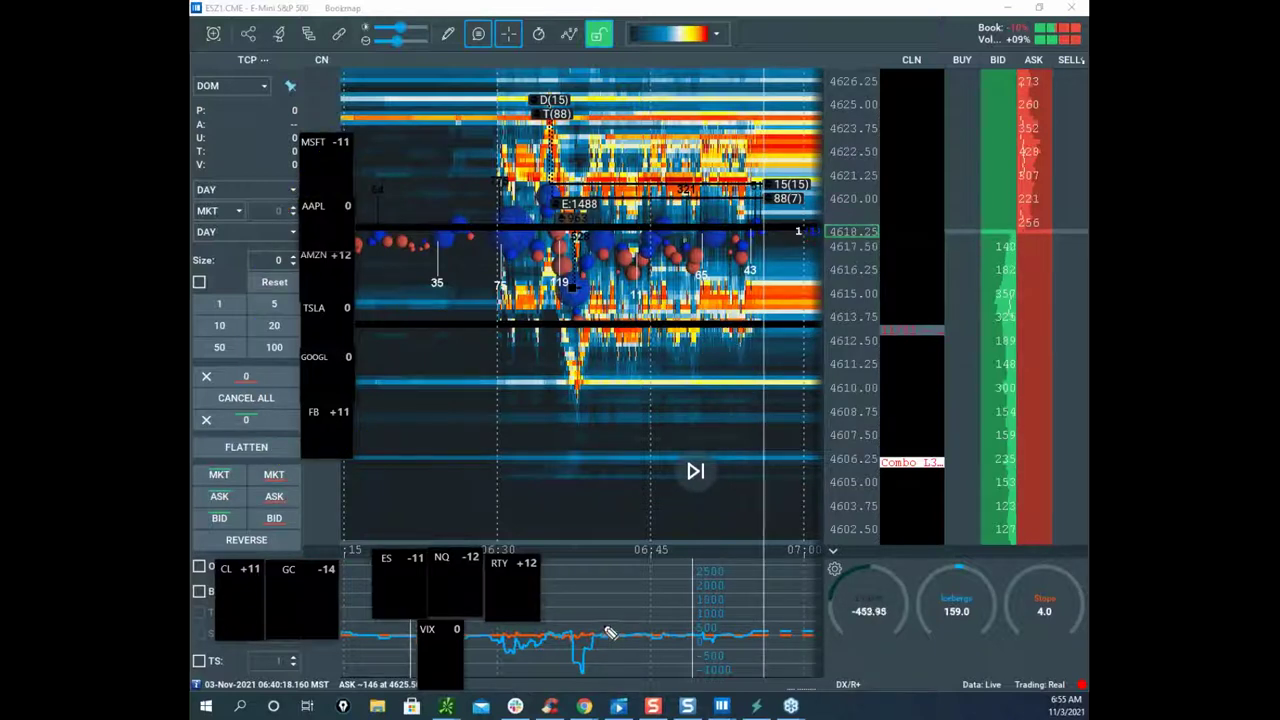
Step: Circle the icebergs dip, mark both black lines, sketch a rally above the upper line, and clear the markings
drag(555, 692, 598, 628)
drag(699, 130, 675, 230)
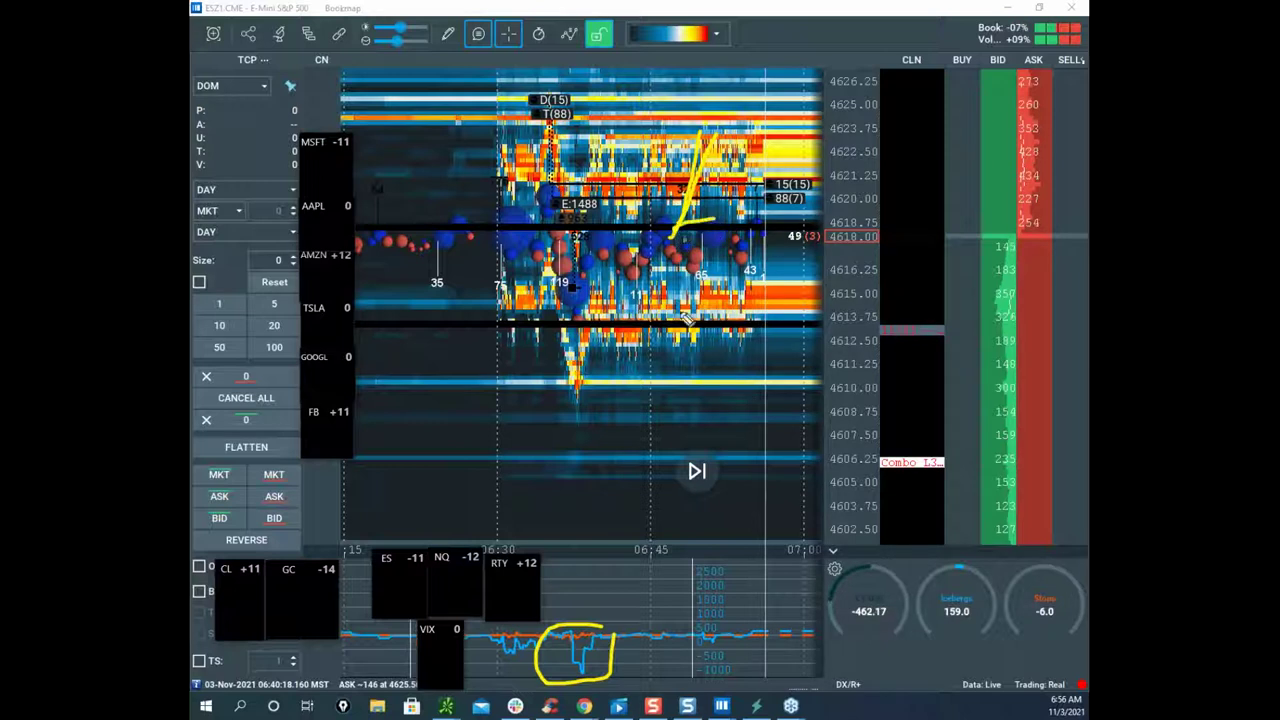
drag(652, 330, 783, 341)
drag(598, 640, 596, 686)
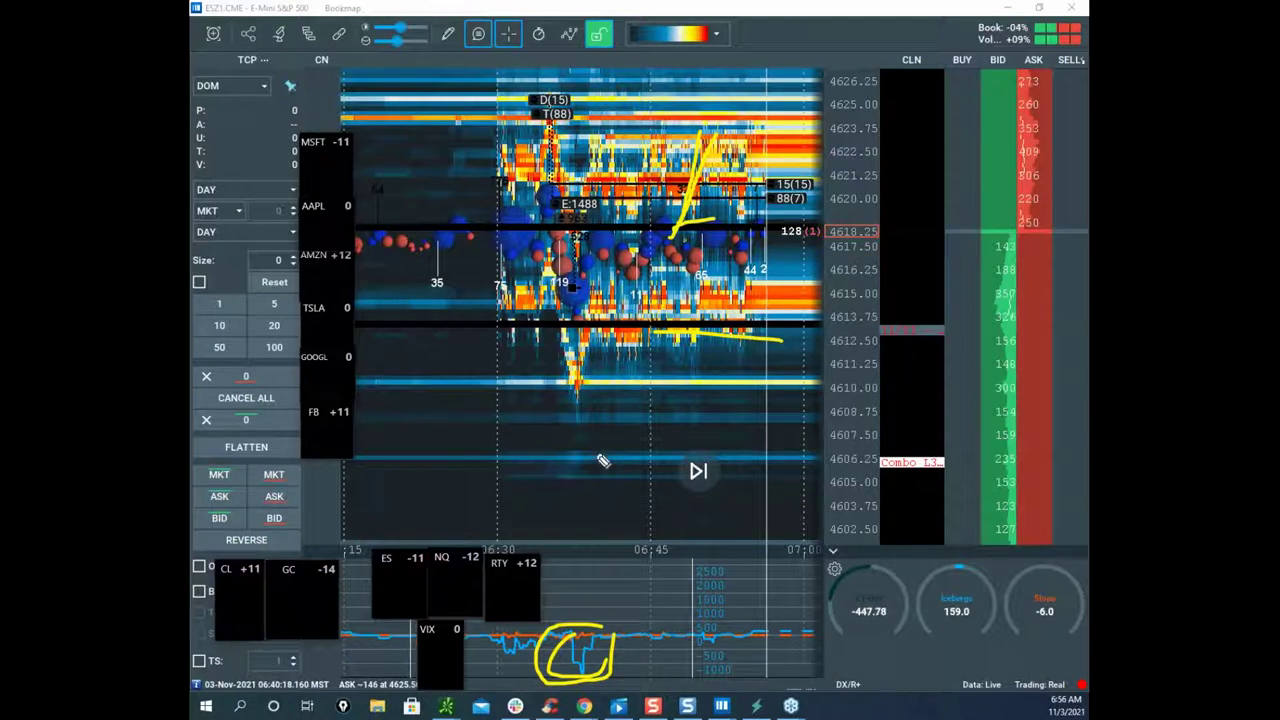
drag(707, 187, 830, 14)
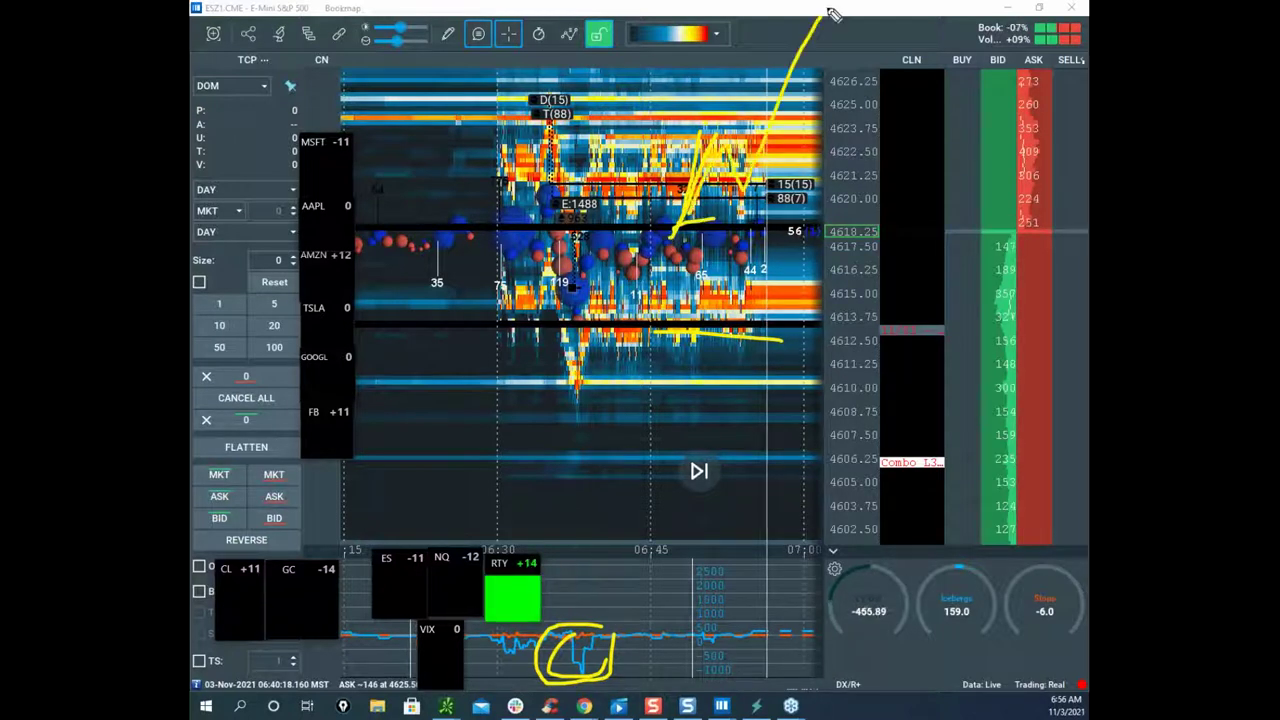
key(e)
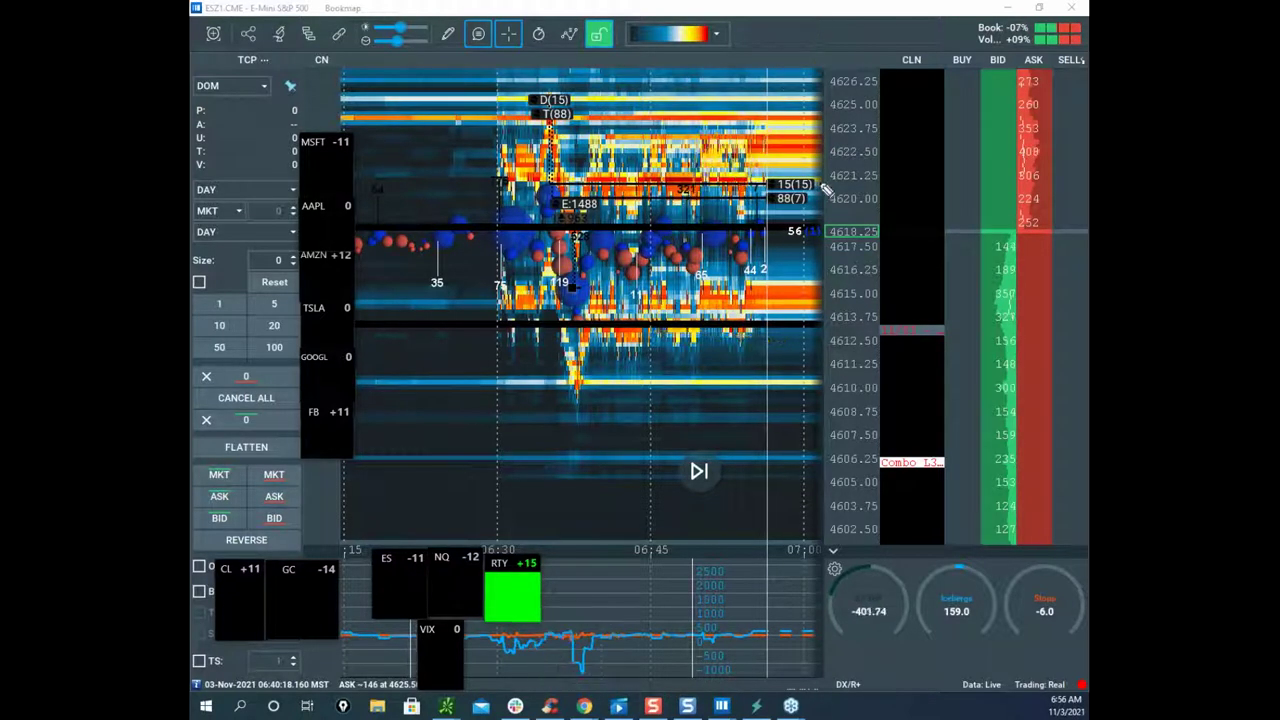
Step: Sketch a rise from the upper black line, a retest and a further rally, circle the icebergs dip, and clear the markings
drag(693, 218, 717, 184)
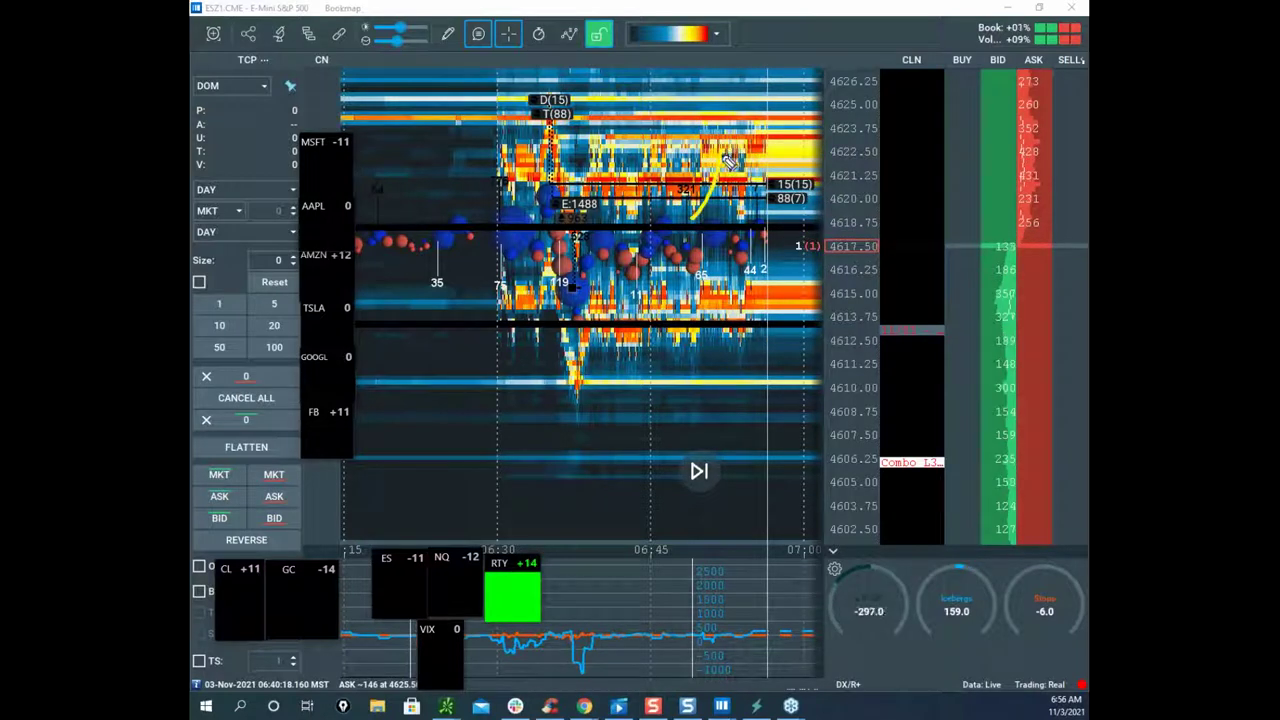
drag(666, 229, 758, 222)
drag(580, 622, 605, 655)
mouse_move(688, 228)
mouse_down()
mouse_move(740, 160)
mouse_move(775, 243)
mouse_move(820, 40)
mouse_up()
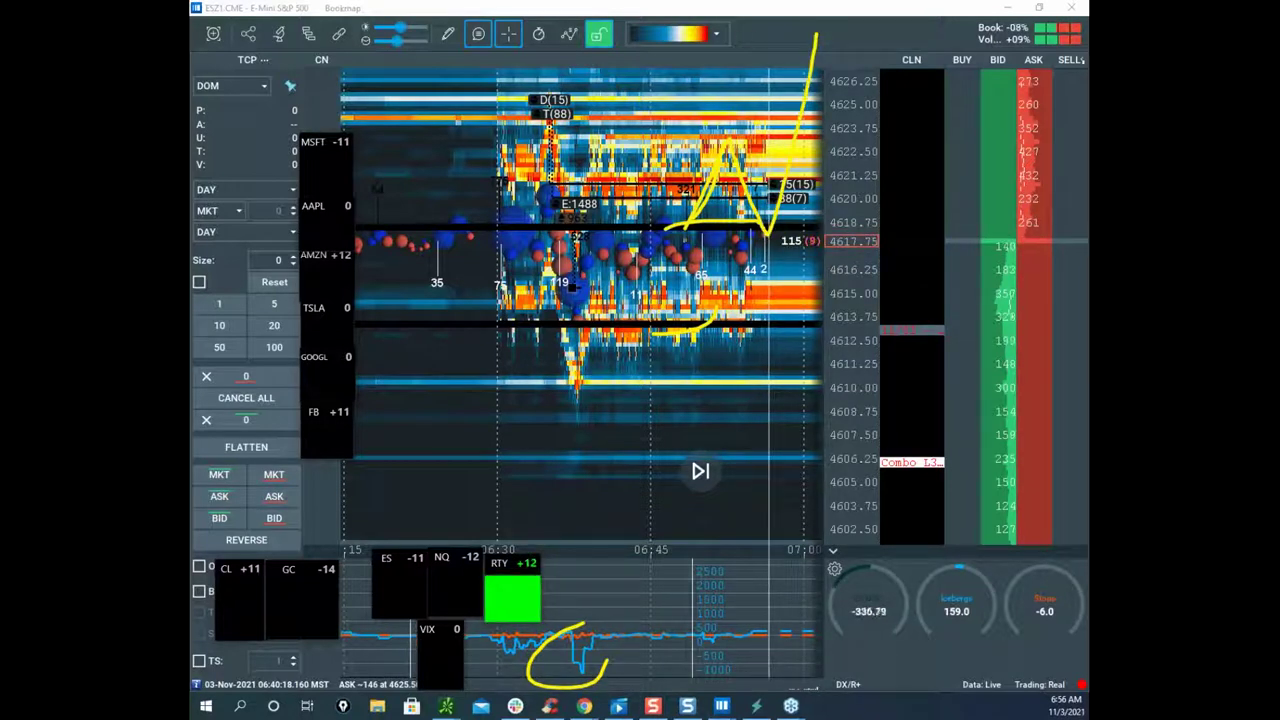
key(Escape)
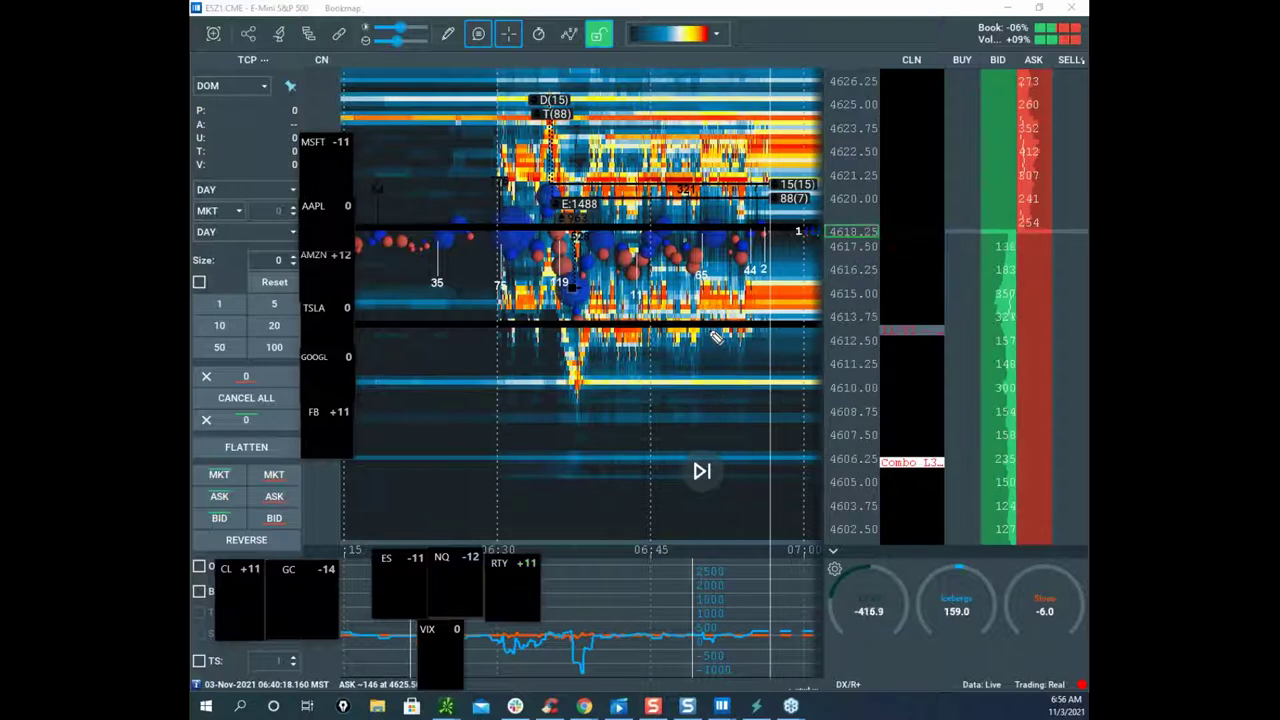
Step: Sketch a breakdown through 4610 with a retest of the lower black line, circle the MSFT-to-FB stock readings, and clear the markings
drag(738, 418, 743, 436)
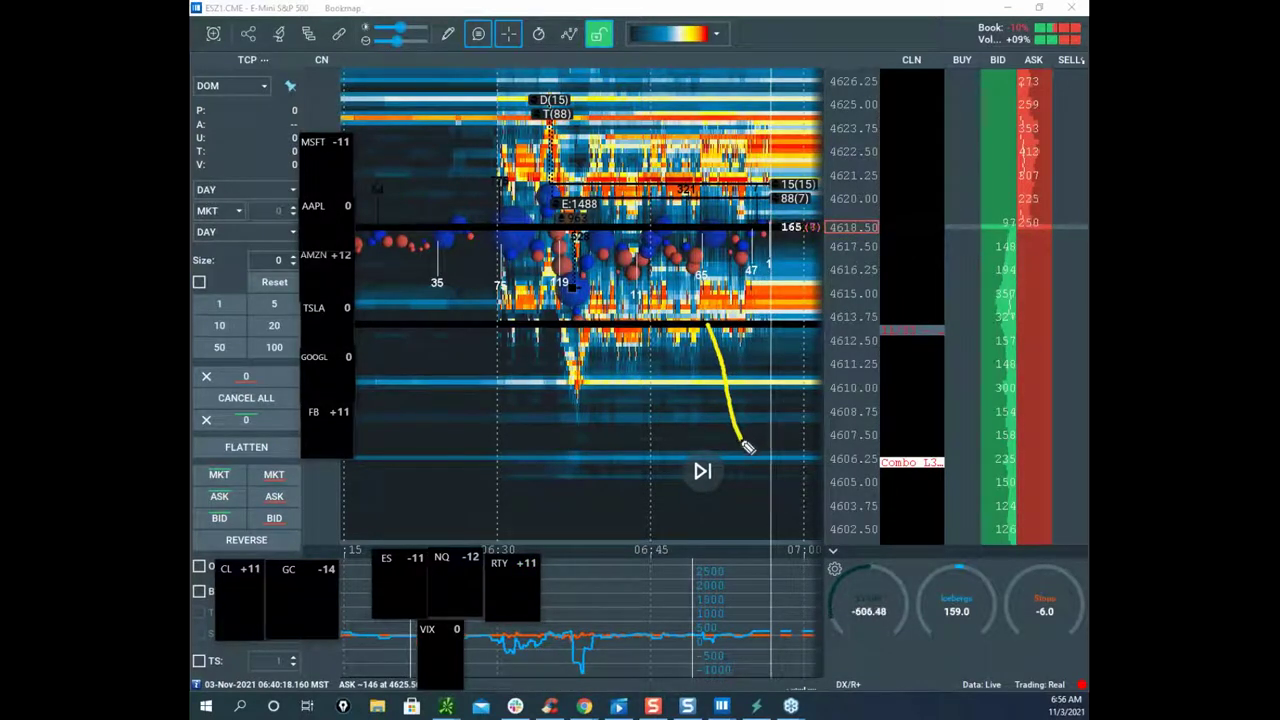
drag(745, 182, 679, 328)
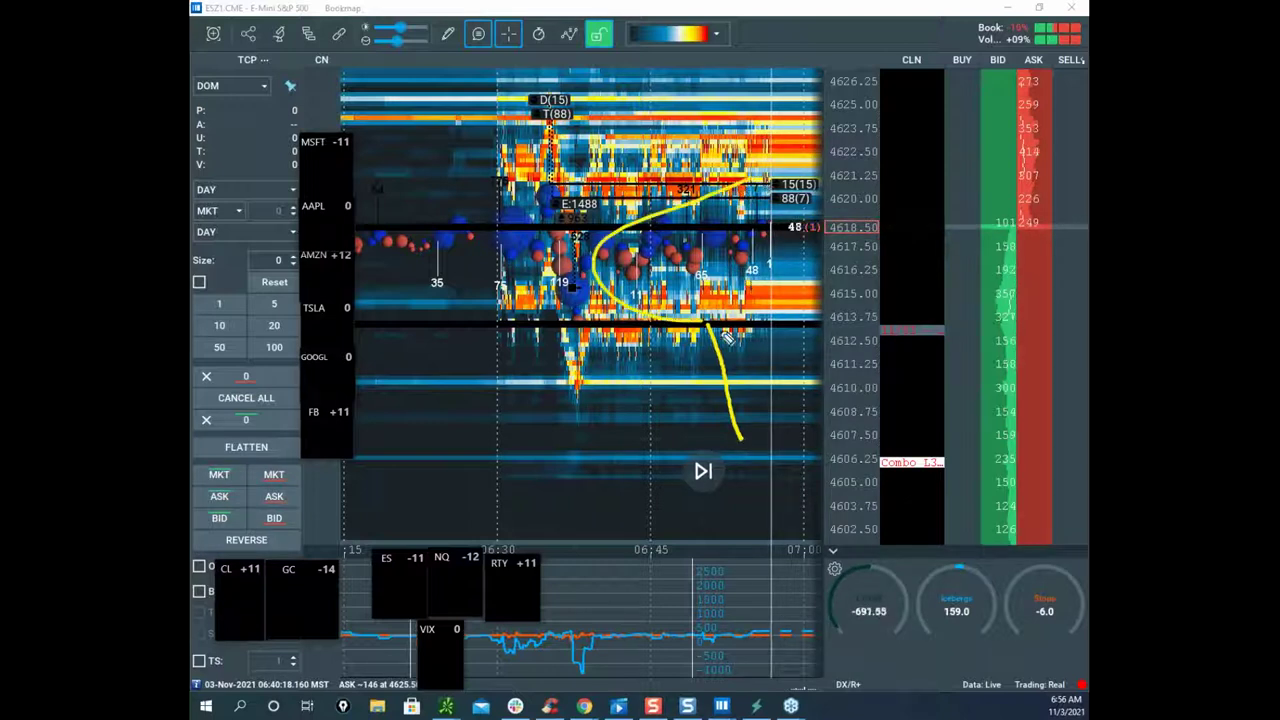
mouse_move(745, 450)
mouse_down()
mouse_move(770, 343)
mouse_move(774, 540)
mouse_move(782, 525)
mouse_move(753, 415)
mouse_up()
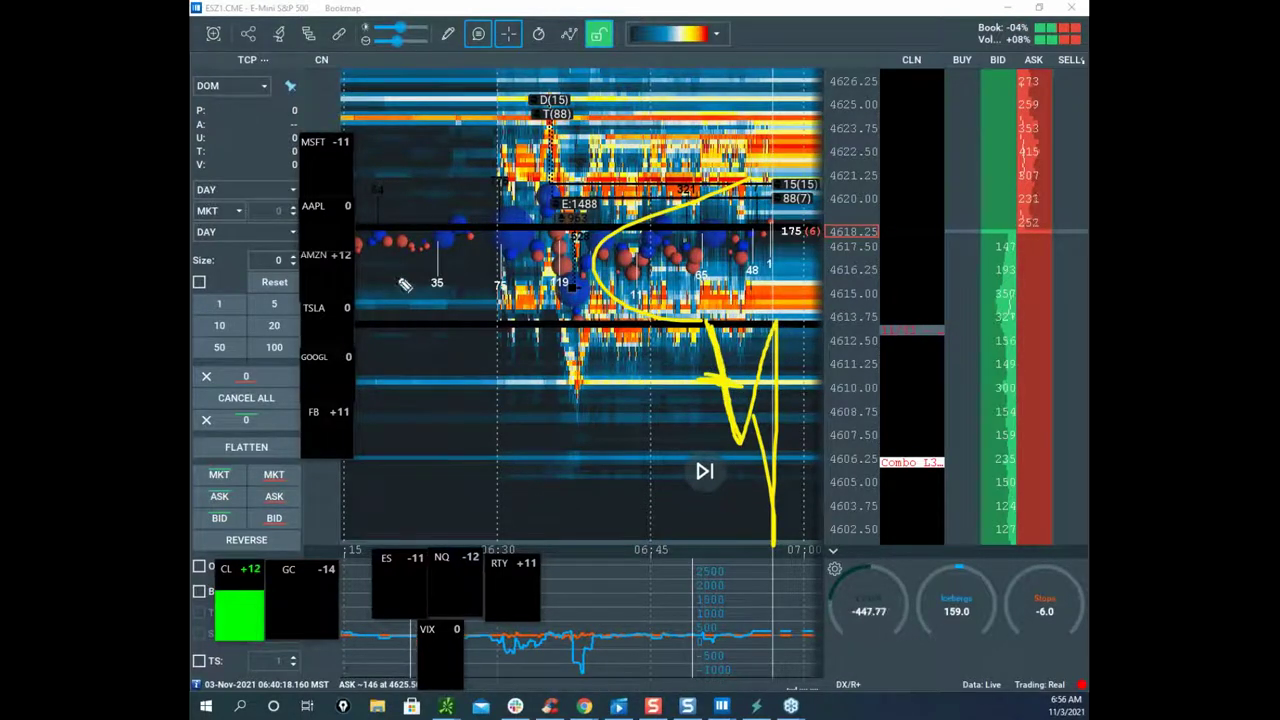
mouse_move(363, 130)
mouse_down()
mouse_move(288, 300)
mouse_move(405, 106)
mouse_up()
drag(780, 392, 674, 373)
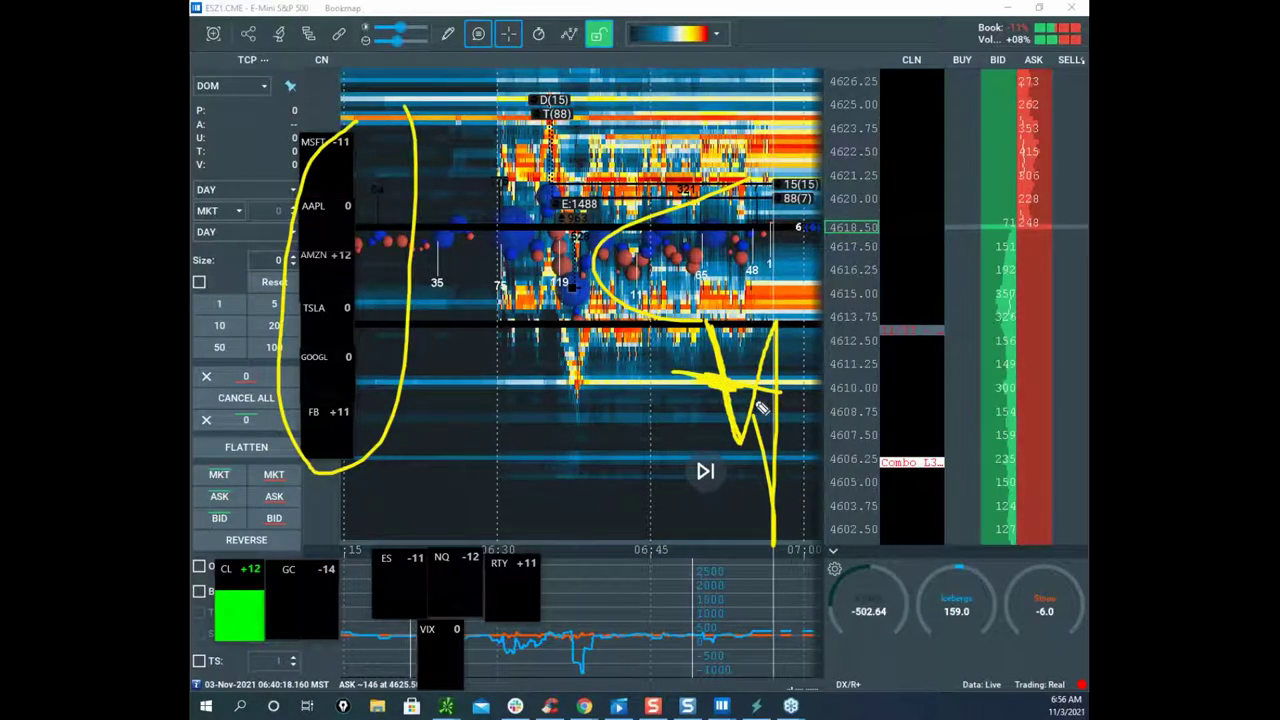
drag(745, 445, 775, 340)
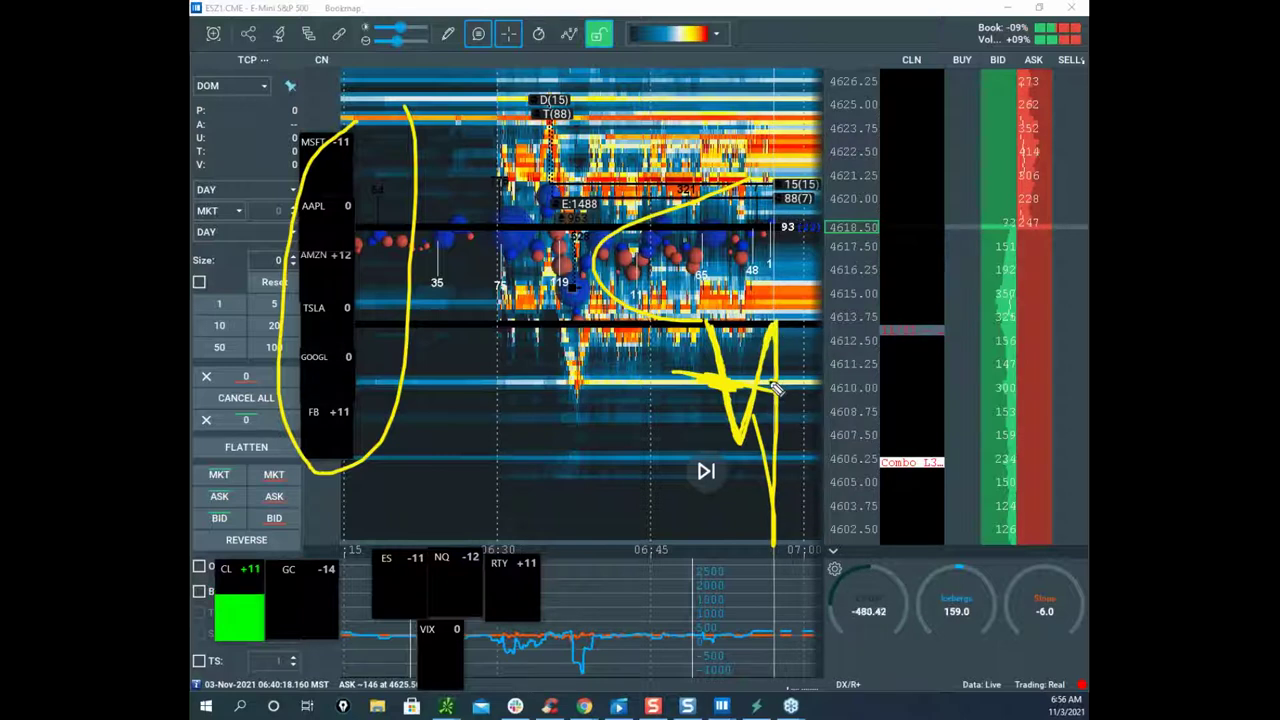
mouse_move(338, 127)
mouse_down()
mouse_move(293, 445)
mouse_move(366, 183)
mouse_up()
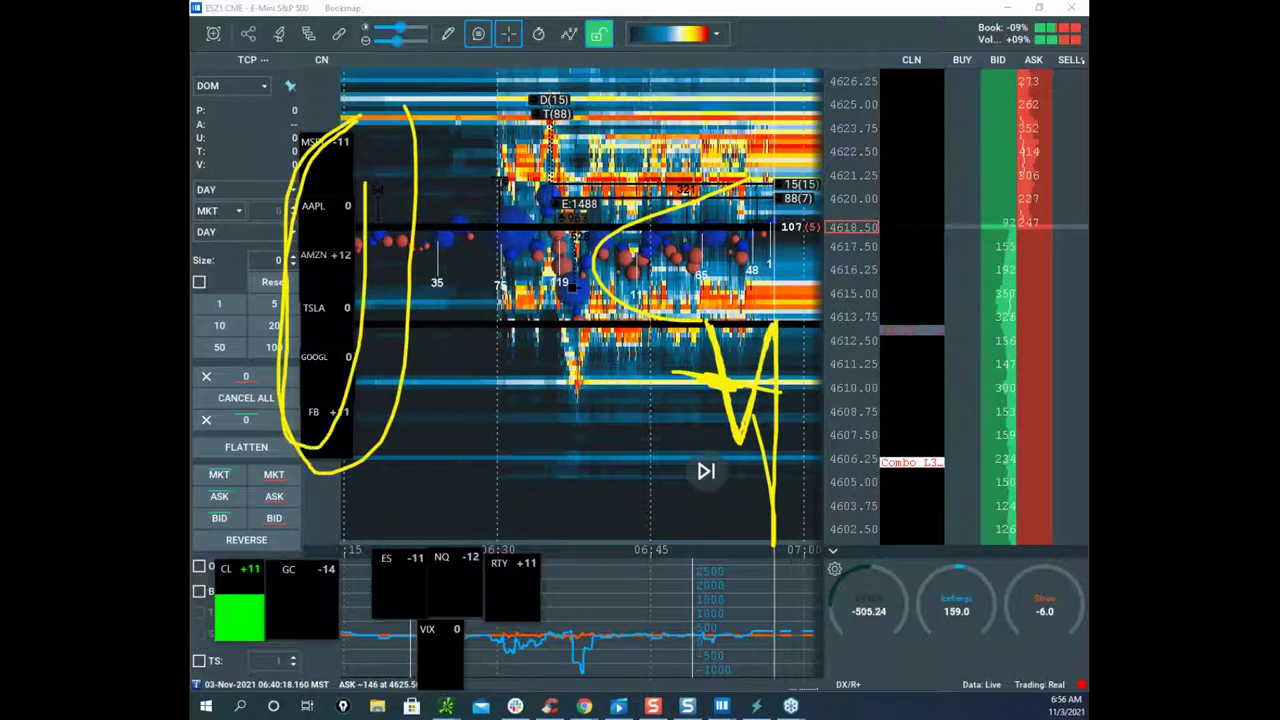
key(Escape)
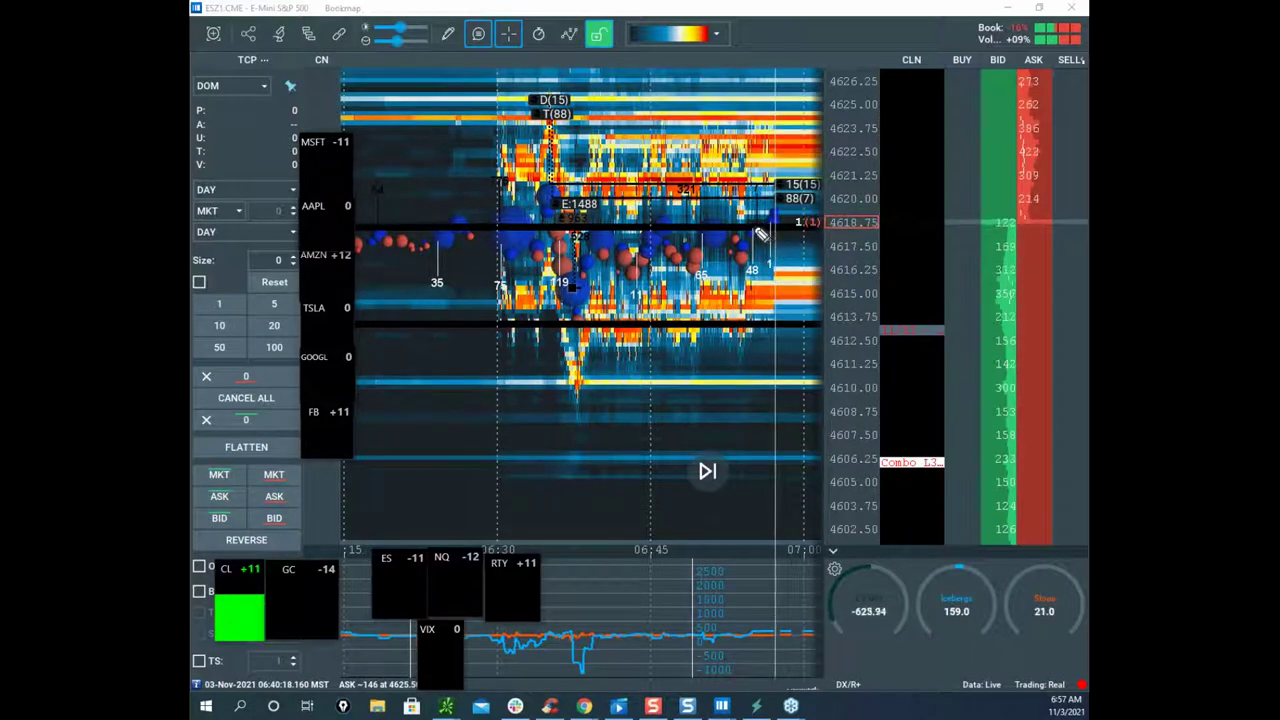
Step: Sketch a short drop below the lower black line crossed at about 4611, mark the current price near the upper line, and clear both
drag(773, 368, 738, 214)
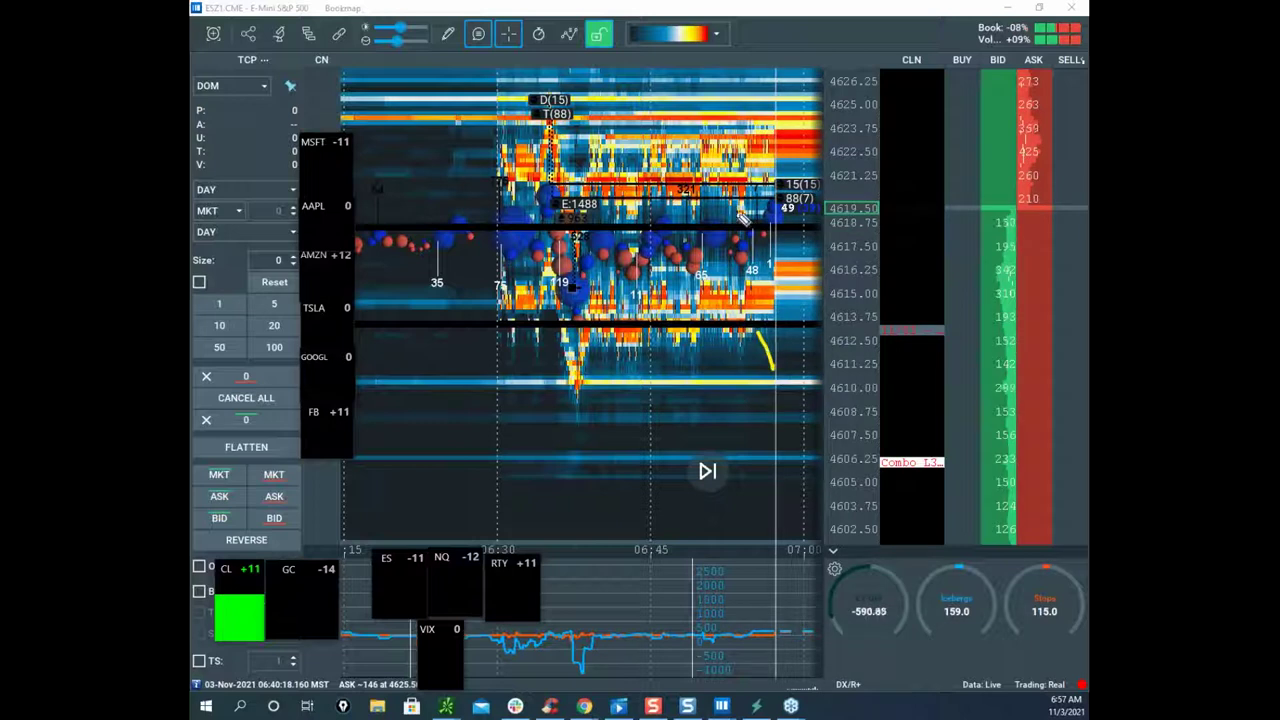
drag(741, 361, 807, 377)
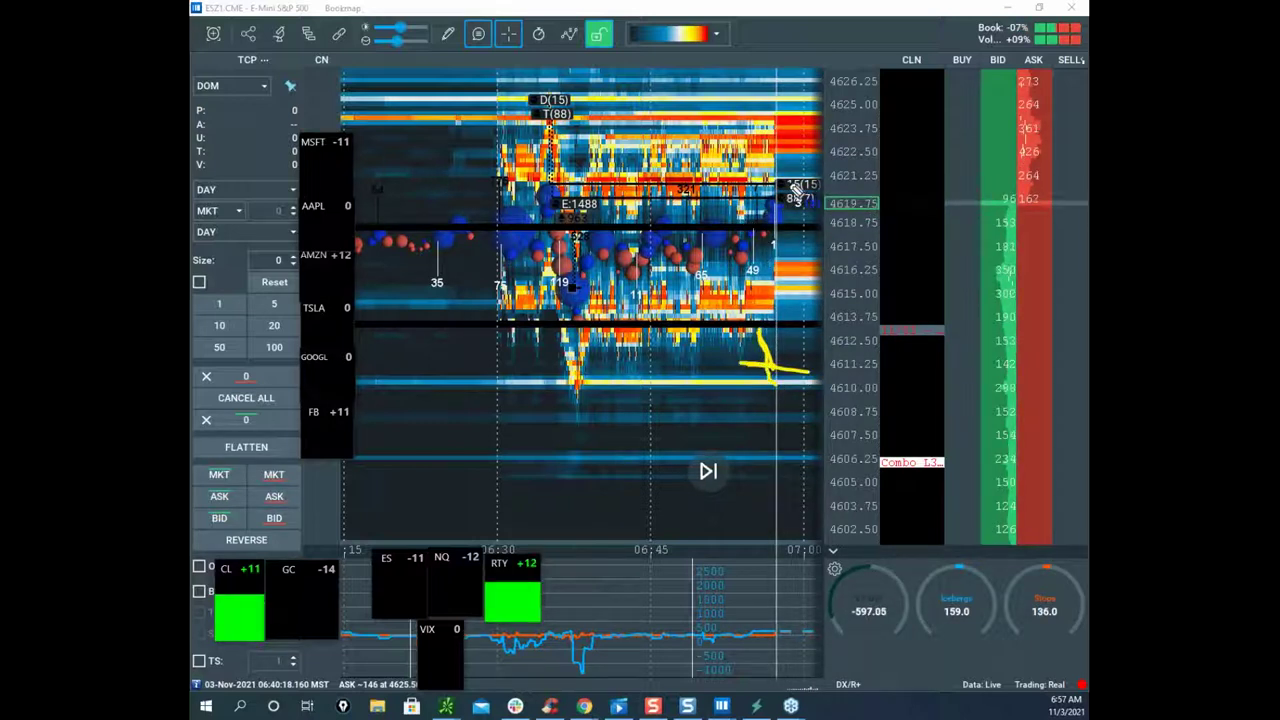
mouse_move(766, 210)
mouse_down()
mouse_move(597, 268)
mouse_move(780, 237)
mouse_up()
key(Escape)
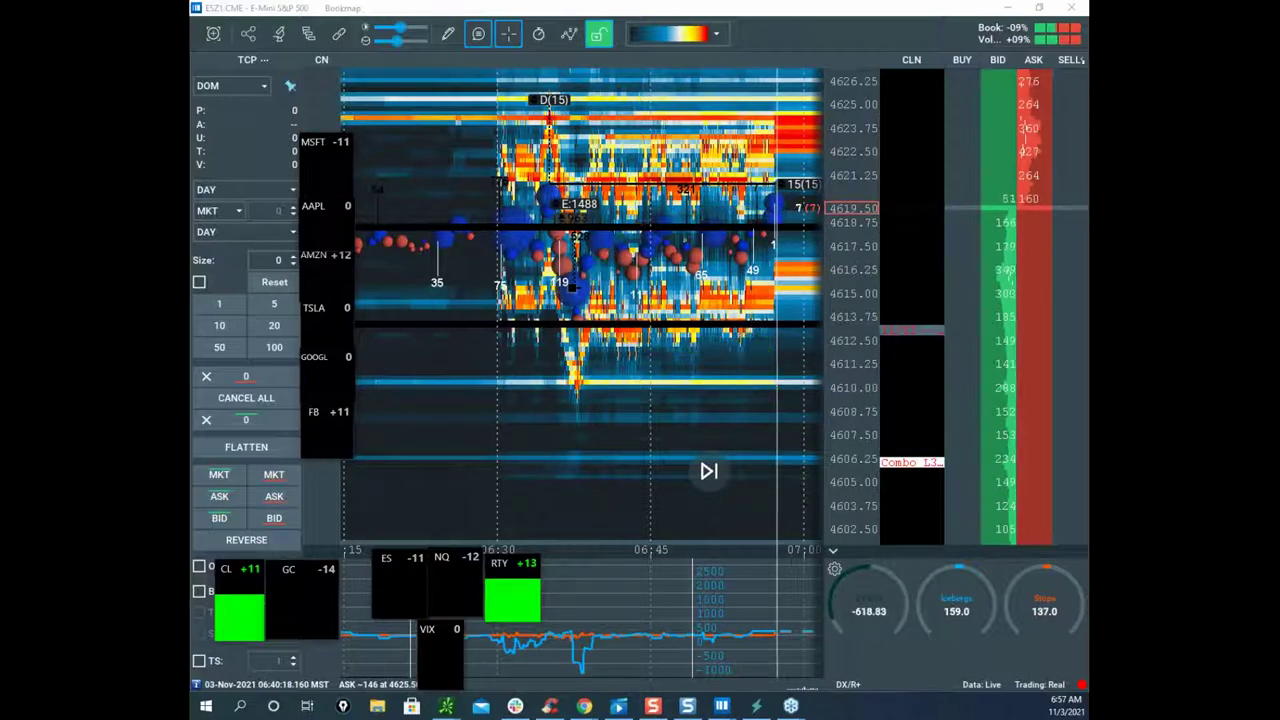
Step: Bring up the thinkorswim /ES hourly chart, box the candles at the high, mark the current price level, and clear the markings
drag(190, 271, 694, 268)
click(787, 267)
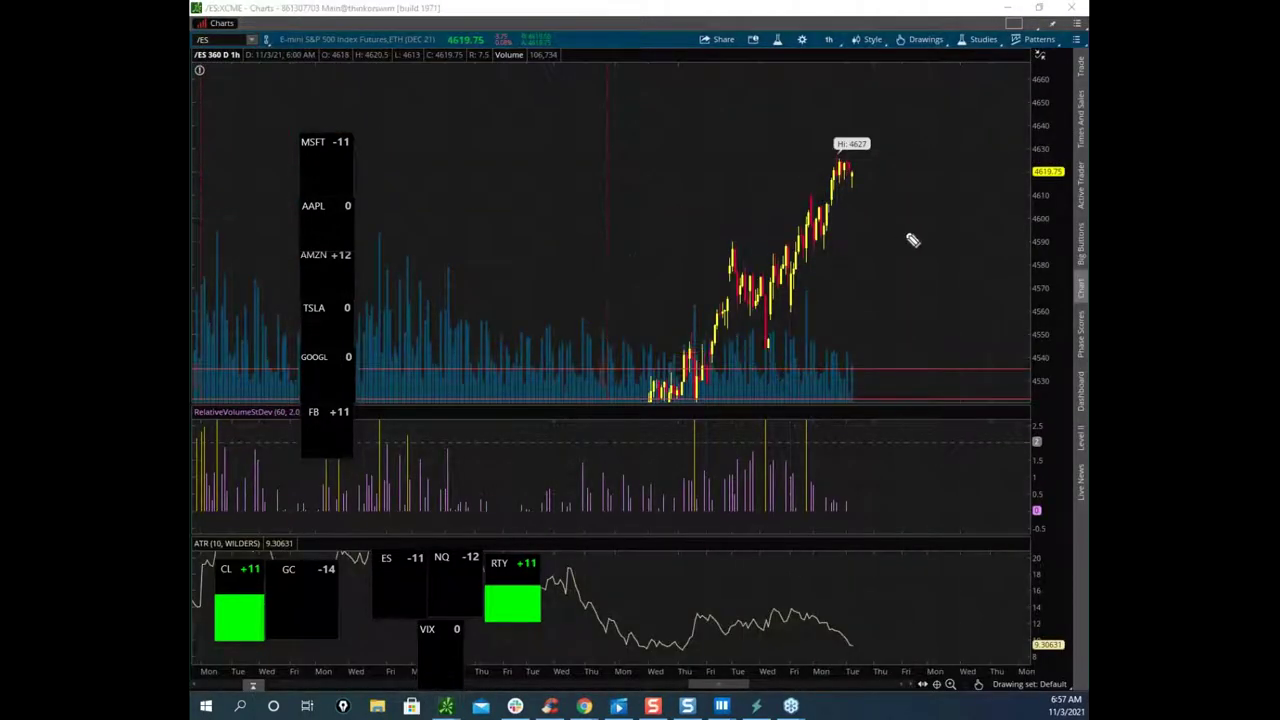
mouse_move(866, 184)
mouse_down()
mouse_move(857, 177)
mouse_move(1022, 172)
mouse_up()
drag(868, 176, 870, 143)
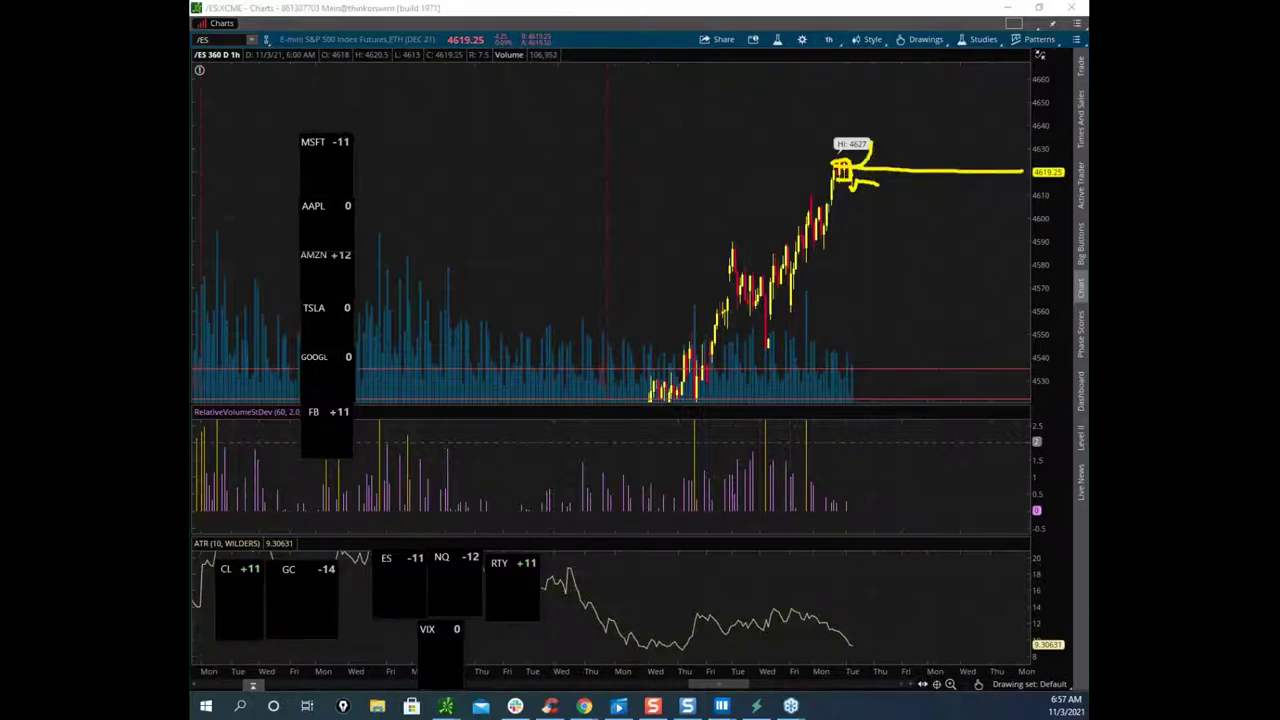
key(Escape)
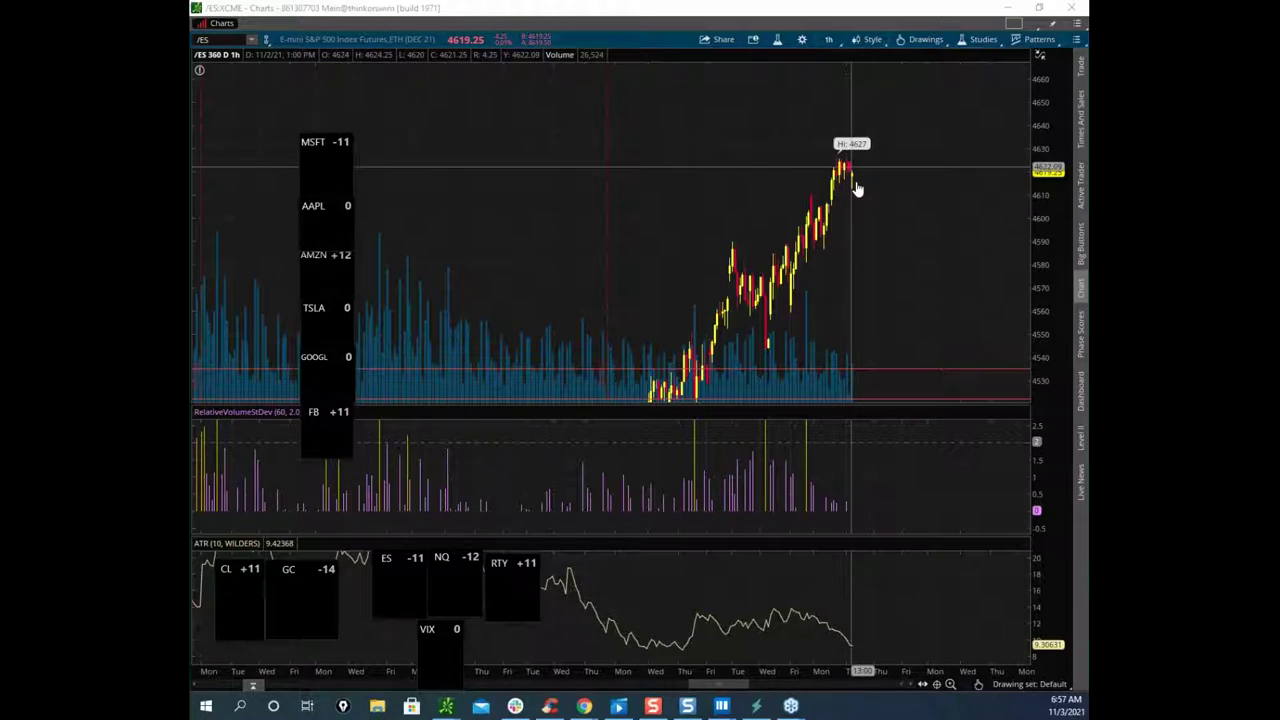
Step: Sketch a steep rally from the boxed candles at the hourly chart's high, and return to the Bookmap E-Mini S&P 500 chart
key(ctrl+shift+1)
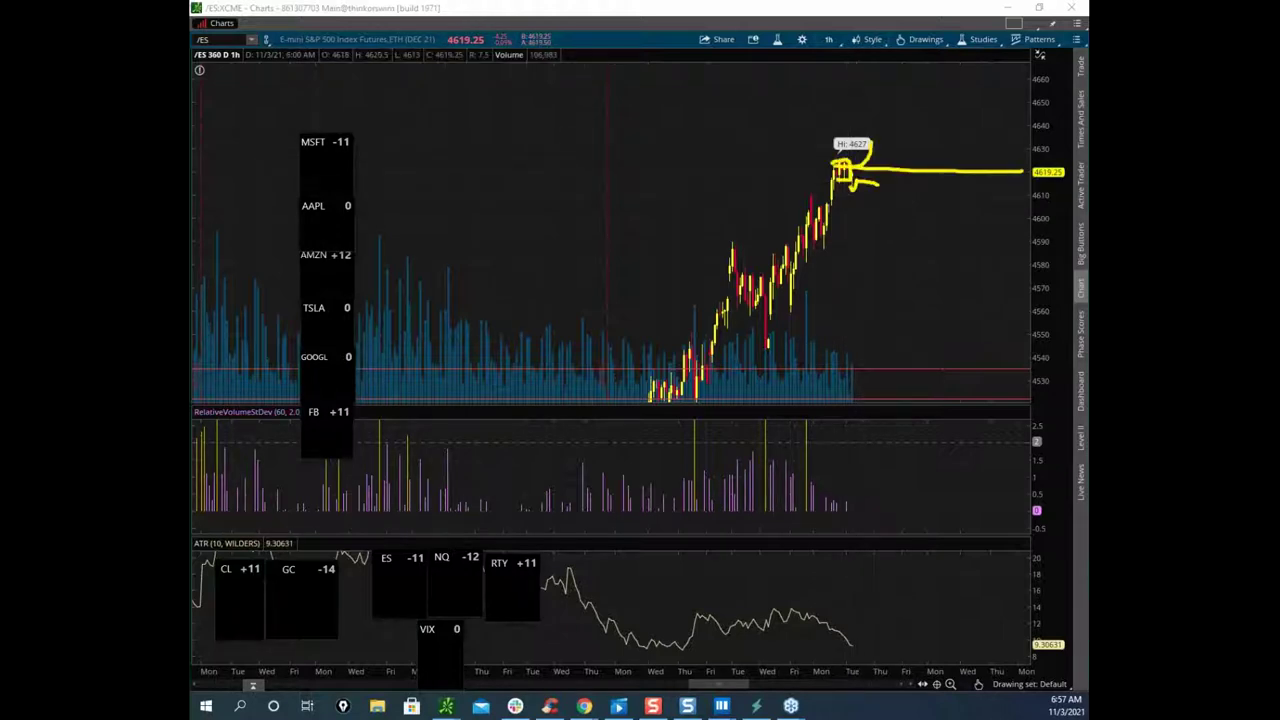
key(ctrl+shift+7)
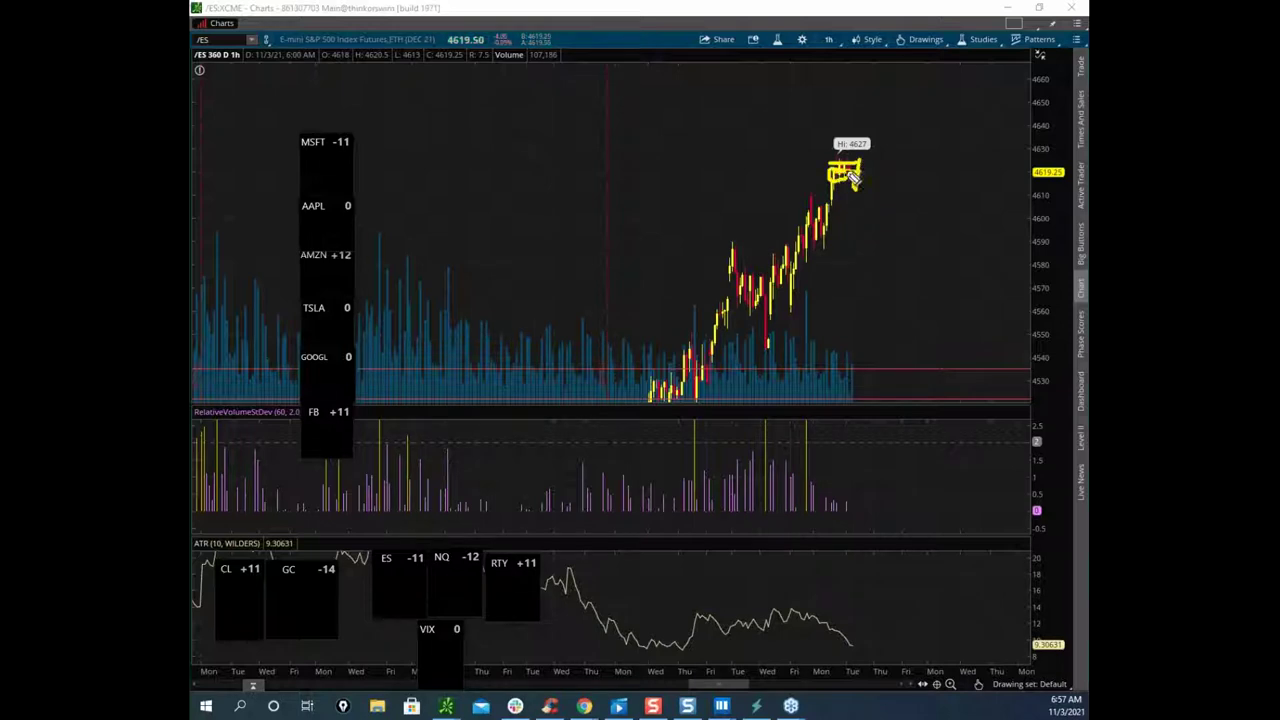
drag(864, 178, 877, 12)
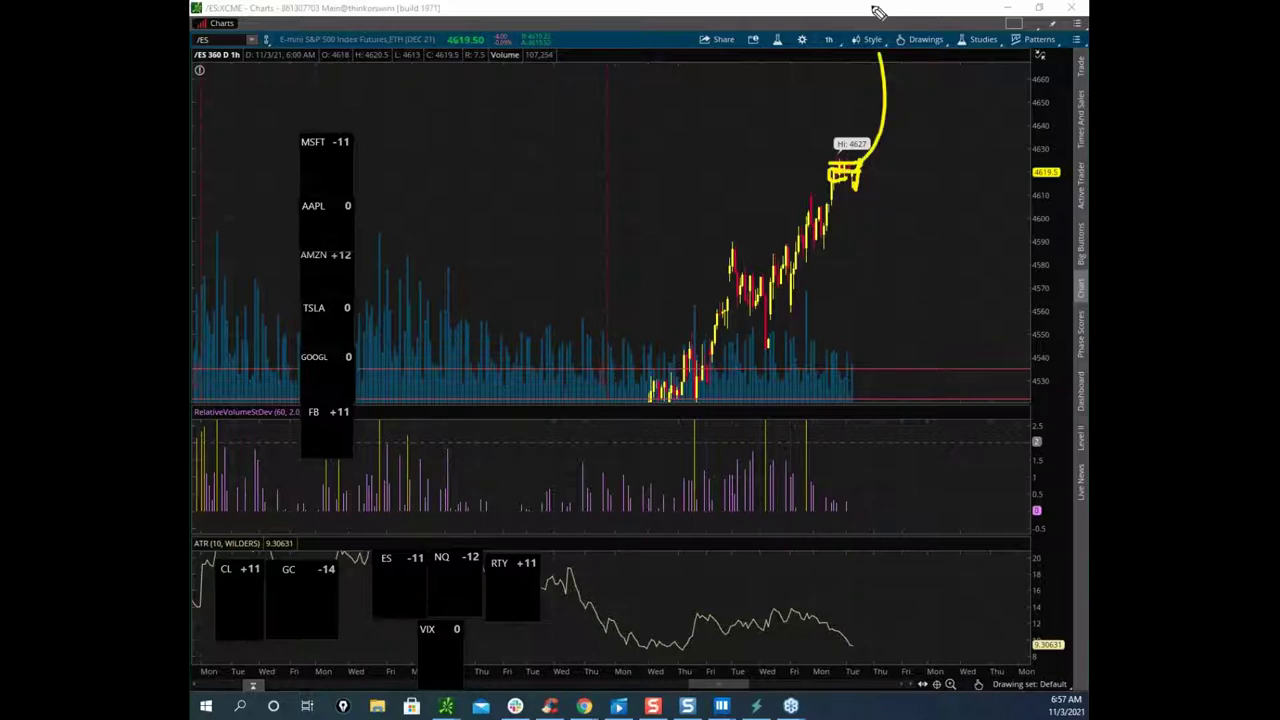
key(Escape)
click(1007, 8)
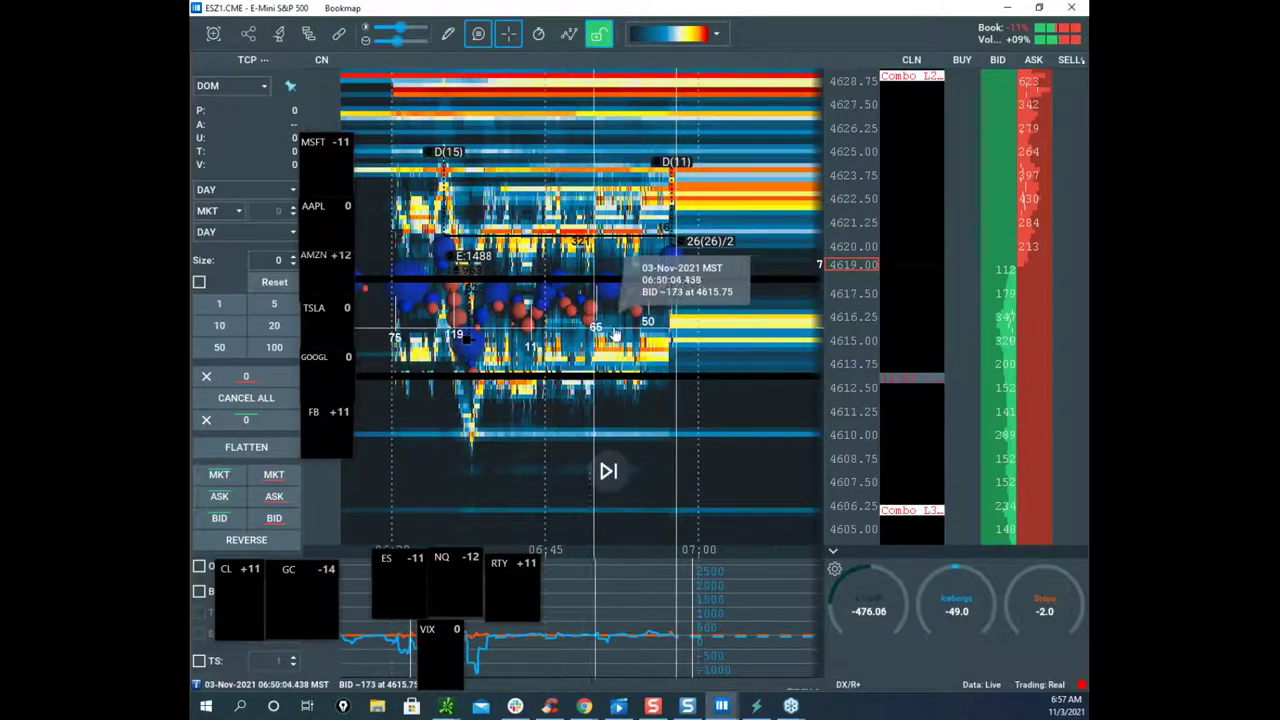
Step: Replace the leftover markings with a sketched rise to the thin black line near 4620, a pullback and a rally beyond 4628.75
drag(606, 322, 688, 268)
key(ctrl+2)
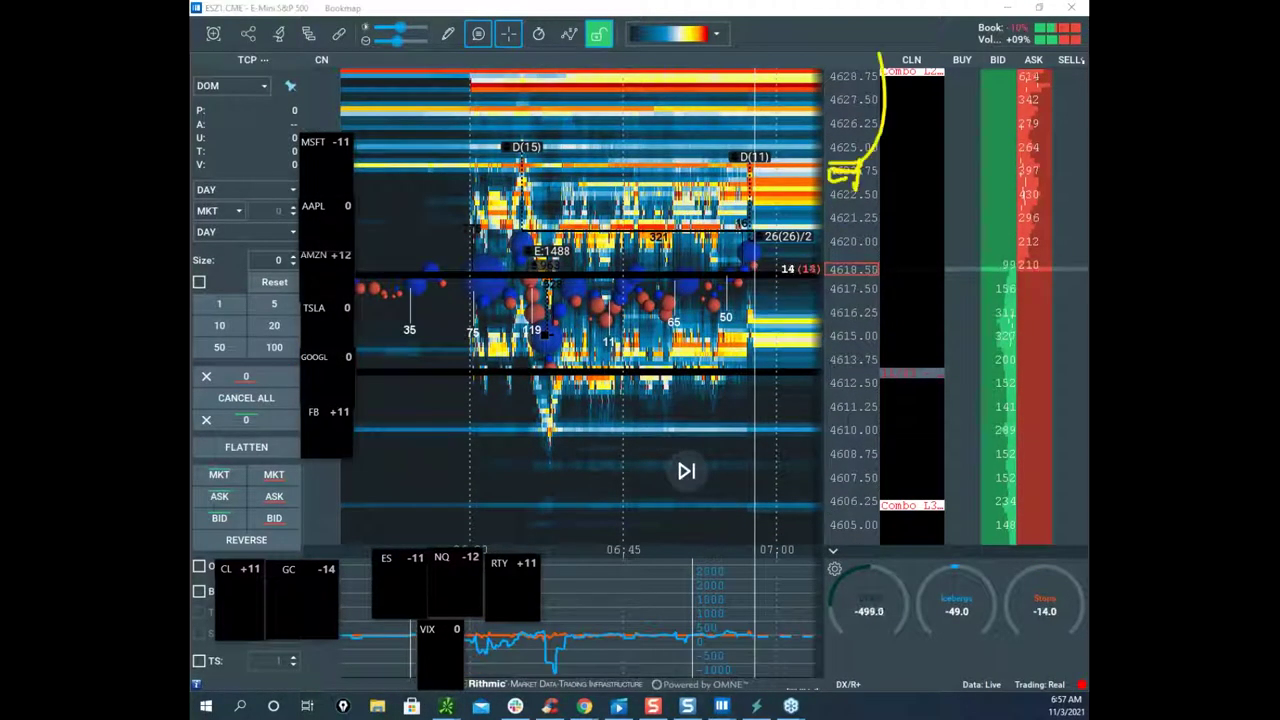
key(e)
drag(760, 224, 799, 68)
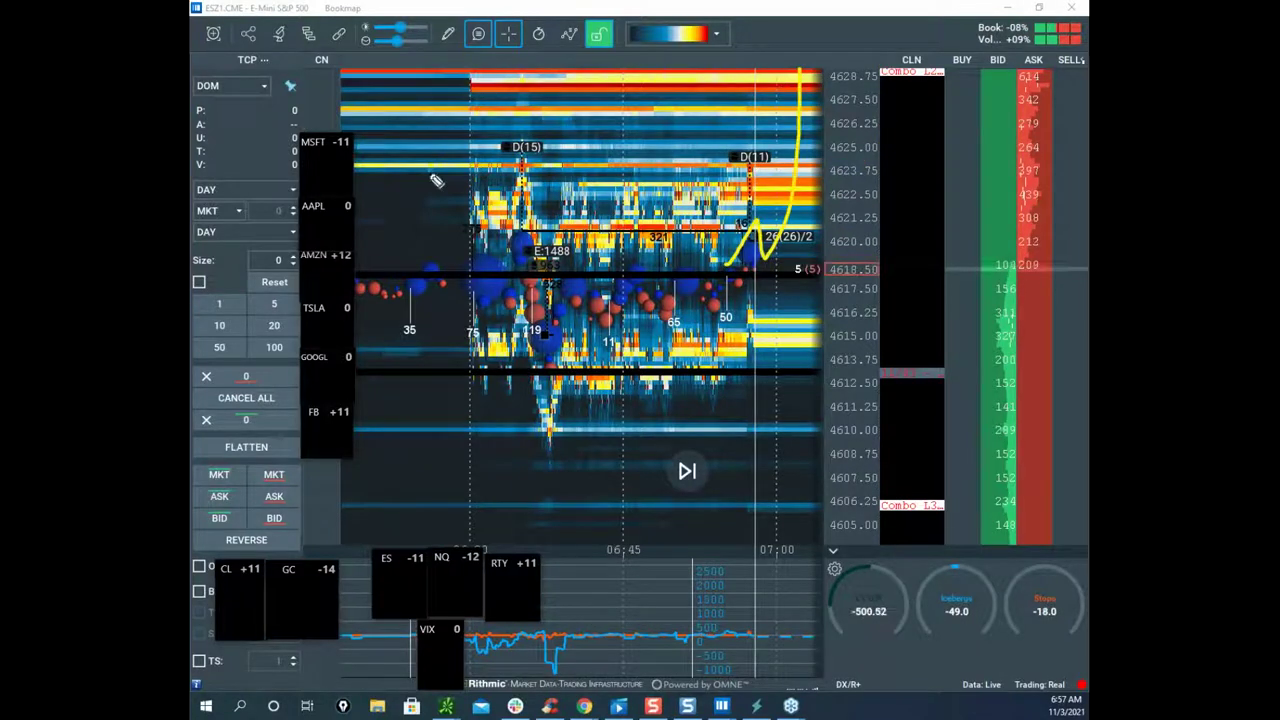
Step: Circle the MSFT-to-FB stock readings, sketch a second rally from the upper thick black line, and clear the markings
drag(198, 289, 437, 140)
drag(328, 149, 353, 230)
drag(336, 280, 358, 282)
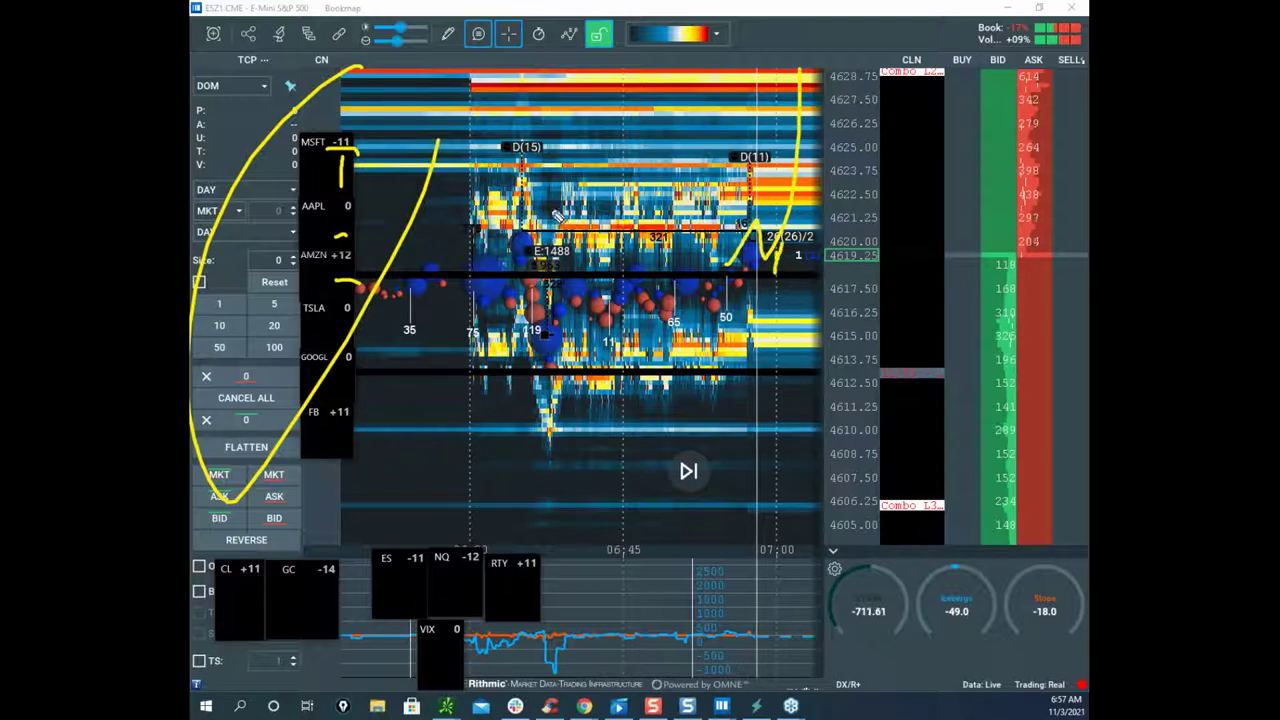
drag(777, 277, 826, 20)
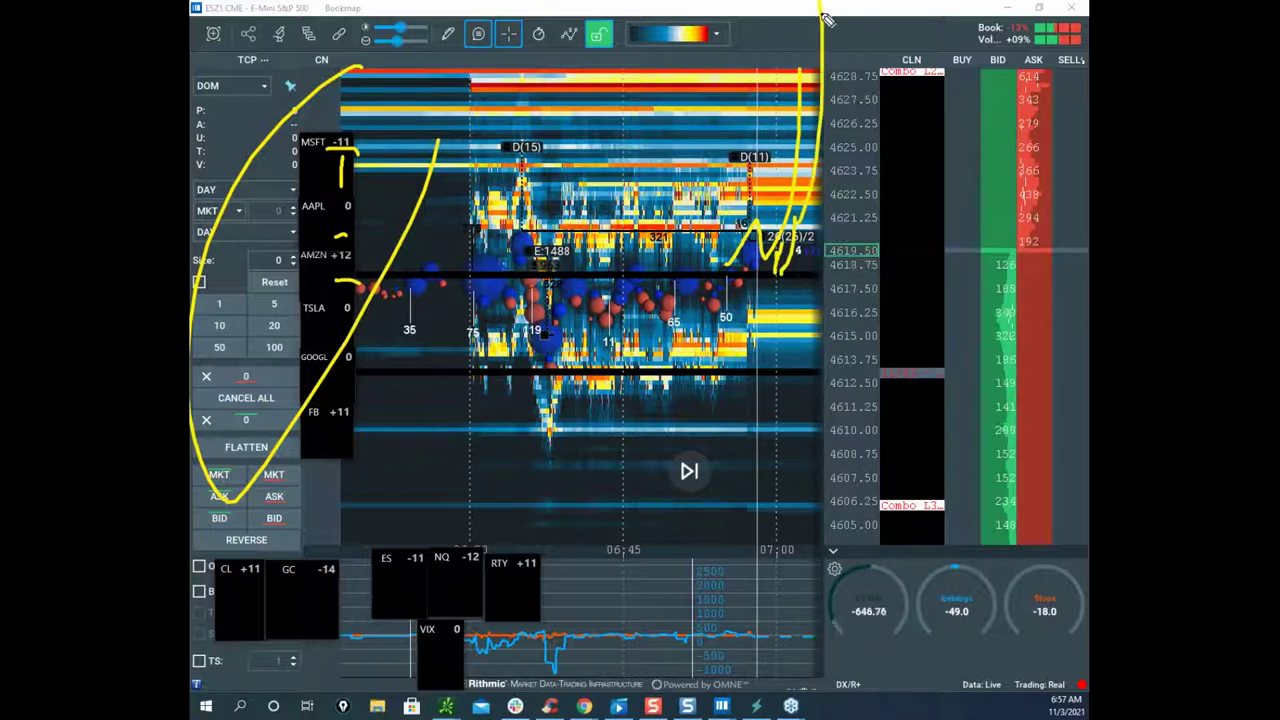
key(Escape)
Step: Bring up the CLZ1 Light Sweet Crude Oil Bookmap chart and maximize it
drag(838, 250, 743, 237)
scroll(743, 237, down, 1)
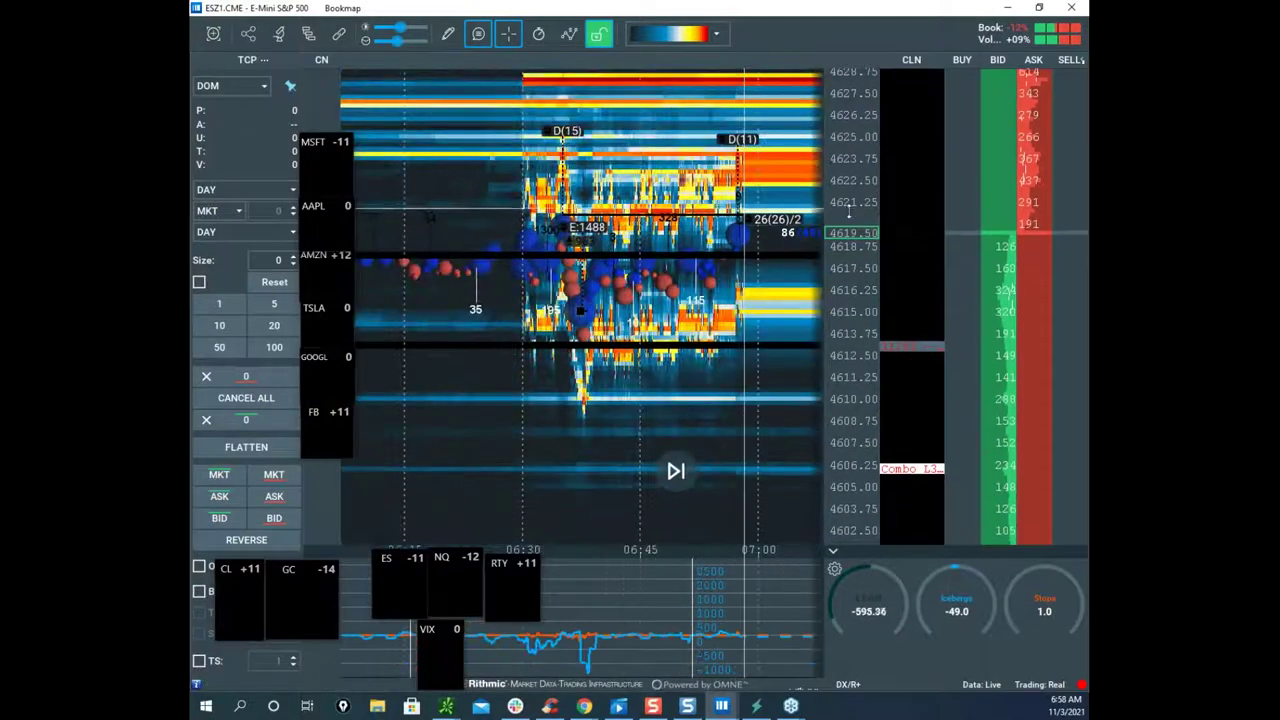
scroll(848, 208, up, 1)
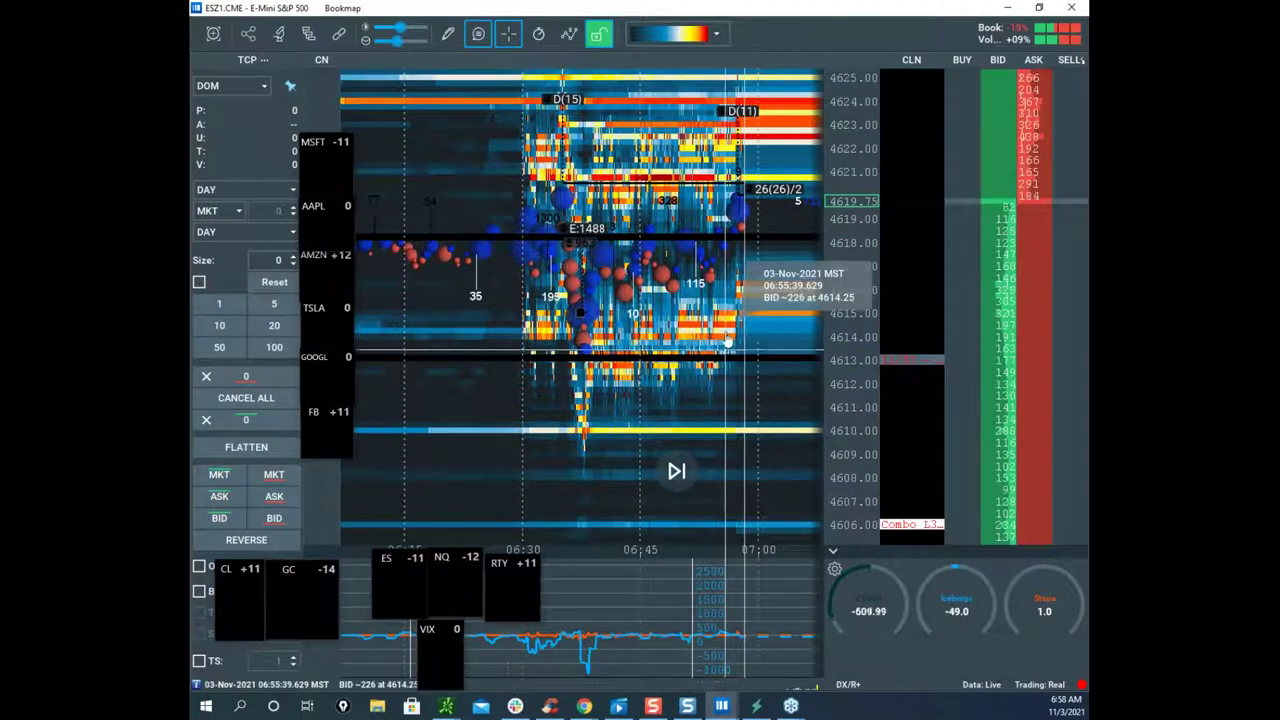
drag(0, 42, 711, 58)
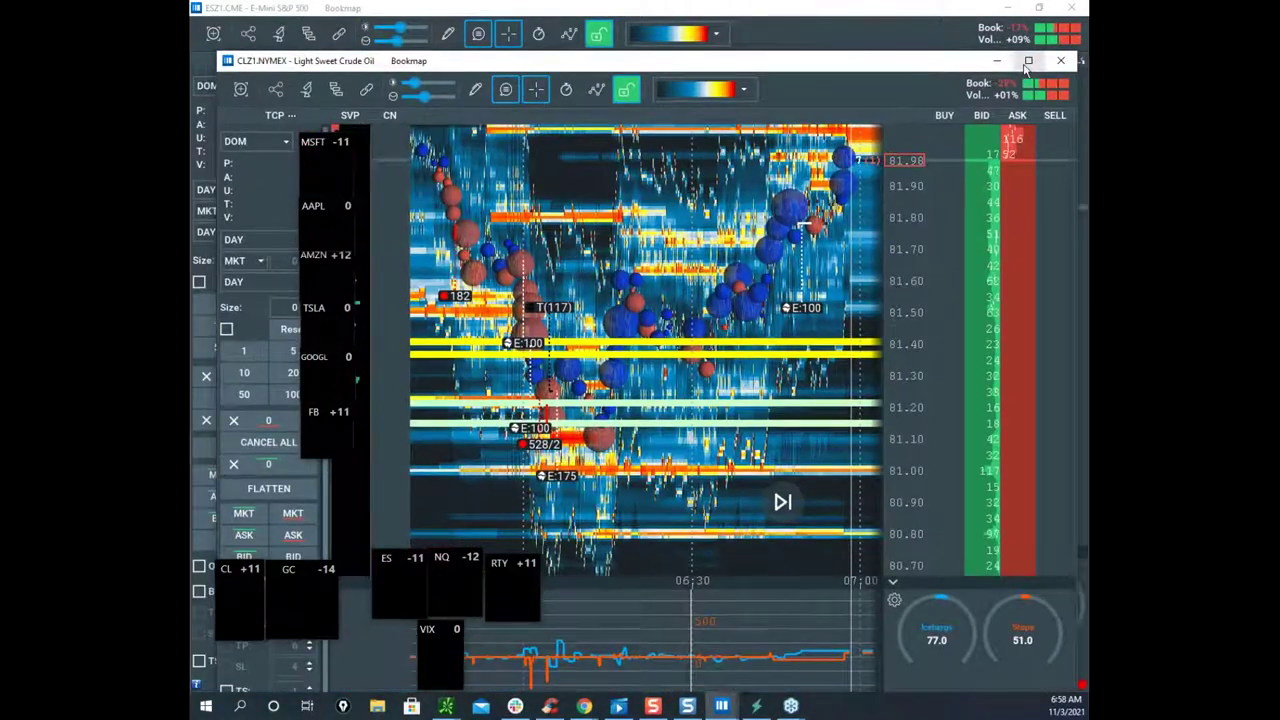
click(1027, 62)
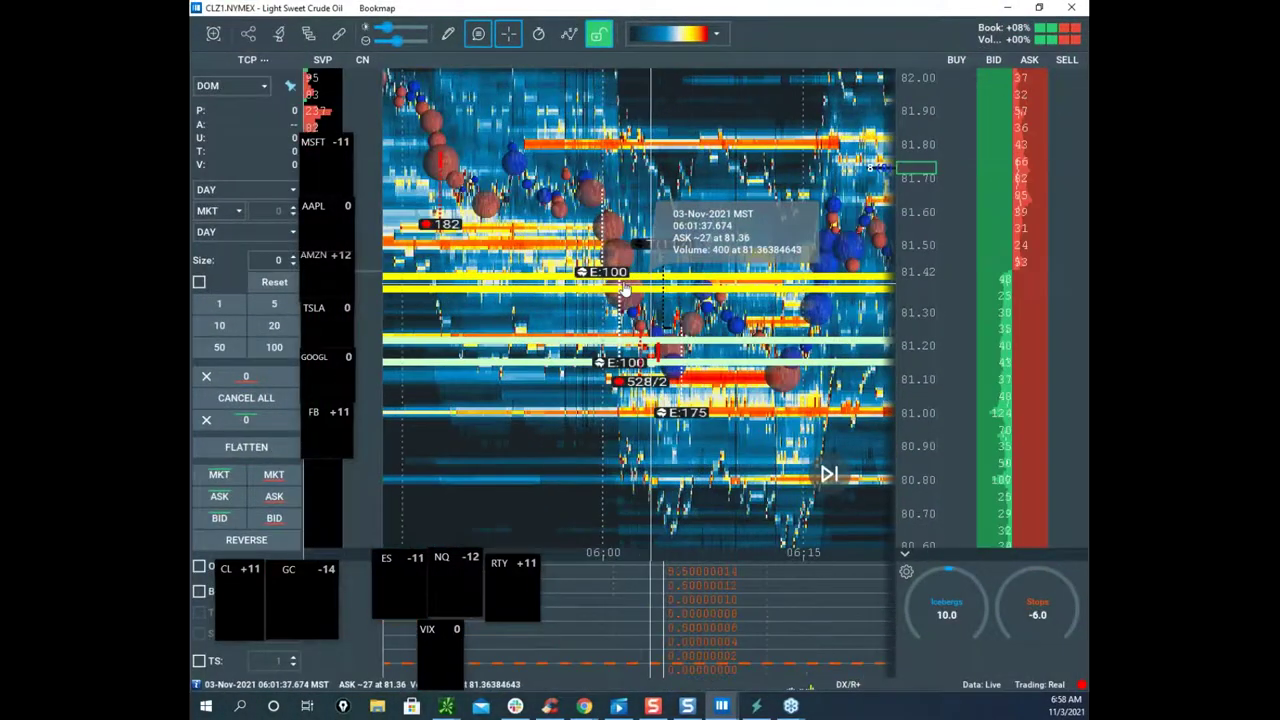
Step: Examine the crude oil sell-off through the two yellow lines around 06:01, including the 234 and E:100 markers
scroll(700, 300, up, 5)
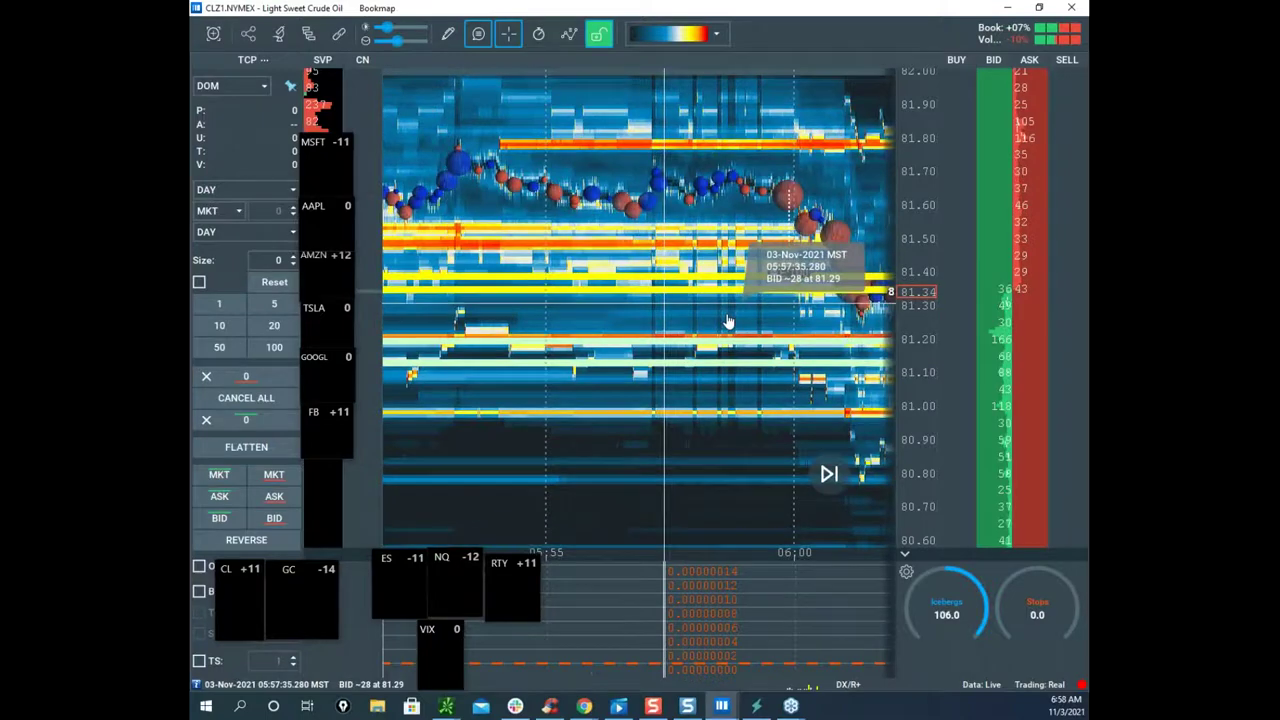
drag(822, 322, 718, 334)
scroll(787, 306, up, 5)
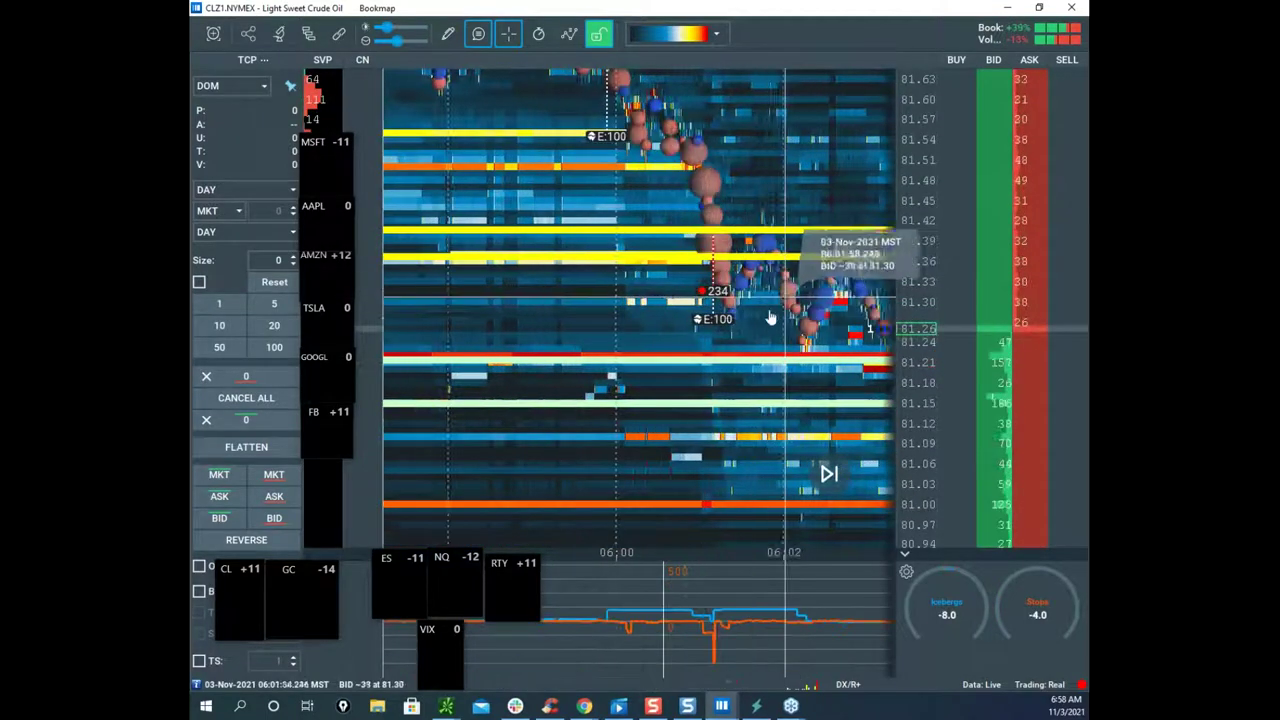
scroll(775, 325, up, 2)
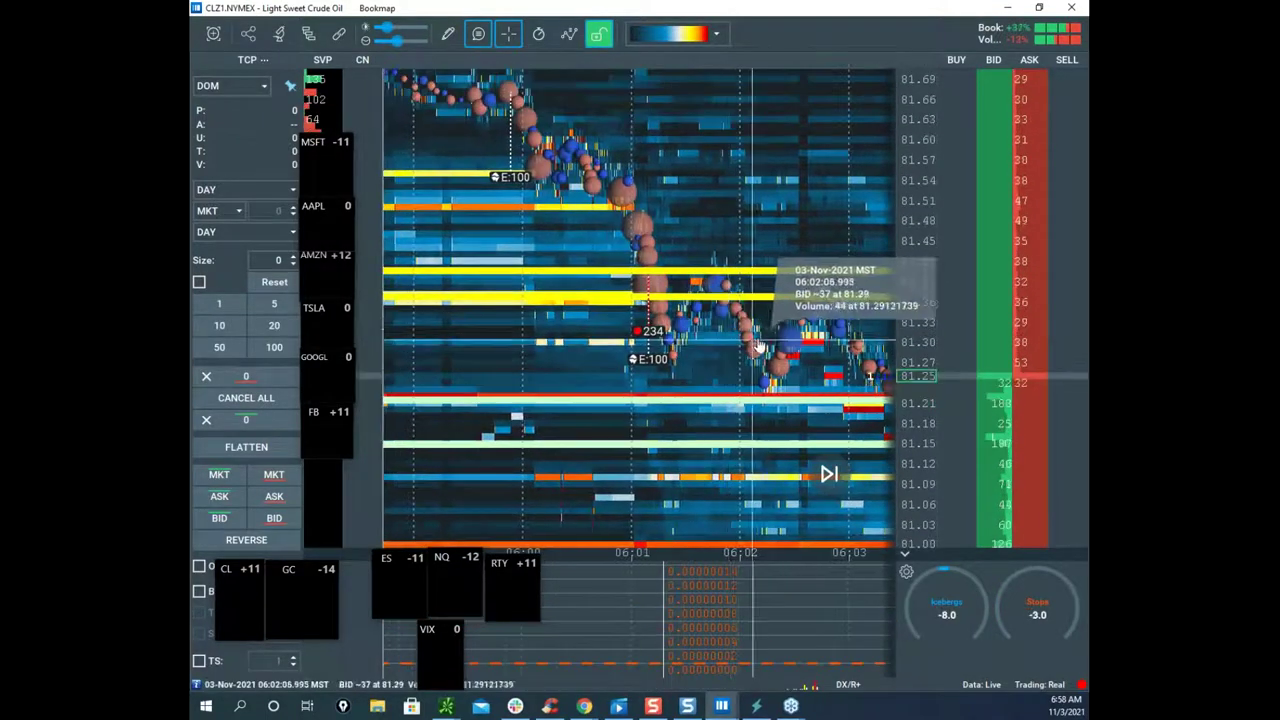
drag(712, 334, 754, 286)
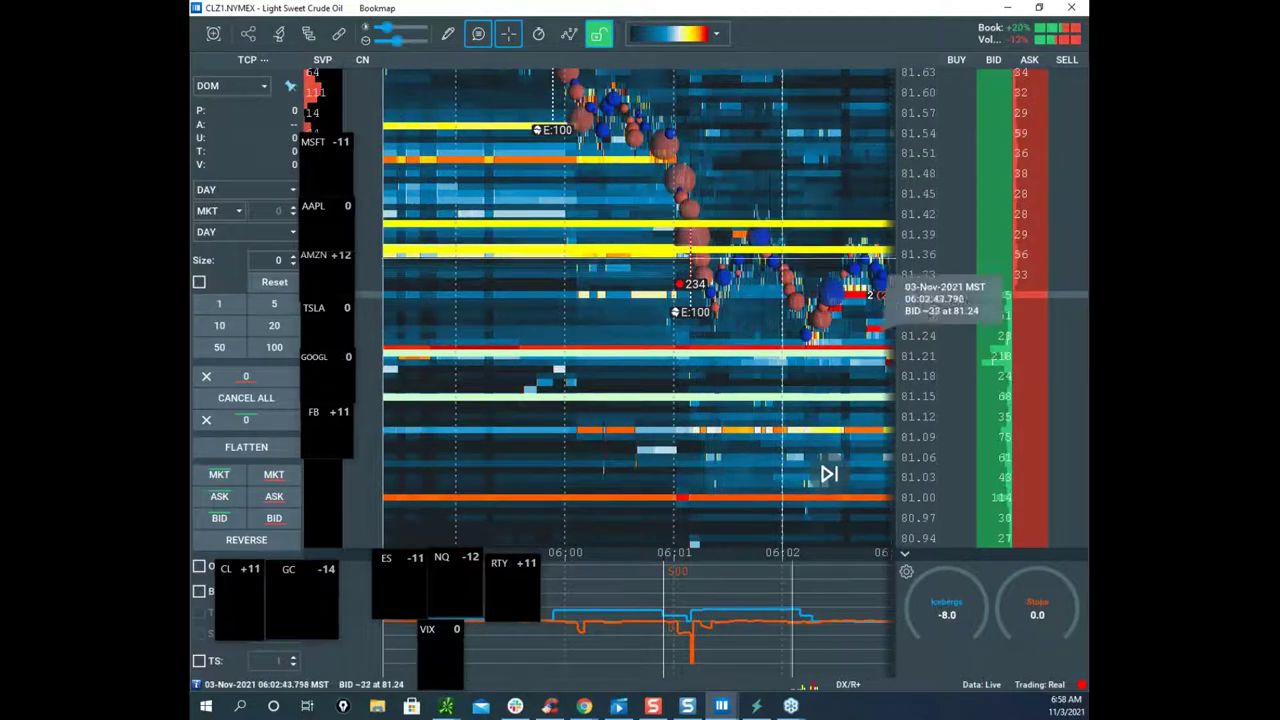
scroll(693, 335, up, 3)
scroll(693, 335, up, 4)
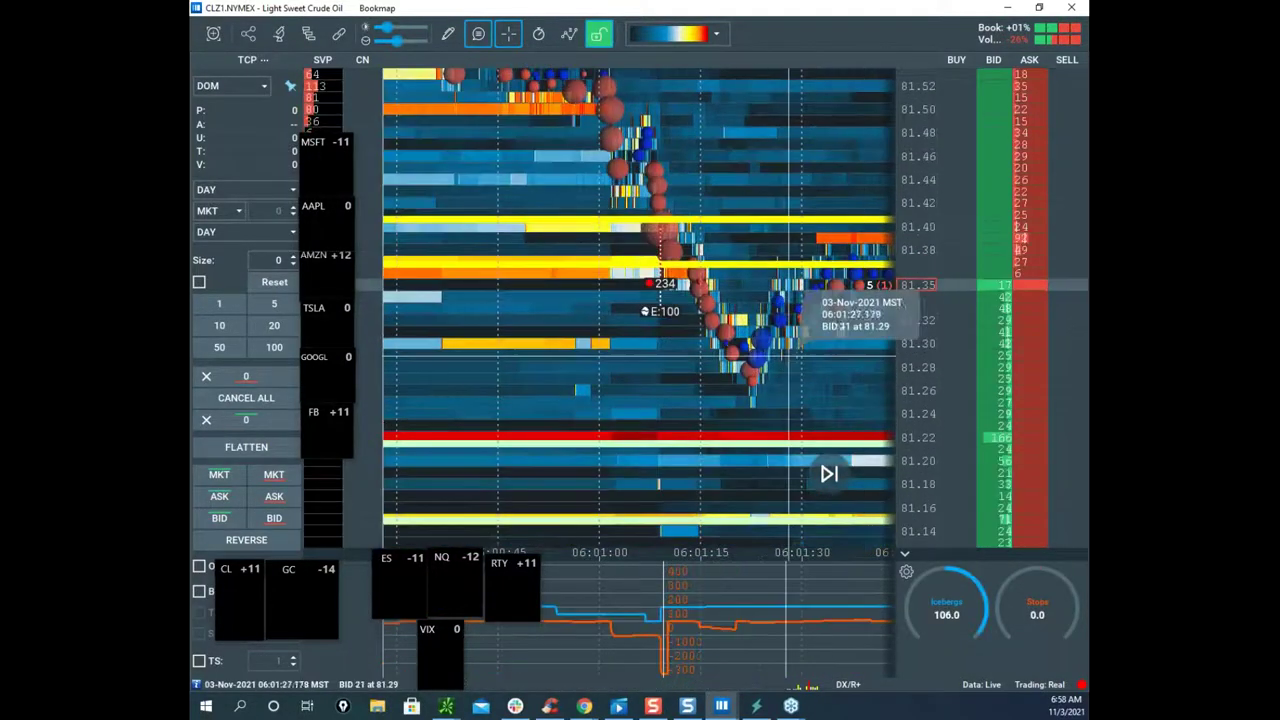
scroll(686, 340, up, 2)
scroll(717, 352, down, 1)
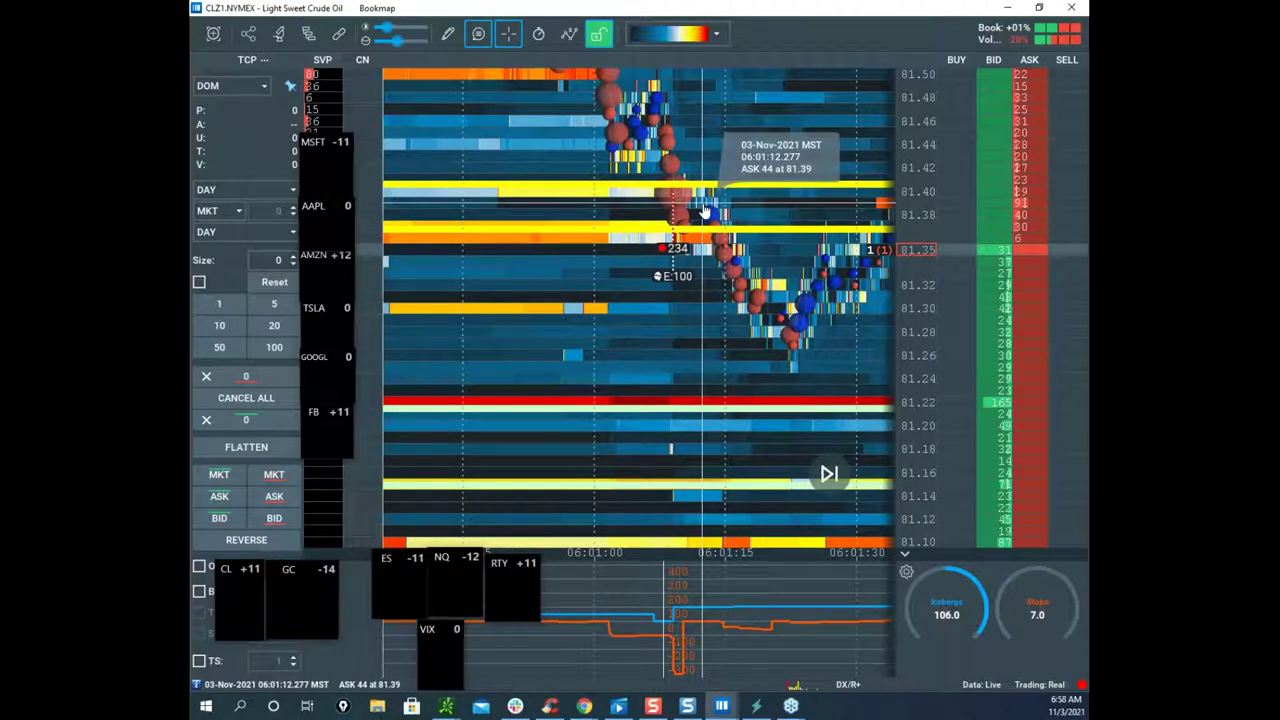
Step: Compare crude oil's rebound to the yellow lines between 06:01 and 06:02 with the stops and icebergs graph below
scroll(690, 250, down, 3)
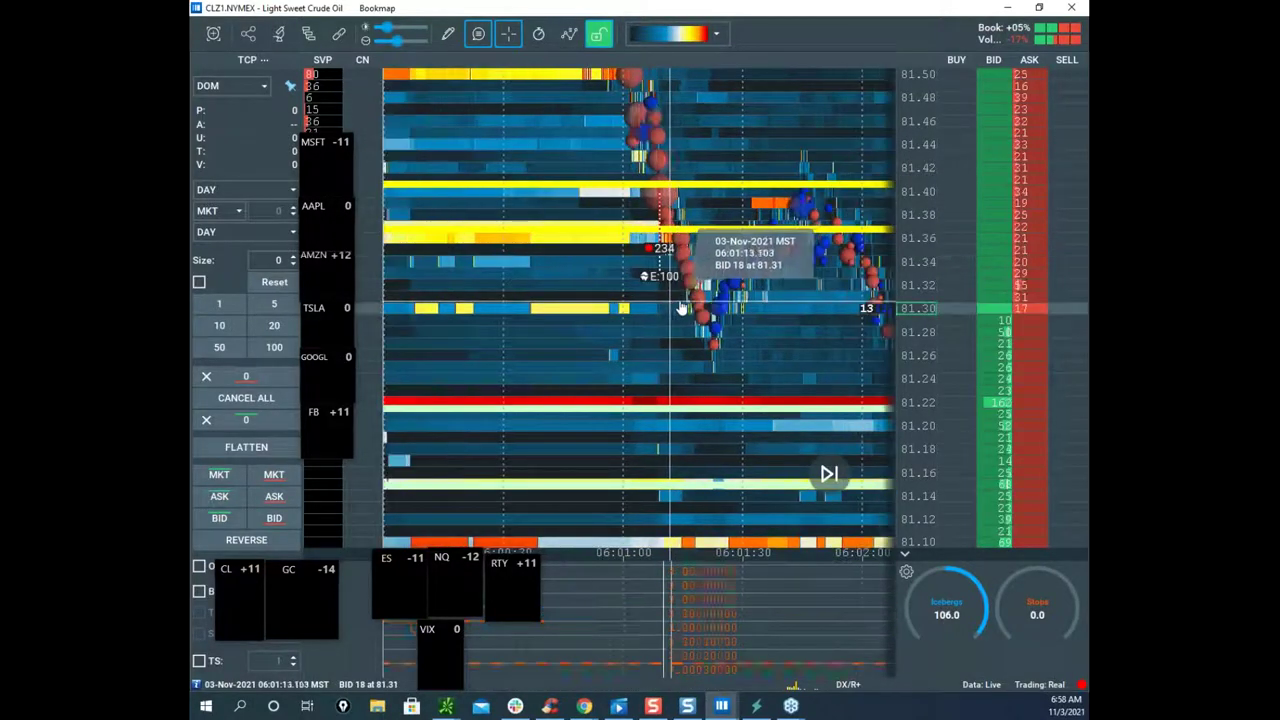
scroll(780, 330, down, 2)
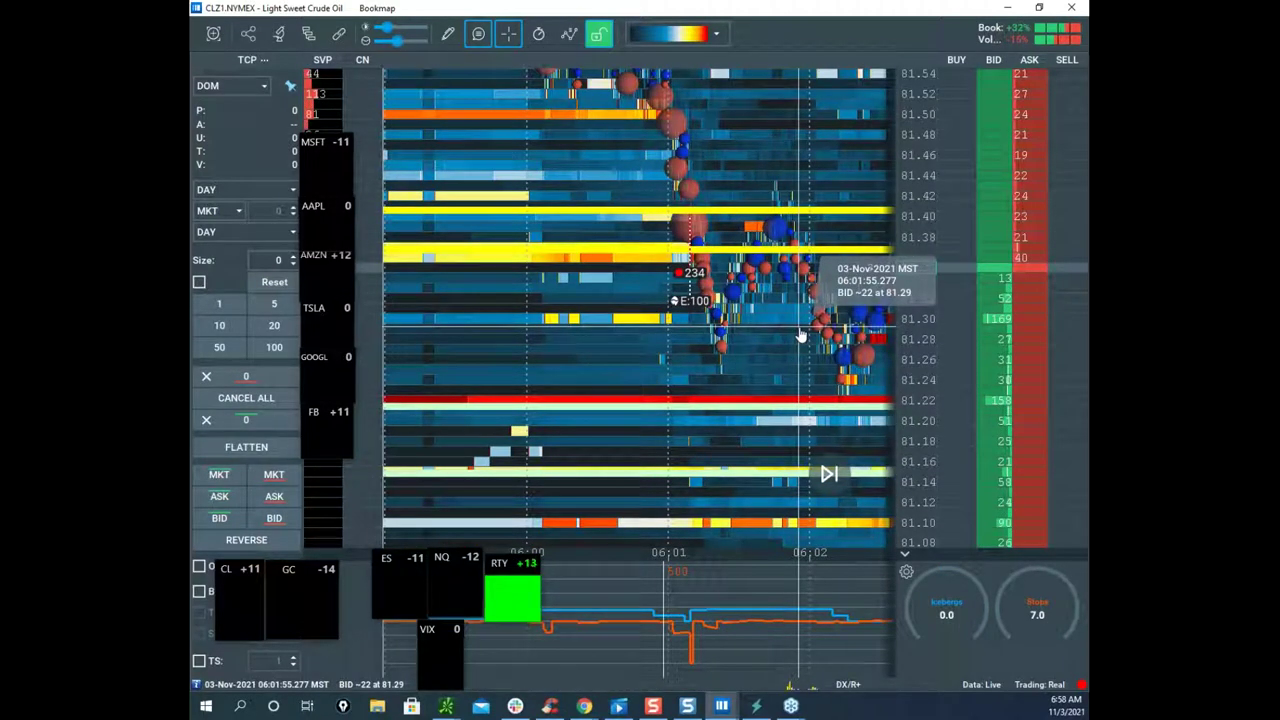
scroll(800, 336, up, 3)
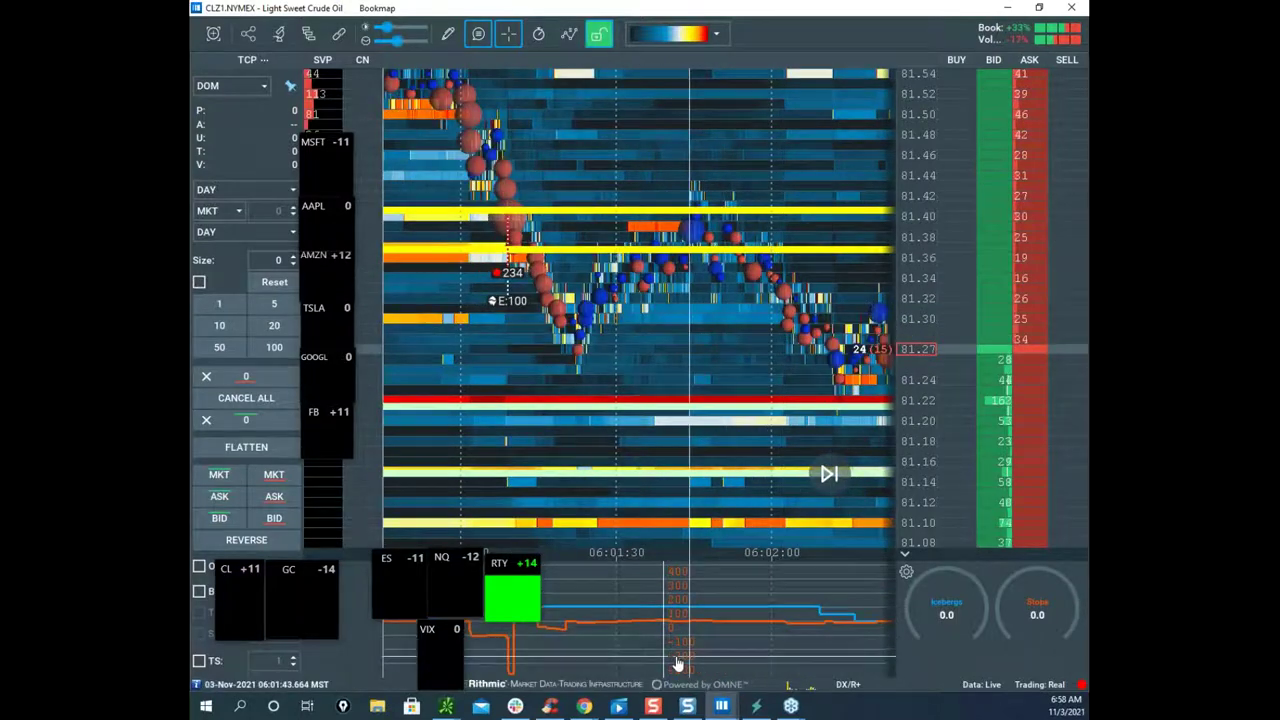
drag(610, 497, 746, 467)
mouse_move(648, 682)
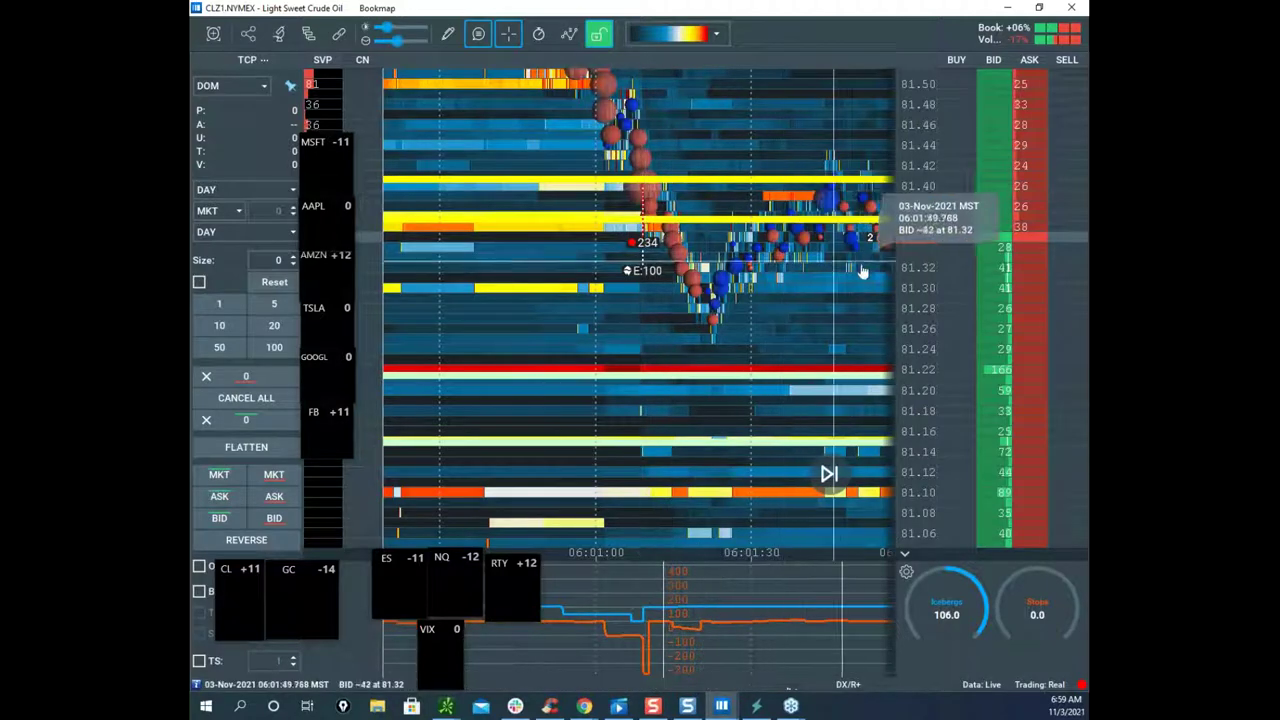
Step: Inspect the 234 stops and E:100 iceberg markers between the yellow lines in detail around 06:01:09
scroll(922, 250, up, 3)
drag(620, 371, 656, 314)
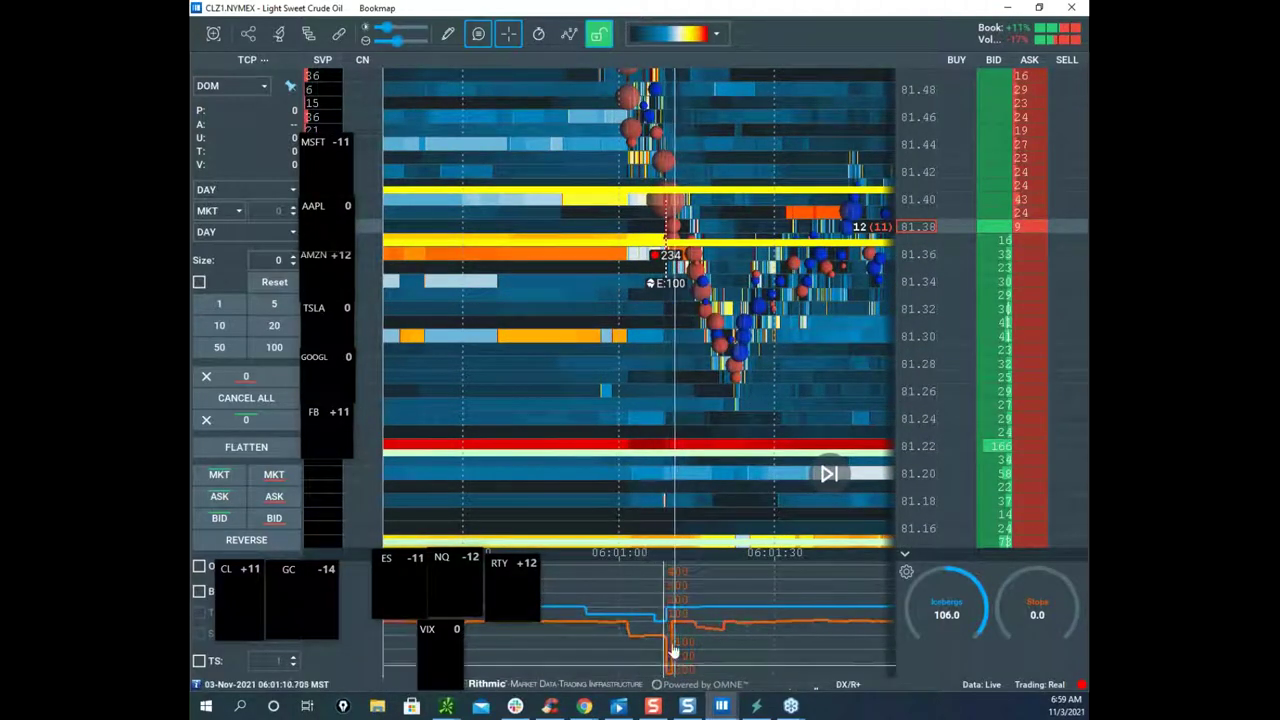
mouse_move(672, 194)
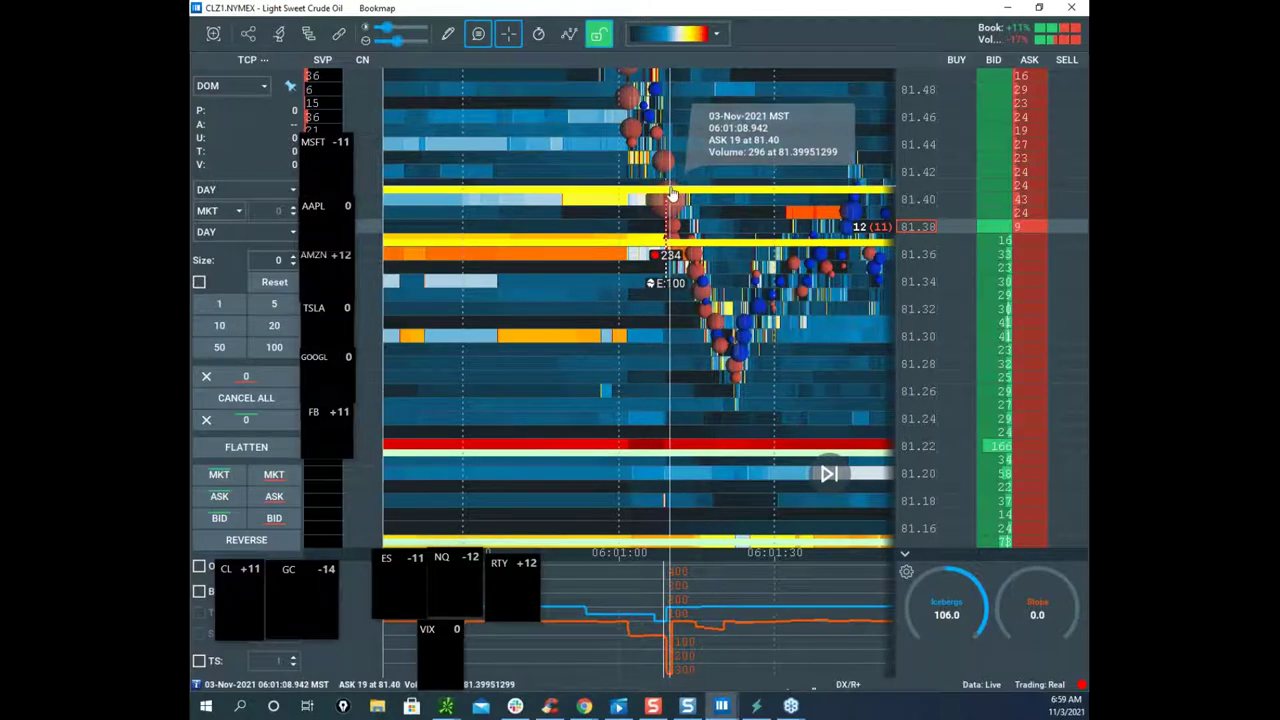
scroll(664, 228, up, 4)
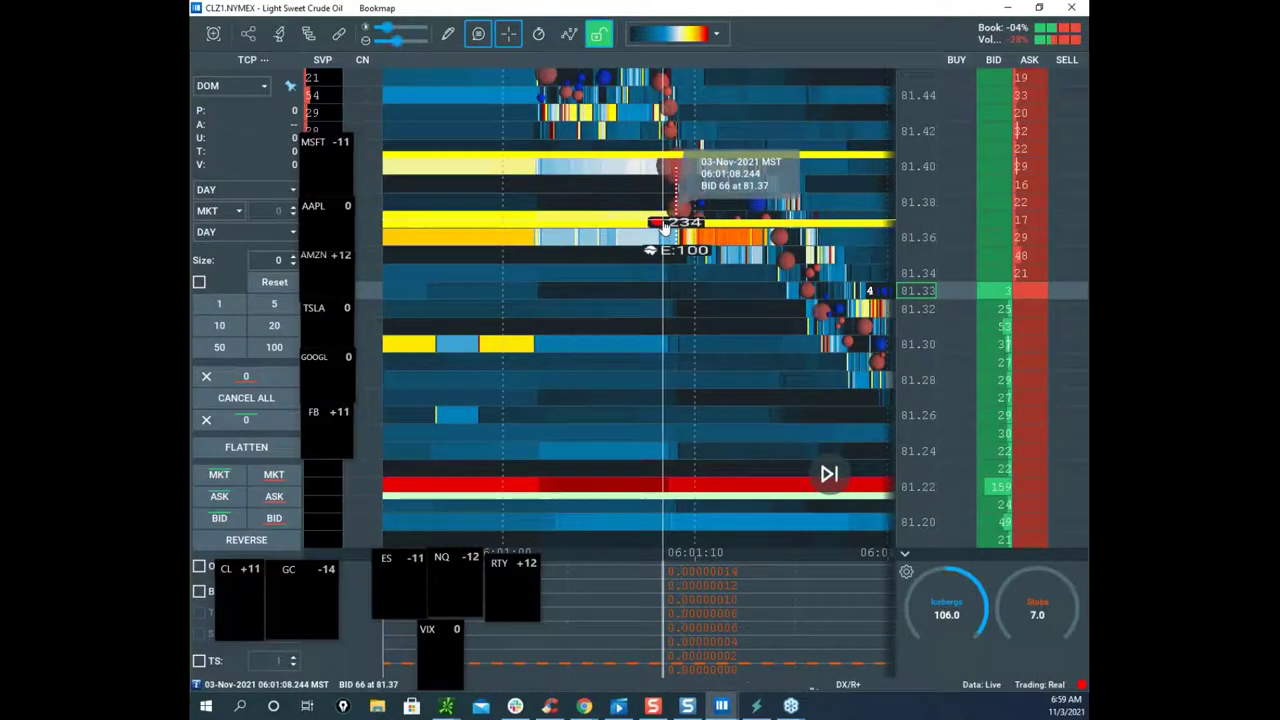
scroll(664, 228, up, 5)
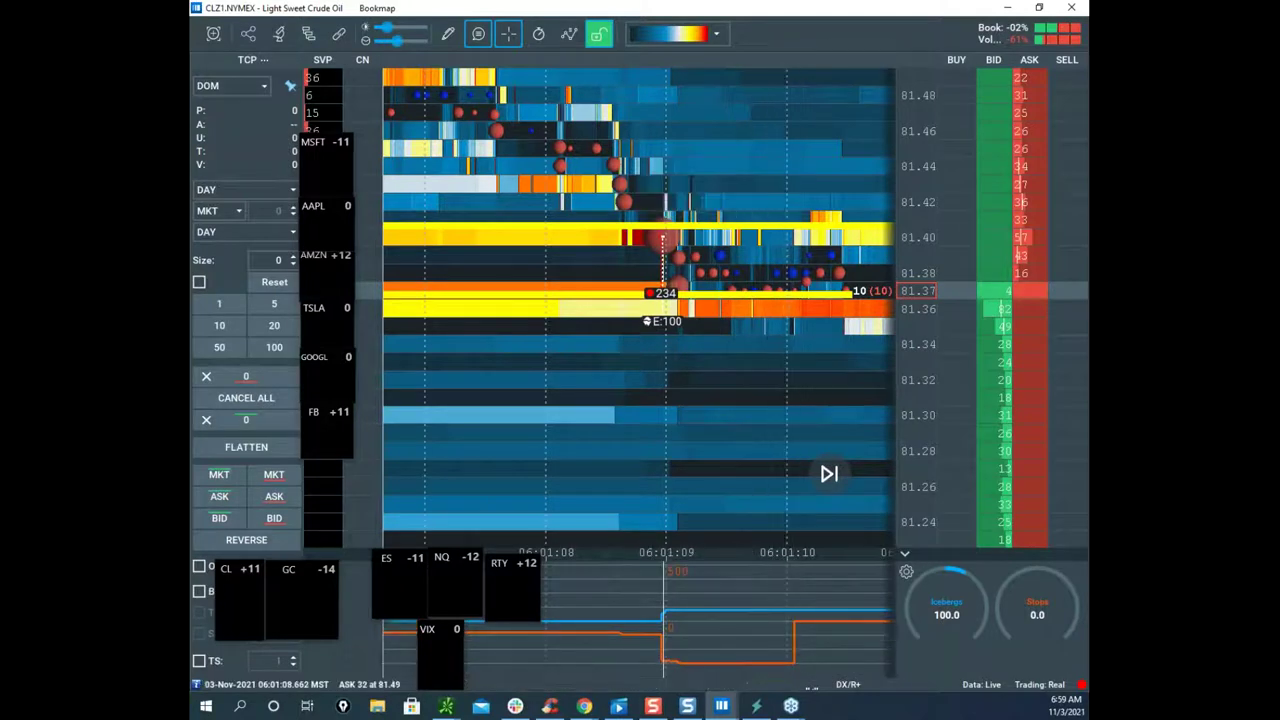
Step: Mark the two yellow lines and the stops dip, sketch a drop, retest and further fall, and clear the markings
key(Escape)
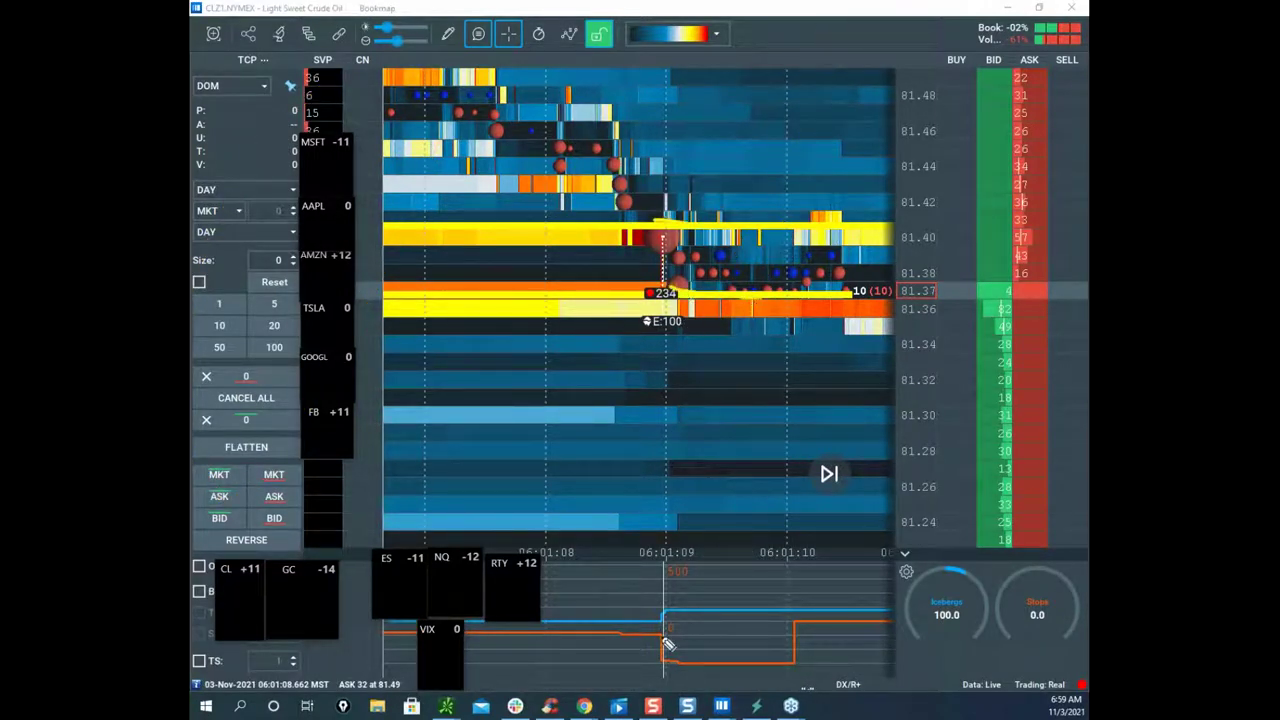
drag(806, 300, 862, 511)
mouse_move(888, 452)
mouse_down()
mouse_move(926, 308)
mouse_move(1005, 465)
mouse_up()
drag(733, 268, 885, 225)
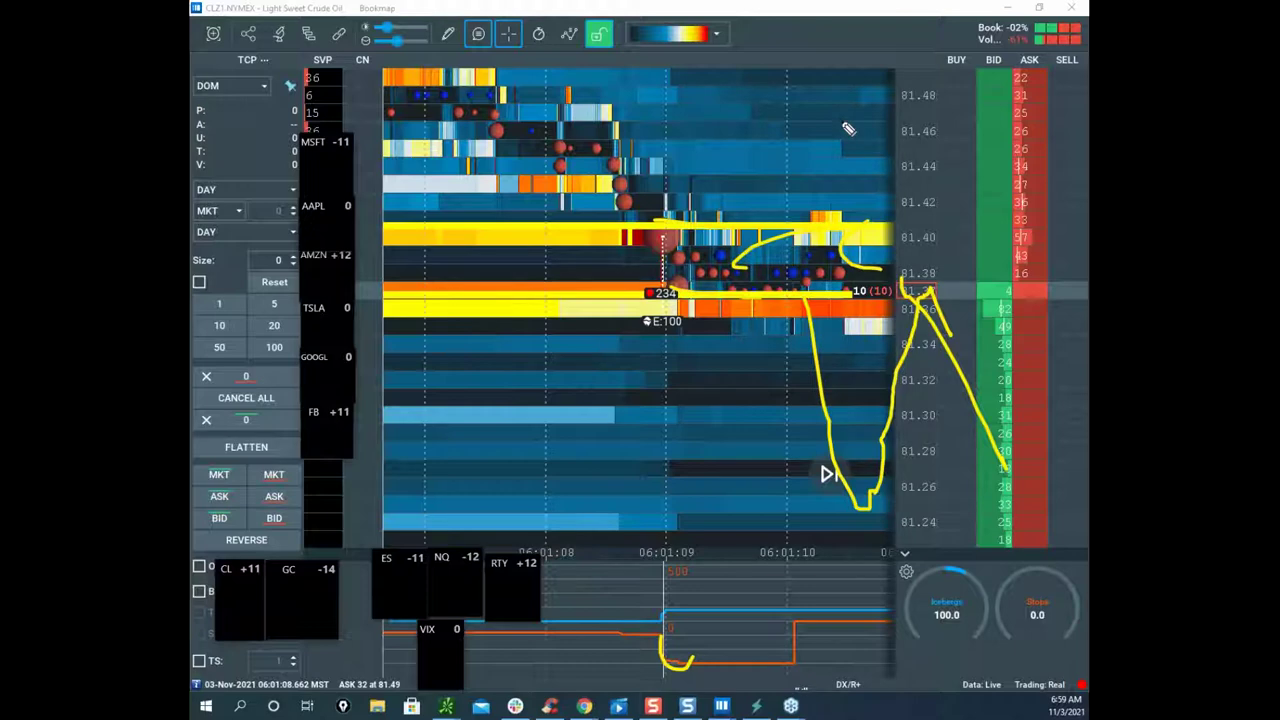
key(Escape)
Step: Circle the 06:01 stops dip, trace the V-shaped drop and retest of the yellow lines, and trace the second fall toward 81.24
drag(751, 191, 643, 146)
scroll(743, 183, down, 3)
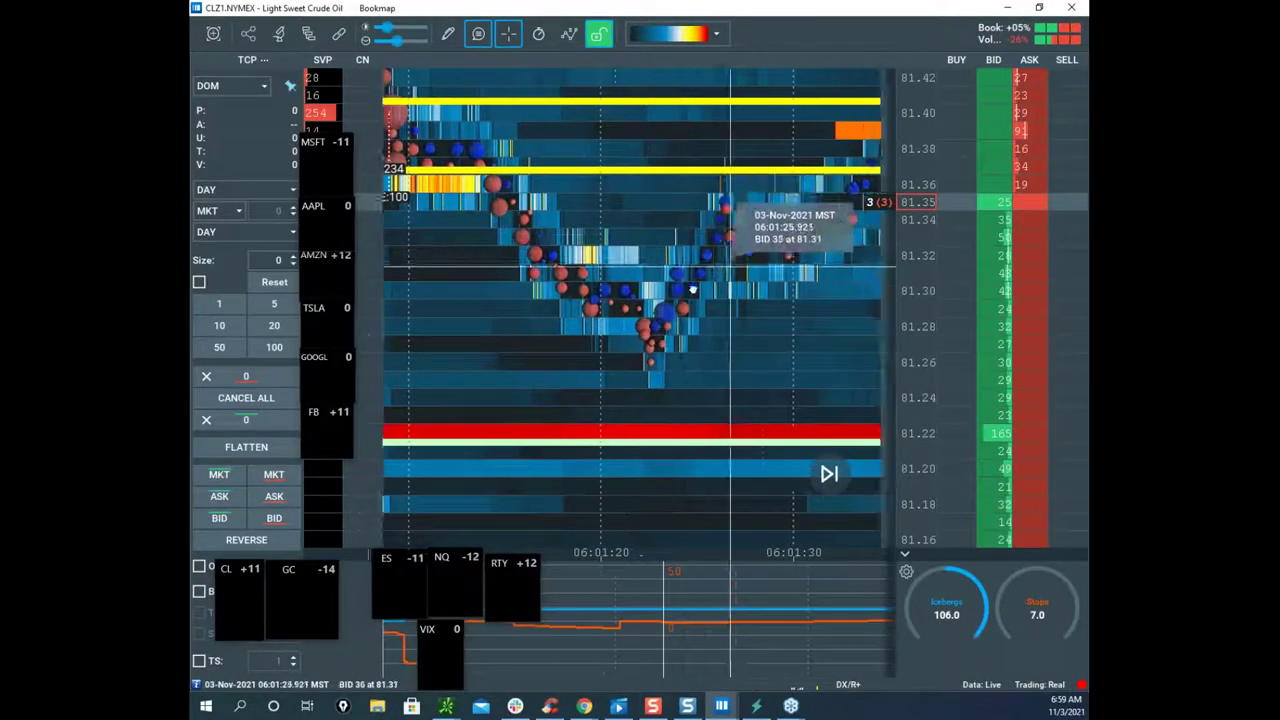
scroll(730, 274, down, 3)
drag(769, 284, 708, 262)
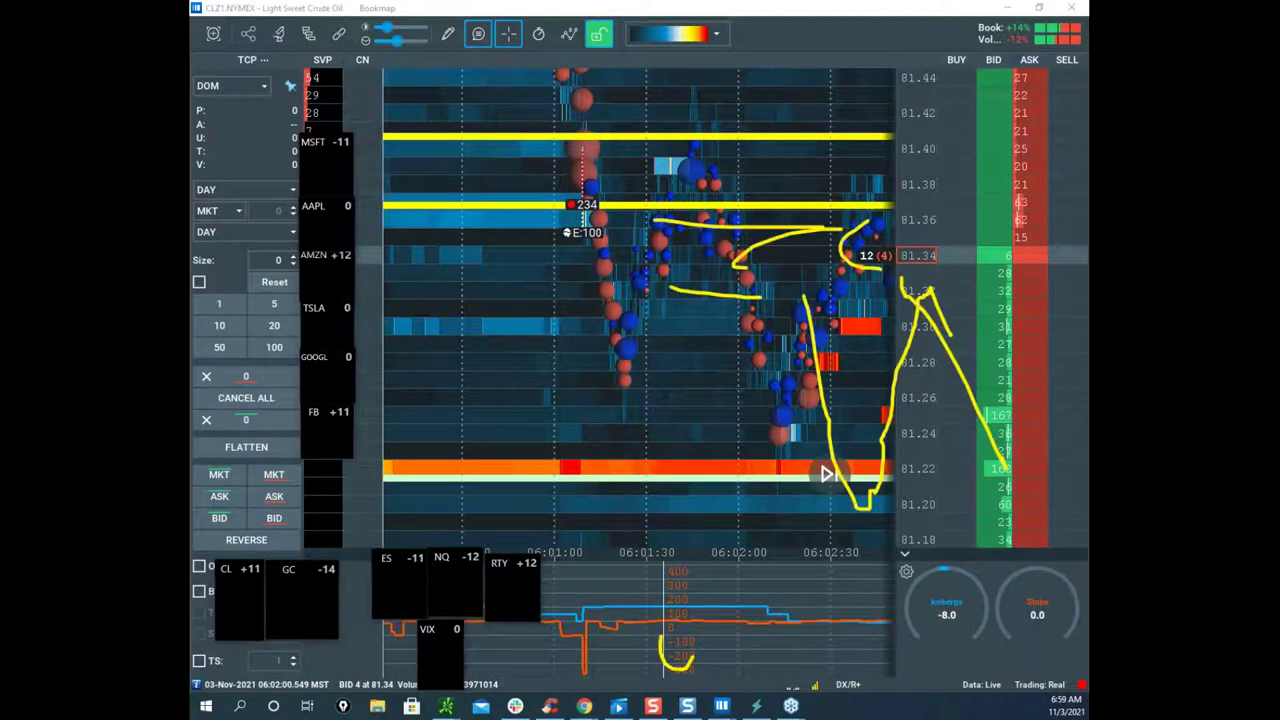
key(e)
drag(545, 632, 620, 655)
mouse_move(617, 292)
mouse_down()
mouse_move(633, 368)
mouse_move(707, 170)
mouse_move(734, 205)
mouse_up()
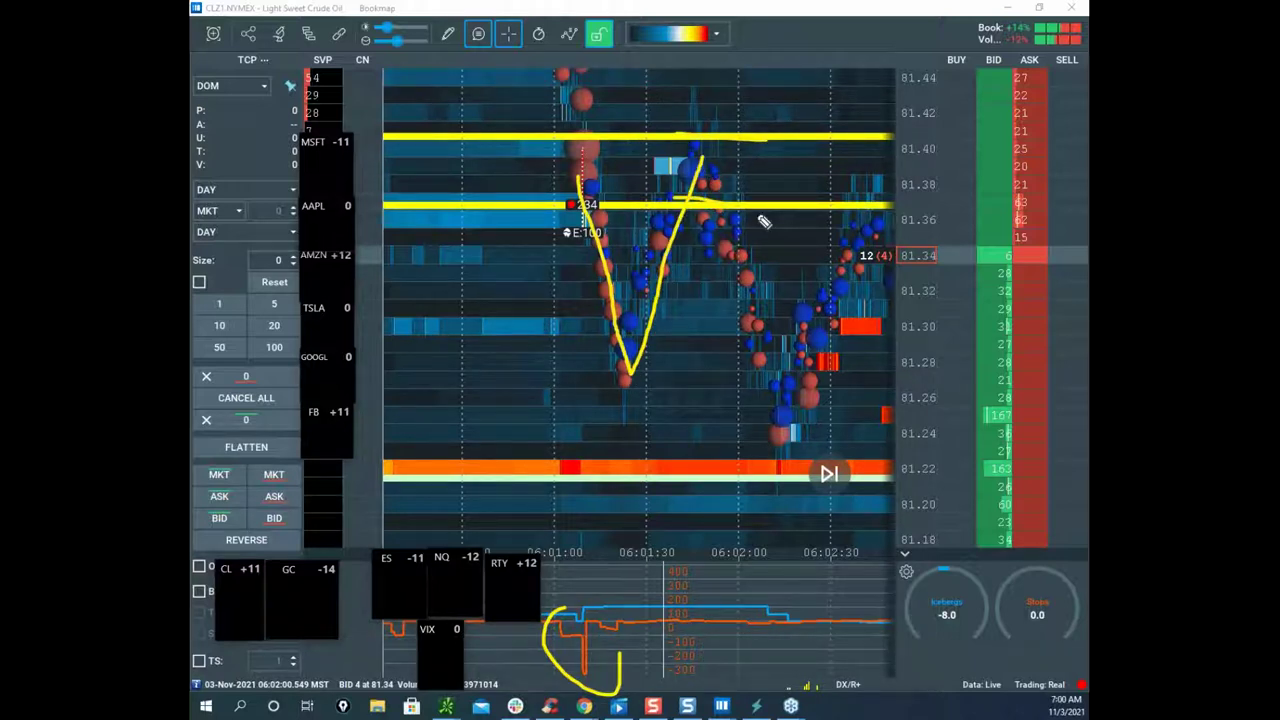
drag(734, 258, 784, 448)
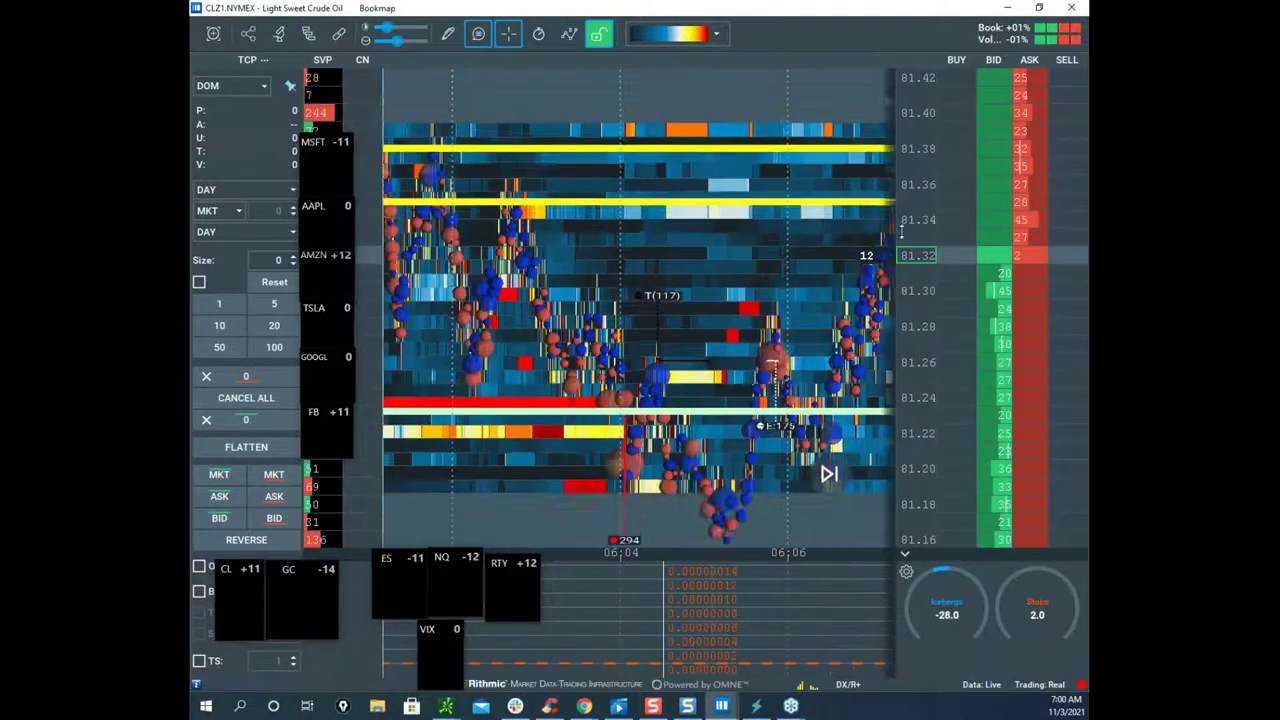
Step: Examine crude oil's 06:04 break of the pale green lines at the 294 stops marker, and the price action up to 06:10
drag(901, 231, 901, 262)
drag(785, 269, 750, 172)
drag(634, 366, 706, 364)
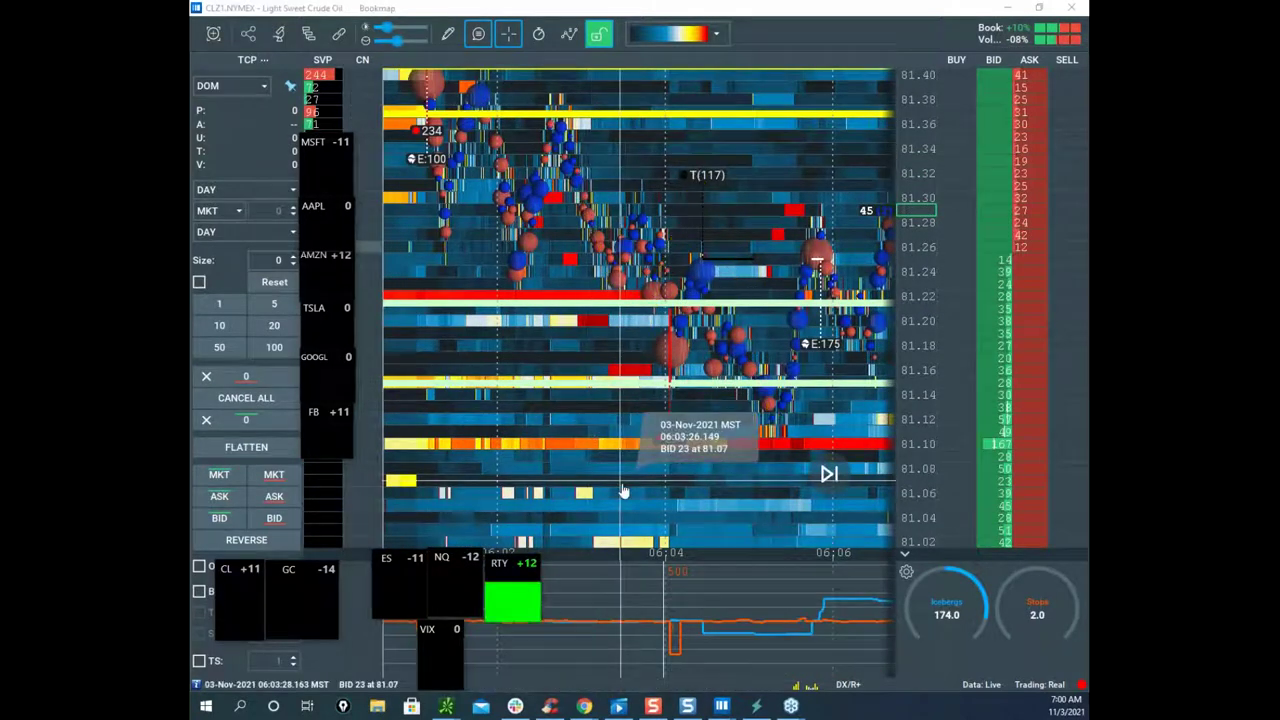
drag(693, 418, 554, 138)
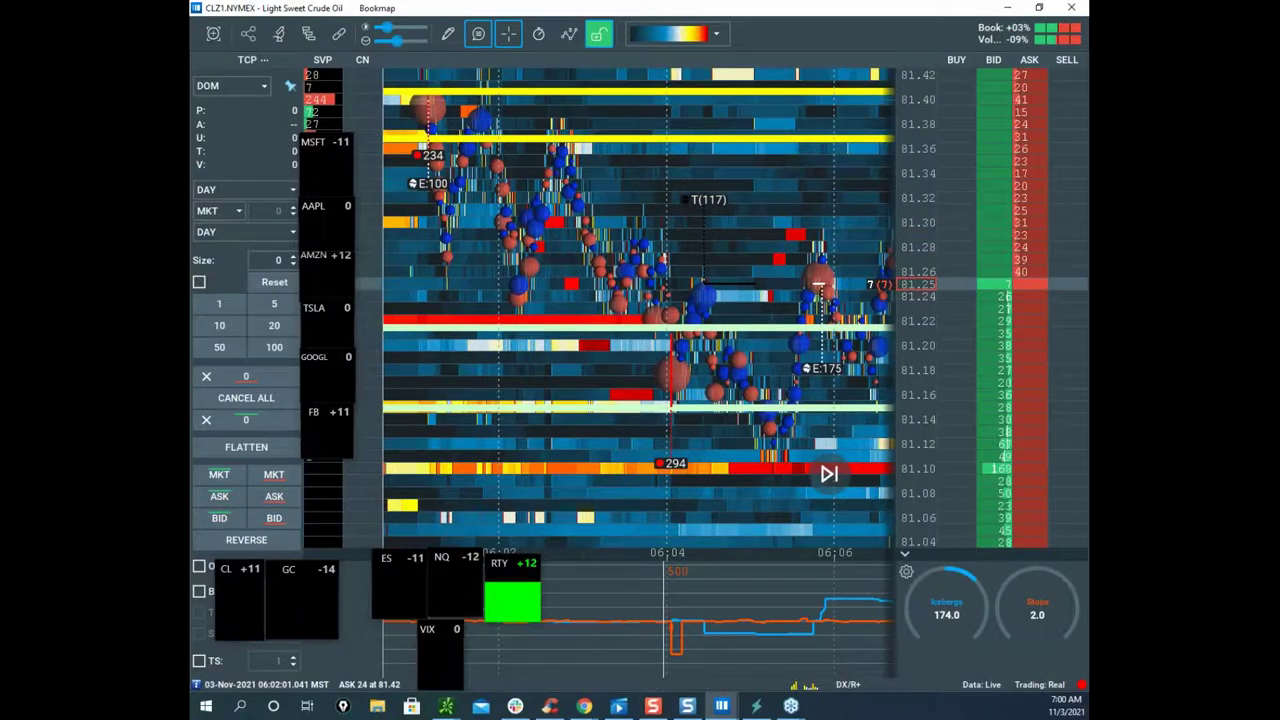
key(ctrl+shift+3)
mouse_move(644, 323)
mouse_down()
mouse_move(739, 321)
mouse_move(768, 395)
mouse_move(790, 303)
mouse_up()
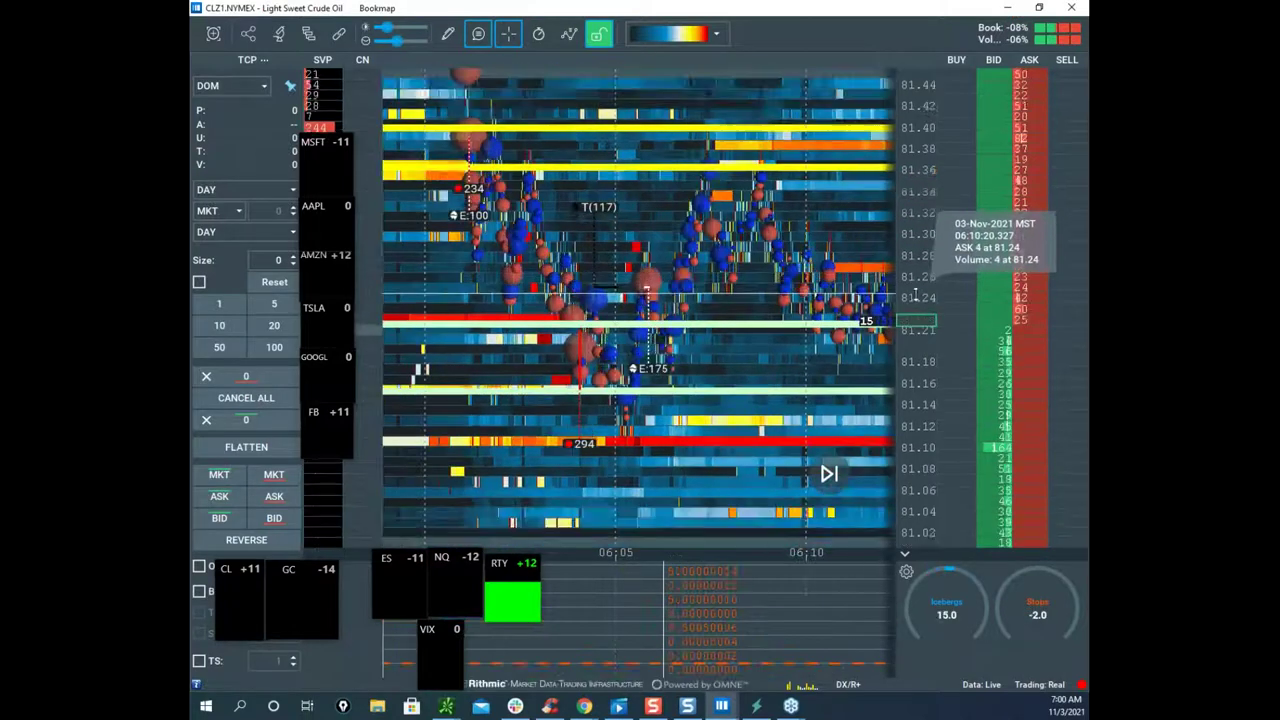
Step: Trace the 06:04 drop toward the 294 stops marker, circle the stops dip, mark both pale green lines, and sketch a further fall
mouse_move(583, 661)
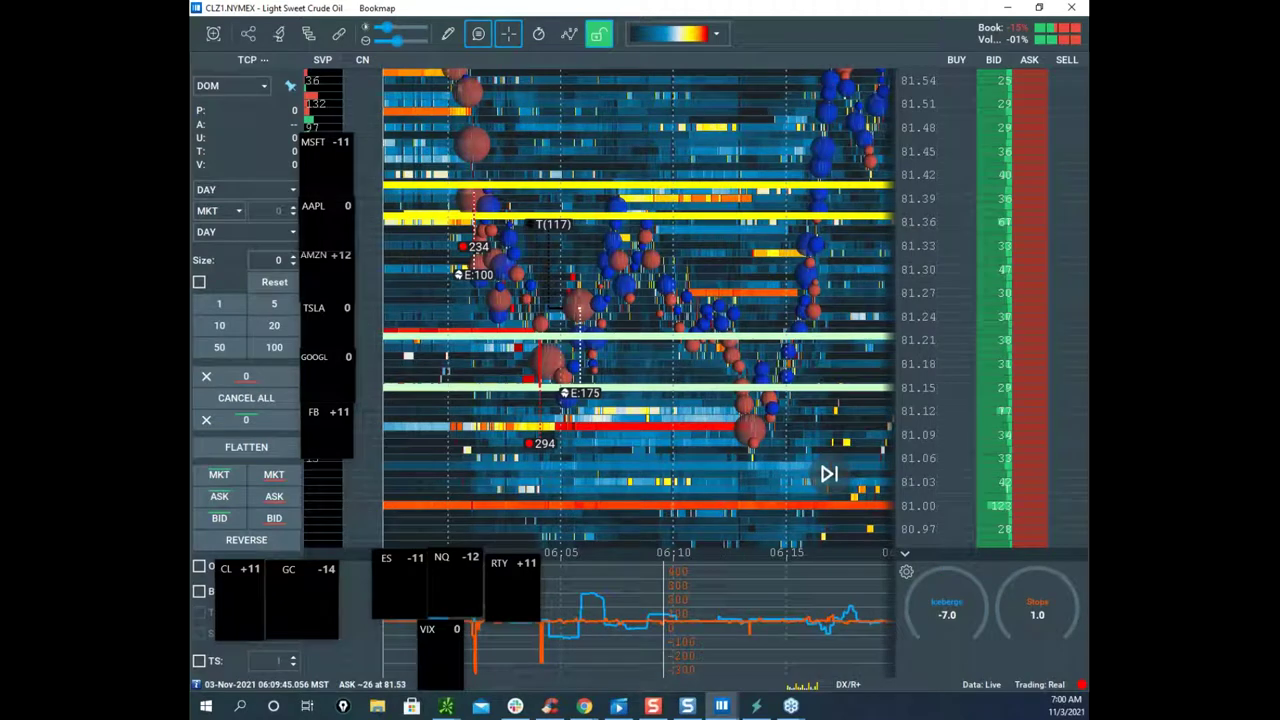
drag(540, 265, 556, 437)
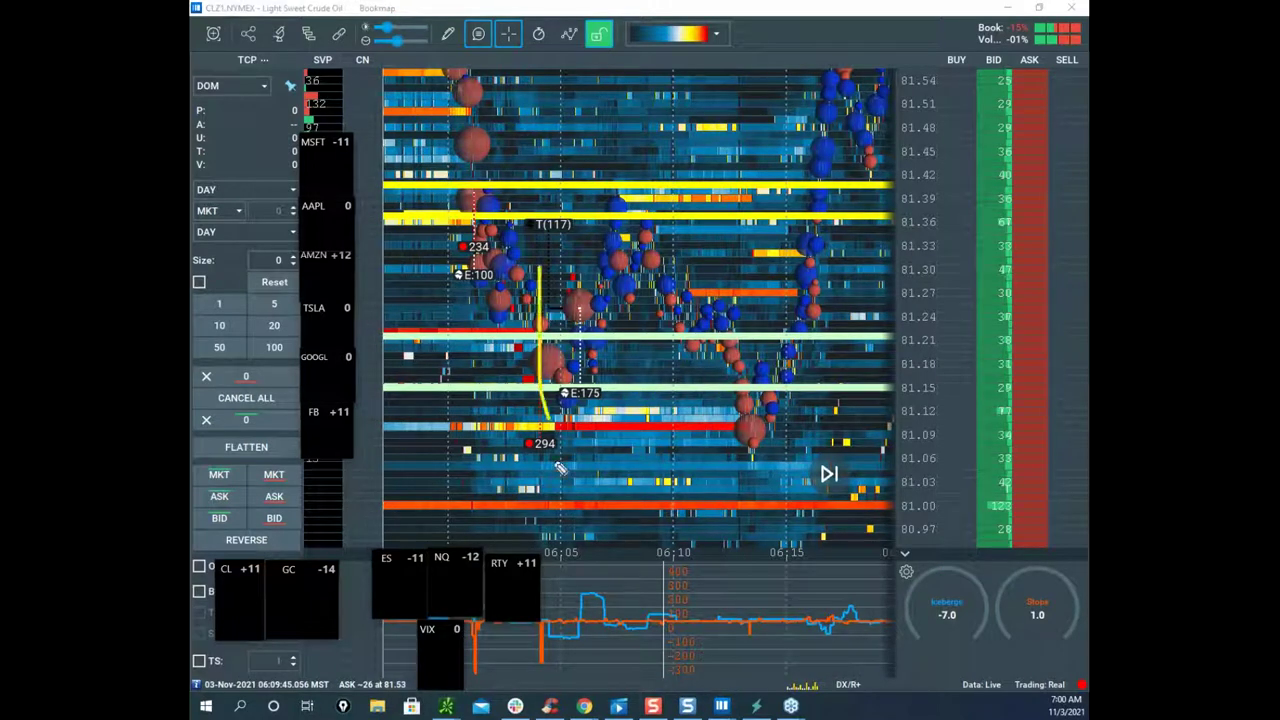
drag(537, 663, 546, 630)
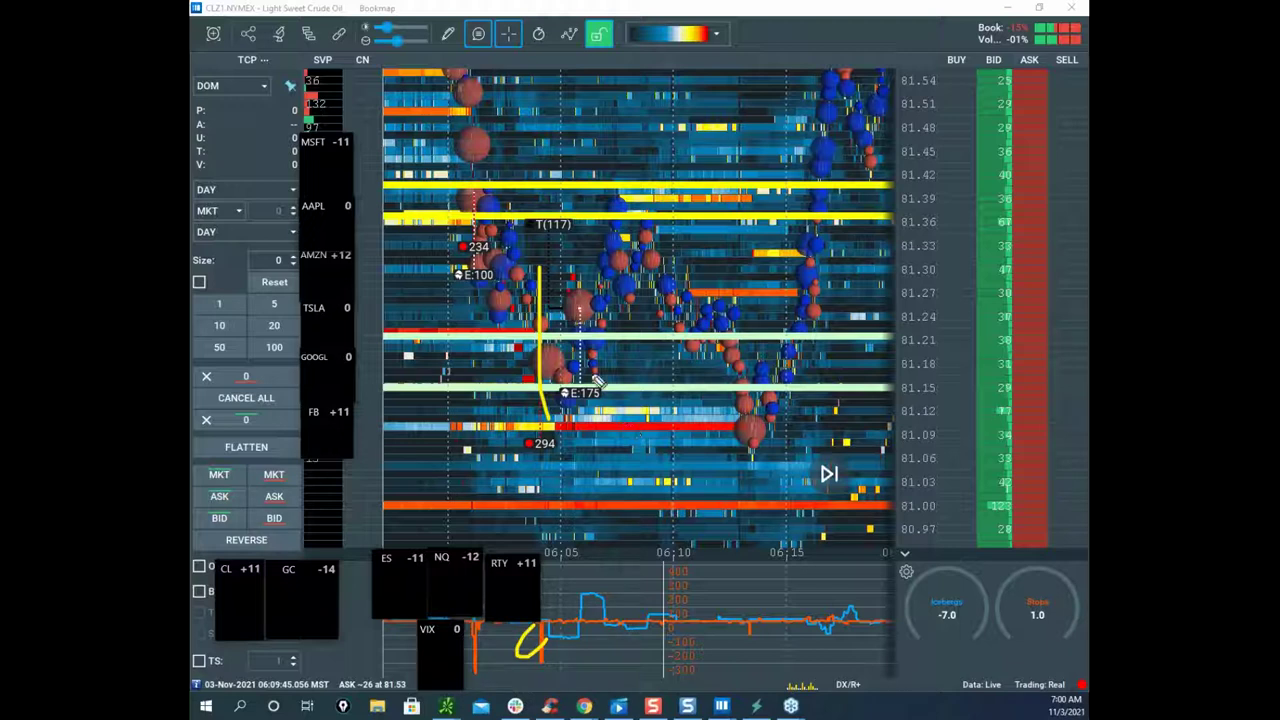
drag(537, 339, 599, 349)
mouse_move(532, 390)
mouse_down()
mouse_move(805, 490)
mouse_move(918, 695)
mouse_up()
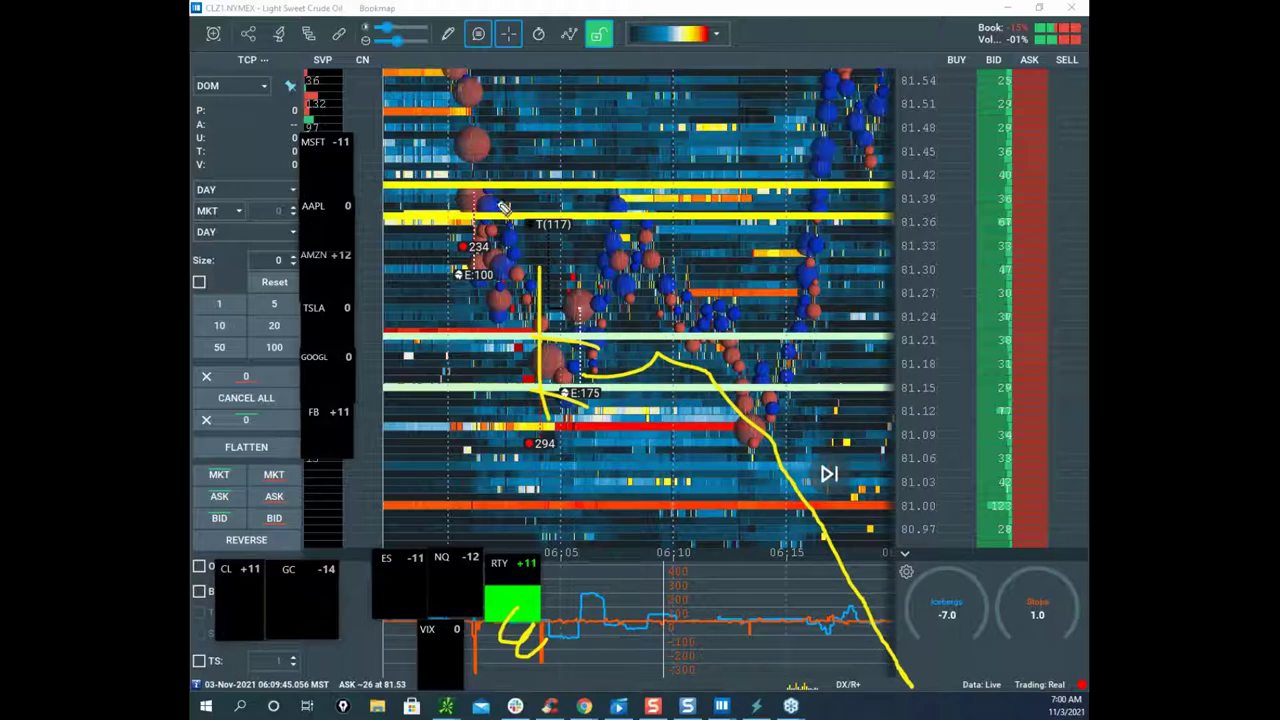
Step: Clear the markings, circle the stops dip again, and sketch the pale green line break, retest, second low and steep rally
key(e)
mouse_move(520, 274)
mouse_down()
mouse_move(576, 395)
mouse_move(684, 377)
mouse_move(755, 425)
mouse_move(848, 2)
mouse_up()
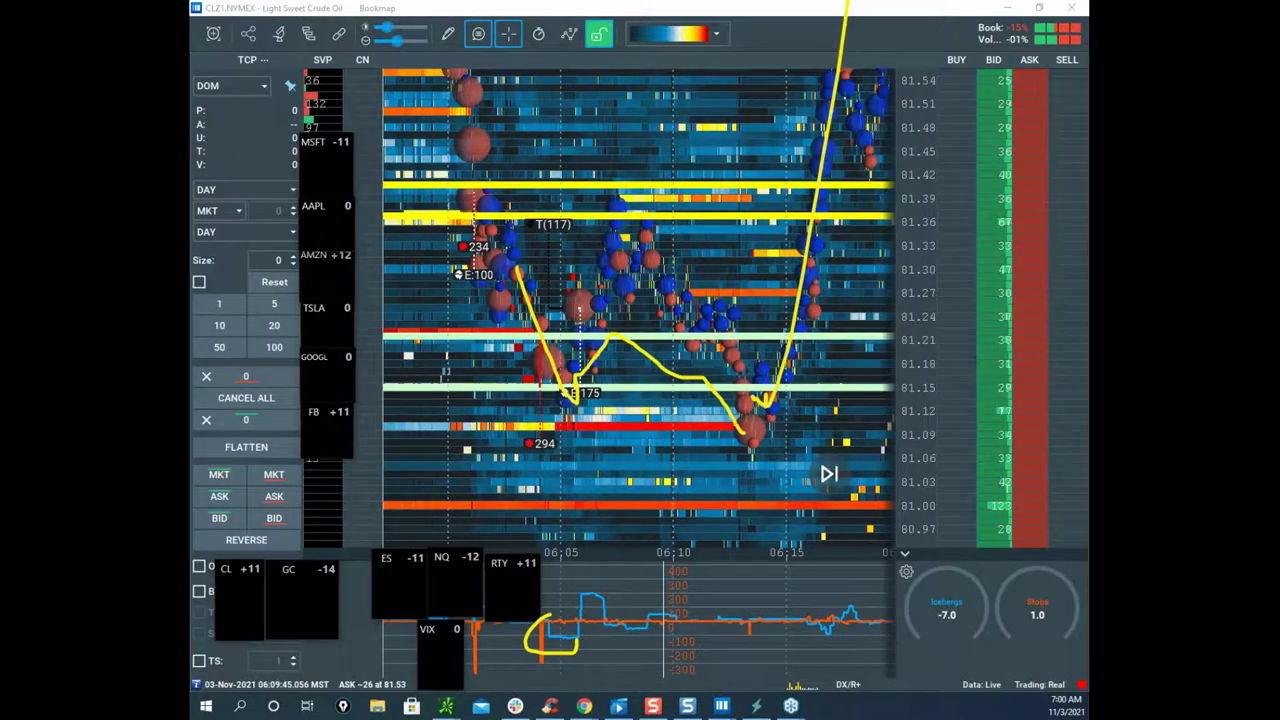
key(Escape)
Step: Circle the second low near 81.09 and trace the path from the 294 stops break to that low and the rally past 81.54
drag(684, 369, 746, 378)
scroll(745, 378, down, 2)
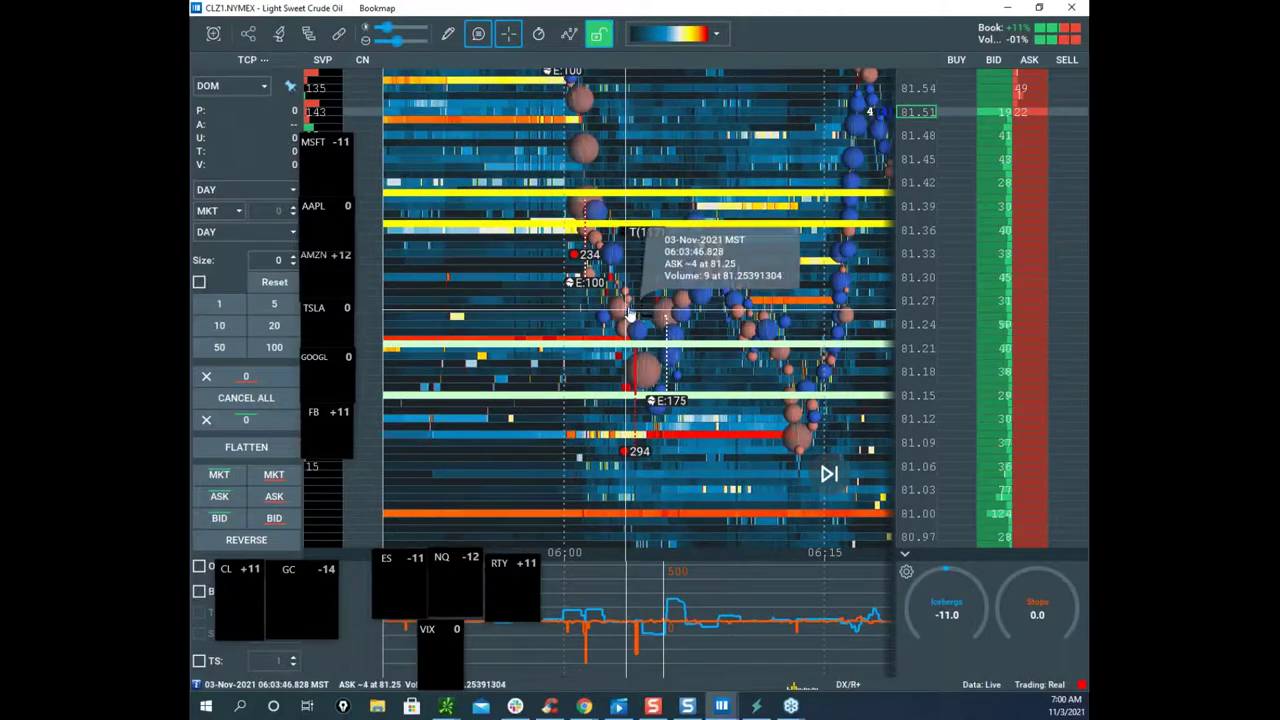
key(ctrl+z)
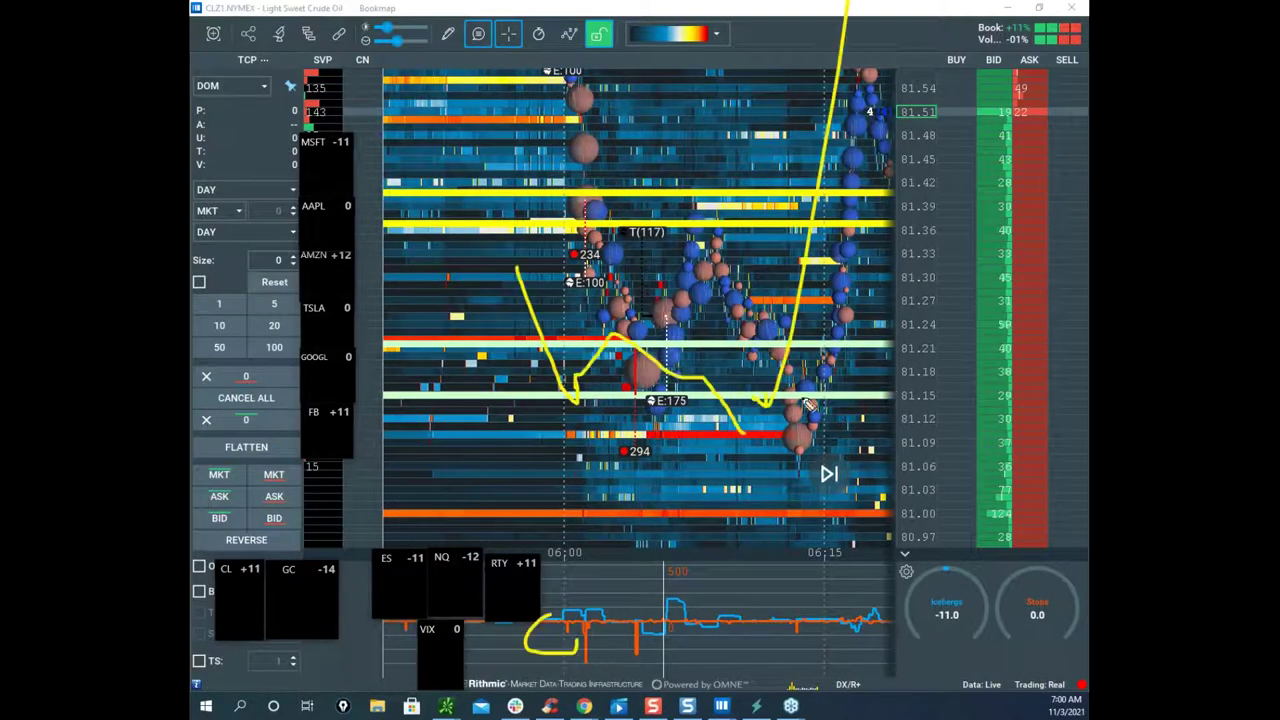
key(e)
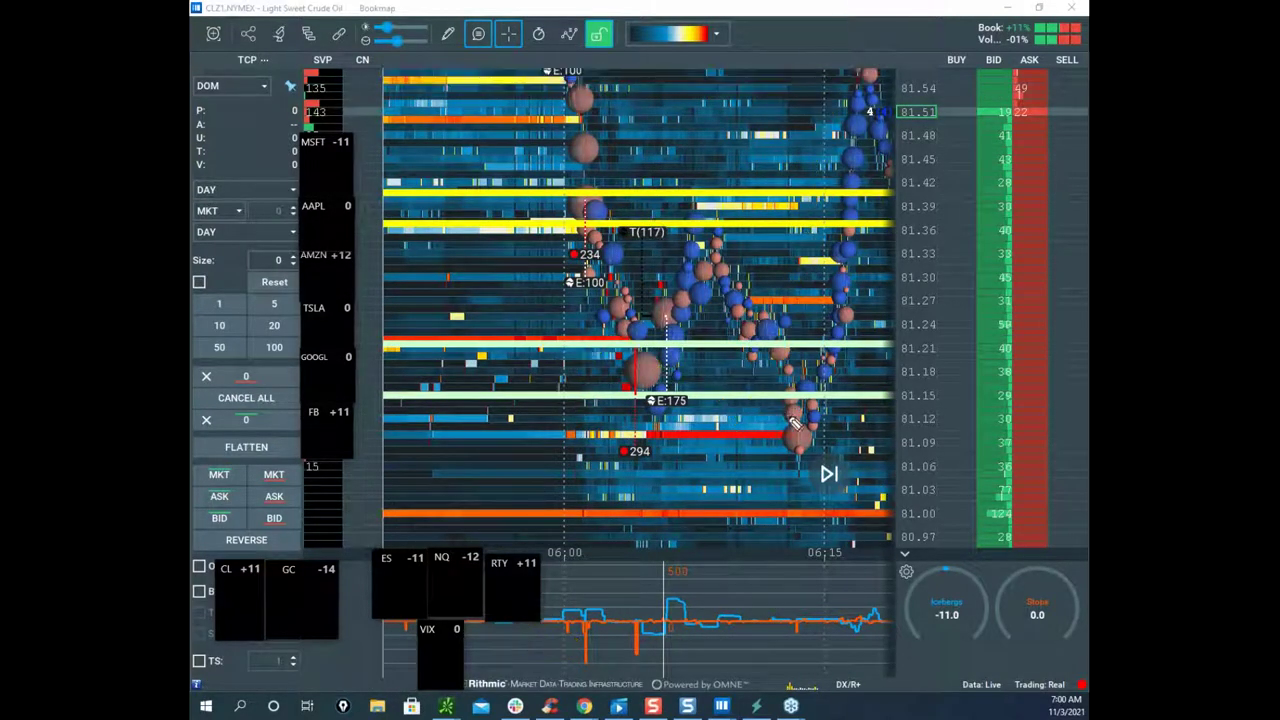
drag(822, 432, 806, 416)
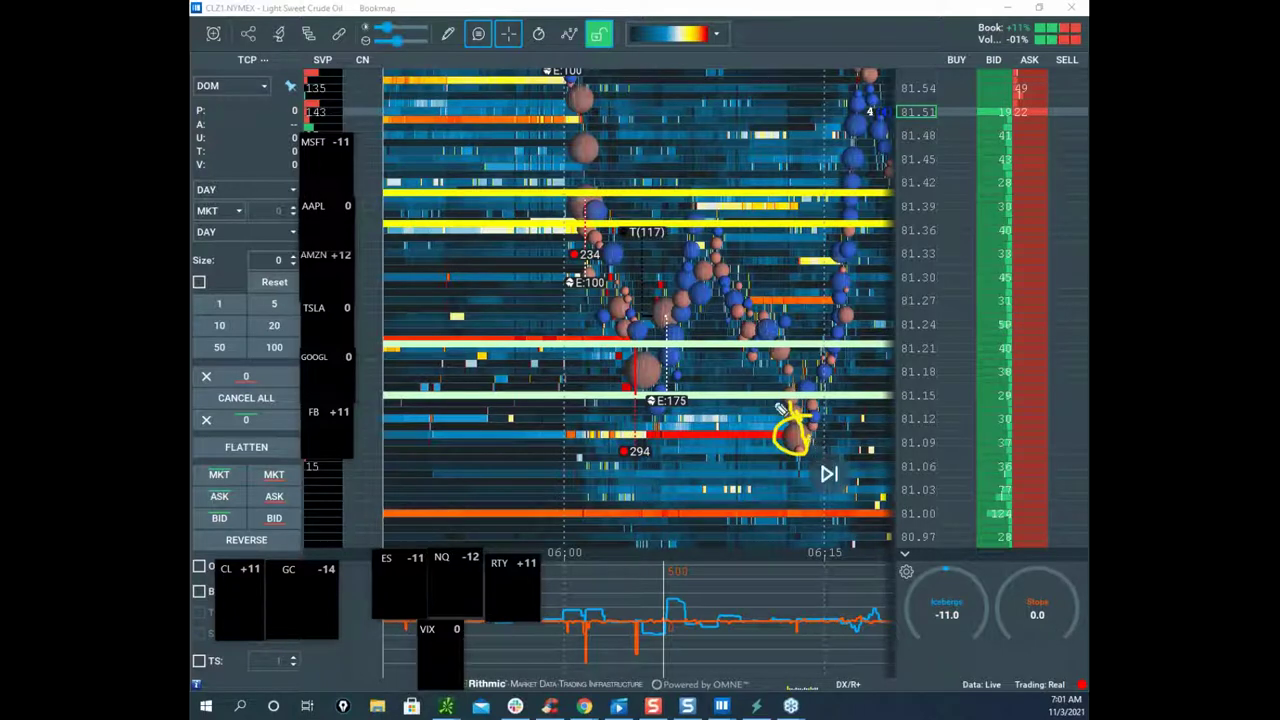
drag(655, 368, 838, 452)
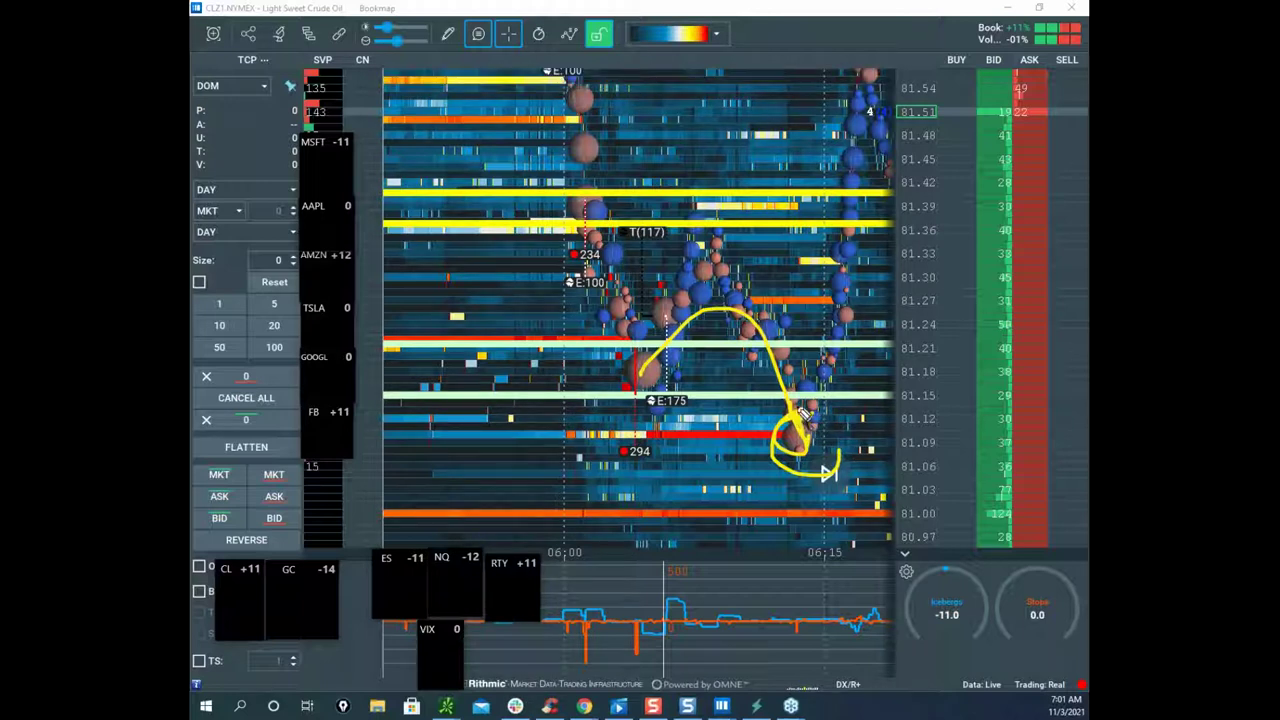
drag(845, 337, 890, 55)
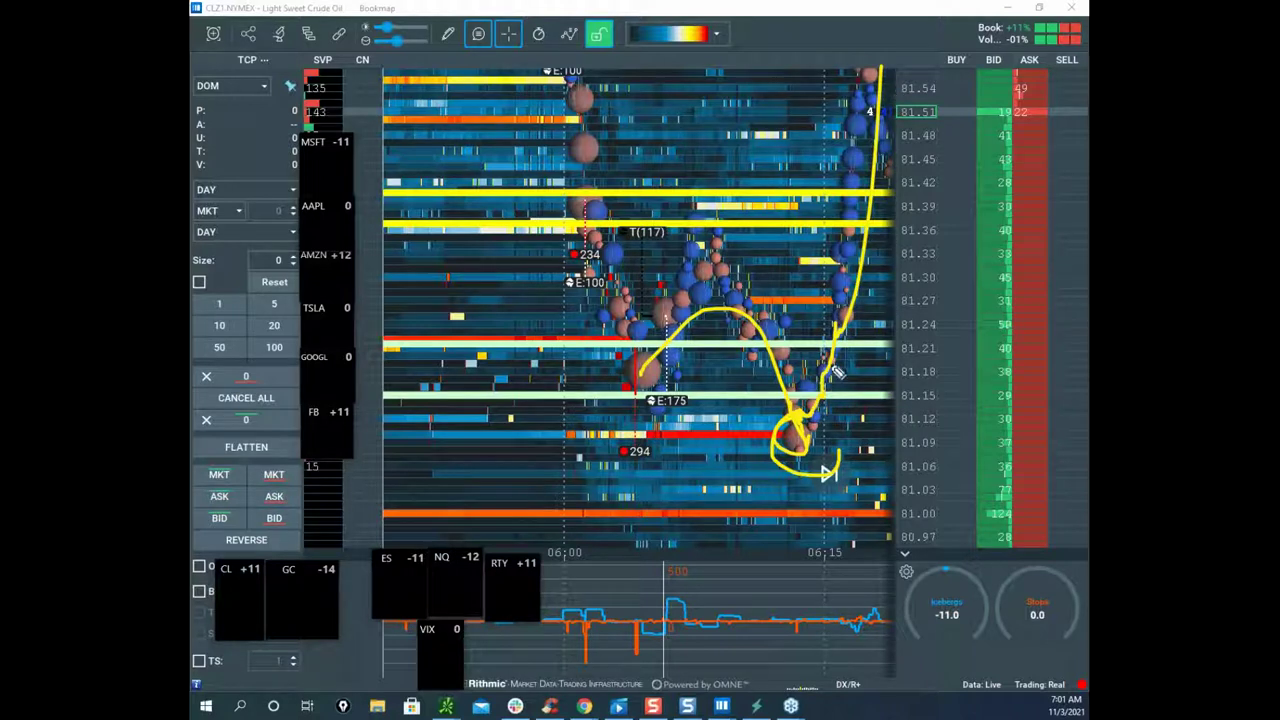
Step: Circle the NQ and RTY readings and the CL and GC readings, and clear the markings
mouse_move(524, 519)
mouse_down()
mouse_move(429, 609)
mouse_move(541, 600)
mouse_up()
drag(274, 539, 336, 592)
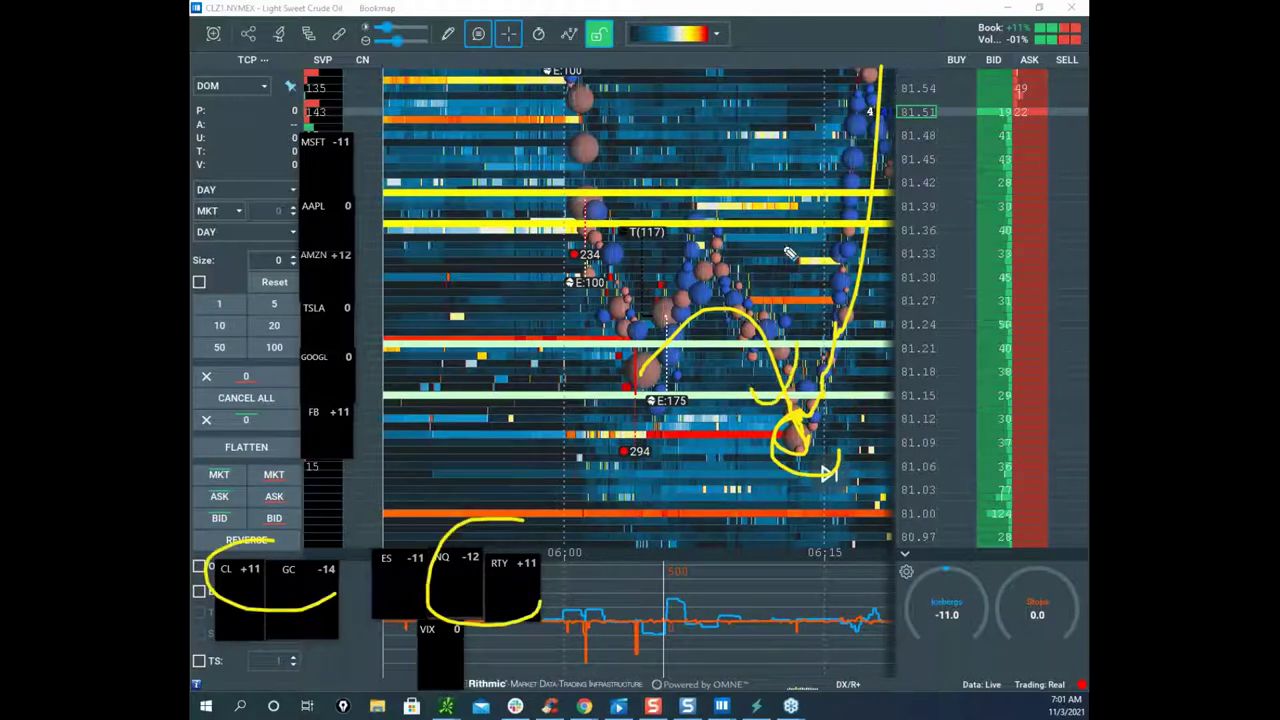
key(Escape)
Step: Examine crude oil's recovery from the pale green lines through the yellow lines up to 07:00
scroll(757, 206, down, 2)
scroll(919, 207, down, 3)
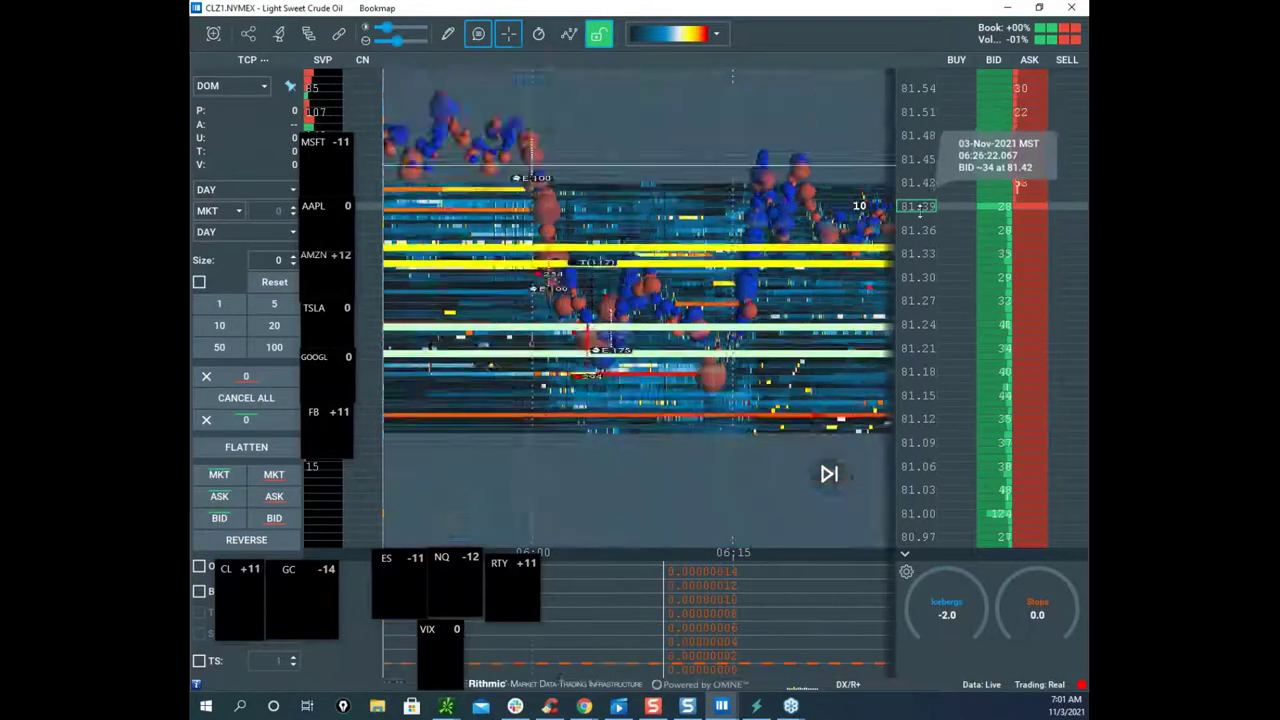
scroll(745, 245, down, 5)
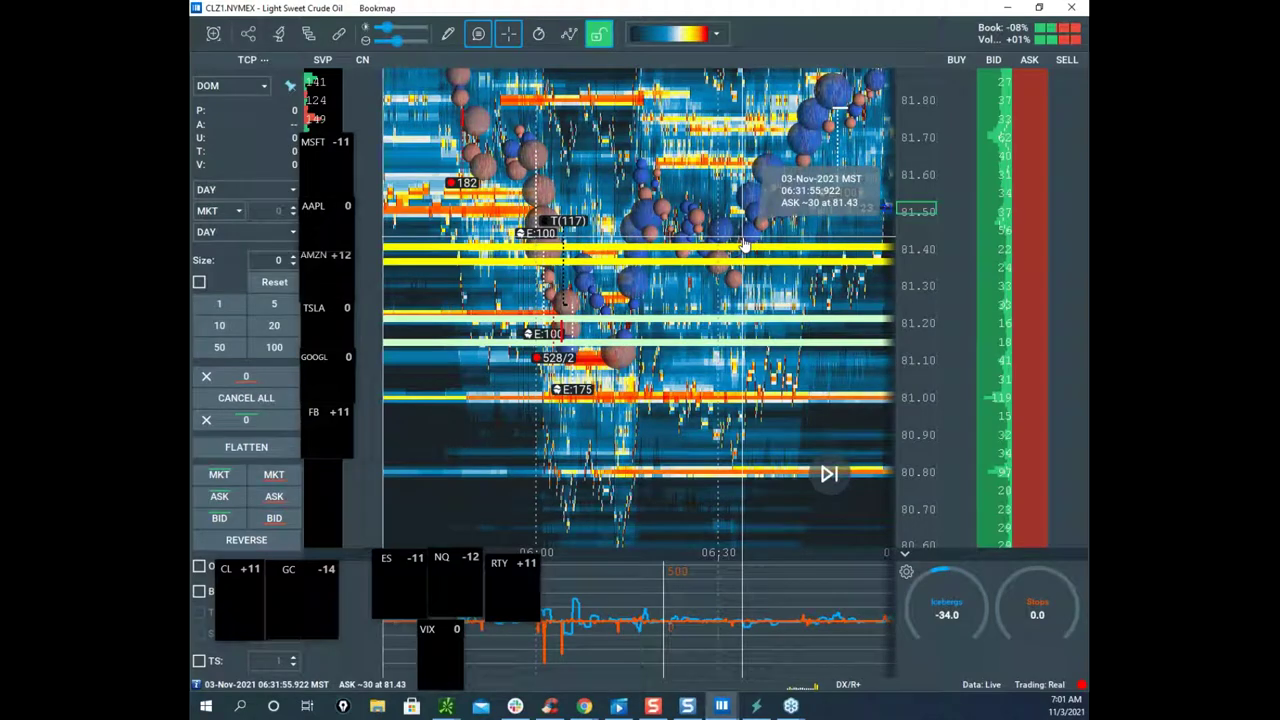
drag(869, 254, 797, 338)
scroll(797, 242, down, 2)
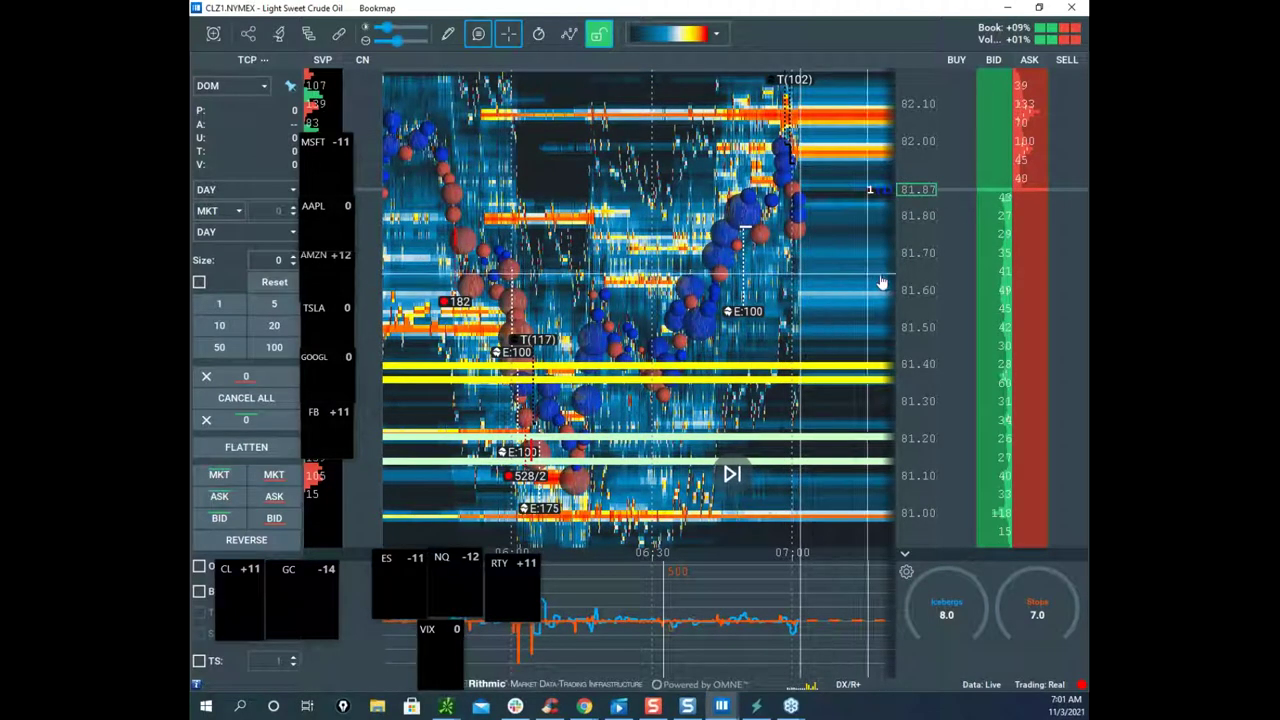
Step: Check the E-mini S&P 500 chart behind the crude oil window, and bring the crude oil chart back at full size
drag(760, 11, 100, 275)
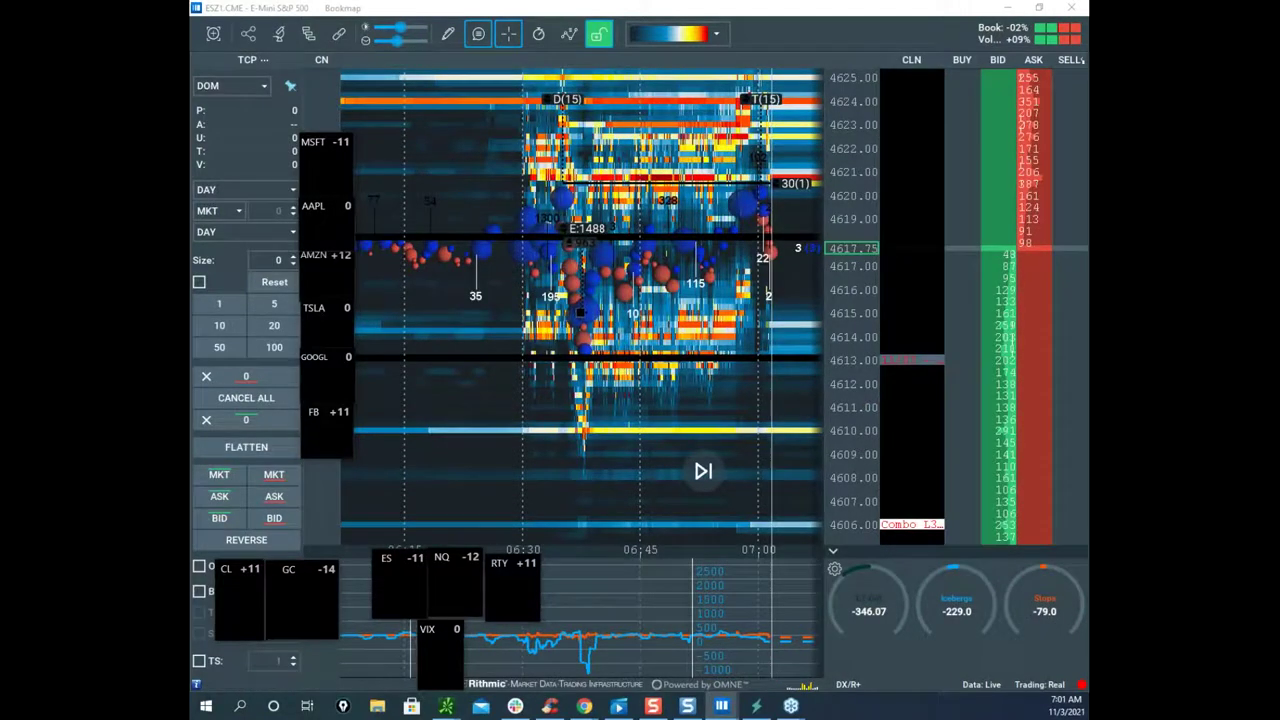
key(alt+Tab)
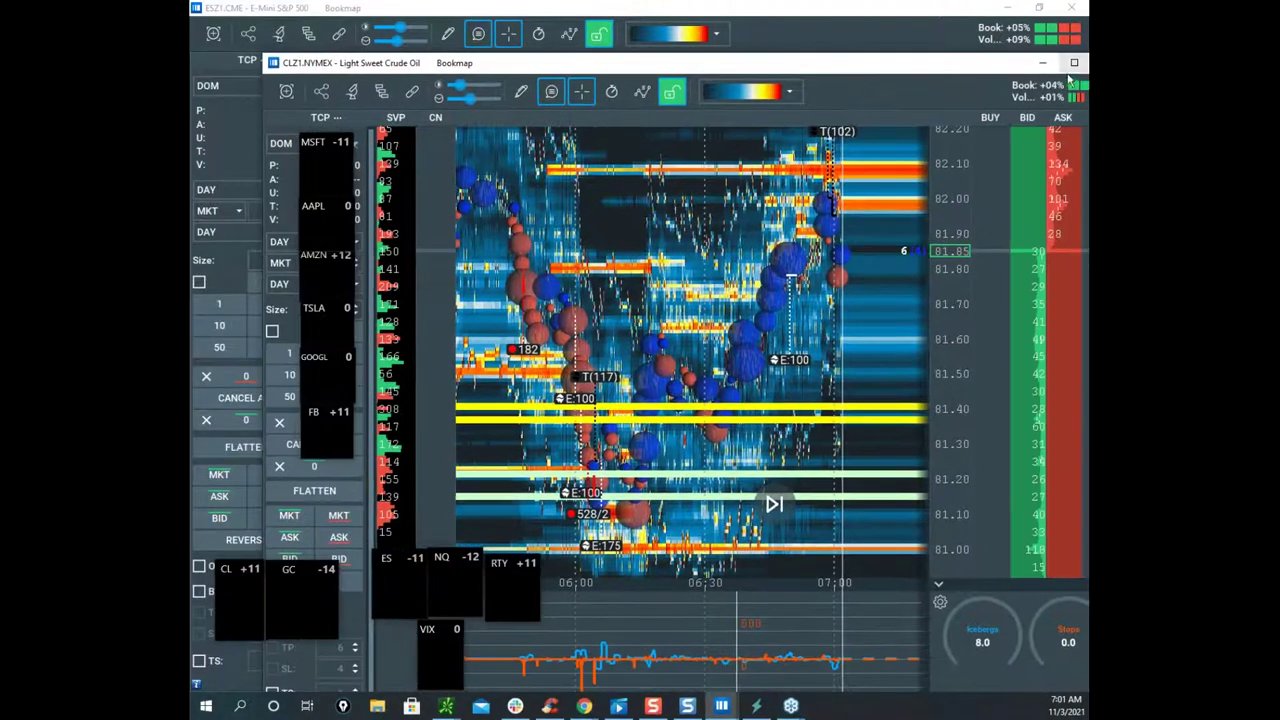
click(1075, 63)
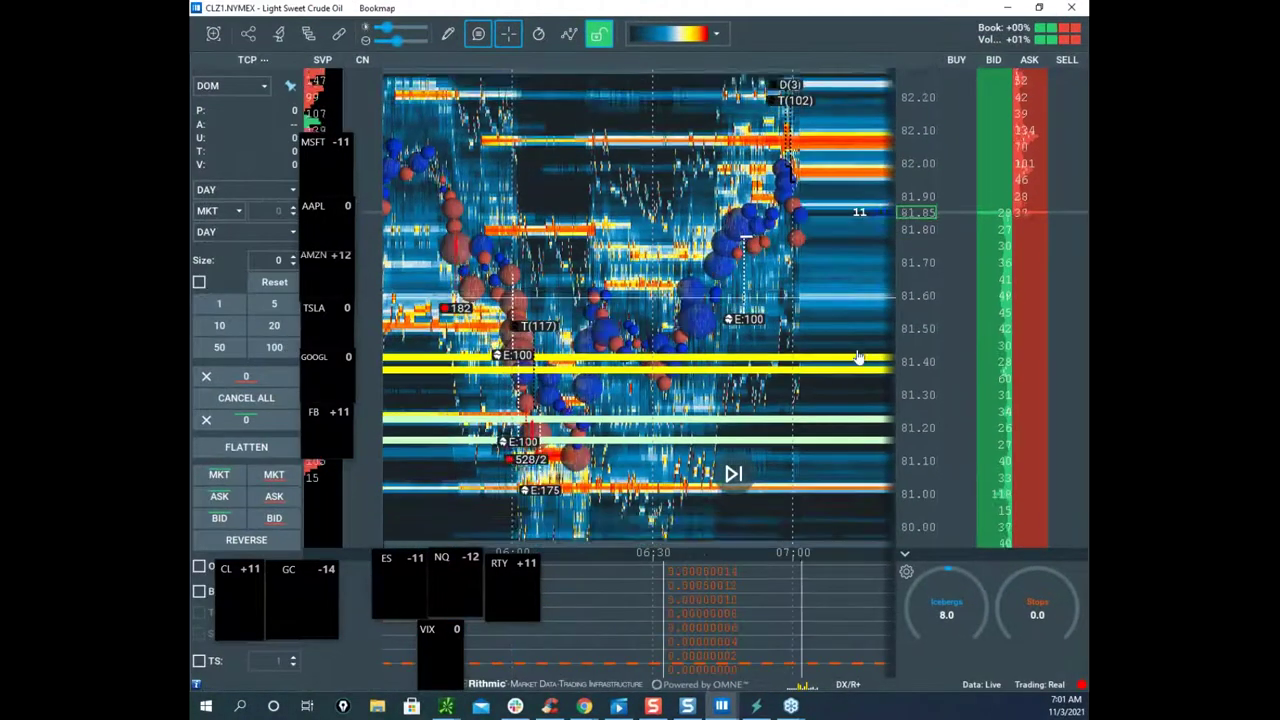
scroll(733, 313, up, 2)
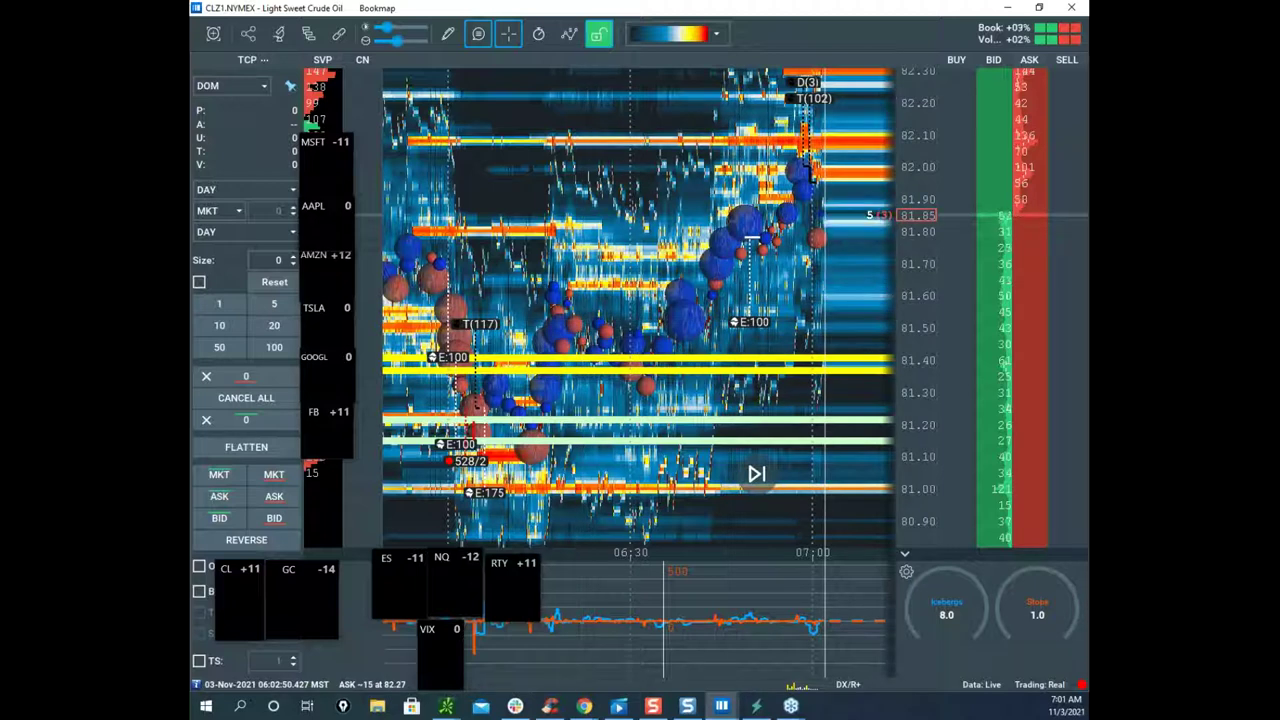
click(584, 706)
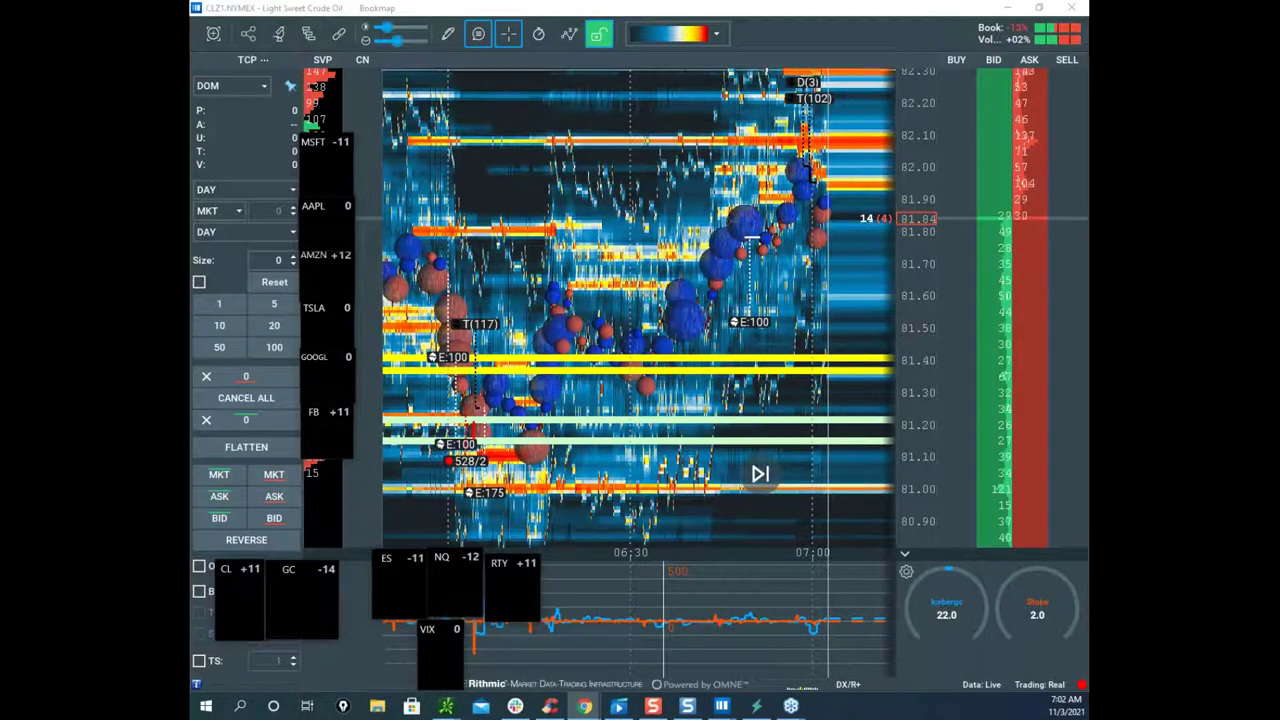
Step: Switch to the E-mini S&P 500 chart and examine its price action from the E:1488 iceberg marker to just after 07:00
drag(876, 14, 1082, 62)
key(alt+Tab)
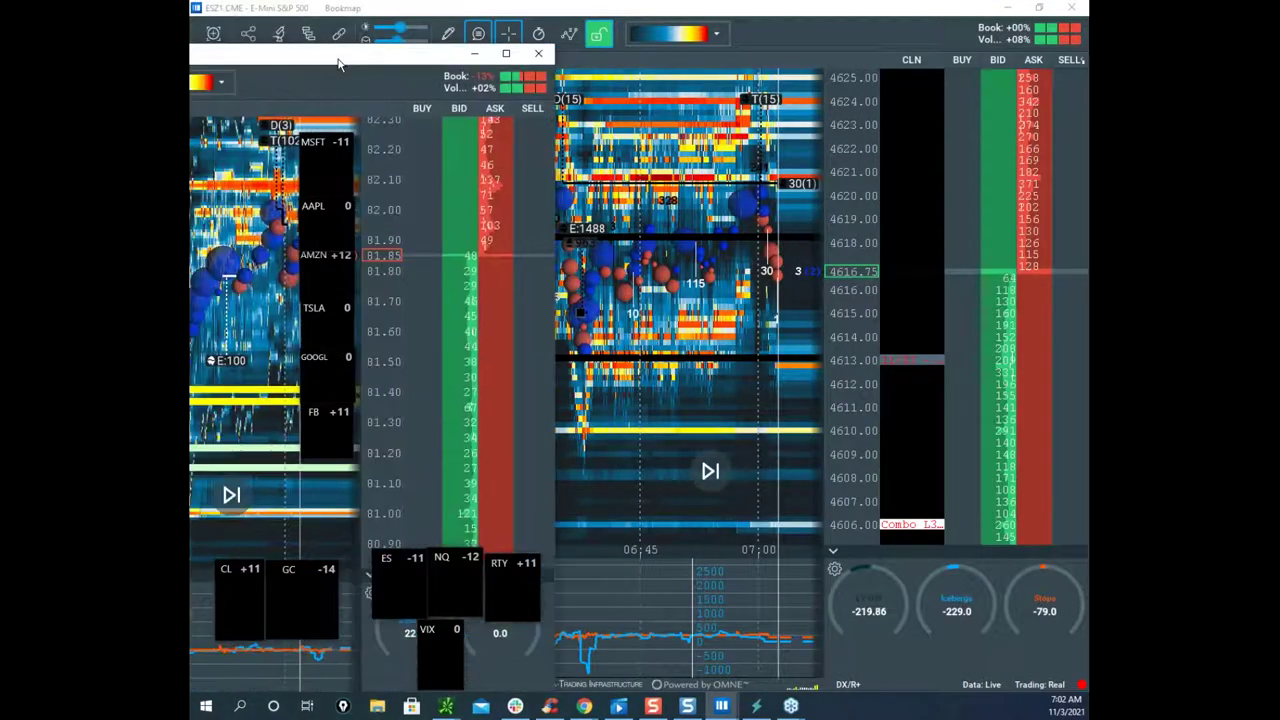
key(alt+Tab)
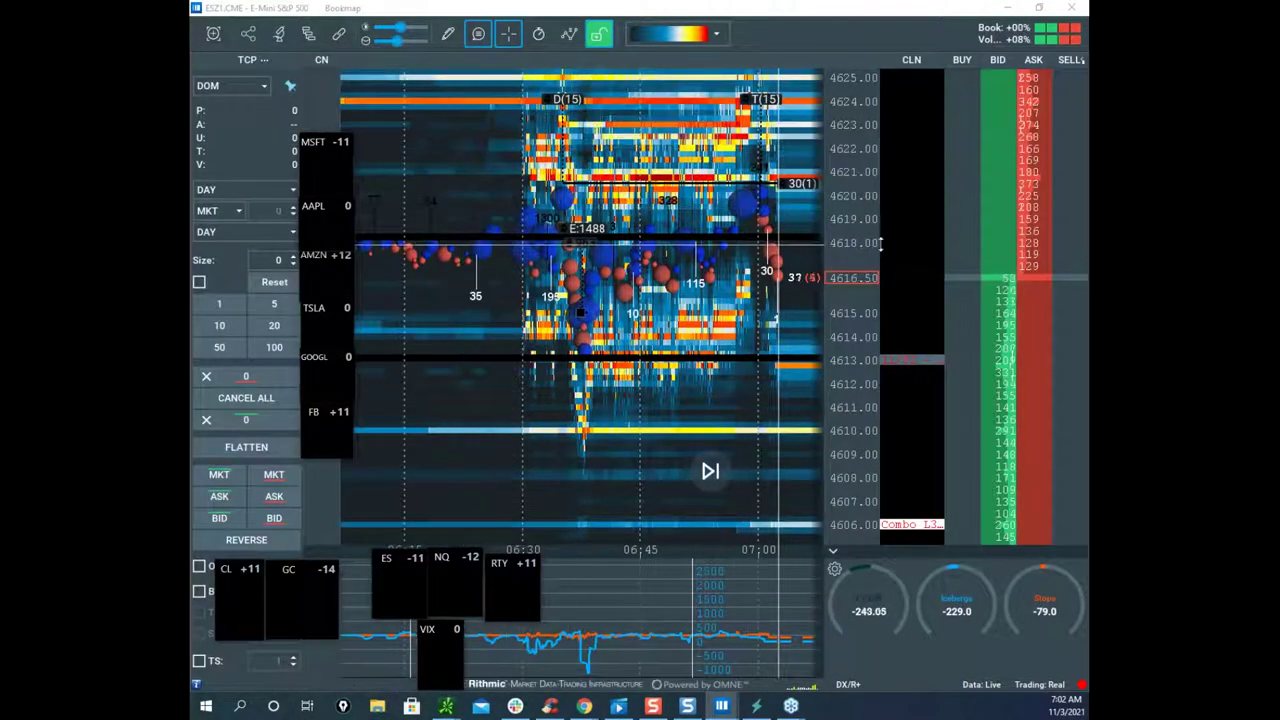
scroll(742, 277, up, 3)
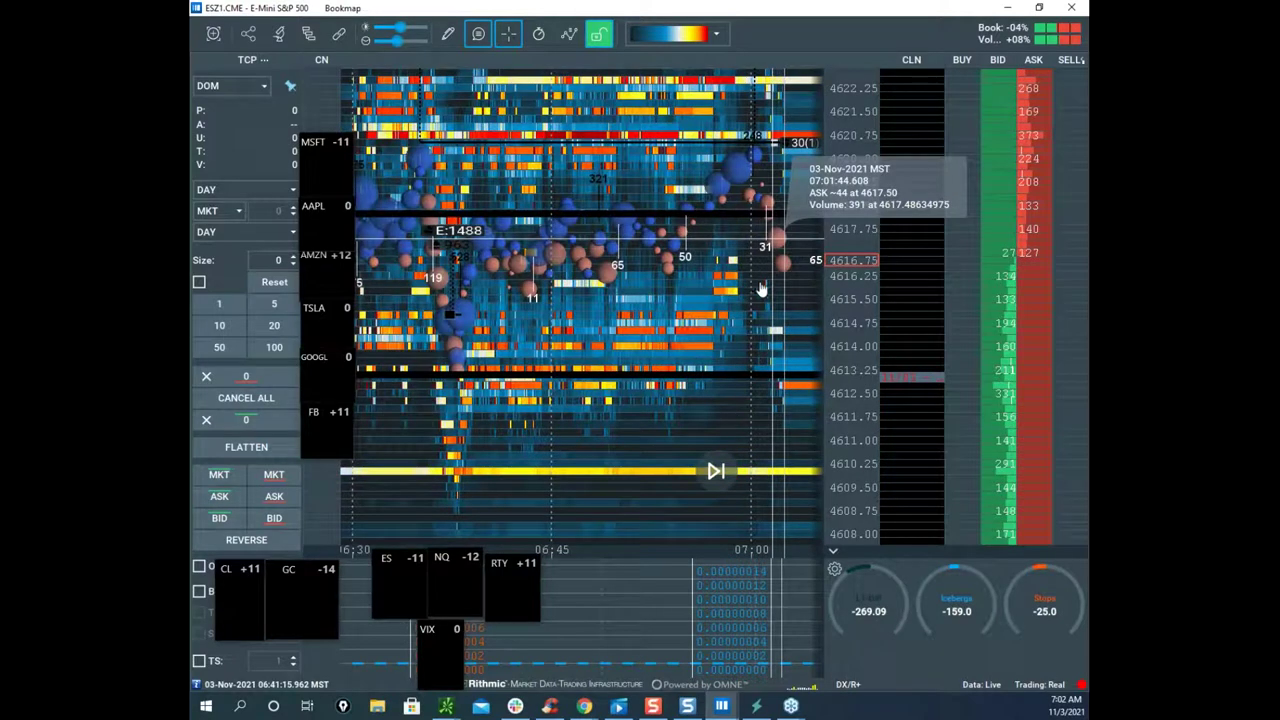
drag(761, 289, 732, 320)
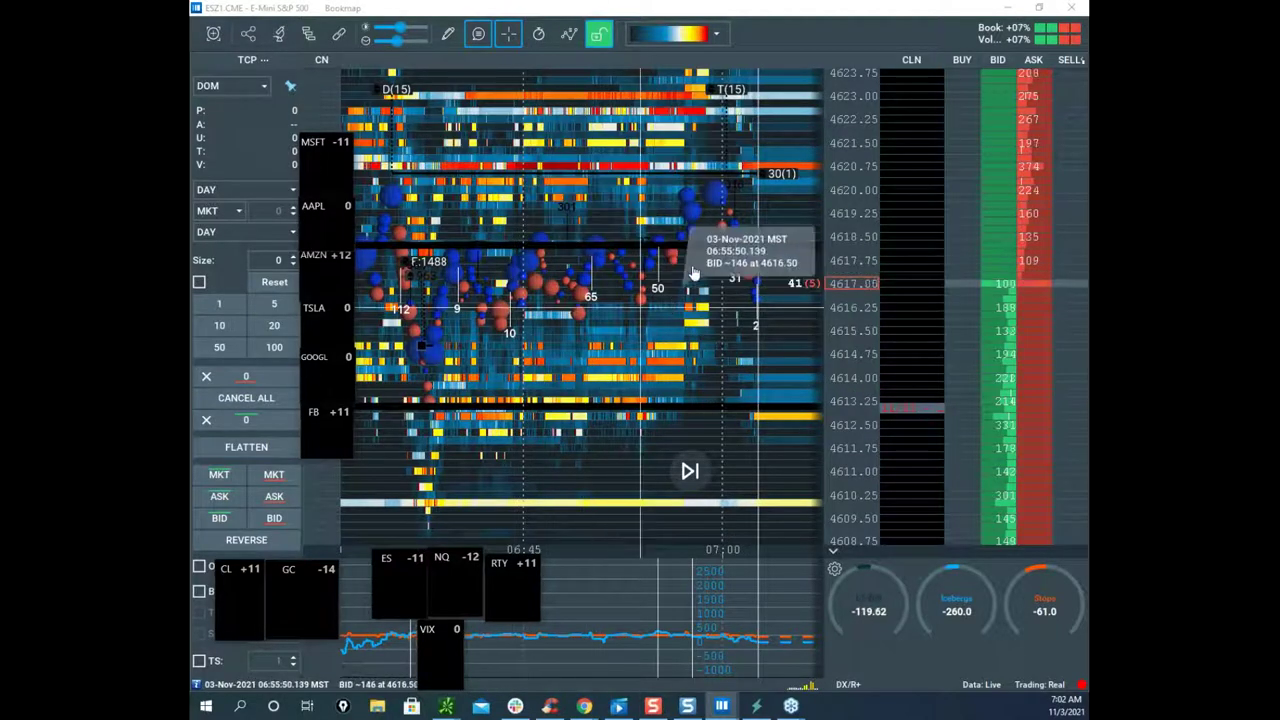
drag(610, 368, 632, 439)
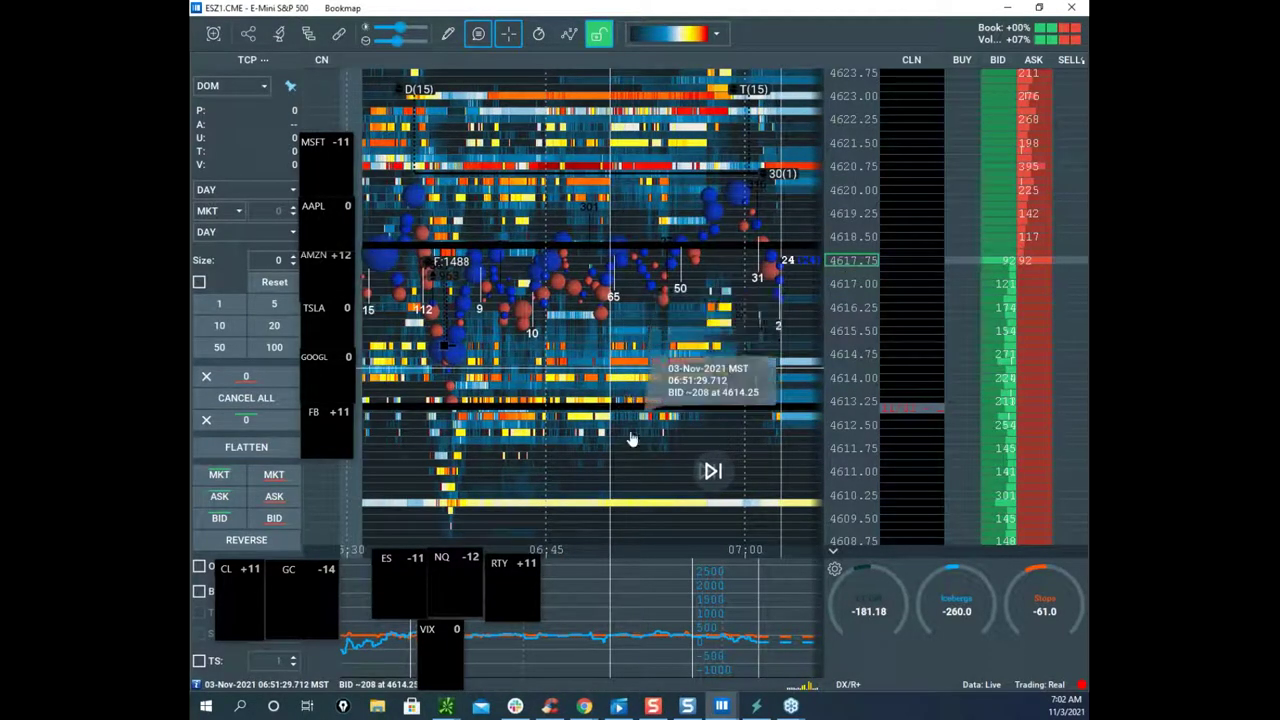
scroll(632, 439, down, 2)
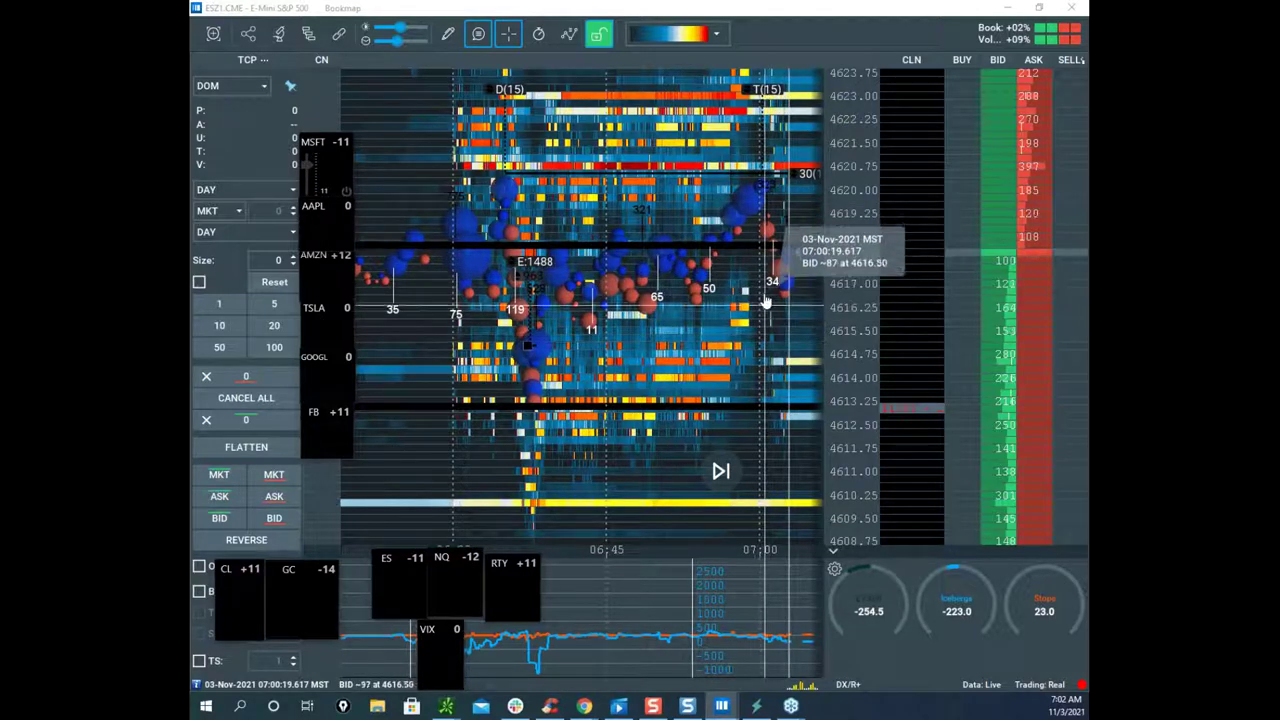
scroll(842, 288, down, 2)
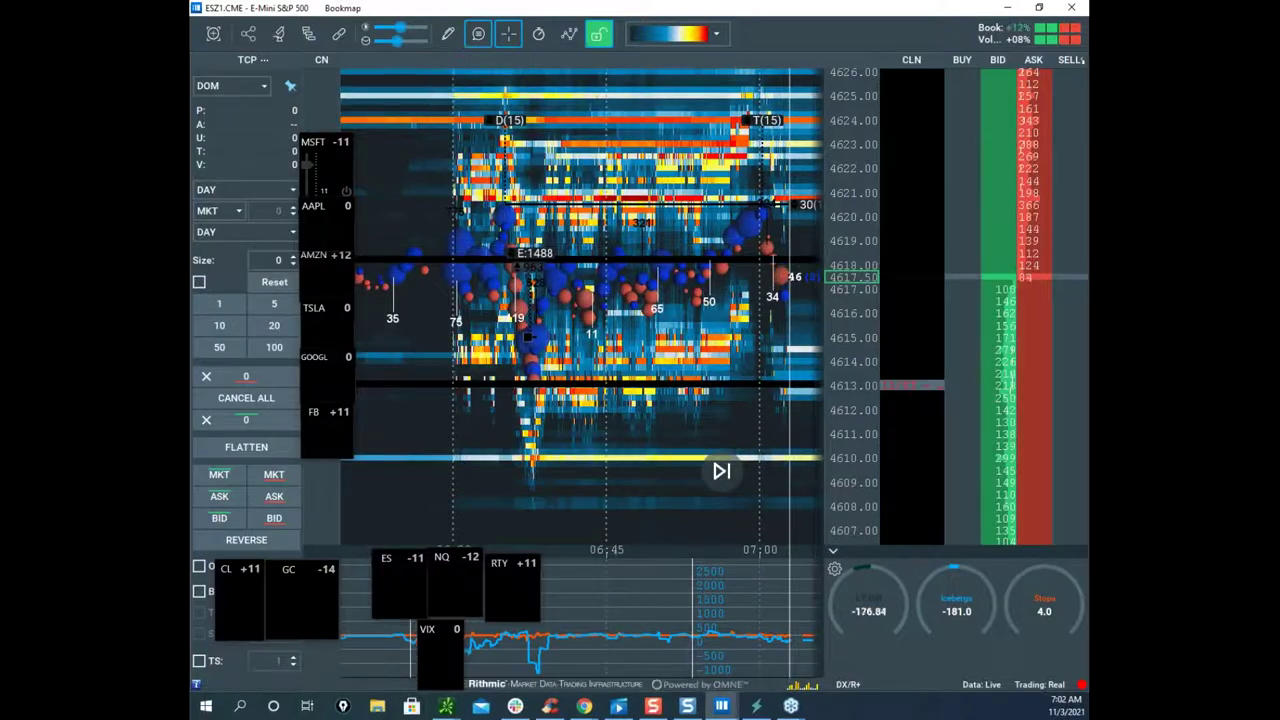
Step: Return to the crude oil chart at full size and inspect the stops dip around 06:01
drag(192, 80, 856, 41)
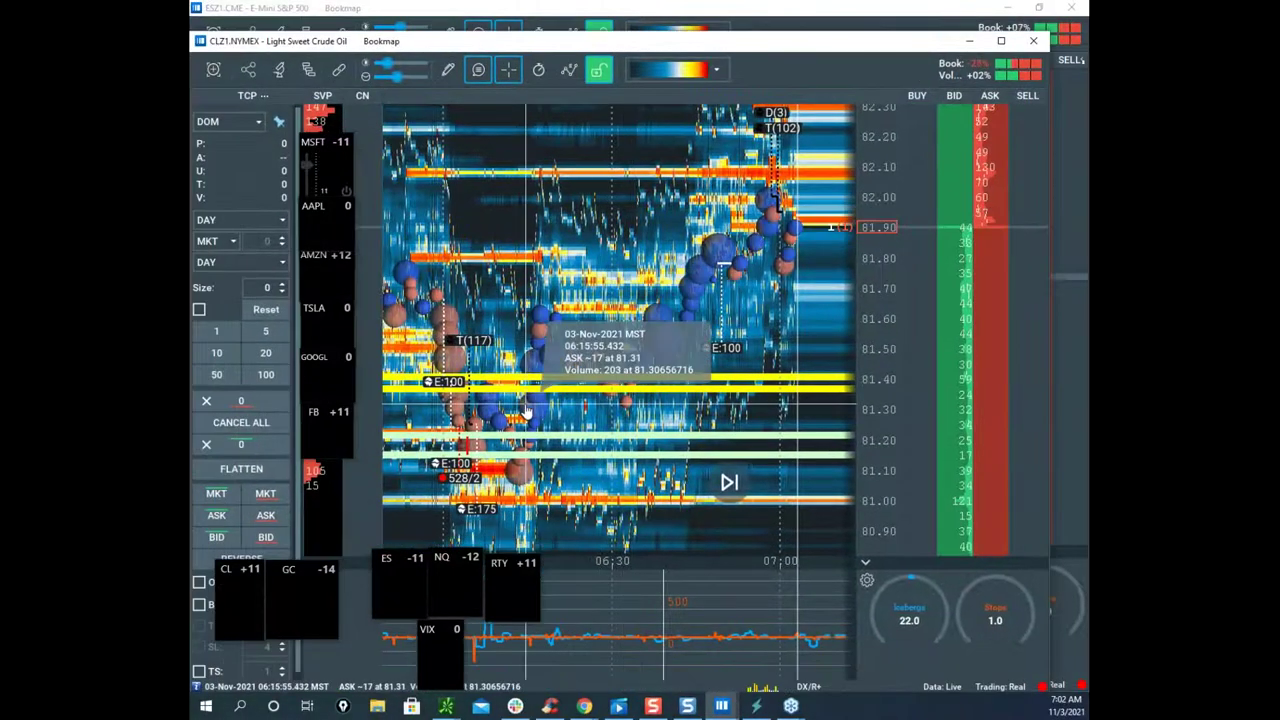
click(1001, 41)
scroll(553, 400, up, 1)
scroll(565, 393, down, 3)
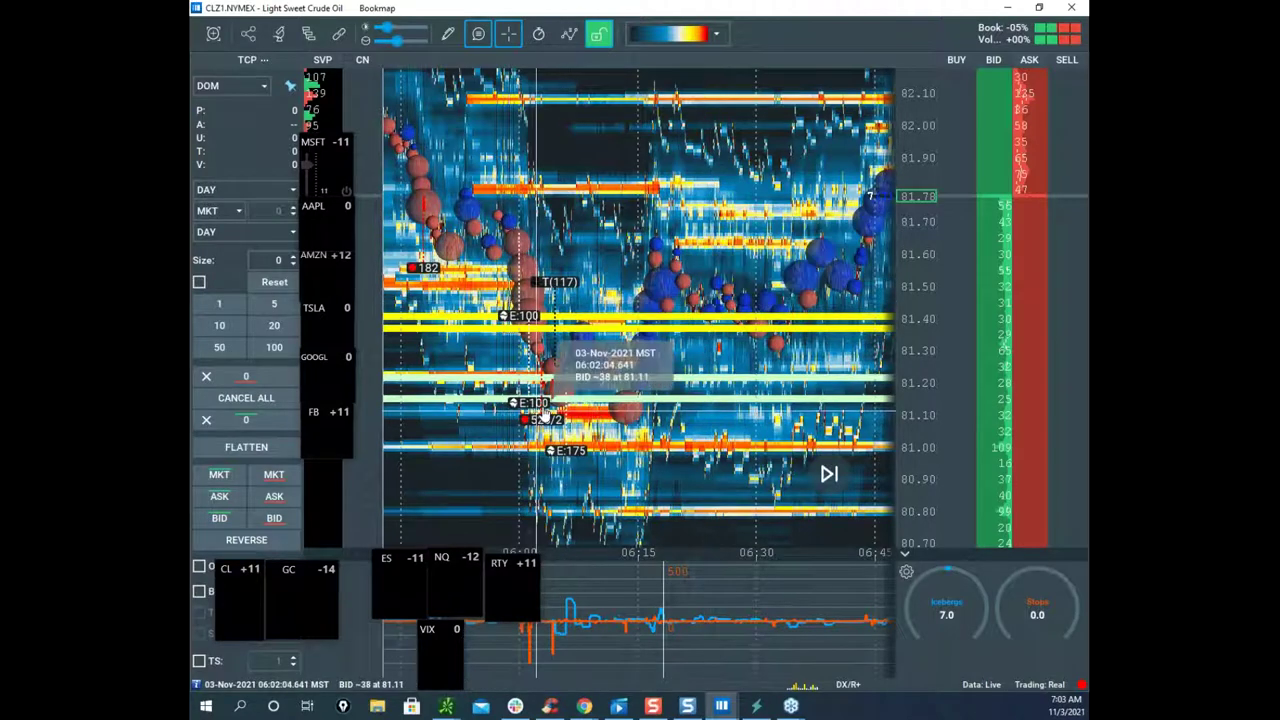
drag(562, 436, 612, 416)
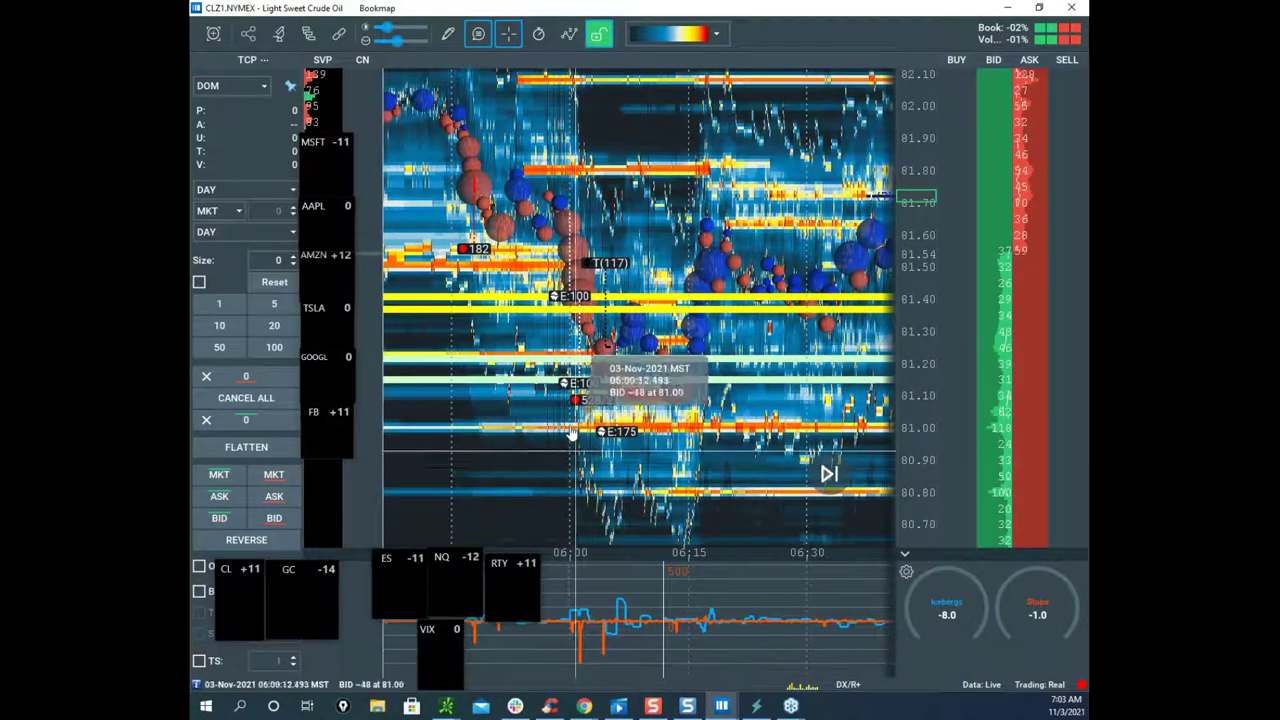
scroll(587, 420, up, 3)
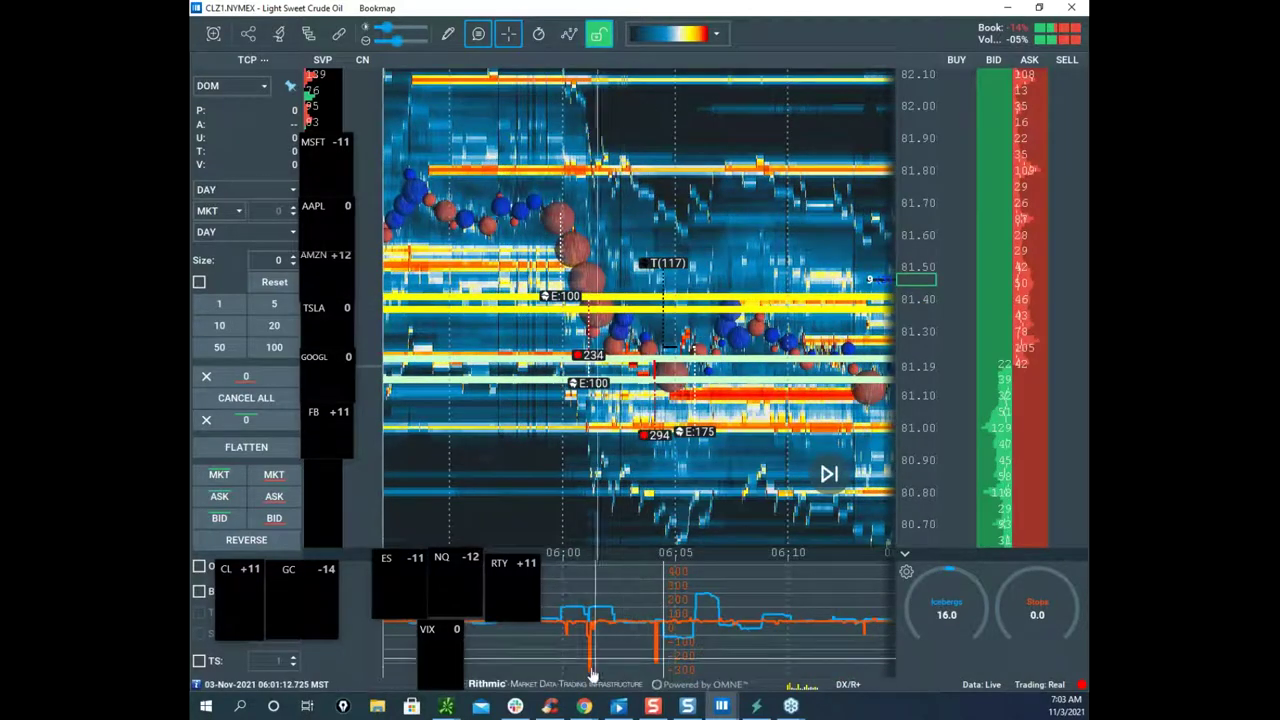
Step: Examine crude oil's swings between the yellow and pale green lines around the 234 and 294 stops markers
drag(623, 463, 629, 511)
drag(897, 322, 898, 276)
drag(770, 302, 770, 217)
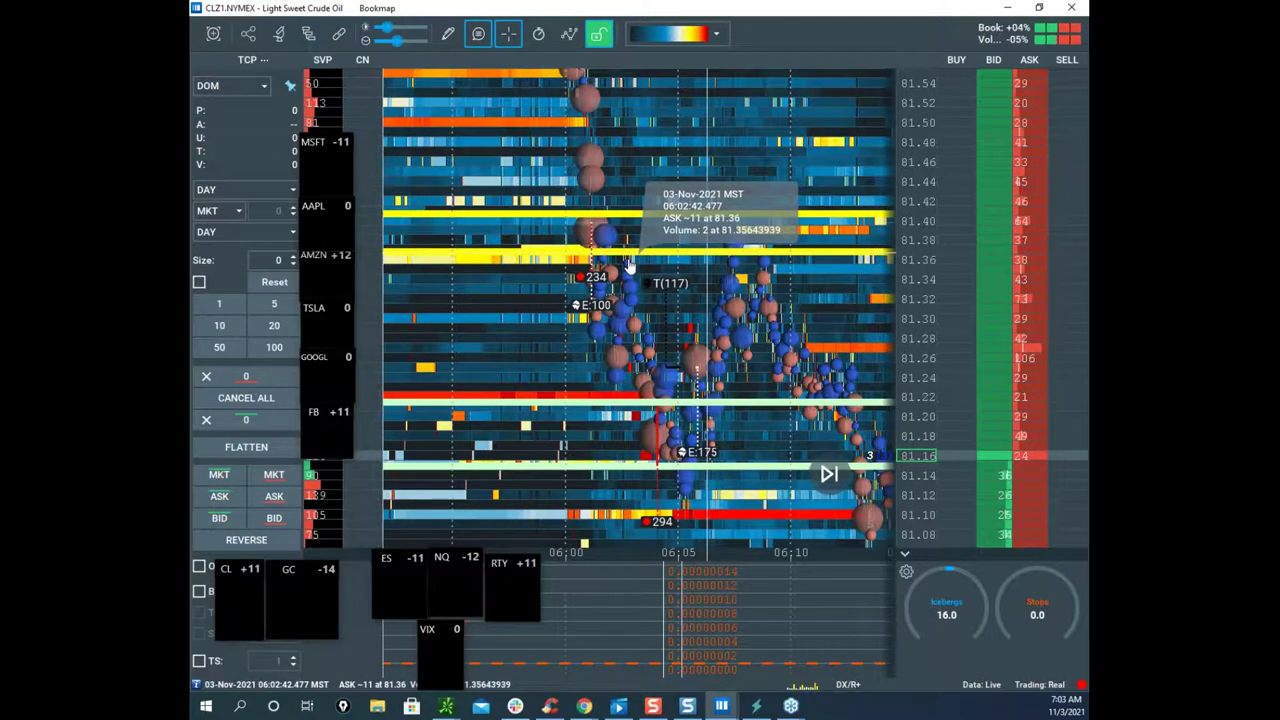
scroll(625, 265, up, 2)
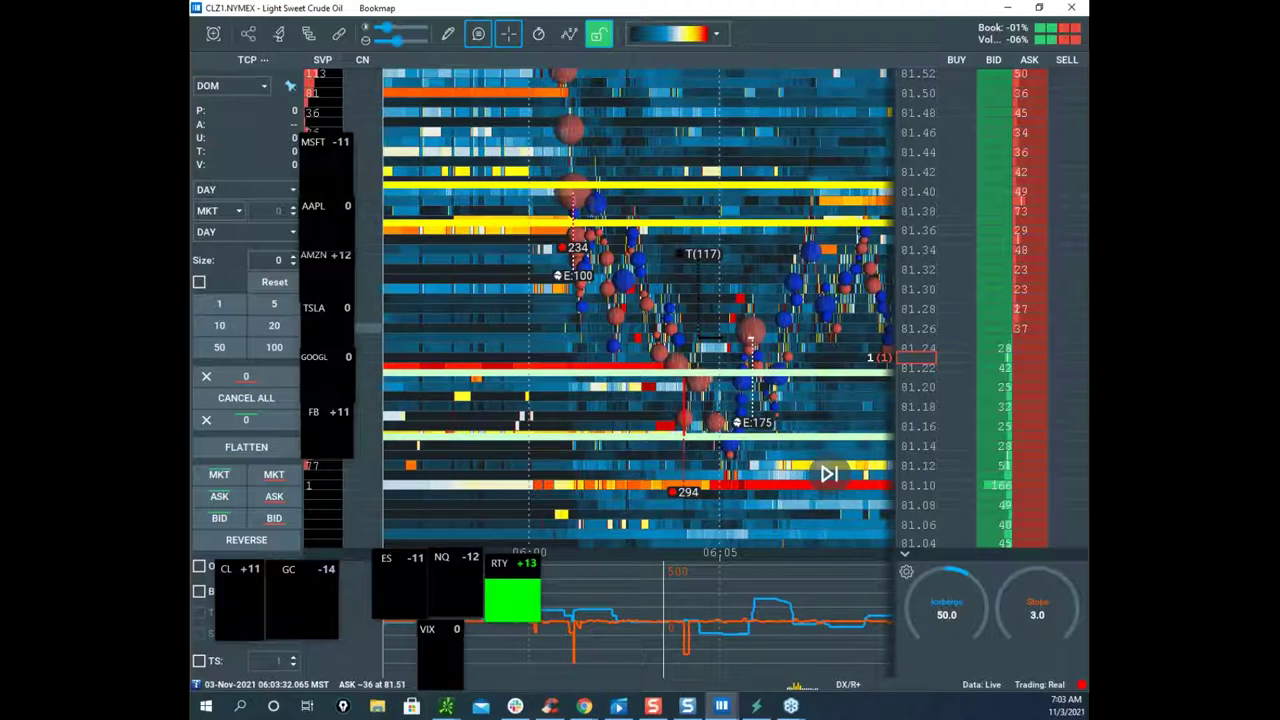
Step: Sketch a rise through the yellow lines to about 81.52, a pullback to the upper pale green line, and a curve up toward 81.60
drag(901, 178, 890, 202)
drag(814, 194, 677, 181)
scroll(737, 186, down, 3)
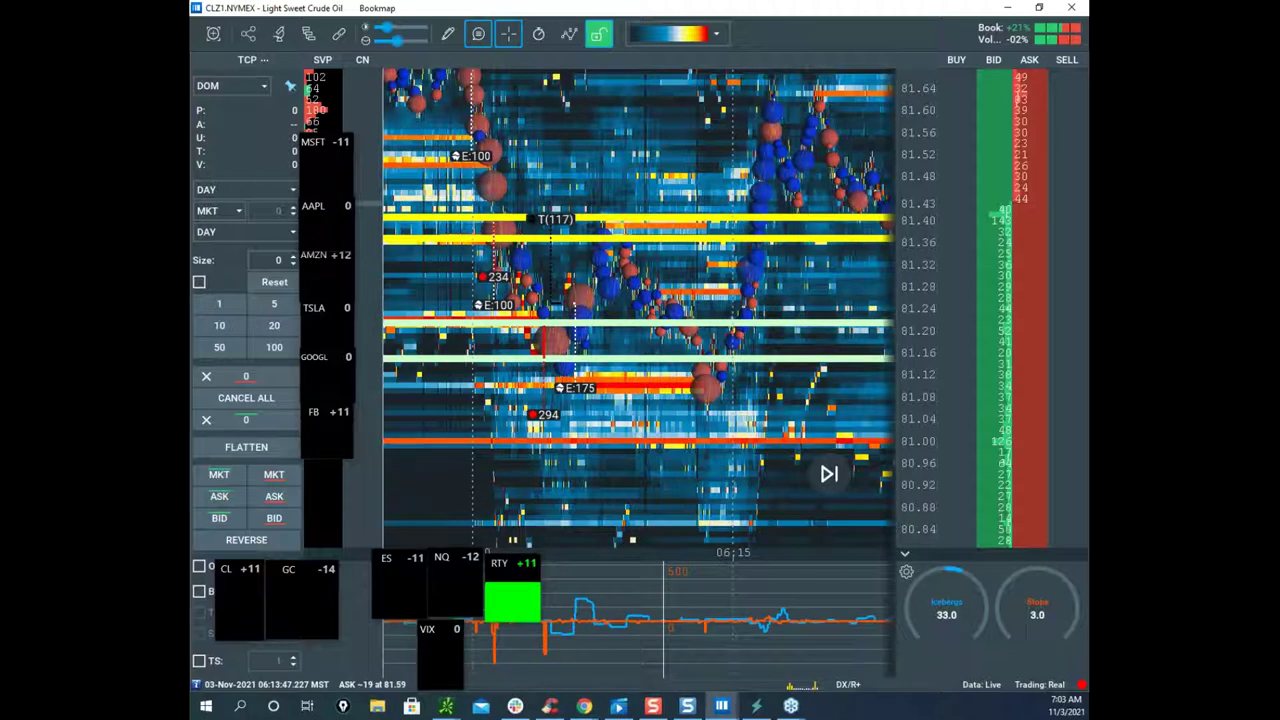
mouse_move(620, 348)
mouse_down()
mouse_move(768, 182)
mouse_move(843, 348)
mouse_move(888, 75)
mouse_up()
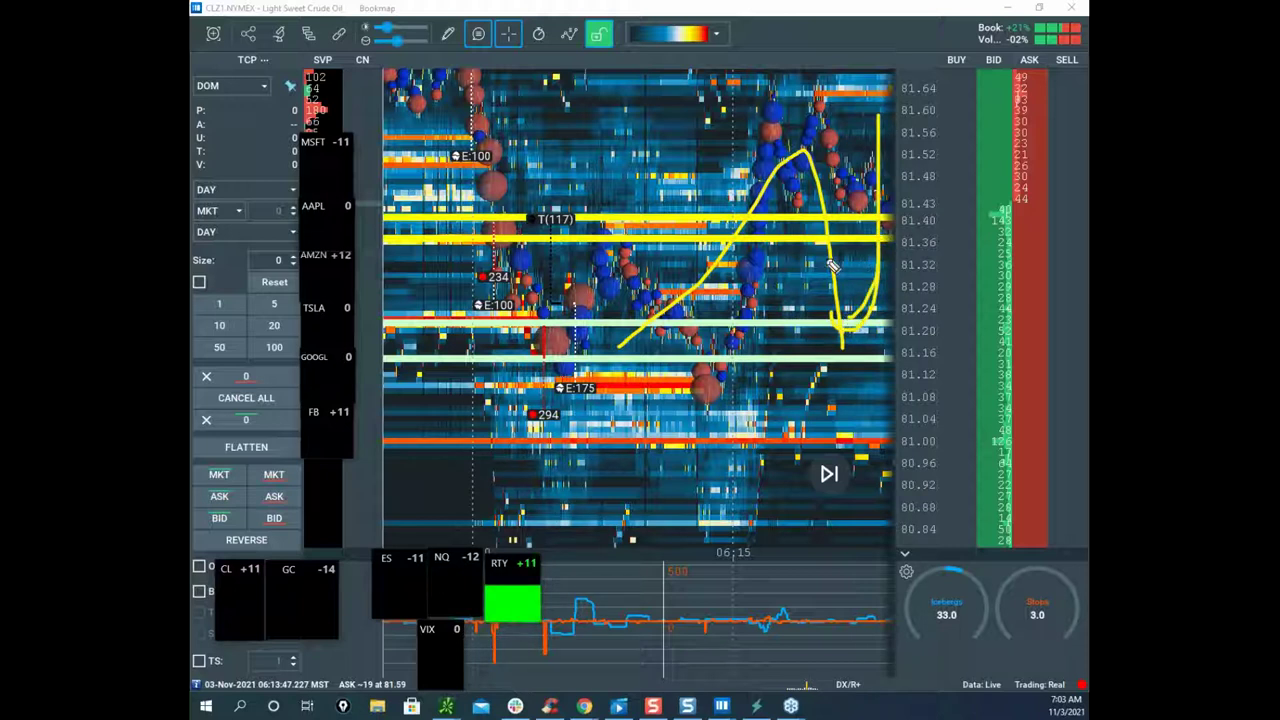
Step: Replace the sketch with zigzag price paths between the yellow and pale green lines, adding breakouts above 81.64 and down to about 80.97
key(e)
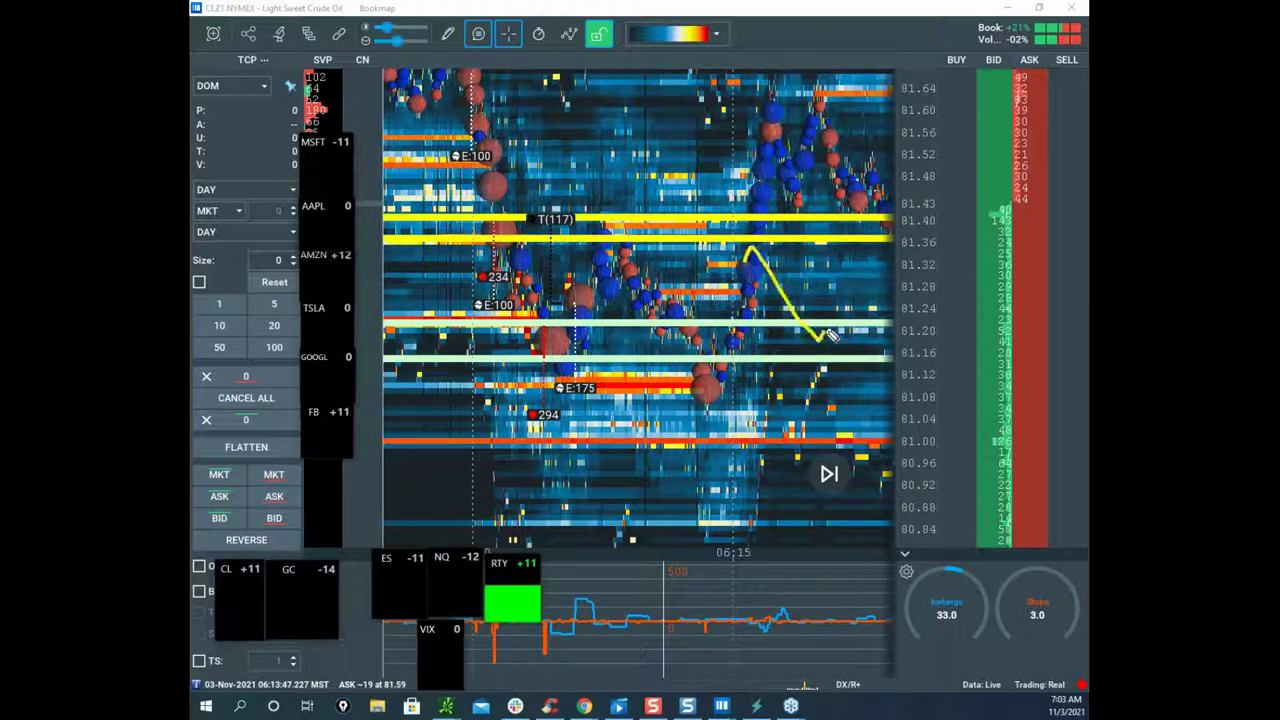
drag(831, 308, 851, 237)
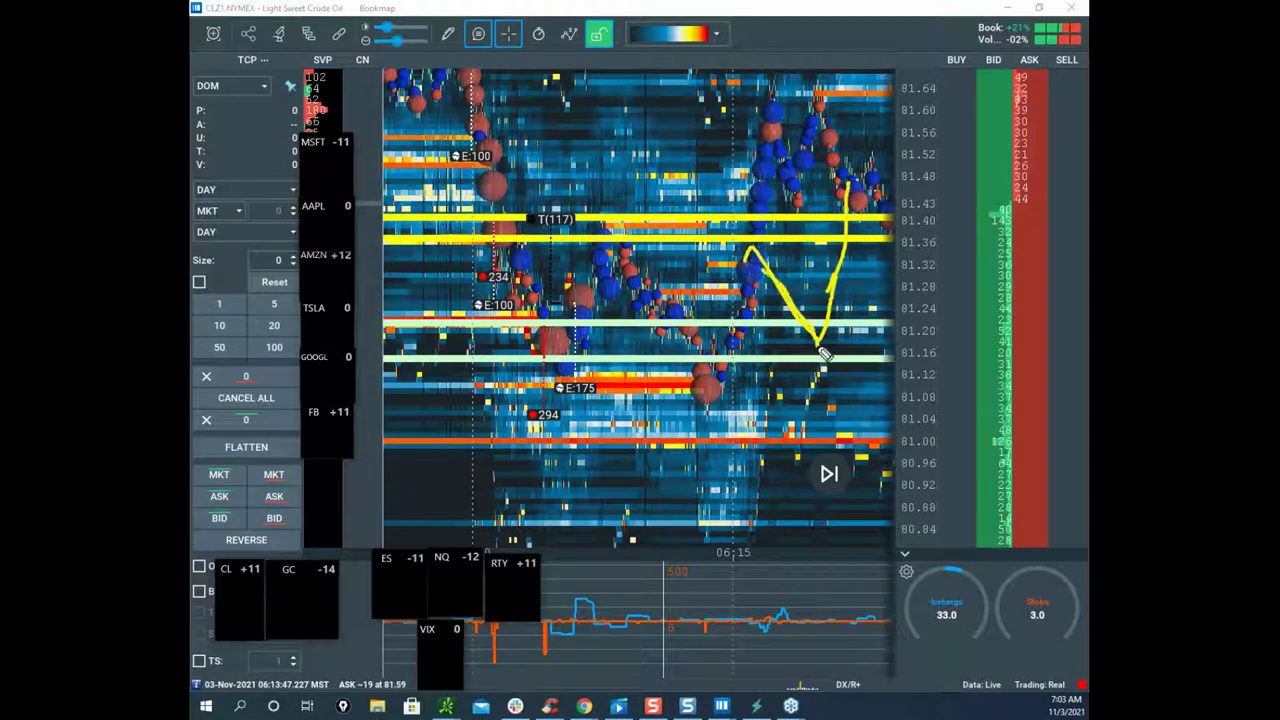
drag(759, 222, 829, 218)
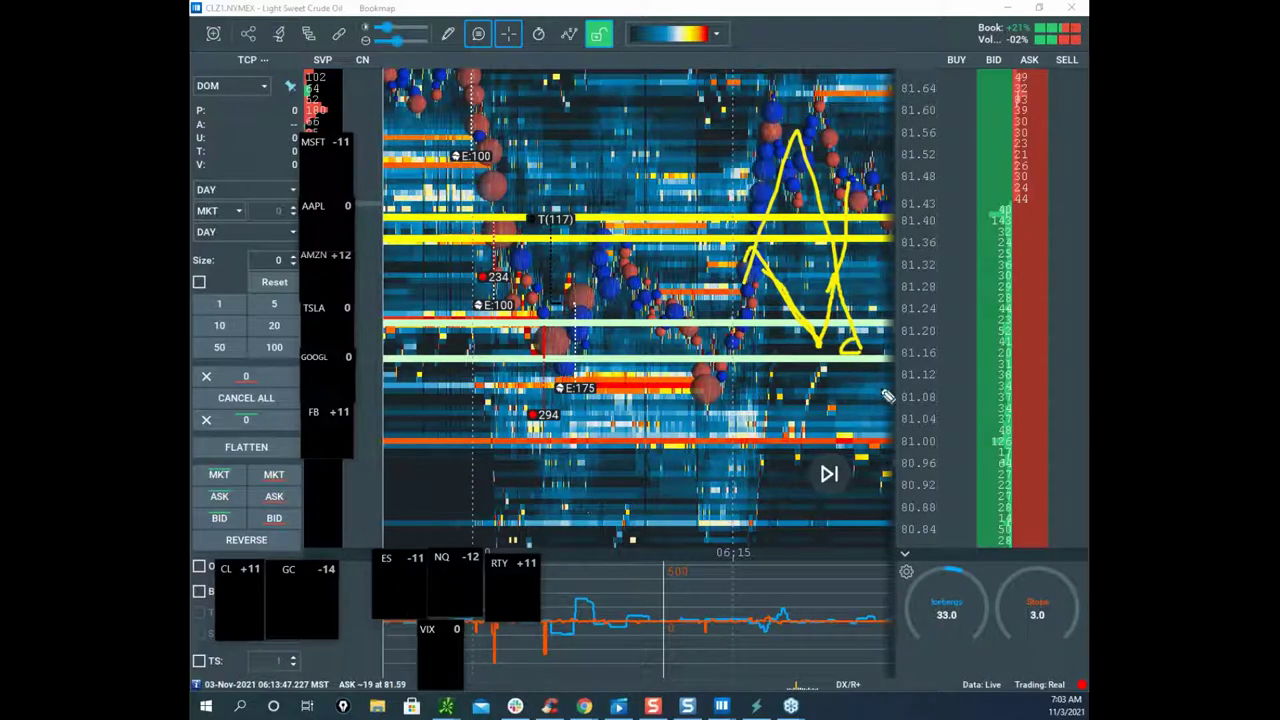
drag(868, 338, 898, 40)
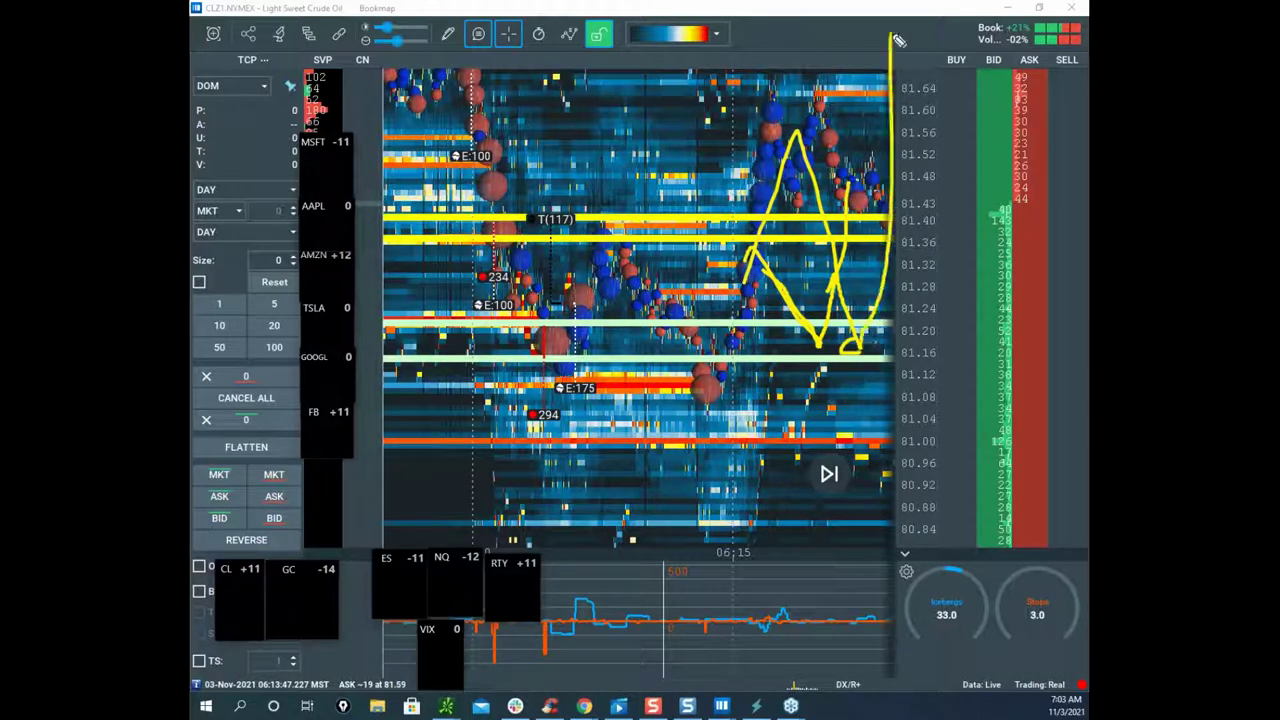
drag(868, 333, 872, 352)
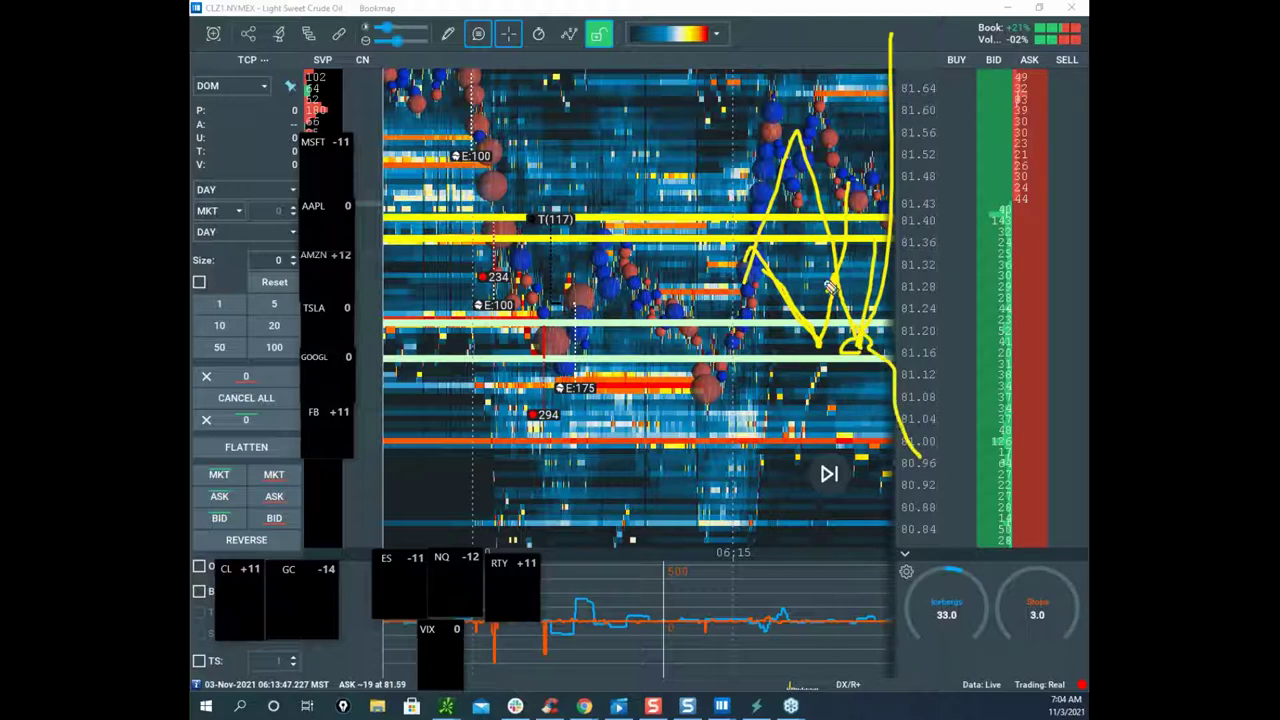
key(Escape)
Step: Examine crude oil's climb away from the yellow lines between 06:30 and just after 07:00
mouse_move(832, 243)
mouse_down()
mouse_move(726, 234)
mouse_move(766, 240)
mouse_move(666, 316)
mouse_up()
scroll(777, 246, down, 2)
drag(909, 130, 704, 252)
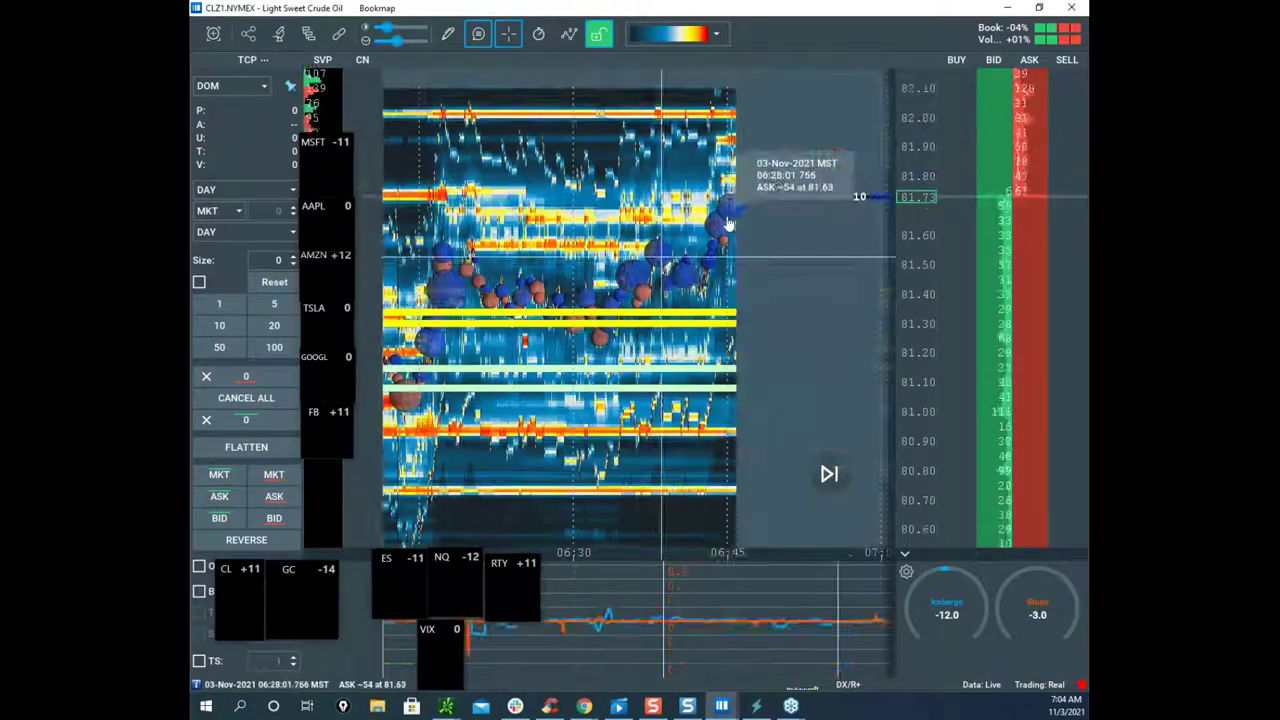
scroll(748, 230, down, 2)
drag(814, 212, 760, 265)
scroll(724, 290, down, 2)
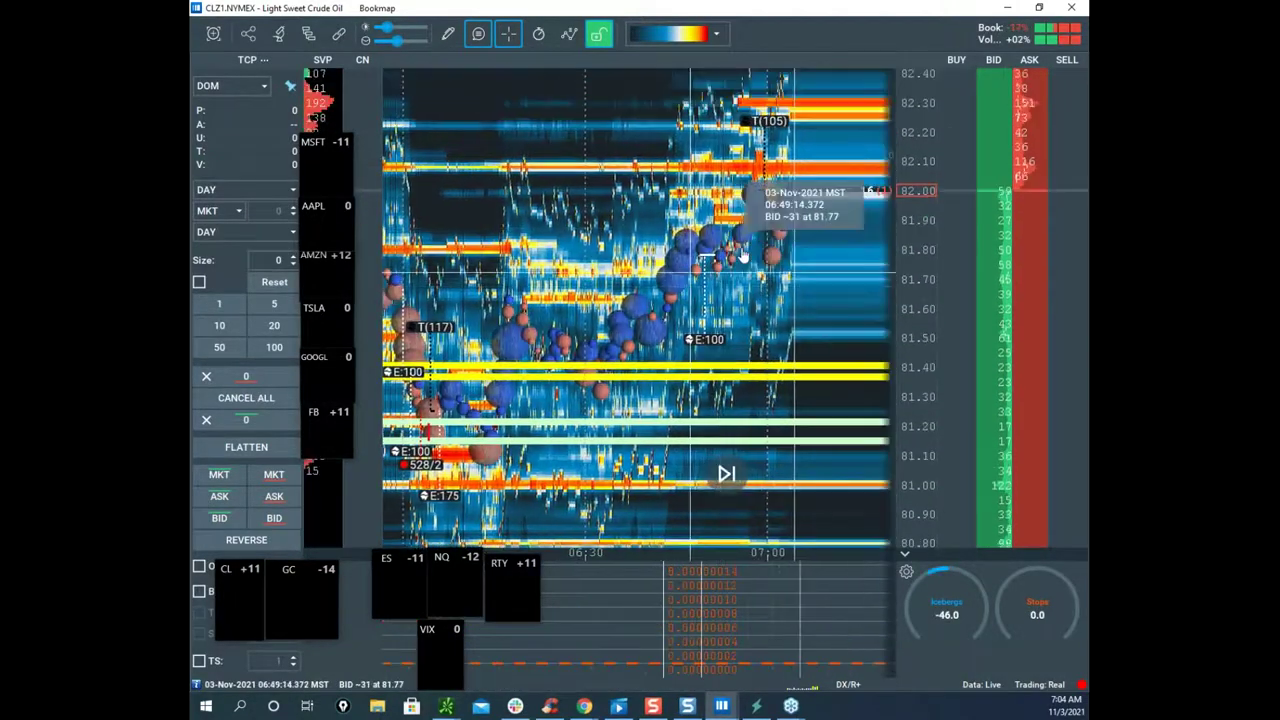
drag(916, 186, 916, 200)
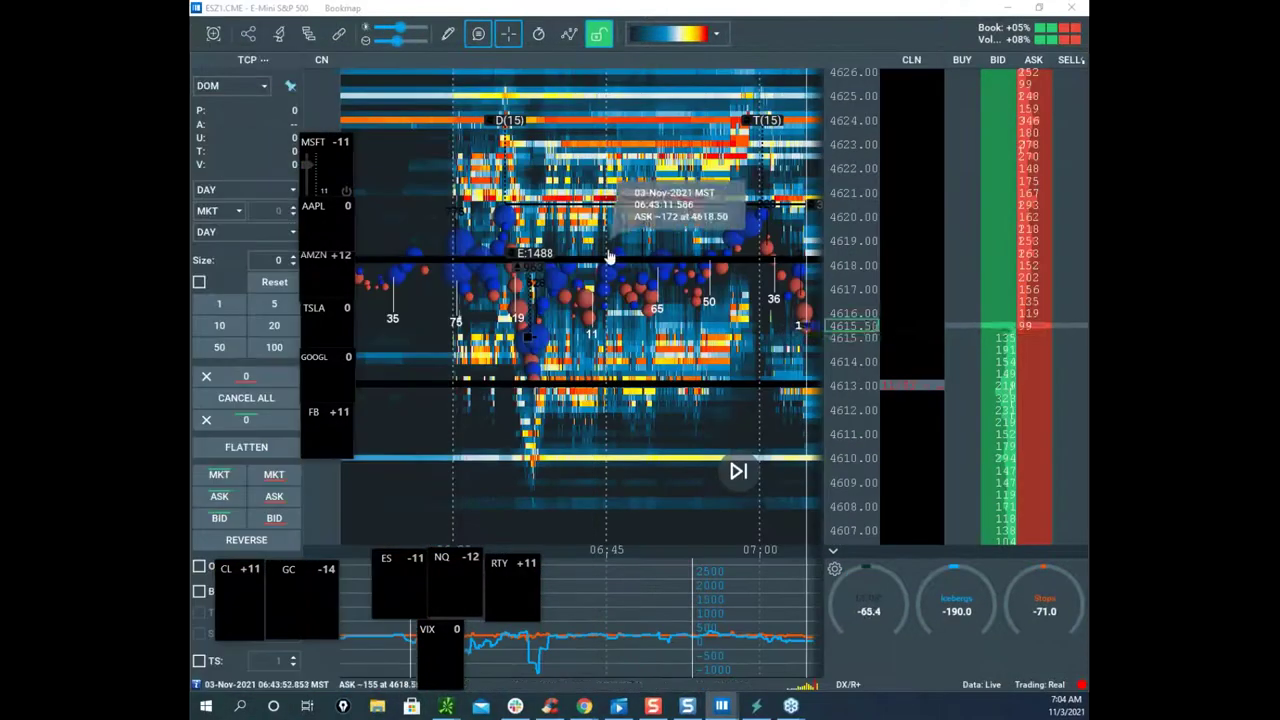
Step: Switch to the E-mini S&P 500 chart and inspect its price action between the two thick black level lines
scroll(642, 242, down, 2)
drag(641, 240, 567, 186)
drag(851, 176, 894, 208)
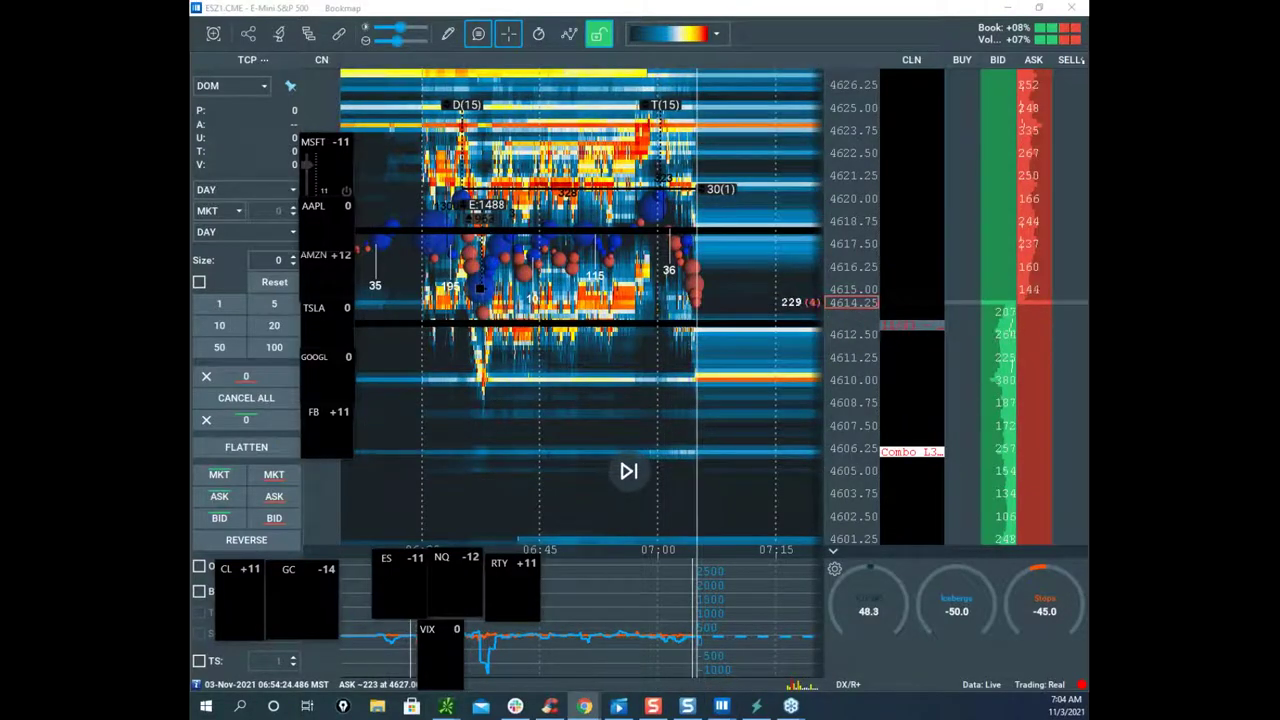
Step: Switch to the remote desktop charts in Chrome at full size and enlarge the crude oil composite profile from the crude chartbook
drag(192, 150, 866, 112)
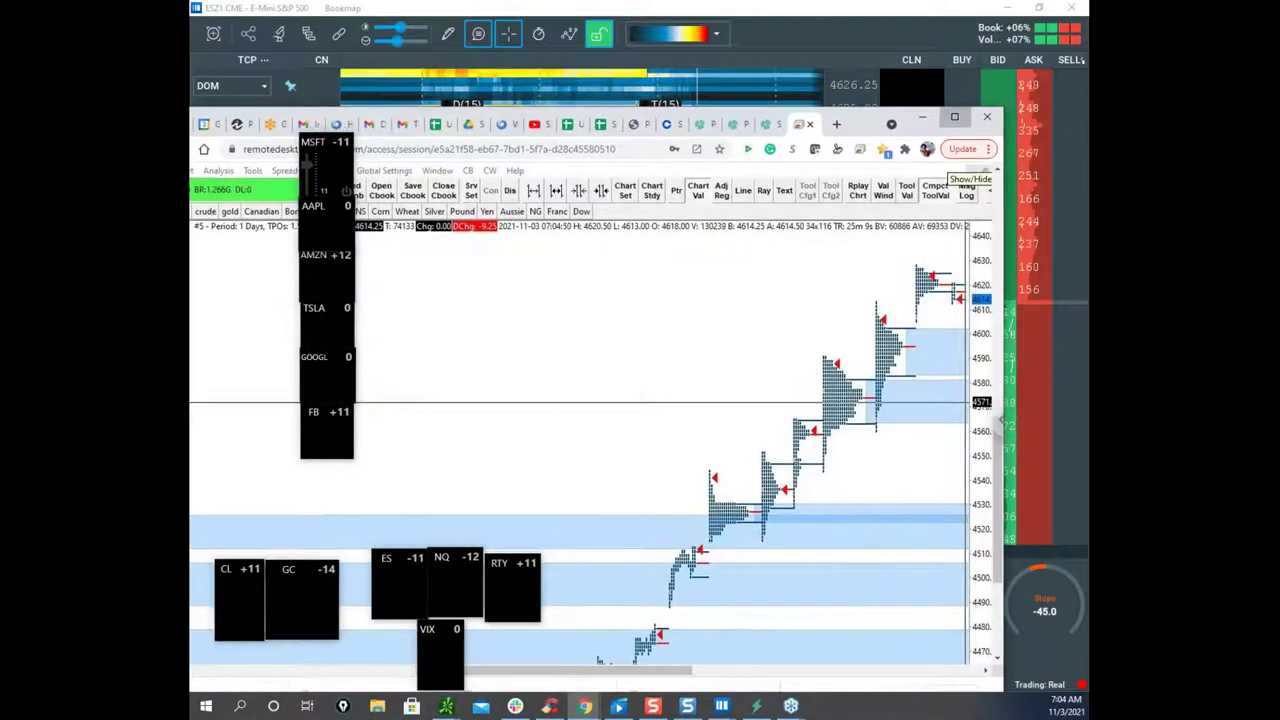
click(954, 120)
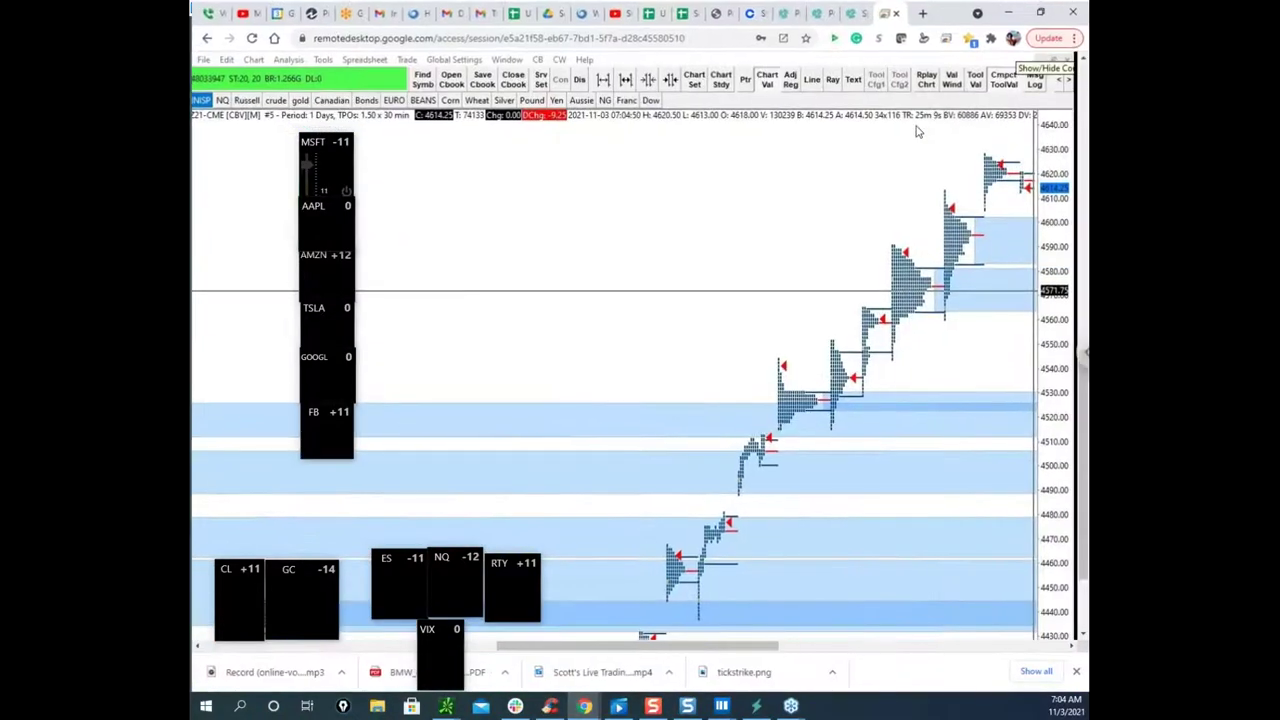
click(274, 99)
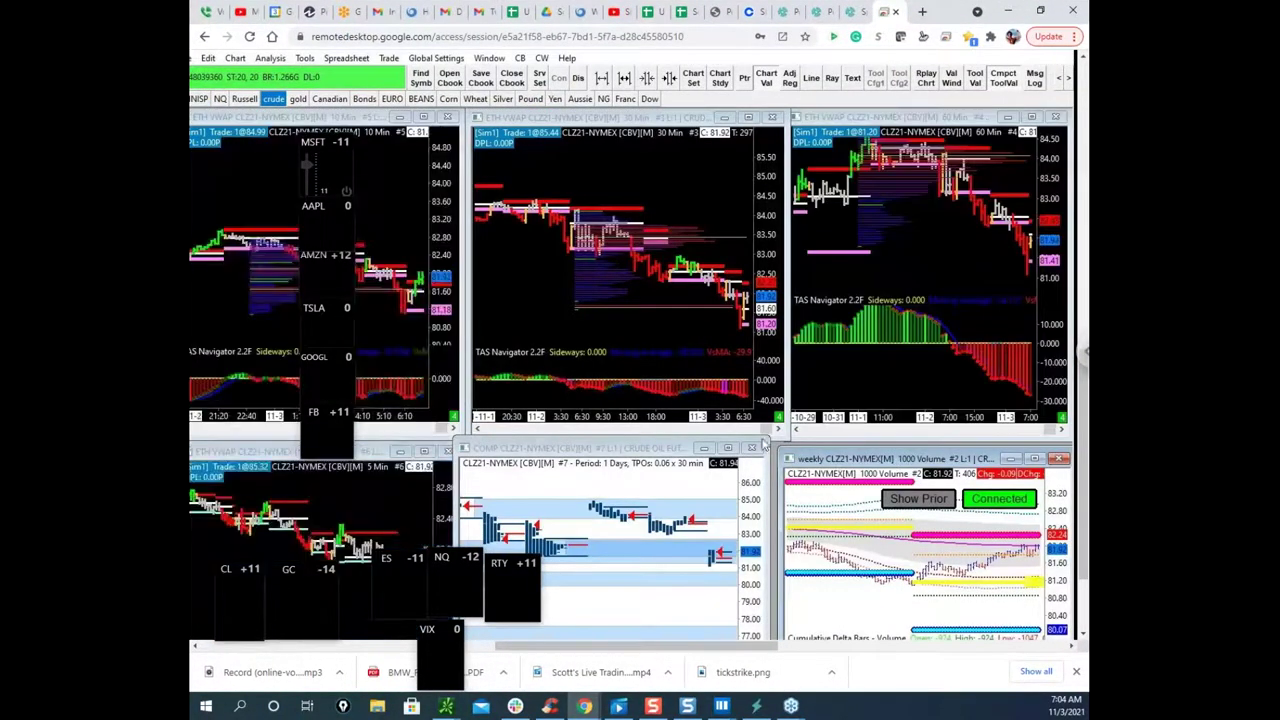
click(729, 448)
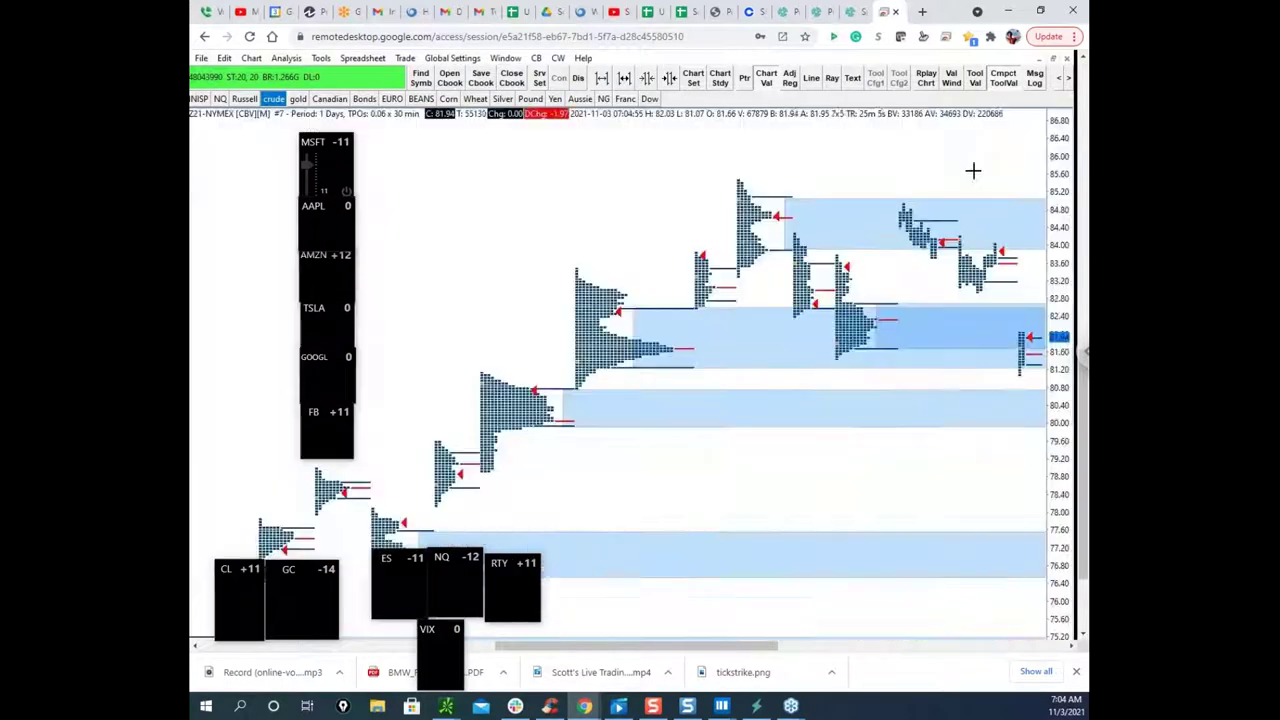
Step: Move the browser window aside and examine the E-mini S&P 500 heatmap from before 06:00 to just after 07:00
drag(940, 14, 190, 160)
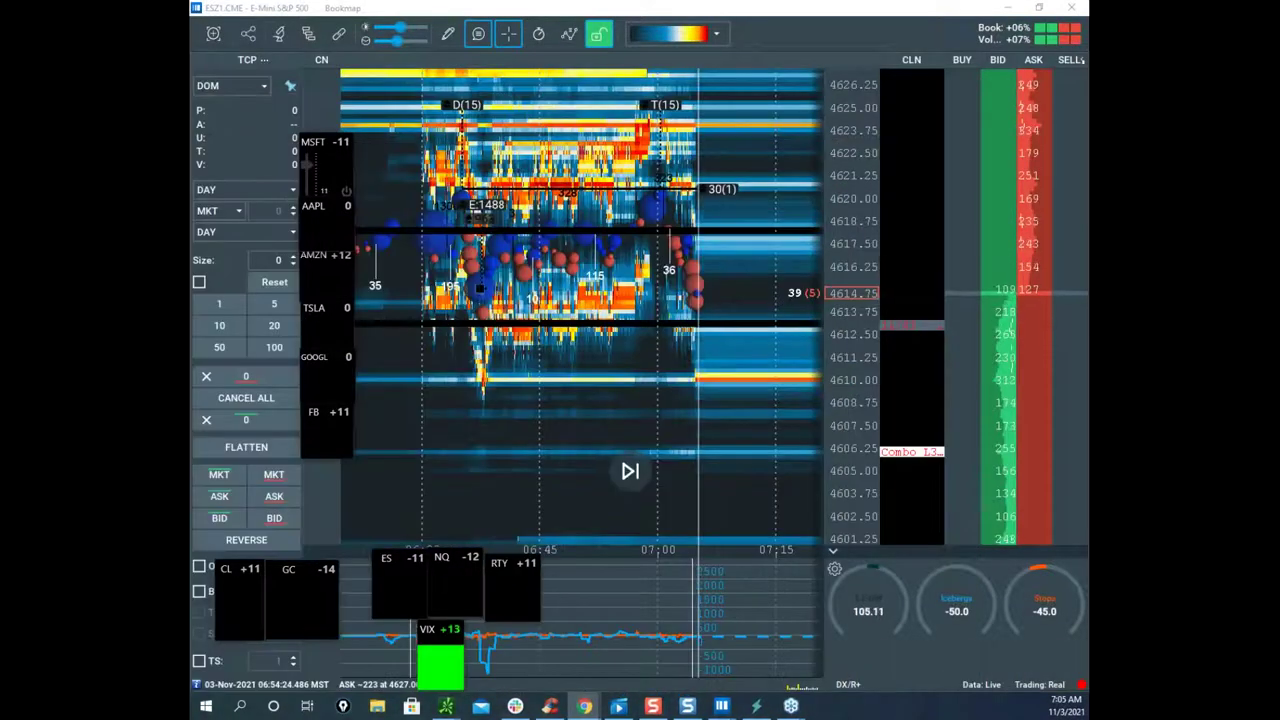
scroll(648, 262, down, 2)
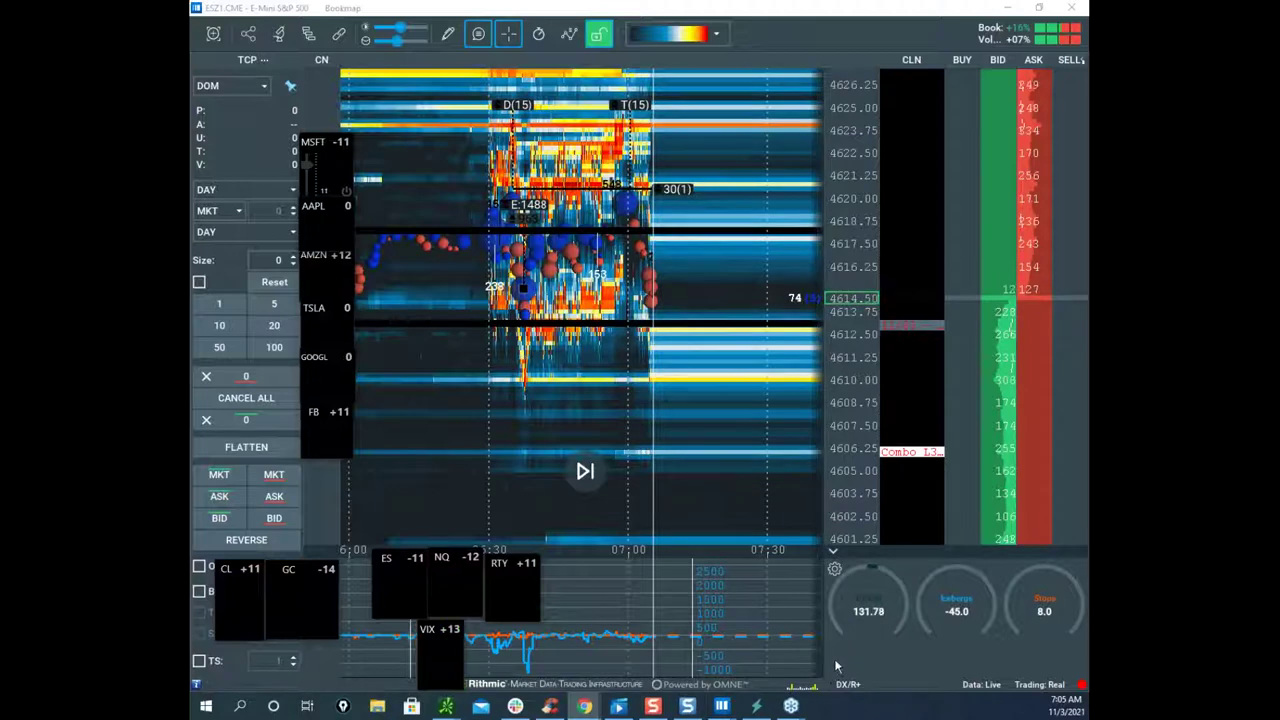
scroll(838, 398, down, 2)
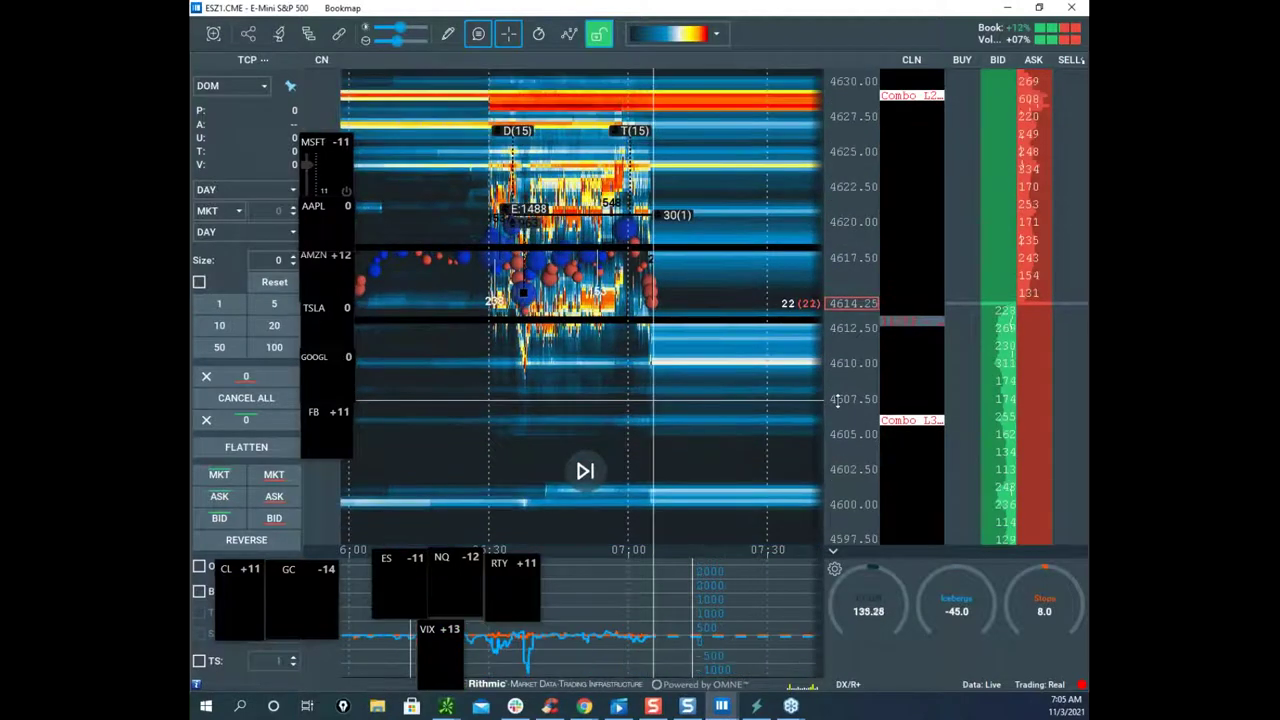
scroll(748, 295, down, 2)
scroll(855, 231, down, 1)
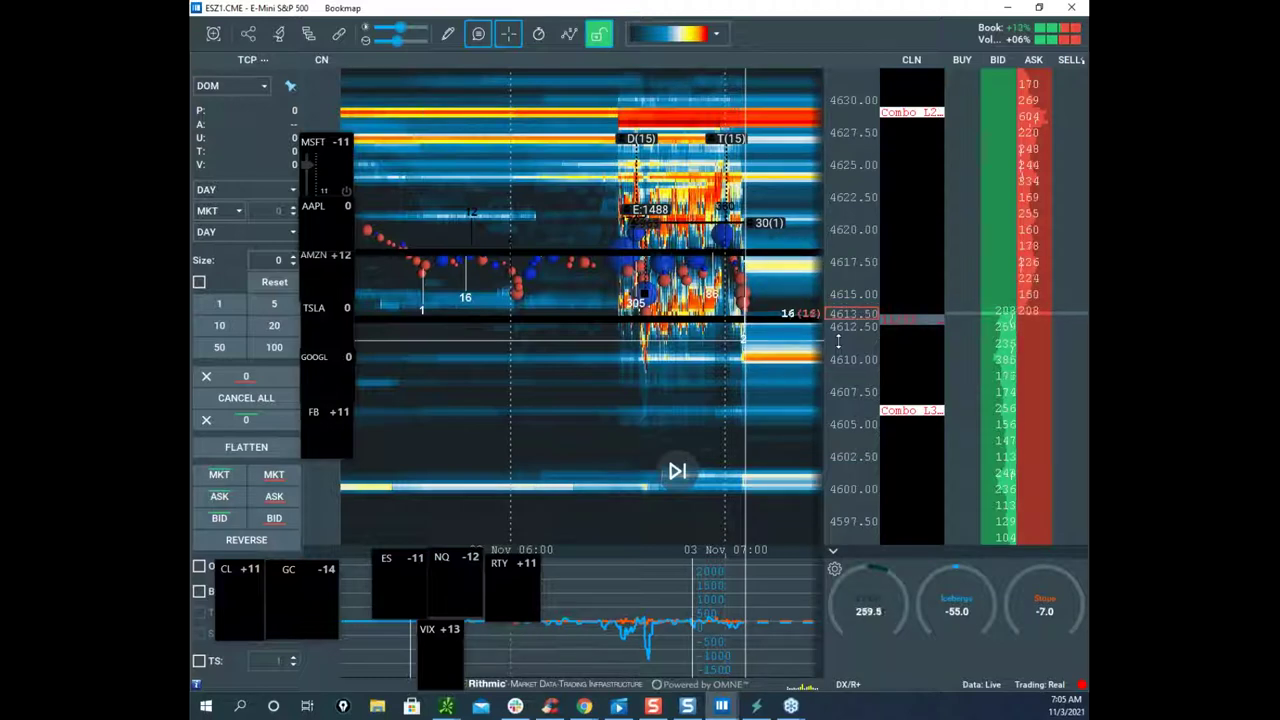
drag(804, 305, 769, 308)
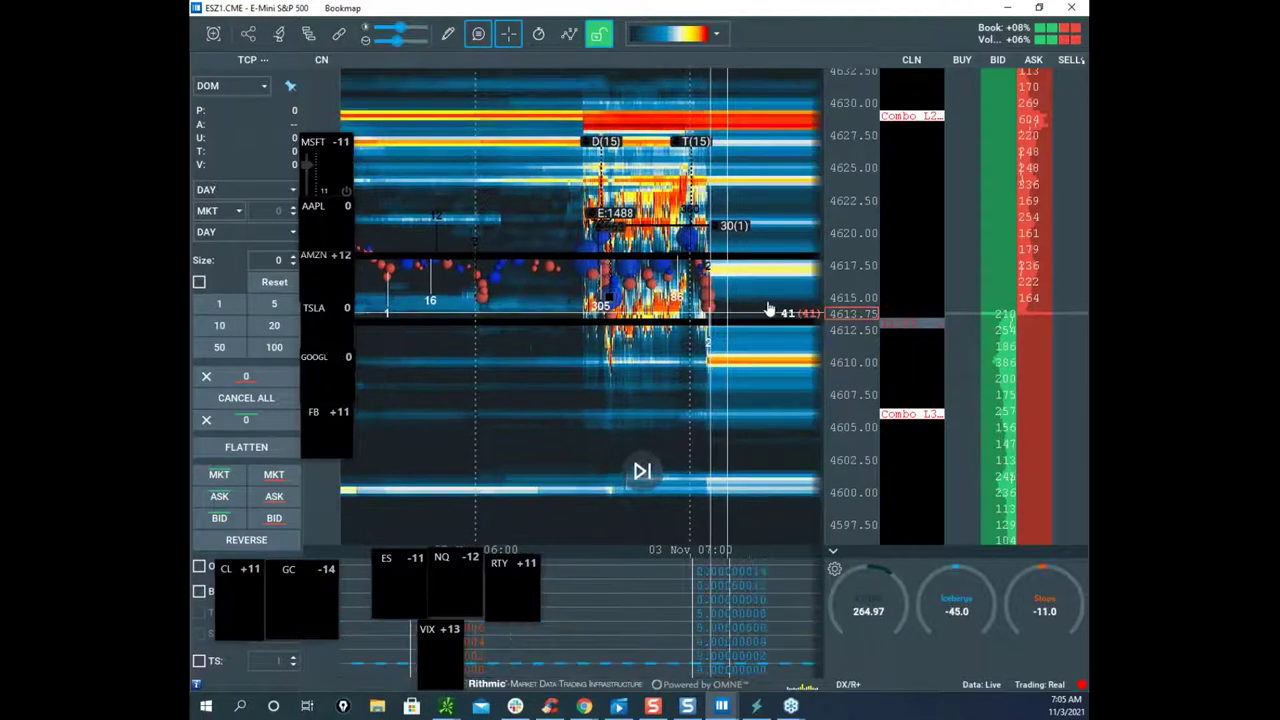
scroll(860, 225, up, 3)
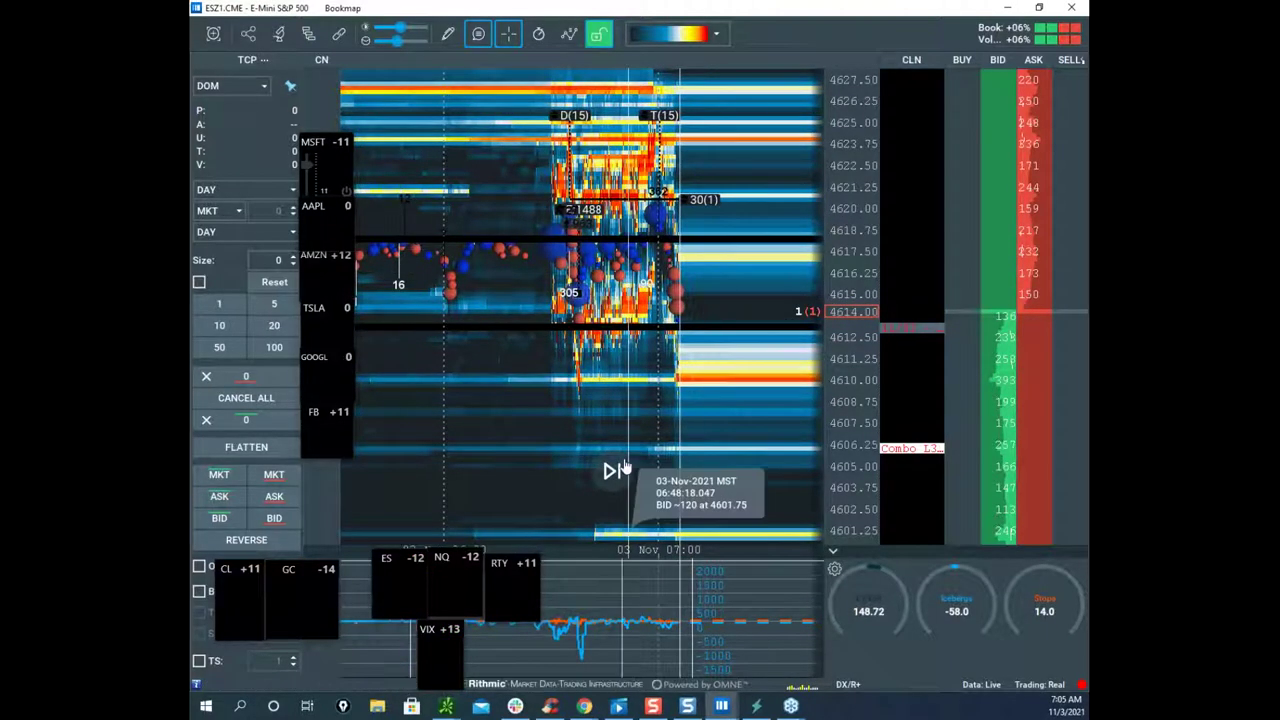
drag(631, 298, 687, 298)
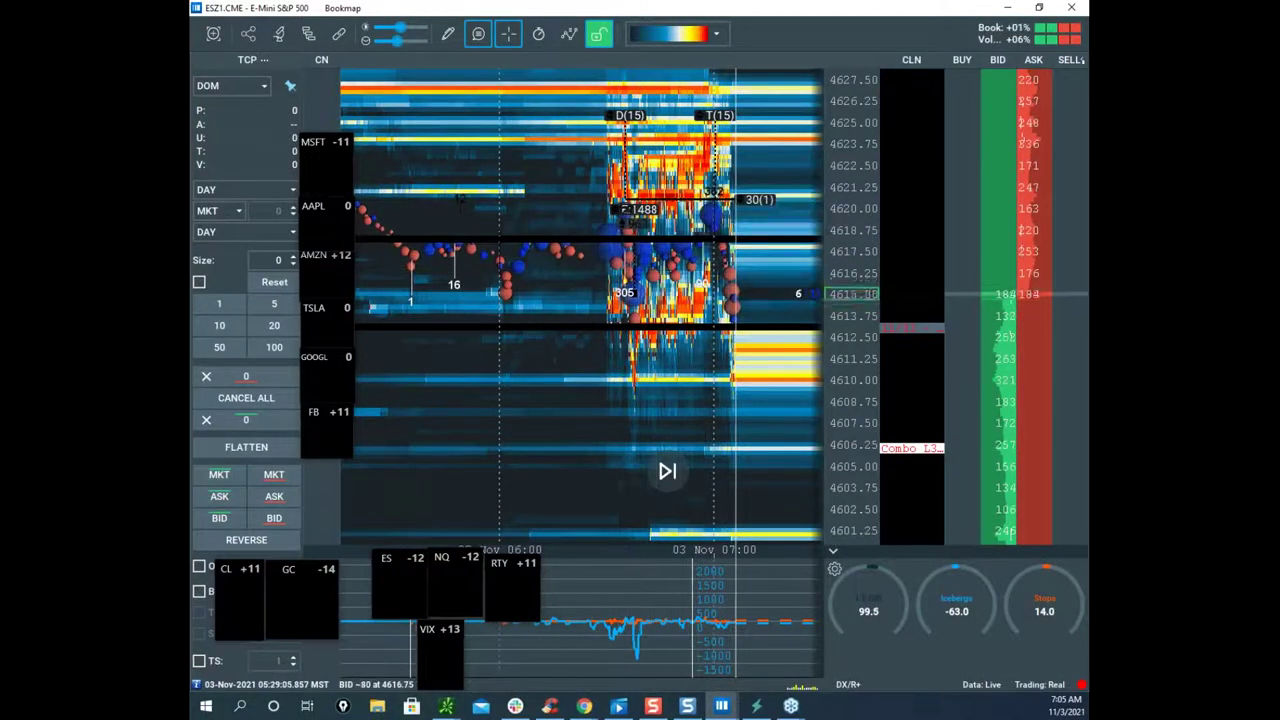
Step: Bring back the full-size crude oil composite profile in Chrome and mark the upper and lower edges of the 10-15 profile's value area
click(584, 706)
drag(823, 125, 841, 94)
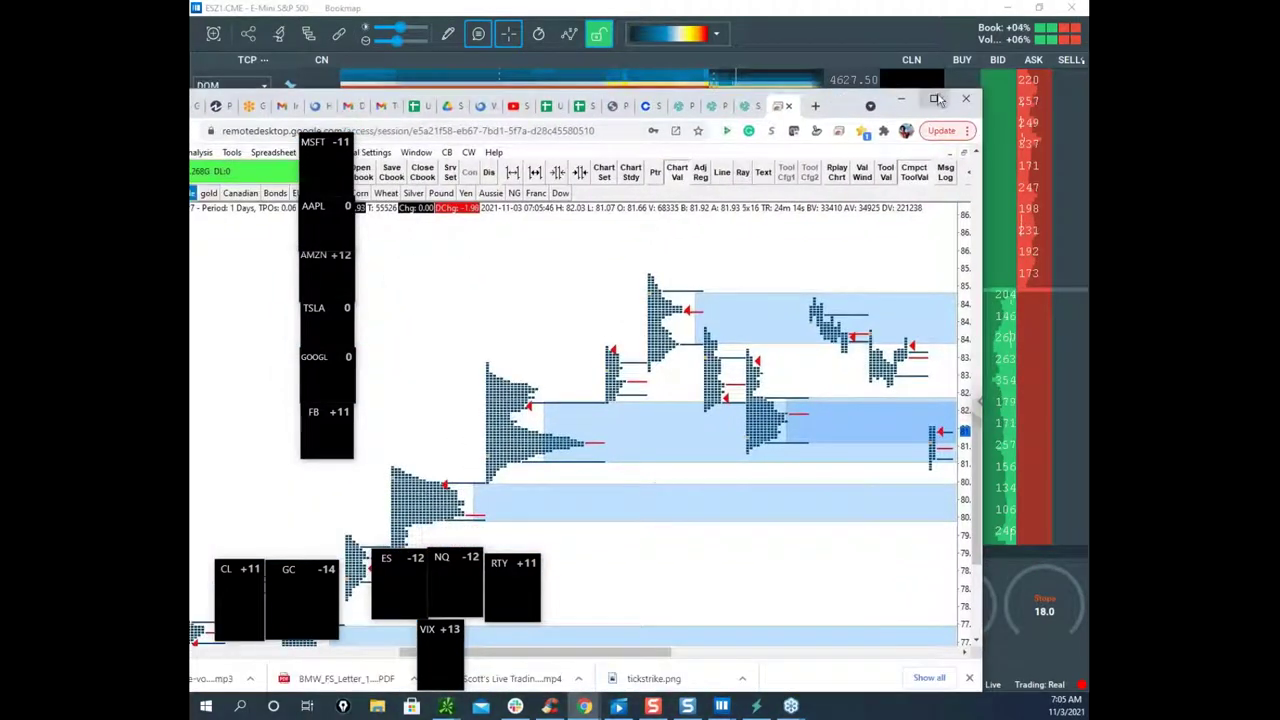
click(932, 101)
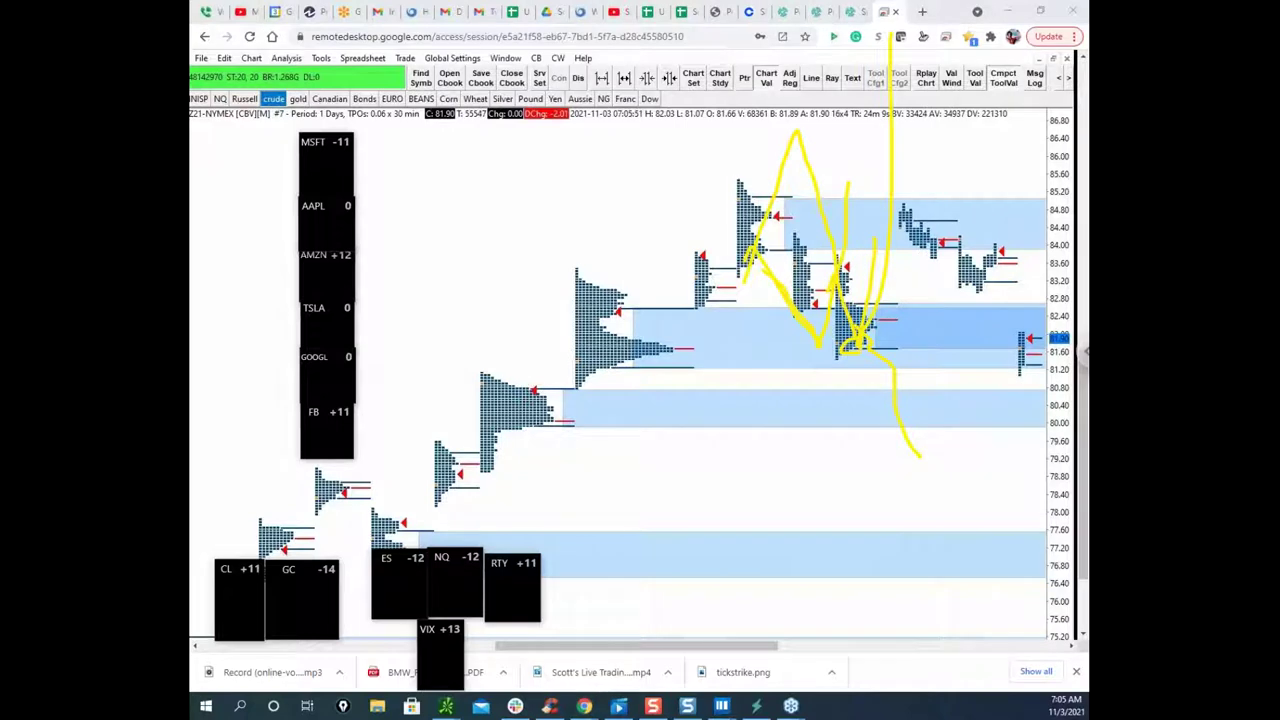
drag(701, 313, 845, 305)
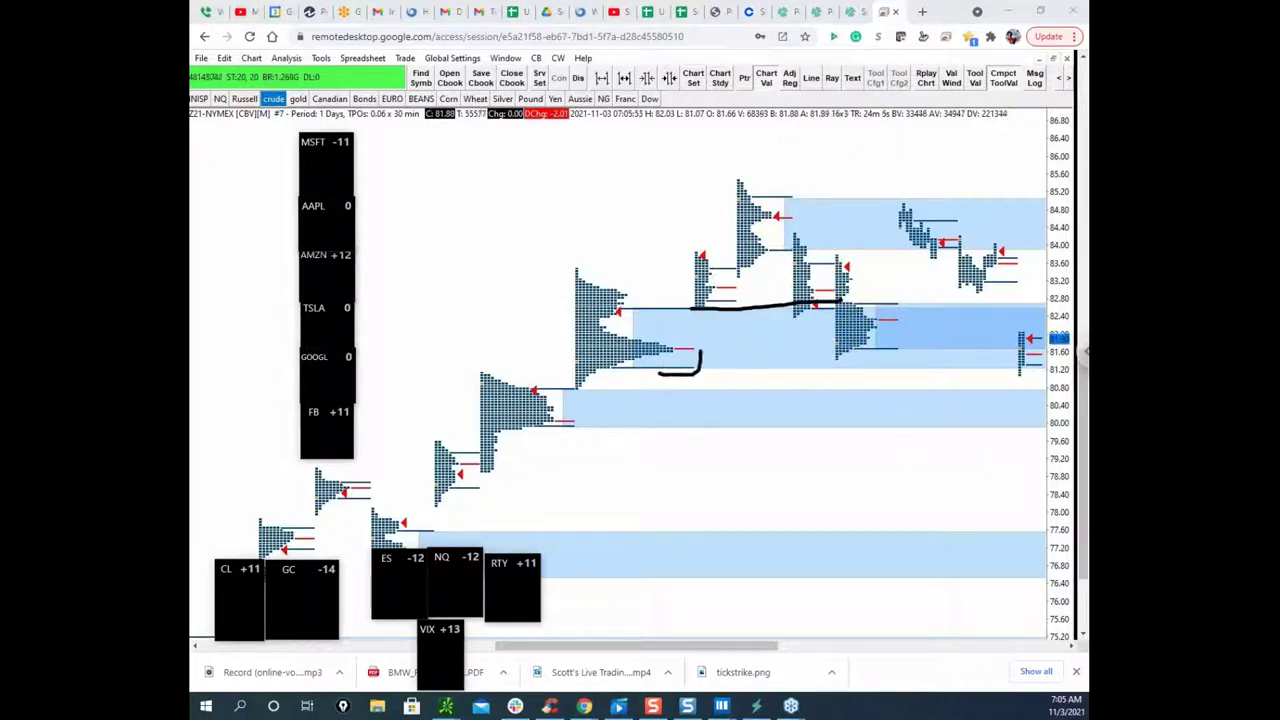
Step: Sketch along the 10-15 value area's edges, extending the lower one near 81.20 to the 11-3 profile's low
scroll(642, 597, down, 3)
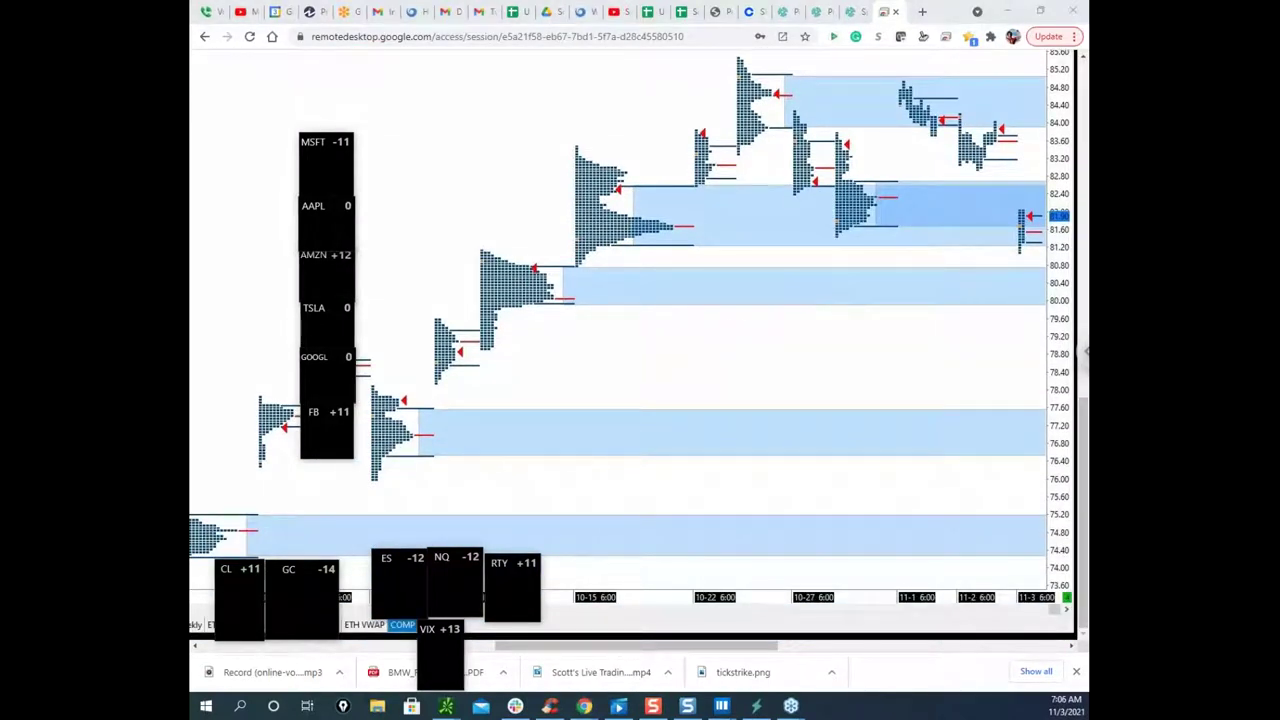
drag(640, 190, 731, 186)
drag(662, 245, 896, 246)
mouse_move(733, 250)
mouse_down()
mouse_move(1035, 252)
mouse_move(1030, 266)
mouse_move(1025, 246)
mouse_move(1015, 252)
mouse_move(1028, 249)
mouse_up()
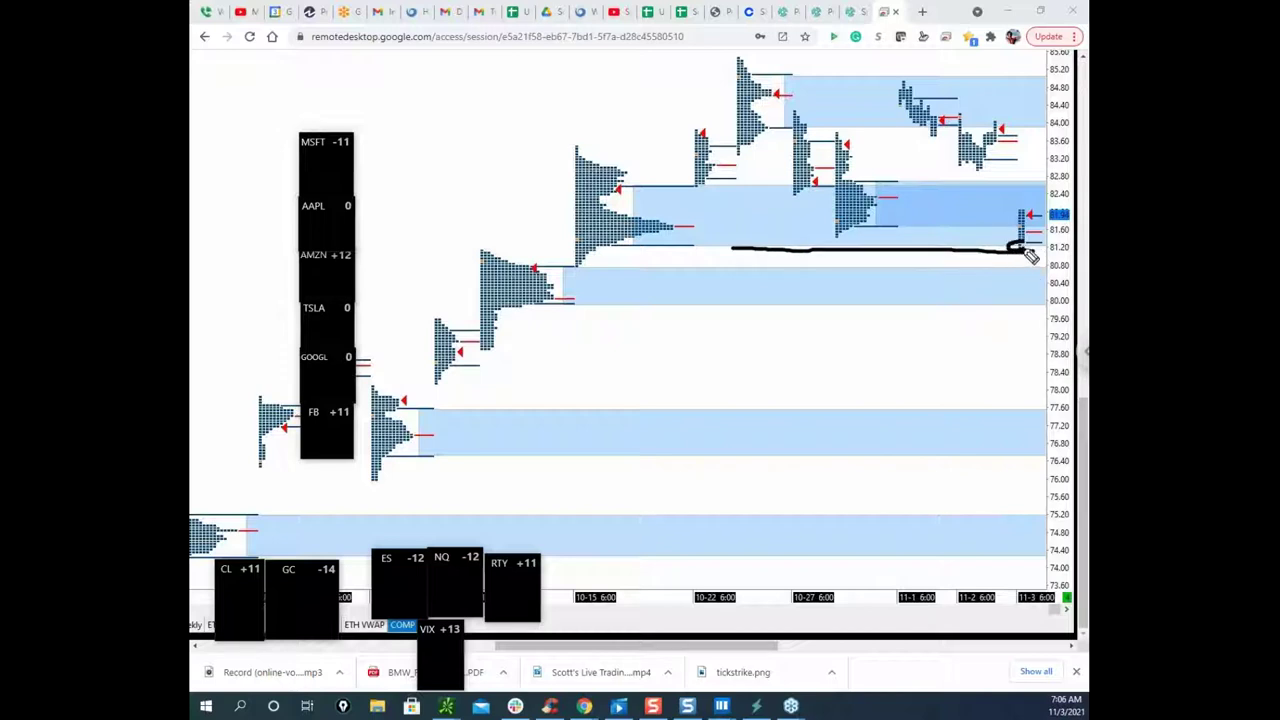
key(Escape)
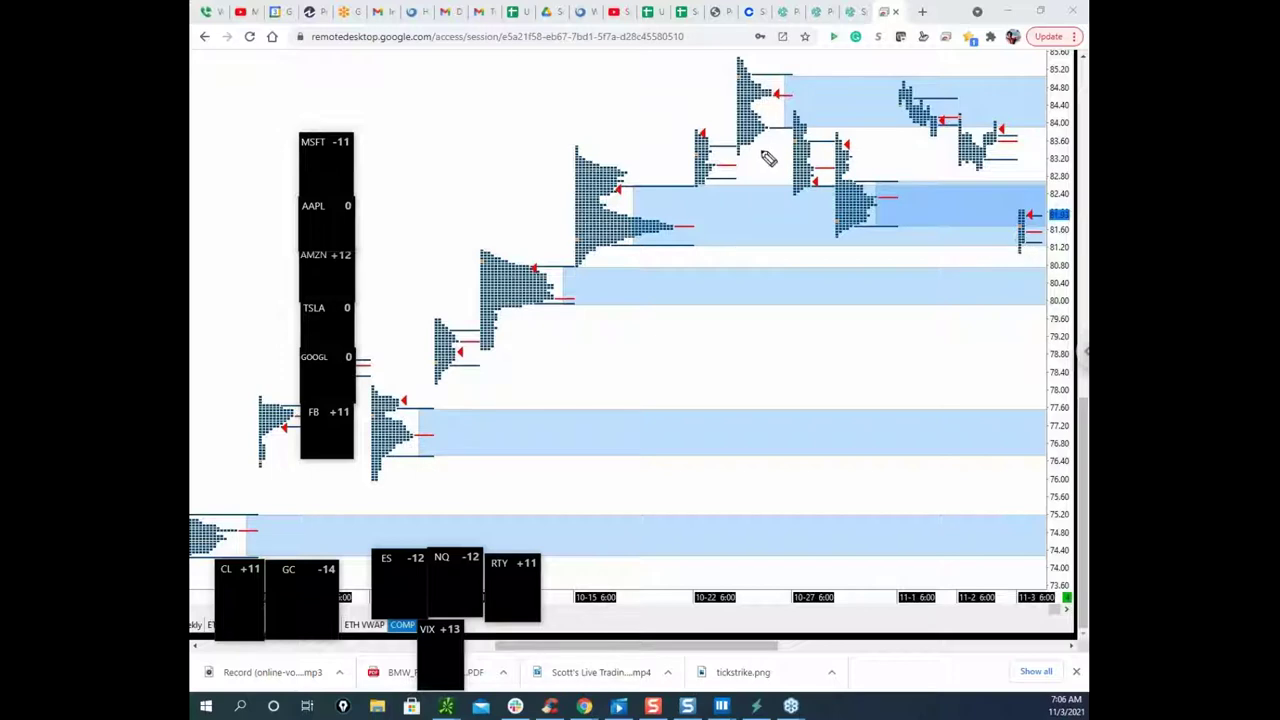
Step: Redraw the value area's lower edge near 81.20 across to the 11-3 profile and mark where they meet
drag(712, 245, 1020, 248)
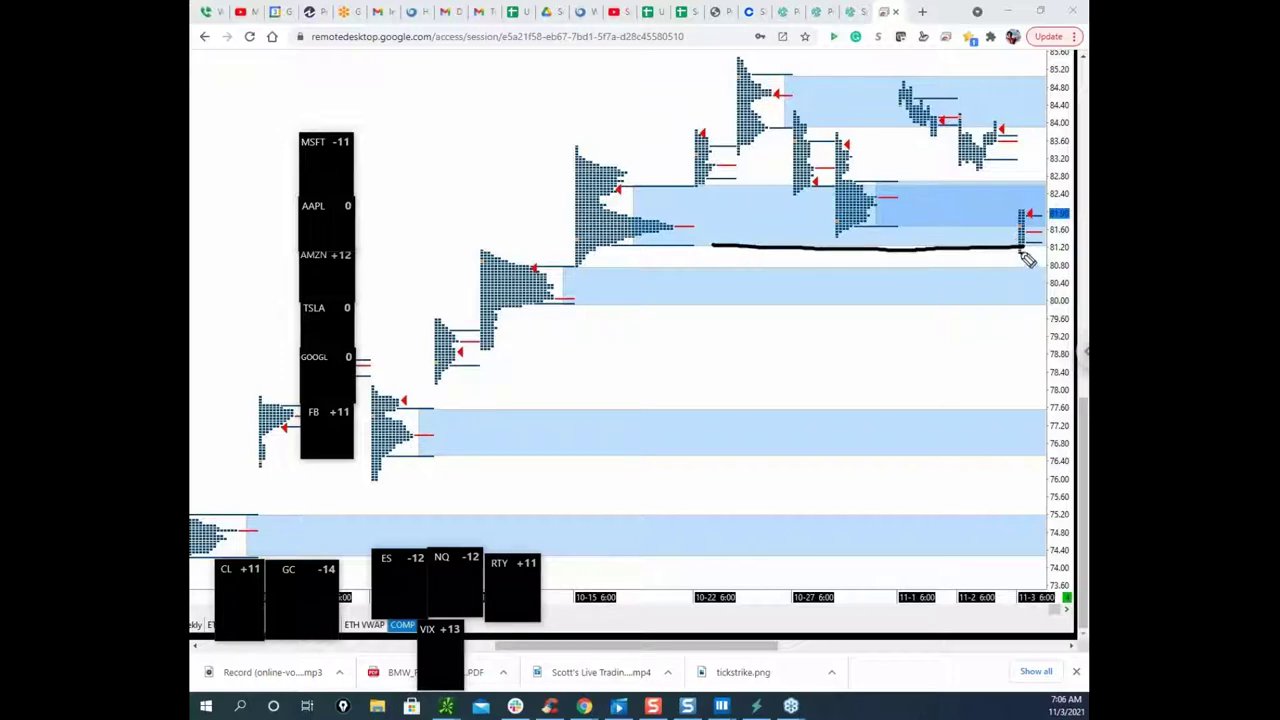
drag(1027, 253, 1034, 262)
key(Escape)
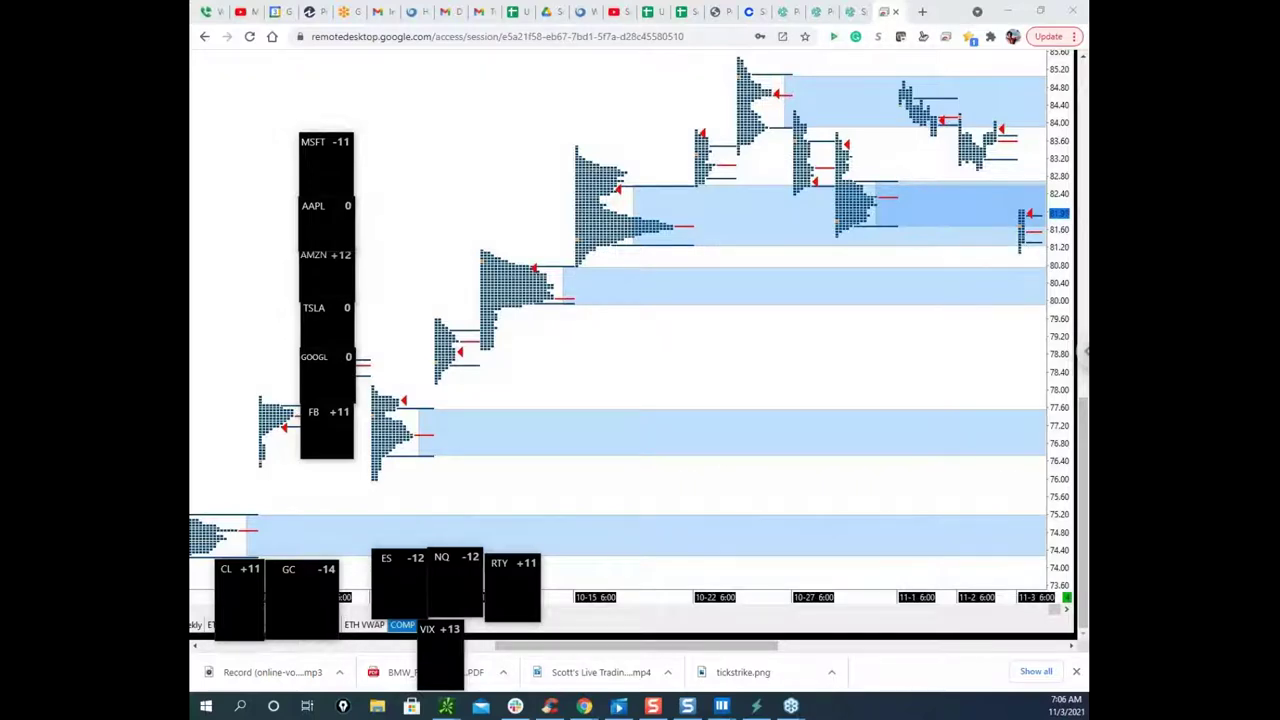
Step: Return to the crude oil heatmap in Bookmap at full size and inspect the dip below the pale green lines before 06:15
click(721, 706)
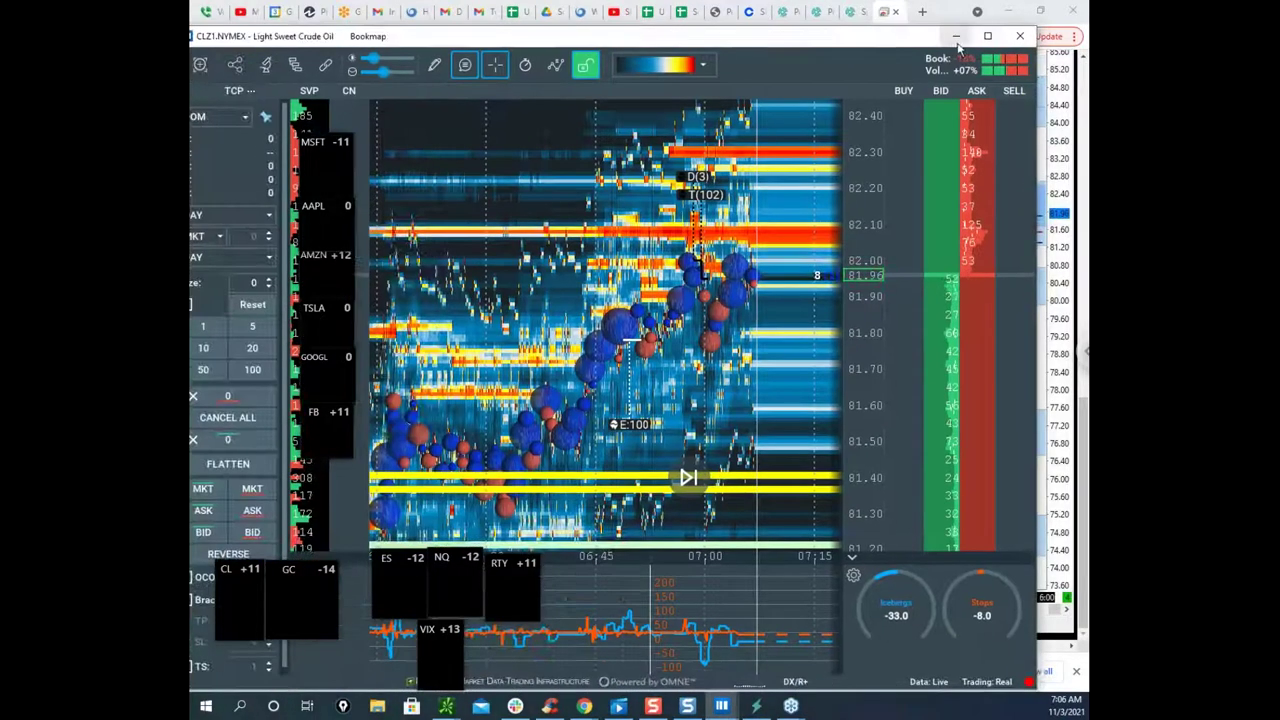
click(988, 37)
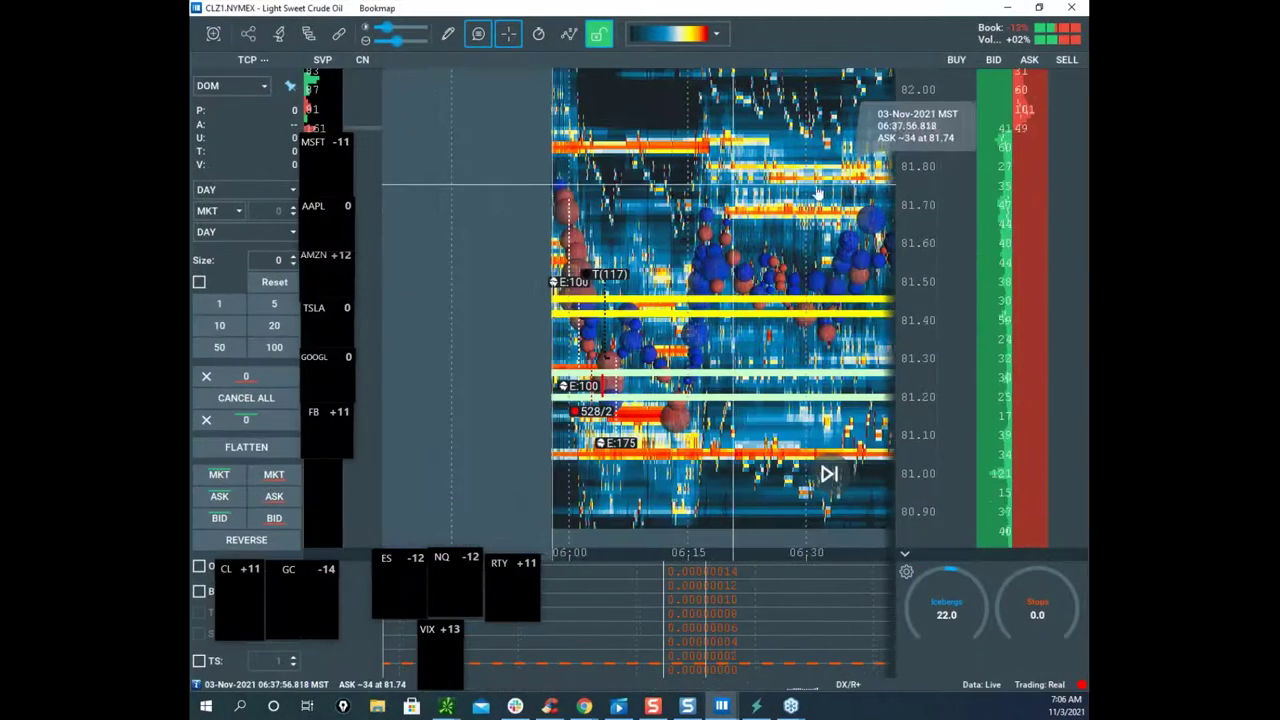
drag(629, 396, 680, 346)
scroll(682, 336, up, 4)
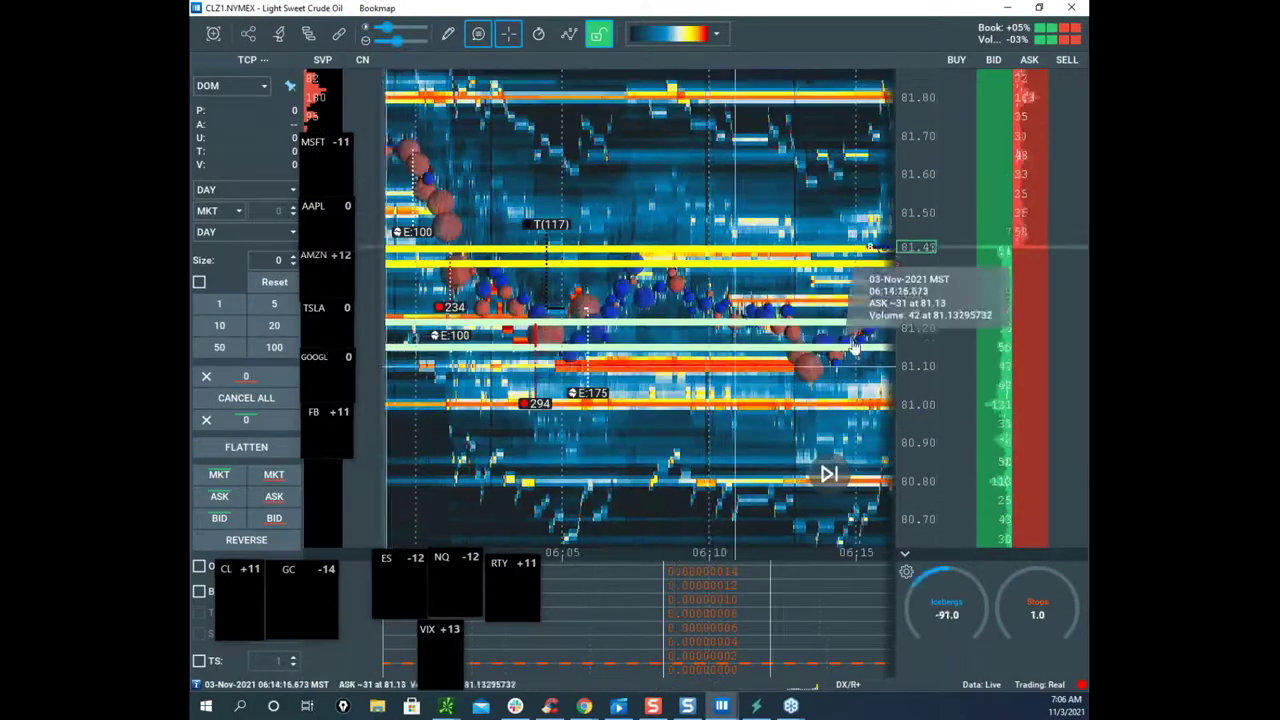
scroll(897, 333, up, 3)
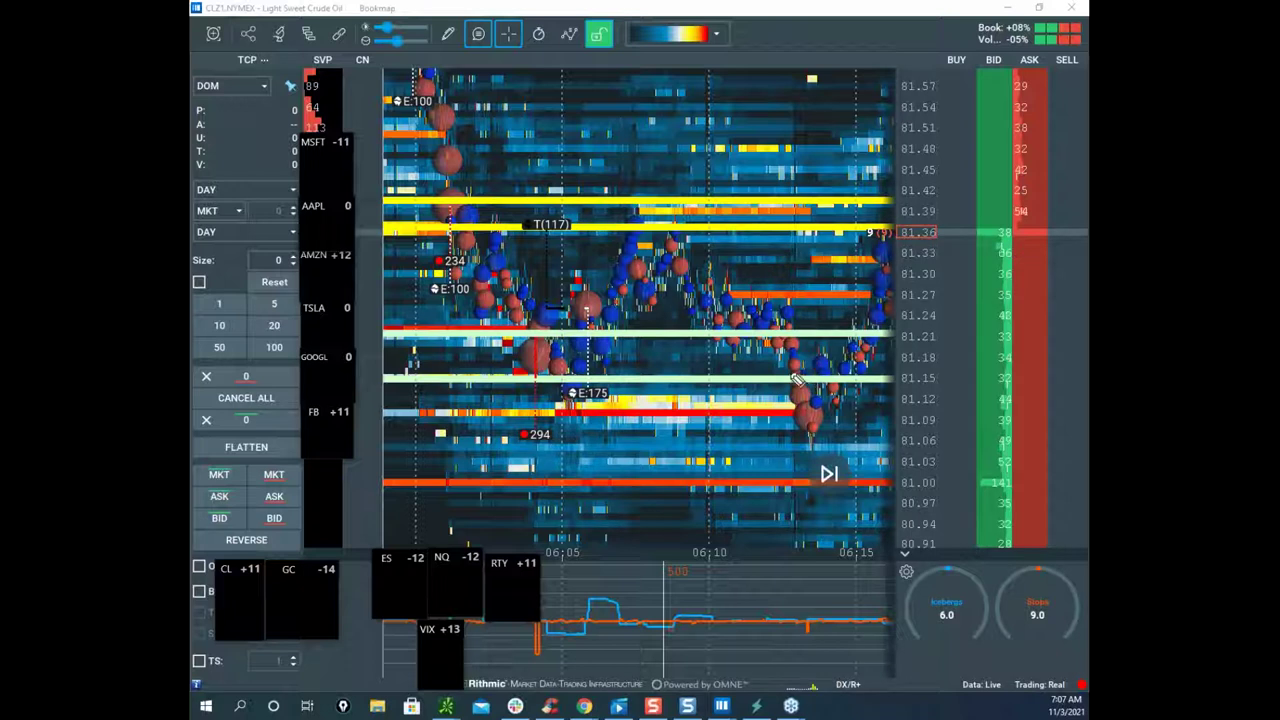
Step: Circle the dip under the lower pale green line near 81.10 and sketch an arrow rising from it to about 81.54
mouse_move(815, 378)
mouse_down()
mouse_move(775, 418)
mouse_move(824, 405)
mouse_up()
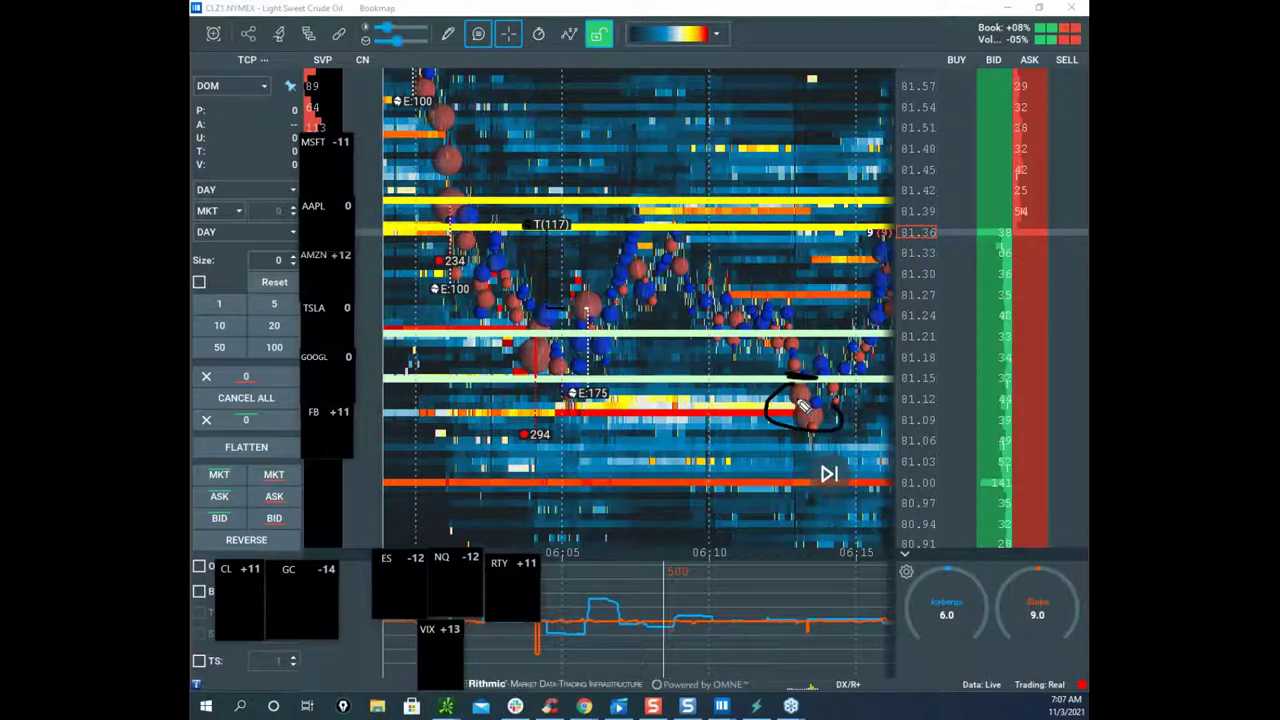
mouse_move(800, 373)
mouse_down()
mouse_move(818, 400)
mouse_move(870, 338)
mouse_move(930, 112)
mouse_up()
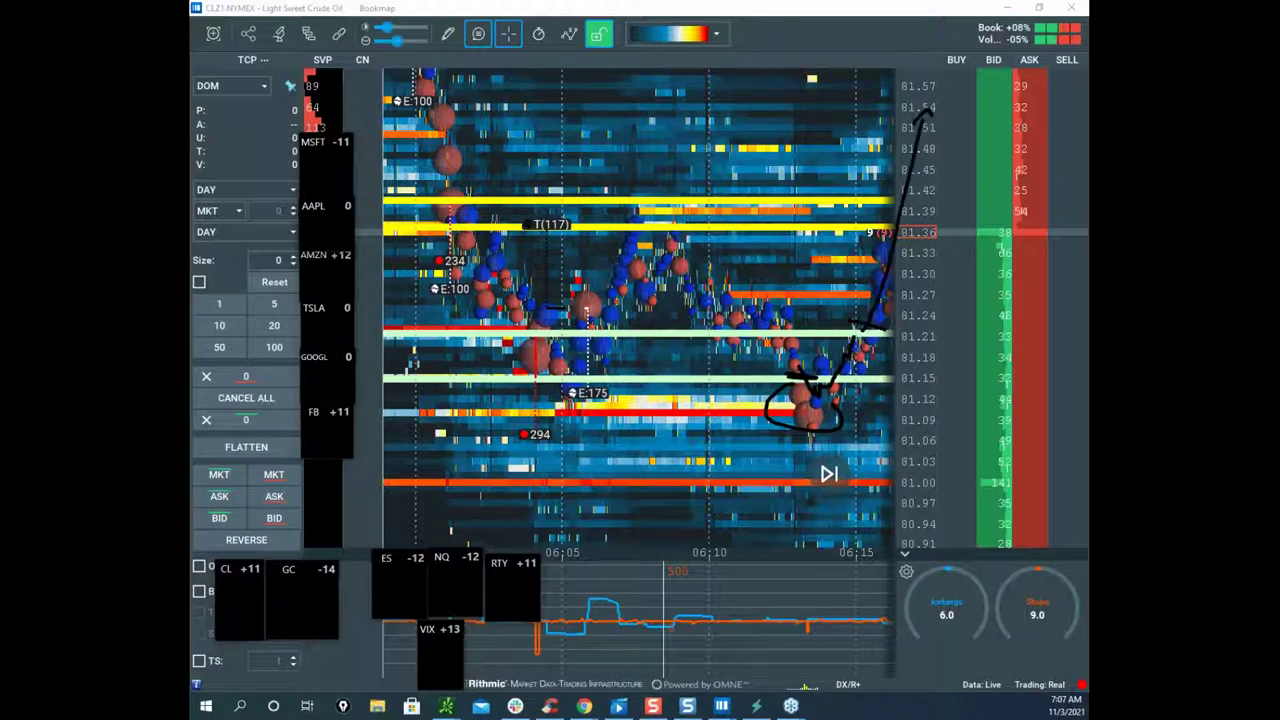
key(Escape)
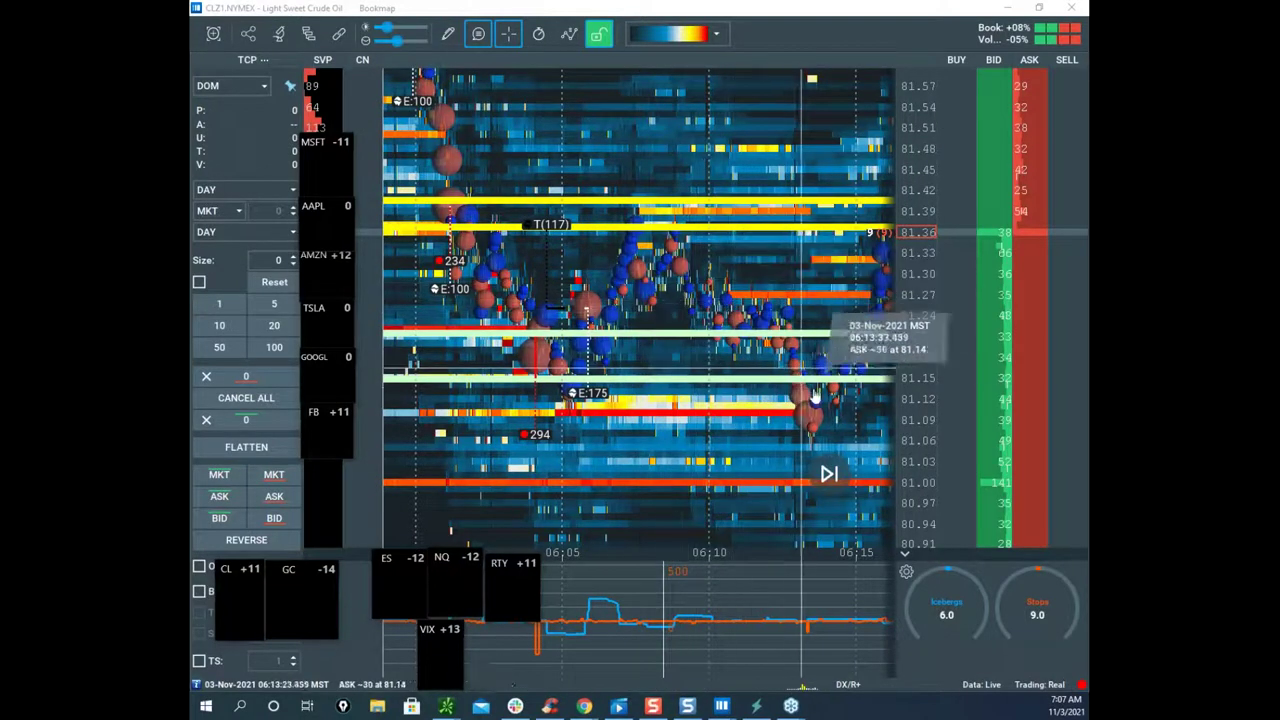
Step: Clear the old sketches, circle the stops spike just before 06:05 in the lower pane, and draw a line pointing to the dip near 81.12
key(ctrl+z)
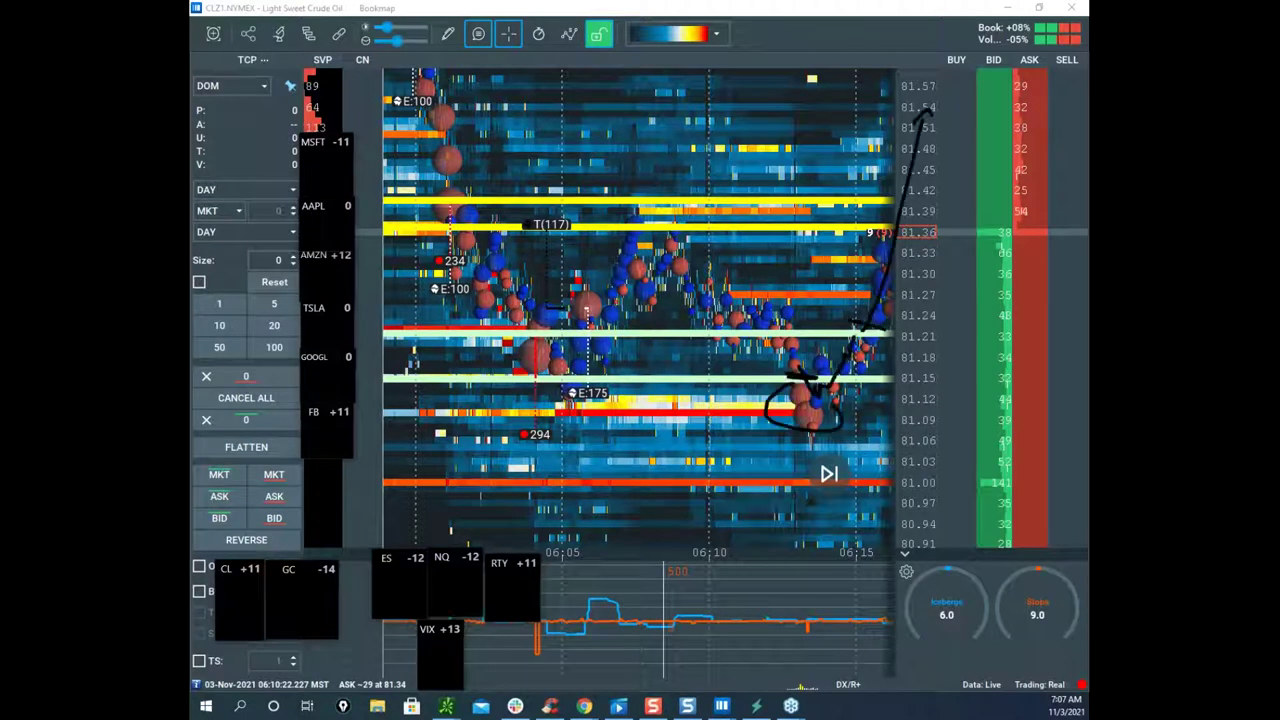
key(e)
drag(558, 601, 588, 622)
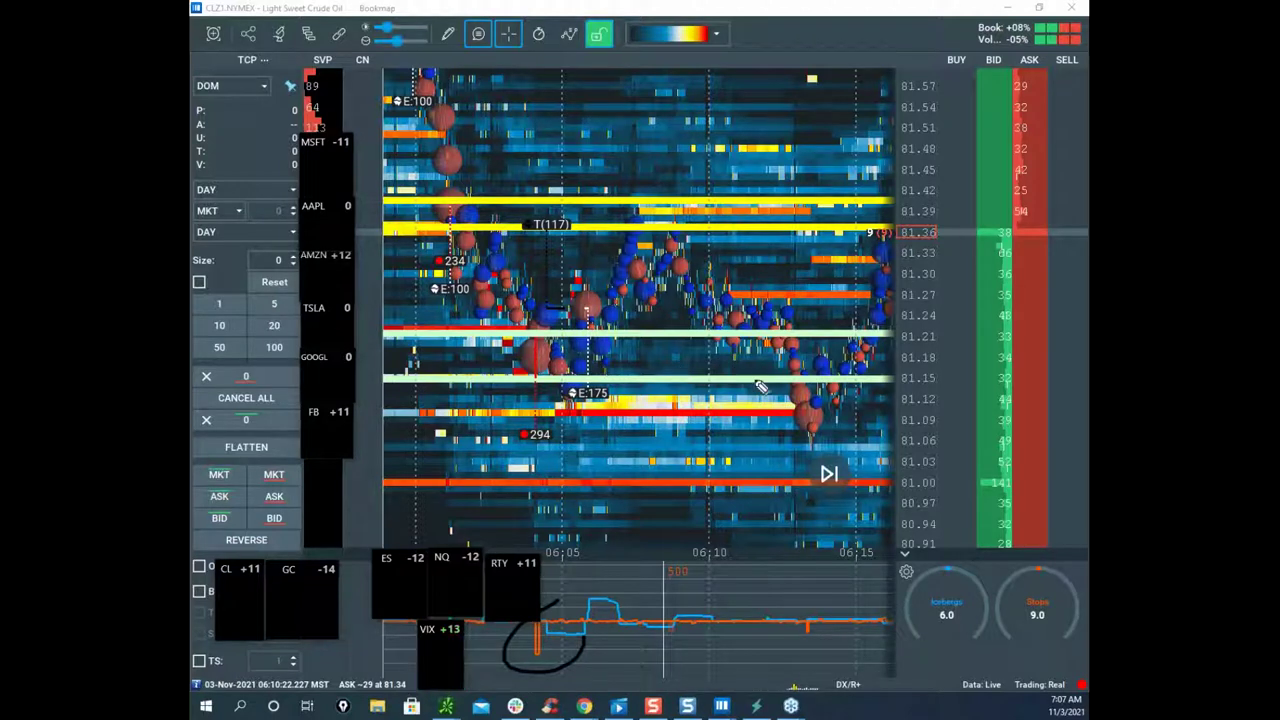
drag(792, 392, 881, 600)
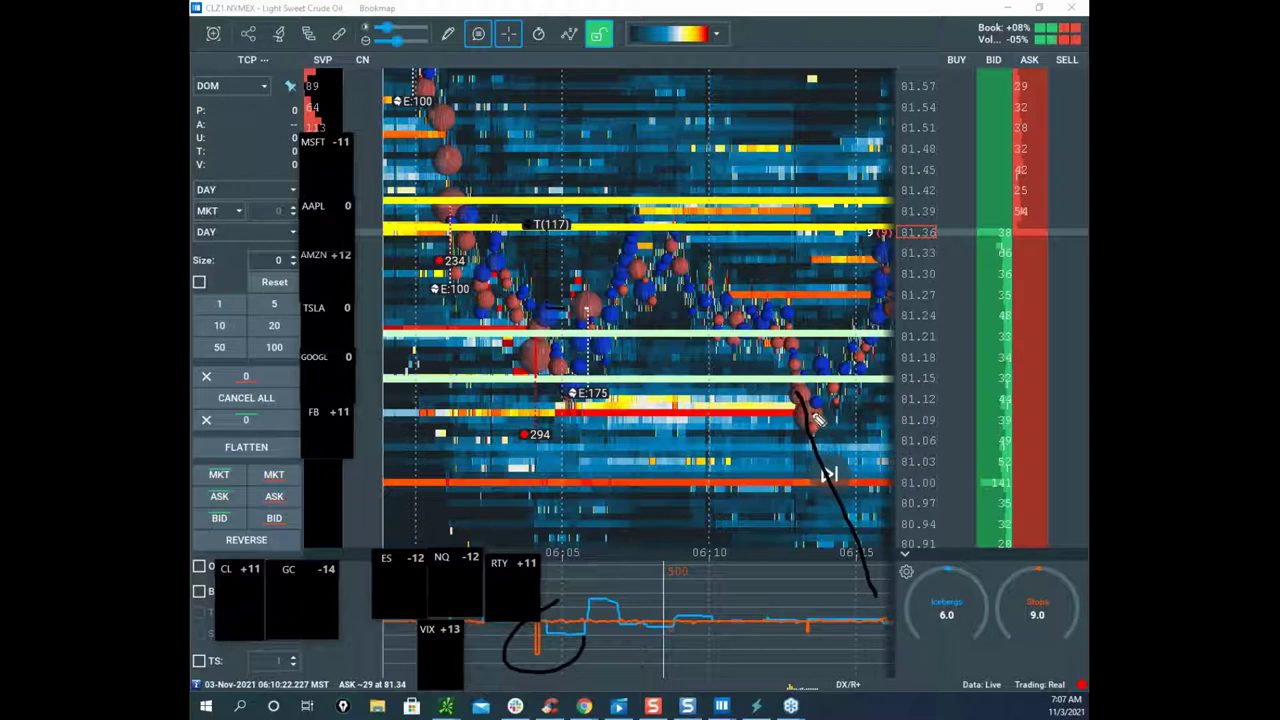
Step: Trace the pale green levels near 81.21 and 81.15 and mark the dip just beneath them near 81.12
drag(546, 330, 548, 378)
drag(672, 331, 825, 327)
drag(721, 379, 798, 374)
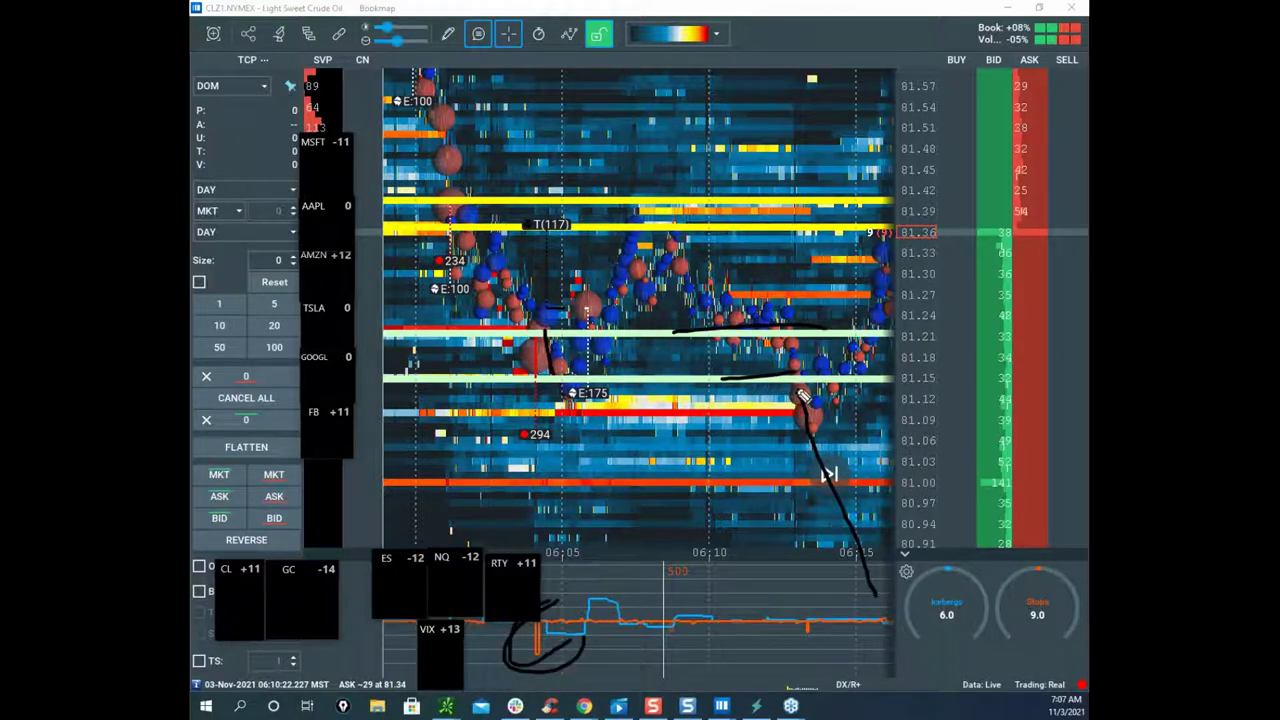
drag(836, 384, 798, 405)
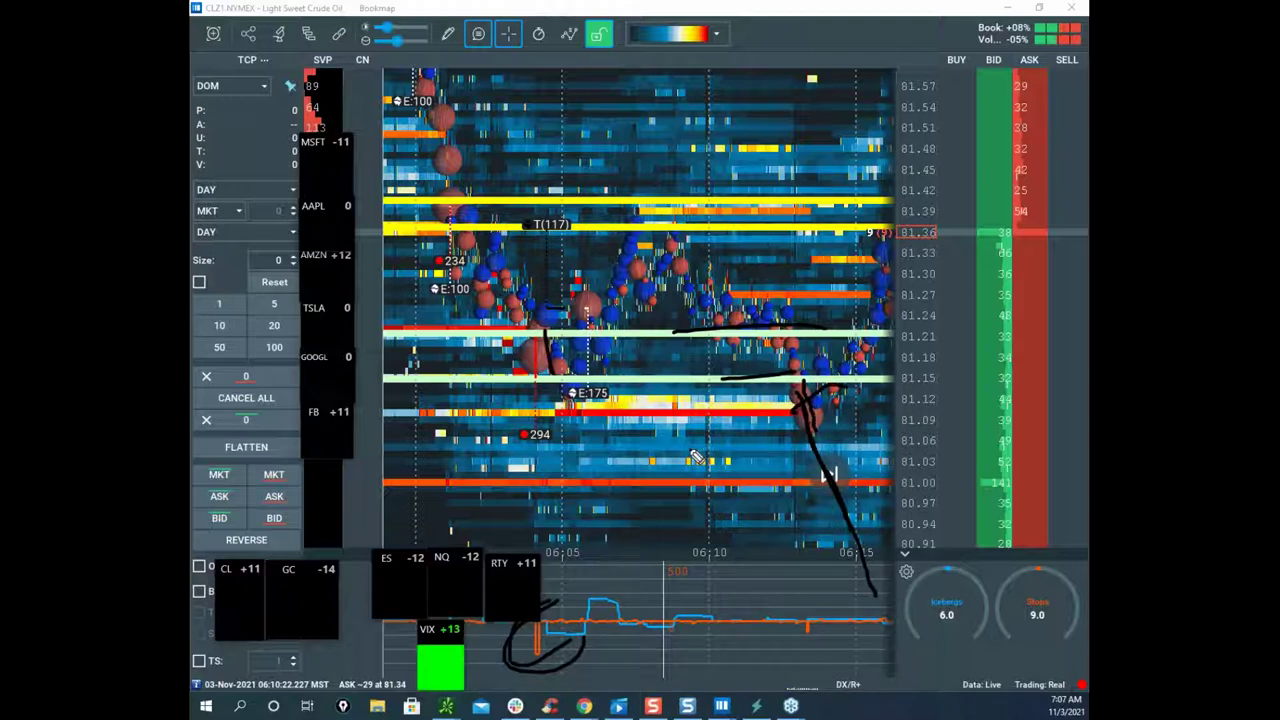
Step: Mark the CL tile, sketch the rise from the dip to 81.21 and on past 81.57, and clear the sketches
drag(247, 553, 298, 564)
drag(828, 401, 851, 343)
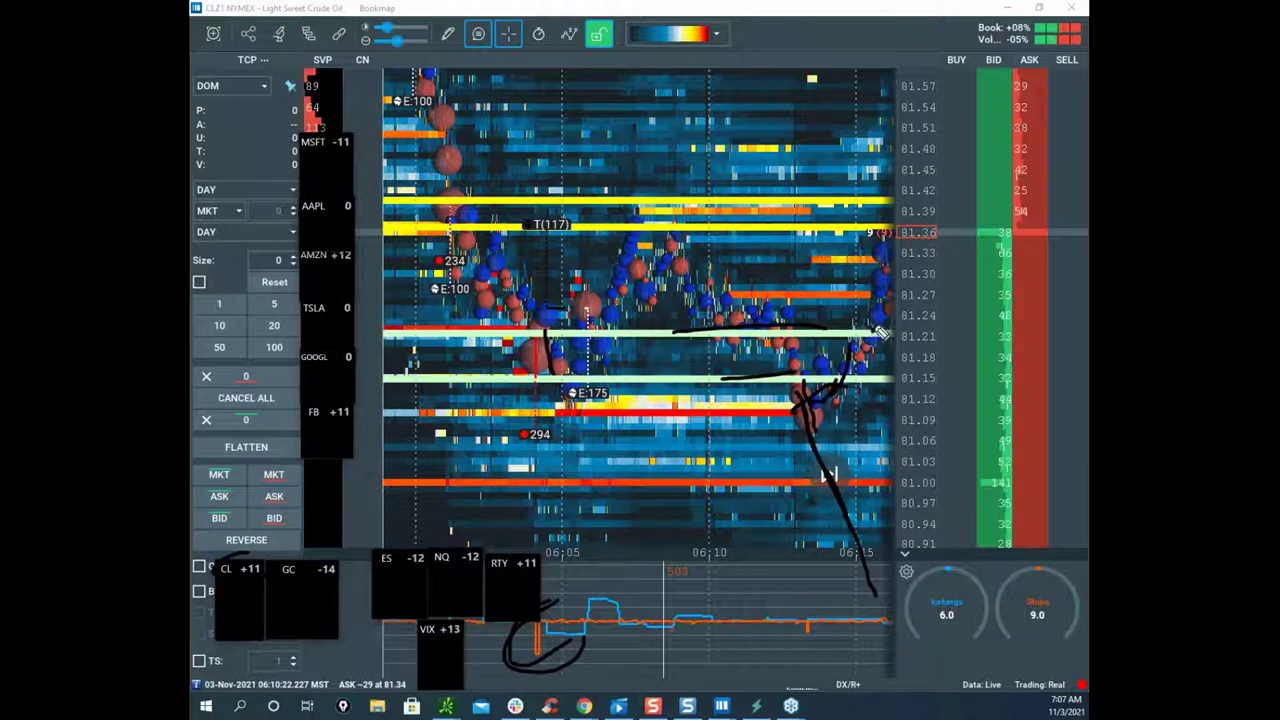
drag(882, 334, 885, 63)
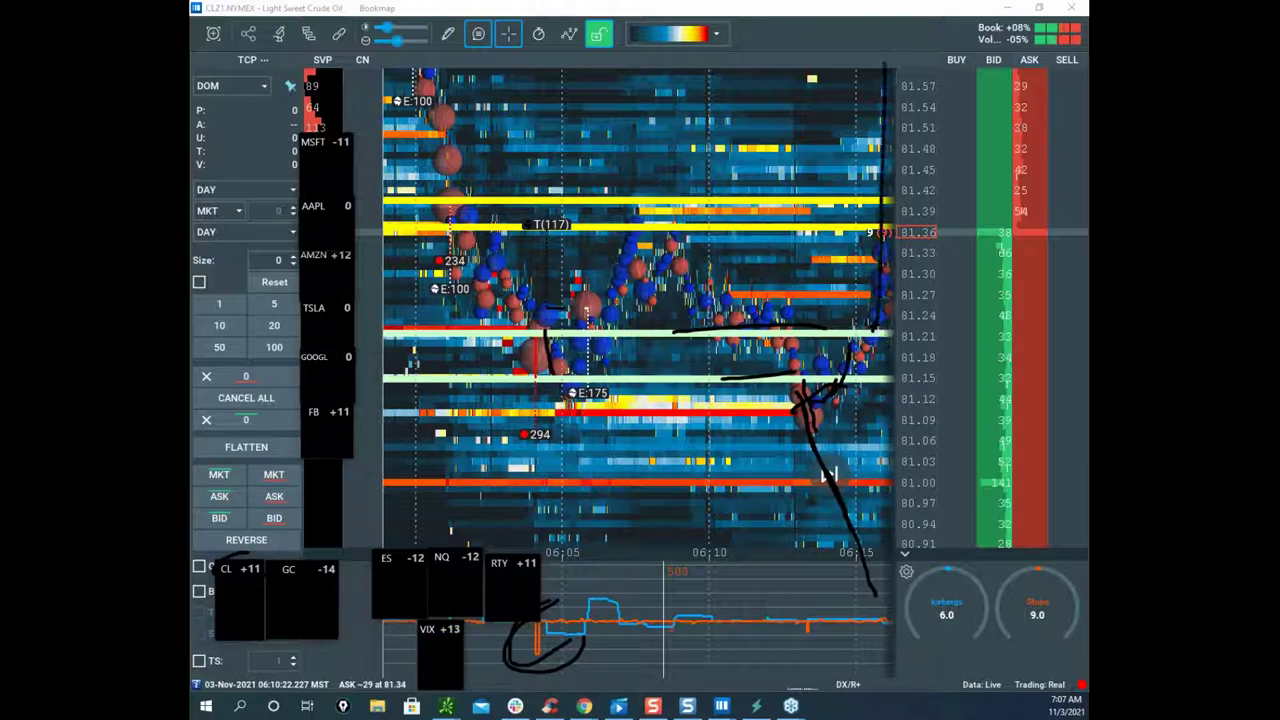
key(Escape)
Step: Examine the crude oil heatmap from the dip before 06:15 through the rally into 07:00
drag(791, 274, 594, 342)
scroll(911, 253, down, 3)
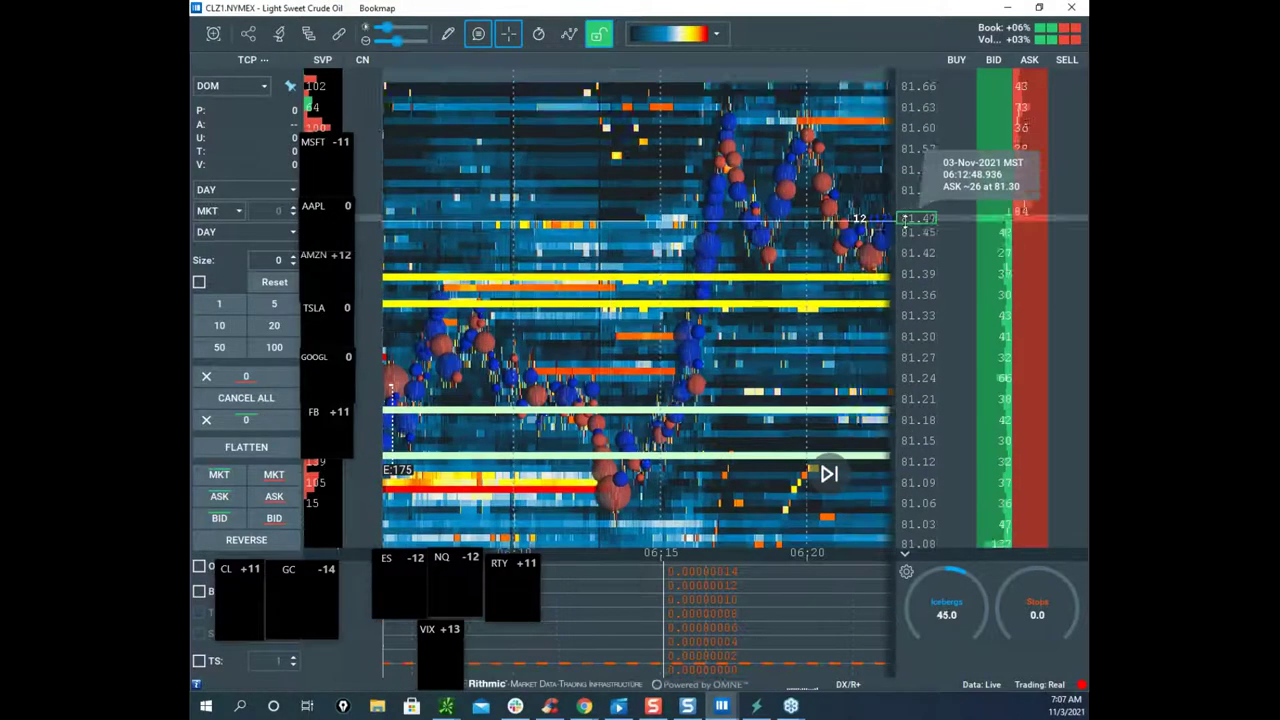
scroll(646, 274, down, 6)
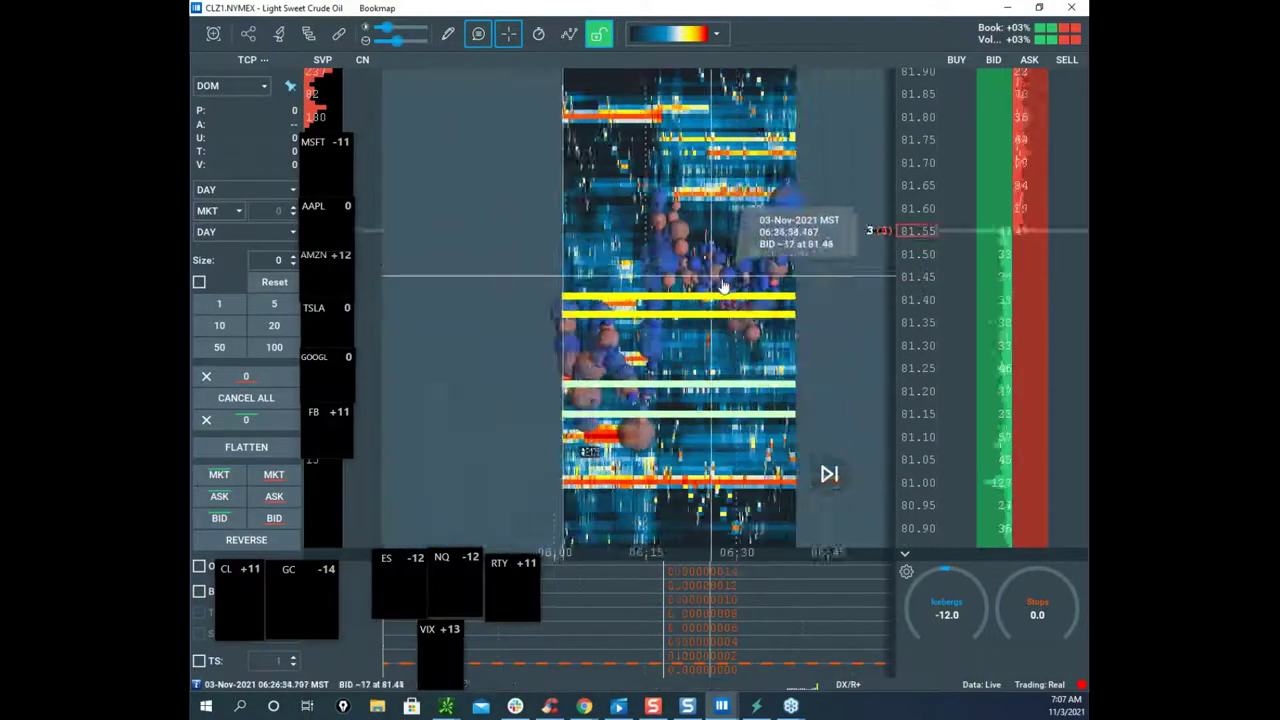
scroll(785, 308, down, 3)
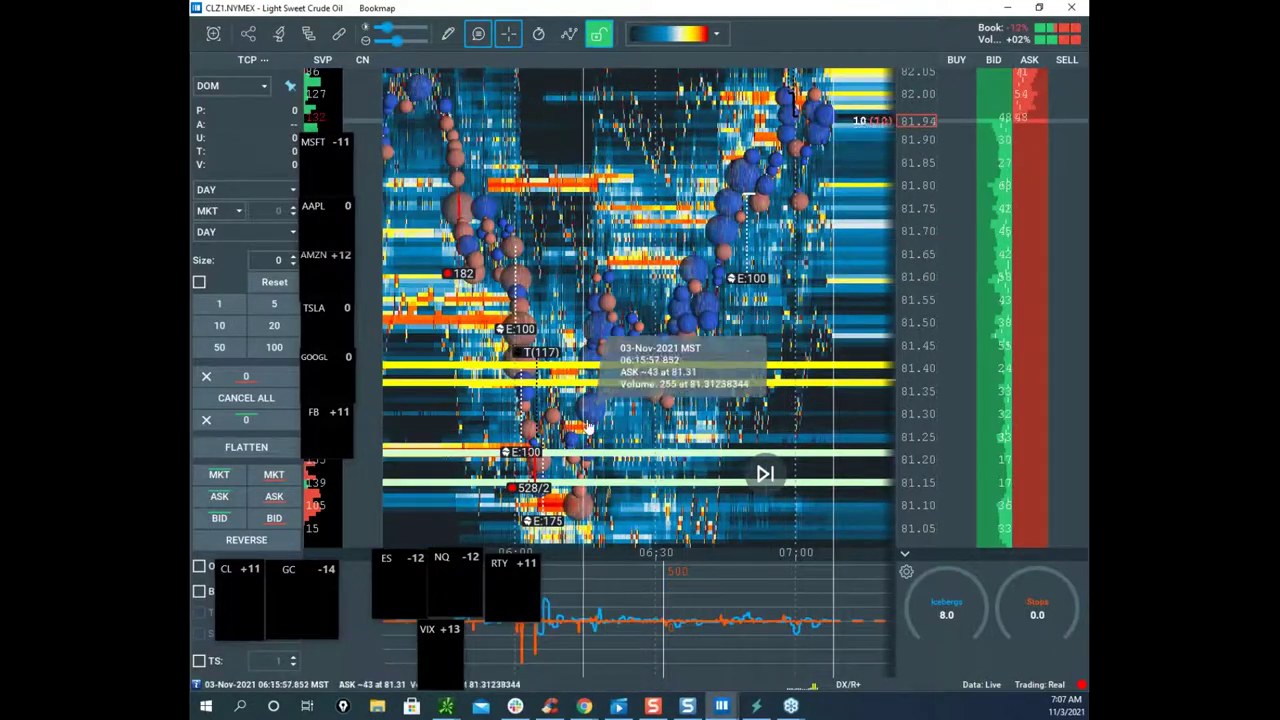
Step: Switch to the composite profiles, circle the 11-3 profile's low, and sketch a line up from it to about 82.60
drag(820, 12, 190, 31)
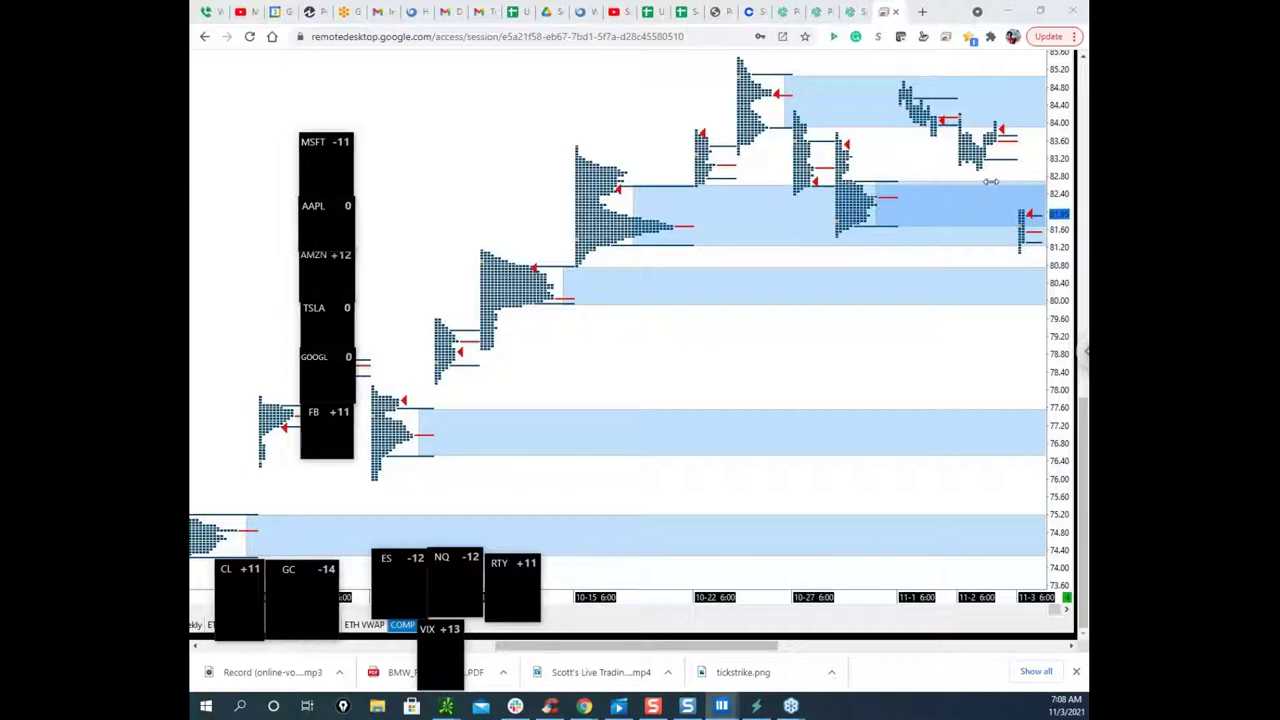
key(ctrl+shift+1)
key(e)
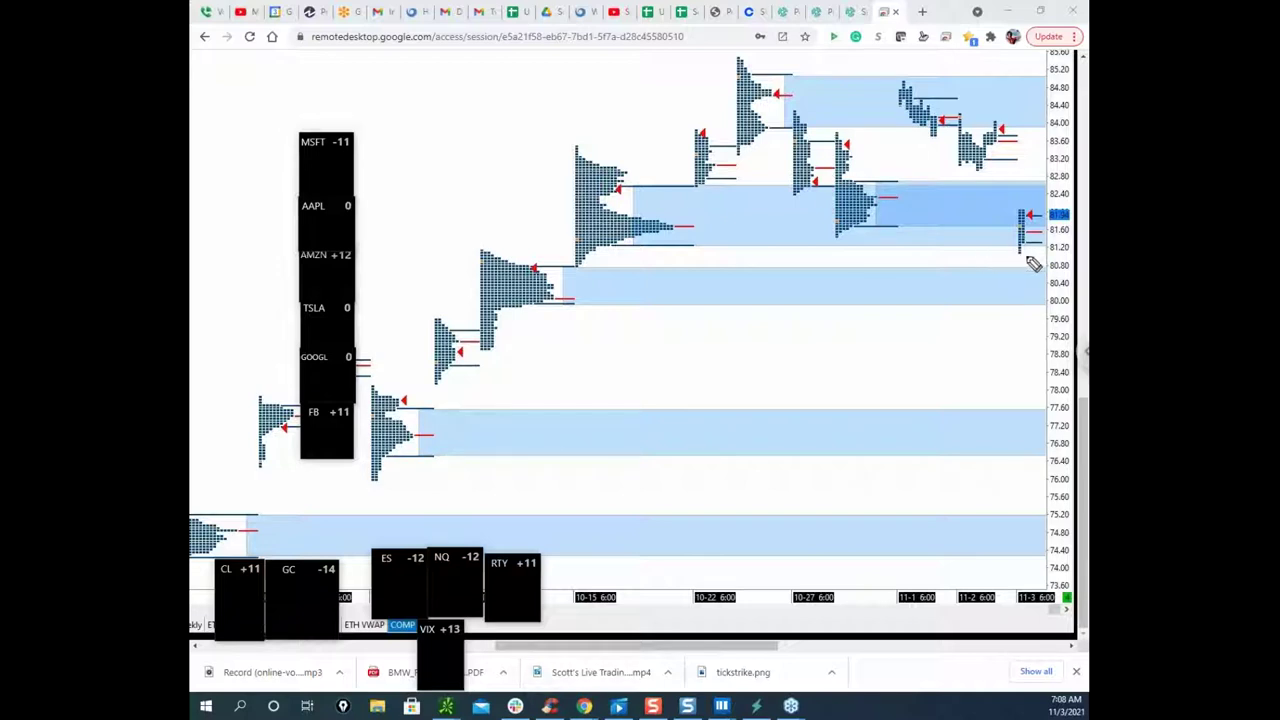
drag(1022, 246, 1015, 252)
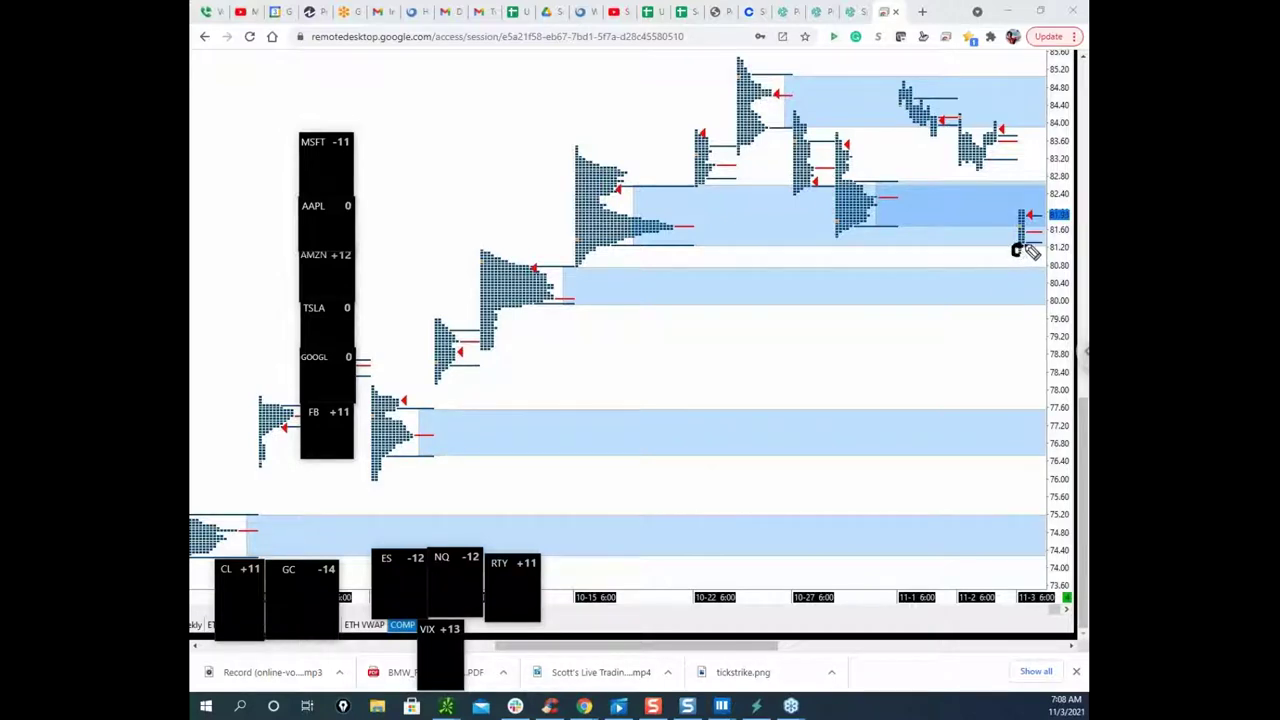
drag(1019, 250, 1021, 183)
key(Escape)
Step: Return to the crude oil heatmap in Bookmap at full size and examine the climb into 07:00
click(721, 706)
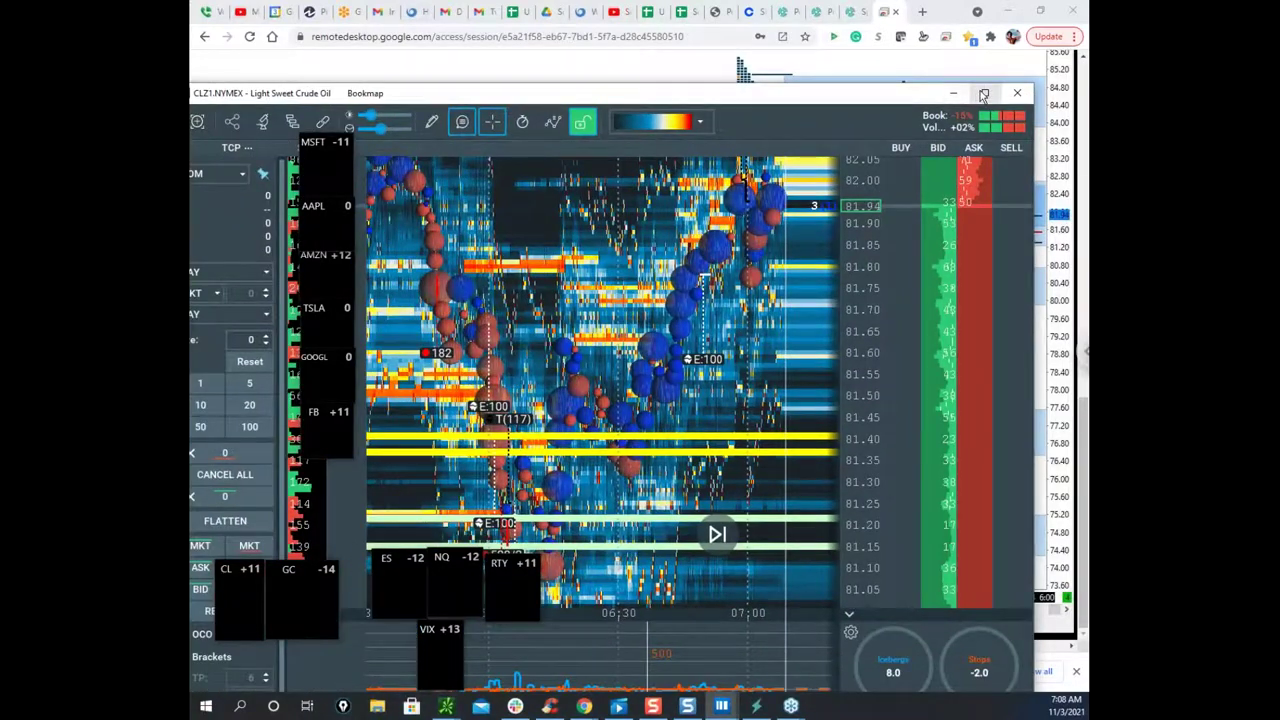
click(984, 94)
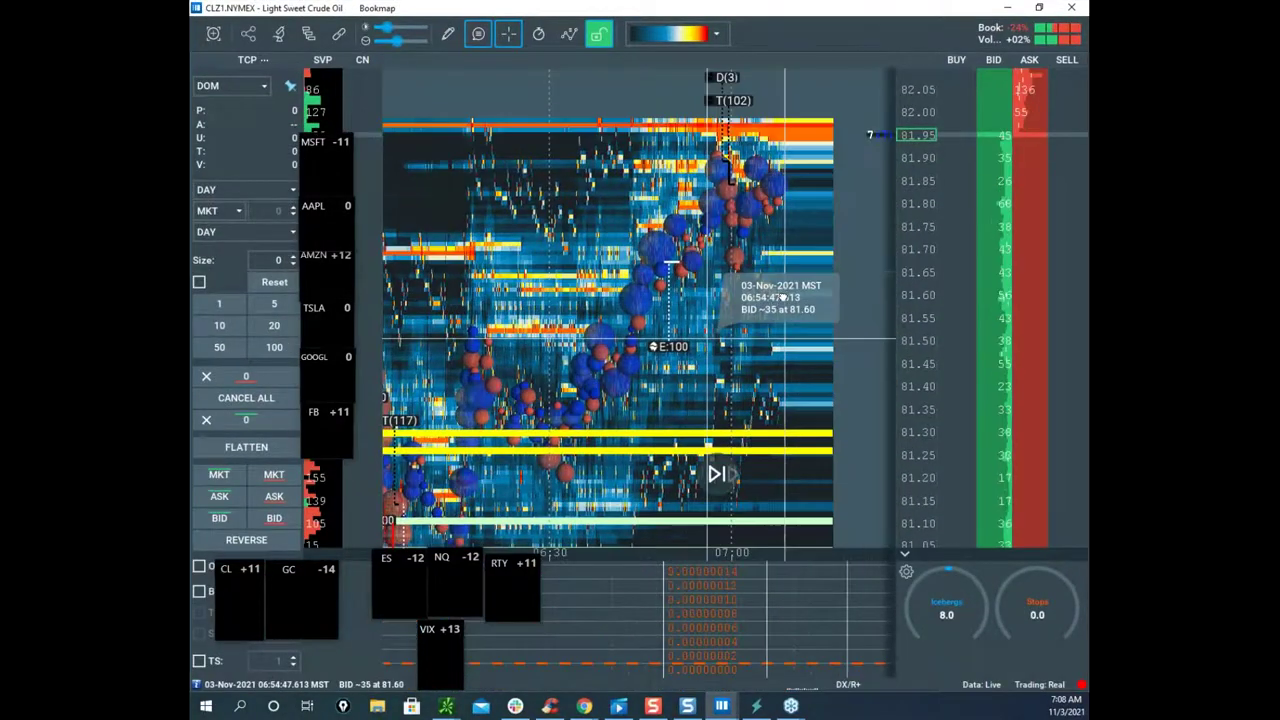
drag(774, 15, 1088, 117)
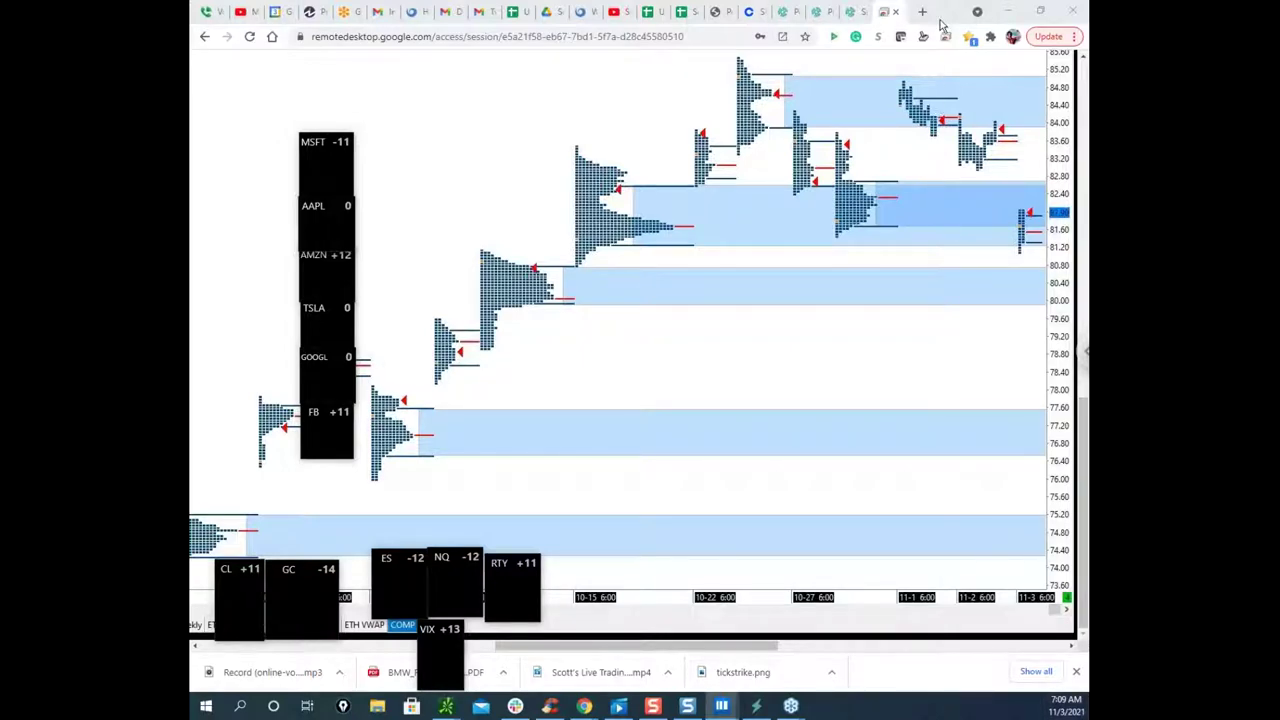
Step: Switch to the E-Mini S&P 500 heatmap and examine price around the two thick black lines after 06:30
click(1008, 10)
scroll(749, 318, up, 2)
drag(693, 300, 614, 226)
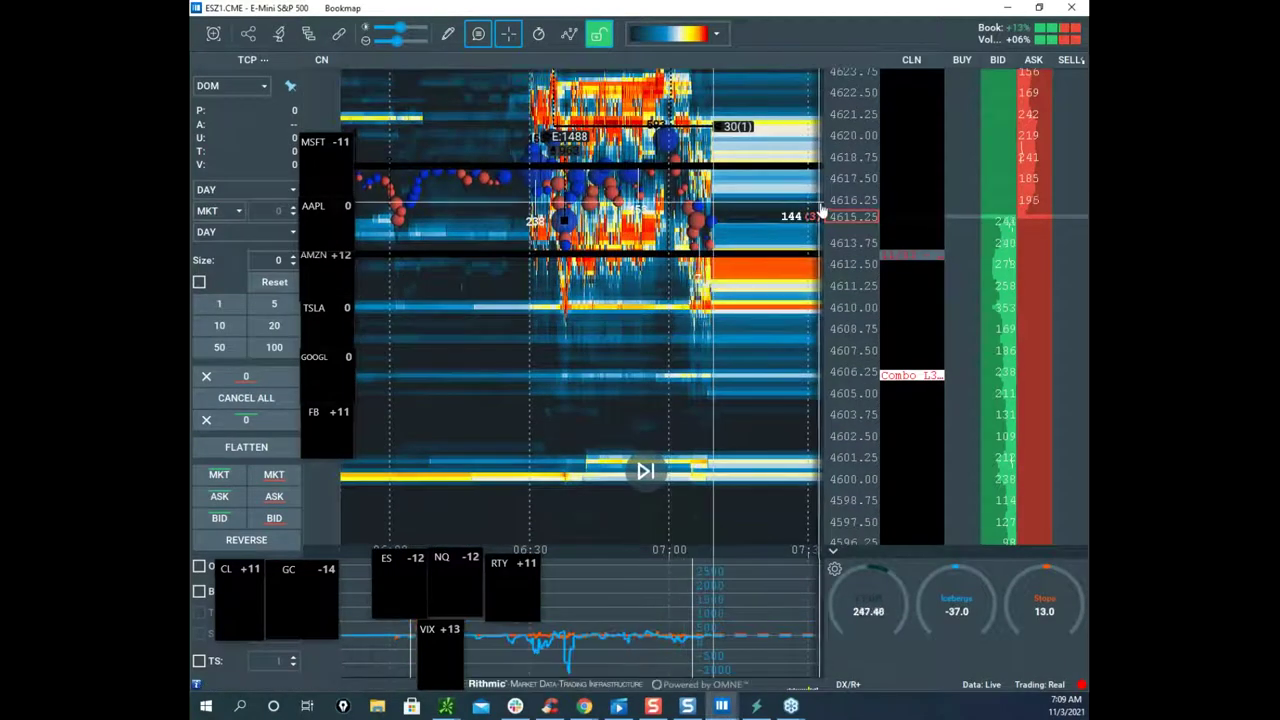
scroll(822, 212, down, 2)
drag(733, 272, 694, 308)
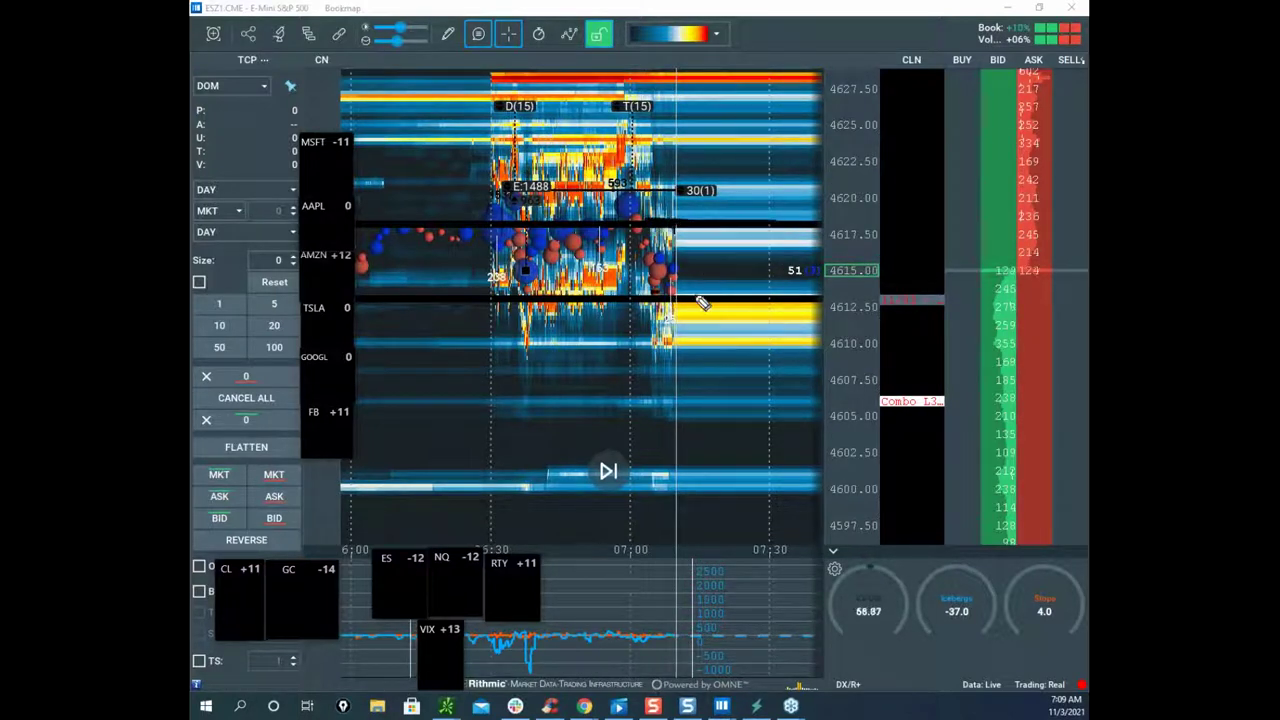
Step: Sketch a break below the lower black line down to about 4605, circle the stock tiles, and leave drawing mode
drag(672, 290, 695, 330)
drag(313, 203, 418, 228)
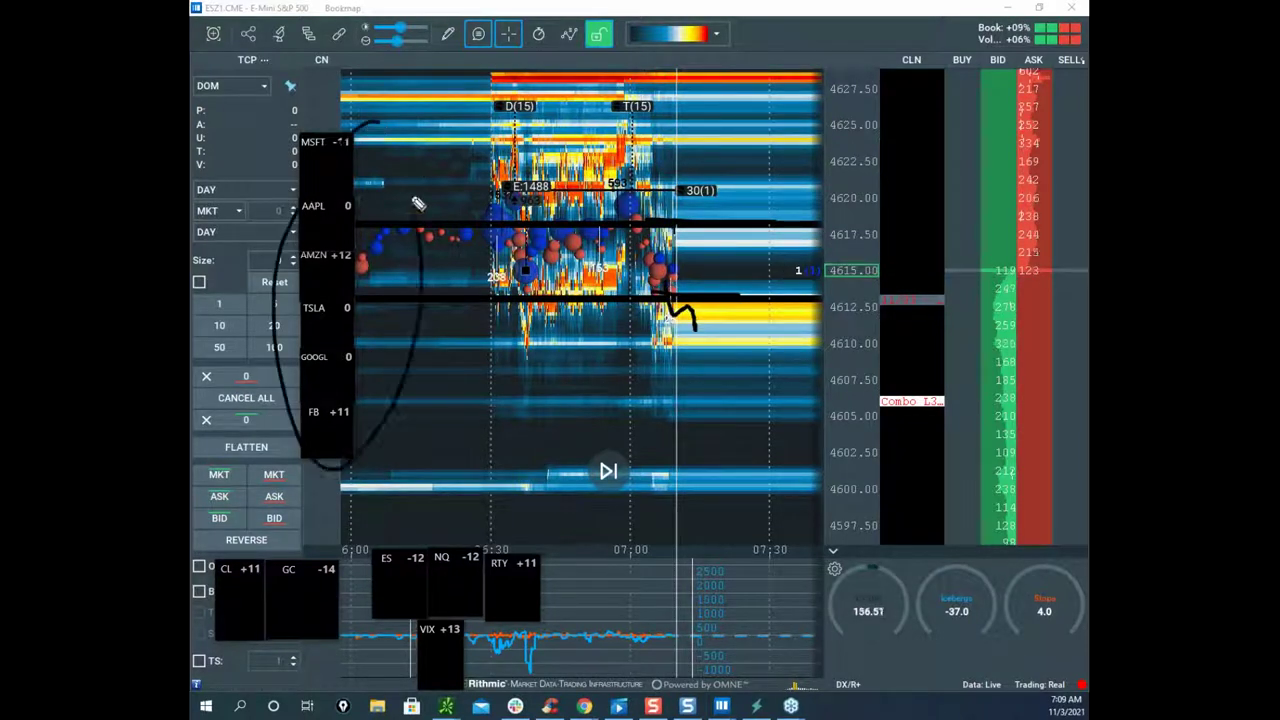
drag(697, 318, 714, 412)
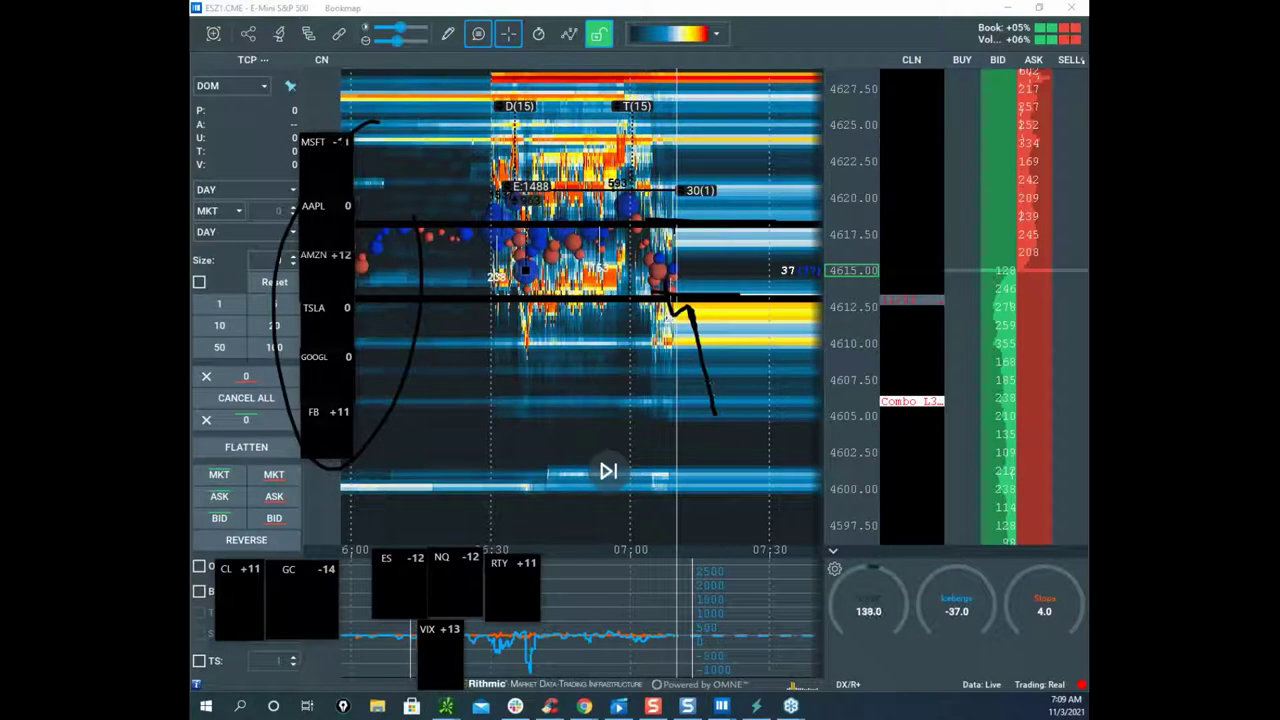
key(Escape)
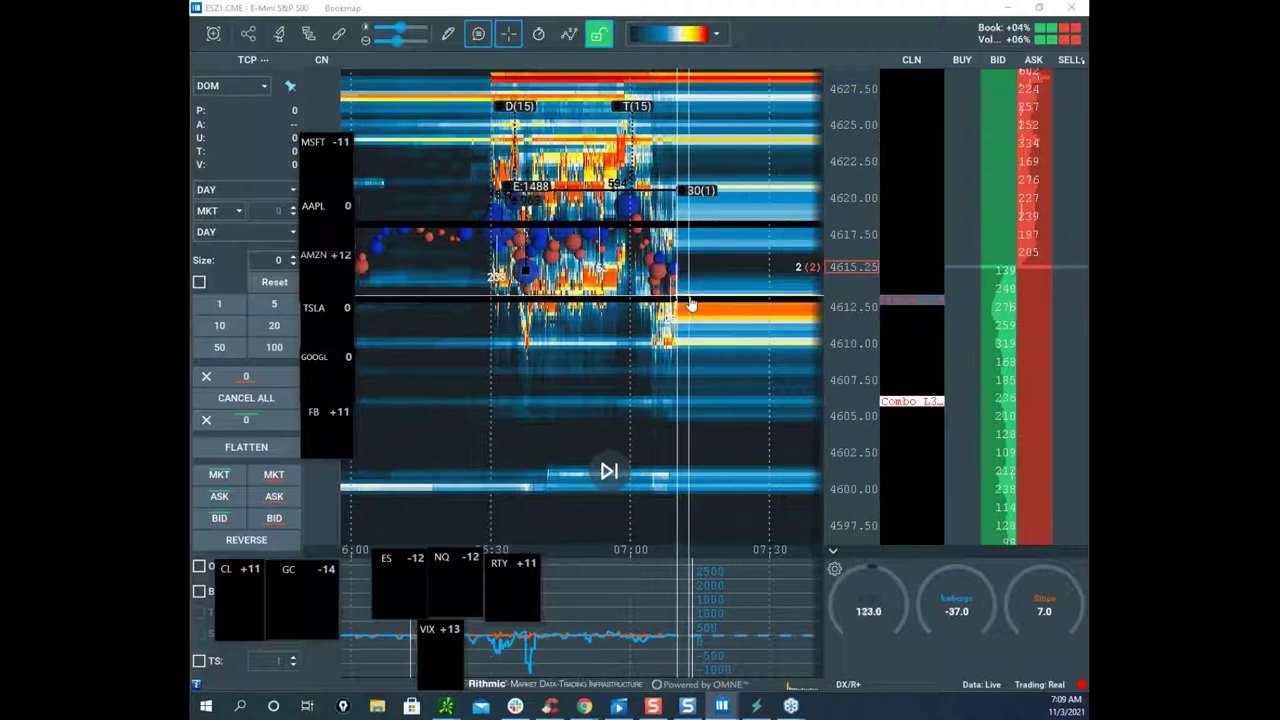
Step: Switch to the hourly /CL crude oil chart in thinkorswim and clear the leftover sketches
mouse_move(671, 241)
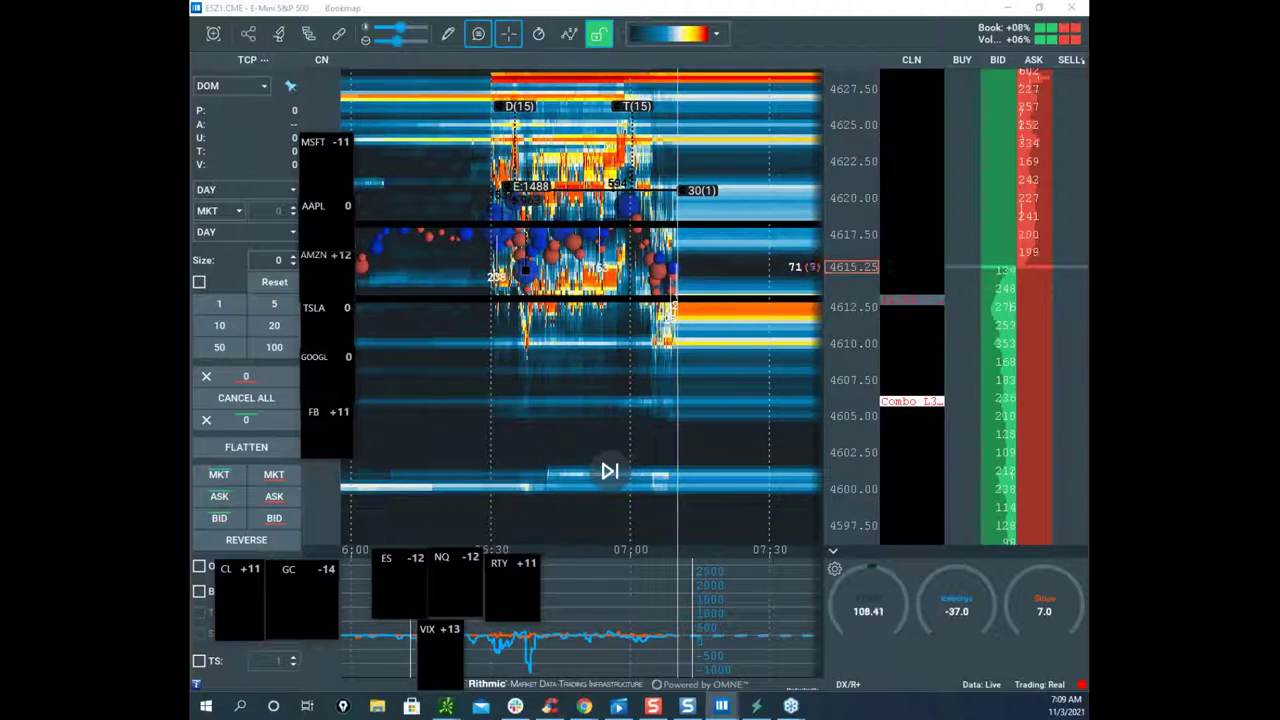
drag(190, 121, 718, 113)
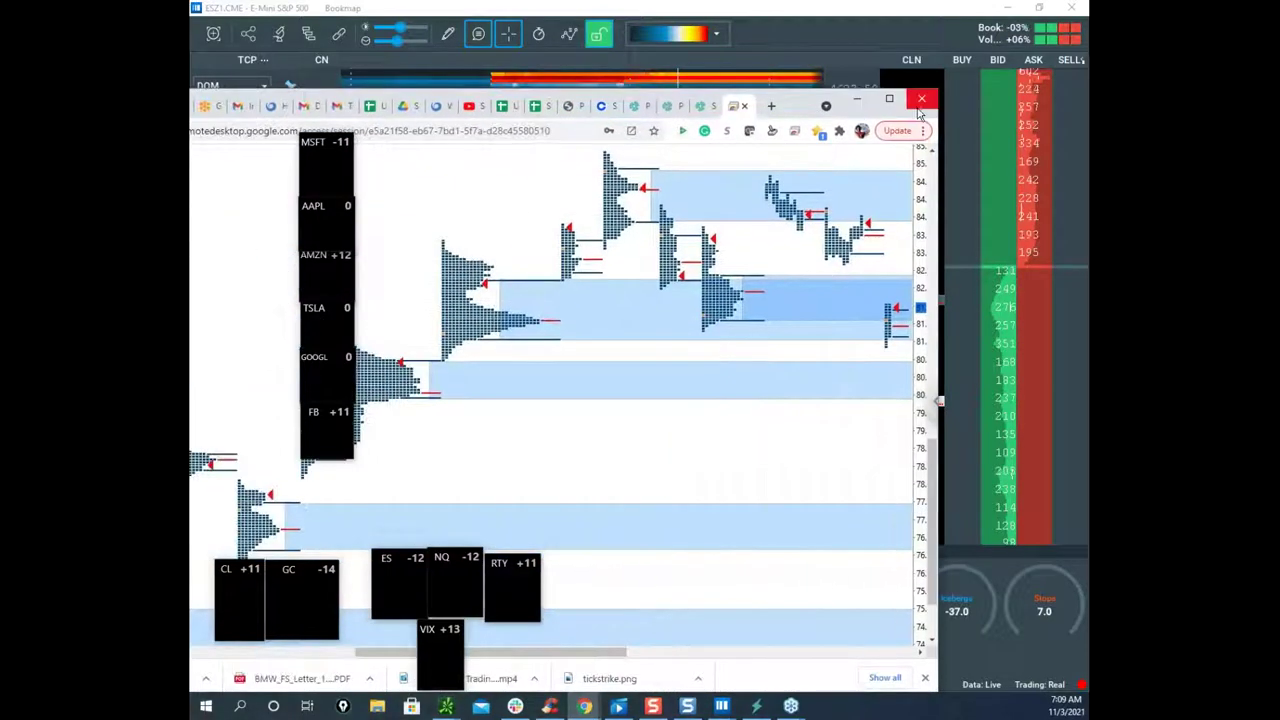
click(886, 97)
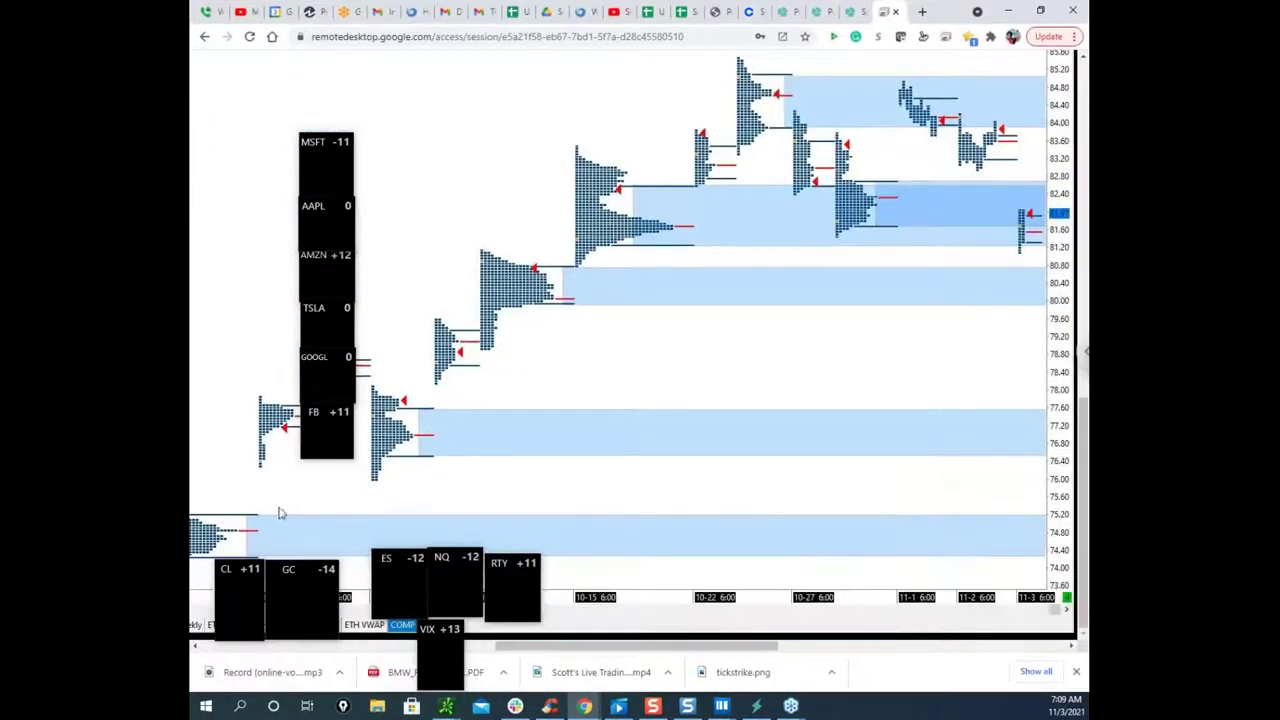
mouse_move(584, 706)
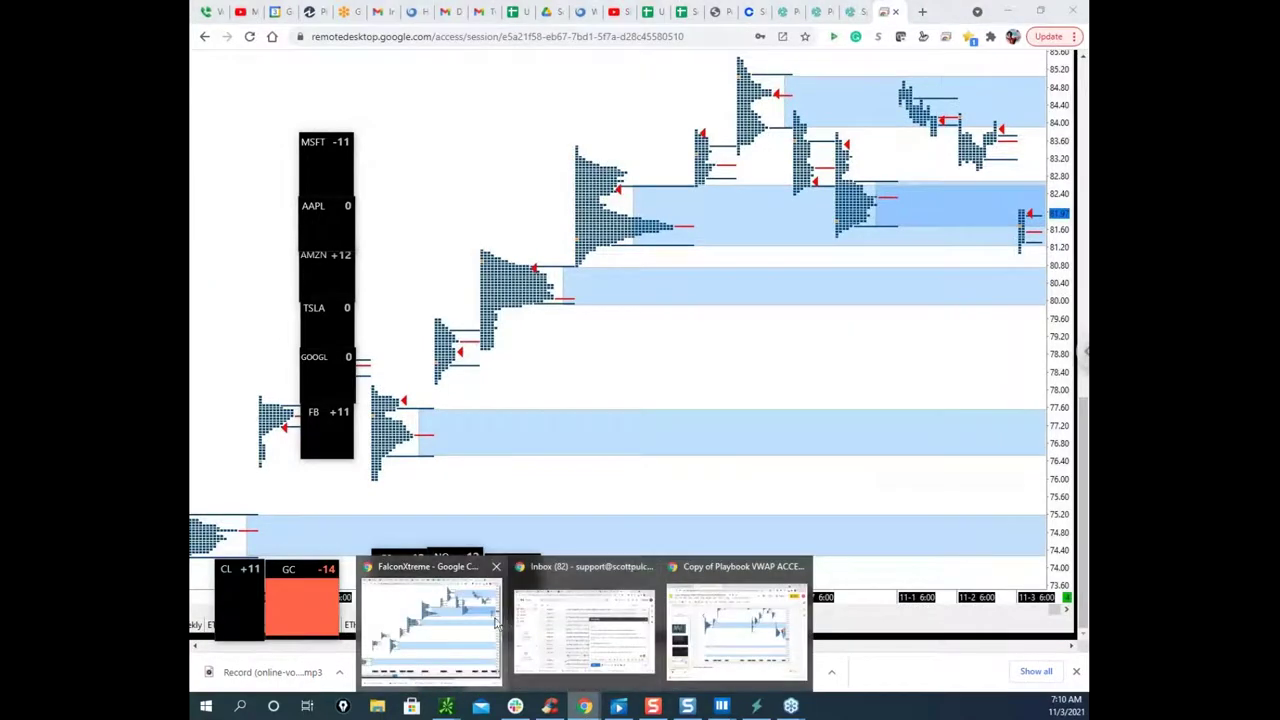
click(446, 706)
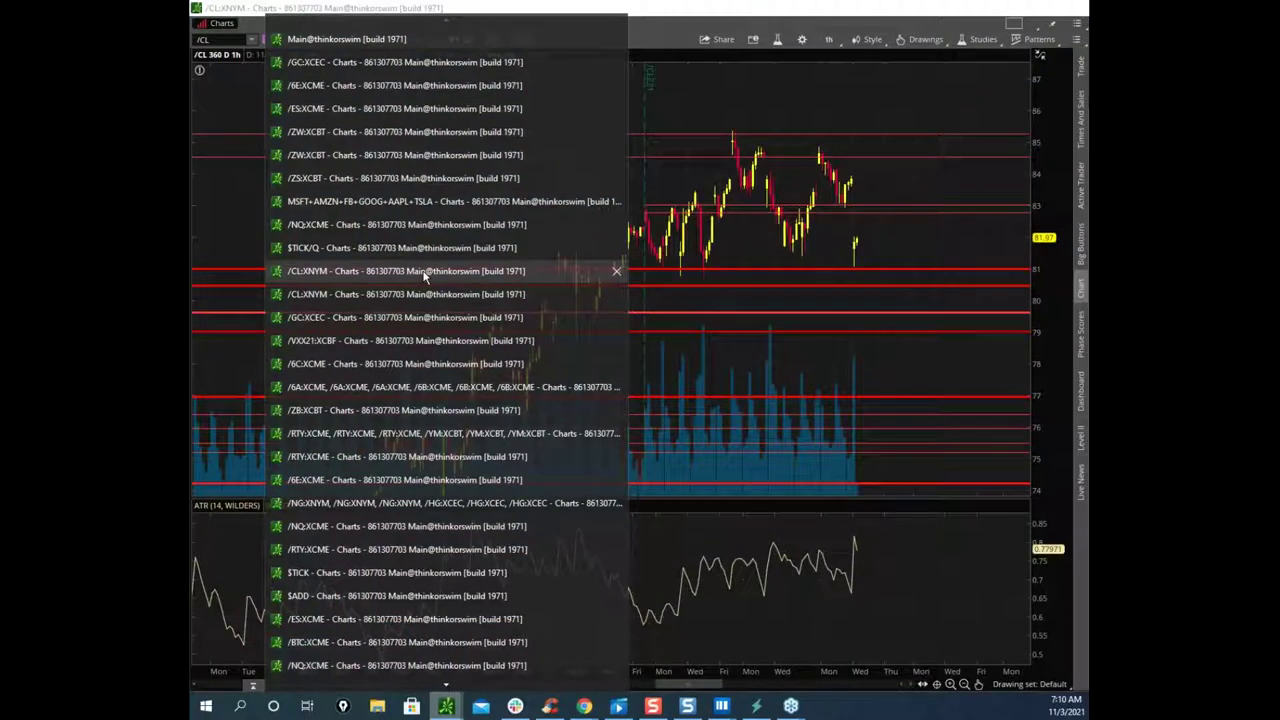
click(425, 273)
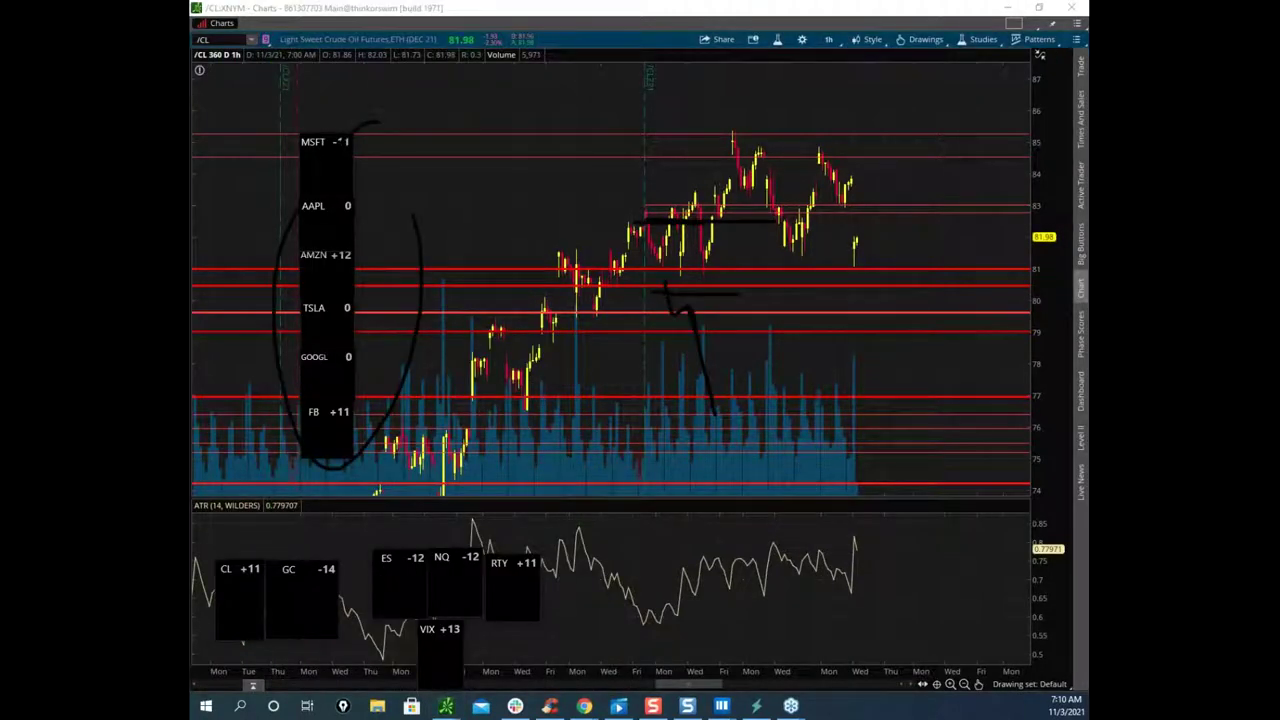
key(Escape)
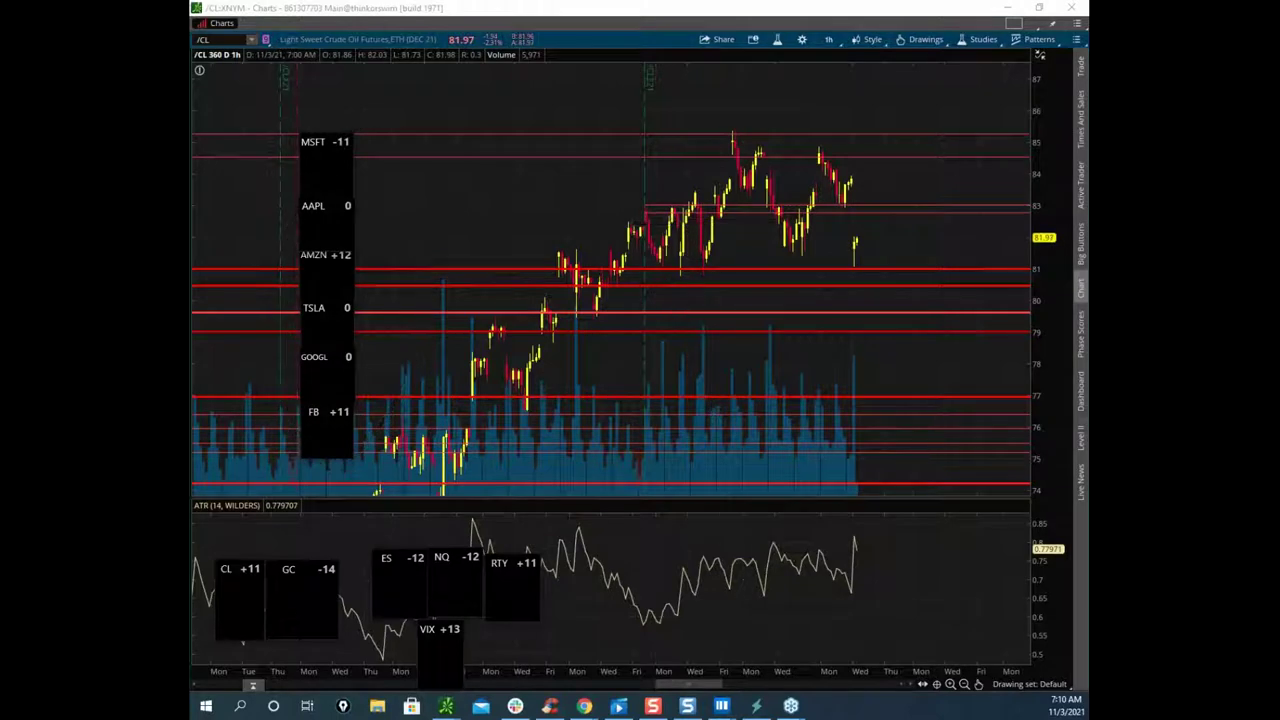
Step: Box and link the two consolidations around 82, draw an arrow from about 87 to the latest bars, and clear the sketches
mouse_move(790, 224)
mouse_down()
mouse_move(814, 251)
mouse_move(787, 219)
mouse_up()
mouse_move(857, 199)
mouse_down()
mouse_move(857, 228)
mouse_move(808, 229)
mouse_move(819, 235)
mouse_up()
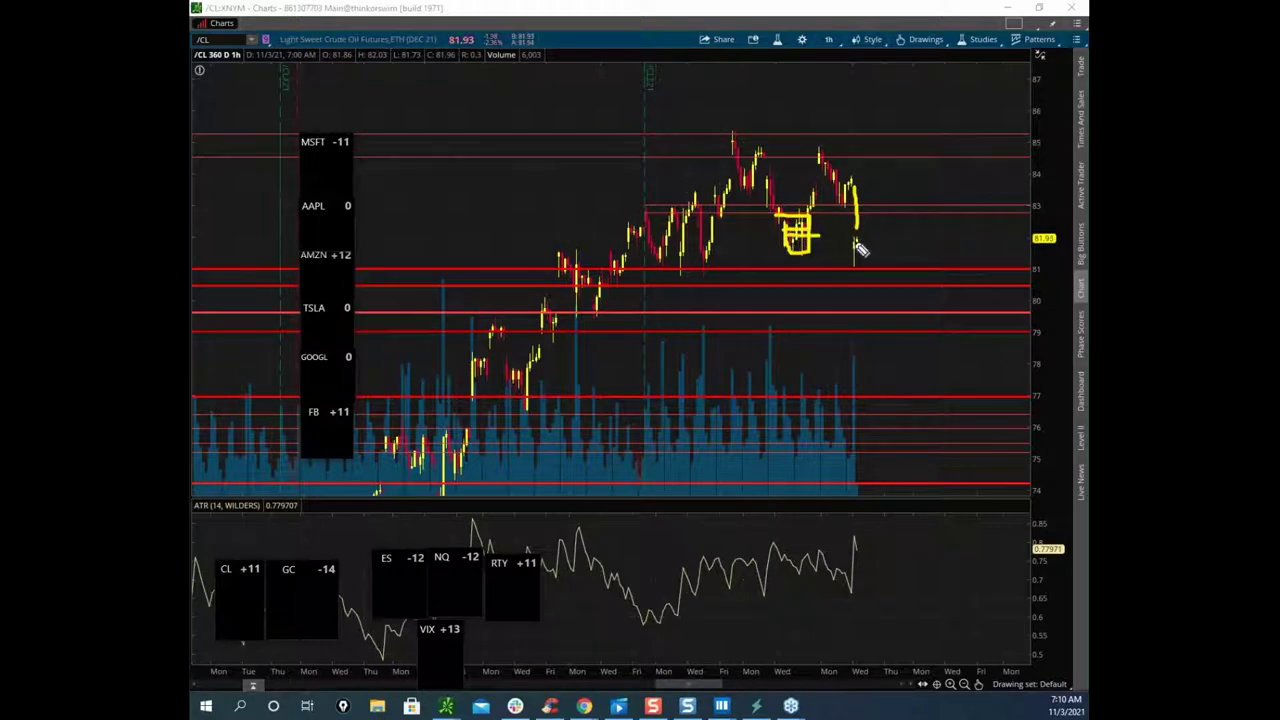
mouse_move(652, 222)
mouse_down()
mouse_move(716, 200)
mouse_move(718, 270)
mouse_move(658, 272)
mouse_move(632, 222)
mouse_move(714, 232)
mouse_move(636, 248)
mouse_move(790, 247)
mouse_up()
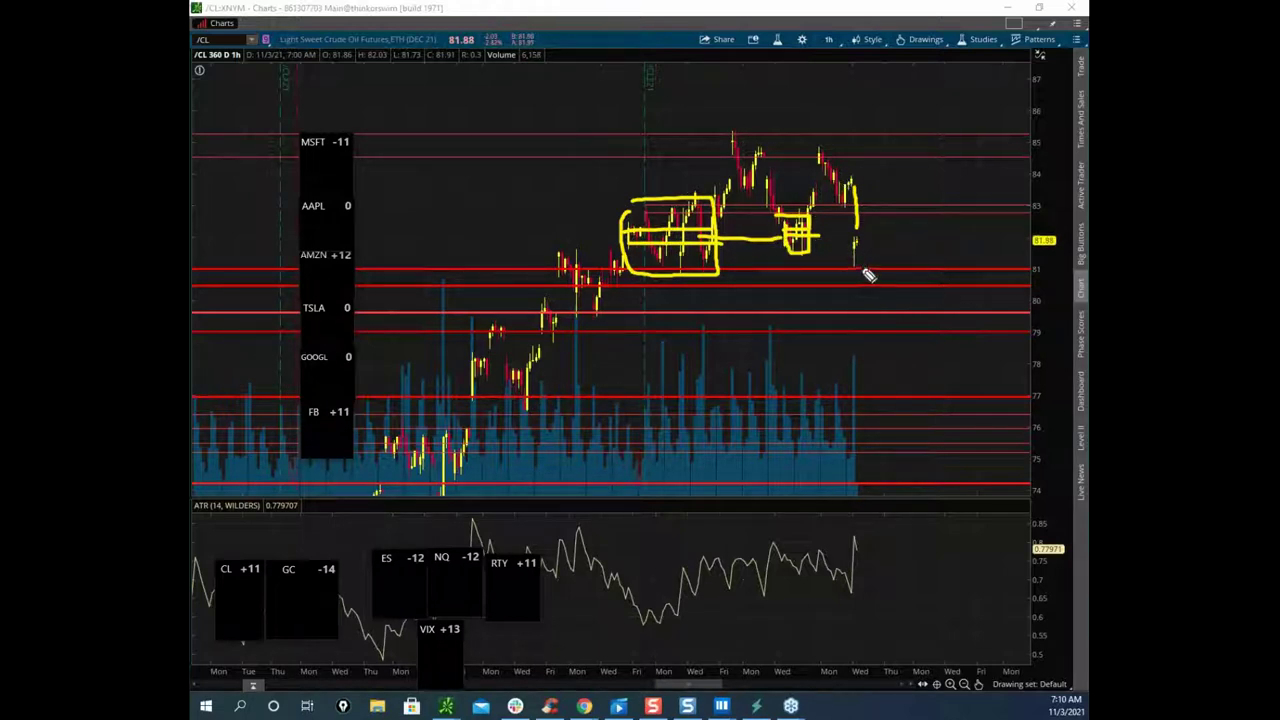
mouse_move(856, 244)
mouse_down()
mouse_move(855, 262)
mouse_move(878, 83)
mouse_up()
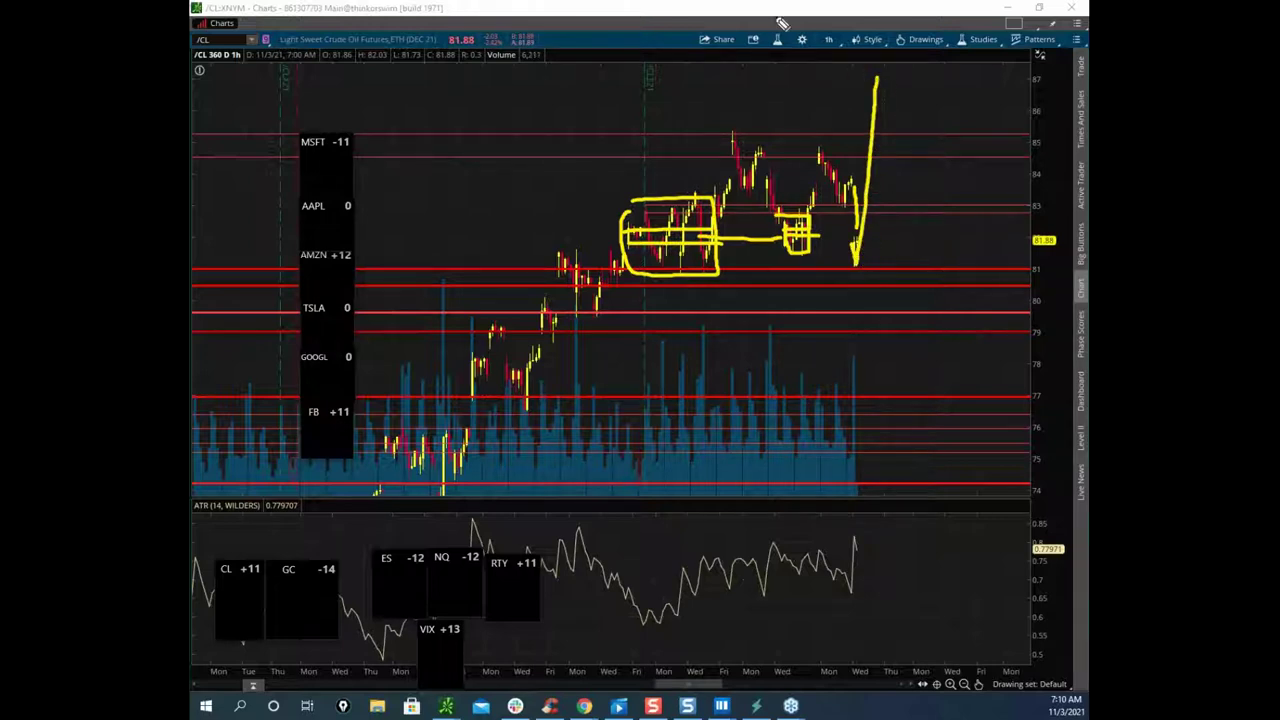
key(Escape)
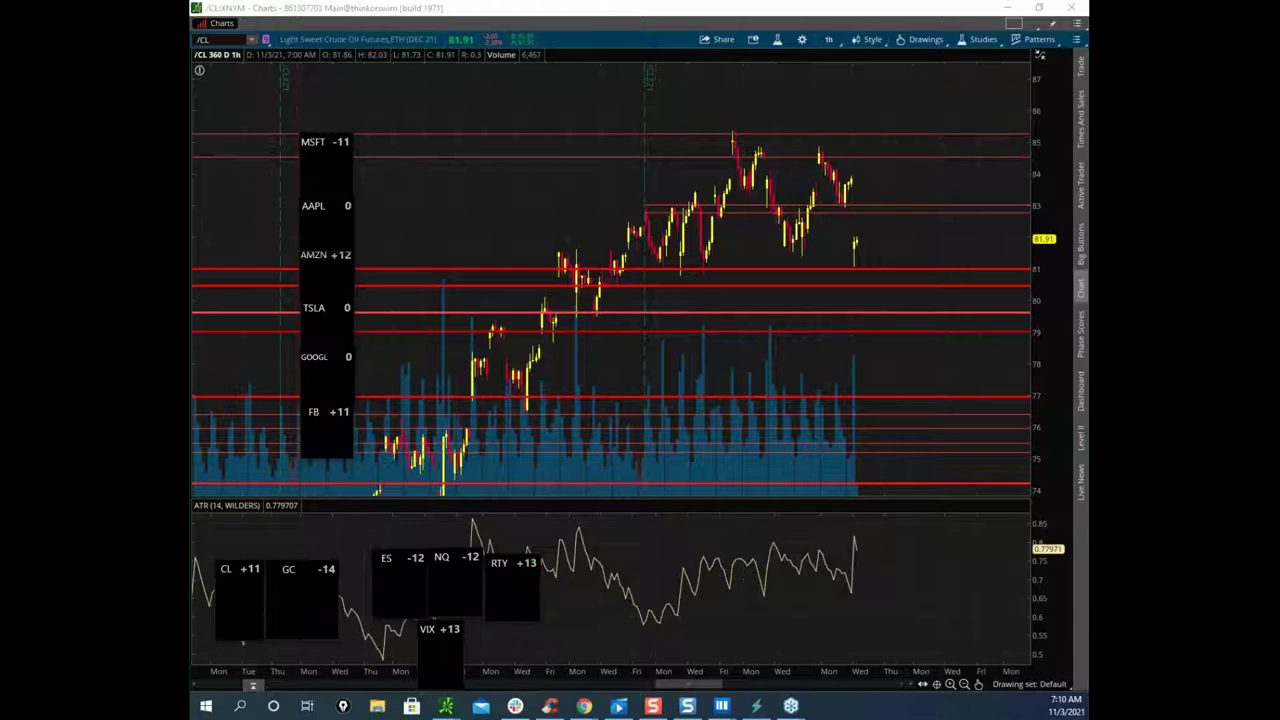
Step: Outline both consolidation zones around 82 again and draw horizontal lines through their middles
mouse_move(640, 215)
mouse_down()
mouse_move(720, 206)
mouse_move(616, 262)
mouse_move(638, 218)
mouse_up()
mouse_move(769, 215)
mouse_down()
mouse_move(804, 217)
mouse_move(793, 247)
mouse_move(766, 233)
mouse_up()
drag(641, 230, 716, 230)
mouse_move(645, 242)
mouse_down()
mouse_move(820, 228)
mouse_move(806, 240)
mouse_up()
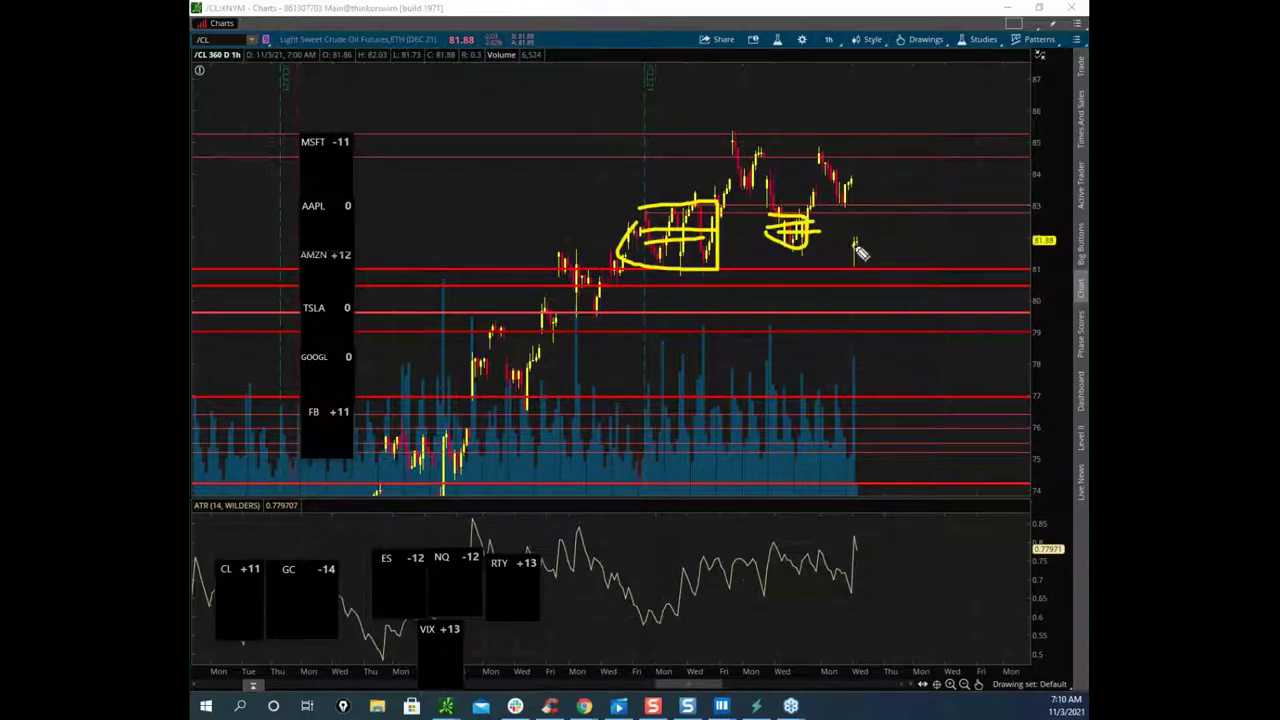
Step: Sketch possible paths from the latest bars near 82, upward to about 86 and downward toward 78, and clear the sketches
drag(862, 236, 872, 360)
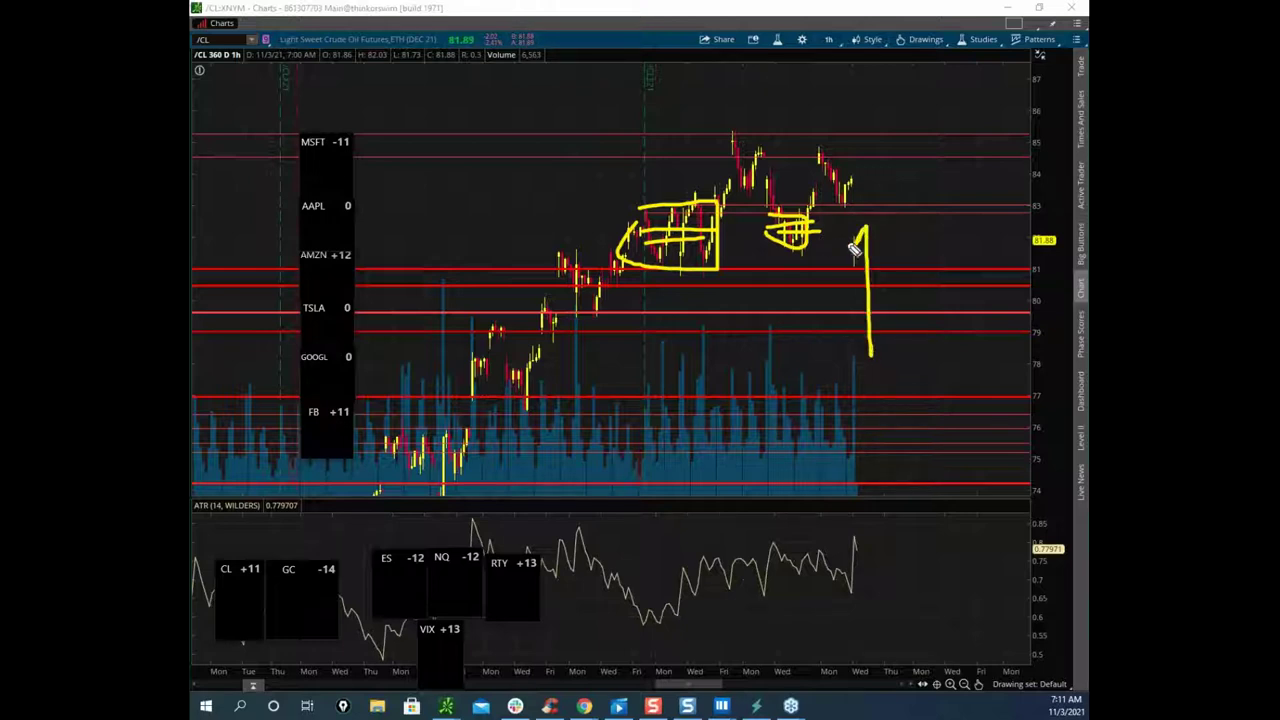
mouse_move(850, 230)
mouse_down()
mouse_move(862, 238)
mouse_move(922, 104)
mouse_up()
drag(852, 246, 893, 284)
key(Escape)
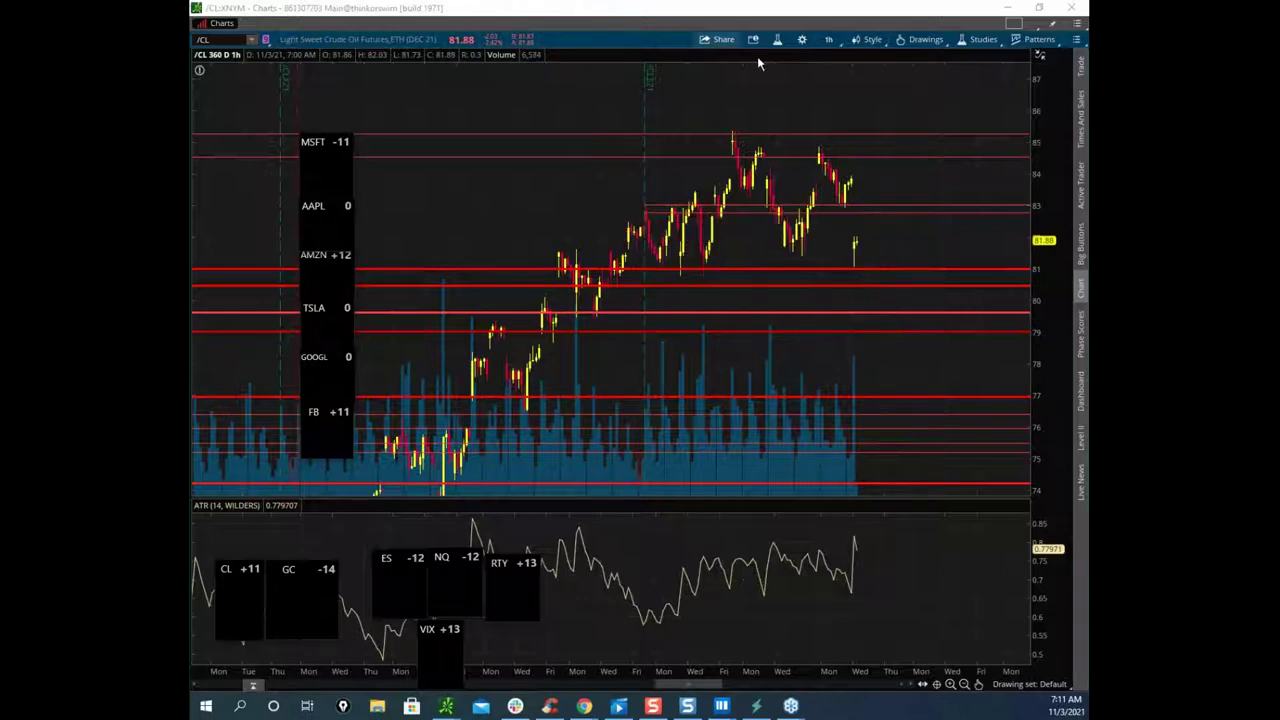
Step: Move the thinkorswim crude chart out of the way and return to the crude composite profile in Chrome
mouse_move(763, 9)
mouse_down()
mouse_move(678, 114)
mouse_move(729, 158)
mouse_move(738, 140)
mouse_up()
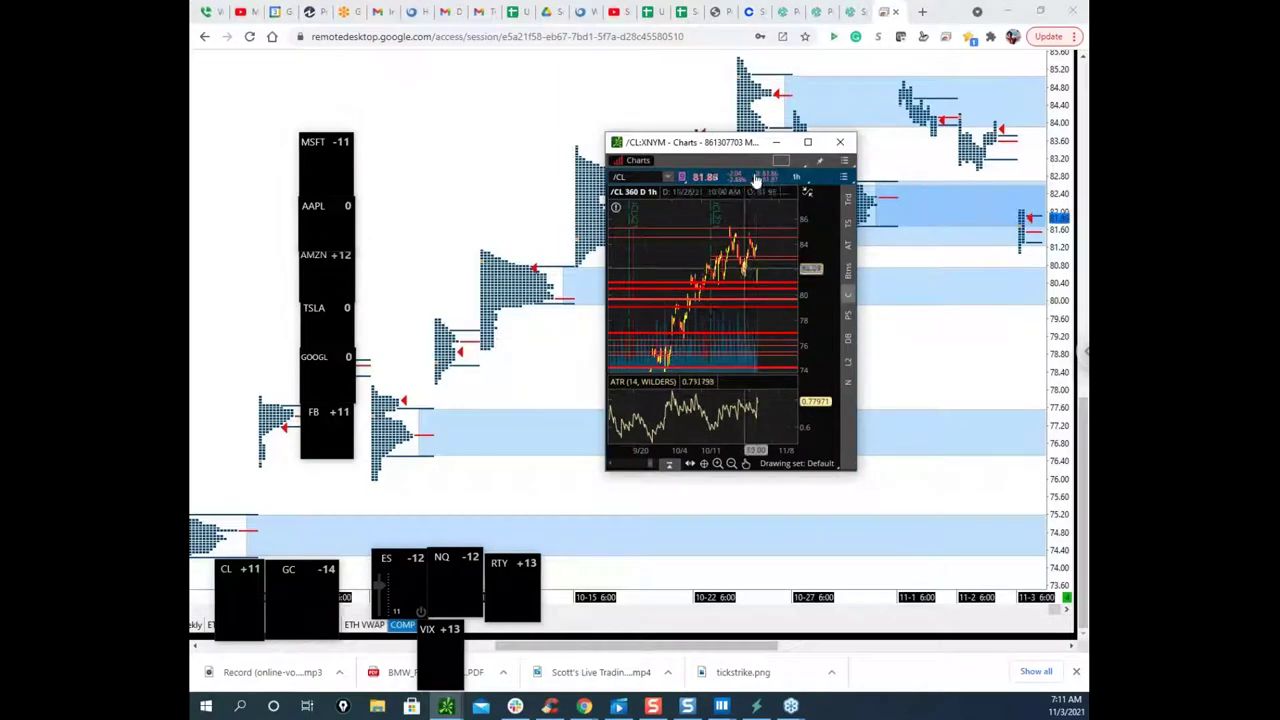
drag(714, 147, 638, 220)
click(655, 188)
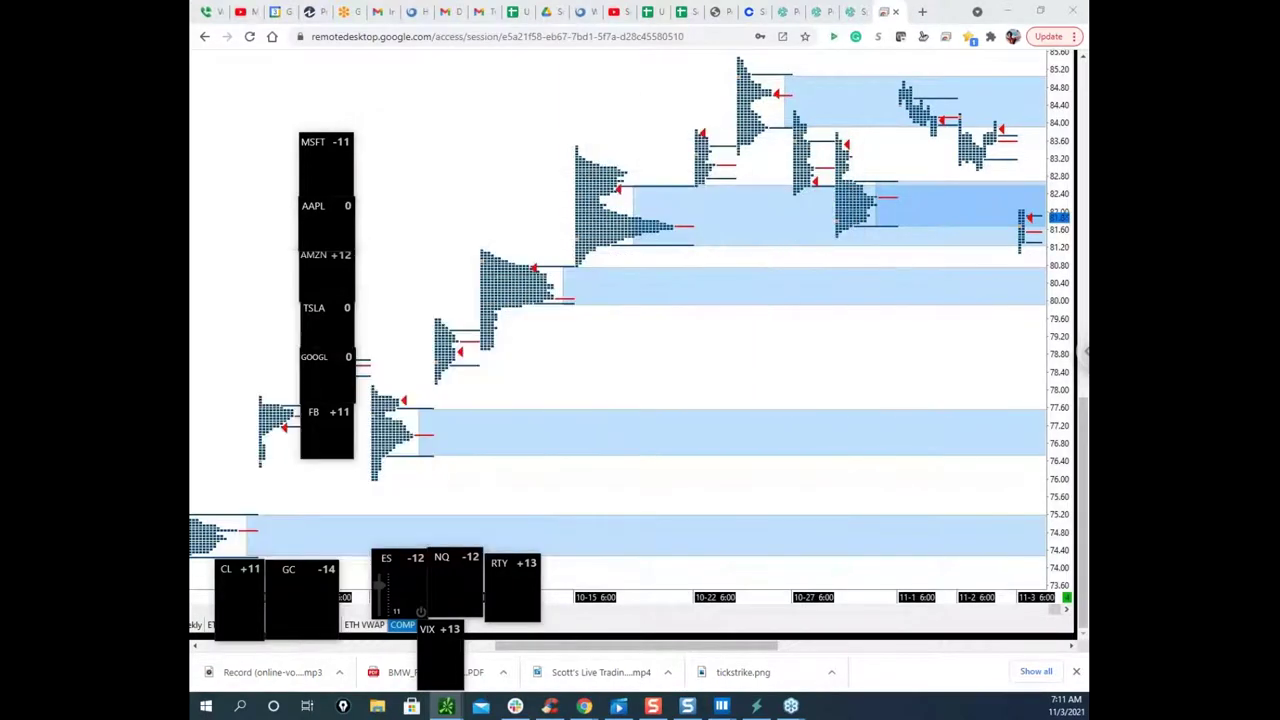
key(Escape)
Step: Mark the overlapping value area at about 82.8, 82.3 and 81.6, sketch price paths around the latest profile, and clear the sketches
drag(892, 178, 950, 177)
drag(878, 231, 988, 229)
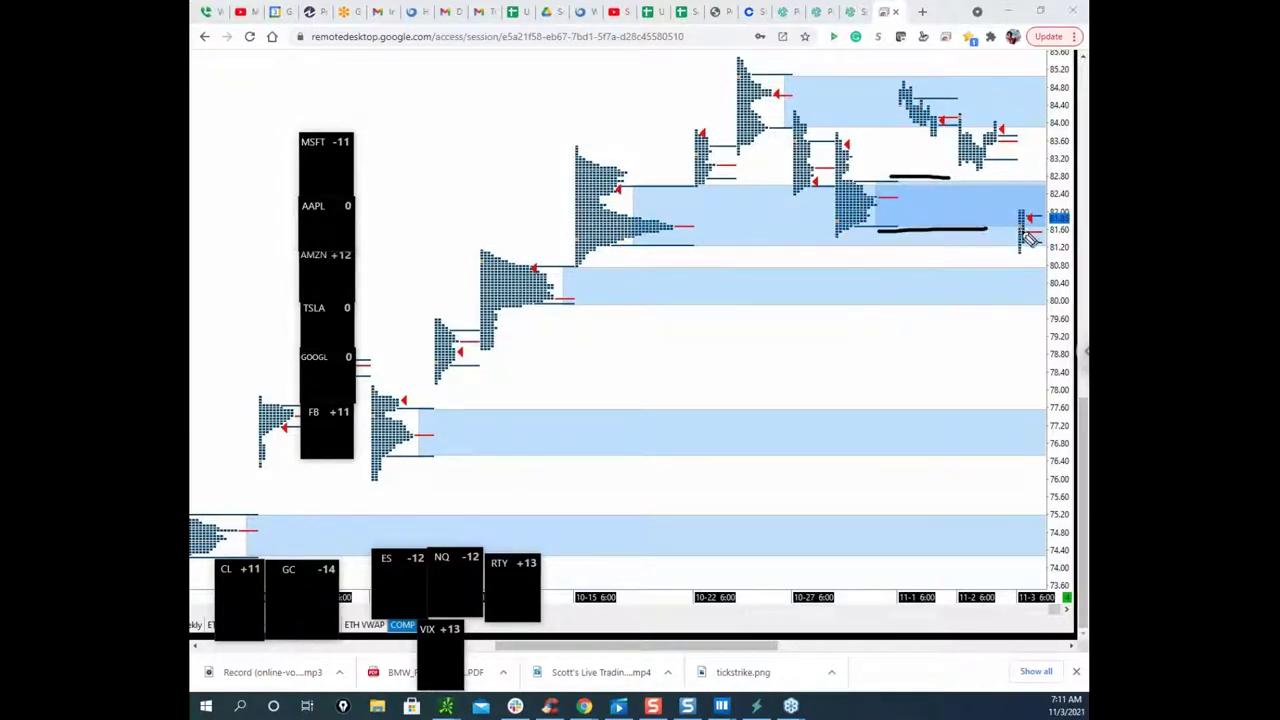
mouse_move(1016, 228)
mouse_down()
mouse_move(992, 226)
mouse_move(1038, 252)
mouse_move(1046, 279)
mouse_up()
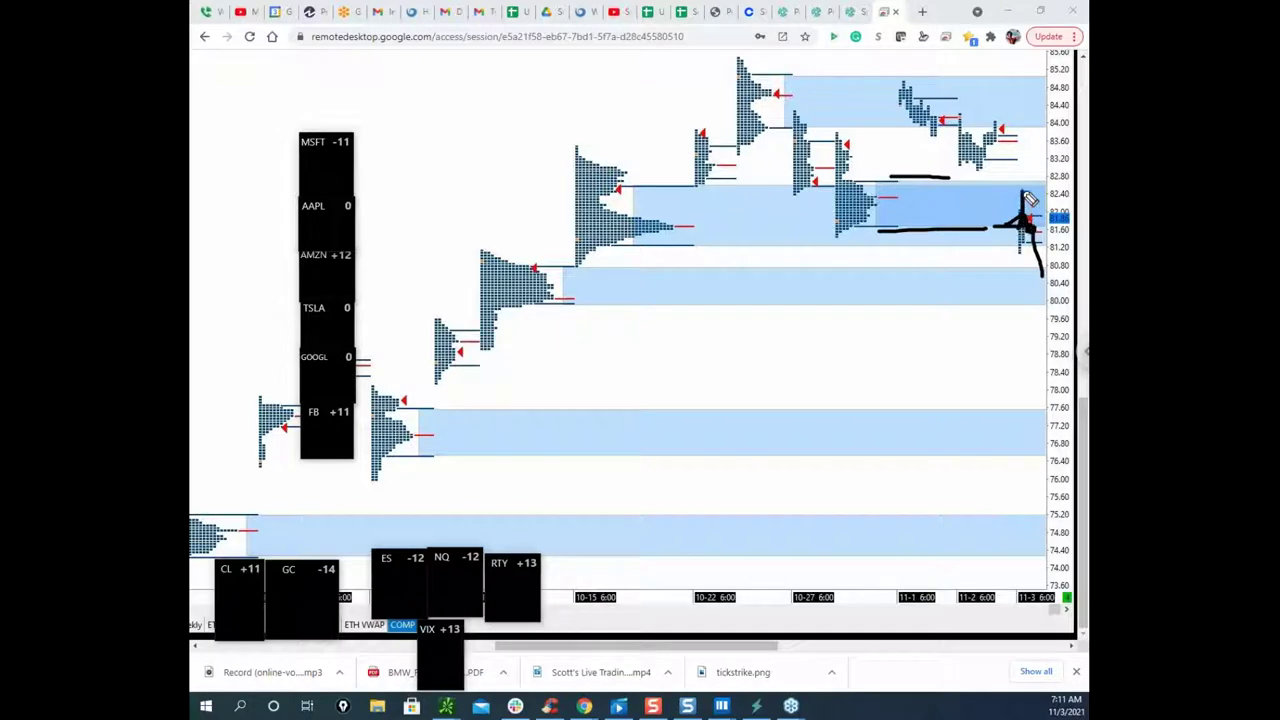
mouse_move(900, 199)
mouse_down()
mouse_move(1023, 212)
mouse_move(1036, 190)
mouse_move(1028, 200)
mouse_move(1012, 186)
mouse_move(1040, 207)
mouse_move(1050, 243)
mouse_up()
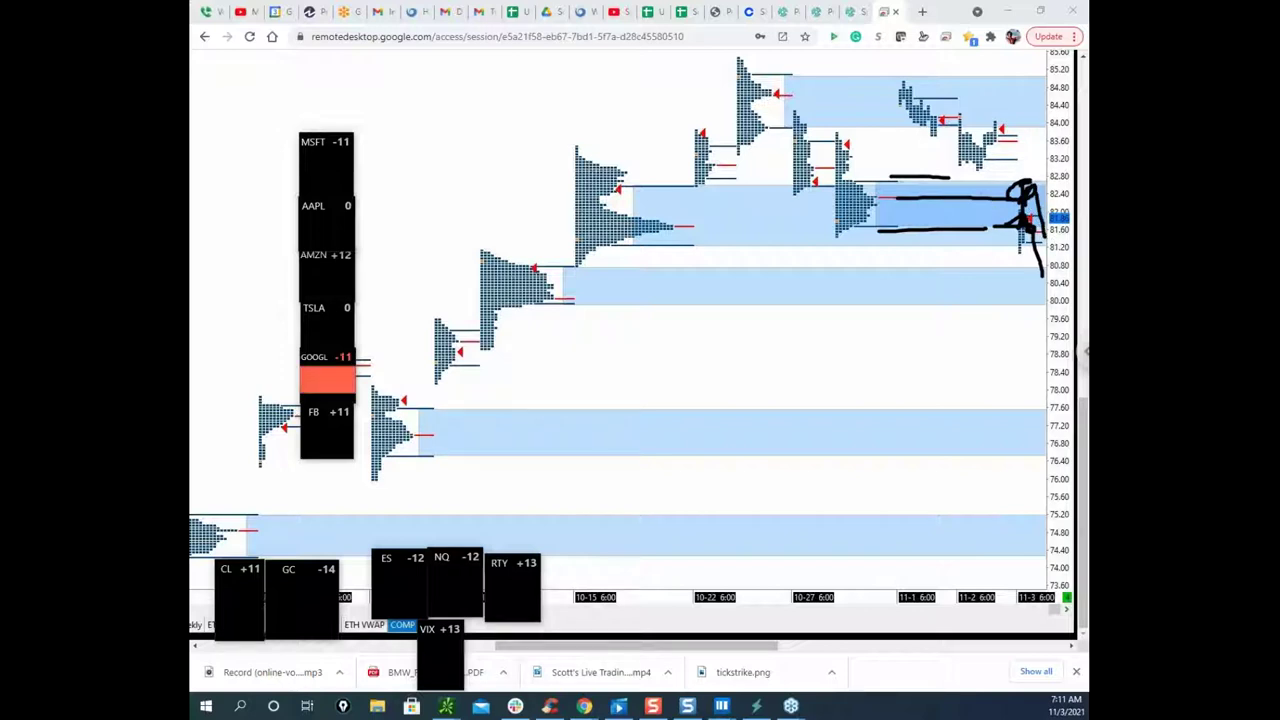
key(Escape)
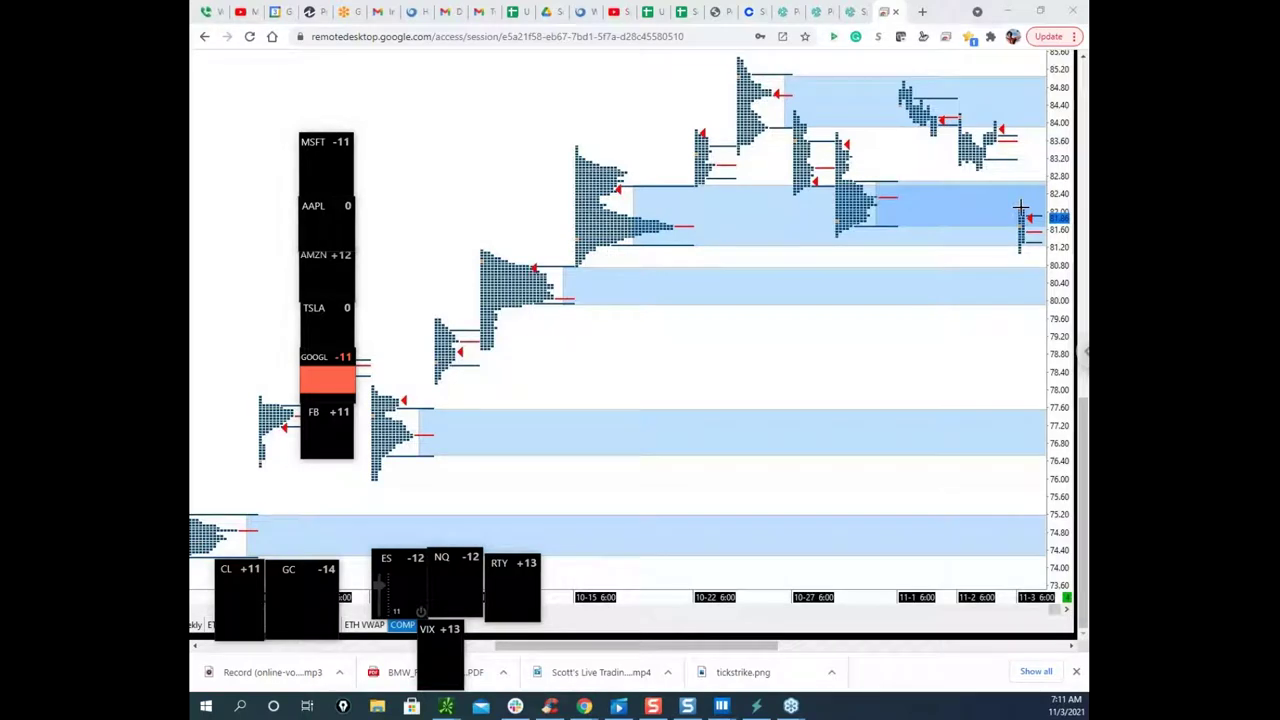
Step: Switch to the CLZ1 crude oil heatmap in Bookmap and show a longer time range around 07:00
click(1008, 11)
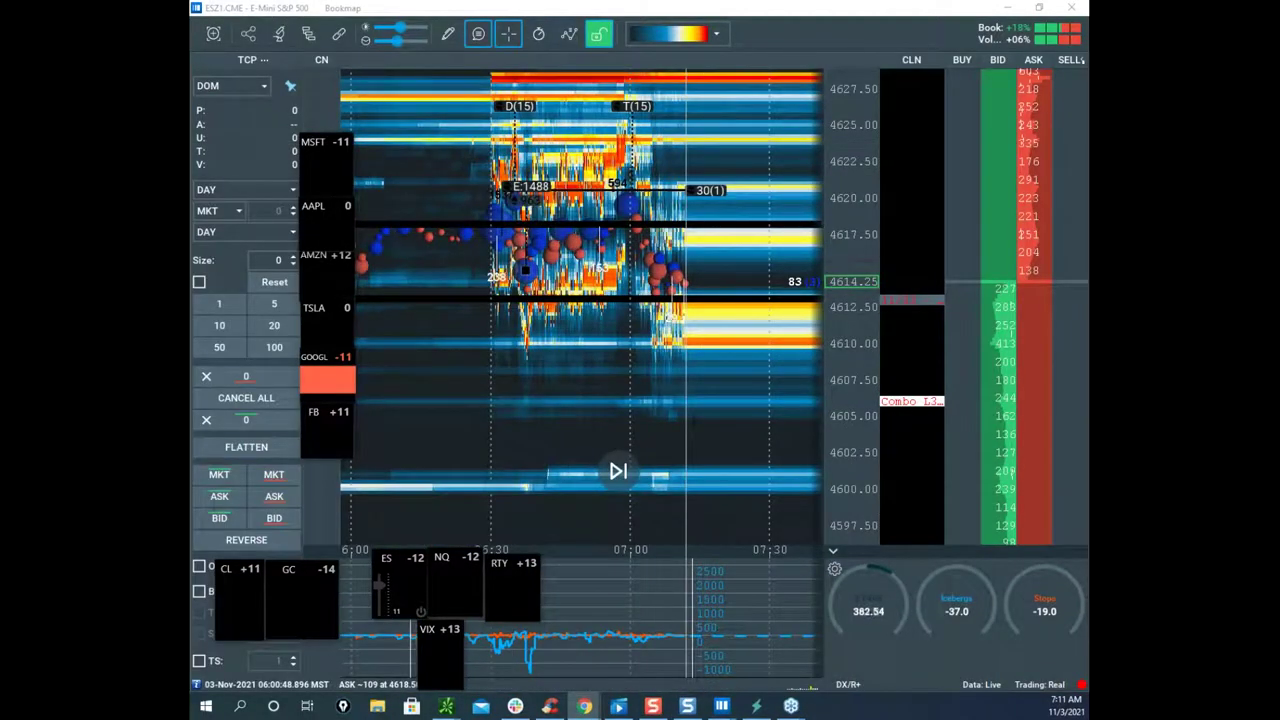
drag(190, 75, 812, 70)
click(970, 67)
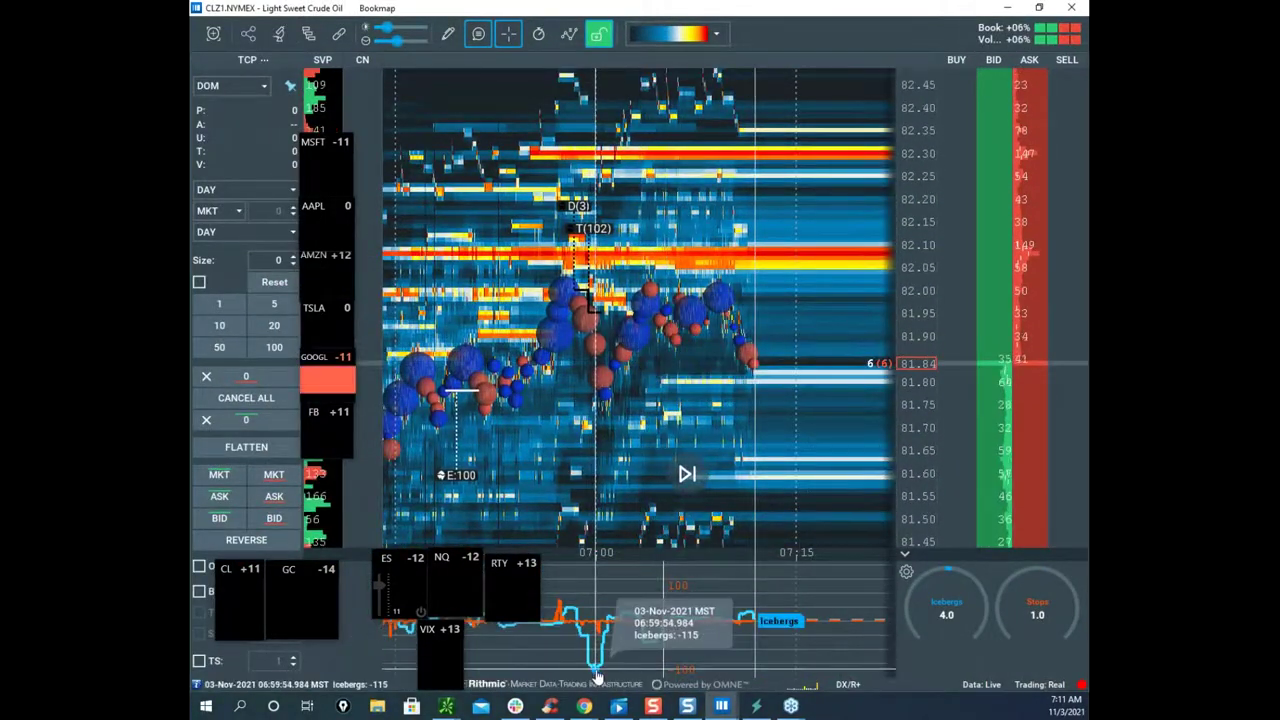
scroll(718, 258, down, 3)
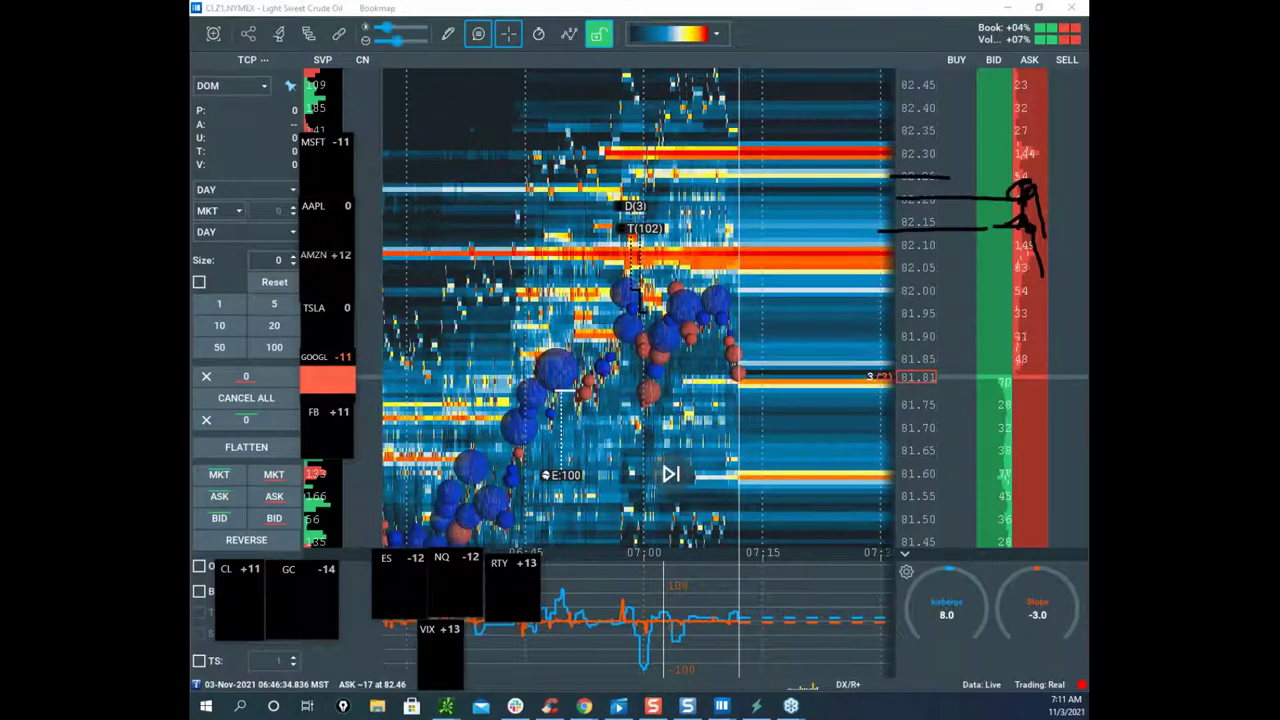
Step: Sketch a rise from about 81.90 to 82.25, a V on the icebergs indicator, and a drop from the upper zone to about 81.45
drag(737, 333, 778, 186)
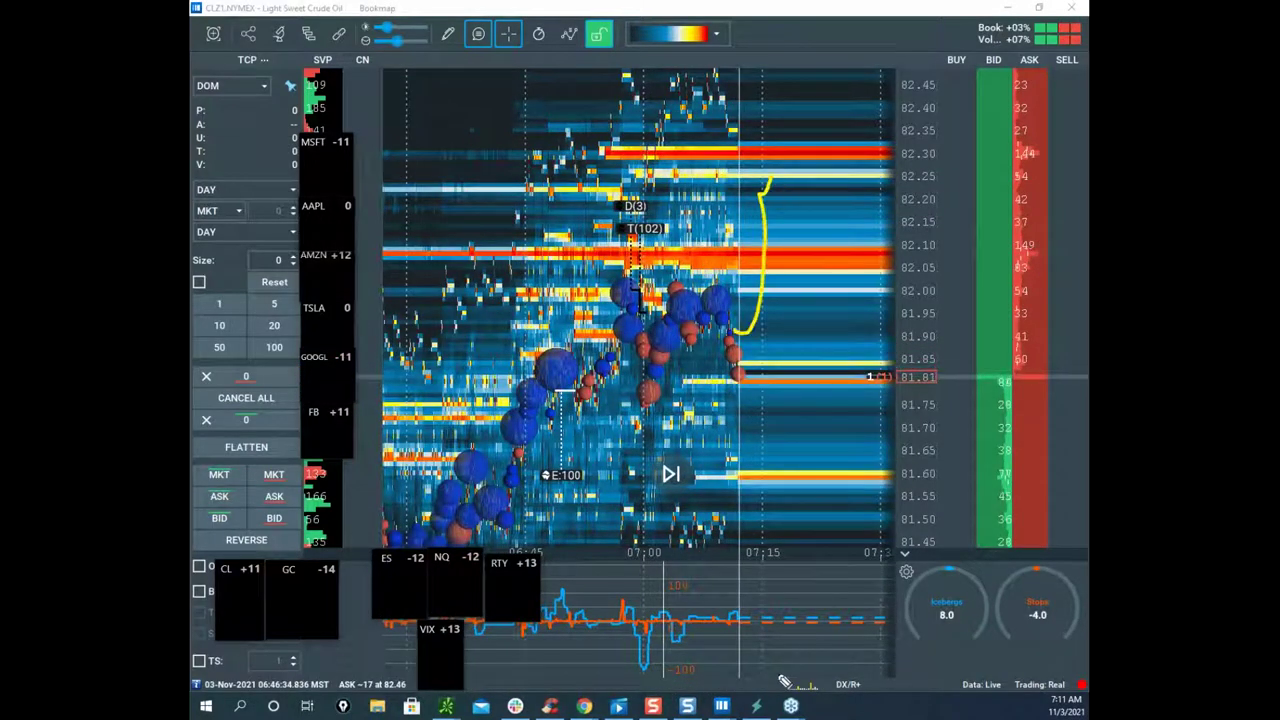
mouse_move(773, 616)
mouse_down()
mouse_move(792, 671)
mouse_move(842, 534)
mouse_up()
drag(735, 181, 856, 148)
mouse_move(735, 215)
mouse_down()
mouse_move(846, 196)
mouse_move(838, 245)
mouse_move(904, 542)
mouse_up()
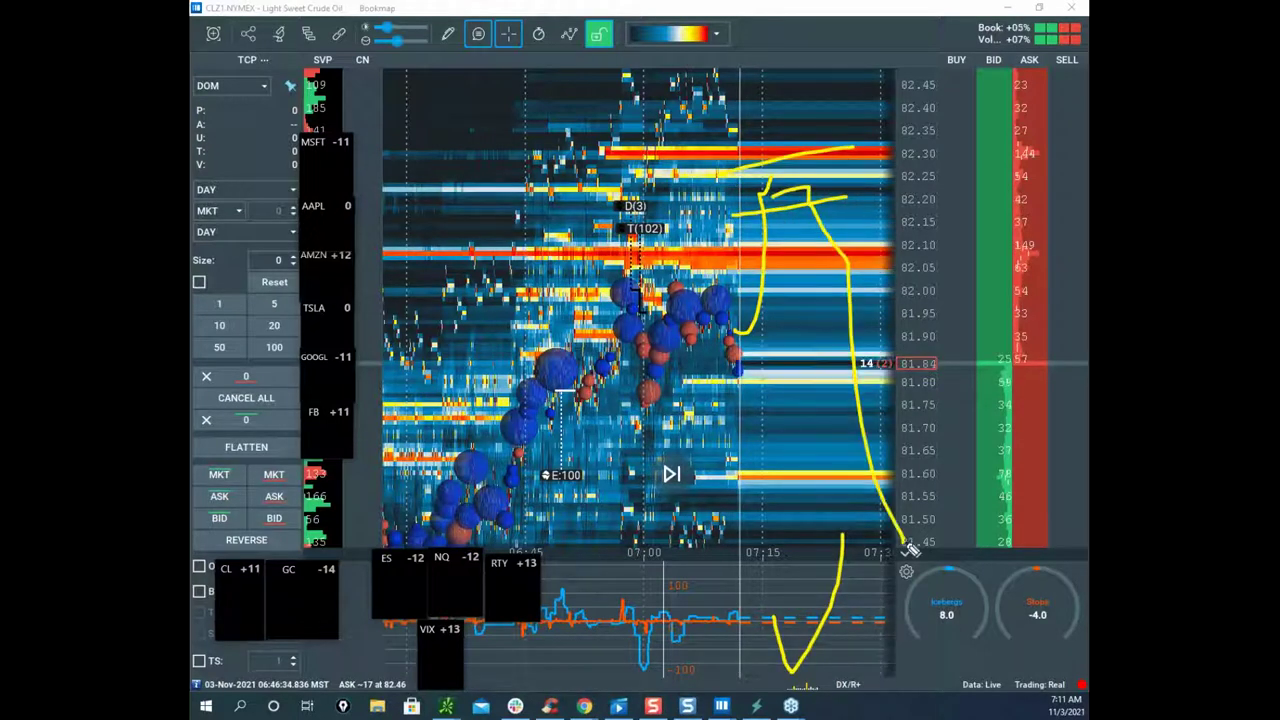
Step: Add alternative price paths around 82.00 to 82.40 with matching peaks and dips on the icebergs indicator, and clear the sketches
mouse_move(750, 250)
mouse_down()
mouse_move(799, 106)
mouse_move(831, 299)
mouse_up()
mouse_move(750, 626)
mouse_down()
mouse_move(795, 545)
mouse_move(822, 625)
mouse_up()
drag(845, 125, 818, 158)
drag(647, 557, 691, 575)
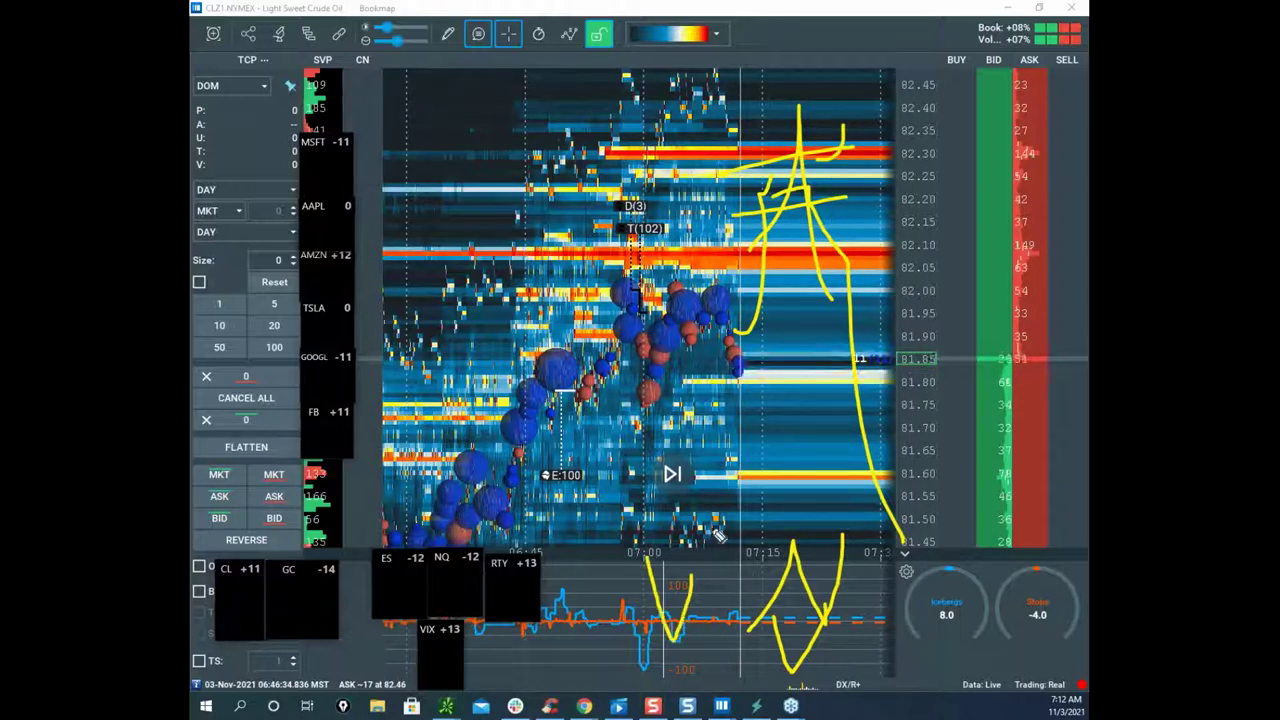
mouse_move(818, 161)
mouse_down()
mouse_move(845, 199)
mouse_move(886, 352)
mouse_up()
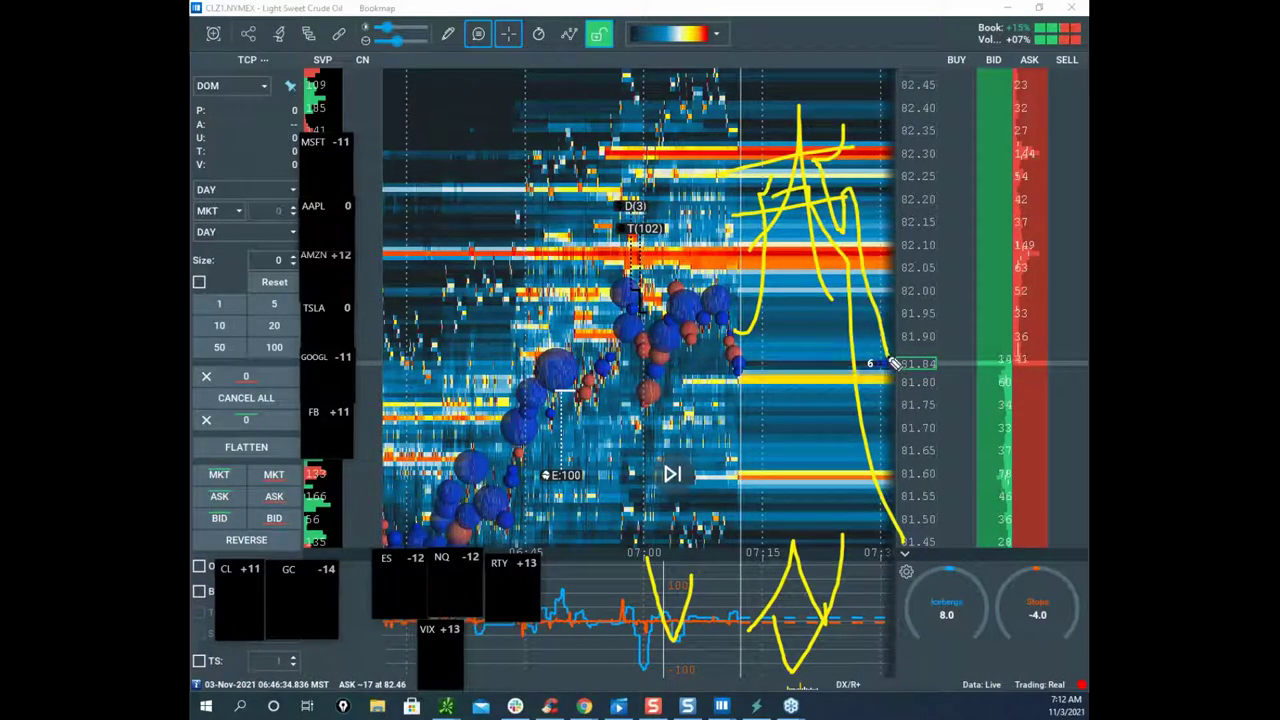
key(Escape)
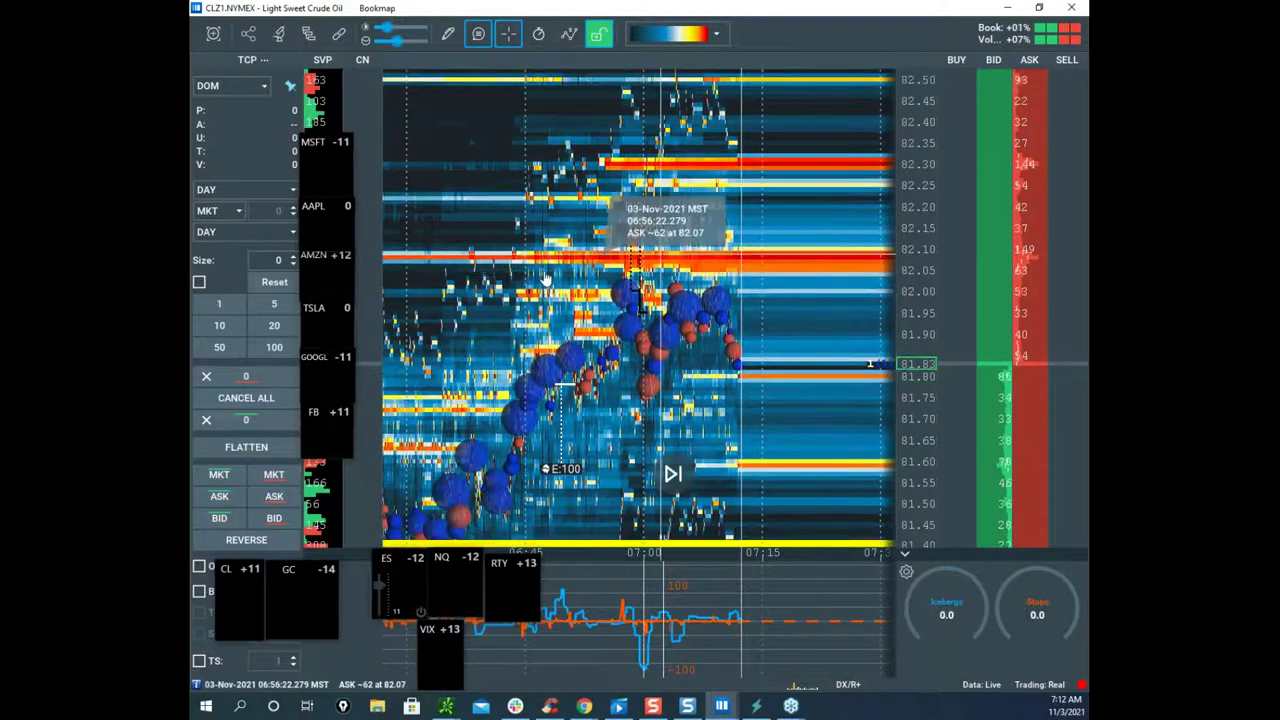
Step: Bring up the GCZ1 COMEX Gold Futures heatmap in Bookmap
mouse_move(236, 576)
mouse_down()
mouse_move(779, 559)
mouse_move(657, 553)
mouse_move(257, 586)
mouse_move(236, 576)
mouse_up()
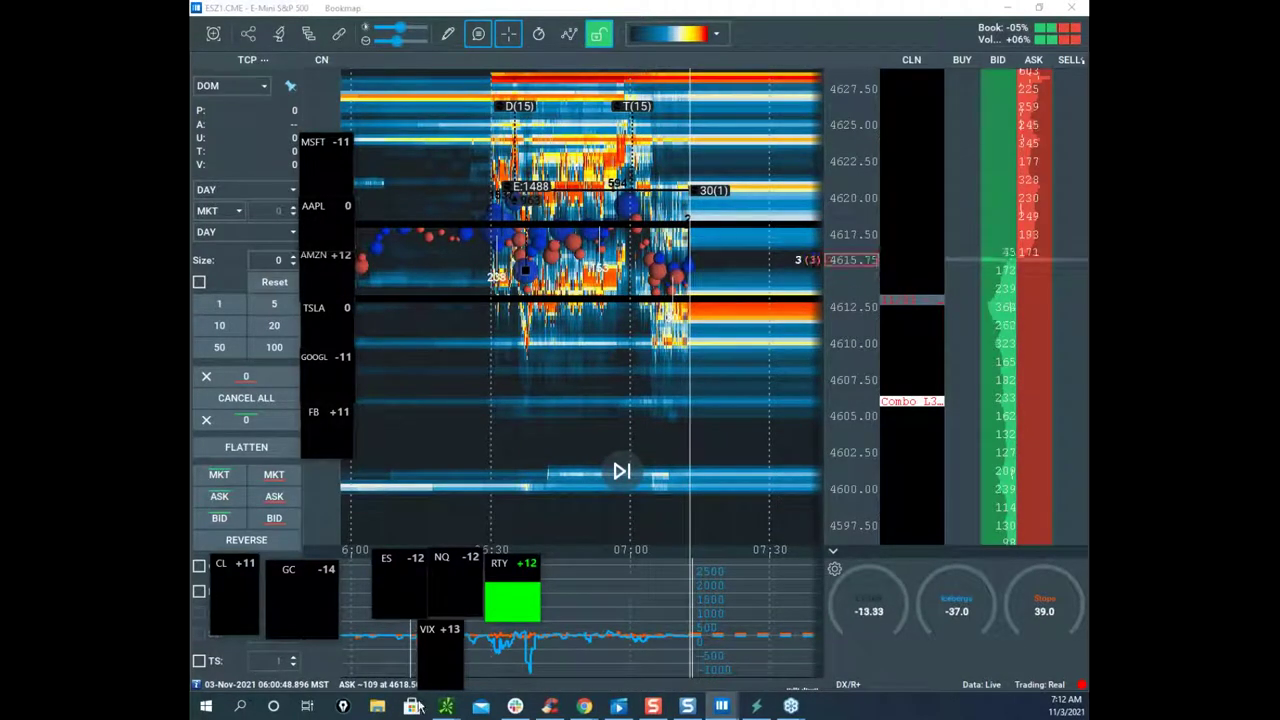
mouse_move(536, 661)
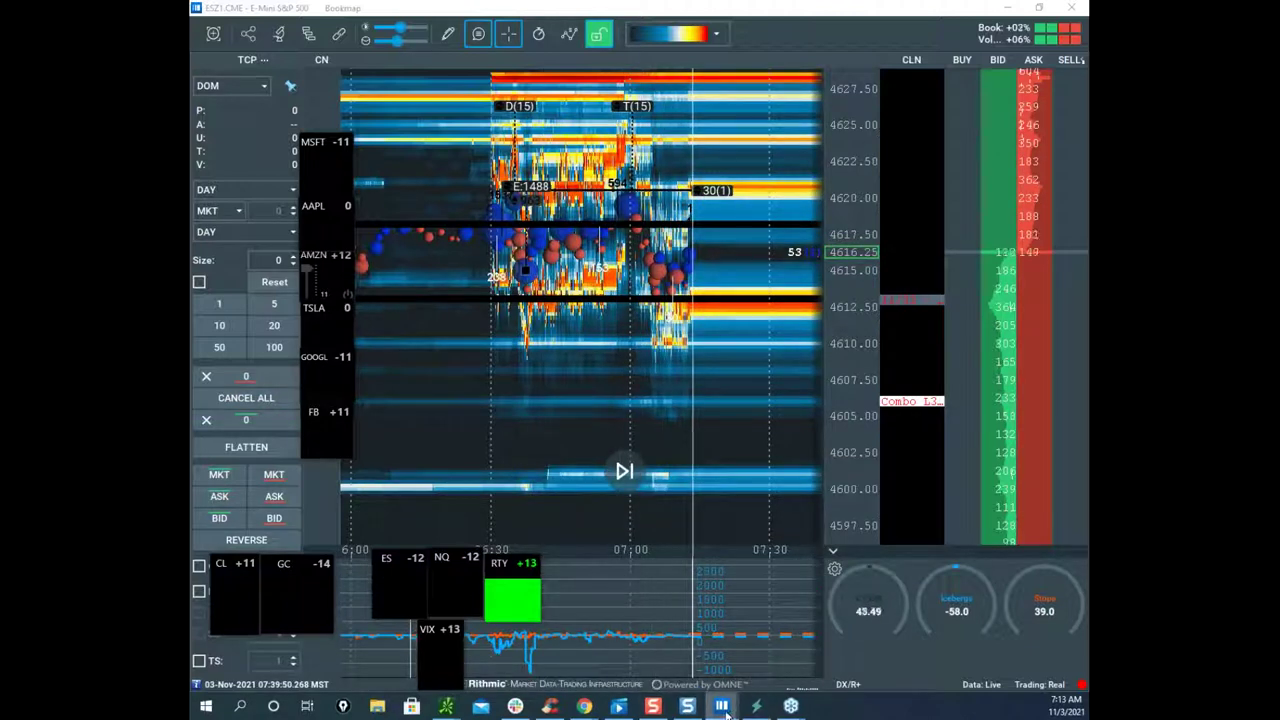
mouse_move(724, 710)
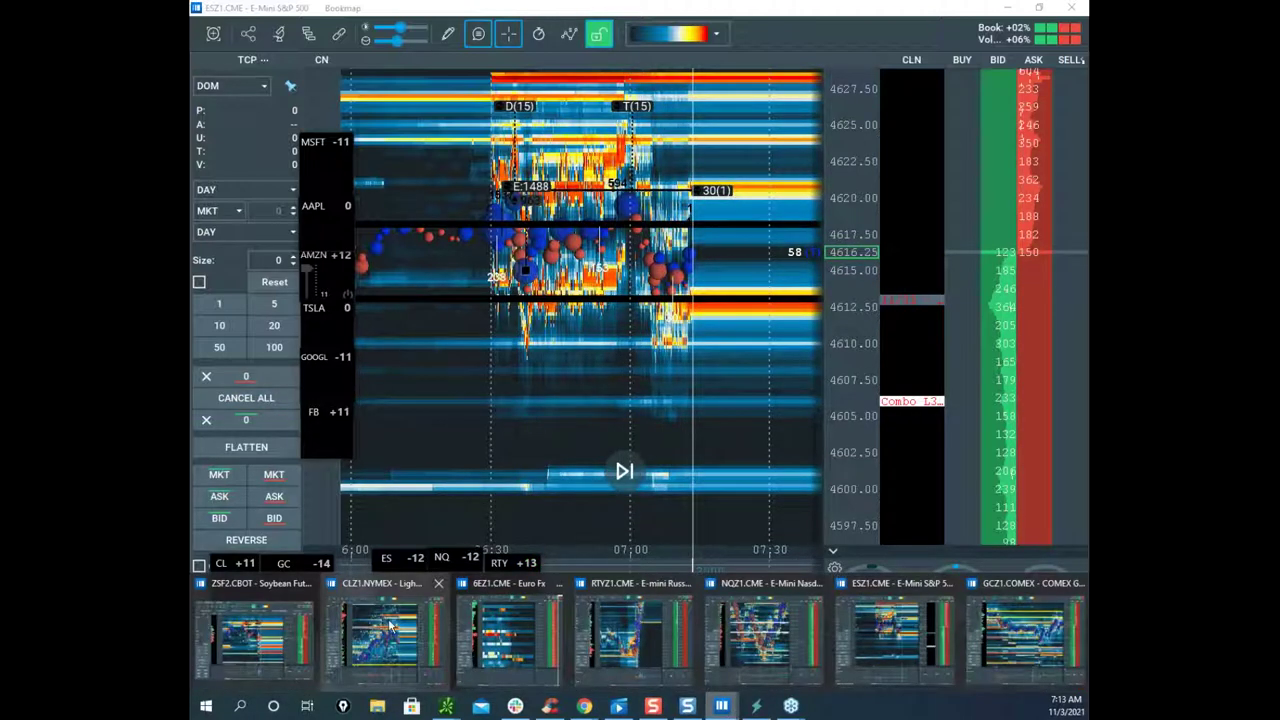
click(1025, 632)
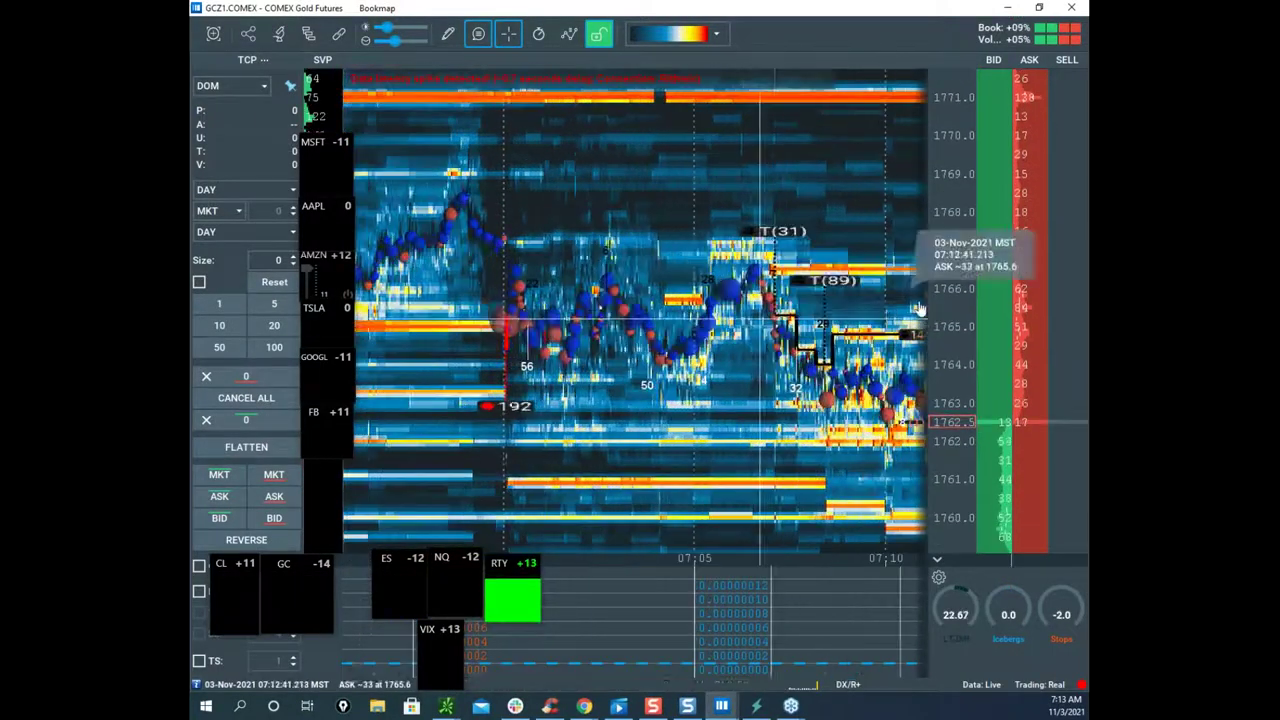
Step: Draw horizontal lines at about 1767.3 and 1764.3 marking the start and end of the 192 stop run at 07:00:00
drag(600, 269, 671, 266)
scroll(664, 296, up, 3)
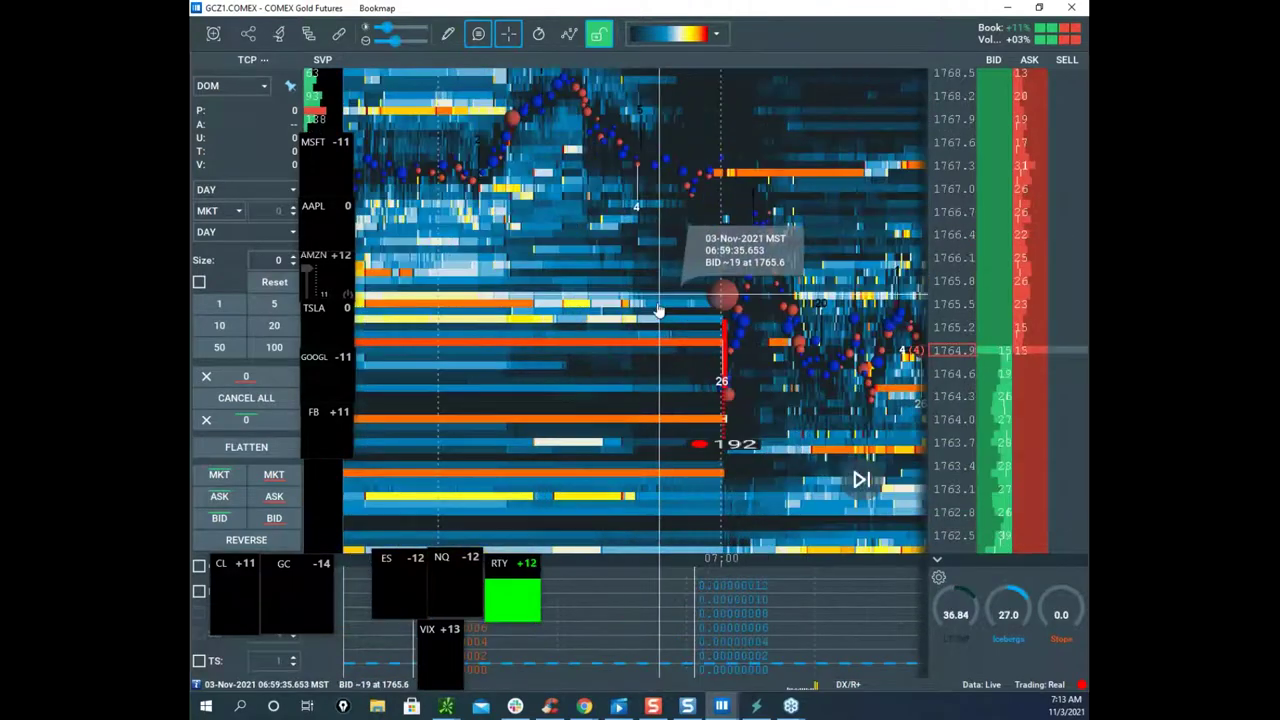
scroll(750, 322, up, 4)
drag(650, 326, 803, 351)
scroll(760, 340, up, 2)
drag(671, 314, 793, 310)
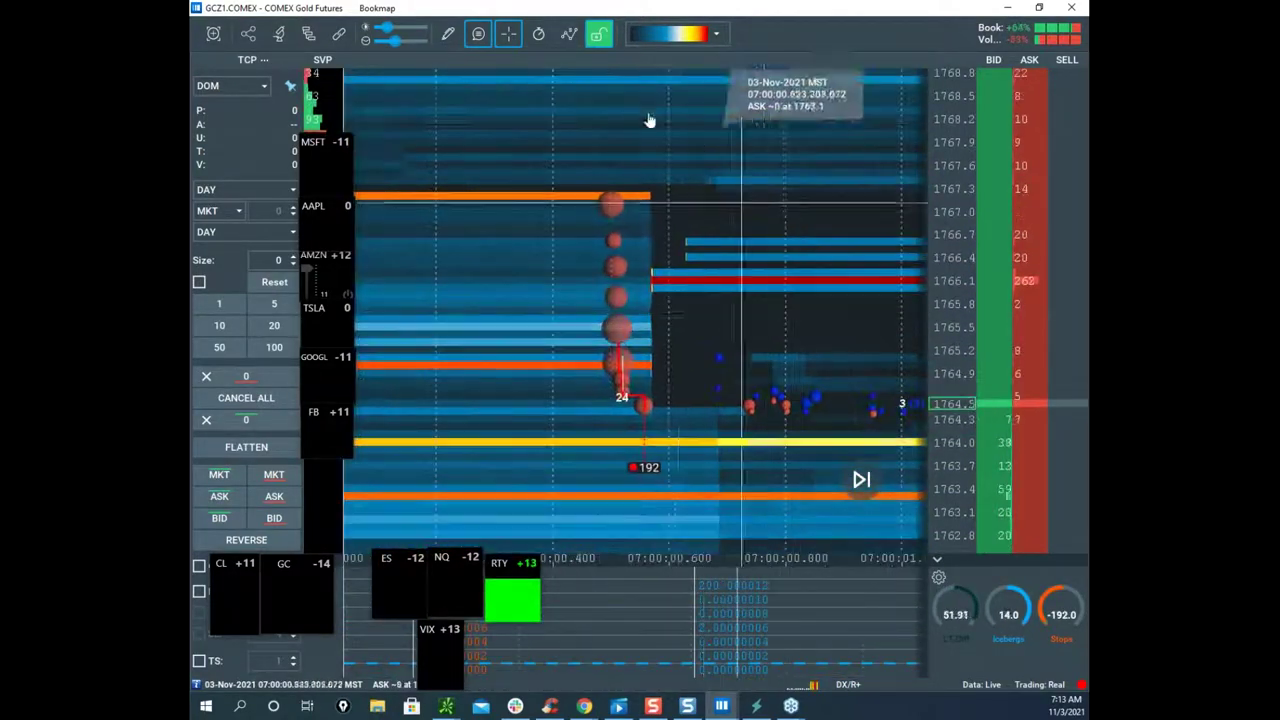
click(452, 37)
click(557, 207)
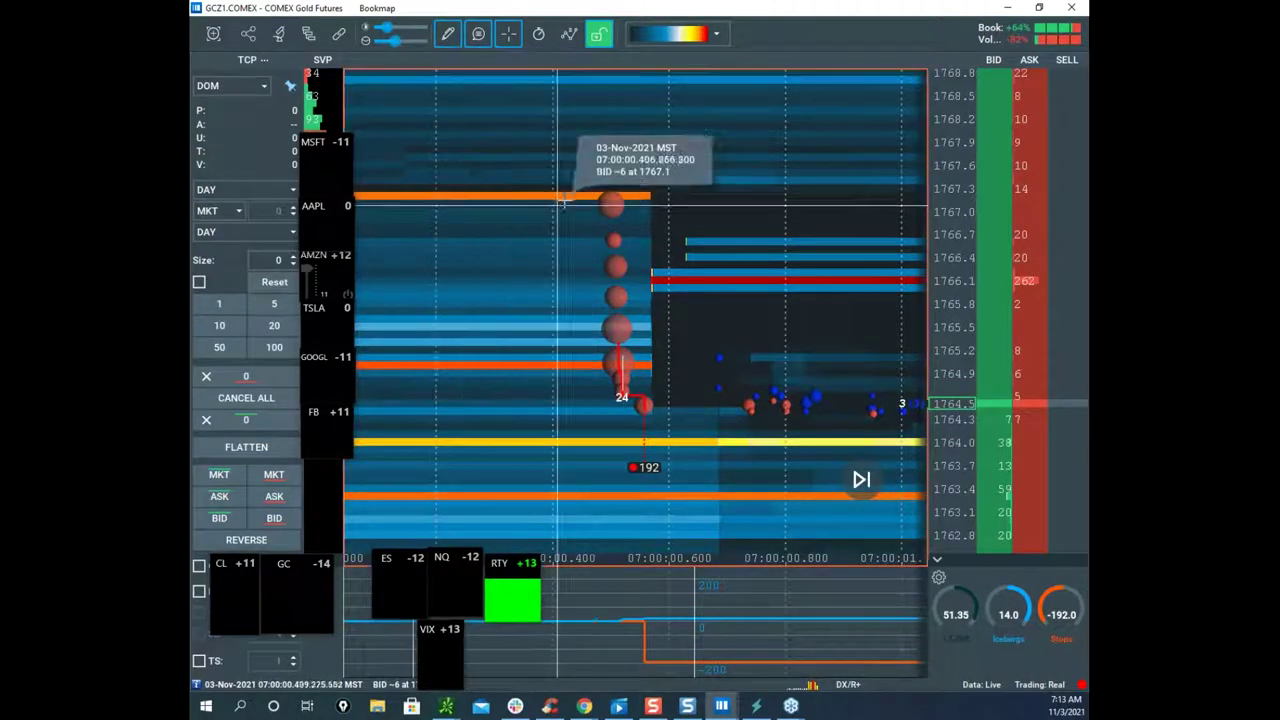
scroll(684, 411, up, 2)
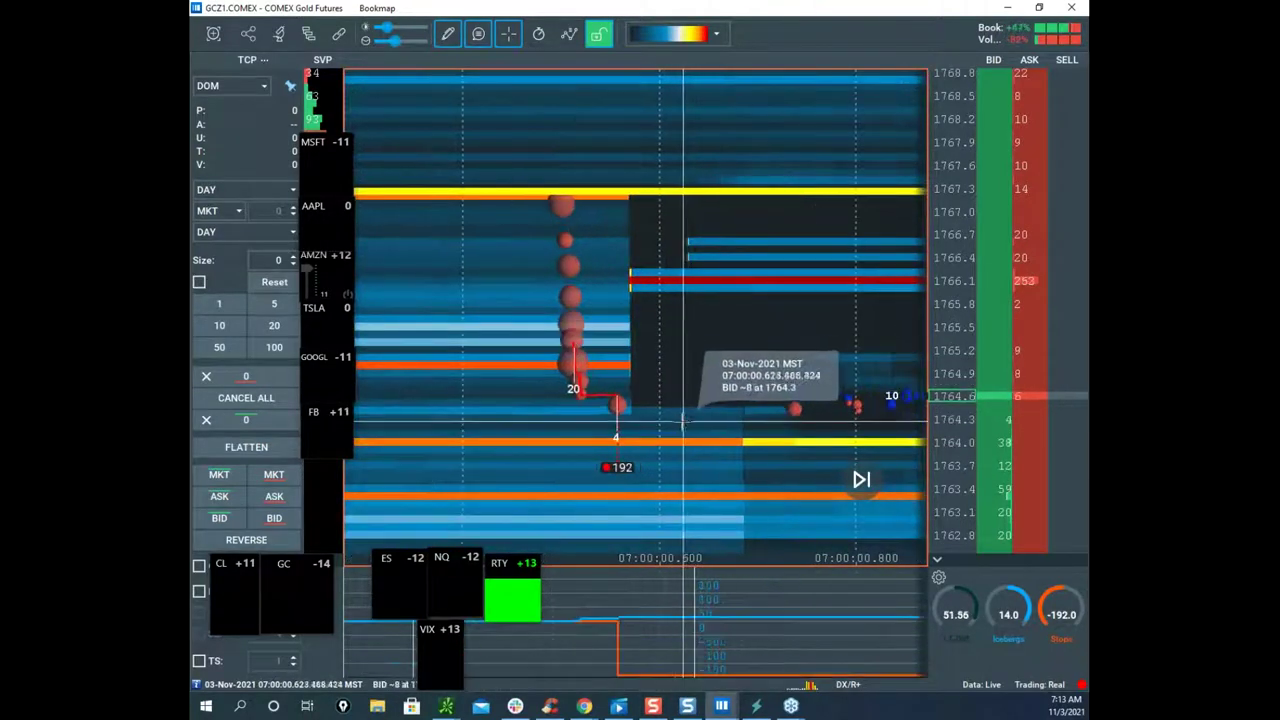
scroll(696, 212, down, 3)
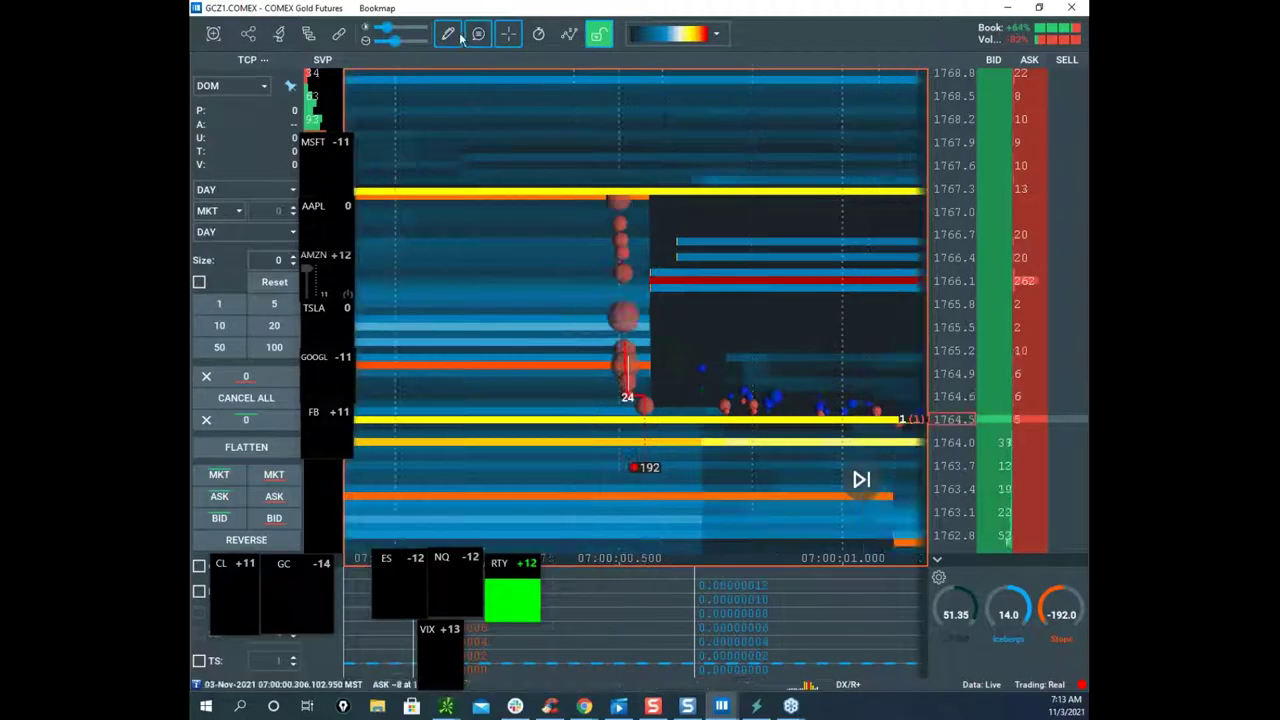
click(449, 36)
click(484, 71)
Step: Examine gold's price action after the 07:00 stop run relative to the two horizontal lines
scroll(790, 278, down, 1)
scroll(790, 279, down, 10)
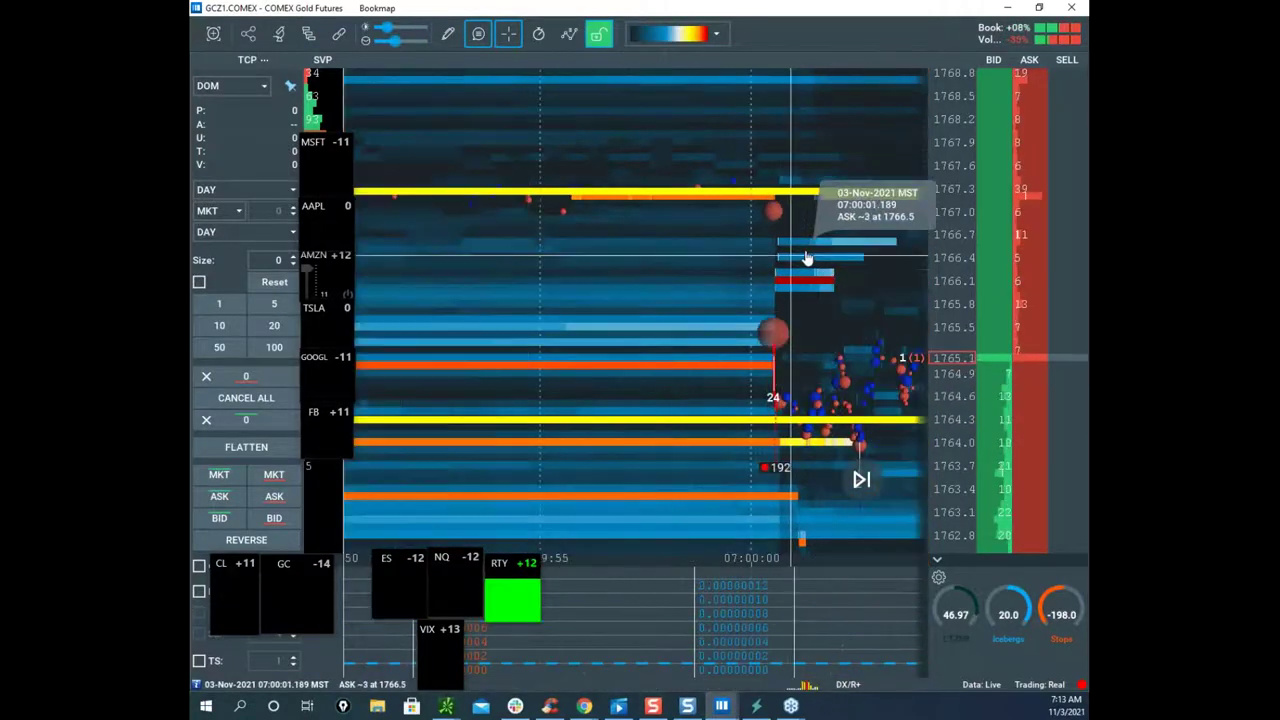
drag(963, 207, 963, 262)
scroll(858, 257, down, 2)
drag(857, 257, 665, 231)
scroll(702, 232, down, 5)
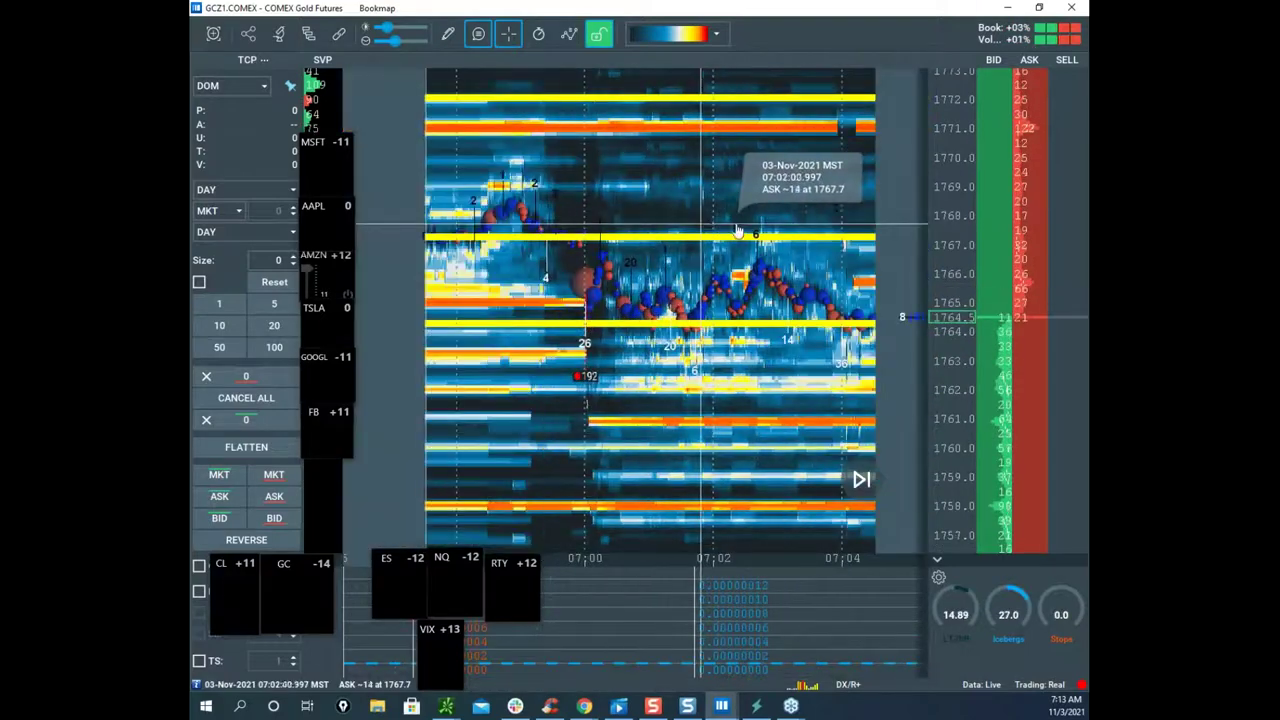
Step: Switch to the gold composite profile chartbook in the maximized Chrome window and clear the leftover sketches
click(584, 706)
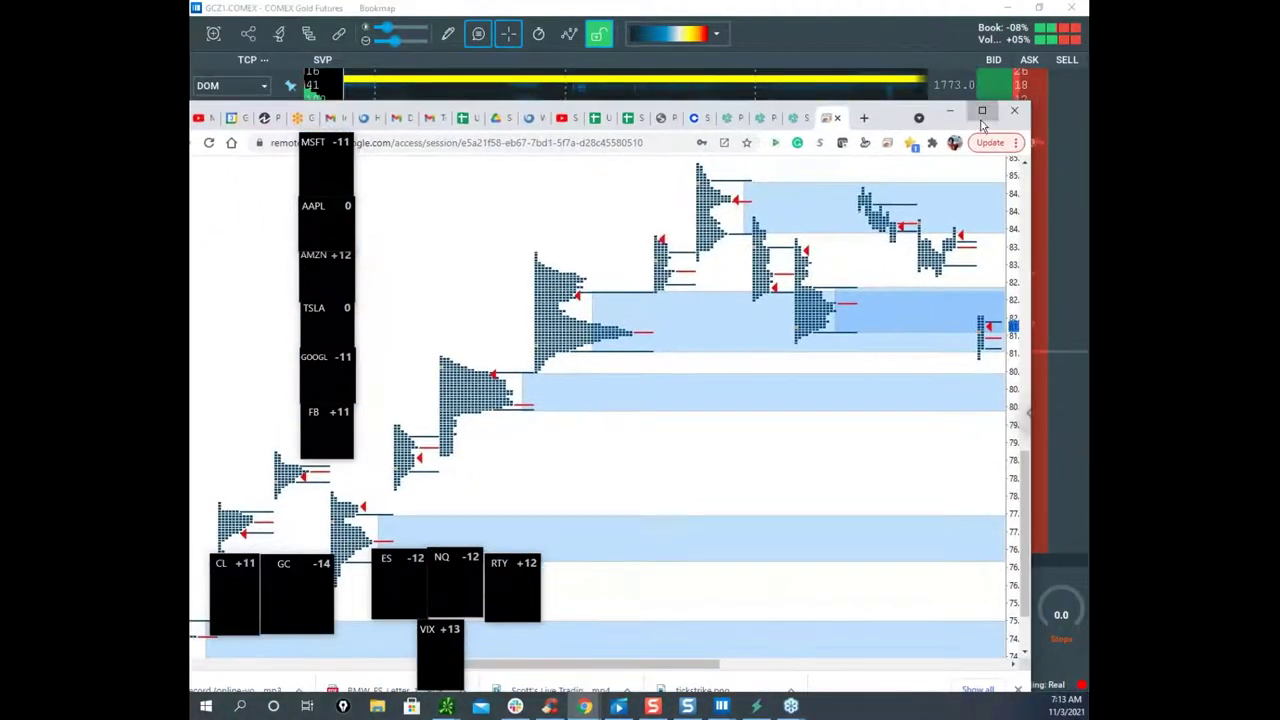
click(981, 113)
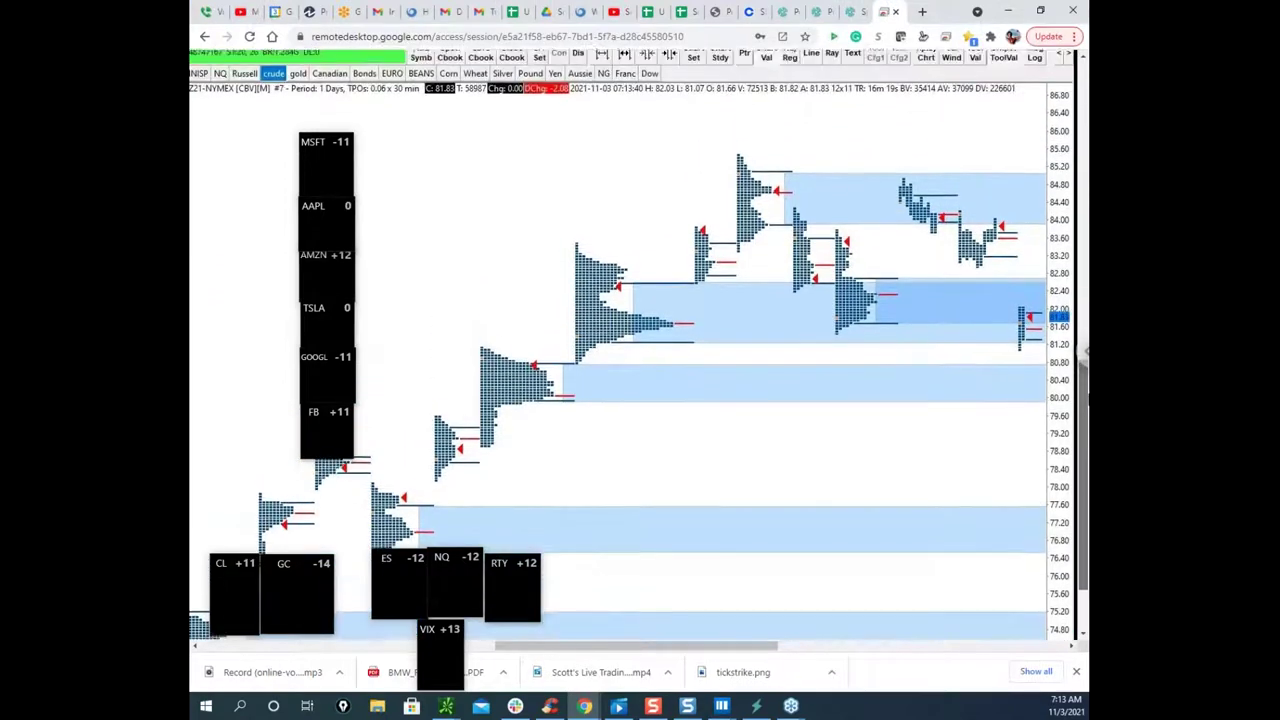
click(298, 85)
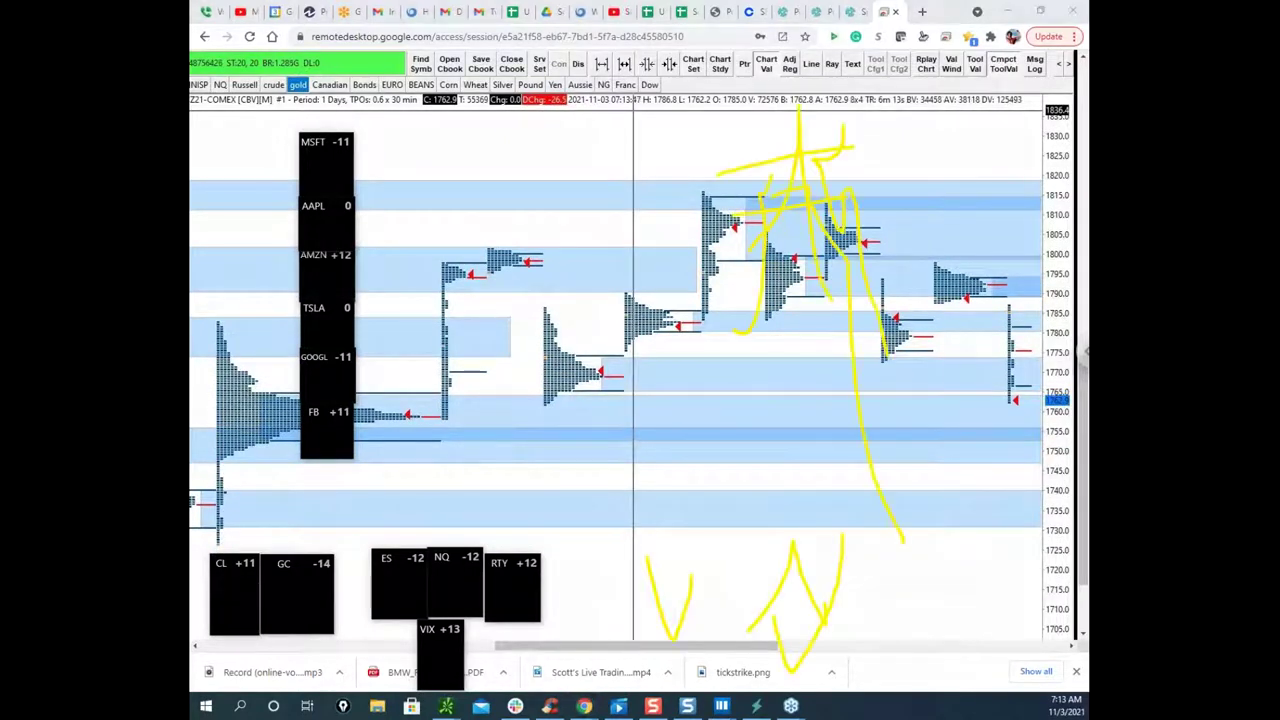
key(Escape)
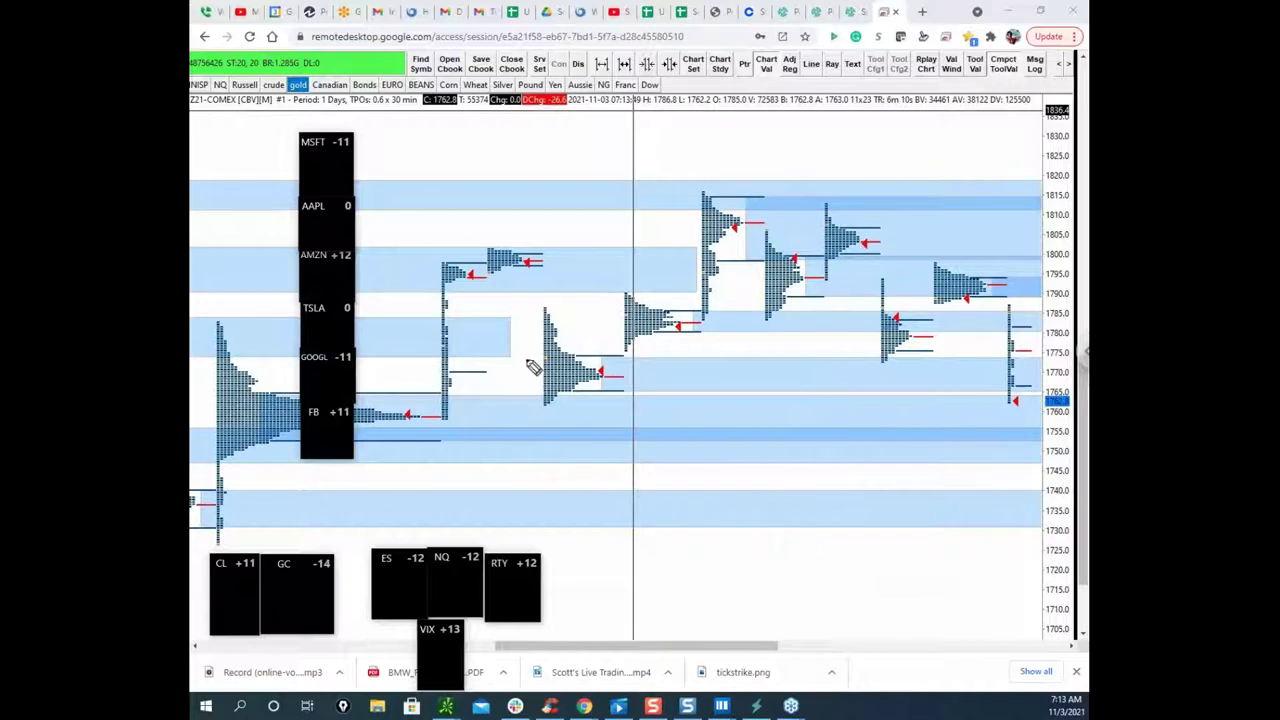
Step: Draw lines across the lower gold value area at about 1765, 1759 and 1752, and trace the latest profile down from about 1787
drag(591, 402, 838, 404)
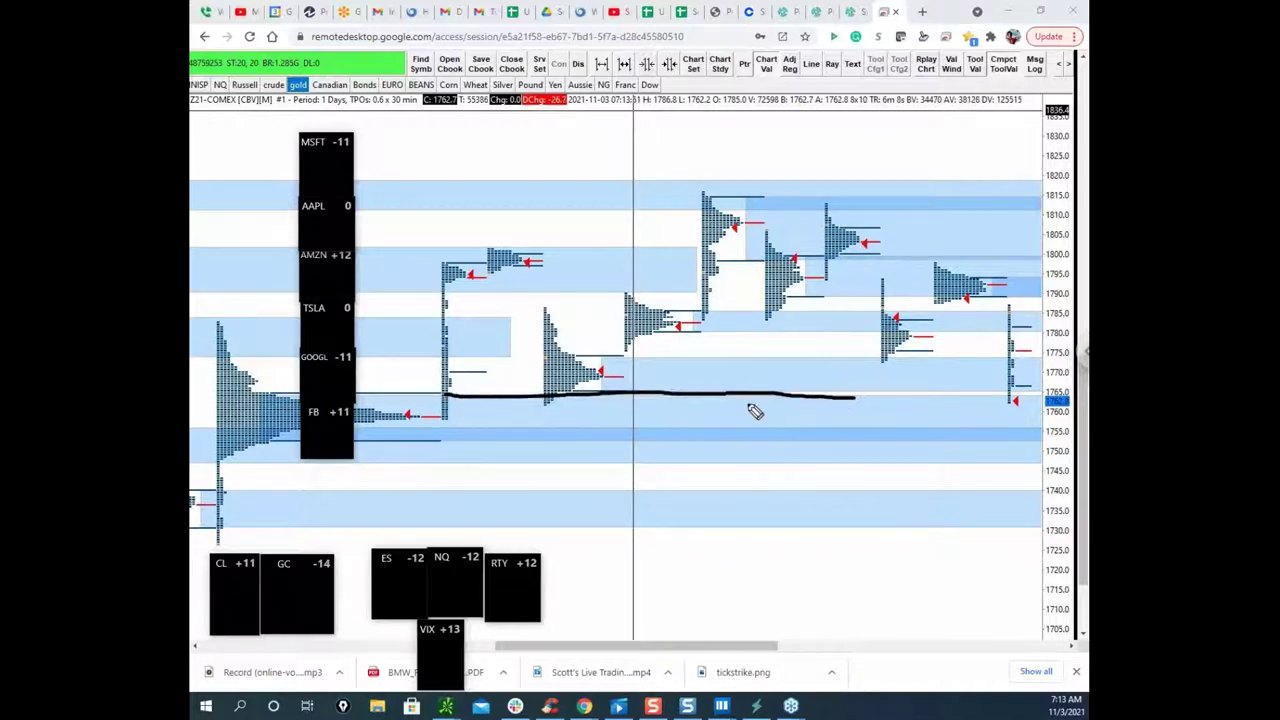
drag(523, 444, 978, 448)
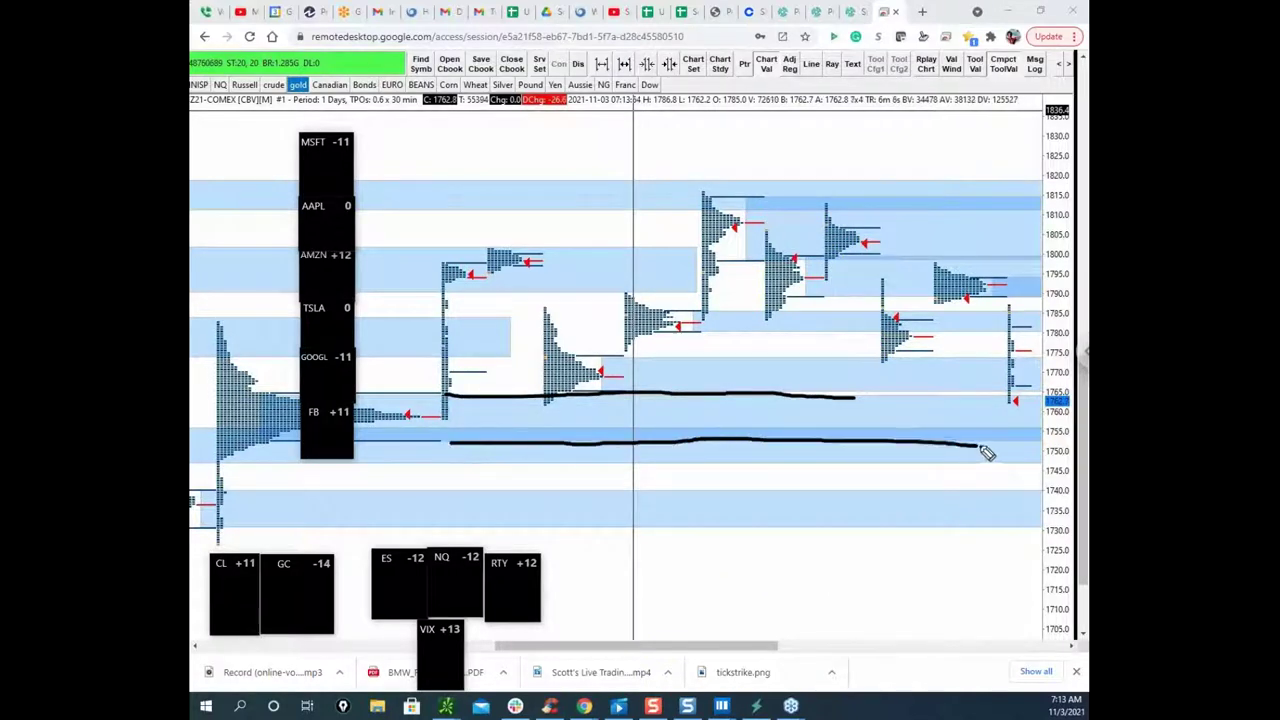
drag(1012, 308, 1024, 394)
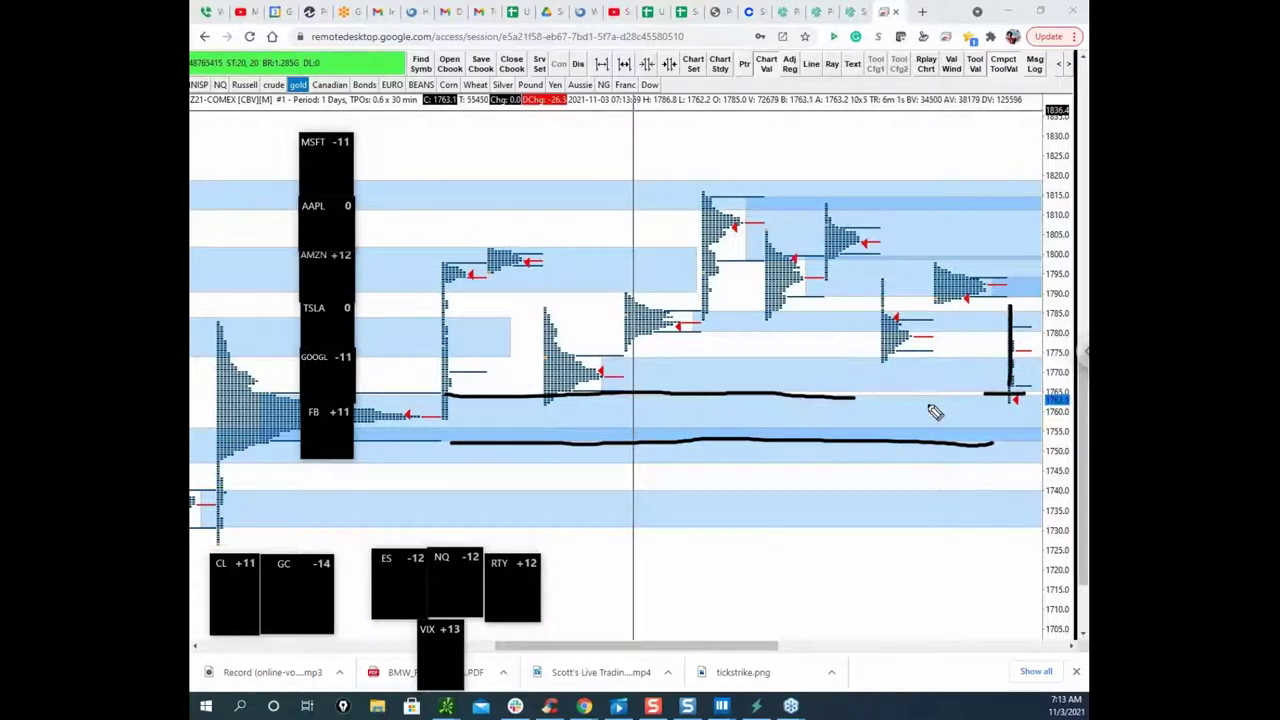
drag(536, 426, 1022, 424)
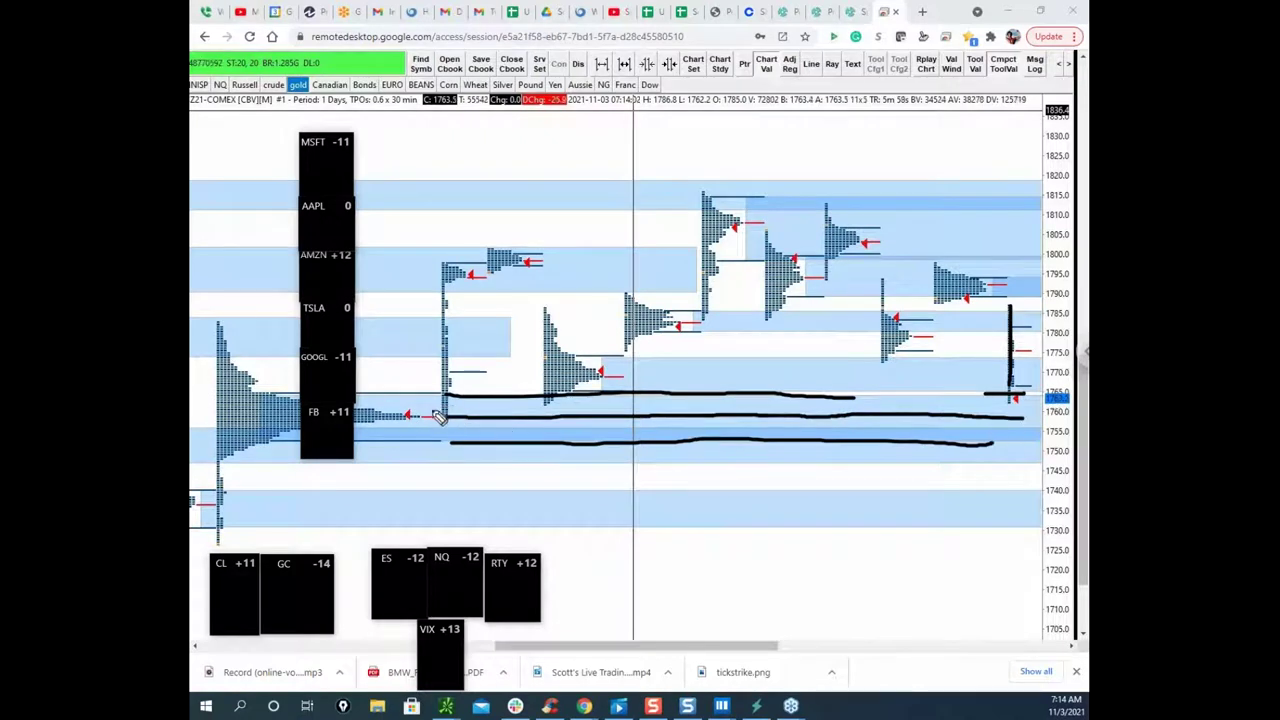
Step: Sketch the rally from about 1759 and possible reactions of the latest profile at the 1765 and 1759 lines, and clear the sketches
drag(445, 416, 497, 168)
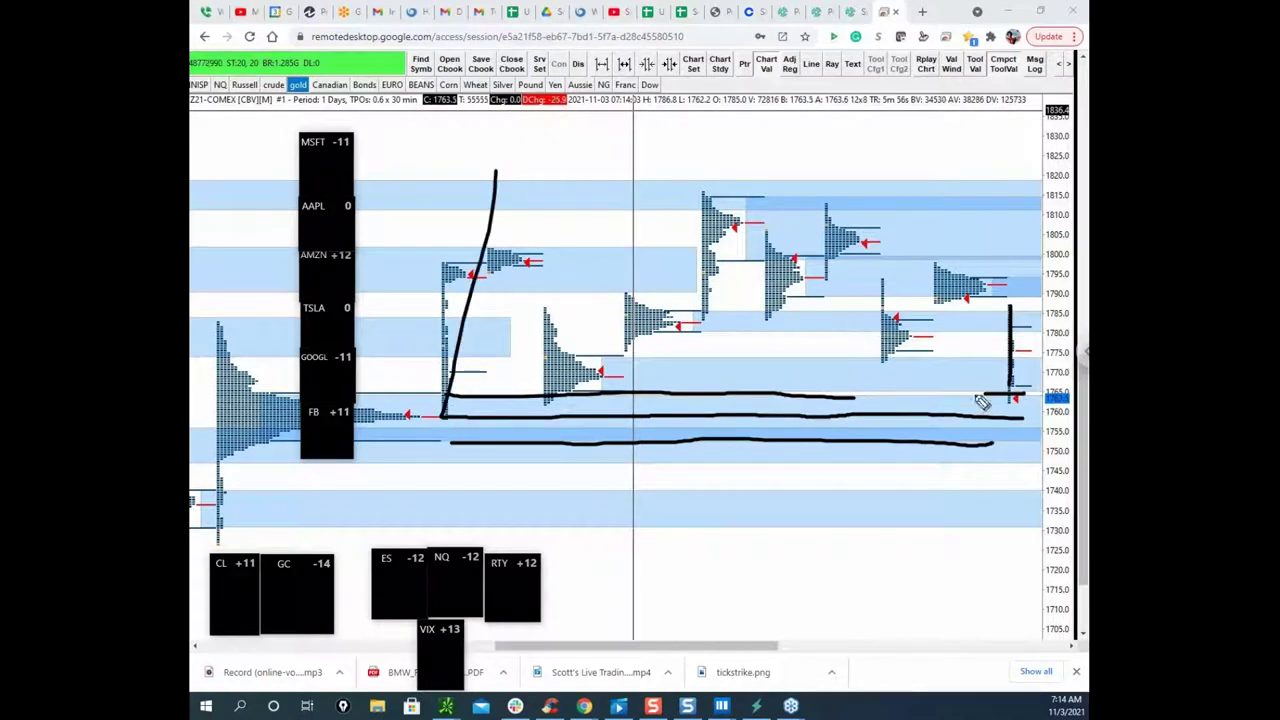
drag(1016, 415, 1016, 402)
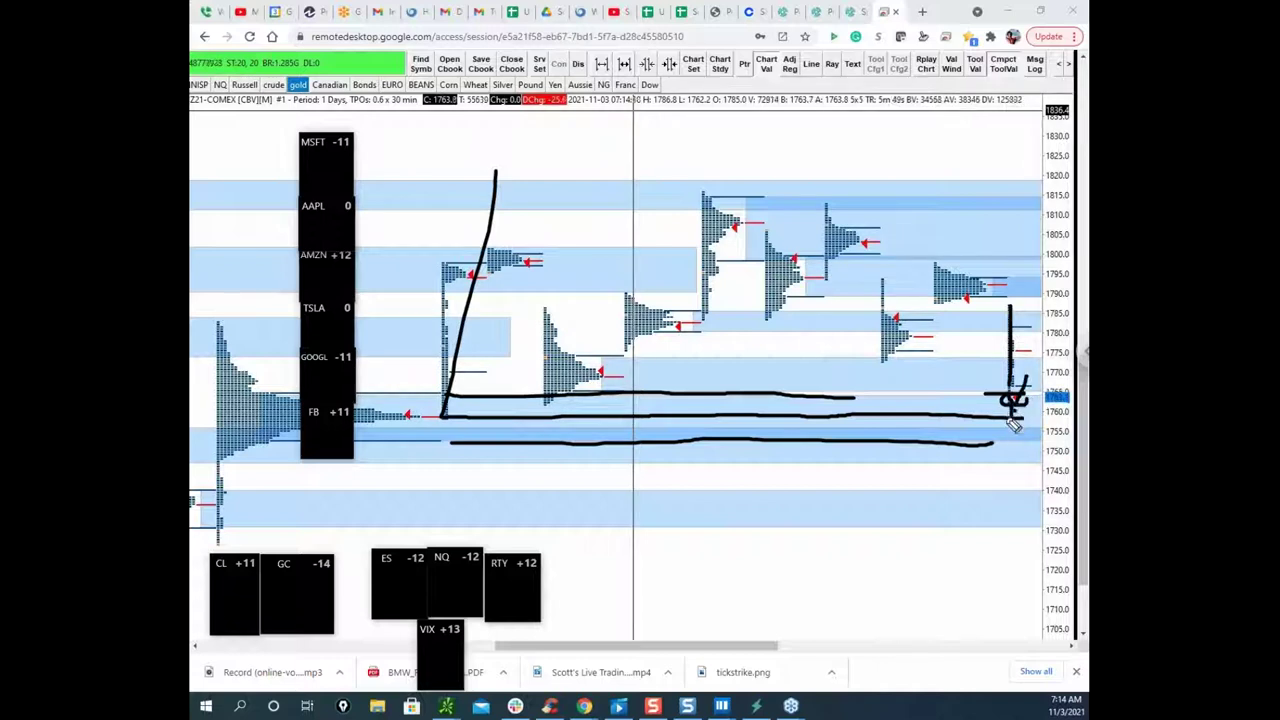
drag(1016, 400, 1028, 340)
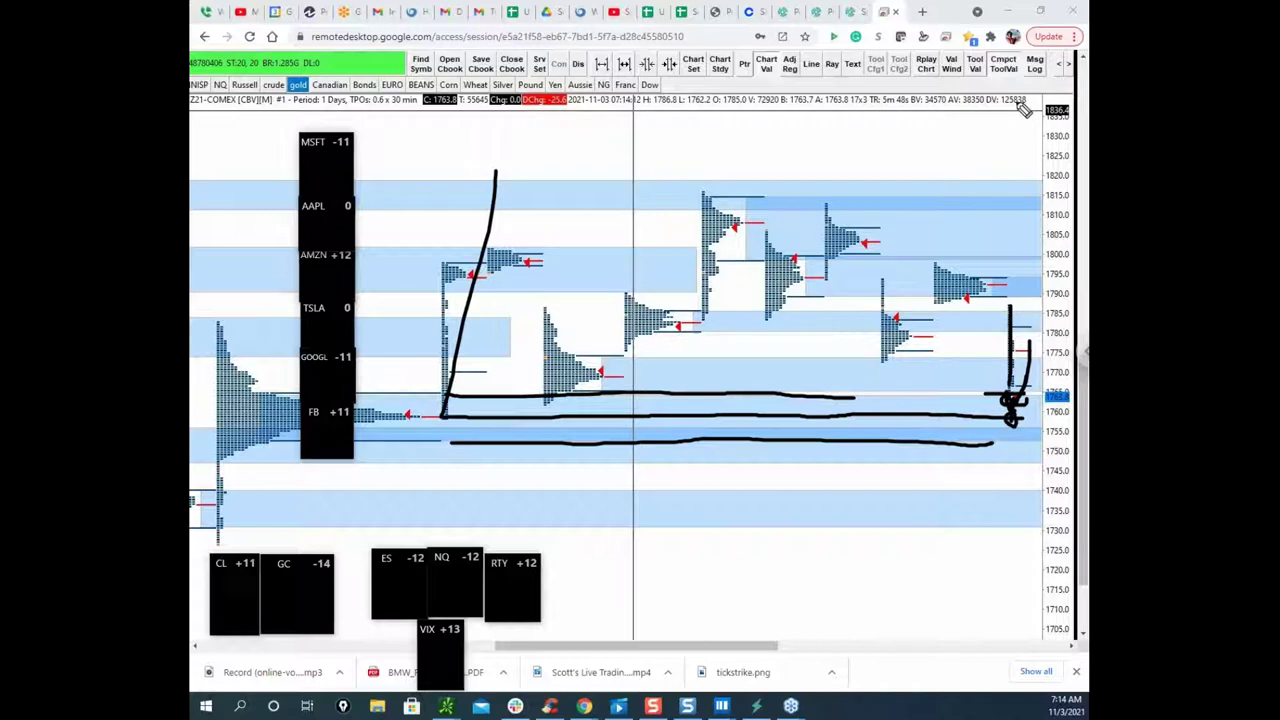
key(Escape)
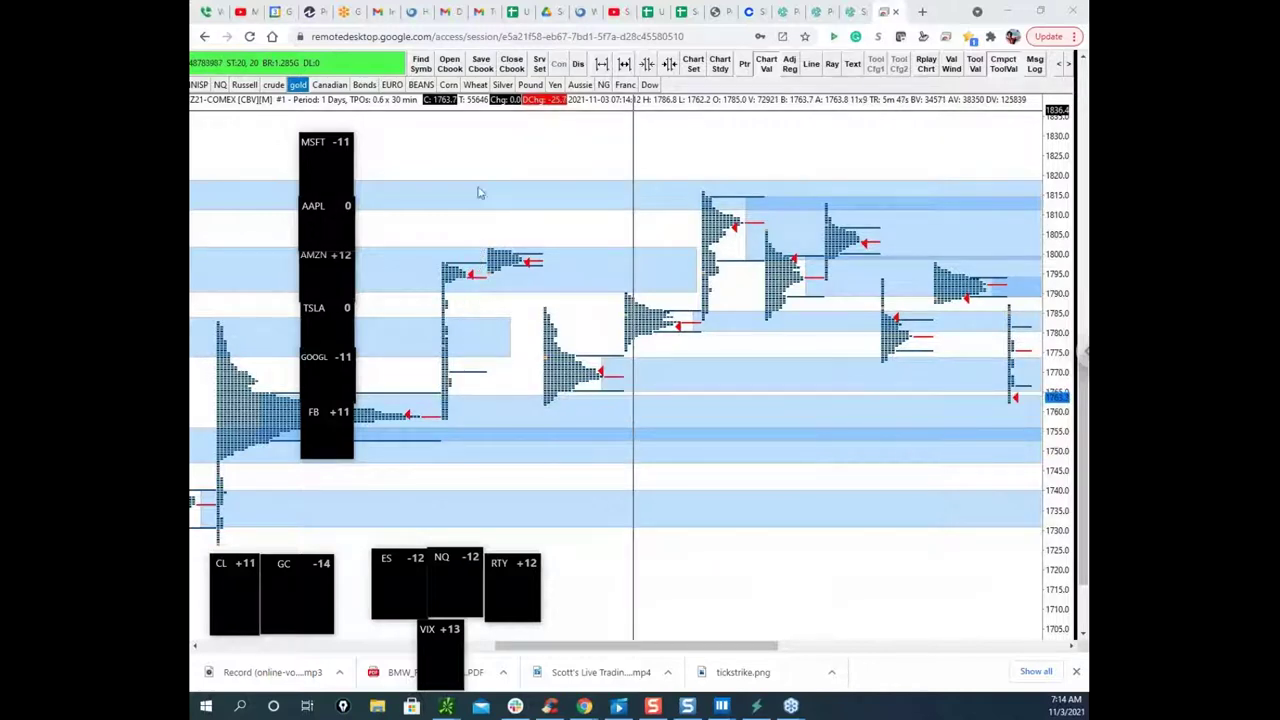
Step: Switch to the hourly /GC gold chart in thinkorswim
click(446, 706)
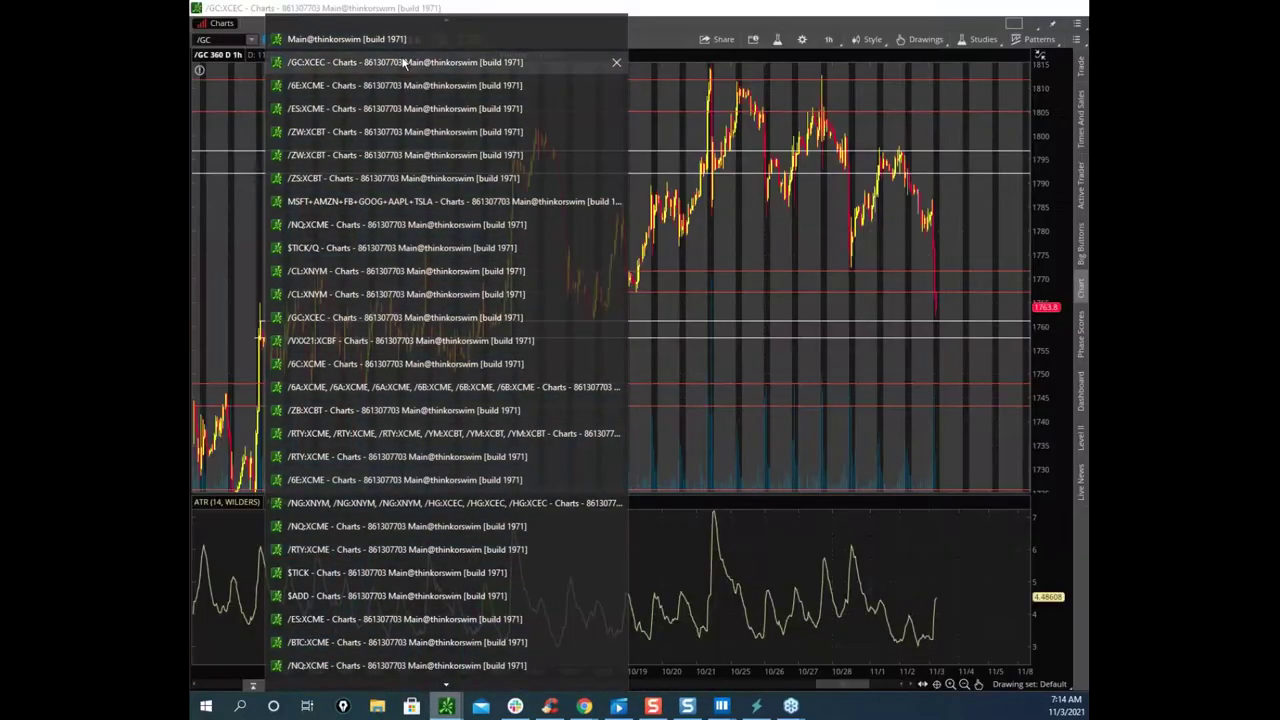
click(405, 62)
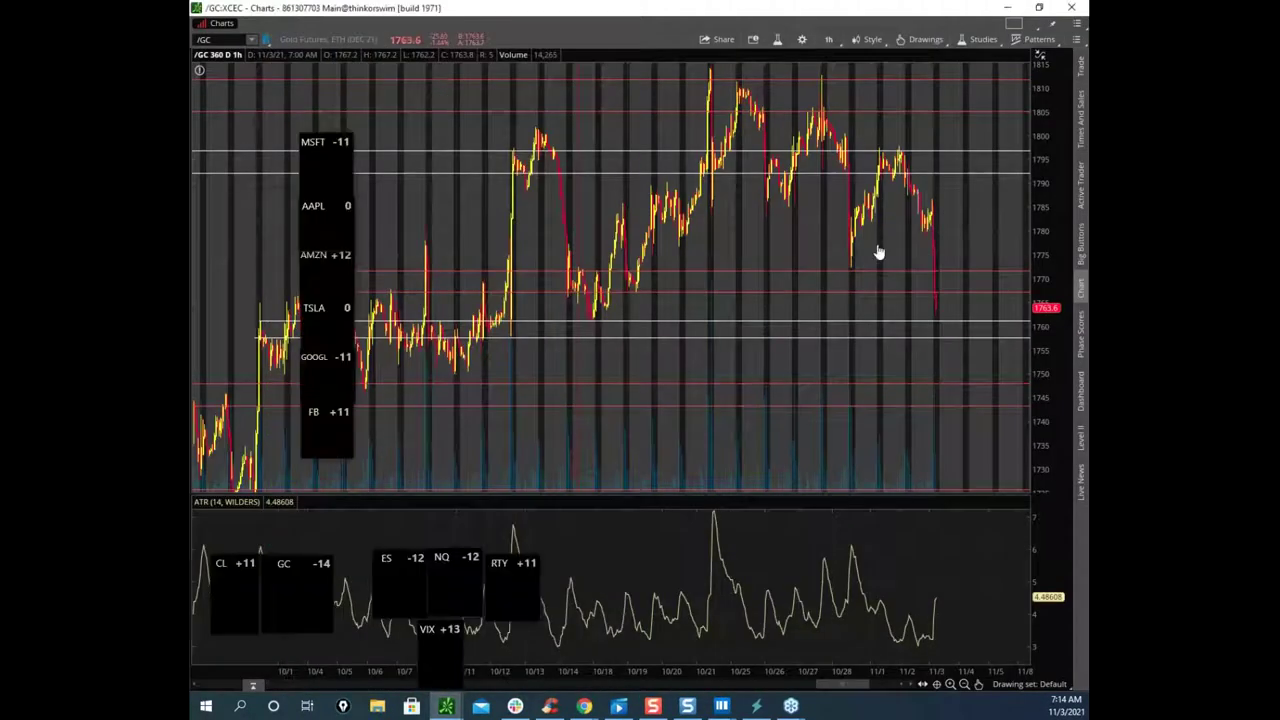
Step: Box the early-October range on the gold hourly chart, mark the mid-October low and a projected bounce near 1760, and clear the markup
drag(609, 676, 757, 677)
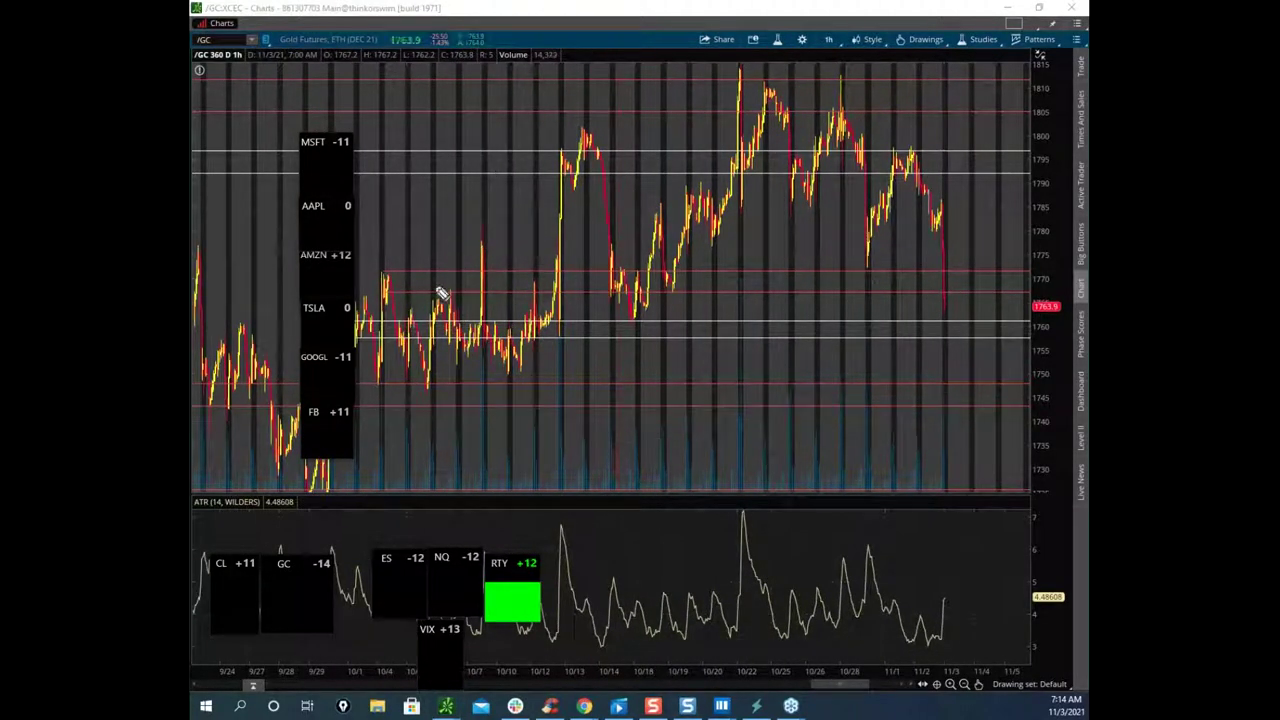
mouse_move(446, 283)
mouse_down()
mouse_move(563, 300)
mouse_move(463, 400)
mouse_move(355, 313)
mouse_up()
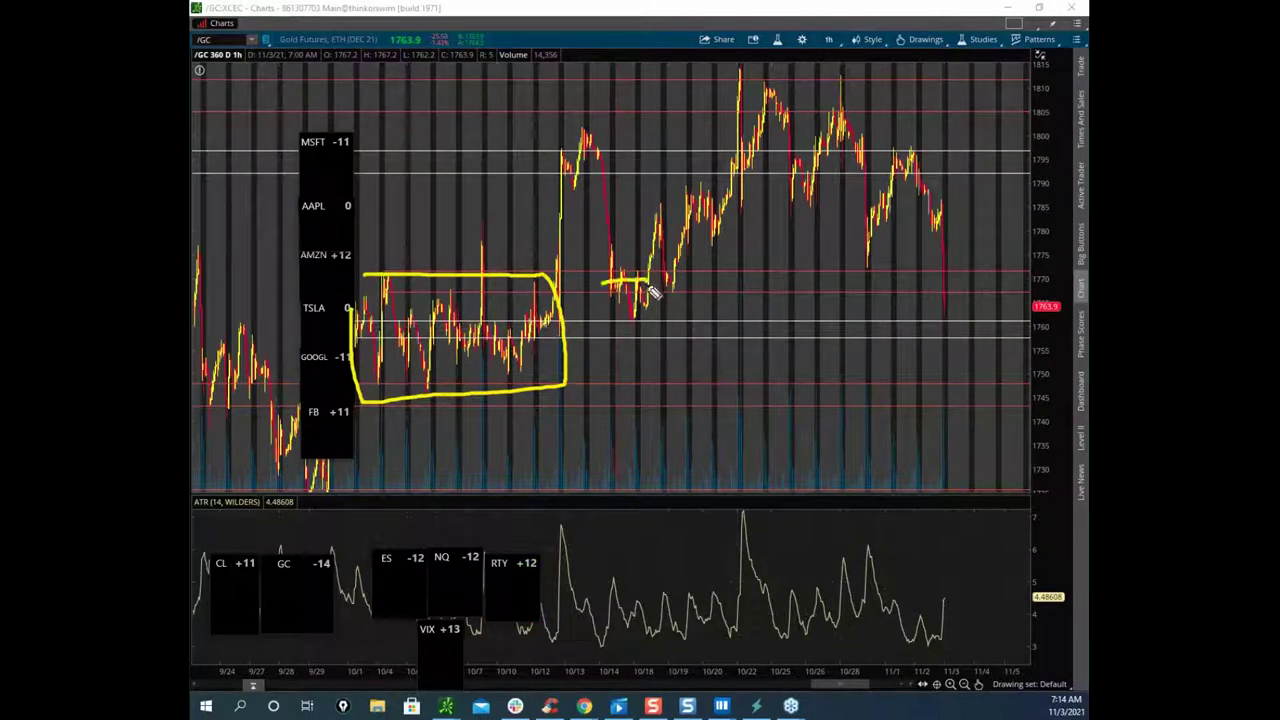
drag(360, 320, 566, 322)
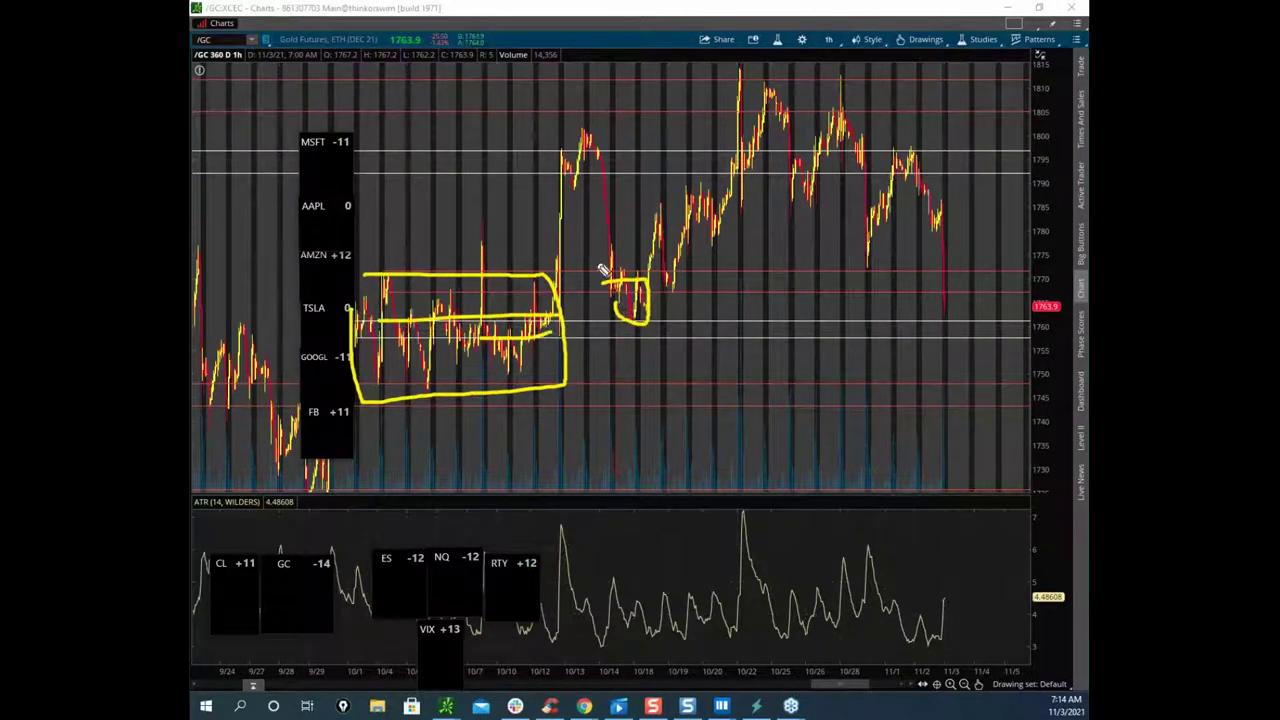
drag(862, 324, 684, 310)
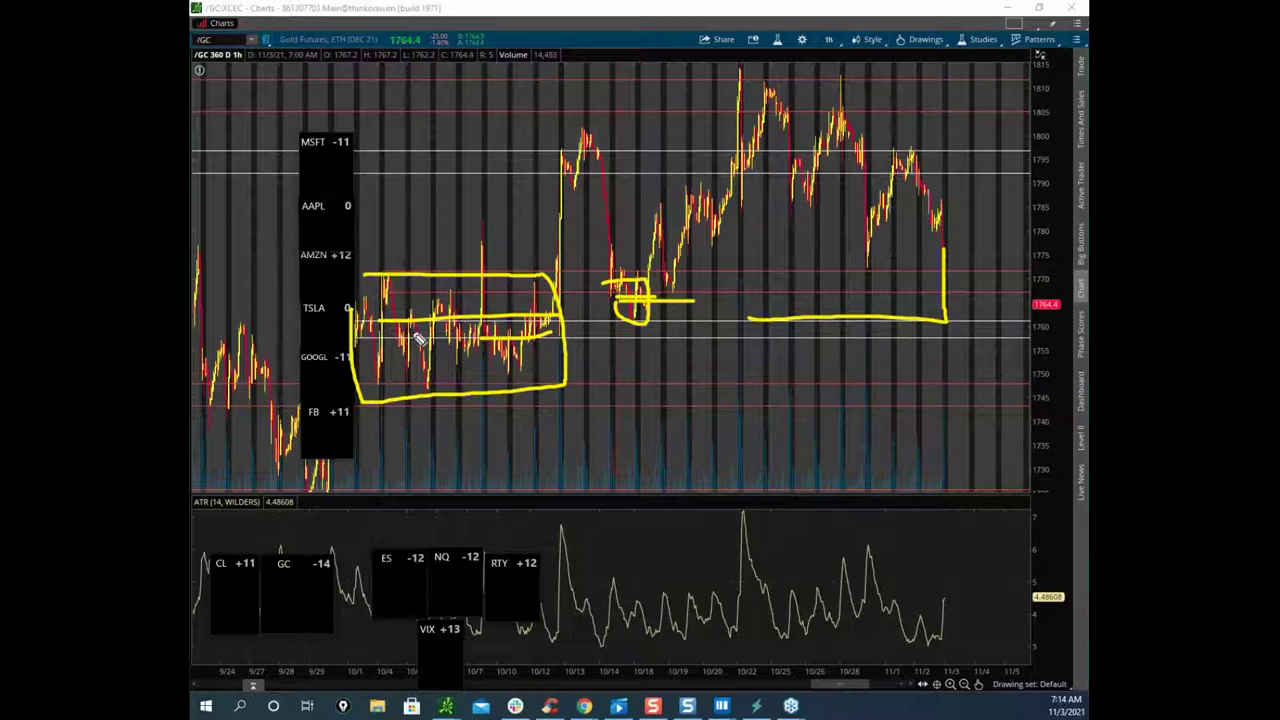
drag(953, 327, 1003, 195)
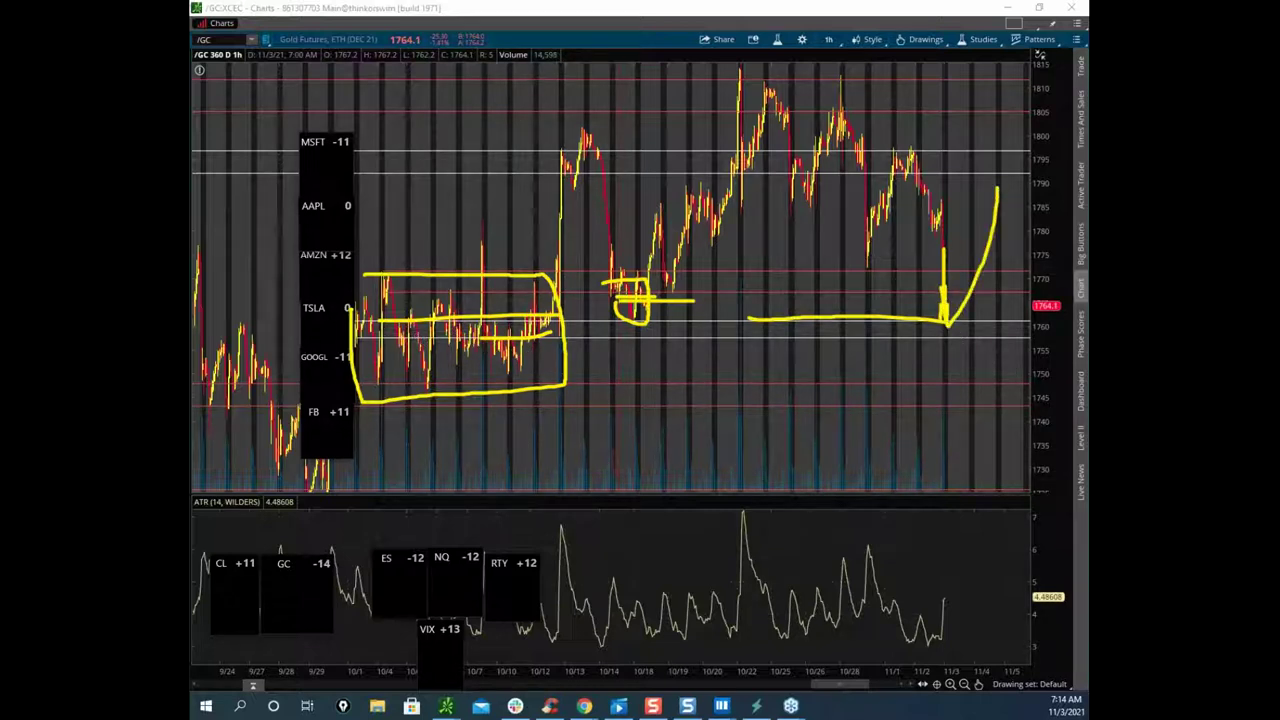
key(Escape)
Step: Switch to the GCZ1.COMEX gold futures heatmap in Bookmap
drag(783, 17, 282, 204)
mouse_move(721, 706)
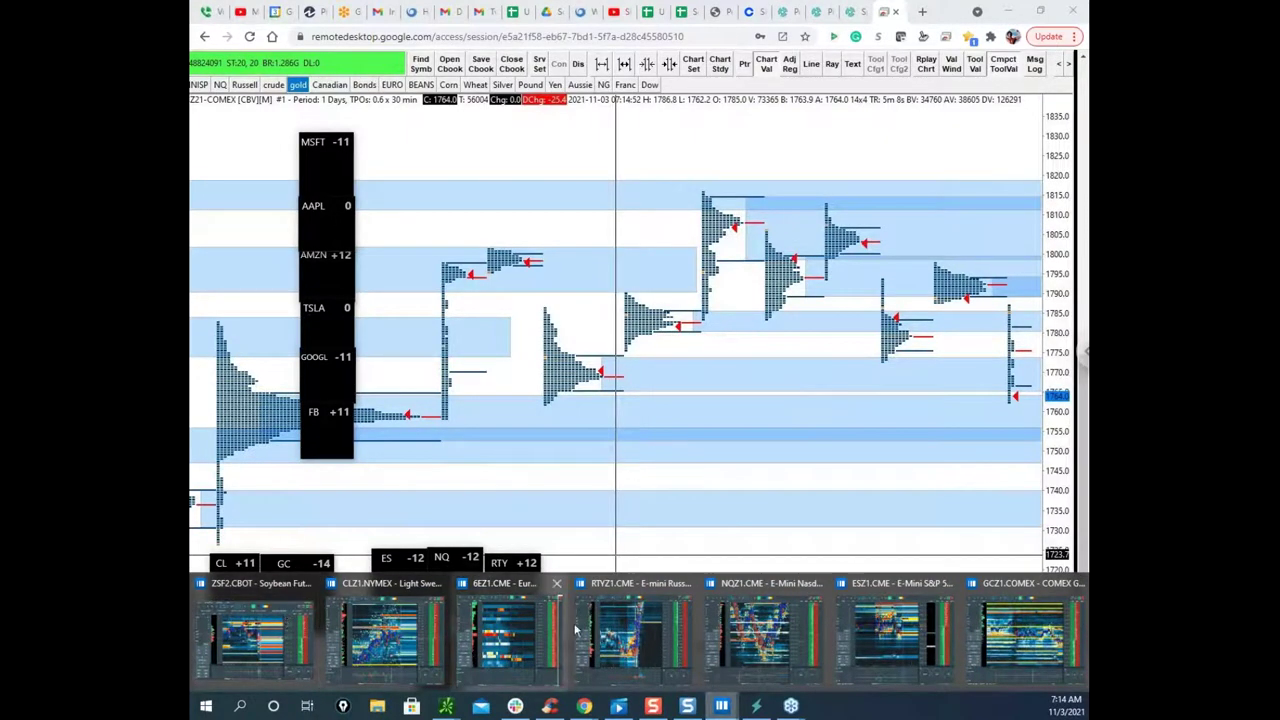
click(987, 628)
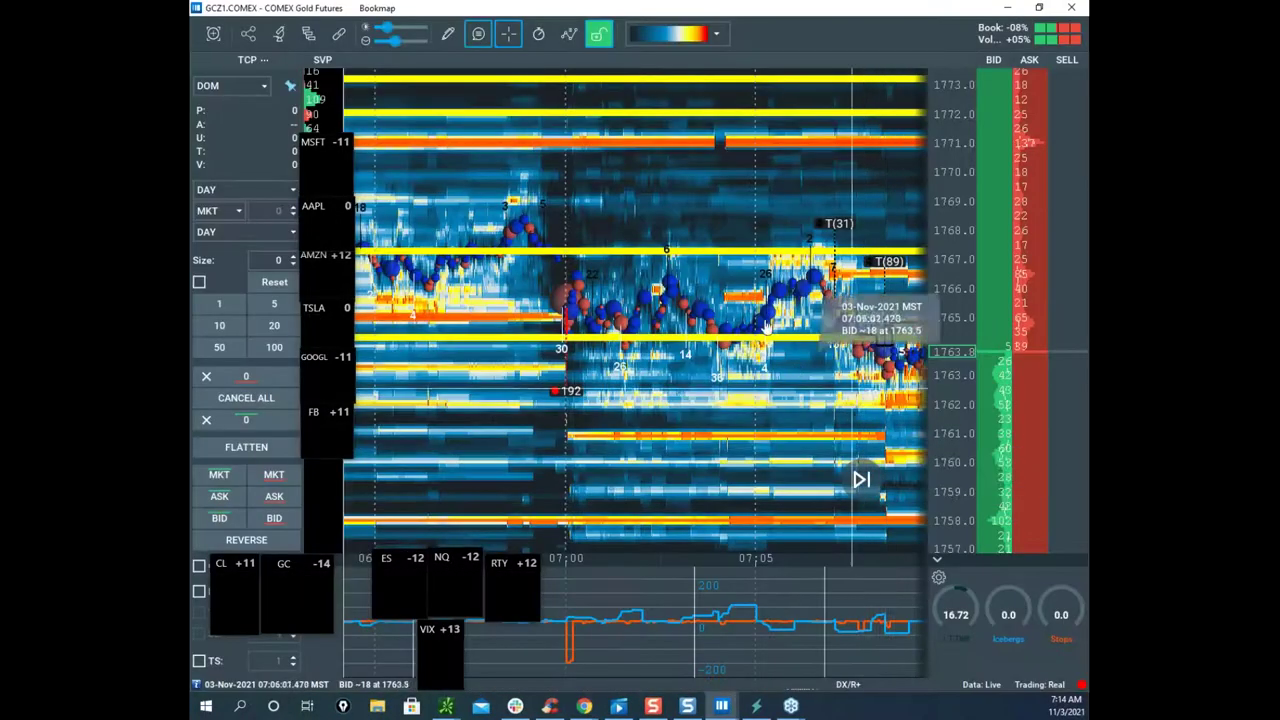
Step: Examine the gold heatmap's order liquidity and traded volume around the two yellow levels from 07:00 to 07:15
drag(797, 270, 614, 206)
scroll(685, 208, down, 2)
drag(760, 223, 780, 294)
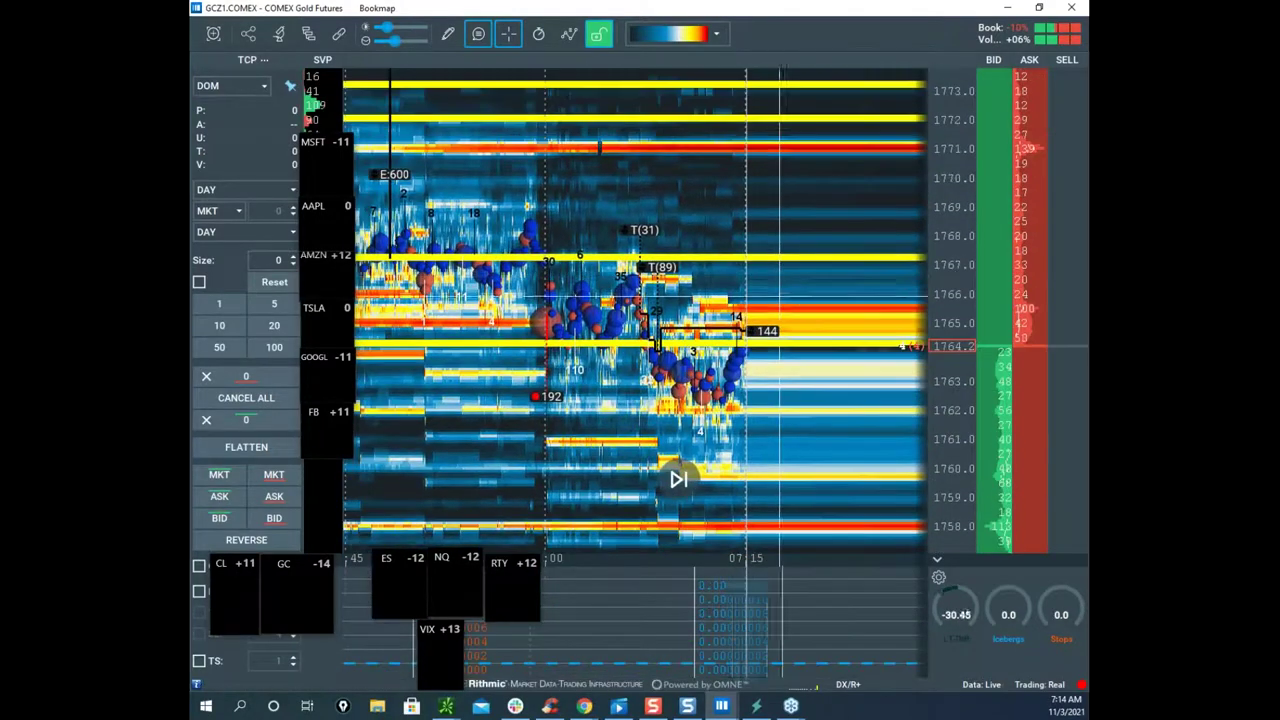
scroll(908, 280, up, 3)
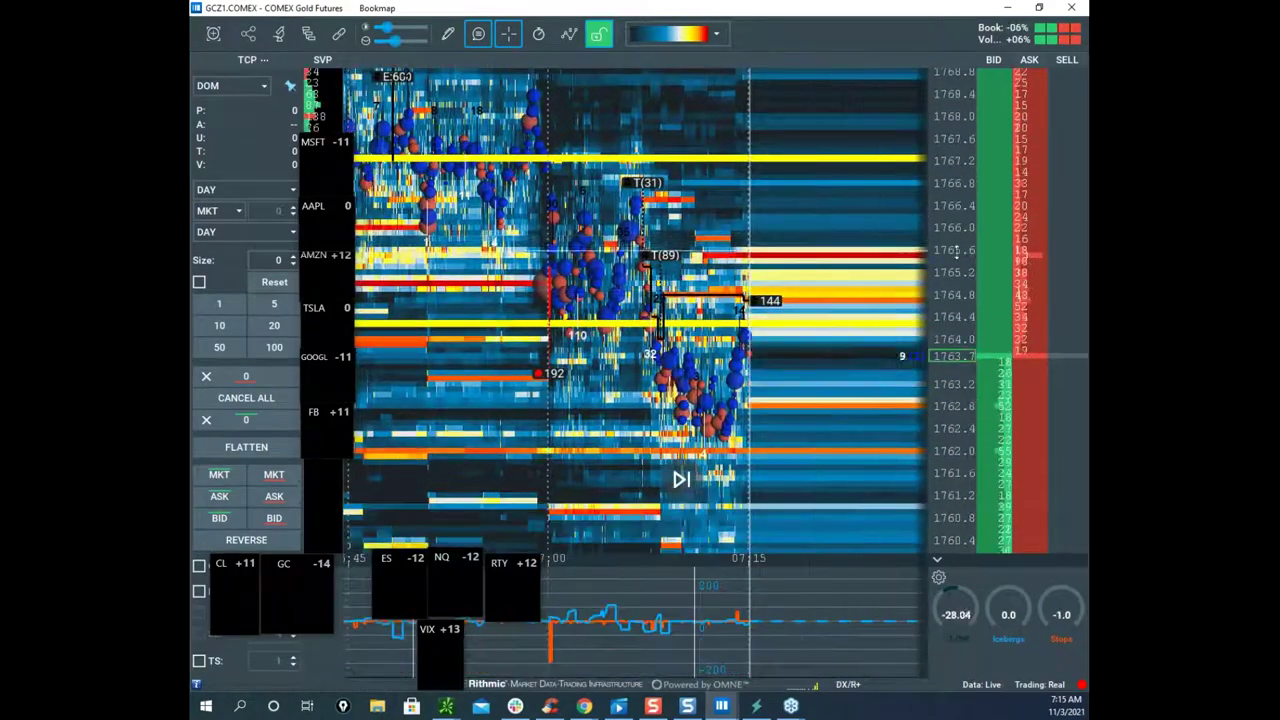
scroll(828, 233, down, 2)
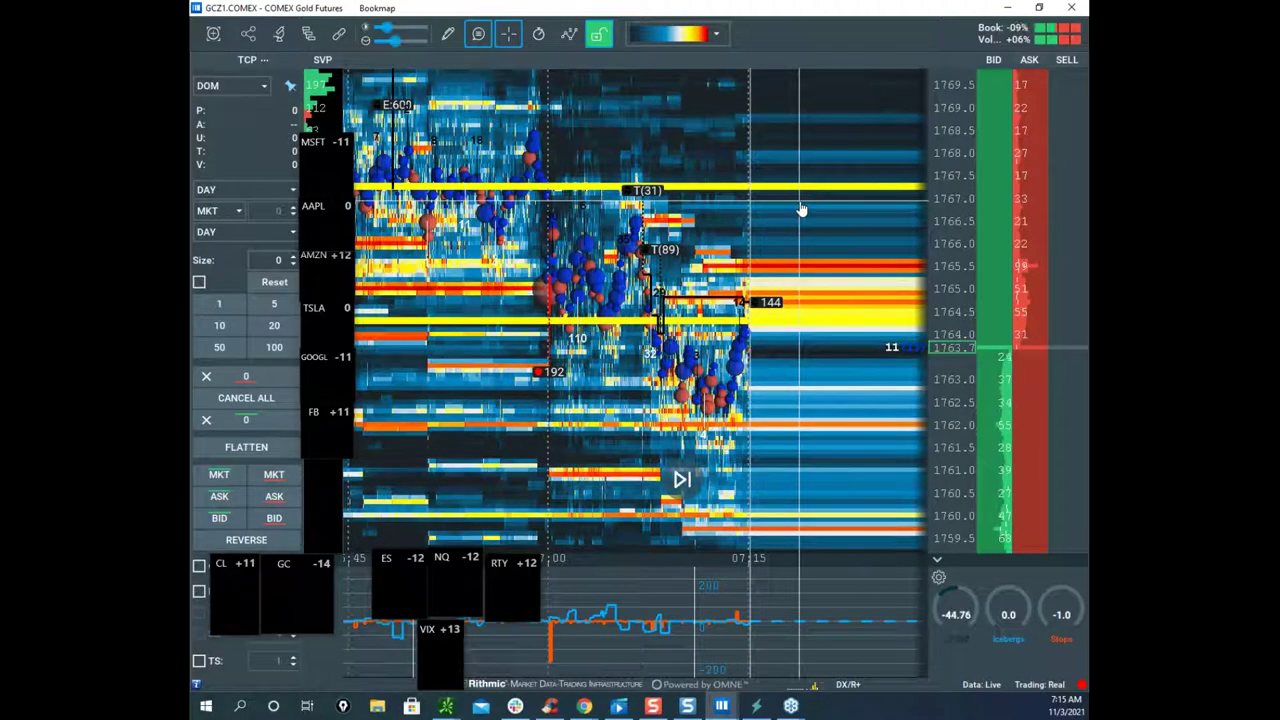
scroll(809, 292, up, 2)
mouse_move(745, 298)
drag(746, 298, 754, 249)
scroll(935, 251, down, 1)
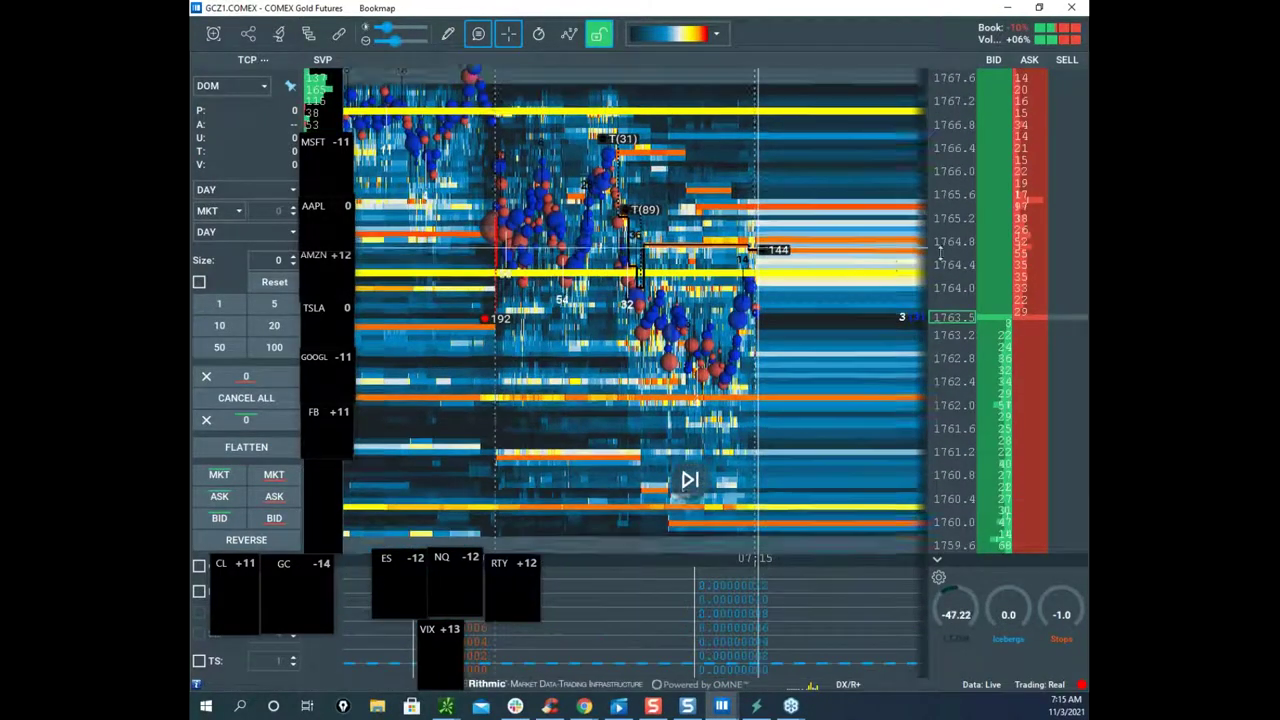
mouse_move(733, 318)
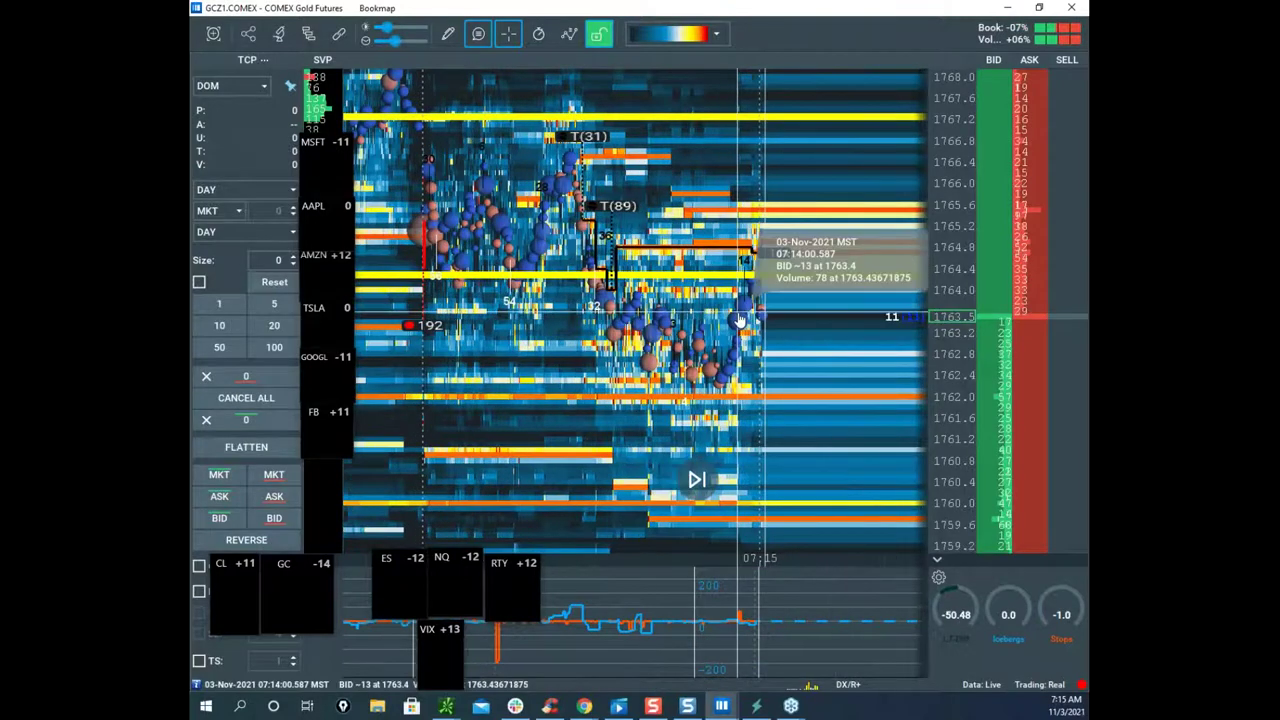
scroll(733, 318, down, 1)
drag(697, 311, 733, 316)
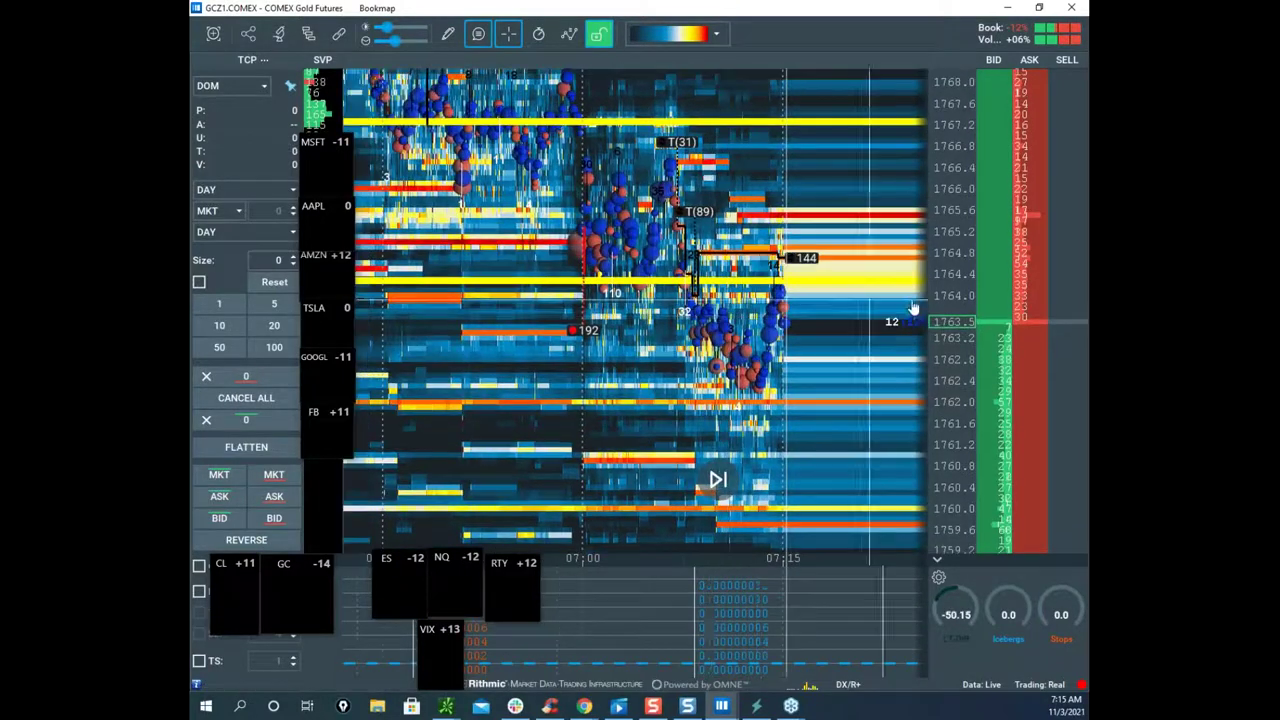
scroll(936, 305, down, 1)
drag(840, 354, 807, 417)
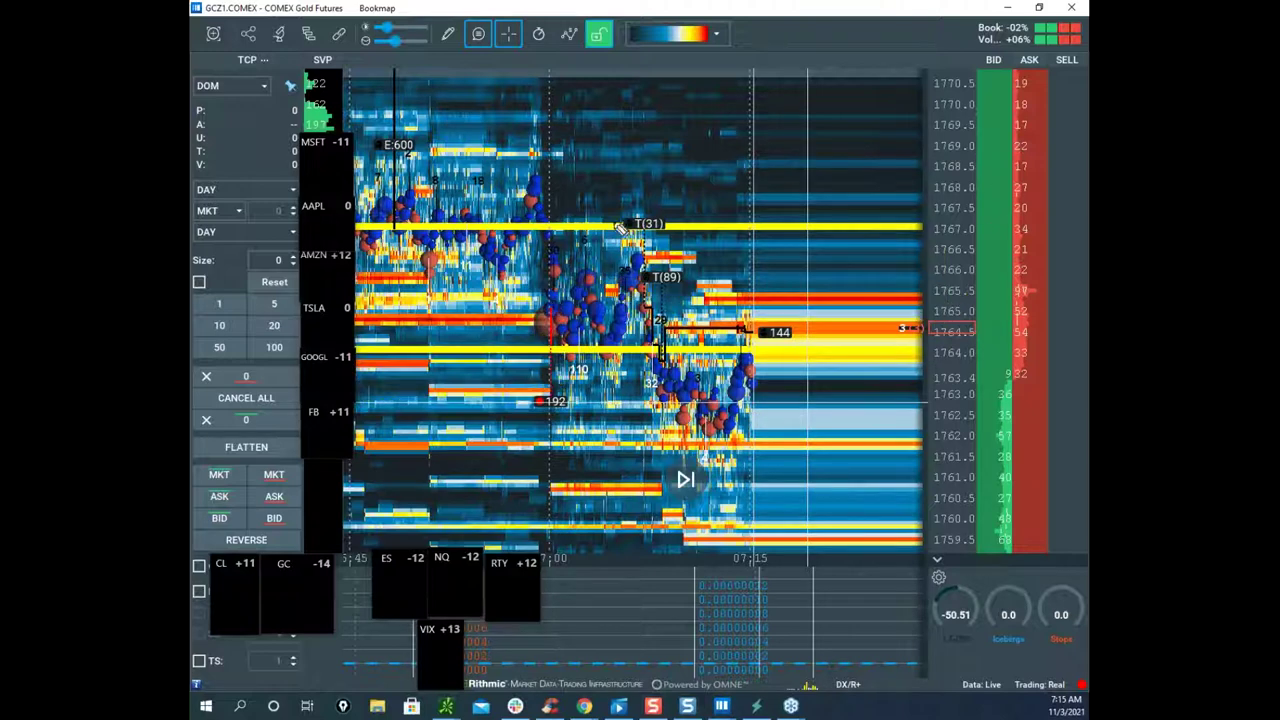
Step: Mark the lower yellow level and the stops spike near 07:00 with freehand strokes, and clear the markup
drag(555, 361, 617, 355)
drag(600, 657, 590, 618)
drag(566, 382, 582, 437)
key(Escape)
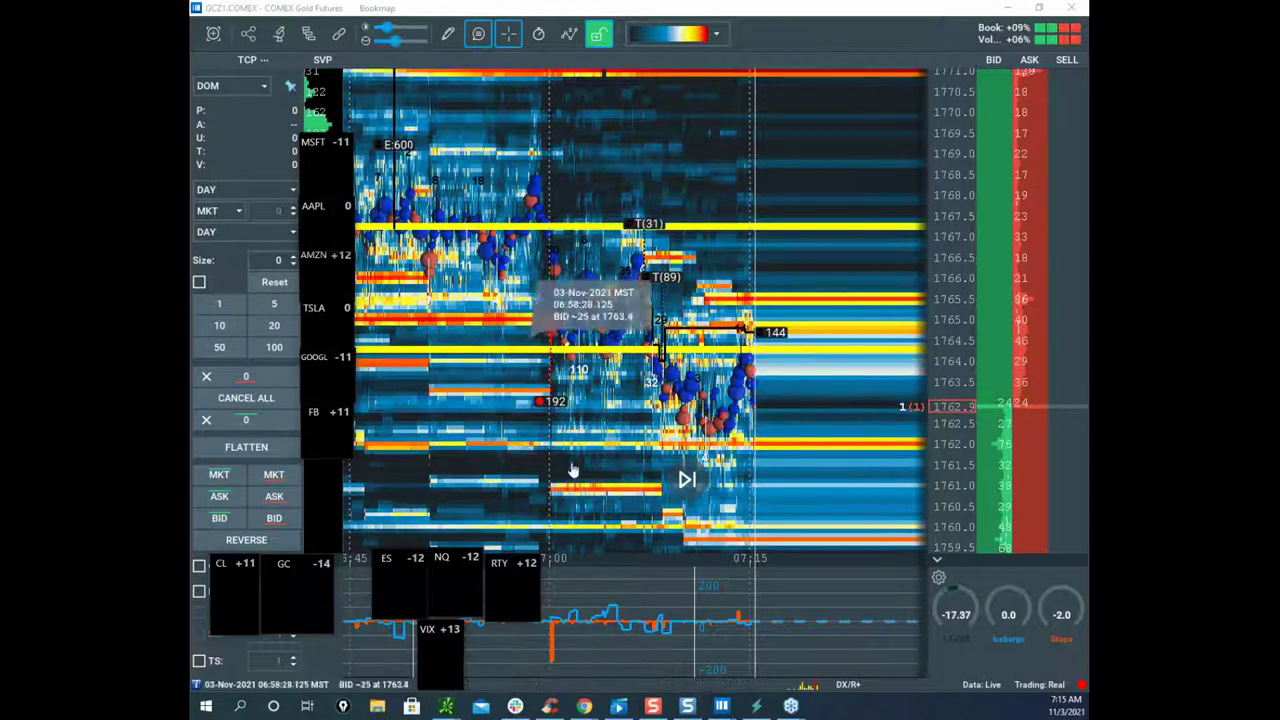
Step: Place the GC score tile over the order book columns beside the current price
scroll(590, 400, up, 3)
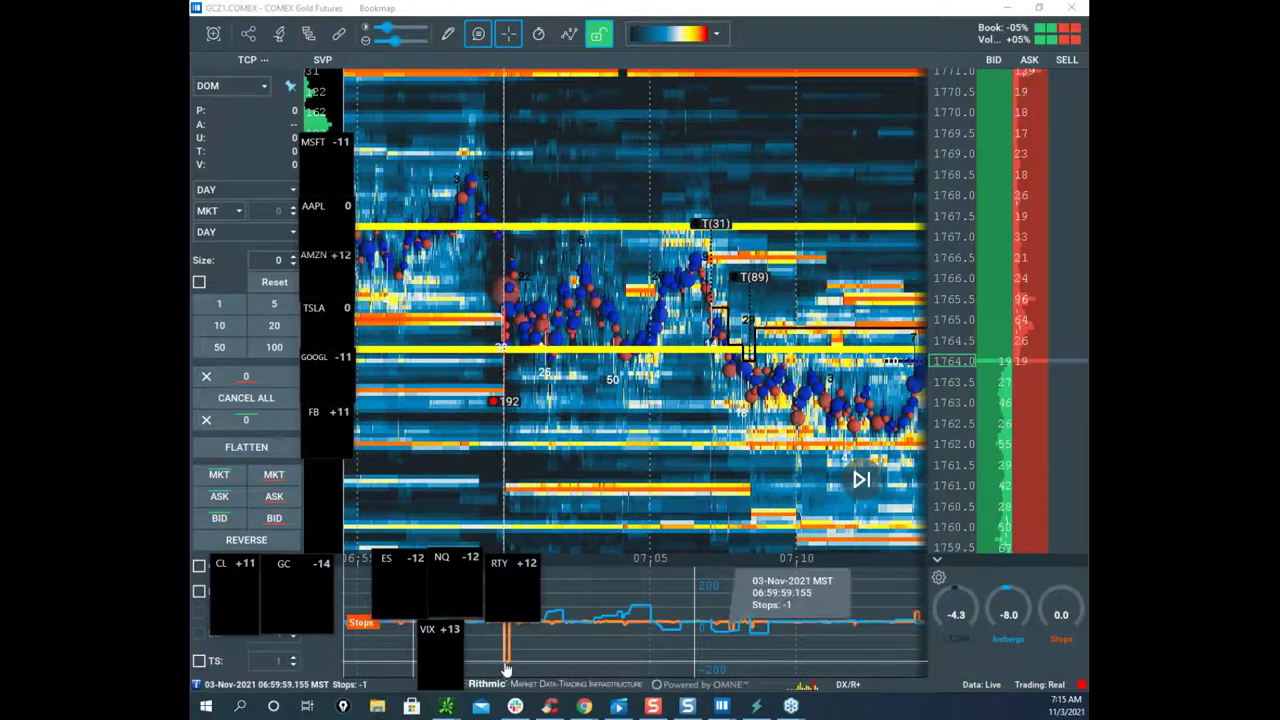
scroll(700, 305, down, 2)
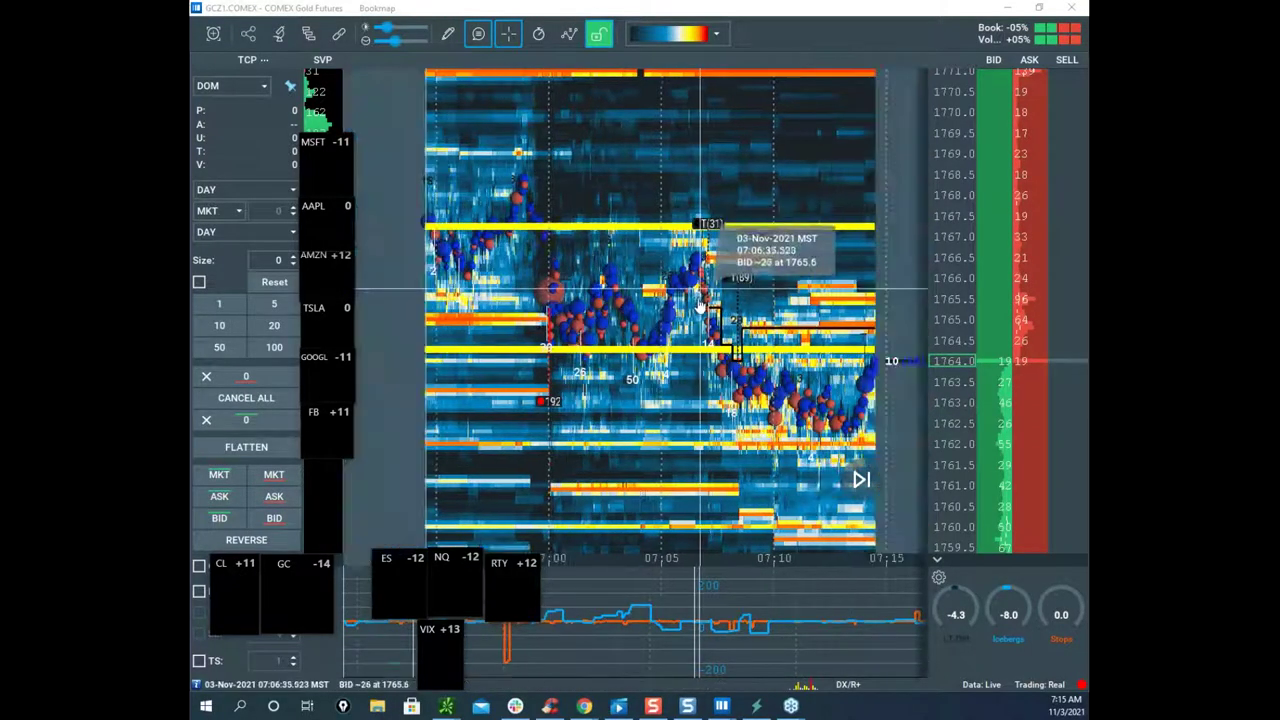
drag(700, 307, 630, 352)
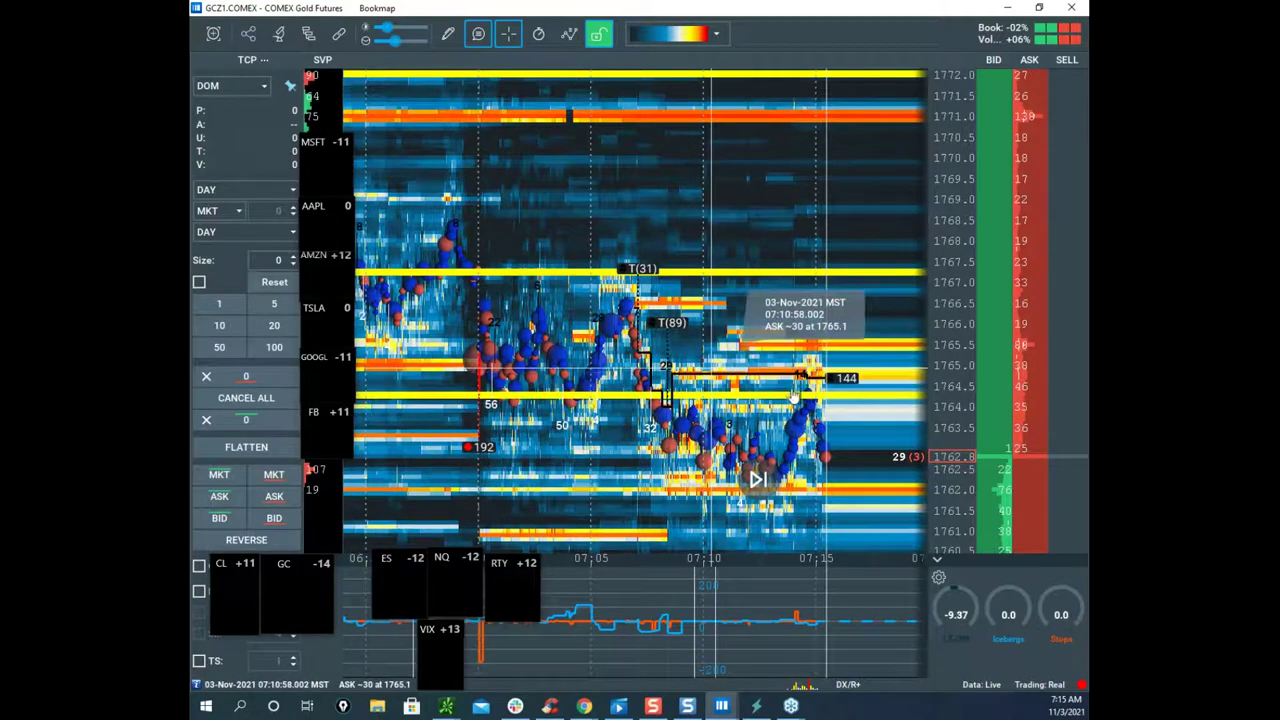
scroll(793, 397, down, 2)
drag(793, 397, 763, 317)
scroll(763, 317, down, 1)
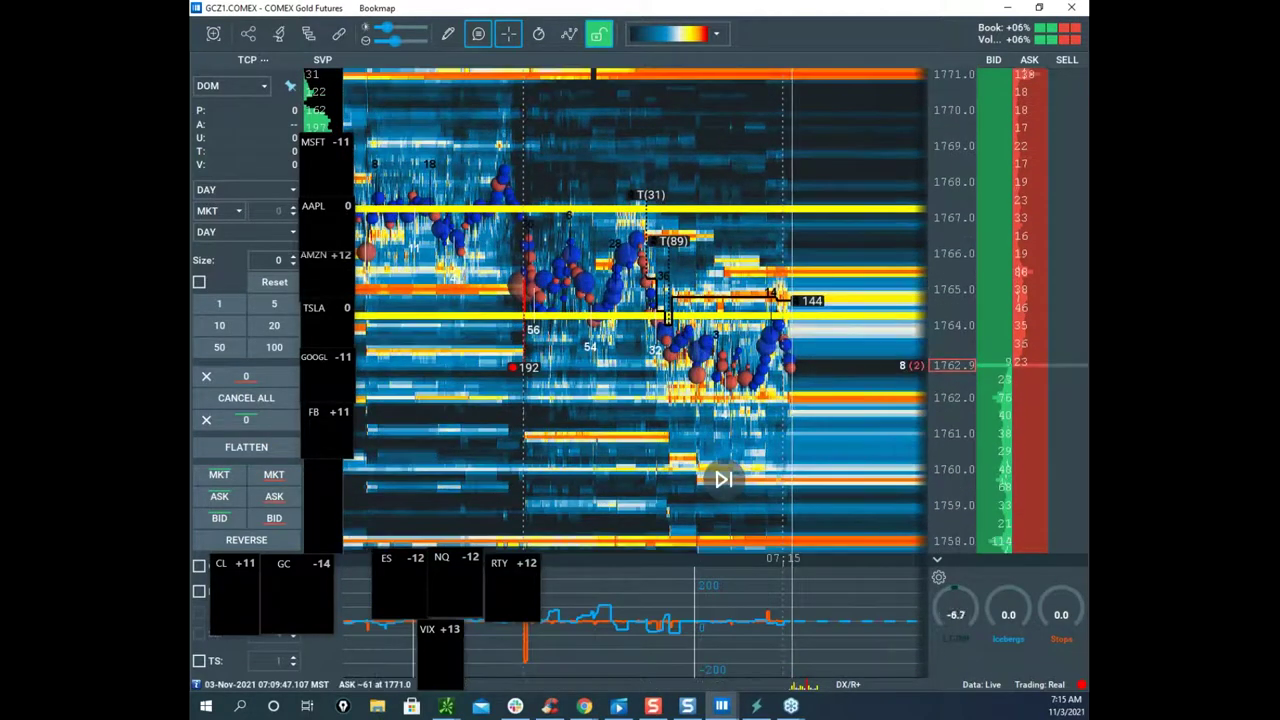
drag(285, 570, 999, 369)
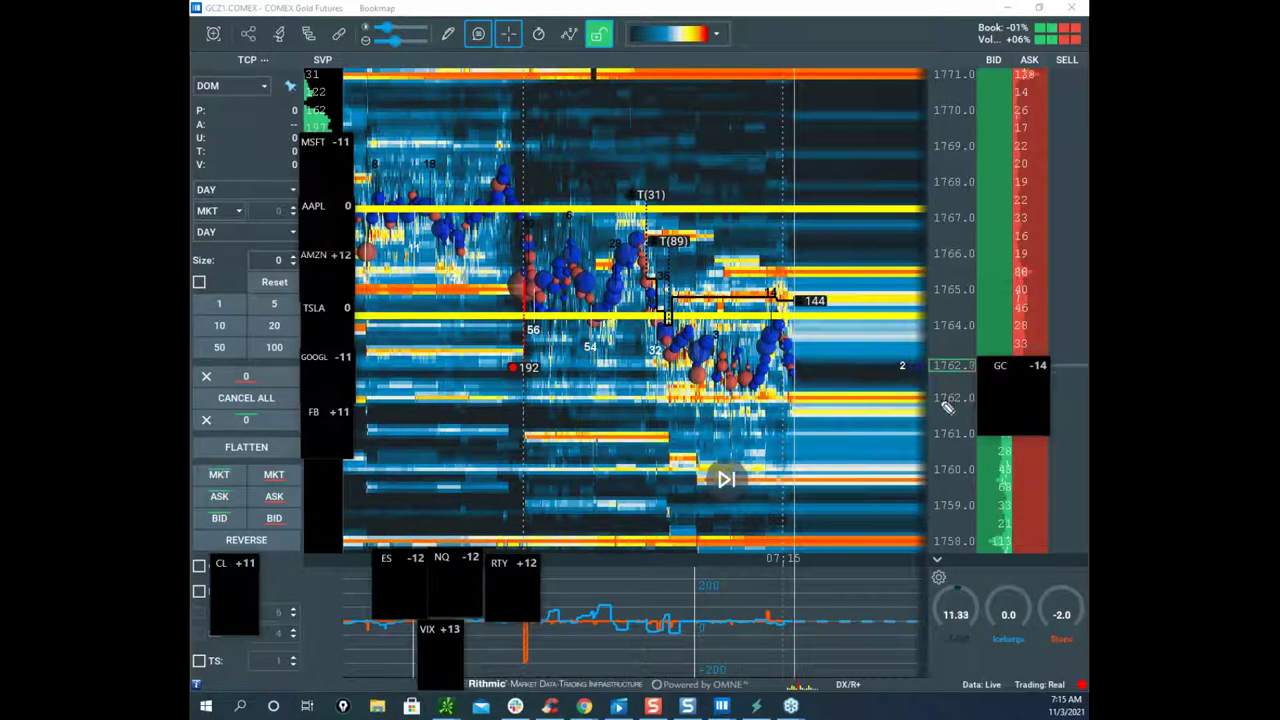
mouse_move(1014, 390)
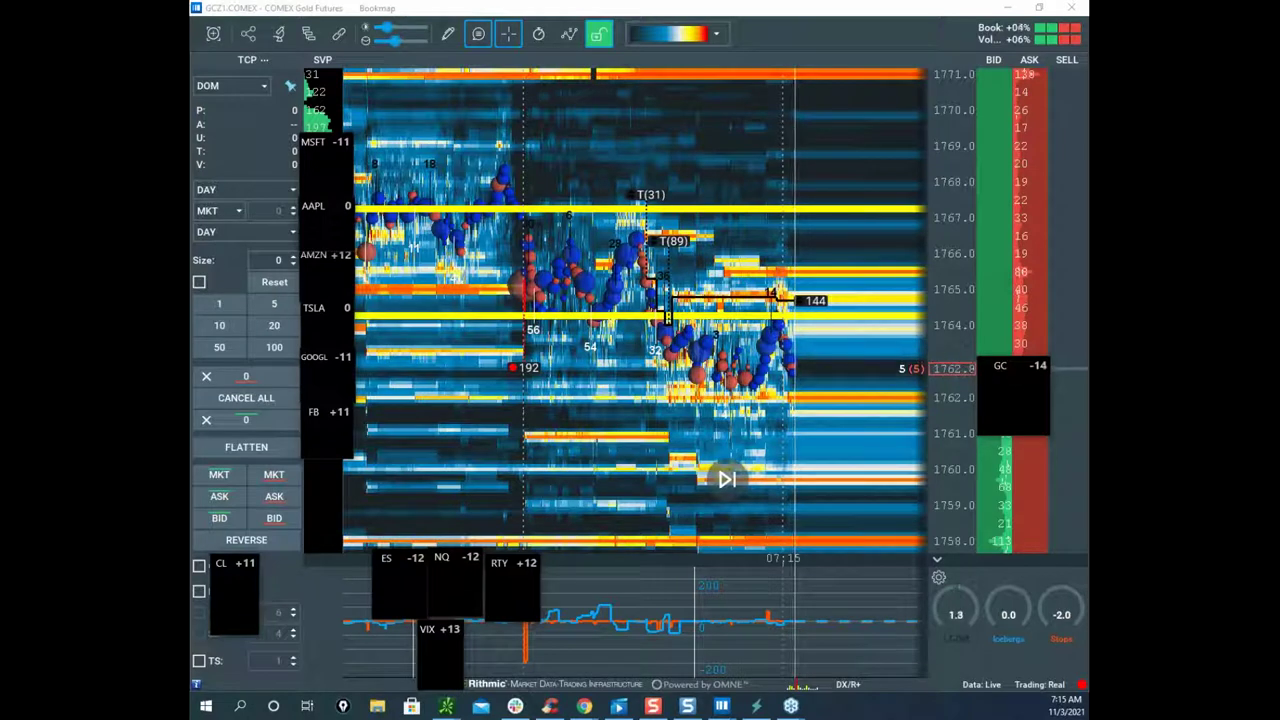
Step: Sketch a projected rally from the lower yellow level, pausing at the upper yellow level near 1767 and continuing to about 1771
drag(664, 209, 724, 205)
mouse_move(634, 307)
mouse_down()
mouse_move(806, 312)
mouse_move(855, 100)
mouse_up()
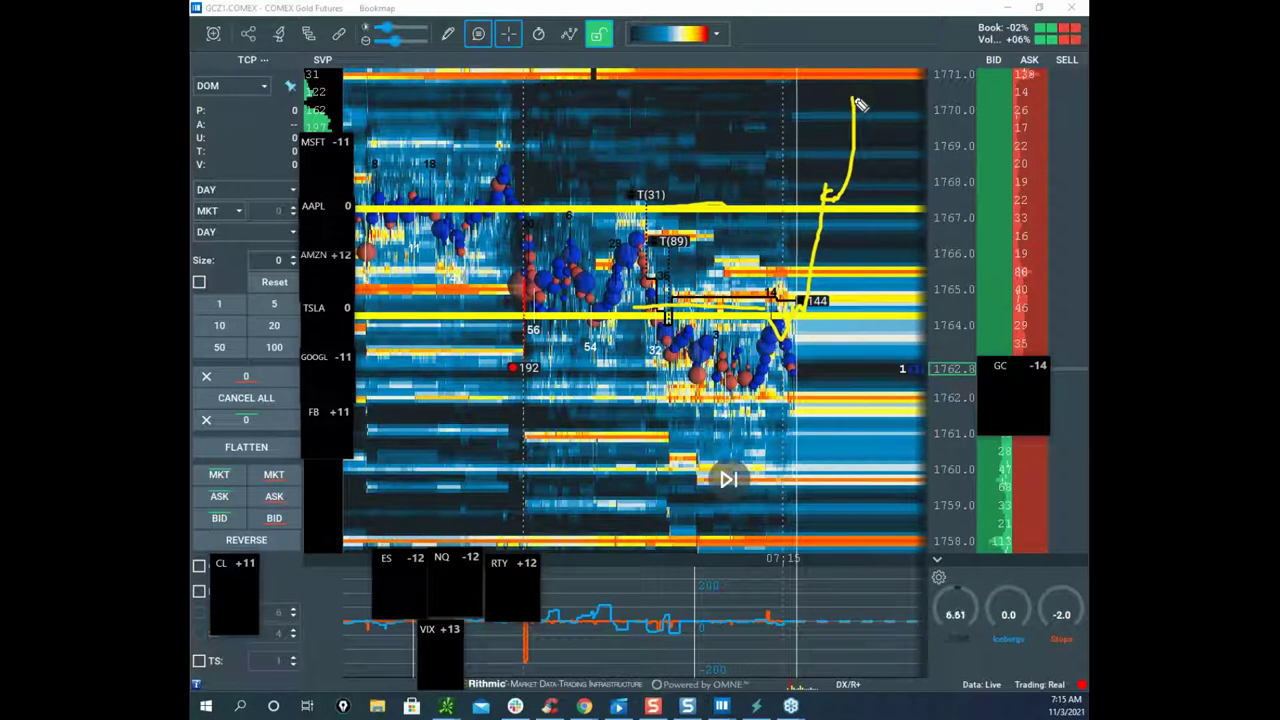
drag(838, 216, 882, 55)
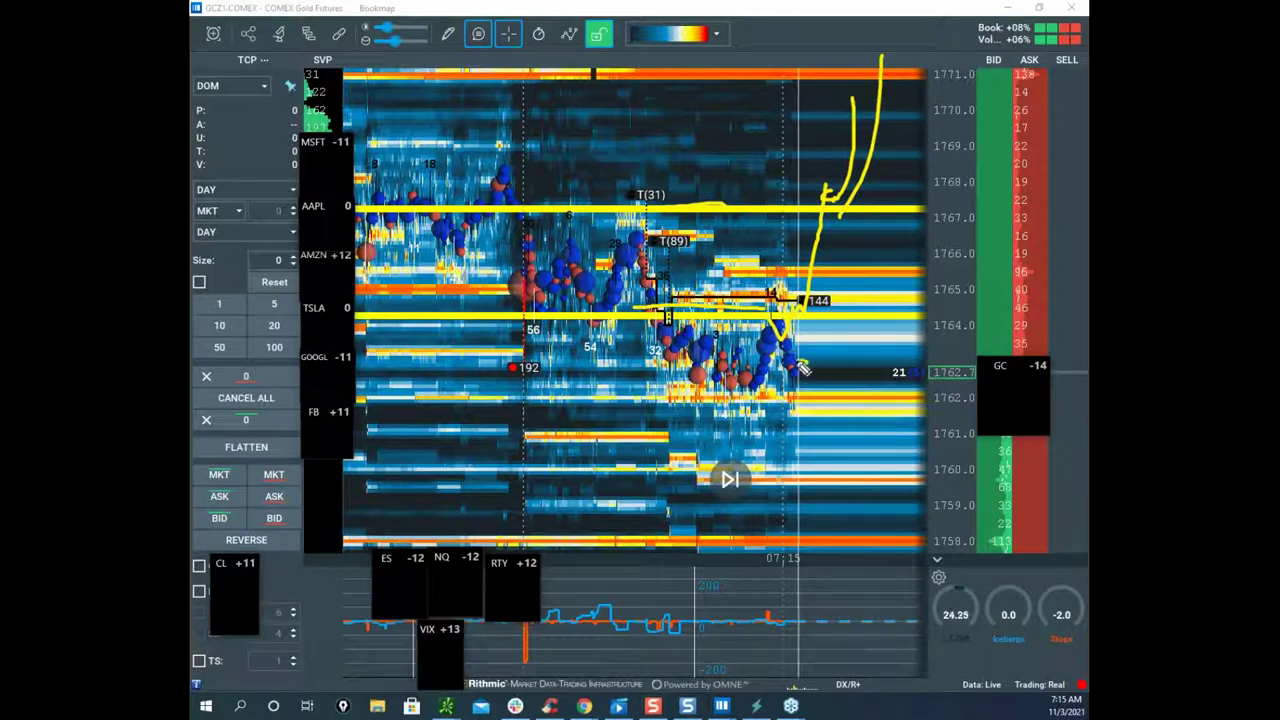
Step: Circle the GC tile's -14 score and sketch a projected rise from the latest trades up to the upper yellow level
mouse_move(985, 357)
mouse_down()
mouse_move(1066, 380)
mouse_move(983, 371)
mouse_move(1058, 373)
mouse_move(1046, 362)
mouse_up()
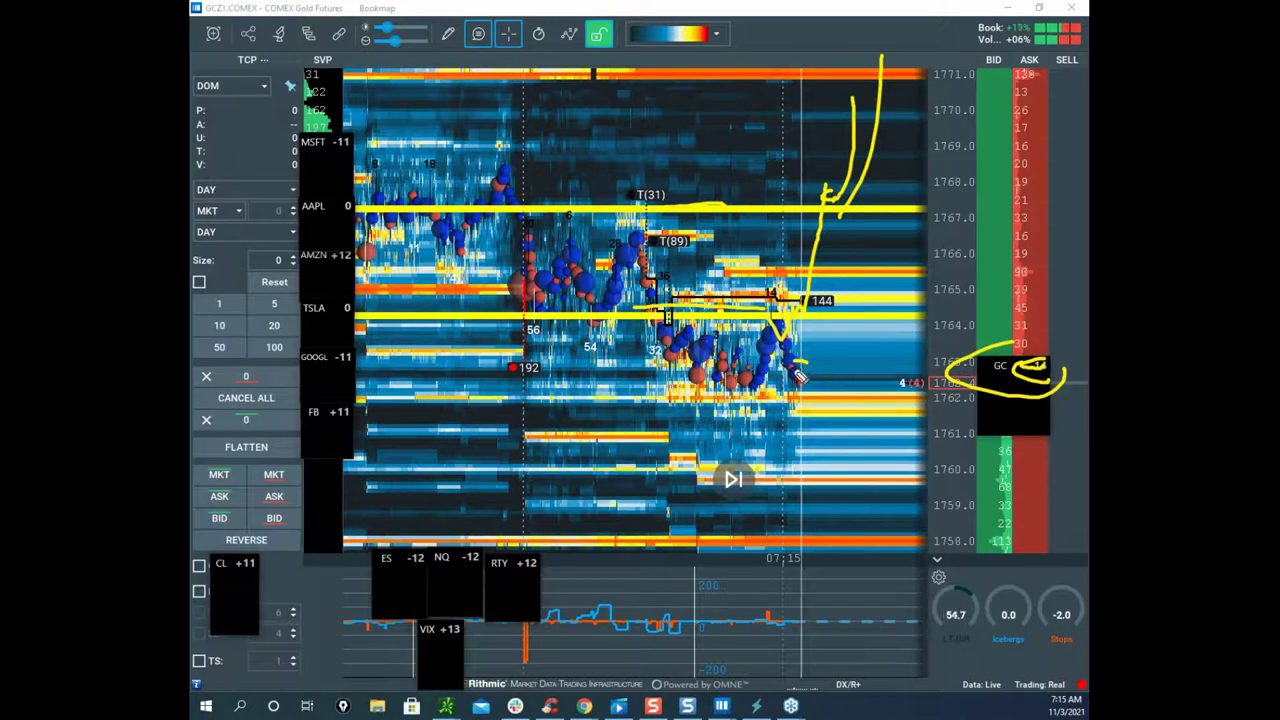
drag(795, 371, 807, 391)
drag(1038, 362, 1008, 415)
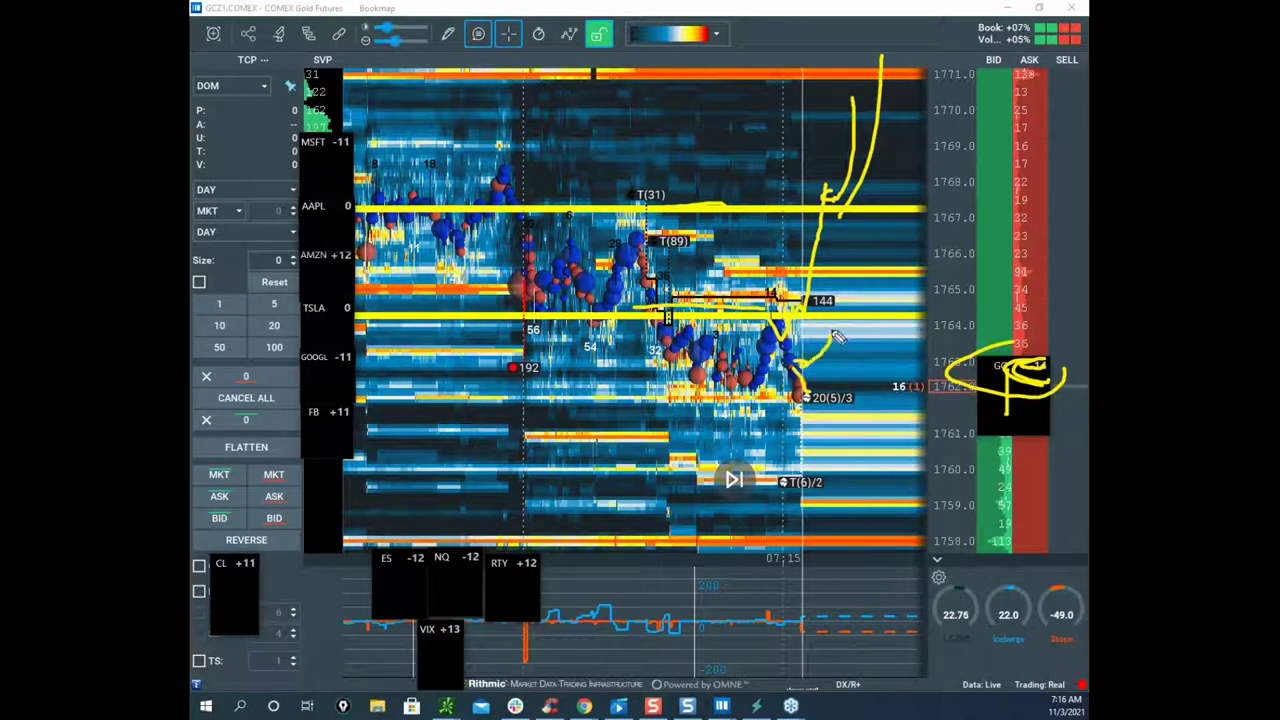
drag(864, 314, 892, 213)
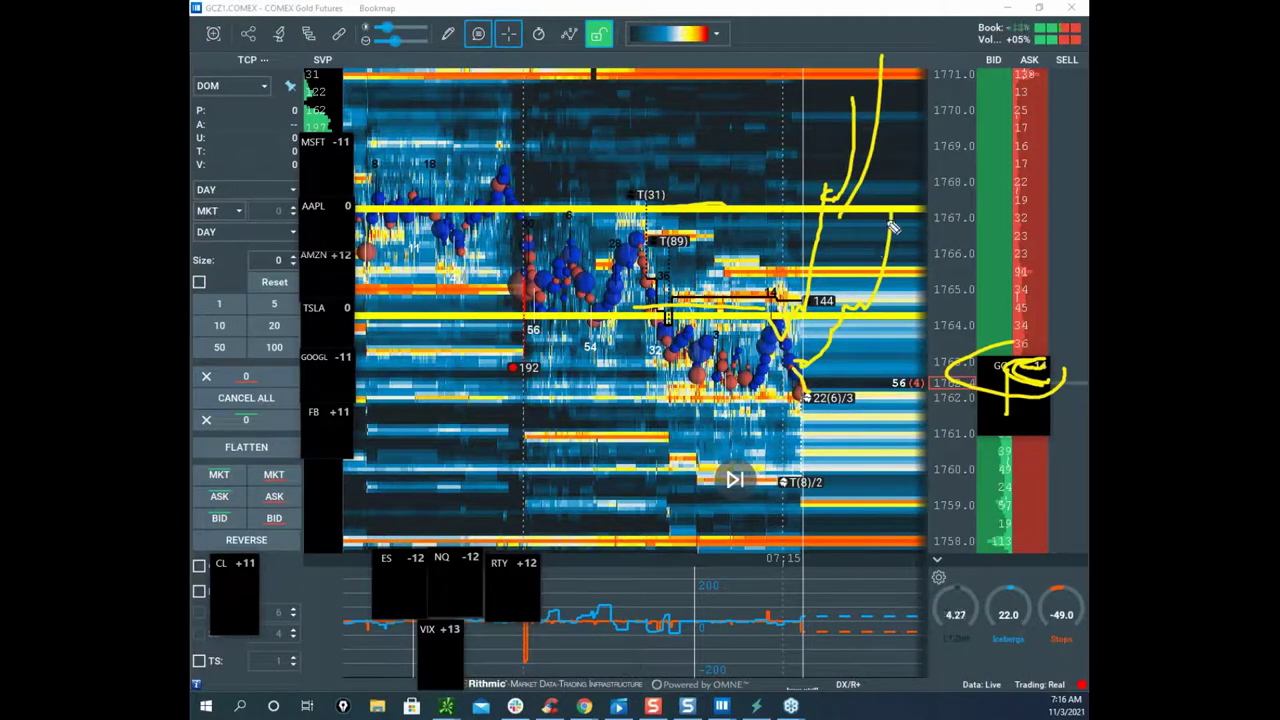
Step: Circle the price area between the yellow levels, extend the projected rise above the upper level, and clear all markup
drag(727, 240, 790, 330)
mouse_move(800, 206)
mouse_down()
mouse_move(700, 294)
mouse_move(782, 284)
mouse_up()
drag(884, 212, 920, 190)
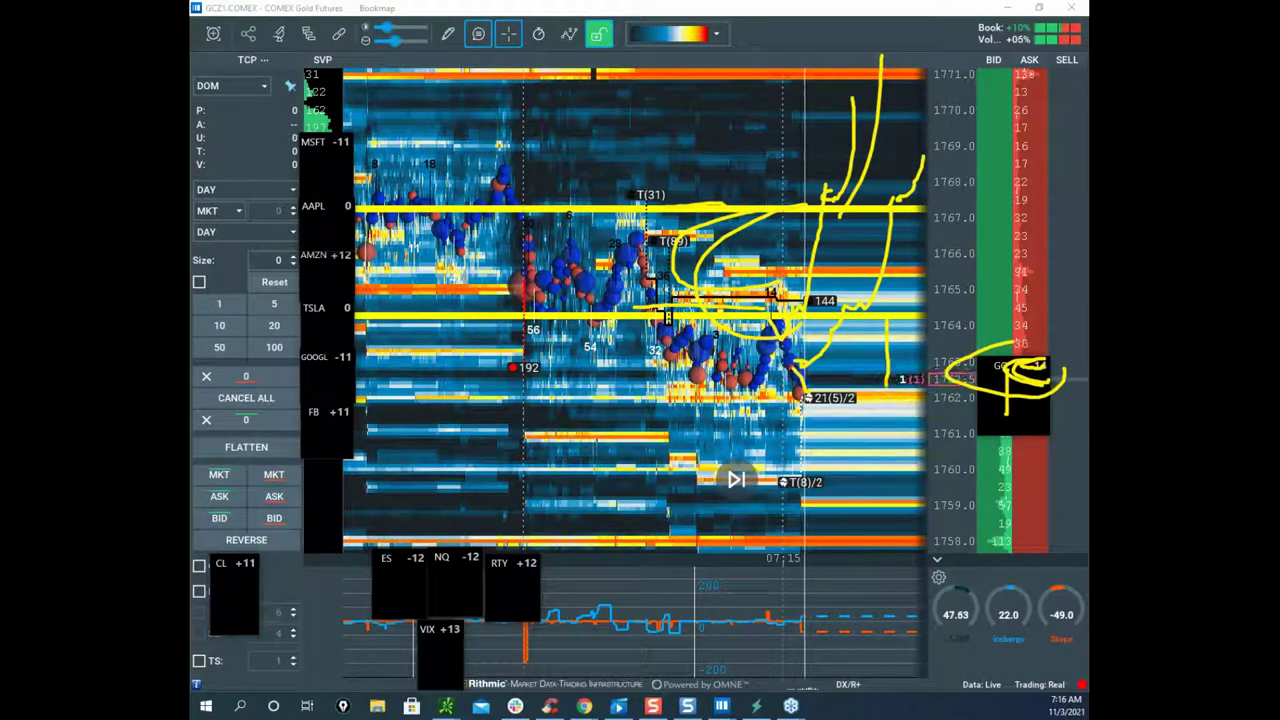
key(e)
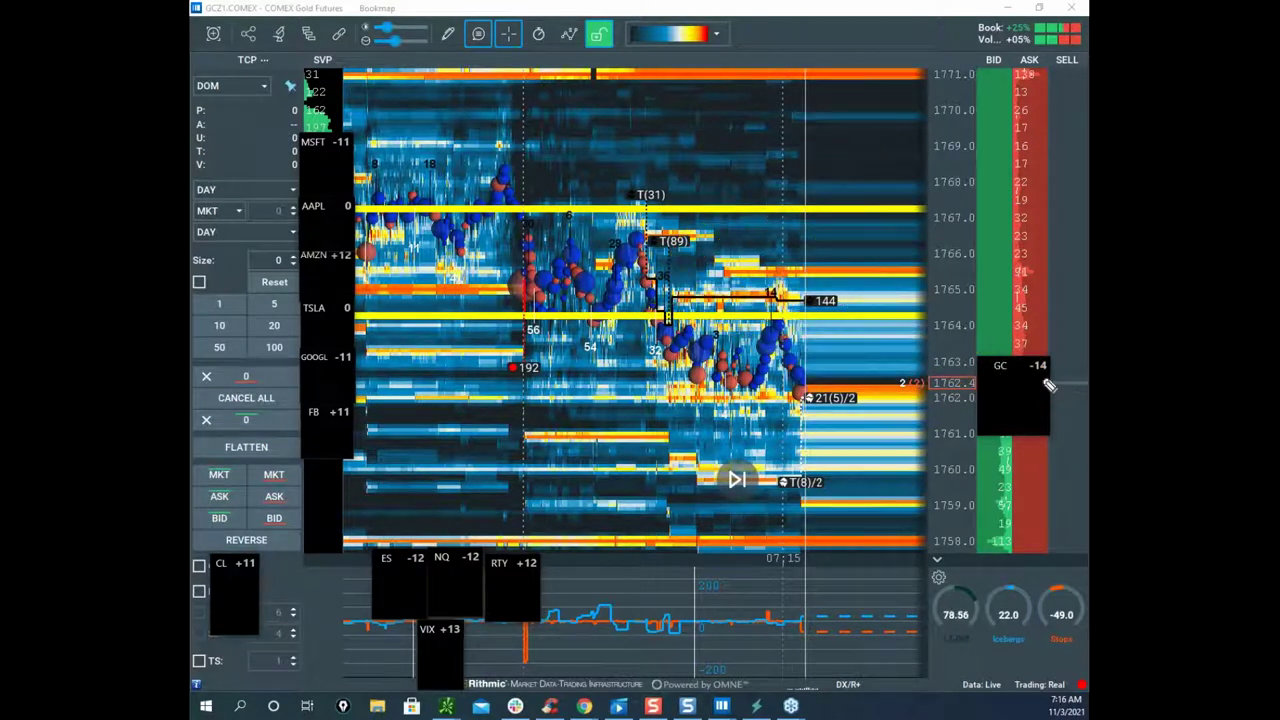
Step: Circle the GC tile and its -14 score, mark the TSLA tile's zero score, and clear the markup
drag(1020, 348, 1059, 368)
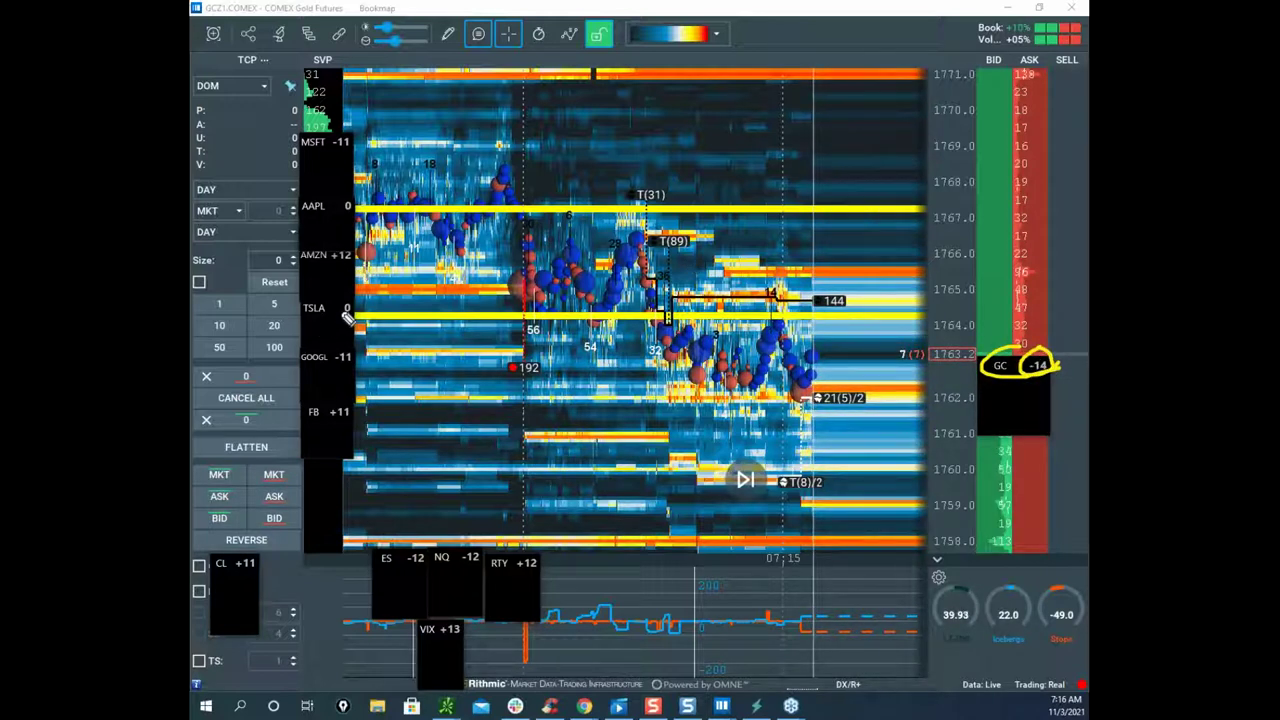
drag(360, 325, 416, 322)
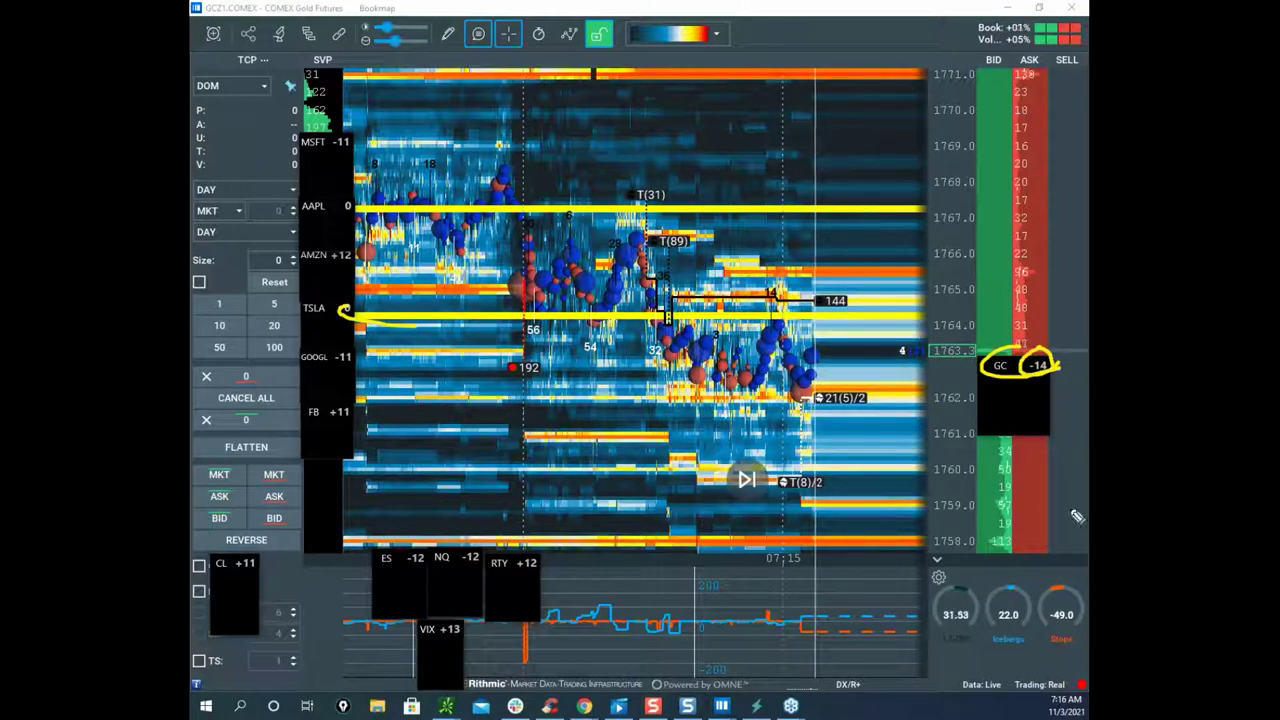
drag(1032, 351, 1073, 369)
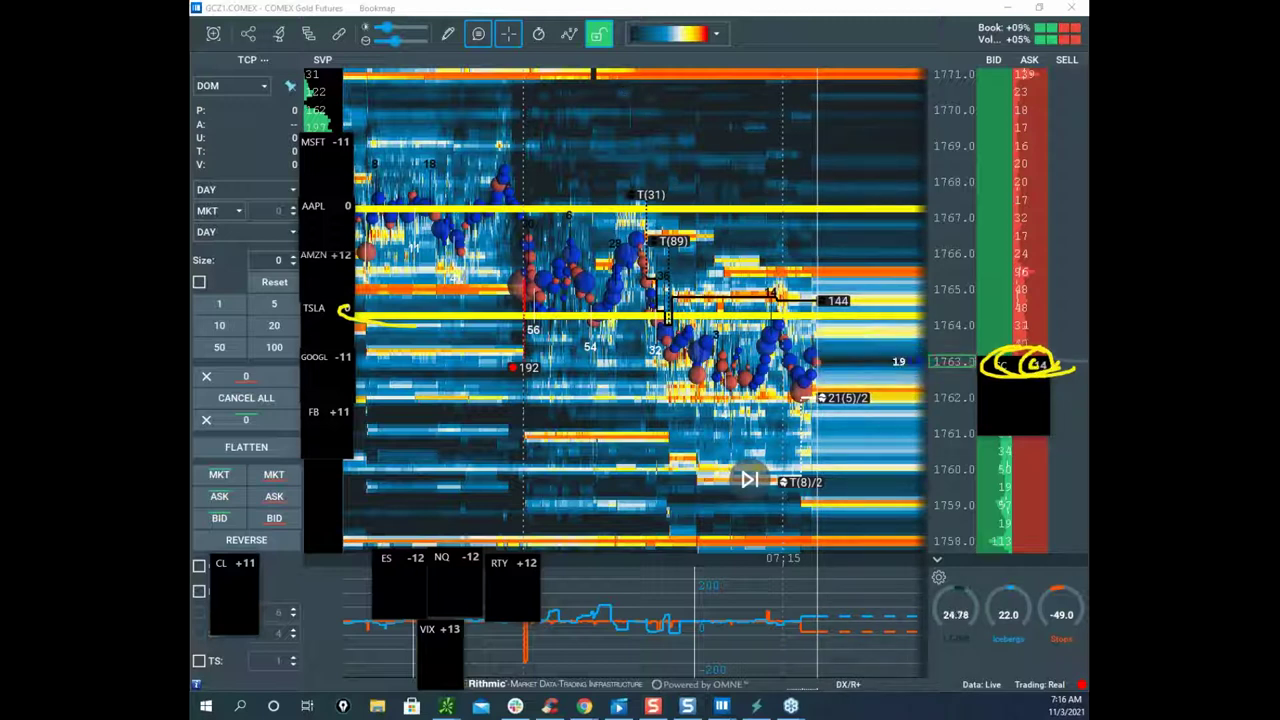
key(ctrl+shift+8)
Step: Circle the -14 GC score, draw an arc around the price action after 07:00, and point an arrow at the stops spike
mouse_move(1044, 356)
mouse_down()
mouse_move(1030, 372)
mouse_move(1043, 377)
mouse_up()
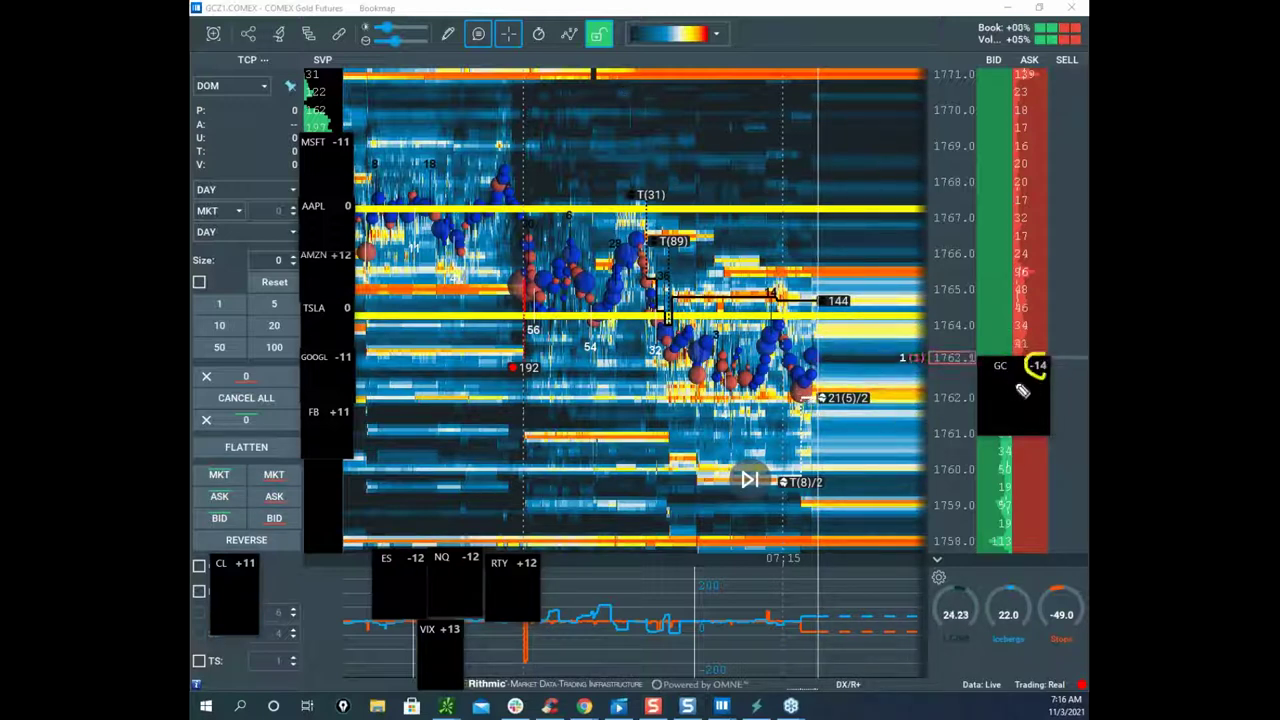
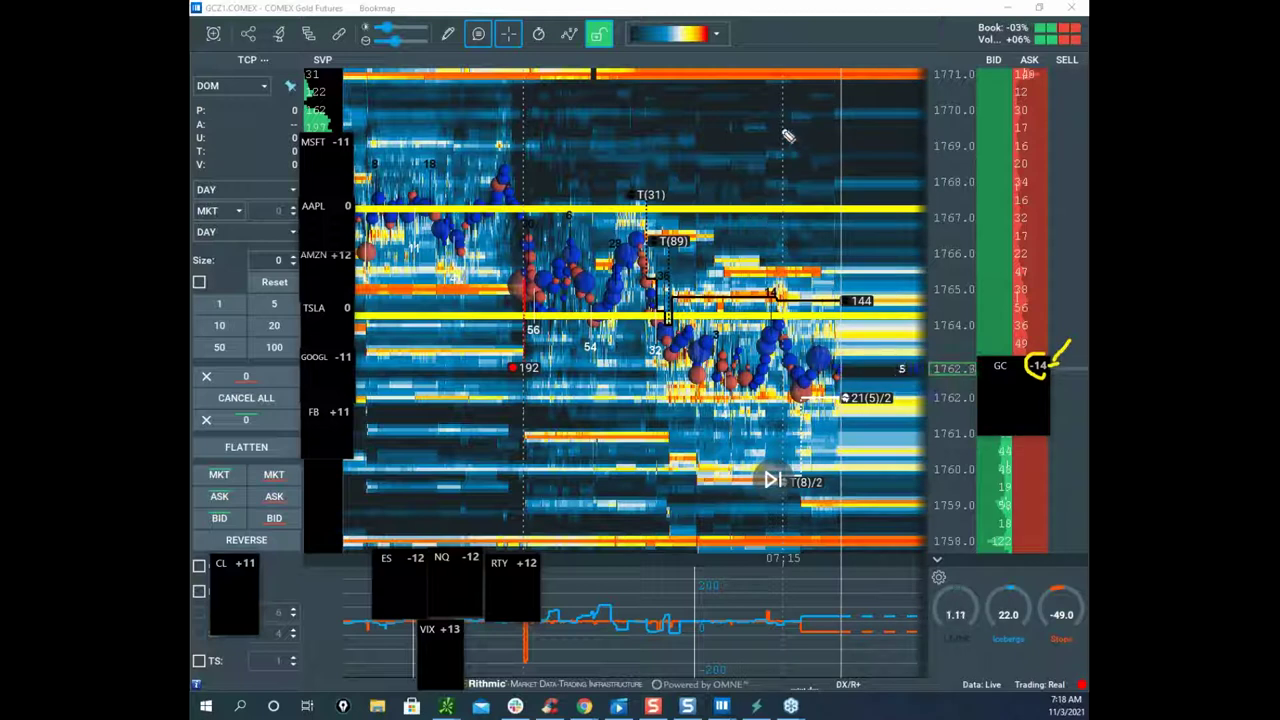
drag(787, 128, 632, 334)
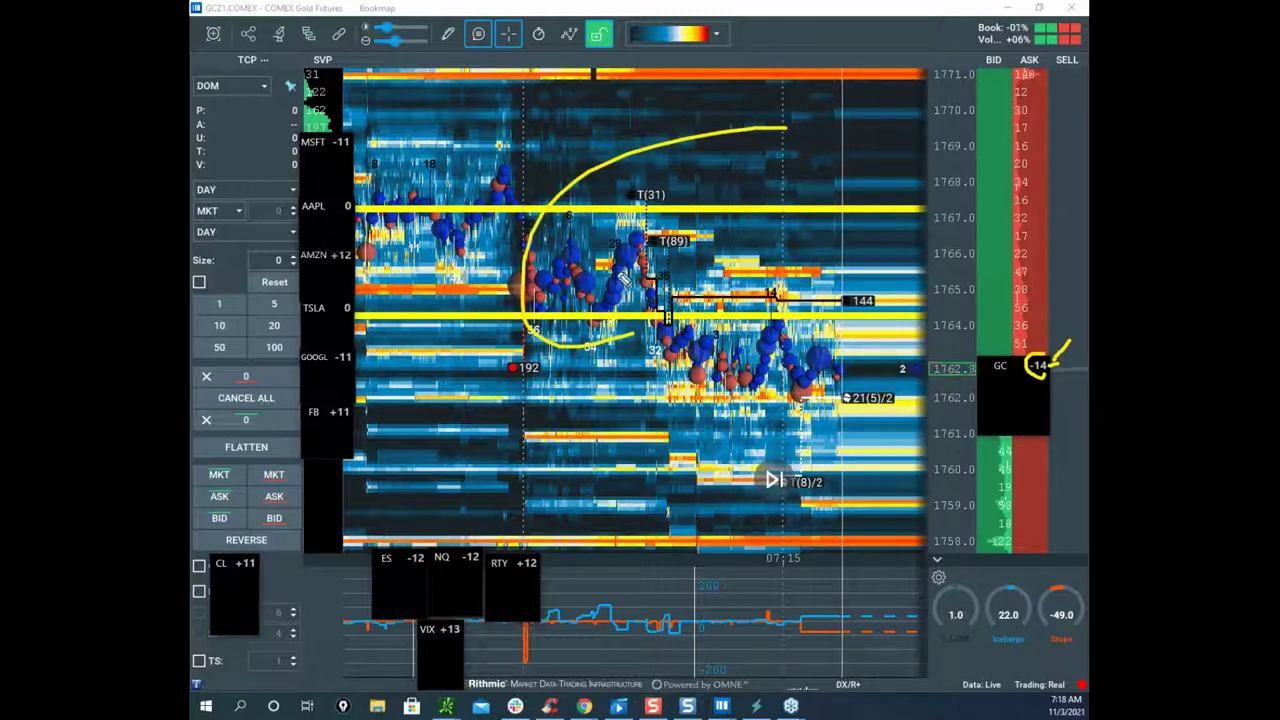
drag(527, 652, 567, 650)
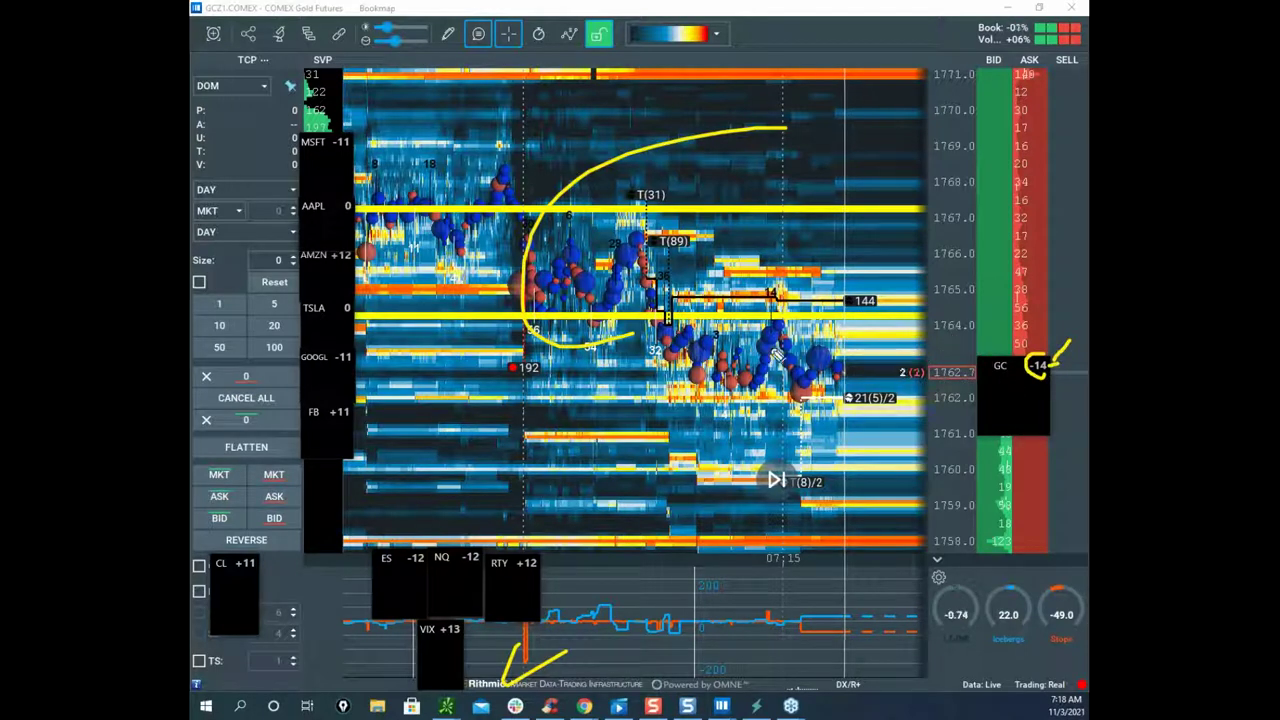
Step: Circle the trades between the yellow levels after 07:00 and the GC tile, sketch a projected rise to the upper level, and clear the markup
mouse_move(643, 225)
mouse_down()
mouse_move(520, 335)
mouse_move(565, 345)
mouse_up()
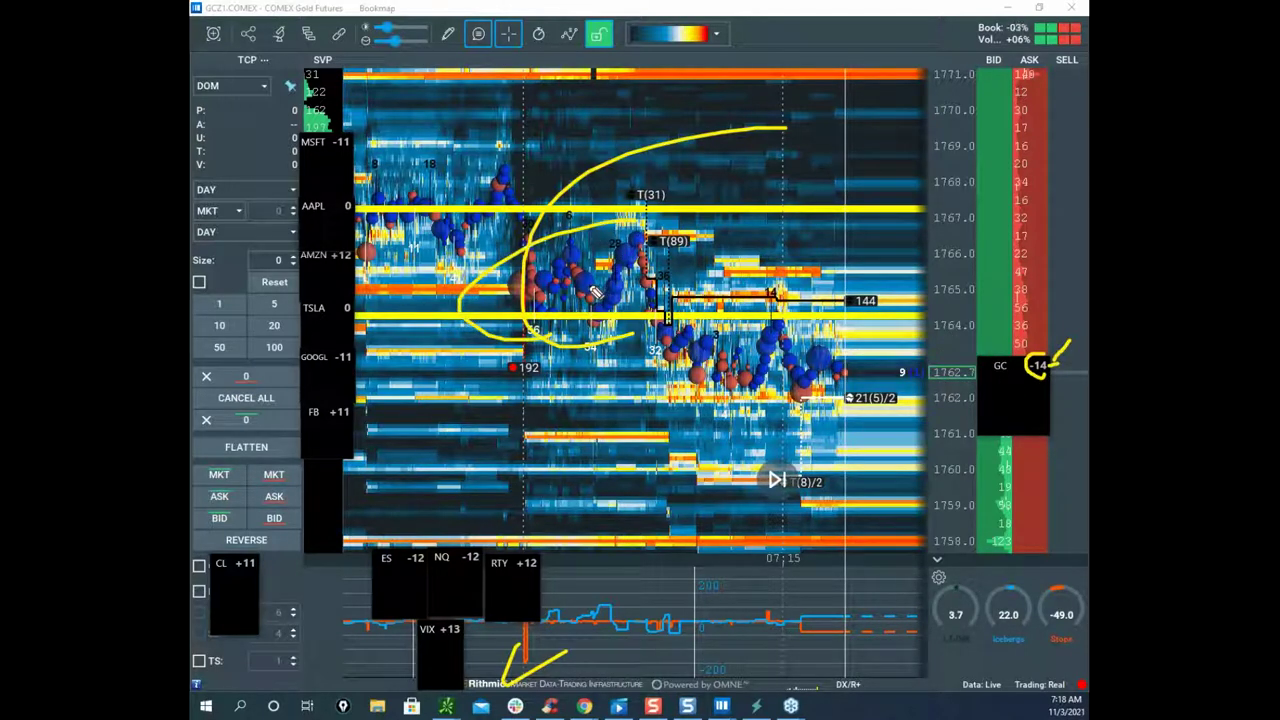
drag(1020, 360, 1075, 372)
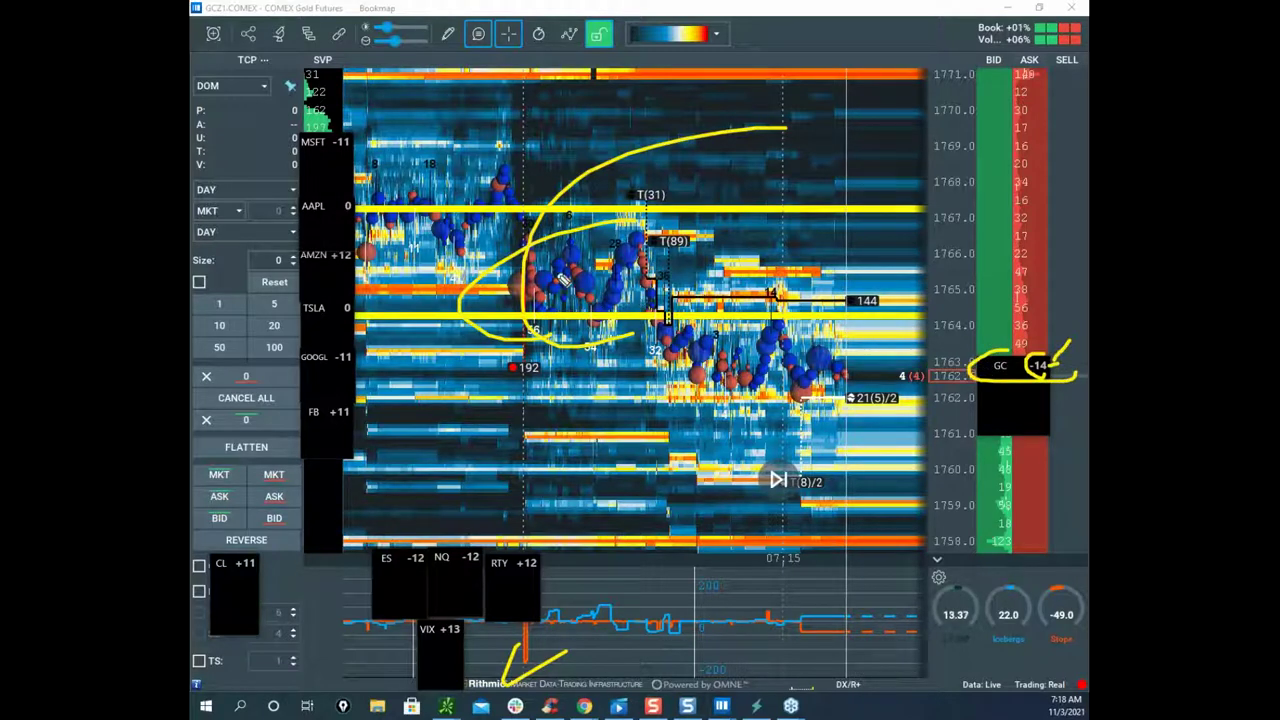
mouse_move(564, 244)
mouse_down()
mouse_move(592, 338)
mouse_move(726, 207)
mouse_up()
mouse_move(1020, 344)
mouse_down()
mouse_move(972, 380)
mouse_move(1070, 345)
mouse_up()
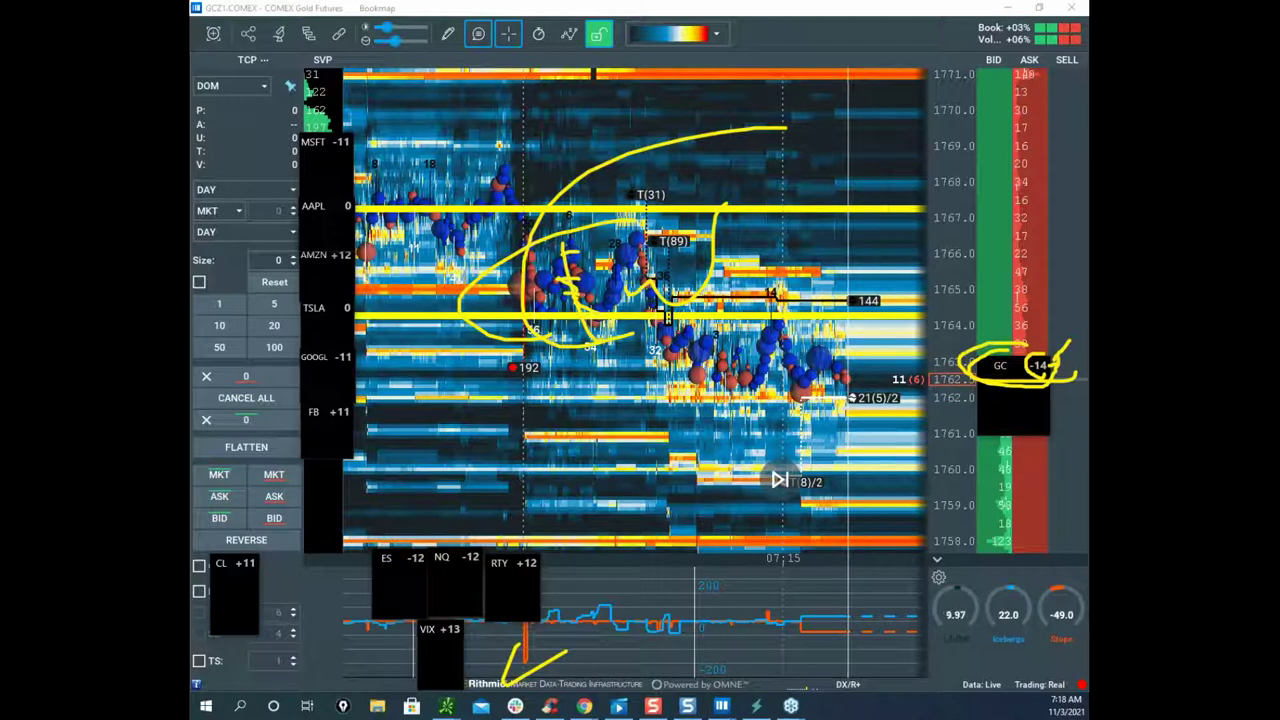
key(Escape)
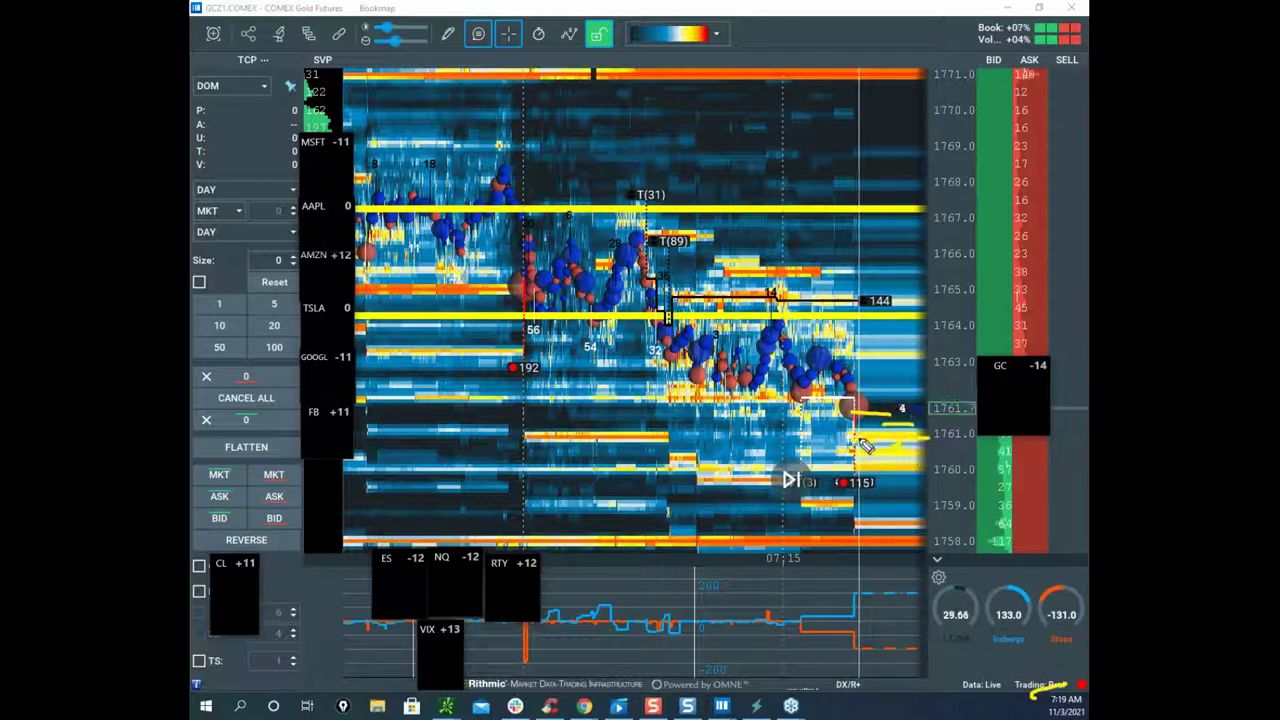
Step: Circle the liquidity zone between 1761 and 1760 and sketch the drop into it with a projected rebound above the upper yellow level
drag(866, 446, 918, 440)
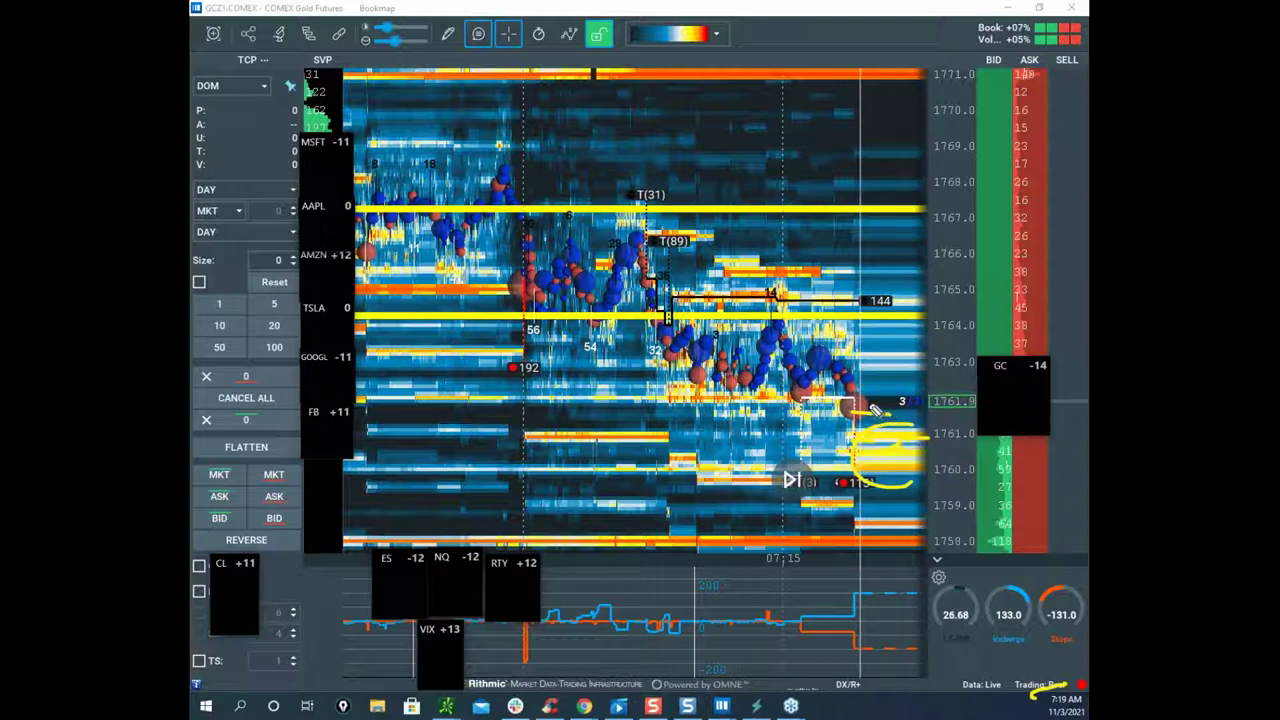
drag(824, 202, 1030, 5)
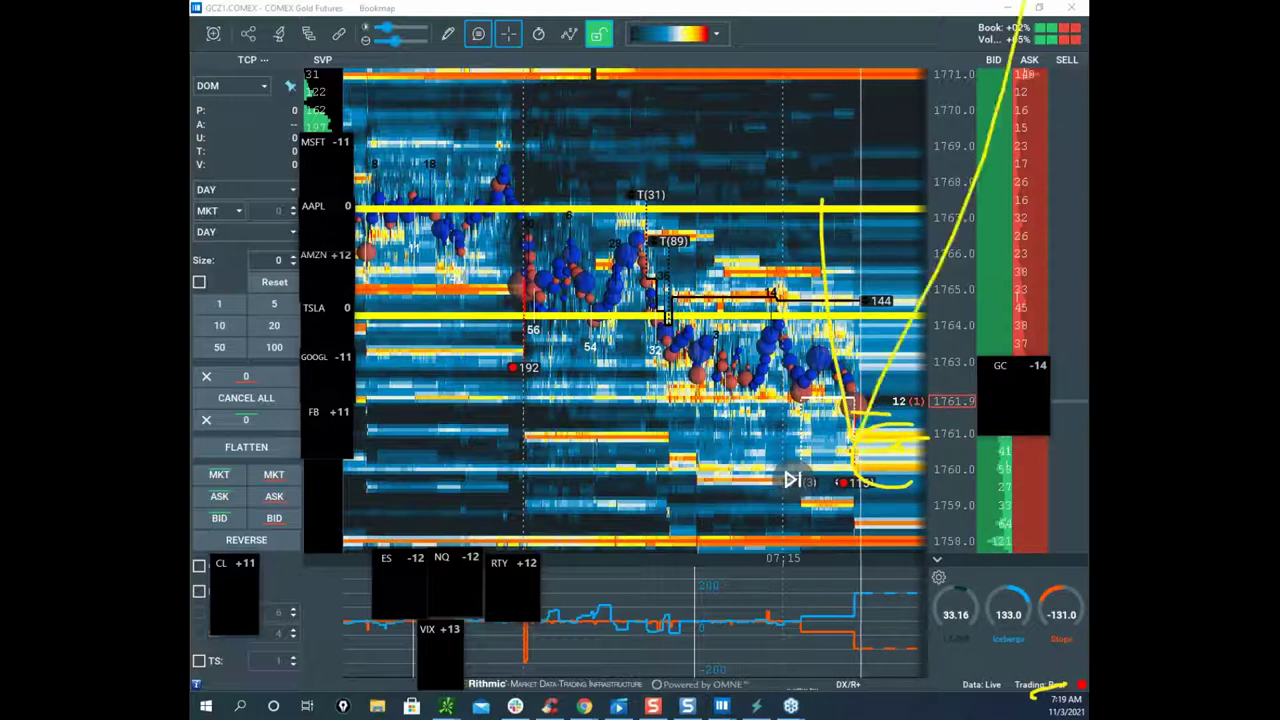
drag(810, 452, 958, 480)
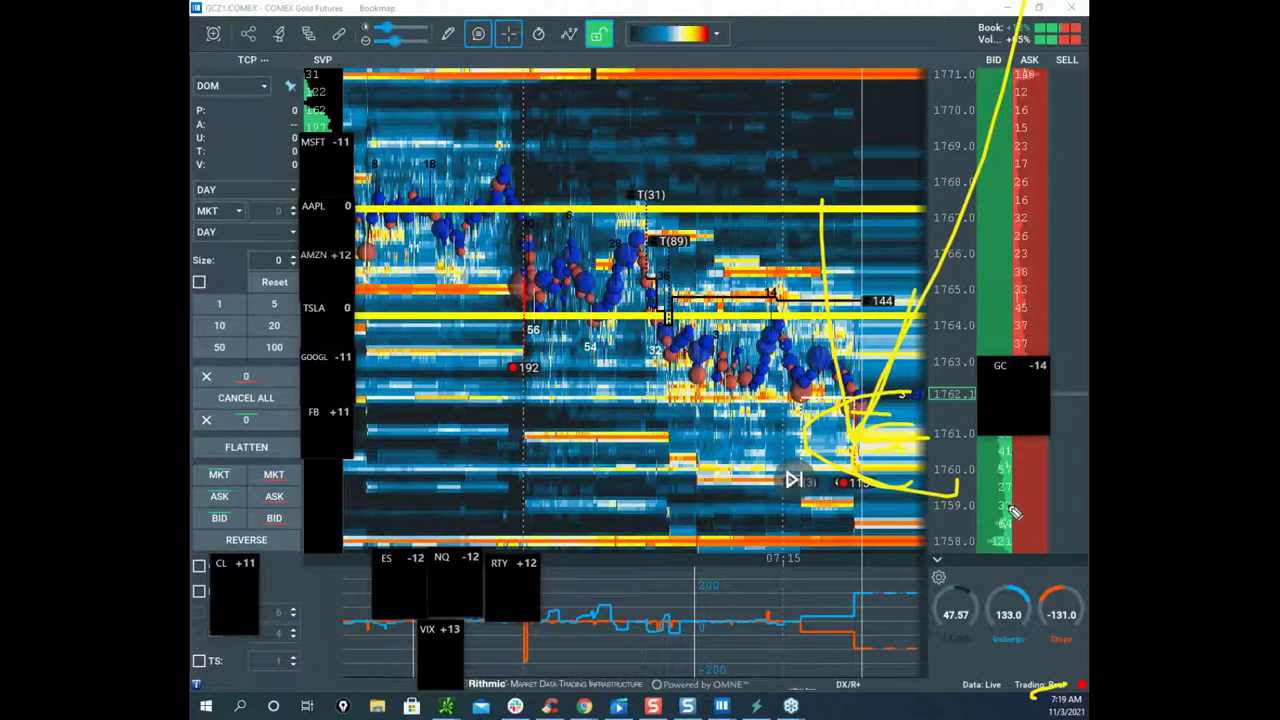
Step: Circle the GC tile with its -14 score, draw an arc around the trades just before 07:15, and clear the markup
drag(1027, 292, 1037, 278)
mouse_move(1000, 357)
mouse_down()
mouse_move(985, 376)
mouse_move(1045, 370)
mouse_up()
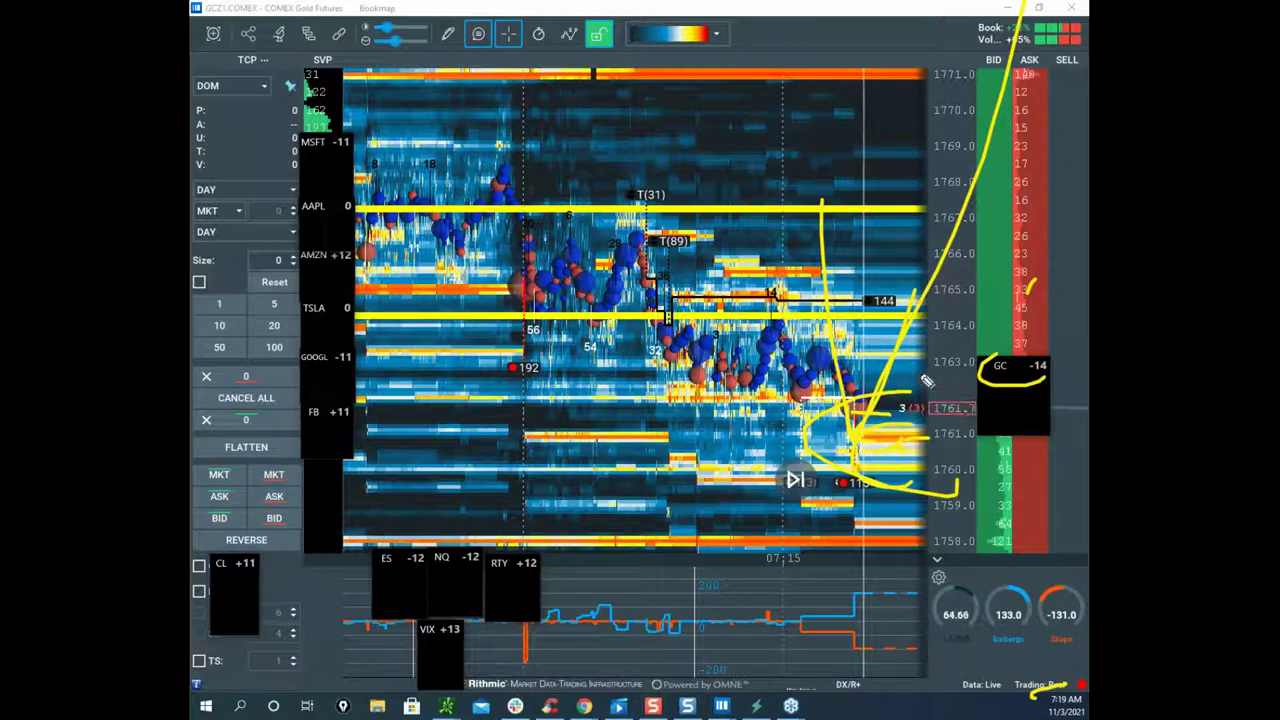
mouse_move(1040, 370)
mouse_down()
mouse_move(978, 362)
mouse_move(1070, 378)
mouse_move(1030, 368)
mouse_up()
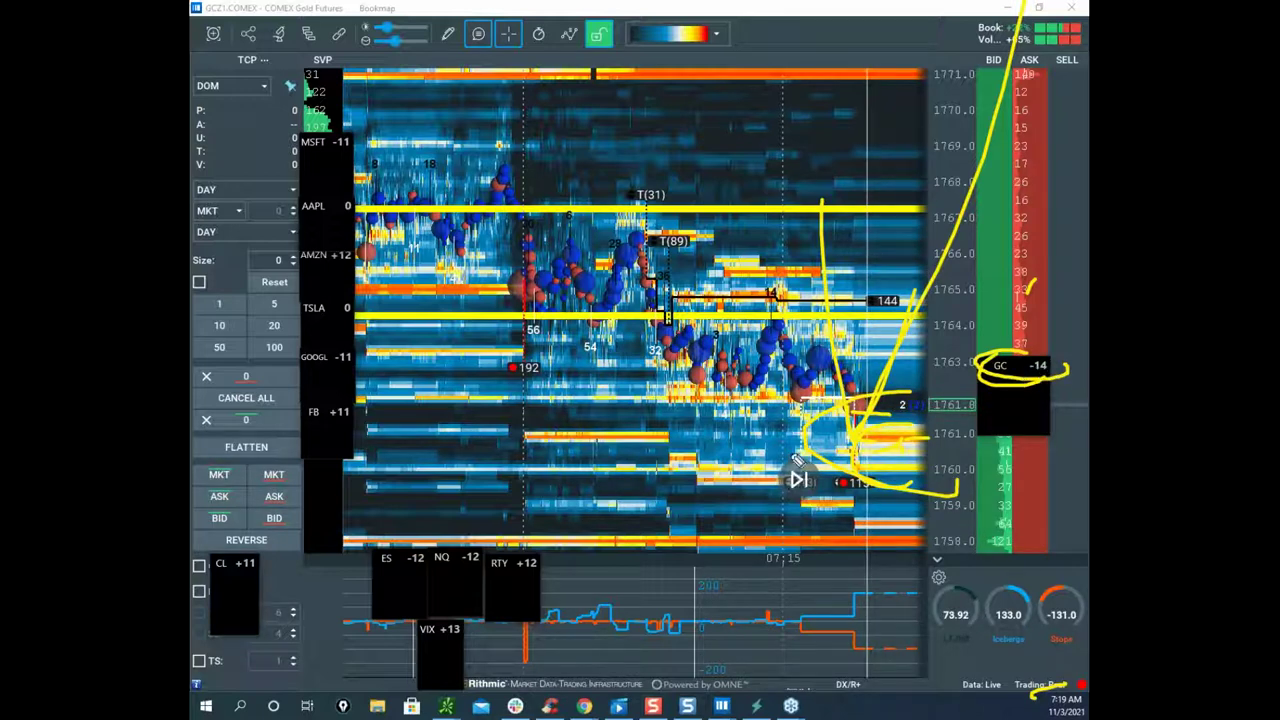
drag(768, 318, 784, 396)
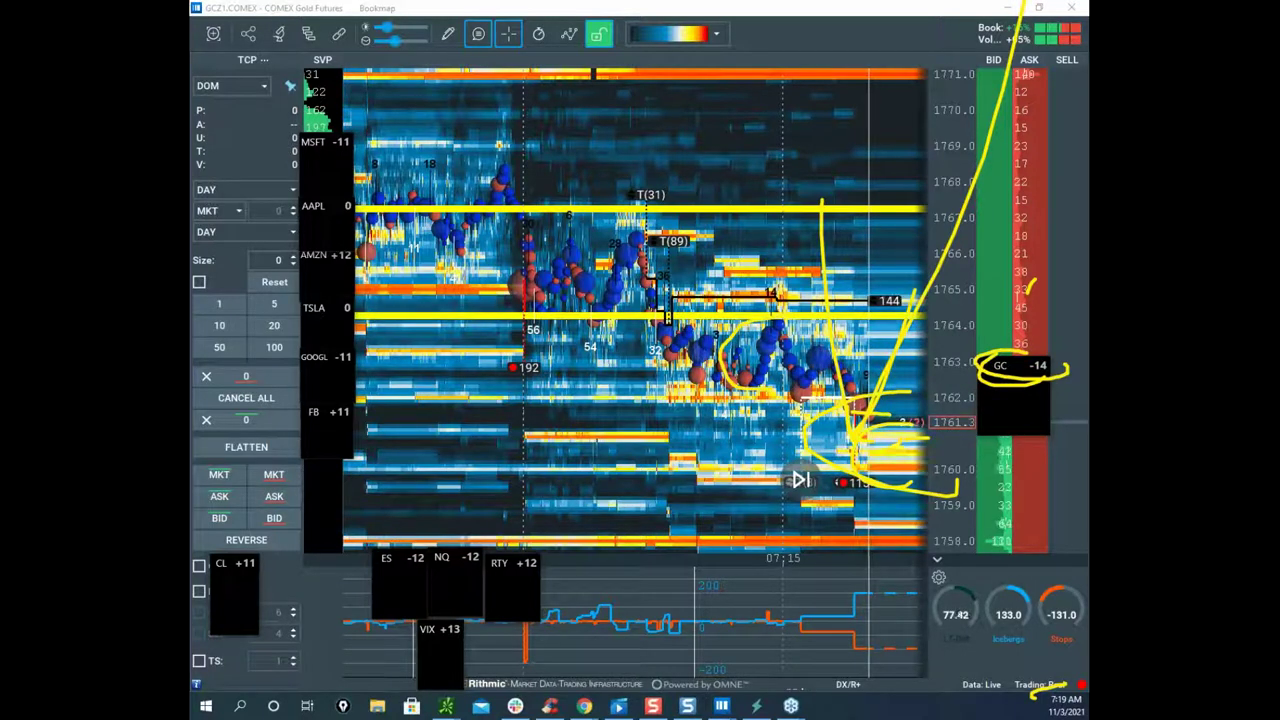
click(537, 57)
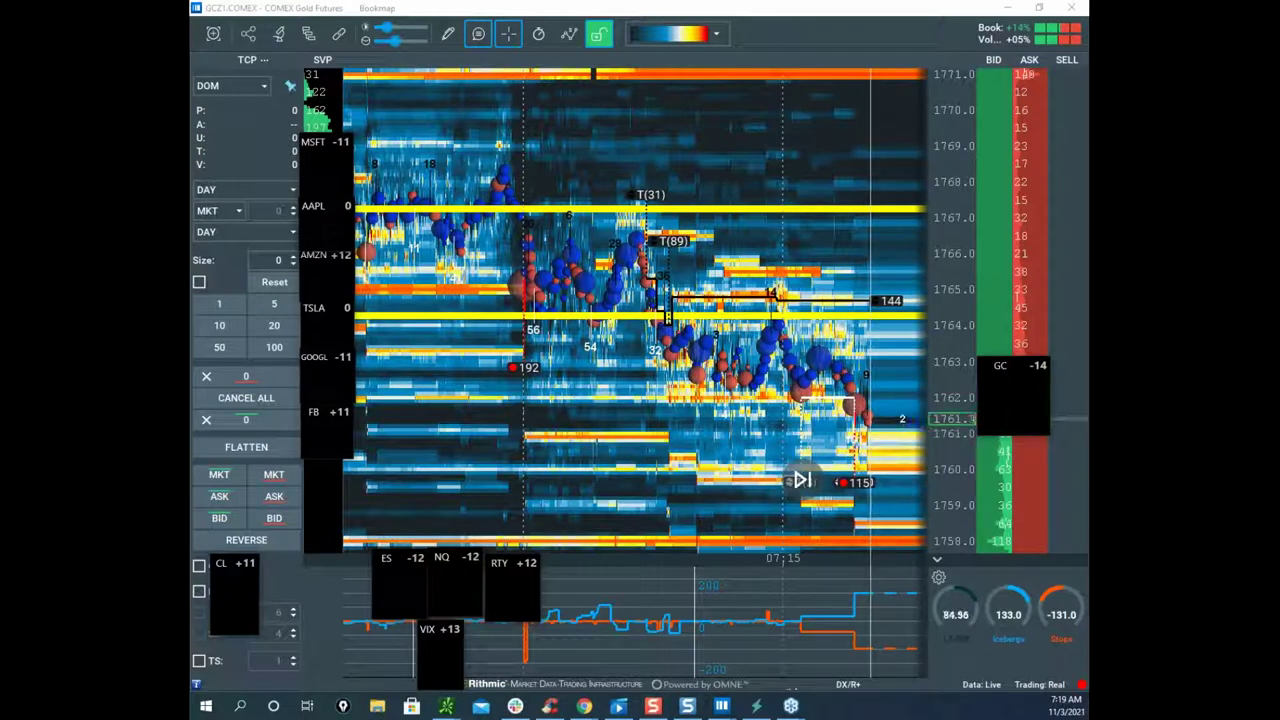
Step: Bring in the /GC hourly chart from thinkorswim, maximize it to check the latest drop against the drawn levels, and move it away
drag(192, 186, 621, 163)
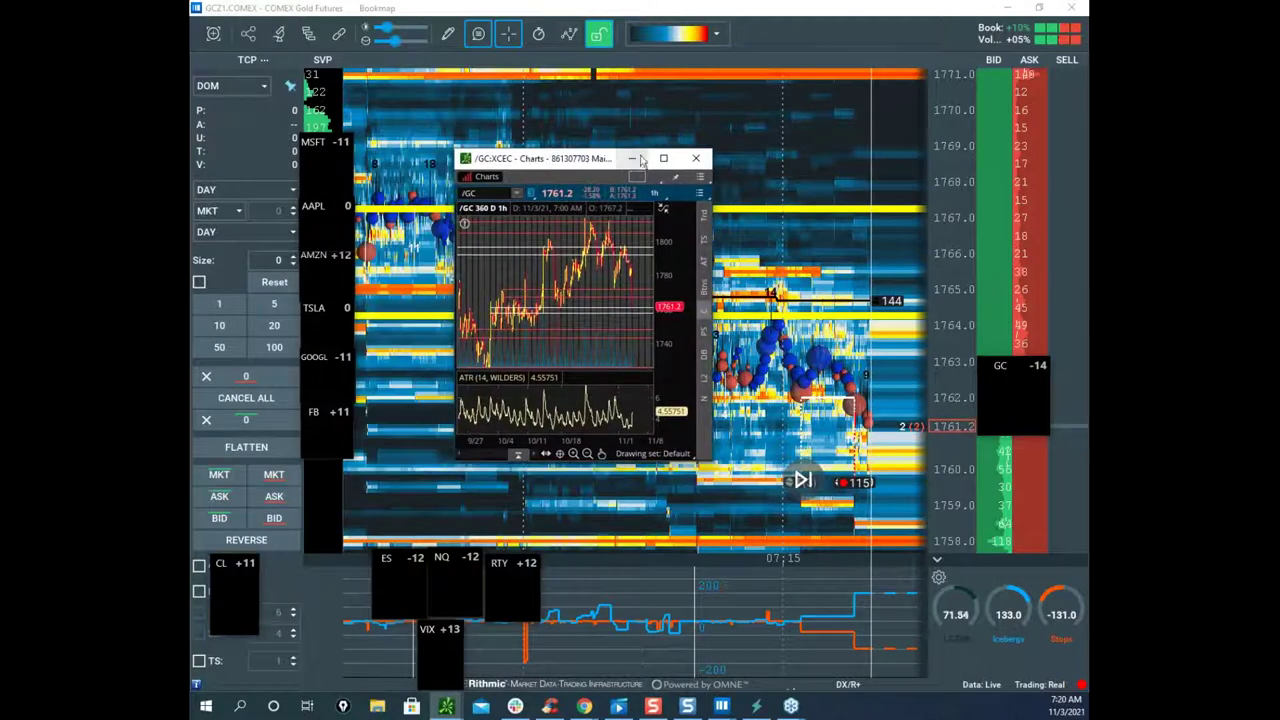
click(663, 158)
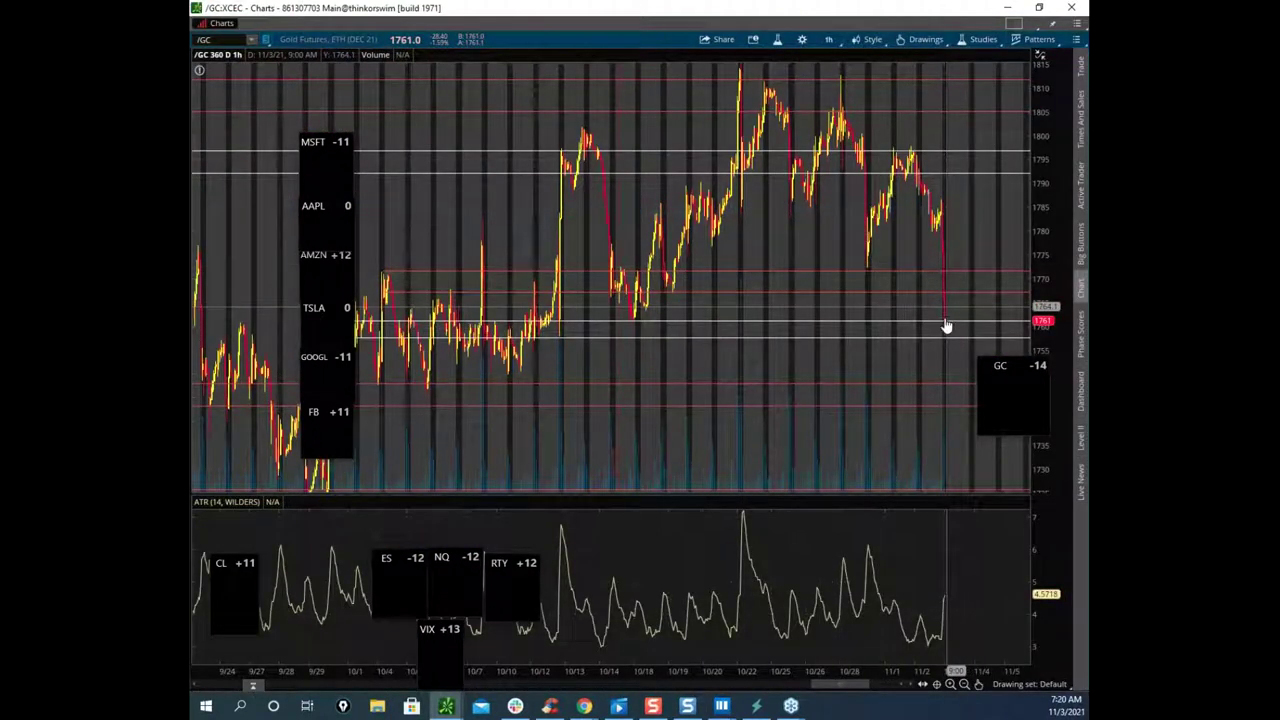
drag(885, 14, 192, 150)
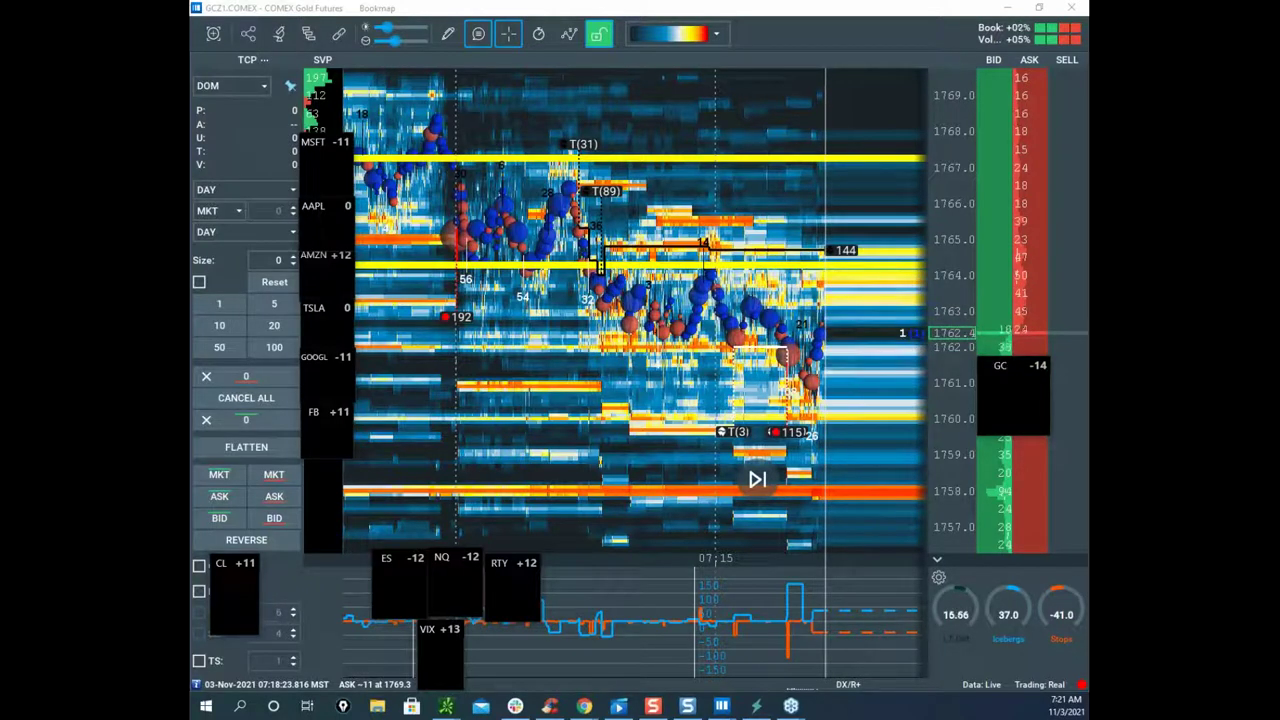
Step: Move the gold heatmap window aside and open the E-Mini S&P 500 heatmap
mouse_move(773, 355)
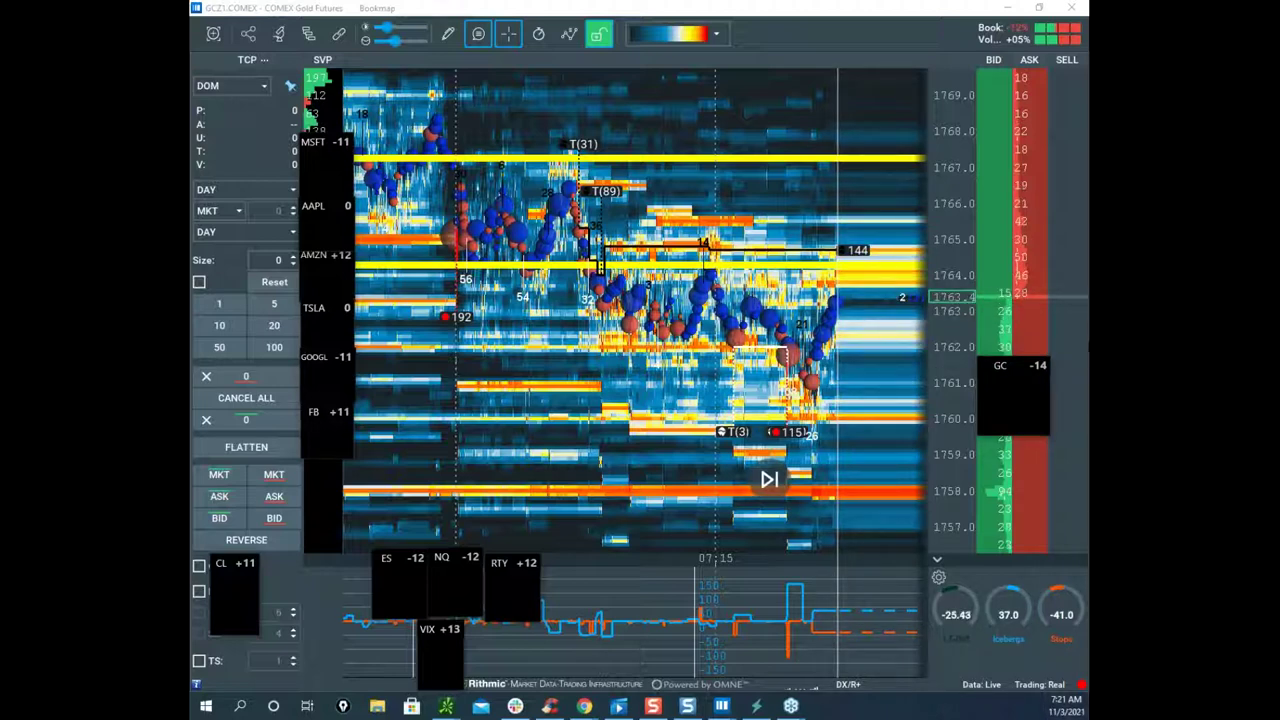
drag(748, 12, 190, 170)
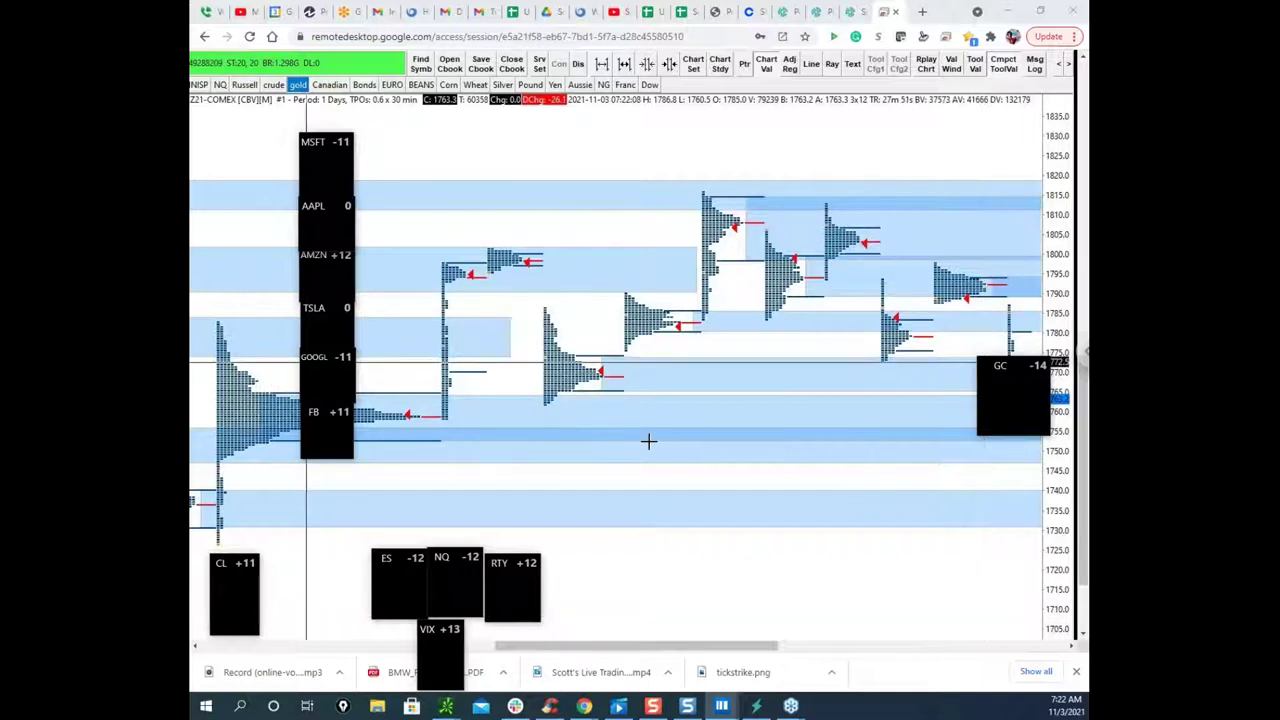
mouse_move(721, 708)
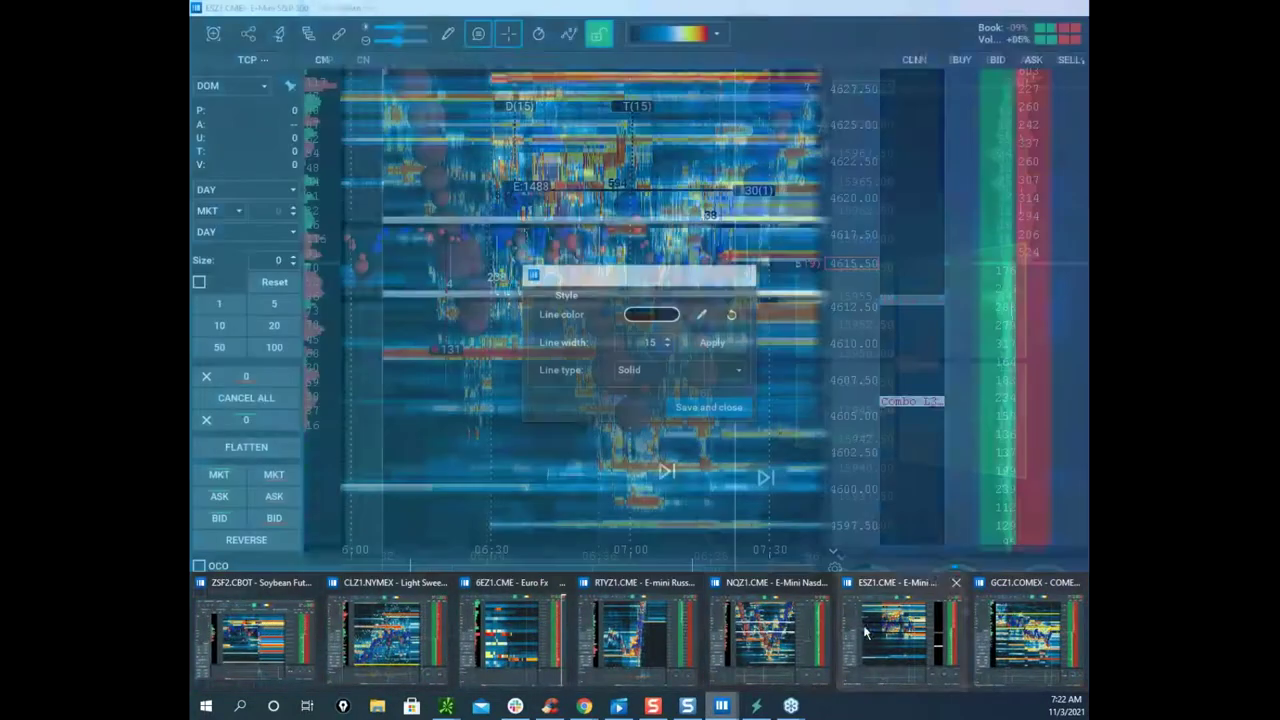
click(866, 632)
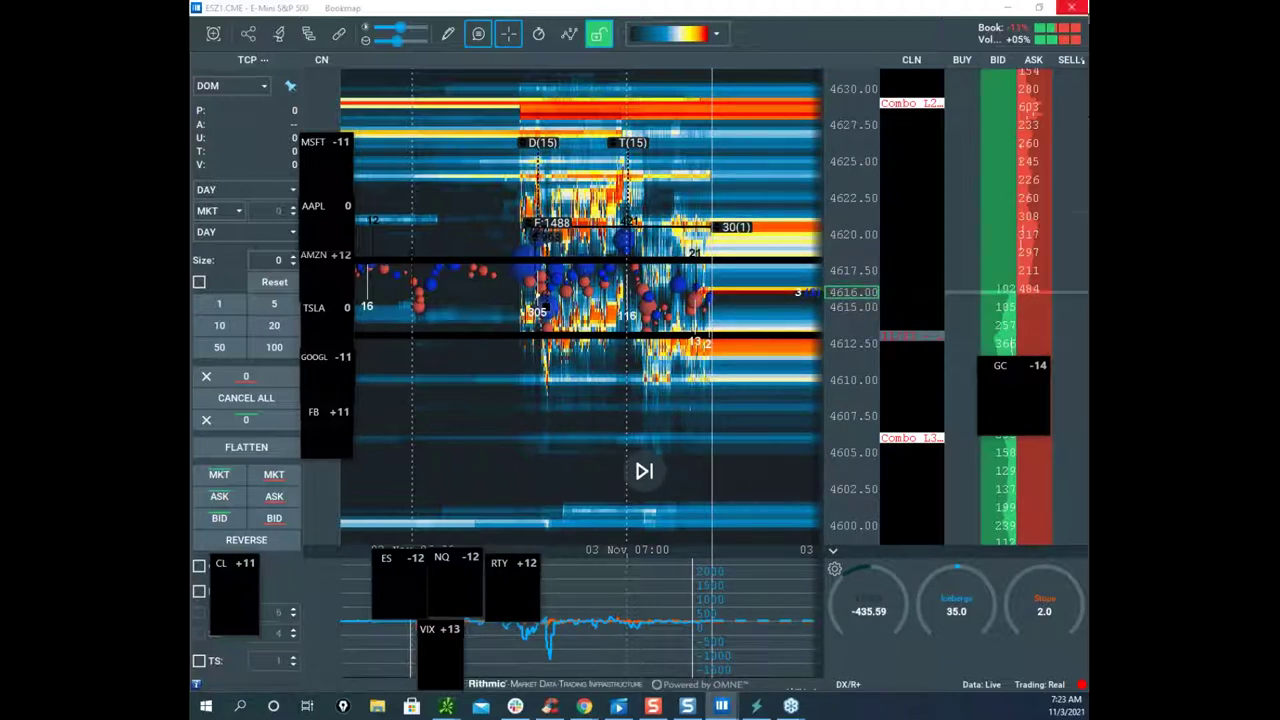
Step: Rescale the gold futures heatmap around the latest trades and reposition the GC tile over the price ladder beside 1758
drag(1003, 372, 284, 566)
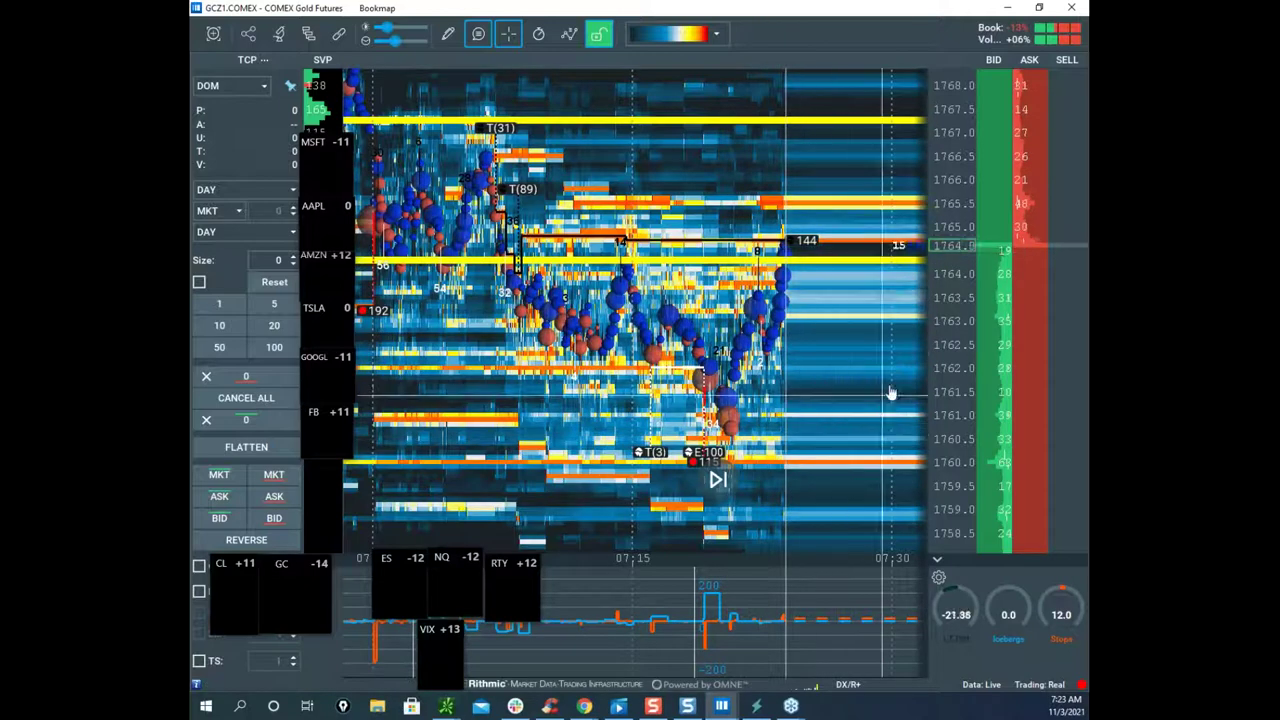
scroll(952, 289, down, 3)
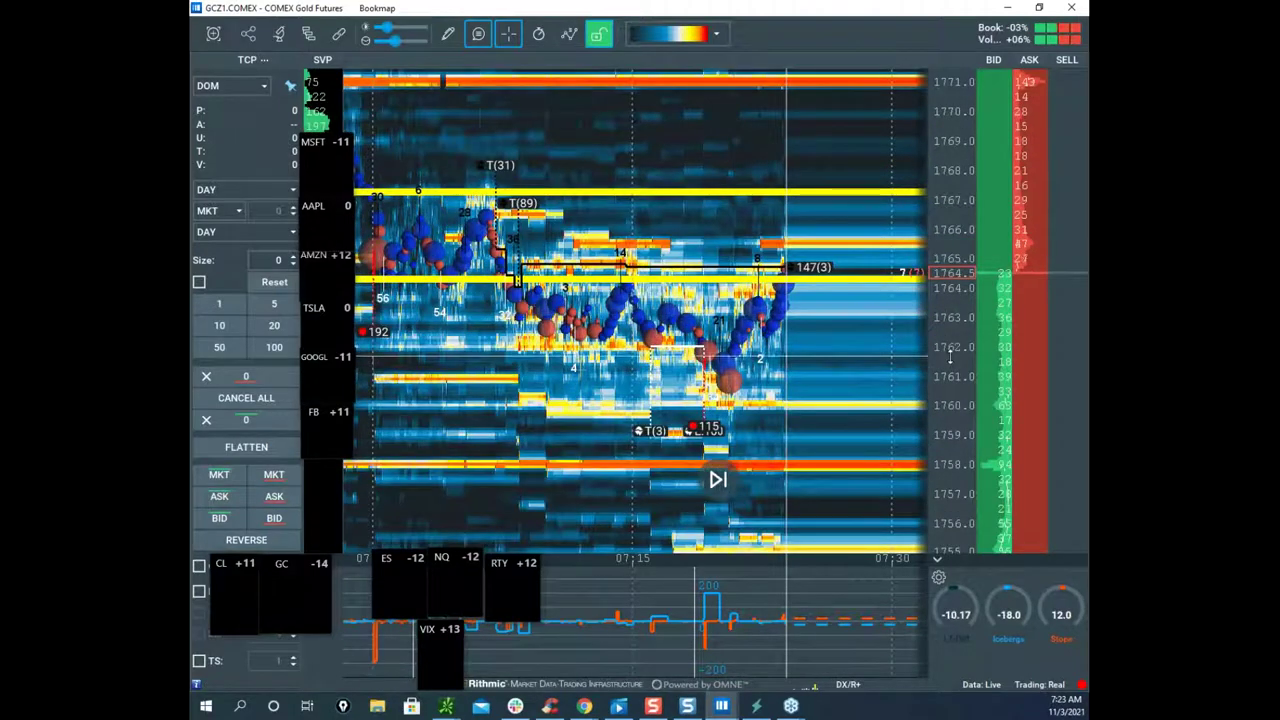
scroll(946, 356, up, 2)
scroll(858, 363, up, 3)
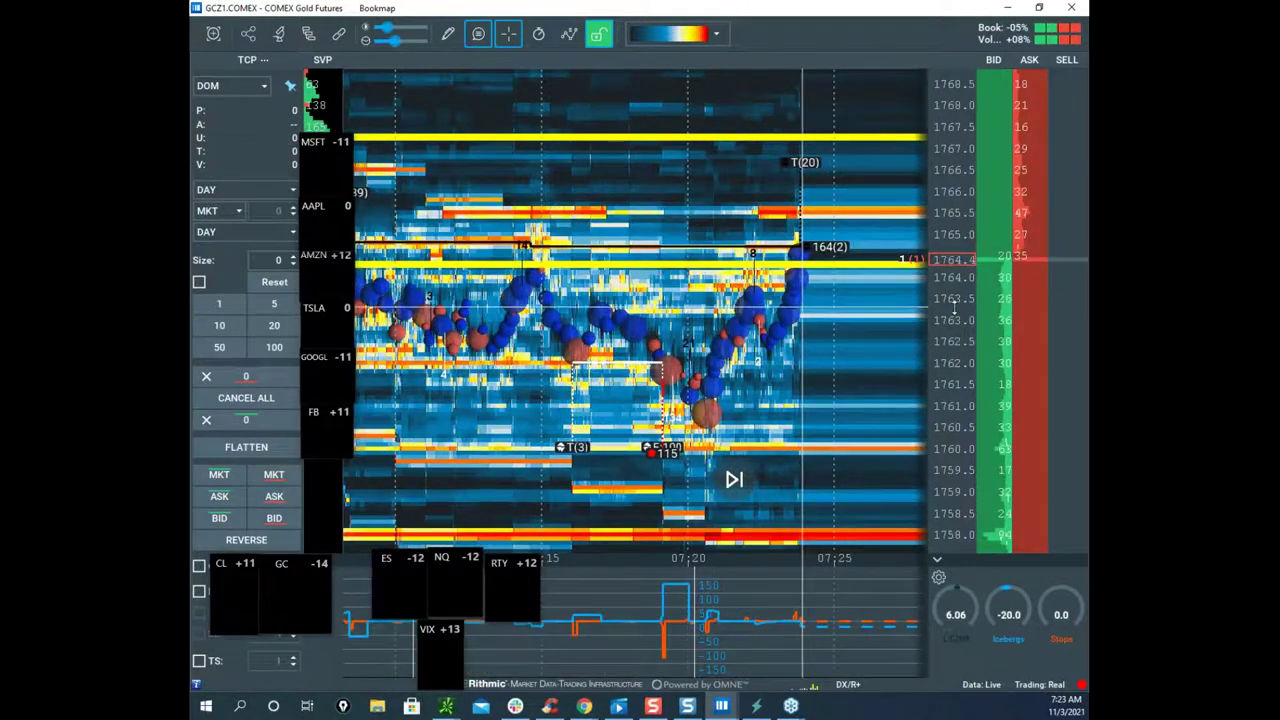
drag(294, 565, 1018, 447)
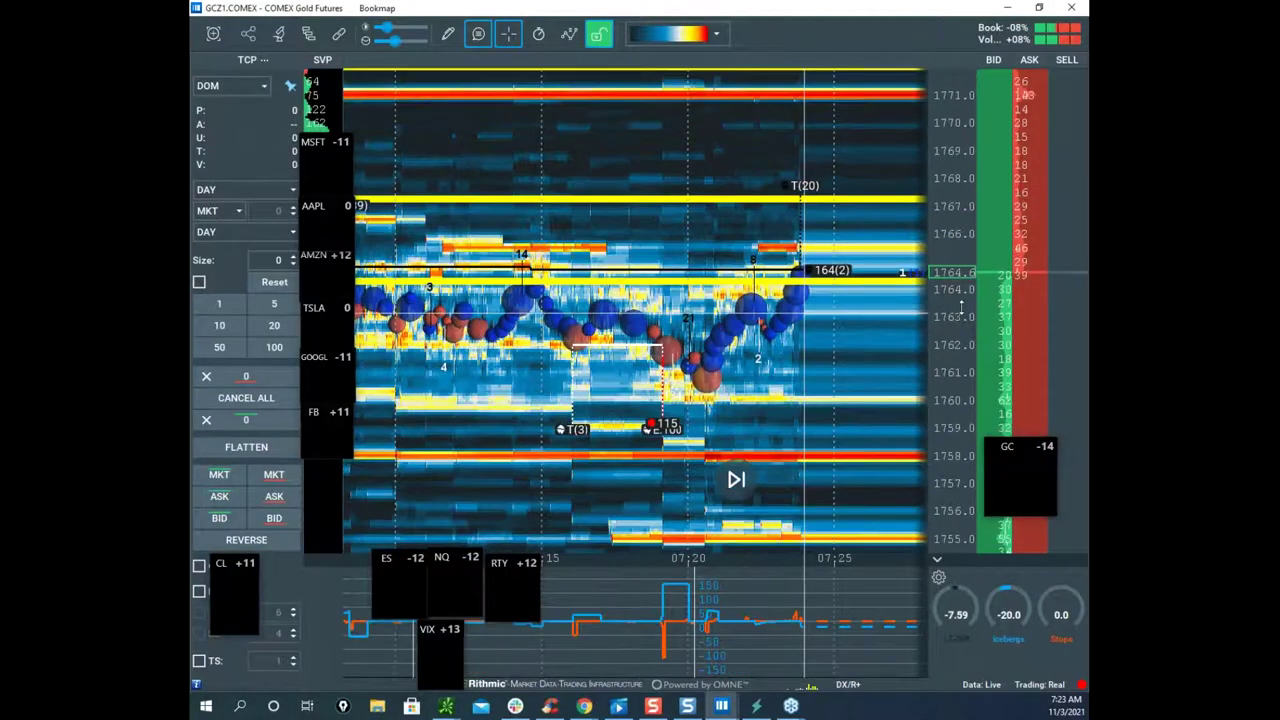
Step: Examine gold's recent trades on the heatmap against the yellow levels, the T(20) marker and the liquidity band at 1758
scroll(884, 285, down, 2)
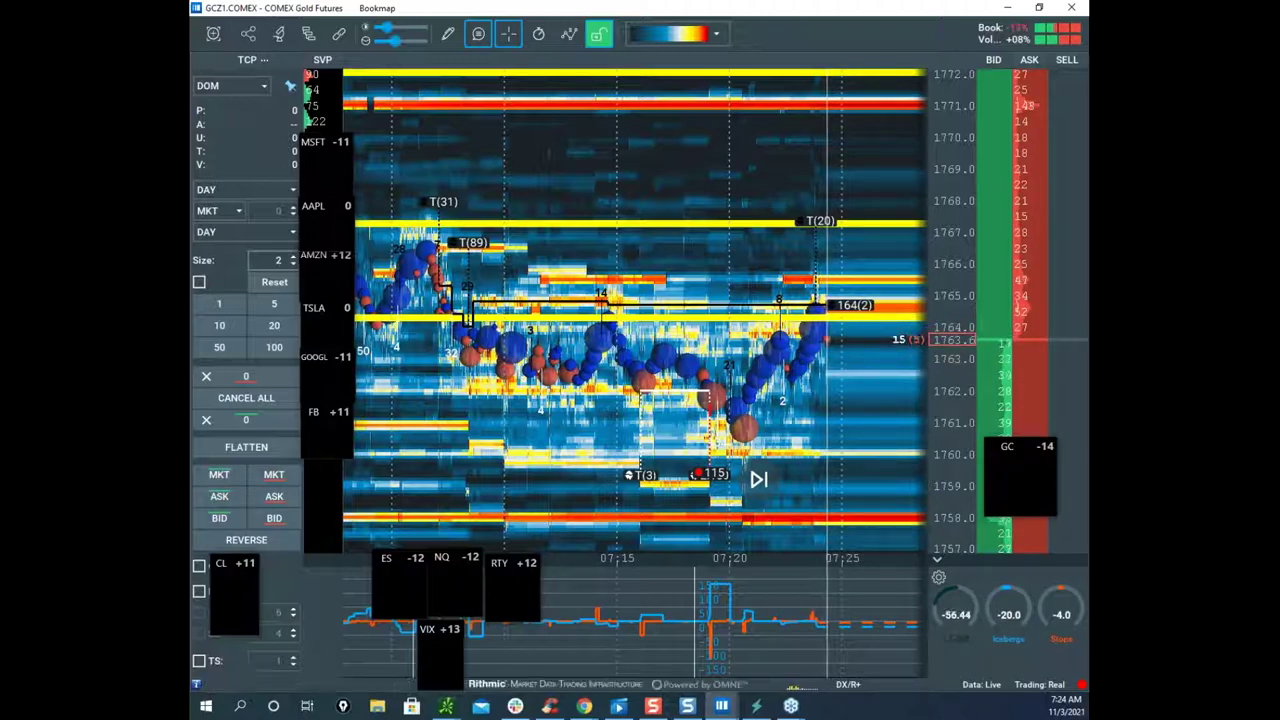
scroll(618, 236, down, 3)
scroll(905, 198, down, 3)
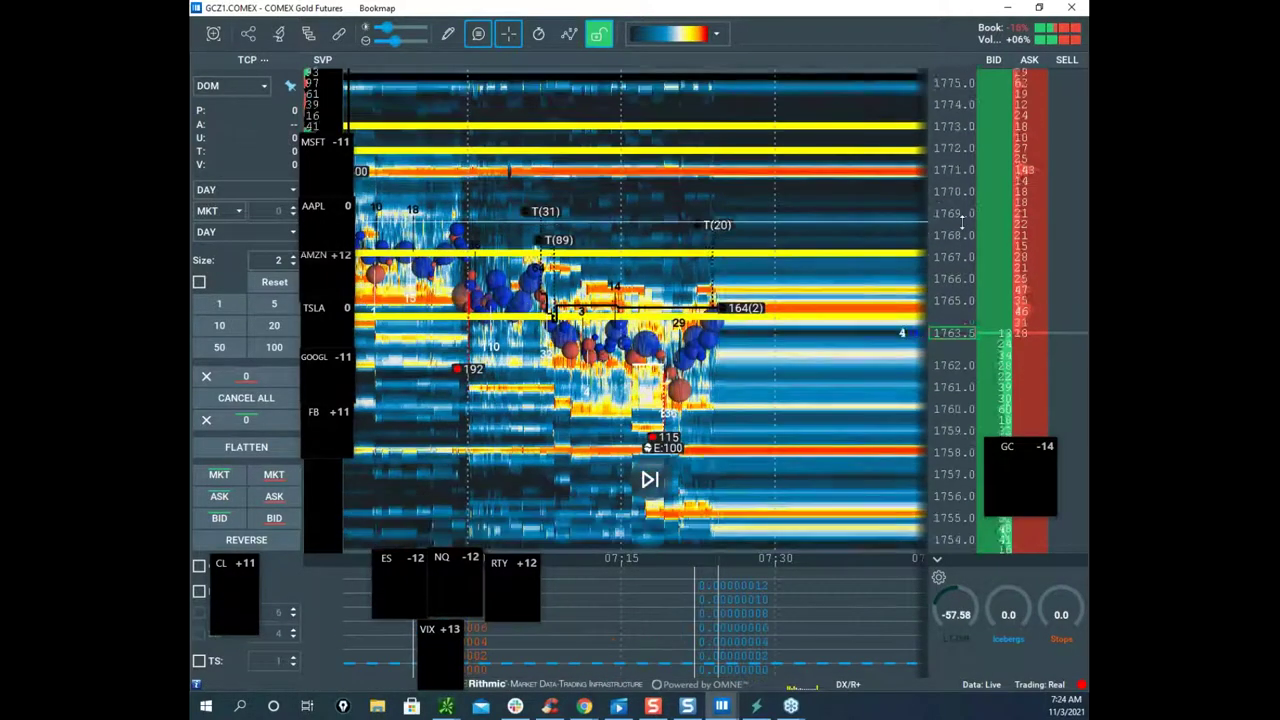
scroll(952, 192, up, 3)
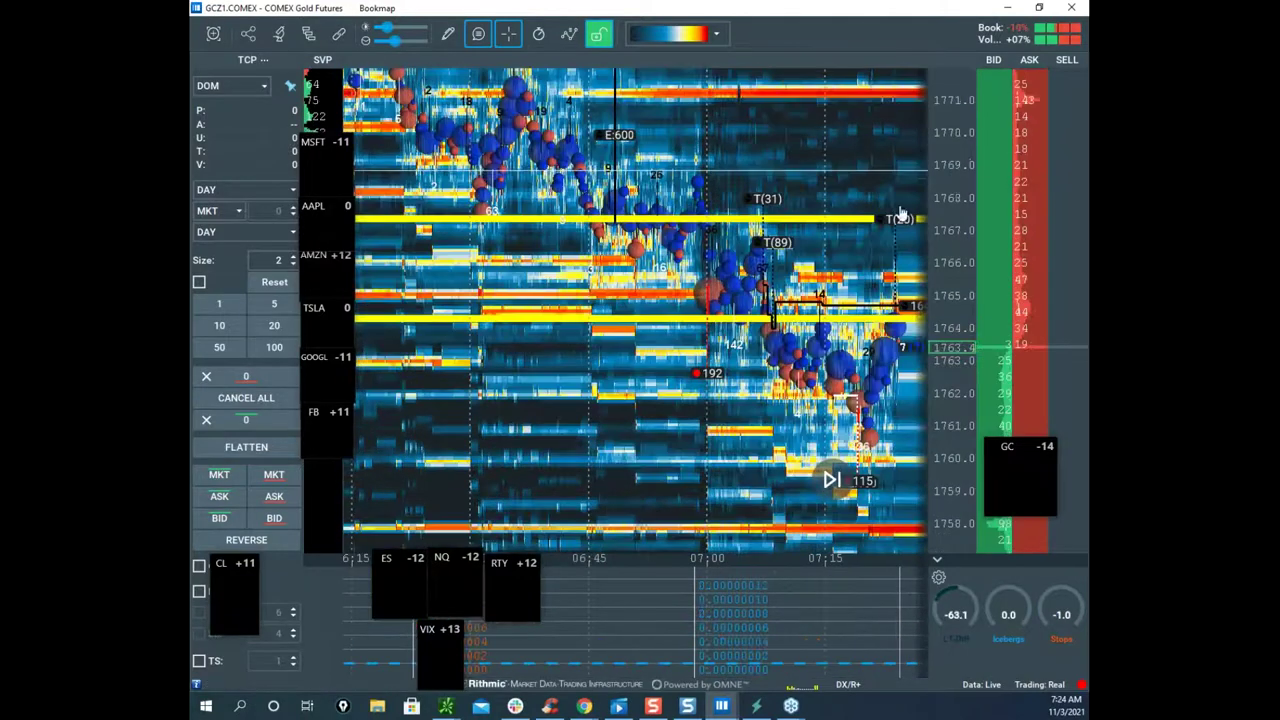
scroll(834, 206, up, 2)
scroll(860, 230, up, 3)
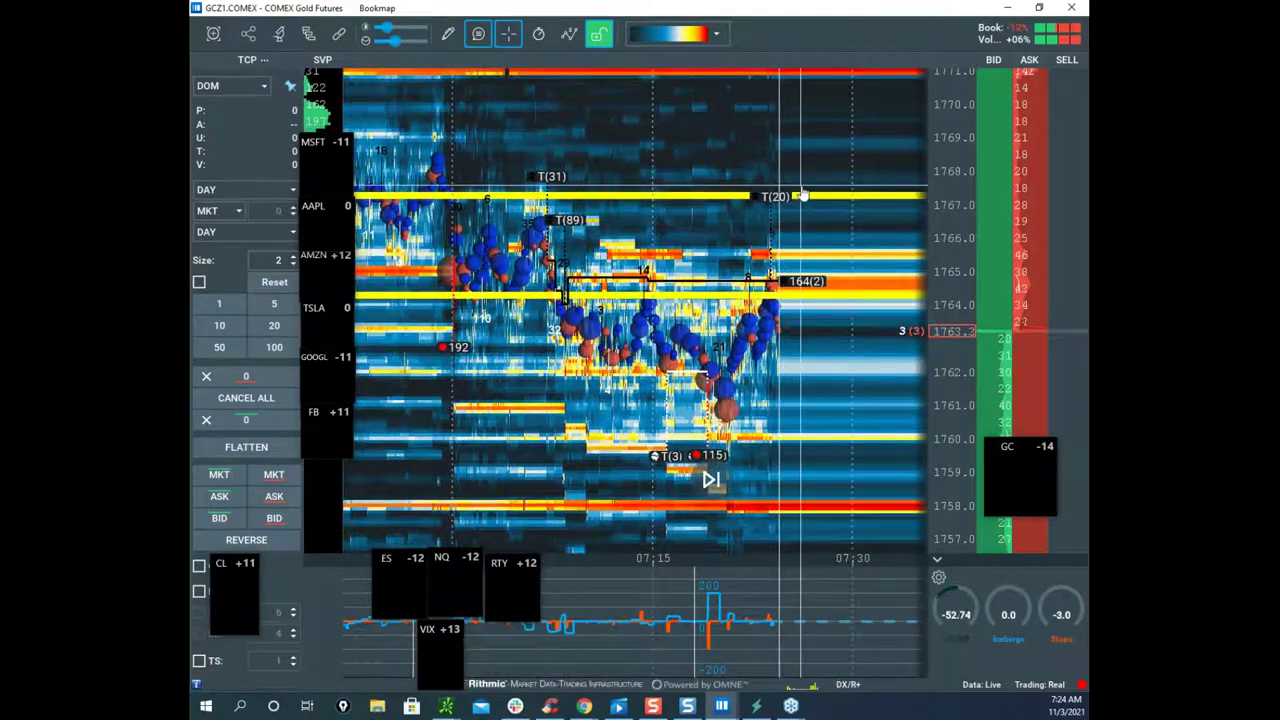
scroll(805, 233, up, 3)
drag(812, 234, 795, 234)
scroll(946, 225, up, 2)
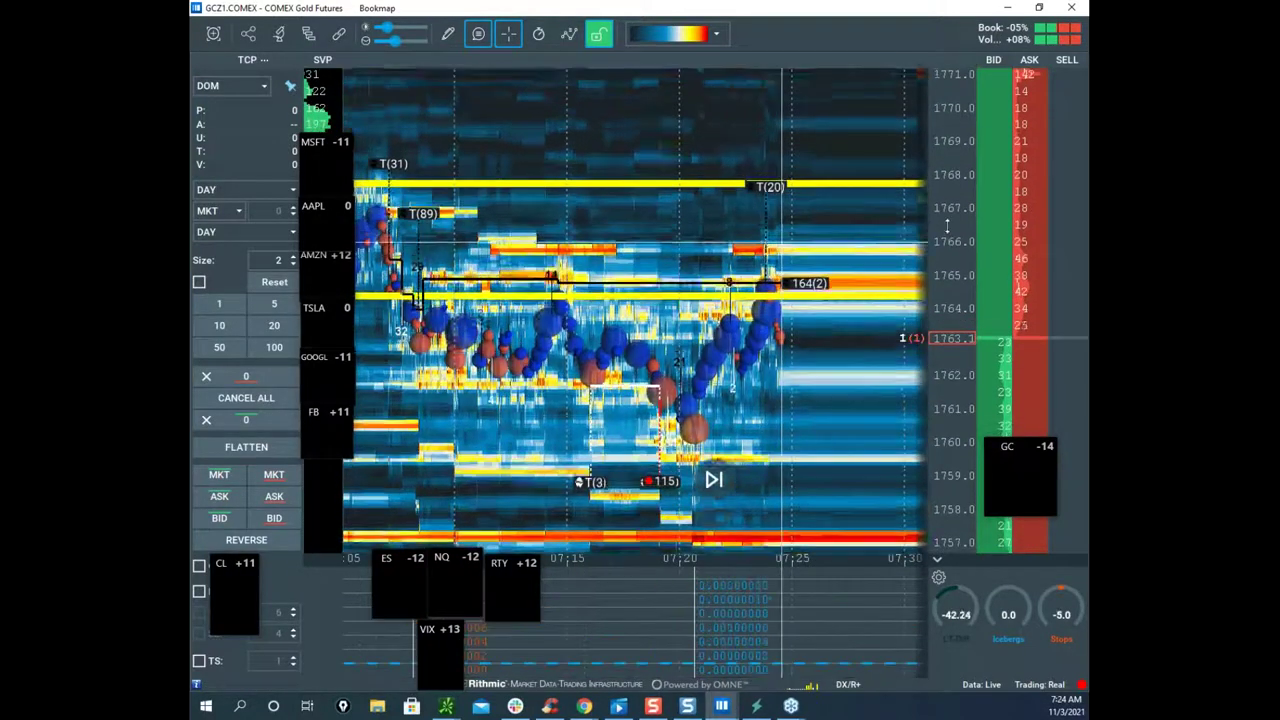
scroll(946, 236, down, 1)
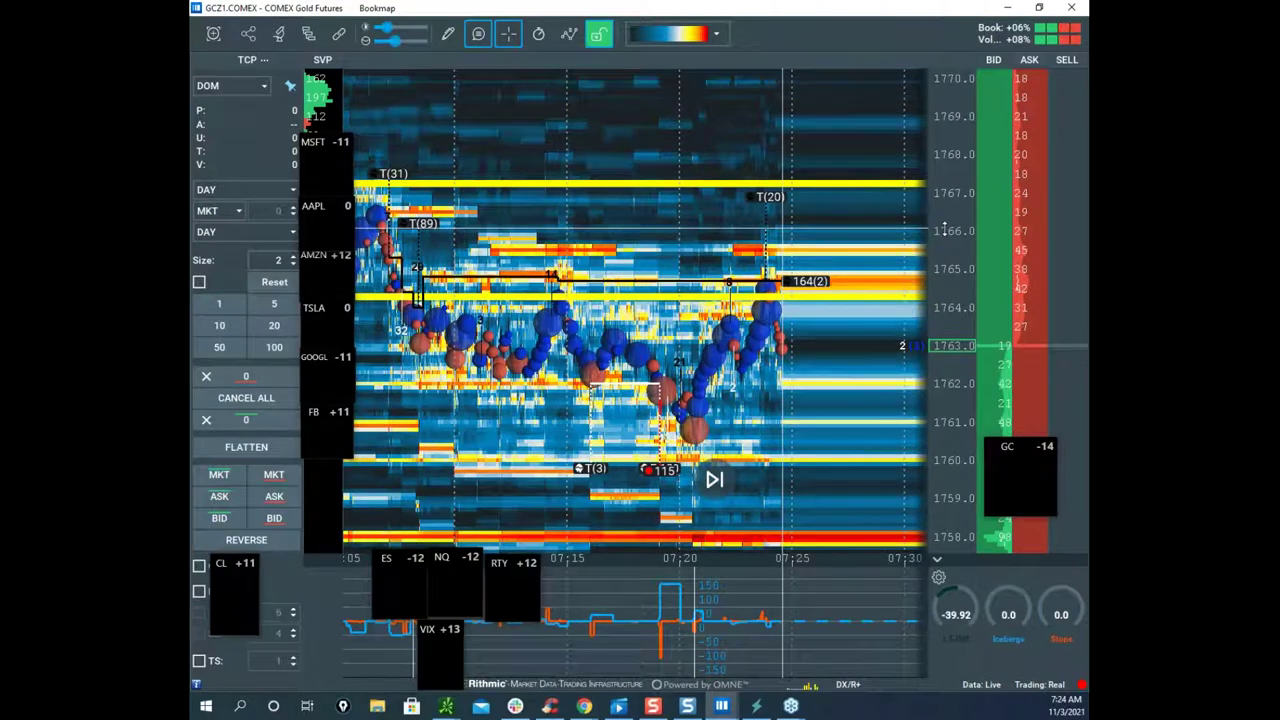
drag(921, 226, 929, 145)
drag(946, 199, 955, 233)
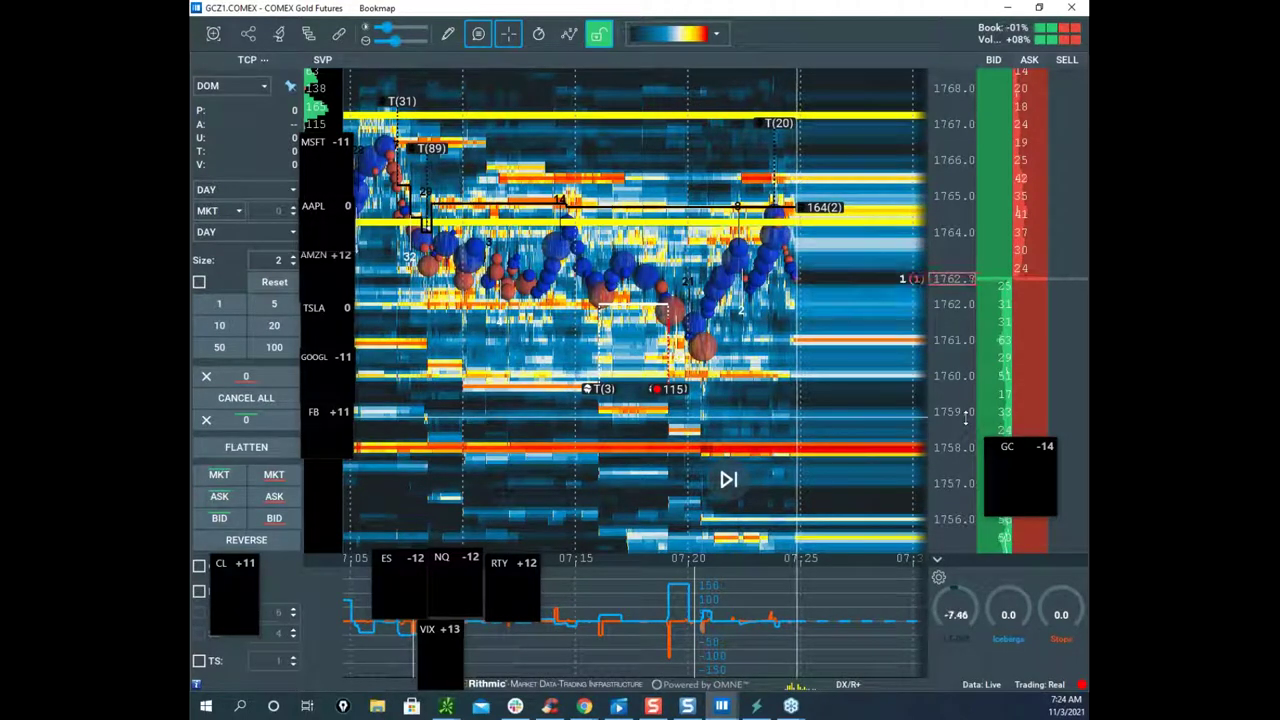
scroll(877, 363, down, 2)
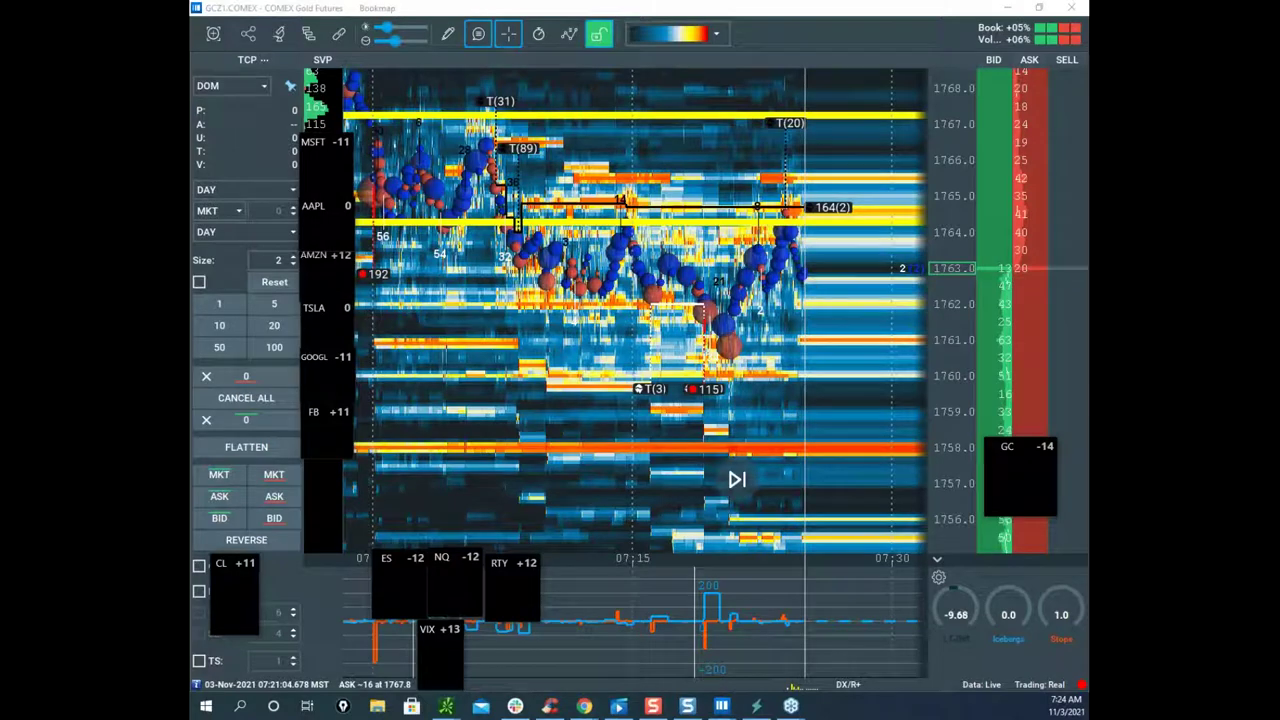
Step: Underline both yellow levels, trace the decline into the low near 07:20, and mark the blue spike in the lower indicator
drag(536, 107, 805, 119)
drag(625, 209, 775, 219)
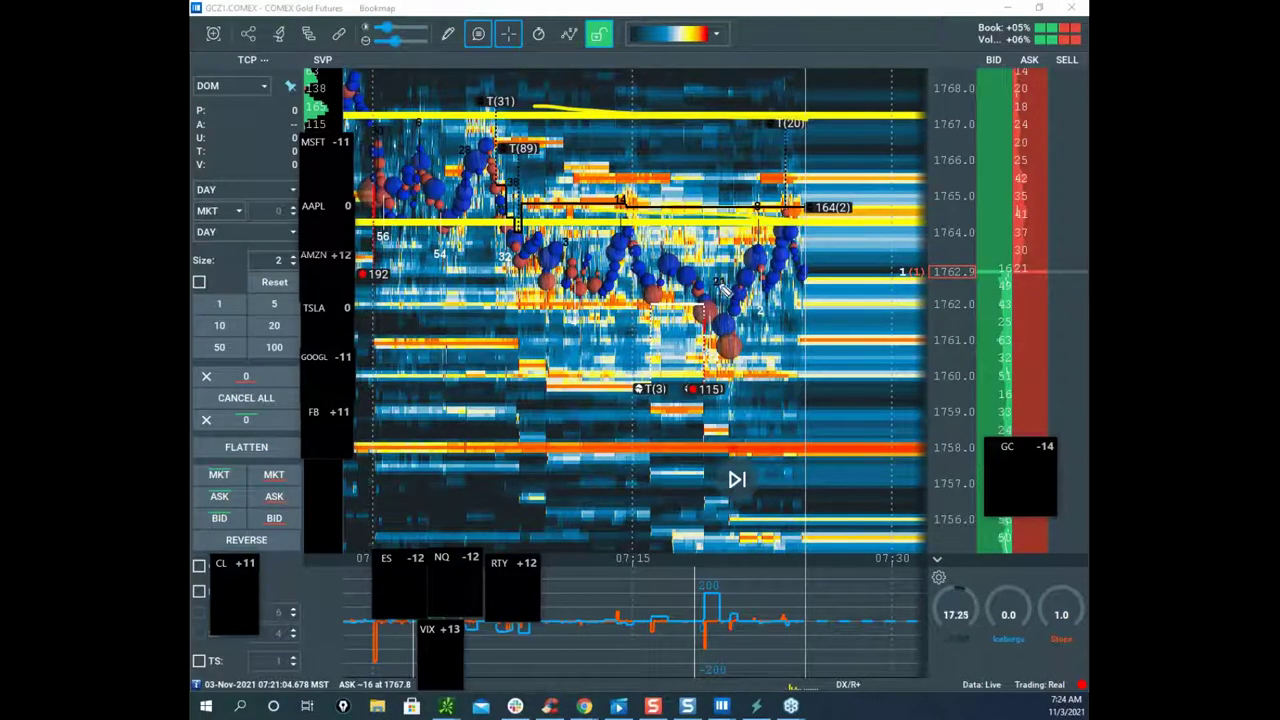
drag(645, 242, 748, 346)
mouse_move(722, 592)
mouse_down()
mouse_move(700, 597)
mouse_move(757, 599)
mouse_up()
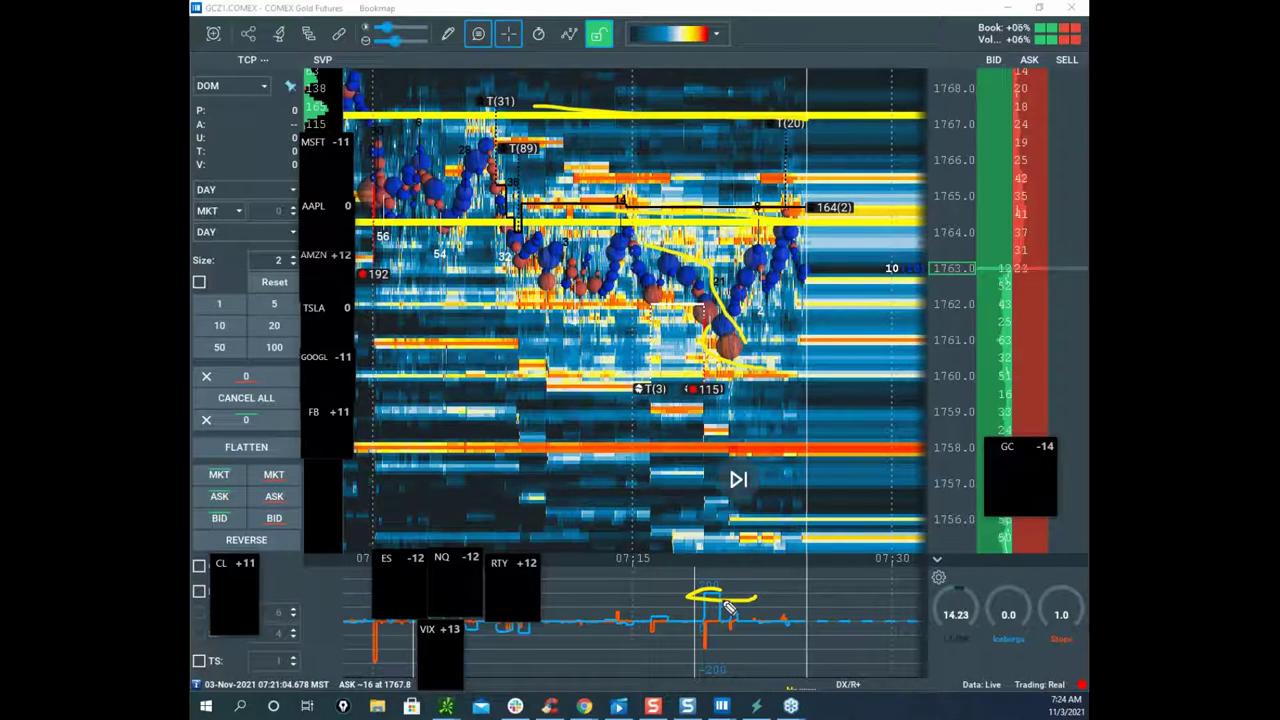
Step: Circle the -14 GC score and the liquidity band at 1758 across the heatmap, and clear all markup
mouse_move(1046, 427)
mouse_down()
mouse_move(1010, 445)
mouse_move(1068, 450)
mouse_up()
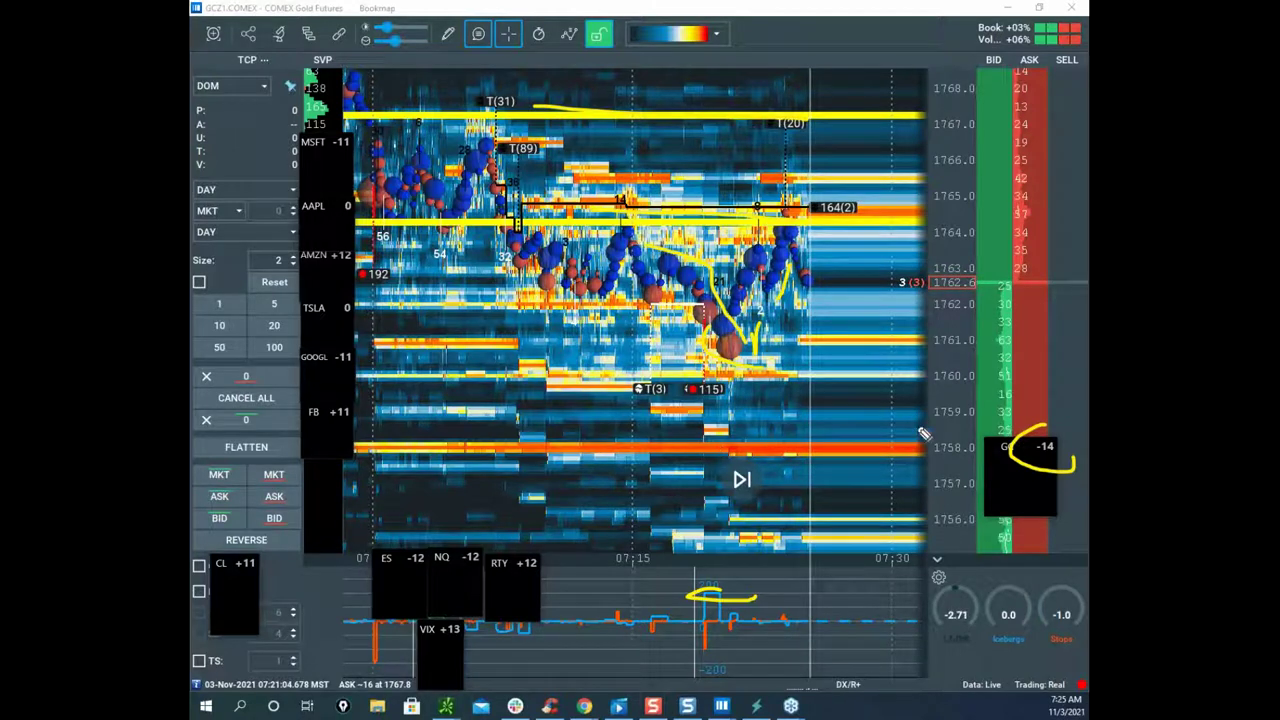
mouse_move(914, 438)
mouse_down()
mouse_move(400, 442)
mouse_move(840, 472)
mouse_move(906, 420)
mouse_move(950, 444)
mouse_up()
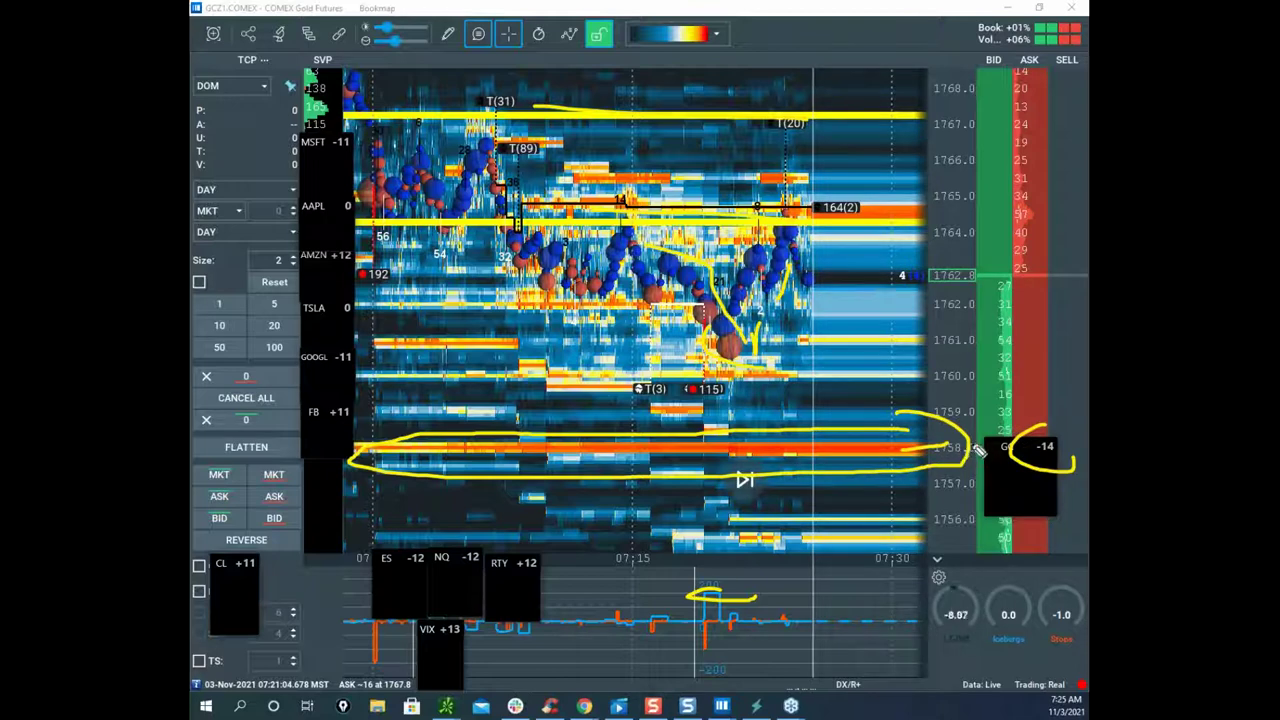
key(Escape)
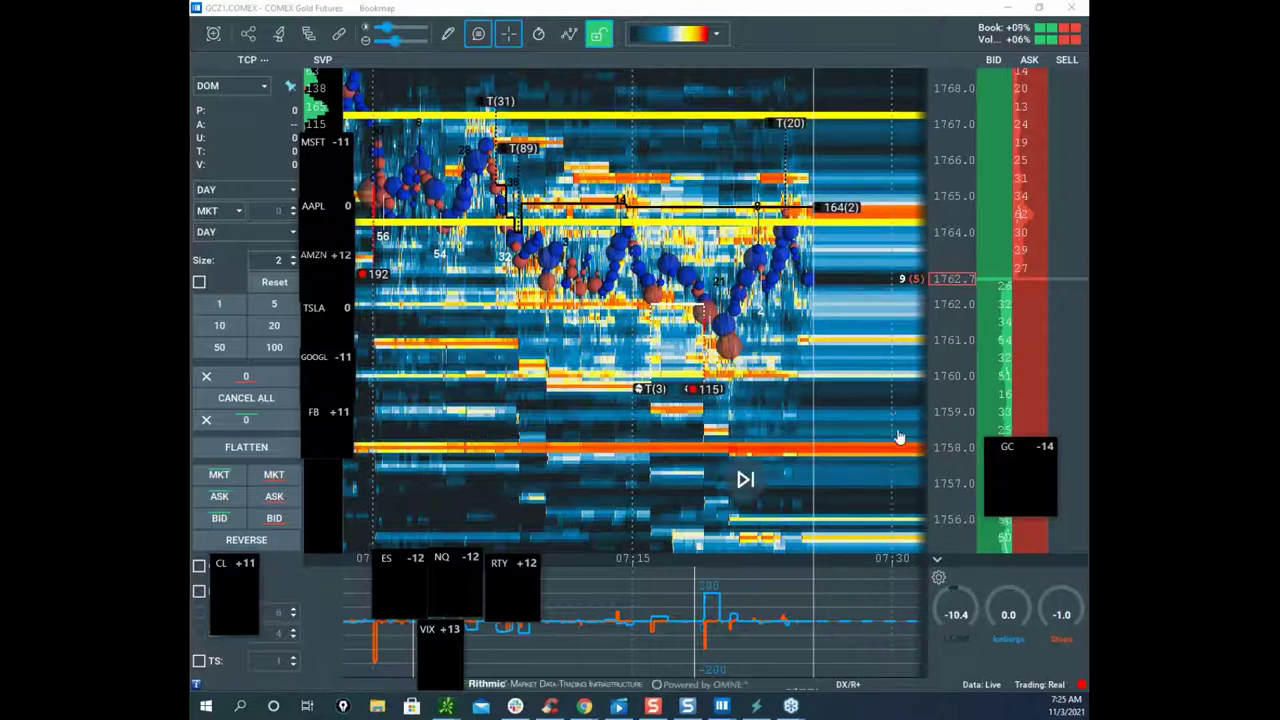
Step: Reposition the GC tile over the lower indicator pane and fit the gold heatmap to prices from about 1755 to 1769
drag(1007, 451, 781, 570)
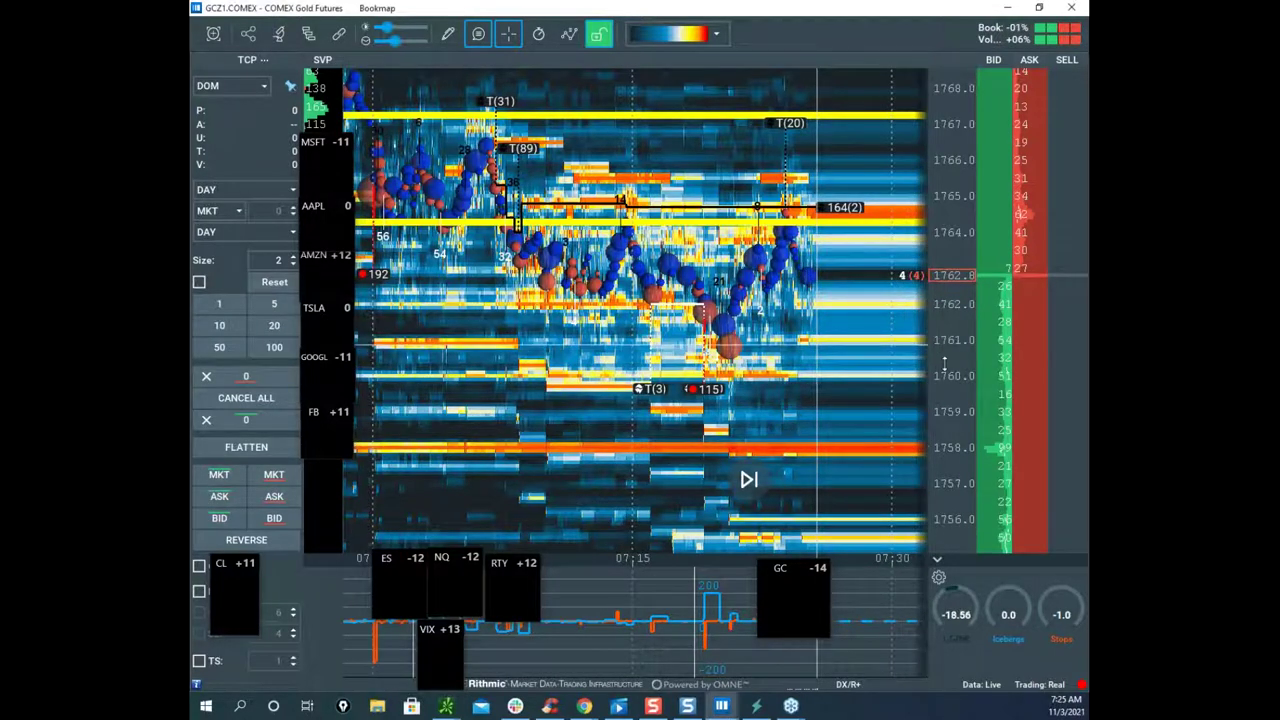
scroll(940, 358, down, 1)
scroll(940, 358, up, 1)
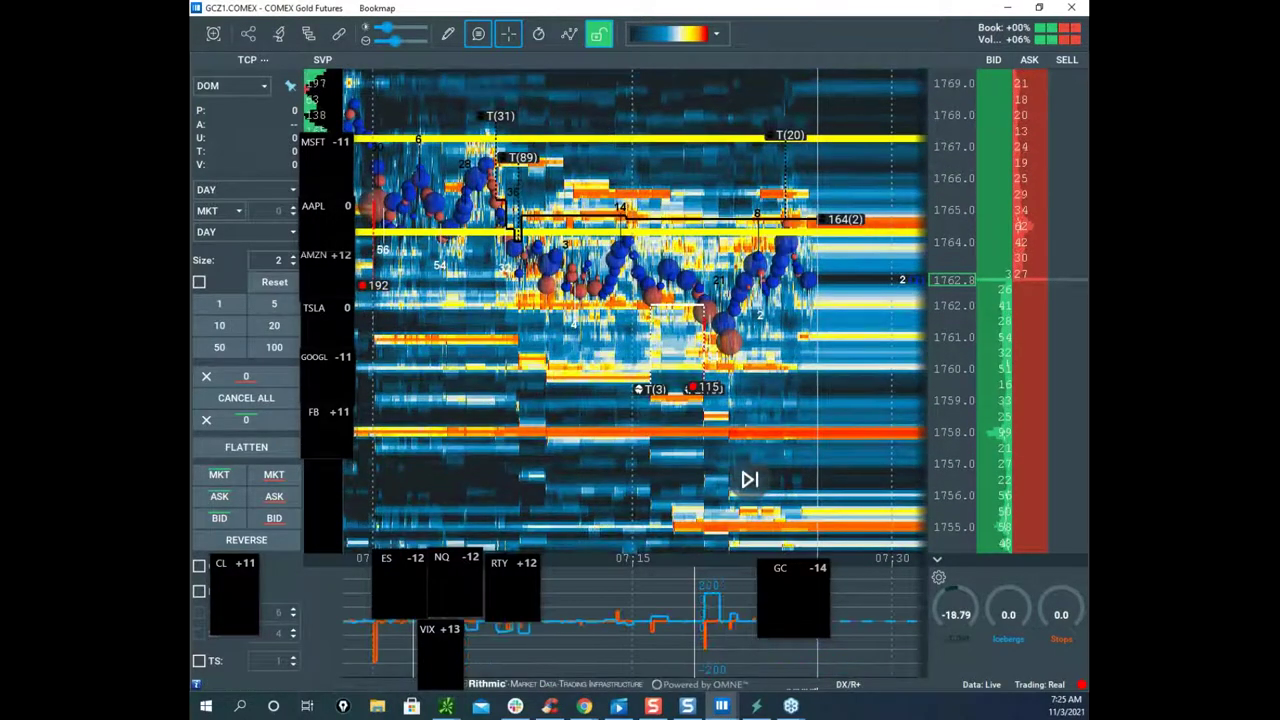
Step: Circle the liquidity band at 1758 across the heatmap and trace a drop from the latest price down to it
key(e)
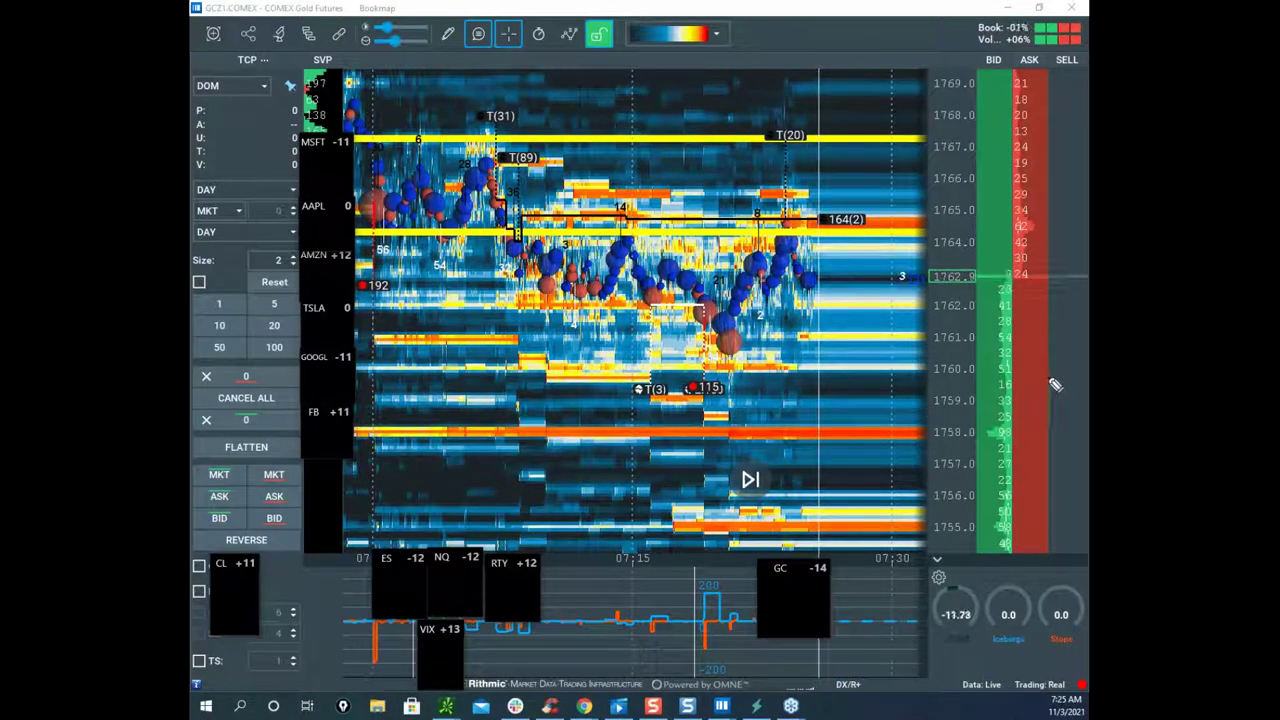
mouse_move(905, 412)
mouse_down()
mouse_move(515, 420)
mouse_move(700, 470)
mouse_move(903, 440)
mouse_up()
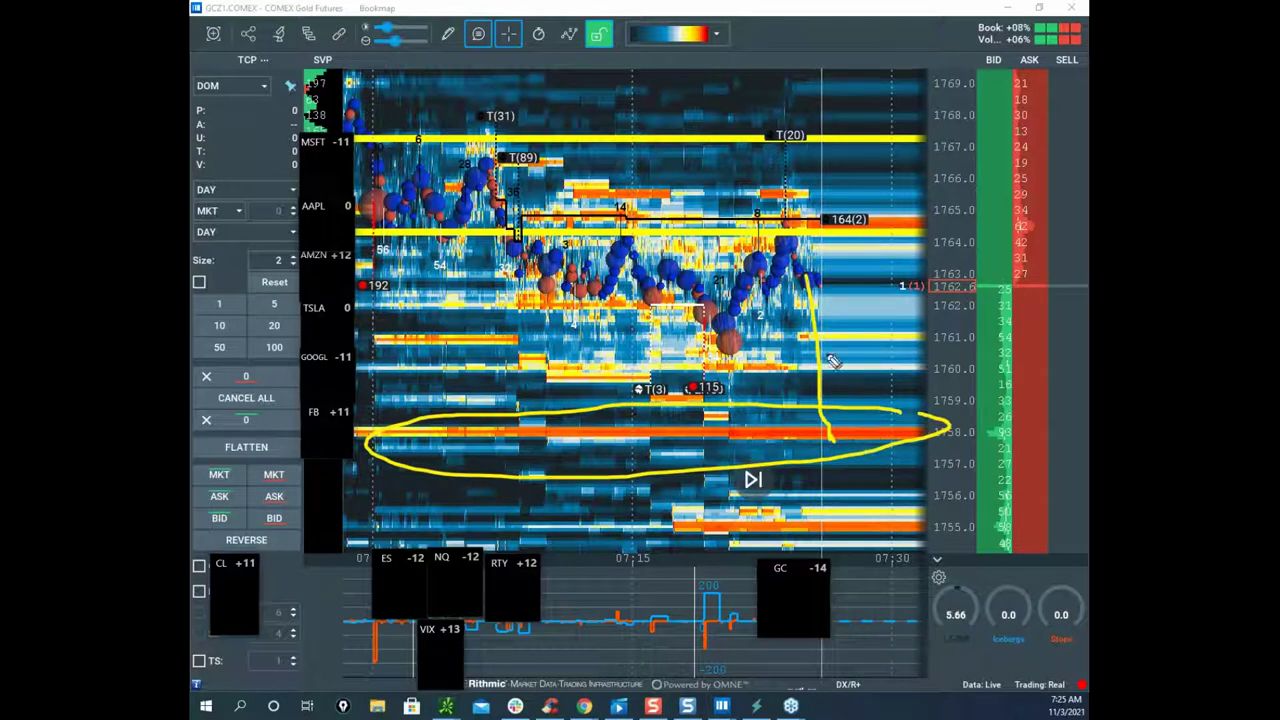
key(Escape)
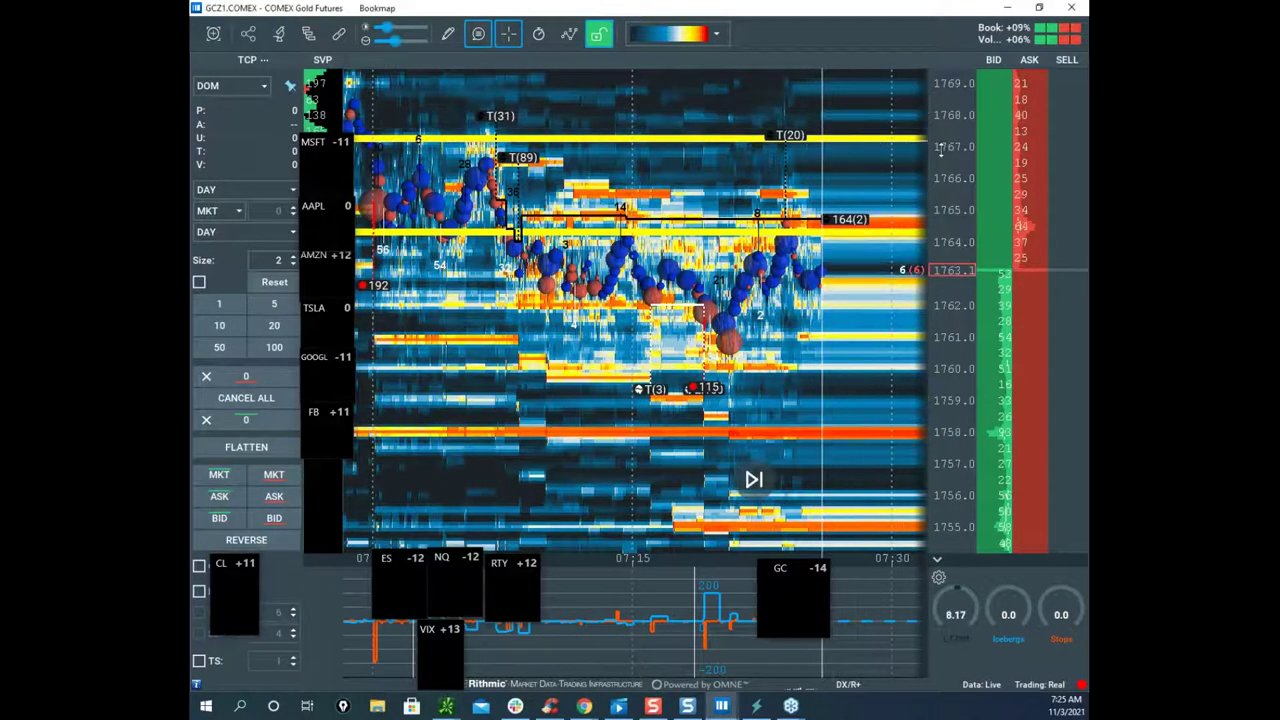
Step: Trace a steep fall from about 1770 toward 1758, mark the area above the 1771 liquidity band, and clear the markup
scroll(845, 181, down, 3)
scroll(860, 192, up, 2)
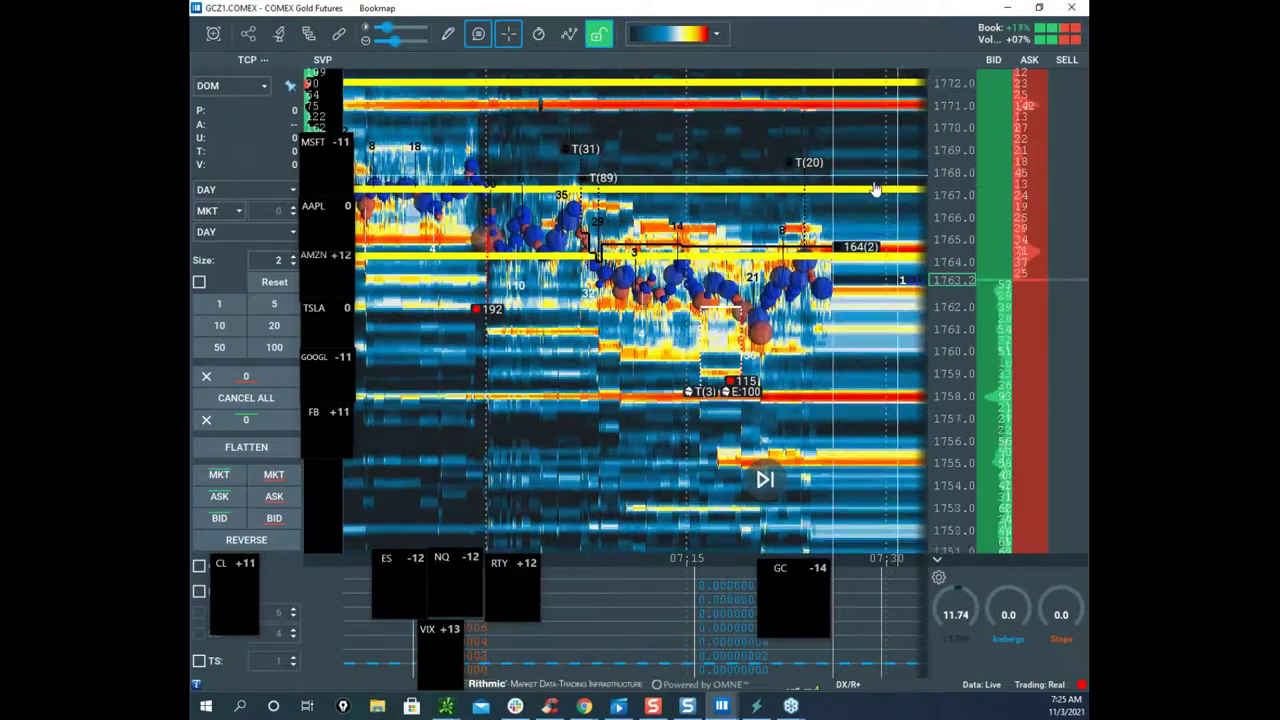
drag(873, 203, 841, 206)
scroll(951, 203, up, 1)
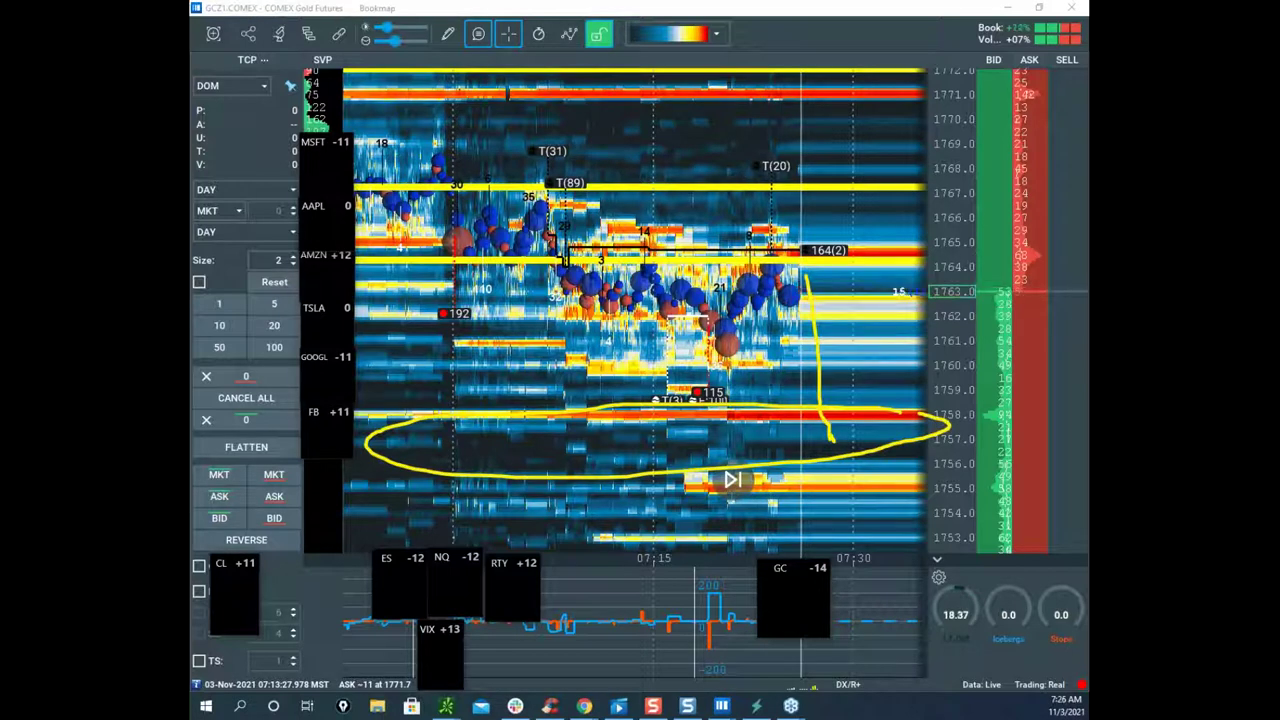
key(e)
drag(786, 108, 821, 394)
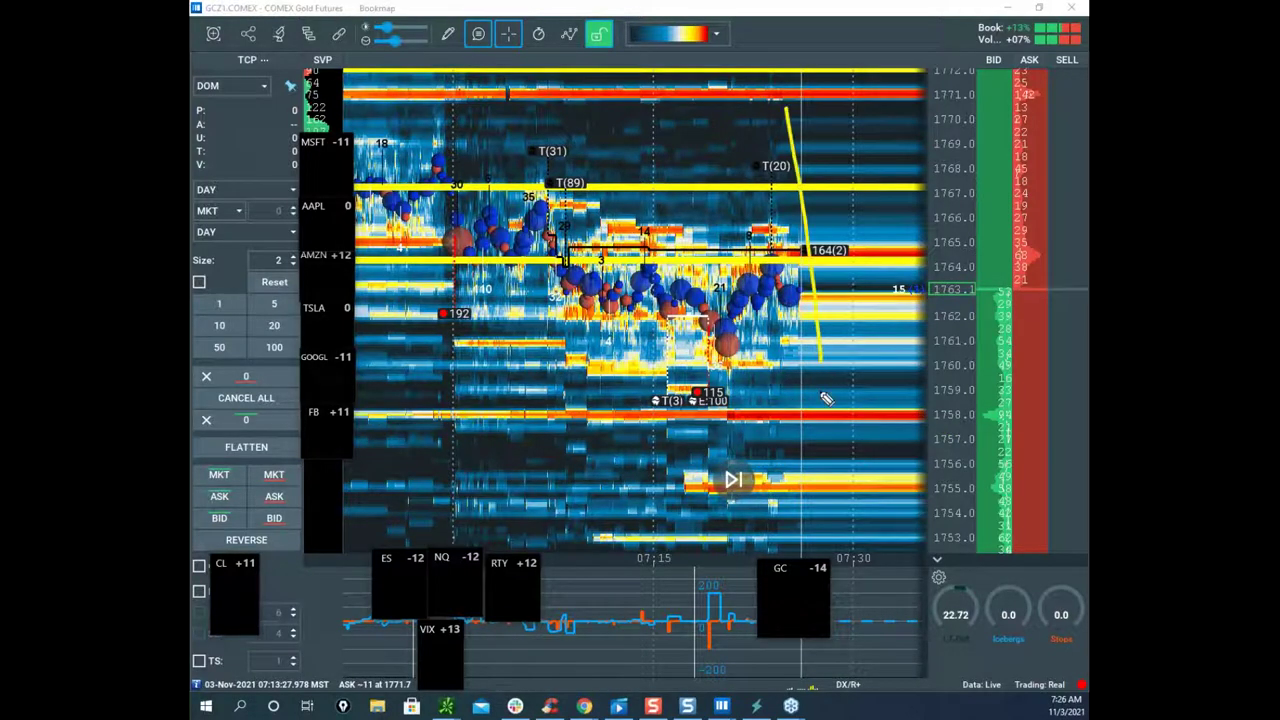
mouse_move(772, 85)
mouse_down()
mouse_move(898, 68)
mouse_move(907, 435)
mouse_move(955, 88)
mouse_up()
key(e)
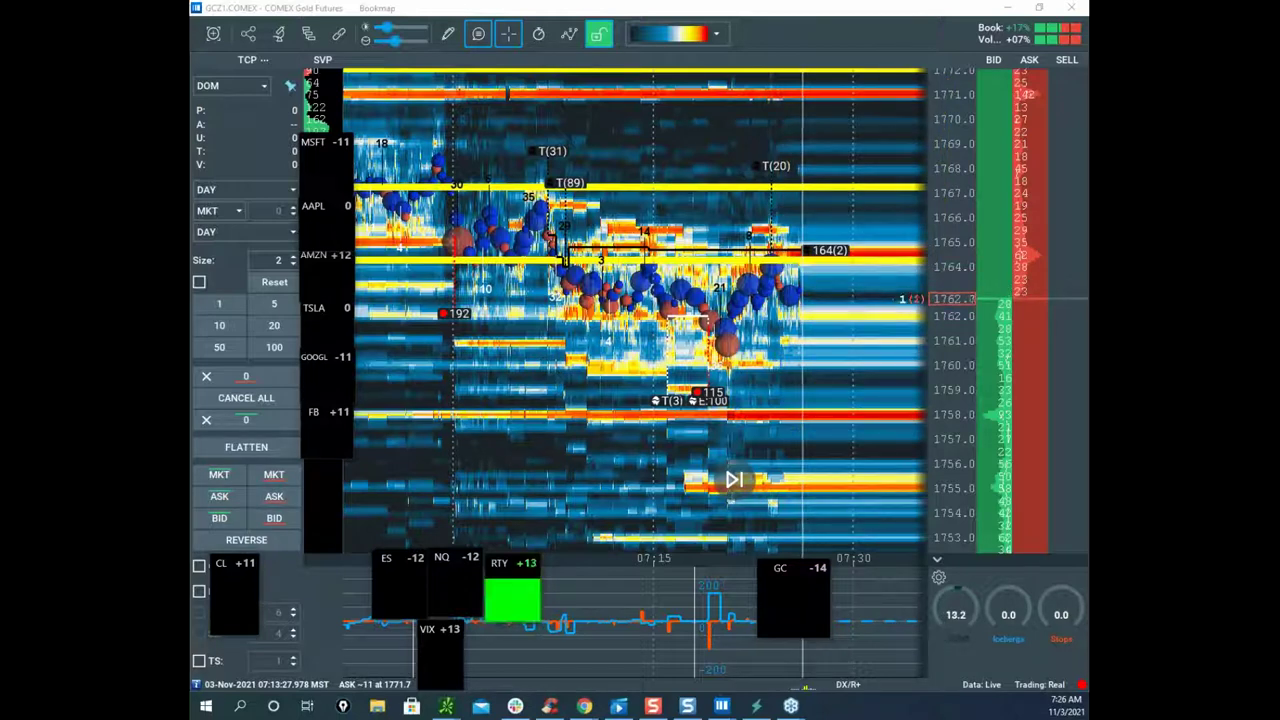
Step: Switch to the Light Sweet Crude Oil heatmap, maximize it, and rescale it to cover prices from about 79.80 to 82.60
drag(192, 160, 740, 162)
click(807, 163)
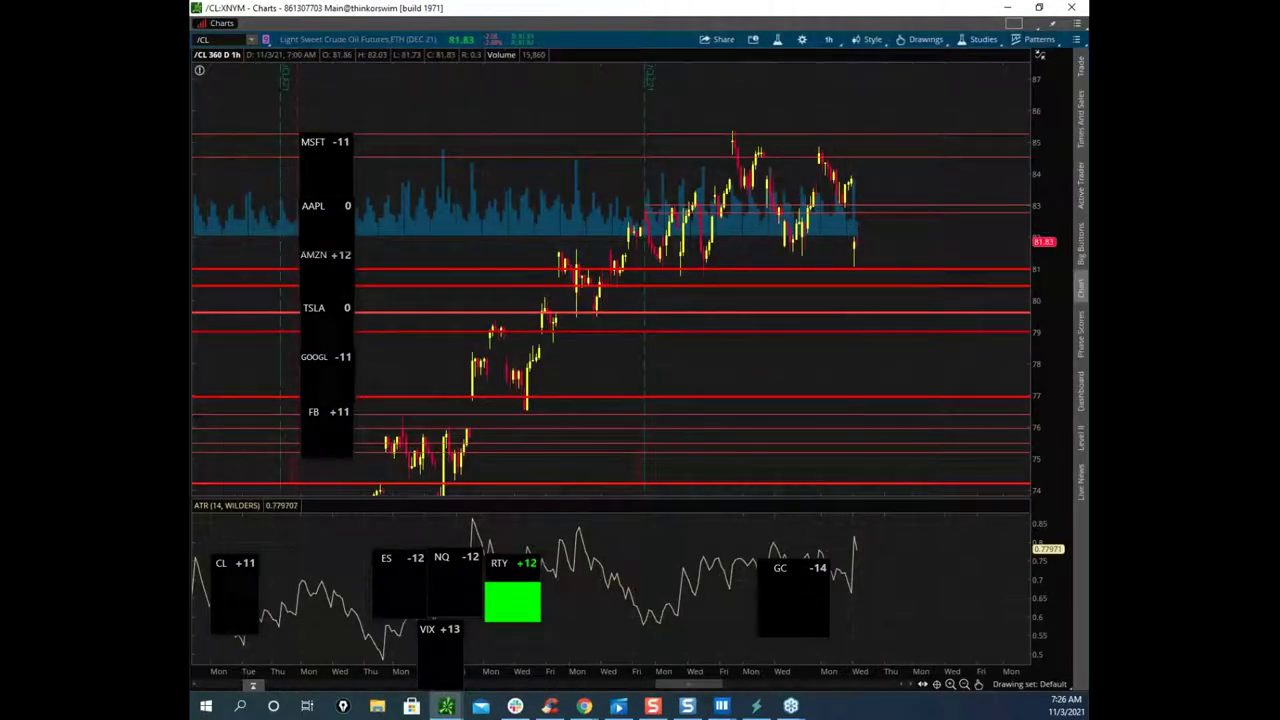
click(721, 705)
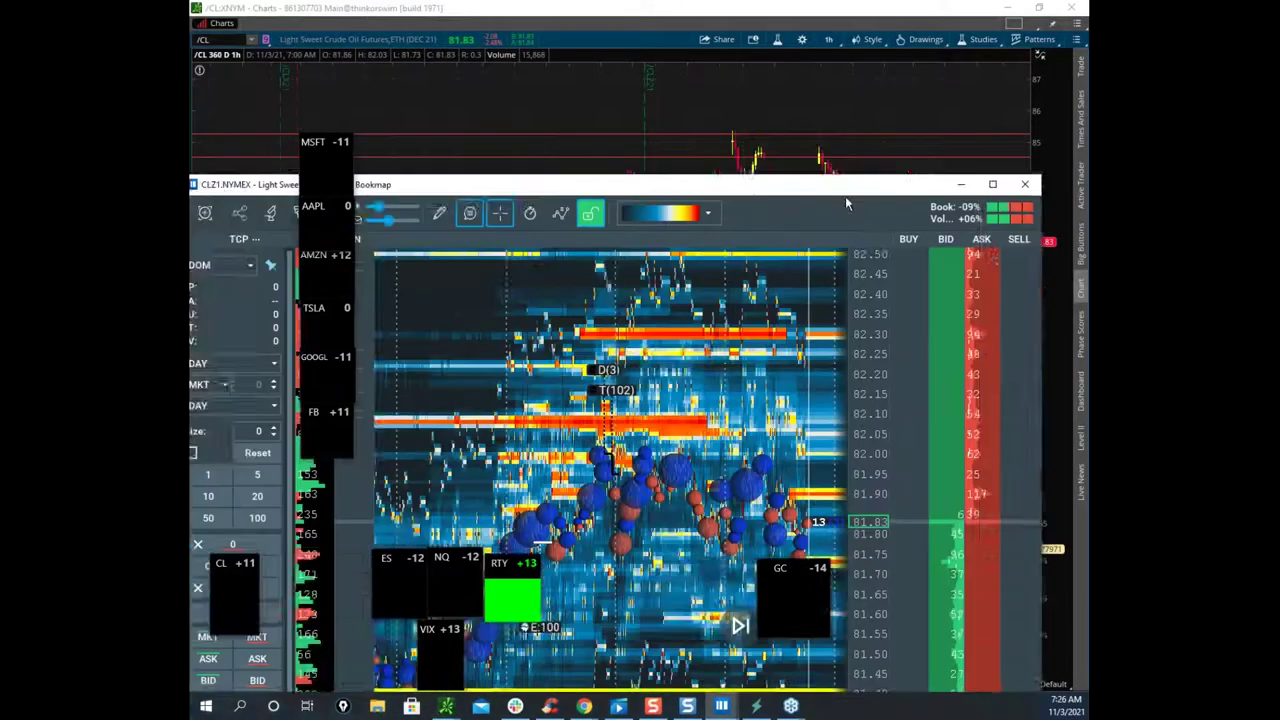
drag(846, 190, 832, 53)
click(978, 46)
scroll(886, 209, down, 3)
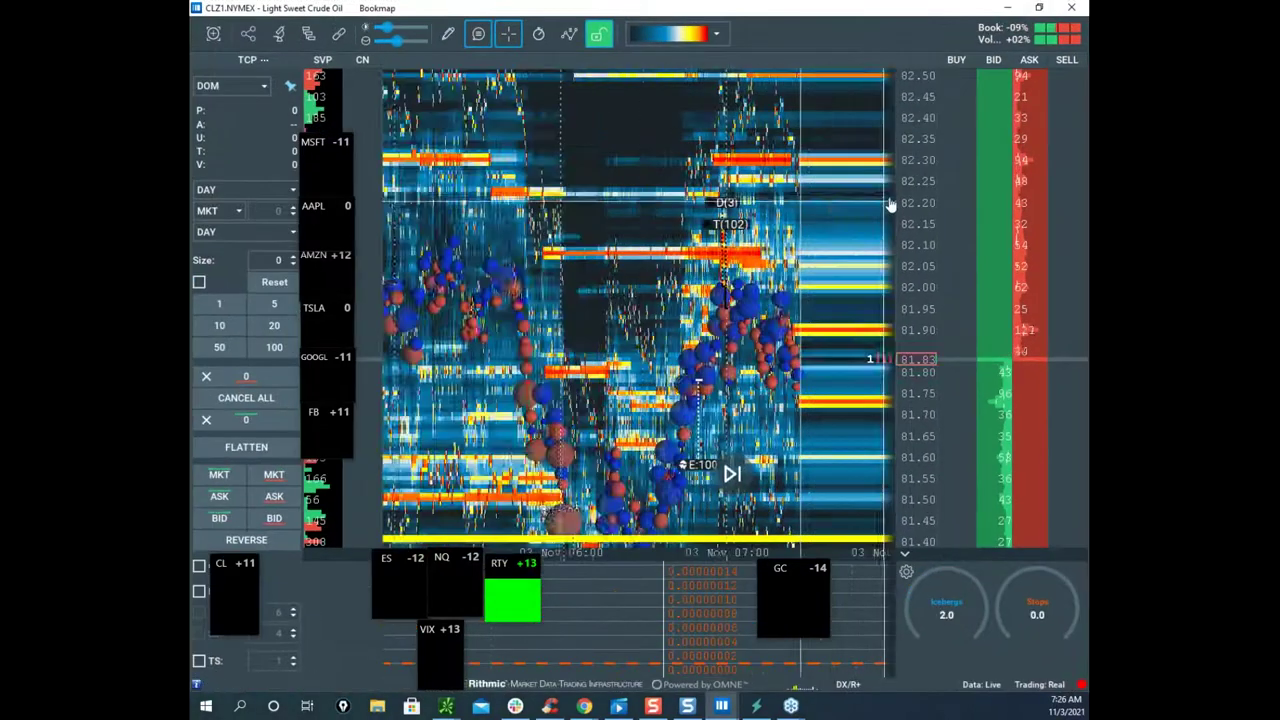
scroll(926, 226, down, 3)
mouse_move(911, 181)
mouse_down()
mouse_move(909, 206)
mouse_move(906, 176)
mouse_up()
scroll(905, 174, up, 3)
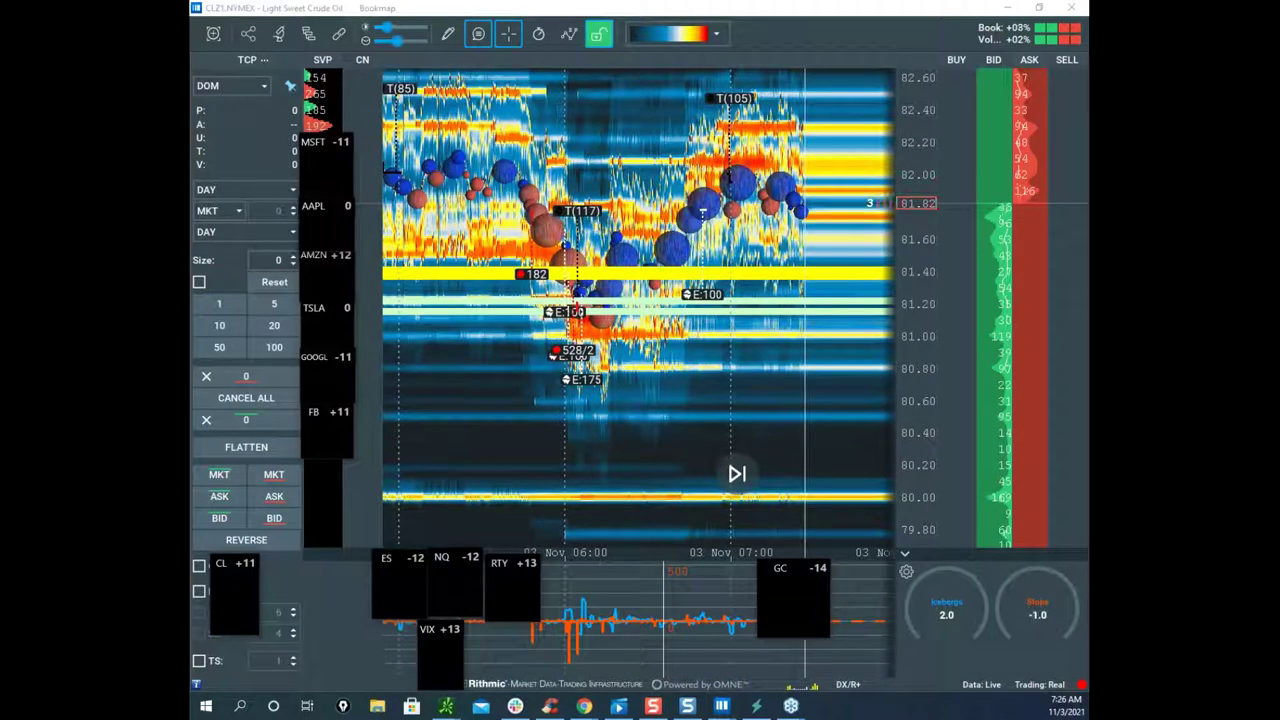
Step: Circle the areas around 82.60 and the 80.00 liquidity band on the crude oil heatmap, and trace drops toward 80.00
mouse_move(818, 52)
mouse_down()
mouse_move(520, 45)
mouse_move(855, 86)
mouse_up()
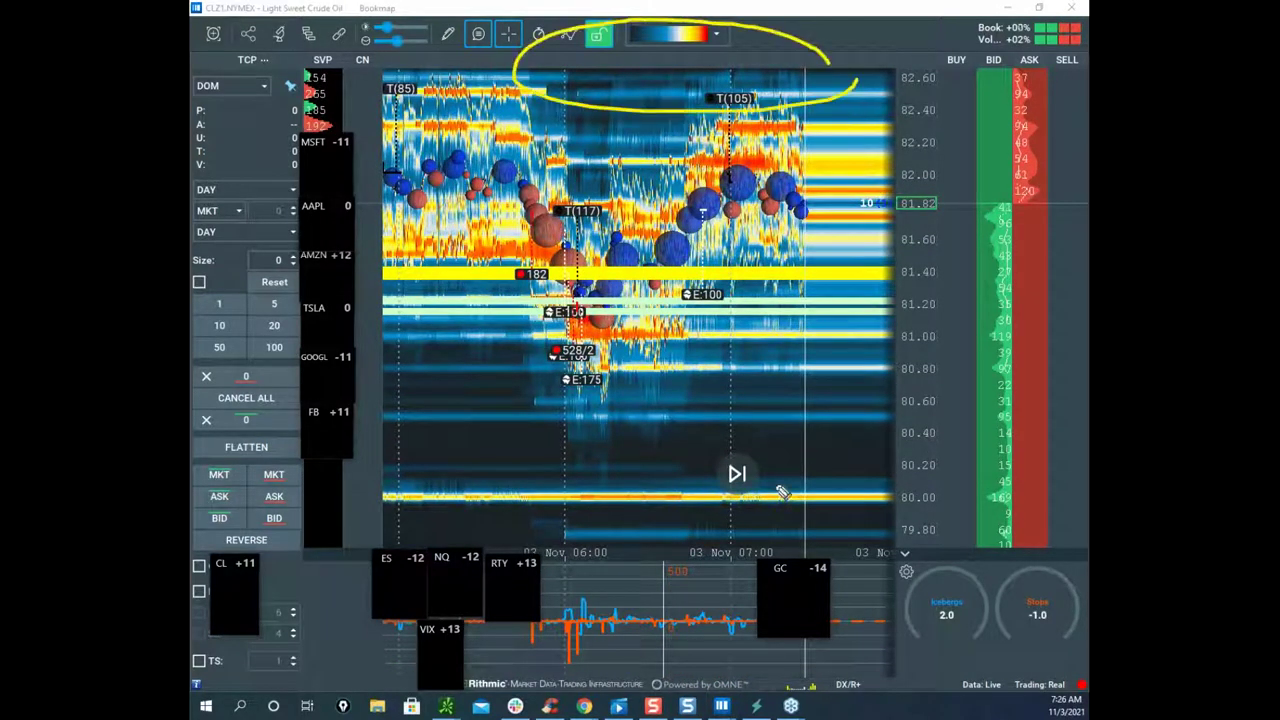
drag(512, 474, 748, 475)
drag(606, 452, 805, 448)
drag(632, 514, 838, 510)
drag(797, 75, 842, 505)
mouse_move(858, 440)
mouse_down()
mouse_move(492, 460)
mouse_move(873, 495)
mouse_up()
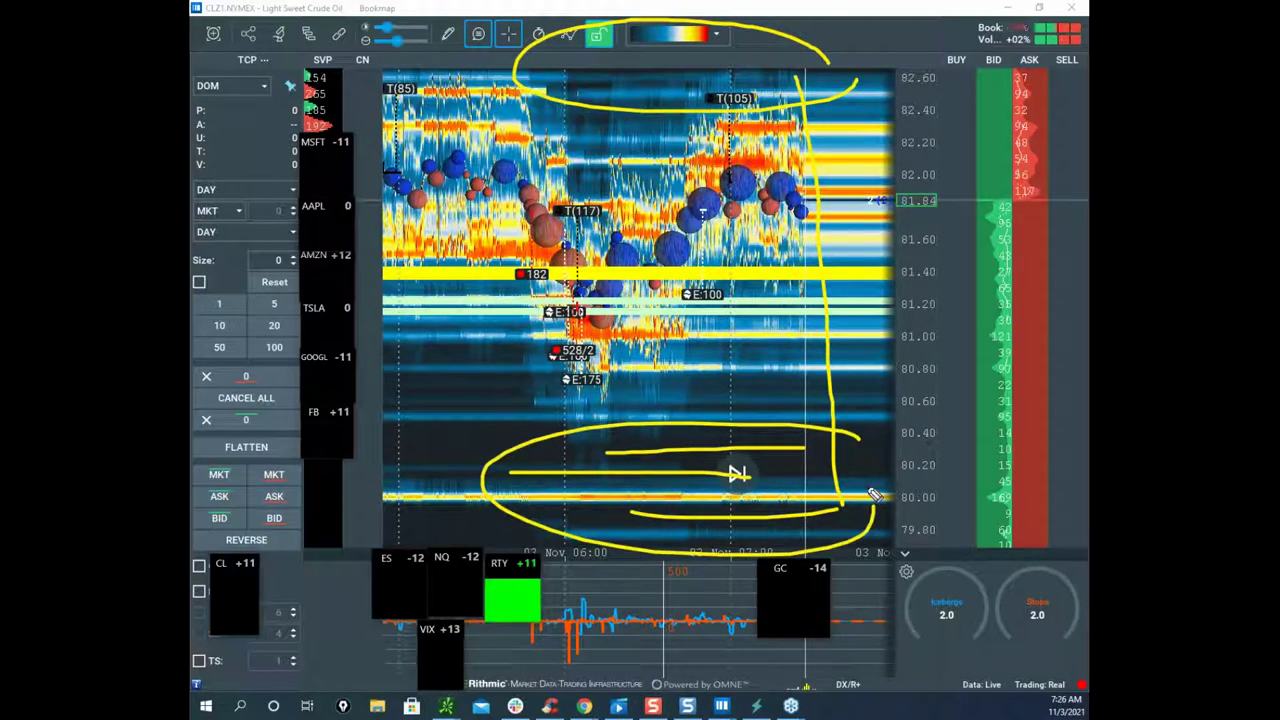
mouse_move(823, 335)
mouse_down()
mouse_move(826, 476)
mouse_move(610, 538)
mouse_move(793, 527)
mouse_up()
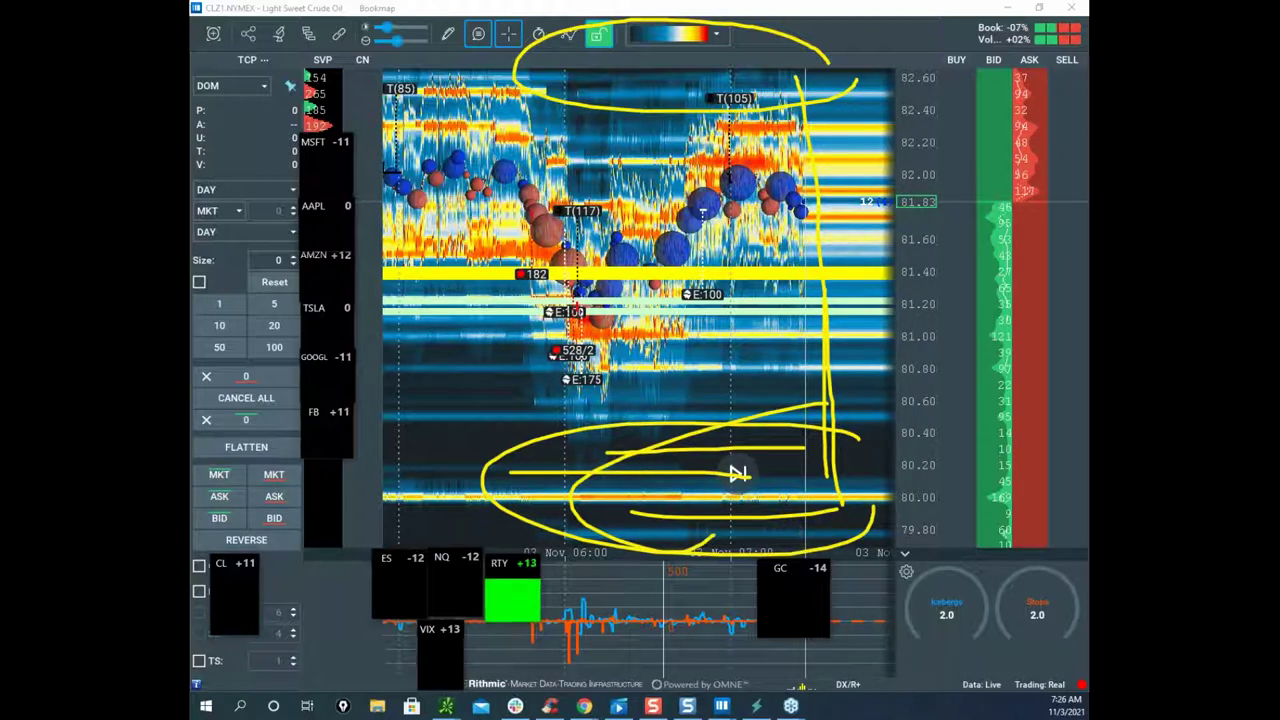
Step: Put away the crude oil heatmap and hourly crude chart to return to the gold futures heatmap
key(Escape)
drag(787, 11, 695, 79)
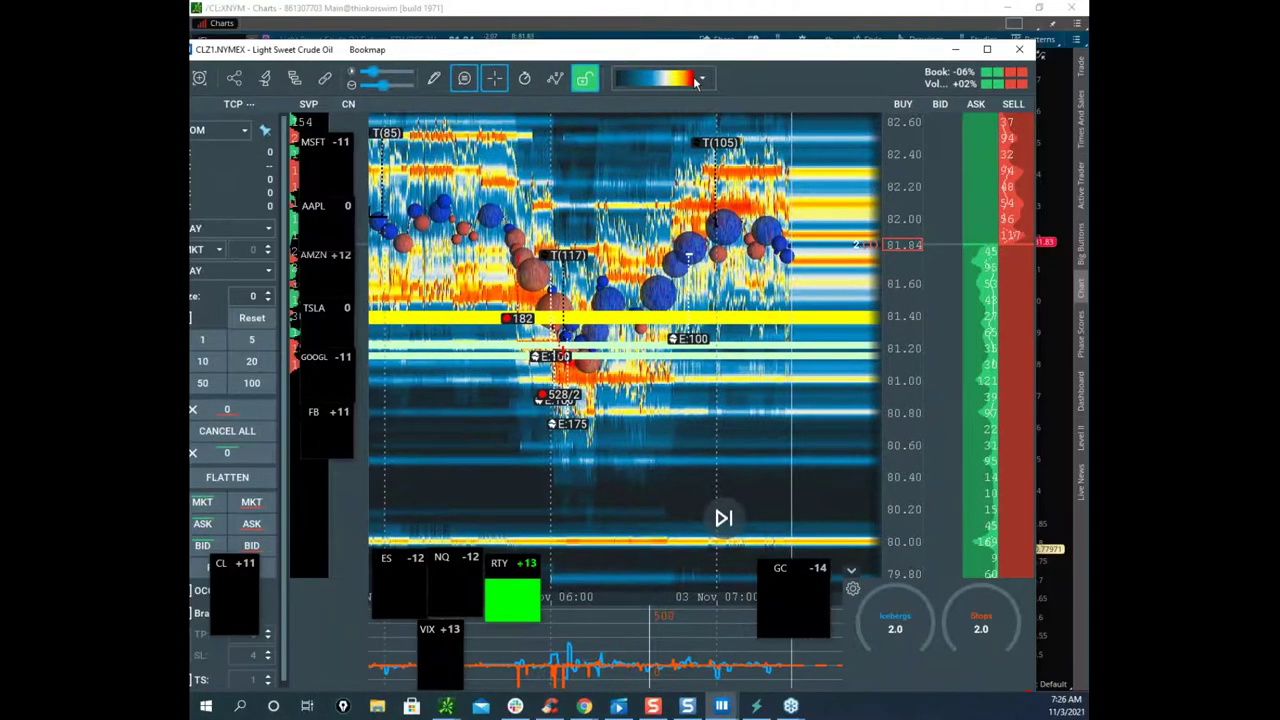
key(super+Down)
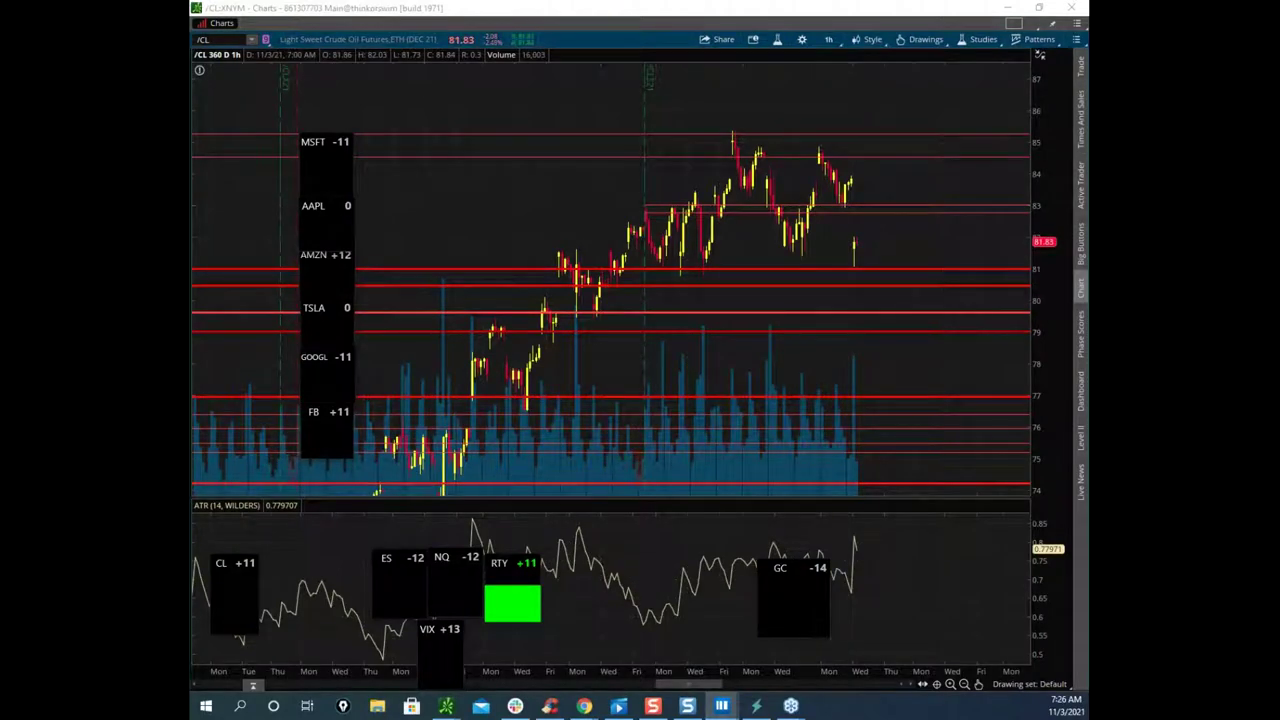
drag(594, 10, 192, 365)
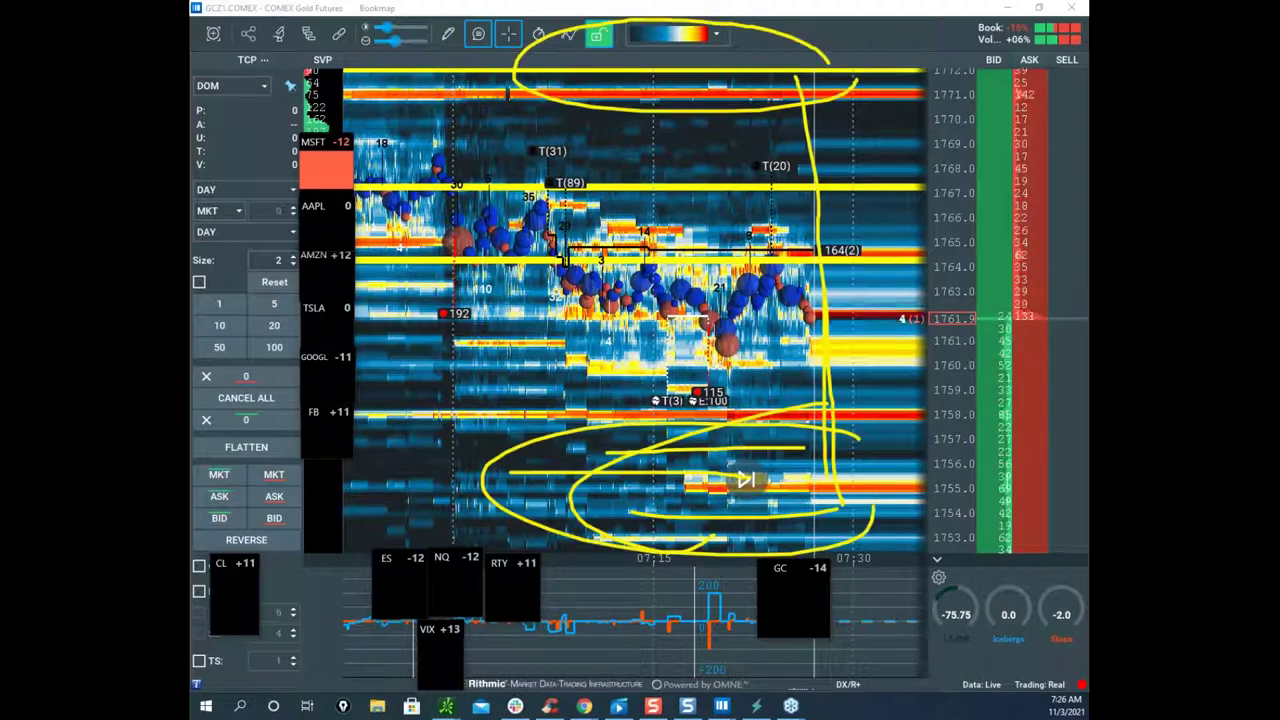
Step: Write and enclose a short note over the lower gauges, circle the 1758 and 1771 liquidity bands, and clear the markup
mouse_move(944, 564)
mouse_down()
mouse_move(1028, 562)
mouse_move(946, 599)
mouse_move(1001, 582)
mouse_move(947, 589)
mouse_move(974, 582)
mouse_move(984, 589)
mouse_move(950, 592)
mouse_move(978, 600)
mouse_up()
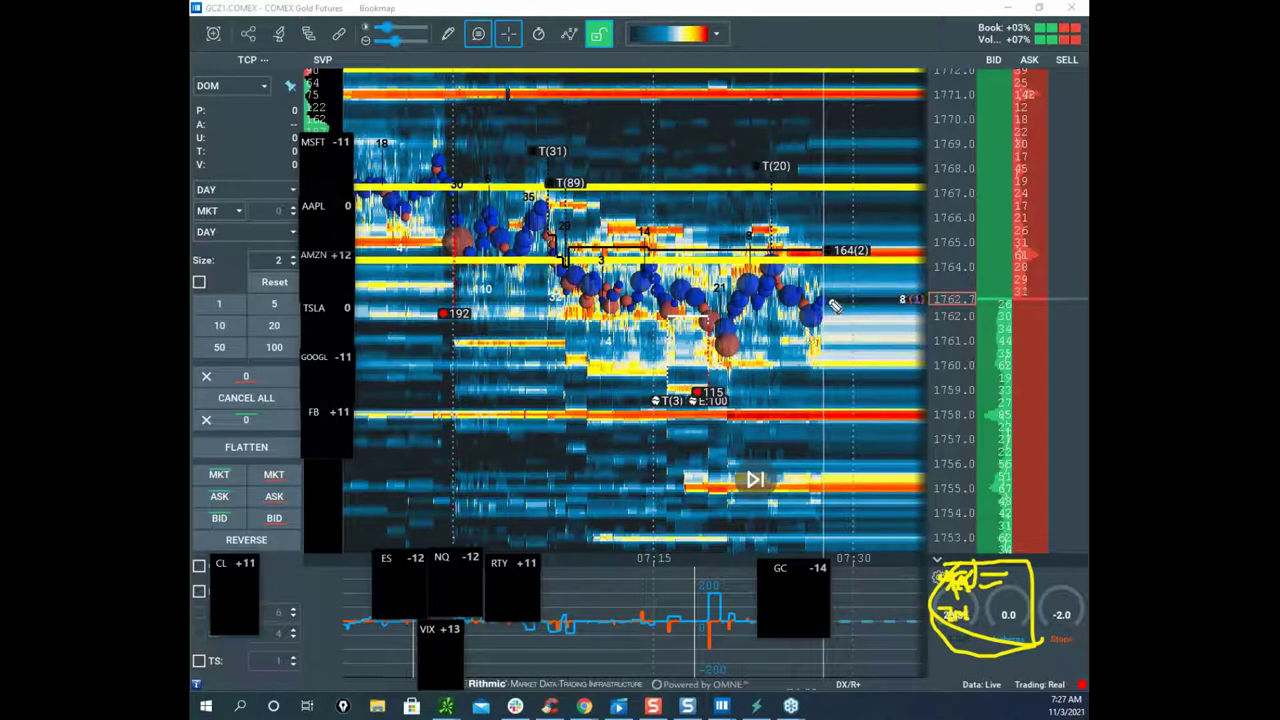
mouse_move(903, 395)
mouse_down()
mouse_move(590, 384)
mouse_move(440, 395)
mouse_move(692, 475)
mouse_move(825, 368)
mouse_up()
drag(842, 79, 795, 73)
mouse_move(703, 82)
mouse_down()
mouse_move(290, 90)
mouse_move(745, 60)
mouse_up()
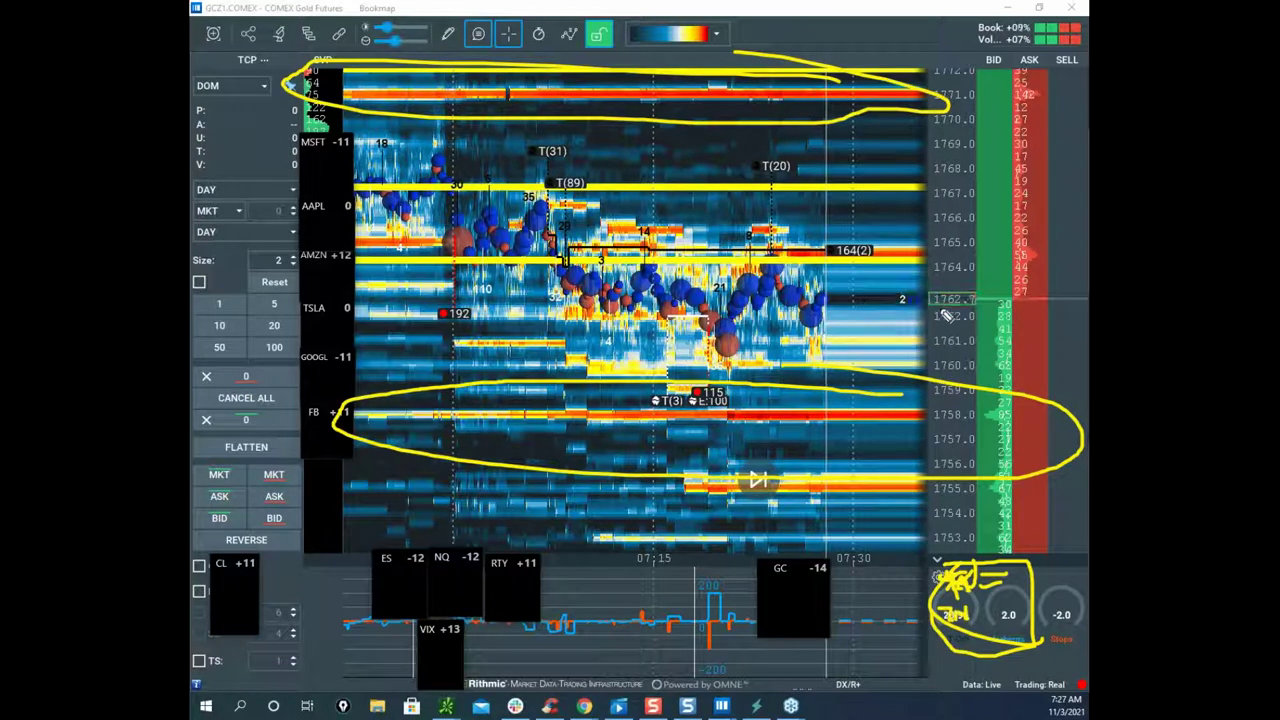
key(e)
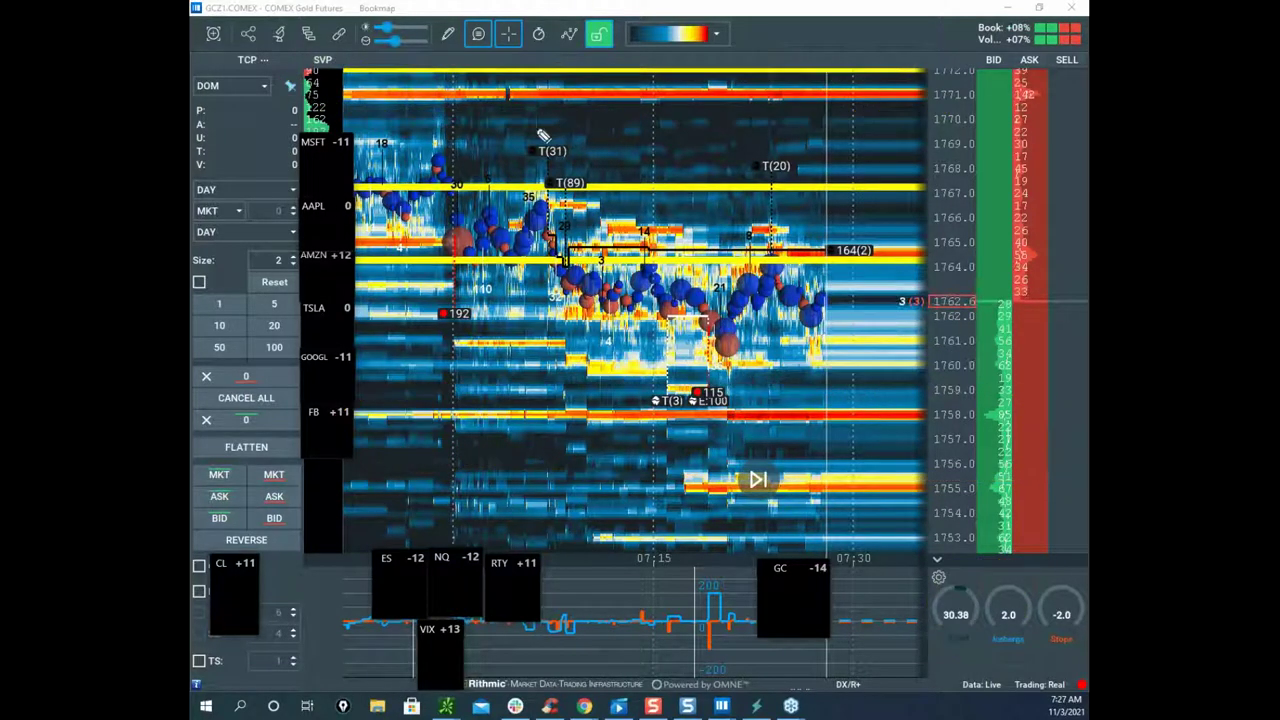
Step: Underline the 1771 and 1758 bands, trace vertical moves down and up from the latest price, circle 1771, and clear the markup
drag(353, 102, 812, 88)
drag(366, 421, 830, 416)
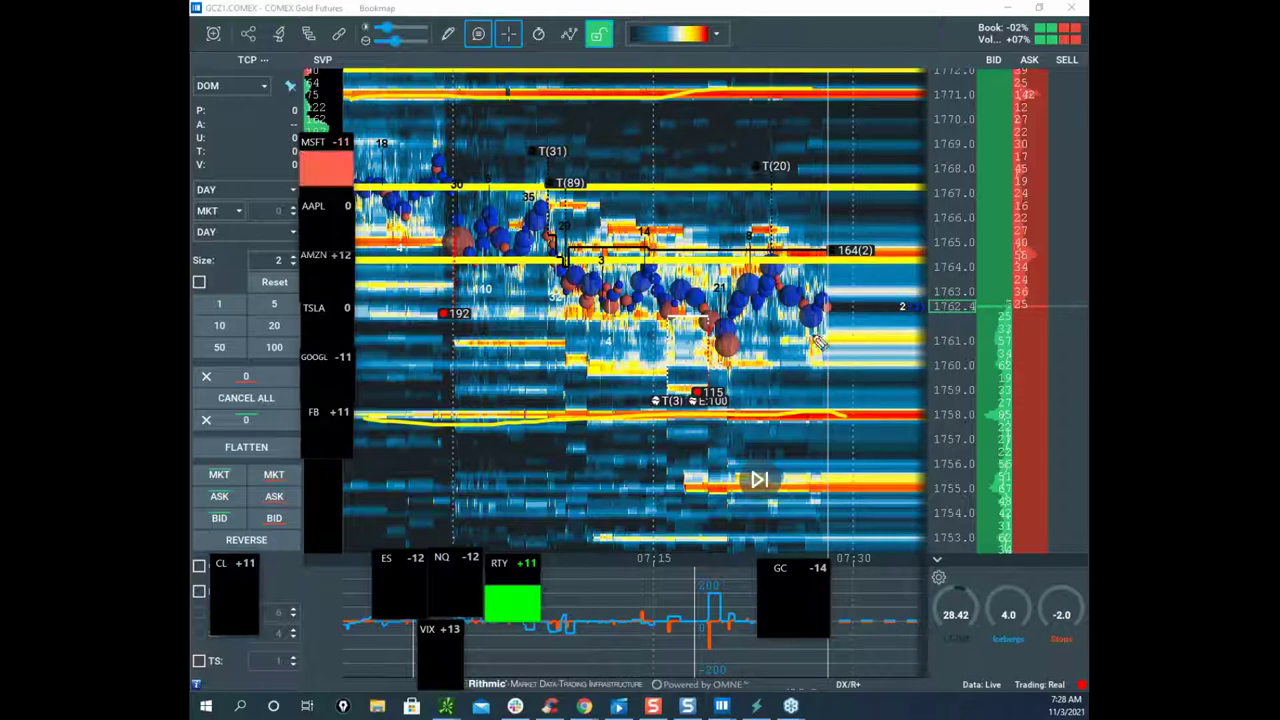
drag(826, 300, 840, 712)
drag(845, 323, 870, 5)
mouse_move(888, 72)
mouse_down()
mouse_move(480, 95)
mouse_move(878, 133)
mouse_up()
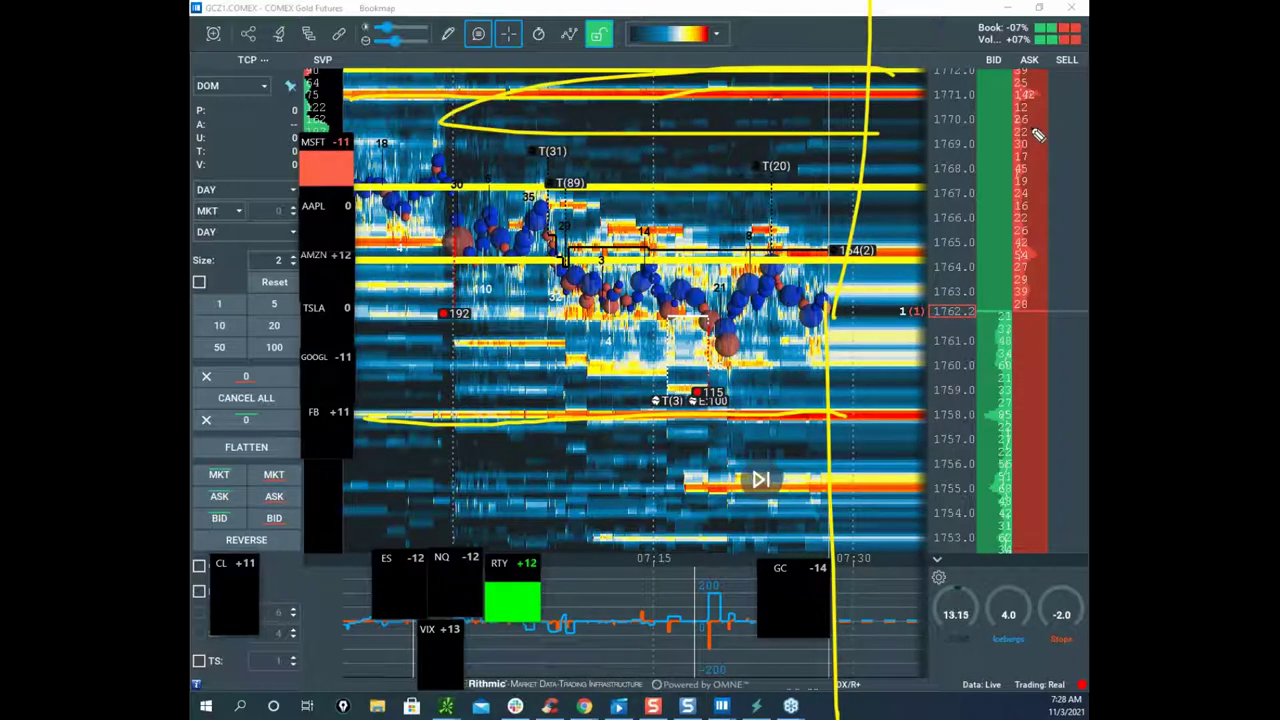
key(e)
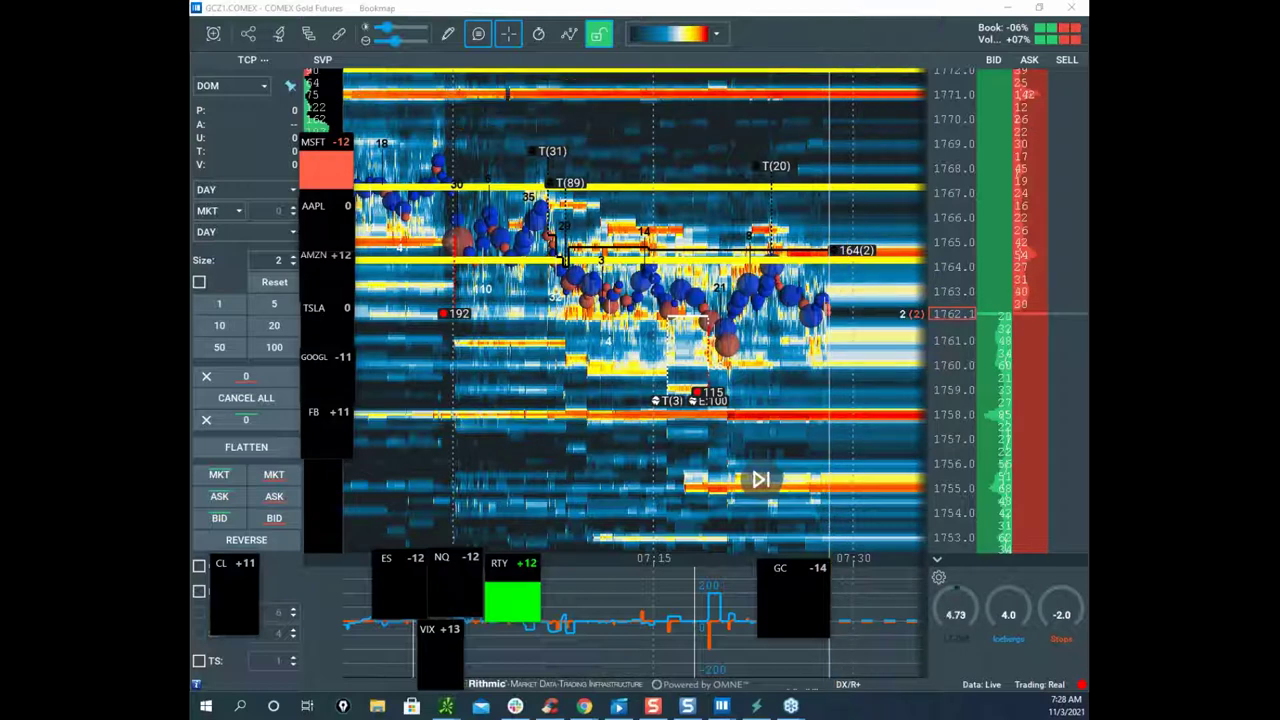
Step: Circle the latest price near 1762, underline the 1771 and 1758 bands, sketch a drop into a circled 1758 zone, and clear the markup
drag(687, 95, 787, 95)
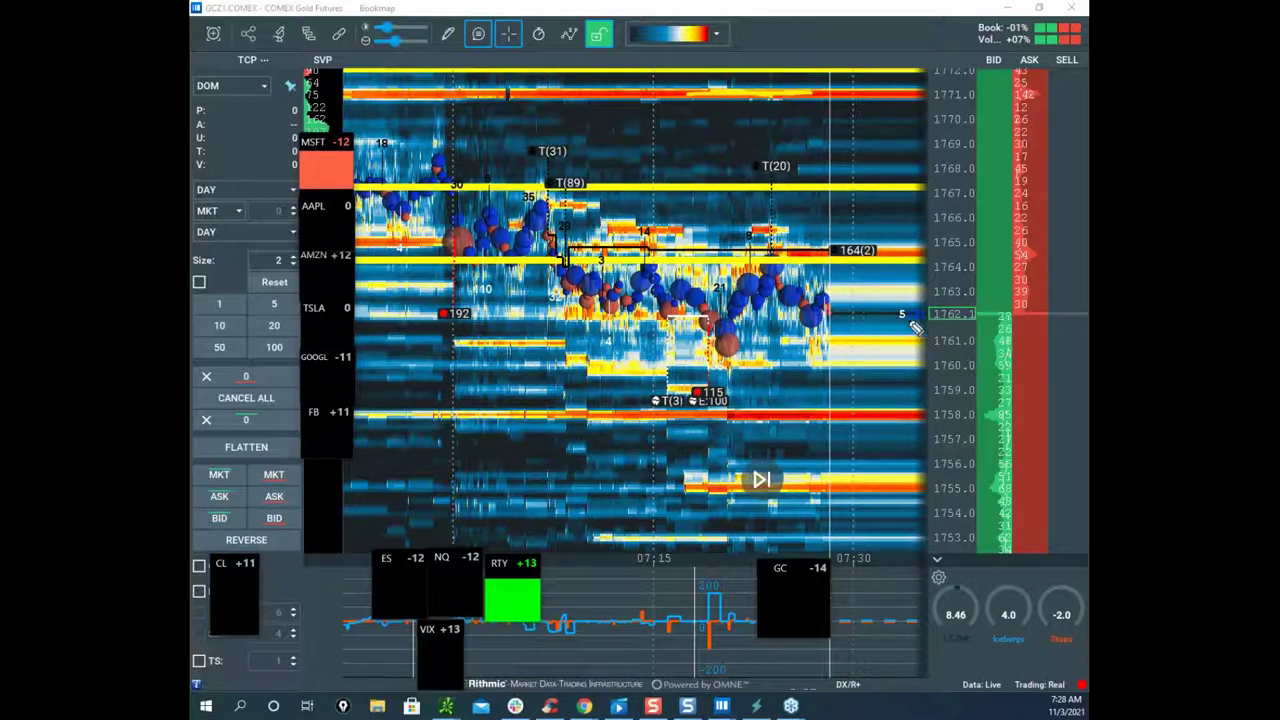
drag(884, 305, 862, 303)
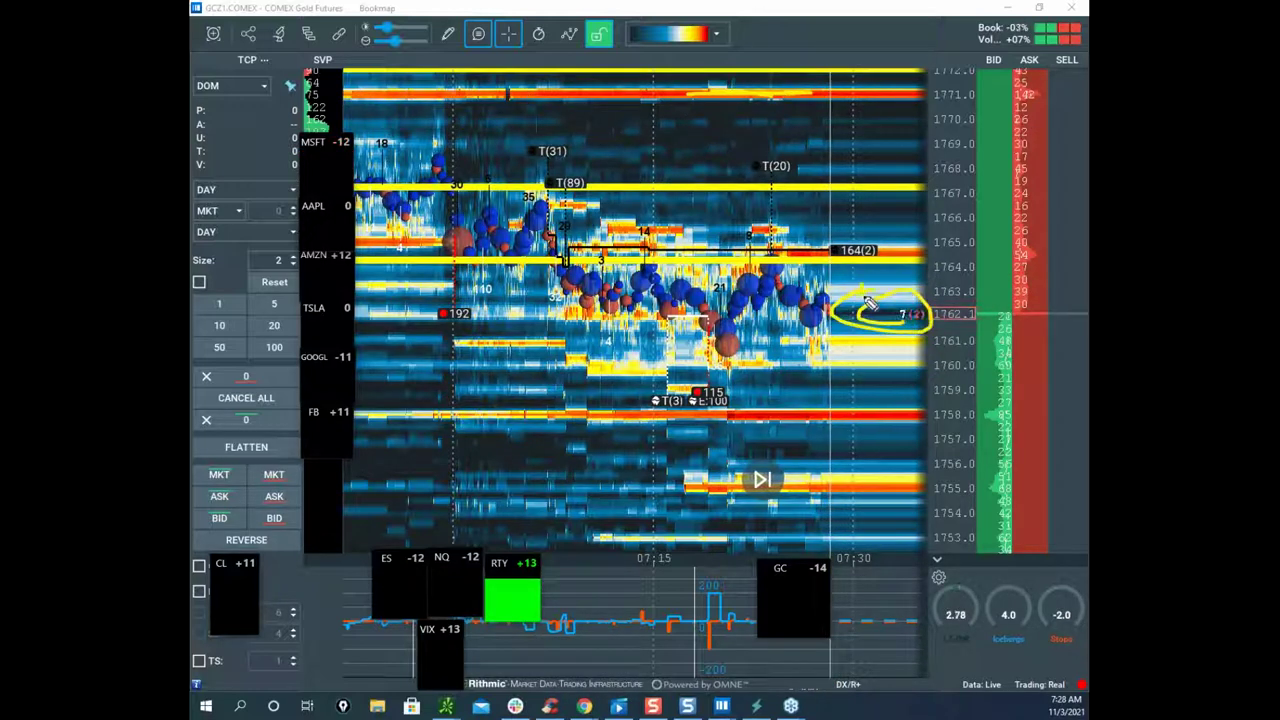
drag(368, 100, 878, 100)
drag(346, 398, 860, 424)
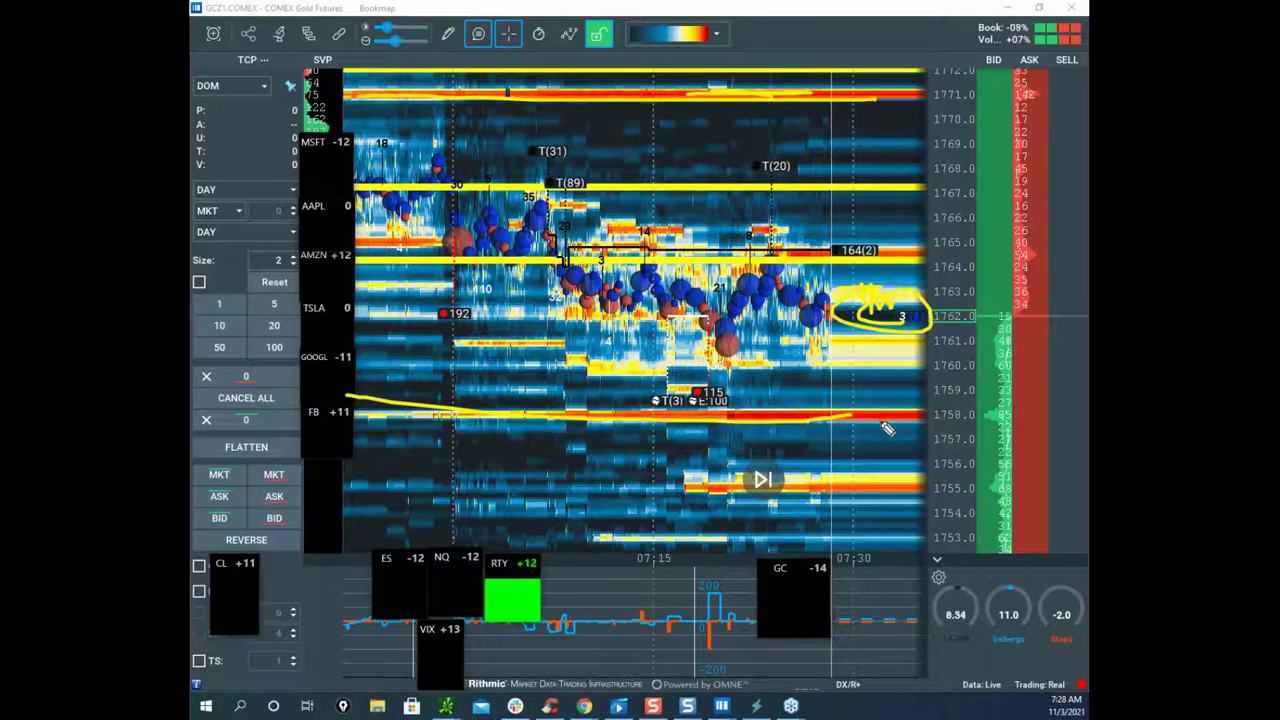
mouse_move(836, 333)
mouse_down()
mouse_move(925, 400)
mouse_move(514, 443)
mouse_move(1000, 470)
mouse_up()
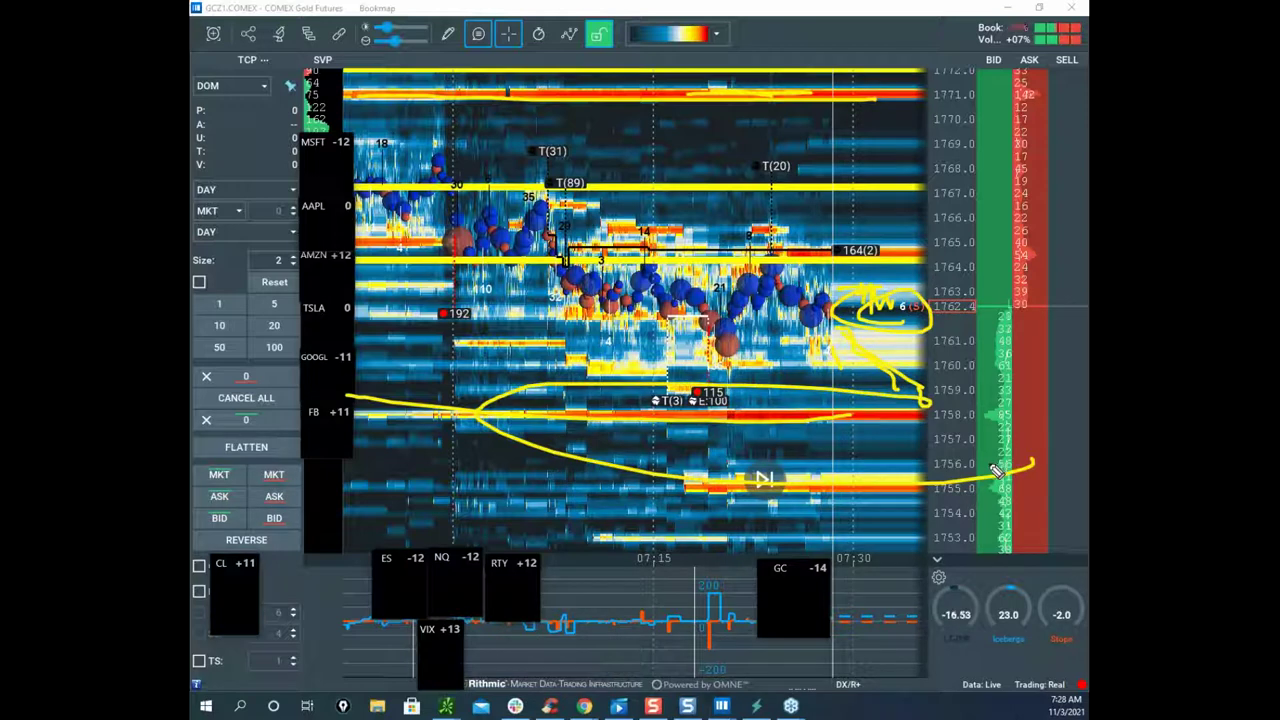
key(e)
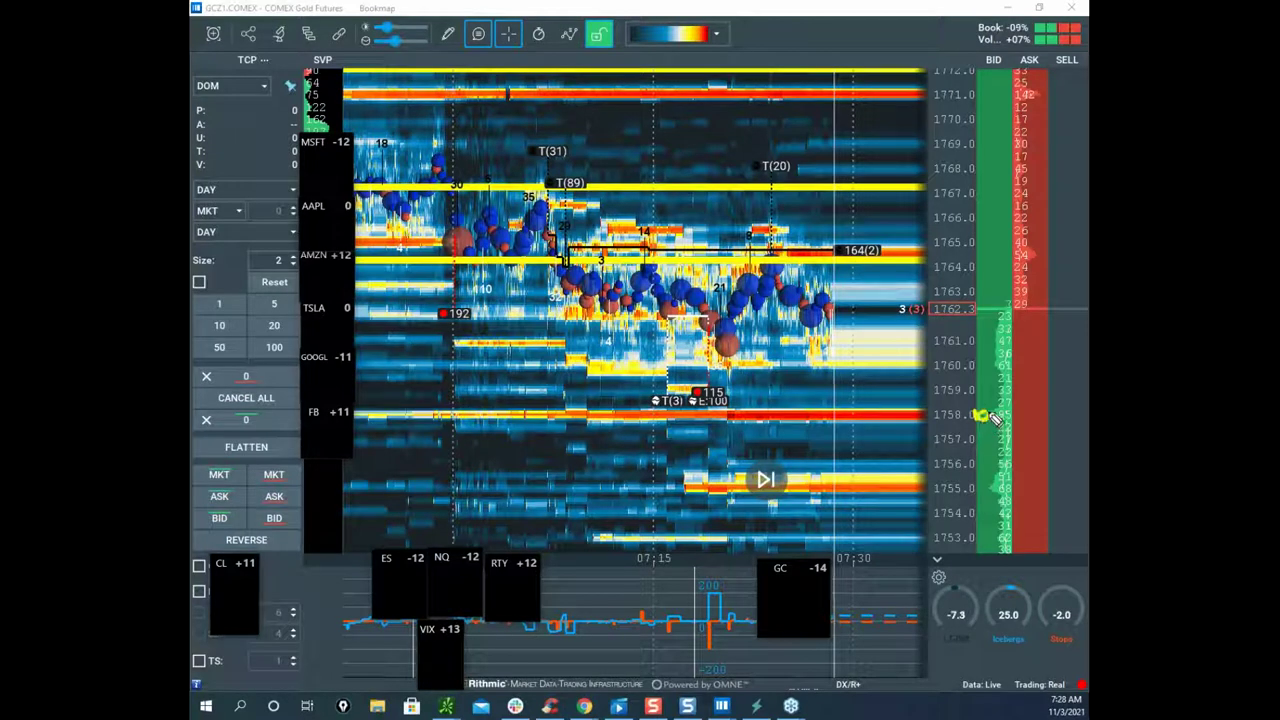
Step: Write a note at 1758 on the price ladder and circle it, and sketch a projected decline from about 1762 toward 1758
drag(996, 414, 1010, 400)
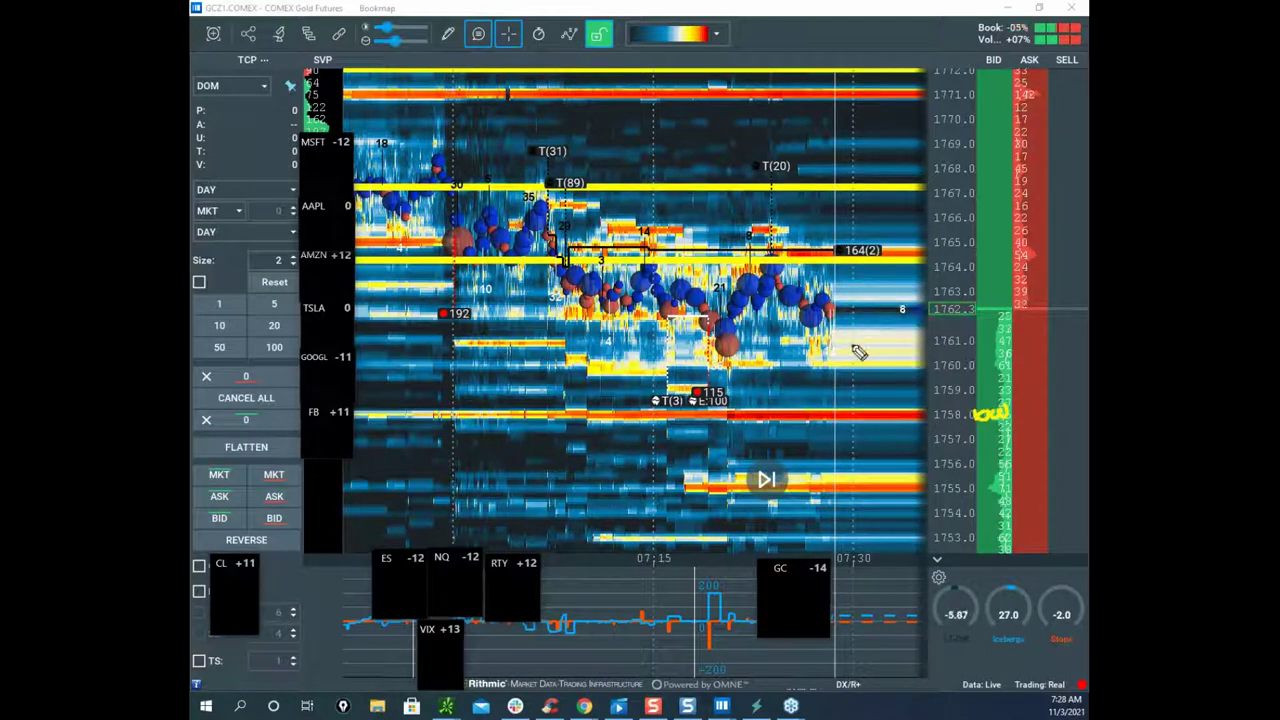
drag(874, 311, 901, 326)
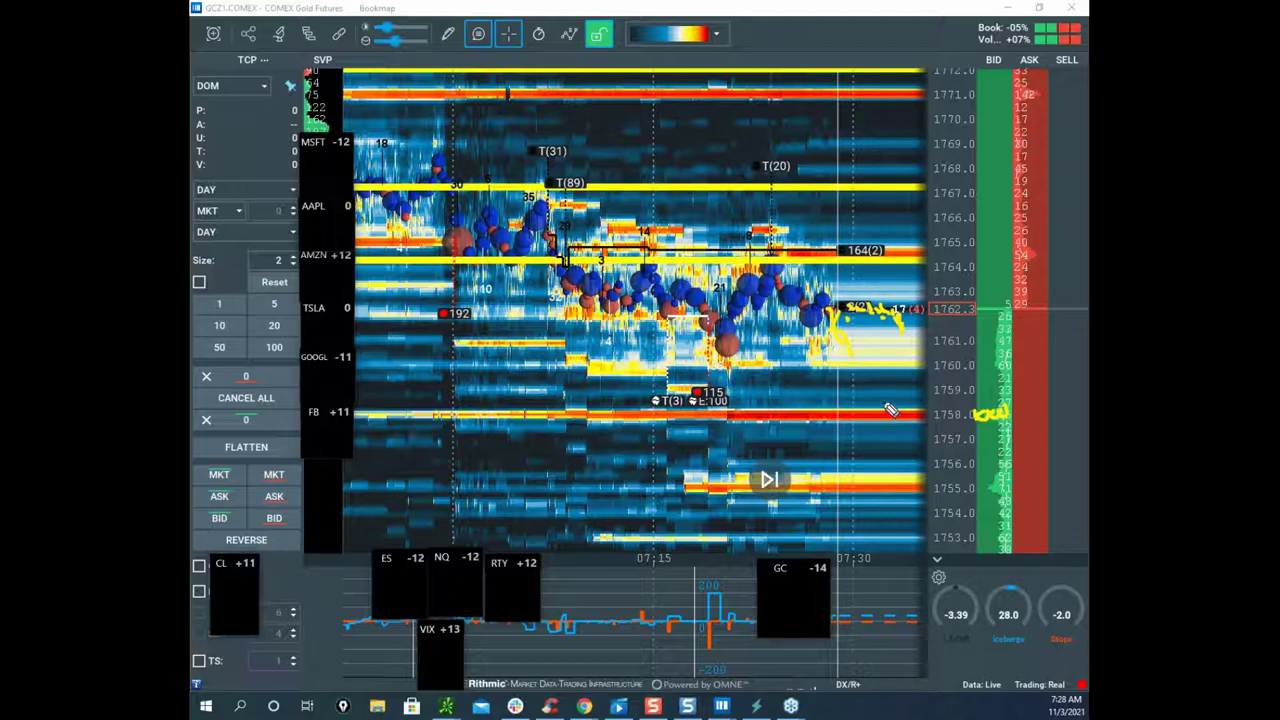
drag(847, 348, 866, 388)
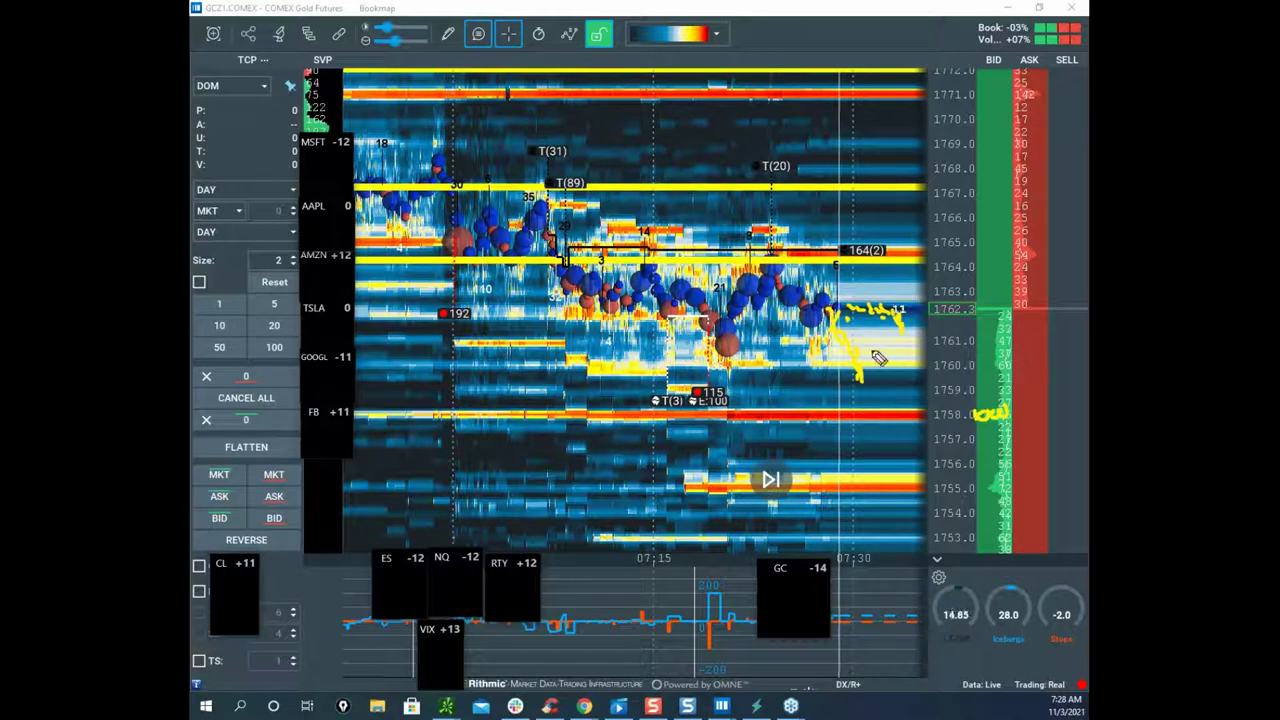
drag(1024, 352, 1030, 345)
drag(866, 370, 898, 414)
mouse_move(1006, 399)
mouse_down()
mouse_move(952, 413)
mouse_move(1026, 408)
mouse_up()
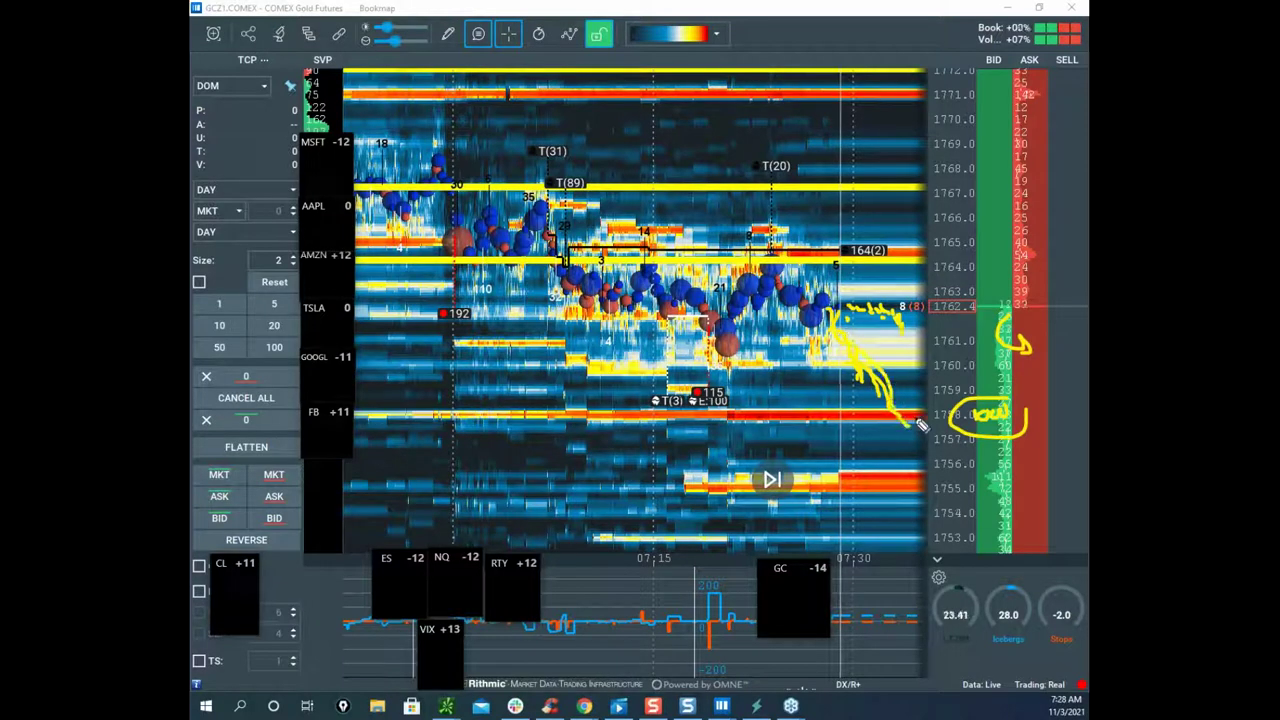
Step: Link the circled ladder note to the 1758 band on the heatmap and trace a rebound from it to about 1763
mouse_move(1005, 400)
mouse_down()
mouse_move(960, 402)
mouse_move(1015, 410)
mouse_up()
drag(905, 422, 1007, 422)
drag(907, 414, 916, 287)
drag(879, 365, 886, 275)
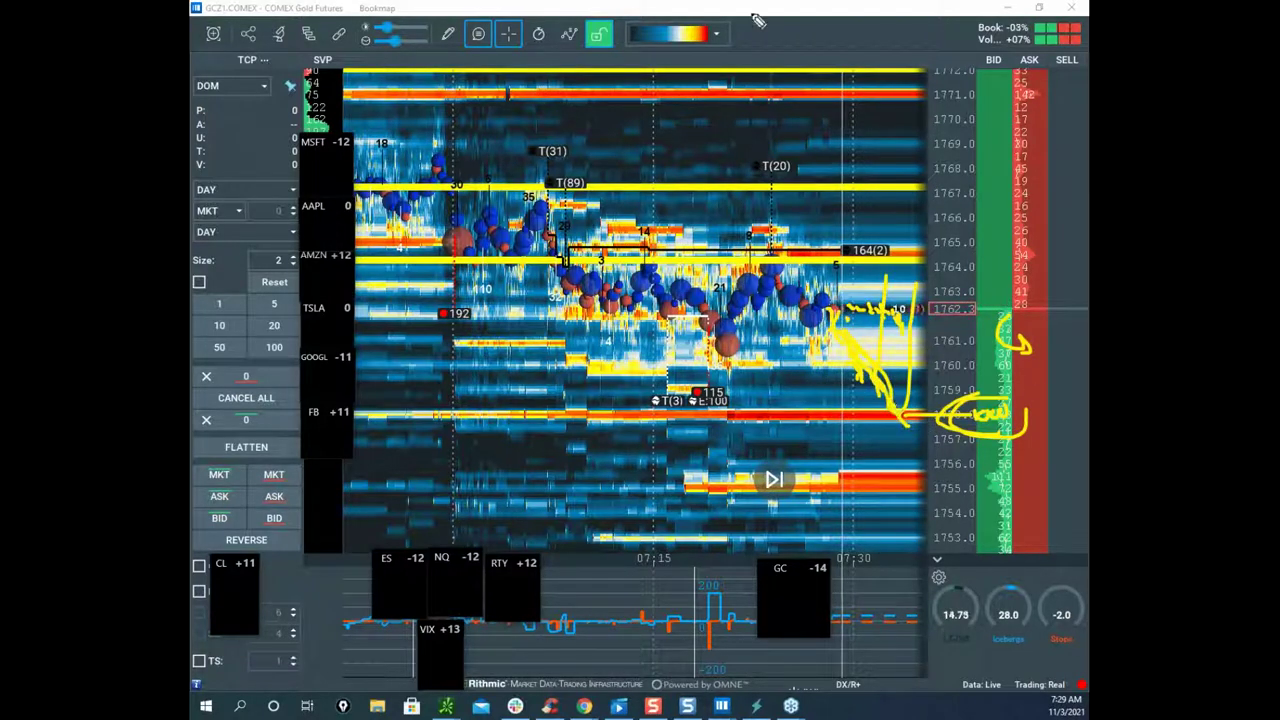
Step: Clear the existing markup, circle the 1758 and 1771 liquidity bands on the gold heatmap, and clear the circles
key(Escape)
mouse_move(940, 390)
mouse_down()
mouse_move(646, 378)
mouse_move(975, 398)
mouse_up()
drag(920, 95, 440, 90)
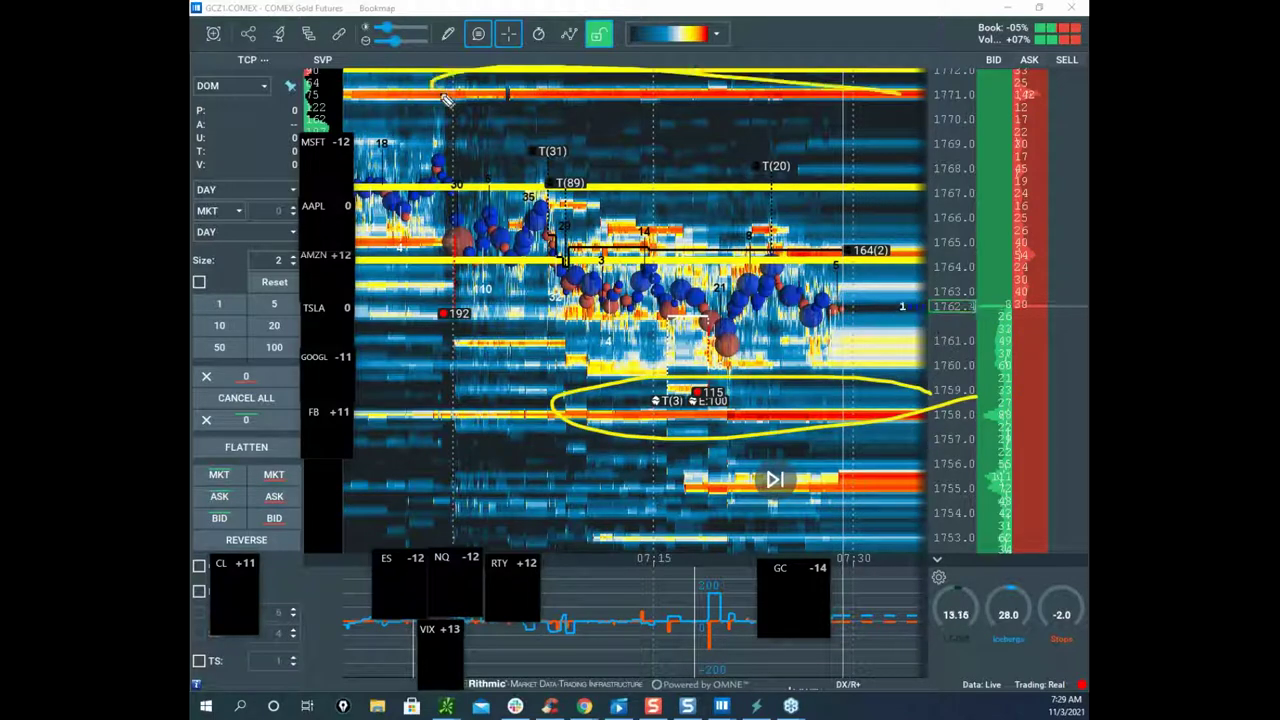
key(Escape)
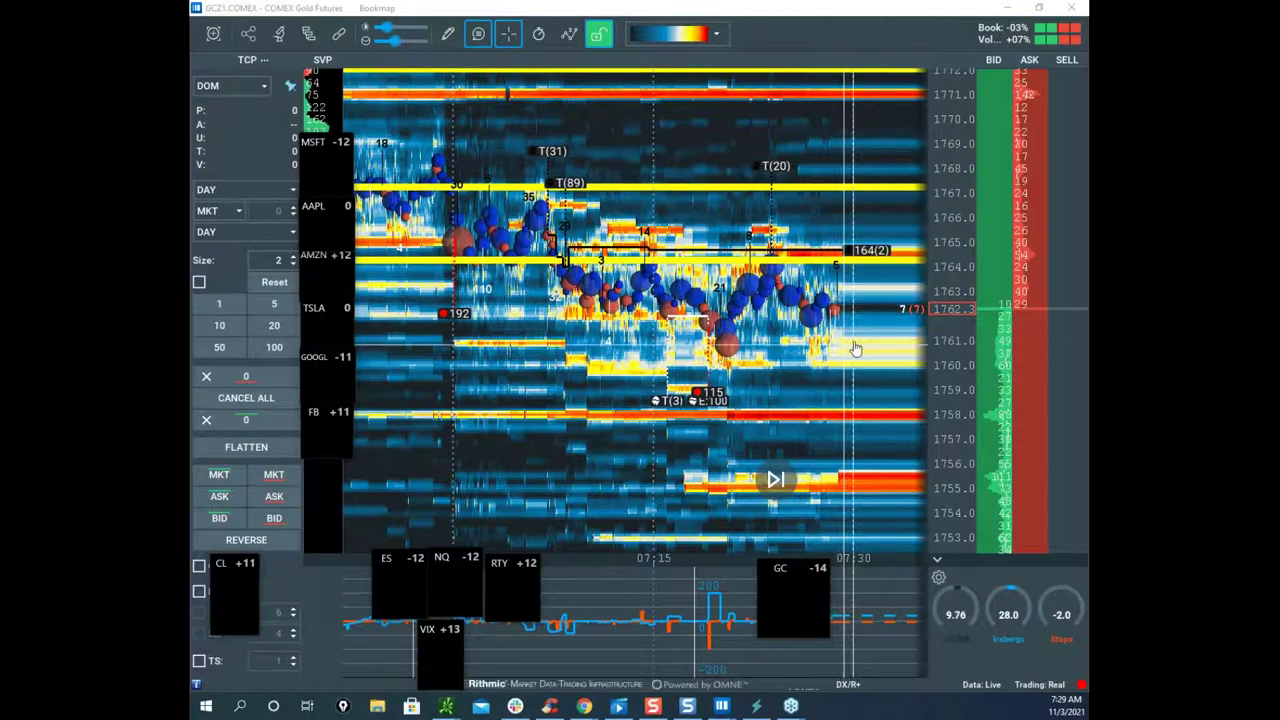
Step: Circle 1771 on the price ladder, underline the 1771 and 1758 bands, trace a vertical rise from about 1762, and clear the markup
drag(858, 372, 813, 424)
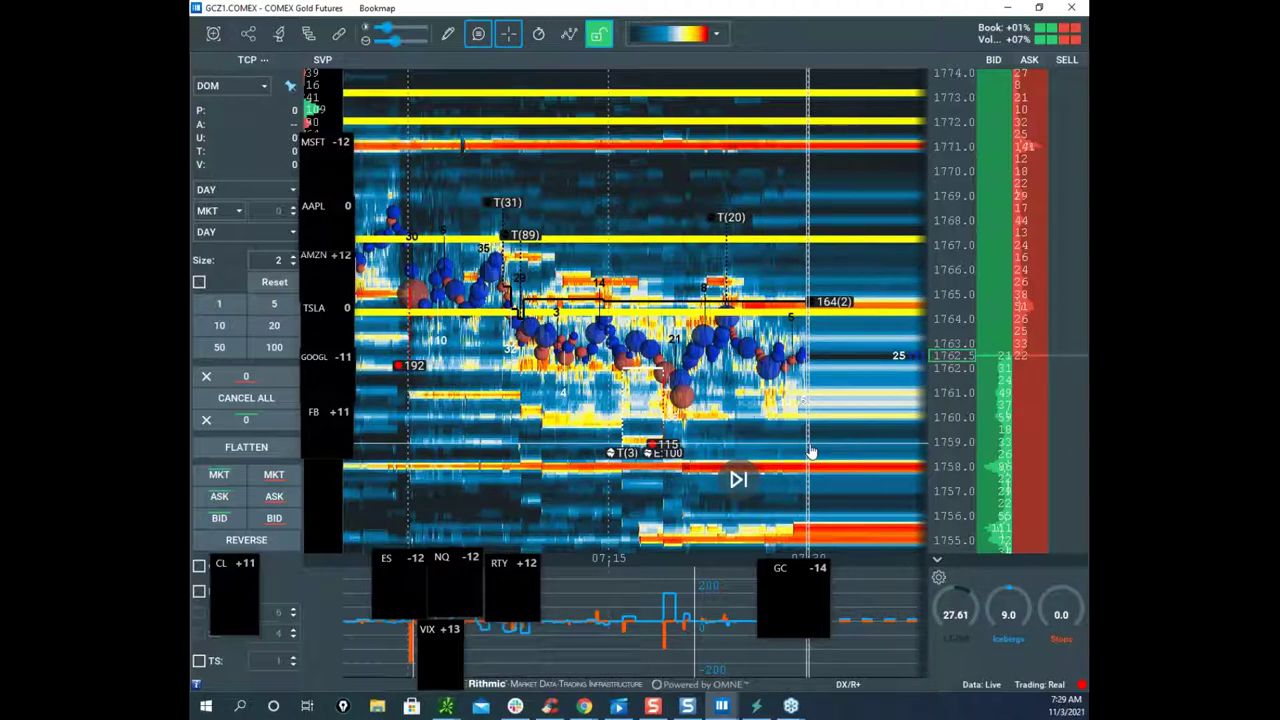
scroll(808, 294, up, 3)
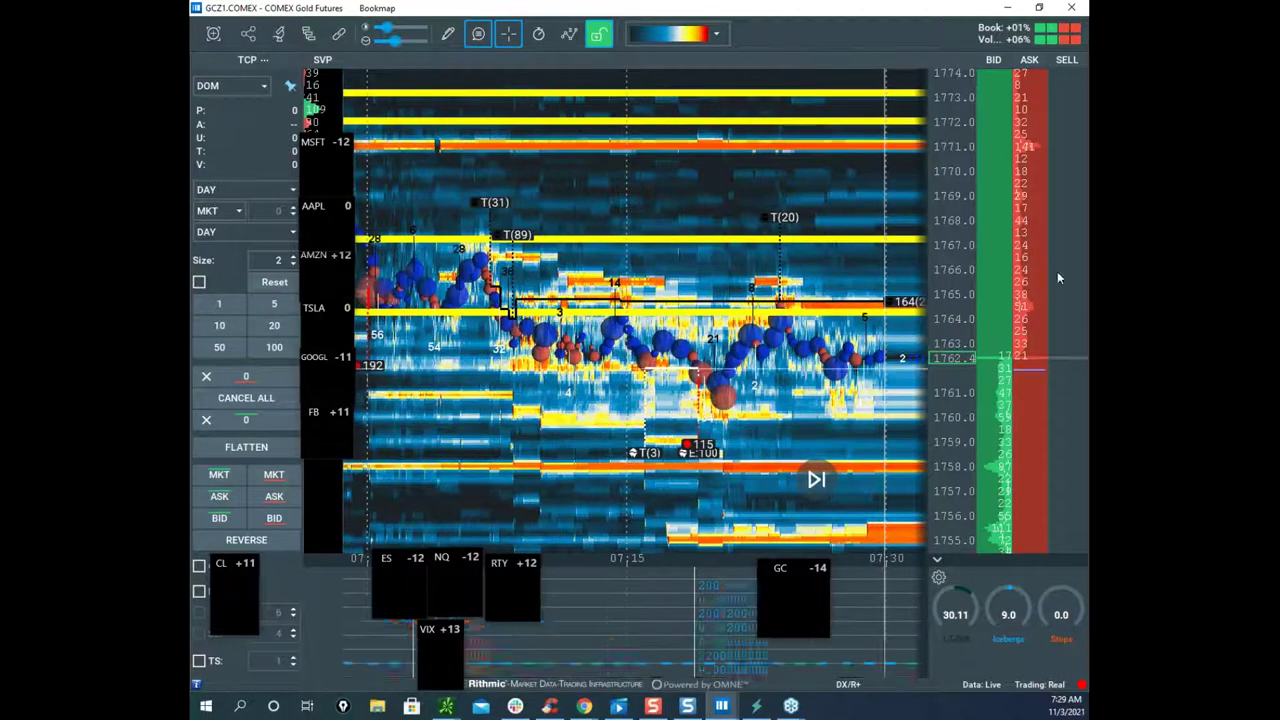
drag(1057, 129, 1038, 172)
drag(500, 154, 855, 166)
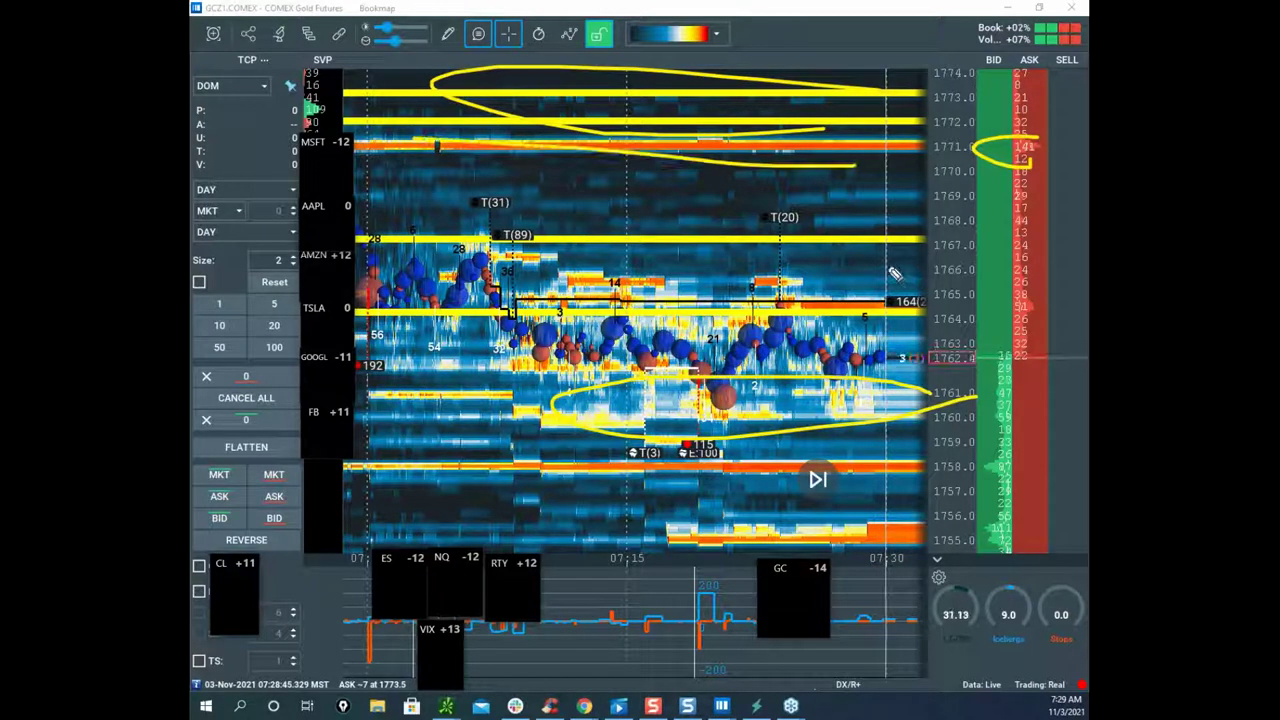
drag(886, 362, 892, 5)
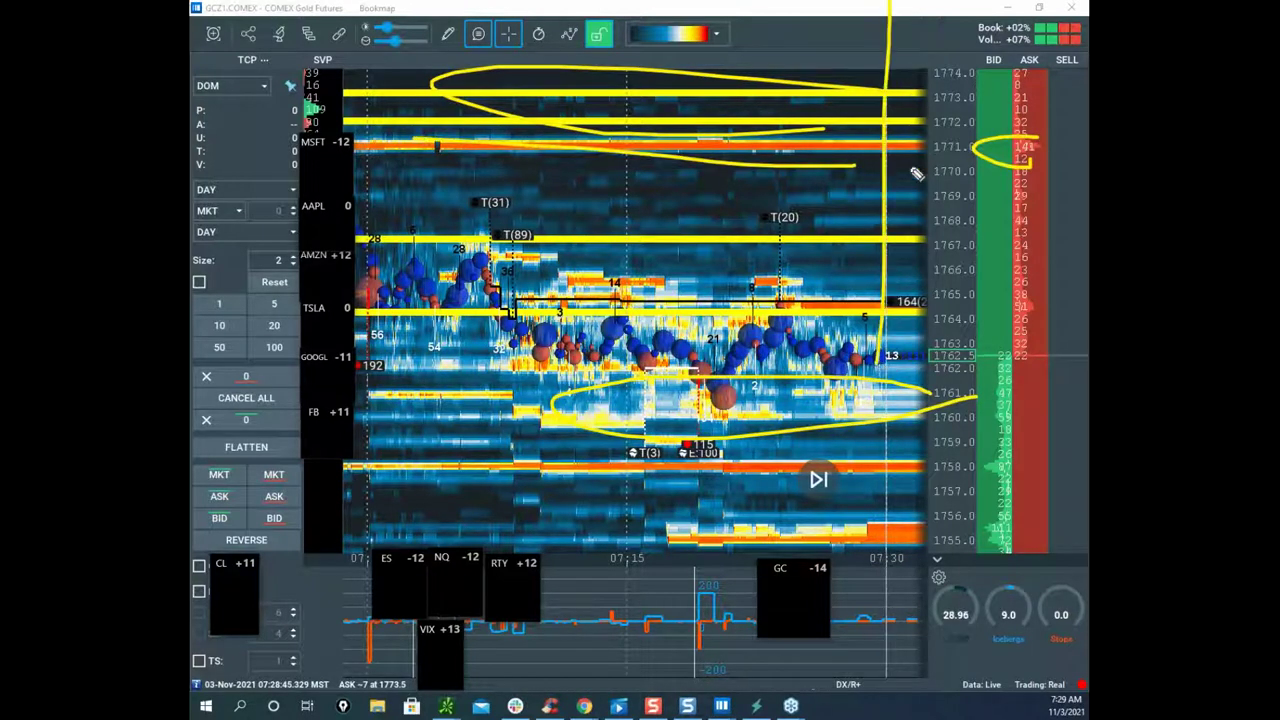
drag(1036, 138, 1042, 162)
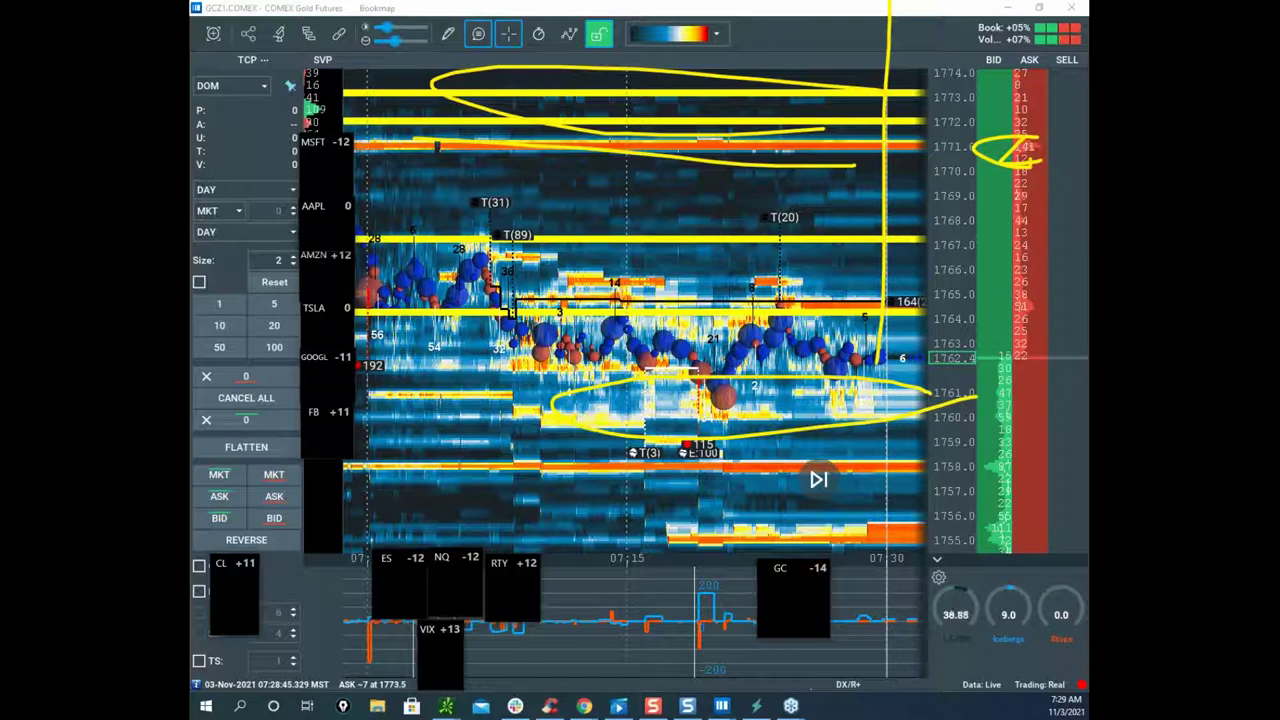
key(Escape)
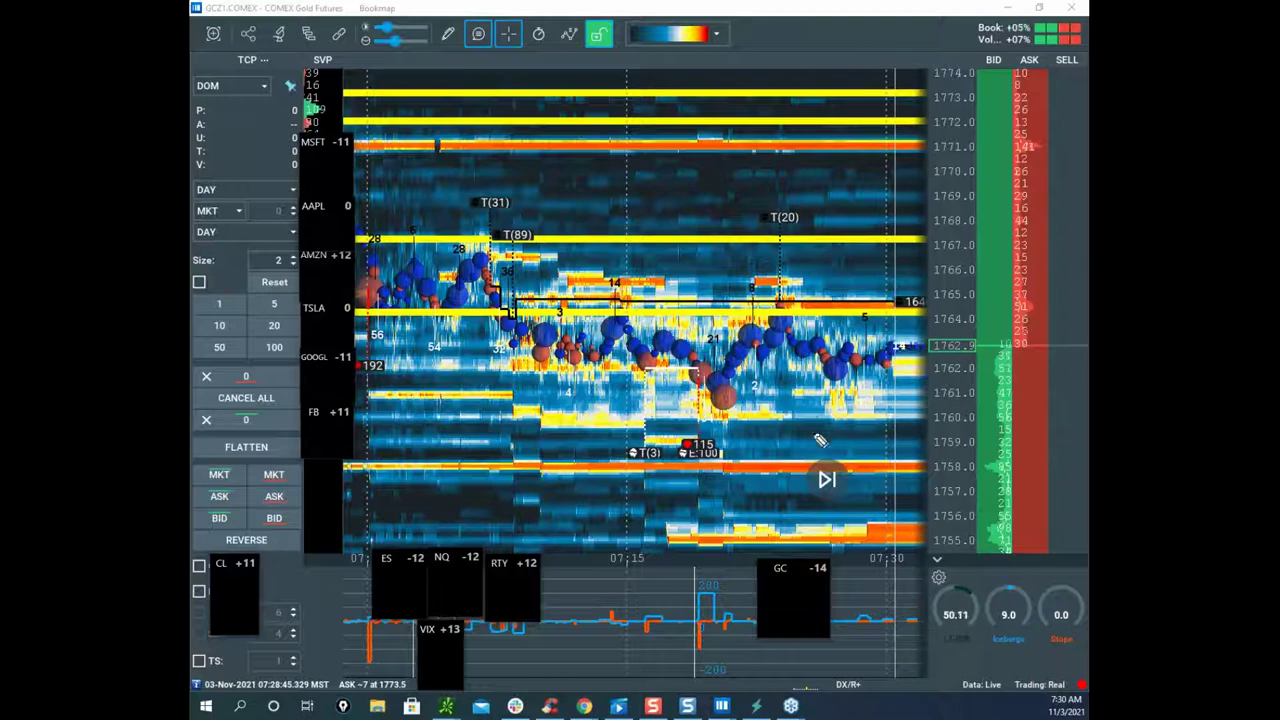
drag(859, 474, 927, 466)
key(Escape)
Step: Examine the gold heatmap at a finer price scale around the latest price and the band near 1764.6
drag(703, 206, 638, 147)
scroll(855, 278, down, 2)
drag(938, 241, 943, 198)
drag(833, 242, 766, 246)
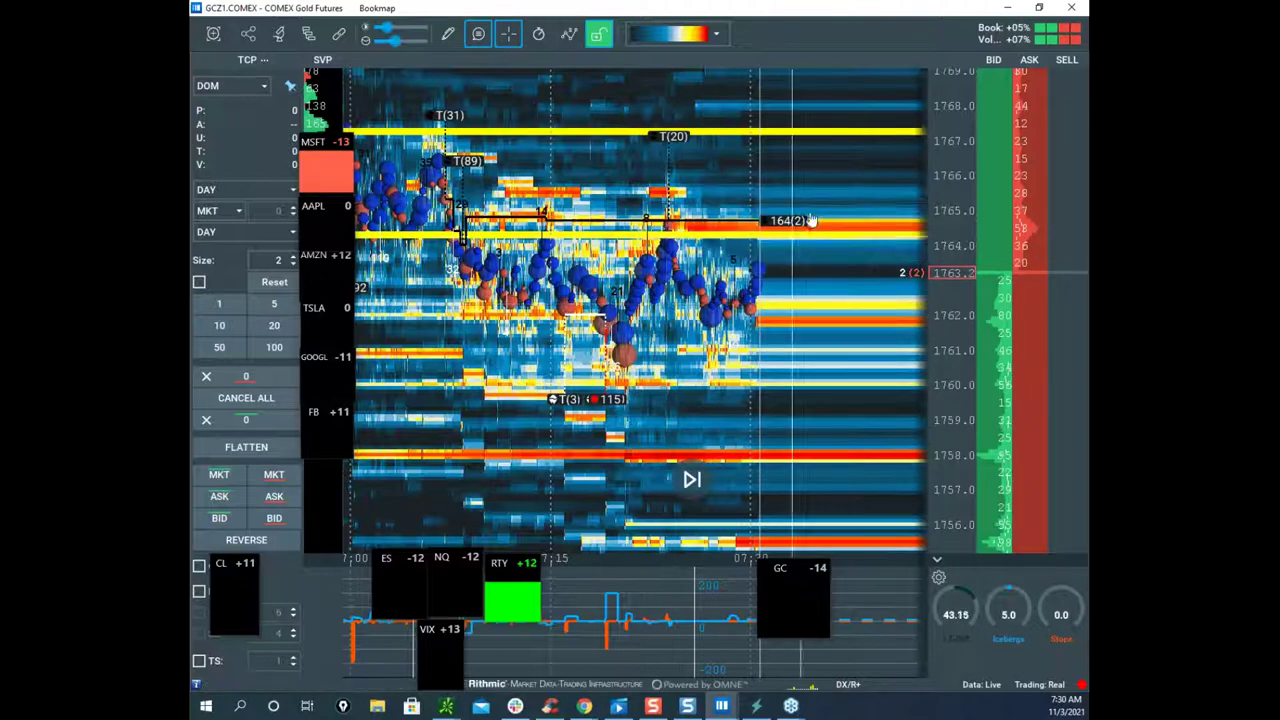
drag(940, 260, 948, 244)
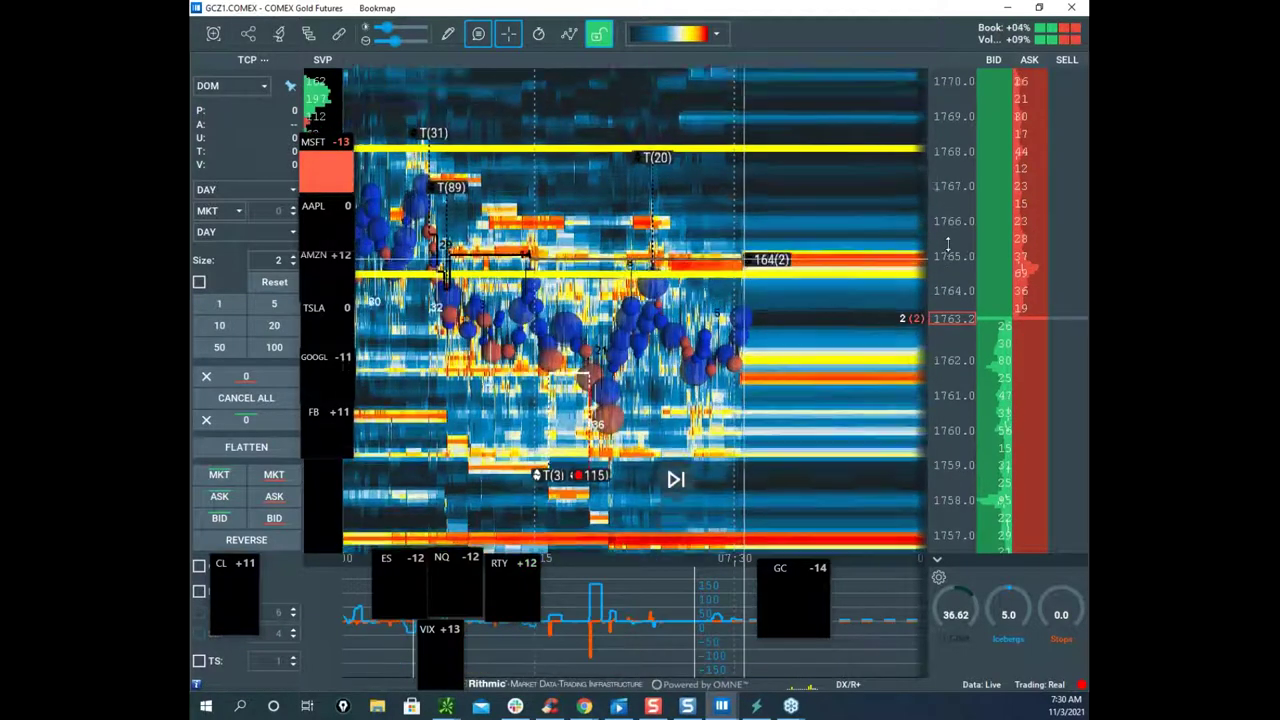
scroll(947, 245, up, 2)
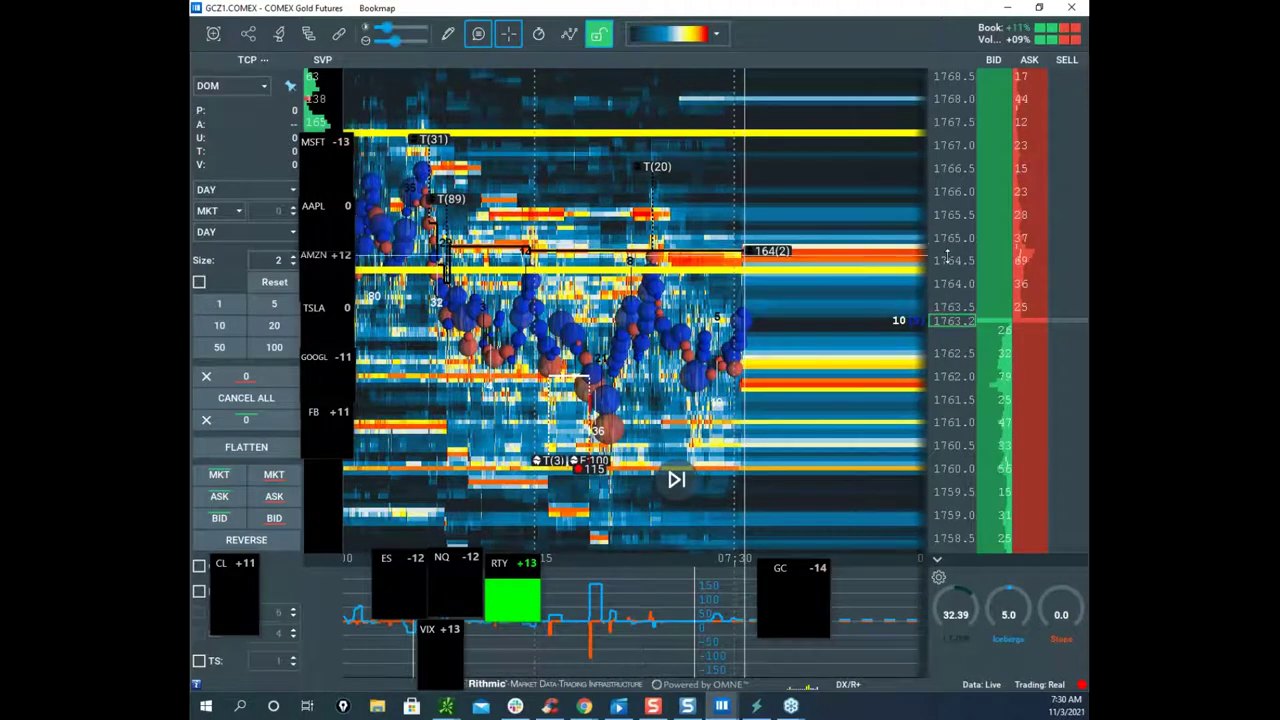
scroll(930, 265, up, 1)
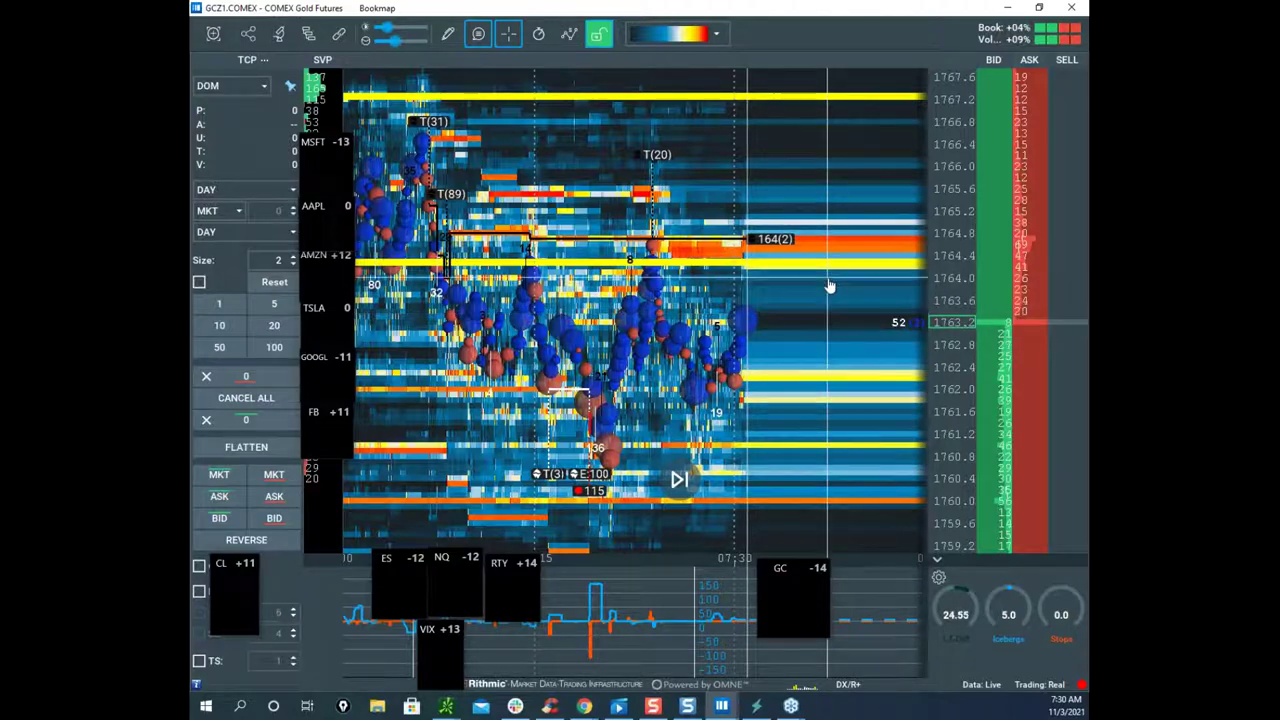
drag(951, 232, 951, 251)
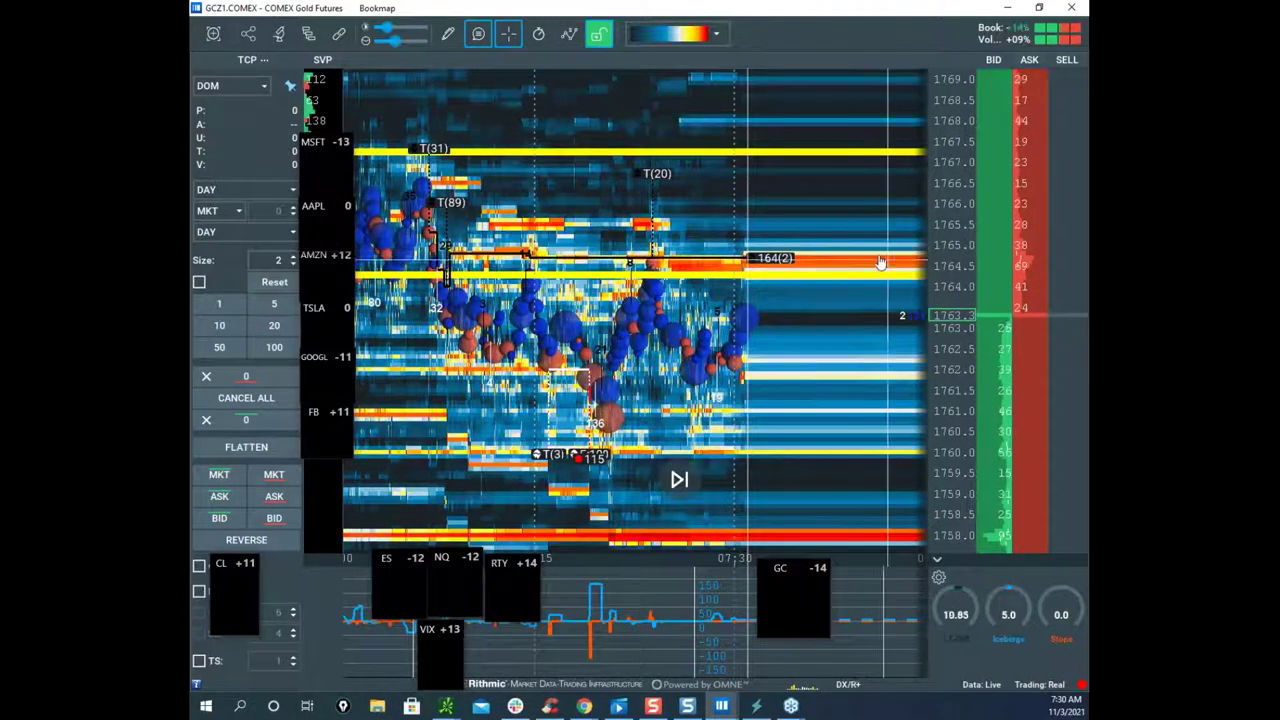
scroll(946, 251, down, 2)
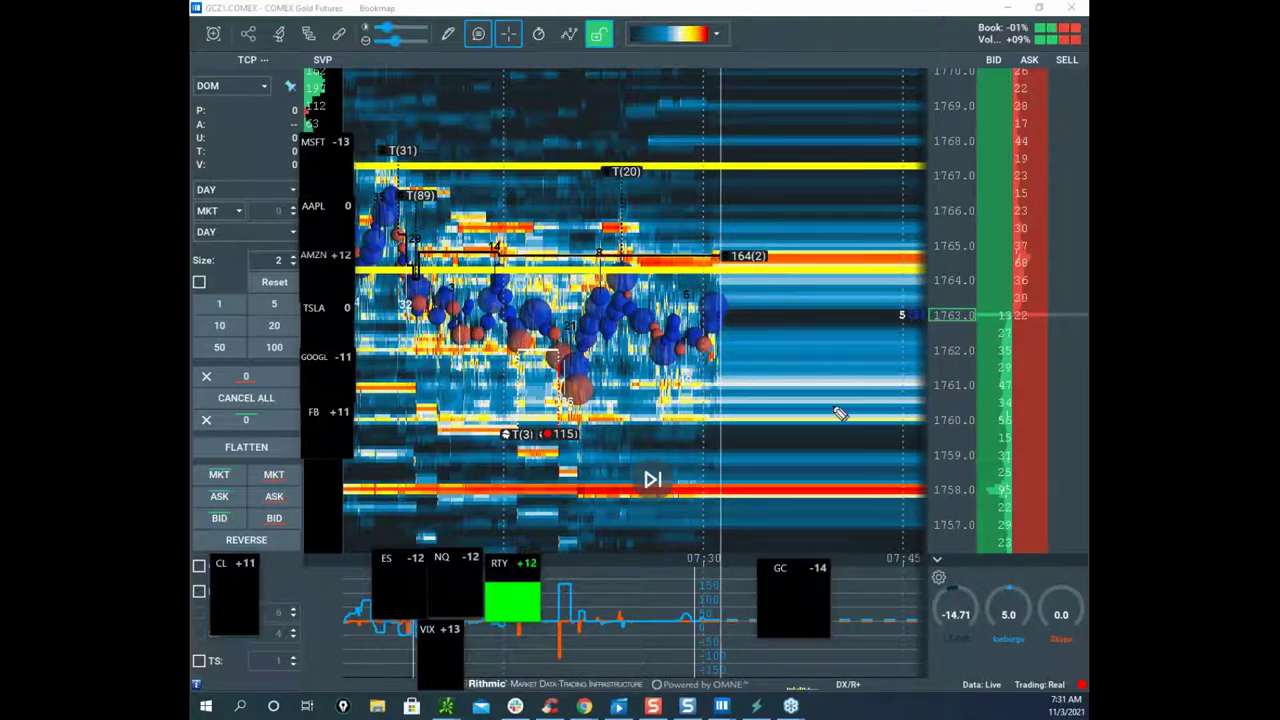
Step: Circle the 1758 band, the area above 1770 and the spike in the lower indicator pane, and clear the markup
mouse_move(768, 450)
mouse_down()
mouse_move(714, 509)
mouse_move(800, 510)
mouse_up()
drag(572, 88, 886, 68)
drag(832, 453, 826, 521)
mouse_move(845, 55)
mouse_down()
mouse_move(590, 25)
mouse_move(765, 73)
mouse_up()
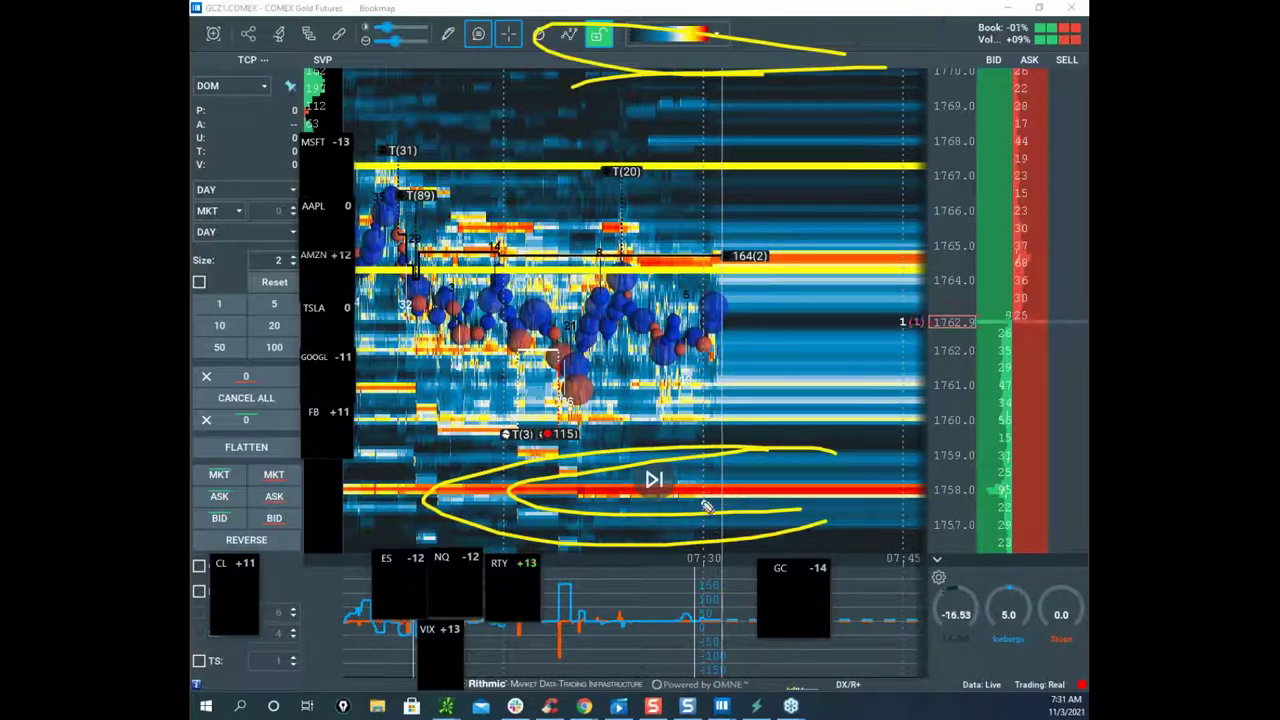
mouse_move(566, 580)
mouse_down()
mouse_move(545, 660)
mouse_move(600, 612)
mouse_up()
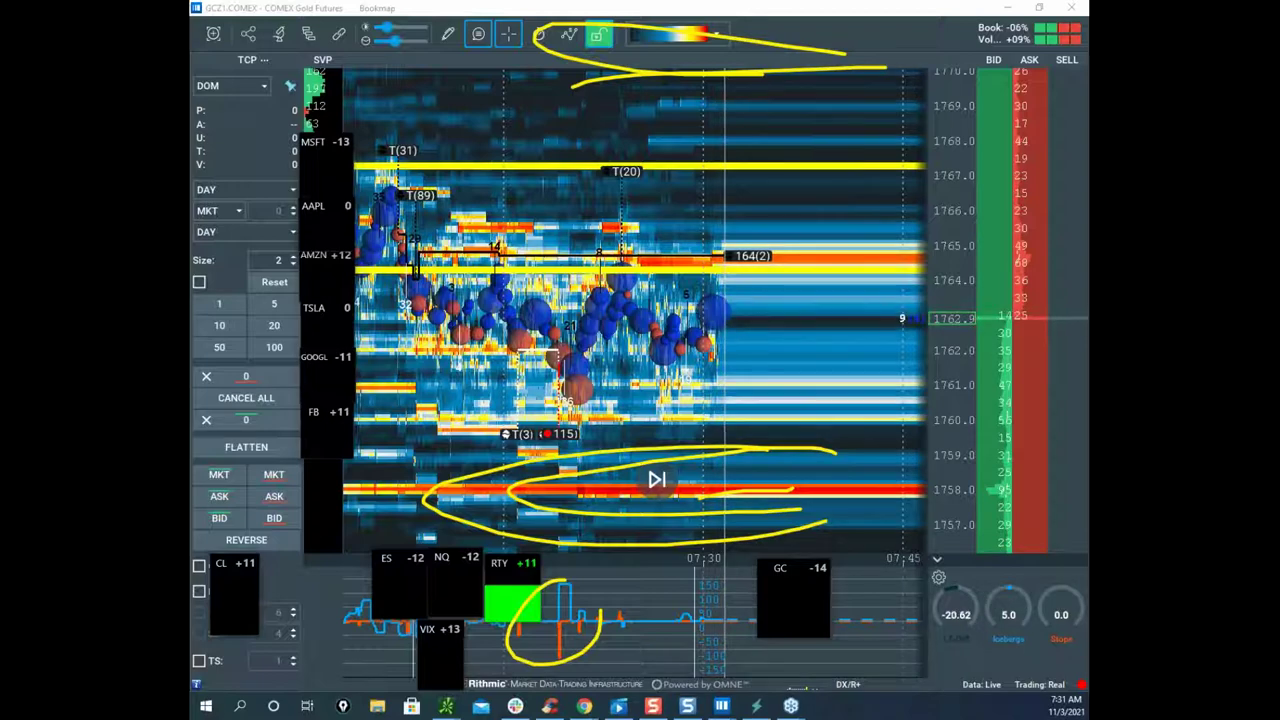
key(Escape)
Step: Examine the gold heatmap over a wider price range down to 1750 and at a finer scale around 1763
scroll(836, 166, down, 2)
drag(831, 169, 803, 171)
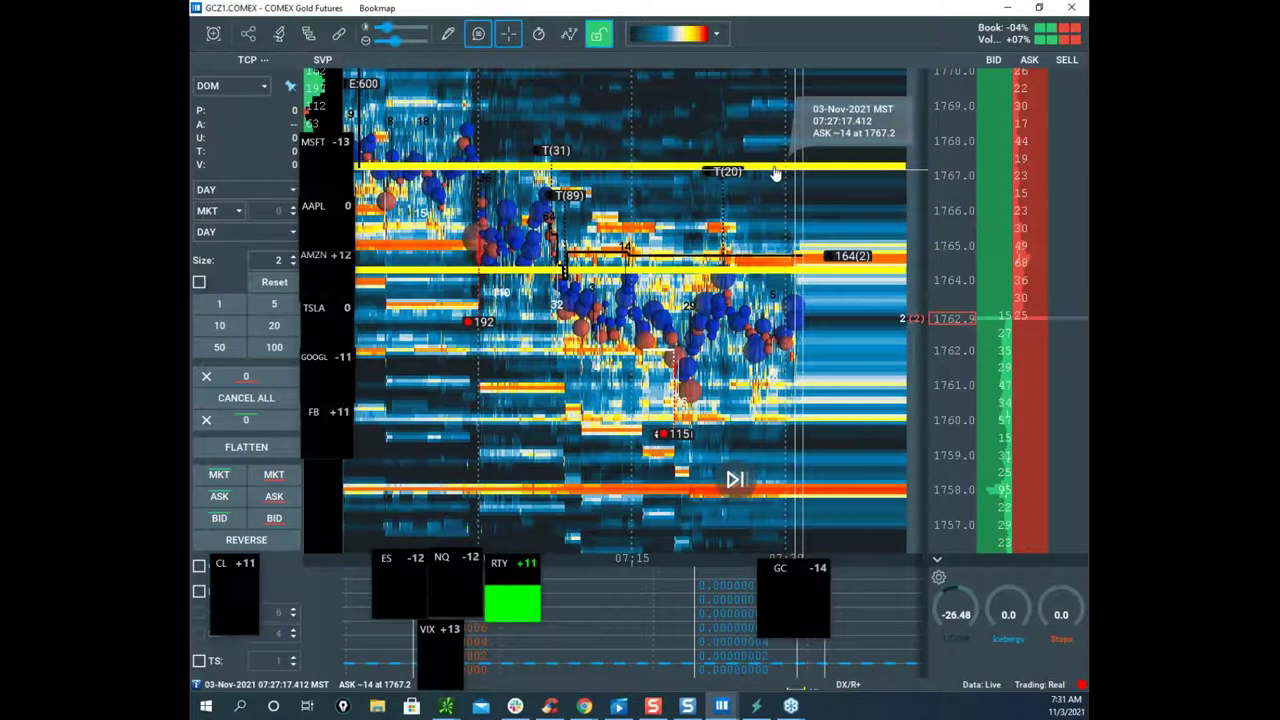
scroll(886, 197, down, 2)
scroll(886, 197, down, 3)
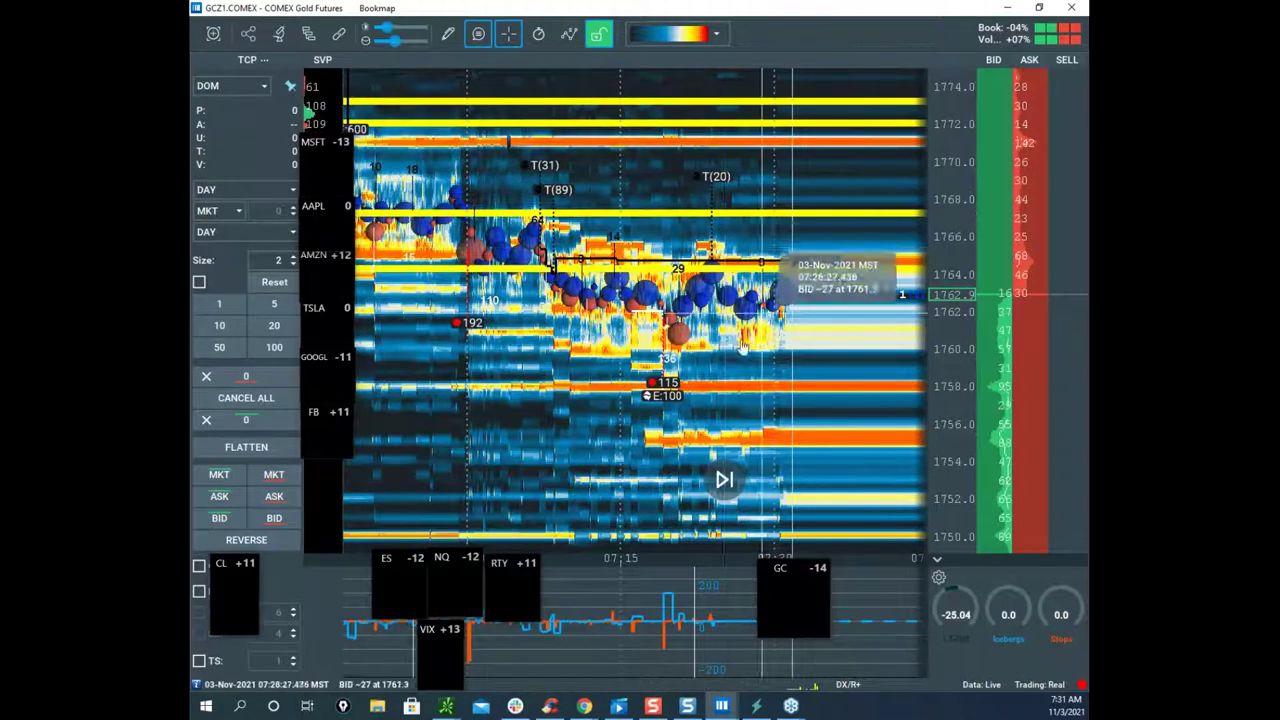
drag(703, 354, 750, 379)
scroll(948, 248, up, 3)
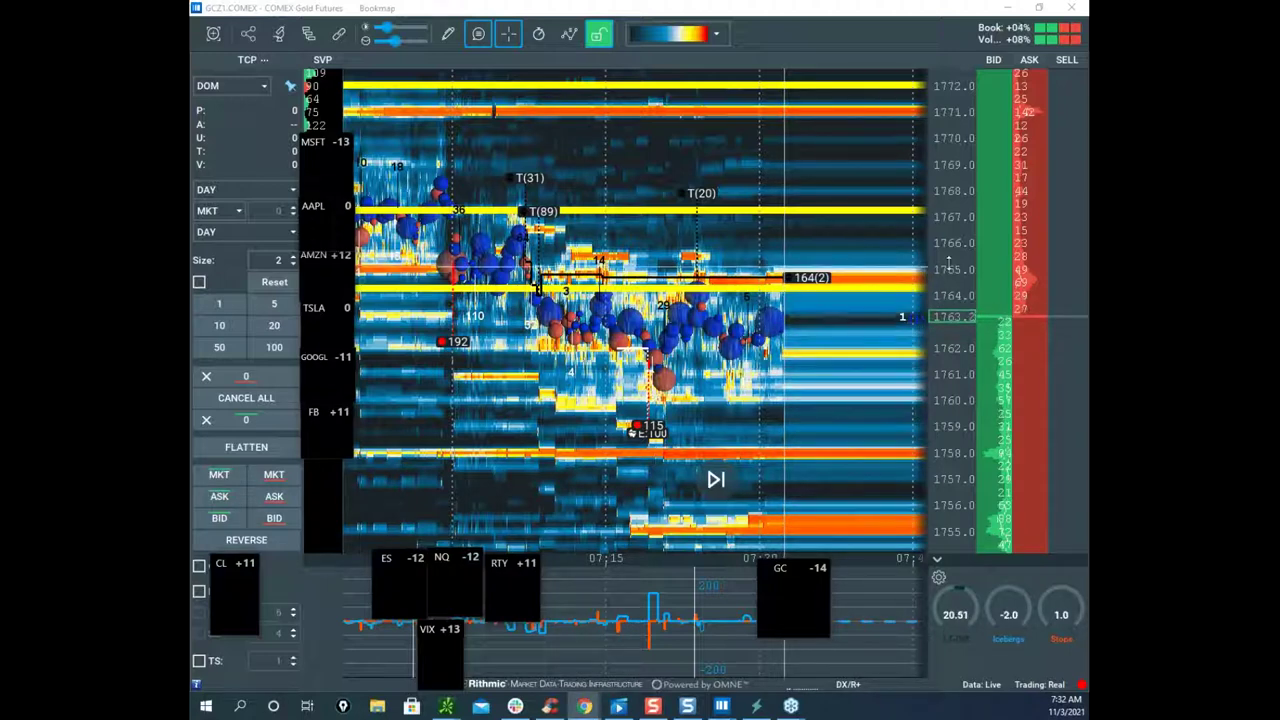
drag(943, 266, 966, 200)
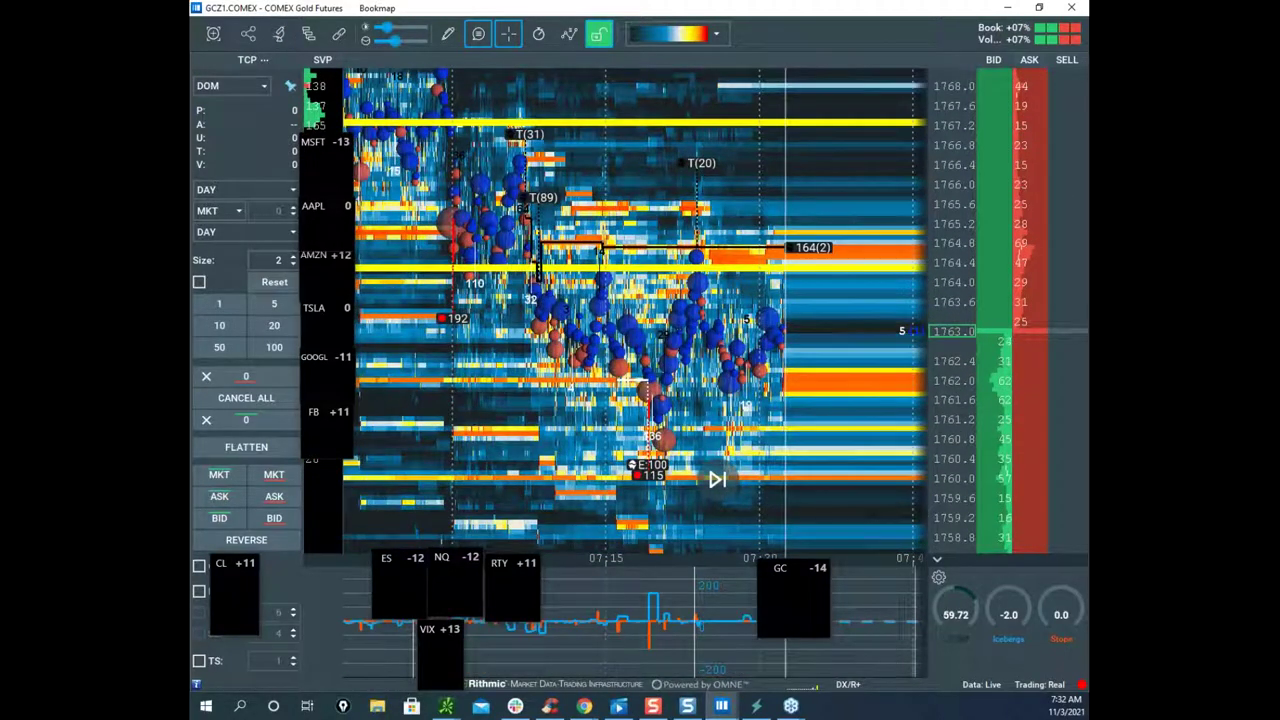
Step: Switch to the Light Sweet Crude Oil chart and mark the latest price near 81.58 on the heatmap and the ladder
drag(466, 344, 768, 124)
click(975, 114)
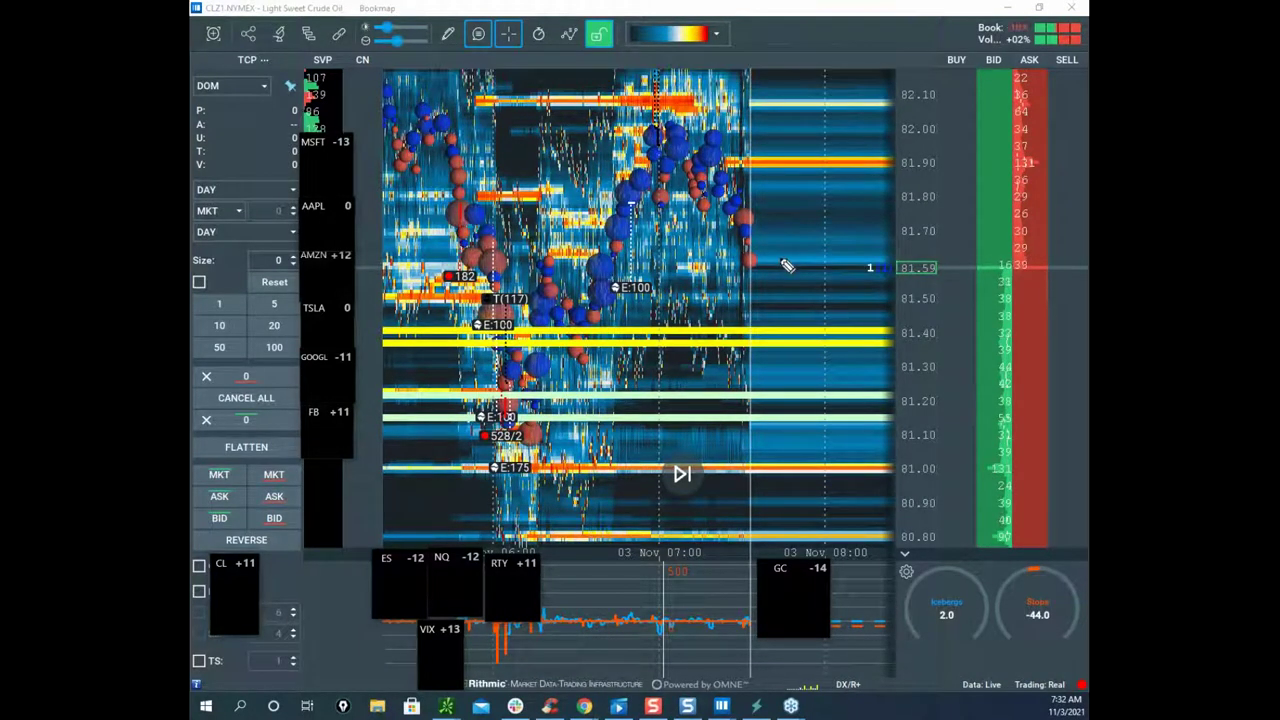
drag(779, 258, 784, 280)
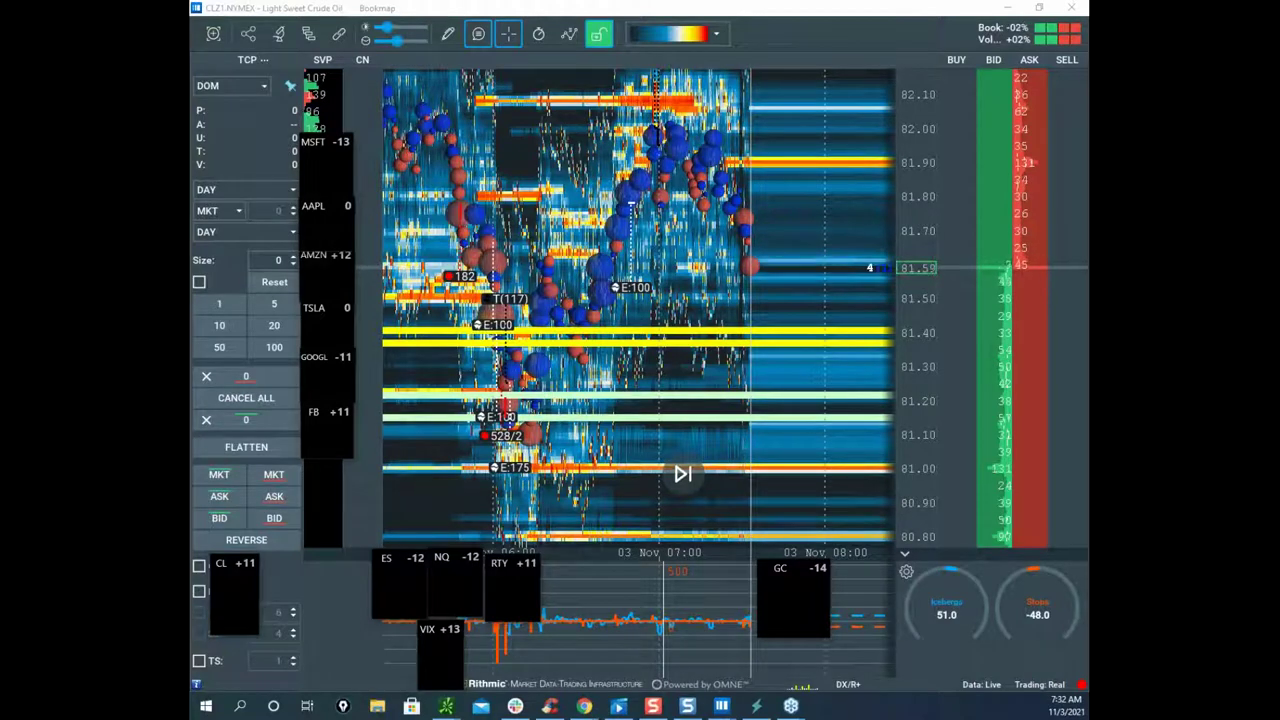
drag(827, 202, 806, 157)
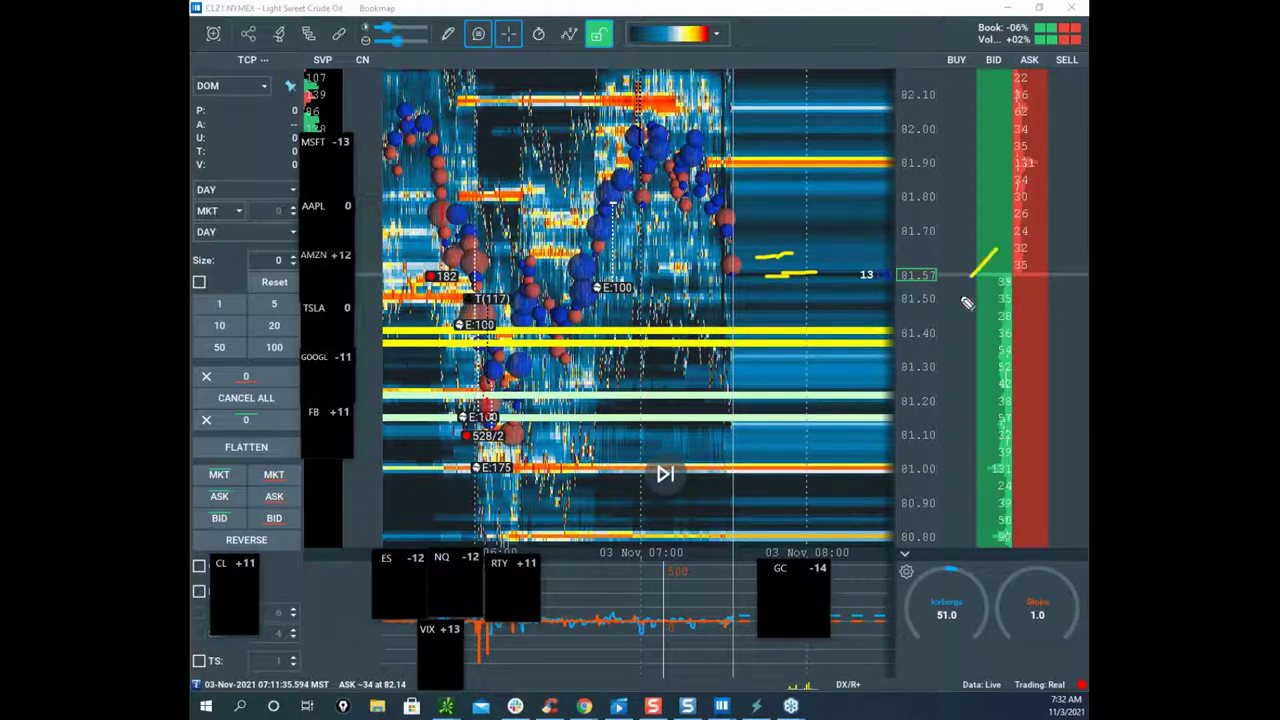
drag(967, 303, 1037, 292)
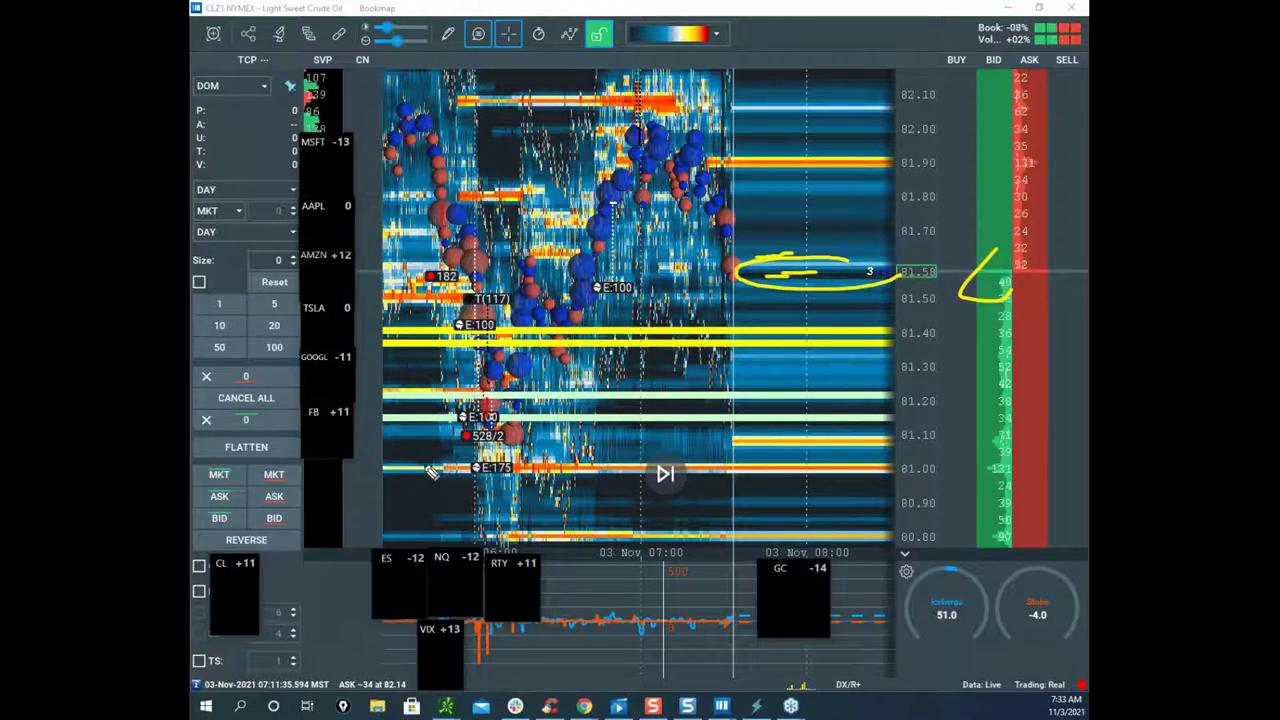
Step: Underline the crude oil bands at 81.00 and just below 82.10, and erase the markup
drag(538, 474, 905, 463)
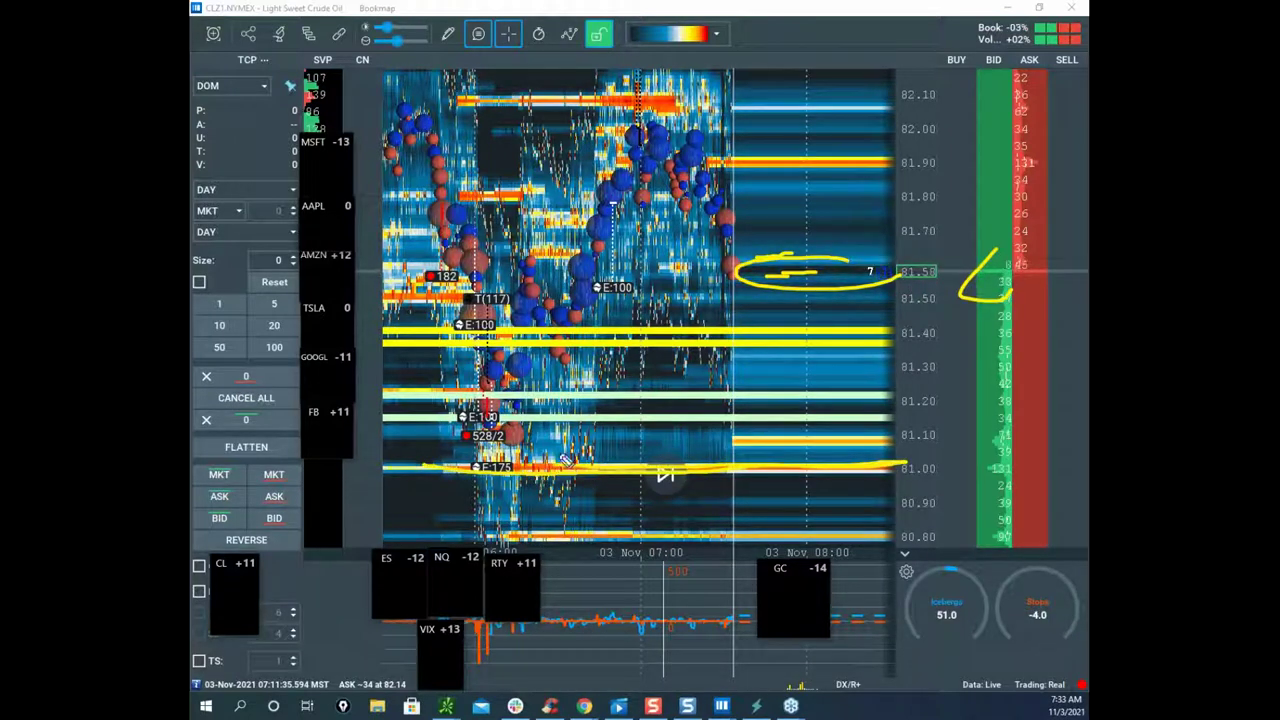
drag(445, 100, 876, 112)
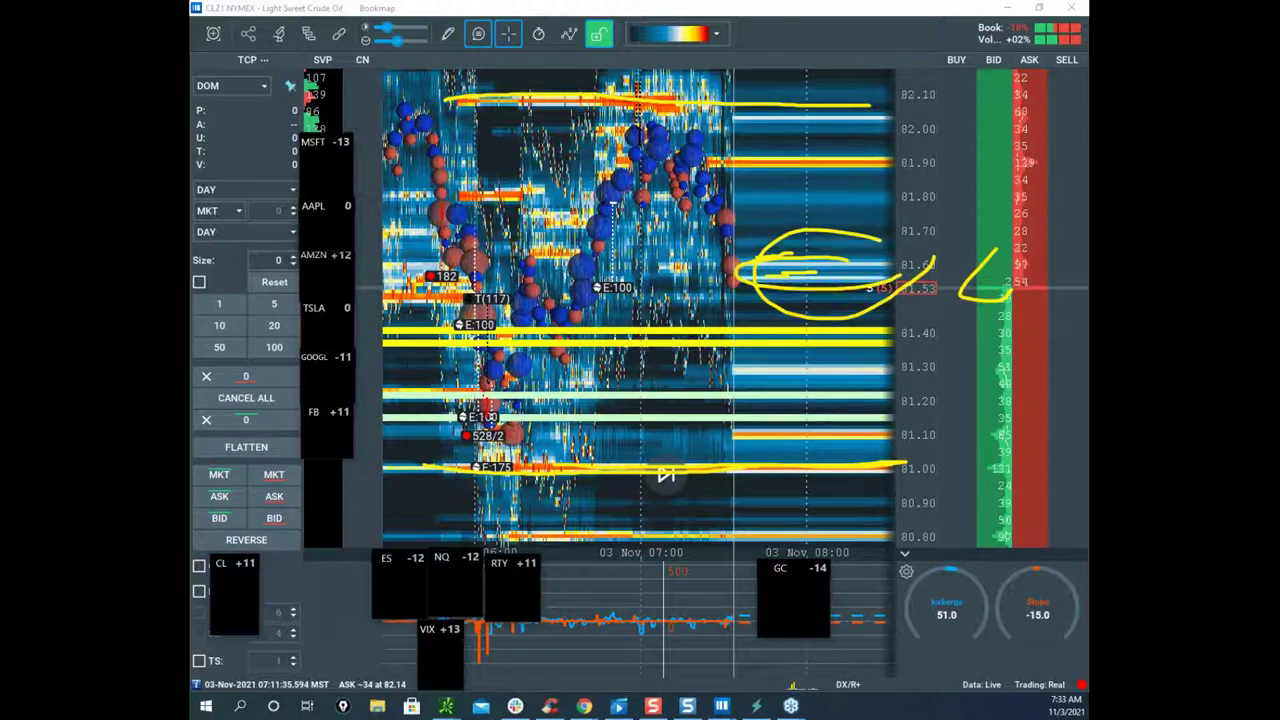
key(e)
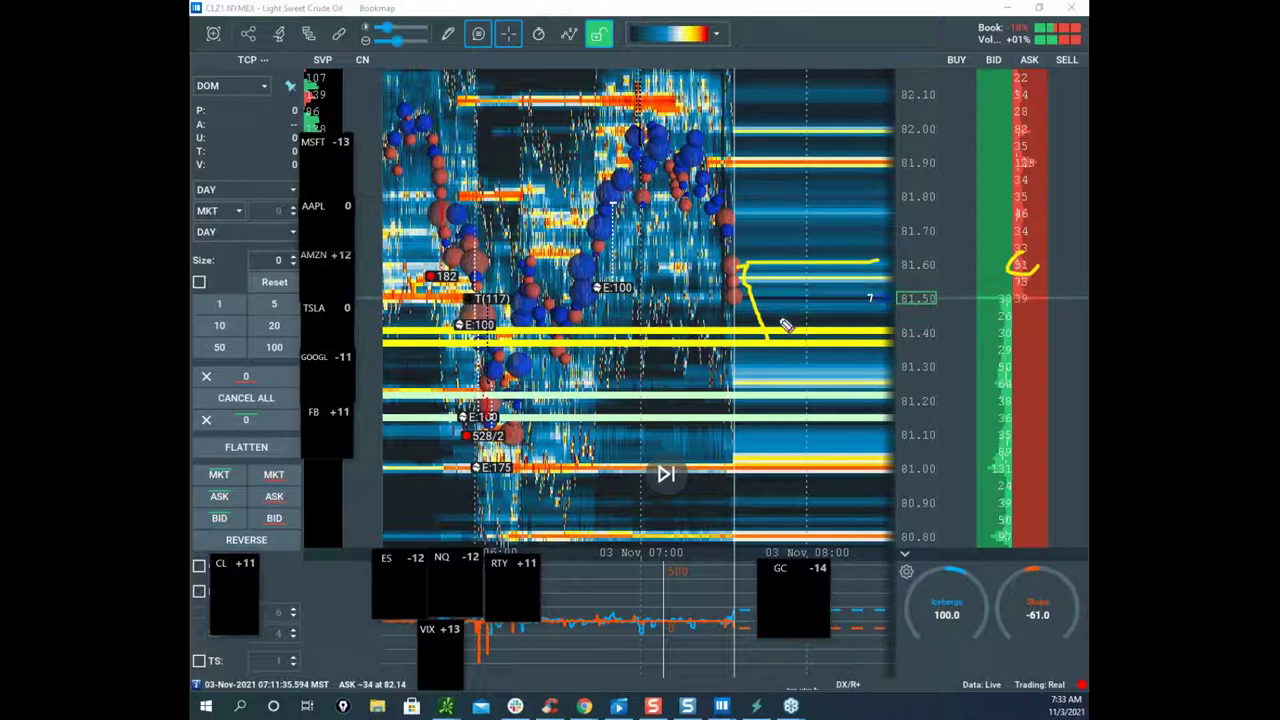
Step: Trace a crude oil drop from about 81.95 to 81.50, circle the latest price zone and the 81.00 band, and clear the markup
drag(820, 293, 840, 141)
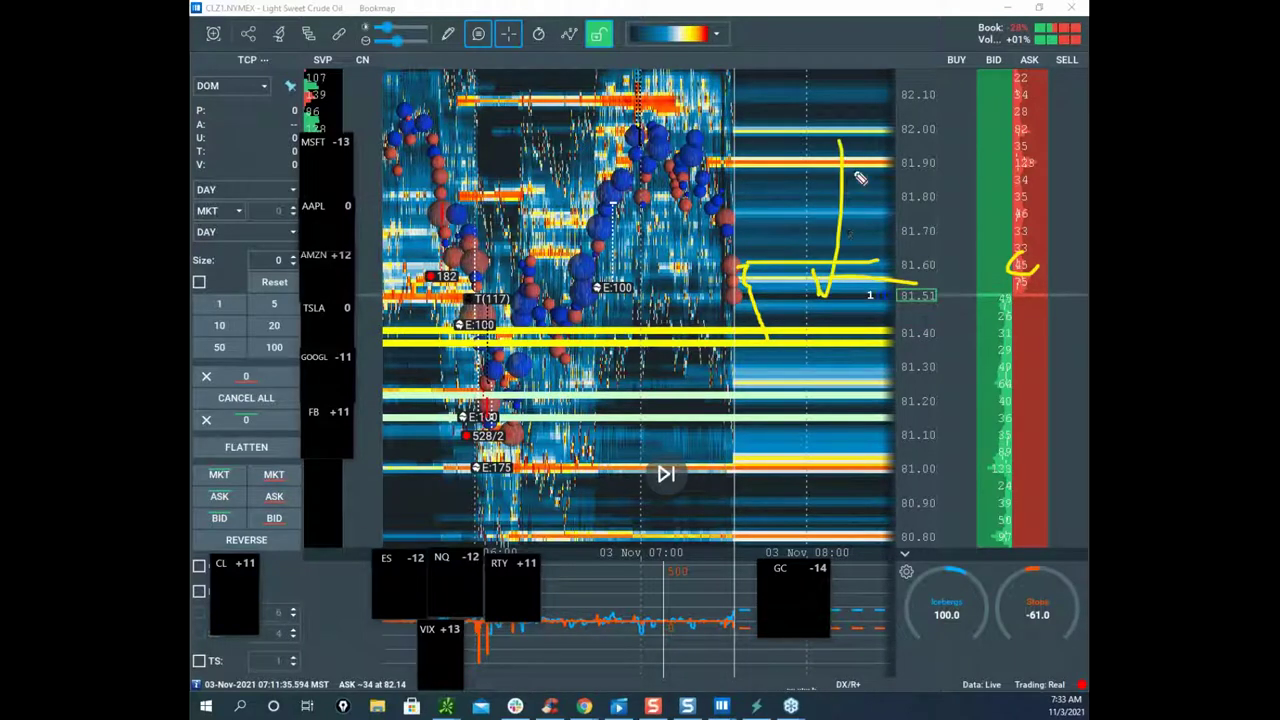
drag(817, 241, 934, 281)
mouse_move(750, 462)
mouse_down()
mouse_move(628, 465)
mouse_move(414, 500)
mouse_move(930, 442)
mouse_up()
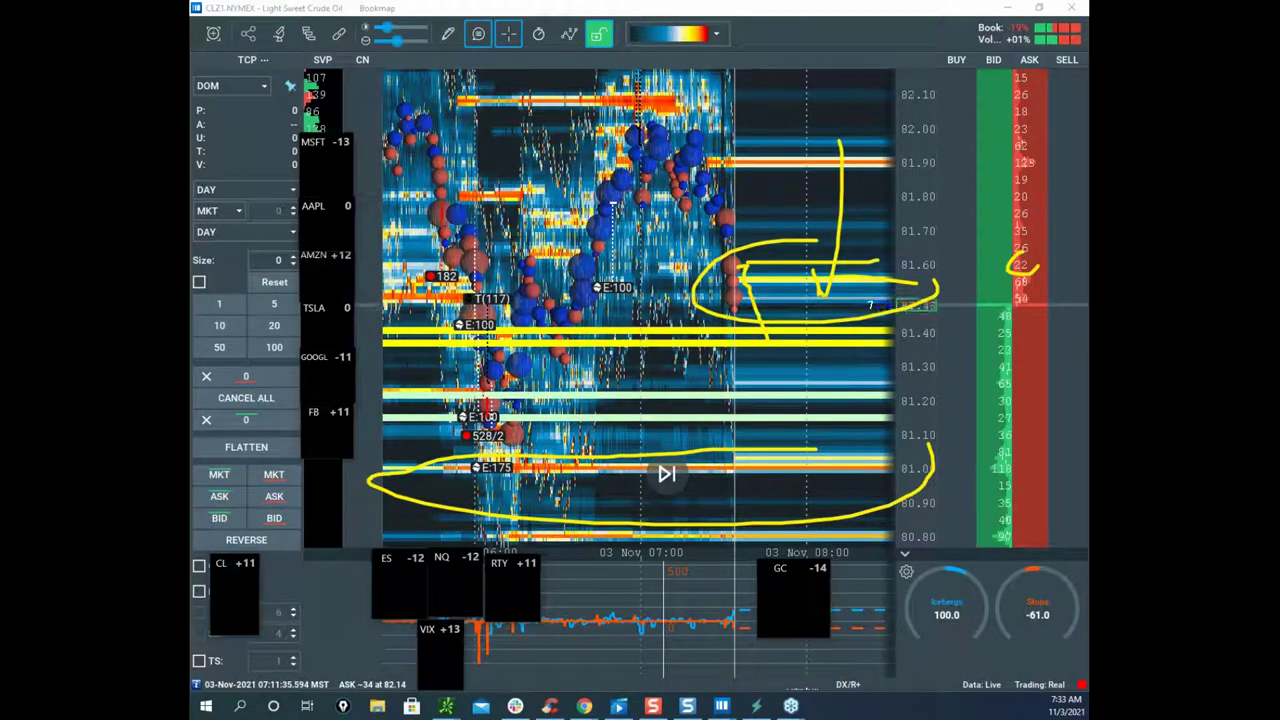
key(Escape)
Step: Examine the crude oil heatmap around the latest price and its bands between 80.80 and 82.10 at different time and price scales
drag(795, 226, 789, 168)
scroll(754, 206, down, 2)
scroll(838, 176, down, 1)
drag(916, 174, 834, 238)
drag(914, 236, 912, 200)
drag(835, 242, 828, 232)
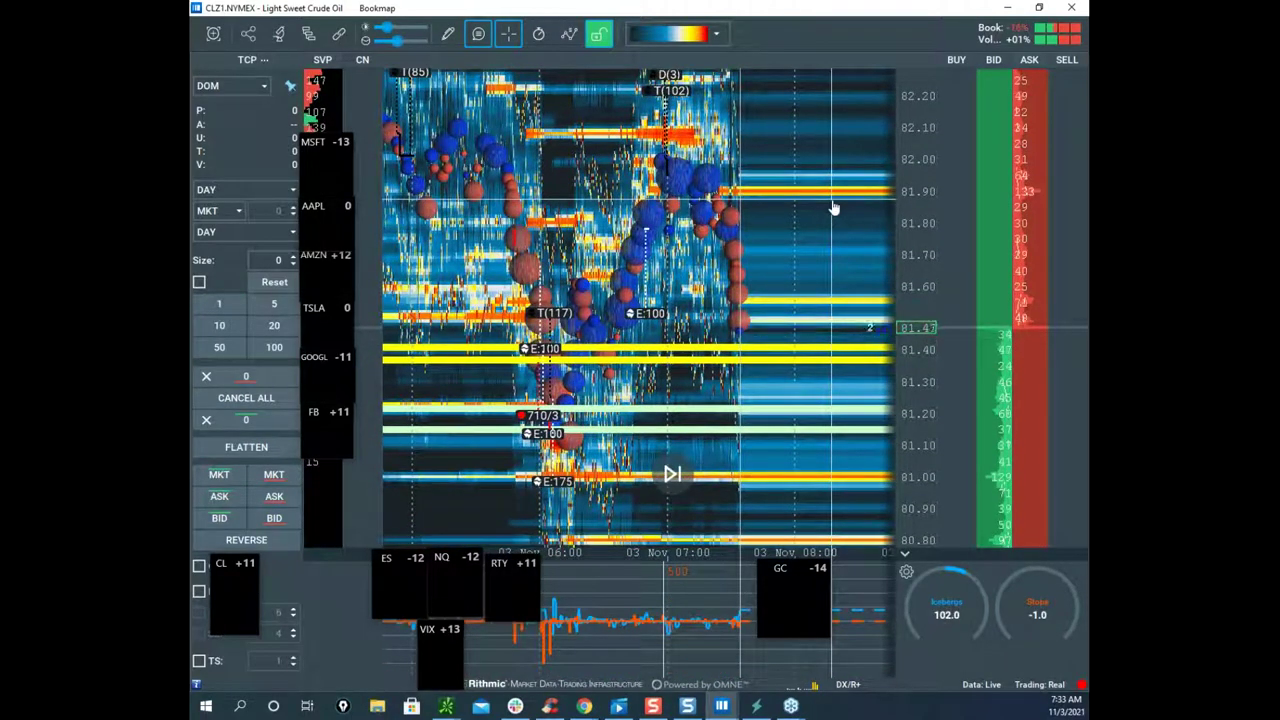
drag(820, 268, 820, 243)
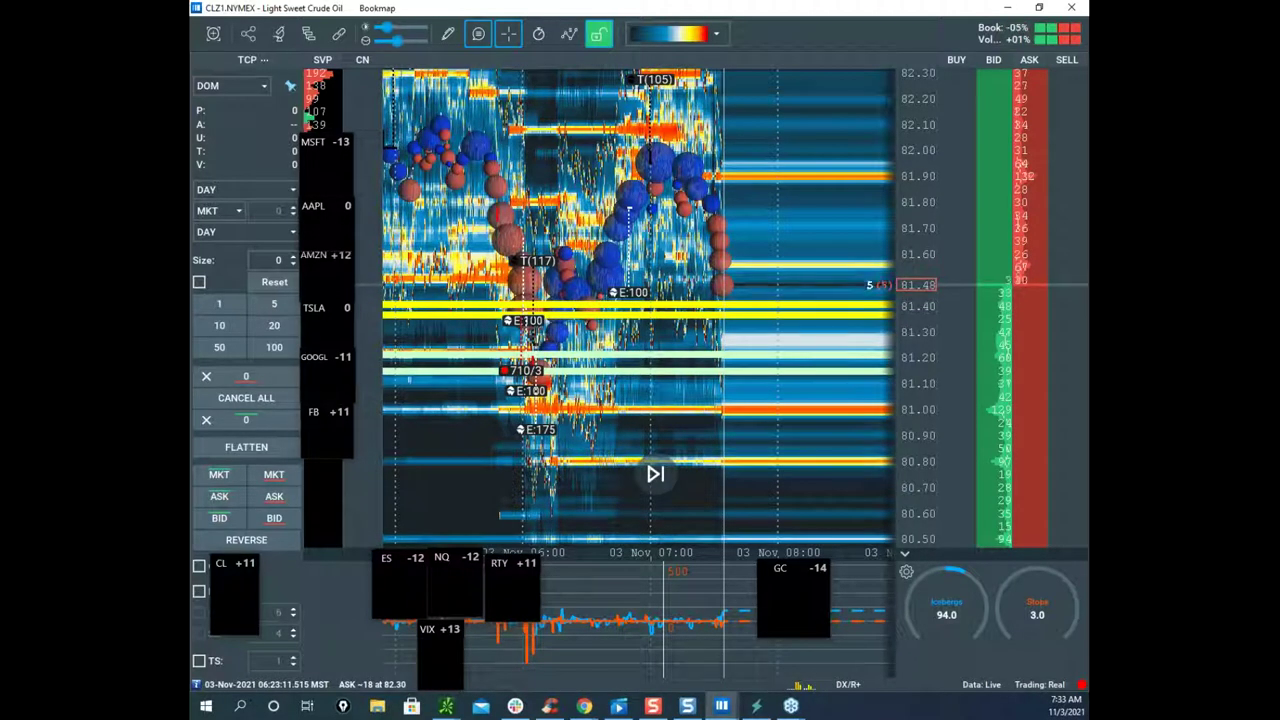
scroll(775, 172, up, 2)
scroll(925, 206, up, 2)
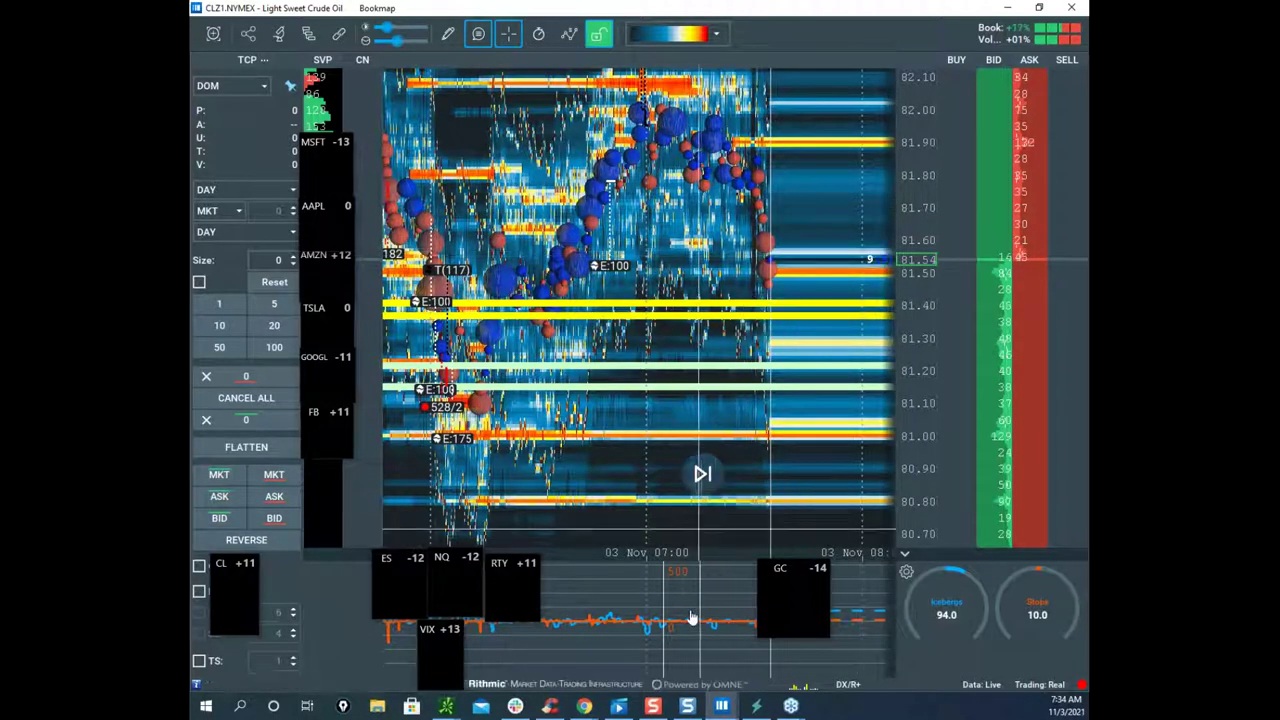
scroll(698, 270, down, 2)
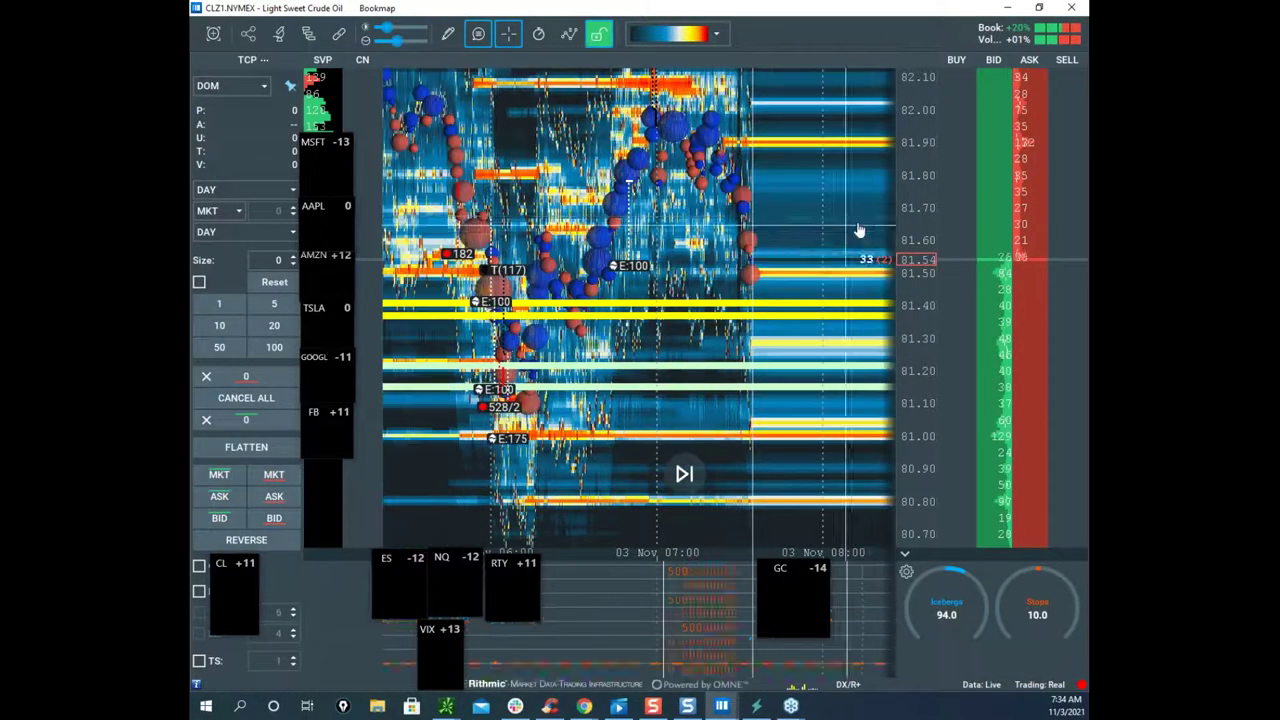
drag(833, 236, 843, 278)
Step: Switch back to the gold futures chart and view the latest price near 1761 over a wider price range
drag(817, 9, 190, 118)
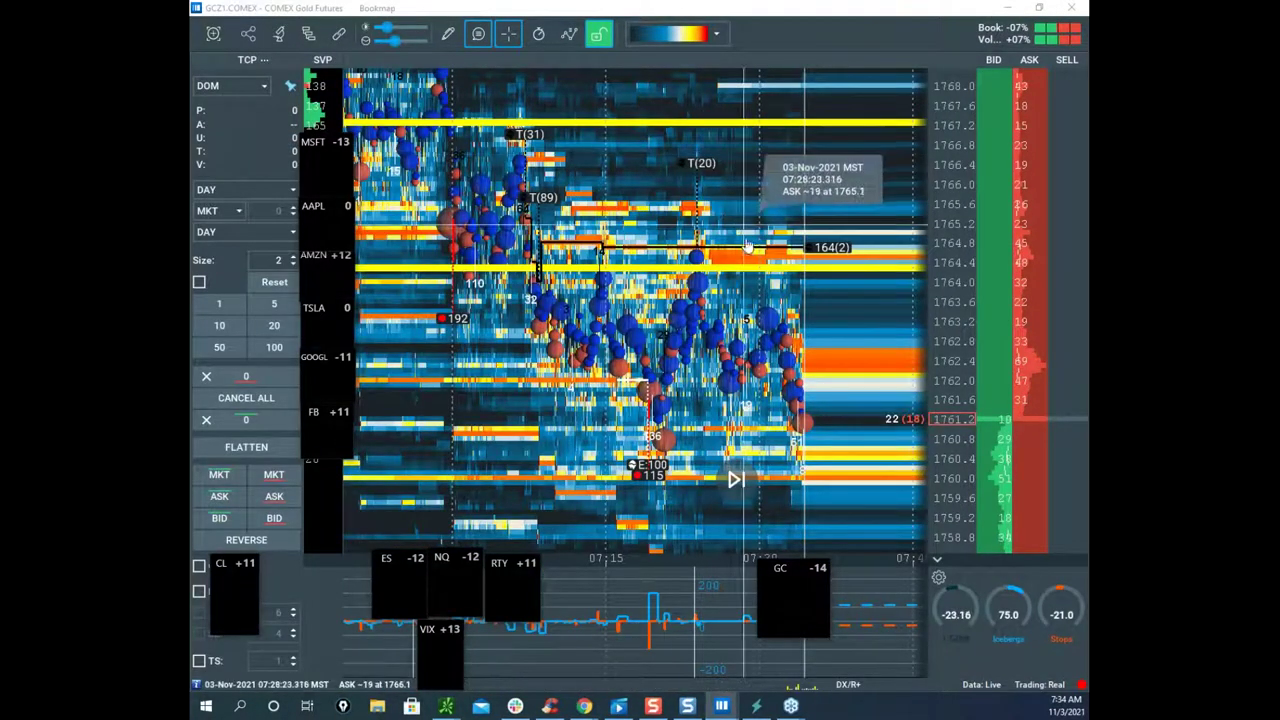
drag(756, 273, 751, 224)
scroll(883, 306, down, 2)
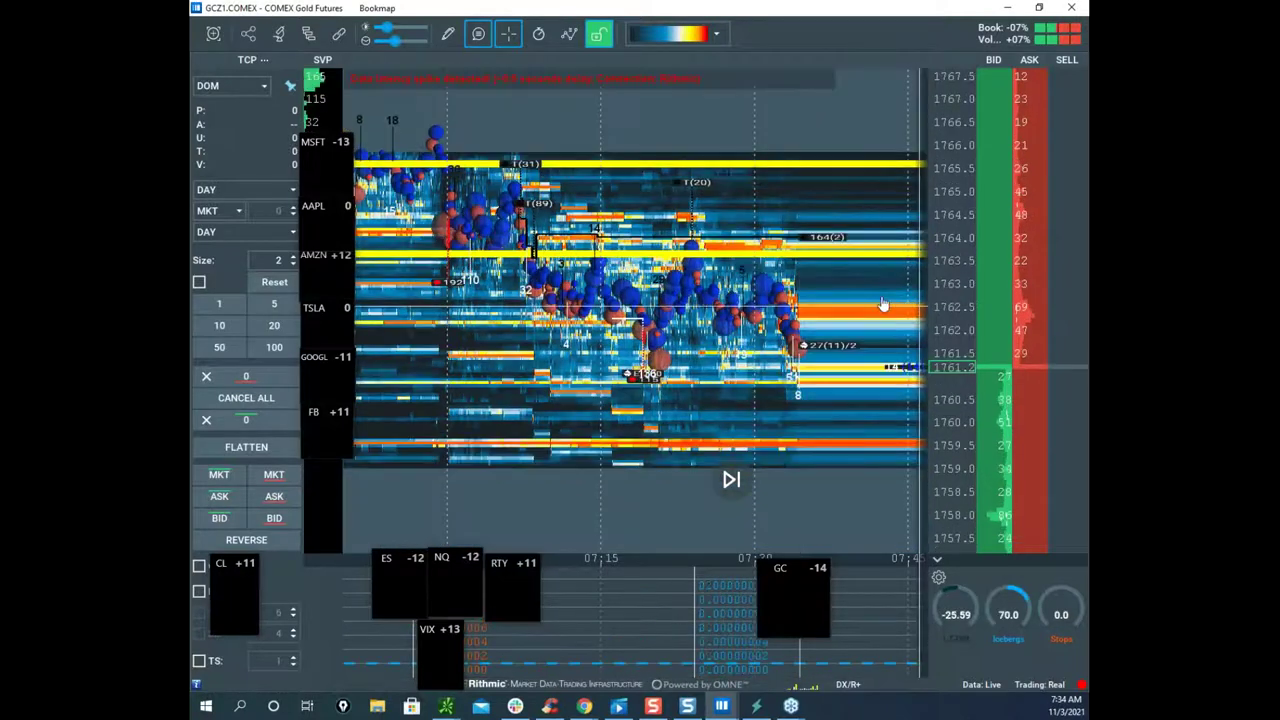
Step: Trace the gold price drop from about 1764 to 1761 and its rebound to 1764, and clear the markup
drag(894, 339, 849, 315)
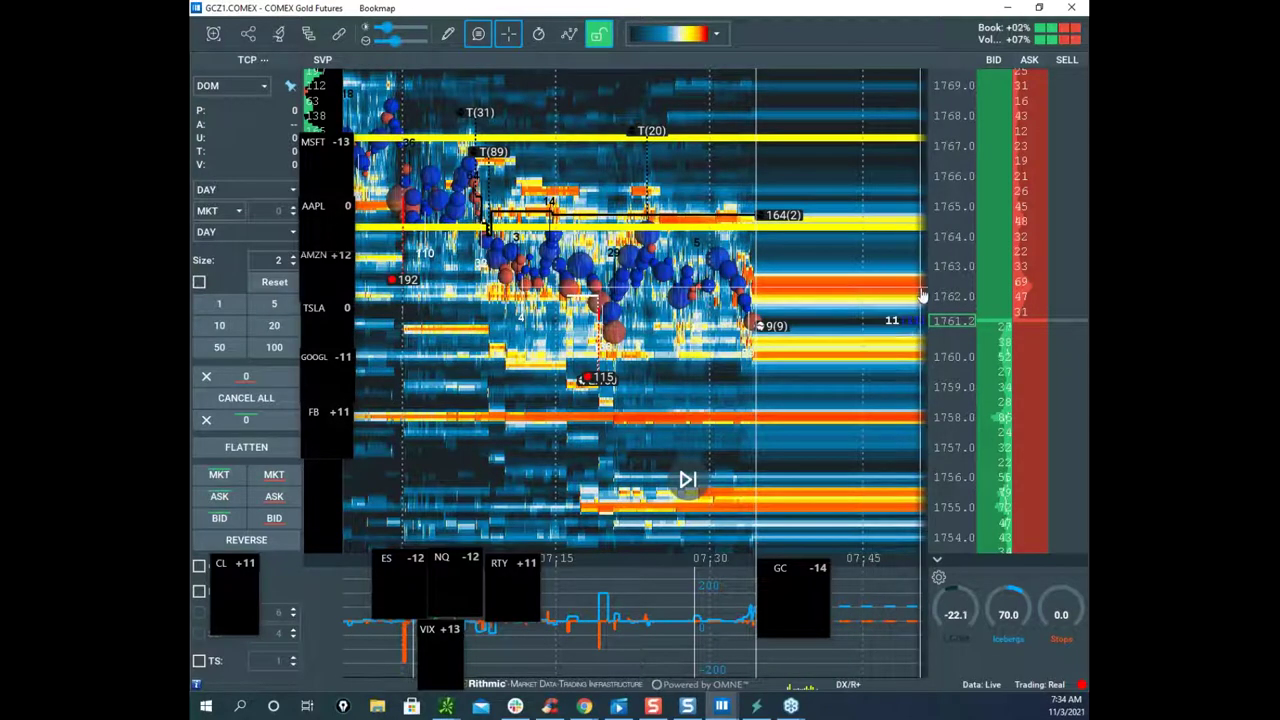
drag(950, 286, 948, 309)
drag(826, 340, 823, 358)
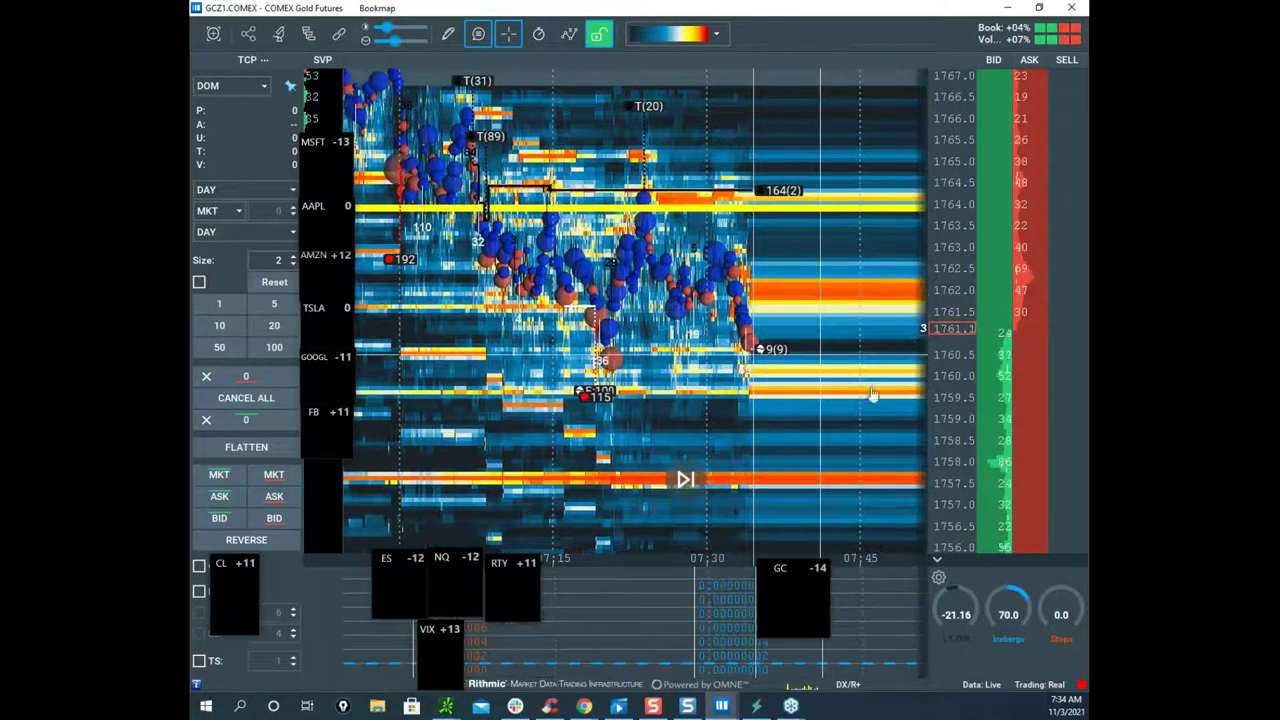
scroll(944, 365, down, 1)
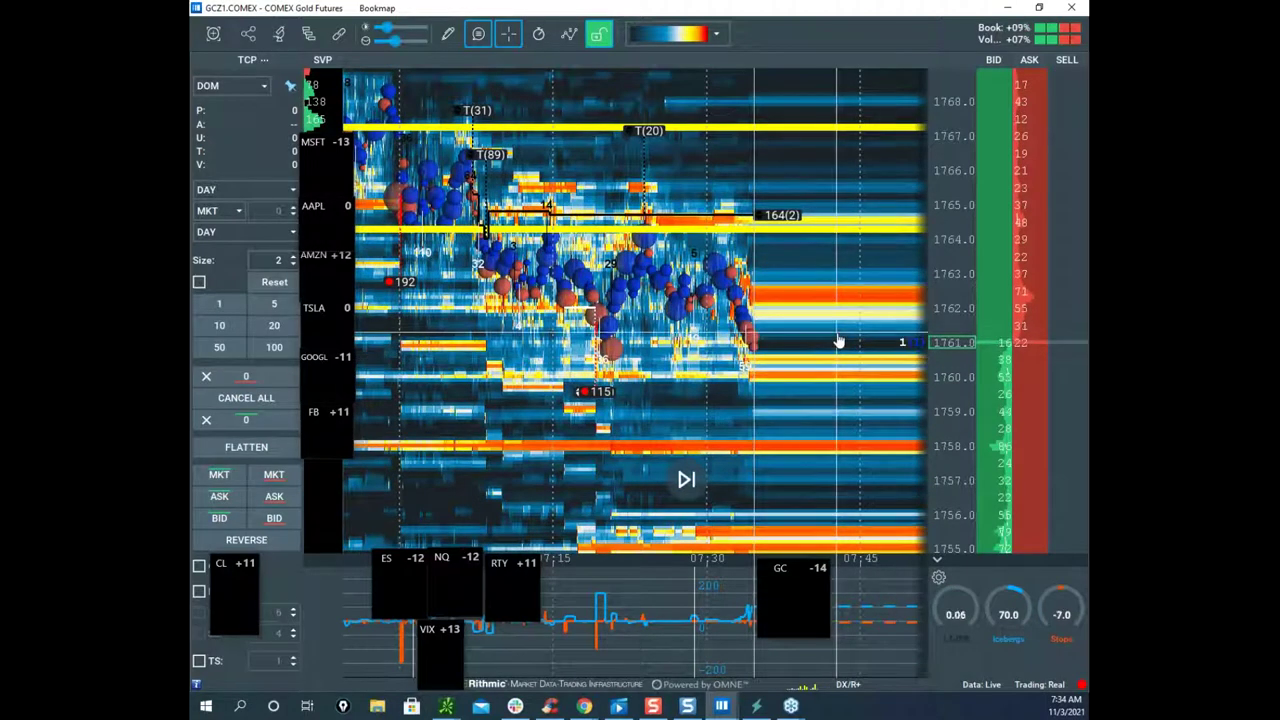
drag(840, 341, 837, 355)
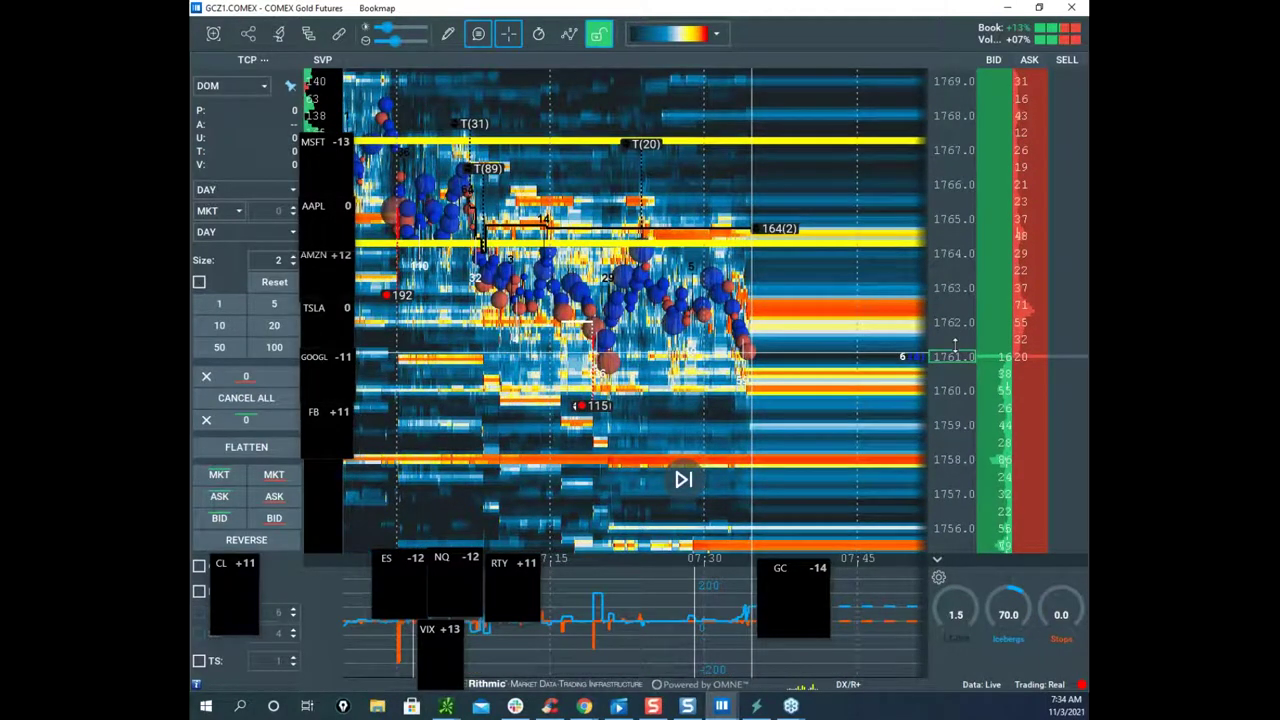
drag(945, 346, 945, 358)
scroll(846, 403, down, 1)
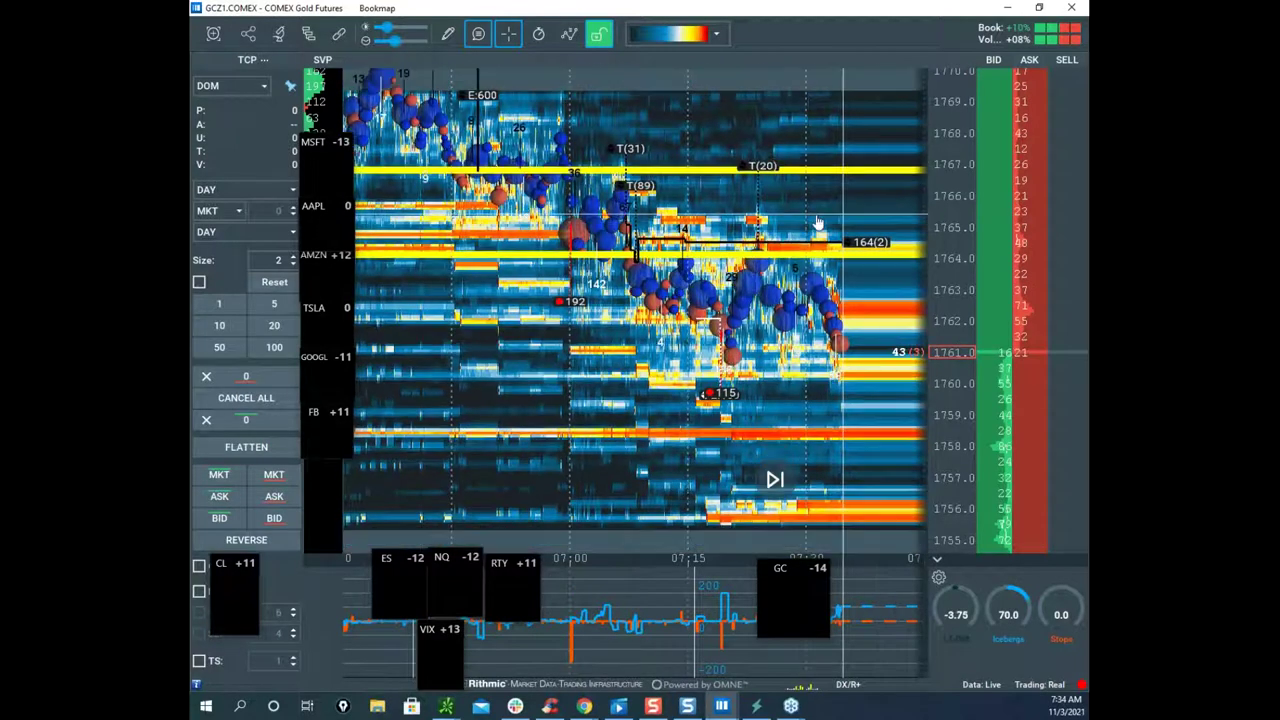
drag(817, 222, 743, 197)
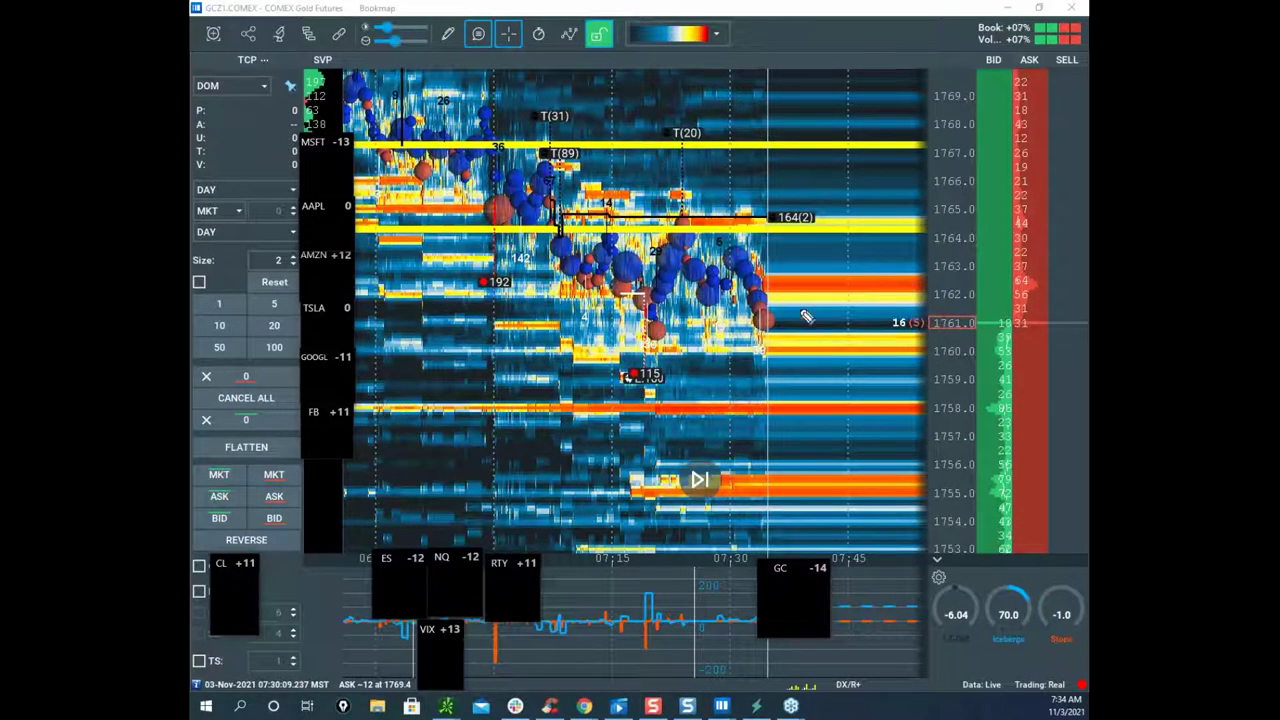
drag(608, 250, 636, 283)
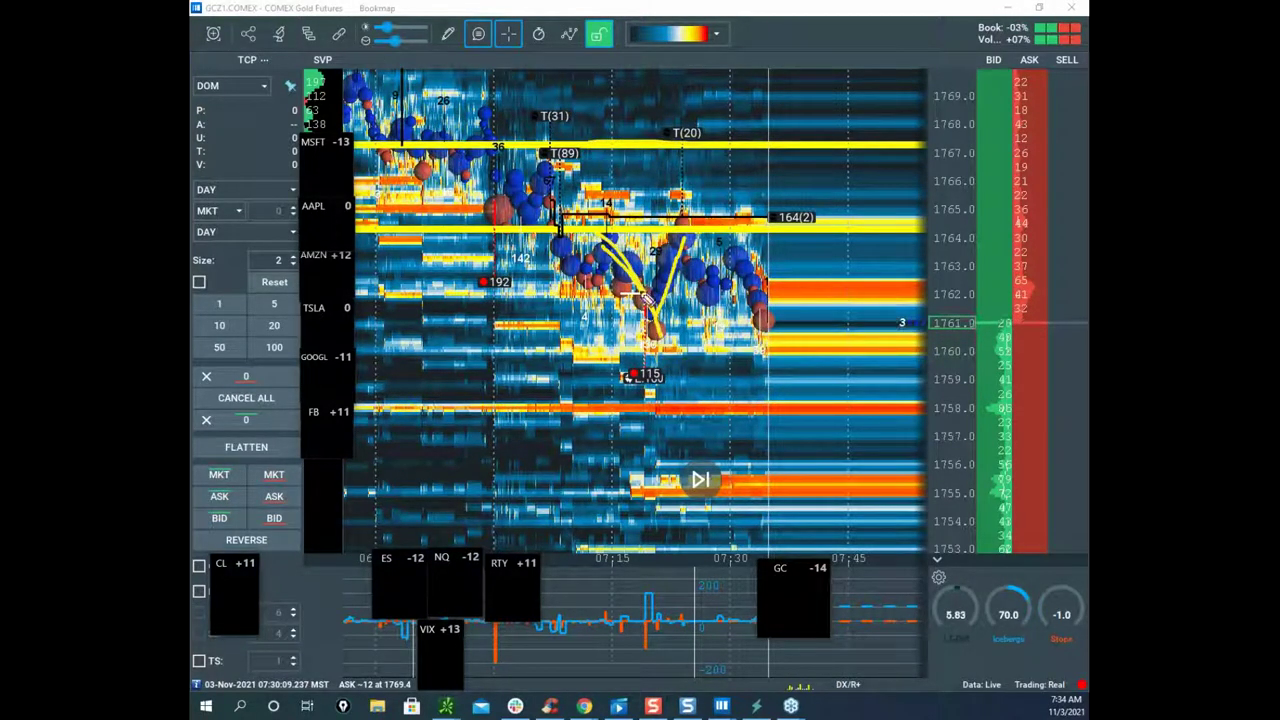
key(Escape)
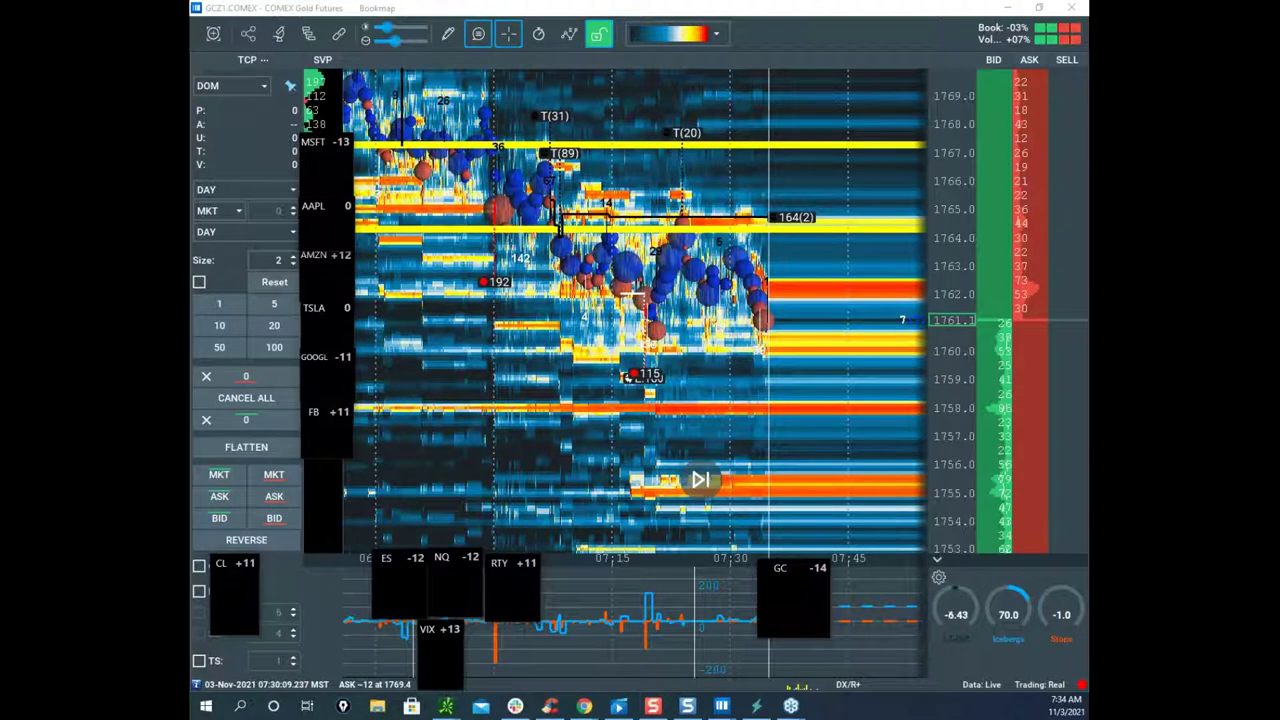
Step: Show the thinkorswim /GC 5-minute chart, move it away, and view the gold heatmap at a closer price scale
drag(192, 30, 783, 120)
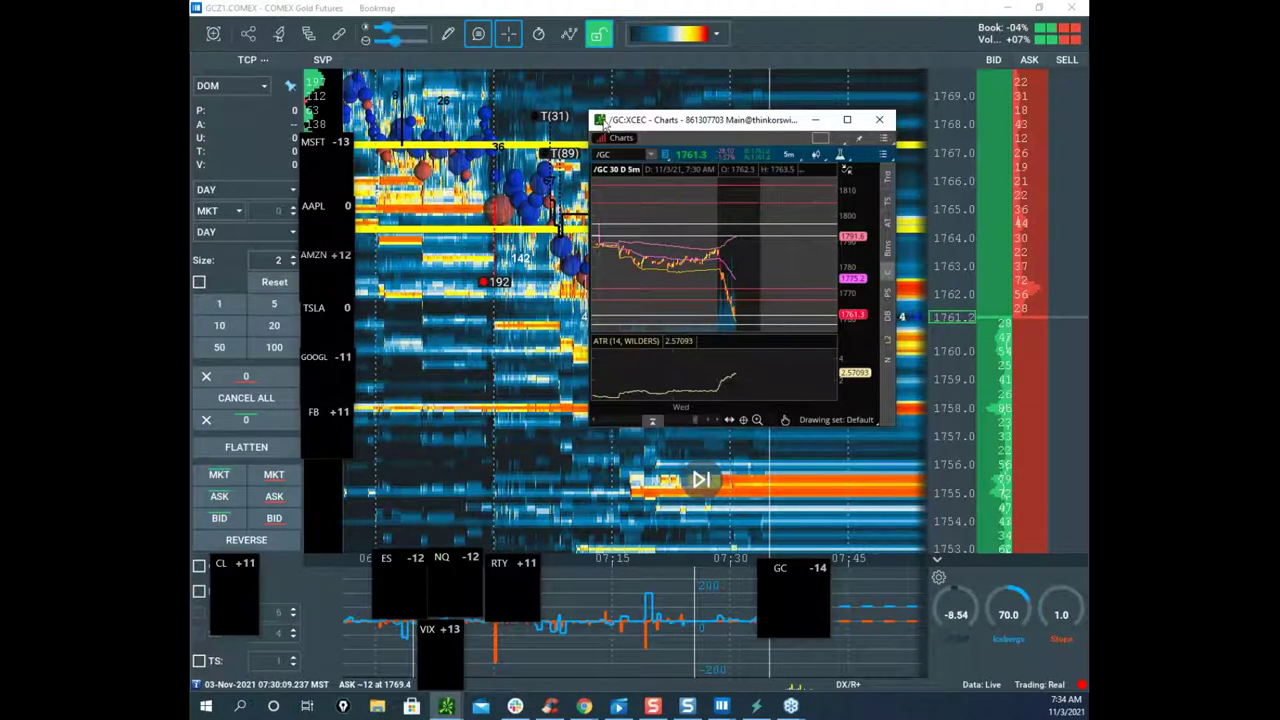
drag(733, 120, 192, 70)
click(929, 285)
drag(929, 285, 926, 250)
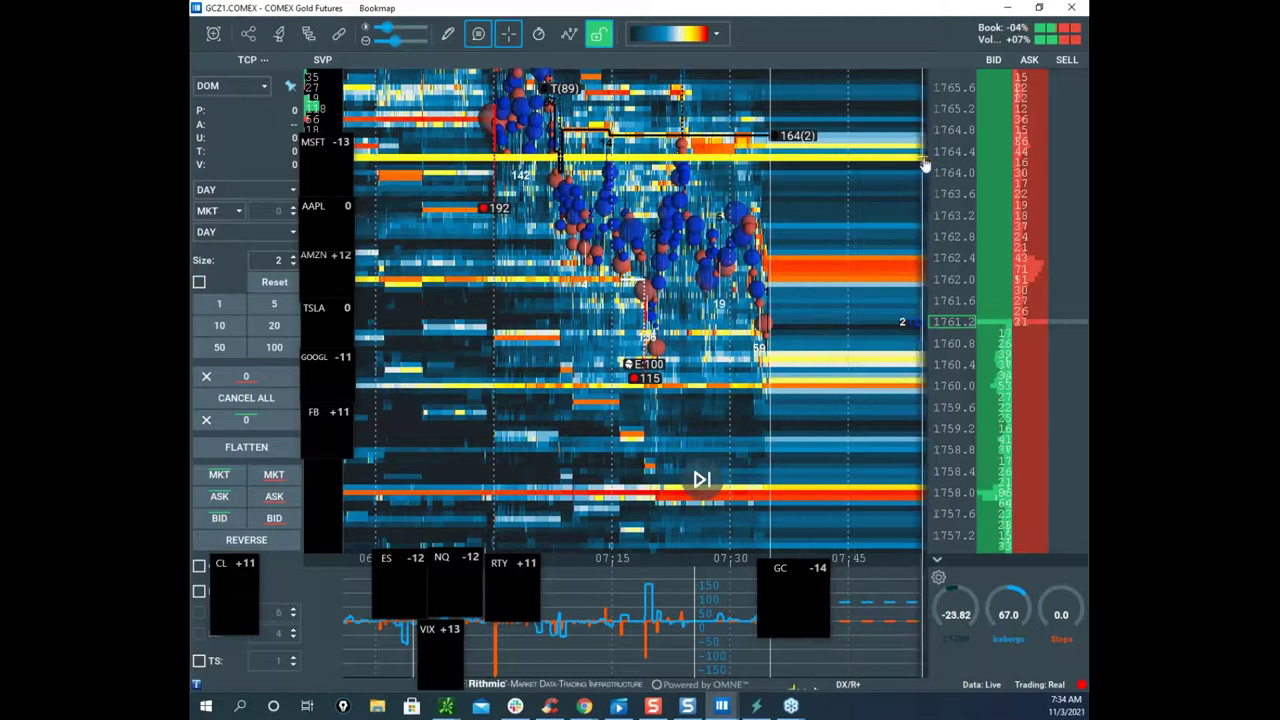
Step: Trace the gold swings between the yellow band just above 1764 and about 1760.4, with curves leading in from the earlier highs
mouse_move(660, 362)
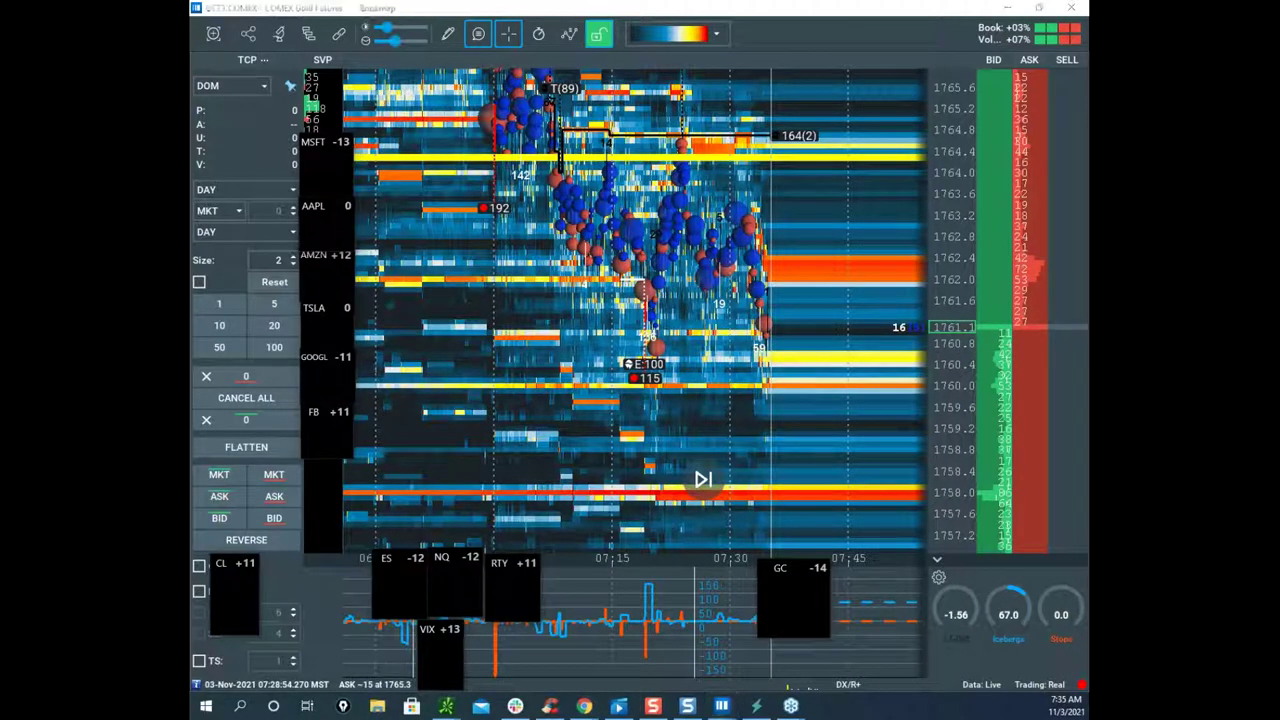
mouse_move(595, 187)
mouse_down()
mouse_move(646, 362)
mouse_move(681, 207)
mouse_up()
drag(692, 153, 722, 280)
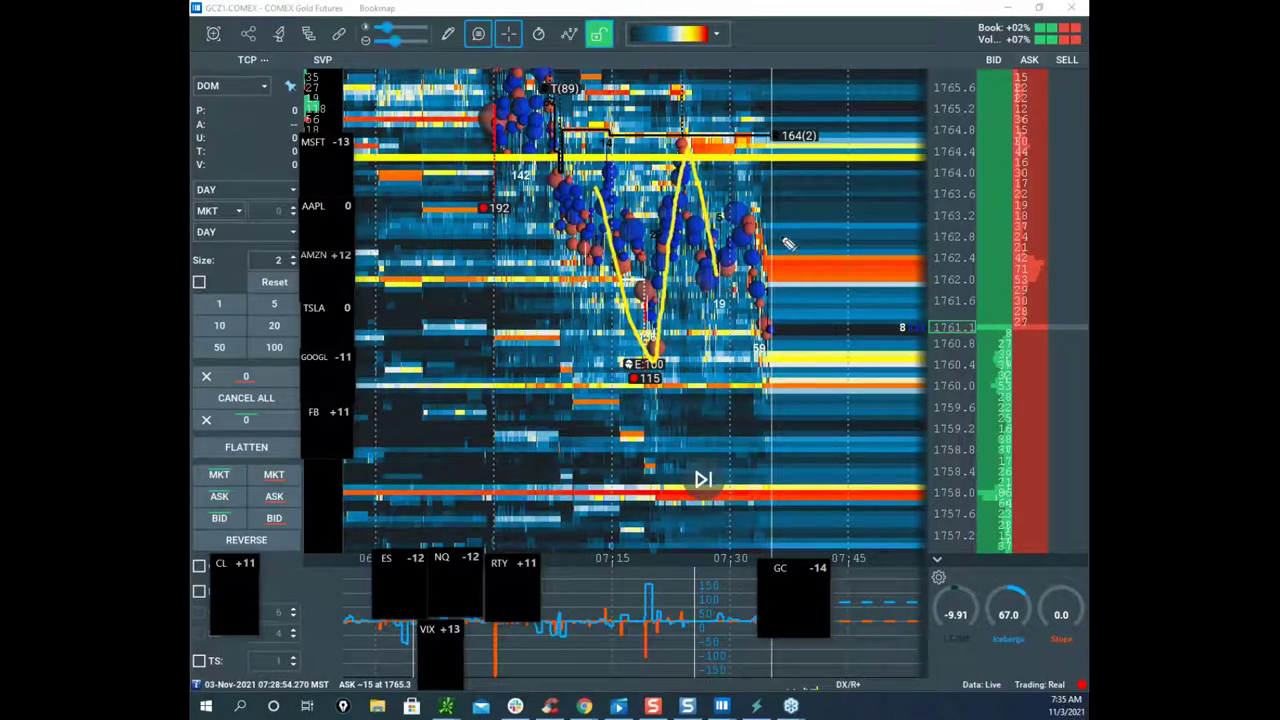
mouse_move(736, 80)
mouse_down()
mouse_move(655, 132)
mouse_move(688, 156)
mouse_move(746, 302)
mouse_move(598, 152)
mouse_up()
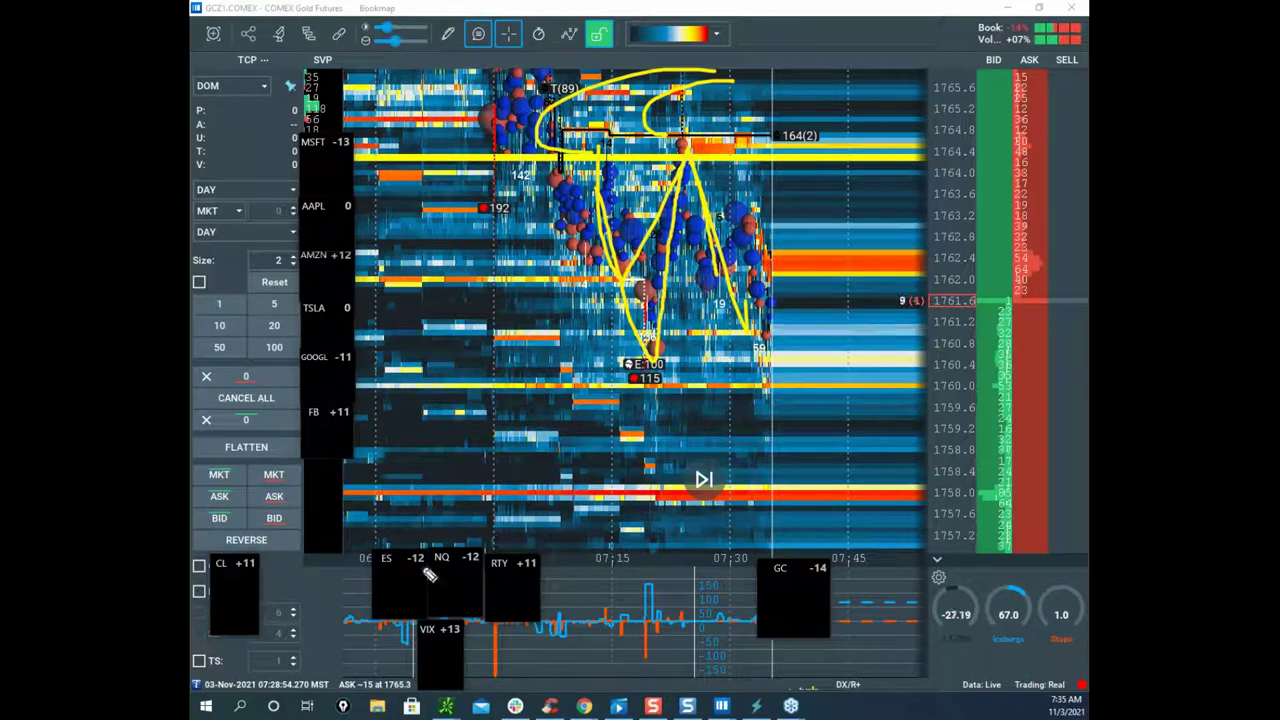
Step: Circle the downward volume spike and the GC tile, retrace the swings below the 1764 band, and erase the markup
mouse_move(505, 620)
mouse_down()
mouse_move(475, 682)
mouse_move(505, 620)
mouse_up()
mouse_move(520, 160)
mouse_down()
mouse_move(592, 188)
mouse_move(635, 272)
mouse_move(700, 170)
mouse_up()
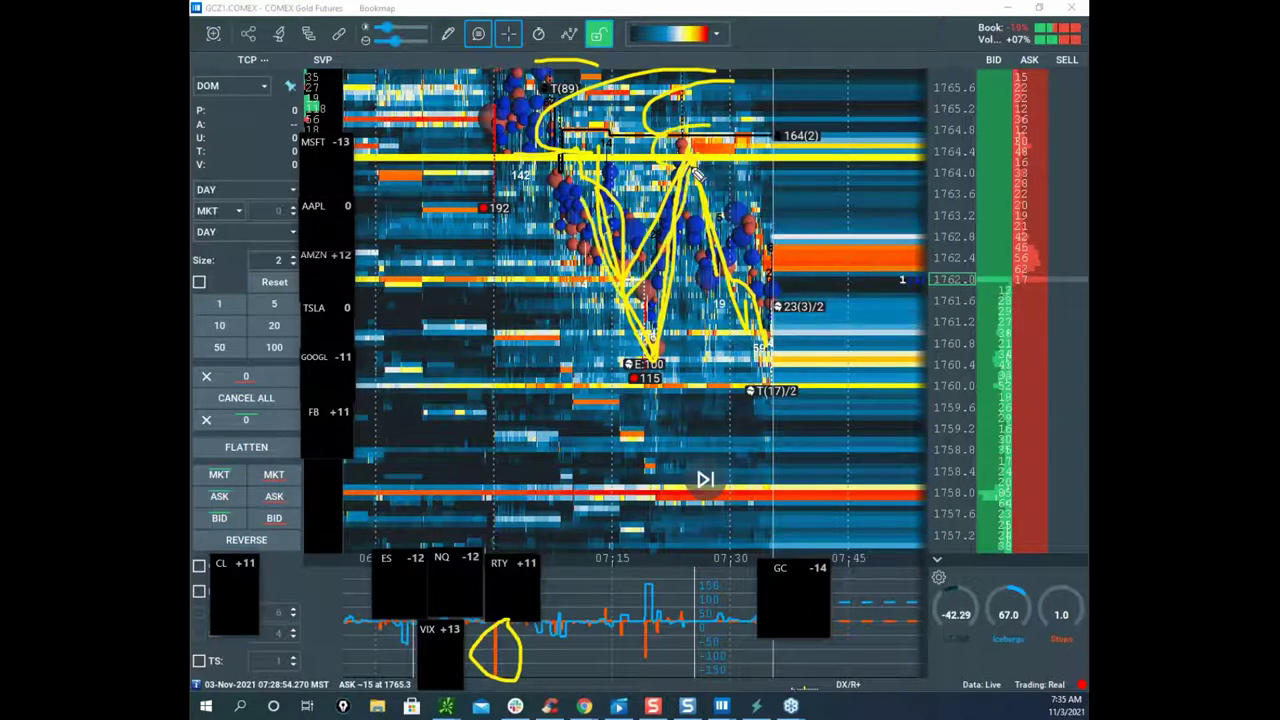
drag(836, 550, 850, 588)
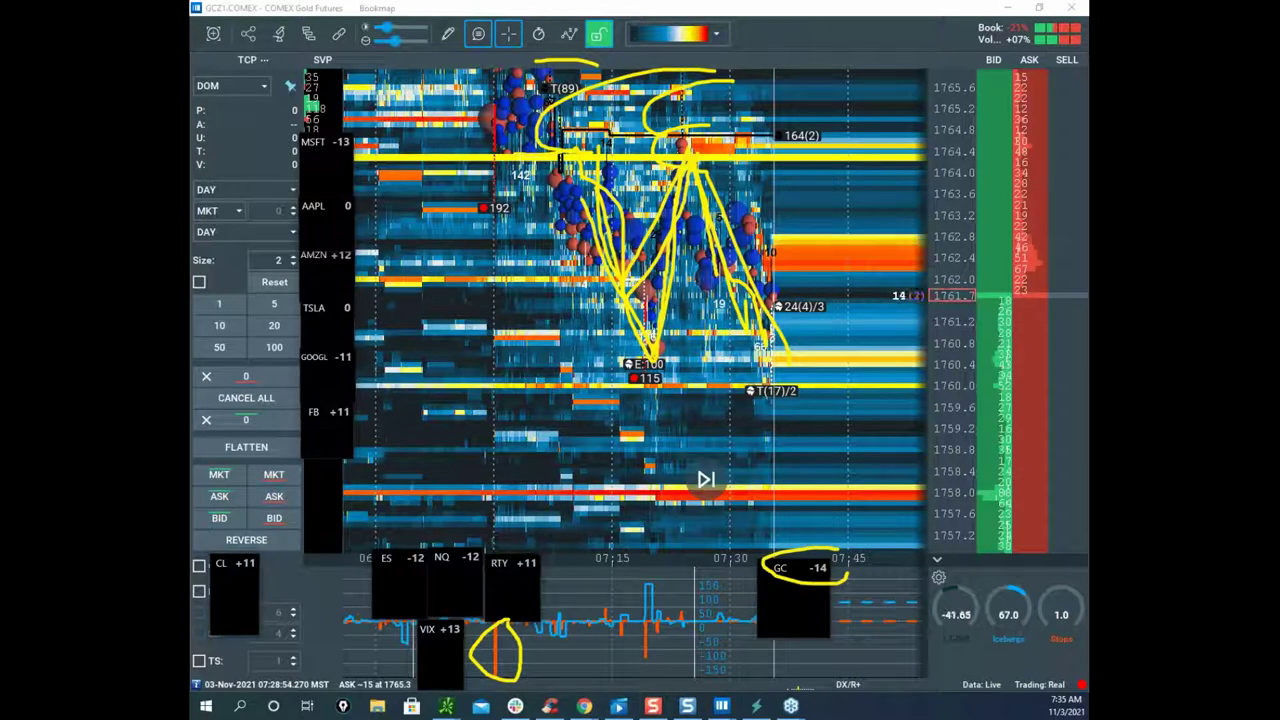
key(Escape)
Step: Circle the gold peak near 1764, trace a fall from it to about 1758, circle the GC tile, and clear the markup
drag(846, 234, 838, 317)
scroll(917, 246, down, 3)
key(ctrl+z)
key(Escape)
drag(694, 173, 708, 173)
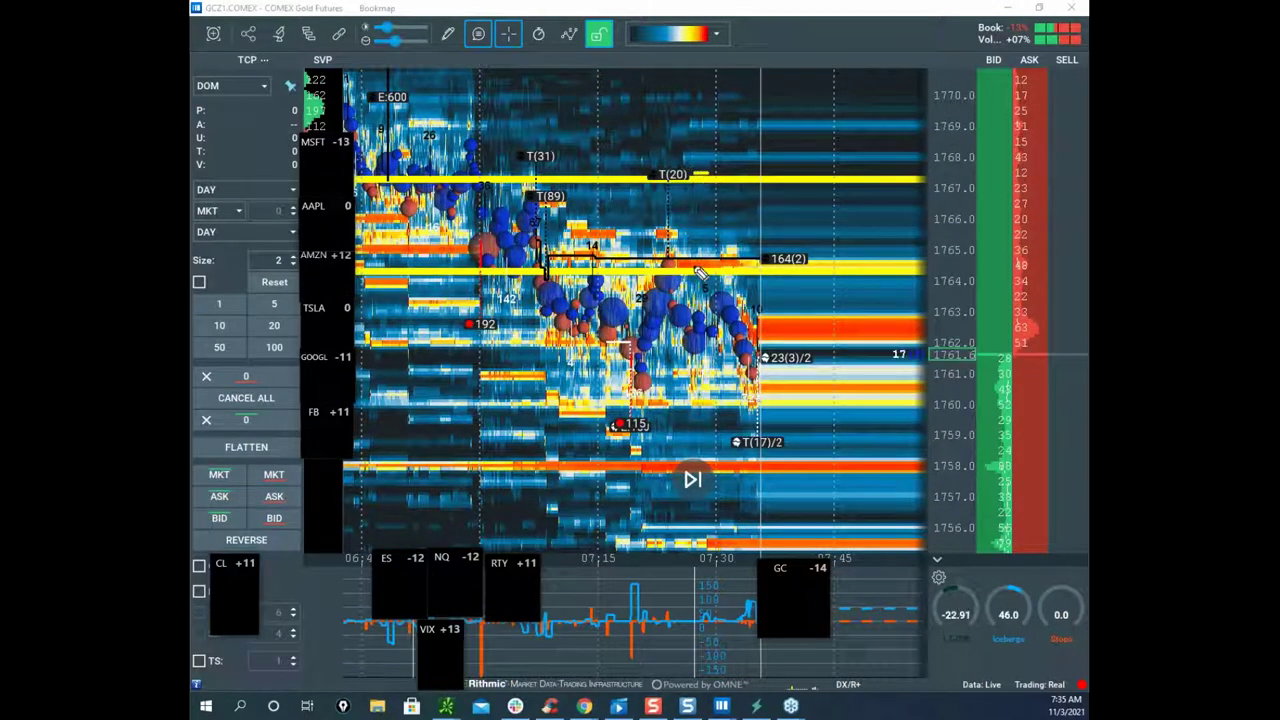
drag(826, 553, 853, 578)
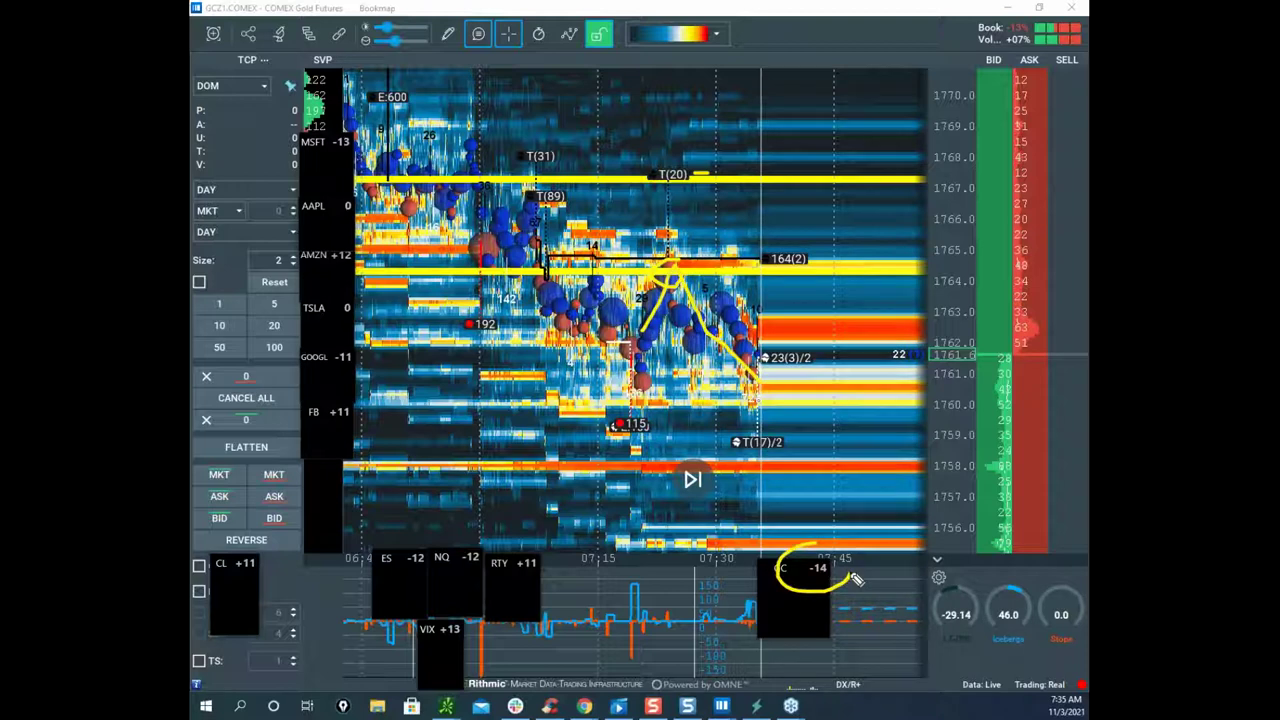
drag(684, 293, 822, 462)
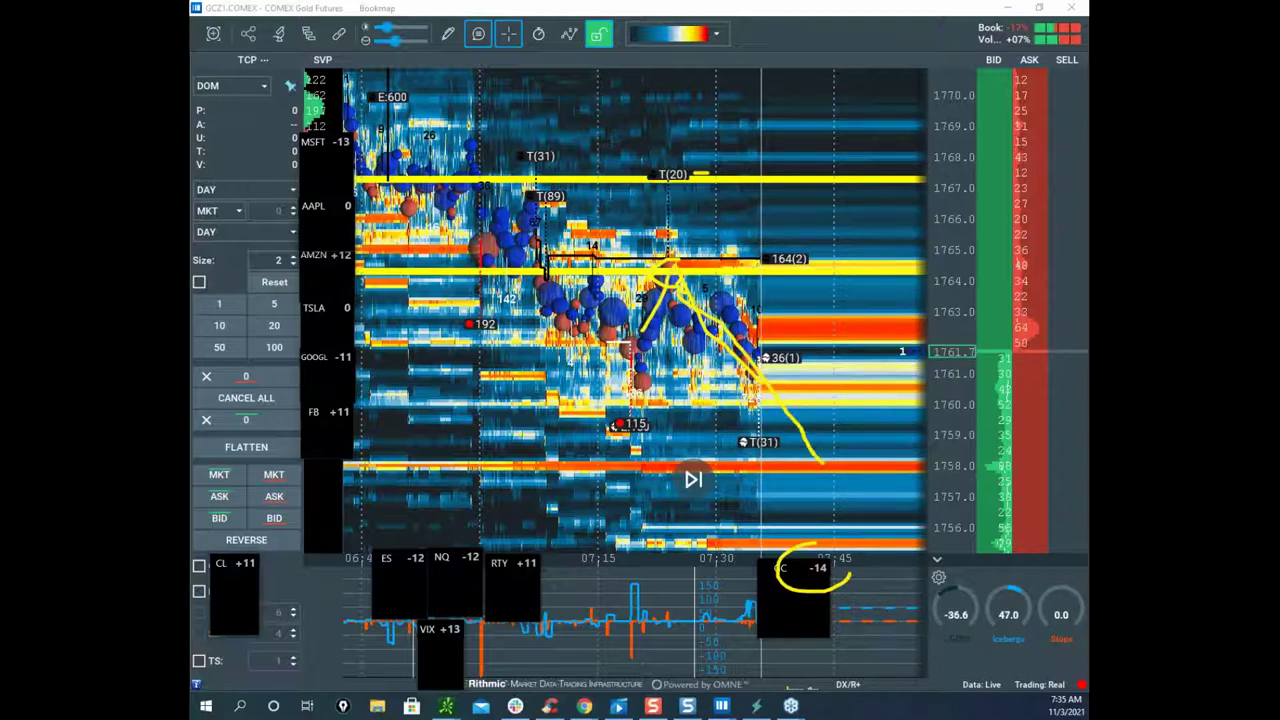
key(Escape)
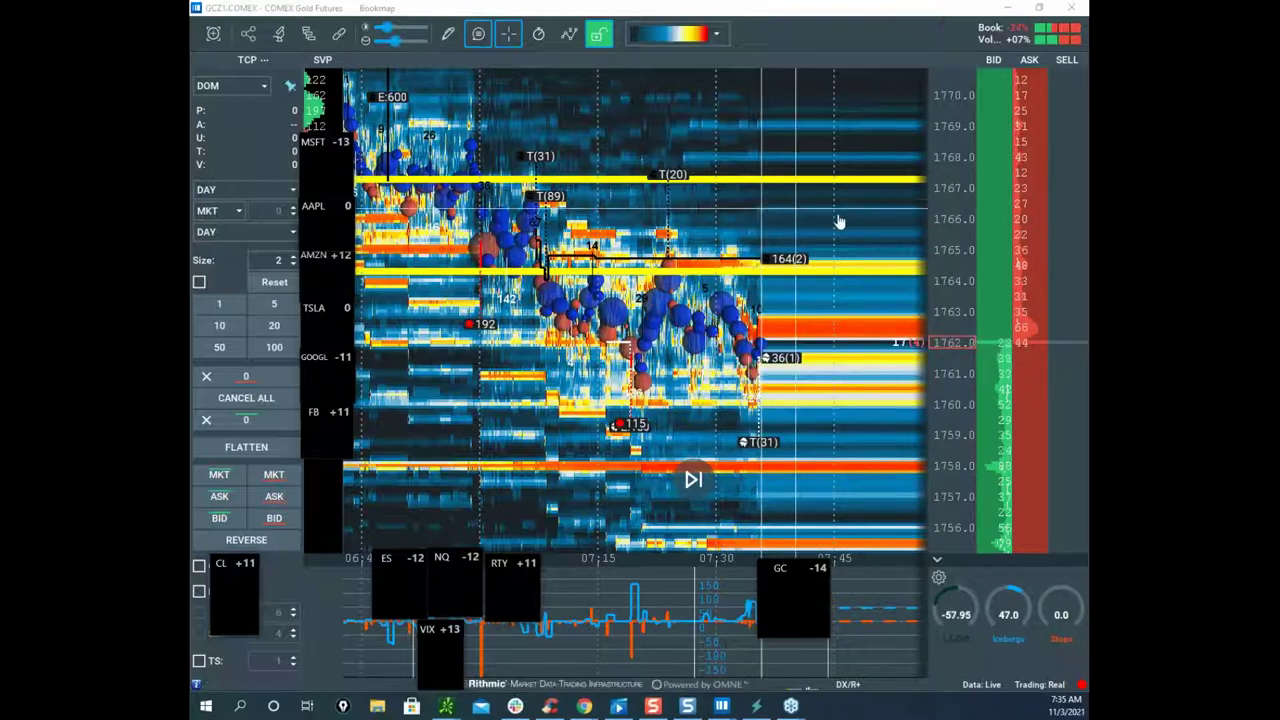
Step: Show the gold heatmap at a closer price scale and move the GC tile onto the lower part of the bid and ask columns
drag(941, 228, 939, 209)
scroll(769, 229, up, 2)
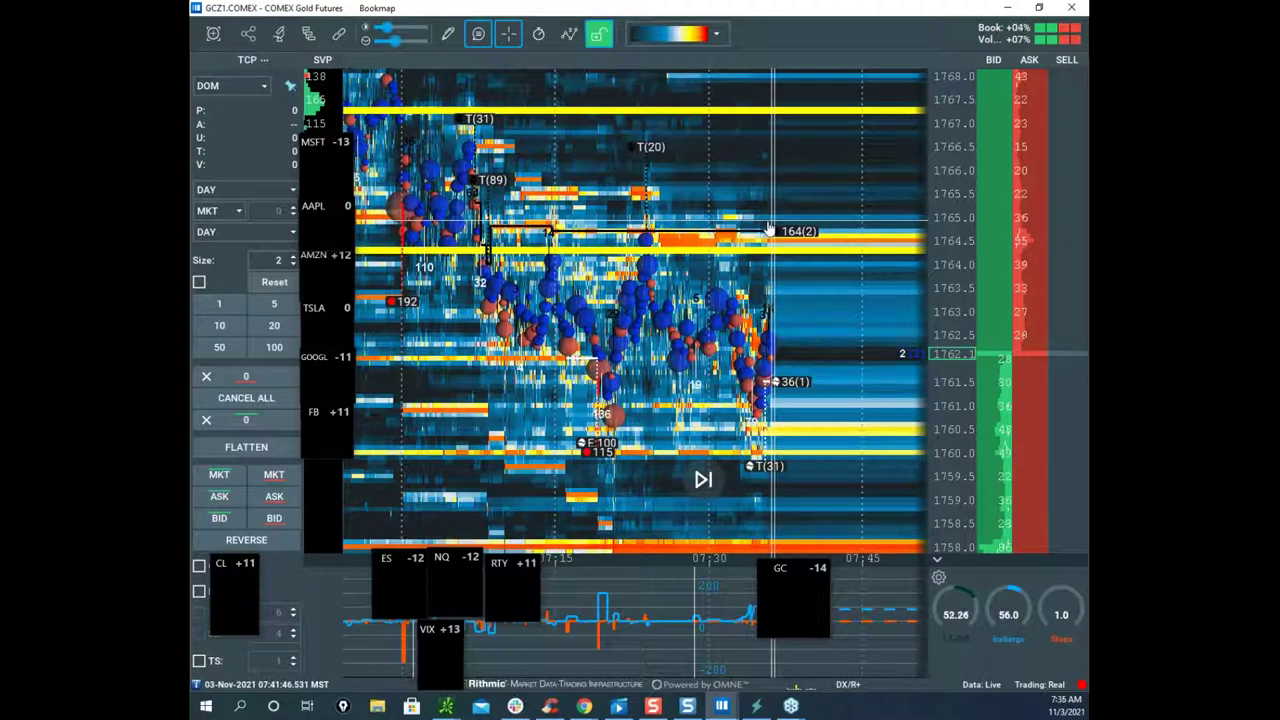
drag(799, 567, 1009, 448)
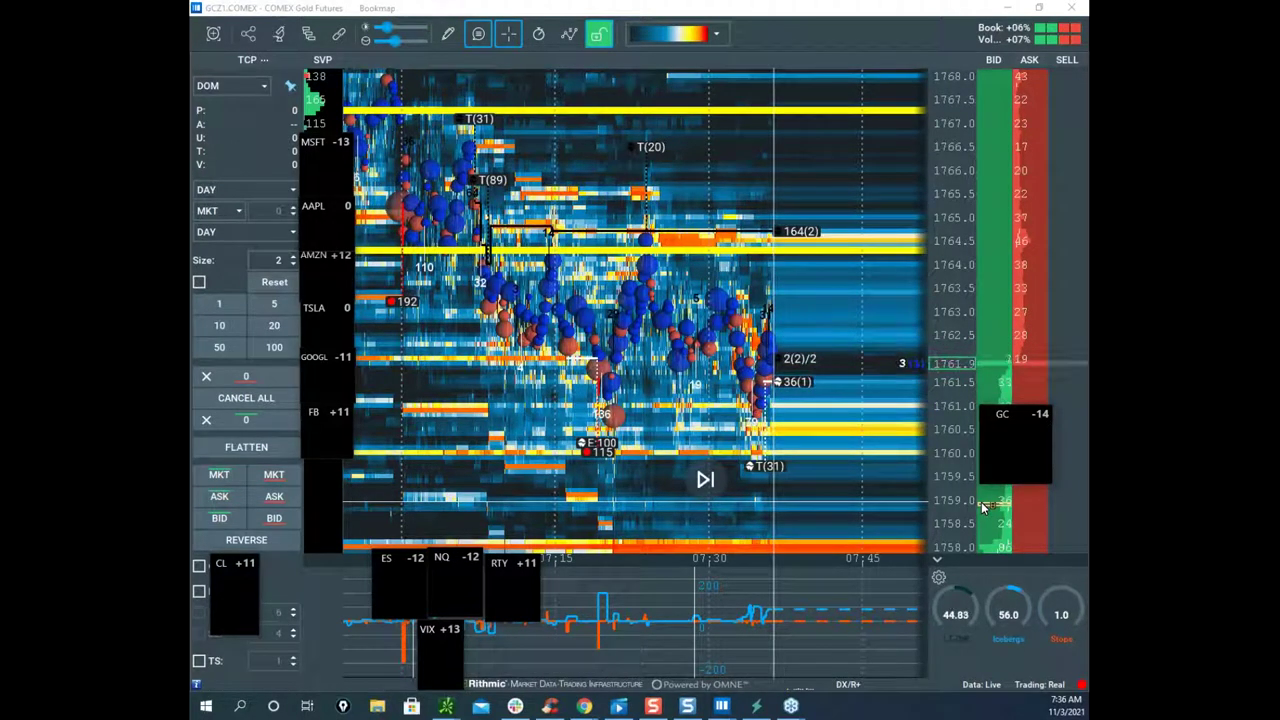
Step: Switch to the E-Mini S&P 500 chart and examine the bands around the latest price between 4600 and 4630 at different scales
mouse_move(724, 708)
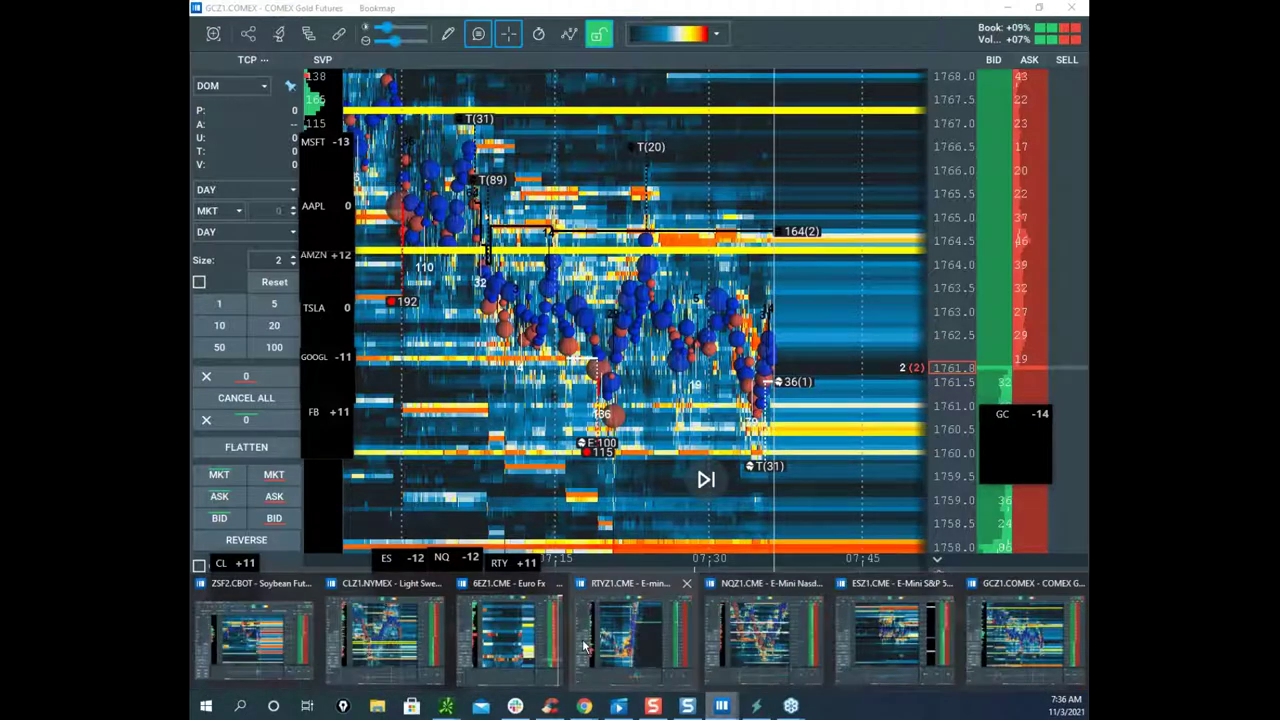
click(900, 638)
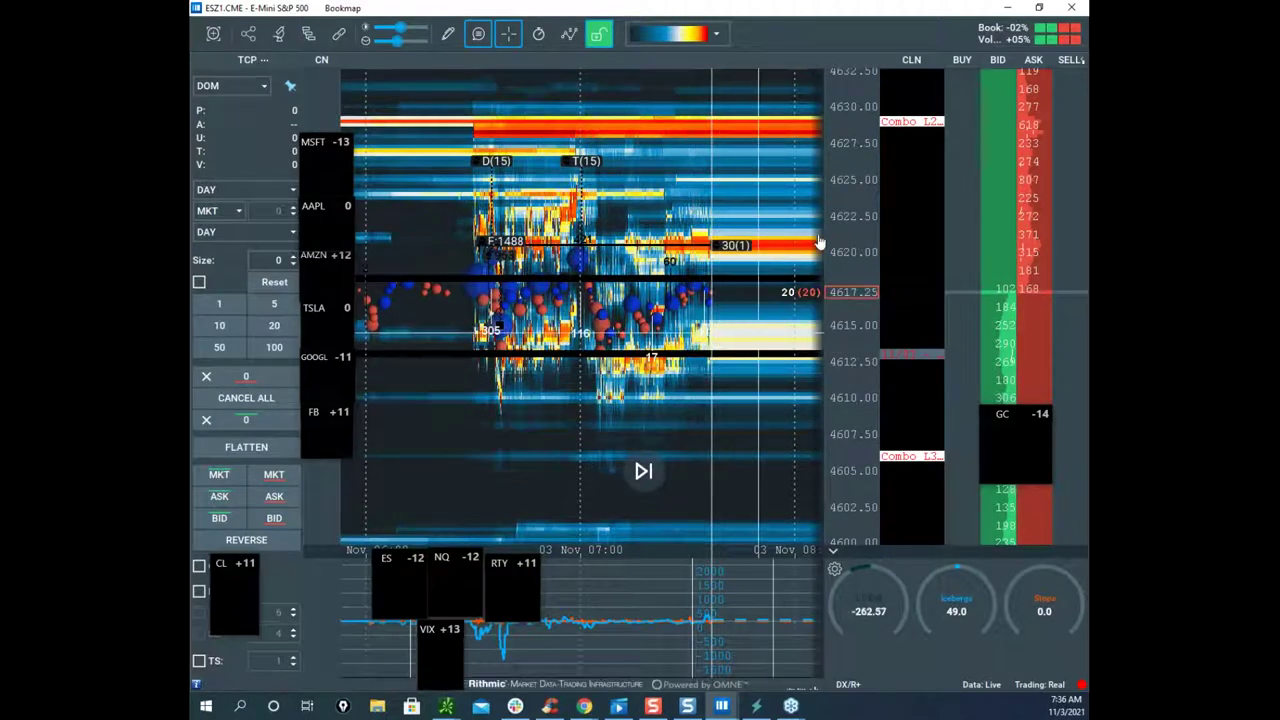
scroll(840, 260, up, 2)
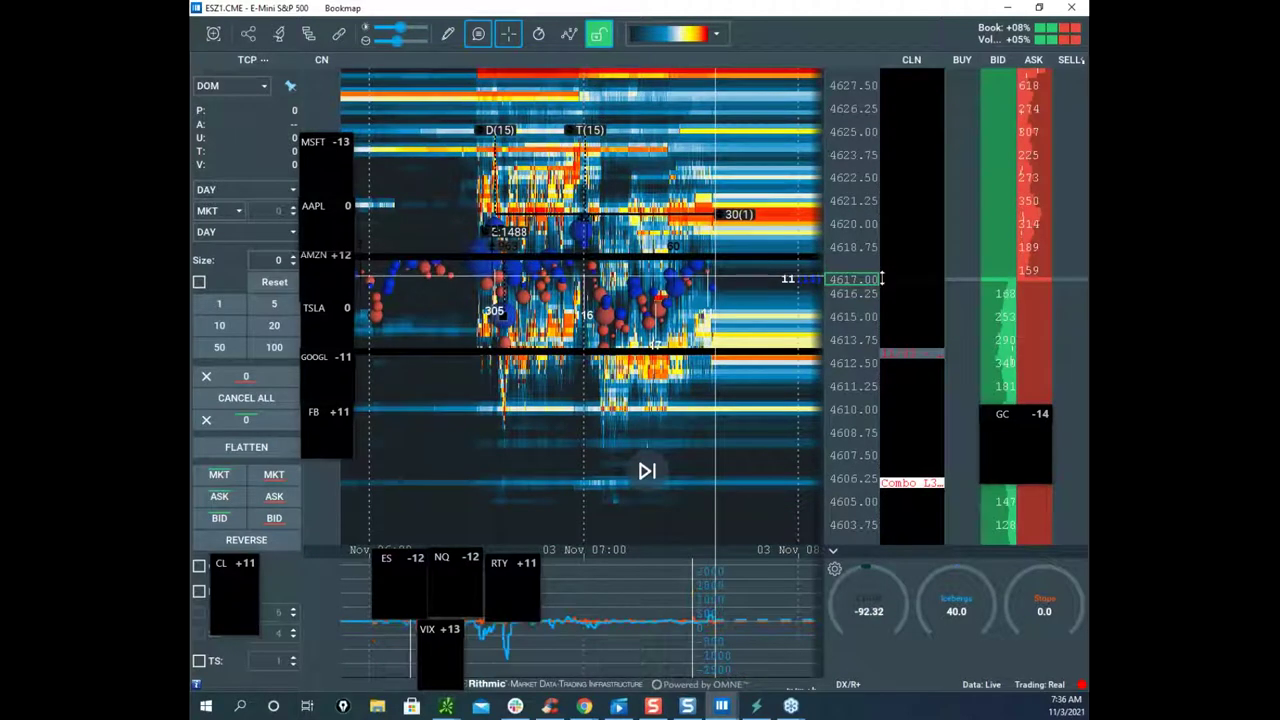
scroll(845, 290, down, 2)
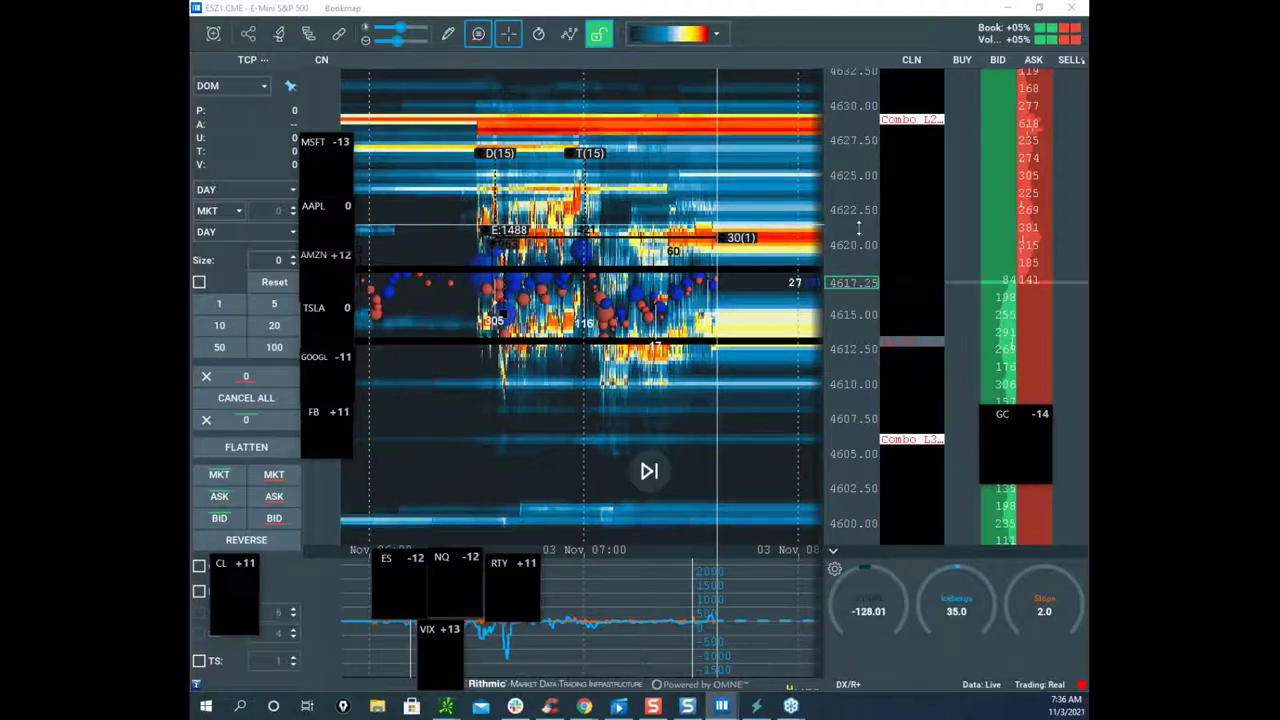
scroll(863, 224, down, 2)
drag(793, 251, 777, 243)
scroll(849, 229, up, 3)
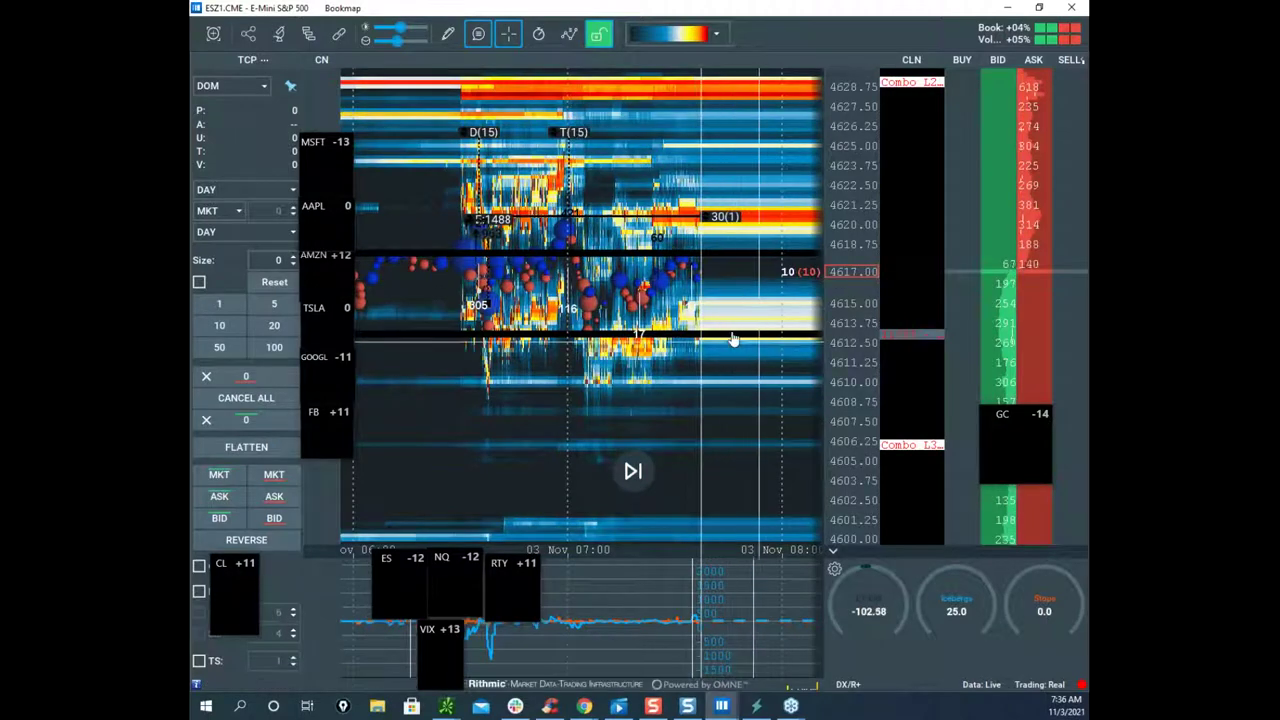
scroll(733, 338, down, 2)
drag(729, 336, 640, 323)
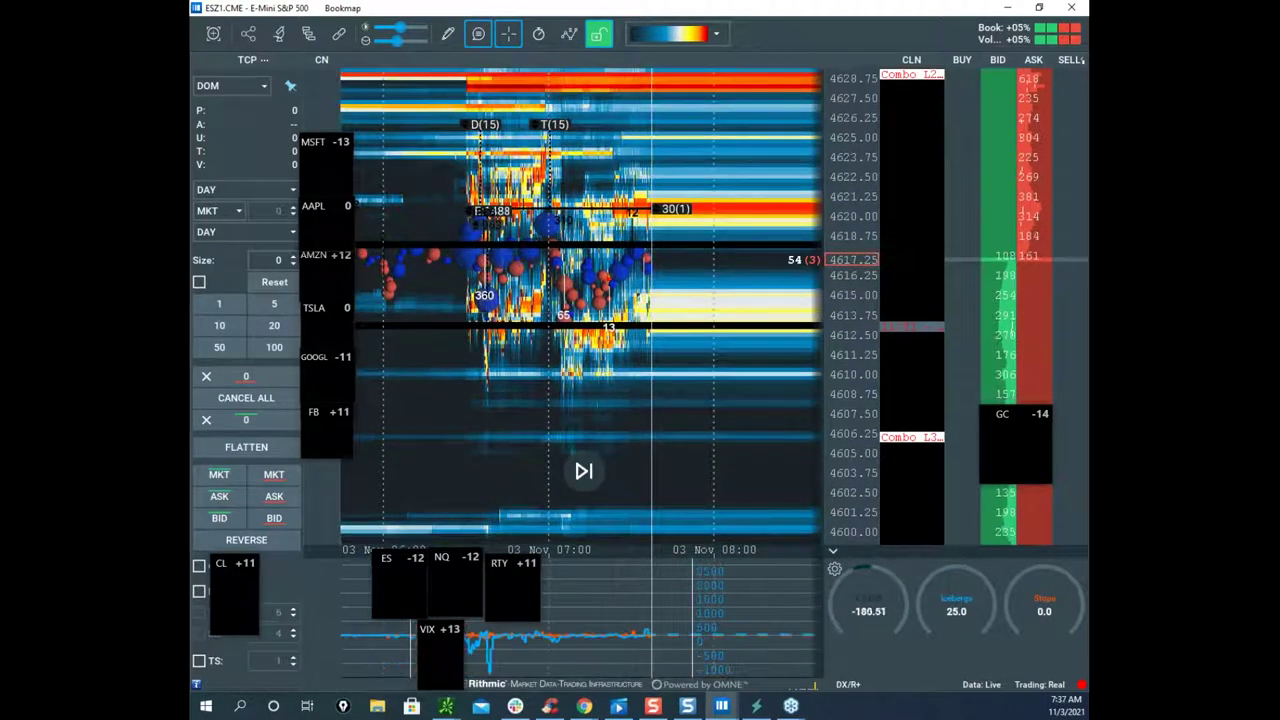
Step: Underline the S&P levels at about 4618 and 4613, trace a breakdown with a retest and an upward breakout, and clear the markup
key(Escape)
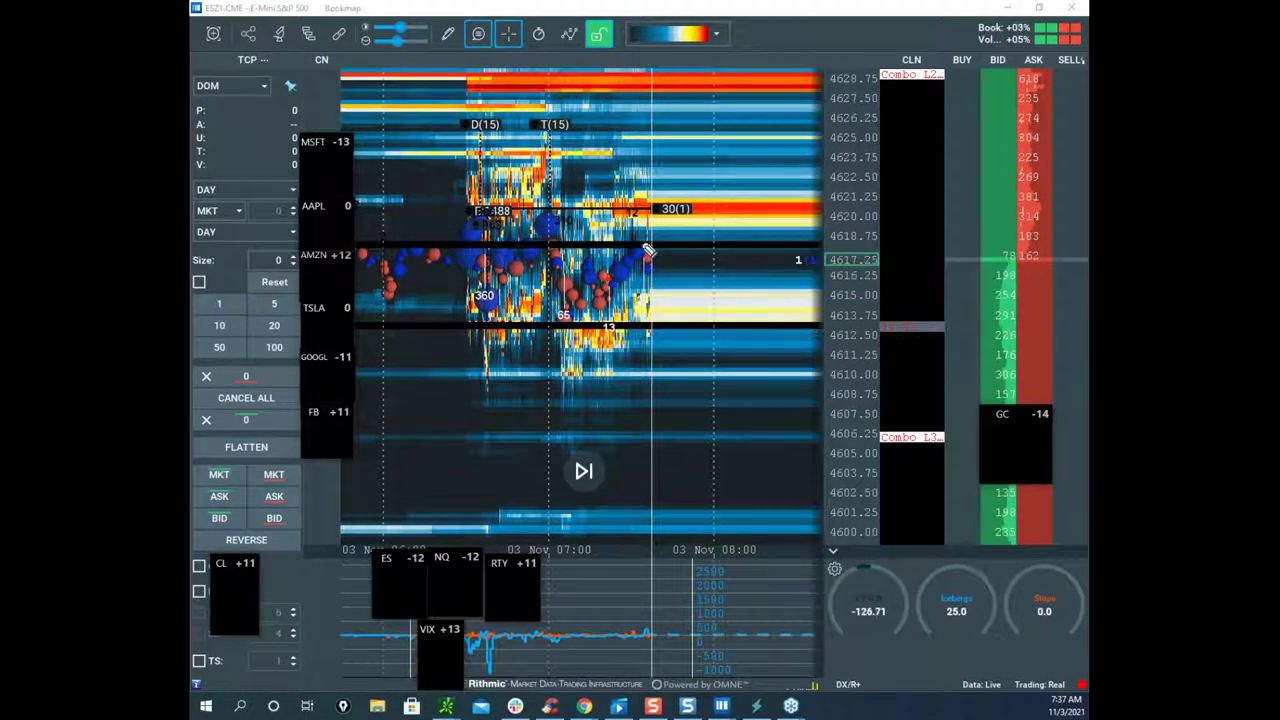
drag(655, 307, 675, 420)
drag(632, 252, 728, 243)
drag(657, 330, 720, 327)
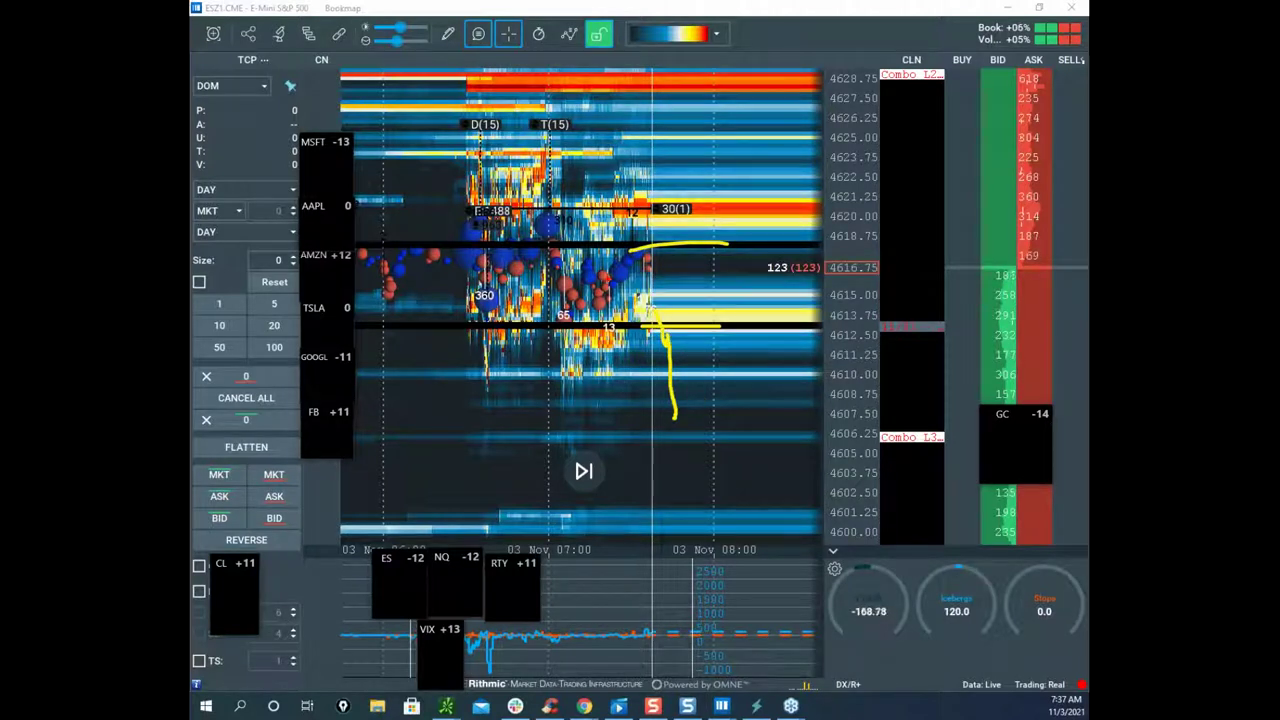
mouse_move(675, 416)
mouse_down()
mouse_move(729, 400)
mouse_move(733, 447)
mouse_up()
drag(720, 251, 753, 193)
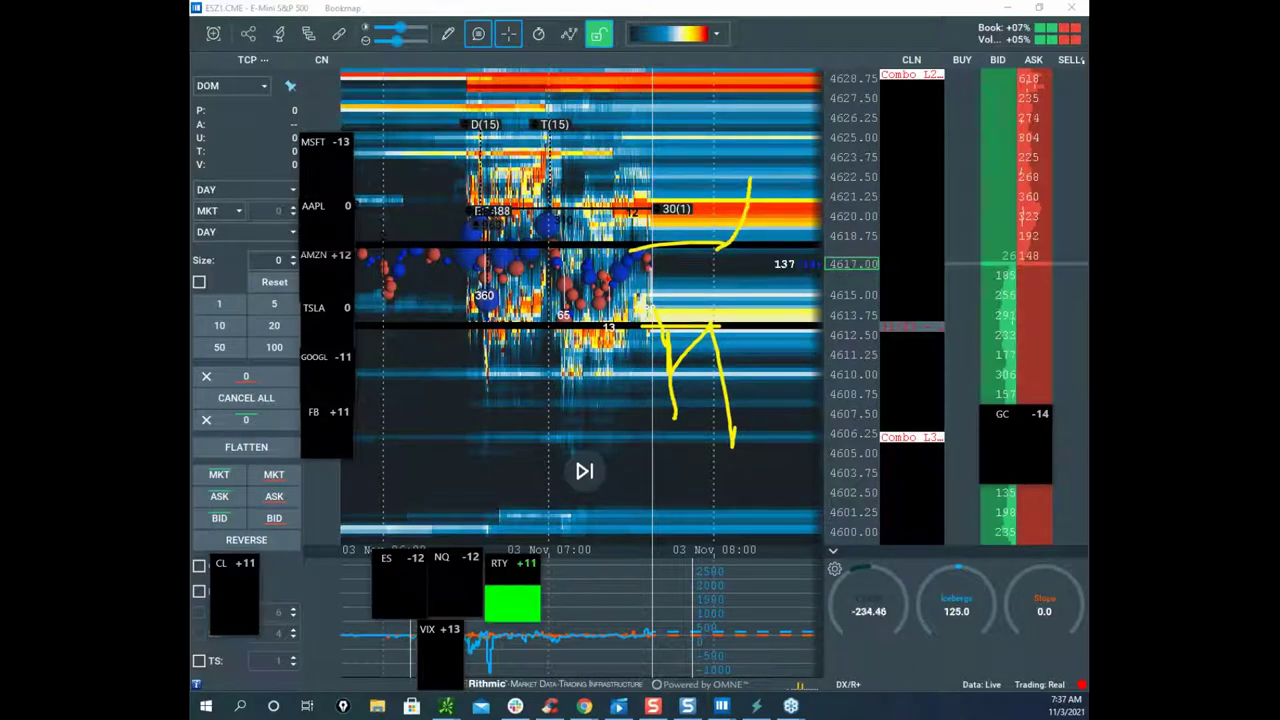
key(Escape)
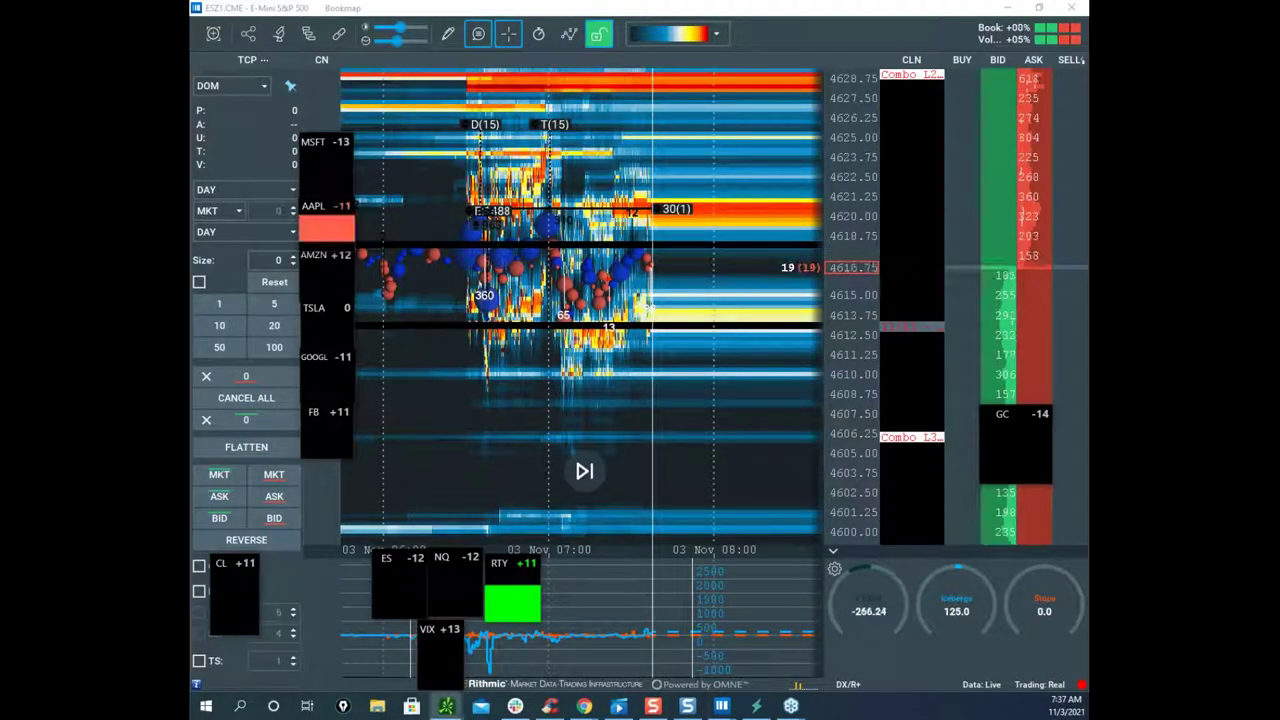
Step: Show the thinkorswim /ES 5-minute chart, dismiss it, and view the S&P heatmap around the latest price at a closer scale
drag(1086, 390, 576, 176)
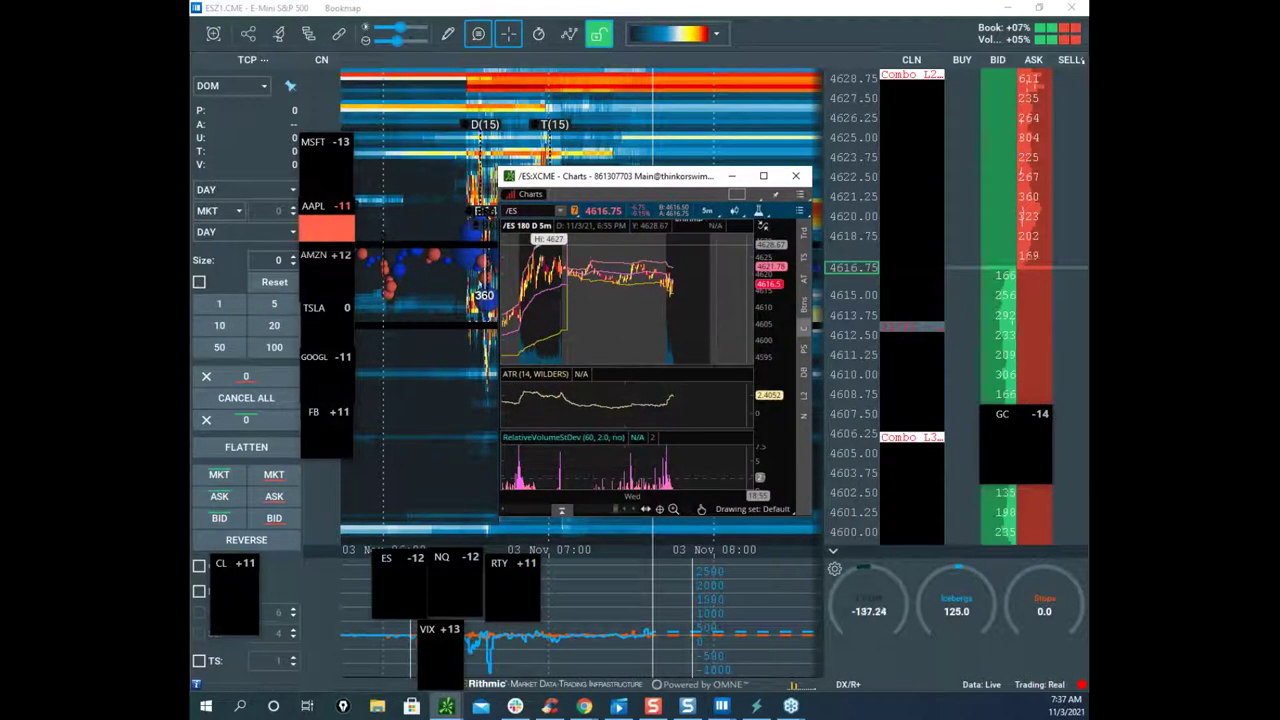
click(198, 270)
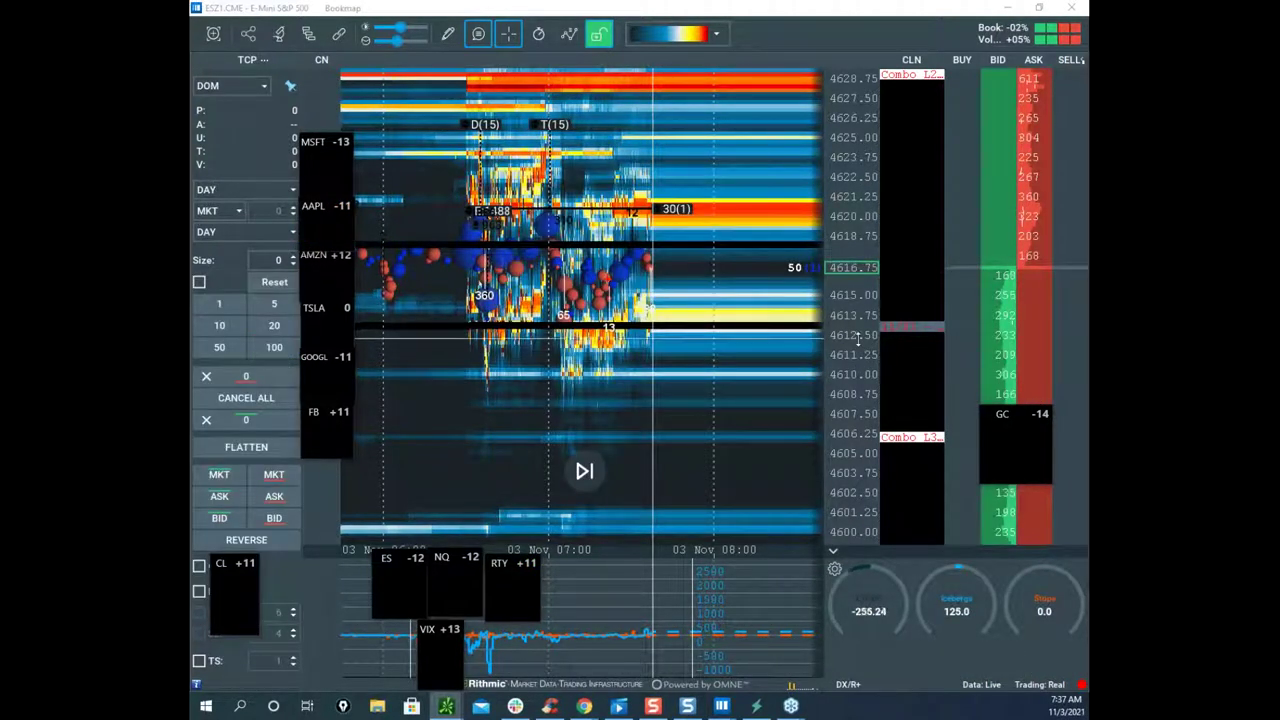
scroll(838, 304, up, 3)
drag(750, 248, 744, 289)
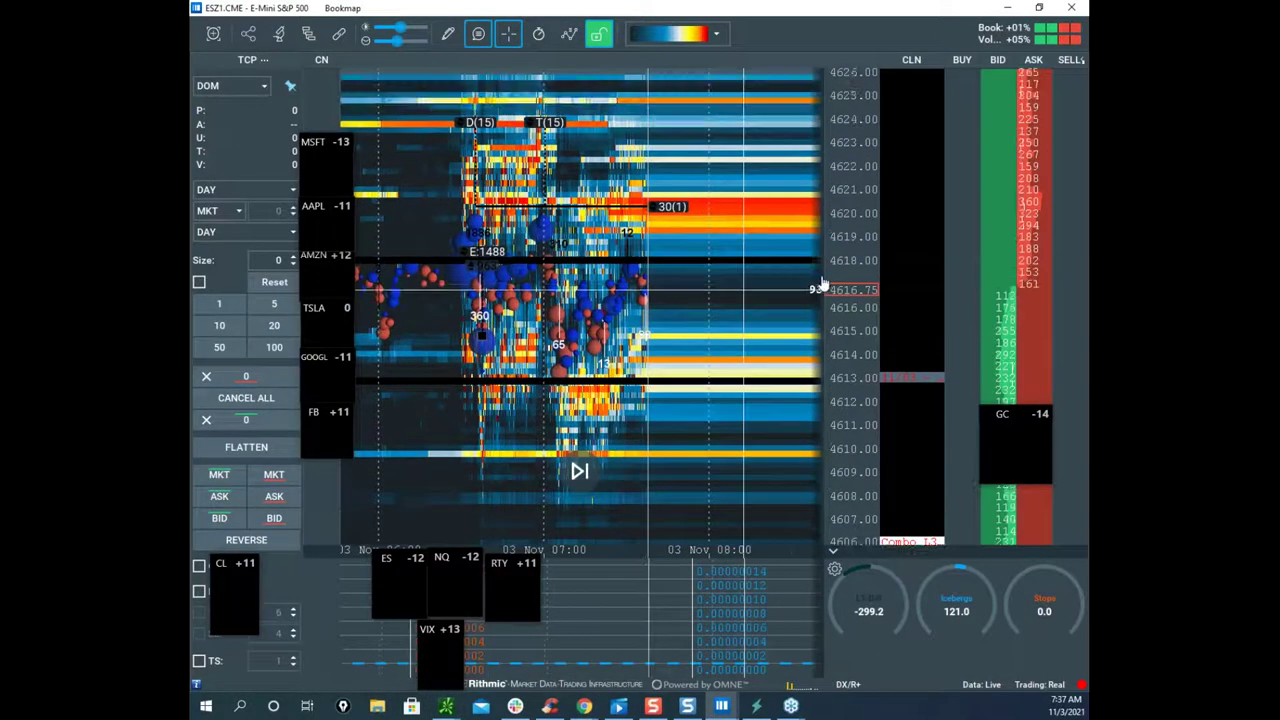
scroll(856, 262, up, 2)
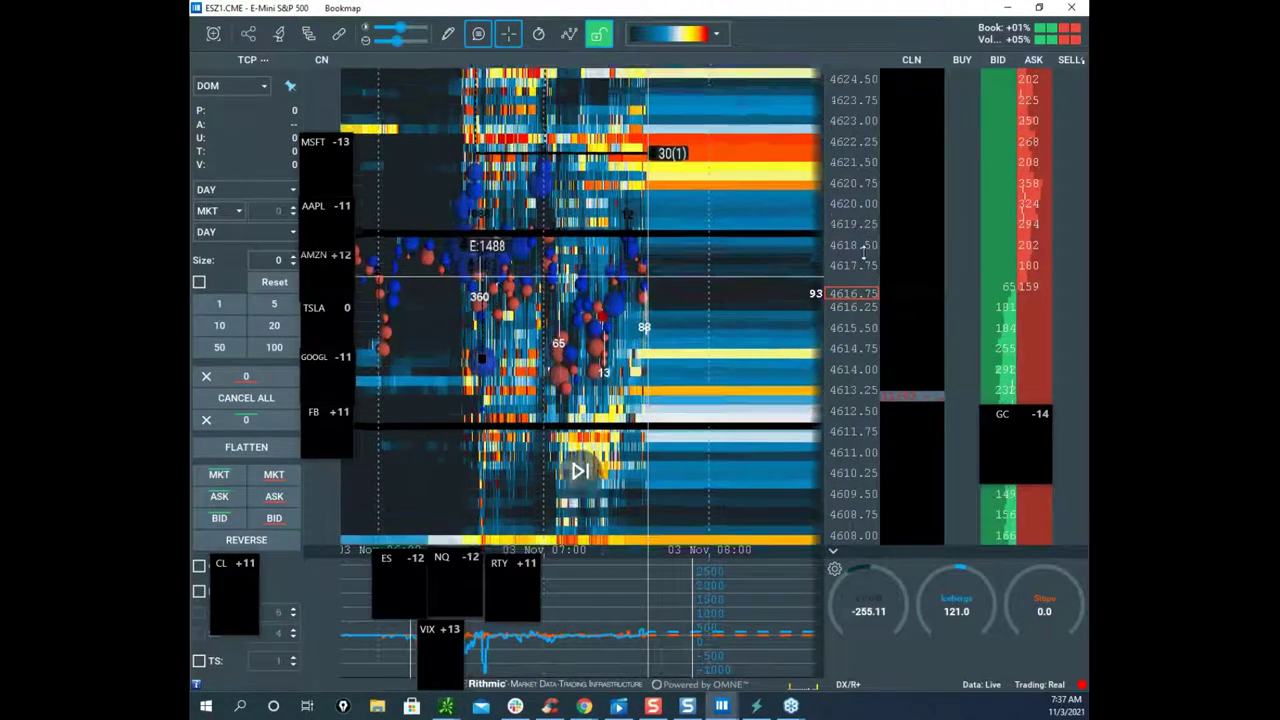
Step: Mark the 4621.50 level and the bid column beside it, trace a drop from about 4613 past 4608, and clear the markup
scroll(844, 235, up, 1)
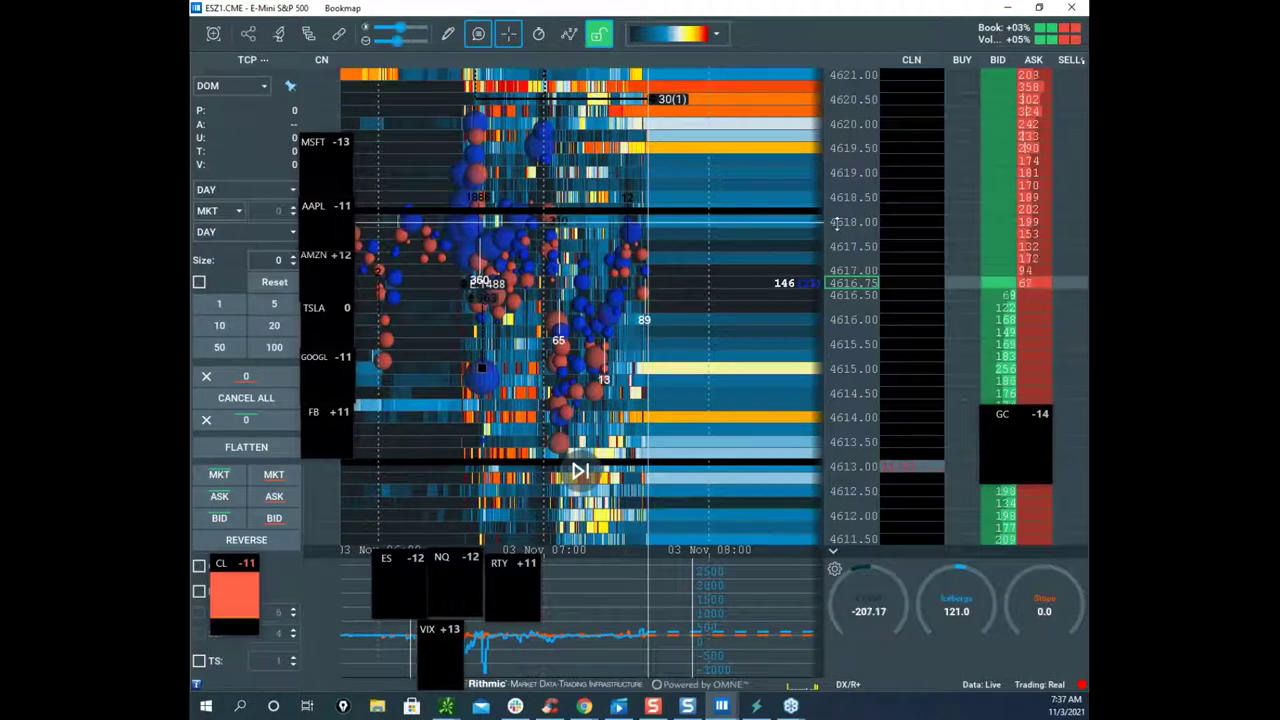
scroll(836, 221, down, 1)
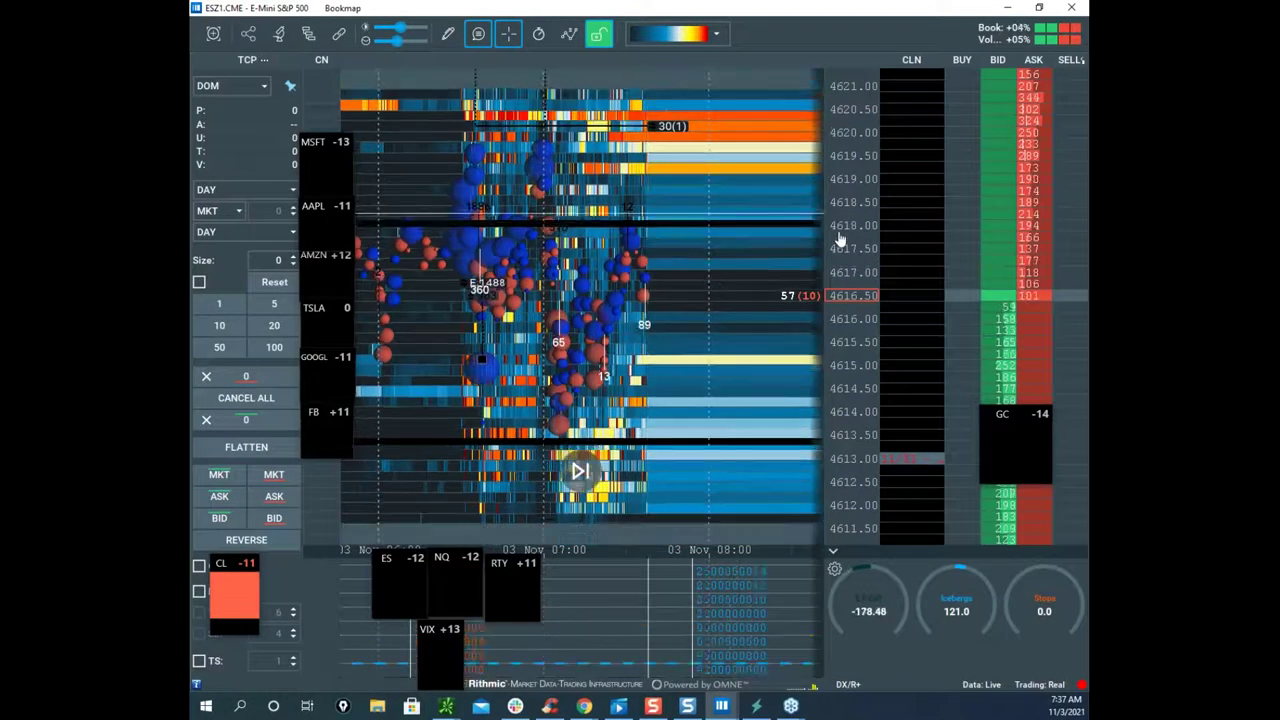
scroll(841, 179, down, 2)
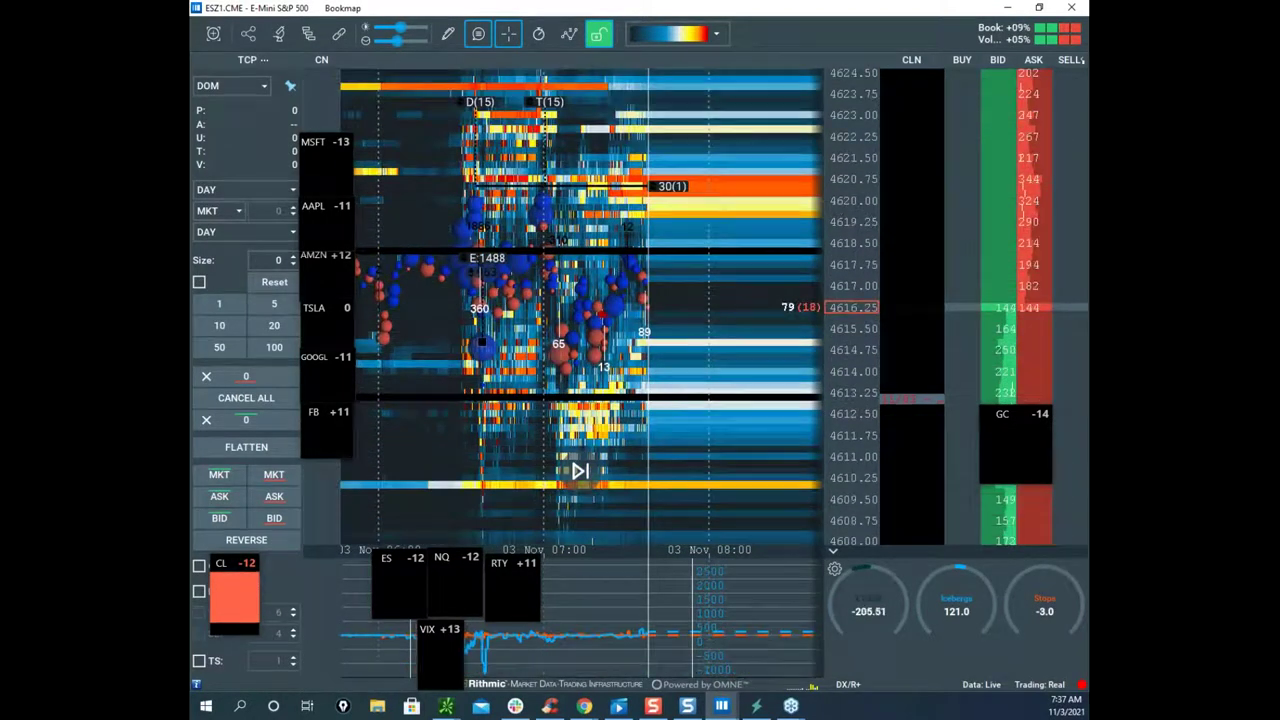
key(e)
drag(1004, 151, 1003, 167)
drag(880, 158, 910, 161)
drag(800, 388, 812, 560)
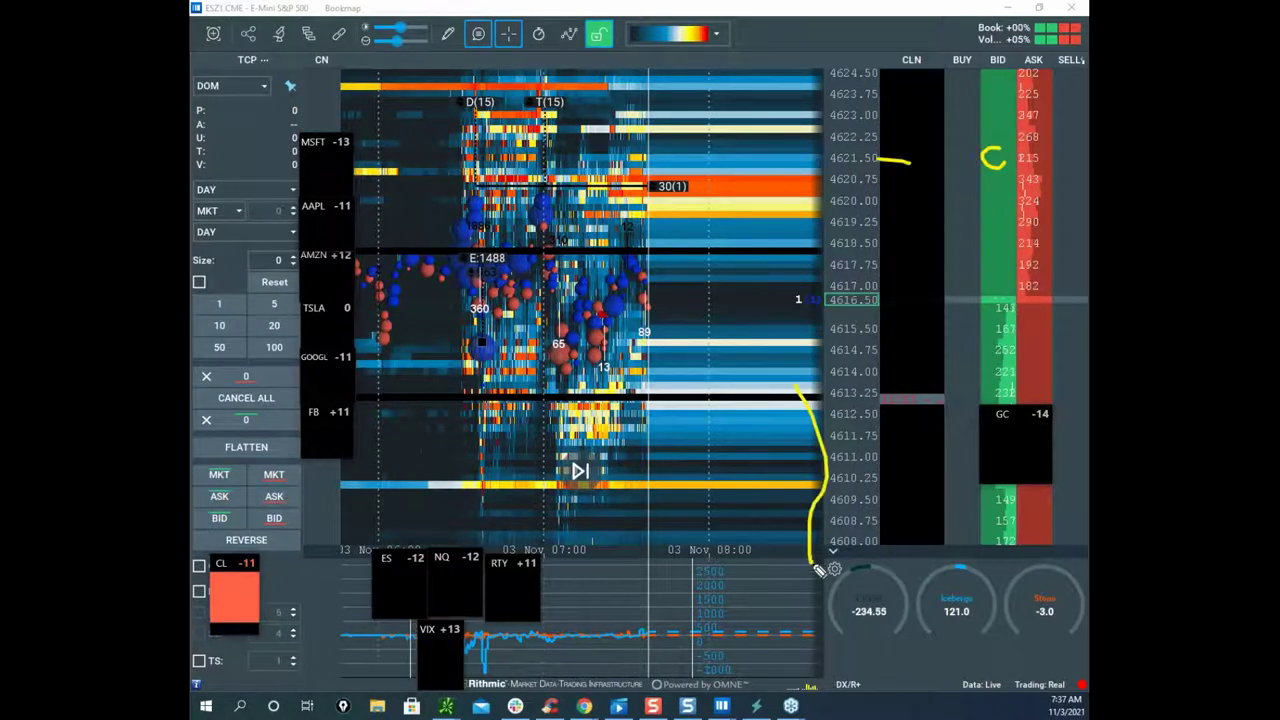
key(Escape)
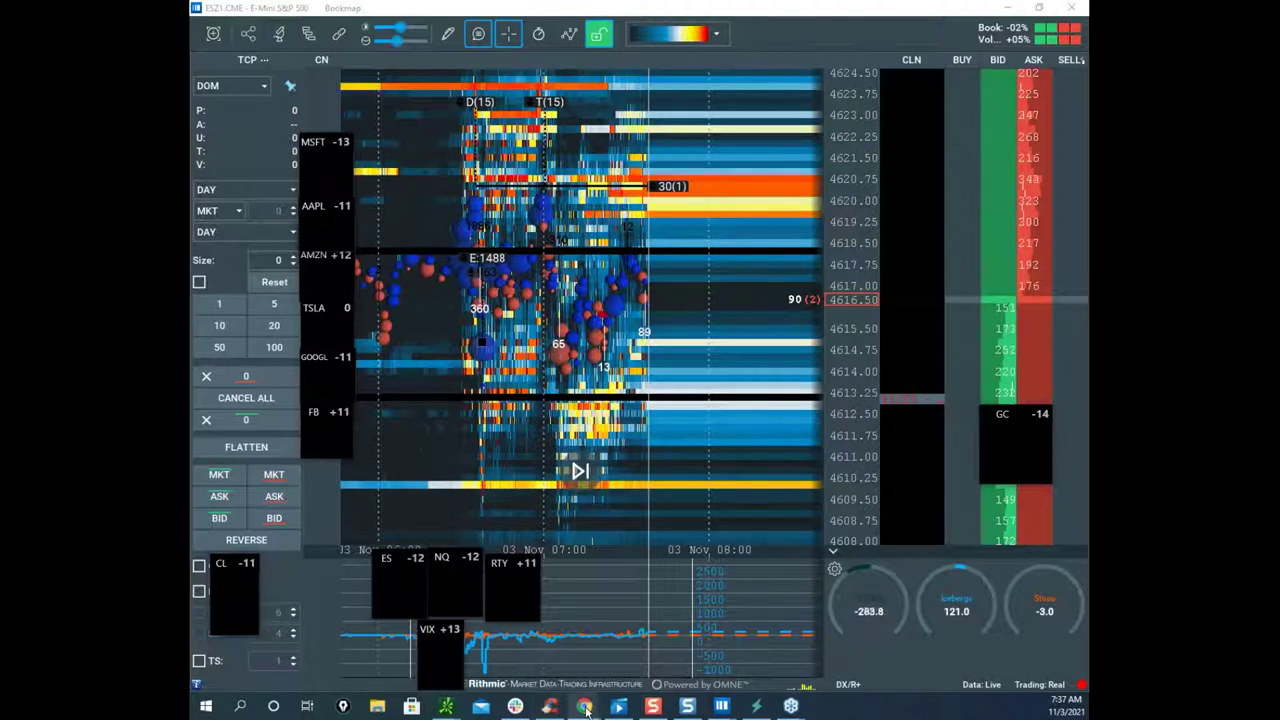
Step: Show the thinkorswim /ES 1-hour chart full size, box the consolidation around 4600, extend two lines from it, and clear the markup
mouse_move(586, 708)
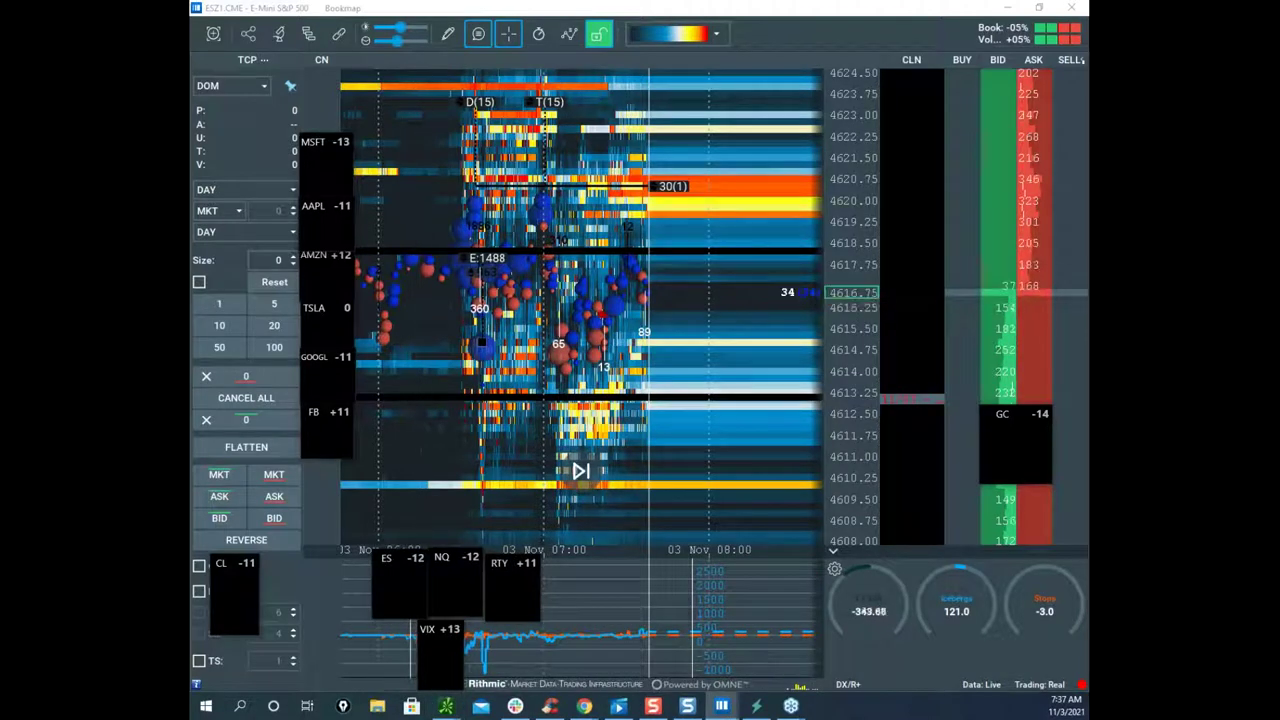
click(446, 706)
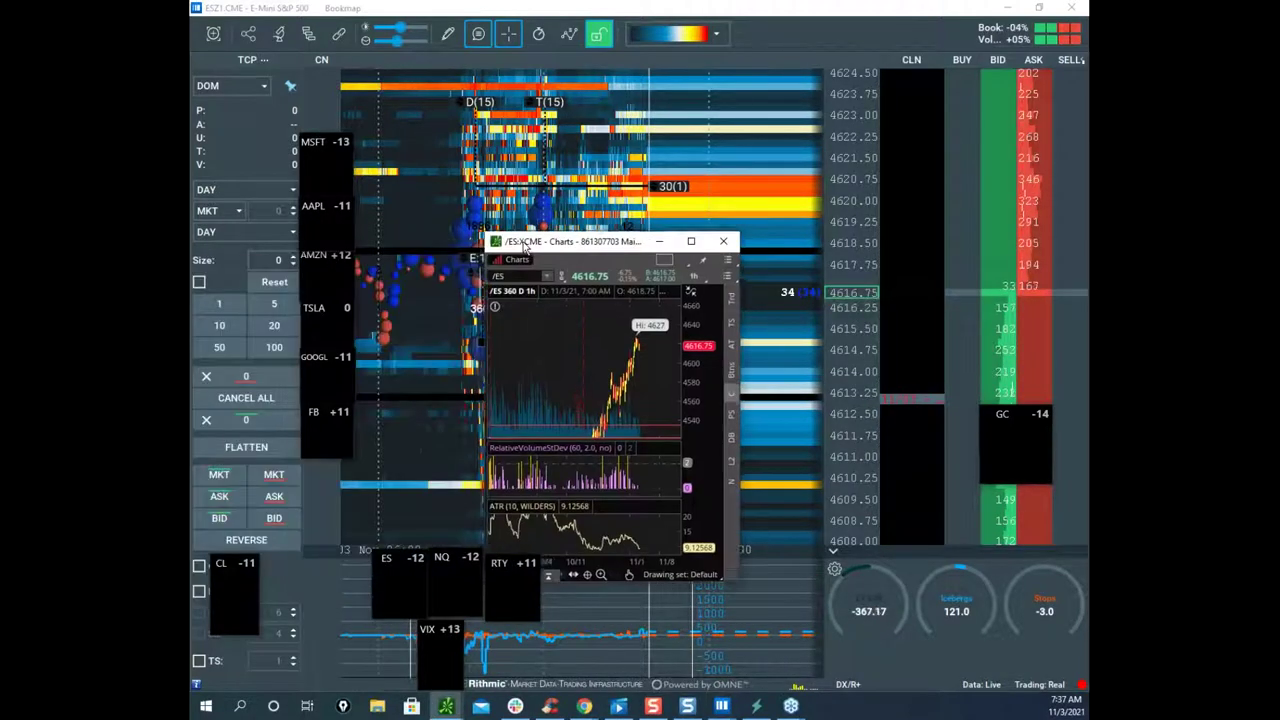
click(705, 230)
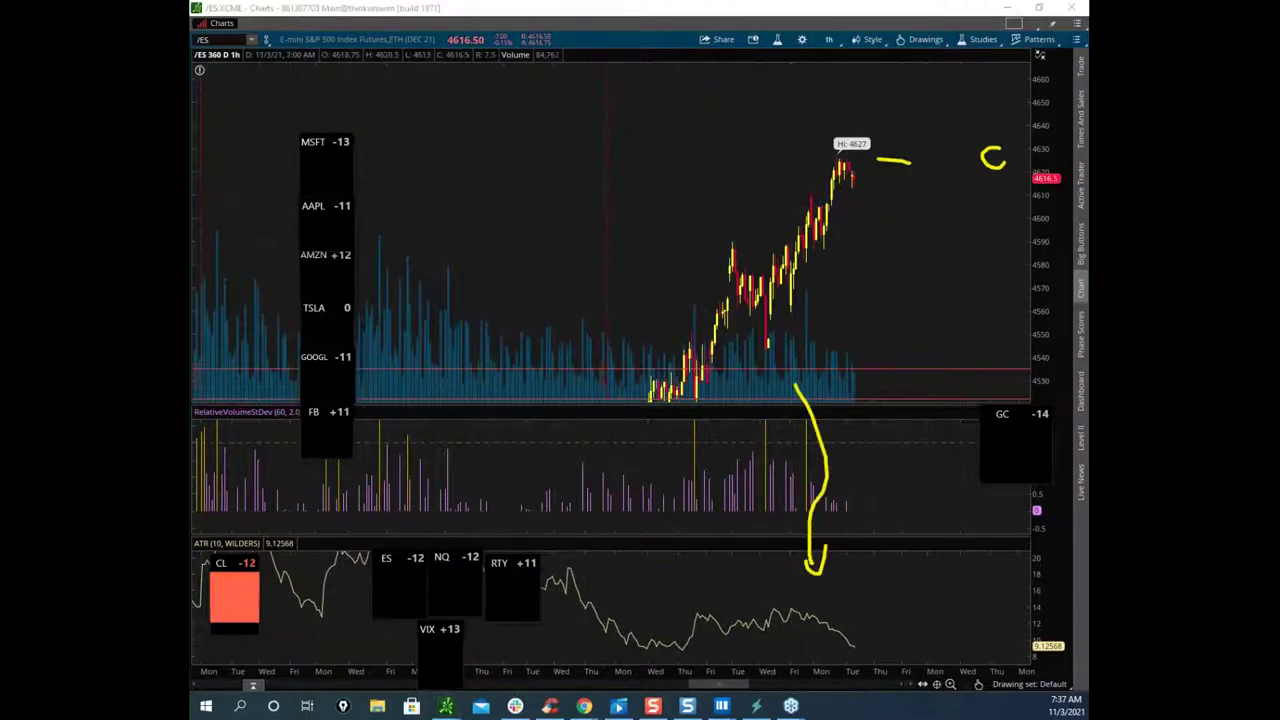
mouse_move(830, 209)
mouse_down()
mouse_move(830, 248)
mouse_move(1016, 211)
mouse_up()
drag(818, 232, 1006, 230)
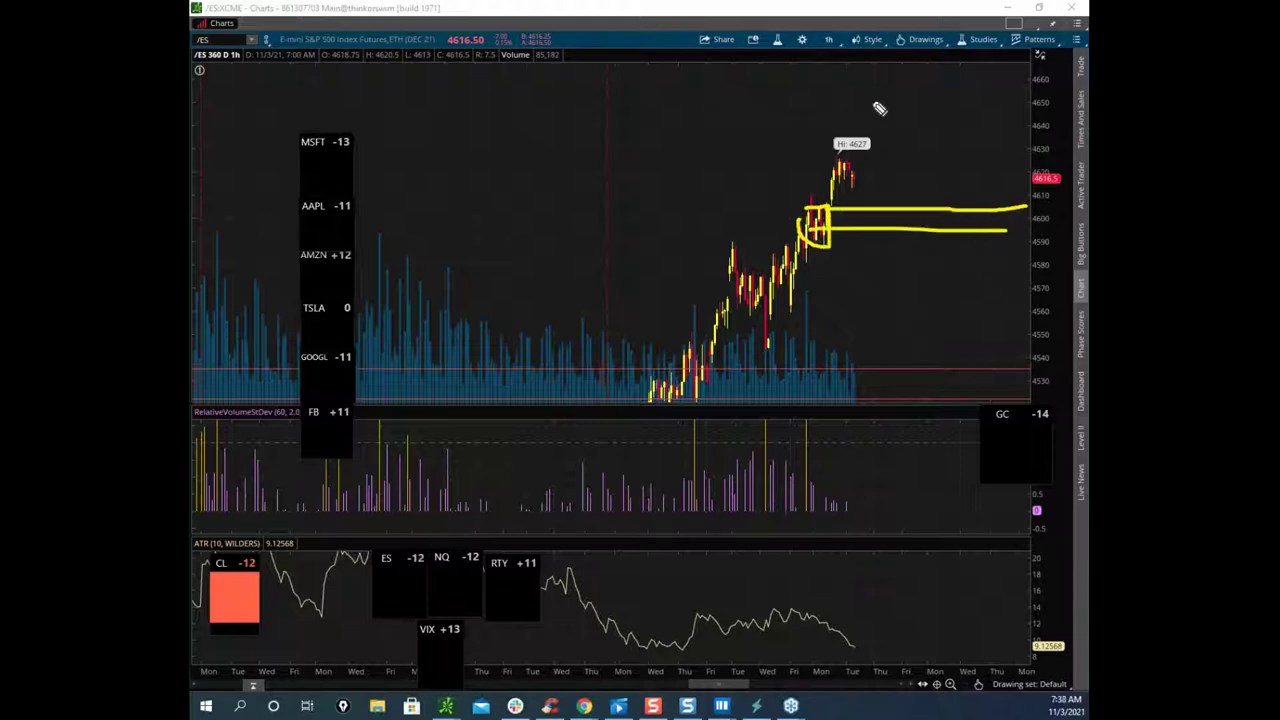
key(Escape)
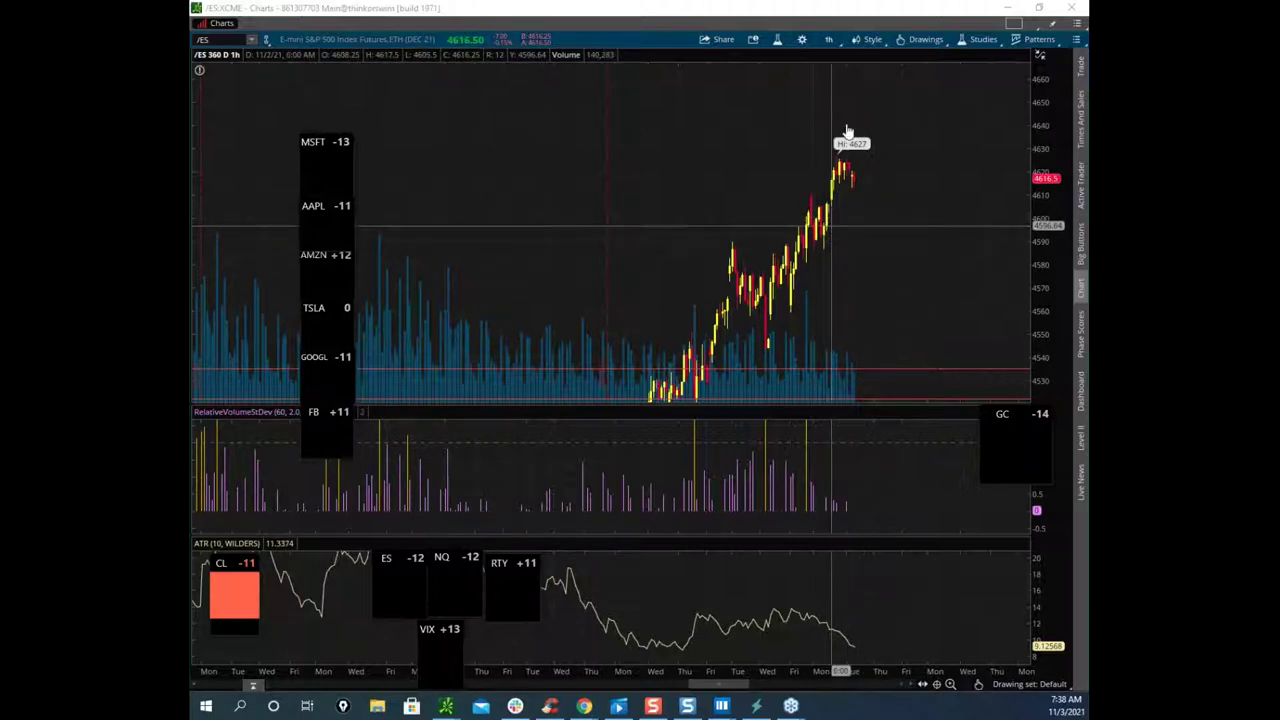
Step: Switch to the FalconXtreme remote desktop in Chrome and show the E-Mini S&P 500 profile chart in Sierra Chart
drag(840, 24, 190, 182)
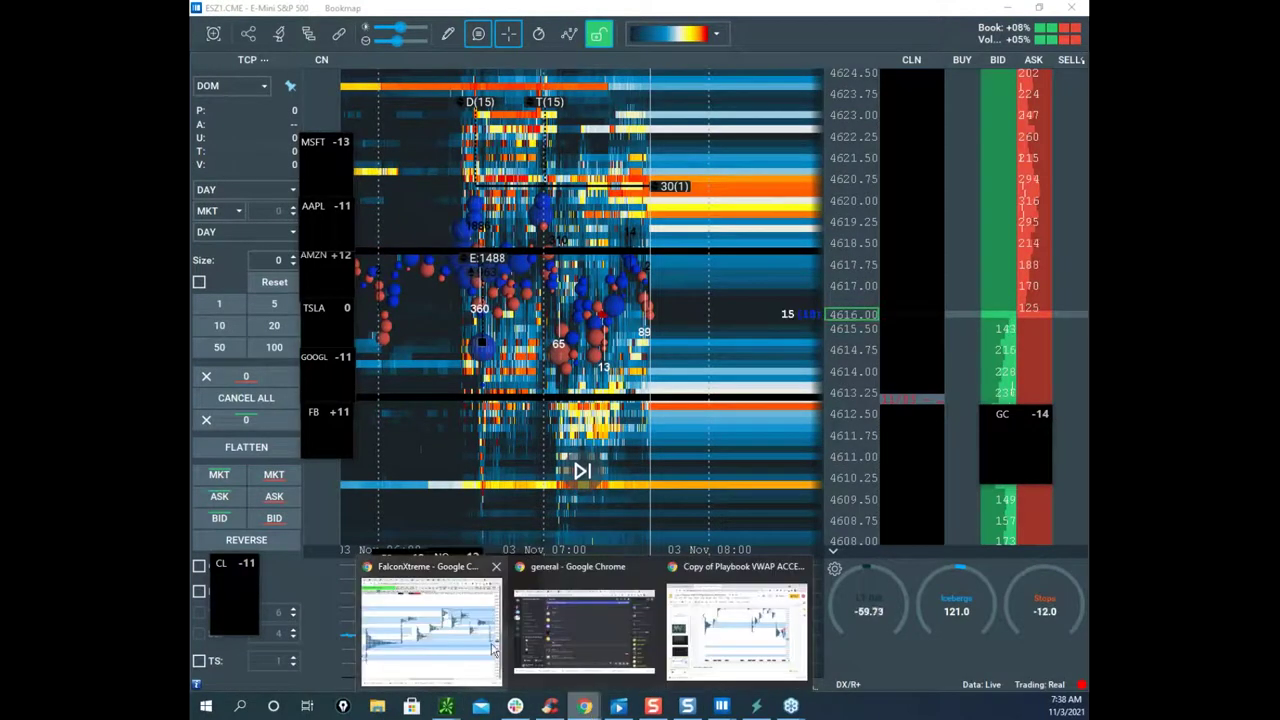
click(492, 650)
mouse_move(1082, 492)
mouse_down()
mouse_move(1082, 464)
mouse_move(1082, 479)
mouse_up()
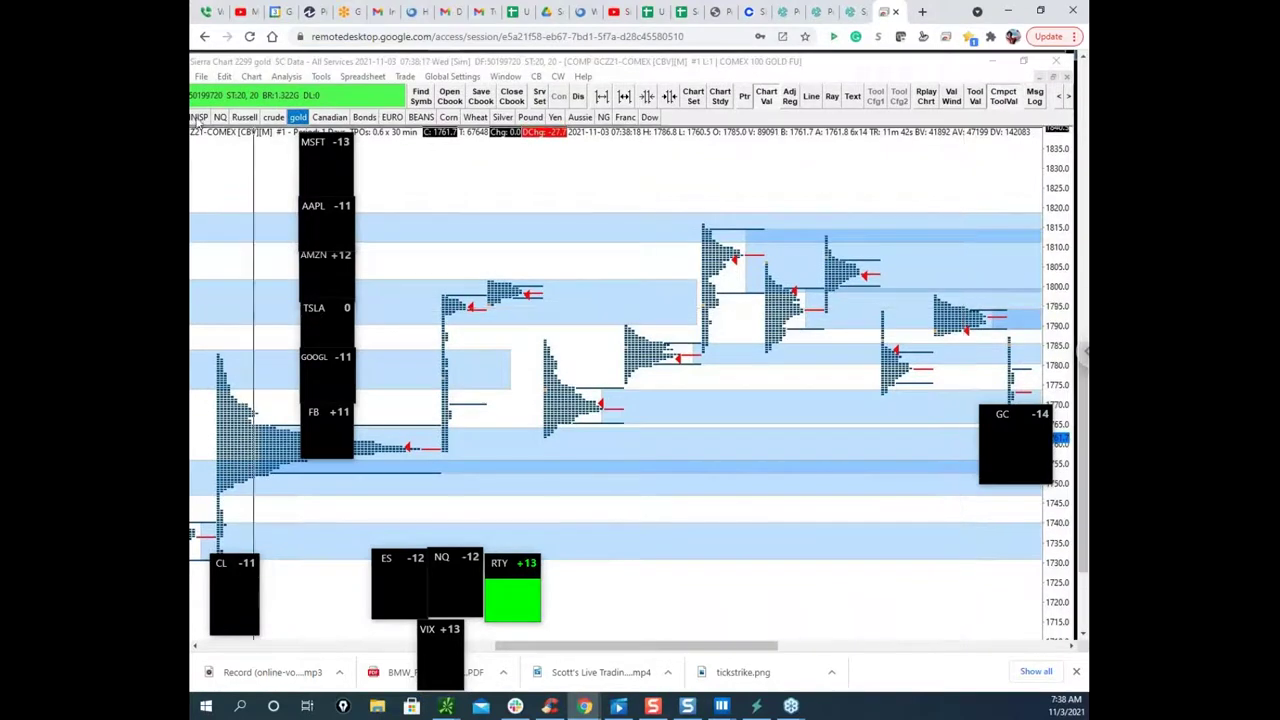
key(ctrl+Tab)
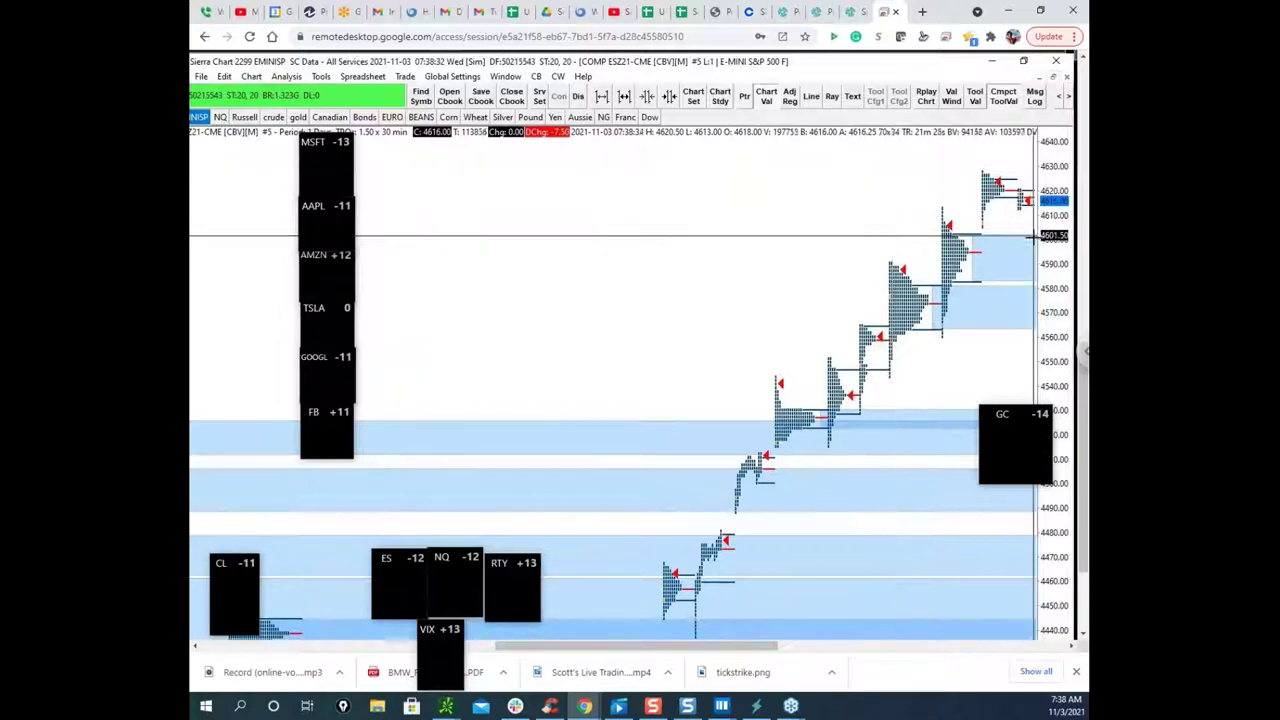
Step: Return to Bookmap, bring the S&P prices down to about 4600 into view, and circle the Combo L3 level near 4606
drag(948, 17, 190, 205)
drag(759, 320, 736, 164)
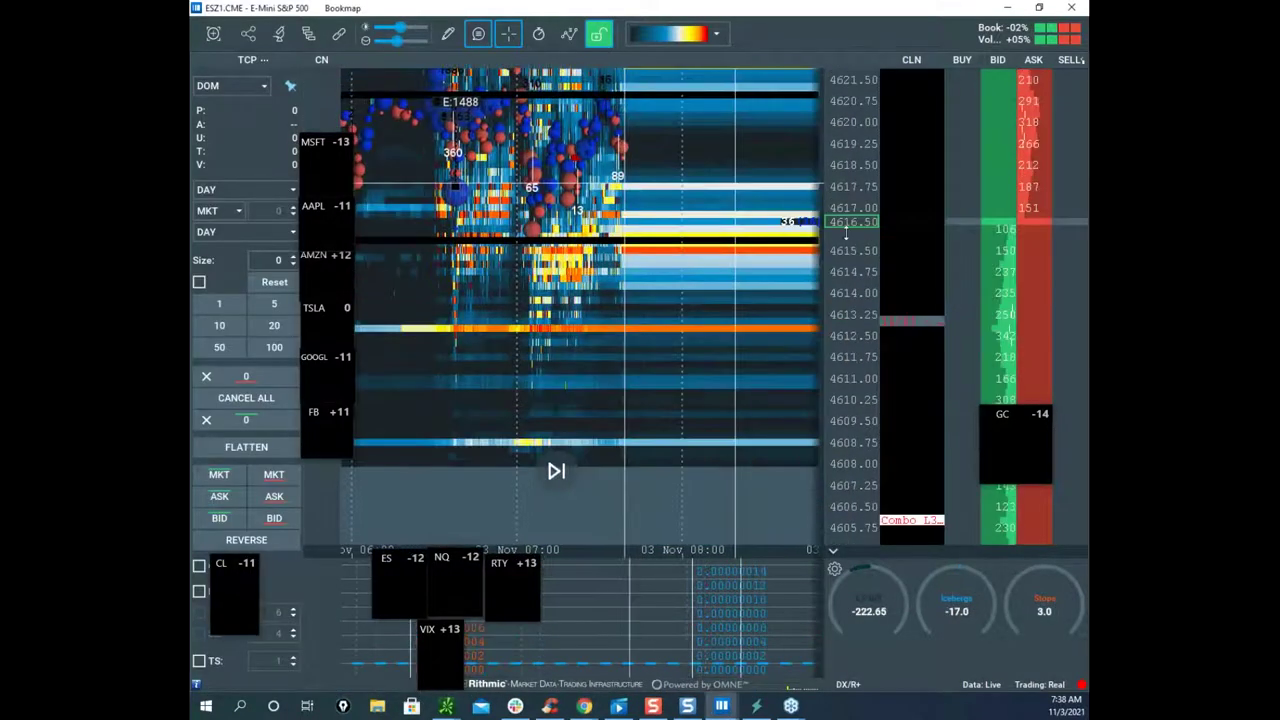
scroll(846, 232, down, 3)
drag(1023, 206, 1000, 223)
key(Escape)
drag(946, 372, 918, 406)
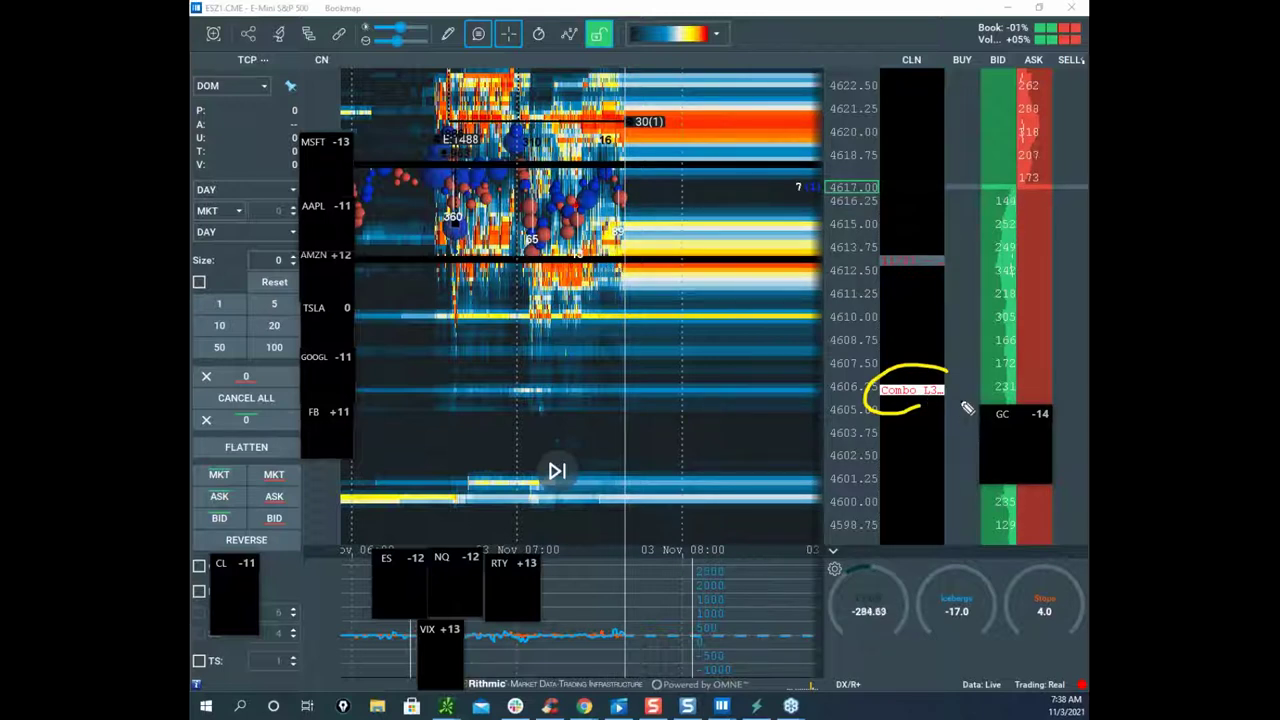
Step: Mark the price next to Combo L3, trace a decline from about 4613 to 4600 with a rebound toward 4606, and clear the markup
mouse_move(838, 378)
mouse_down()
mouse_move(820, 404)
mouse_move(886, 410)
mouse_up()
mouse_move(636, 260)
mouse_down()
mouse_move(676, 388)
mouse_move(730, 393)
mouse_move(706, 500)
mouse_up()
drag(832, 457, 830, 503)
mouse_move(672, 450)
mouse_down()
mouse_move(705, 490)
mouse_move(765, 398)
mouse_up()
key(Escape)
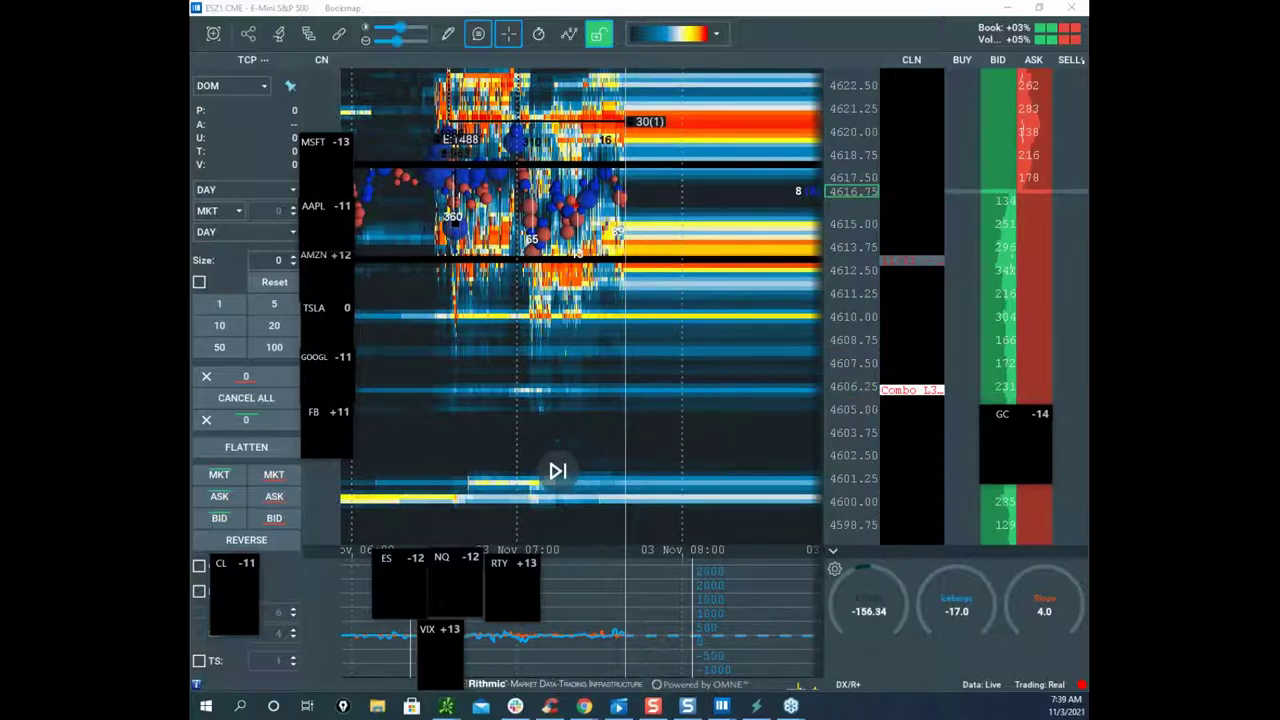
Step: Switch to the Chrome remote desktop and enlarge the E-Mini S&P 500 ETH VWAP 6000 Volume chart, showing prices down to the blue line
click(584, 706)
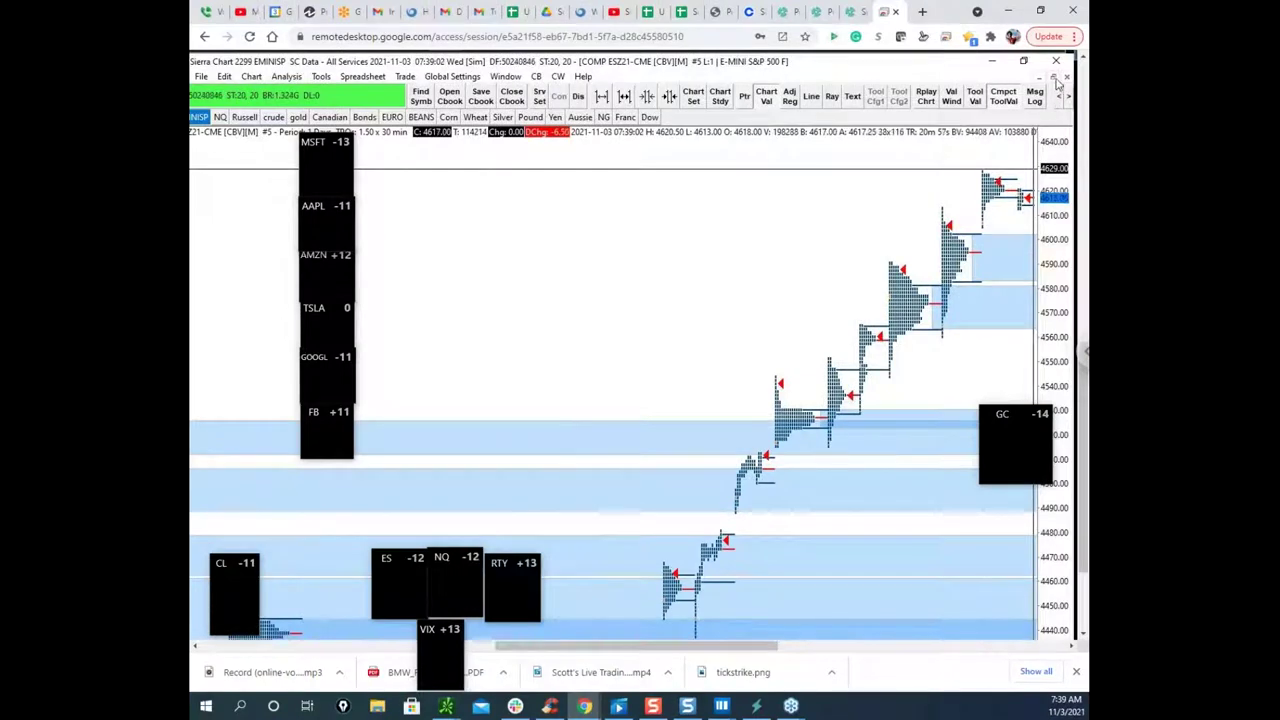
drag(1084, 432, 1087, 489)
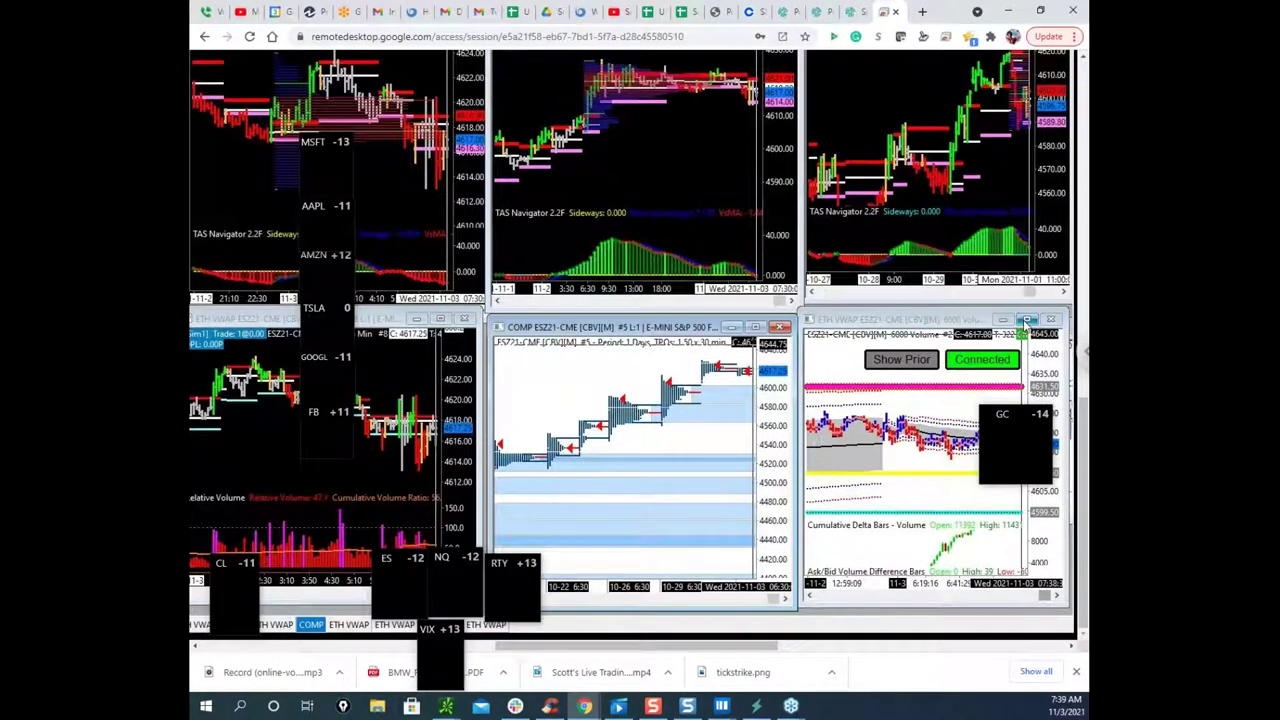
click(1027, 317)
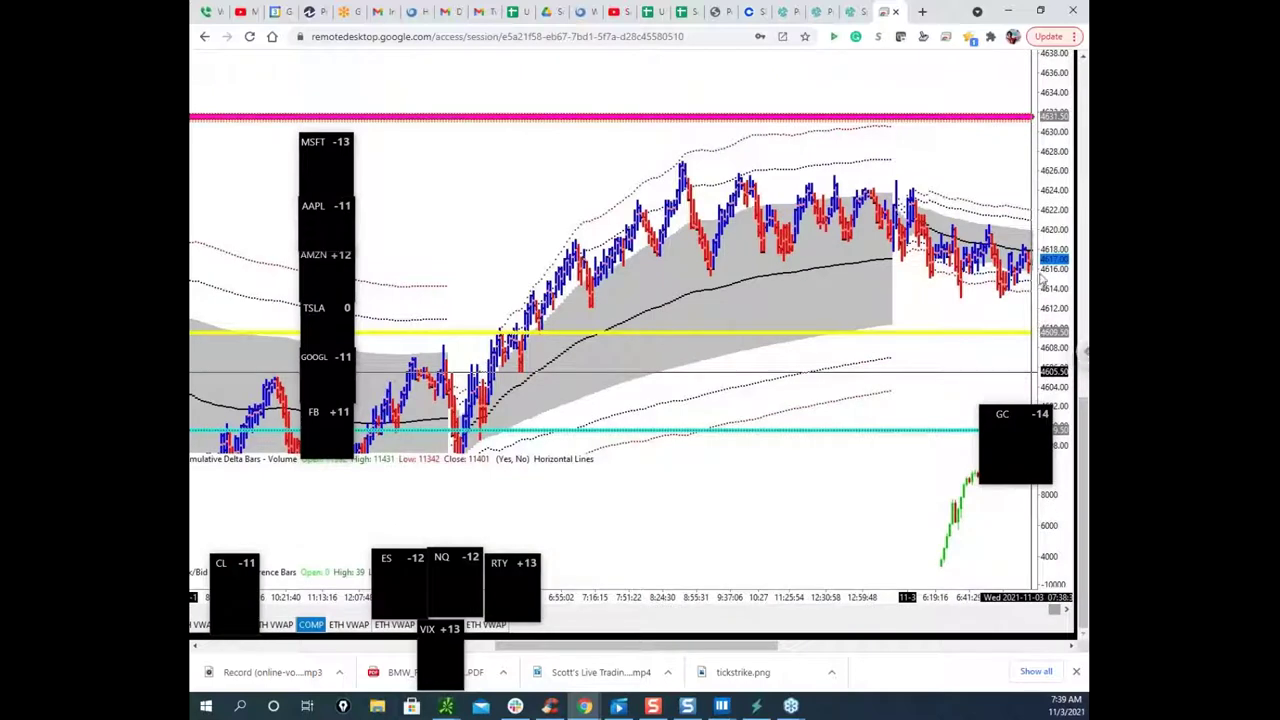
drag(1046, 350, 1038, 207)
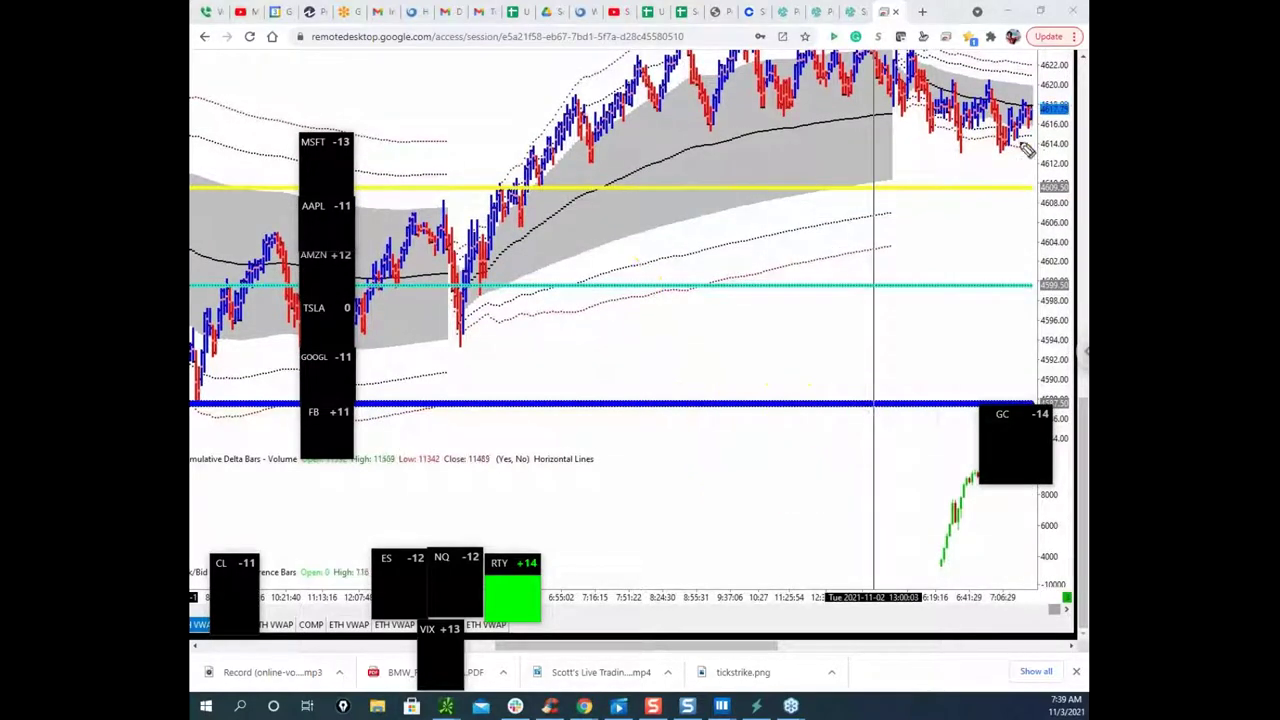
Step: Circle the yellow 4609.50, turquoise 4599.50 and blue 4587.50 lines, sketch a bounce off the blue line, and clear the markup
drag(1015, 188, 1028, 200)
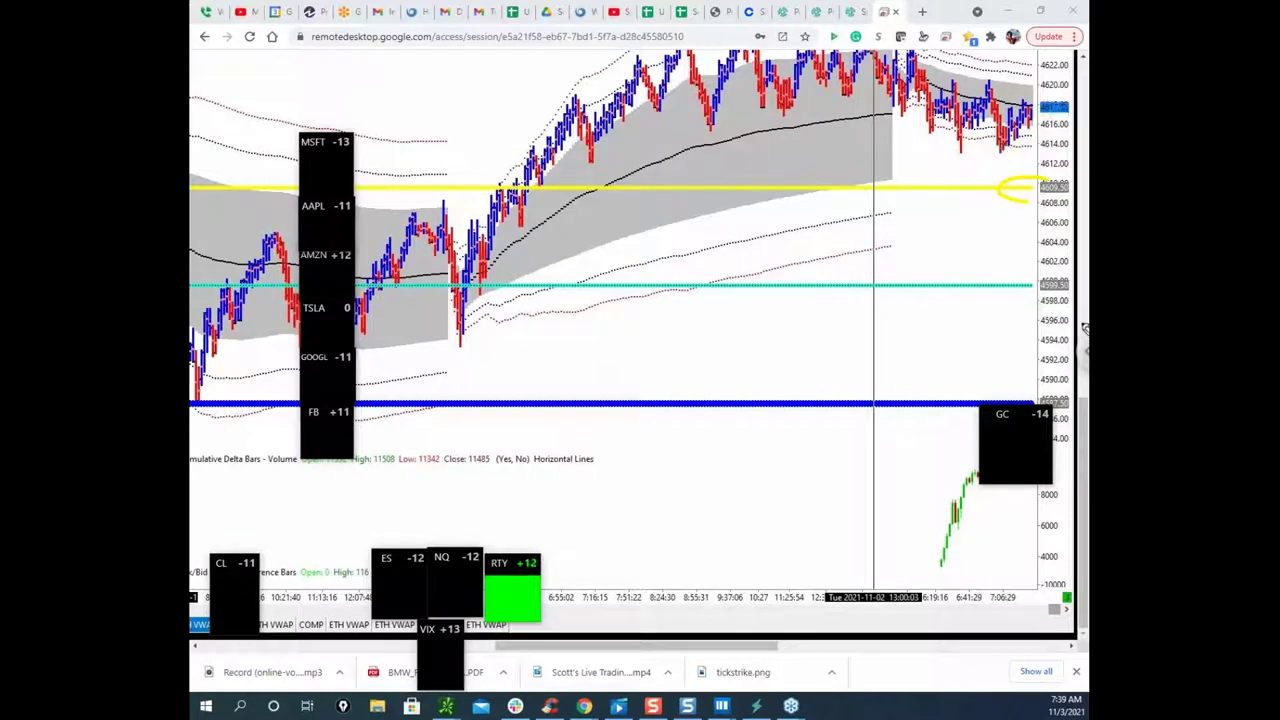
drag(1033, 396, 1038, 438)
drag(810, 363, 940, 245)
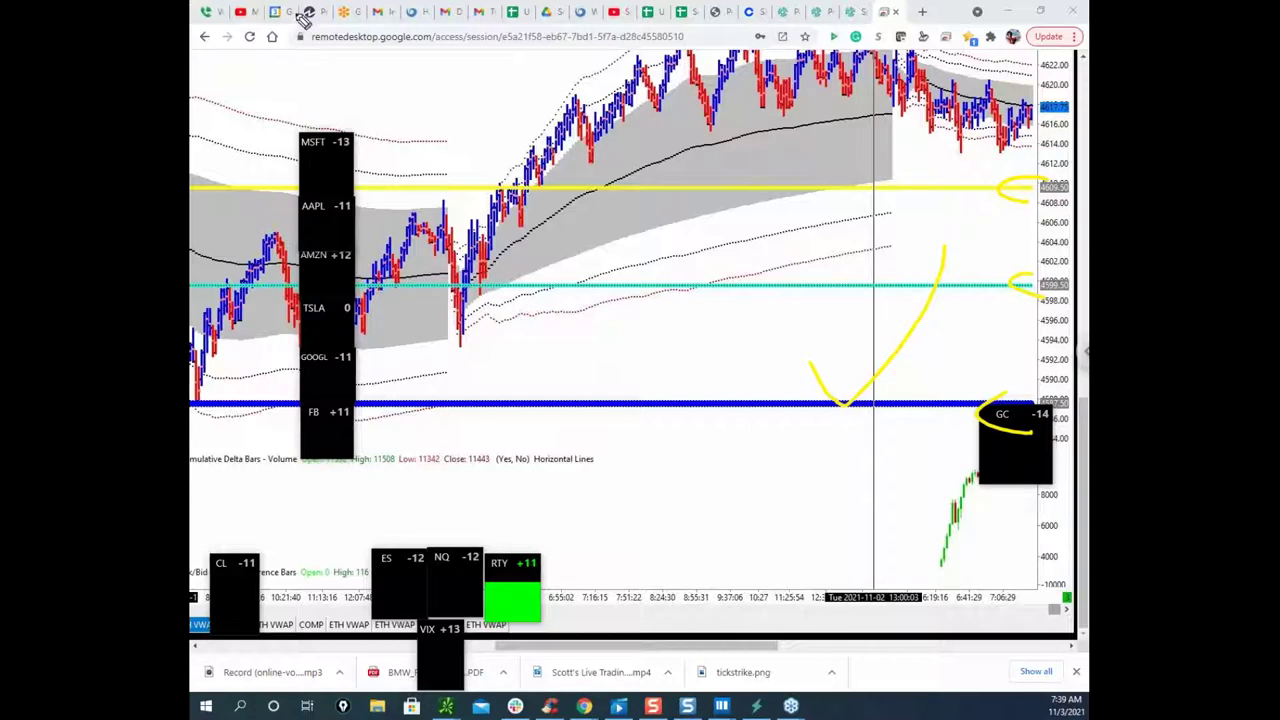
key(Escape)
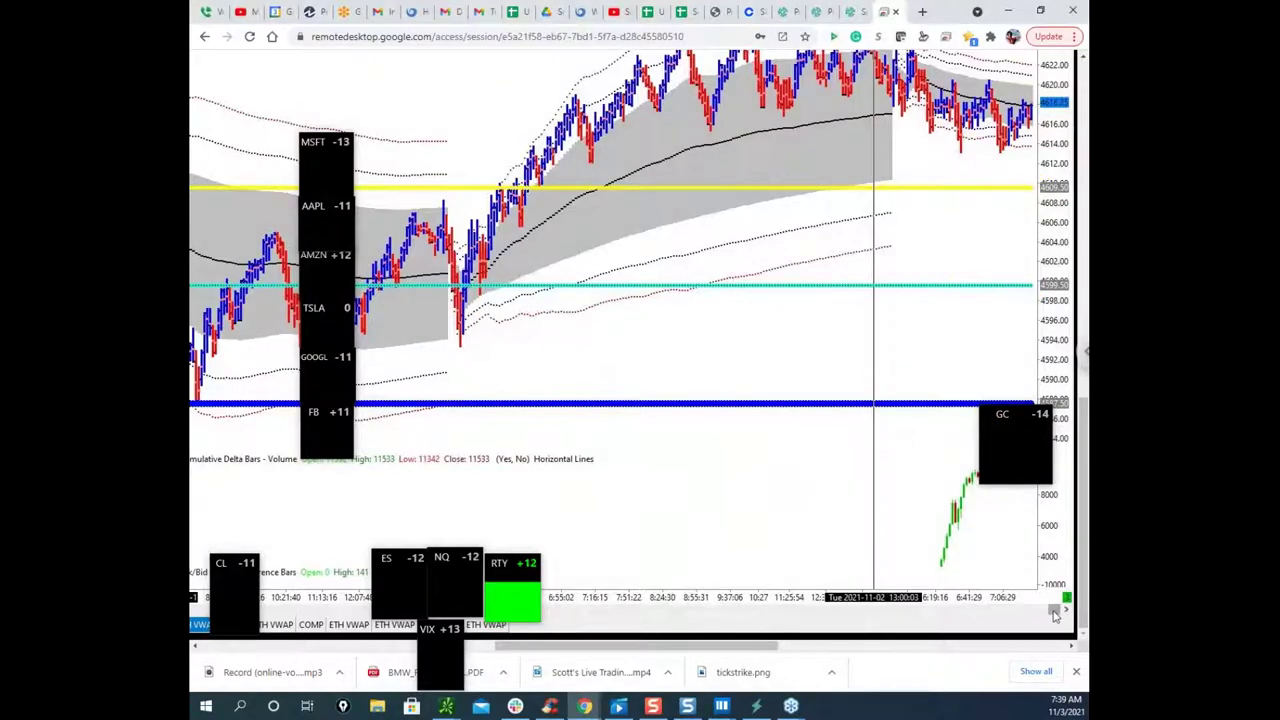
Step: Show the 1 November bars, trace the lows and rally off the blue 4587.50 line plus a new drop to it, and clear the markup
click(1053, 614)
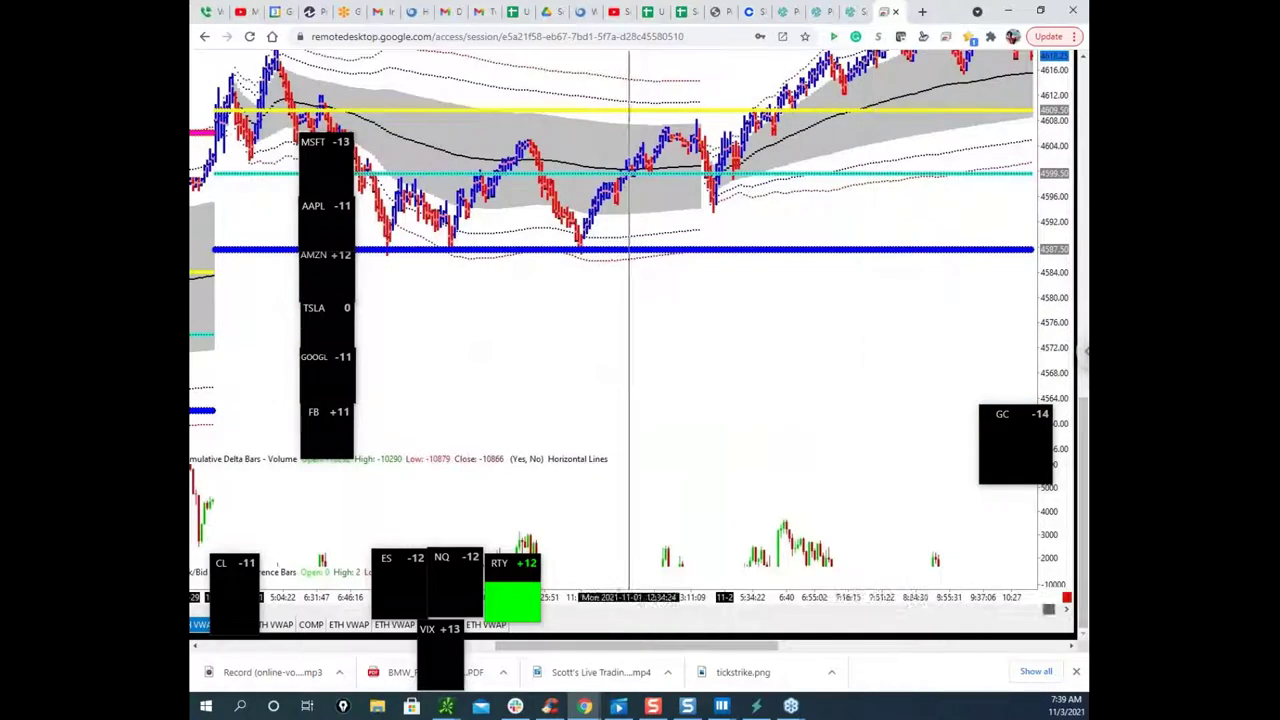
mouse_move(386, 236)
mouse_down()
mouse_move(436, 292)
mouse_move(488, 256)
mouse_move(500, 222)
mouse_move(748, 96)
mouse_up()
drag(995, 130, 1012, 253)
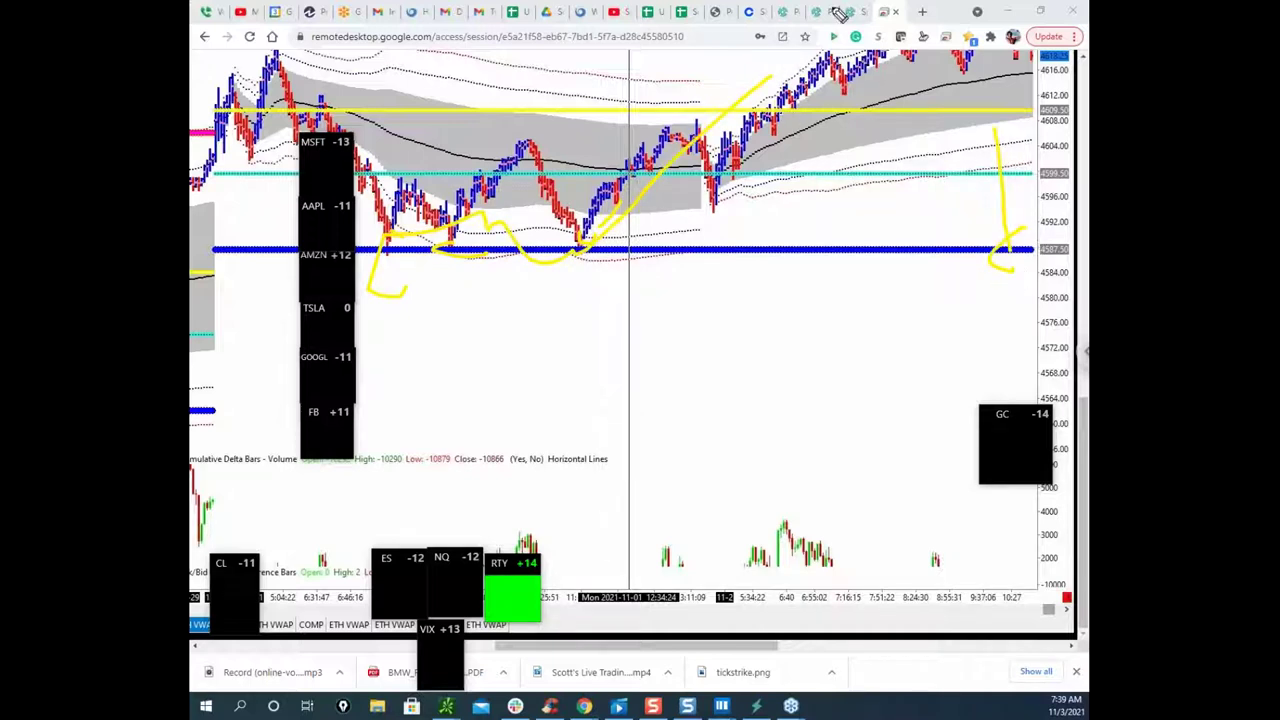
key(Escape)
Step: Return the VWAP chart to the latest bars, circle the end of the prior session's lower band, and circle the current session's prices around 4616
drag(1084, 537, 1084, 511)
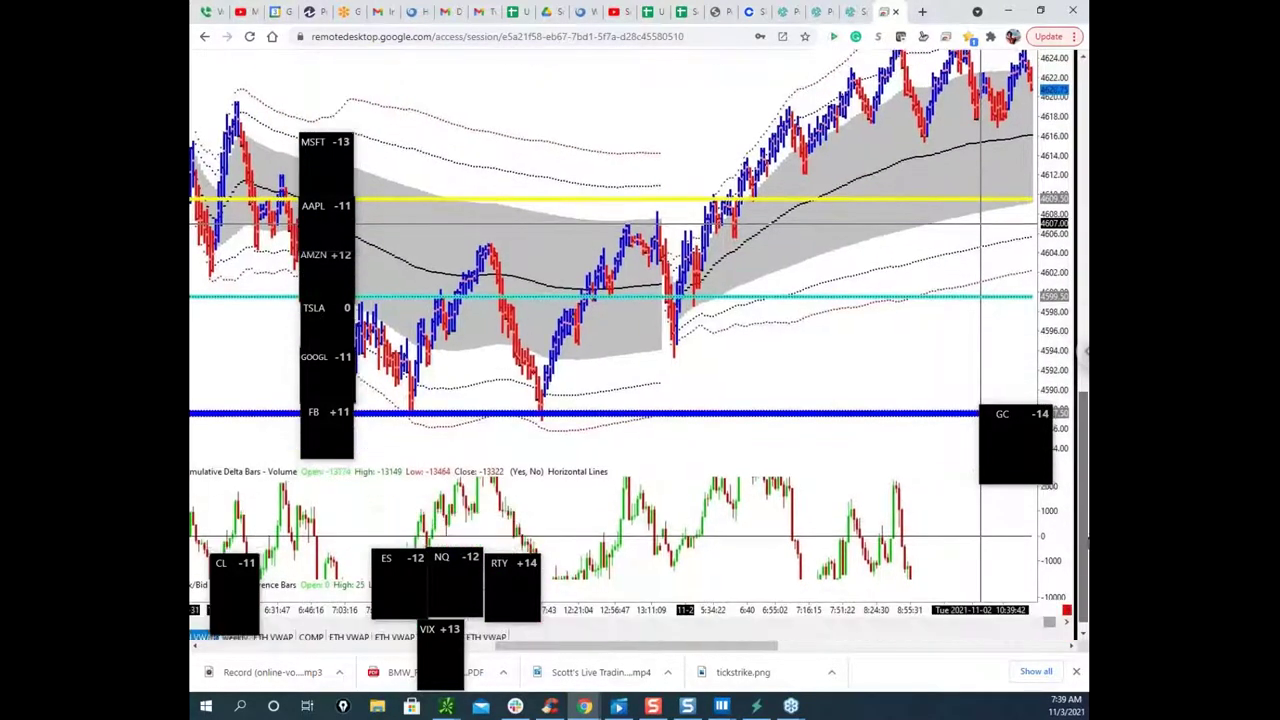
click(1068, 634)
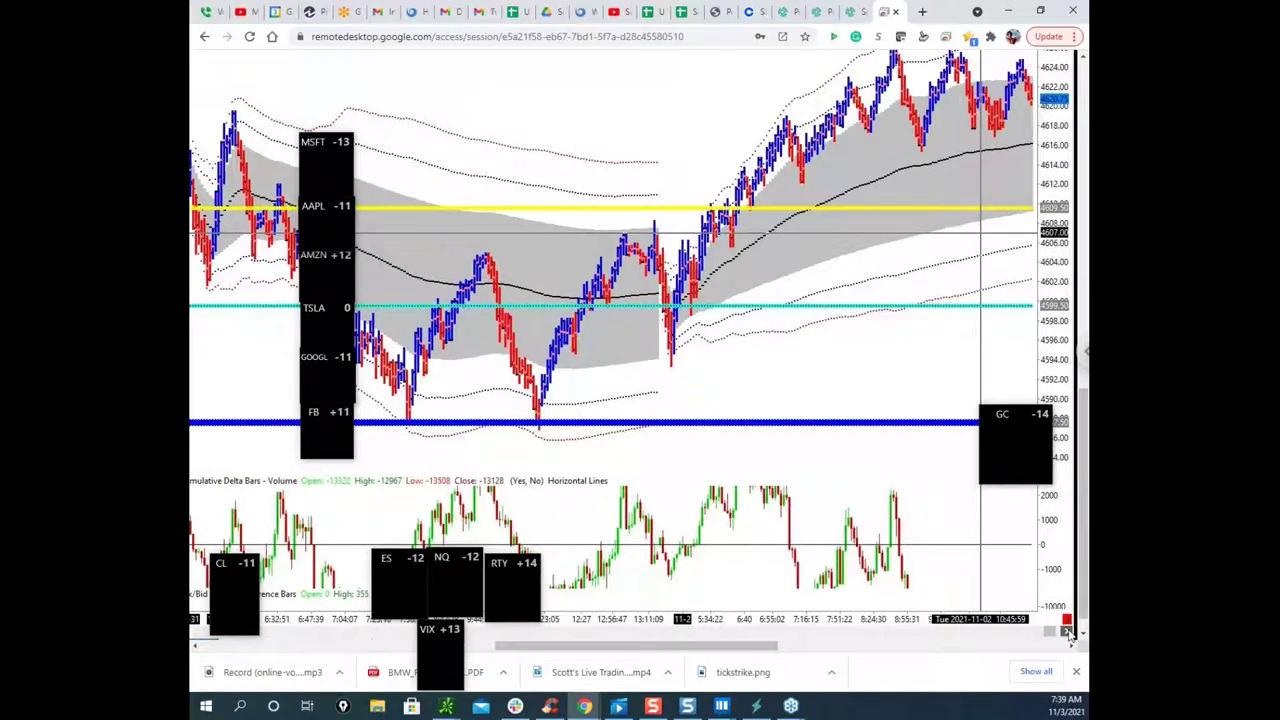
scroll(939, 267, down, 8)
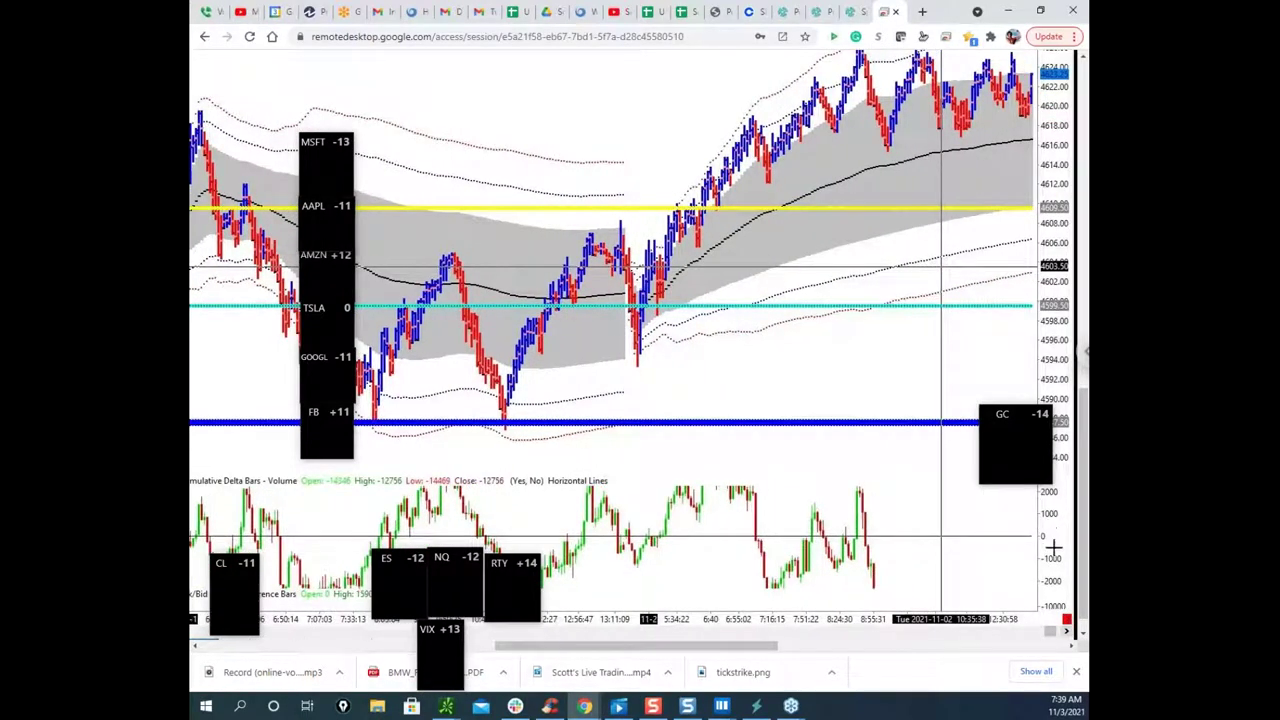
click(1062, 634)
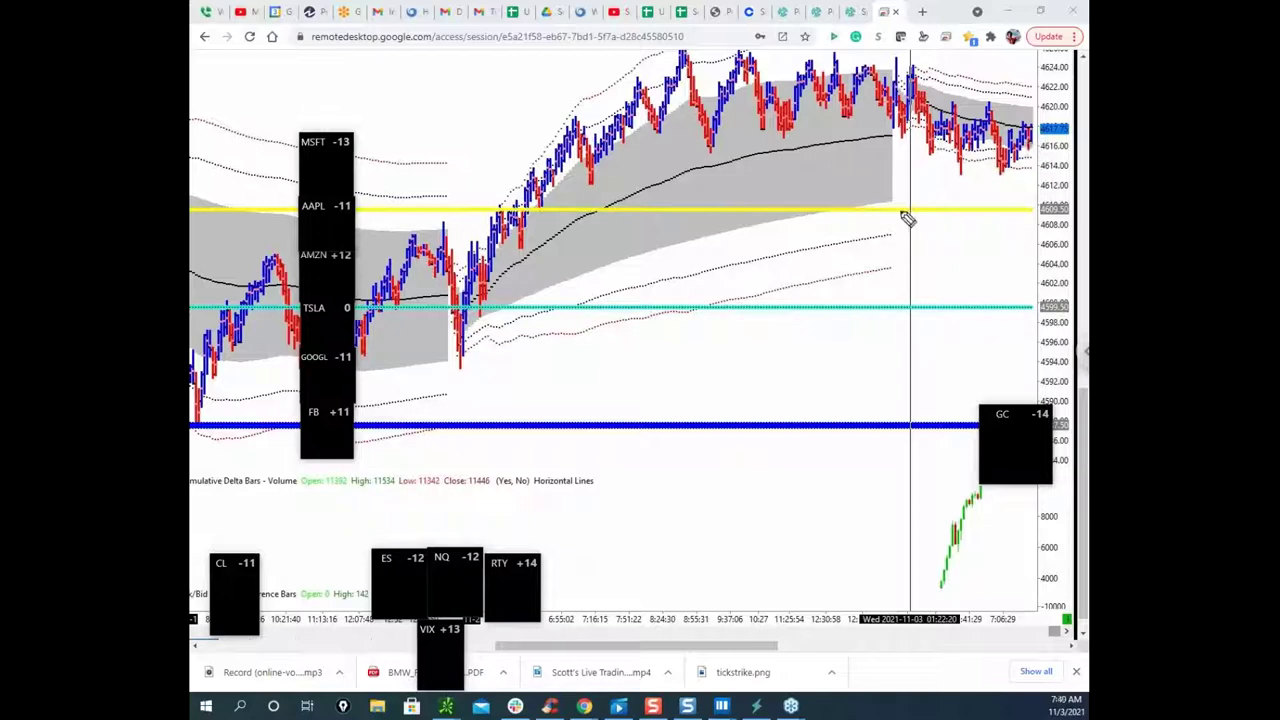
drag(884, 198, 900, 236)
mouse_move(1030, 139)
mouse_down()
mouse_move(1029, 162)
mouse_move(1044, 170)
mouse_up()
mouse_move(1022, 70)
mouse_down()
mouse_move(1048, 152)
mouse_move(1042, 184)
mouse_up()
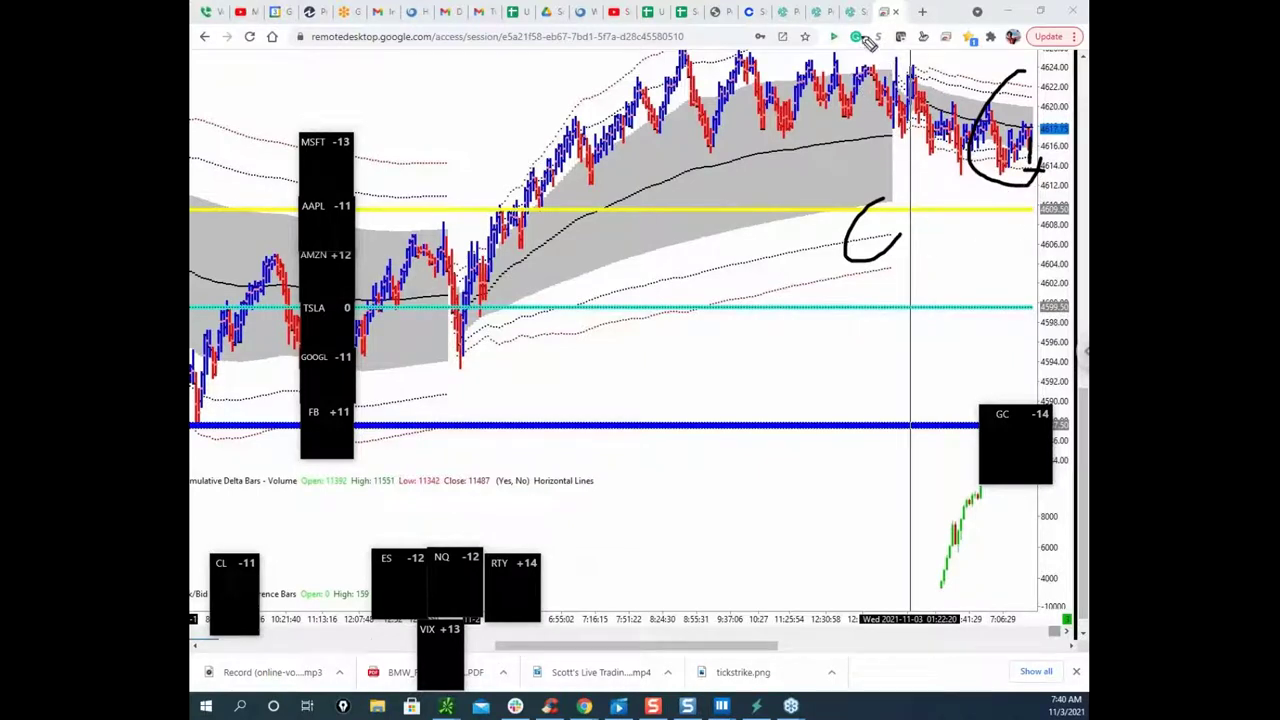
Step: Circle the prior session's VWAP bands, trace a drop through them to the turquoise 4599.50 line and a rebound, and clear the markup
drag(870, 42, 900, 322)
mouse_move(866, 76)
mouse_down()
mouse_move(891, 263)
mouse_move(906, 260)
mouse_move(892, 283)
mouse_up()
drag(884, 201, 918, 200)
mouse_move(870, 72)
mouse_down()
mouse_move(910, 63)
mouse_move(891, 140)
mouse_move(891, 271)
mouse_move(906, 286)
mouse_move(905, 244)
mouse_move(887, 262)
mouse_move(896, 292)
mouse_up()
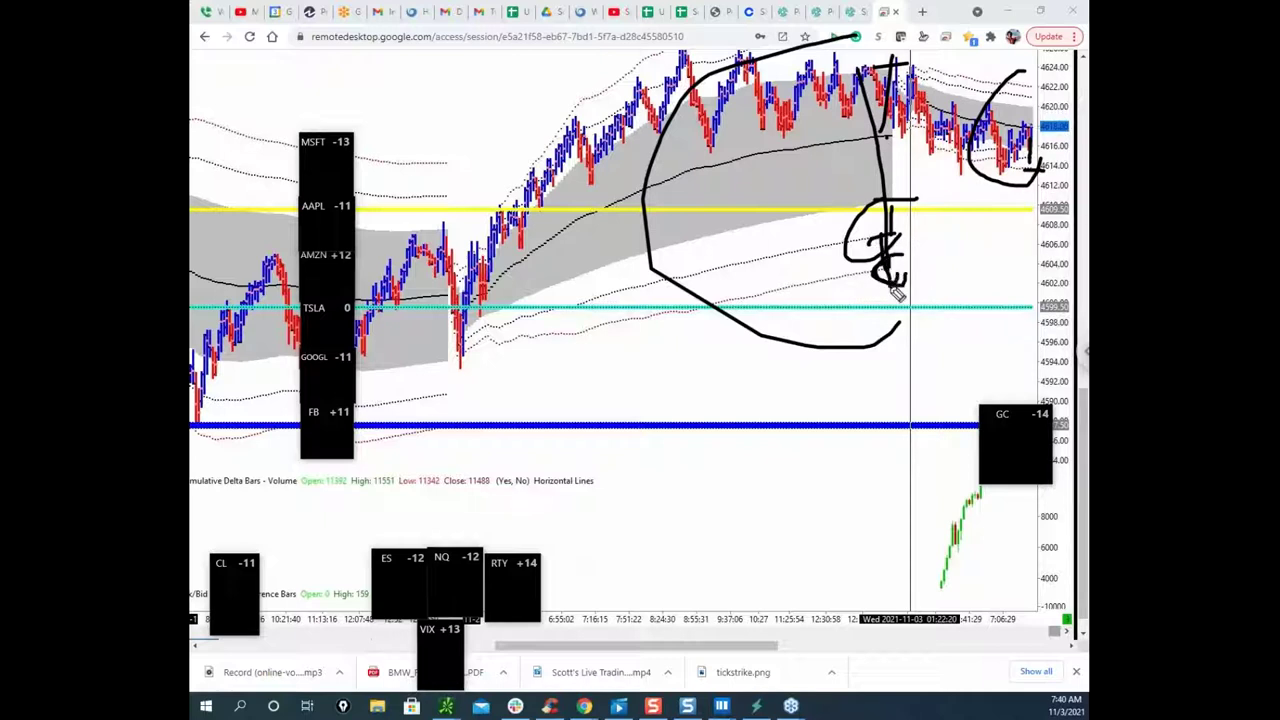
mouse_move(740, 300)
mouse_down()
mouse_move(729, 297)
mouse_move(800, 257)
mouse_move(826, 188)
mouse_up()
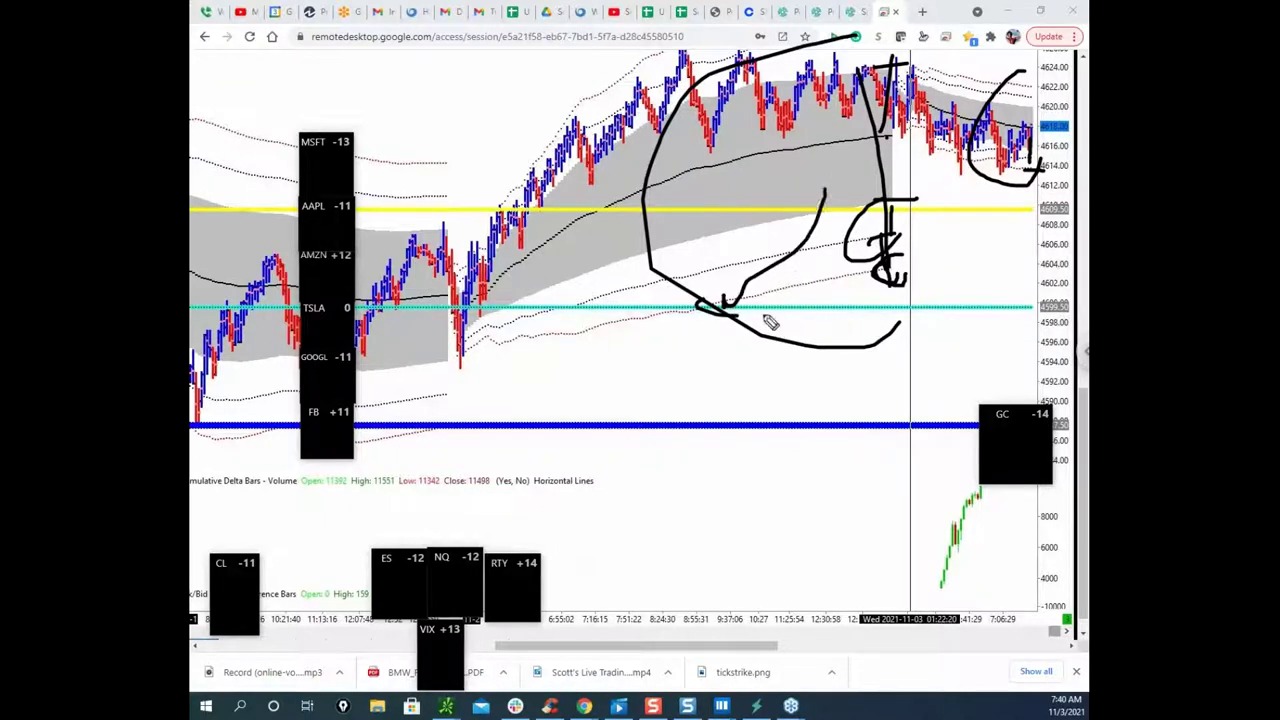
drag(752, 312, 911, 80)
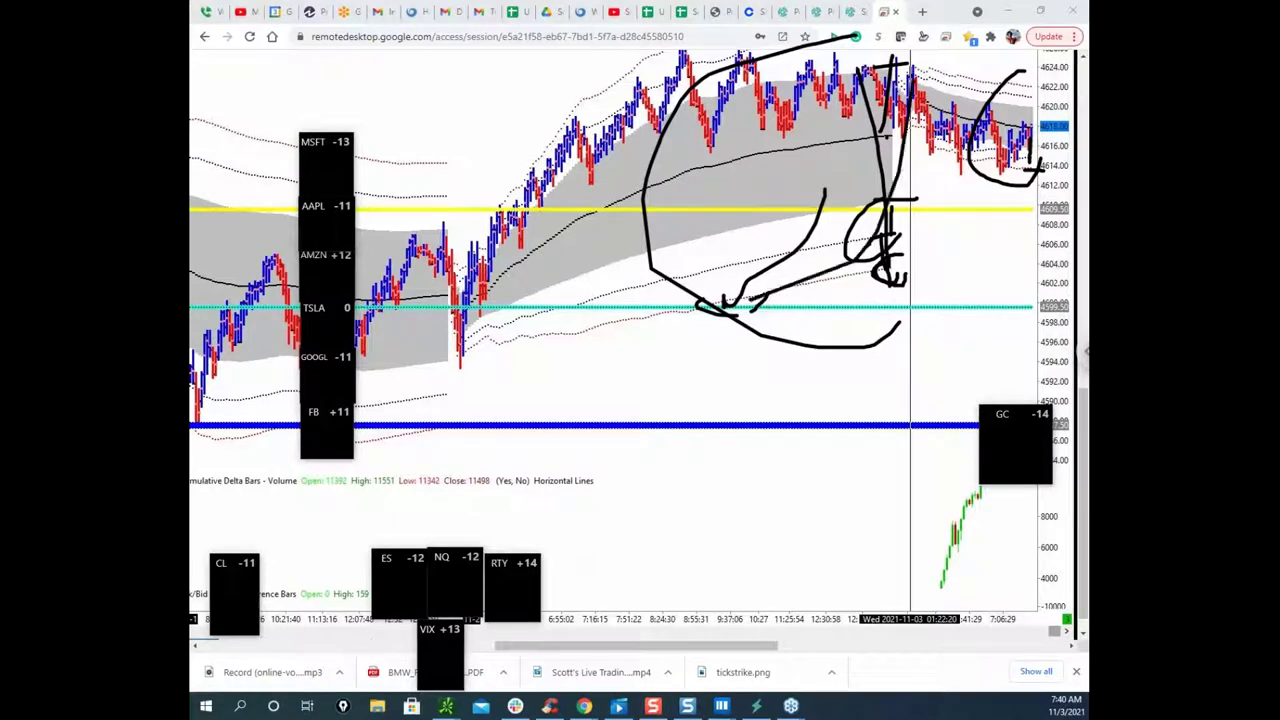
key(Escape)
Step: Return to Bookmap, clear the leftover markup, and trace a decline from about 4617 to below 4600 on the S&P heatmap
mouse_move(942, 16)
mouse_down()
mouse_move(944, 30)
mouse_move(509, 138)
mouse_move(190, 140)
mouse_up()
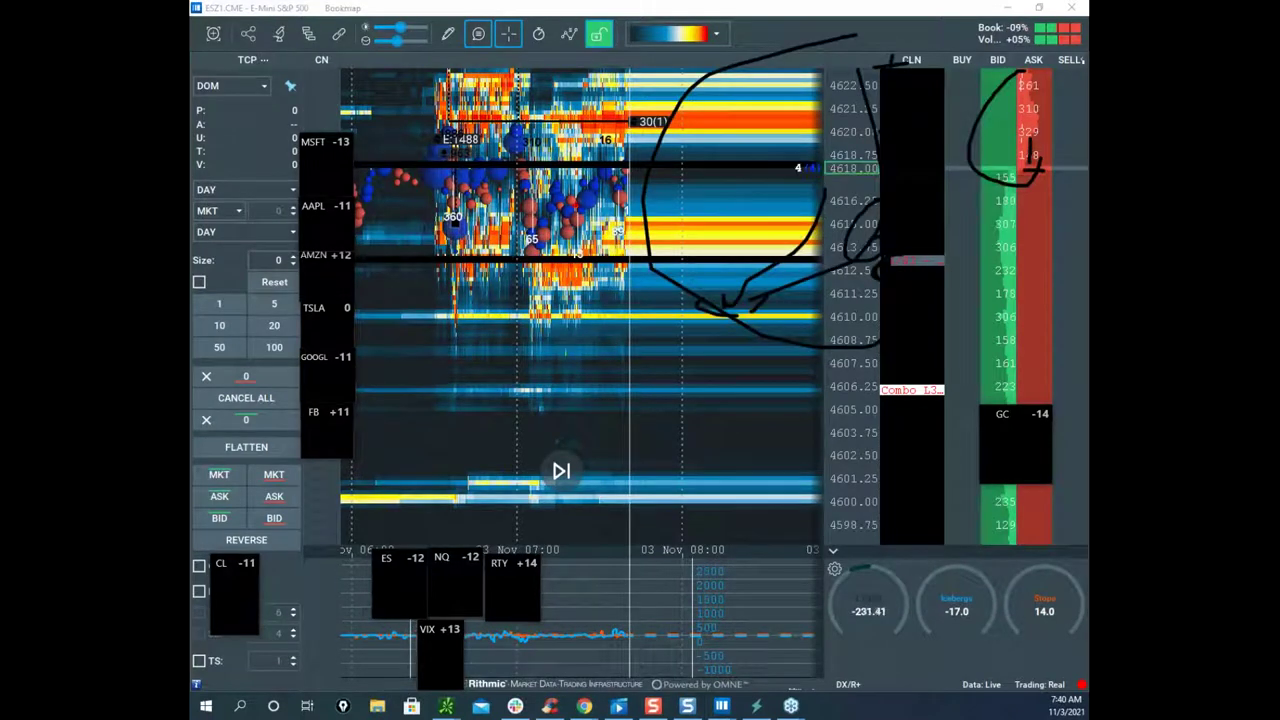
key(Escape)
mouse_move(622, 184)
mouse_down()
mouse_move(709, 400)
mouse_move(729, 394)
mouse_move(787, 560)
mouse_up()
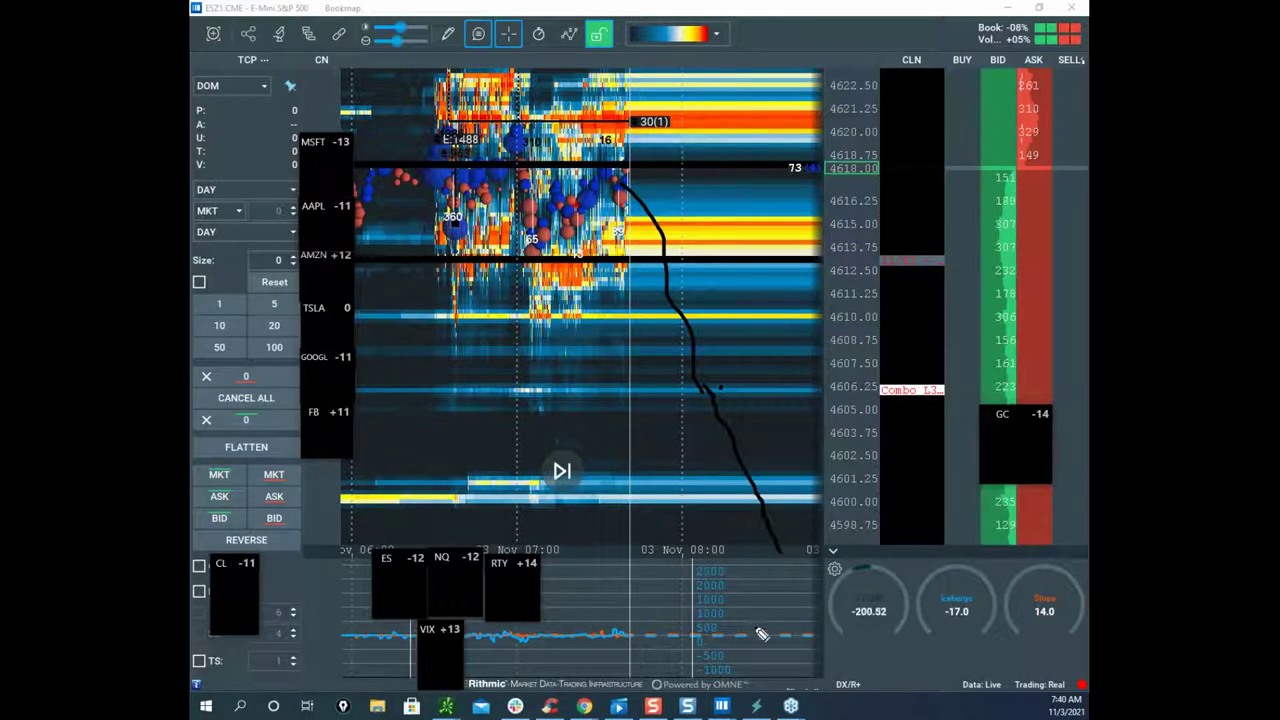
Step: Handwrite a note in the pane below the projected decline, and mark its low near 4599 with two short lines and an upward tick
drag(737, 634, 771, 617)
drag(738, 522, 782, 518)
drag(745, 543, 785, 548)
drag(772, 602, 776, 627)
drag(770, 522, 786, 500)
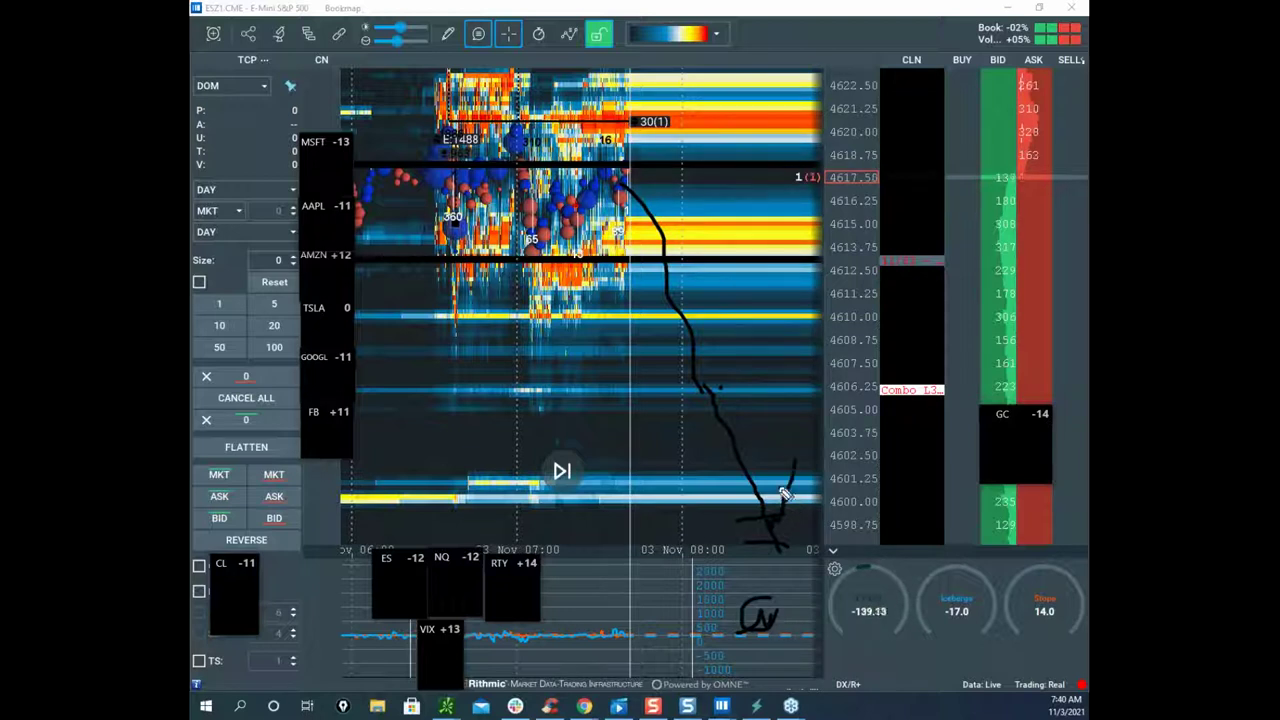
Step: Trace a rebound from the projected low toward about 4605, circle the low near 4599, and clear the markup
mouse_move(797, 455)
mouse_down()
mouse_move(787, 497)
mouse_move(829, 334)
mouse_up()
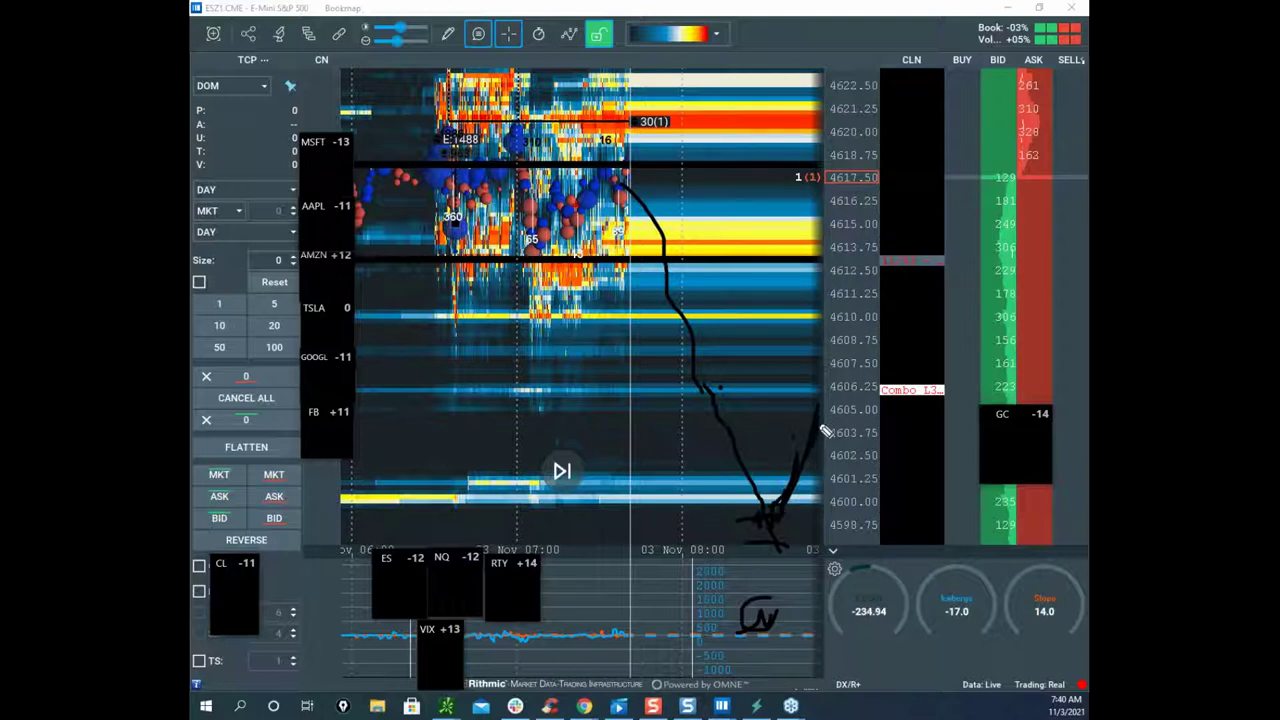
drag(764, 495, 781, 546)
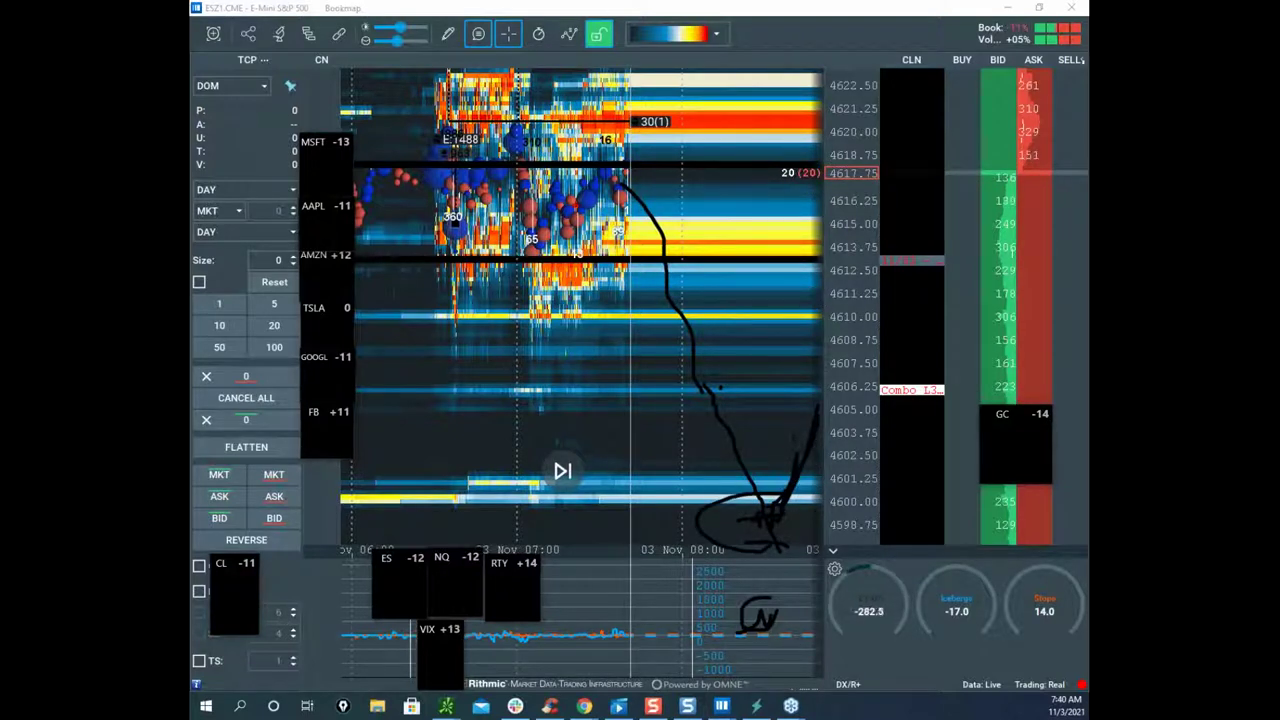
key(Escape)
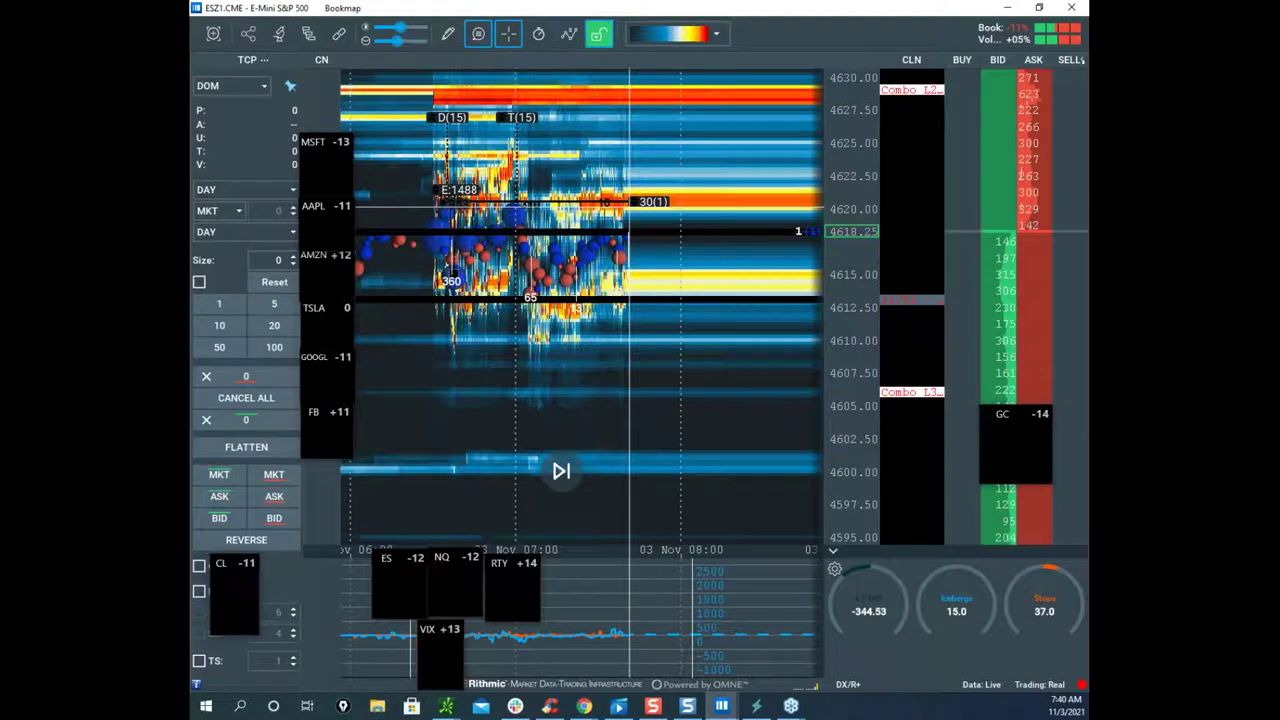
drag(722, 208, 742, 260)
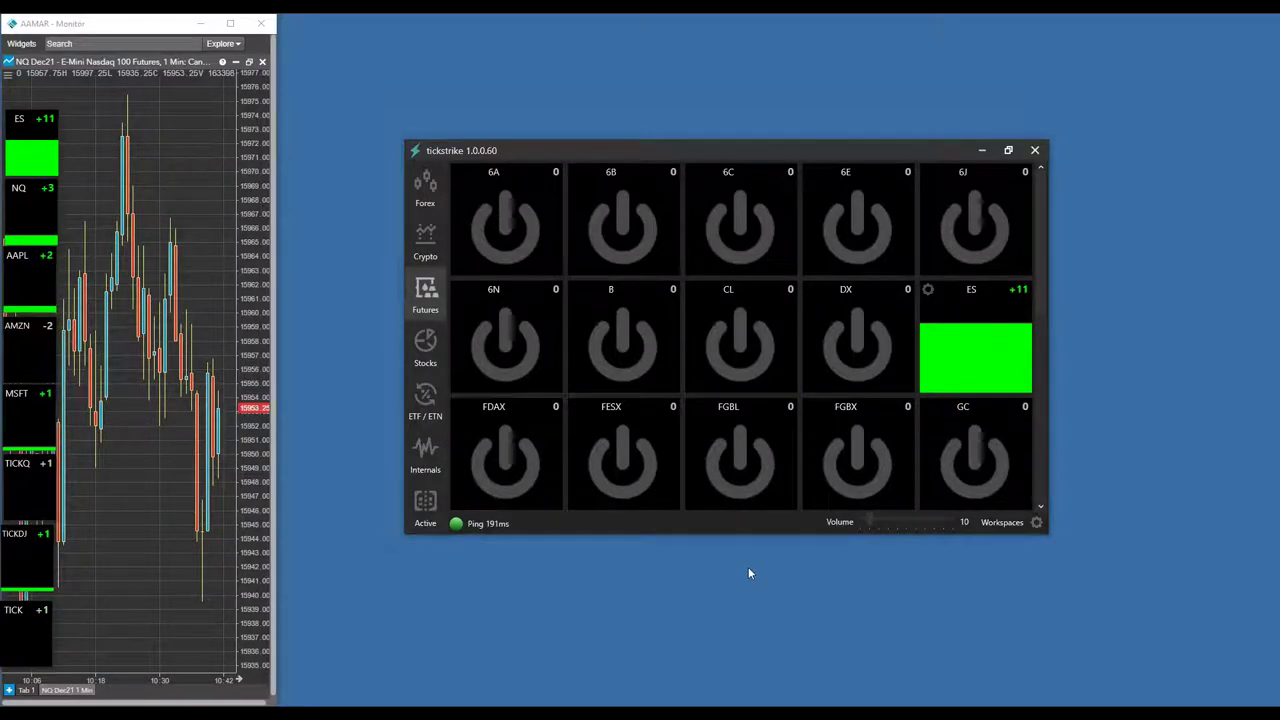
Step: Switch to tickstrike, minimise the Nasdaq 100 chart window and pull the floating ES gauge out of the gauge column
scroll(215, 354, down, 4)
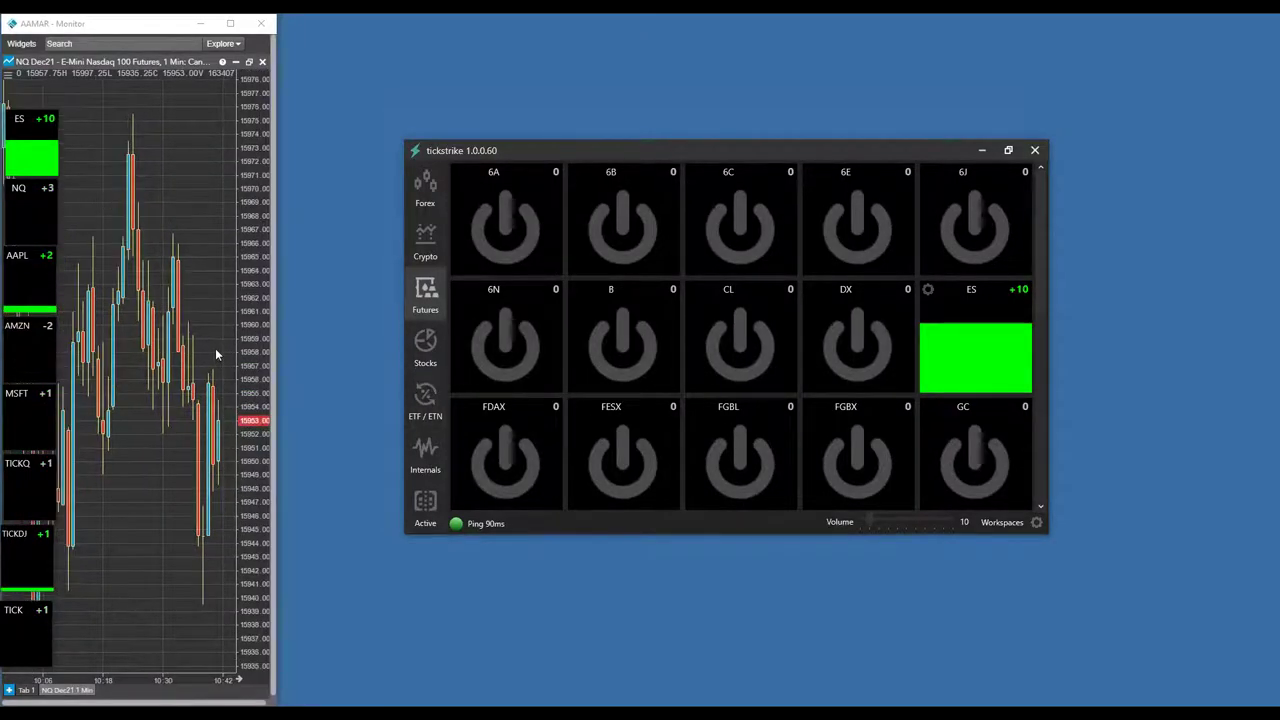
scroll(177, 115, up, 4)
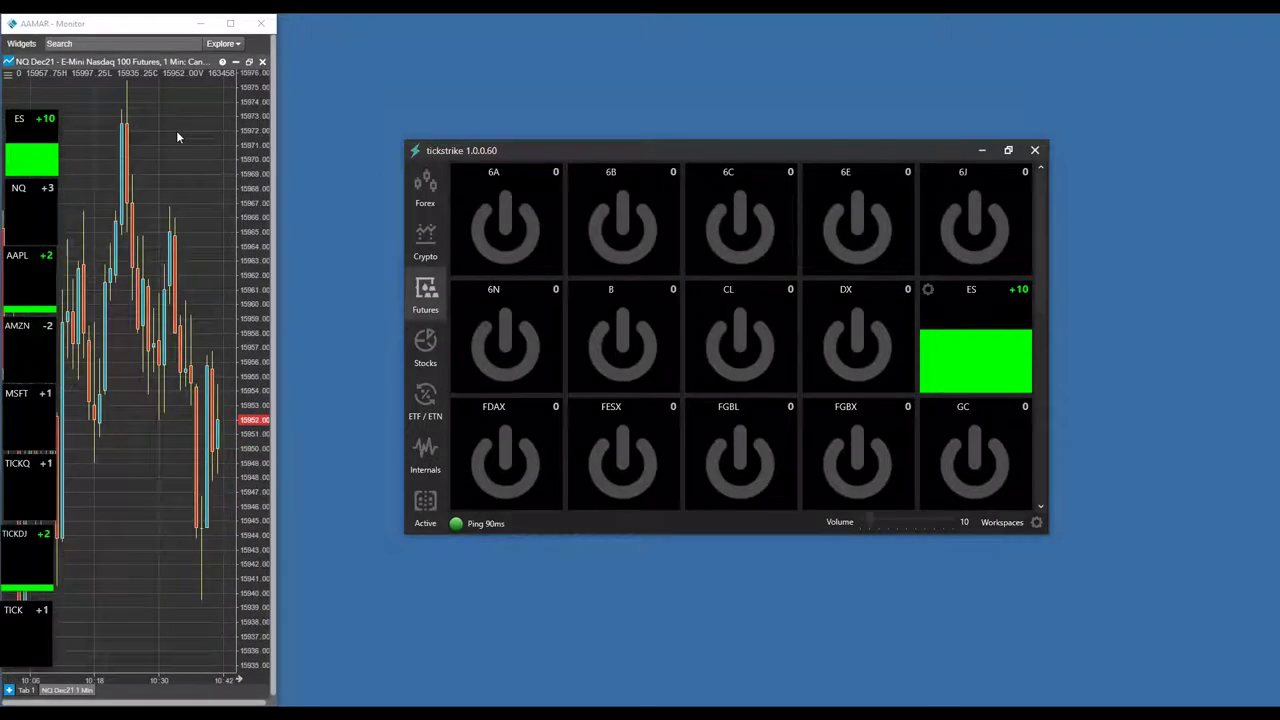
click(203, 24)
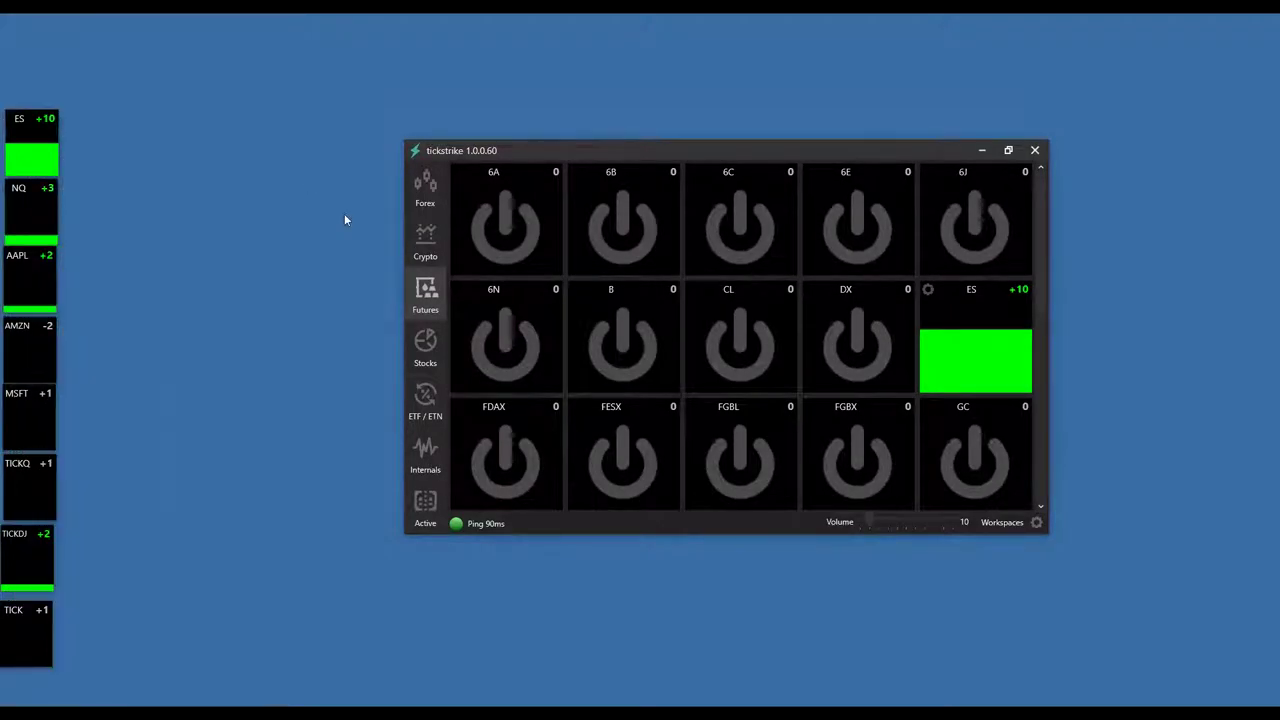
drag(42, 130, 113, 90)
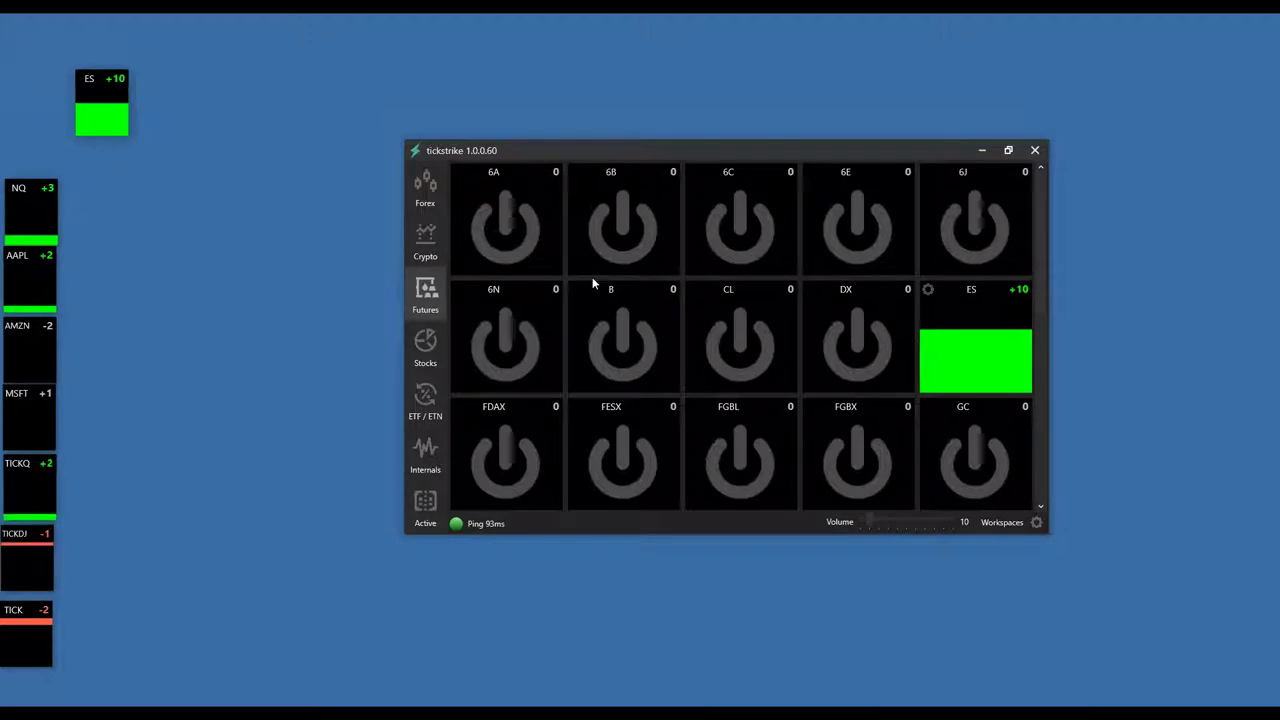
Step: Show the crypto instruments in tickstrike and move the floating ES gauge back above the NQ gauge
click(425, 250)
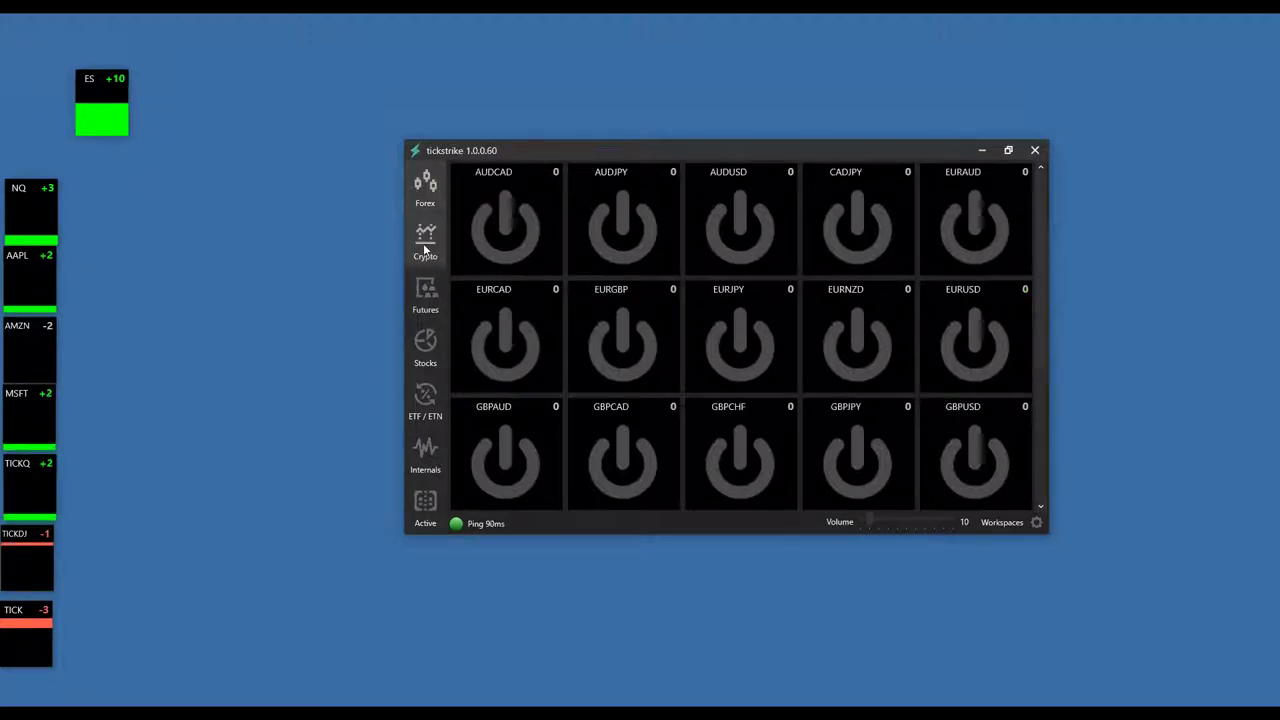
click(425, 250)
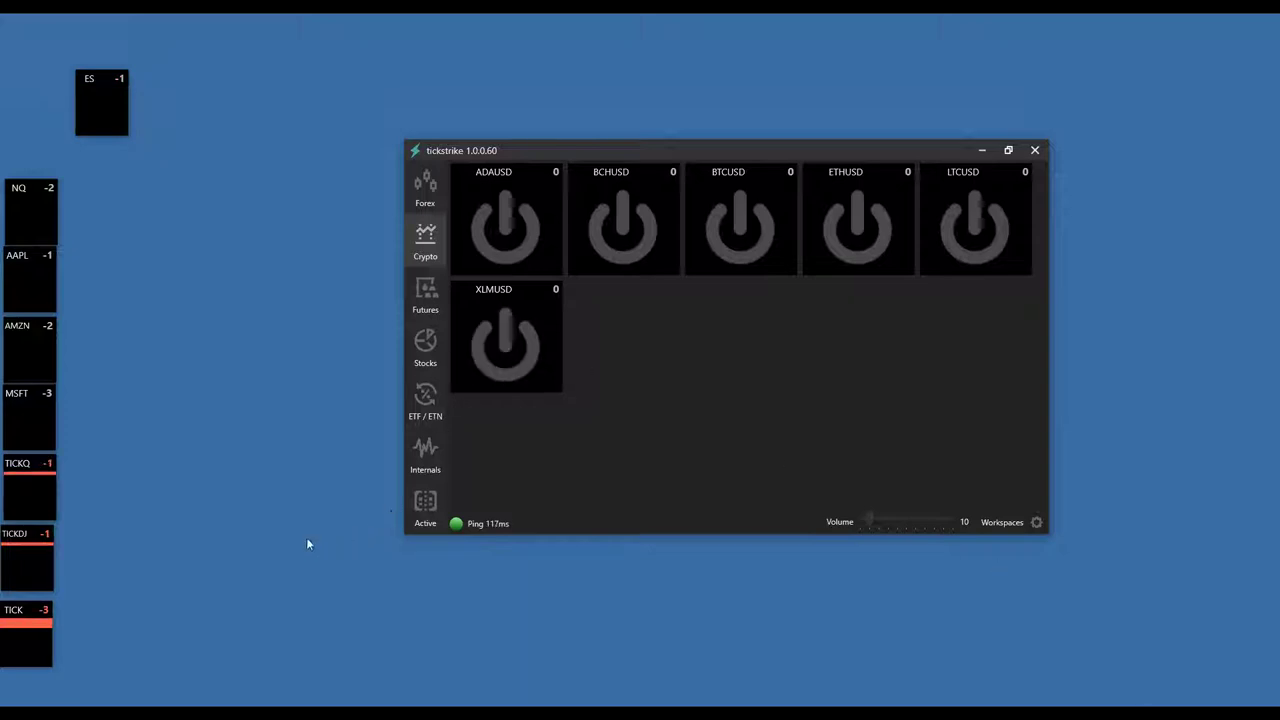
drag(104, 70, 28, 96)
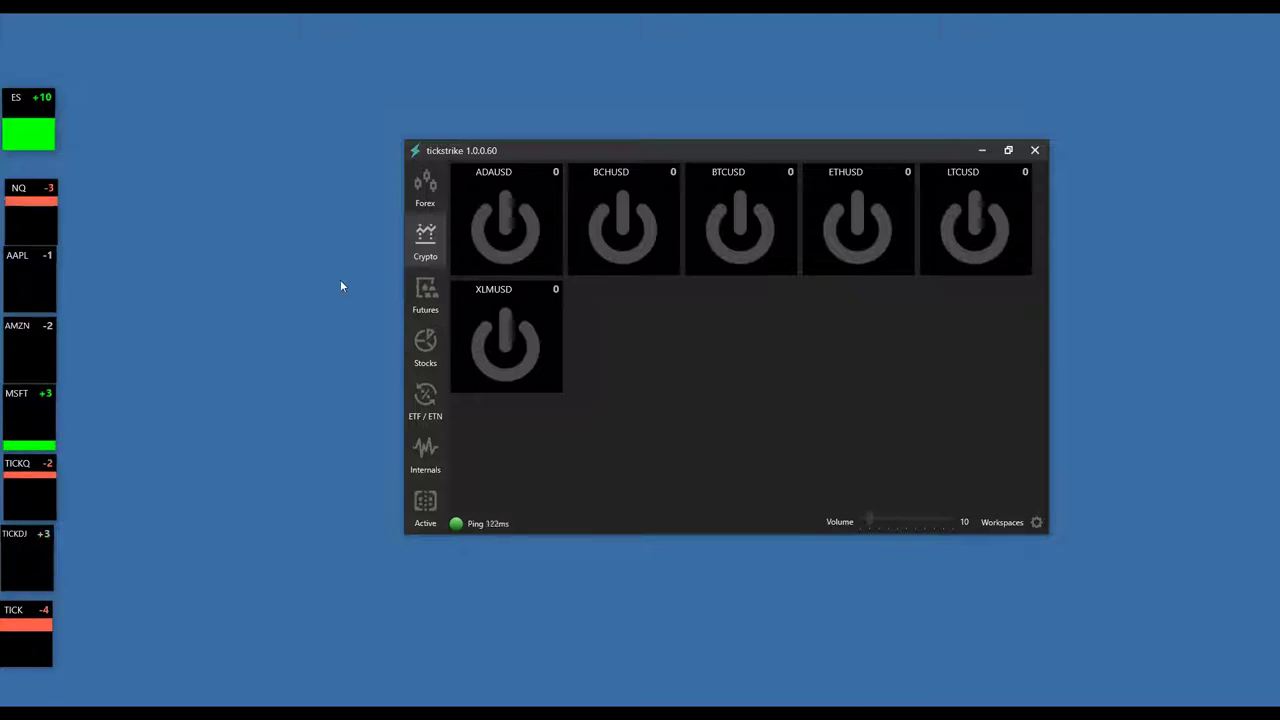
Step: Restore the minimised NQ Dec21 one-minute chart window behind the floating gauges
mouse_move(25, 432)
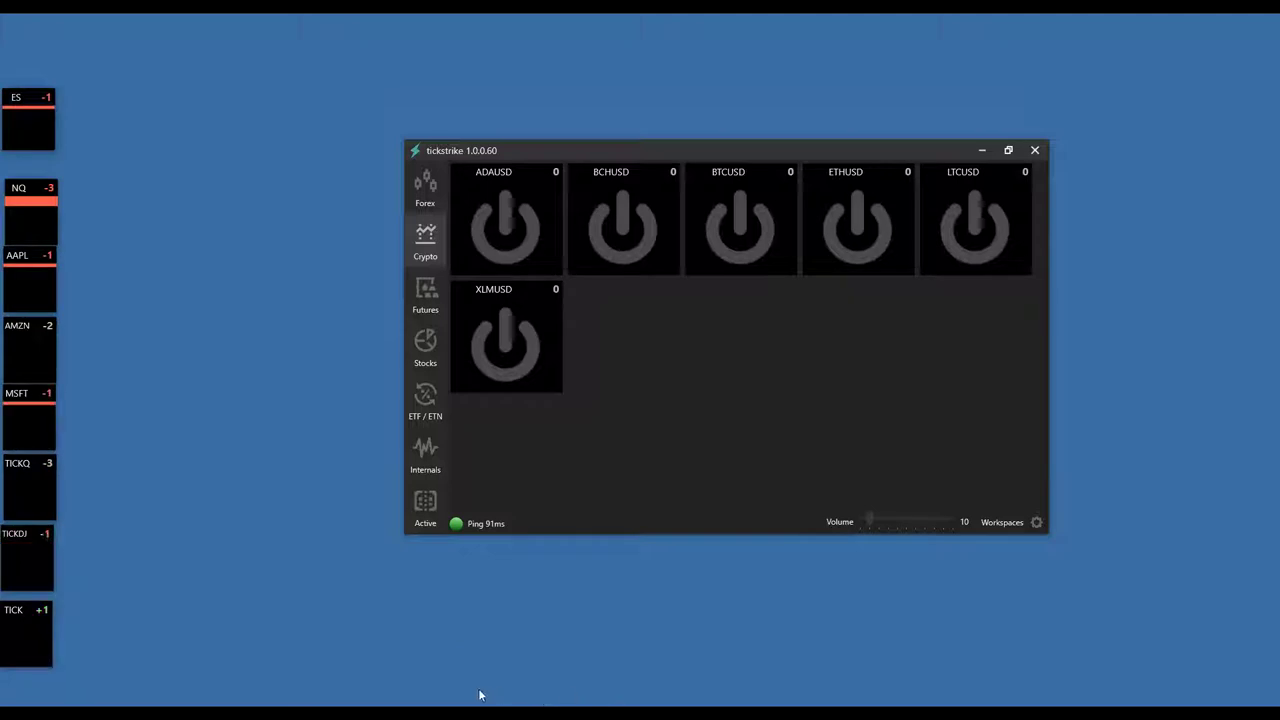
mouse_move(372, 700)
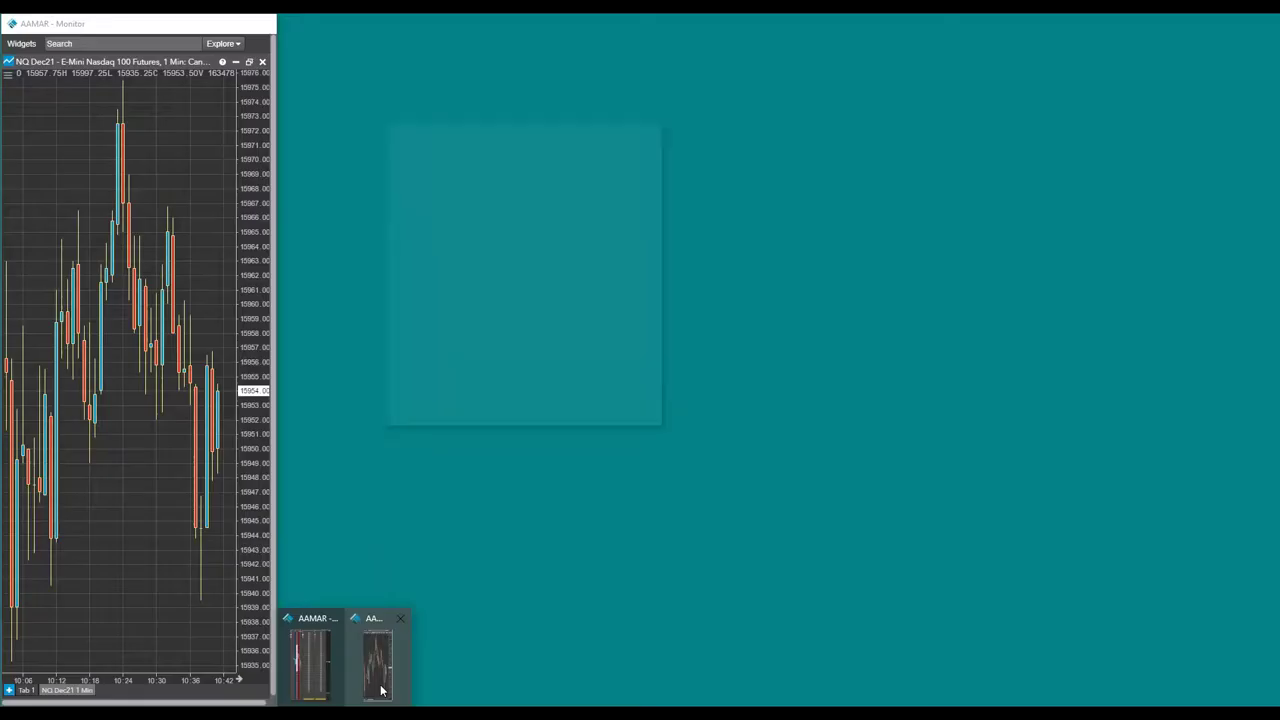
click(380, 688)
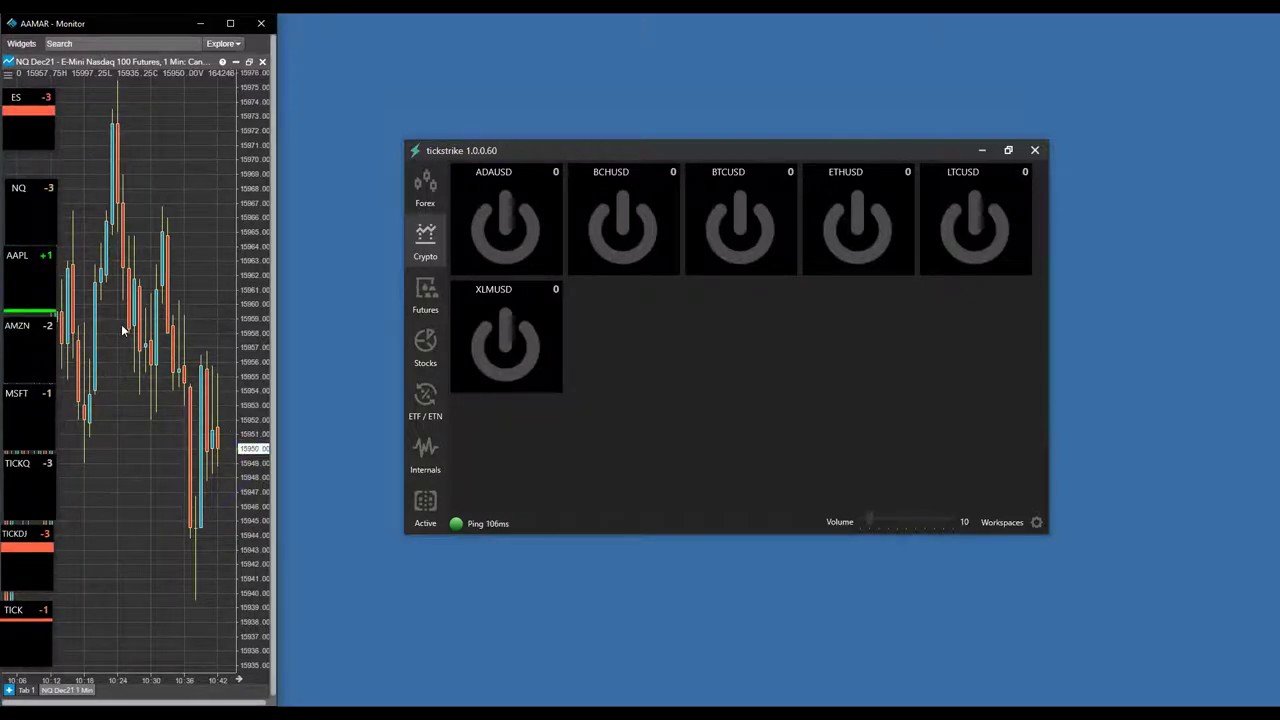
mouse_move(31, 370)
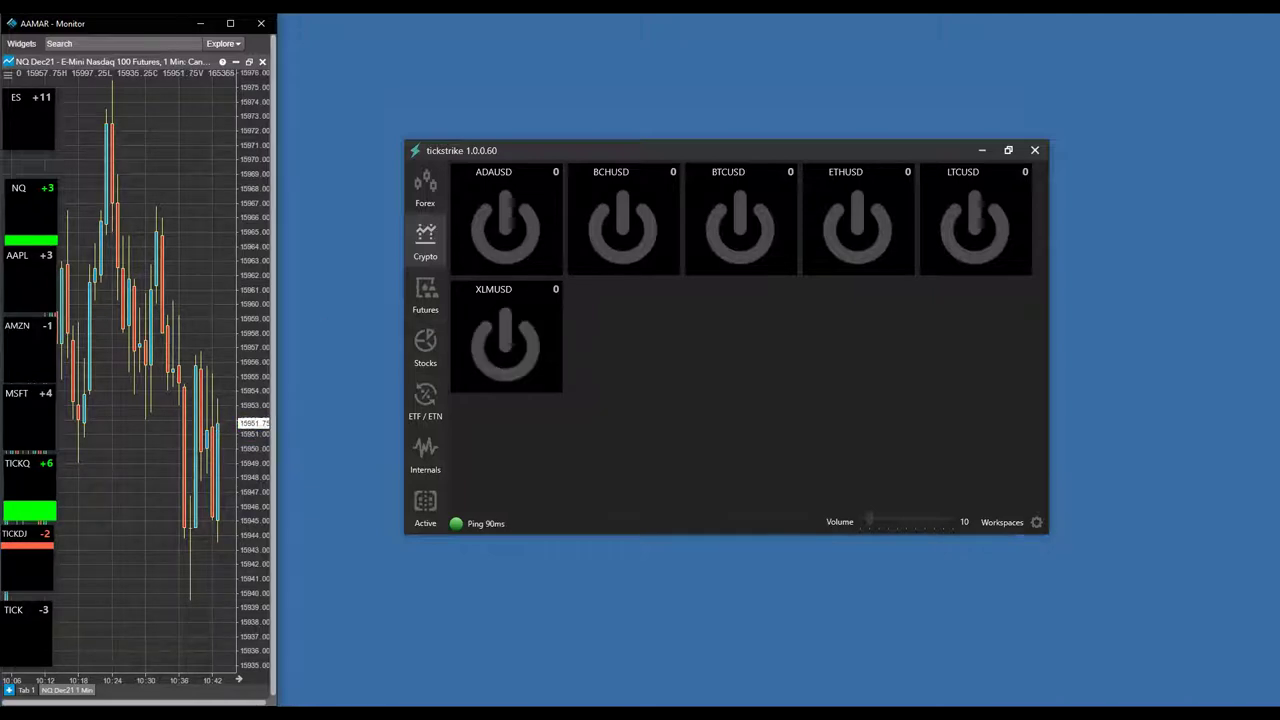
Step: Move the tickstrike window toward the upper part of the desktop and look through its forex pairs
click(587, 155)
drag(587, 155, 660, 83)
click(498, 113)
click(498, 165)
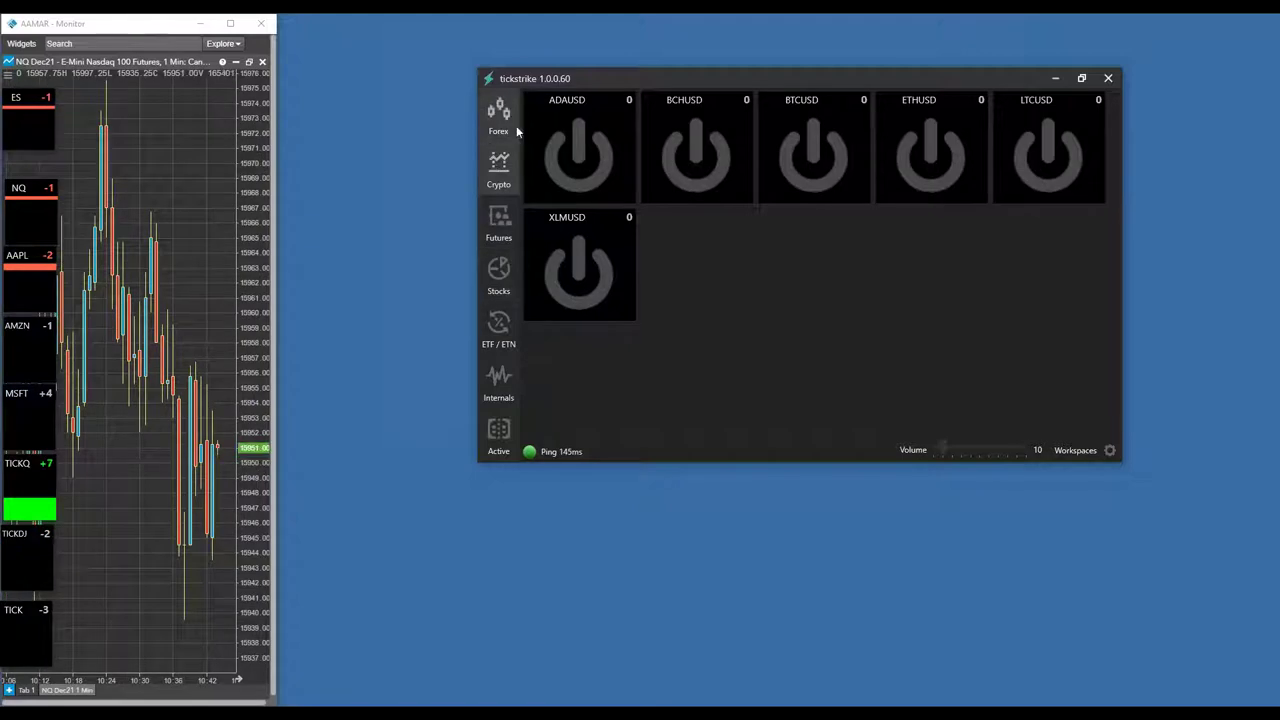
click(498, 113)
scroll(814, 277, down, 5)
scroll(903, 263, up, 5)
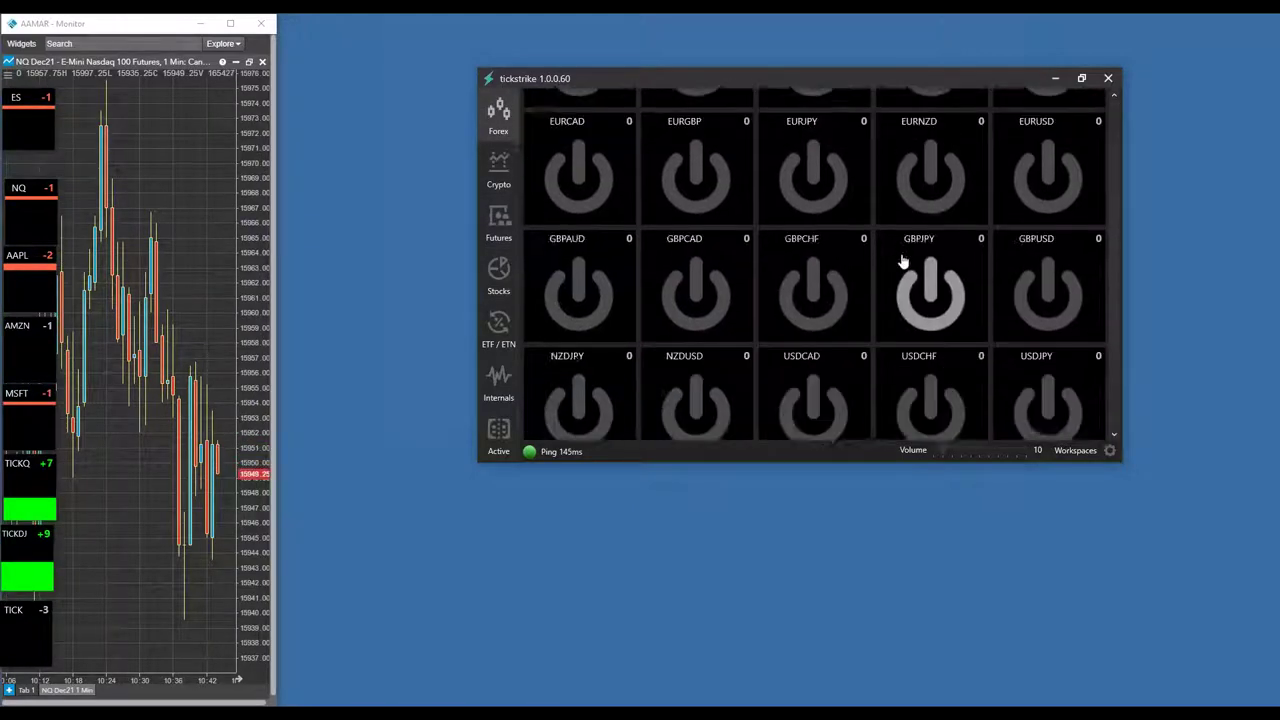
Step: Look through the crypto, futures, stocks, ETF/ETN and internals instruments, and return to the forex list
click(498, 165)
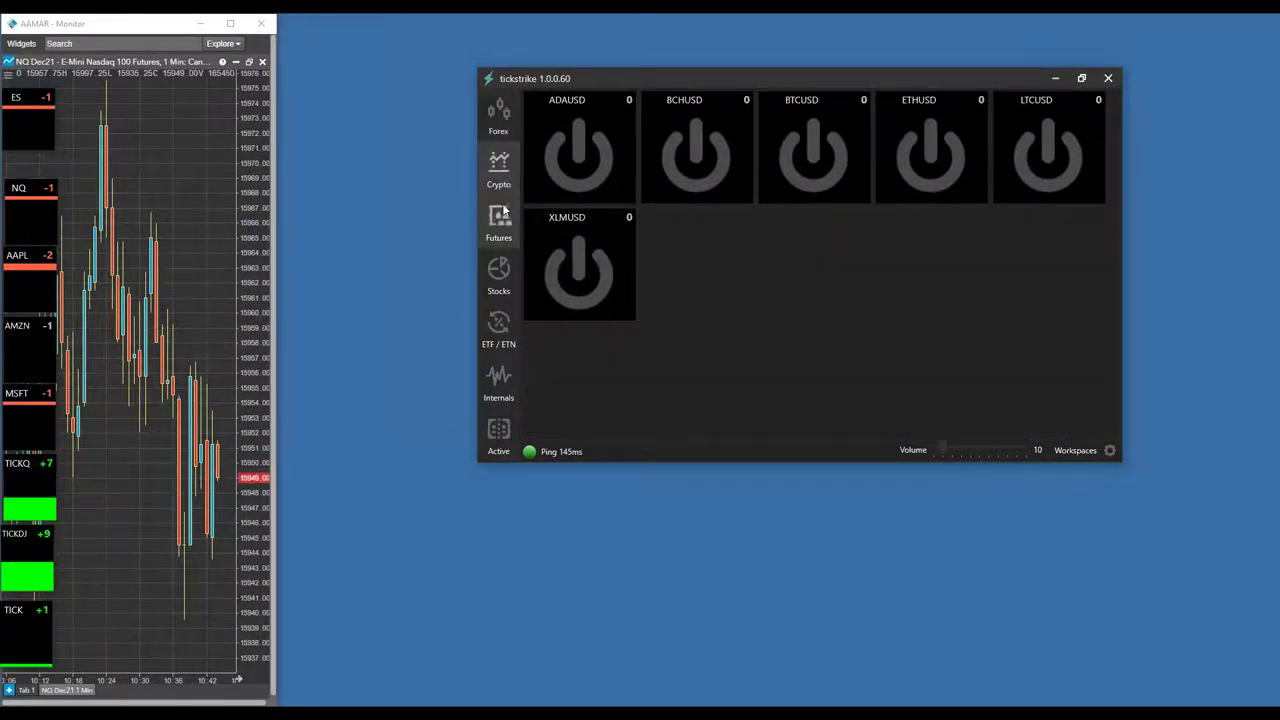
click(498, 222)
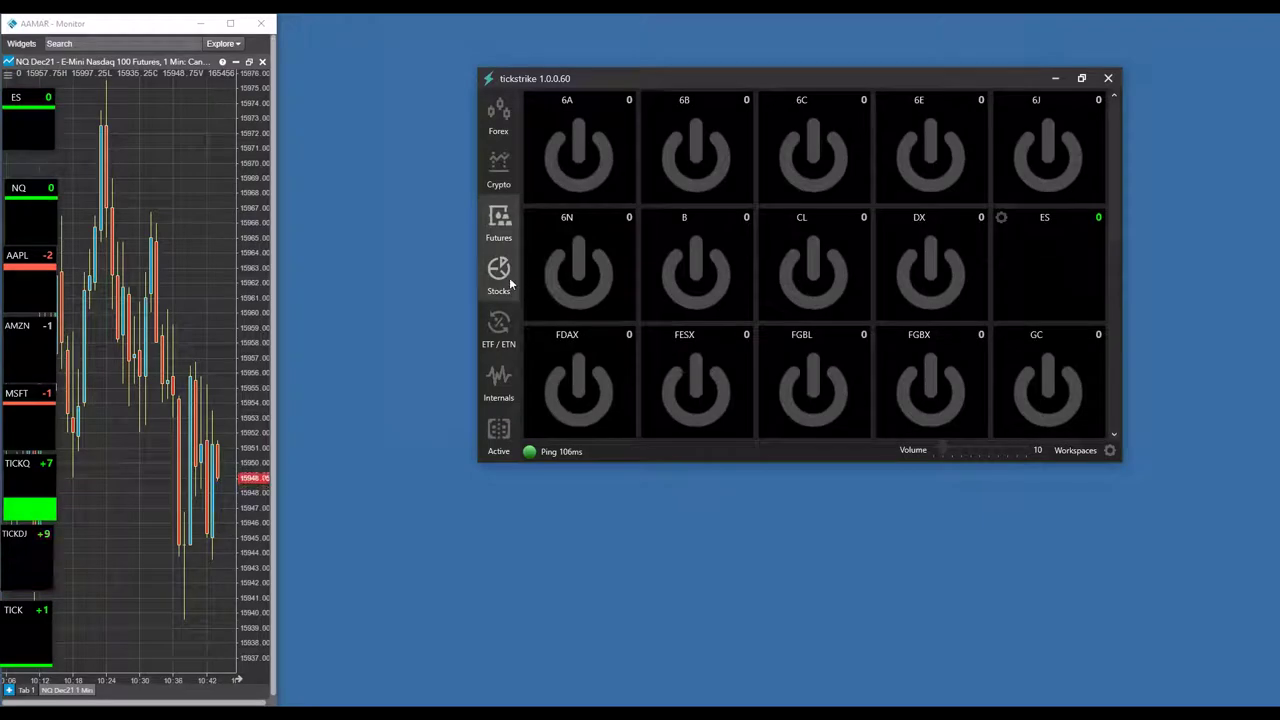
click(504, 292)
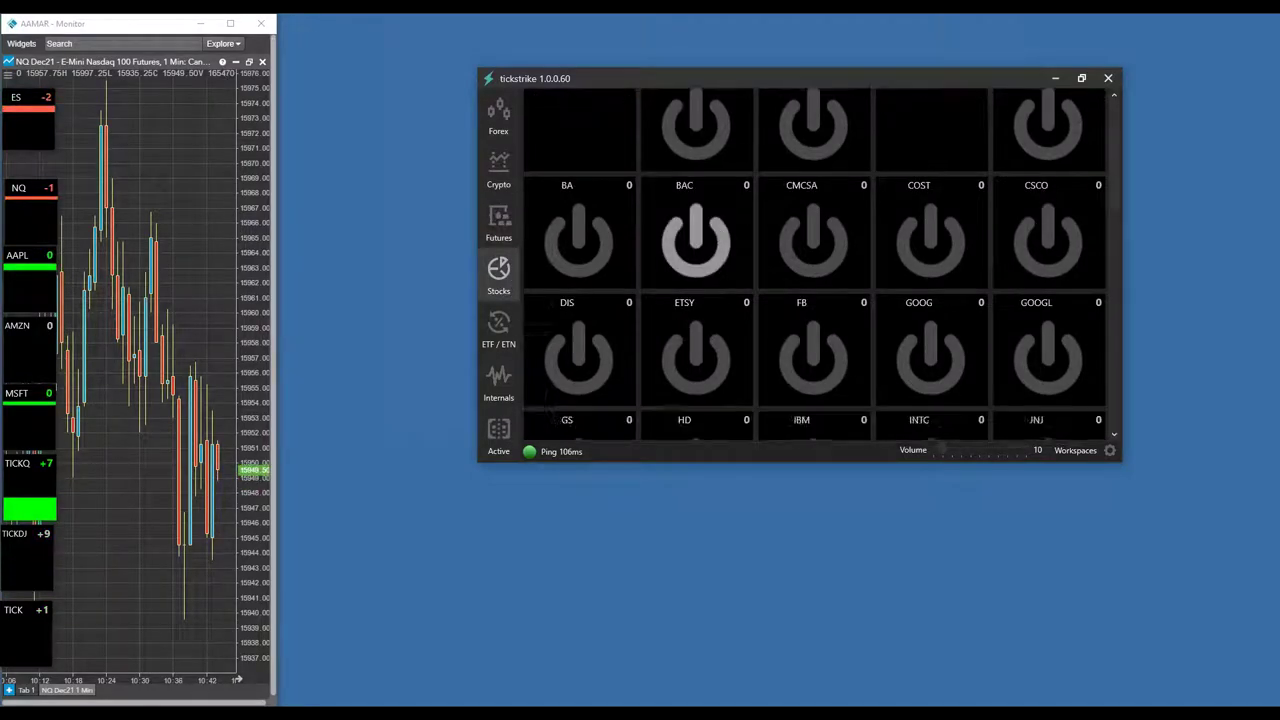
click(504, 345)
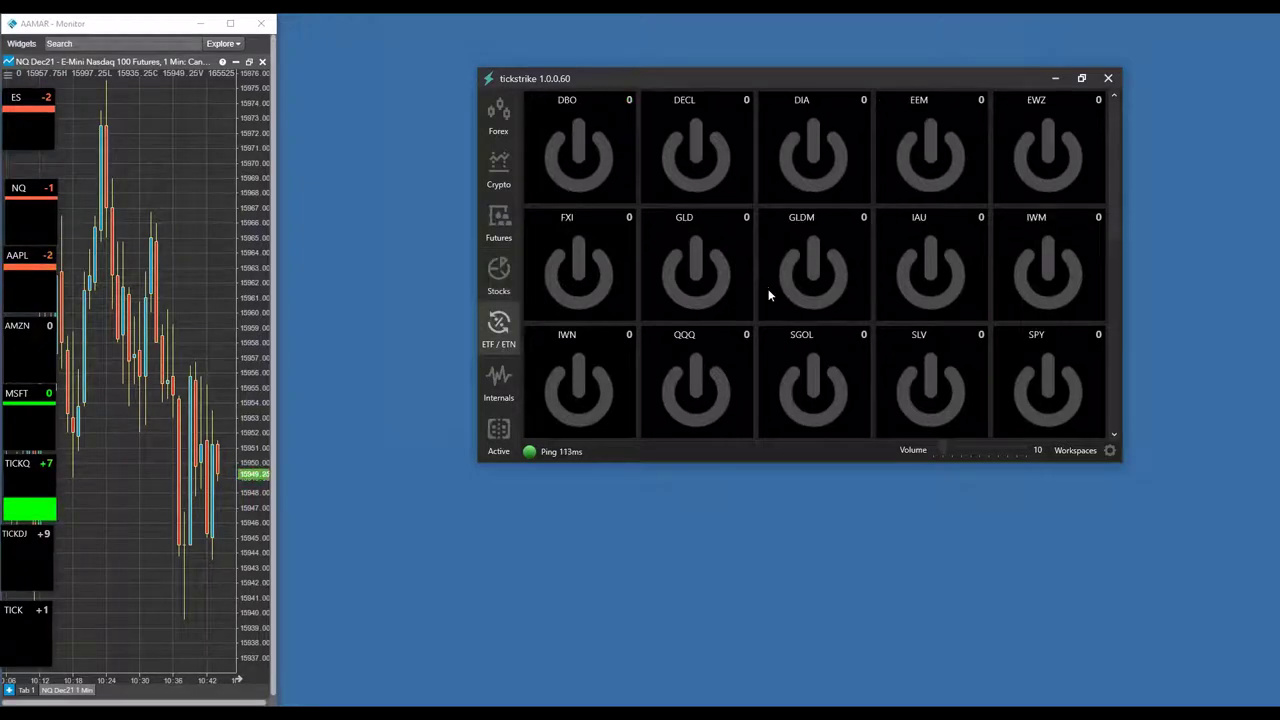
scroll(820, 320, down, 6)
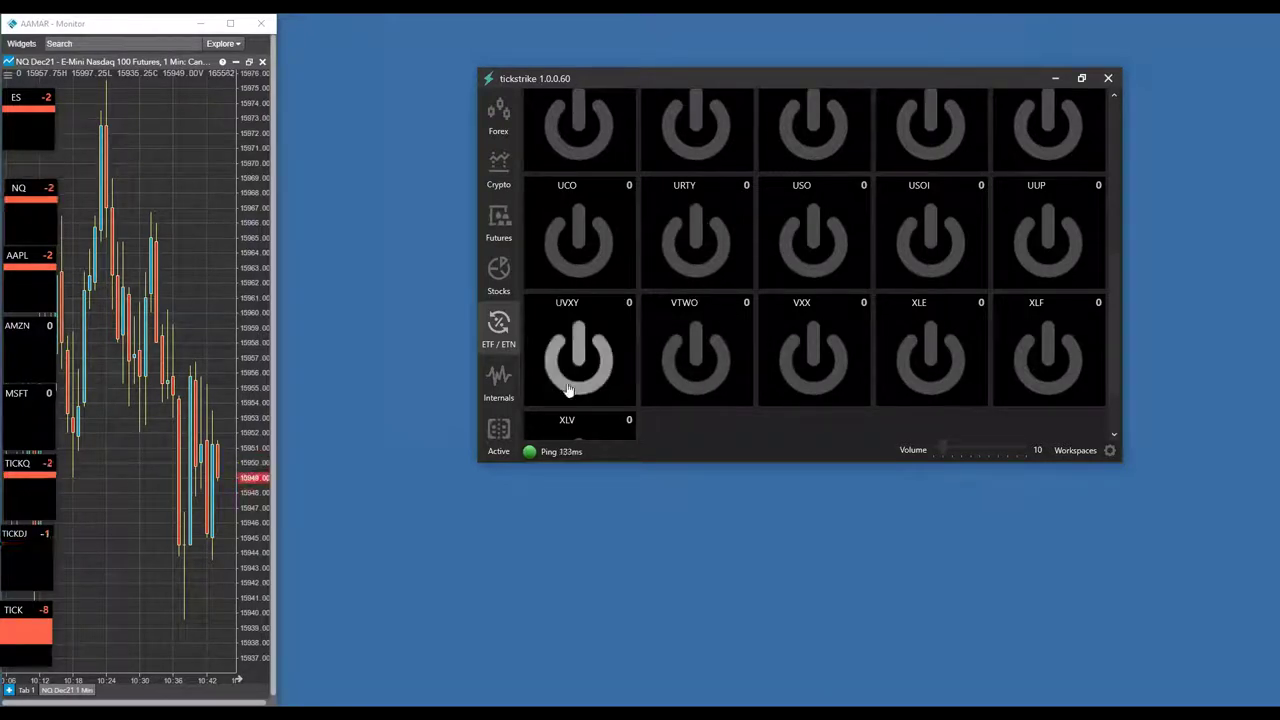
click(509, 403)
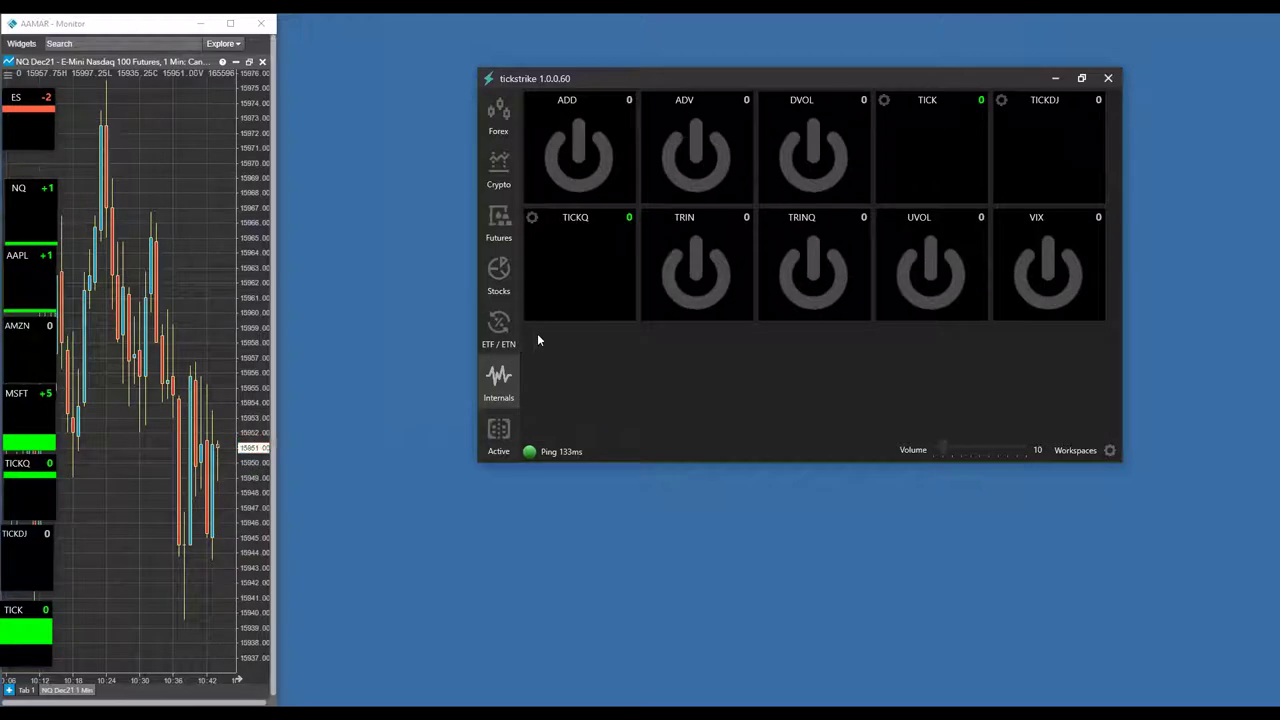
click(517, 131)
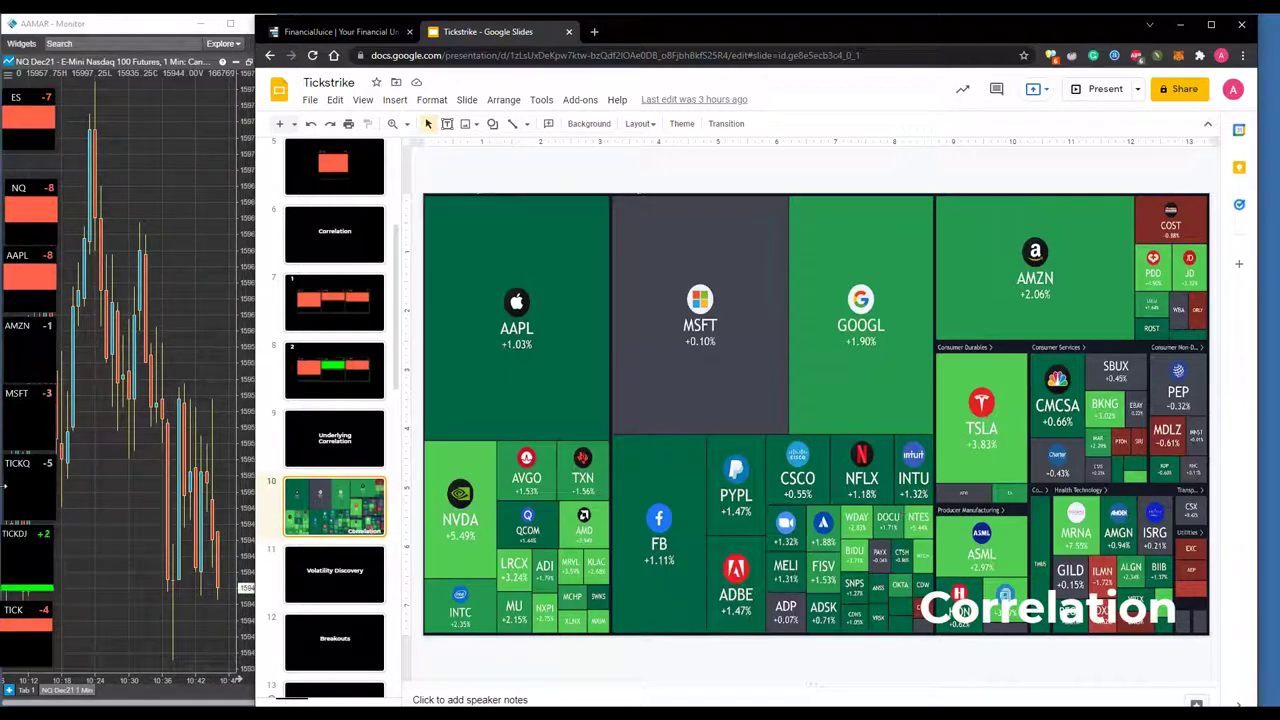
Step: Move the floating NQ gauge up beneath the ES gauge, and move the Google Slides window off this screen
click(34, 190)
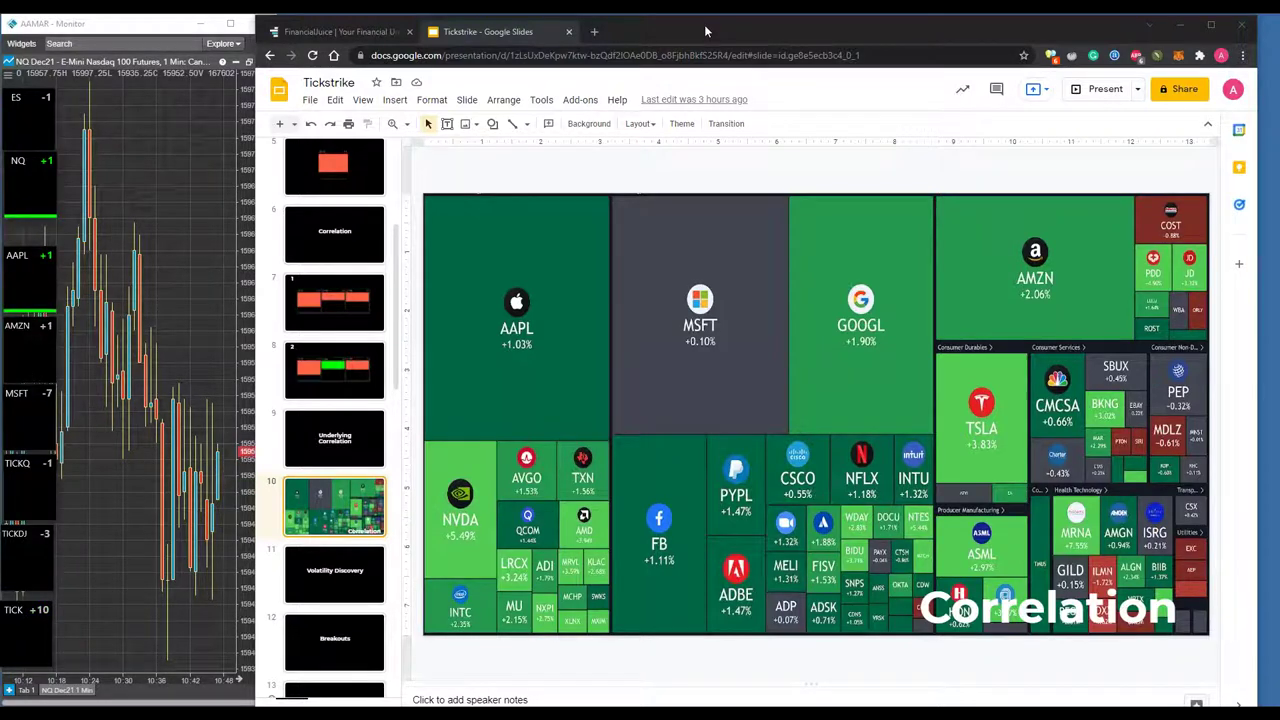
drag(705, 31, 1279, 135)
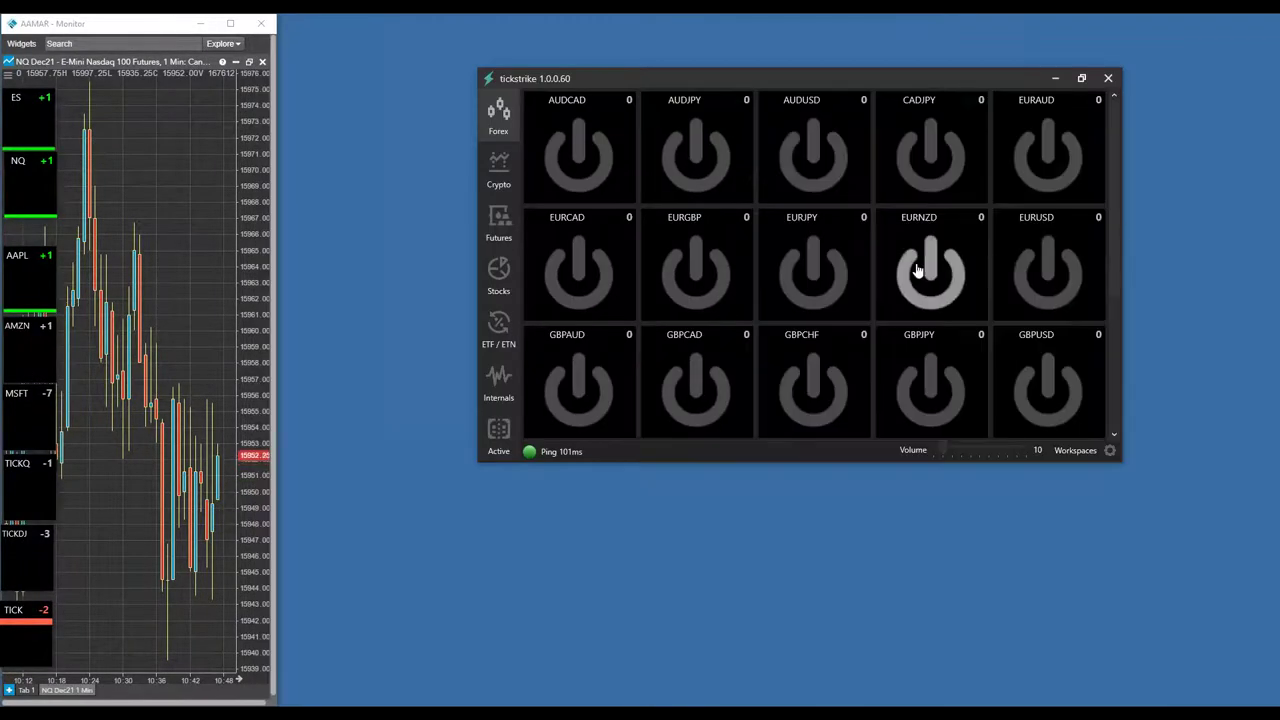
Step: Switch on the USDCAD gauge in the forex list and switch it off again
scroll(867, 434, down, 1)
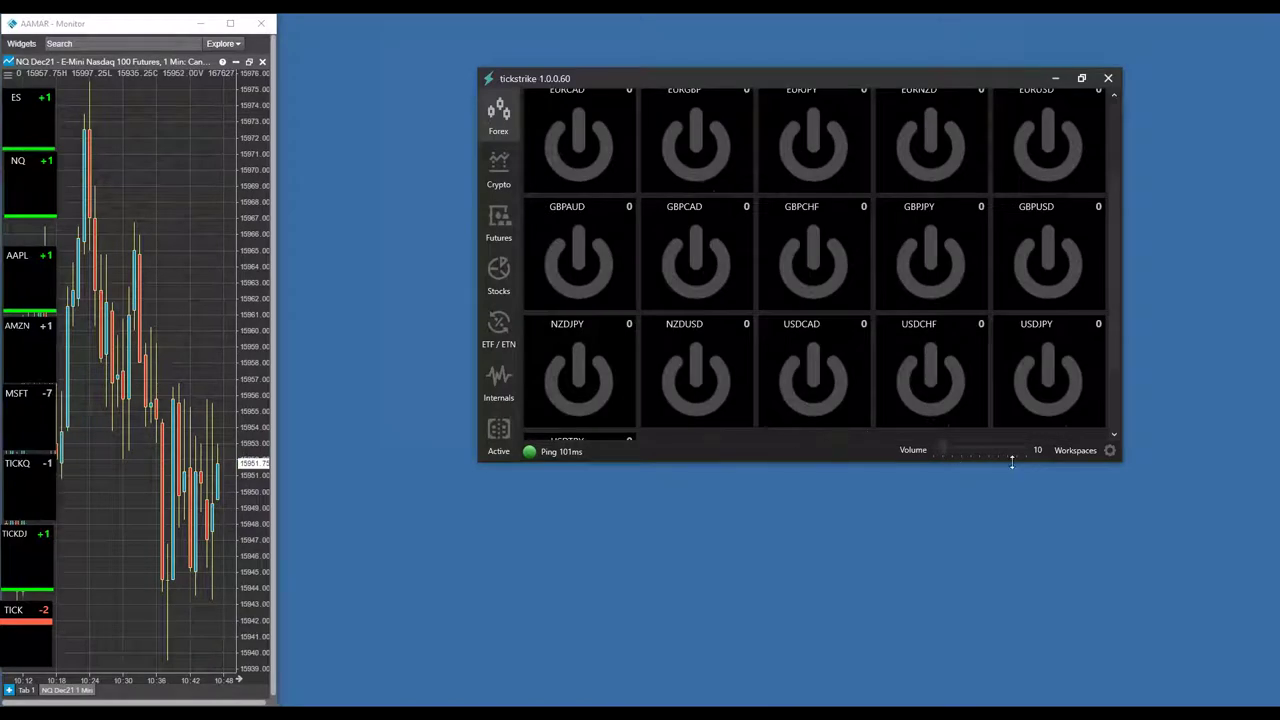
scroll(752, 365, down, 1)
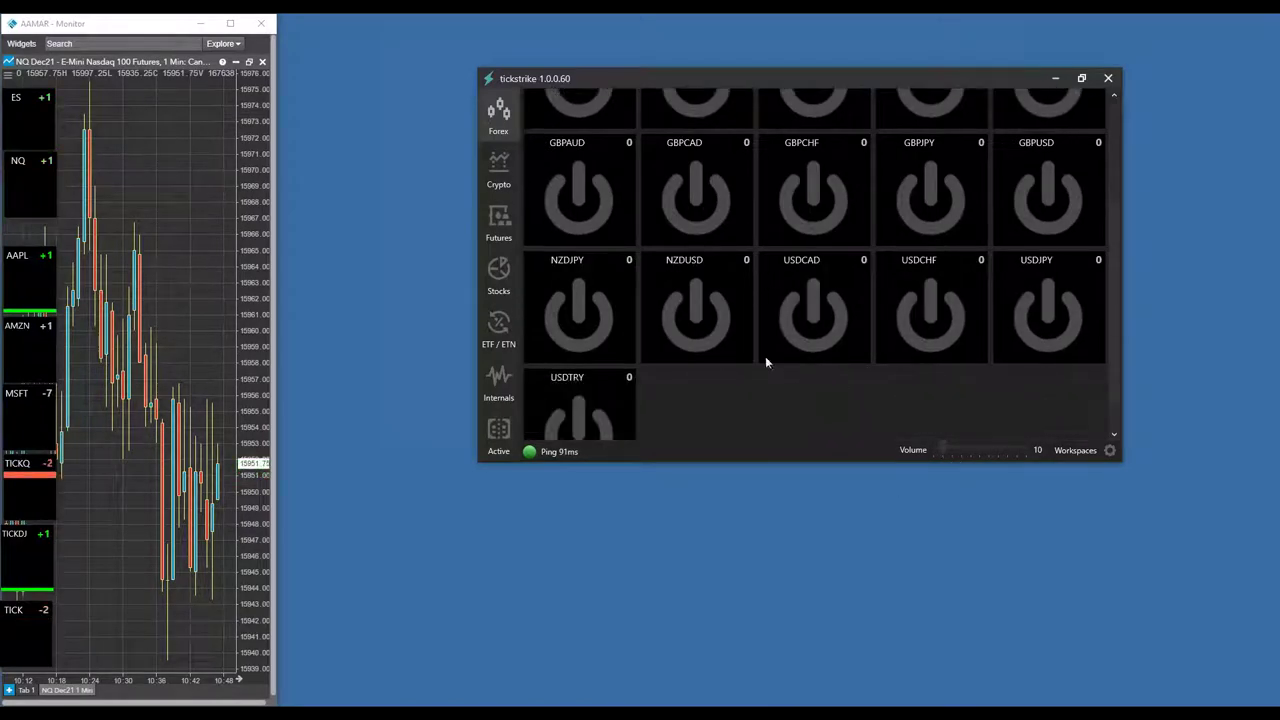
click(820, 327)
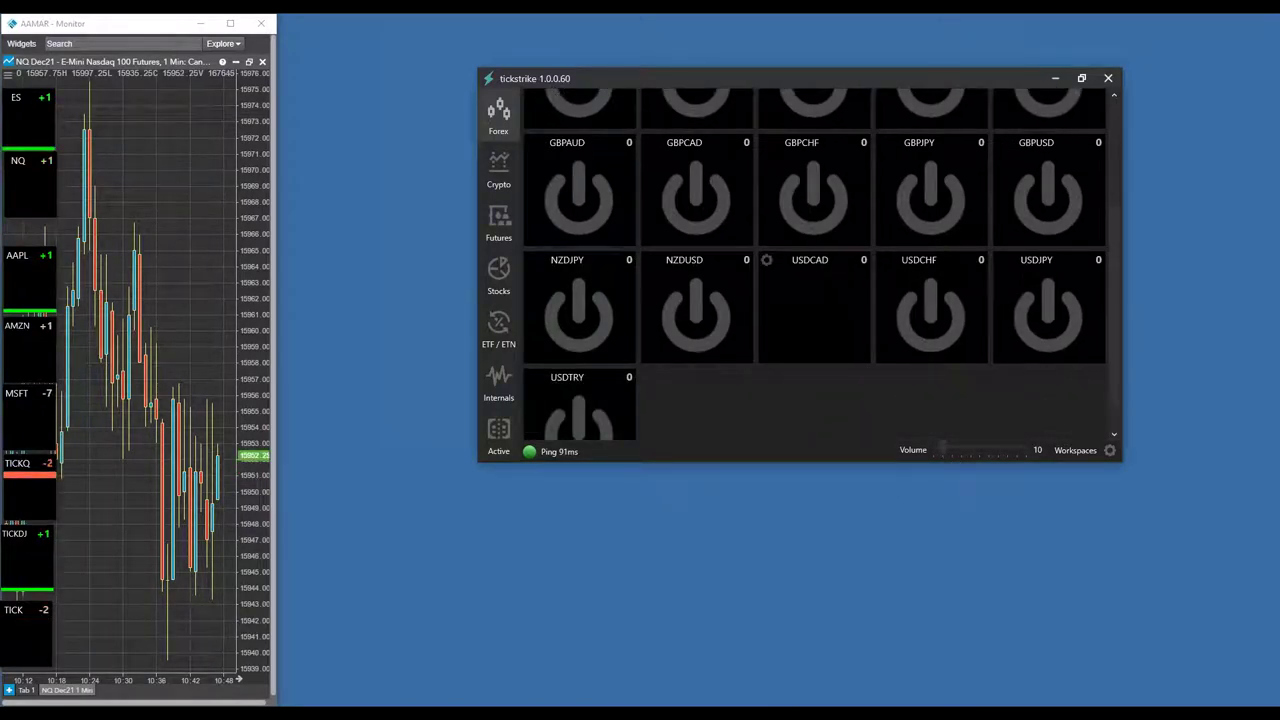
click(826, 322)
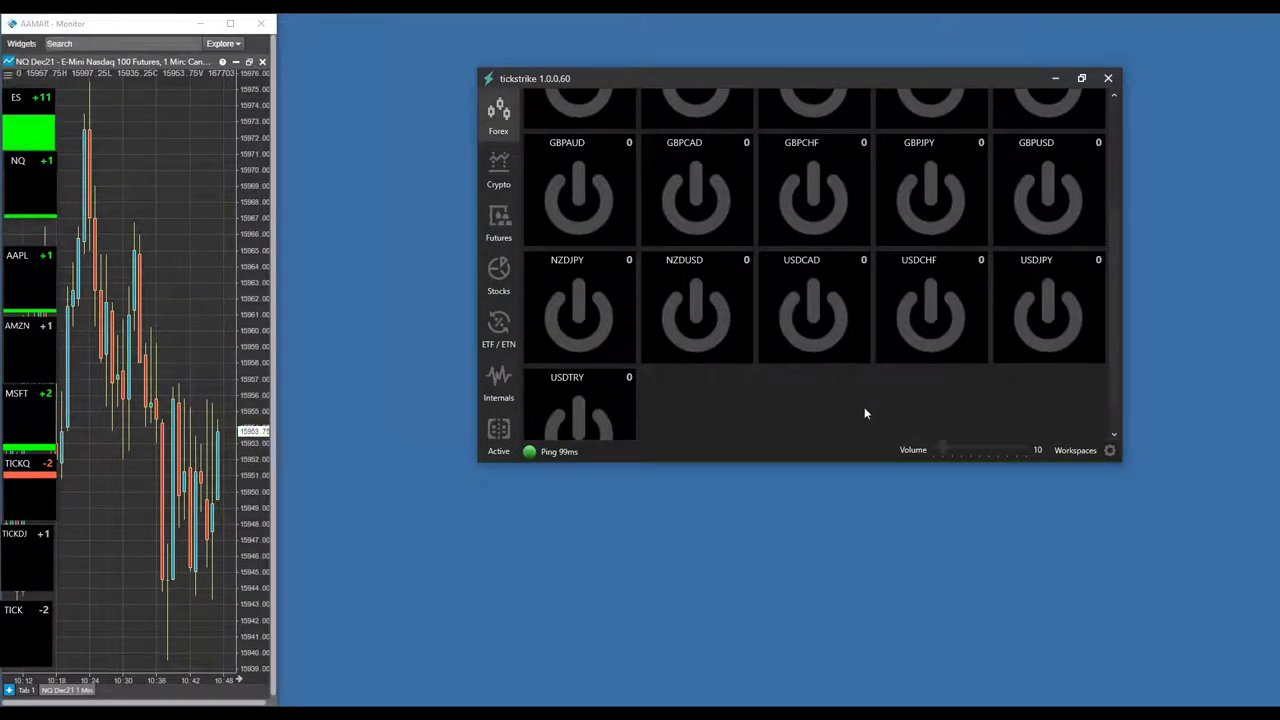
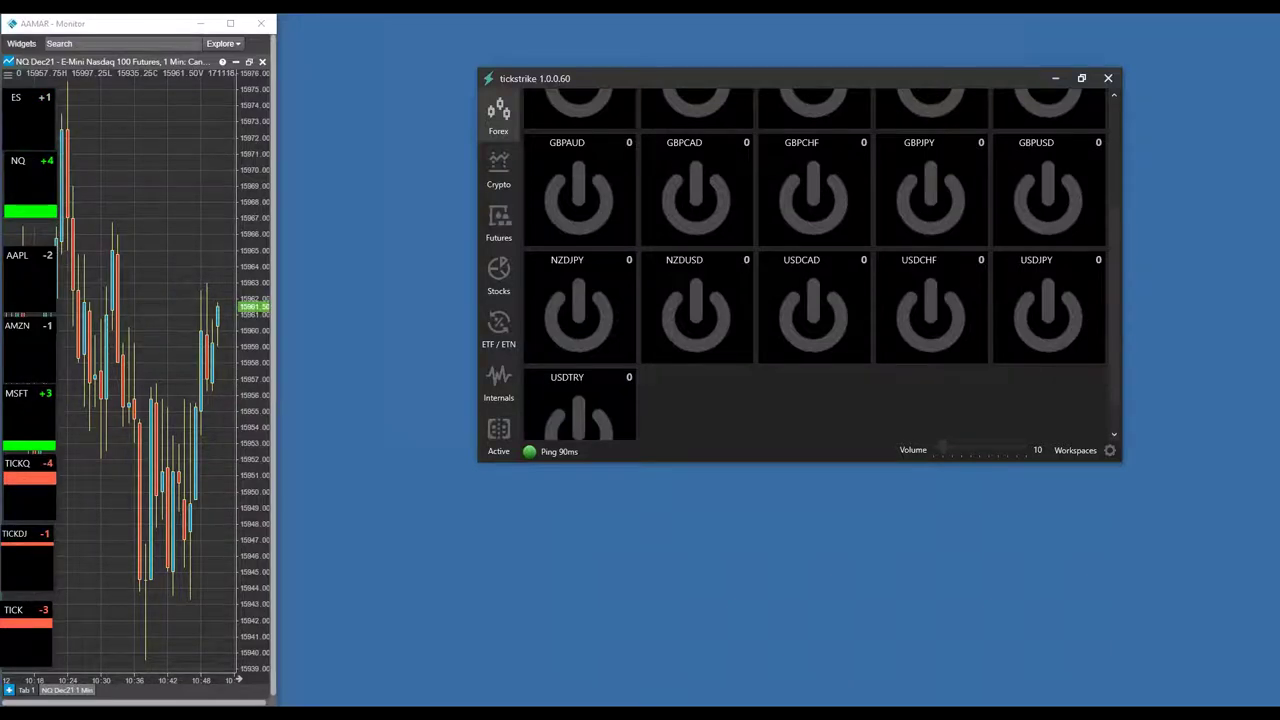
Step: Bring the Google Slides window back, present the Tickstrike deck from the Capitulation slide, and advance to the Trade Management slide
drag(1279, 95, 707, 80)
scroll(542, 334, up, 1)
scroll(372, 423, up, 1)
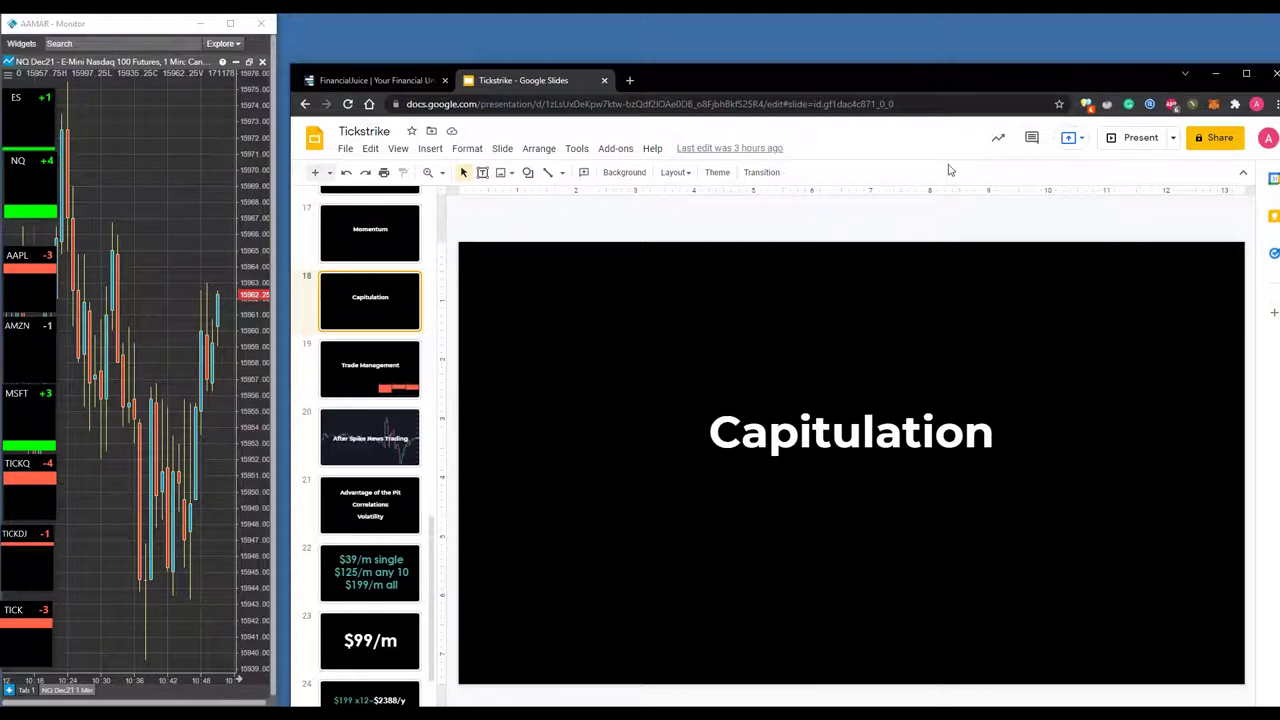
click(1135, 140)
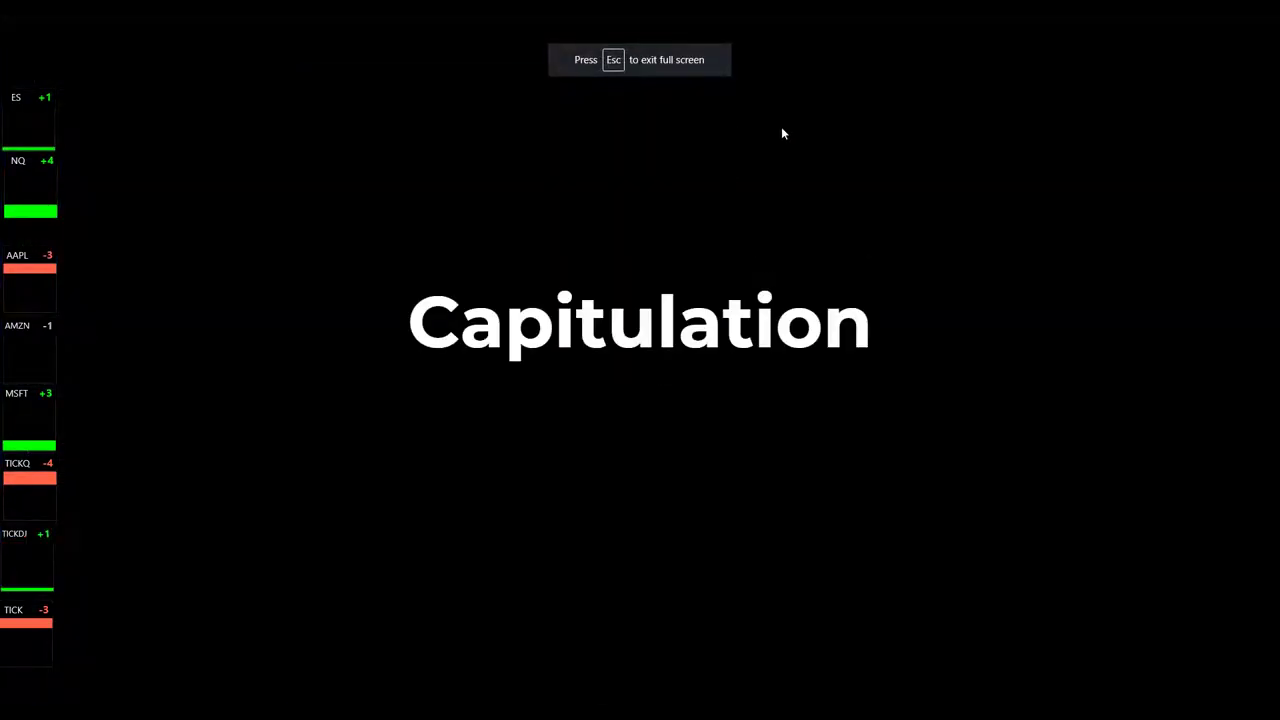
click(757, 322)
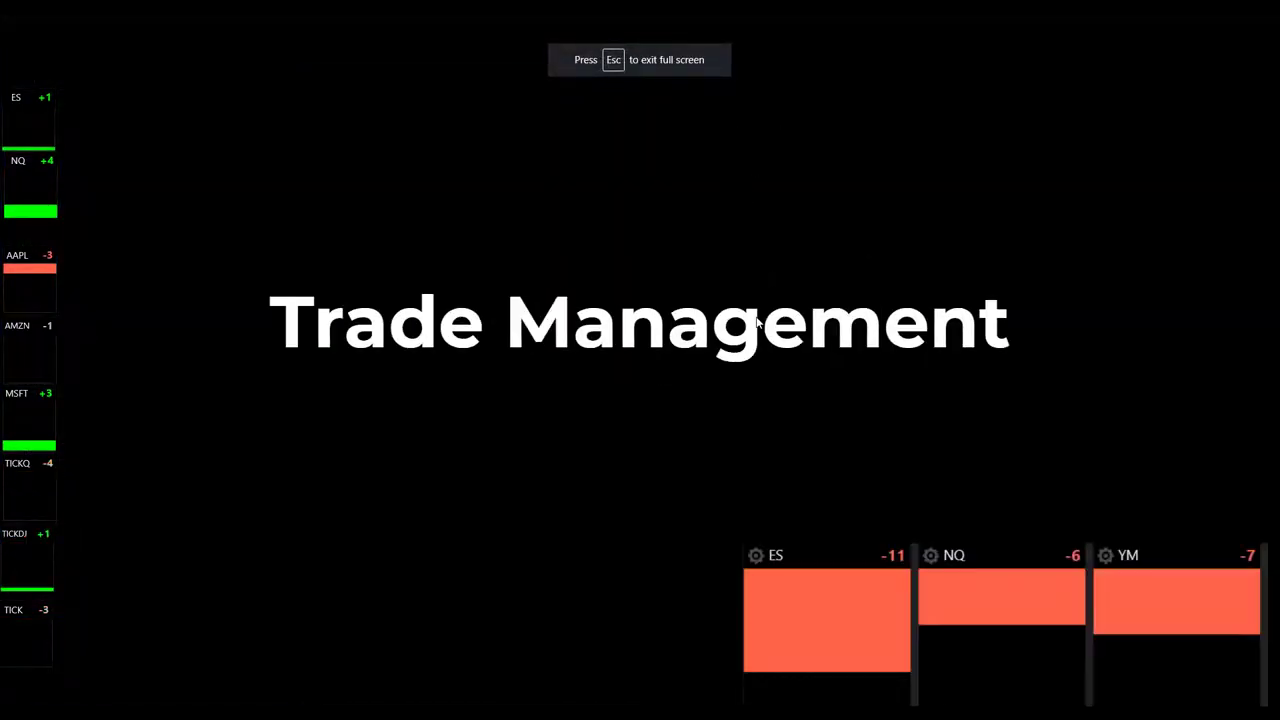
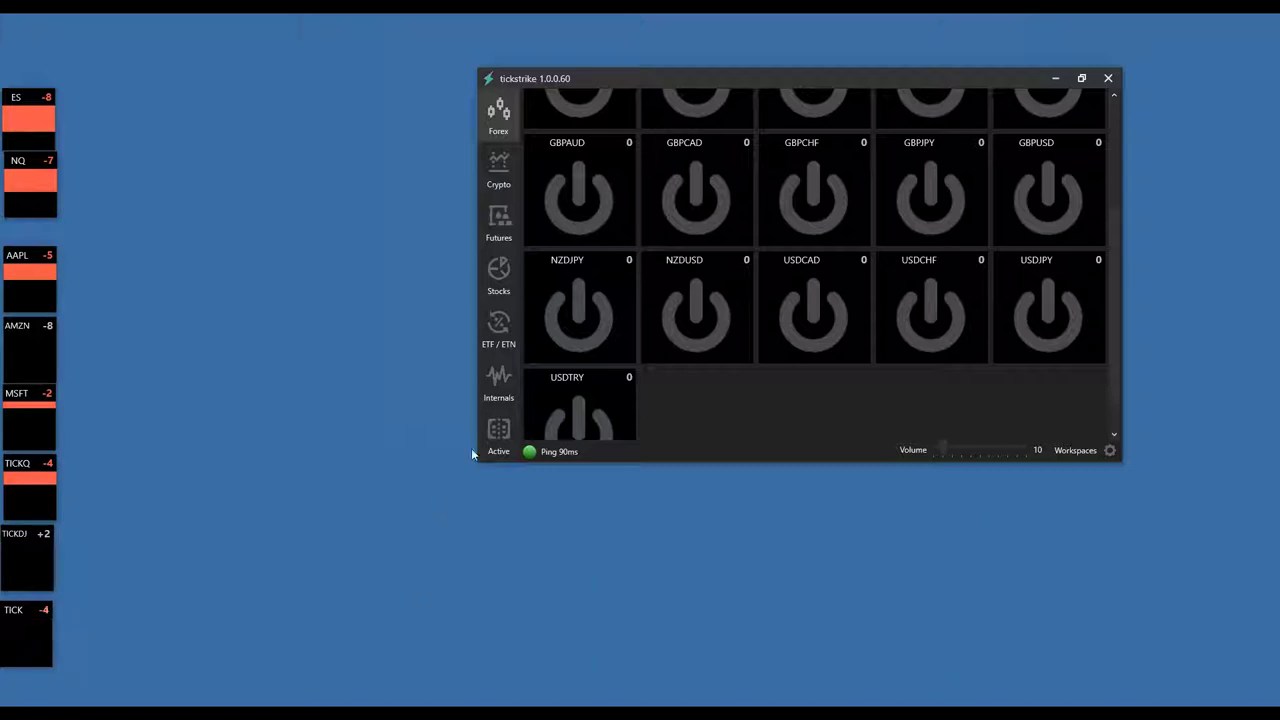
Step: Look through the futures instruments in the tickstrike list
click(498, 220)
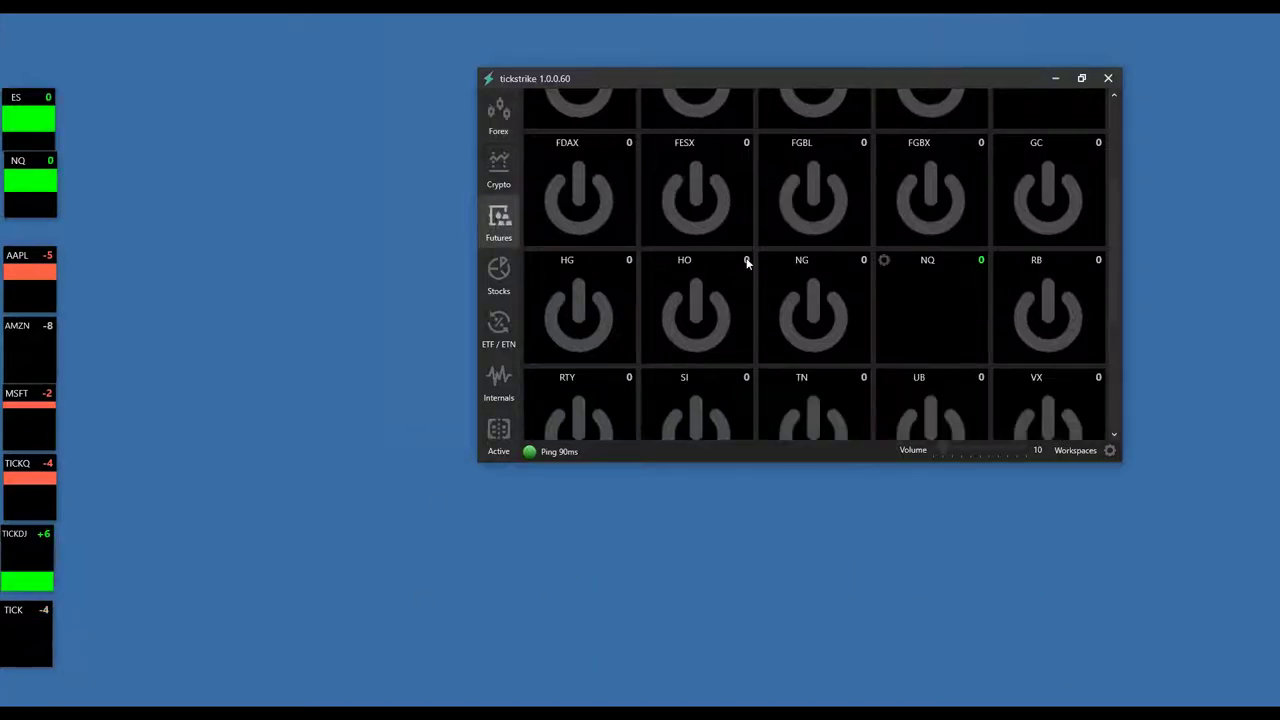
scroll(747, 262, down, 3)
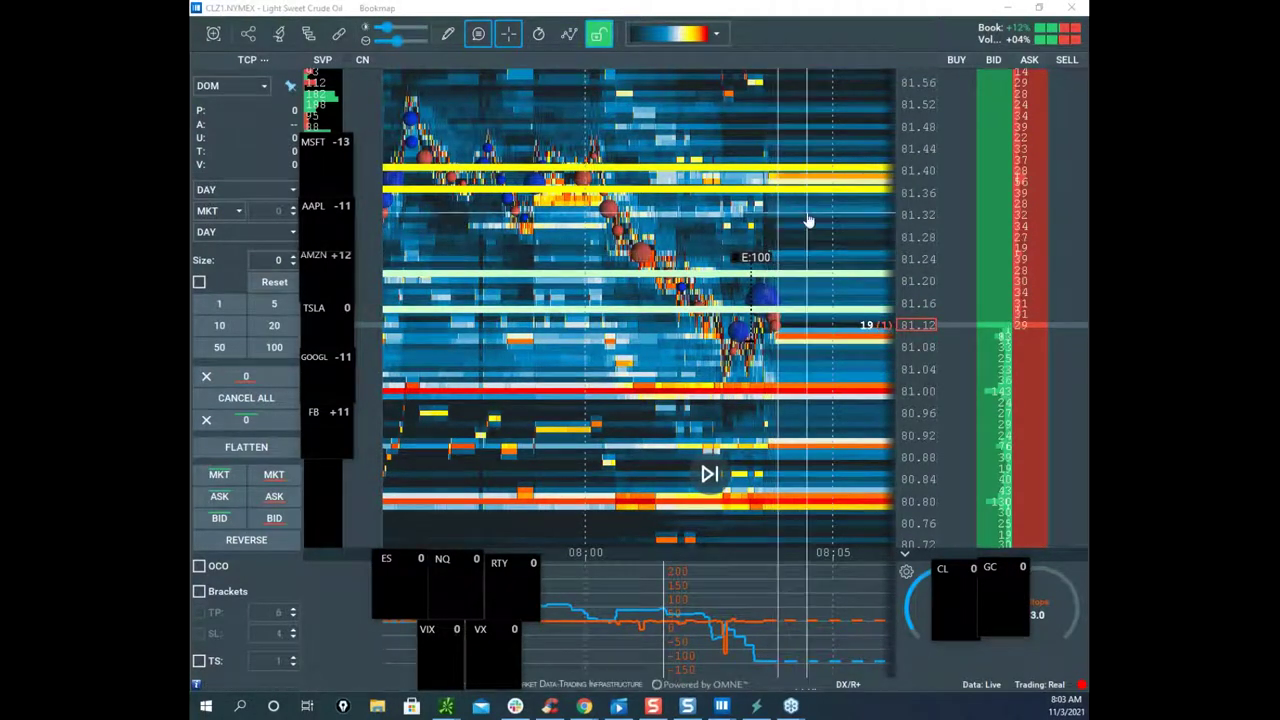
Step: Examine the recent price action and the E:100 marker on the Light Sweet Crude Oil heatmap in Bookmap
drag(811, 225, 762, 166)
scroll(823, 197, up, 2)
drag(823, 197, 780, 217)
scroll(912, 241, up, 3)
scroll(801, 225, down, 3)
scroll(753, 207, up, 3)
scroll(918, 207, down, 2)
scroll(918, 207, up, 1)
scroll(786, 200, down, 2)
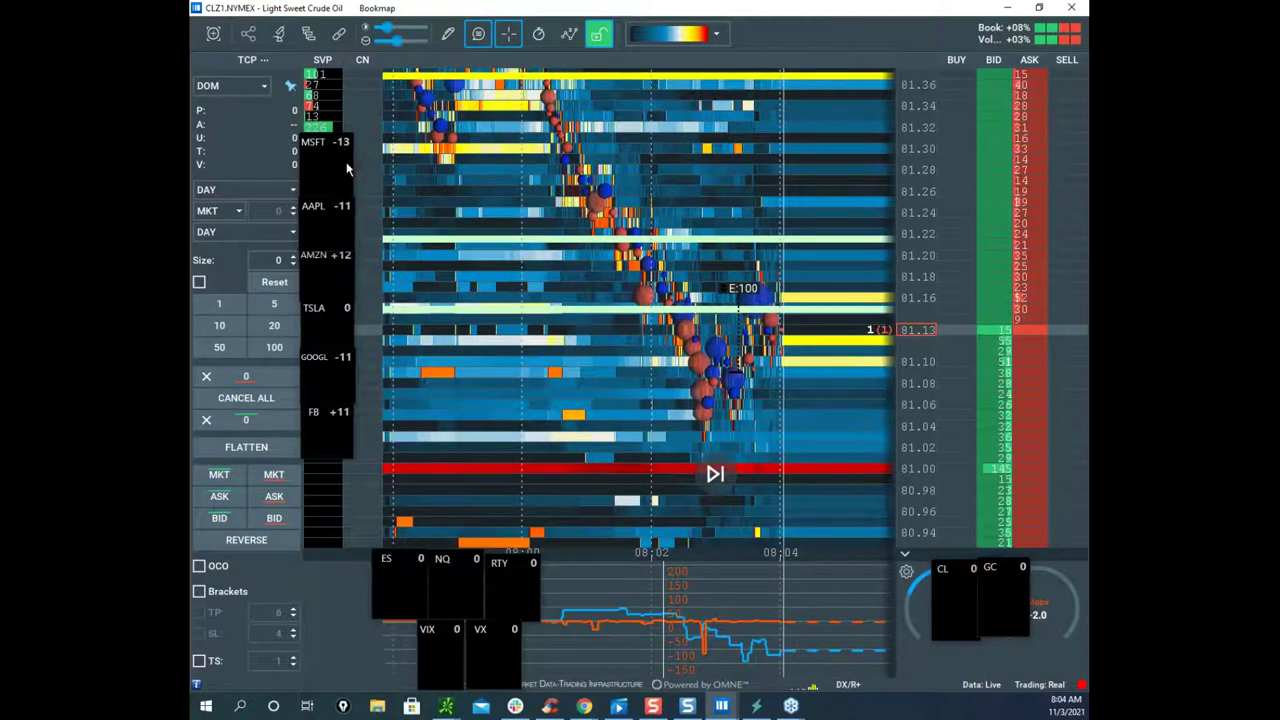
scroll(795, 345, up, 2)
drag(791, 361, 772, 276)
drag(905, 214, 905, 254)
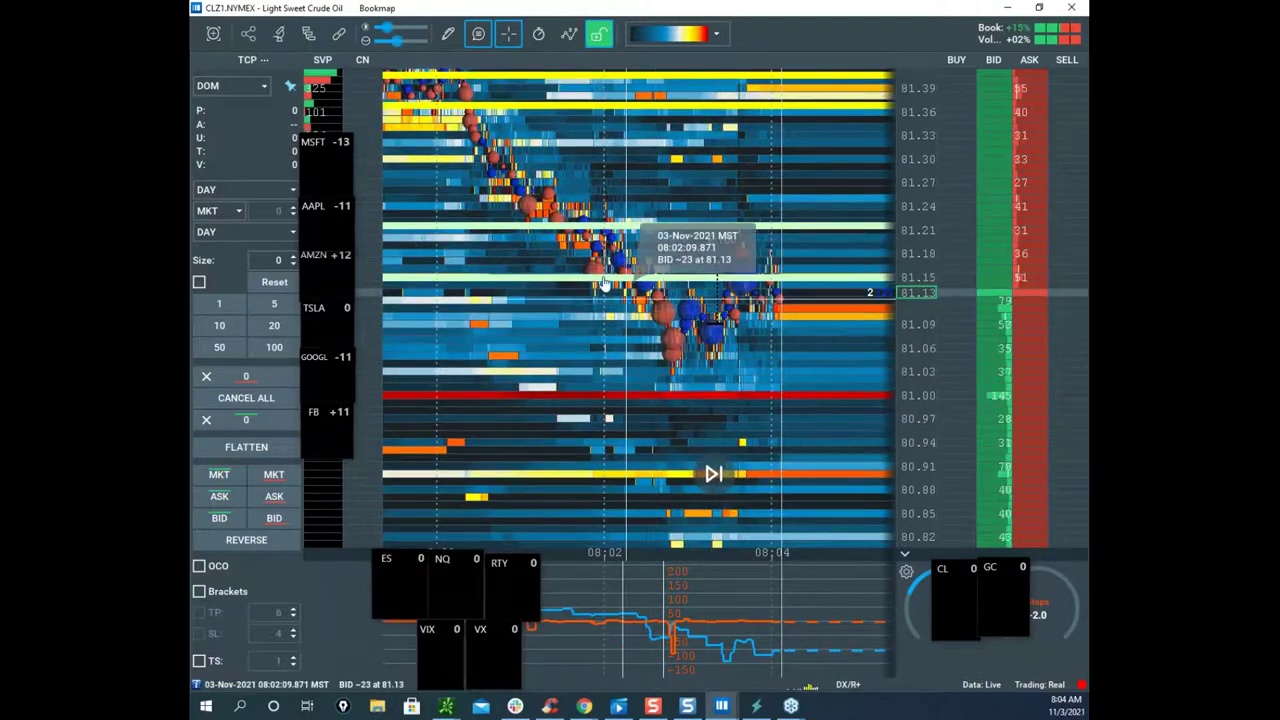
Step: Study the crude sell-off after 08:00 and the resting liquidity around the 81.00 level
scroll(700, 290, down, 2)
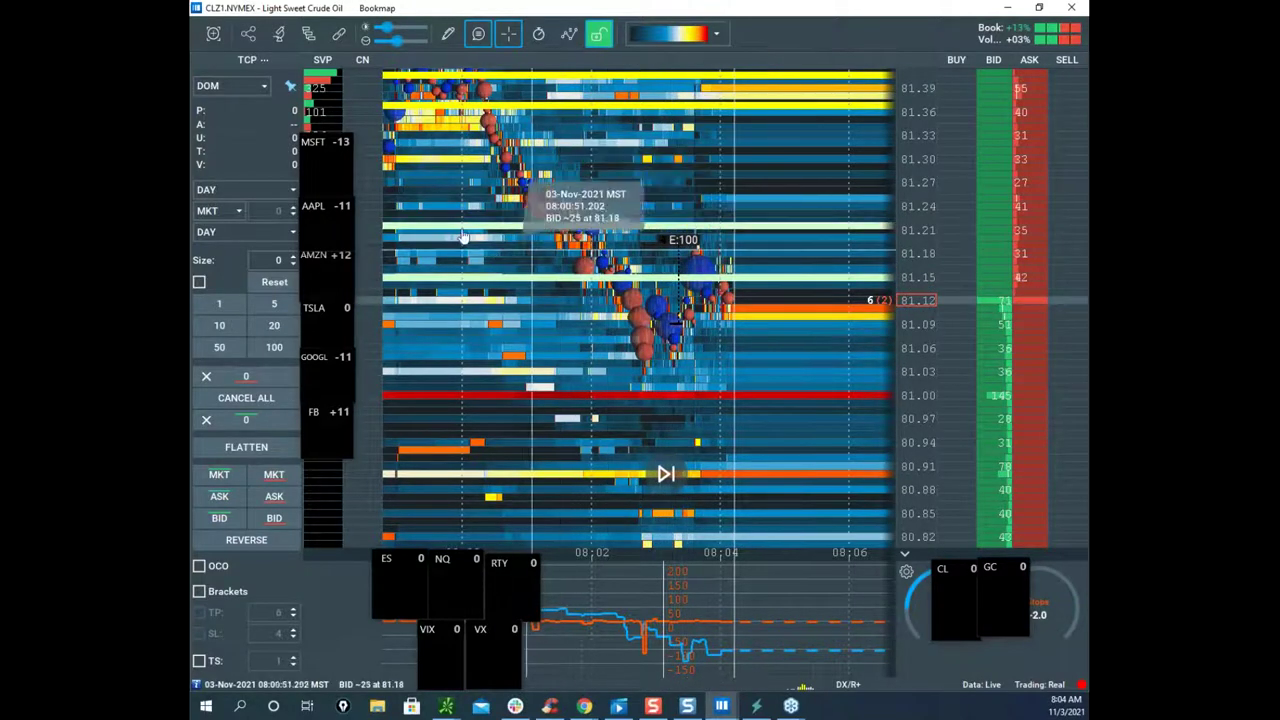
drag(761, 378, 751, 400)
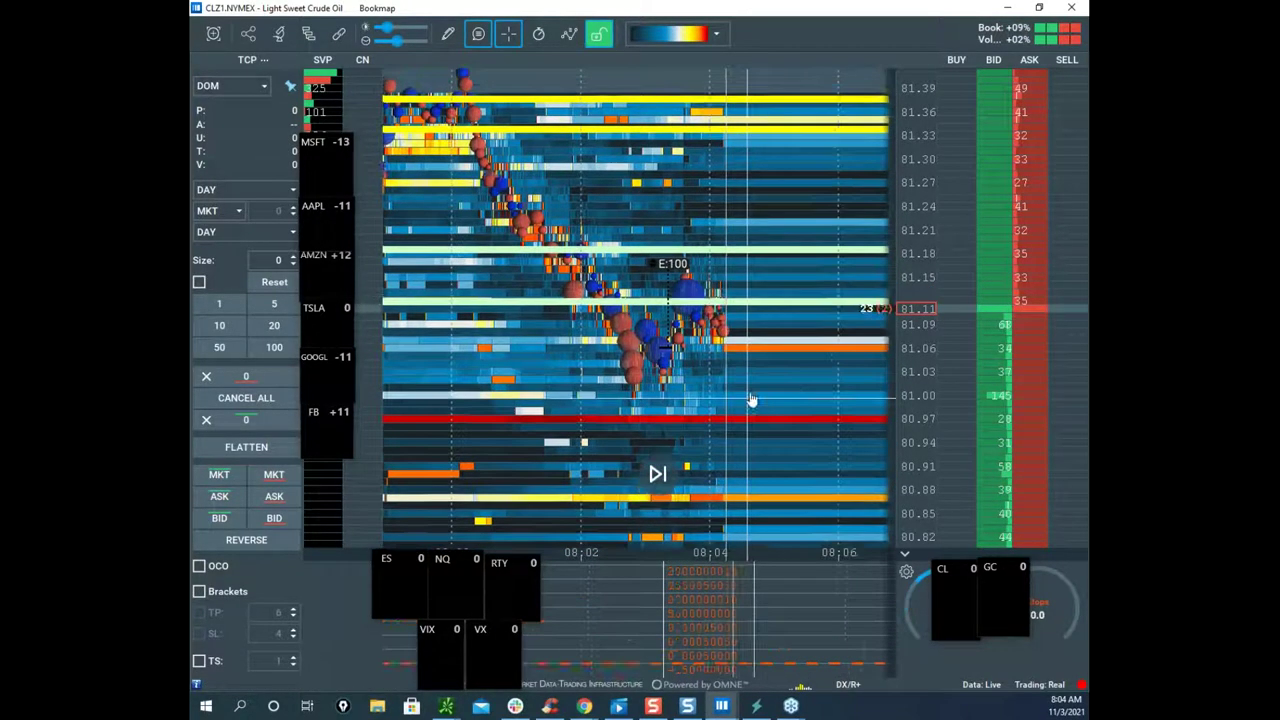
scroll(909, 303, down, 2)
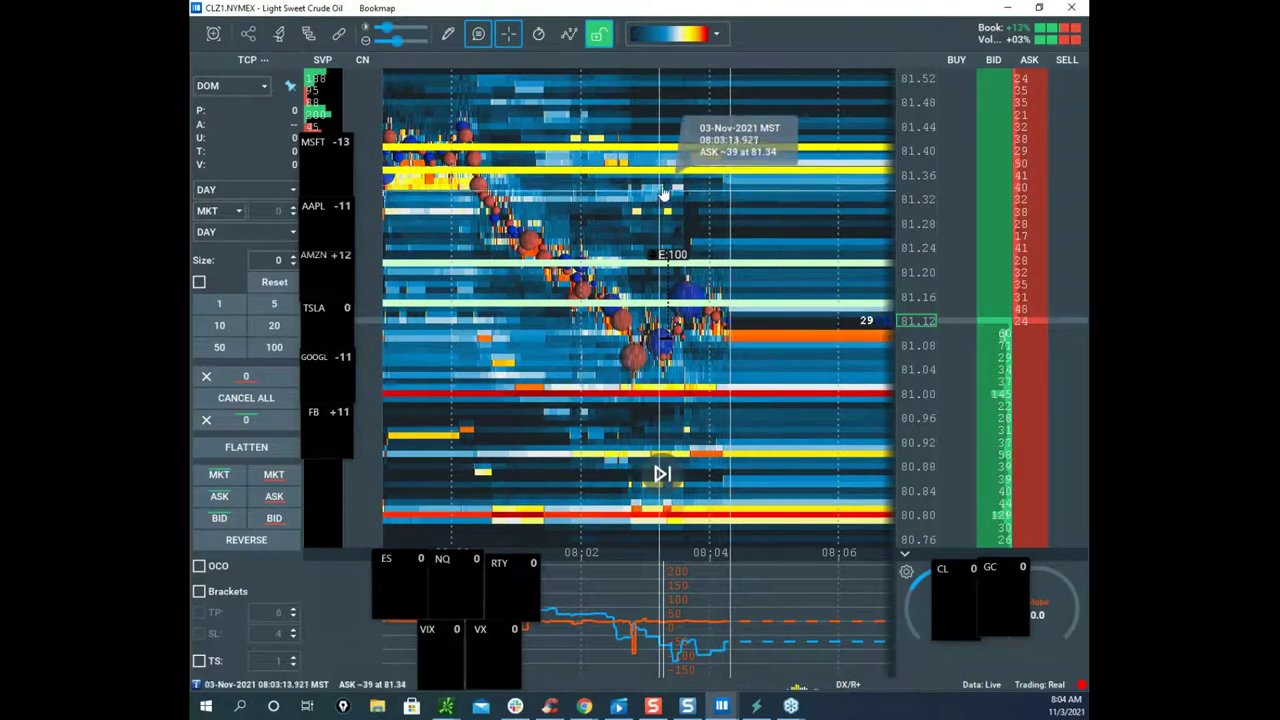
scroll(916, 273, up, 2)
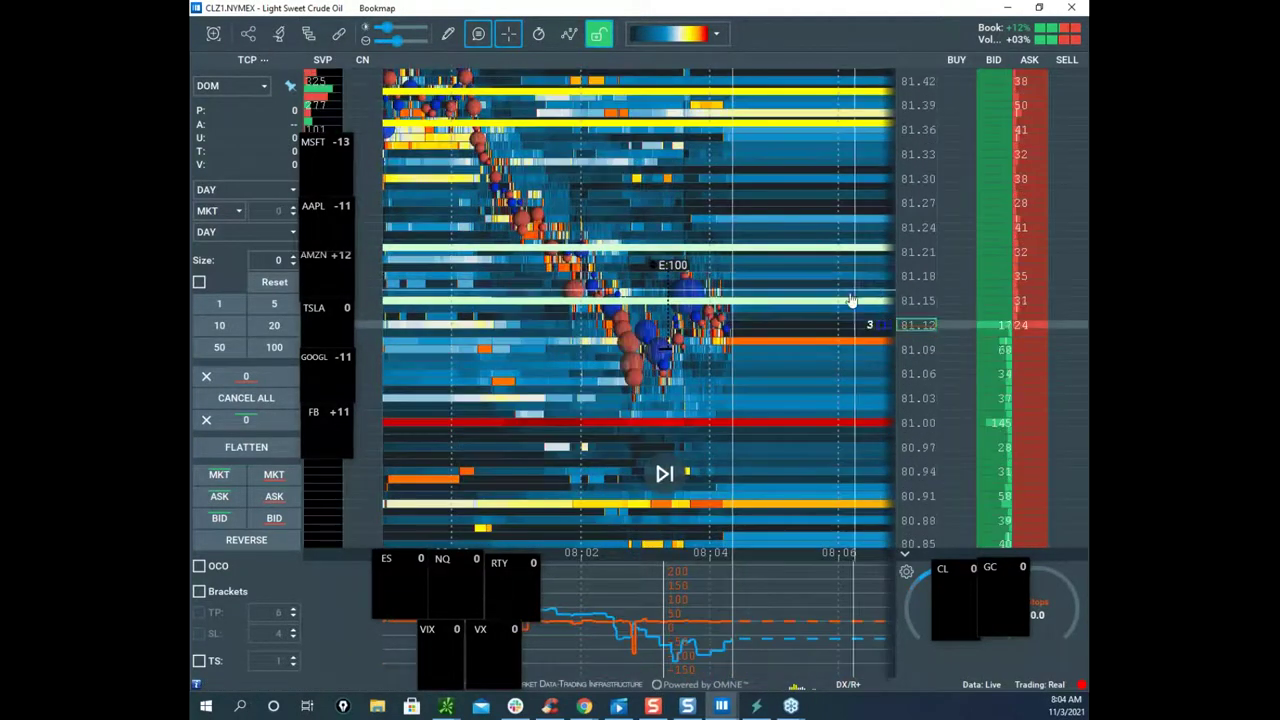
scroll(897, 269, down, 1)
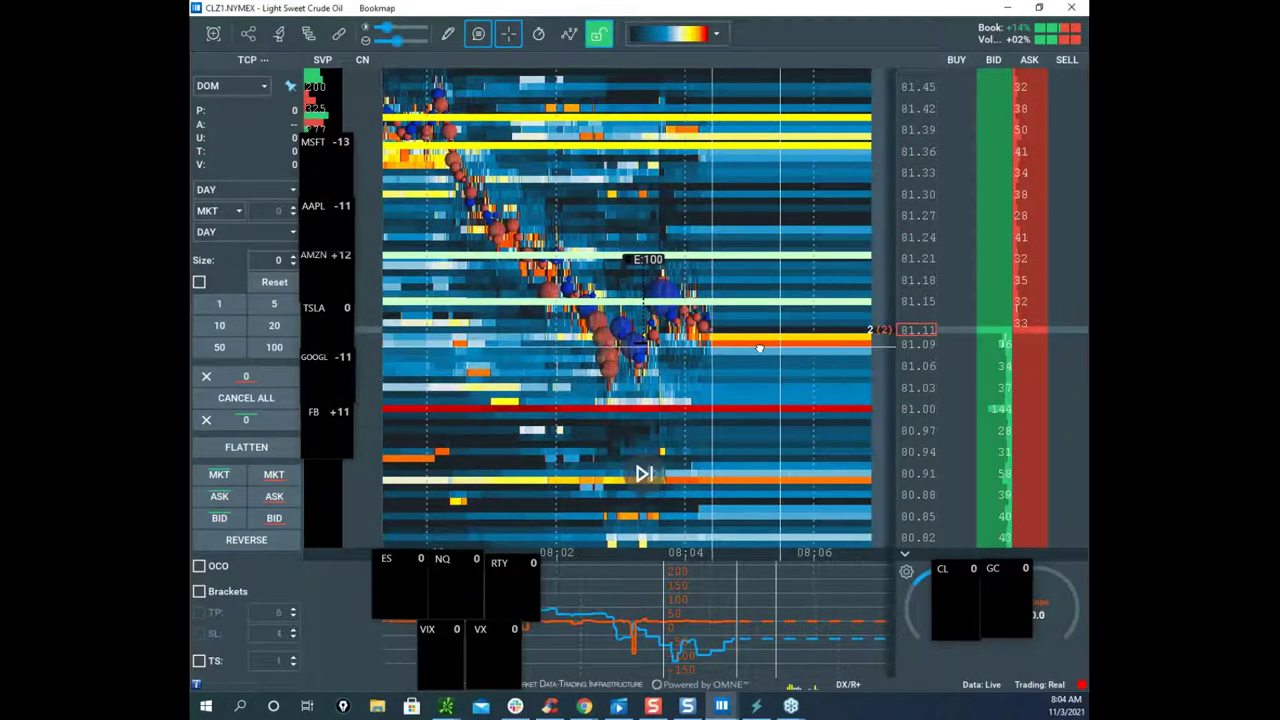
scroll(910, 268, up, 3)
scroll(914, 272, down, 2)
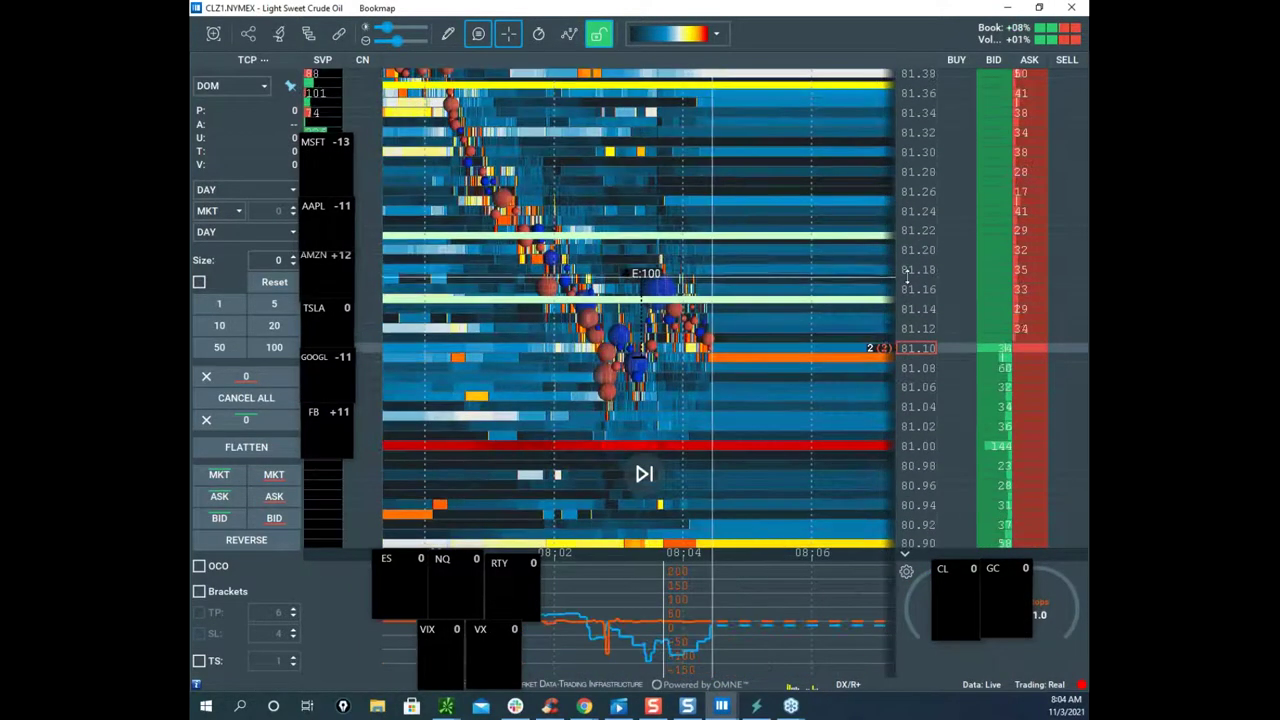
scroll(906, 277, down, 2)
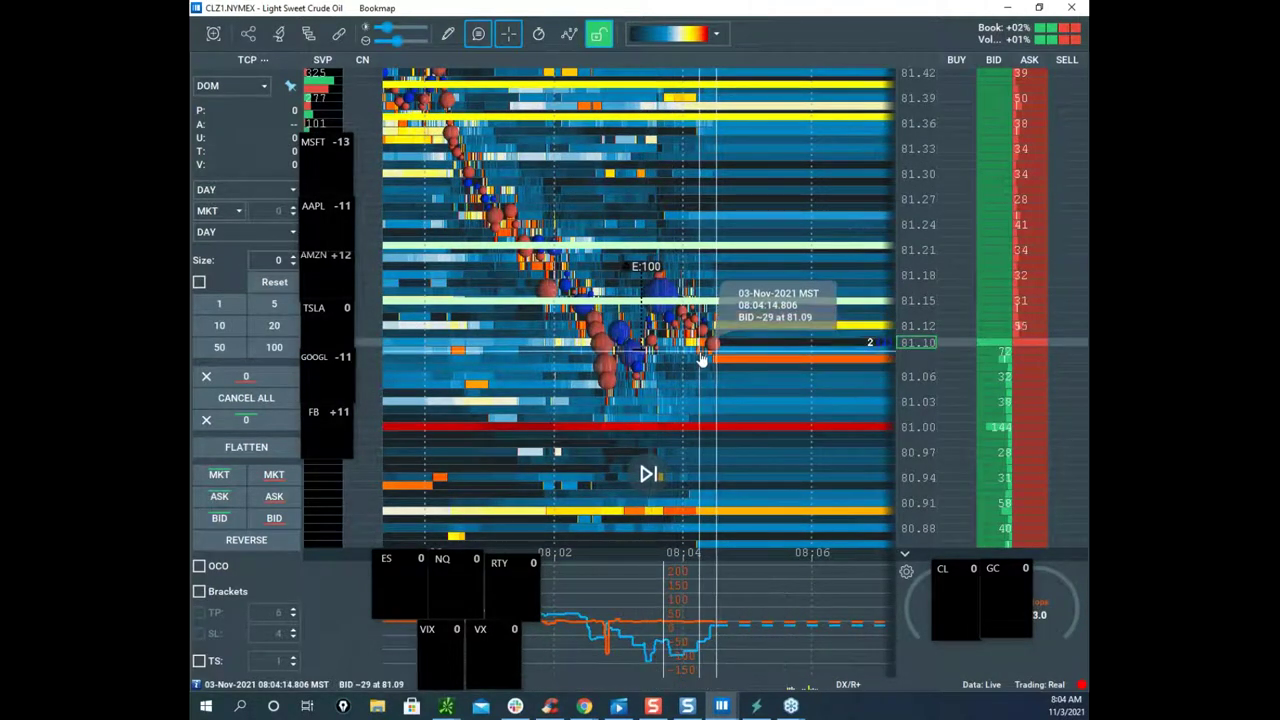
scroll(703, 362, down, 2)
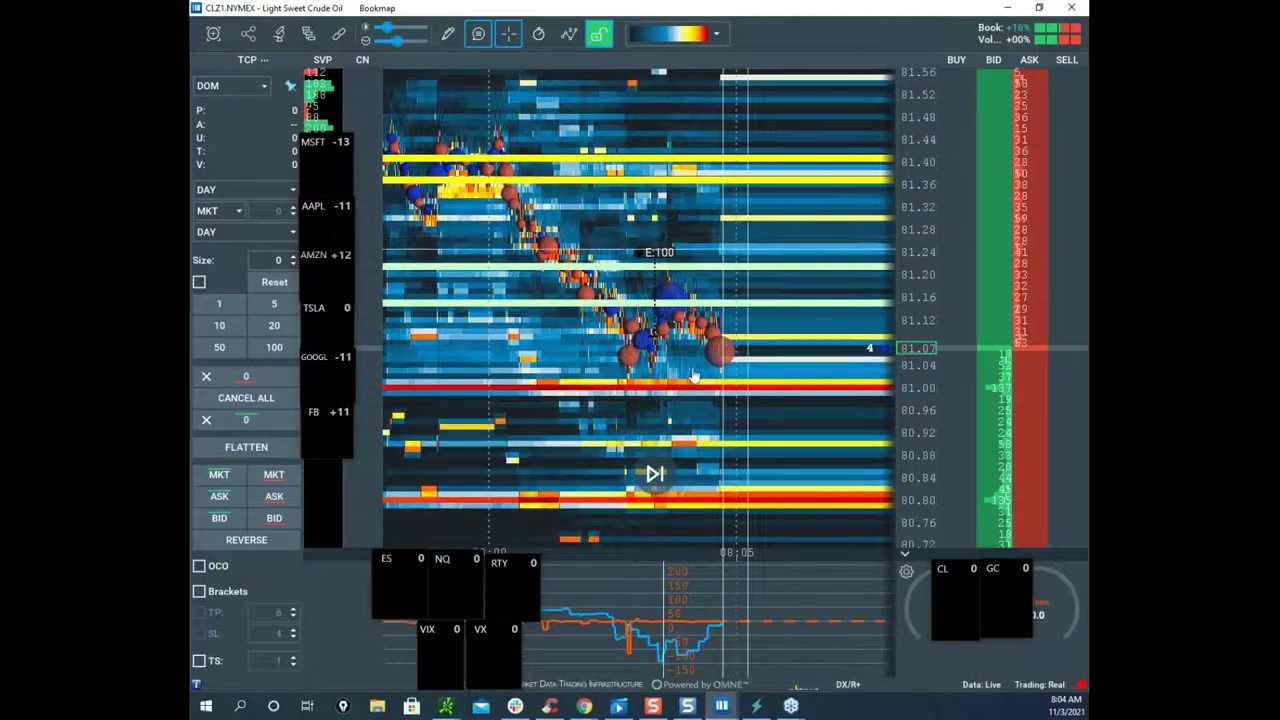
scroll(729, 329, up, 3)
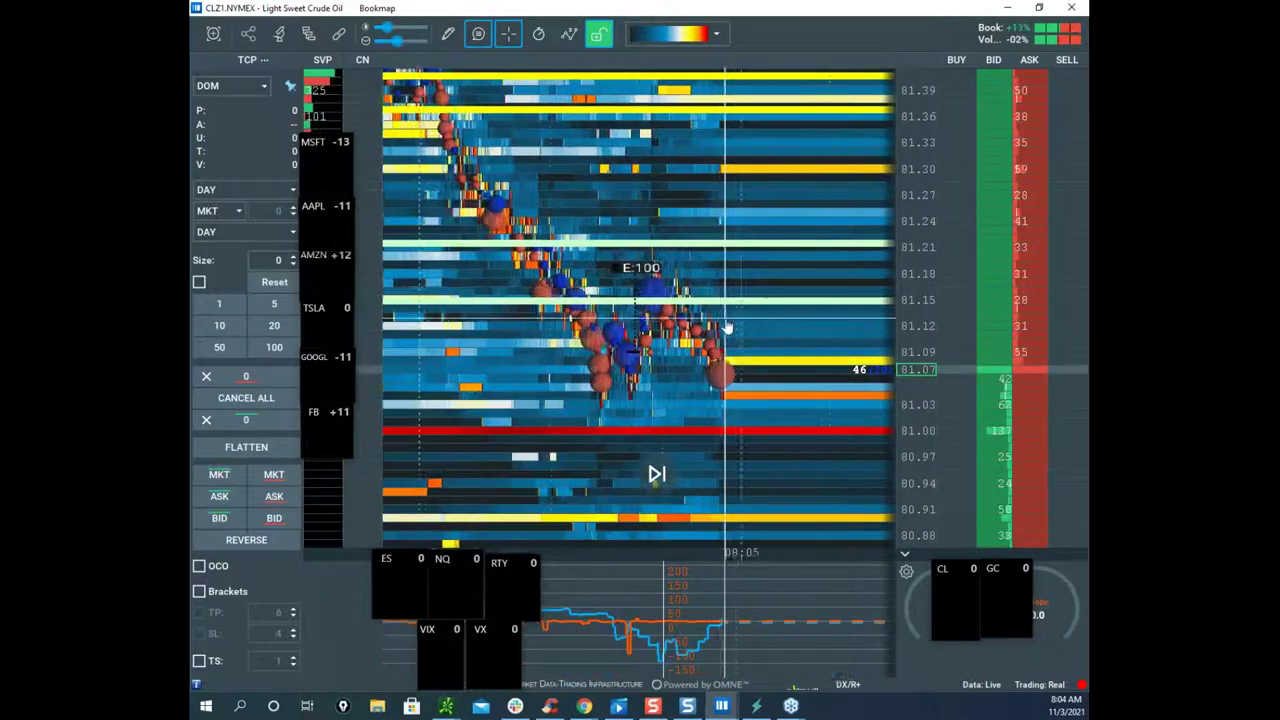
drag(700, 326, 757, 286)
scroll(820, 269, down, 3)
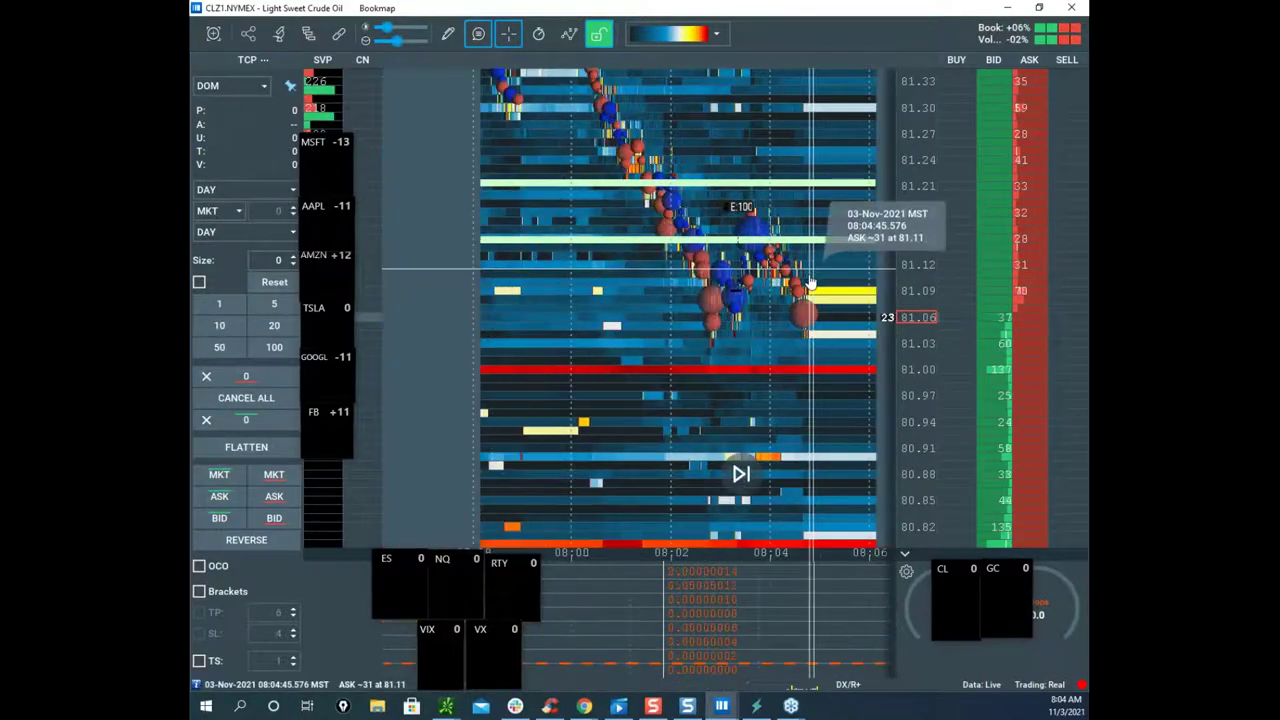
Step: Switch to the FalconXtreme Chrome window, mark up the crude profile's levels freehand, clear the marks, and return to Bookmap
mouse_move(585, 709)
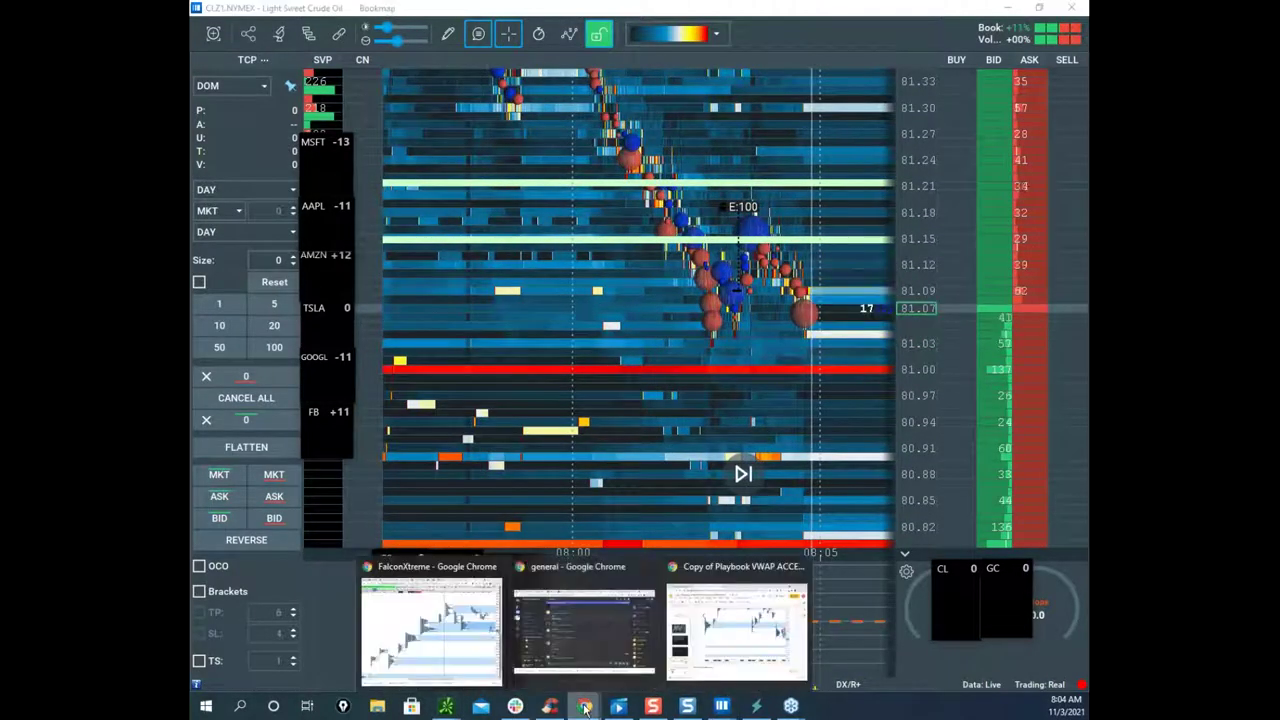
click(465, 643)
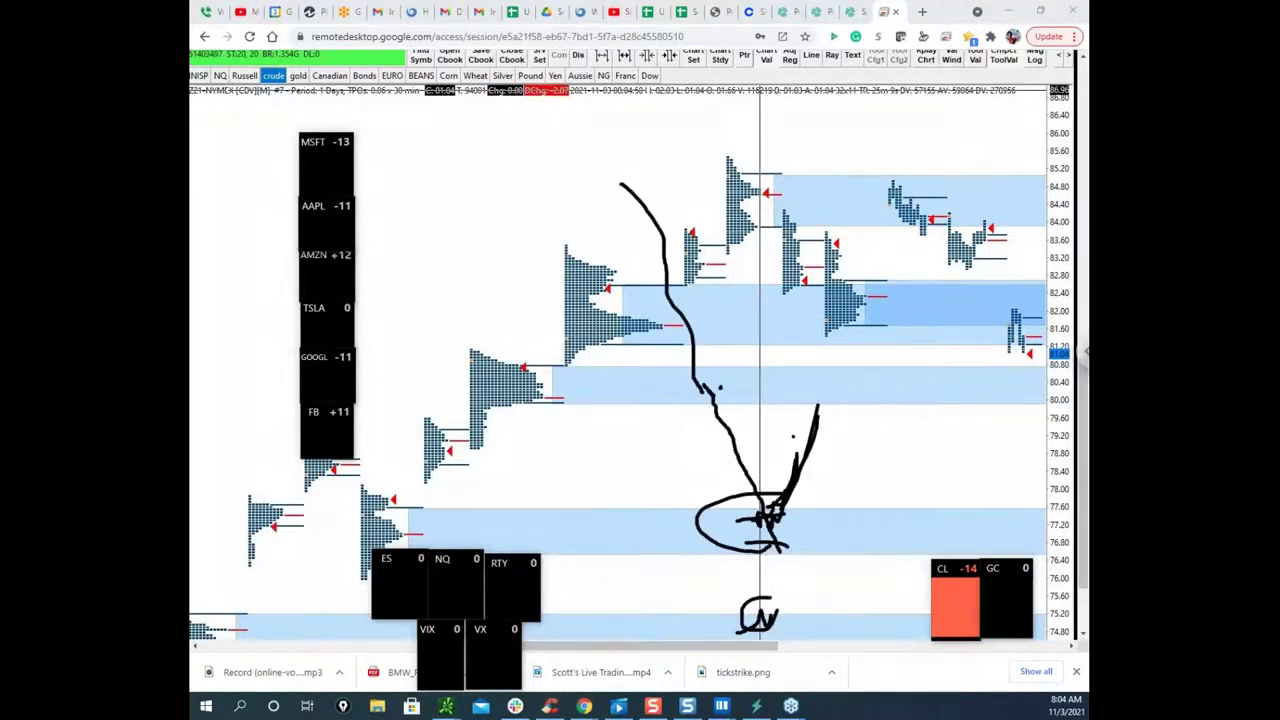
key(Escape)
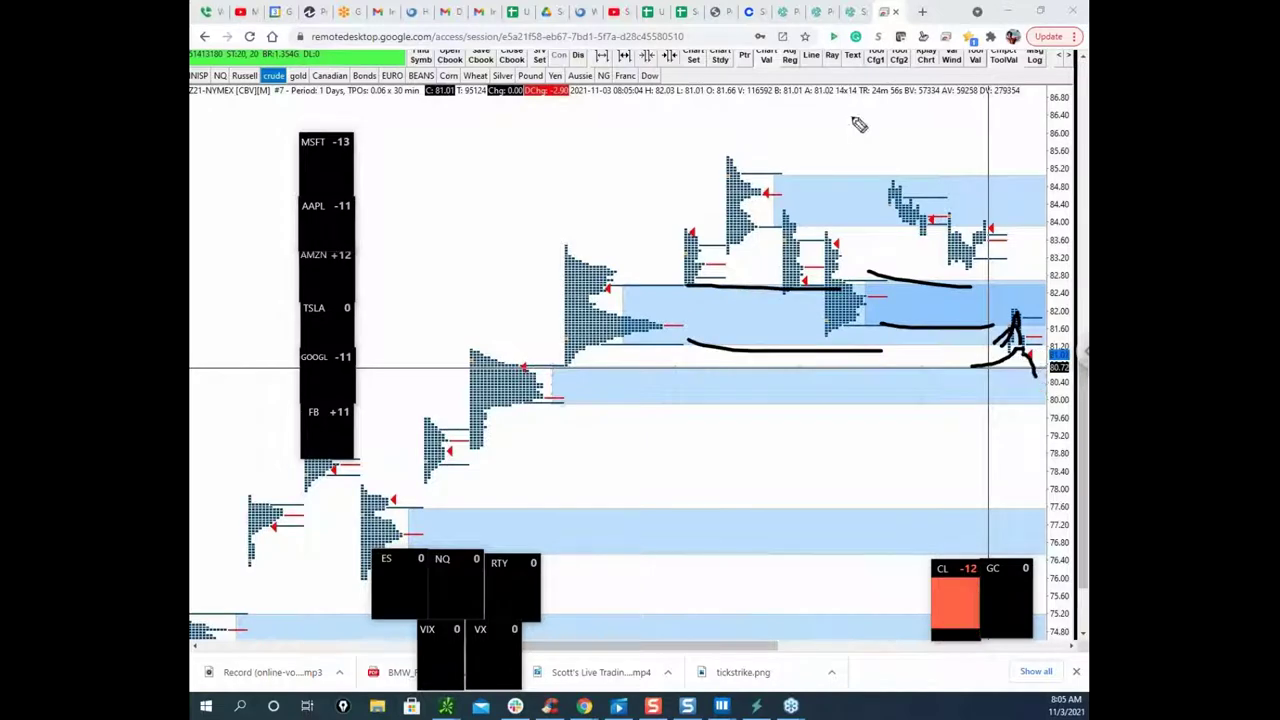
key(Escape)
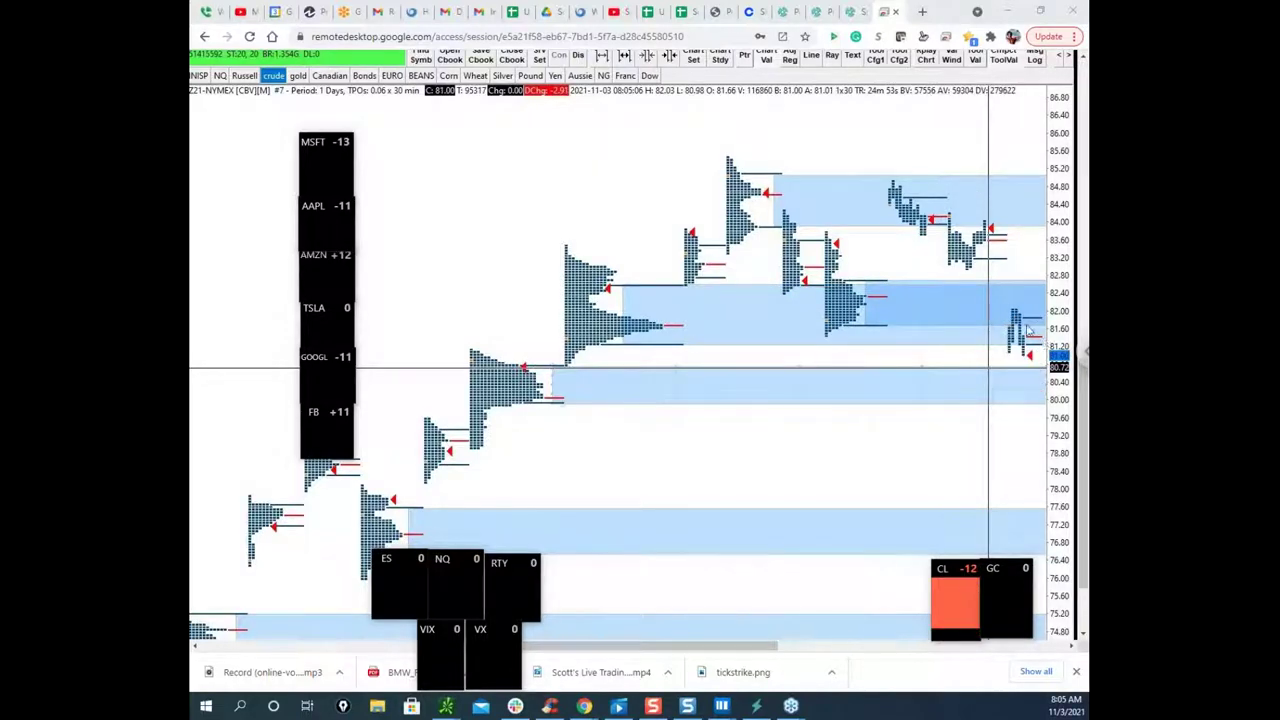
click(1009, 11)
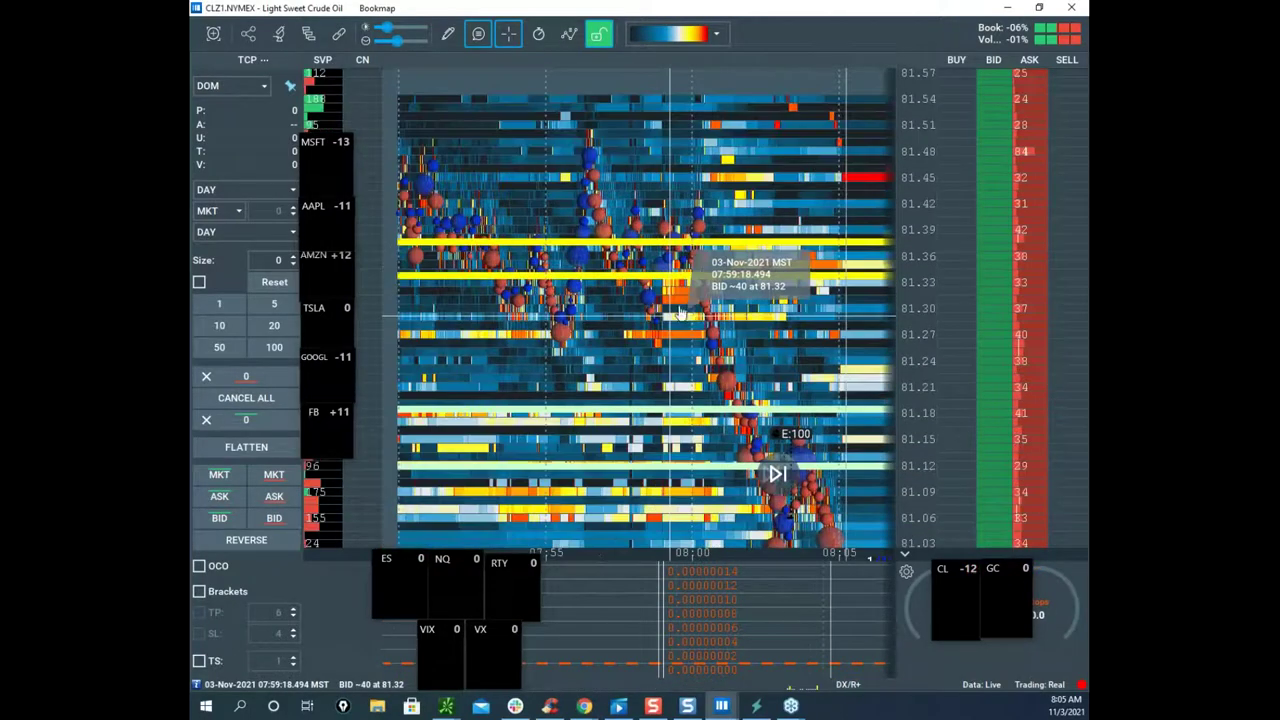
Step: Go back along the crude chart to the spike before 07:45, mark it up freehand in yellow, and clear the markup
scroll(709, 283, down, 1)
drag(611, 291, 783, 334)
drag(638, 249, 786, 349)
drag(717, 259, 786, 365)
drag(886, 163, 896, 254)
drag(772, 288, 740, 258)
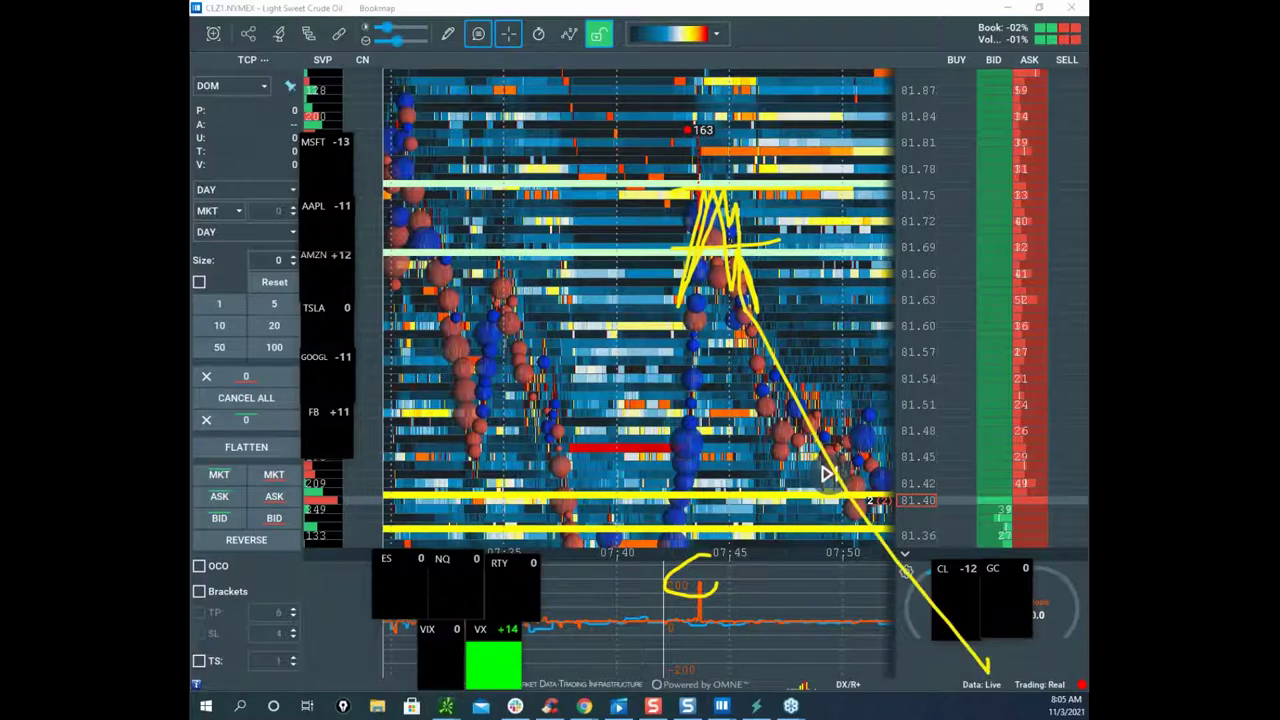
key(Escape)
Step: Trace the crude decline from the 07:45 spike forward to the current price action after 08:05
drag(680, 144, 572, 72)
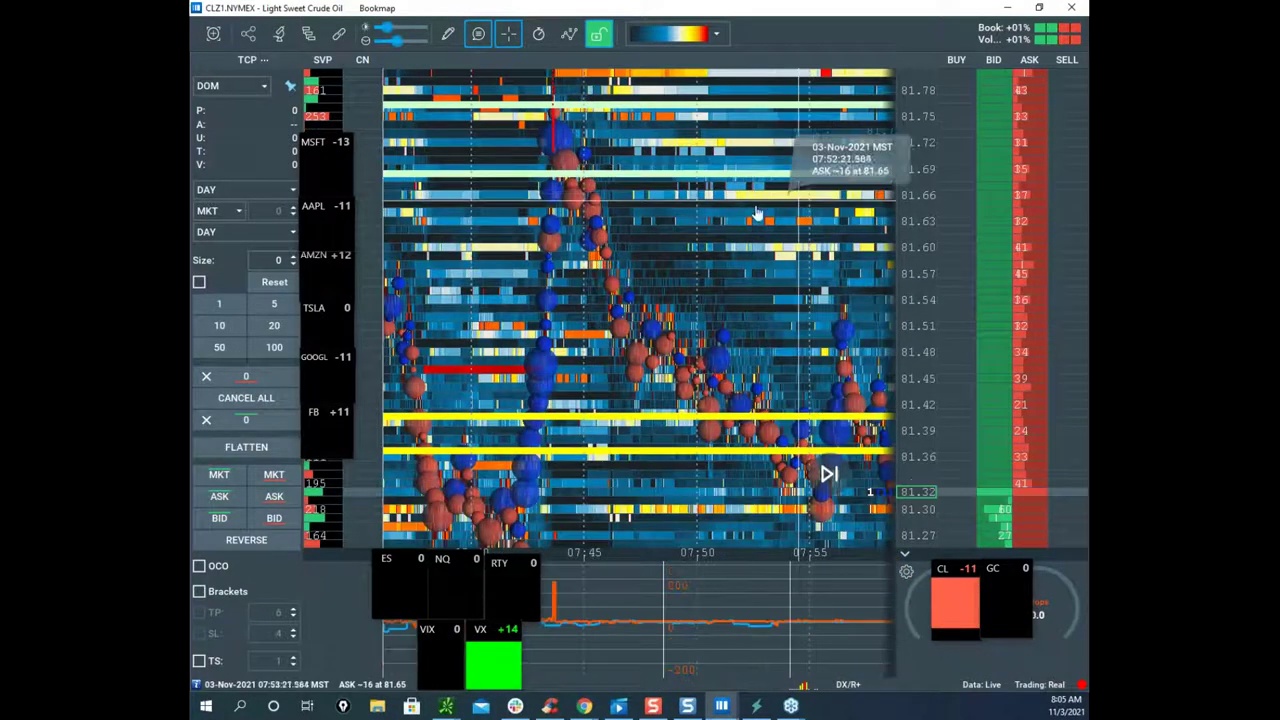
drag(806, 182, 666, 117)
scroll(668, 160, down, 2)
scroll(920, 208, down, 3)
drag(850, 404, 815, 244)
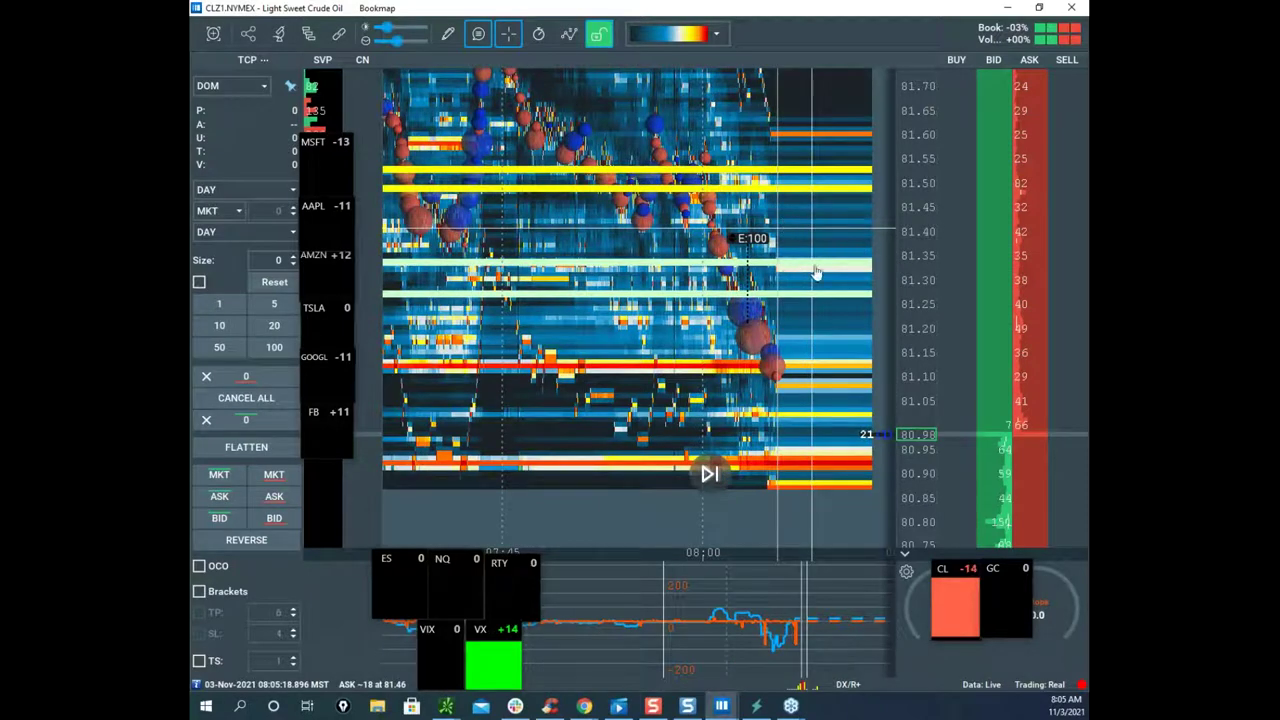
drag(802, 267, 775, 198)
scroll(775, 198, up, 3)
drag(779, 270, 808, 337)
scroll(806, 300, up, 4)
scroll(908, 322, down, 2)
drag(880, 434, 851, 460)
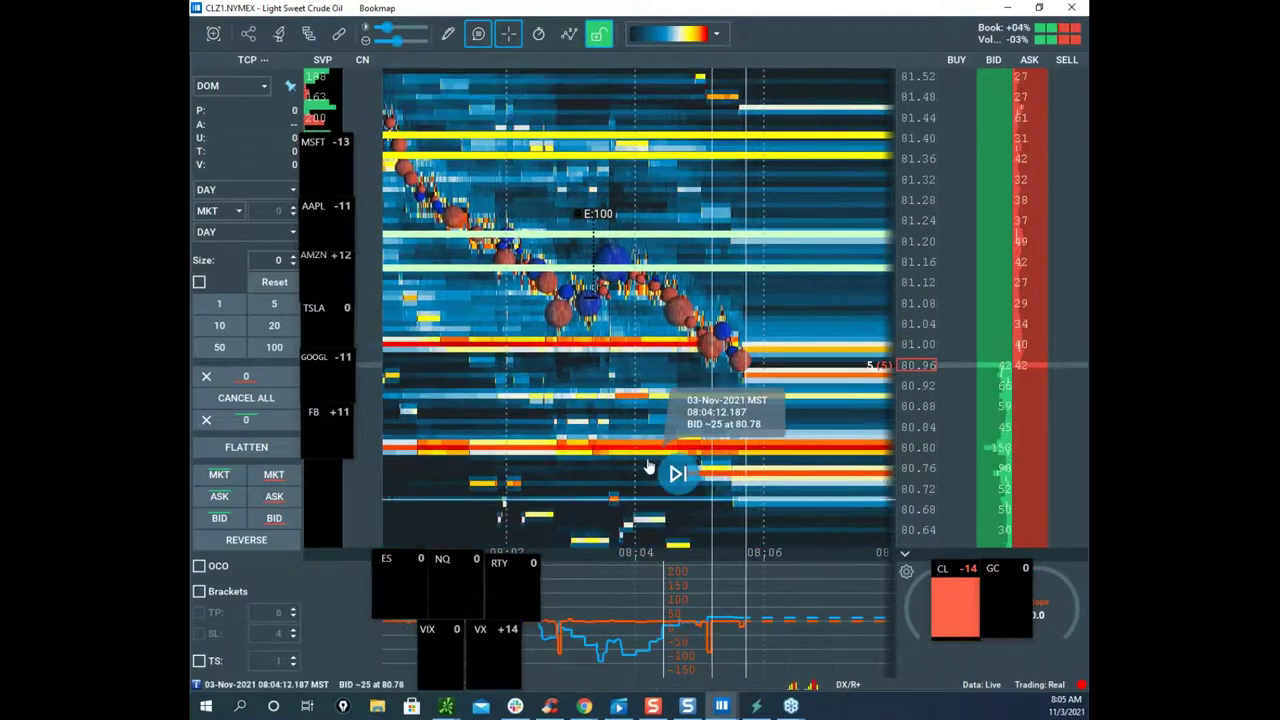
Step: Remove the two light-green horizontal lines below the yellow pair on the crude chart
scroll(648, 467, down, 2)
right_click(814, 284)
click(846, 296)
right_click(803, 290)
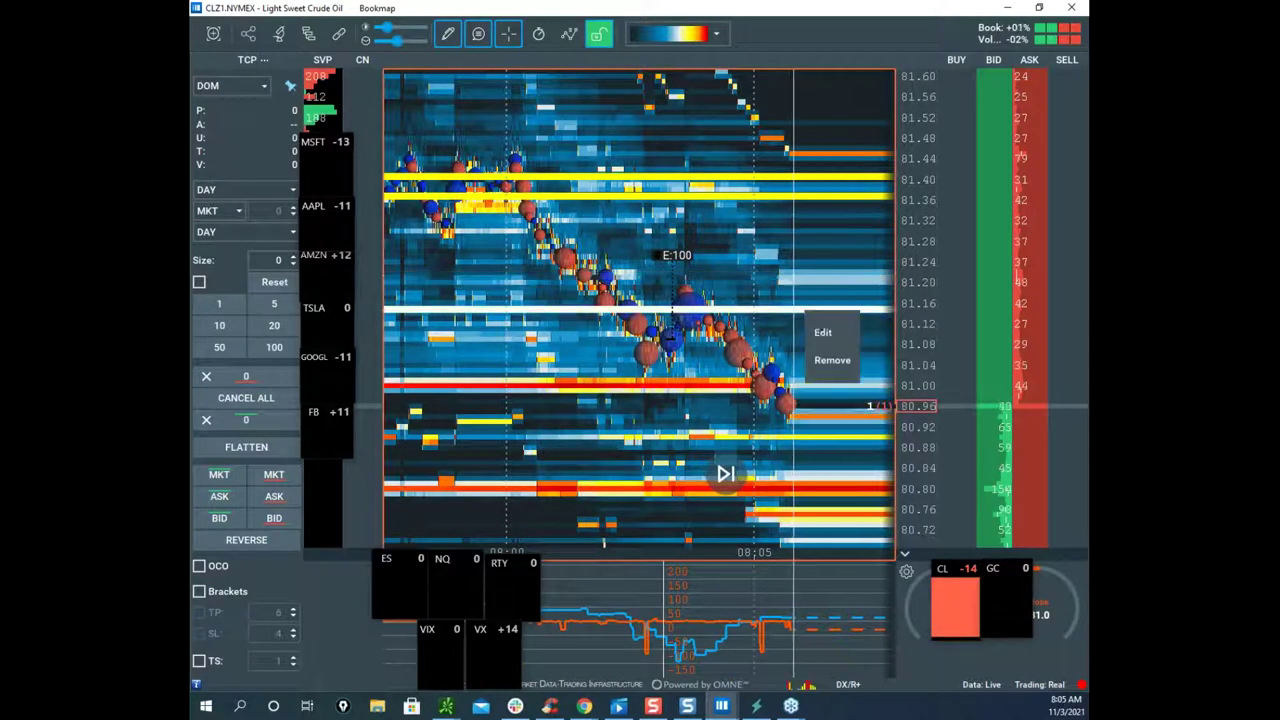
click(822, 327)
Step: Draw horizontal lines at about 81.18 and 81.04 around the E:100 price swing, and clear the yellow freehand markup
scroll(769, 328, down, 1)
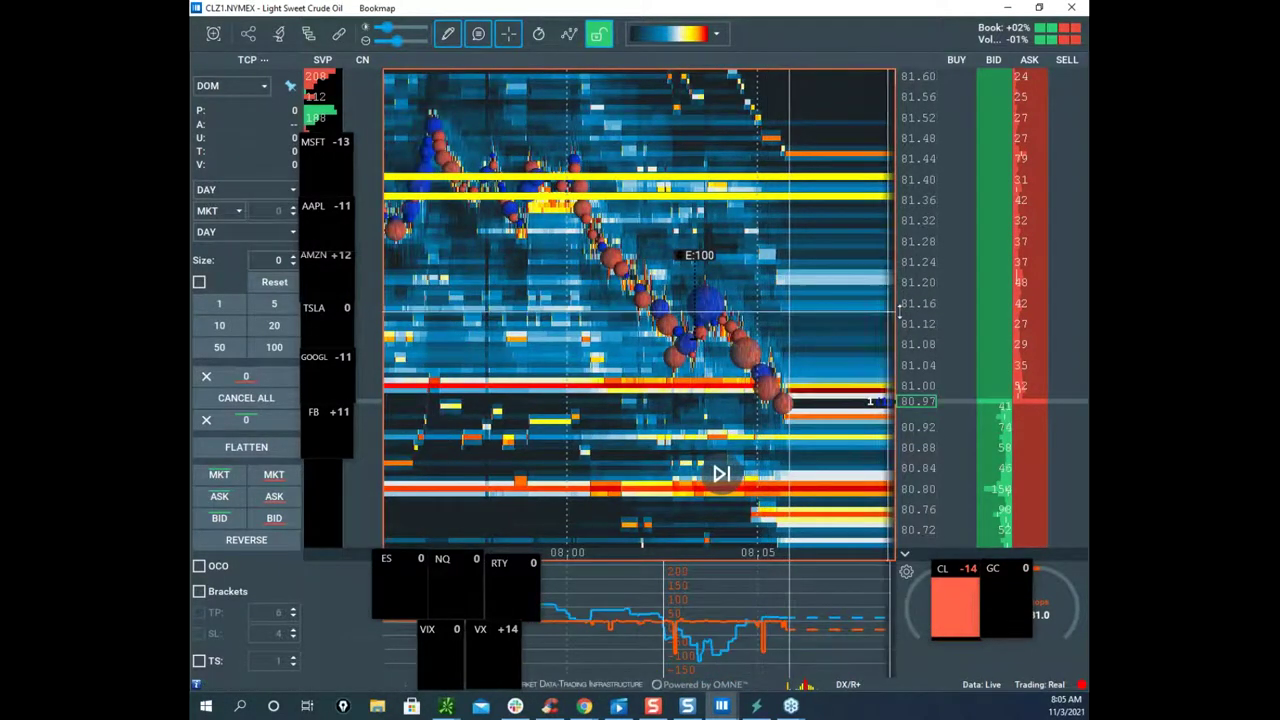
scroll(780, 318, up, 1)
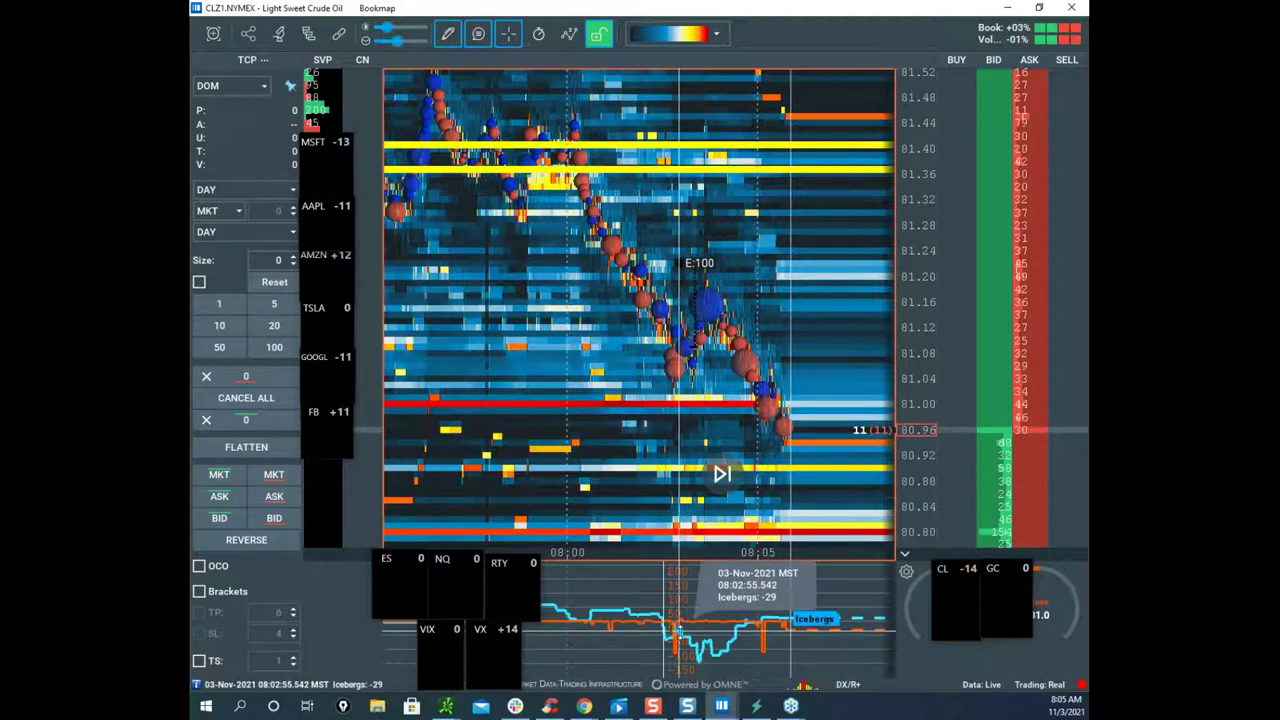
mouse_move(719, 655)
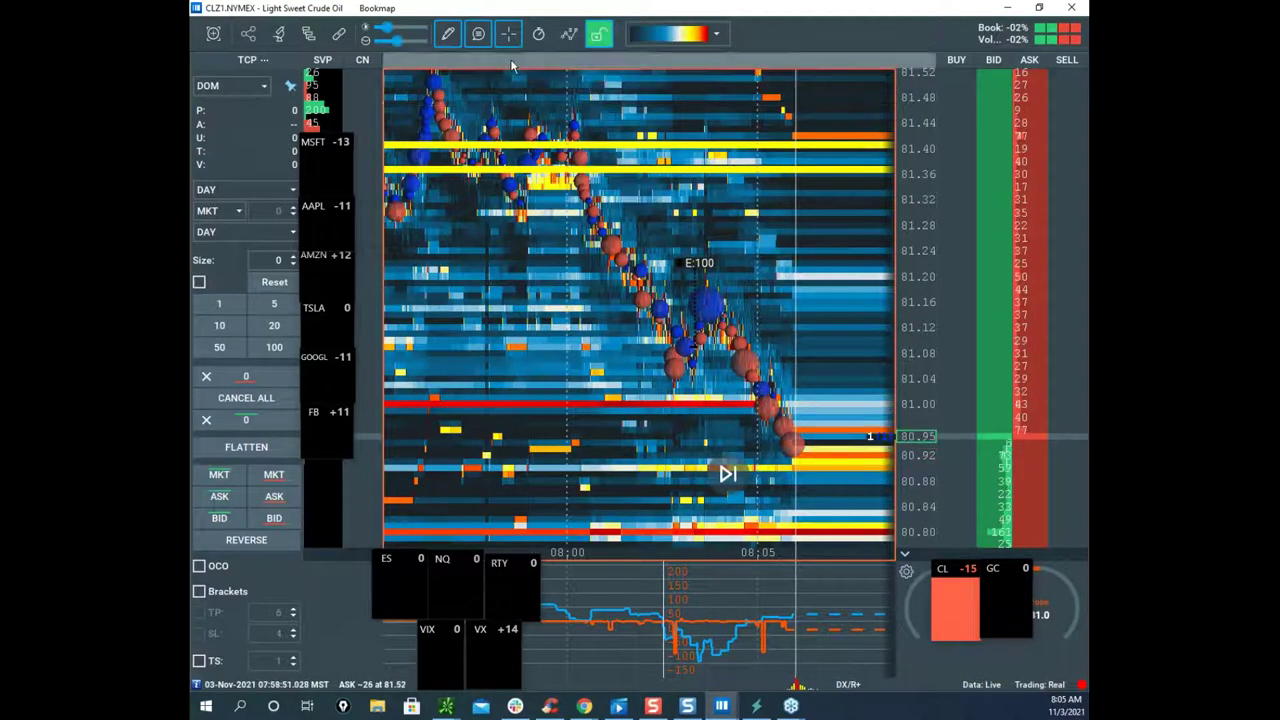
click(447, 36)
click(503, 211)
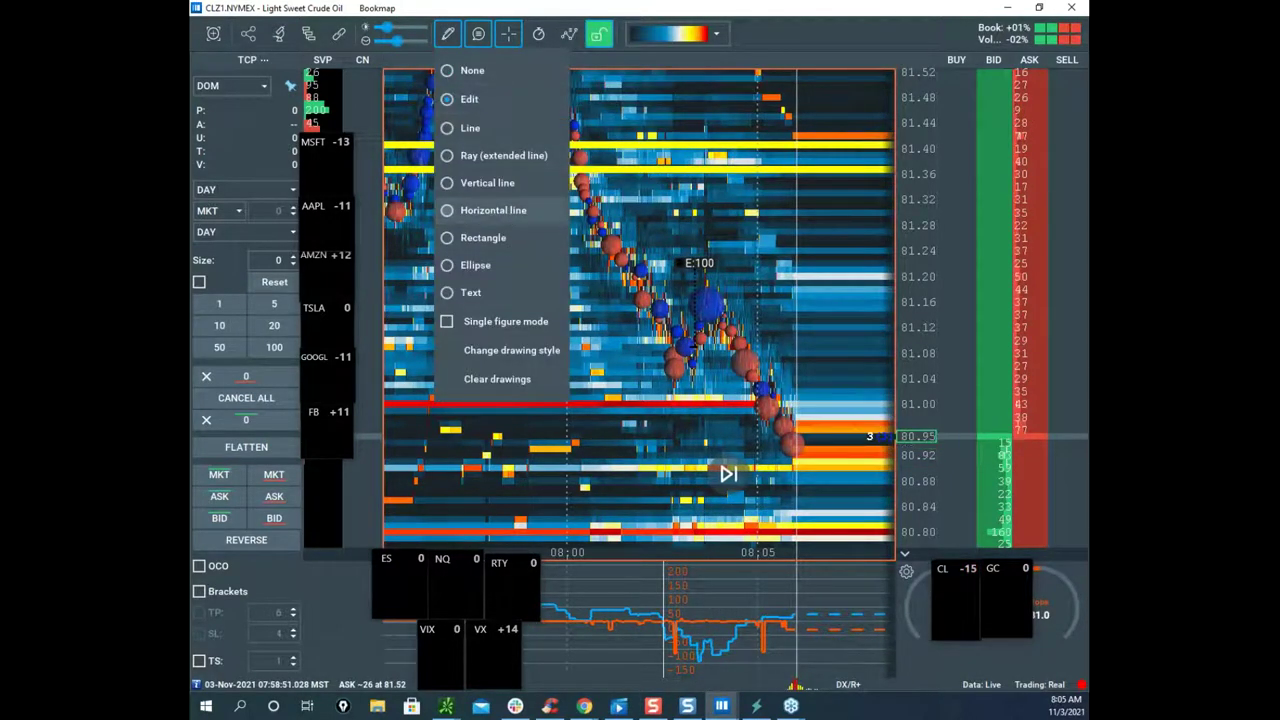
click(692, 290)
scroll(695, 300, up, 3)
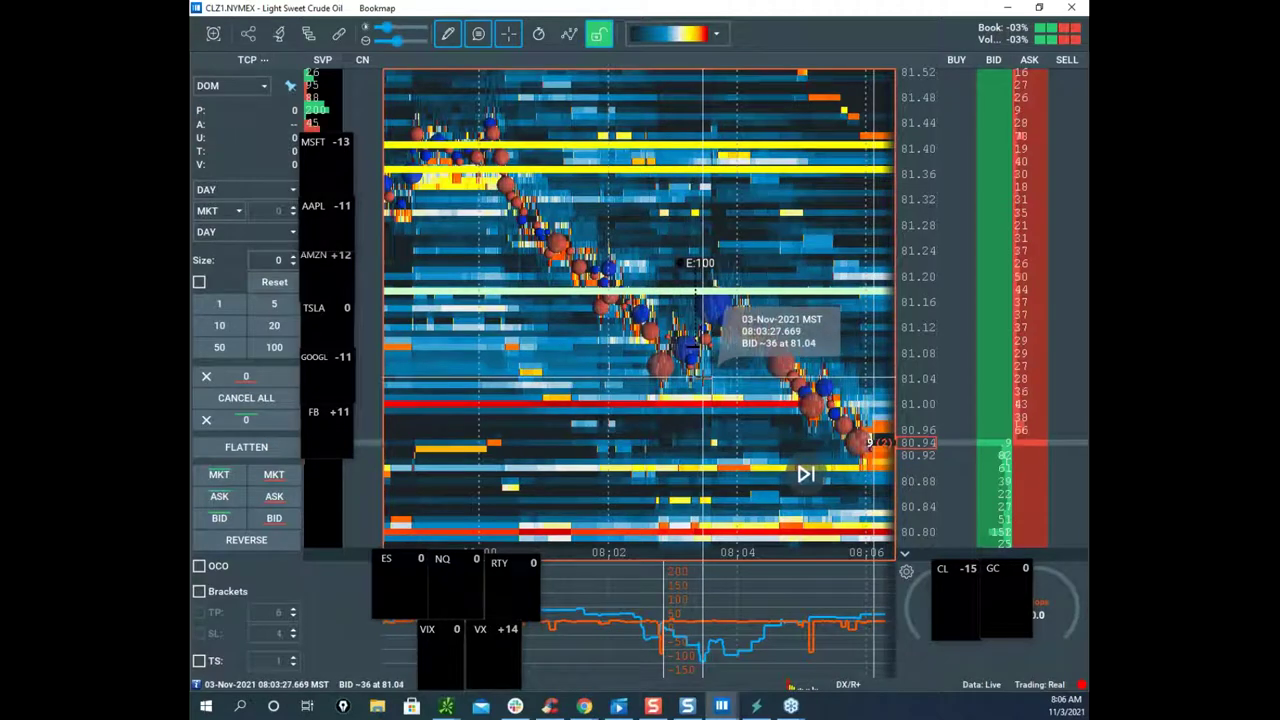
click(735, 382)
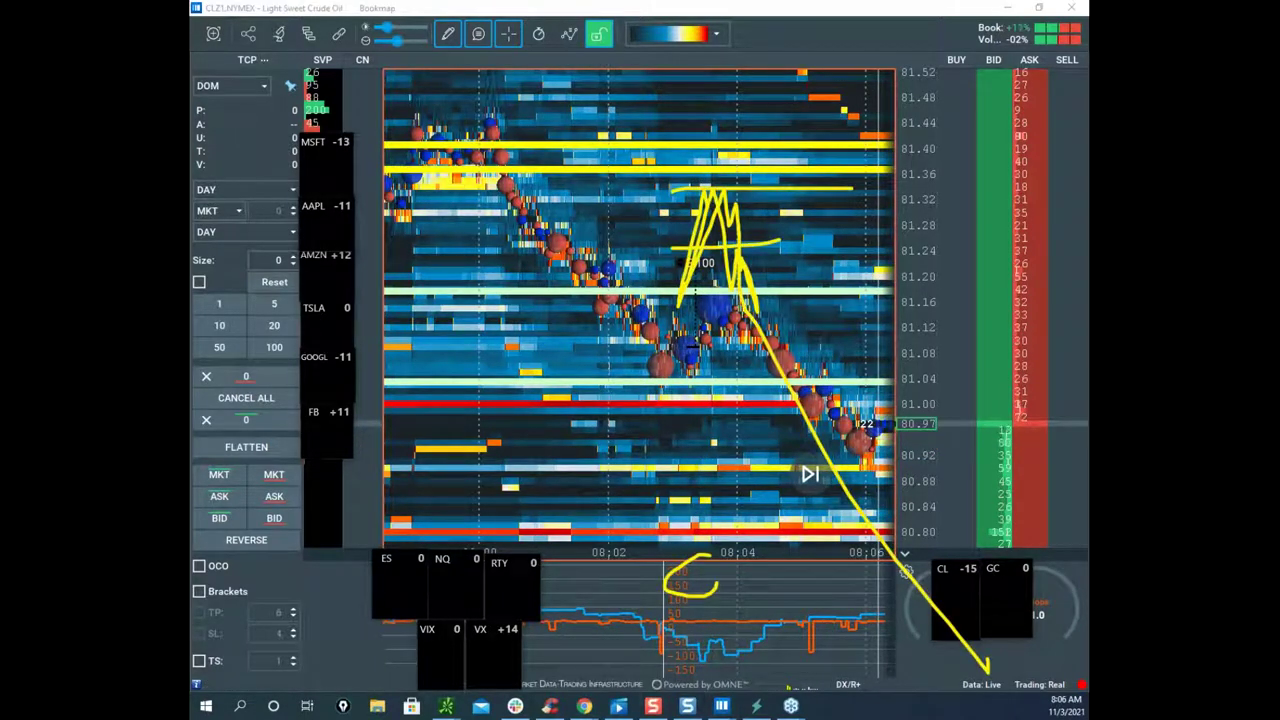
key(Escape)
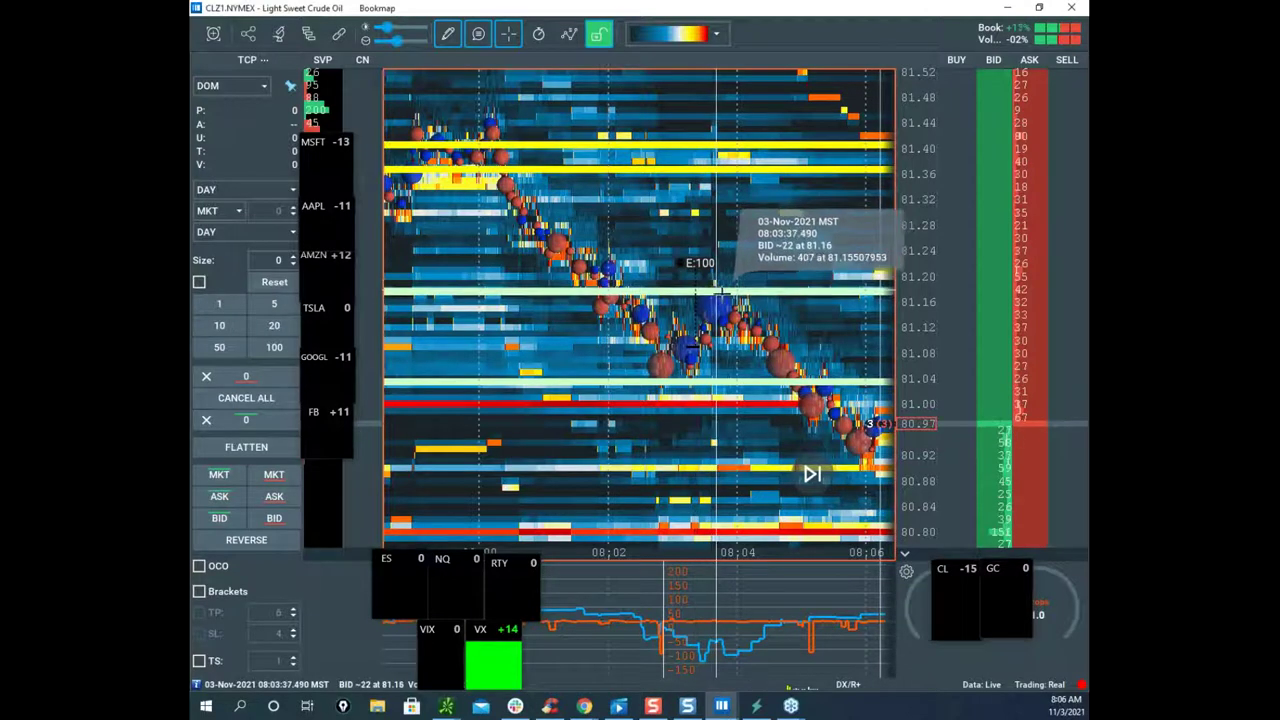
Step: Edit the upper light-green horizontal line at about 81.18, set its line color to black, and save the style
click(447, 33)
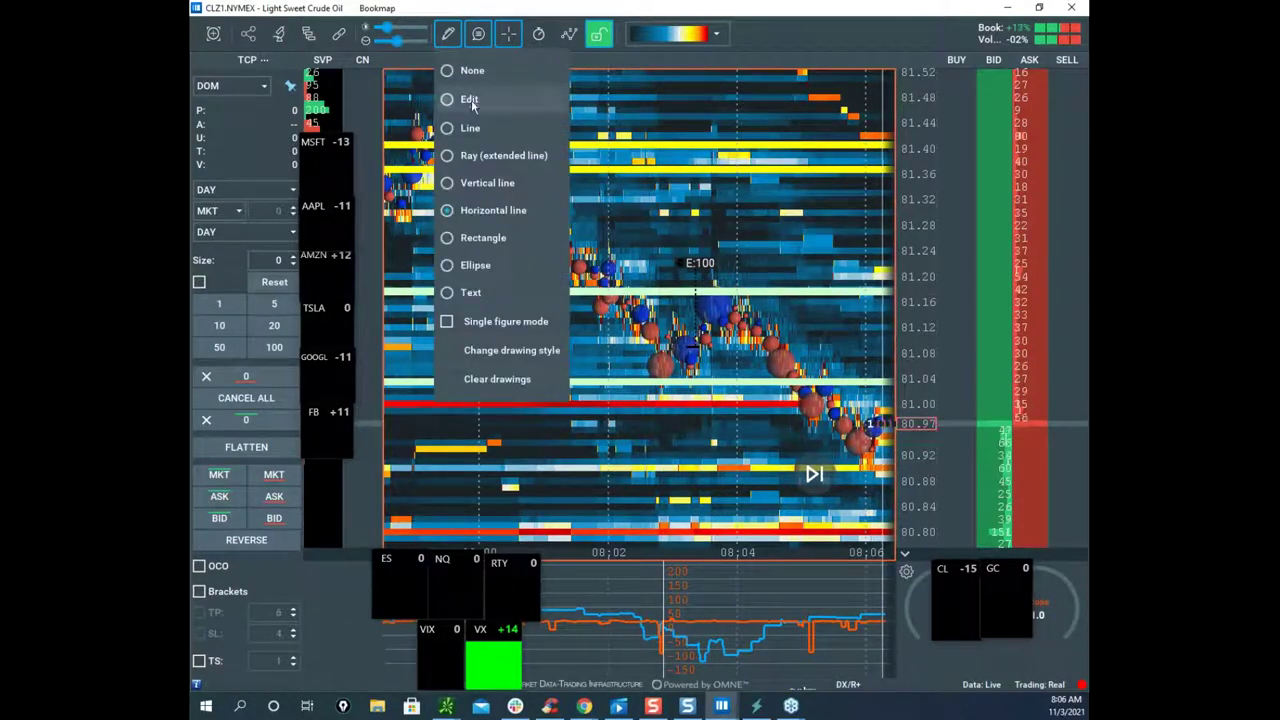
click(470, 97)
right_click(757, 292)
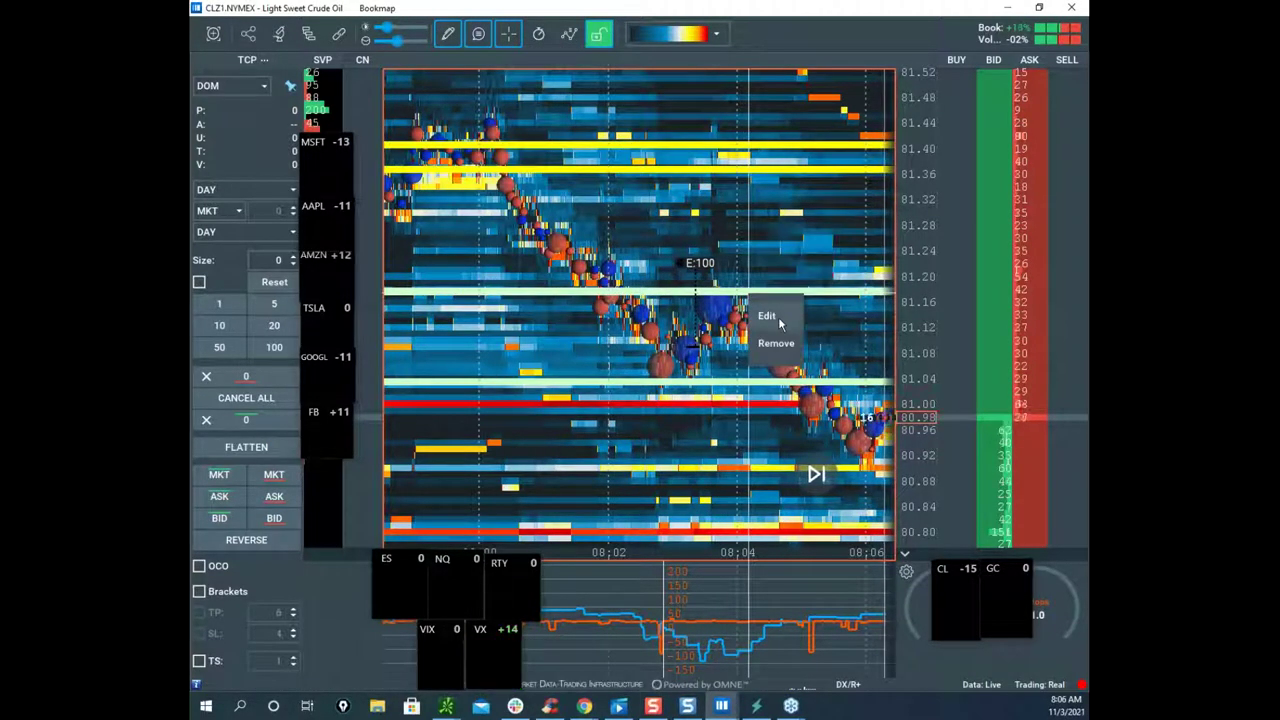
click(778, 317)
click(704, 315)
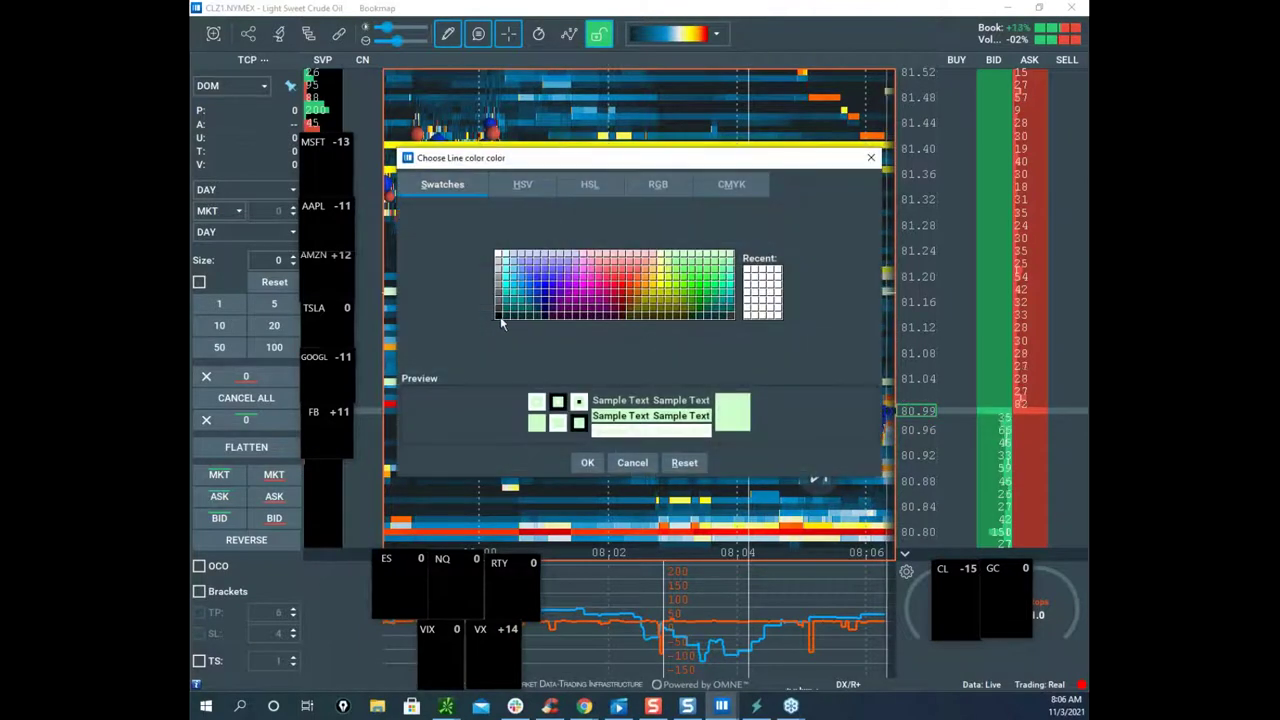
click(499, 317)
click(587, 465)
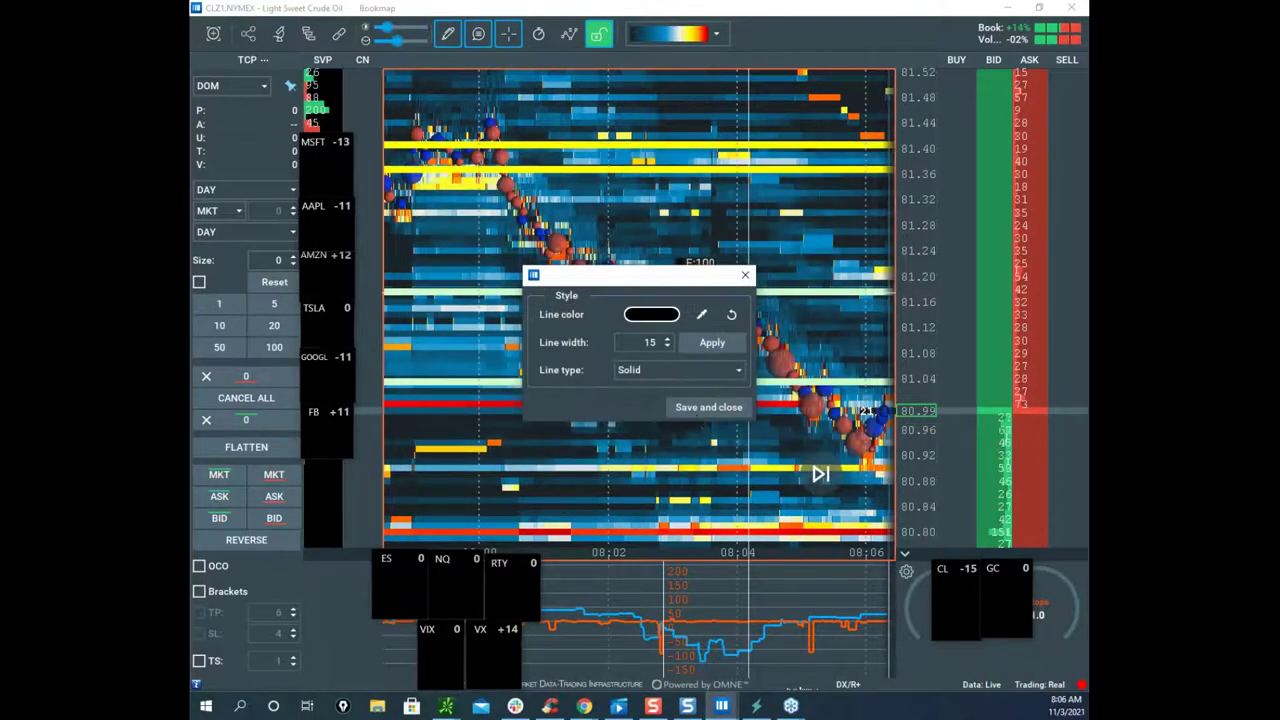
click(706, 408)
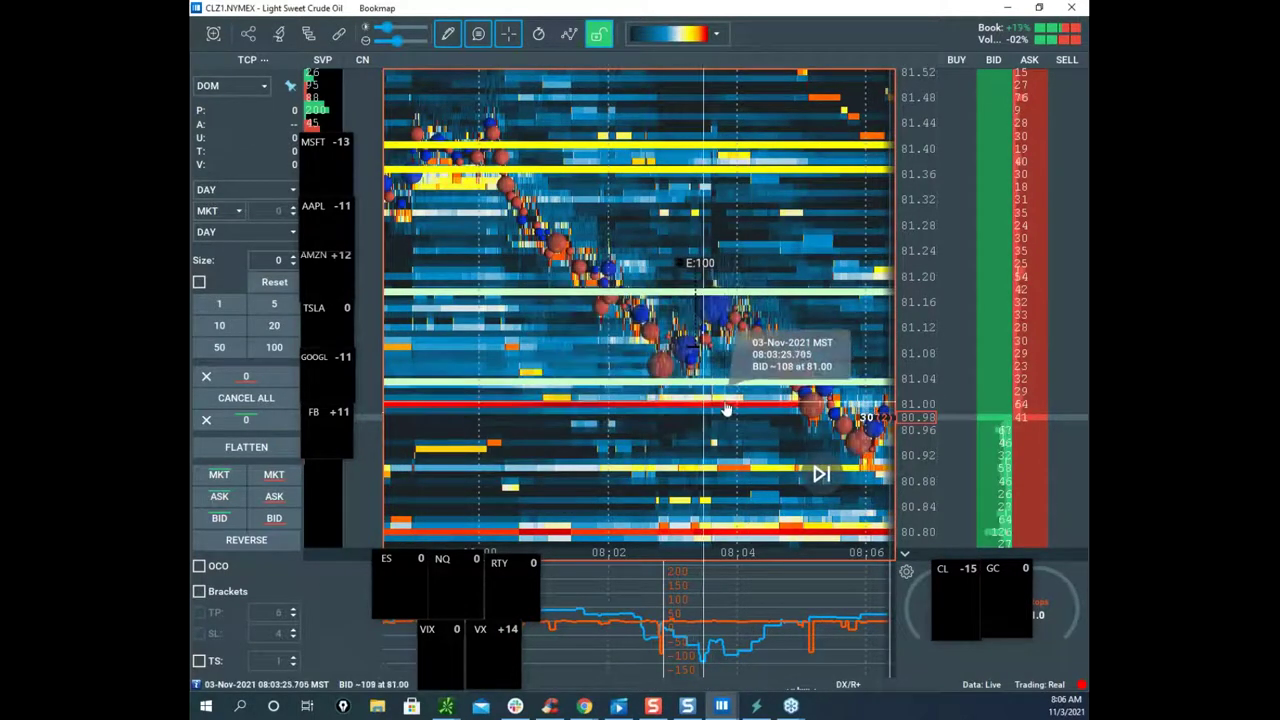
Step: Reopen the upper light-green line's style settings and confirm black as its line color again
right_click(745, 297)
click(757, 312)
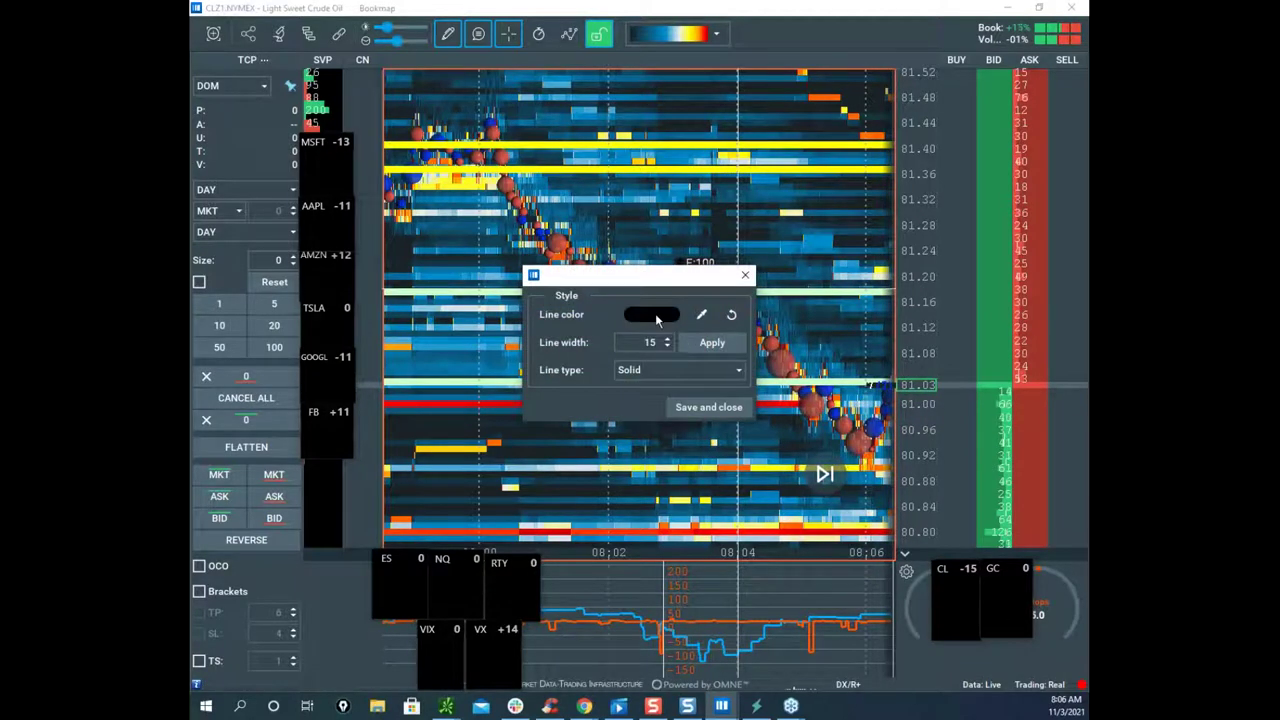
click(655, 313)
click(588, 463)
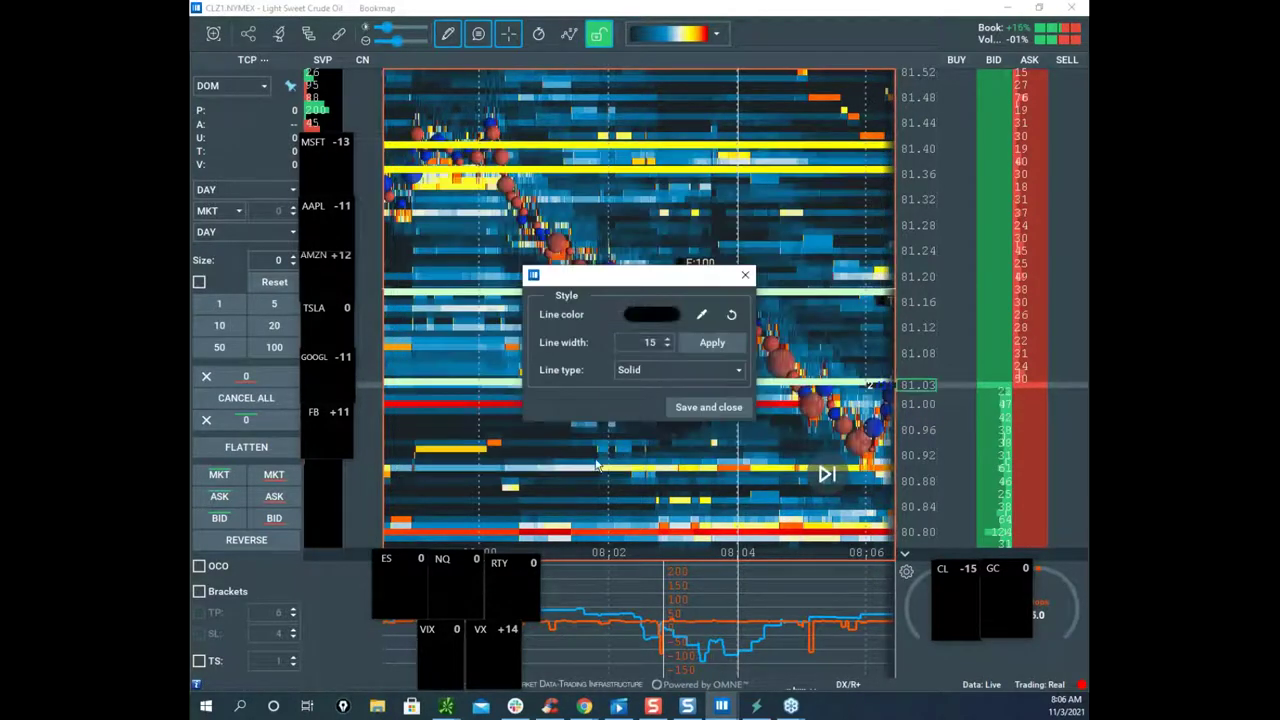
Step: Save the black, 15-wide solid style for the edited line and remove the pale green horizontal line near 81.17
click(698, 343)
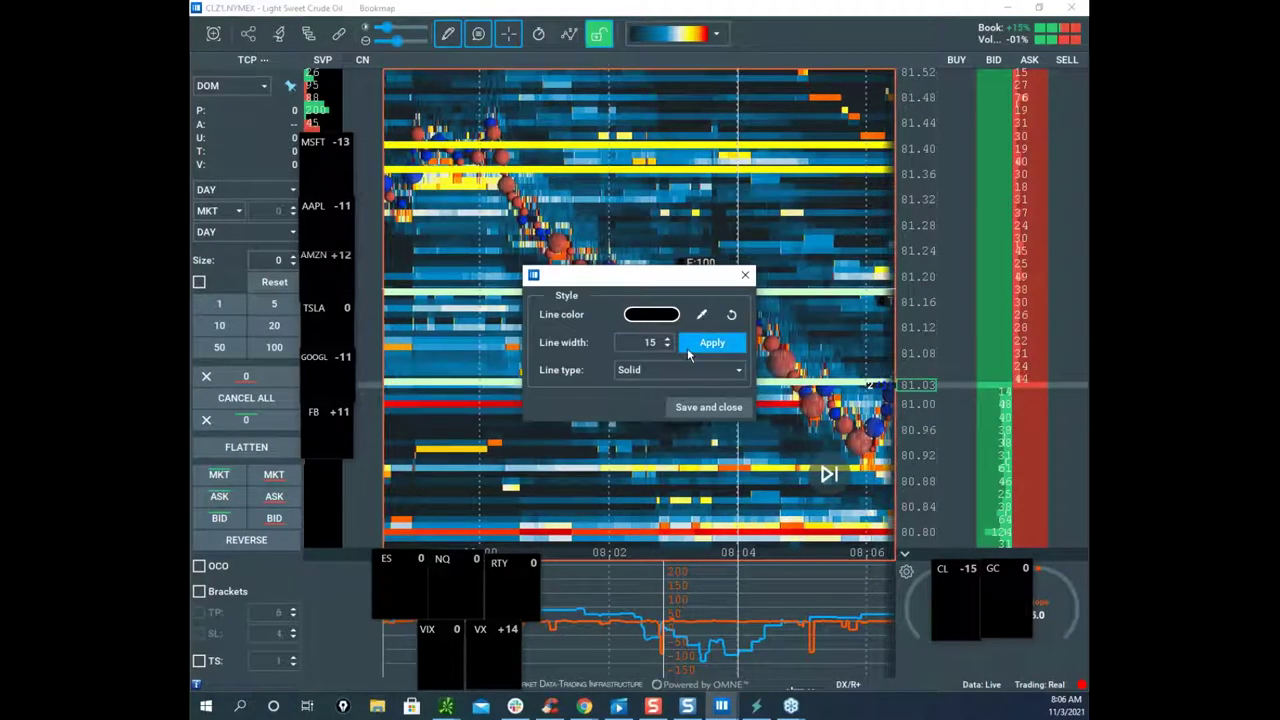
click(708, 407)
right_click(790, 305)
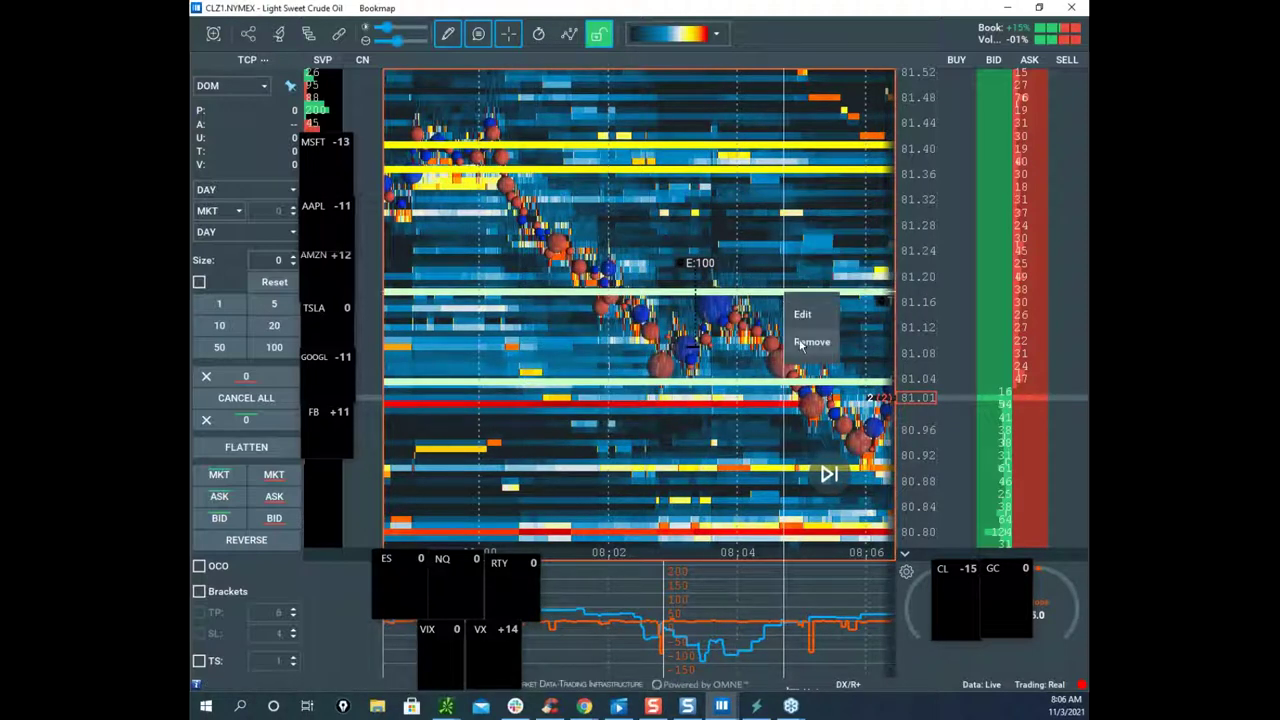
click(810, 342)
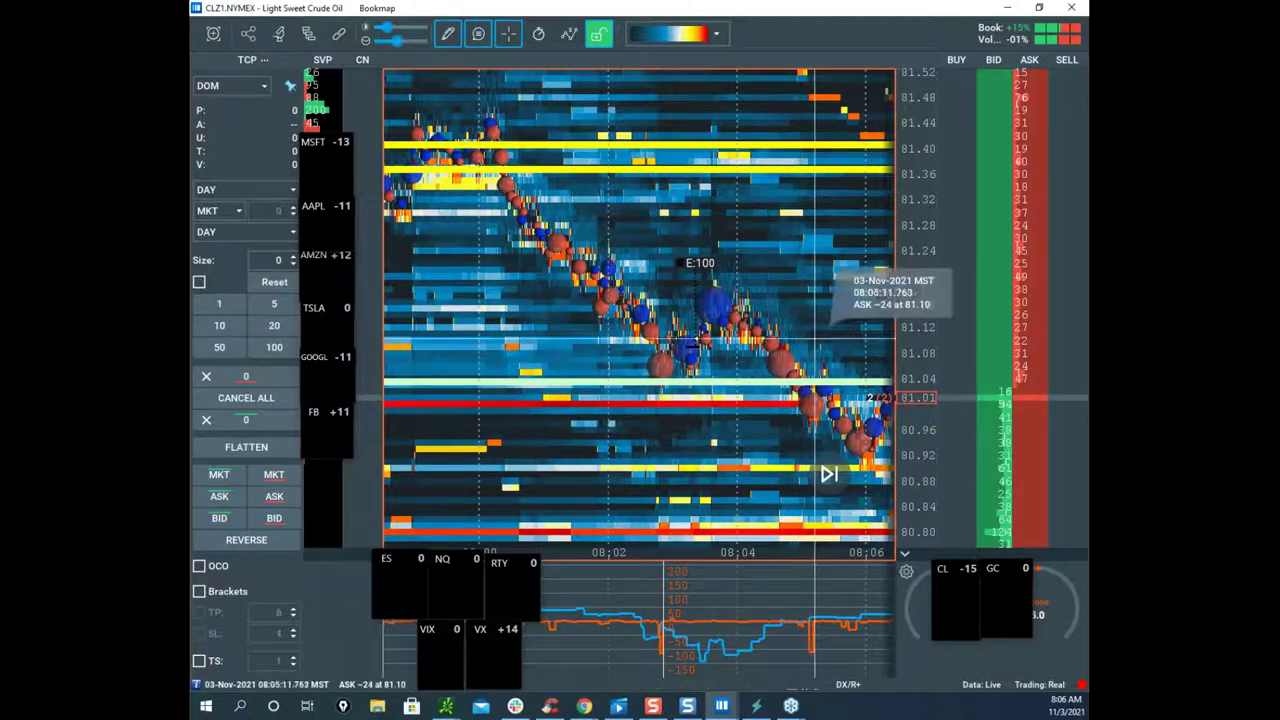
Step: Draw a black horizontal line on the crude oil heatmap at about 81.19
click(448, 34)
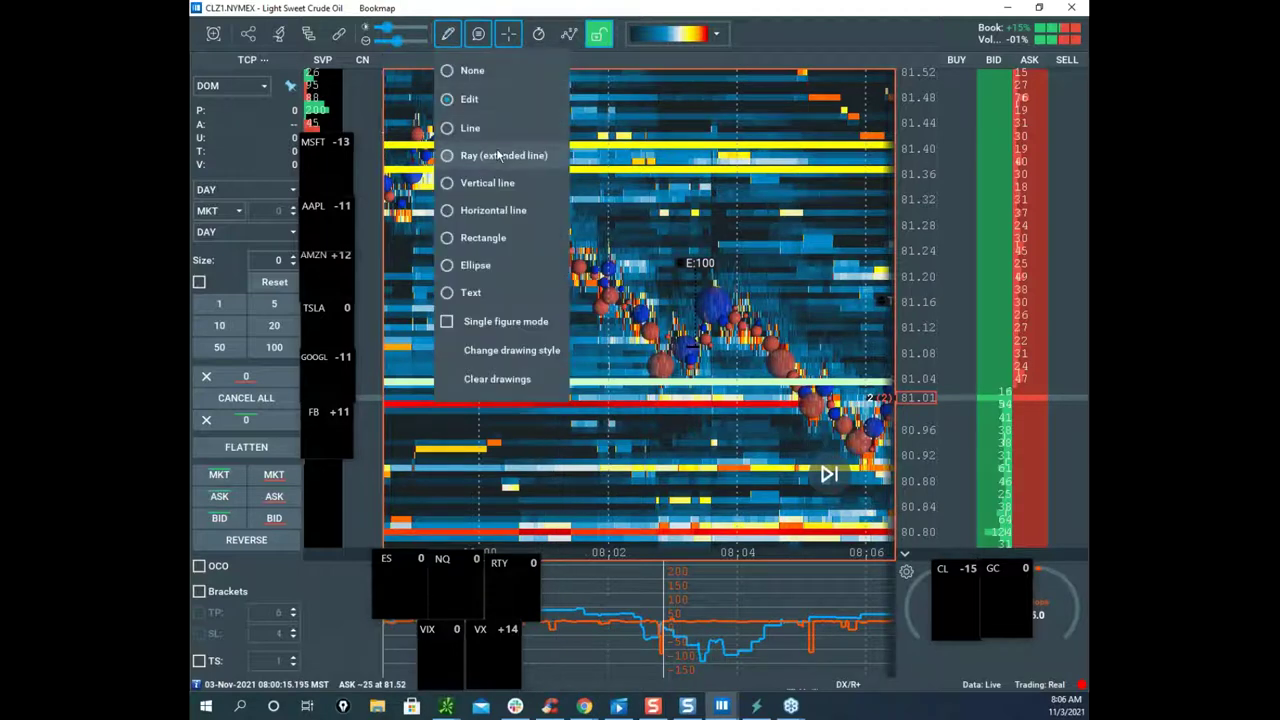
click(494, 211)
click(760, 288)
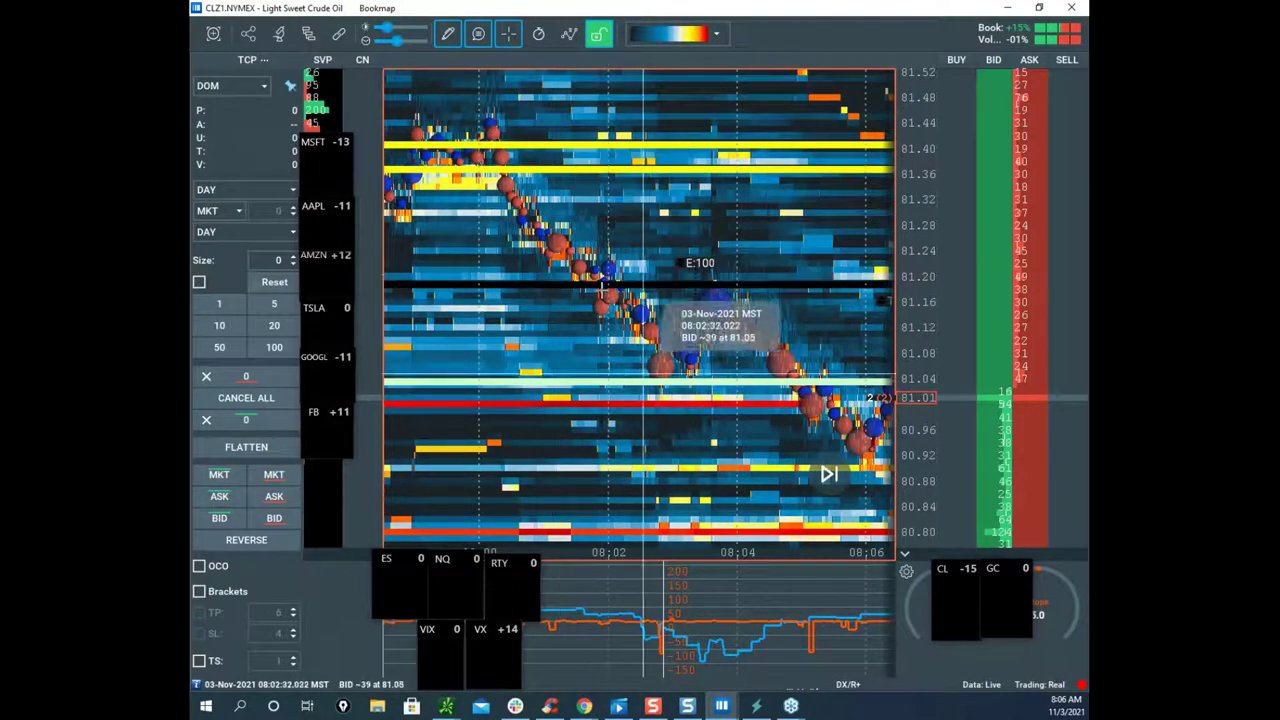
Step: Switch drawing to Edit mode and recolor the pale green horizontal line near 81.04 black, saving the style
click(447, 35)
click(481, 99)
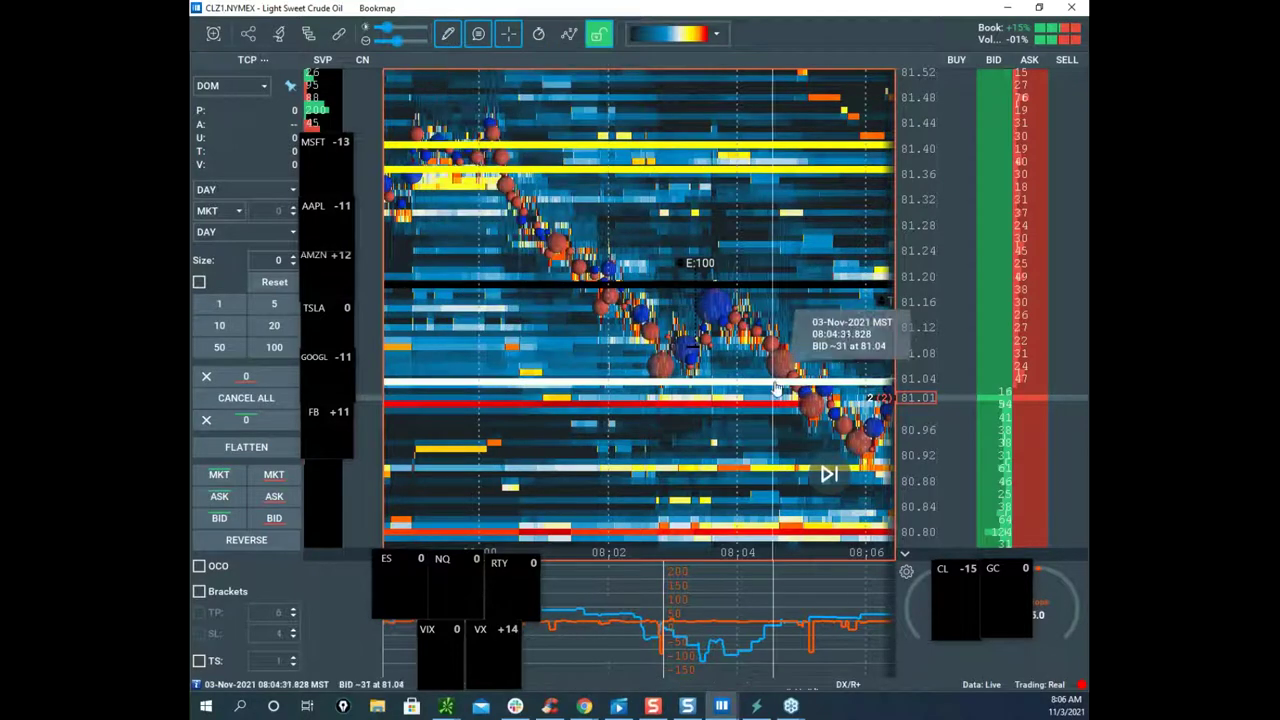
click(790, 395)
click(806, 408)
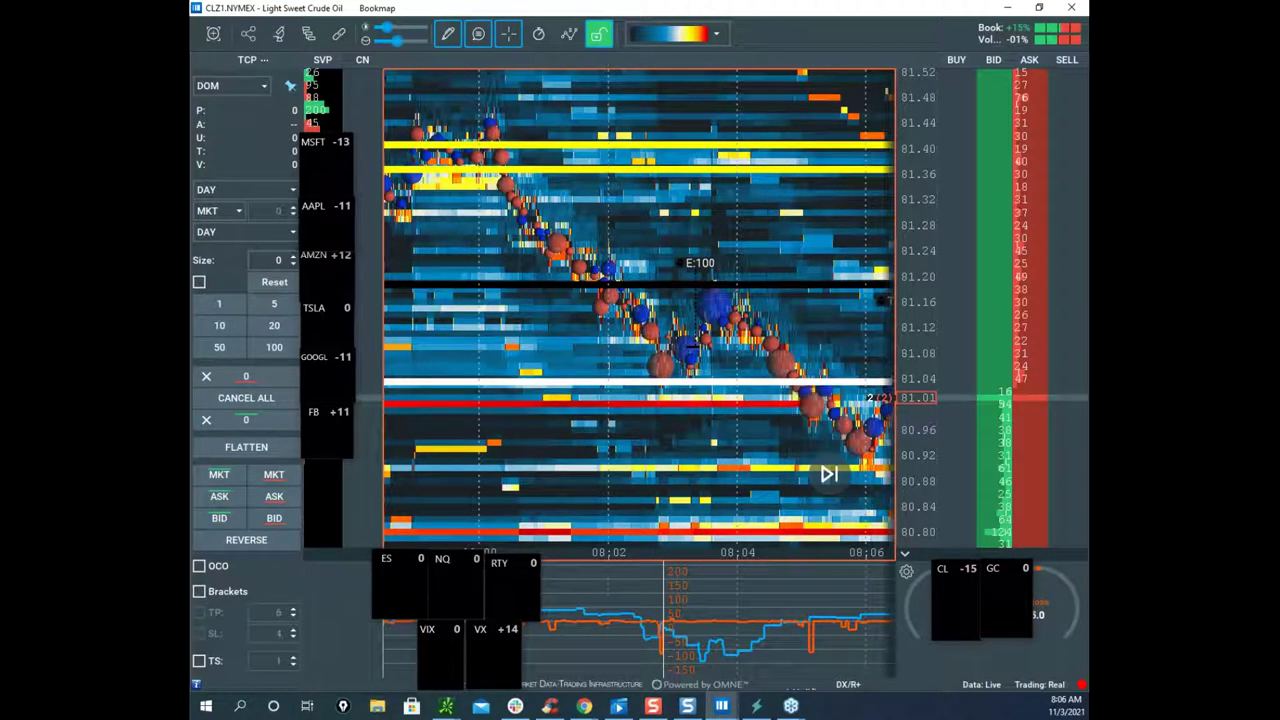
click(652, 316)
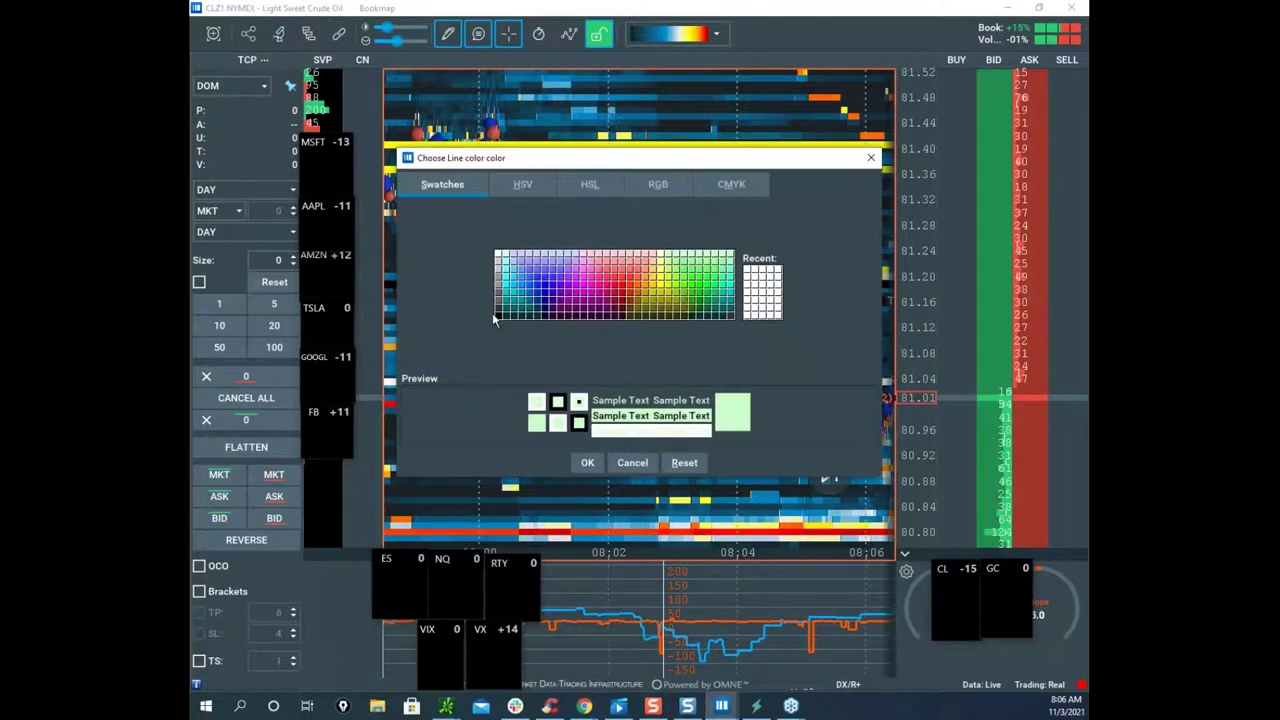
click(498, 316)
click(588, 464)
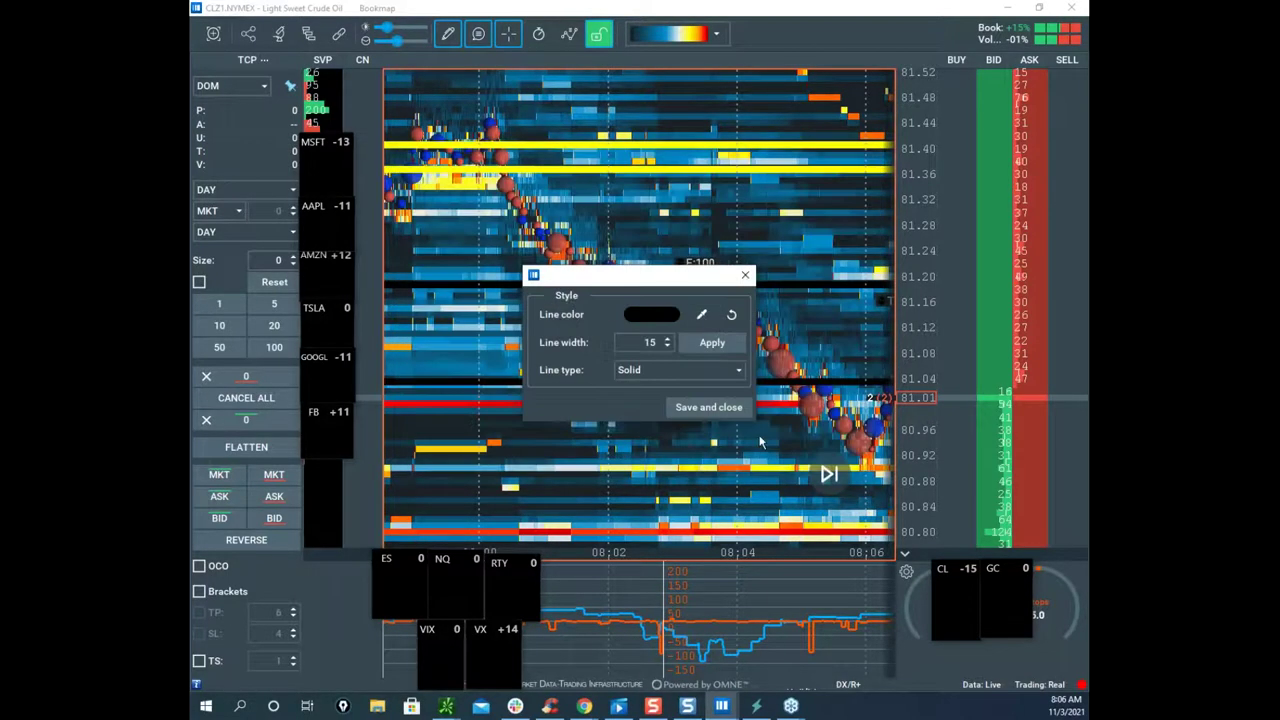
click(728, 410)
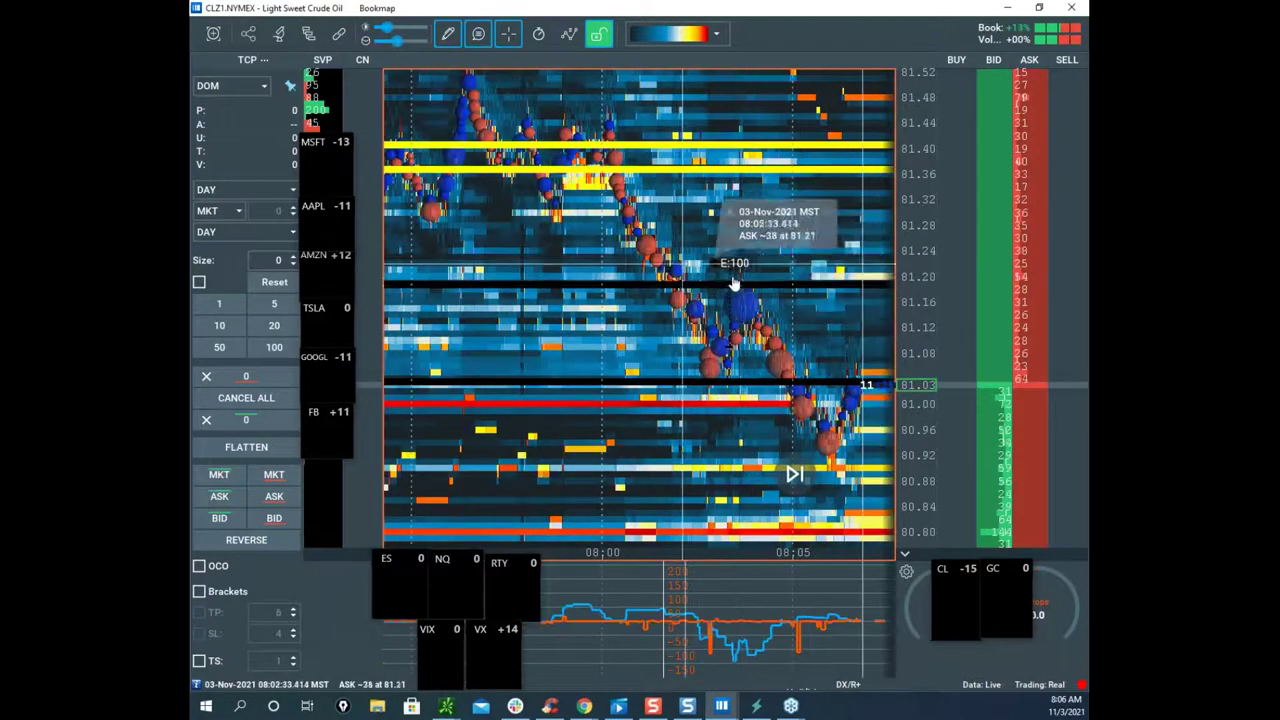
Step: Set the chart drawing mode to None and shift the heatmap to leave room beyond the latest price
click(449, 34)
click(489, 76)
drag(784, 289, 690, 243)
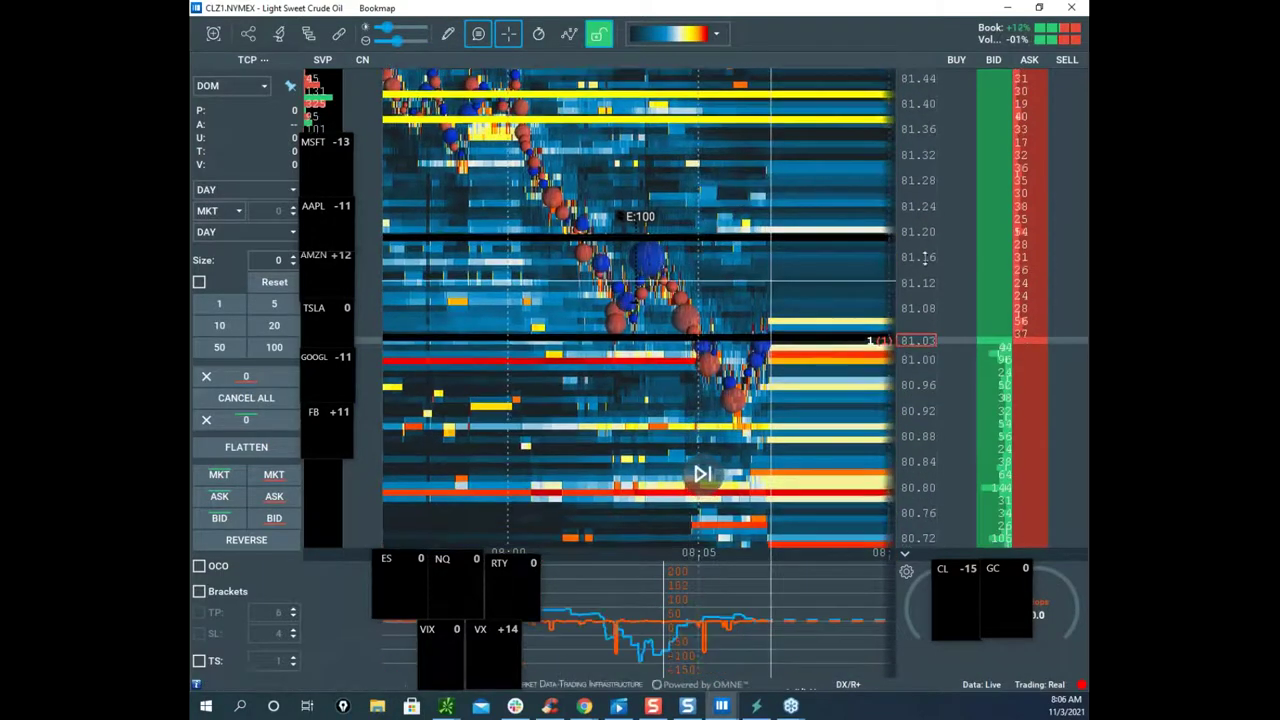
scroll(640, 281, up, 3)
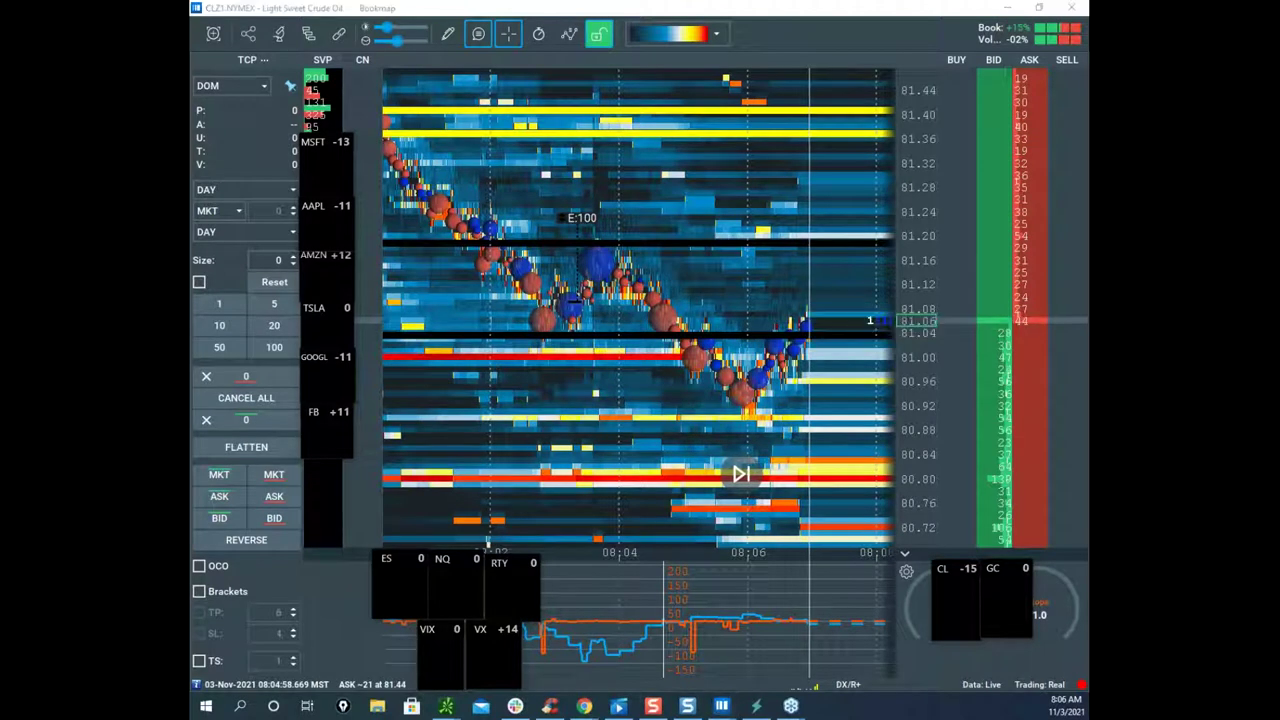
Step: Mark the levels near 81.20, 81.07 and 81.04 with yellow pen strokes at the price-axis end of the chart
drag(849, 243, 930, 247)
drag(827, 313, 905, 316)
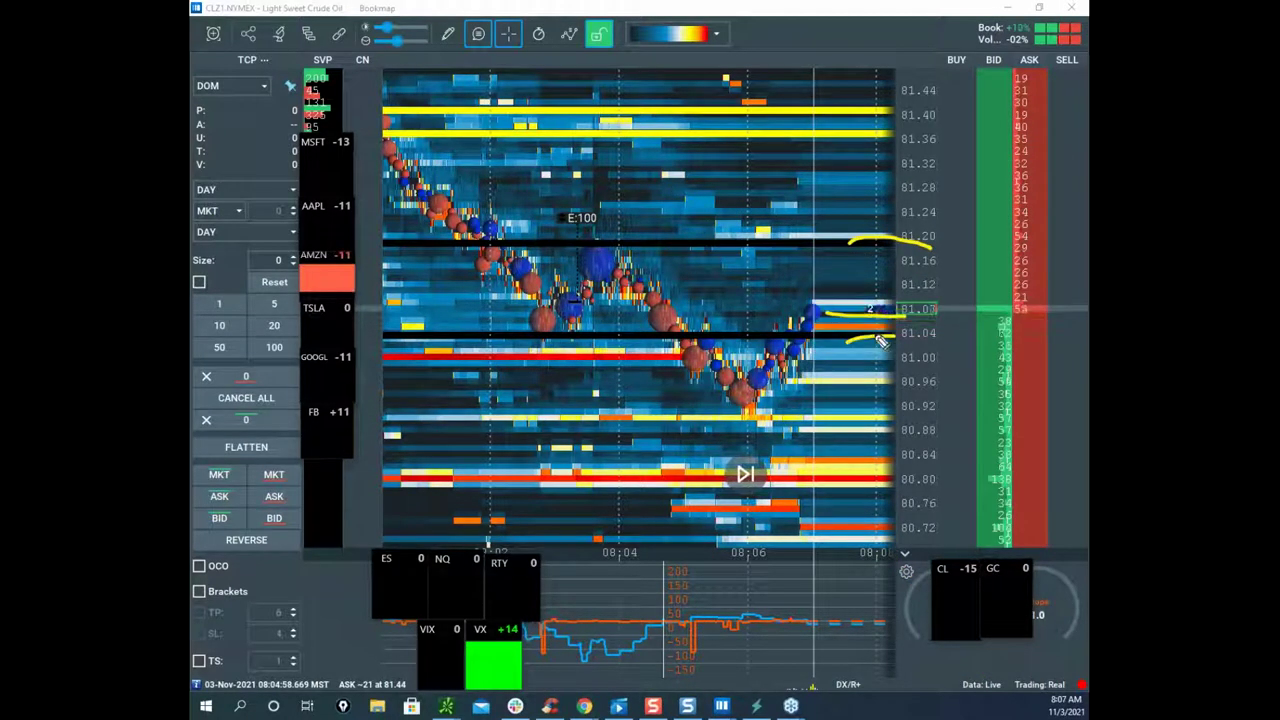
drag(847, 346, 891, 345)
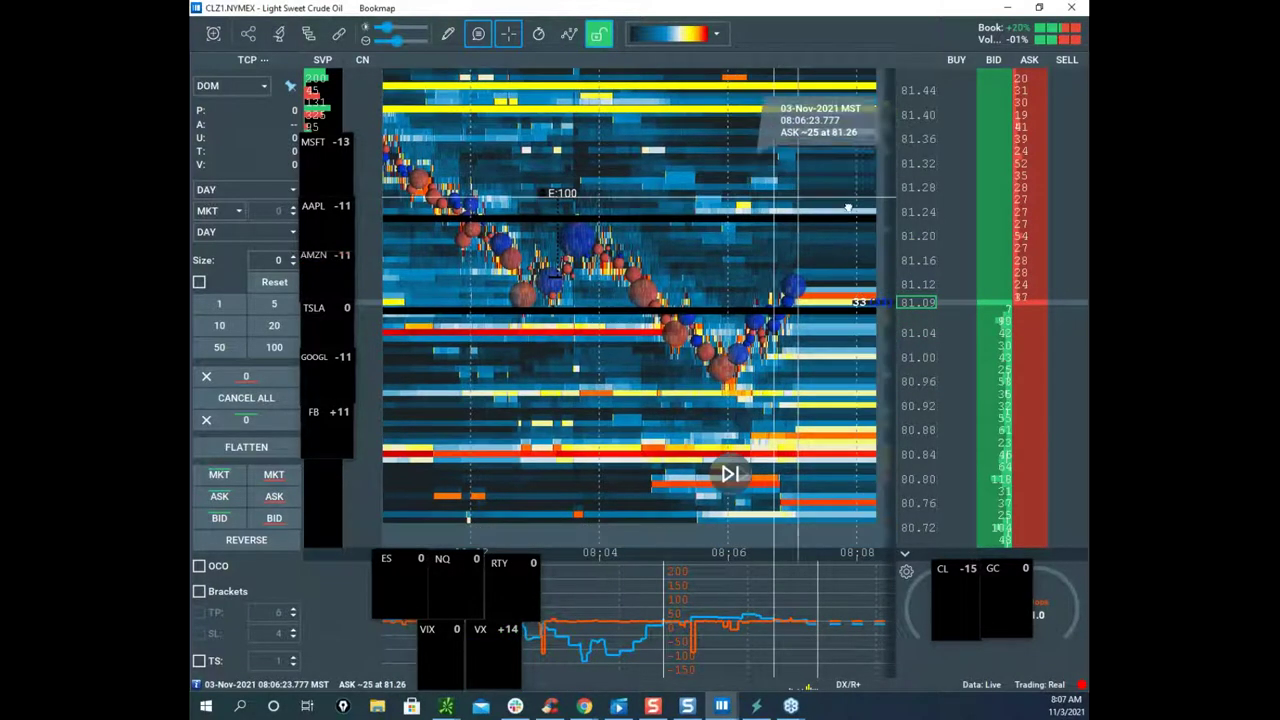
Step: Sketch a yellow price path dropping to about 80.93, rising to about 81.10 and falling to about 80.86, and clear the annotations
scroll(851, 236, down, 1)
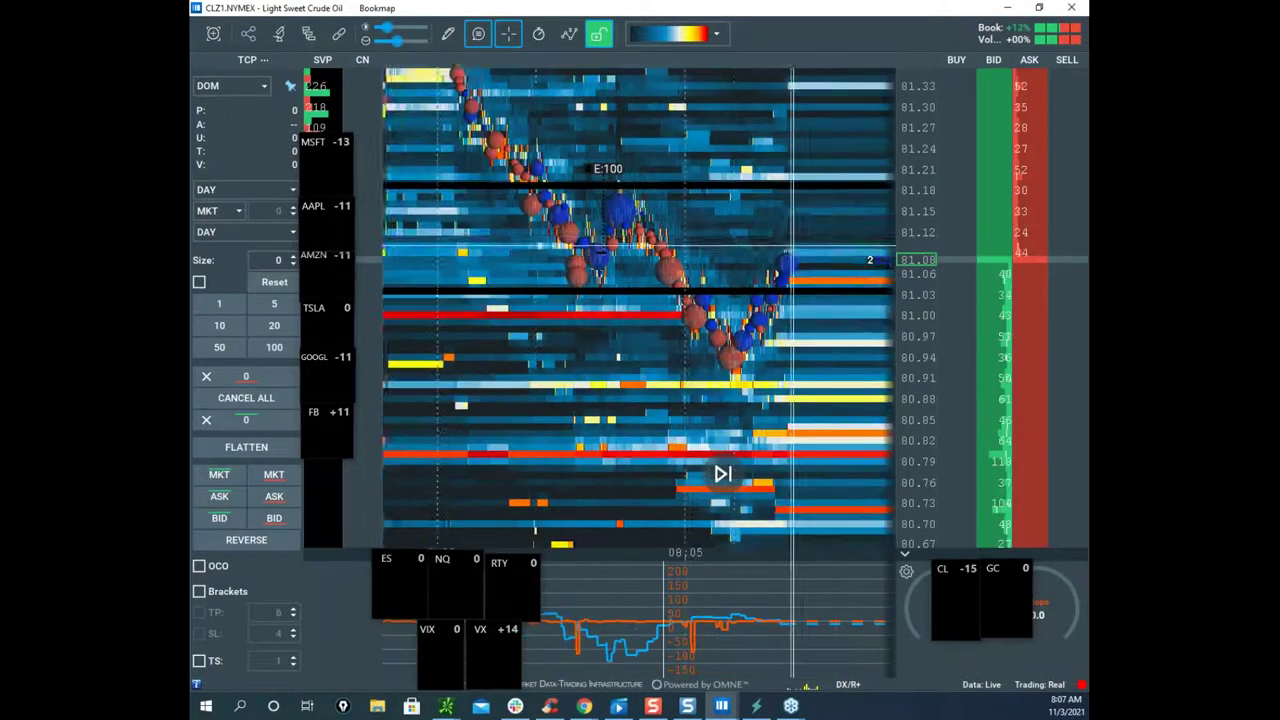
scroll(900, 247, down, 1)
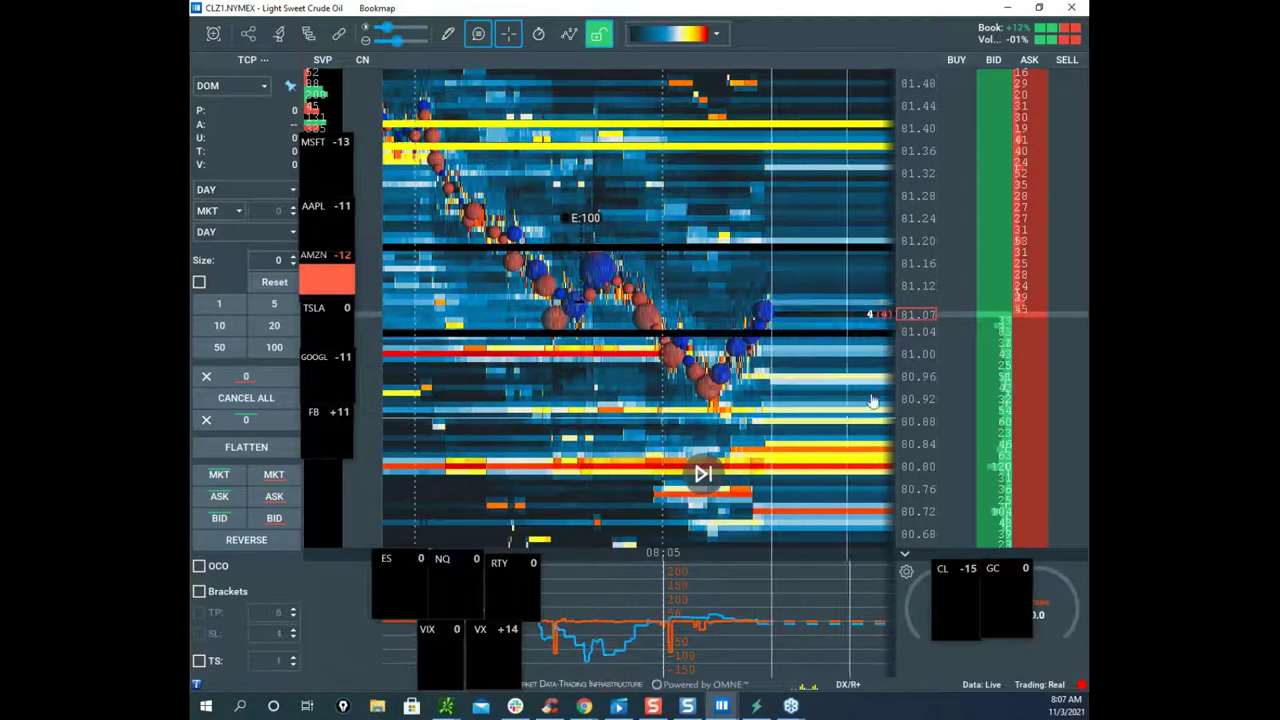
scroll(894, 337, up, 2)
scroll(884, 344, down, 1)
drag(884, 344, 729, 272)
scroll(917, 350, down, 1)
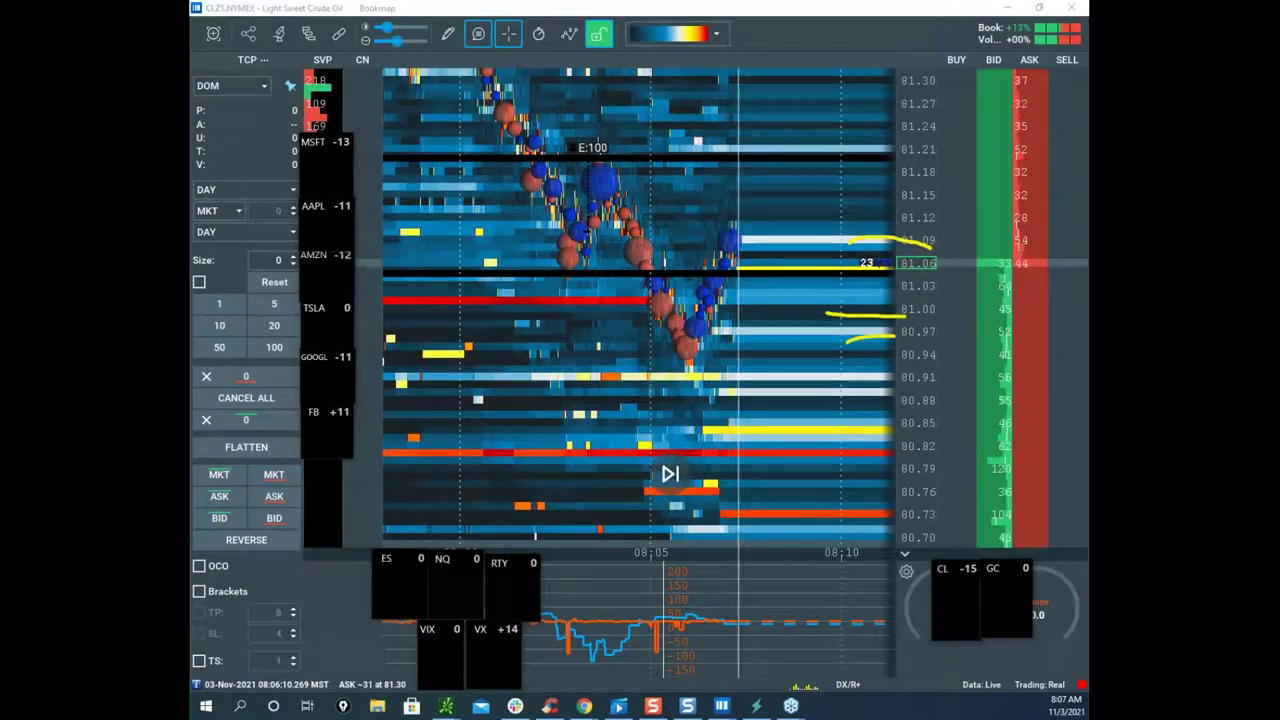
drag(714, 356, 832, 420)
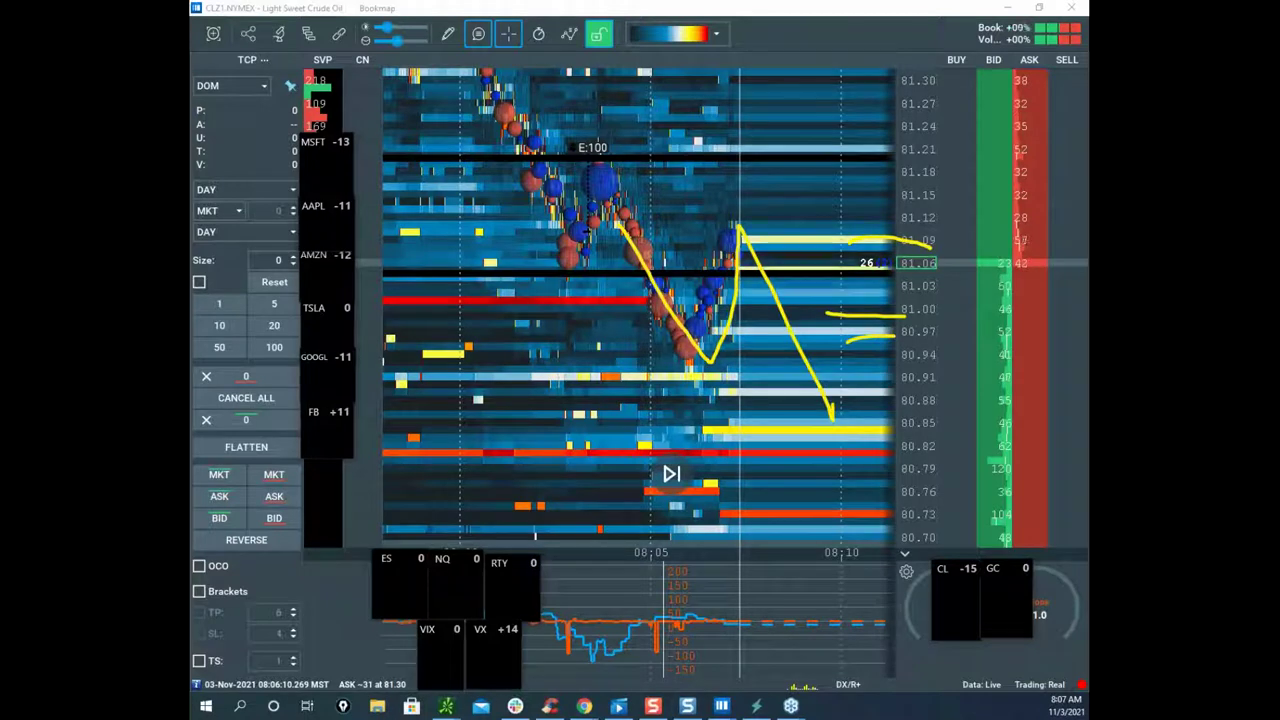
key(Escape)
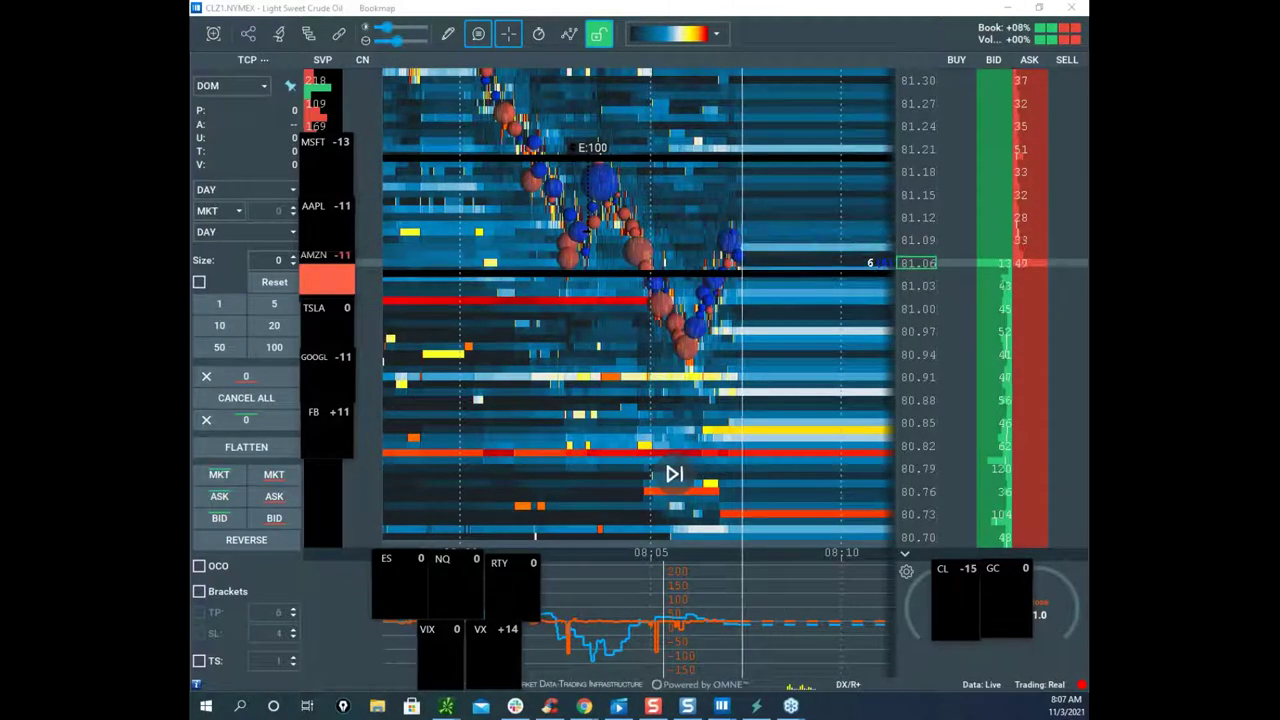
Step: Draw two downward yellow strokes below the lower black line, circle the CL reading, and clear the annotations
key(ctrl+2)
key(e)
drag(768, 284, 800, 375)
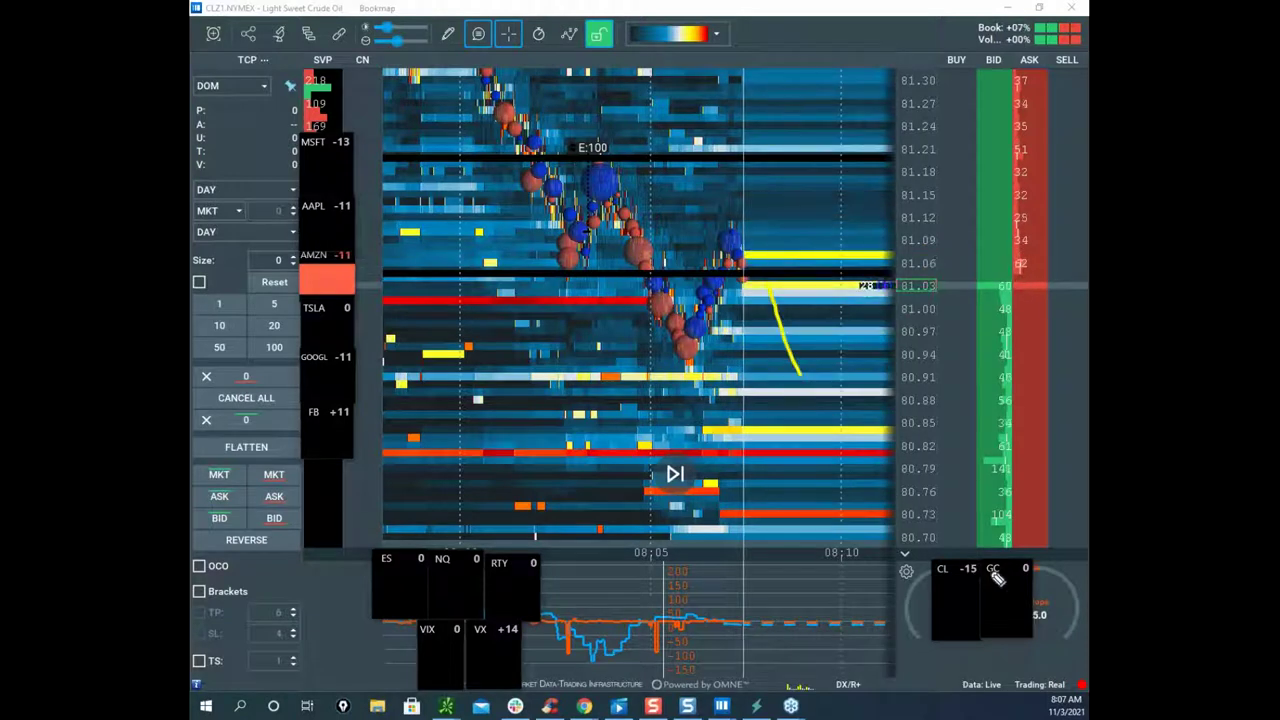
drag(963, 554, 985, 582)
drag(773, 285, 827, 409)
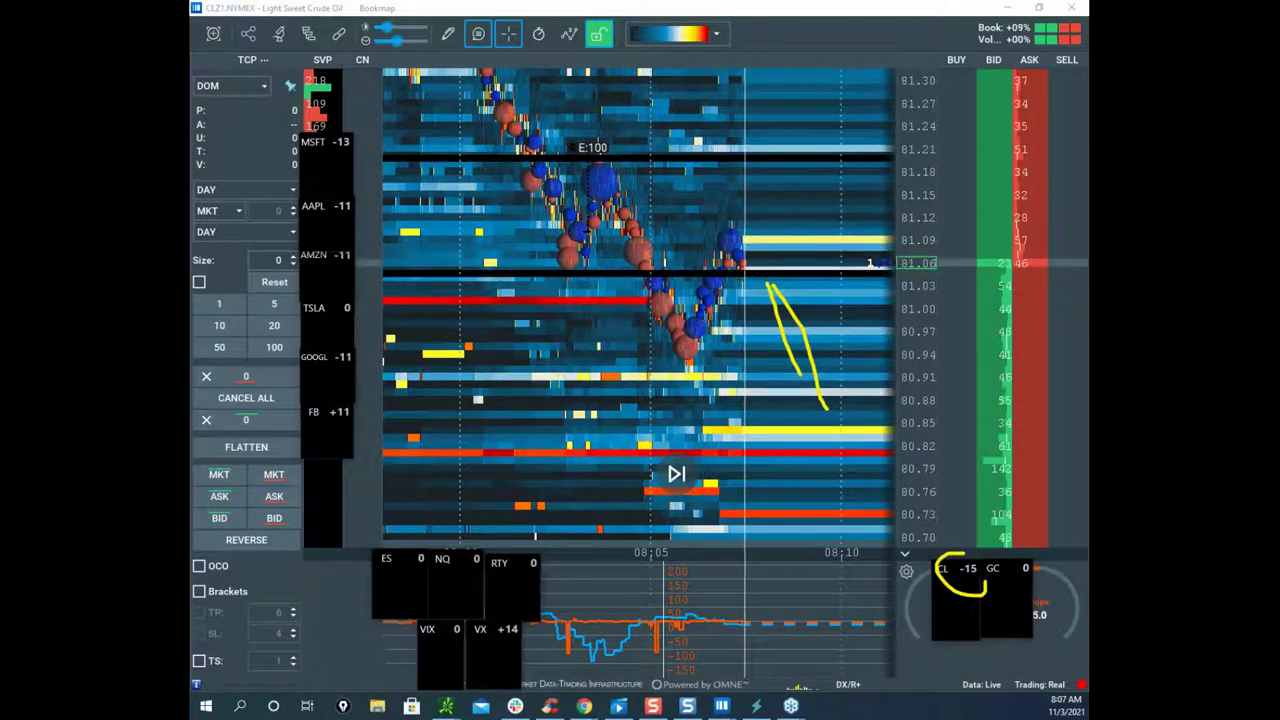
key(Escape)
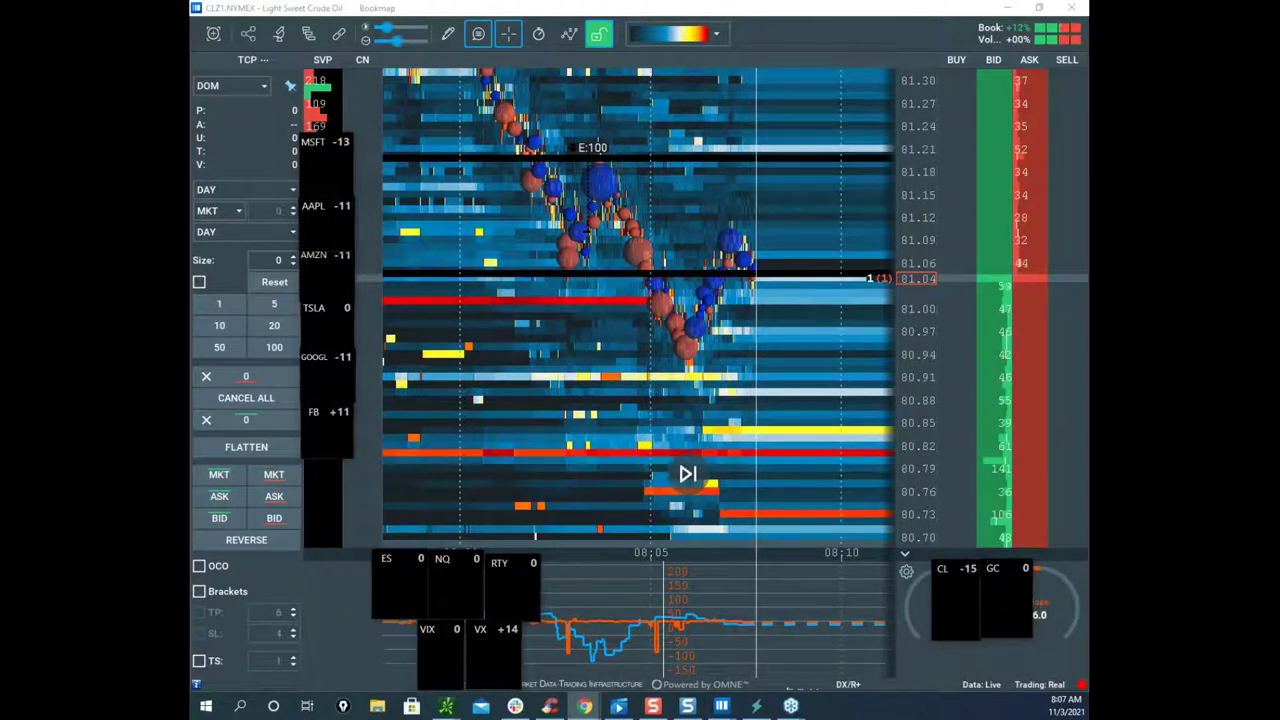
Step: Examine the crude oil market profile in the maximized remote desktop browser window, and return to the crude oil heatmap
drag(340, 22, 783, 137)
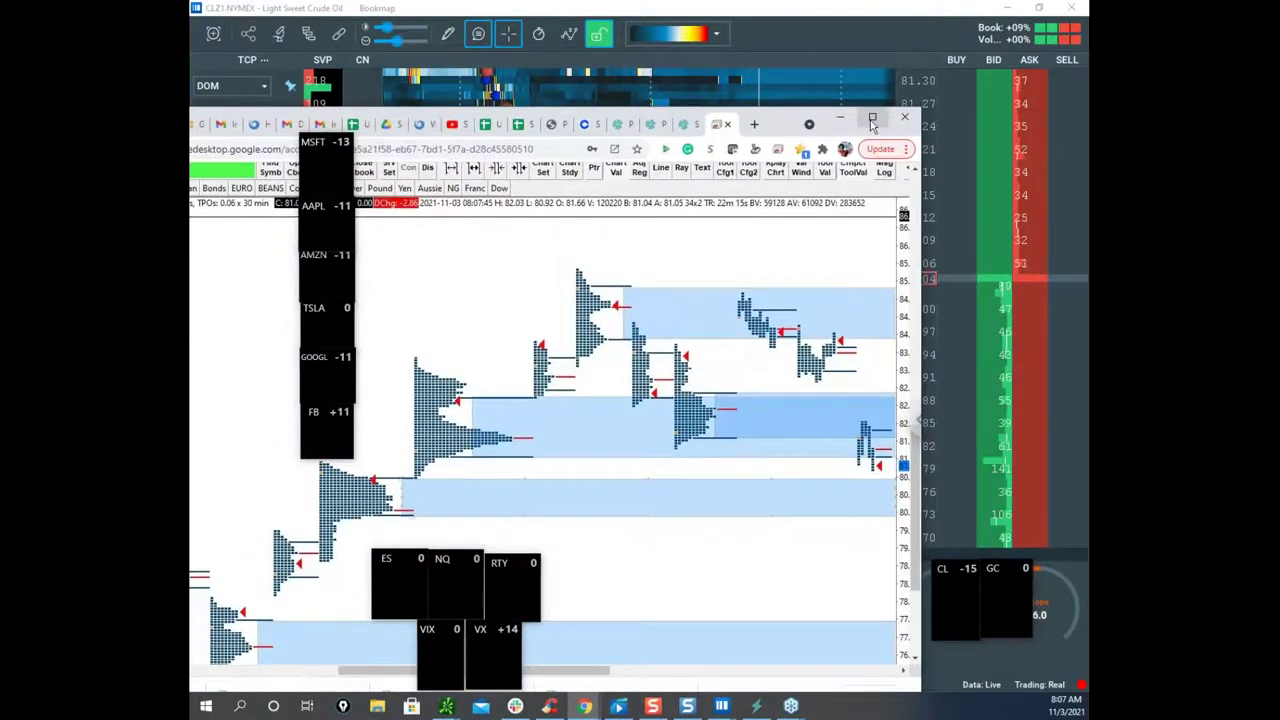
click(872, 119)
drag(942, 14, 192, 86)
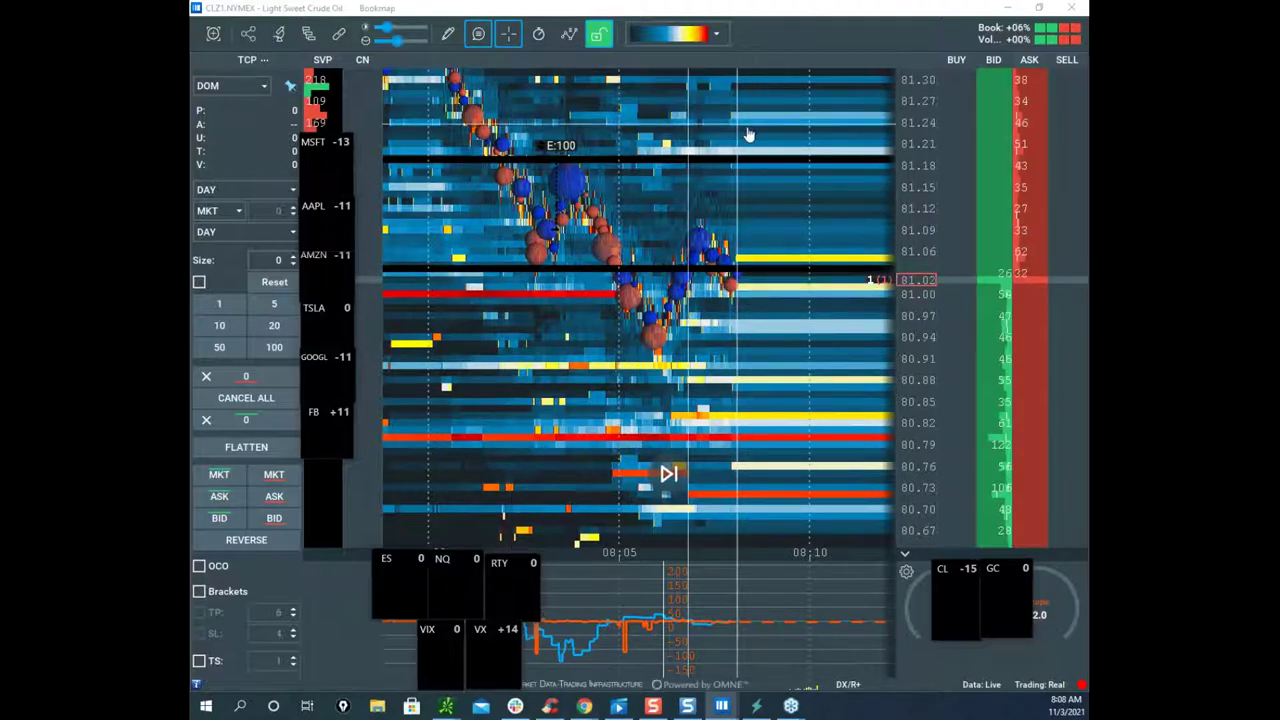
drag(923, 289, 923, 280)
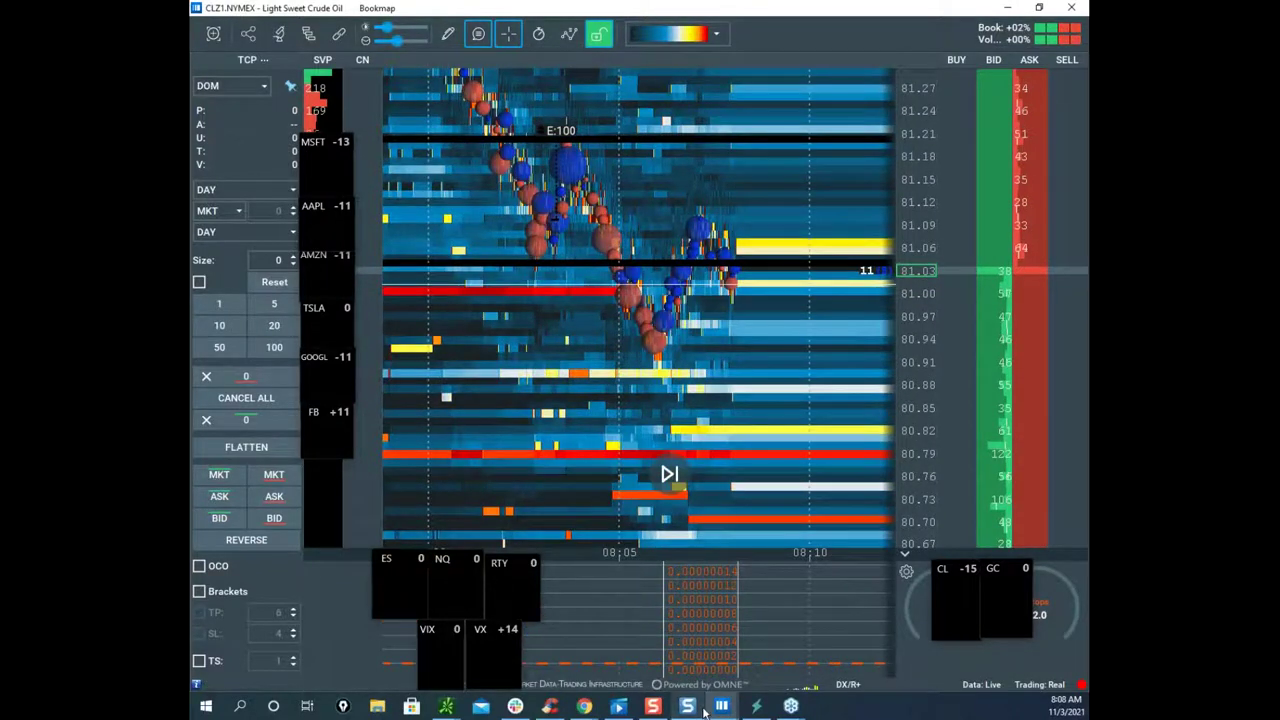
Step: Check the E-Mini S&P 500 heatmap window and go back to the crude oil heatmap
mouse_move(712, 708)
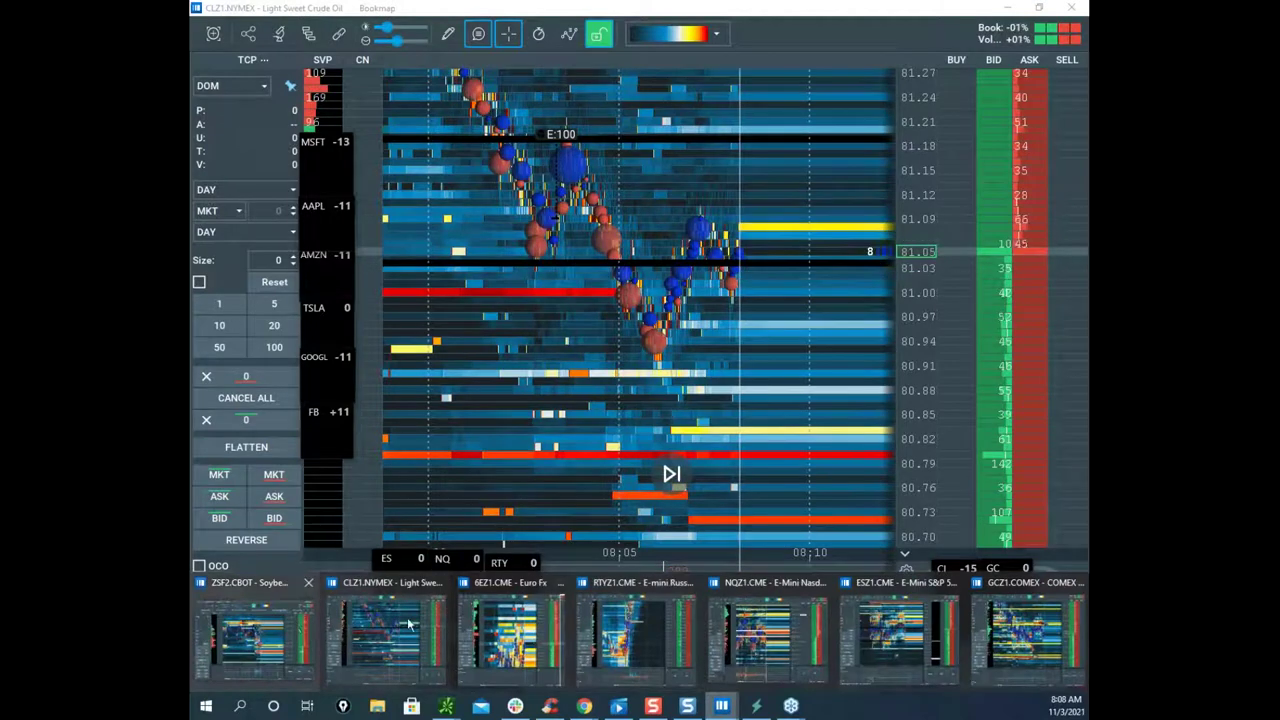
click(898, 635)
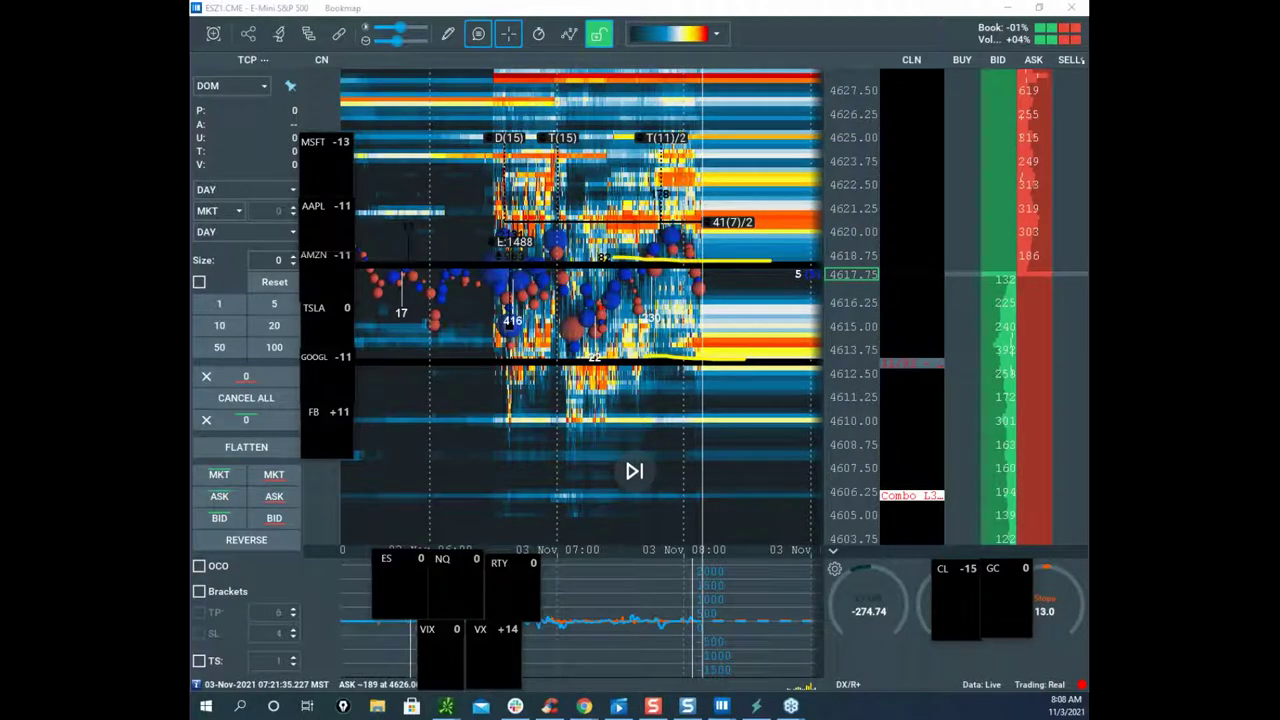
drag(407, 8, 407, 338)
click(682, 333)
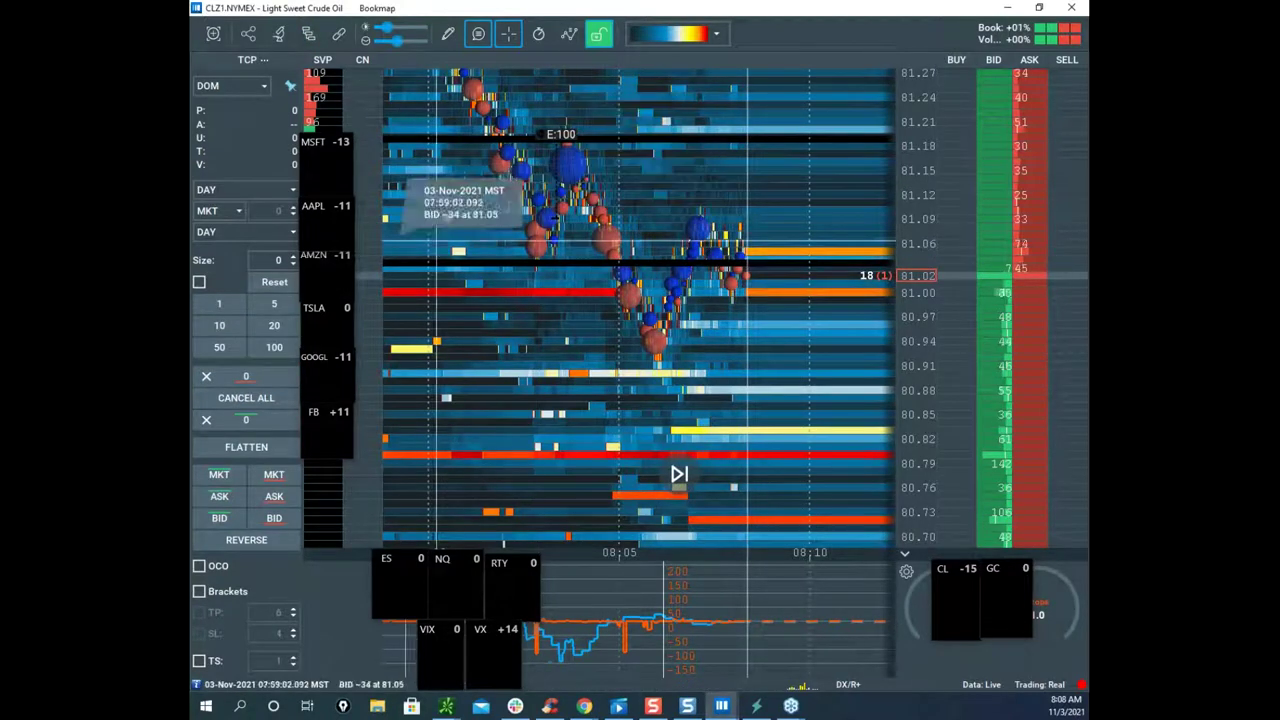
Step: Set the Size value in the crude oil trading panel to 3
click(293, 257)
click(293, 257)
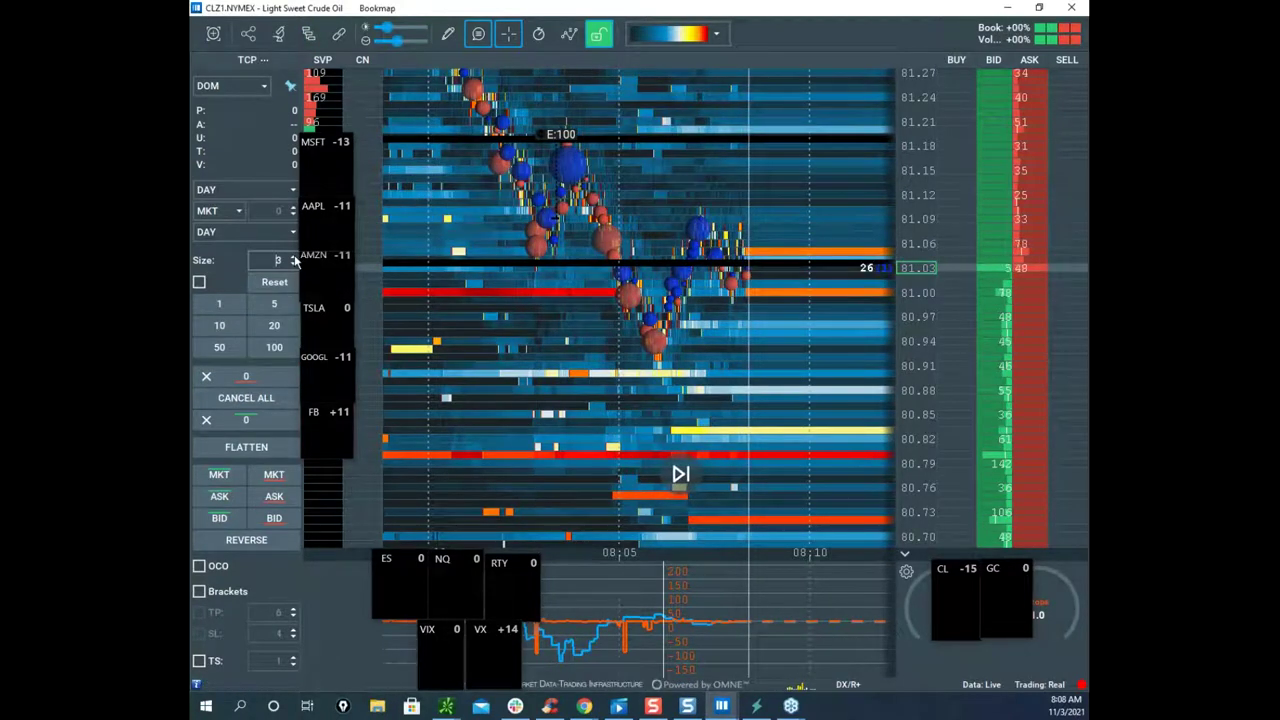
click(293, 257)
Step: Switch to the Chrome remote desktop session, enlarge the weekly 1000 Volume crude oil chart to examine its levels, and clear the pen marks
click(584, 706)
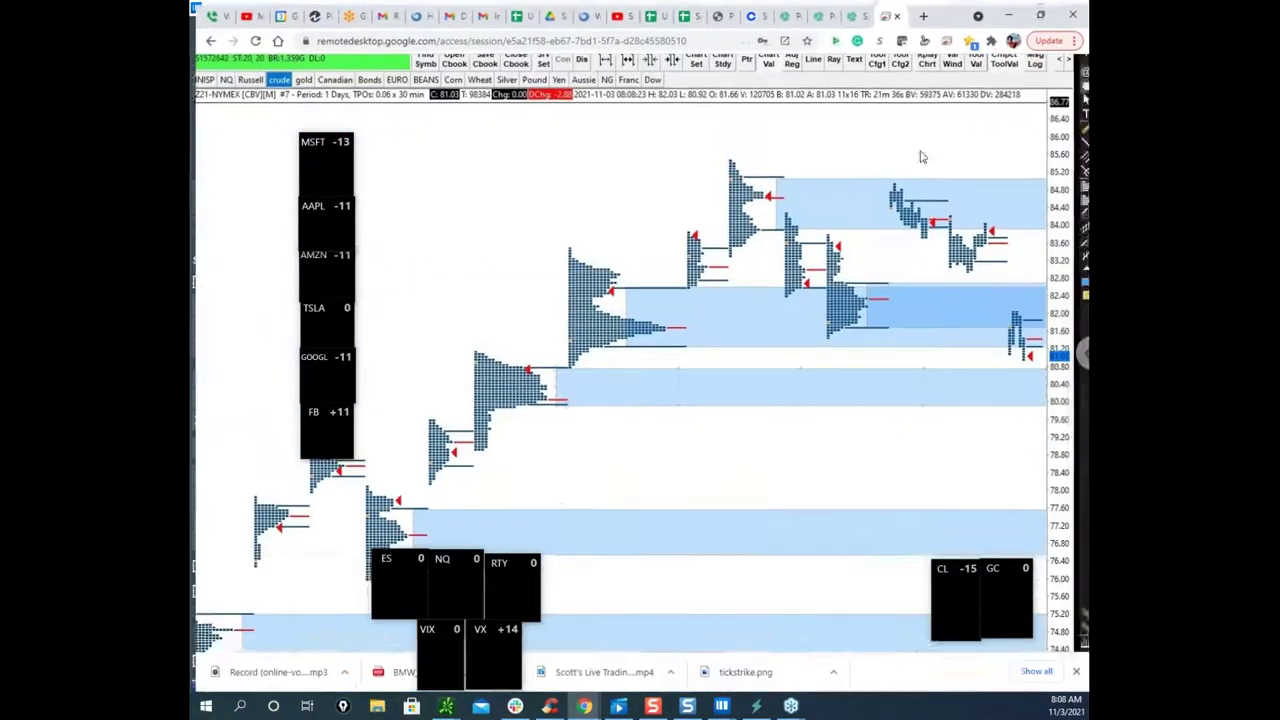
drag(1083, 383, 1083, 346)
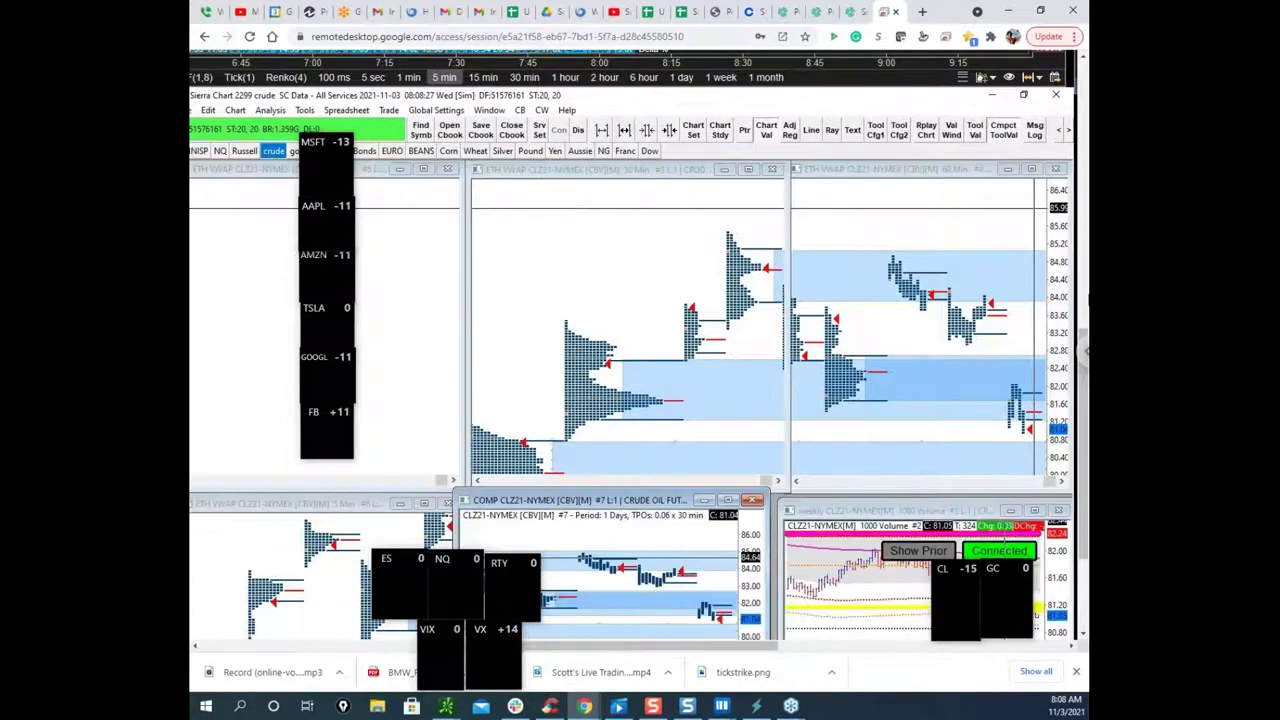
drag(1083, 424, 1086, 470)
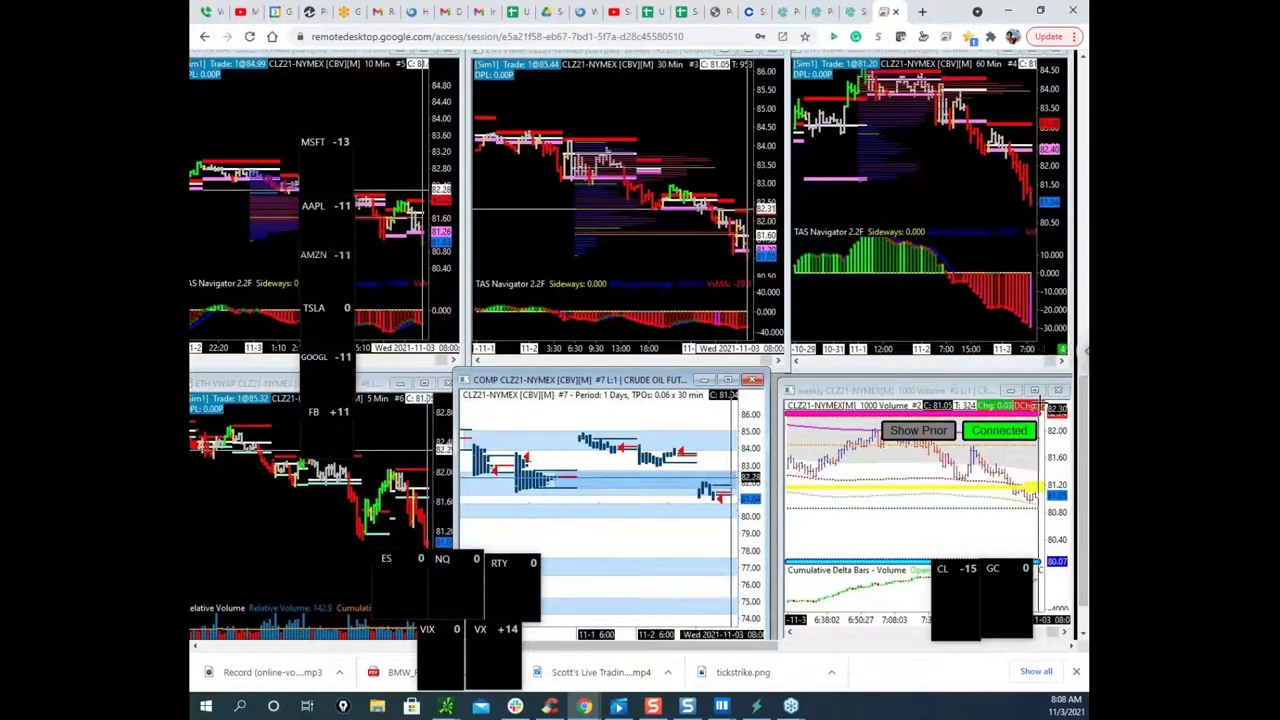
click(1038, 392)
scroll(954, 373, down, 5)
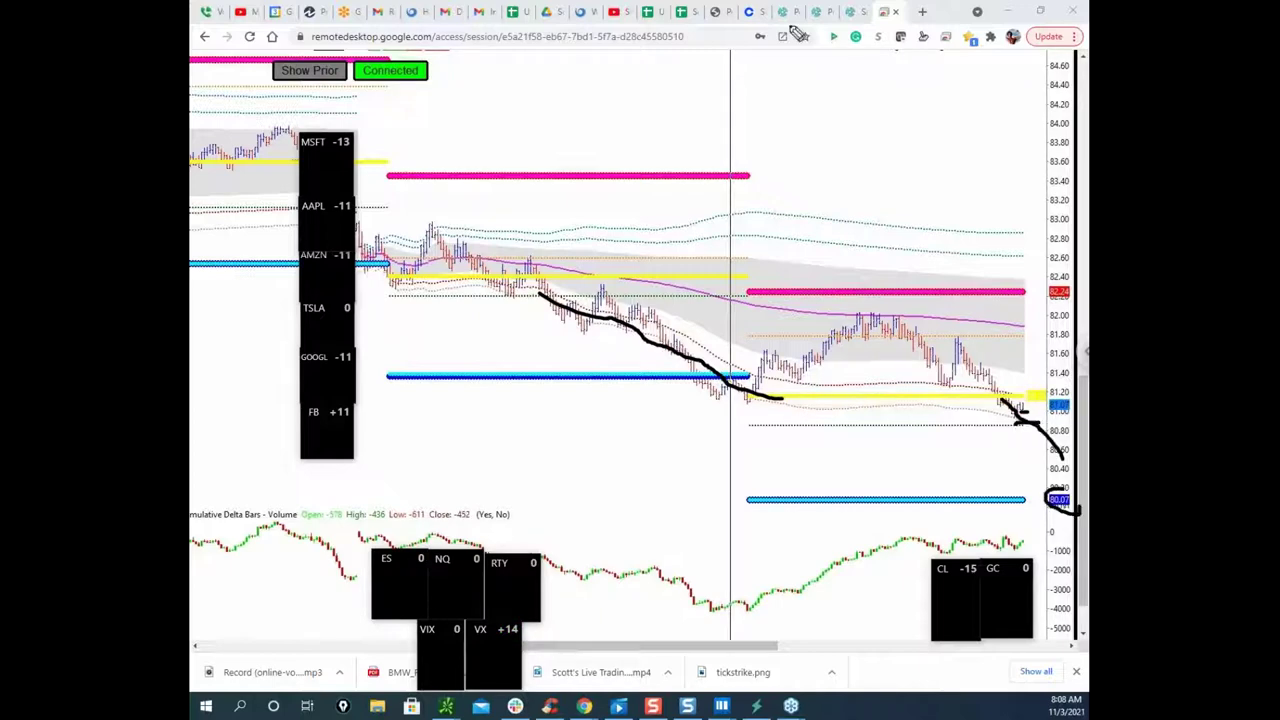
key(Escape)
Step: Place the thinkorswim /CL 1-hour chart window over the browser and maximize it
drag(669, 137, 703, 137)
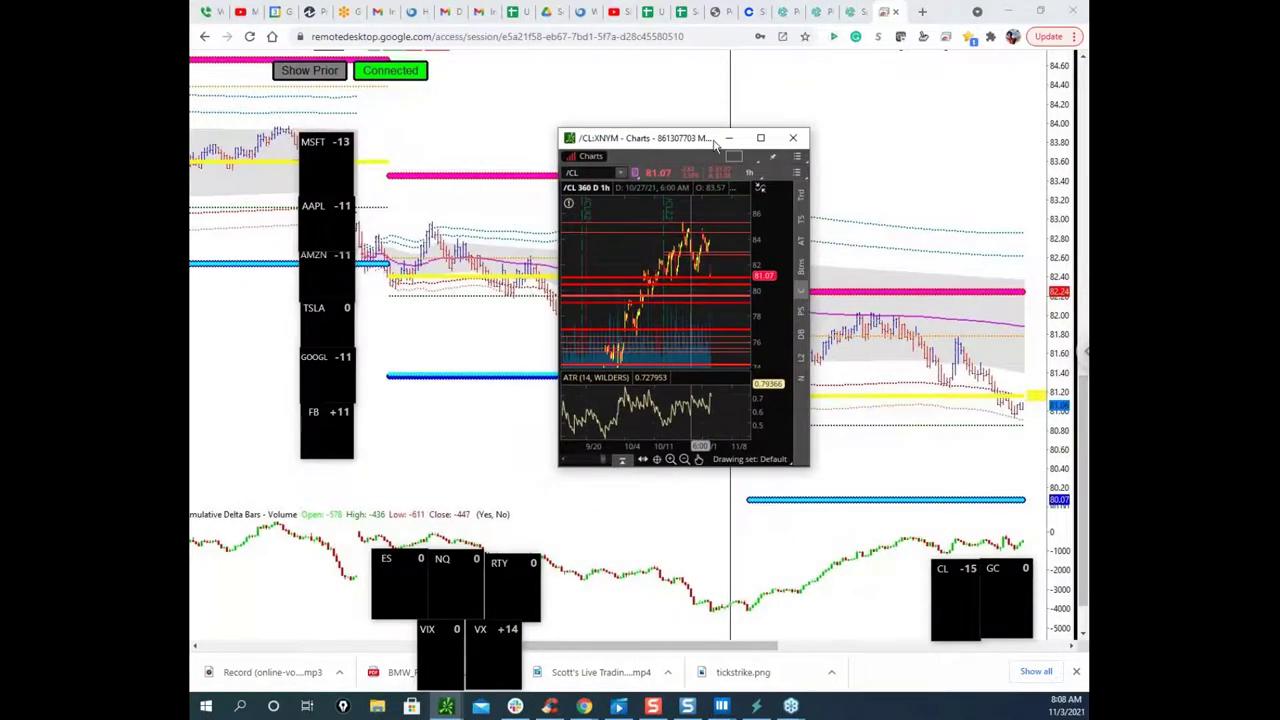
click(761, 138)
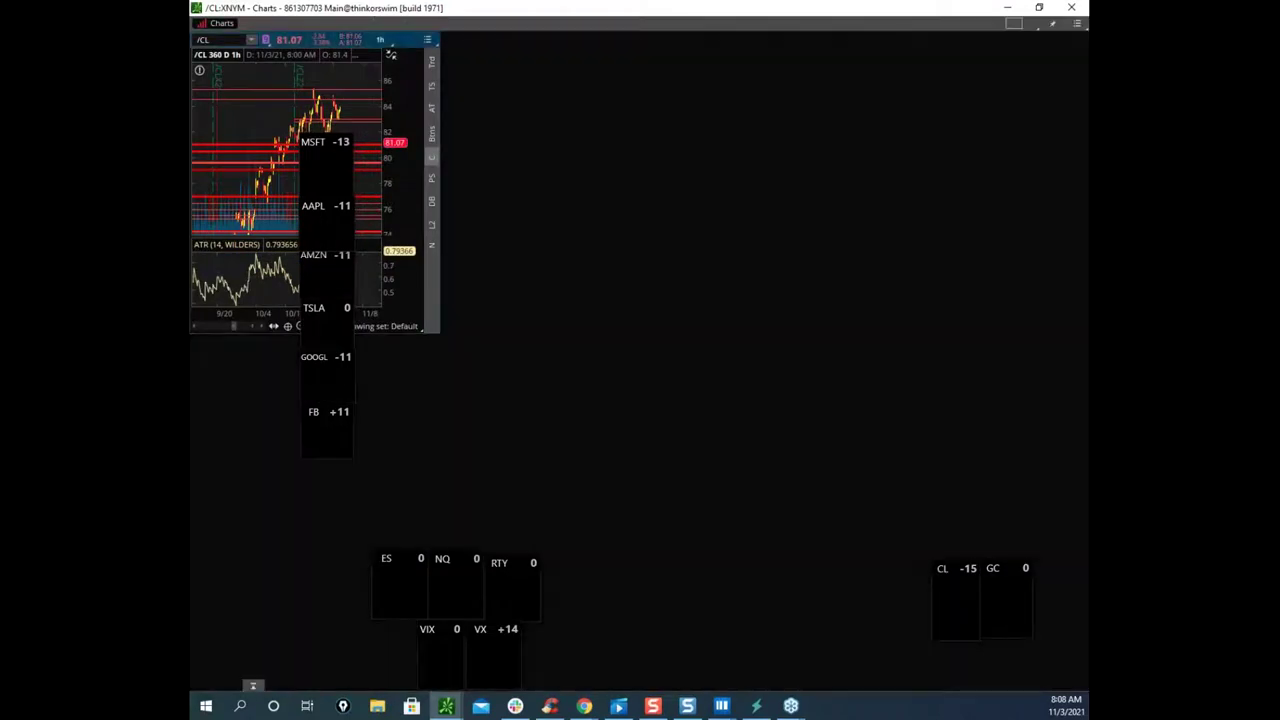
Step: On the /CL 1-hour chart, sketch the bounces off the 81 level and possible drops toward 77 and 80, and clear the marks
key(Escape)
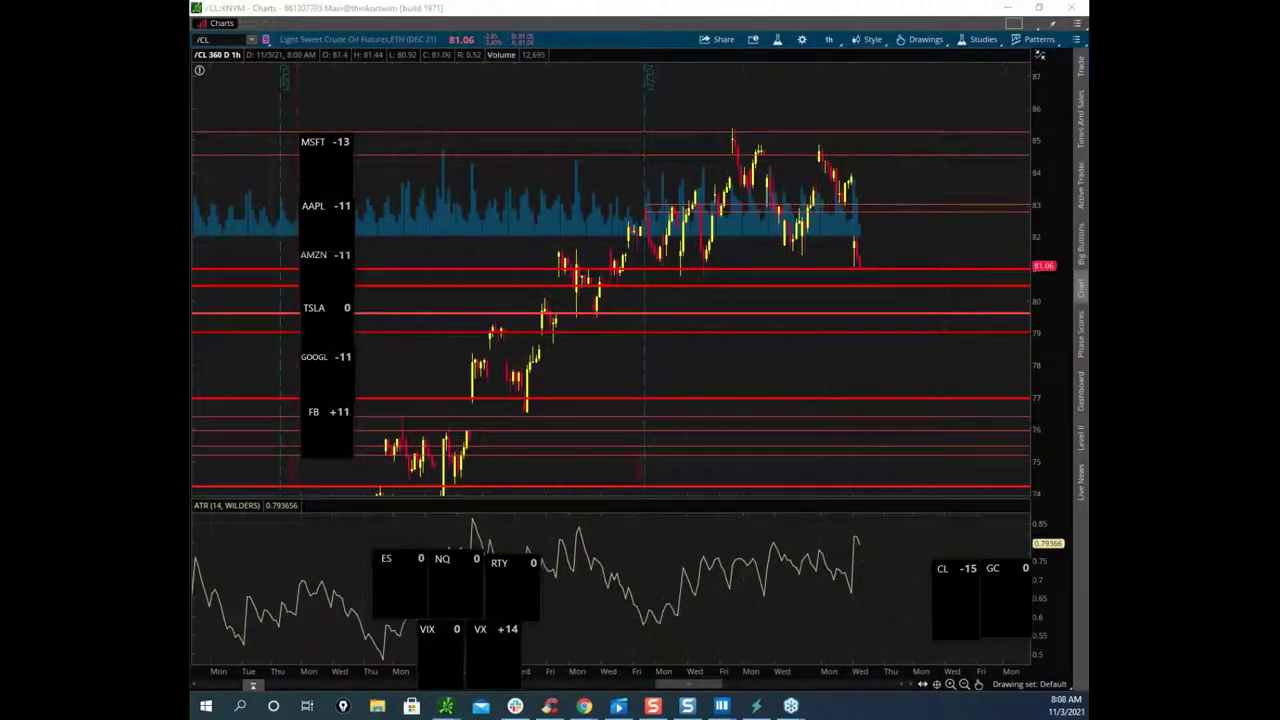
drag(857, 262, 872, 287)
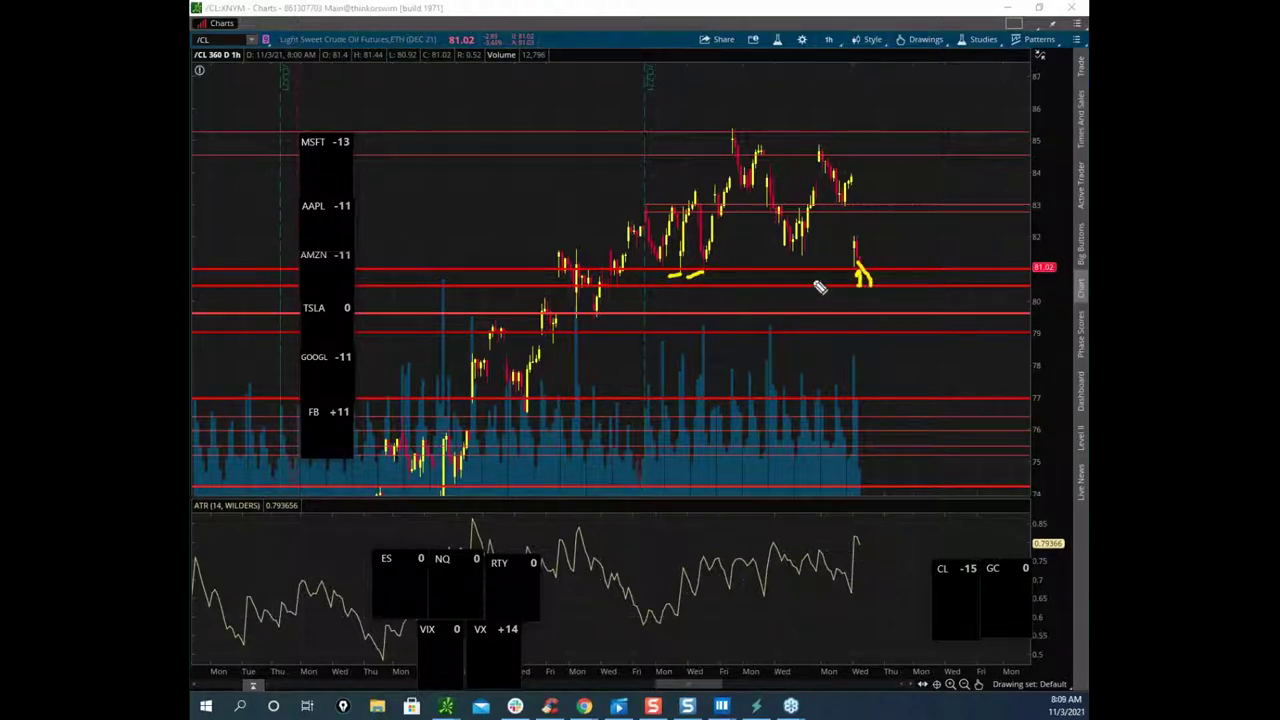
drag(707, 272, 770, 130)
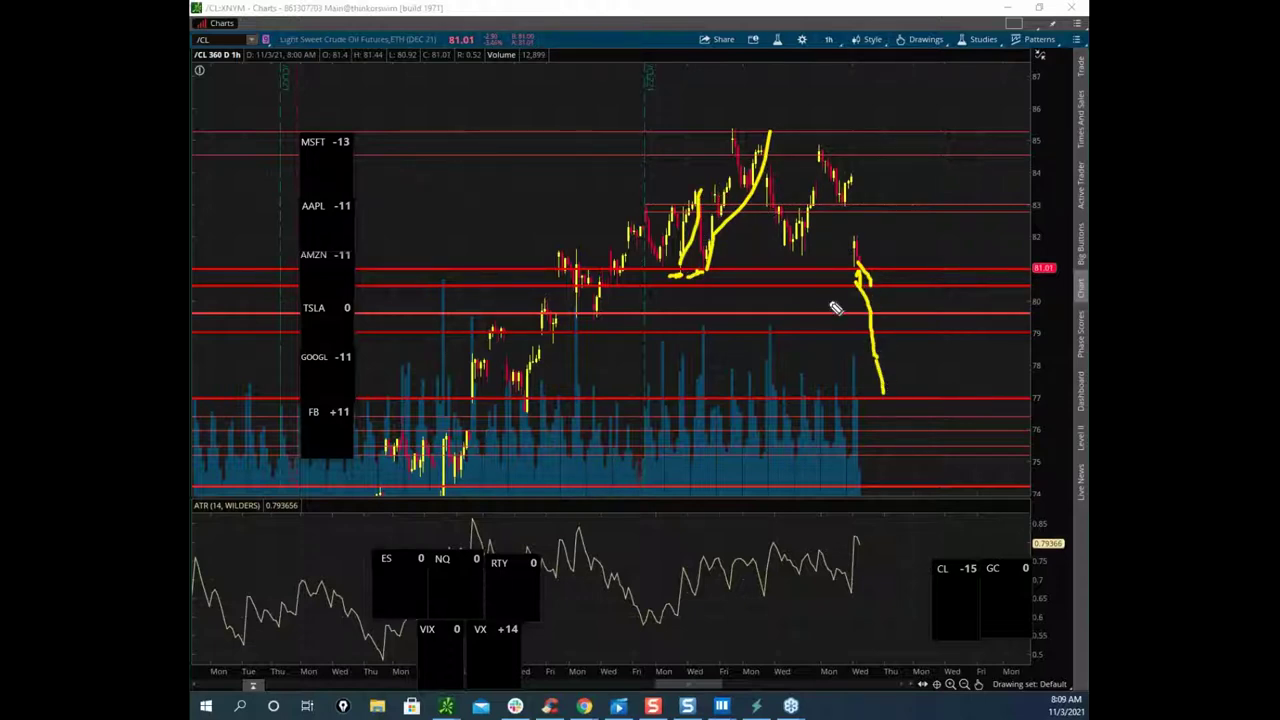
key(Escape)
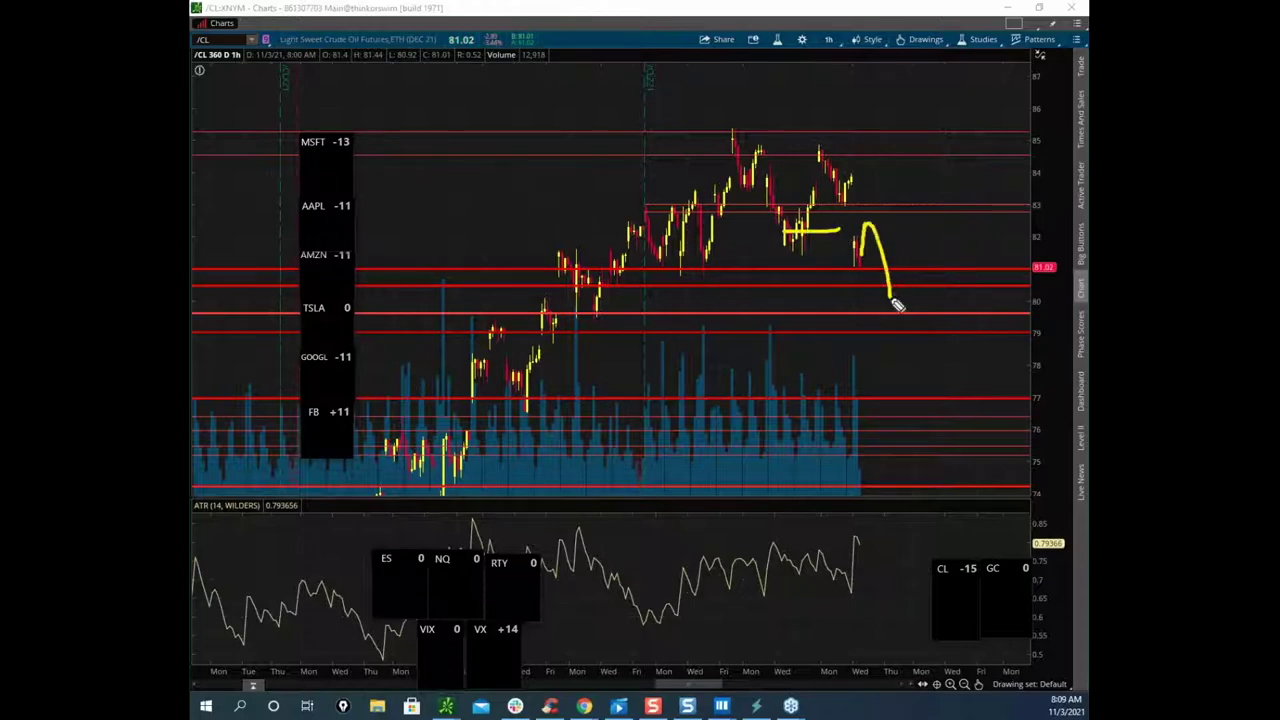
key(Escape)
Step: Move the thinkorswim window off the browser, mark the rejection peak near 81.70 on the crude oil volume chart, and clear the marks
mouse_move(871, 11)
mouse_down()
mouse_move(560, 120)
mouse_move(655, 211)
mouse_move(531, 210)
mouse_move(190, 258)
mouse_up()
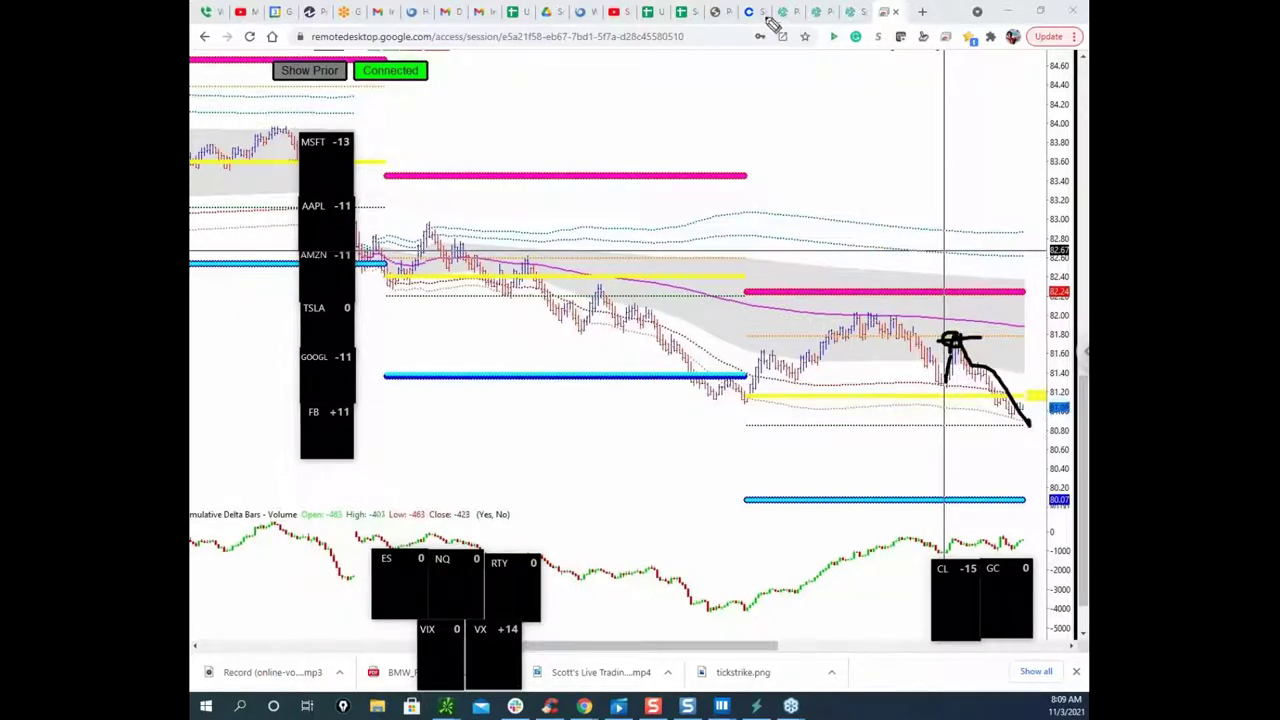
key(Escape)
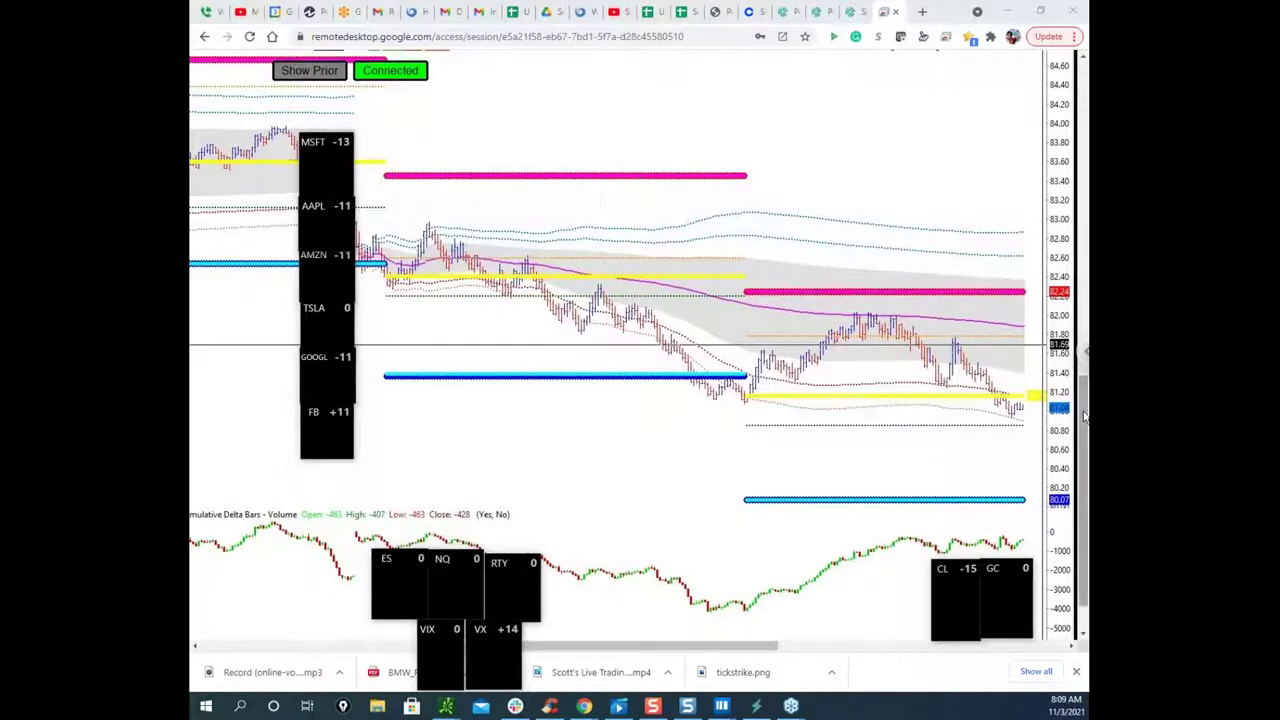
drag(1082, 414, 1082, 432)
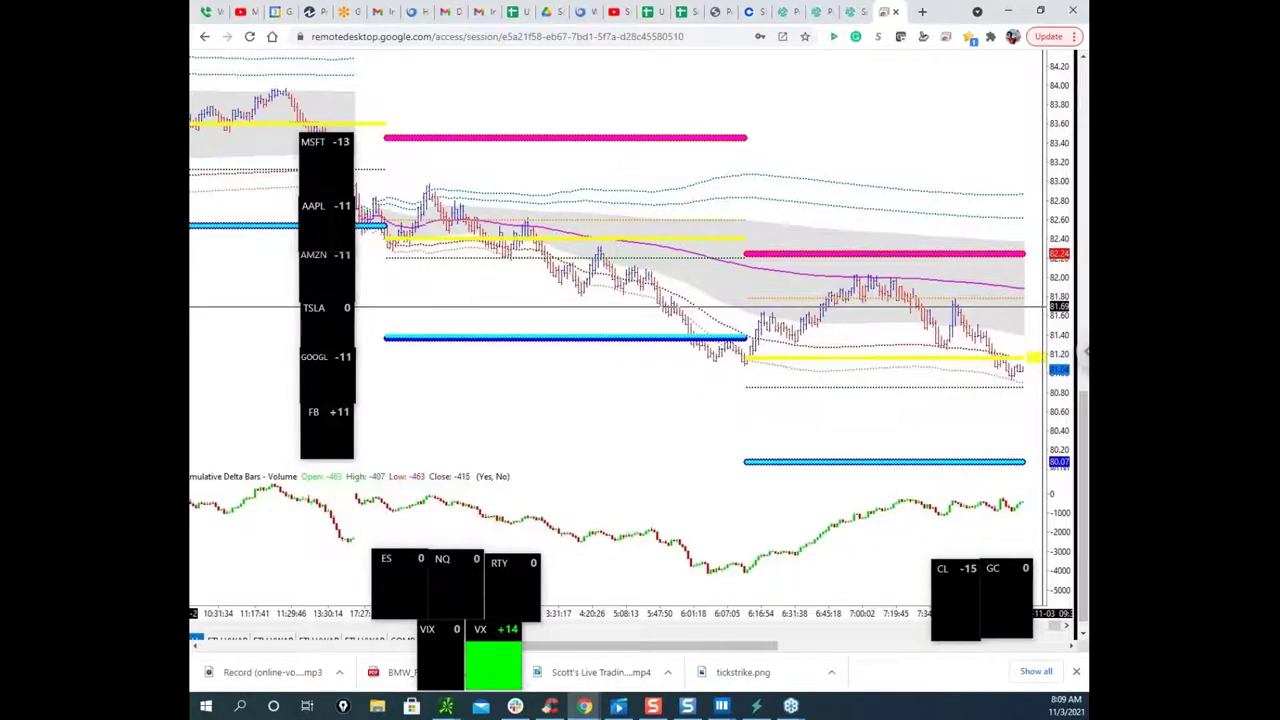
Step: Bring up the Bookmap gold futures heatmap and examine the liquidity around 1758.0 and the sell-off near 07:45
drag(190, 240, 670, 64)
click(975, 62)
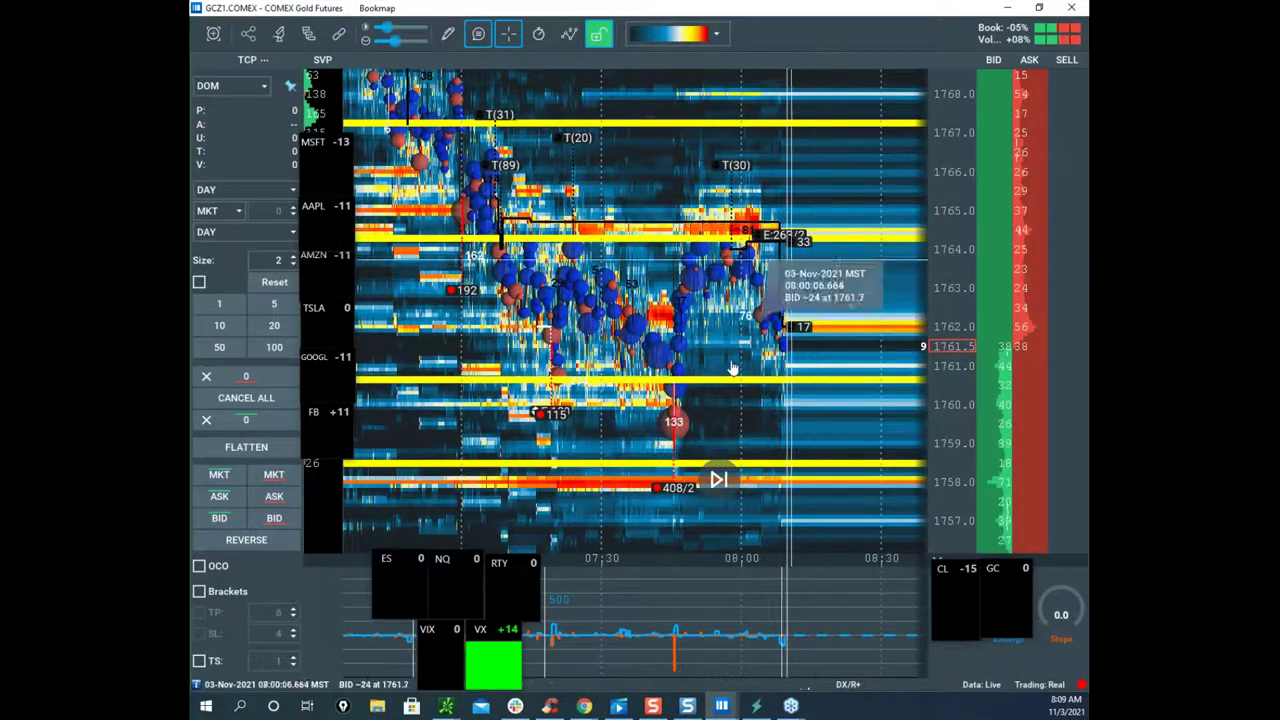
drag(775, 398, 727, 300)
scroll(727, 300, up, 2)
scroll(727, 299, up, 5)
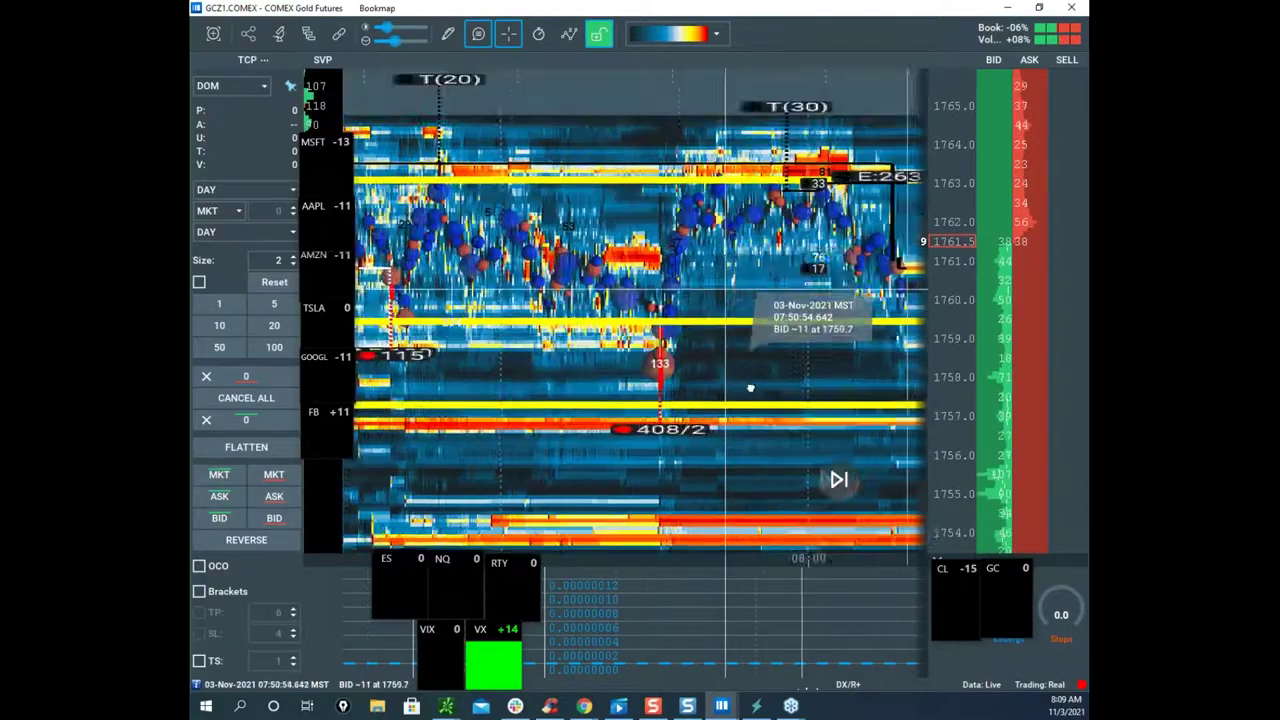
drag(697, 368, 706, 285)
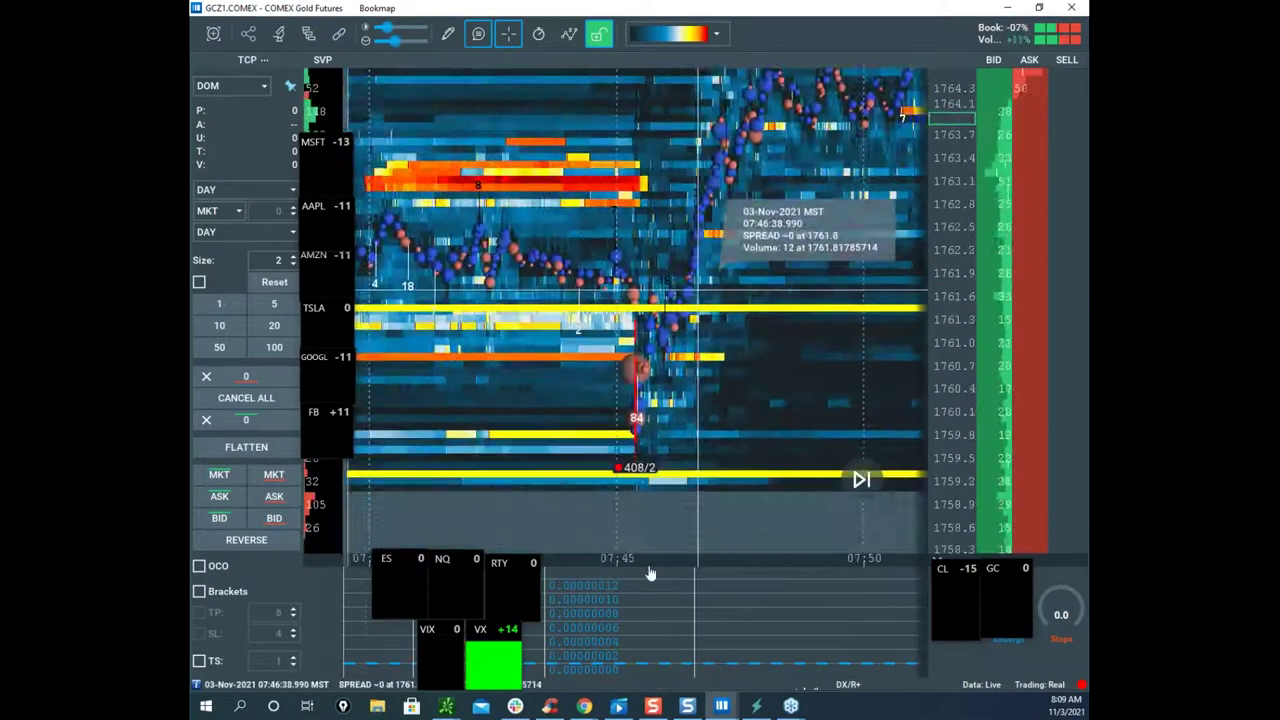
scroll(730, 318, down, 5)
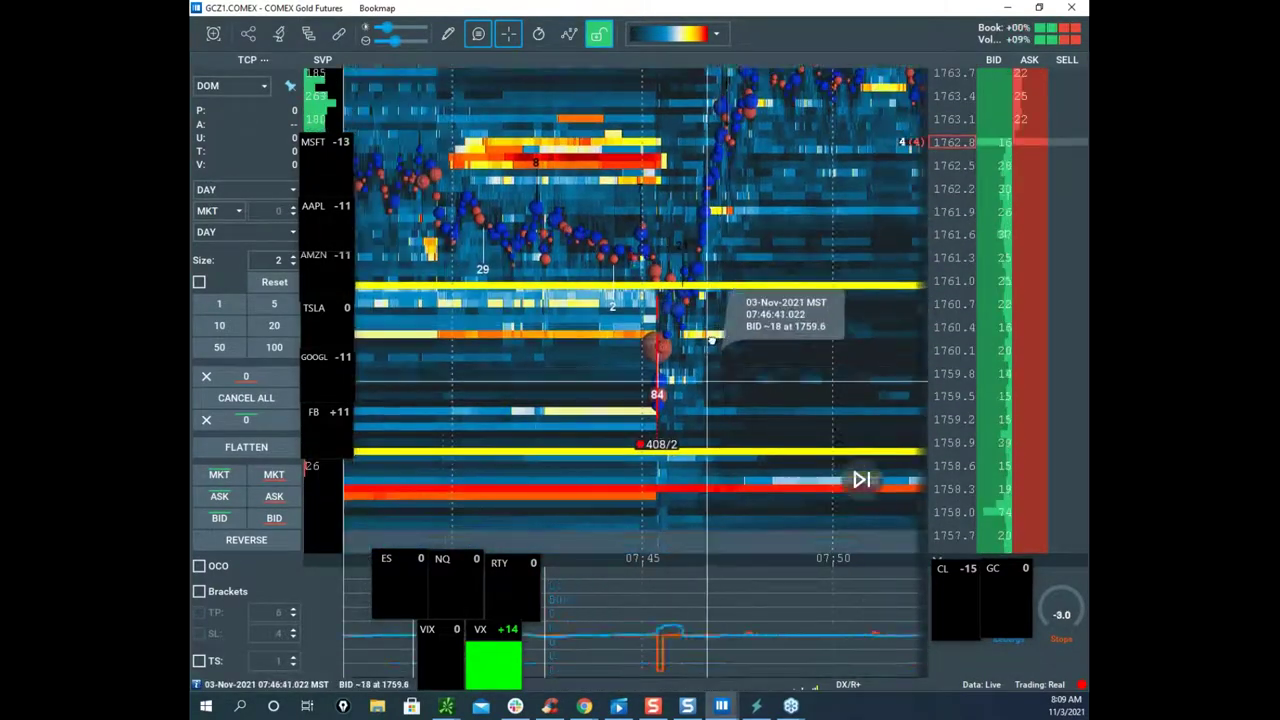
scroll(692, 421, down, 5)
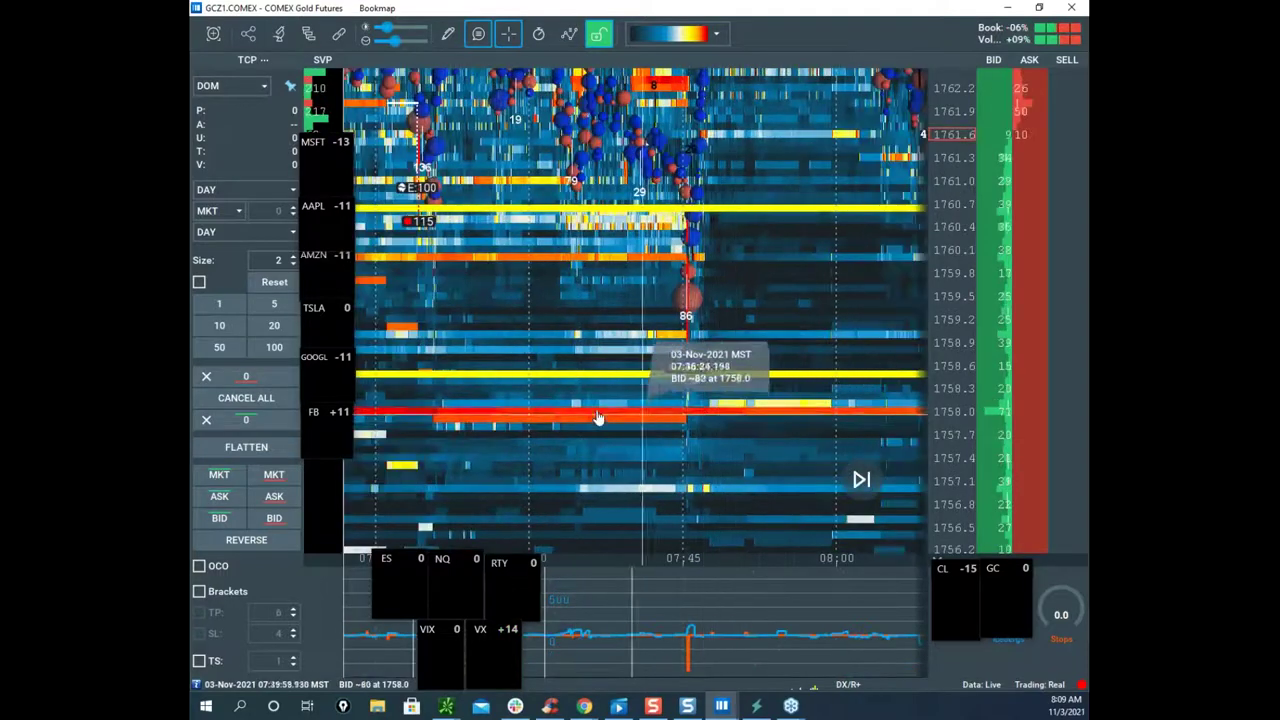
drag(938, 306, 938, 262)
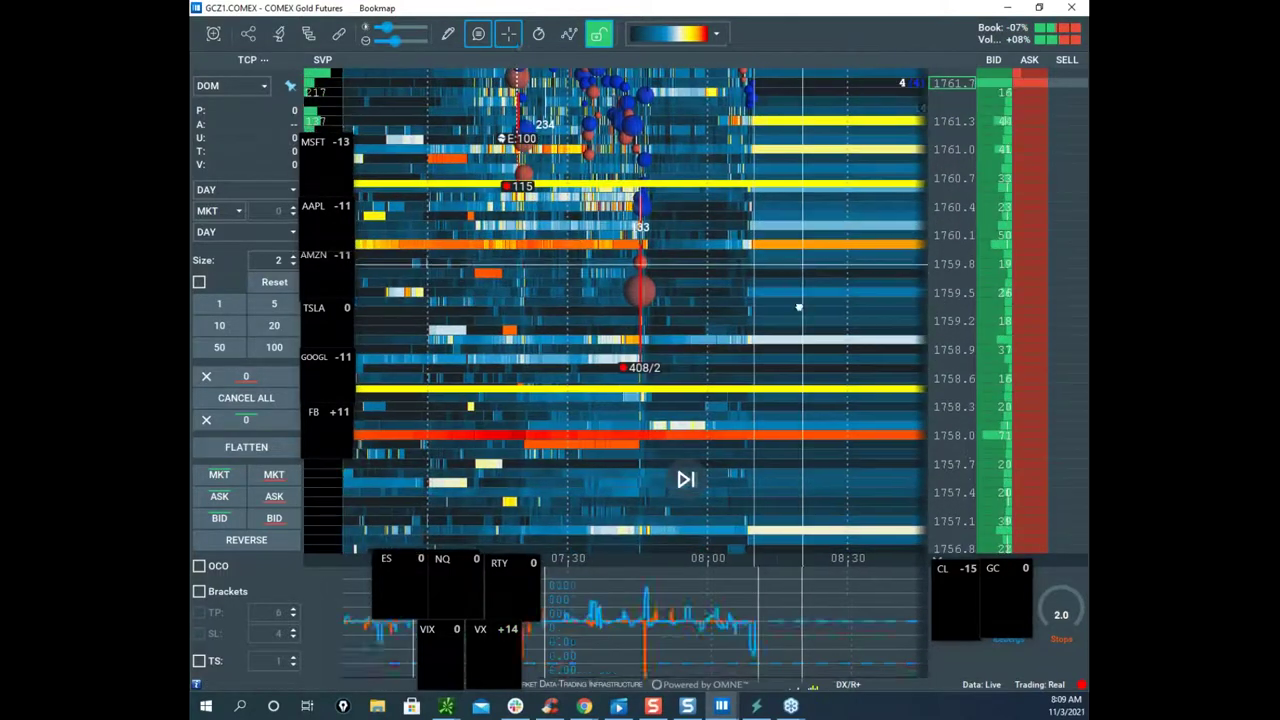
drag(803, 277, 755, 349)
drag(936, 170, 931, 306)
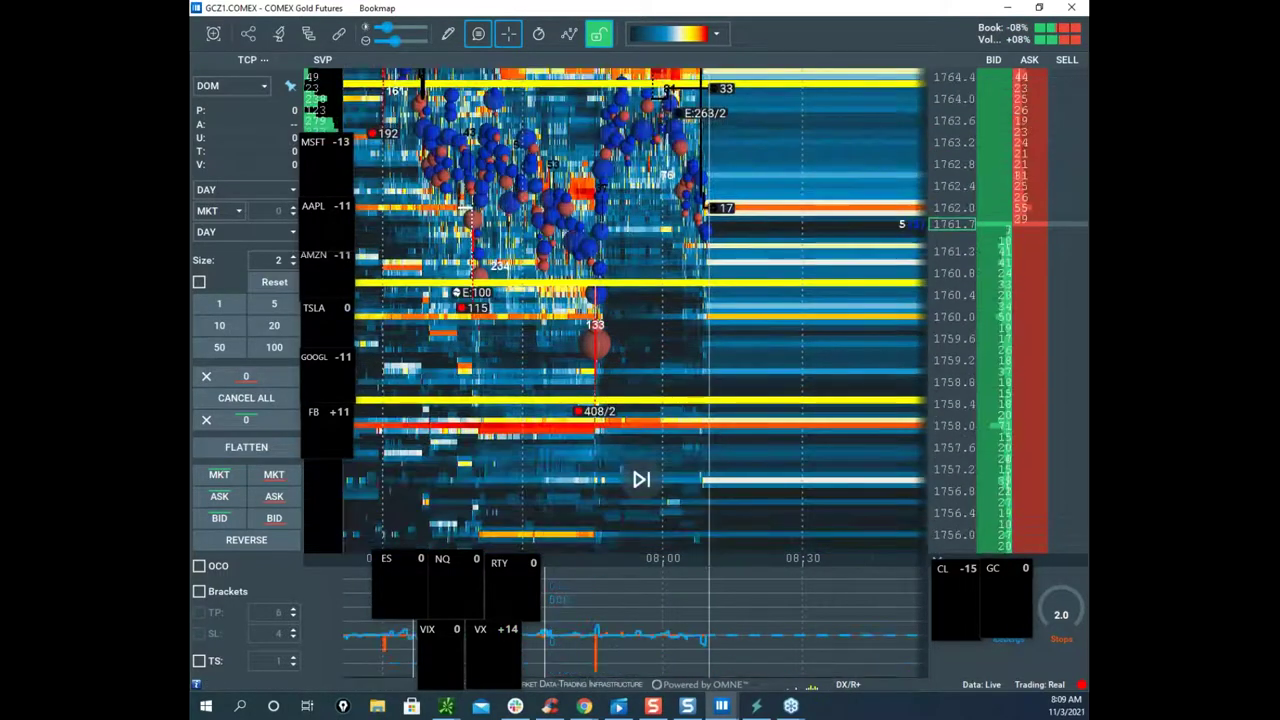
Step: Sketch on the gold heatmap a drop into the 1758 to 1757 zone followed by a rally above 1764, and clear the marks
drag(708, 214, 742, 468)
drag(648, 436, 800, 418)
drag(694, 471, 822, 478)
mouse_move(757, 418)
mouse_down()
mouse_move(816, 232)
mouse_move(850, 2)
mouse_up()
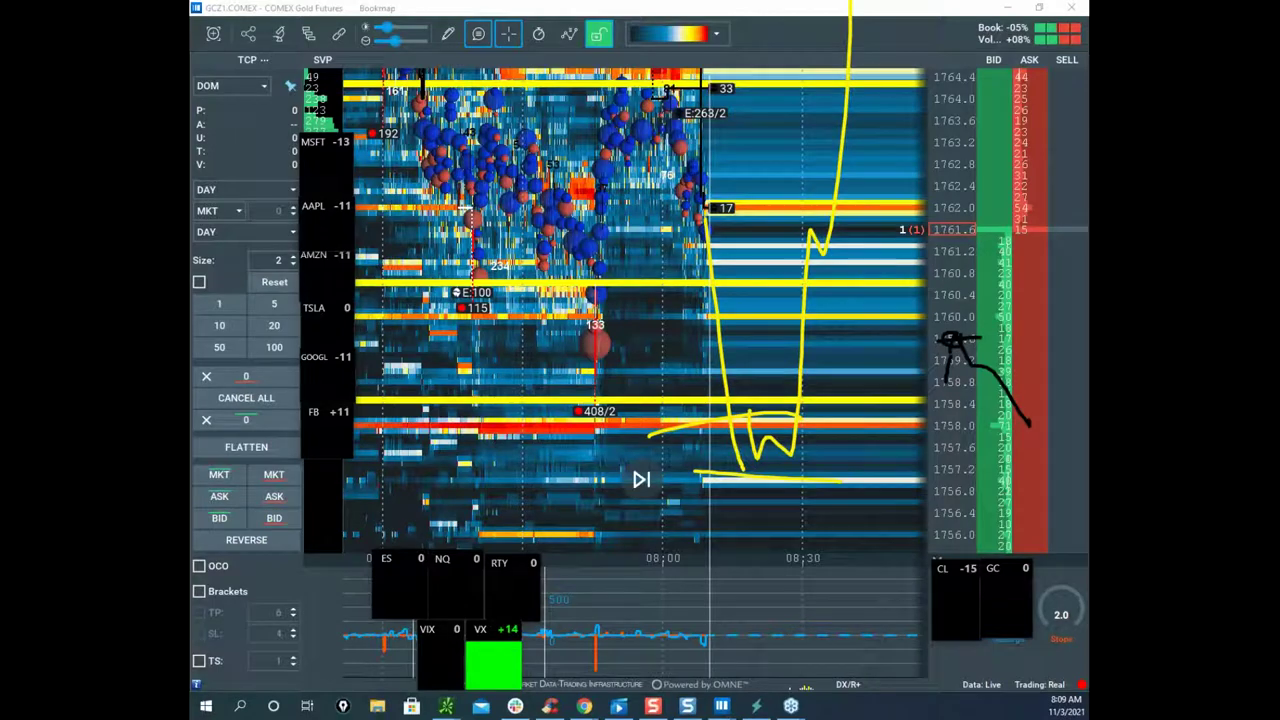
key(Escape)
Step: Move the gold heatmap off the browser and switch the remote Sierra Chart session from the crude to the gold chartbook
drag(720, 10, 1086, 30)
drag(1082, 428, 1082, 370)
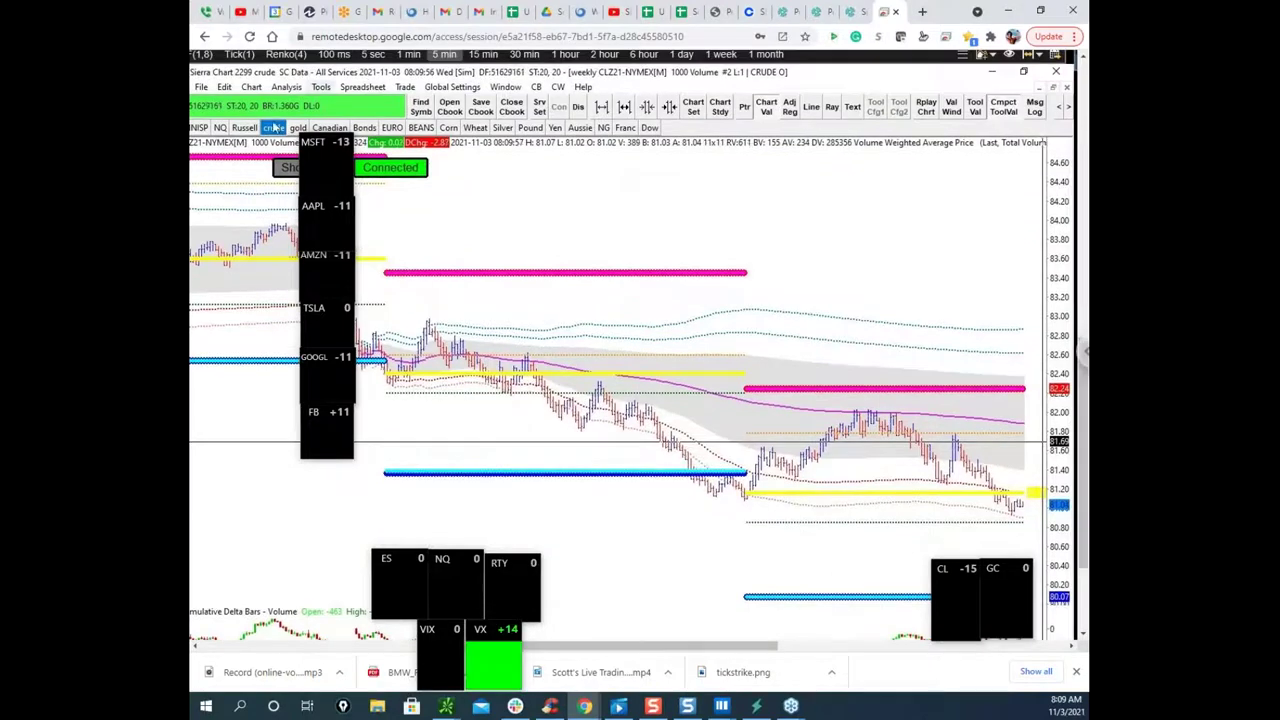
key(ctrl+Tab)
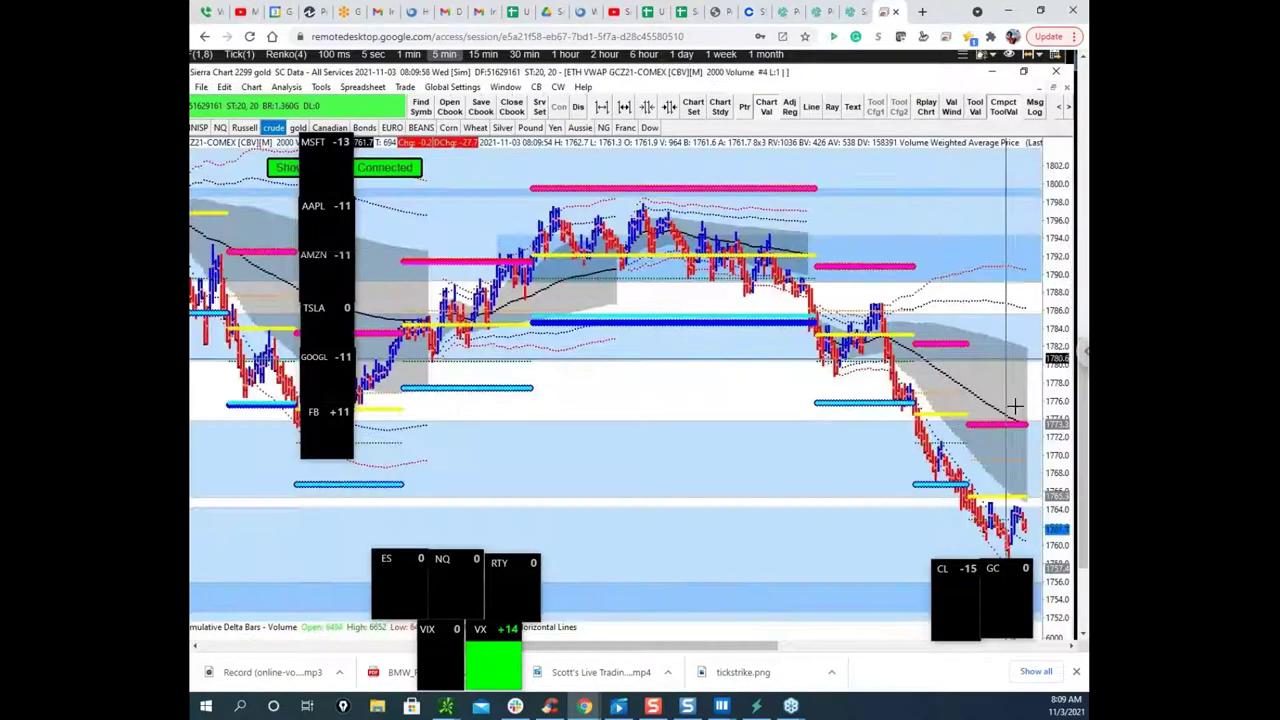
scroll(1086, 435, down, 1)
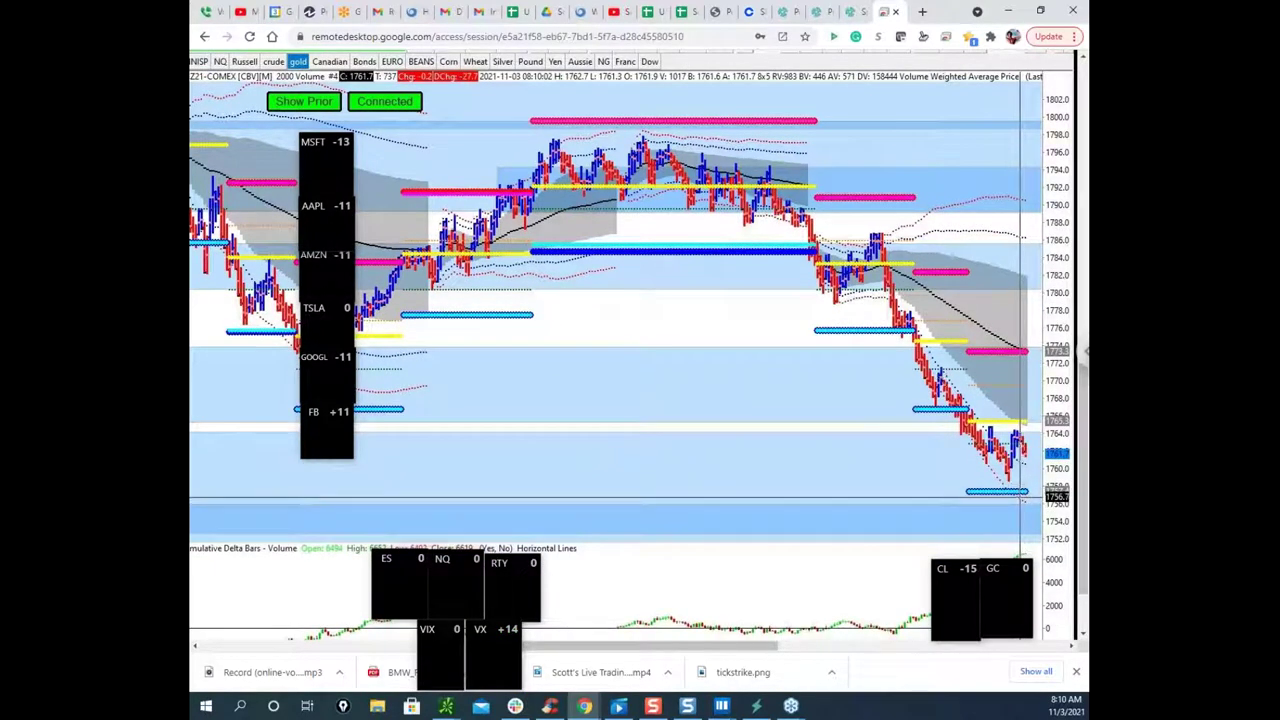
Step: Sketch a stroke from the current session's pink level down past its lower blue level on the gold 2000 Volume chart, and clear it
key(ctrl+z)
key(Escape)
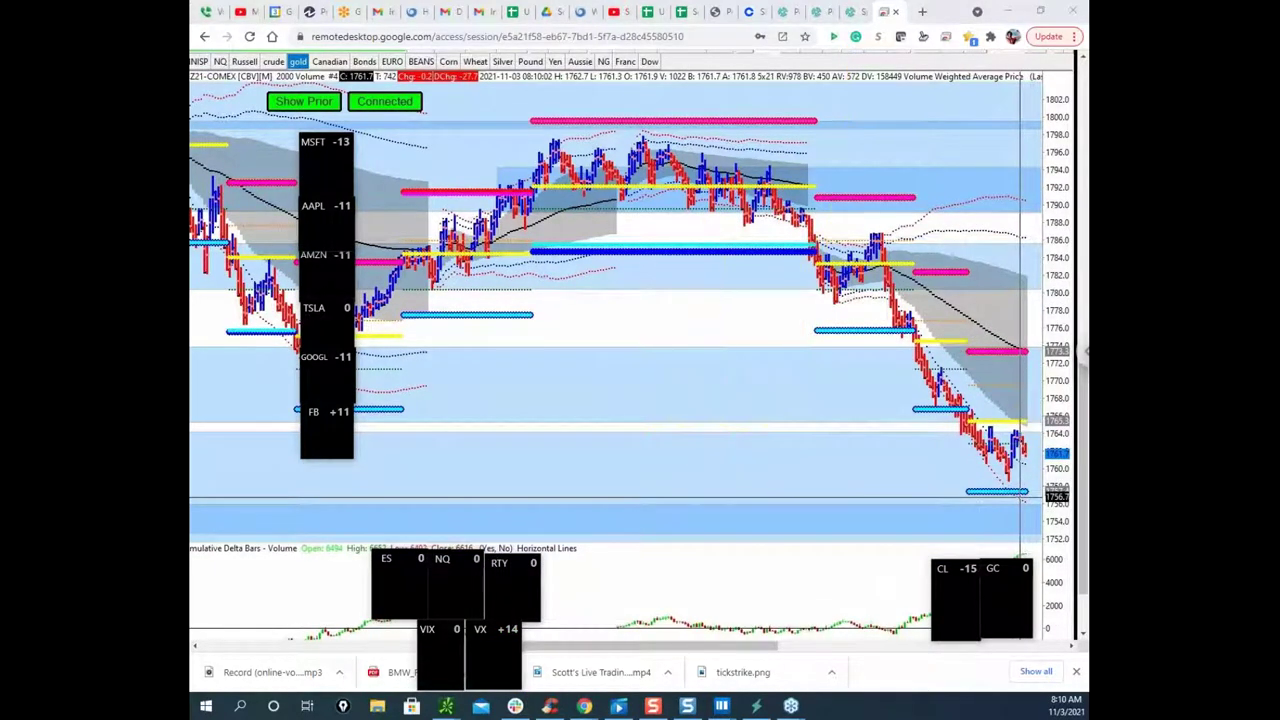
mouse_move(1019, 351)
mouse_down()
mouse_move(1028, 450)
mouse_move(993, 506)
mouse_up()
key(Escape)
Step: Restore the gold chartbook's tiled chart windows and maximize the daily market profile (TPO) chart
drag(1082, 495, 1082, 477)
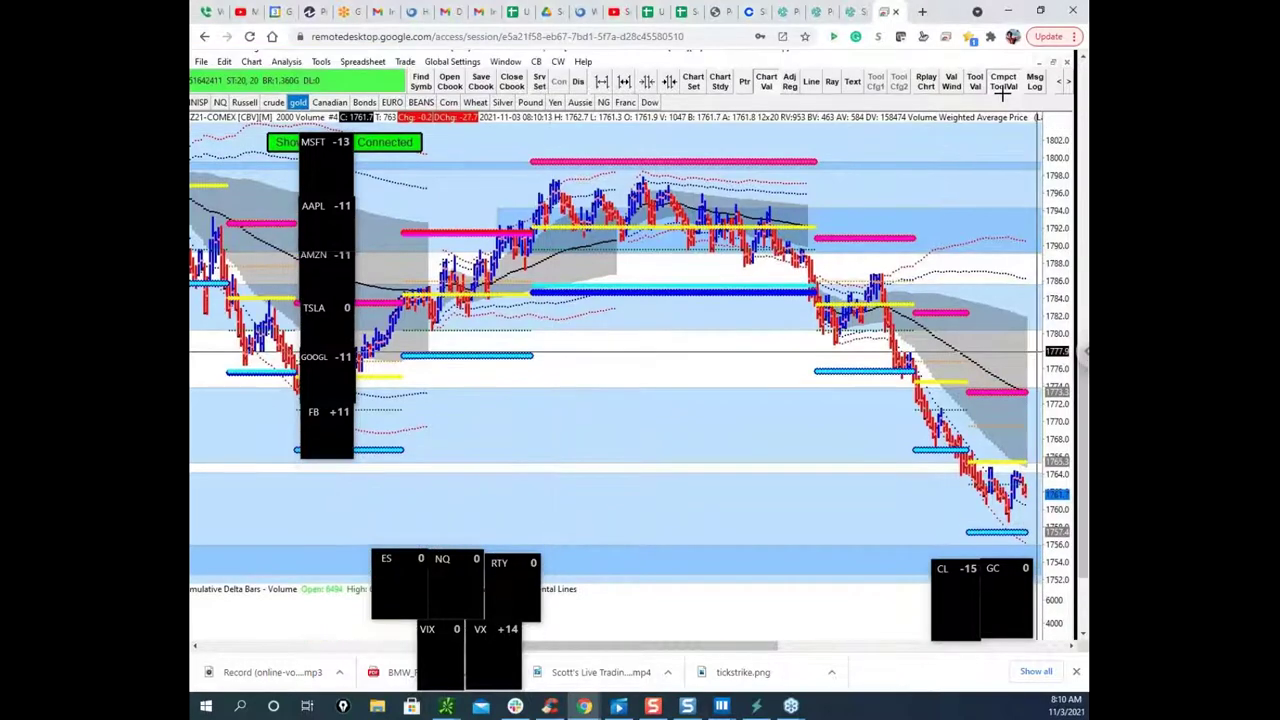
click(1053, 63)
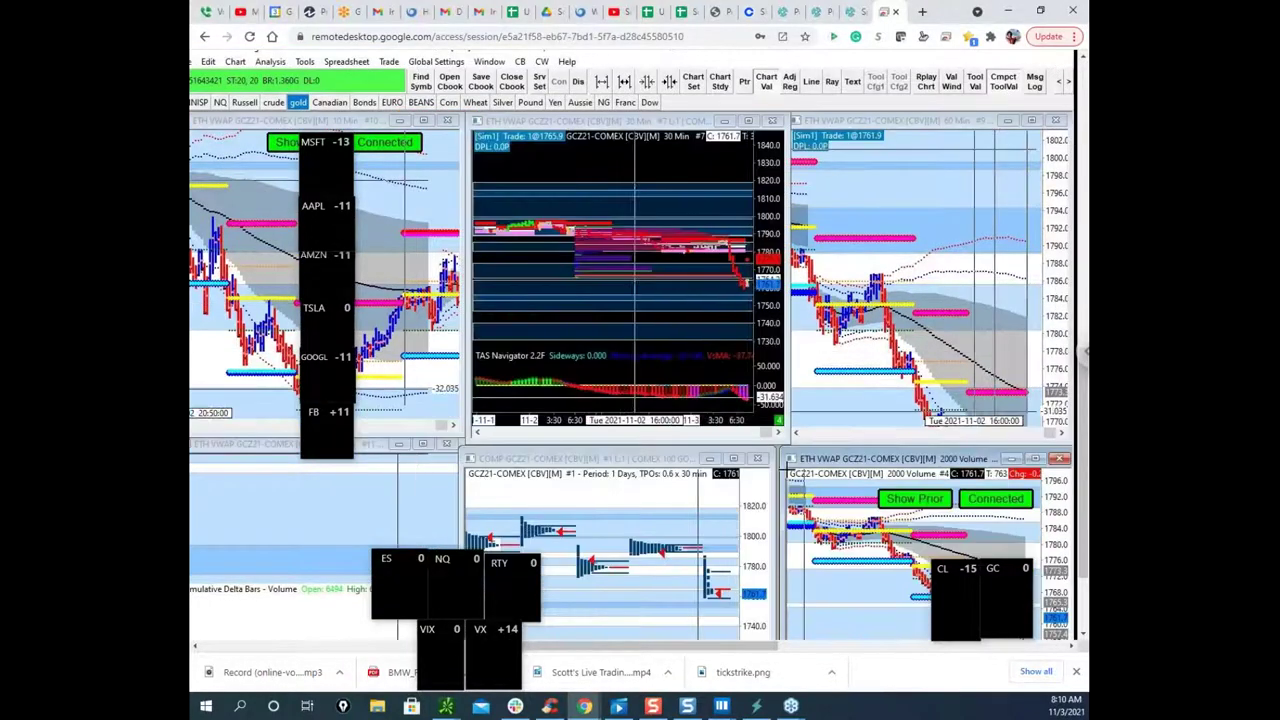
click(733, 459)
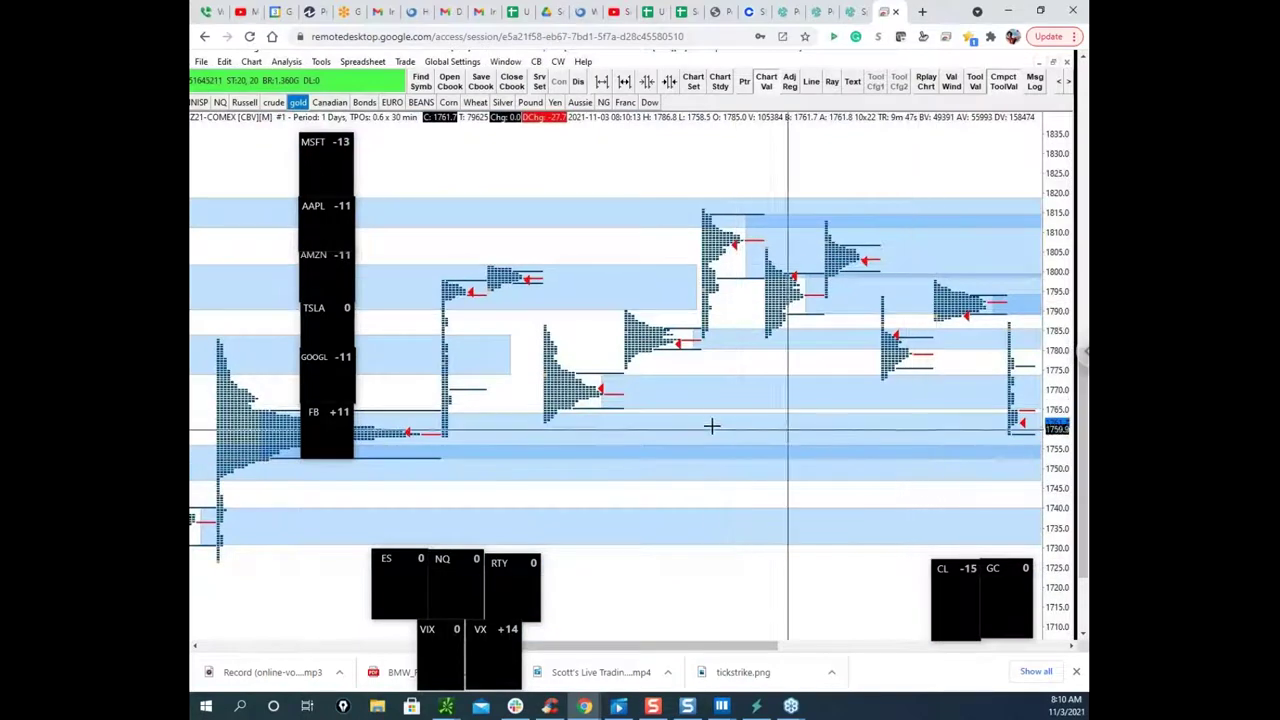
Step: Draw support lines at about 1759 and 1753 across the gold market profile with a bounce from the current session, and clear them
drag(1026, 348, 990, 497)
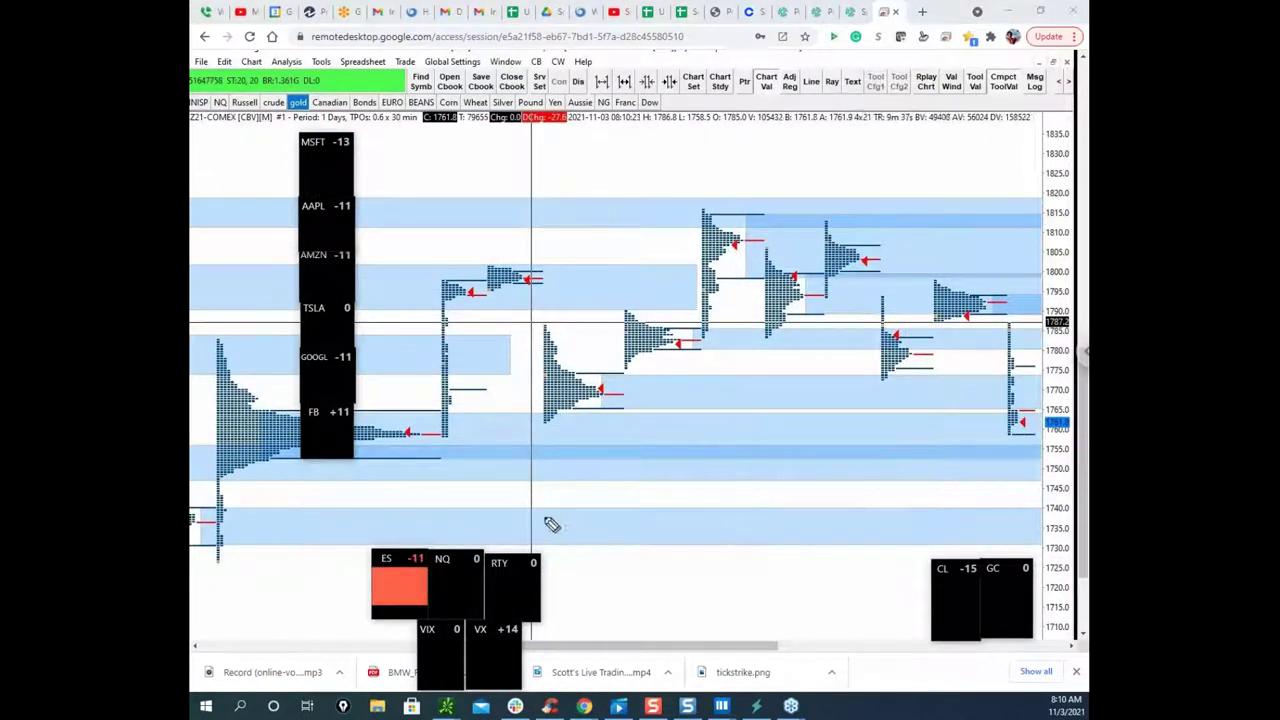
mouse_move(446, 440)
mouse_down()
mouse_move(918, 430)
mouse_move(475, 258)
mouse_up()
drag(918, 430, 1002, 433)
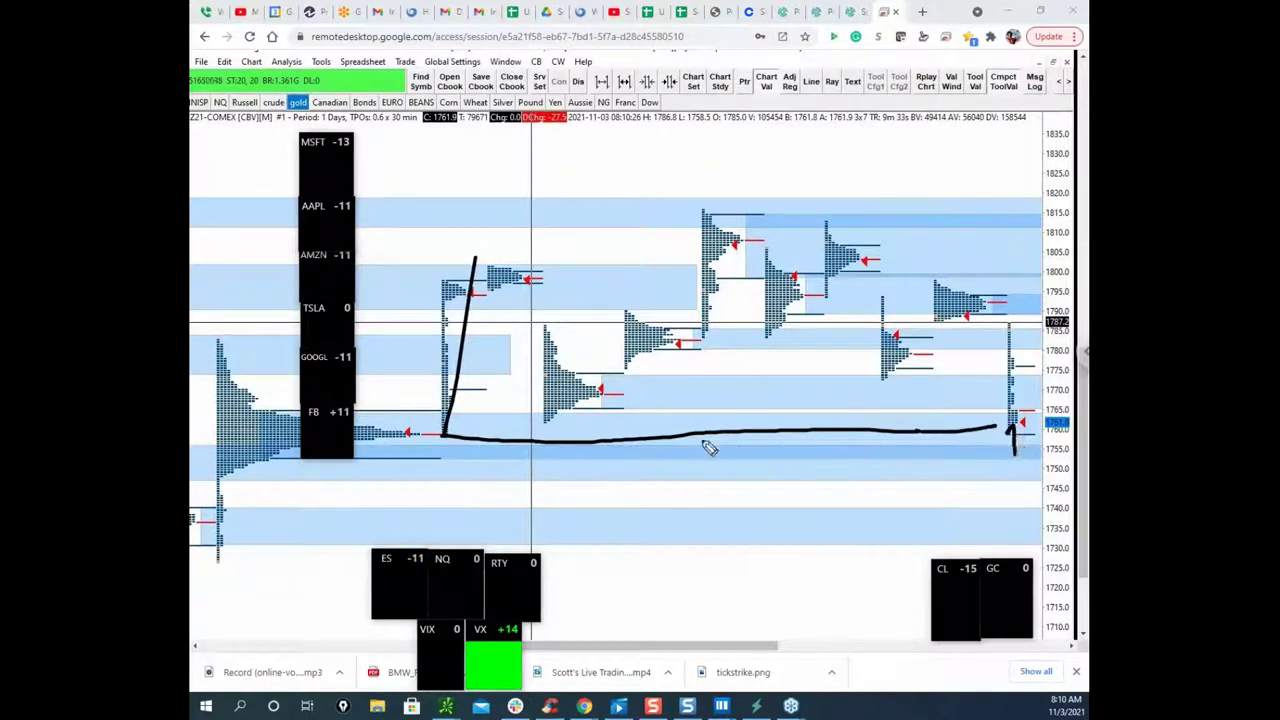
mouse_move(441, 460)
mouse_down()
mouse_move(982, 461)
mouse_move(1037, 345)
mouse_up()
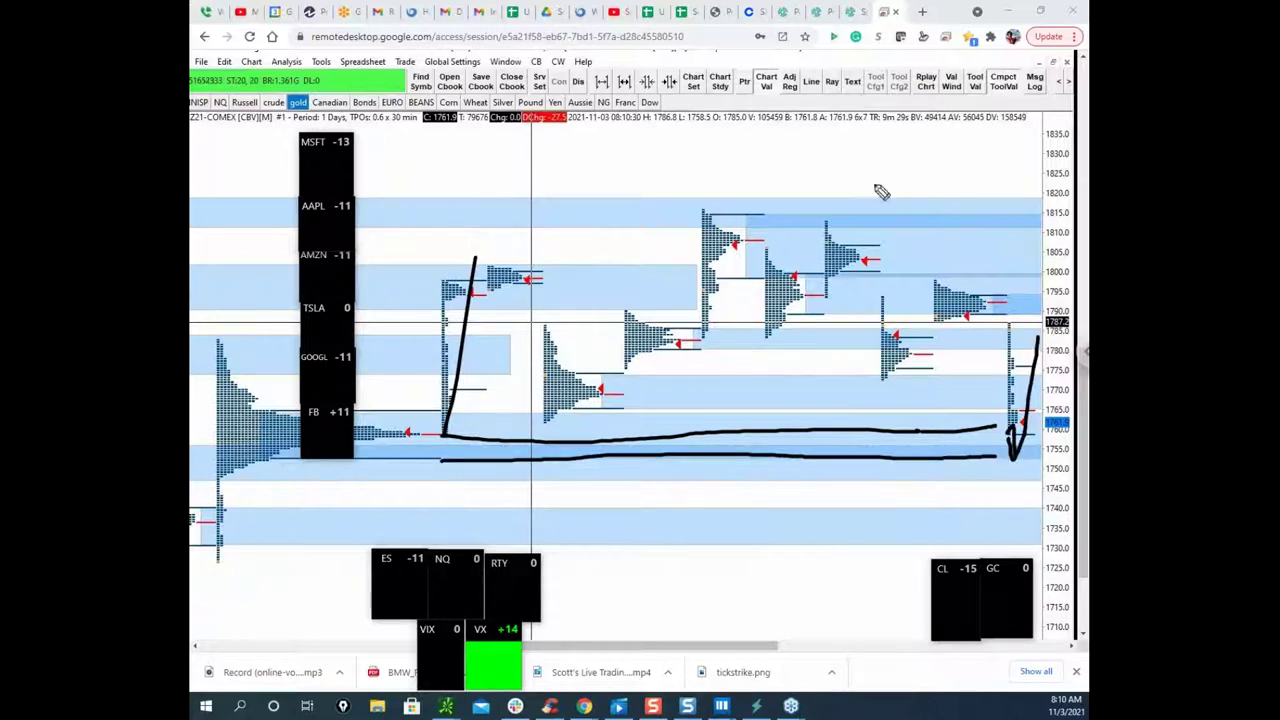
key(Escape)
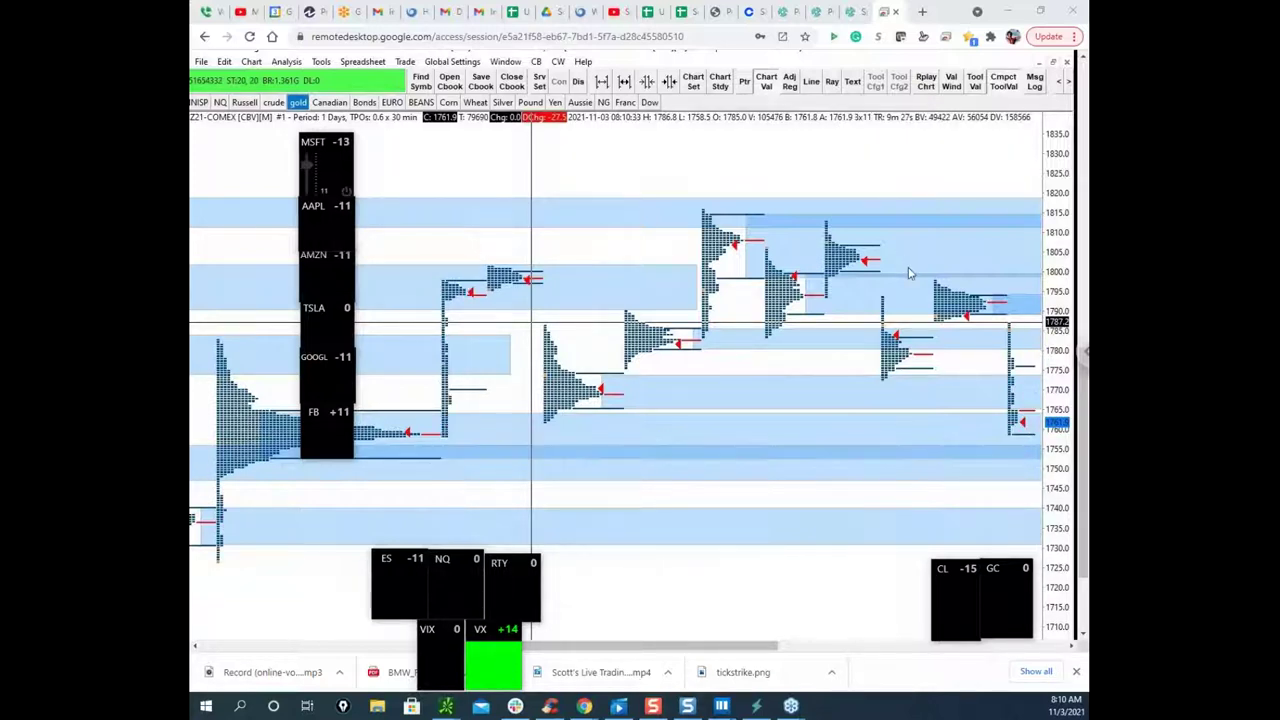
Step: Split the current day's gold market profile into its separate periods and clear the redisplayed pen marks
right_click(1010, 394)
click(940, 403)
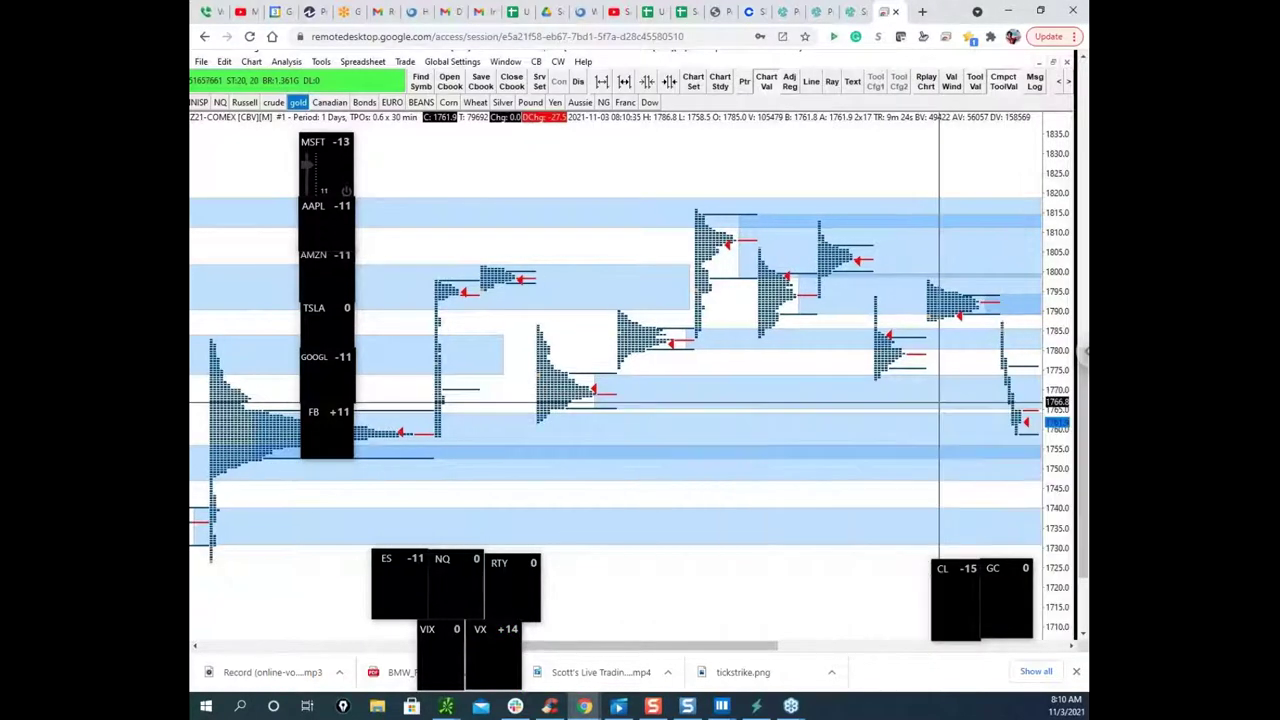
key(ctrl+shift+1)
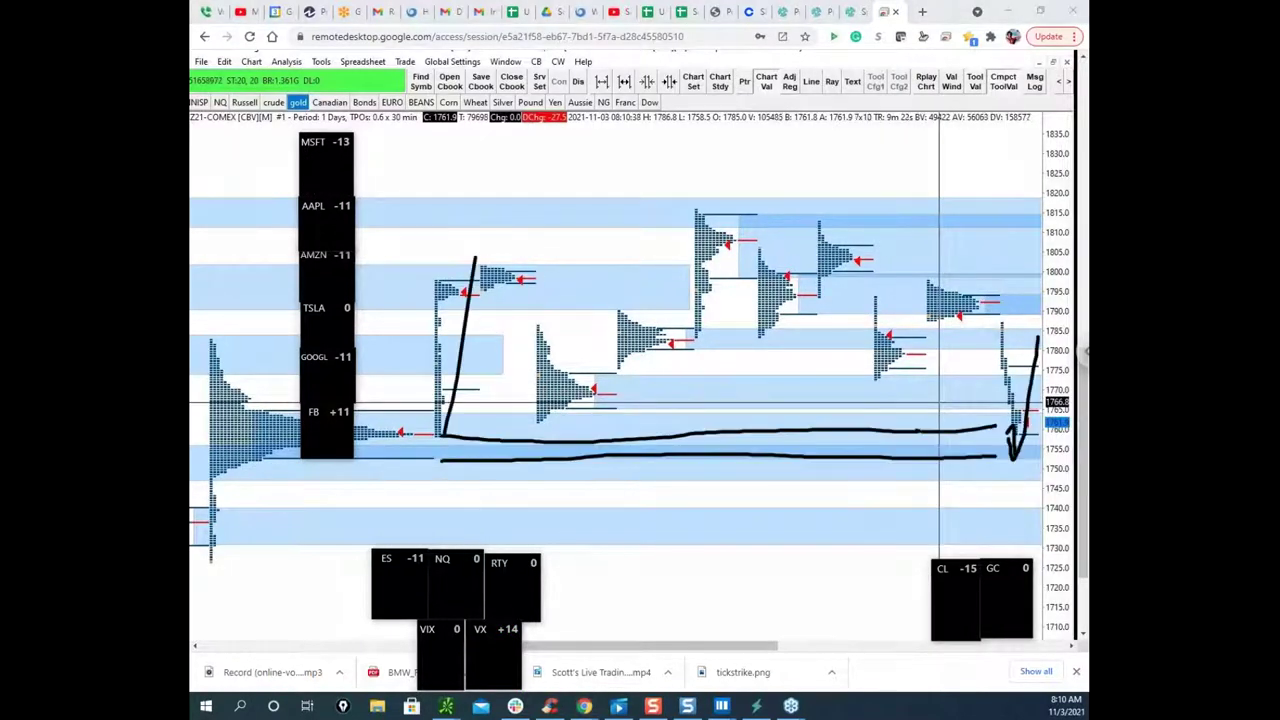
key(Escape)
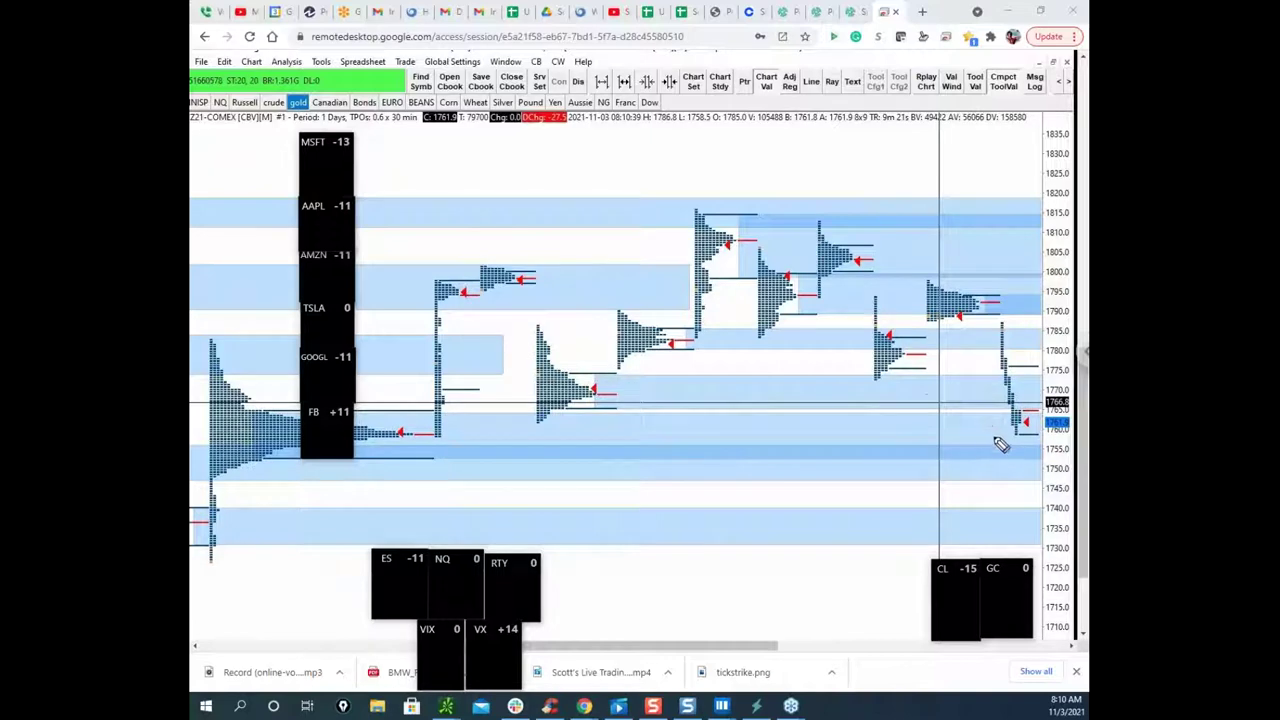
Step: Sketch a breakdown through 1753 toward 1740 on the gold profile, trace the current day's decline, and erase the marks
drag(1016, 430, 1024, 478)
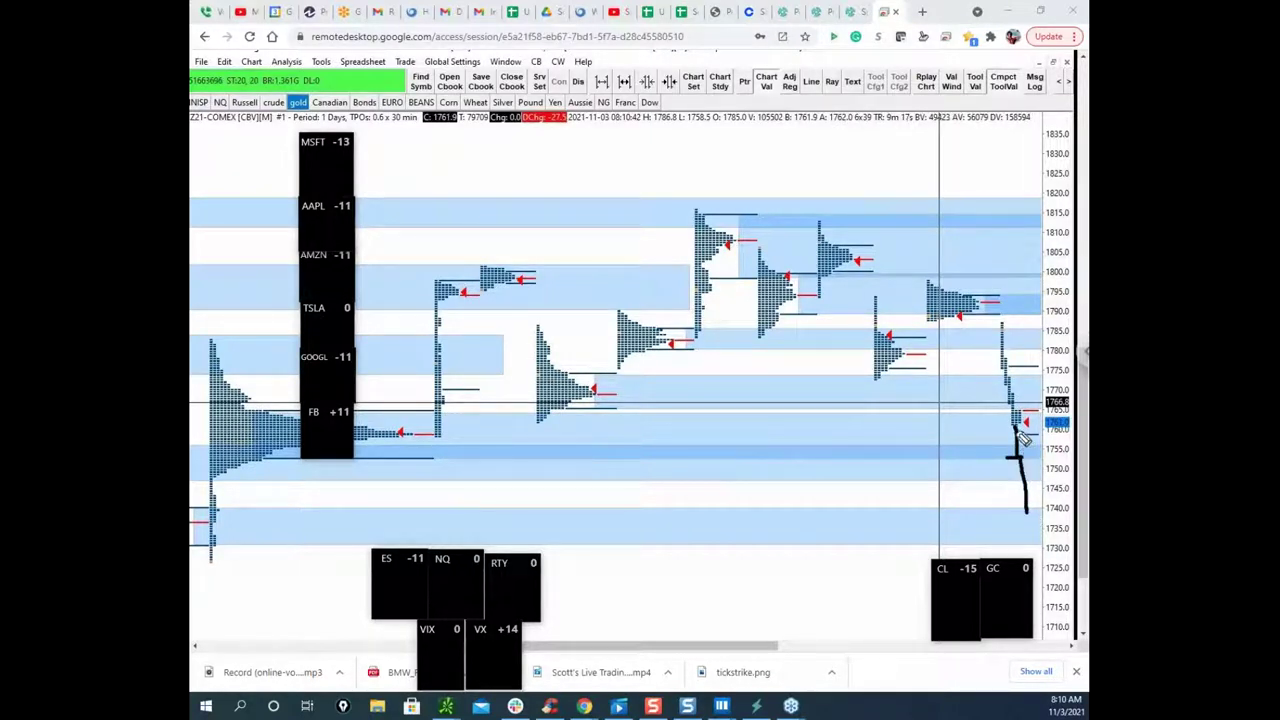
drag(1006, 330, 1024, 443)
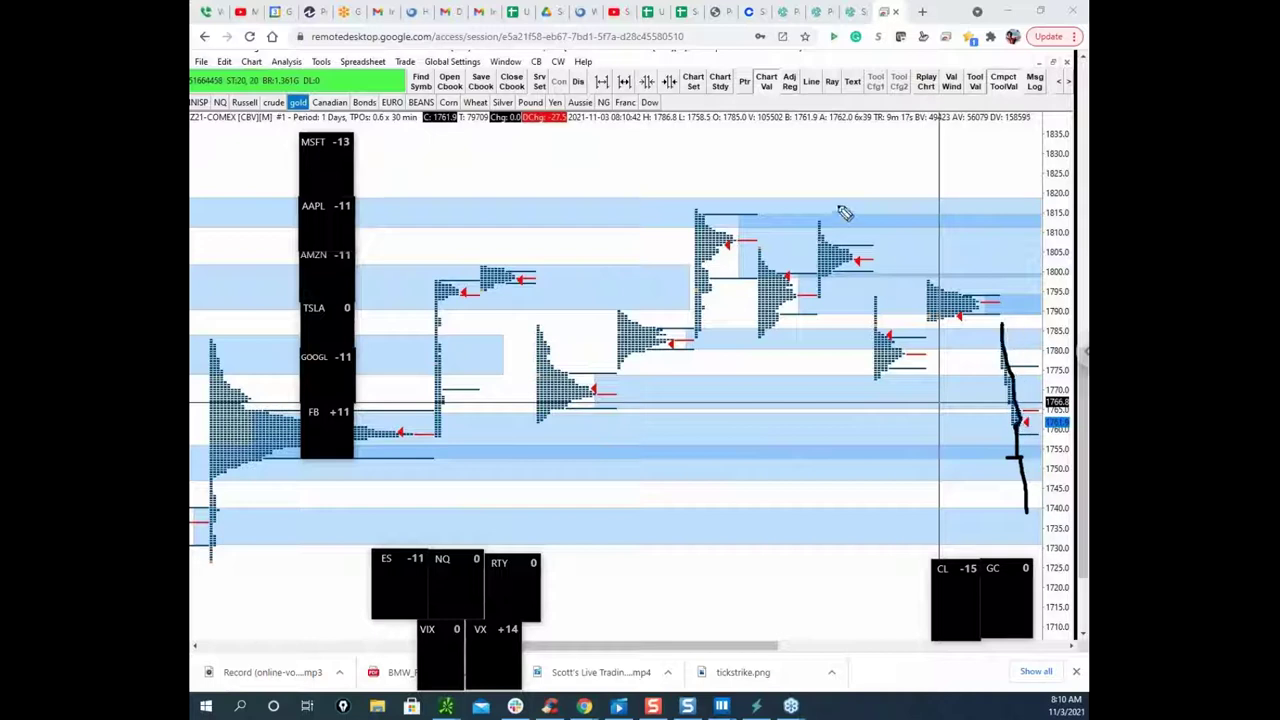
key(e)
drag(1002, 326, 1030, 440)
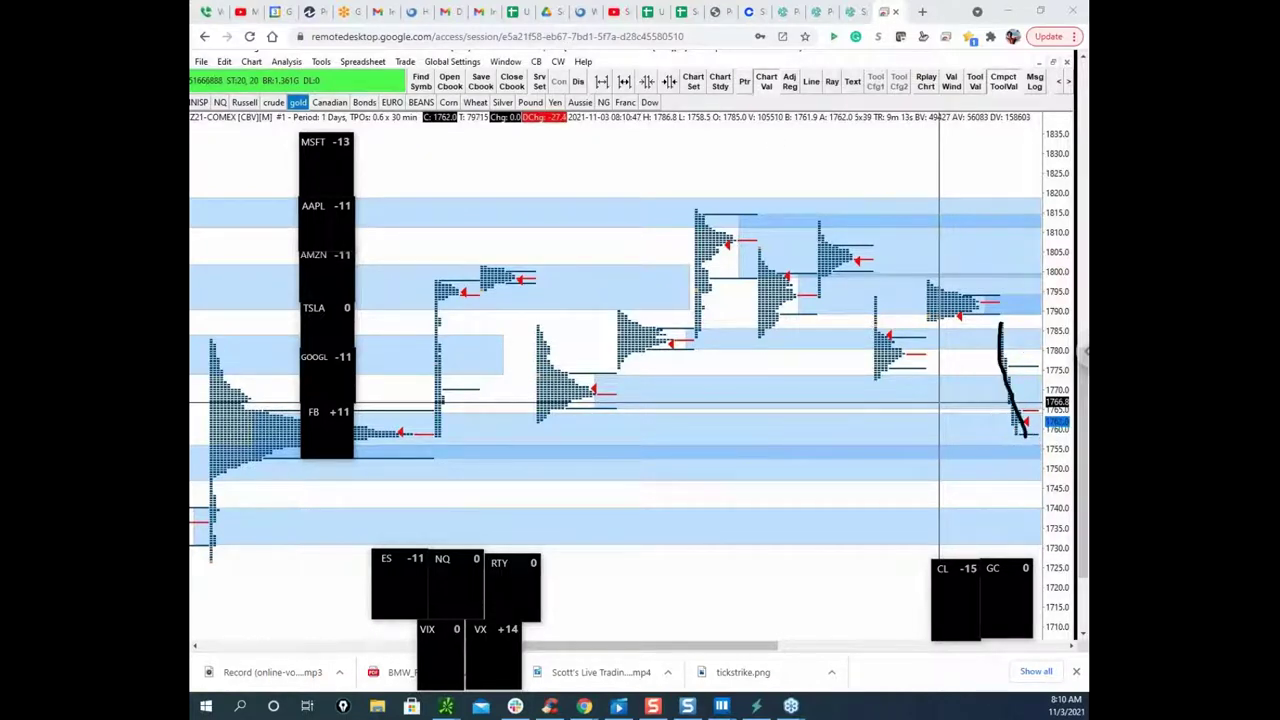
key(e)
Step: Mark the 1759 low and the 1753 level on the gold profile with a rebound from the lower line, and clear the marks
drag(406, 433, 506, 432)
mouse_move(446, 460)
mouse_down()
mouse_move(993, 461)
mouse_move(1034, 360)
mouse_up()
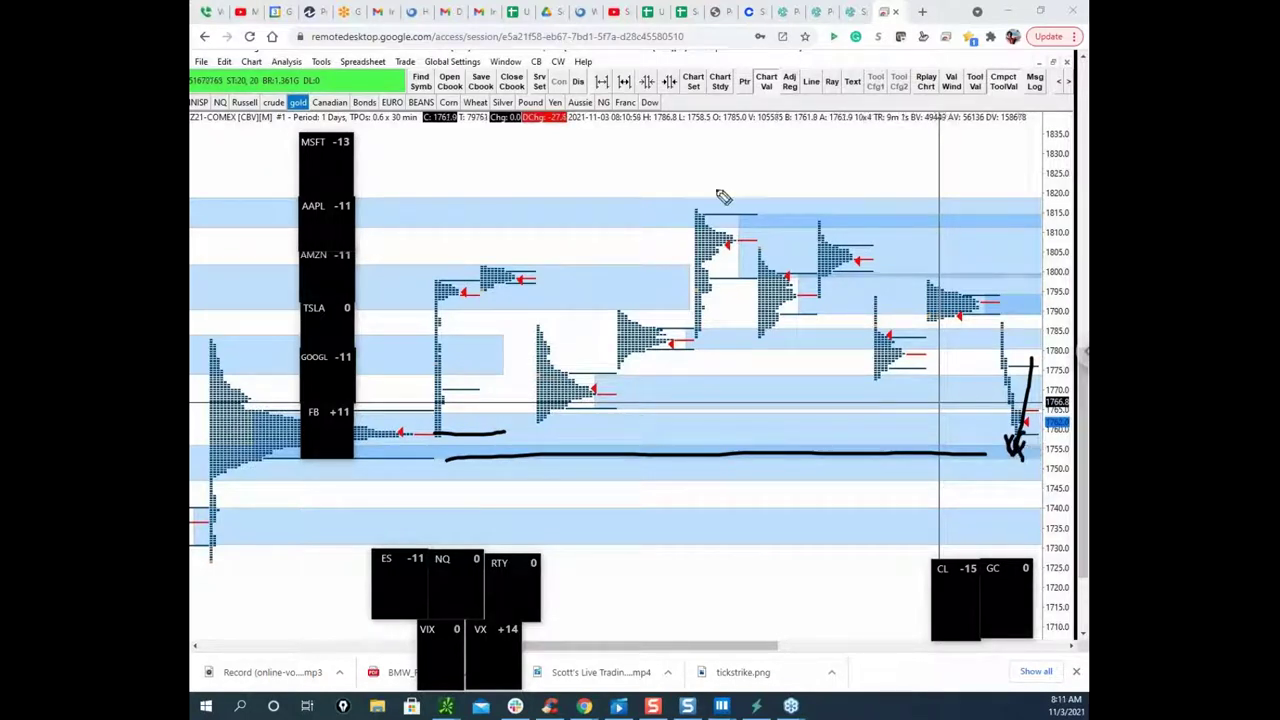
key(Escape)
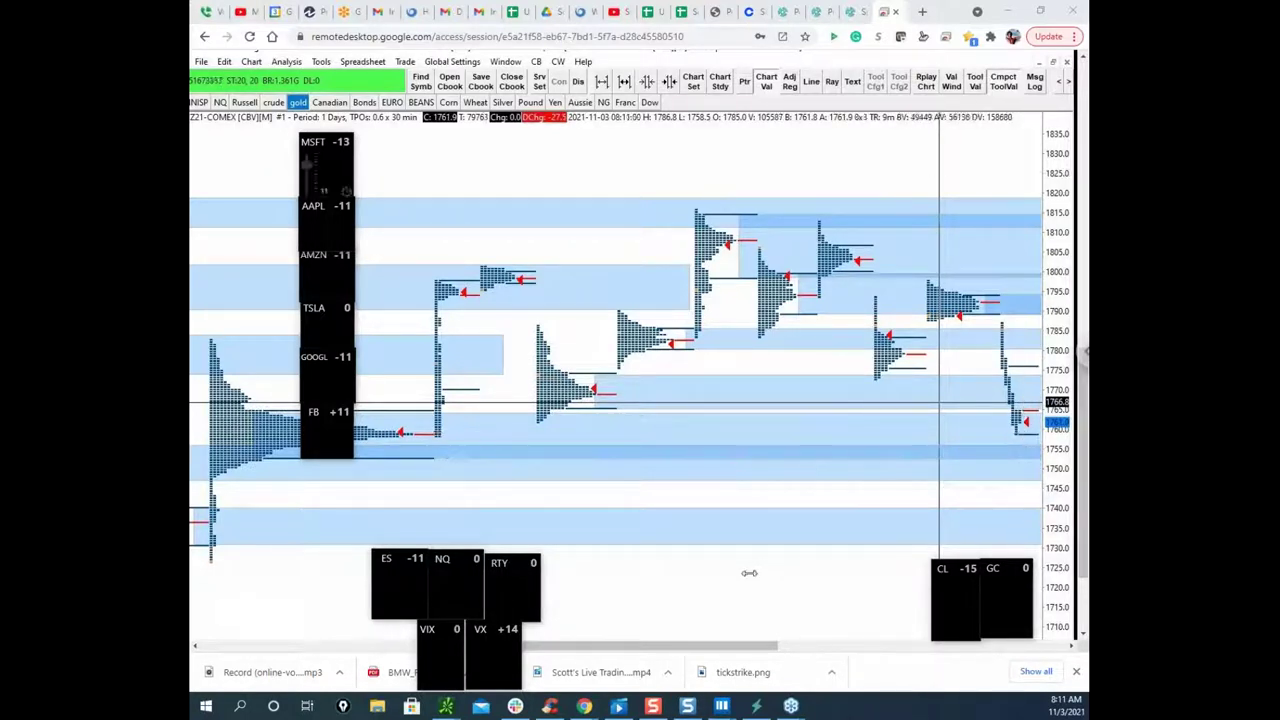
Step: Switch to the gold futures heatmap in Bookmap, maximise it, and widen its price range
mouse_move(721, 706)
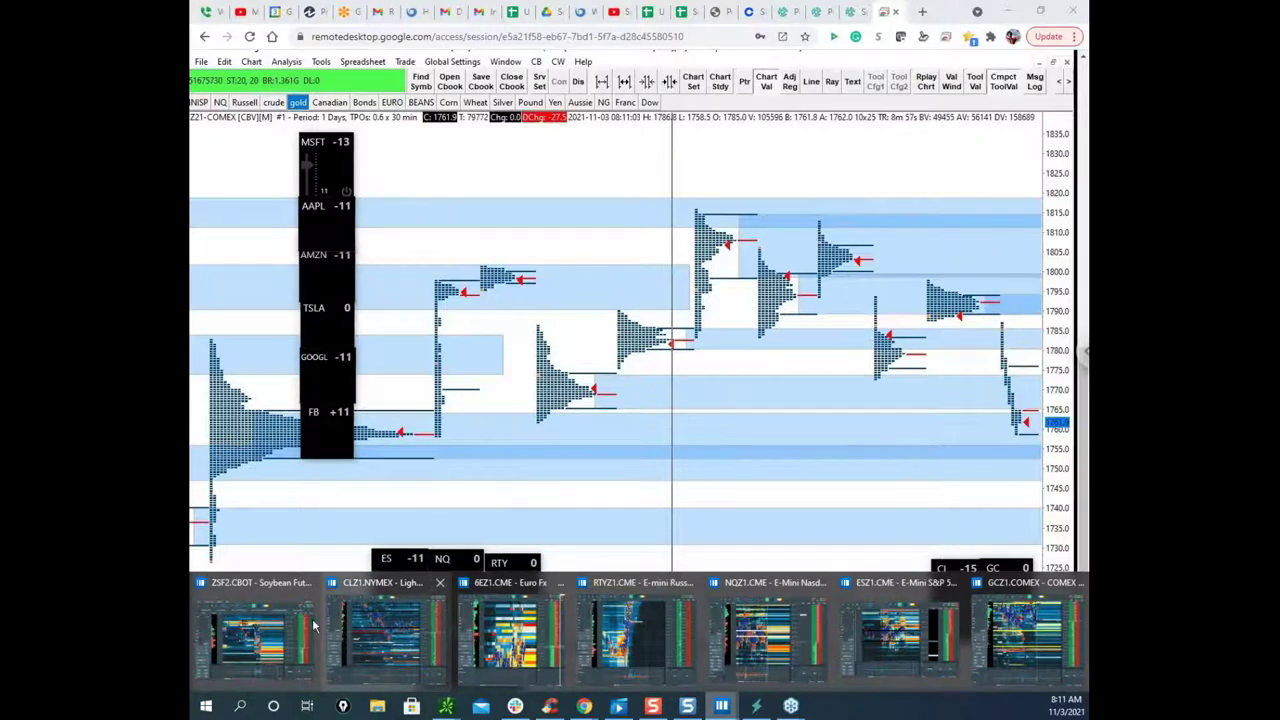
mouse_move(519, 638)
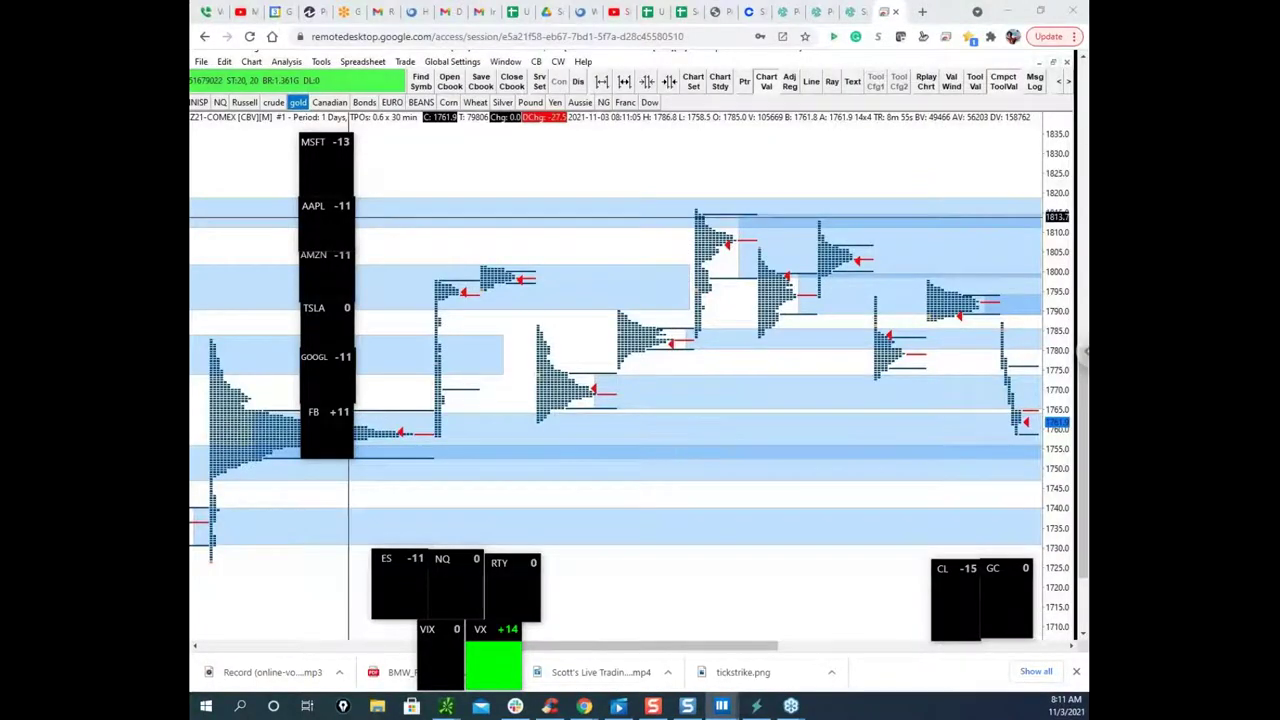
drag(190, 129, 883, 49)
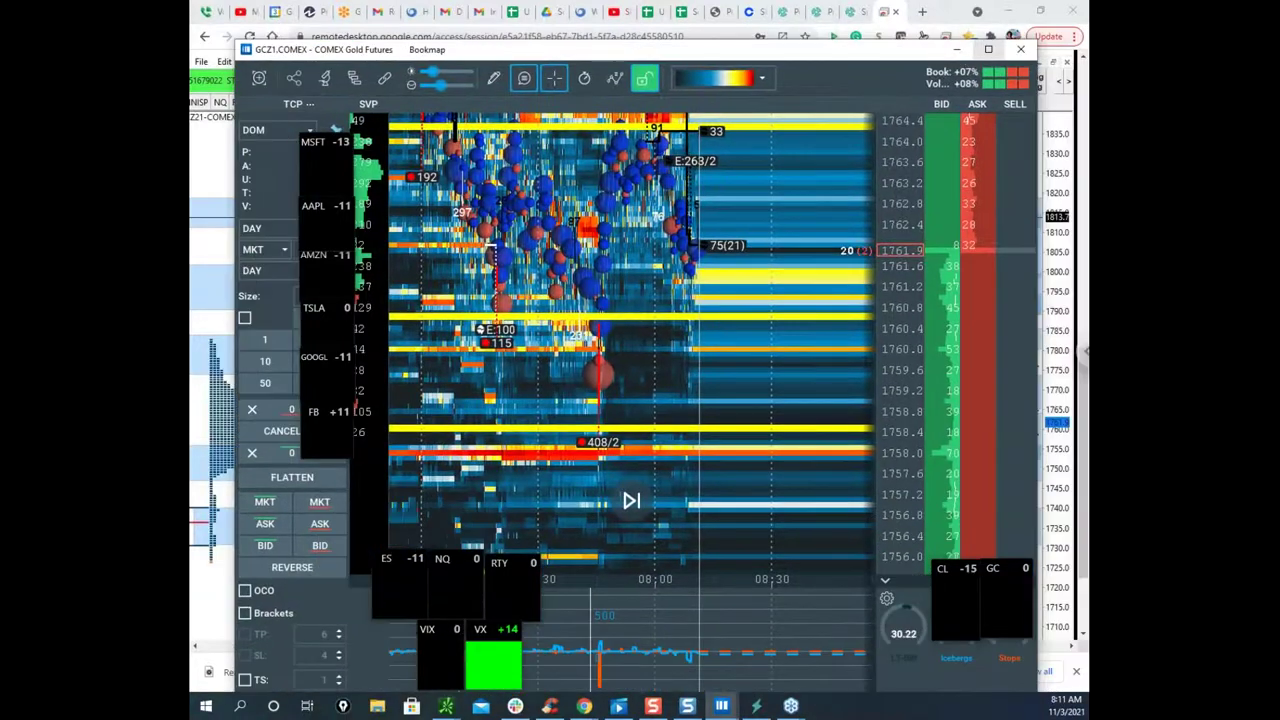
click(993, 50)
scroll(931, 189, down, 2)
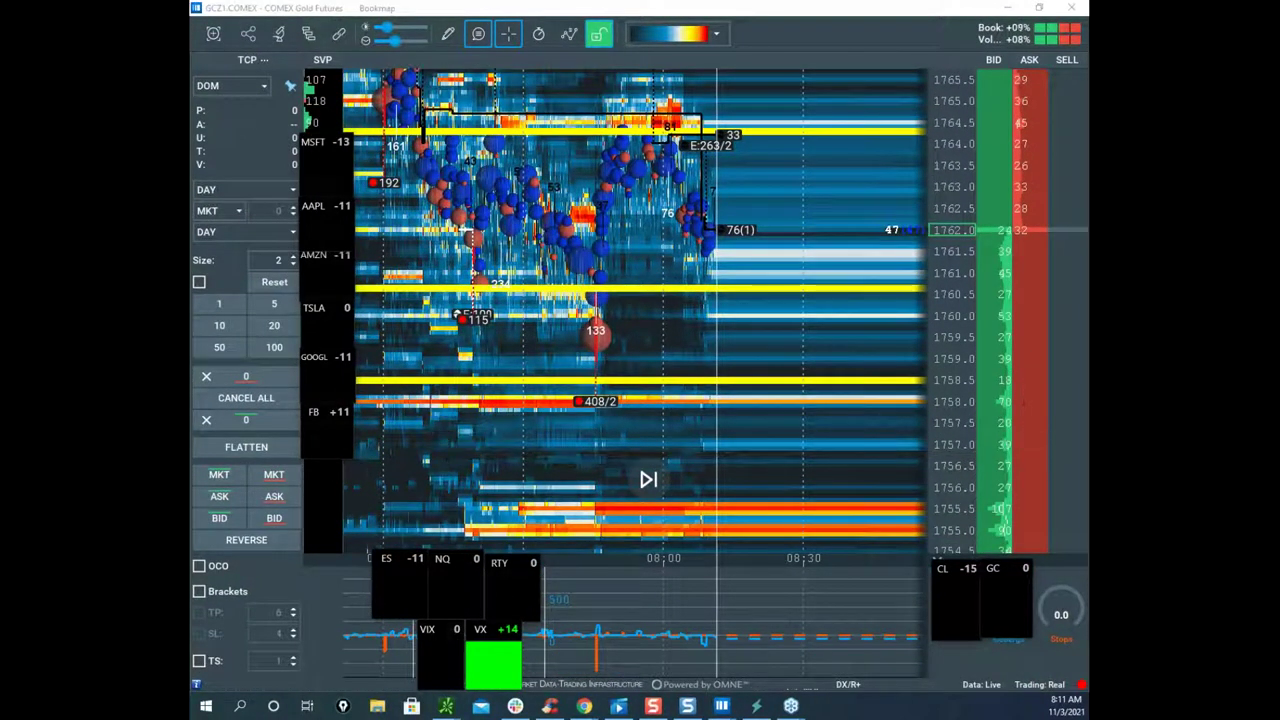
Step: Sketch a drop to about 1758 with a rebound on the gold heatmap, circle the liquidity bands near 1755, and clear the marks
mouse_move(633, 298)
mouse_down()
mouse_move(598, 300)
mouse_move(628, 385)
mouse_up()
mouse_move(716, 208)
mouse_down()
mouse_move(758, 420)
mouse_move(700, 408)
mouse_move(800, 420)
mouse_move(776, 408)
mouse_up()
mouse_move(770, 285)
mouse_down()
mouse_move(700, 385)
mouse_move(820, 373)
mouse_up()
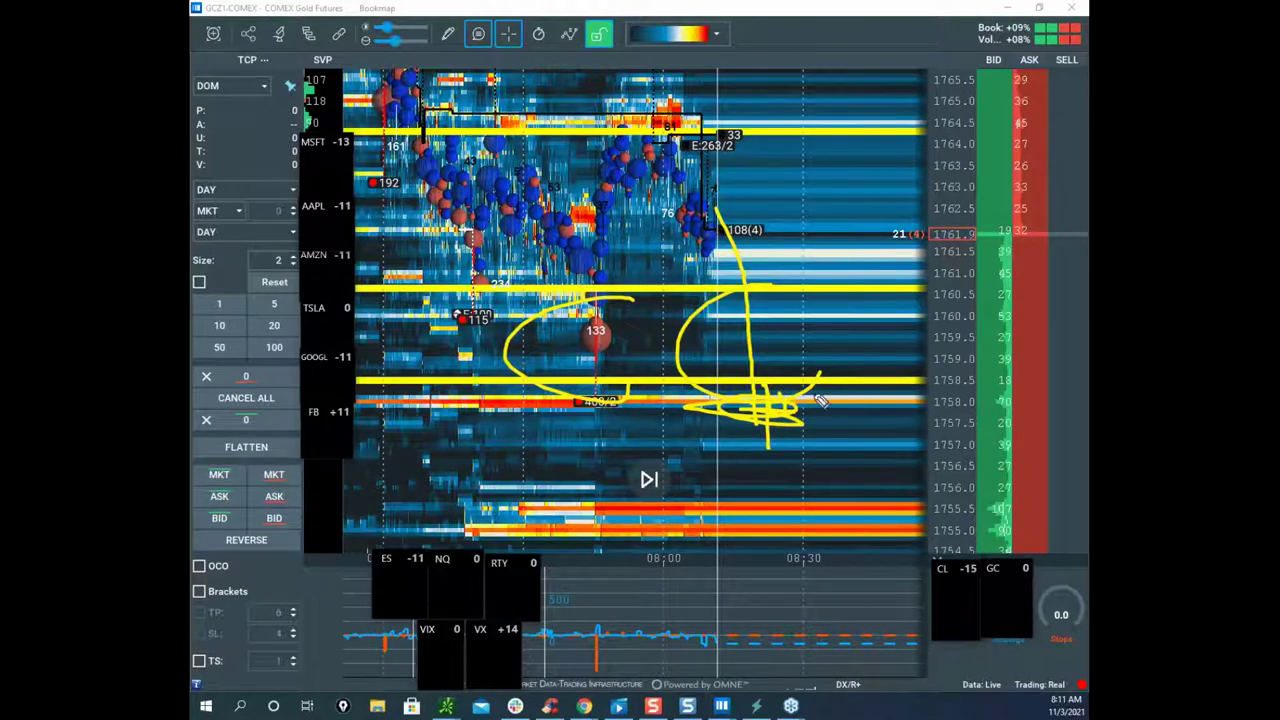
mouse_move(729, 294)
mouse_down()
mouse_move(808, 316)
mouse_move(852, 48)
mouse_move(858, 92)
mouse_up()
mouse_move(908, 463)
mouse_down()
mouse_move(750, 455)
mouse_move(425, 530)
mouse_move(940, 545)
mouse_up()
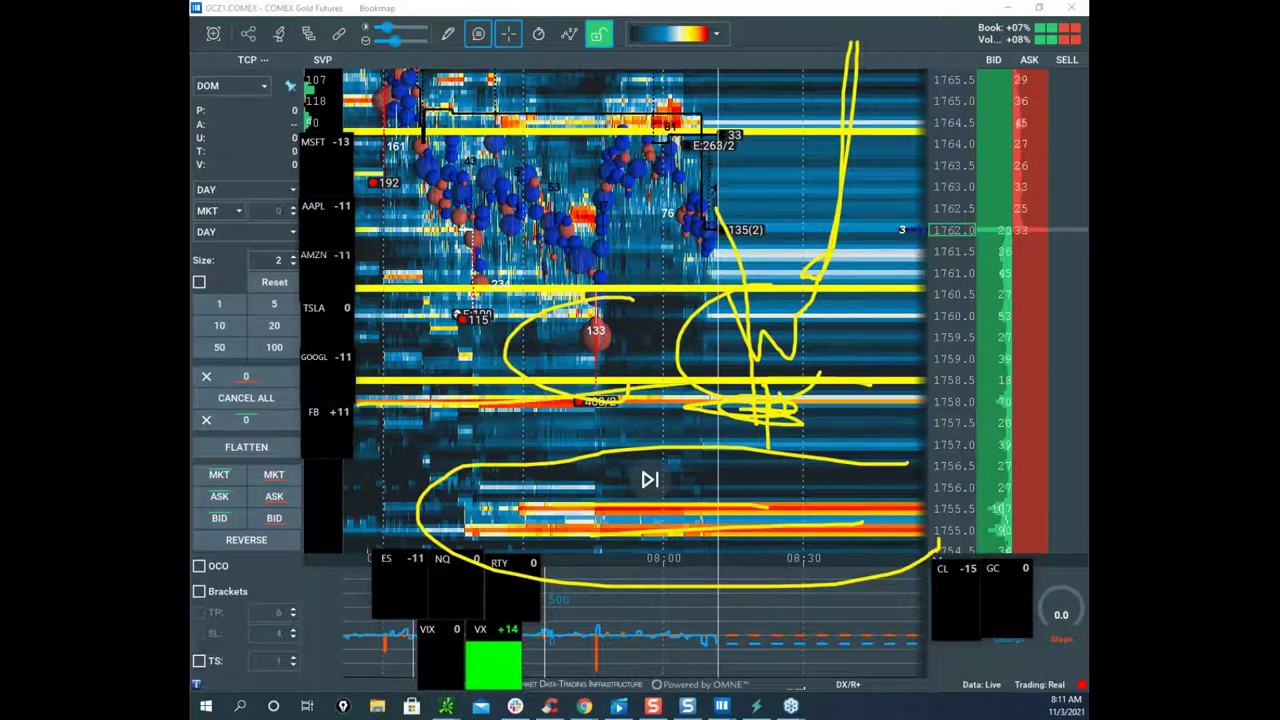
key(Escape)
Step: Sketch a deeper gold decline through 1758 to about 1755 with a rebound above 1764, and clear the marks
drag(712, 366, 692, 288)
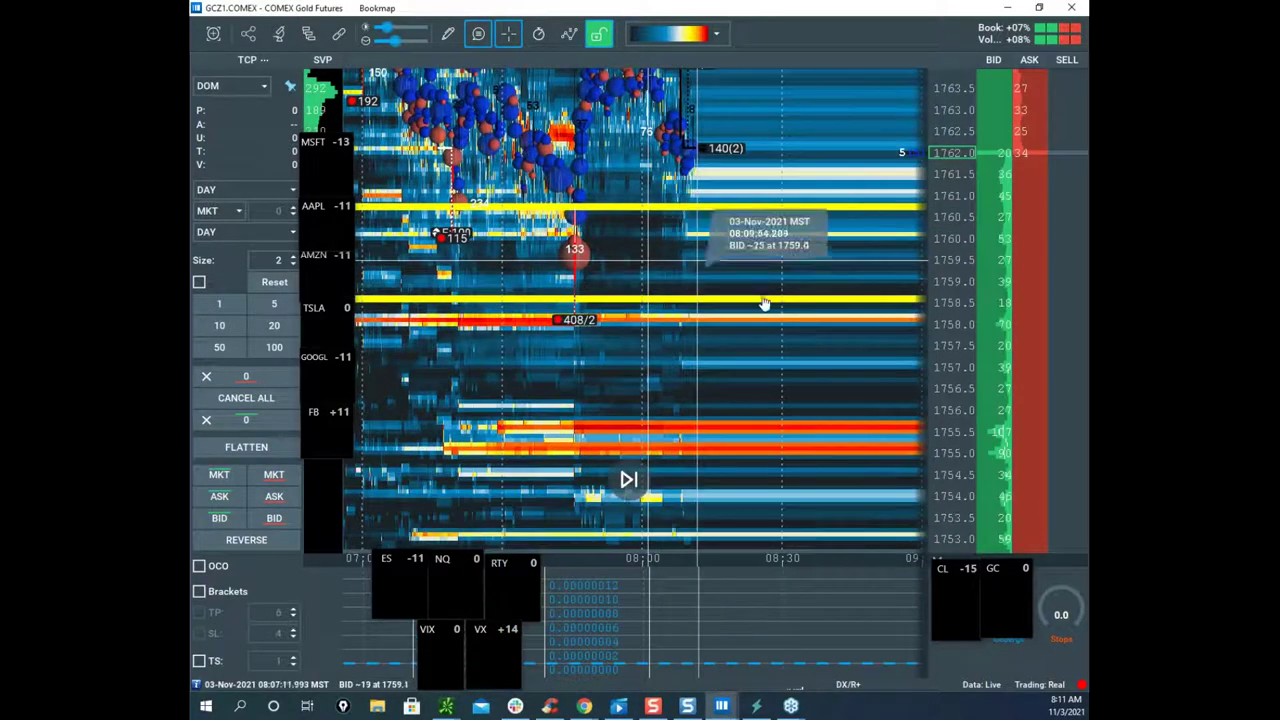
scroll(949, 333, down, 1)
scroll(951, 328, up, 2)
scroll(951, 329, down, 3)
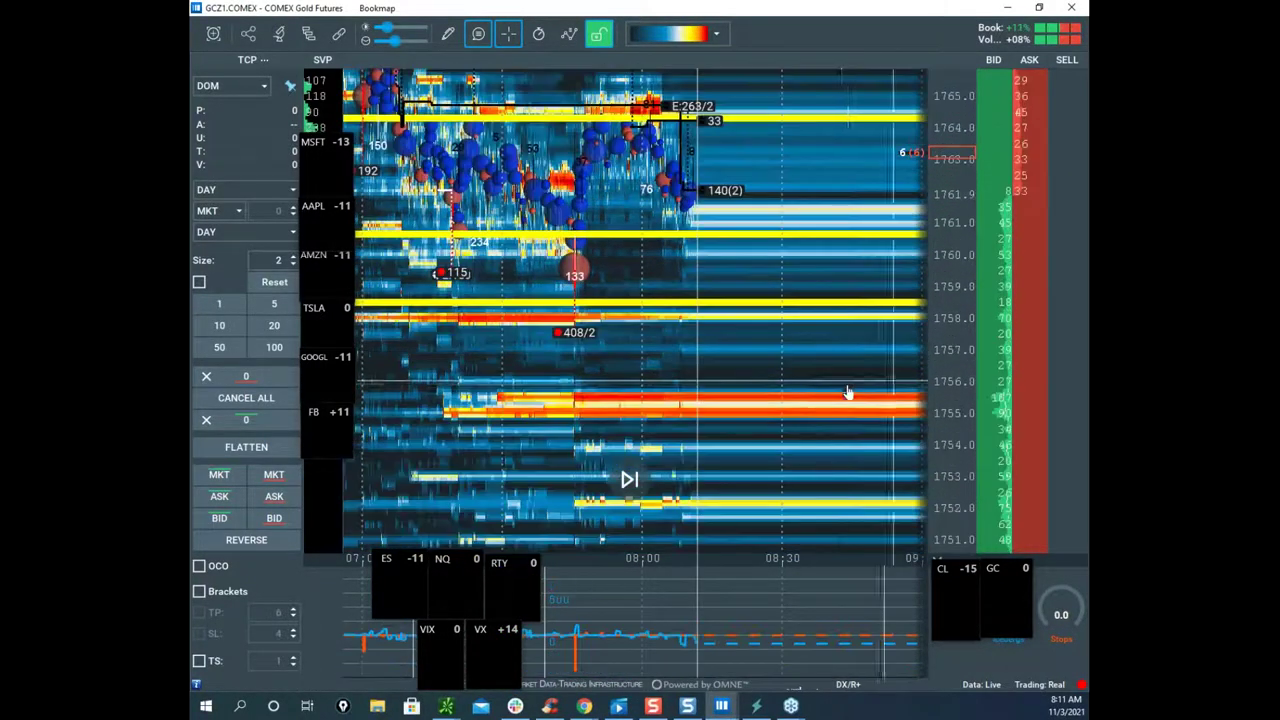
mouse_move(692, 205)
mouse_down()
mouse_move(750, 307)
mouse_move(766, 406)
mouse_up()
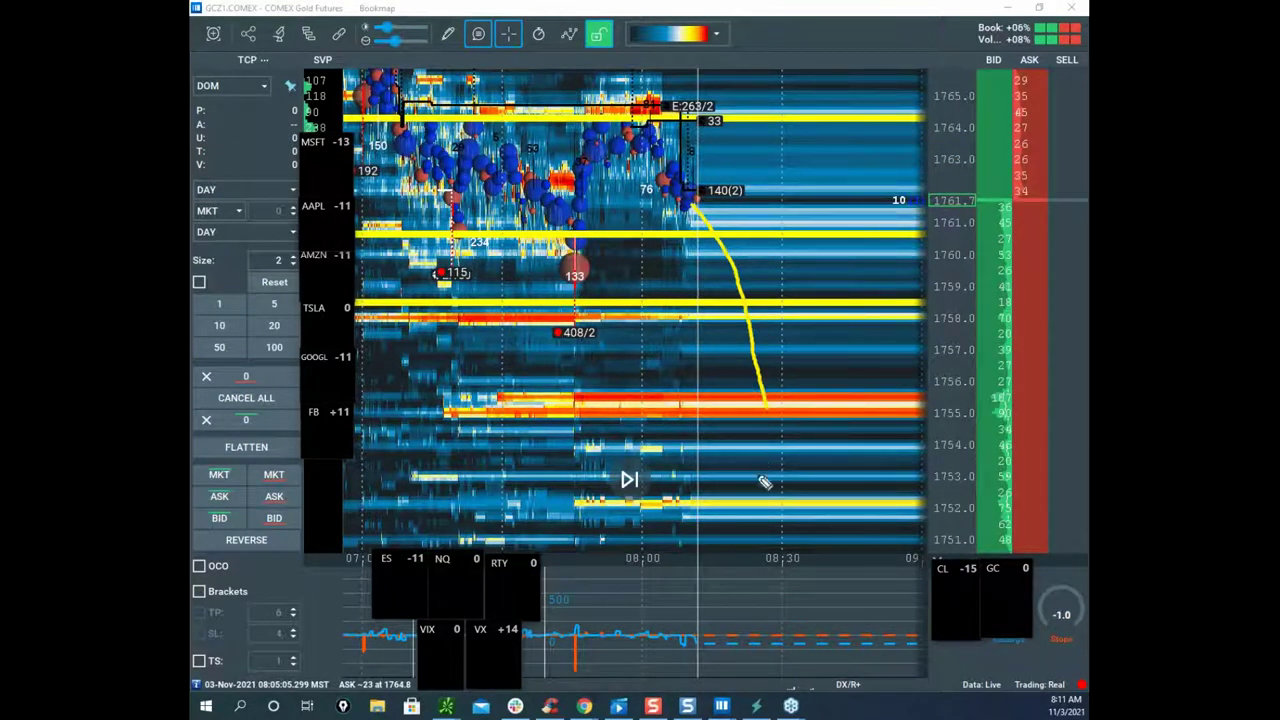
drag(755, 638, 795, 615)
mouse_move(778, 378)
mouse_down()
mouse_move(757, 423)
mouse_move(792, 400)
mouse_up()
mouse_move(801, 415)
mouse_down()
mouse_move(832, 308)
mouse_move(768, 333)
mouse_move(810, 226)
mouse_up()
drag(757, 300, 792, 437)
drag(700, 397, 787, 496)
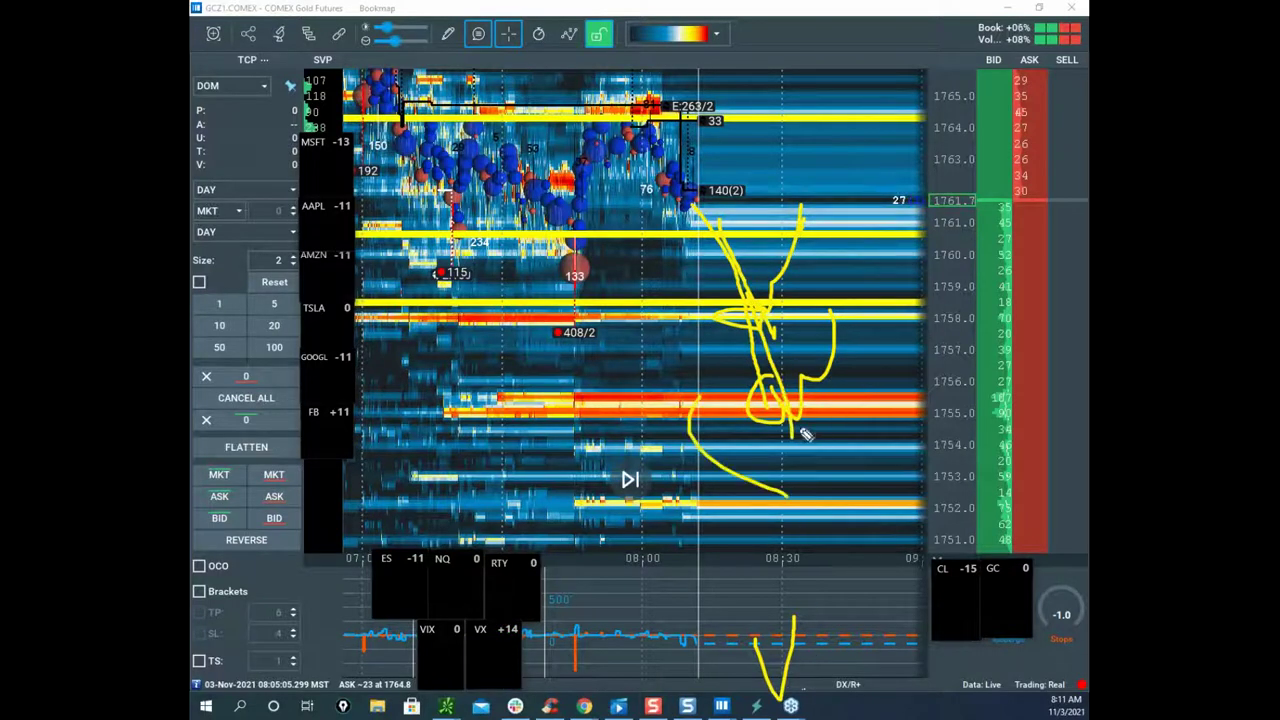
drag(814, 434, 866, 86)
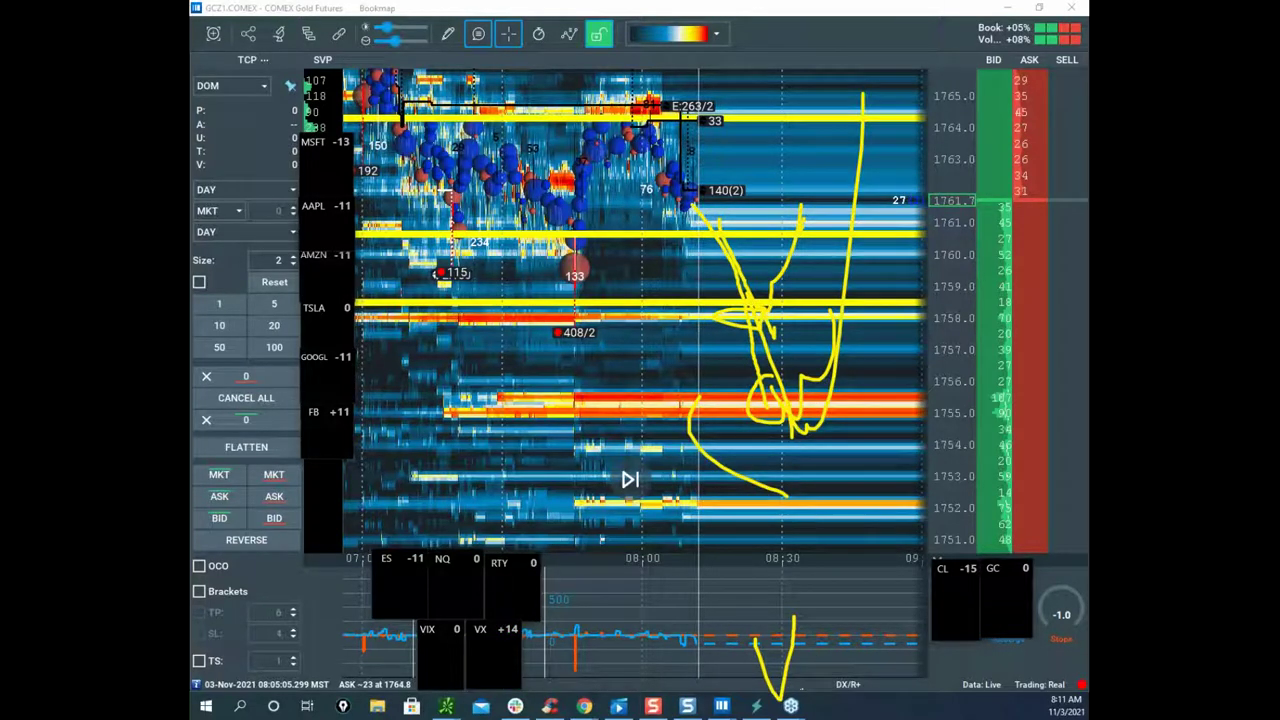
key(Escape)
Step: Put away the gold heatmap and bring up the crude oil heatmap with prices from about 80.50 to 81.45 in view
double_click(700, 10)
click(721, 706)
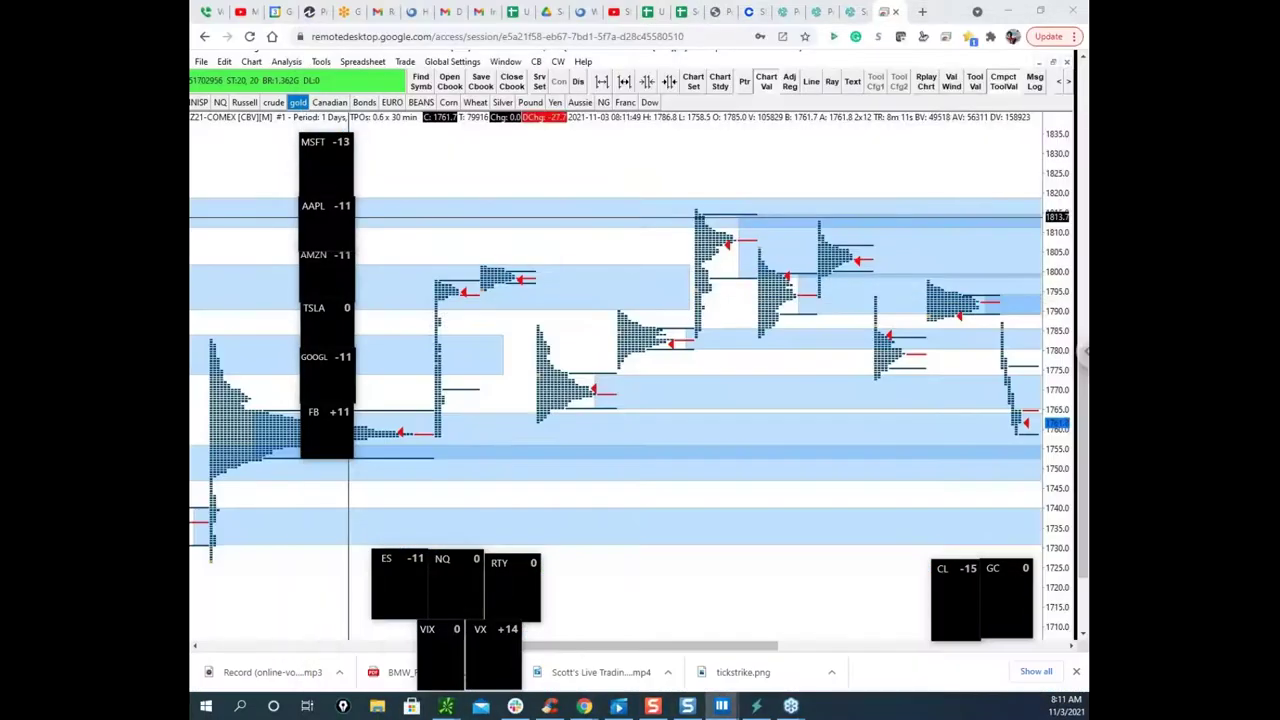
mouse_move(721, 706)
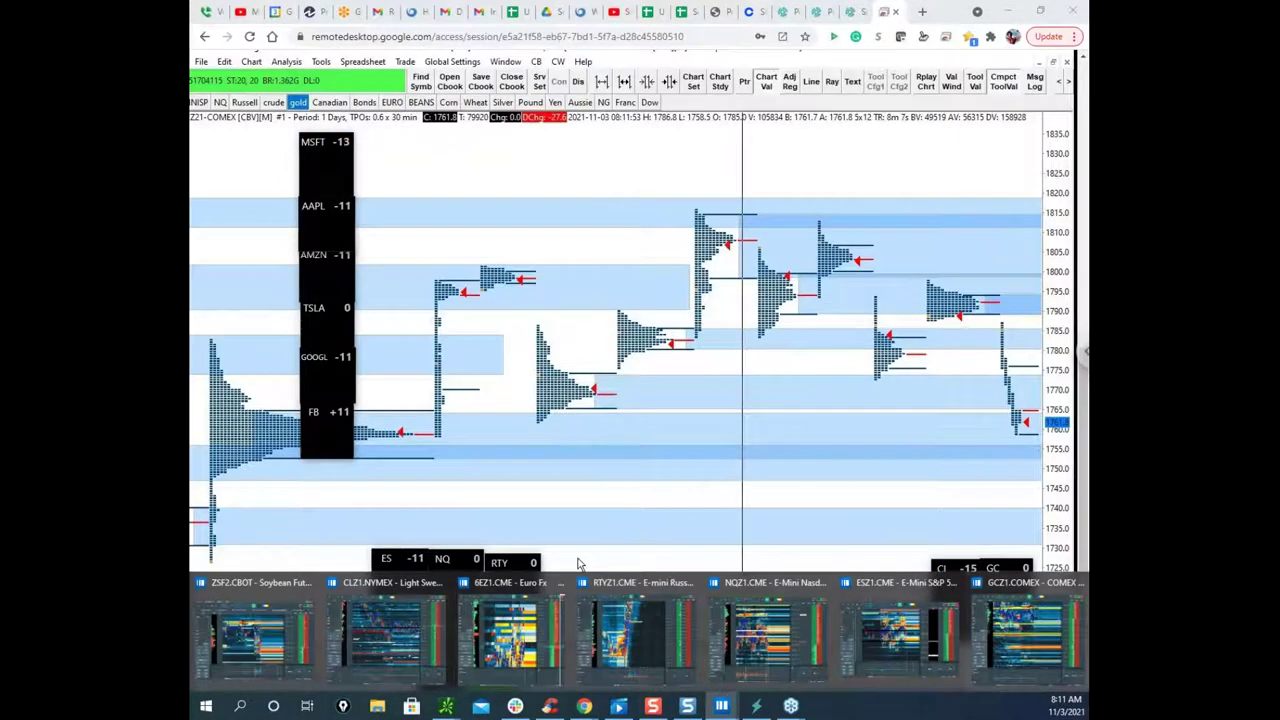
click(385, 635)
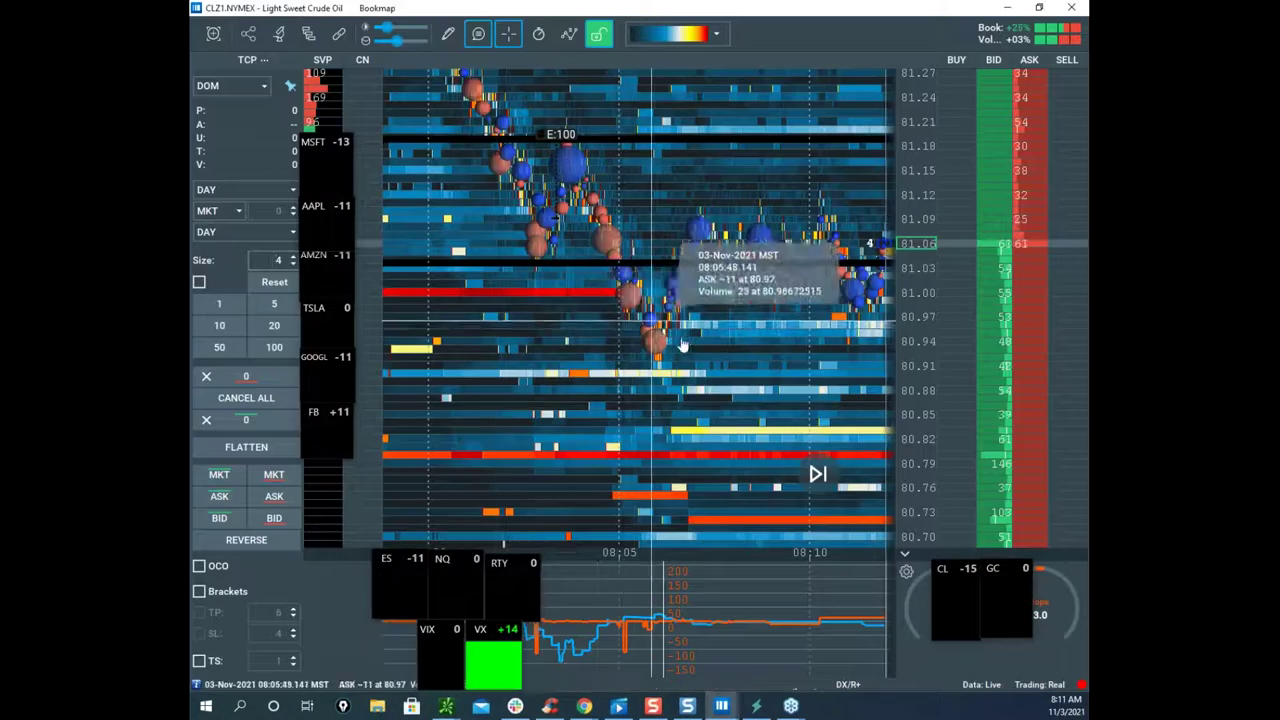
scroll(694, 275, down, 2)
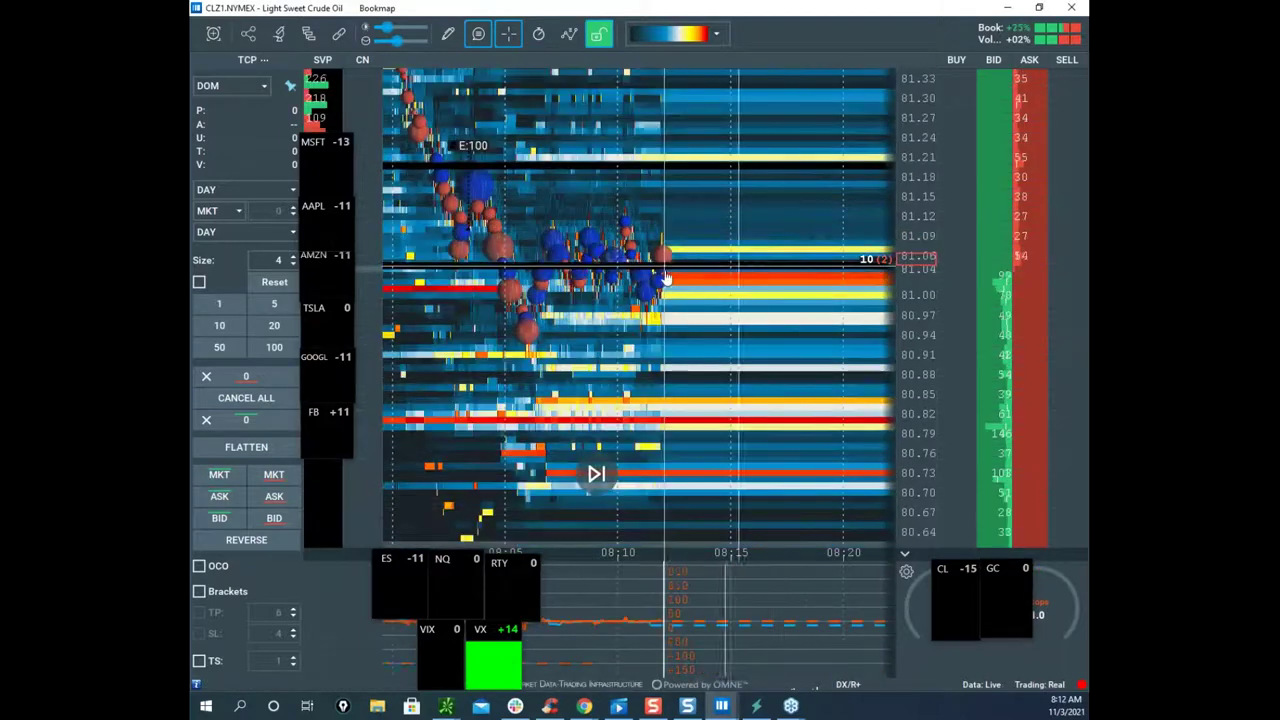
drag(757, 269, 817, 269)
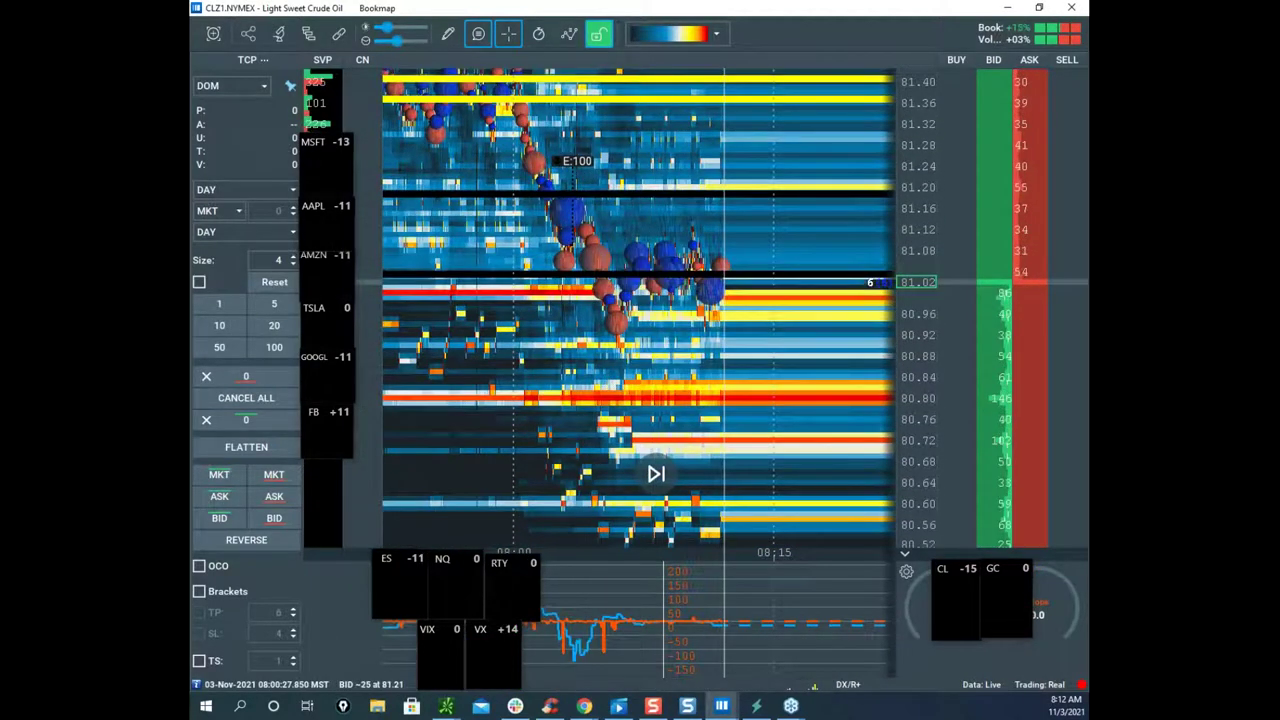
scroll(905, 310, down, 1)
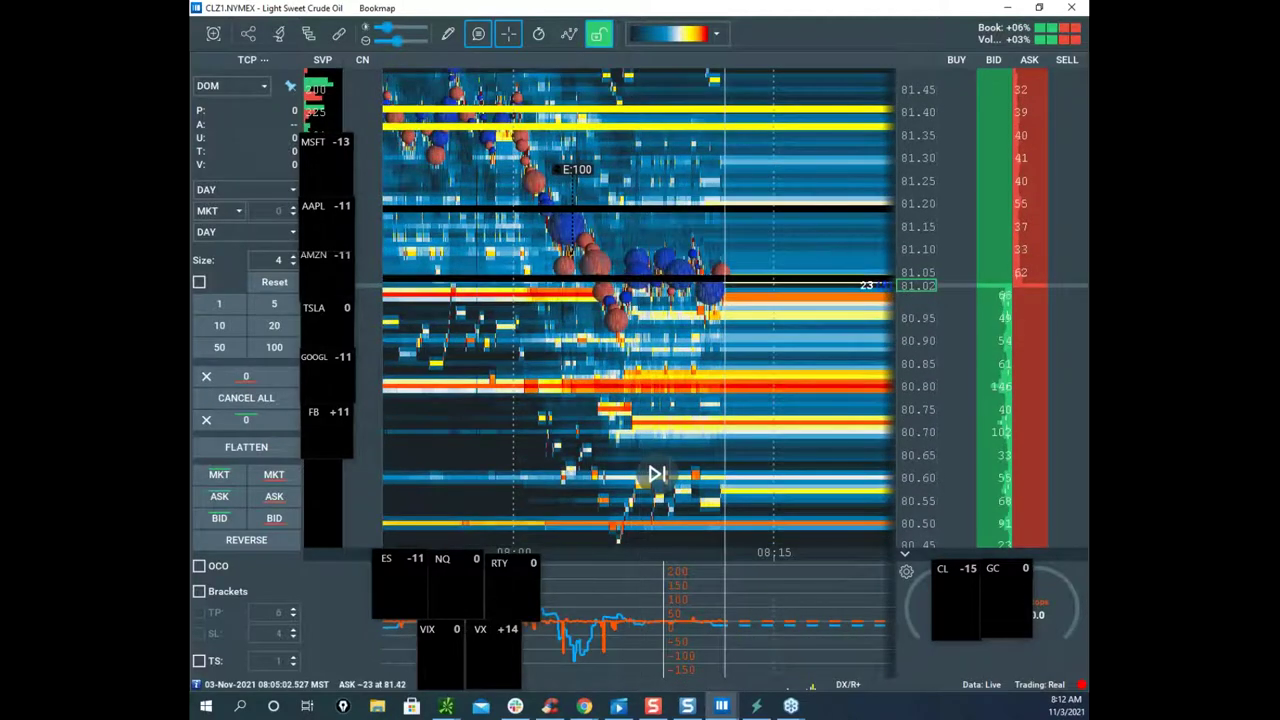
Step: Circle the CL tile and the dip in the lower pane, mark crude's 81.05–81.20 zone and the 81.00 level, and clear the marks
key(ctrl+z)
key(e)
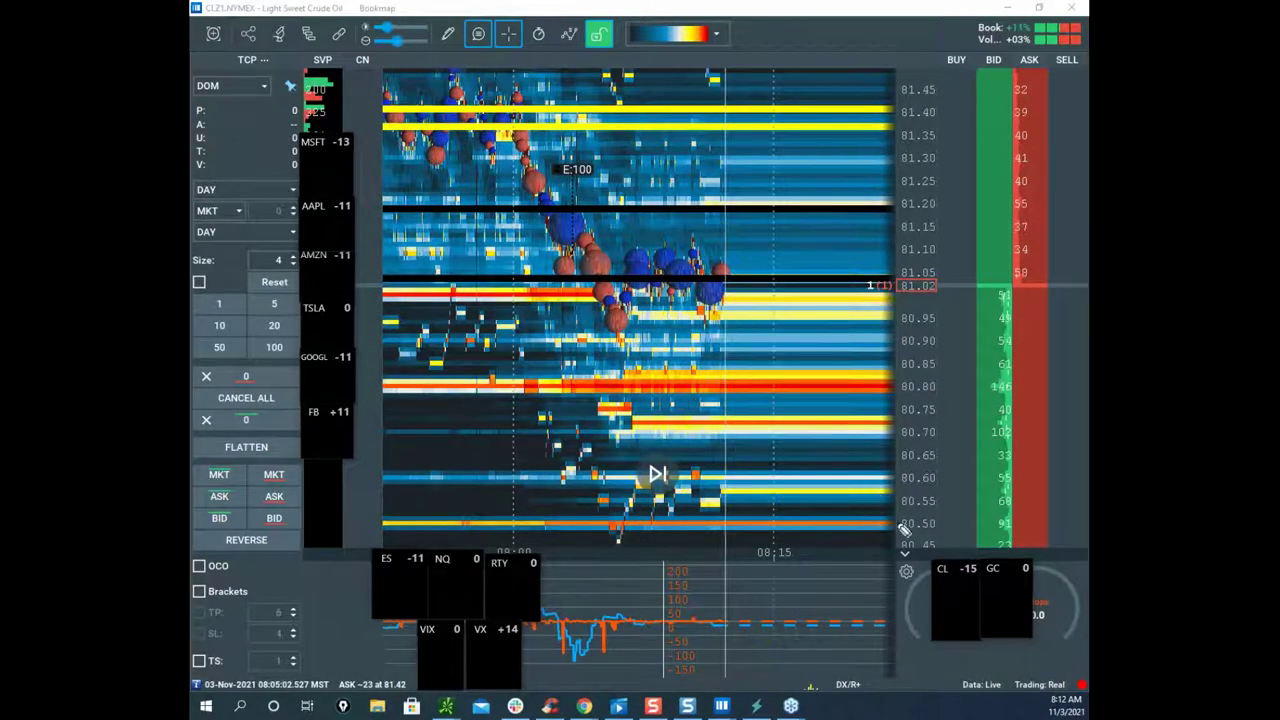
drag(976, 553, 1000, 594)
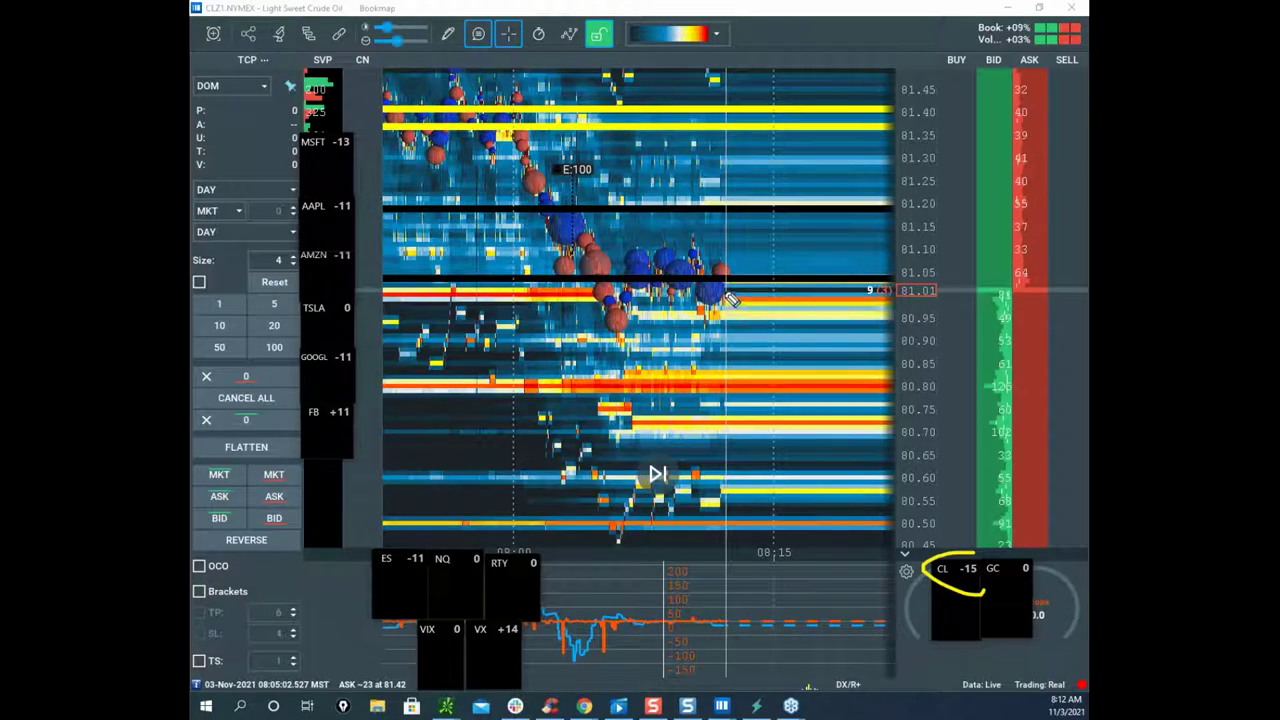
mouse_move(727, 300)
mouse_down()
mouse_move(741, 350)
mouse_move(741, 310)
mouse_up()
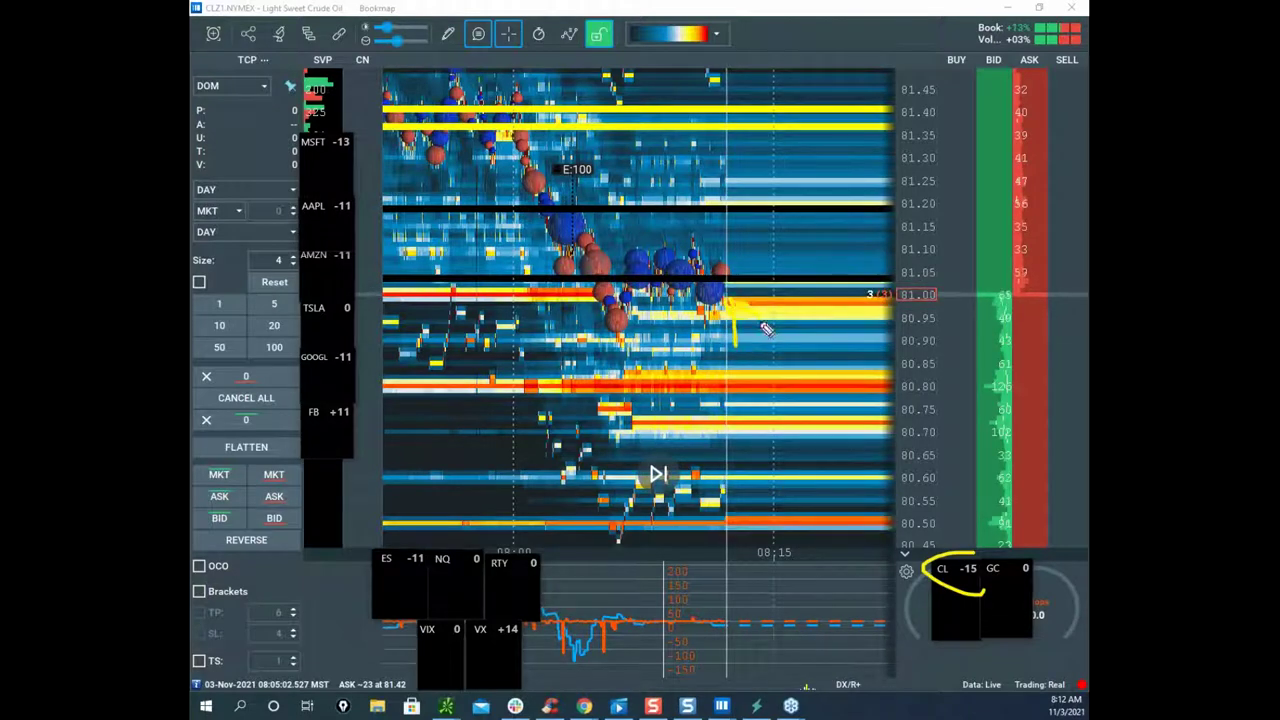
mouse_move(760, 214)
mouse_down()
mouse_move(590, 228)
mouse_move(800, 280)
mouse_up()
drag(612, 614, 635, 645)
drag(662, 218, 705, 212)
drag(738, 290, 782, 452)
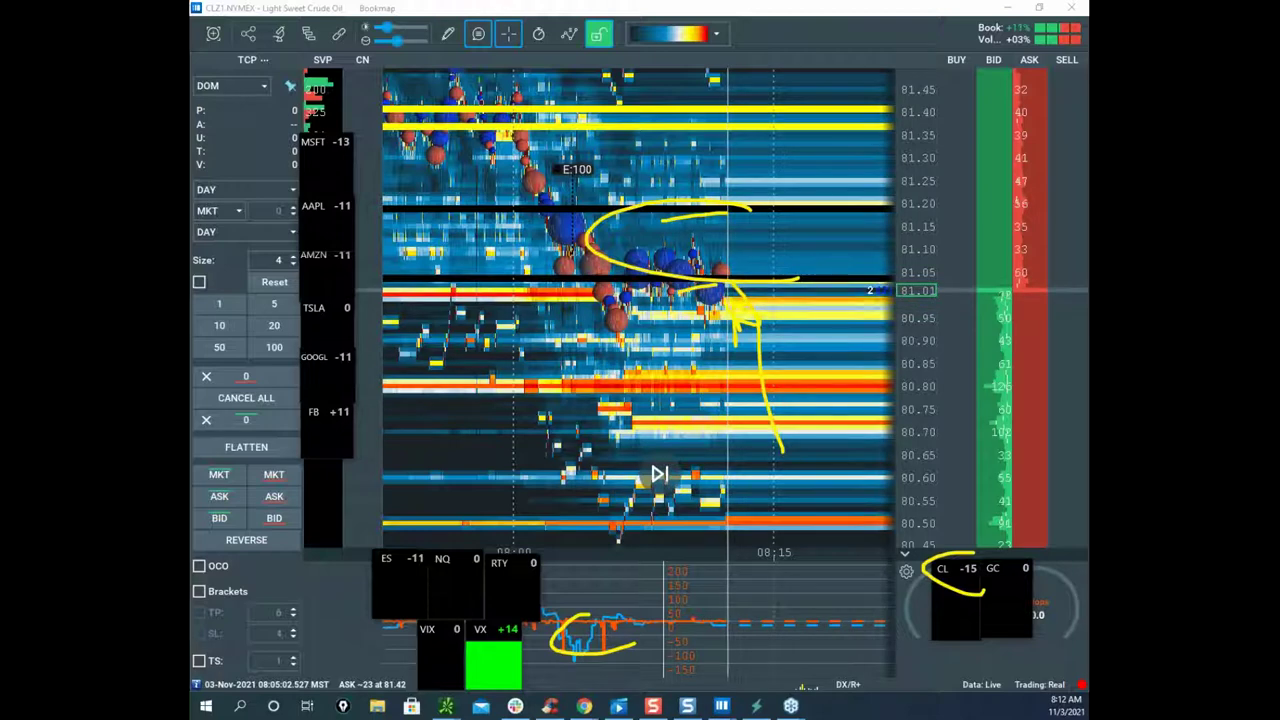
key(Escape)
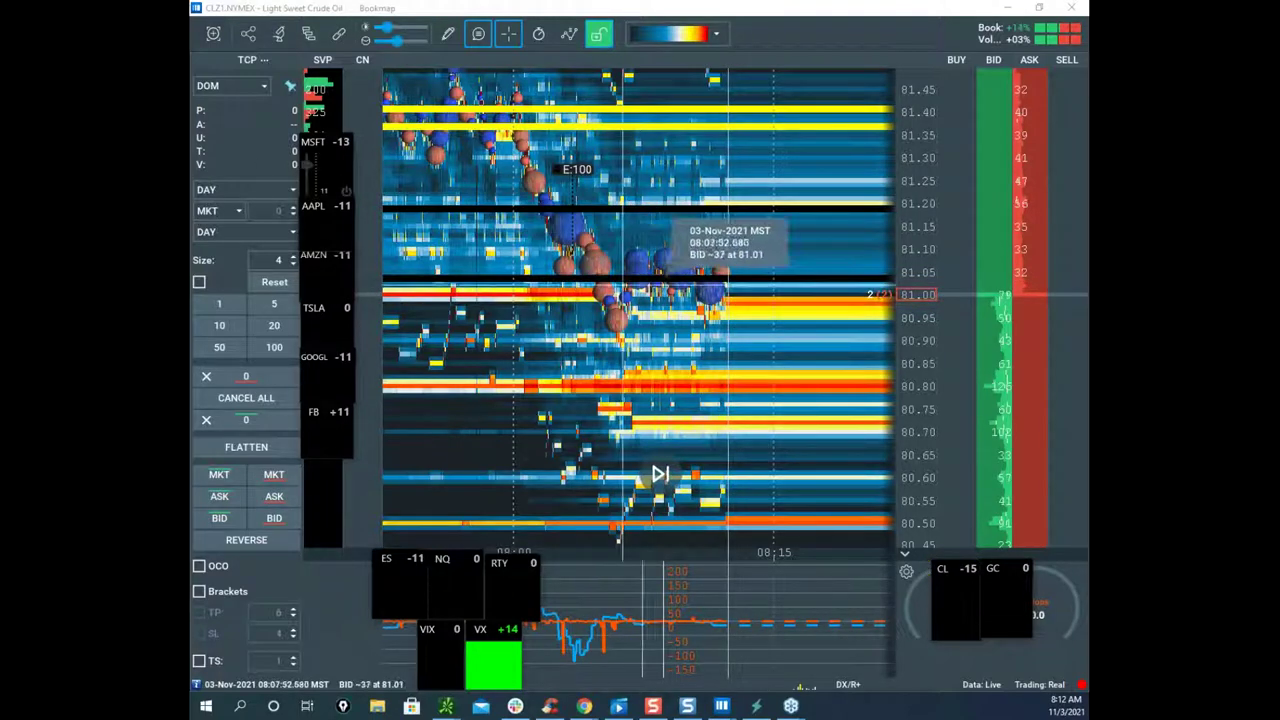
Step: Switch to the crude charts in Sierra Chart, maximise the daily market profile, and clear the redisplayed pen marks
mouse_move(585, 706)
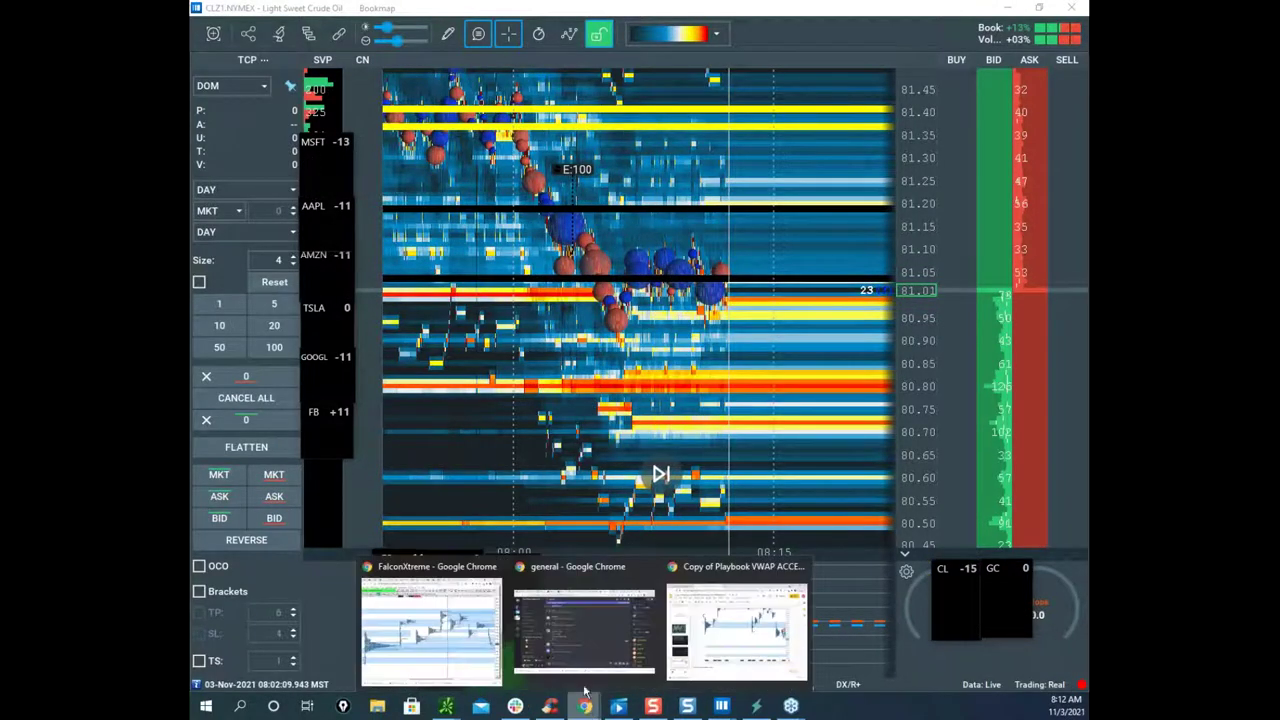
click(430, 615)
click(273, 102)
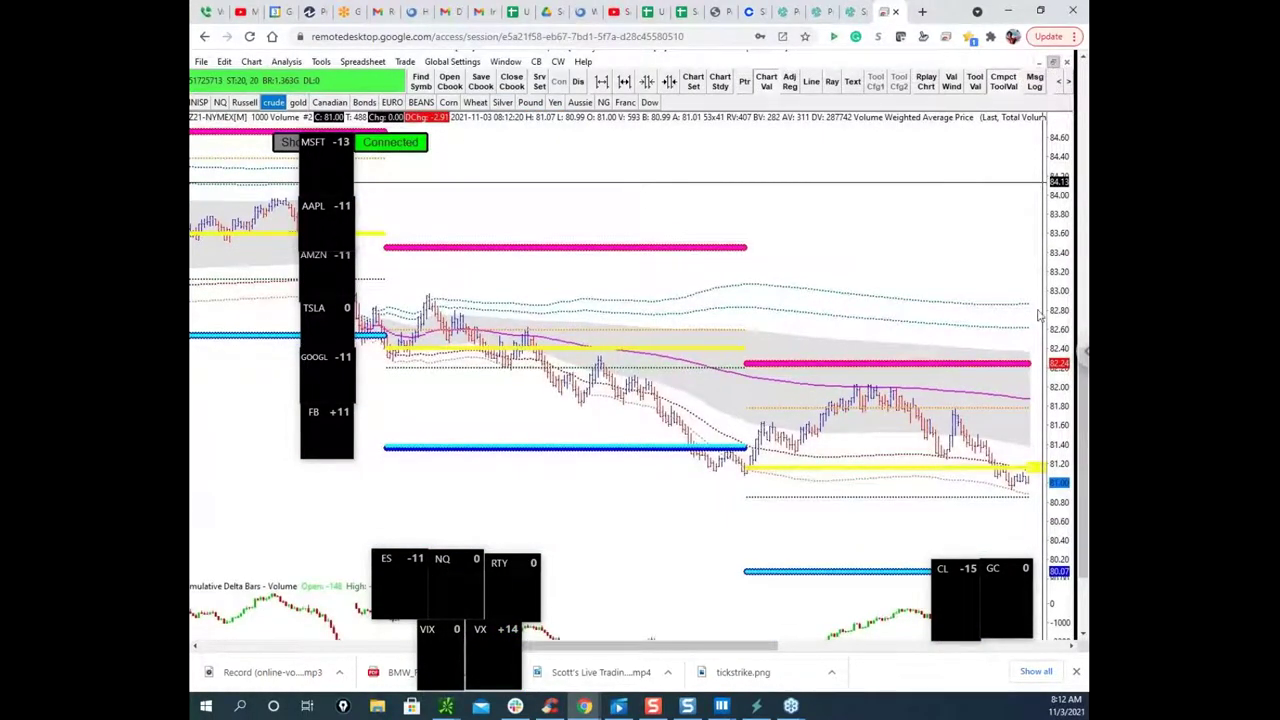
drag(1082, 382, 1082, 394)
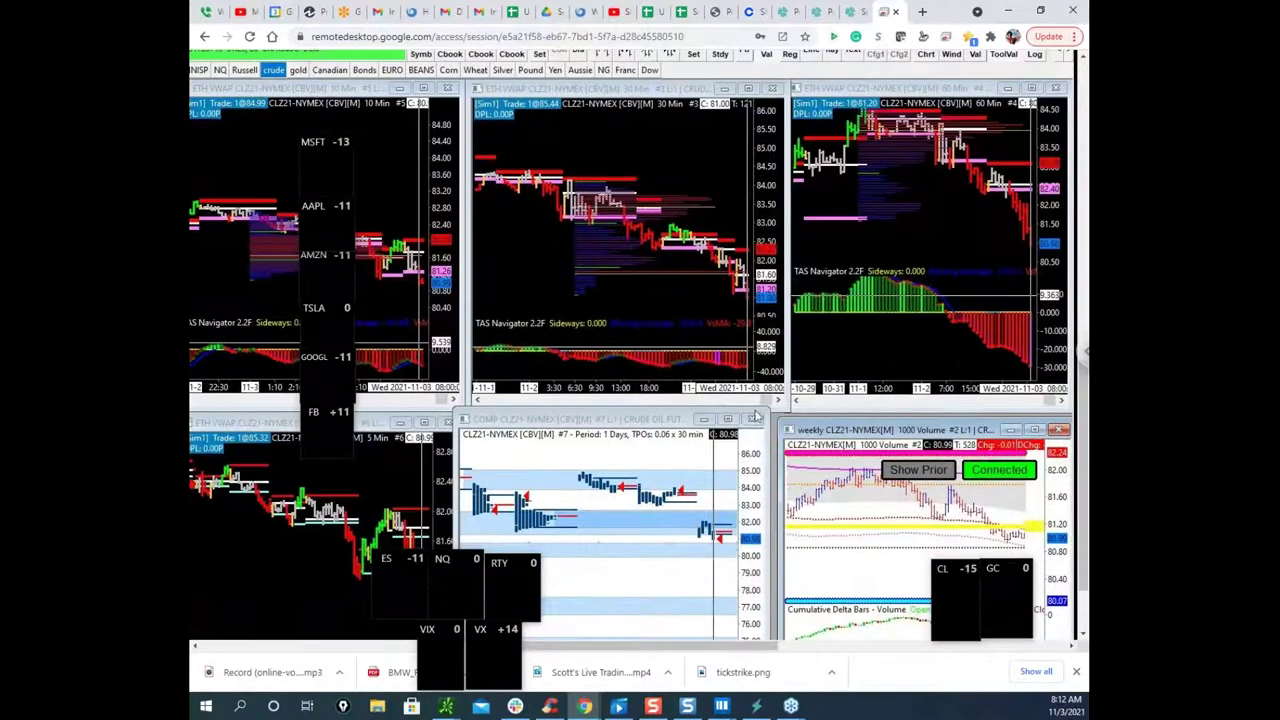
click(728, 420)
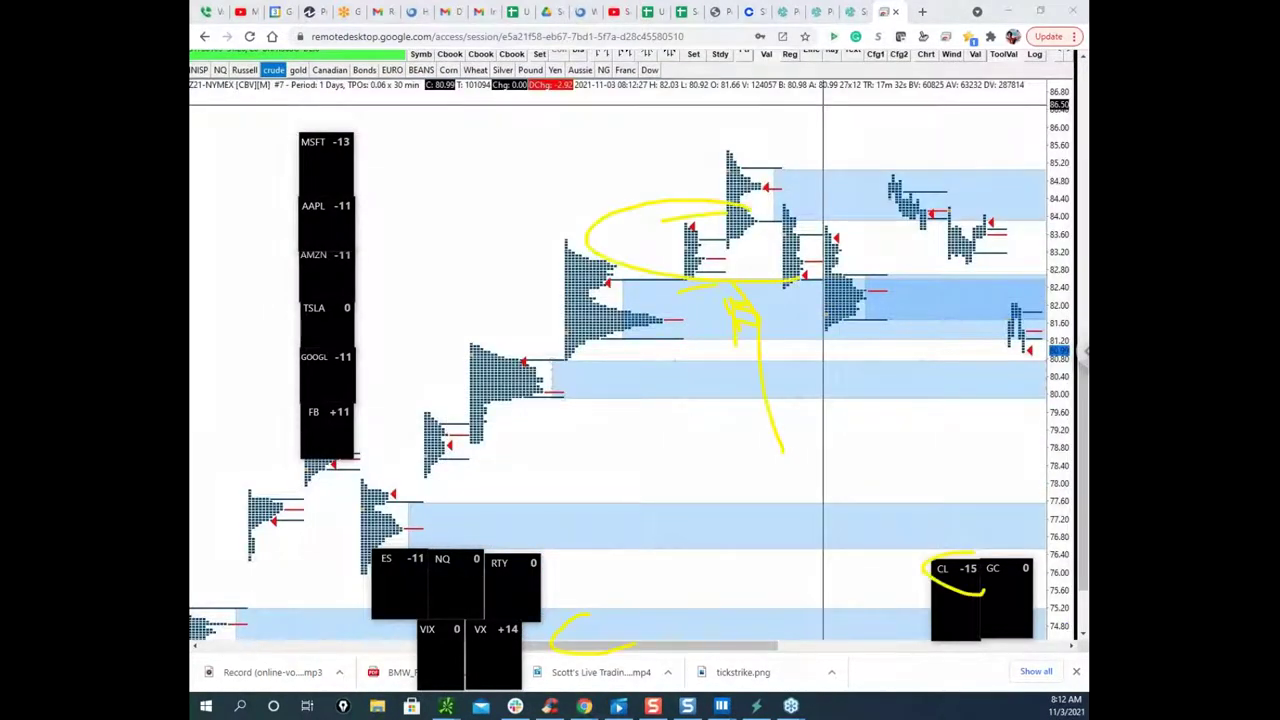
key(Escape)
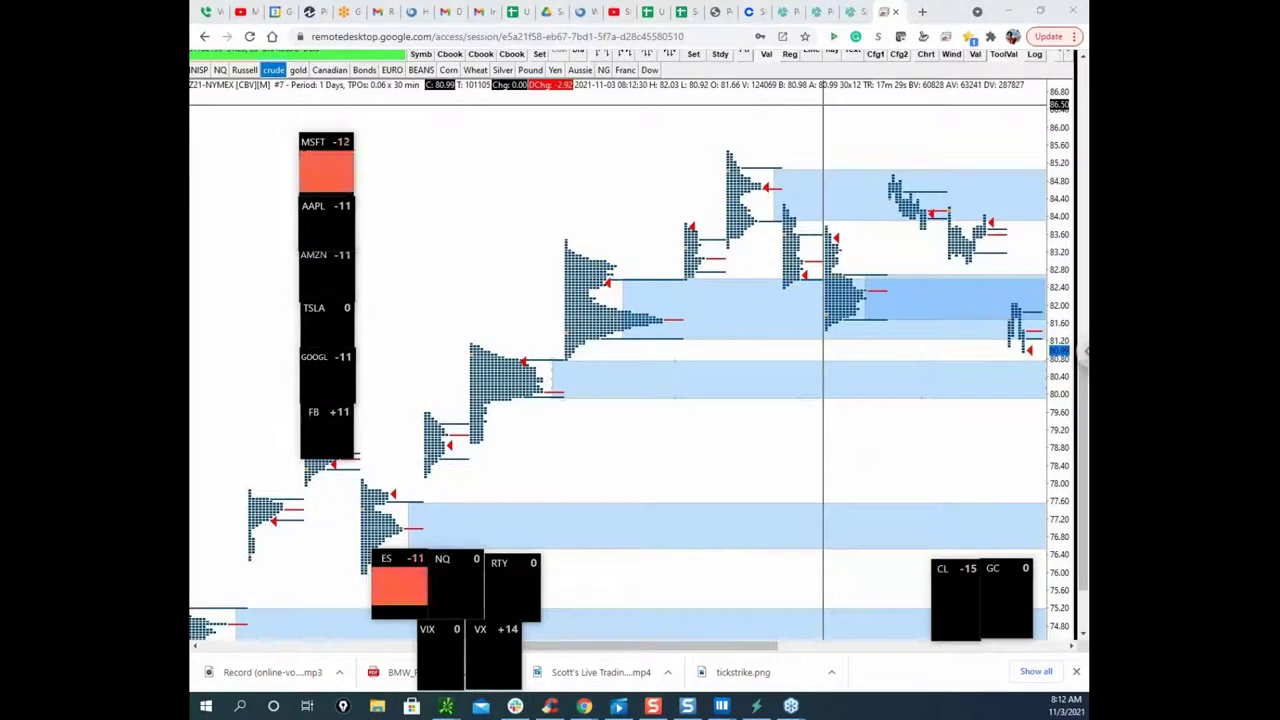
drag(901, 321, 1018, 325)
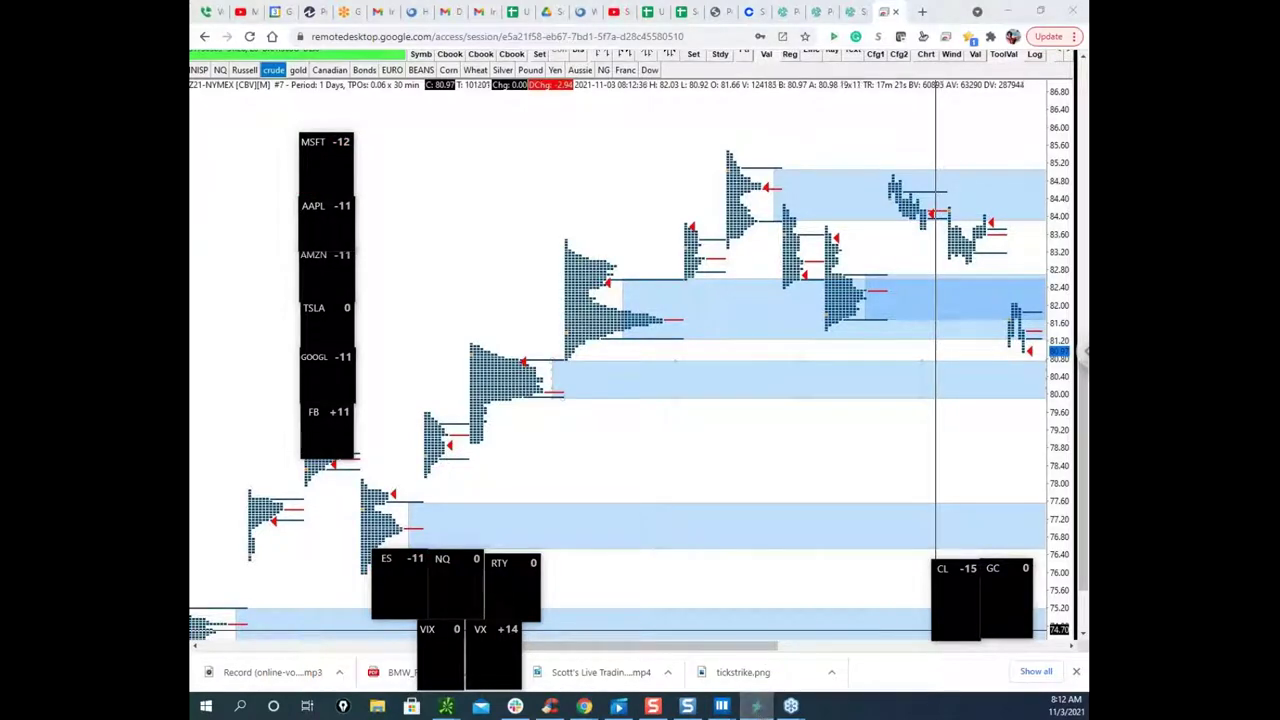
Step: Bring up the futures tiles in tickstrike and minimise the window again
click(755, 706)
drag(920, 86, 910, 47)
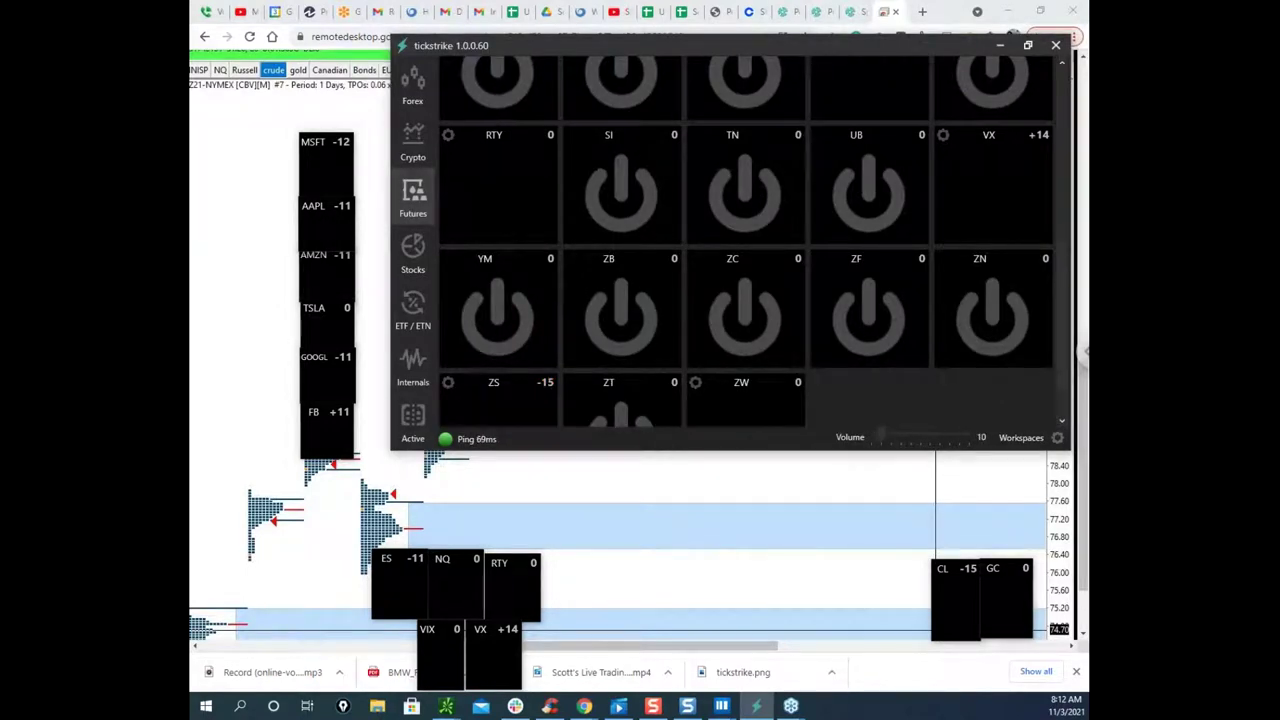
click(999, 45)
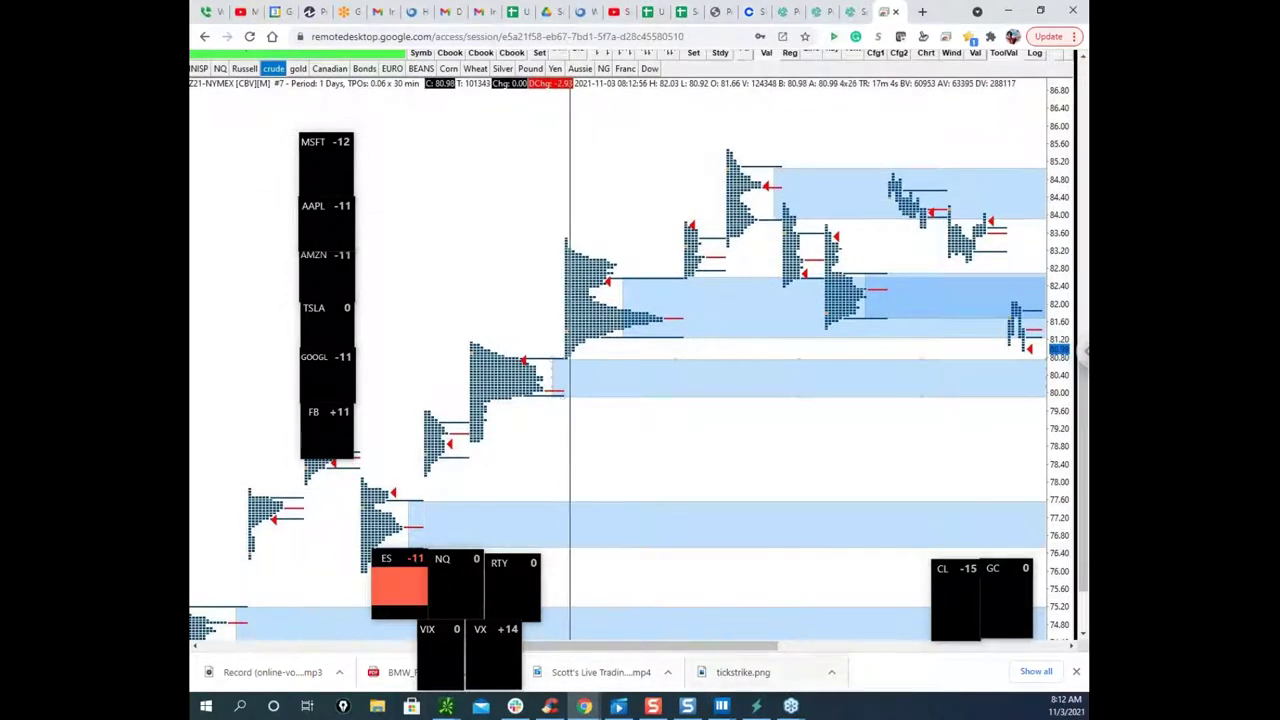
Step: Bring up the E-mini S&P 500 heatmap in Bookmap and the hourly /ES chart in thinkorswim, maximising each
mouse_move(716, 702)
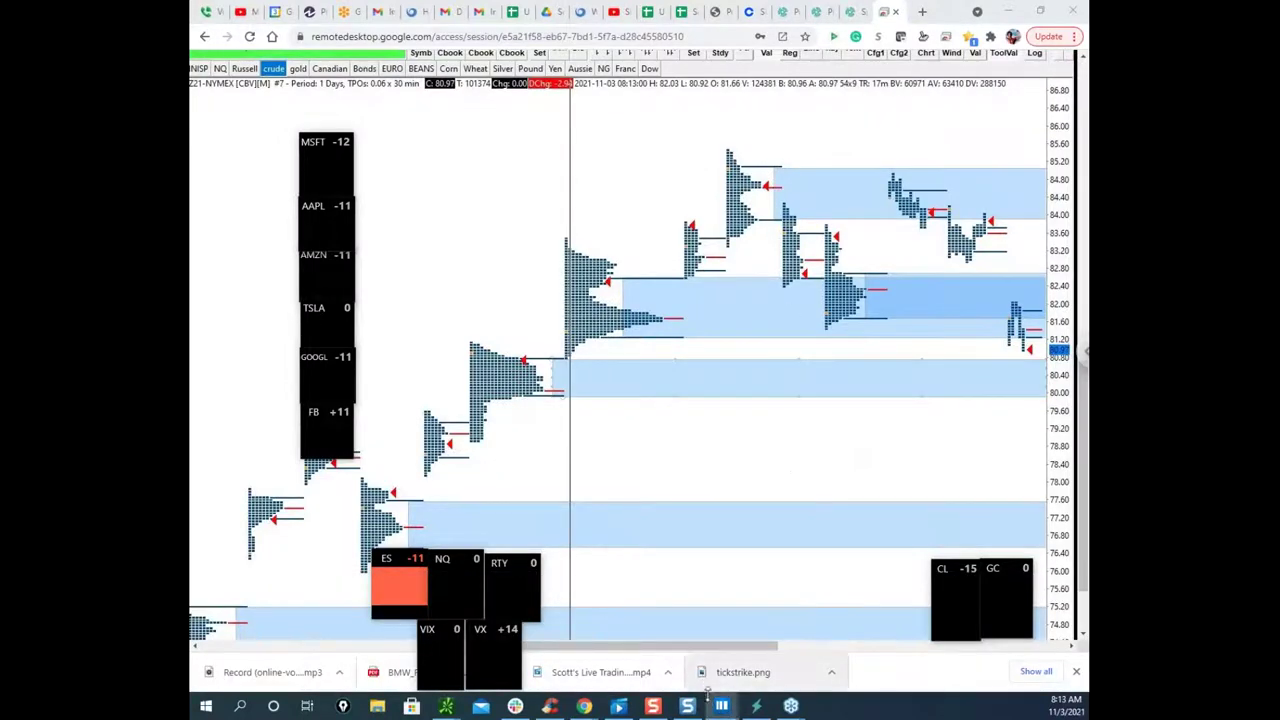
drag(0, 50, 800, 14)
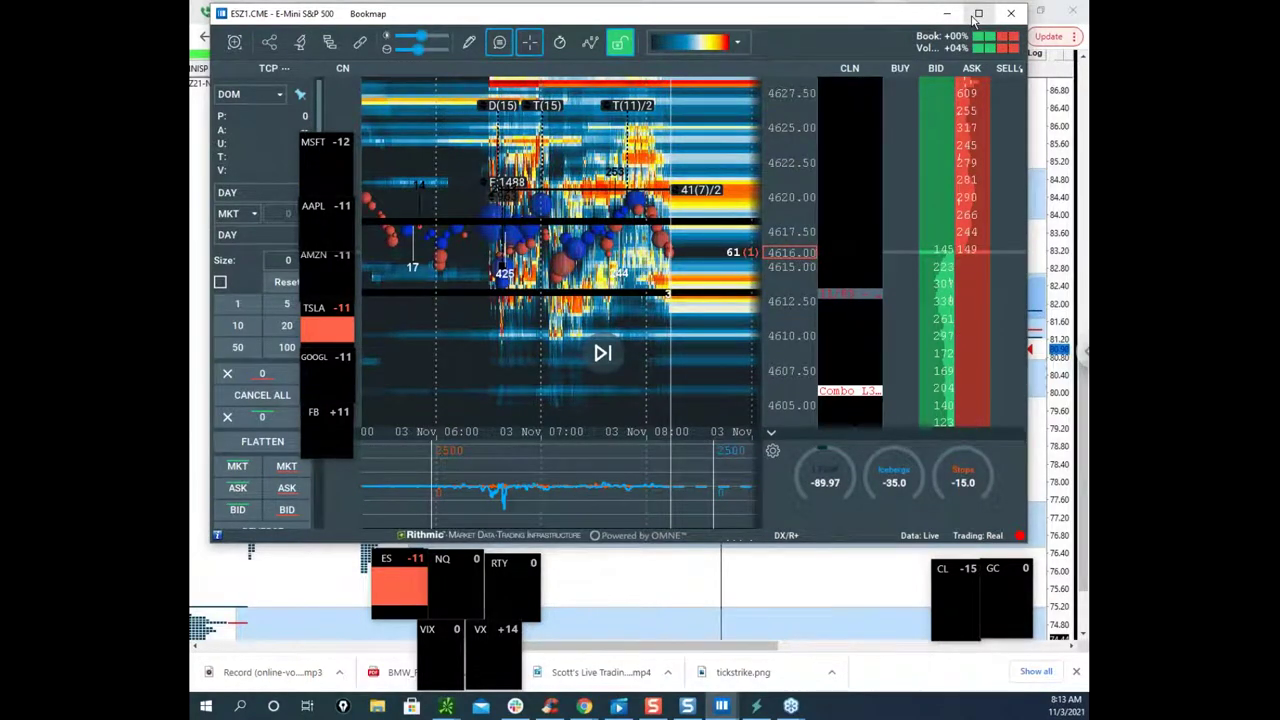
click(978, 14)
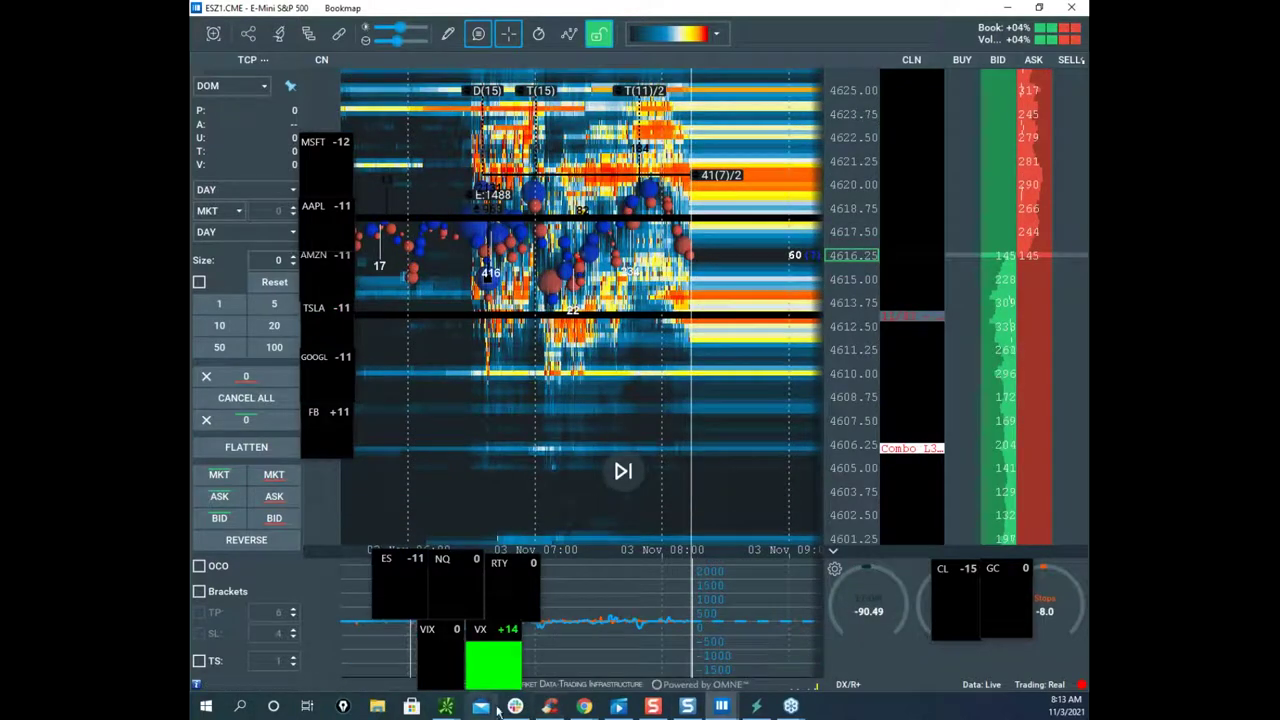
mouse_move(446, 706)
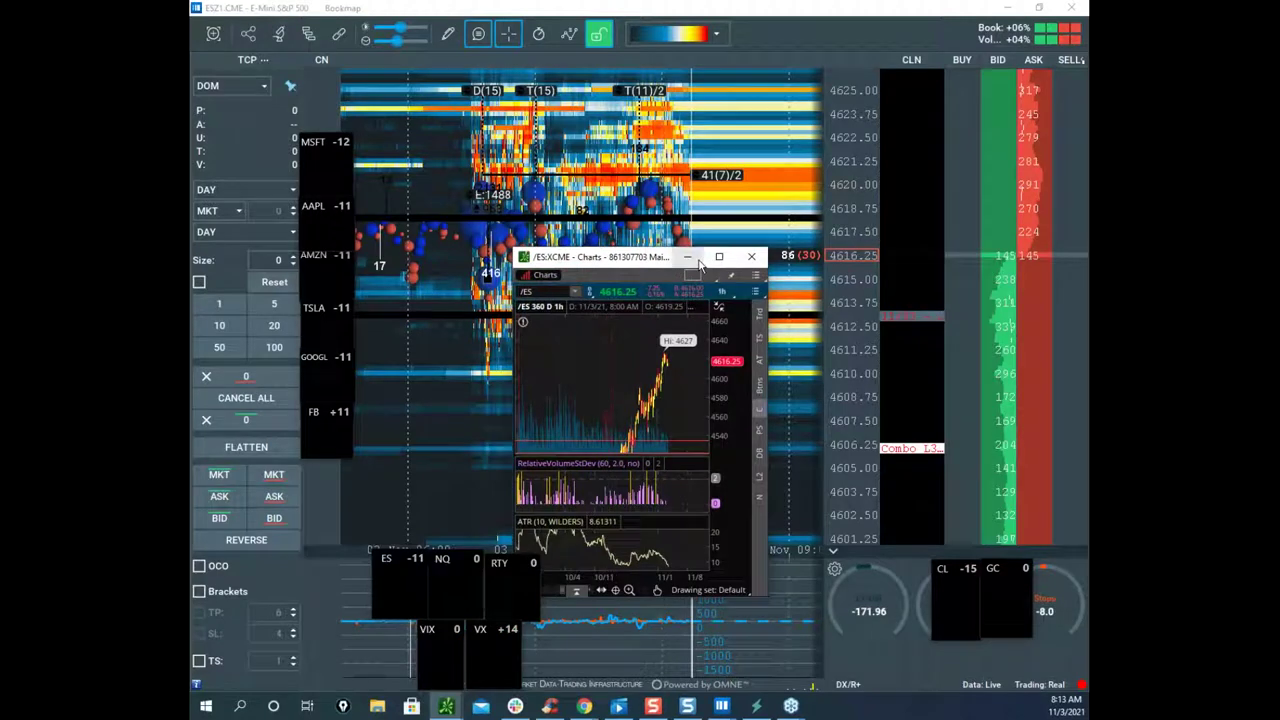
click(719, 257)
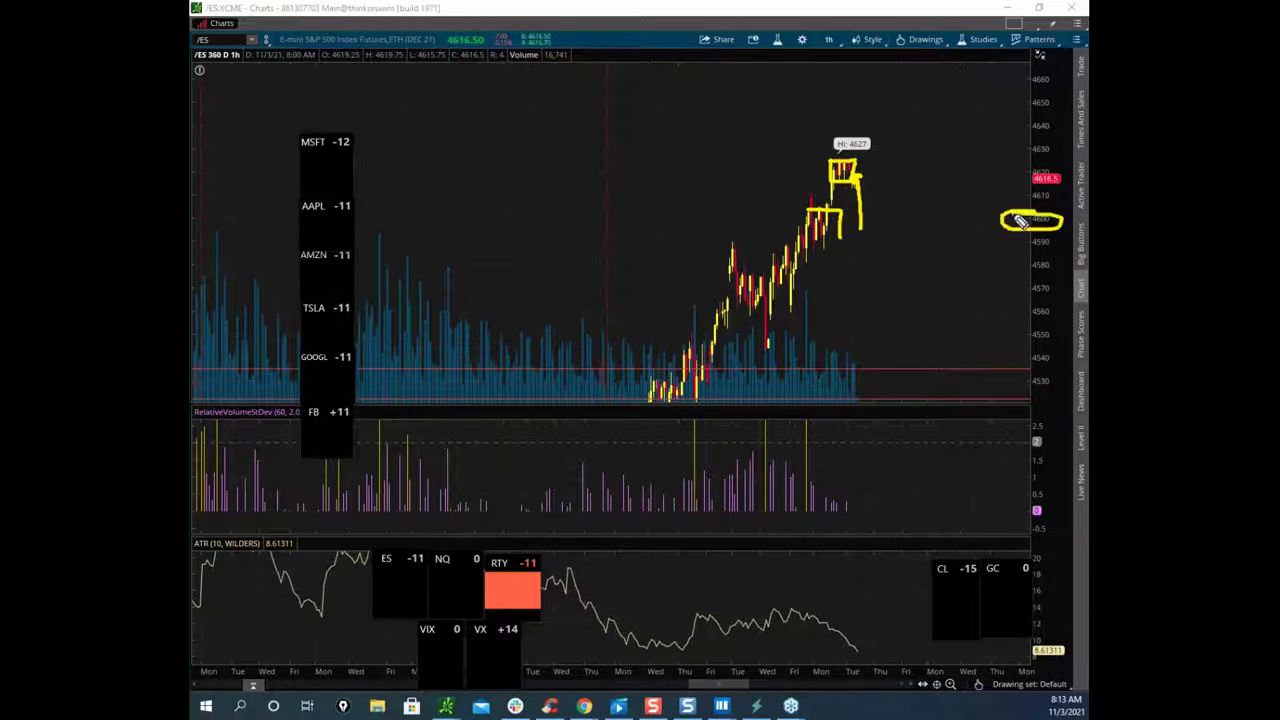
Step: Clear the pen marks from the hourly /ES chart, move the chart away, and widen the price range of Bookmap's E-mini S&P 500 heatmap
key(Escape)
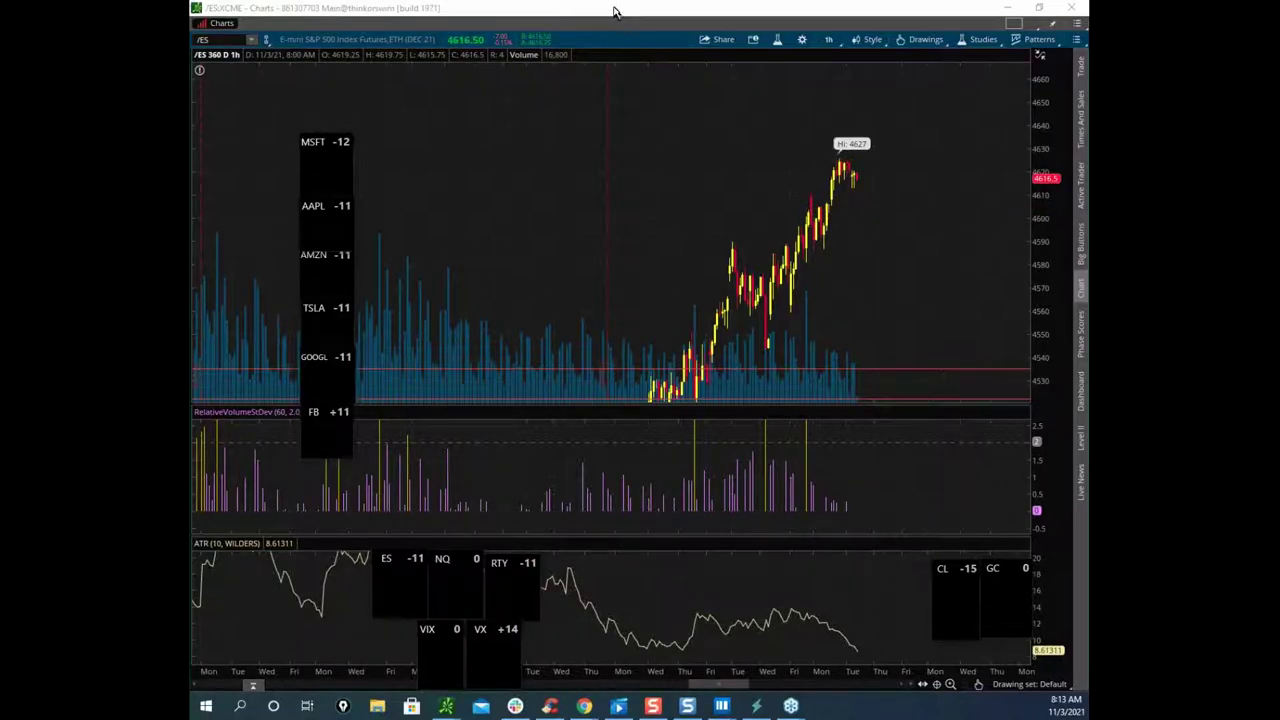
drag(616, 12, 515, 192)
click(636, 191)
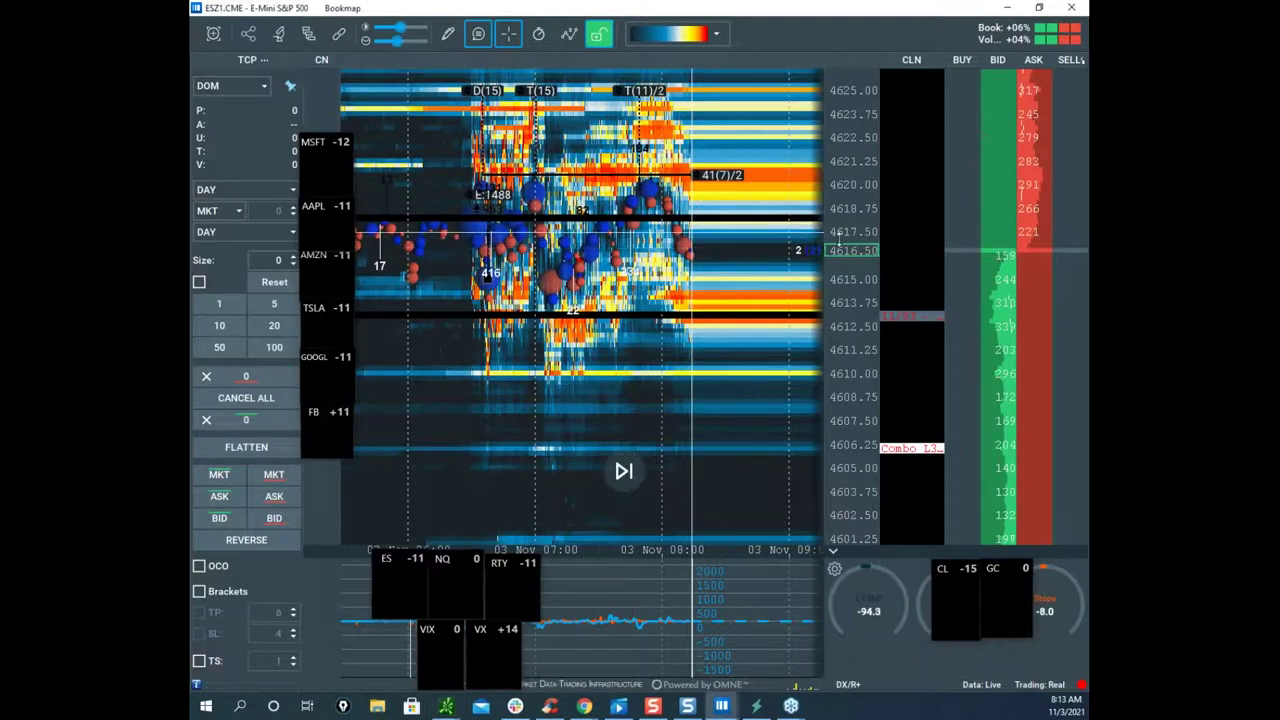
scroll(837, 233, down, 1)
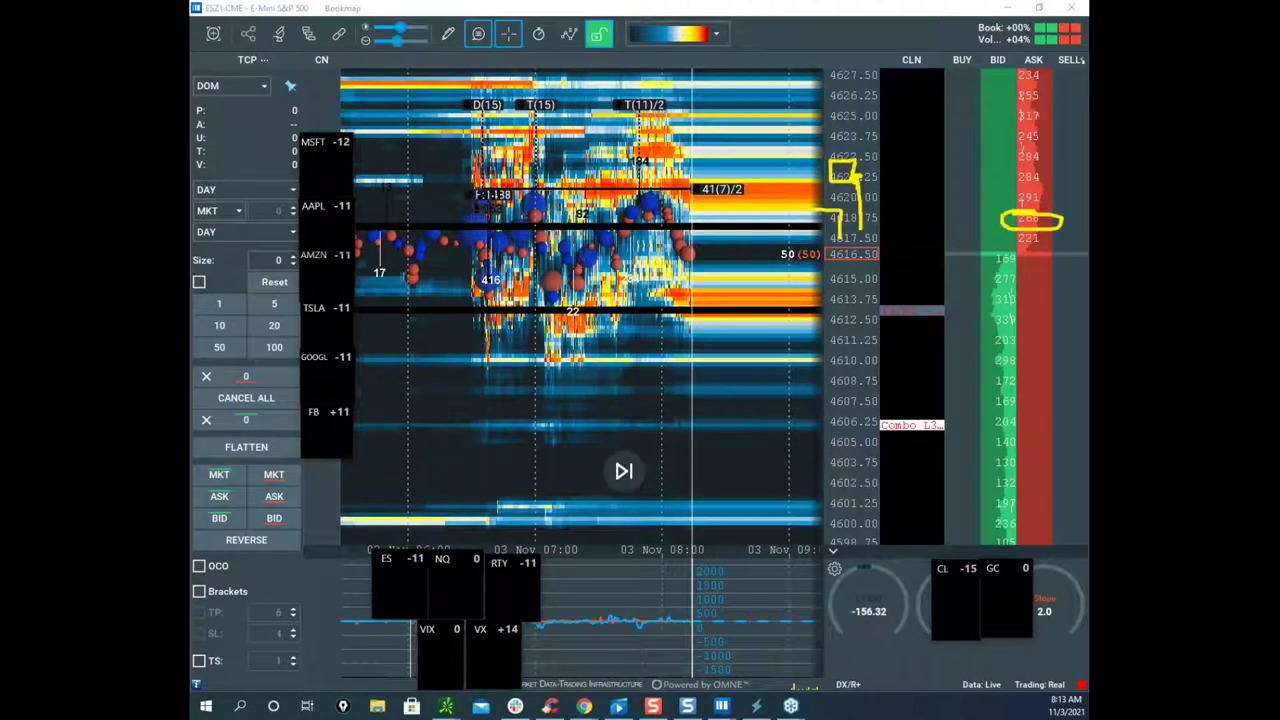
Step: Circle the stock tiles, sketch a downward path from about 4612 to about 4604 on the heatmap, and clear the marks
drag(350, 105, 300, 430)
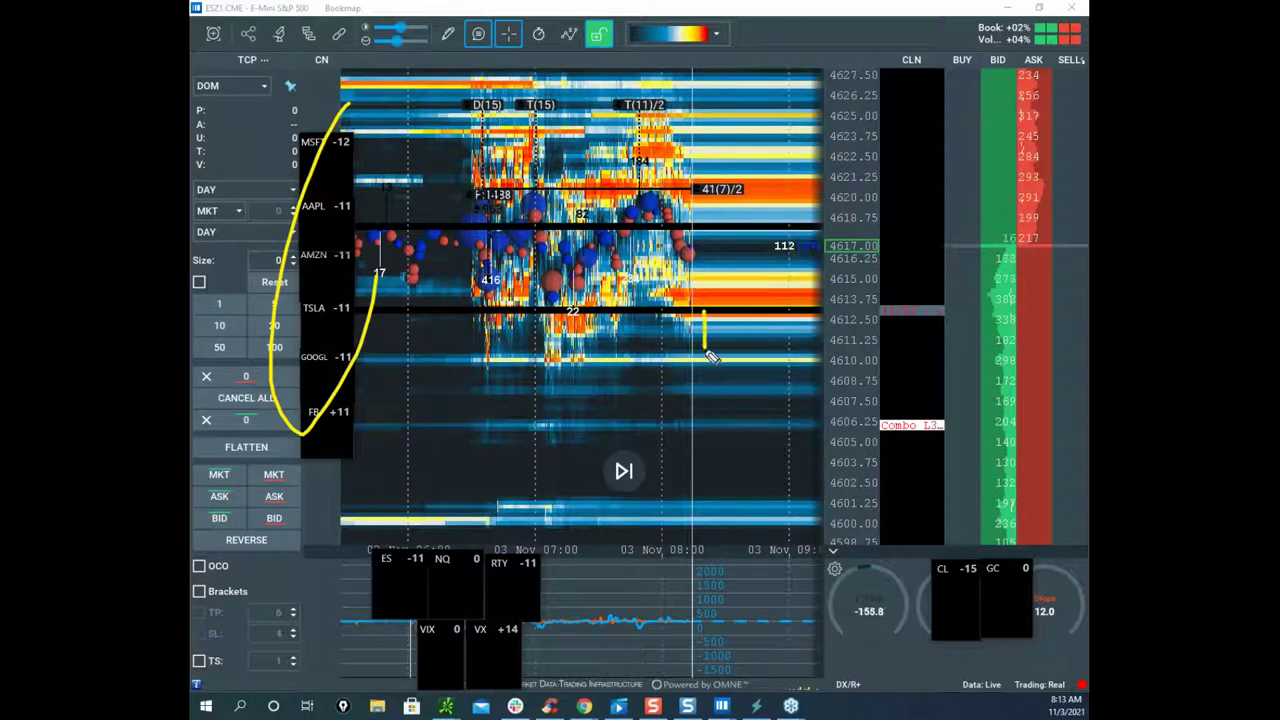
drag(676, 342, 716, 350)
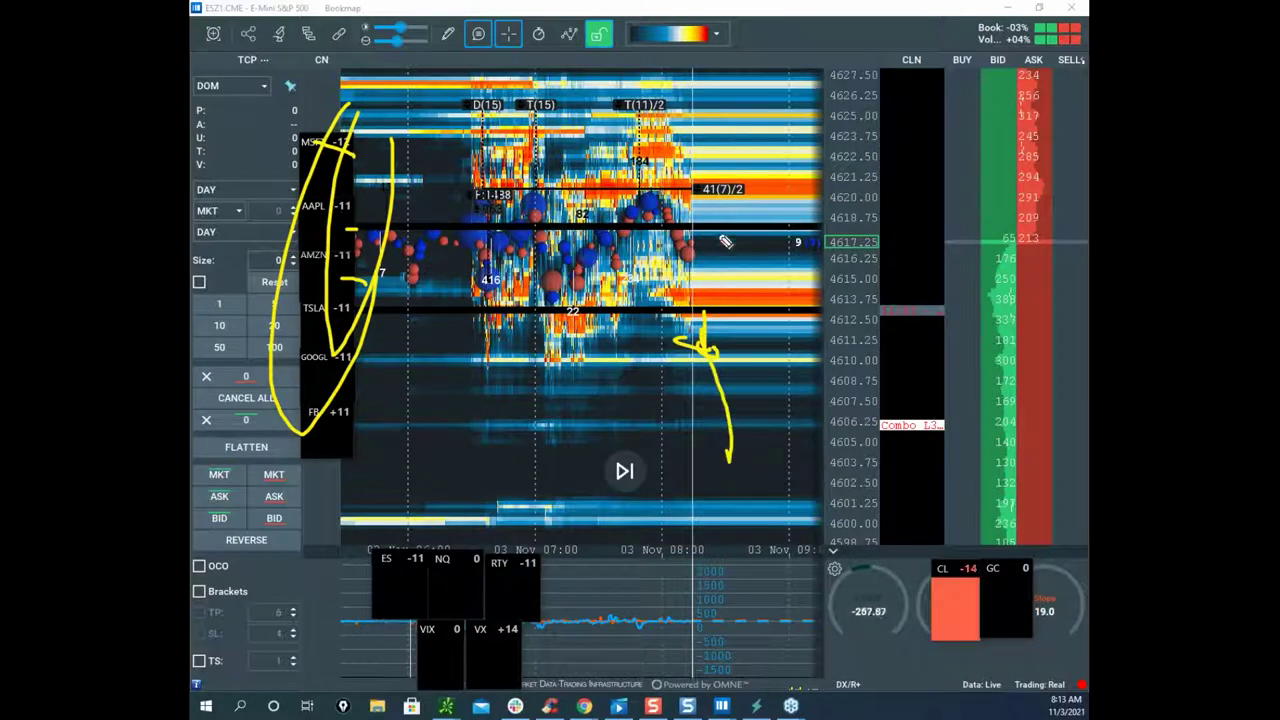
key(Escape)
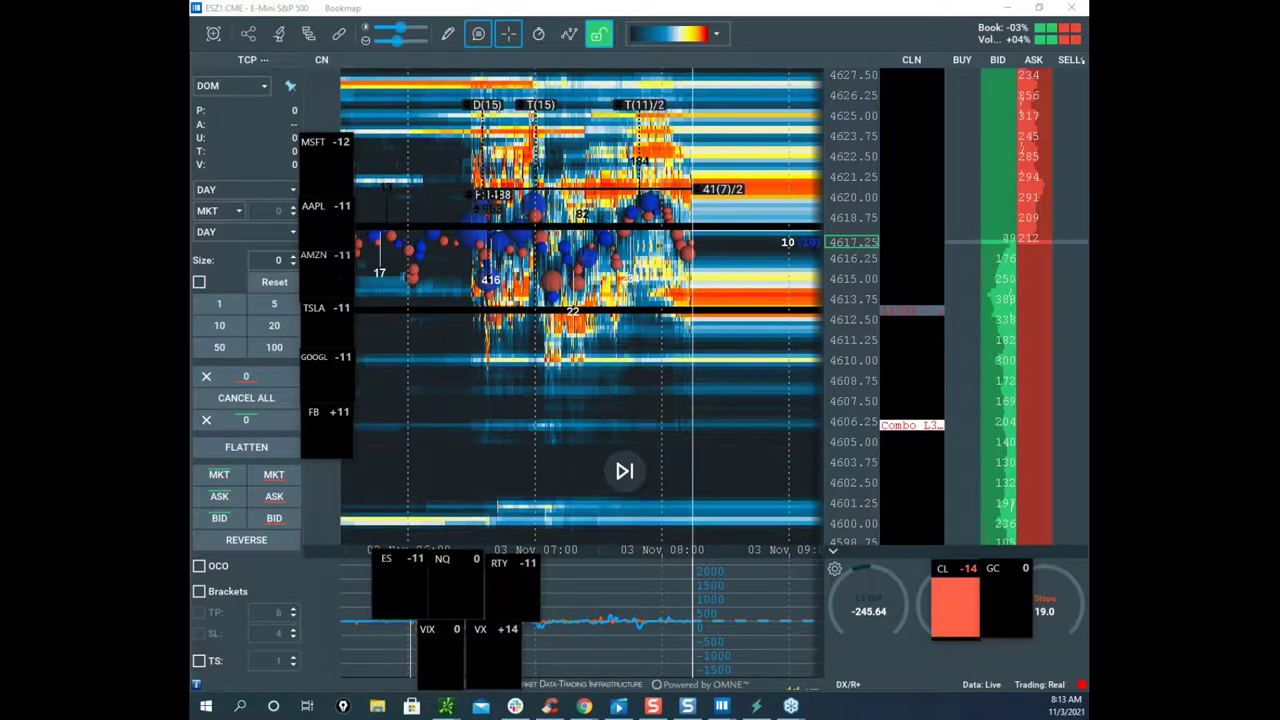
Step: Check the five-minute /ES chart in thinkorswim, move it away, and widen the heatmap to cover roughly 4587 to 4640
click(446, 706)
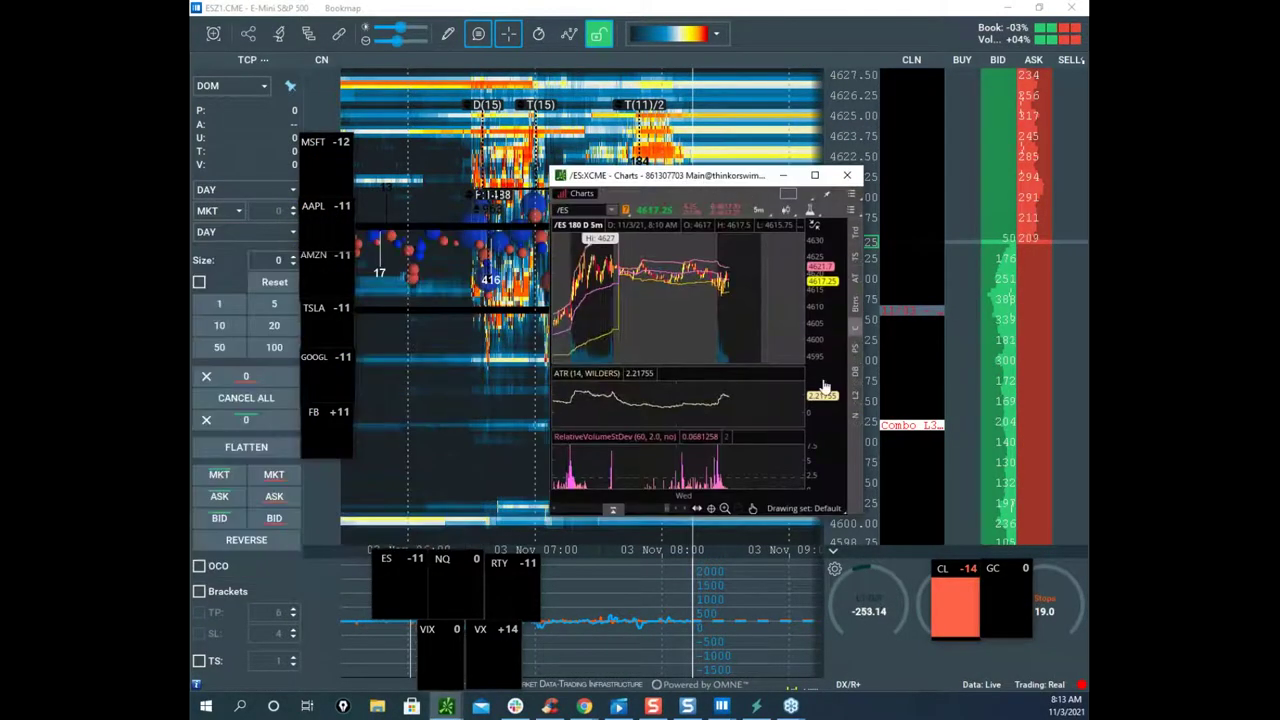
drag(714, 178, 1086, 383)
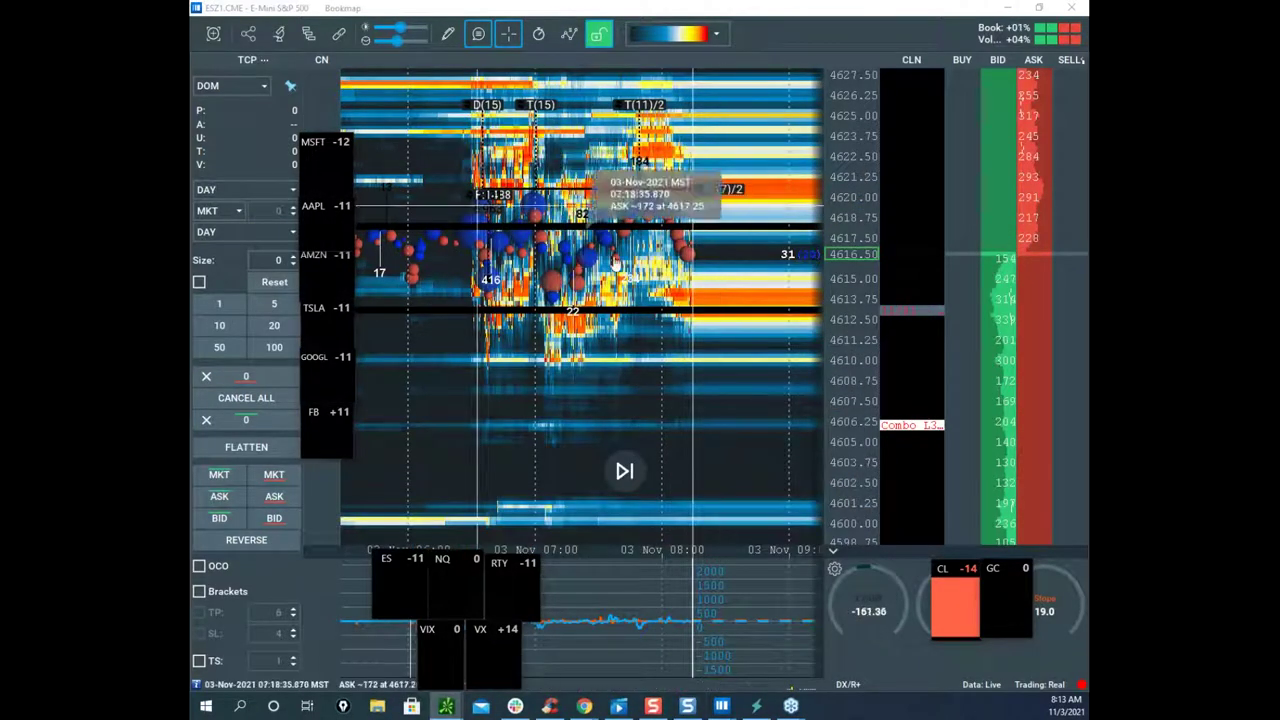
mouse_move(843, 229)
mouse_down()
mouse_move(809, 213)
mouse_move(835, 200)
mouse_move(841, 229)
mouse_up()
scroll(809, 213, down, 3)
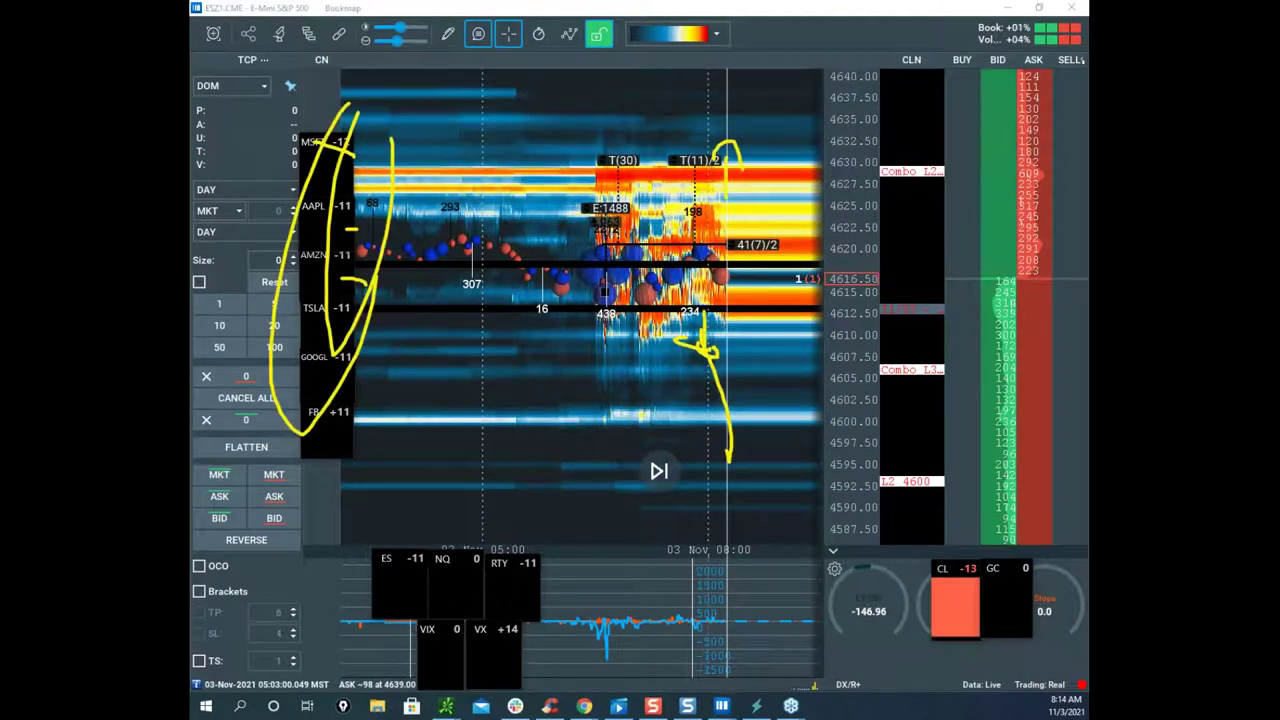
Step: Circle the 4620–4630 order band, sketch a sideways zigzag around 4615 and a line down to the CL tile, clearing the marks each time
drag(392, 206, 701, 215)
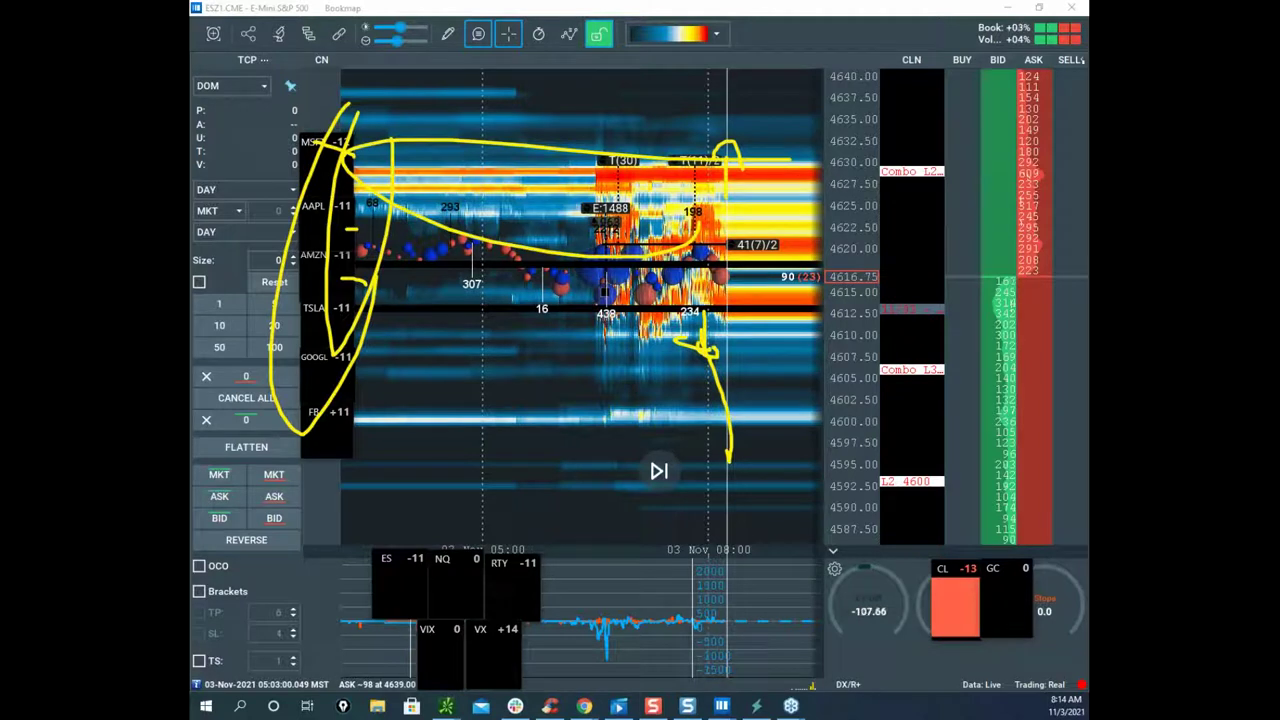
key(Escape)
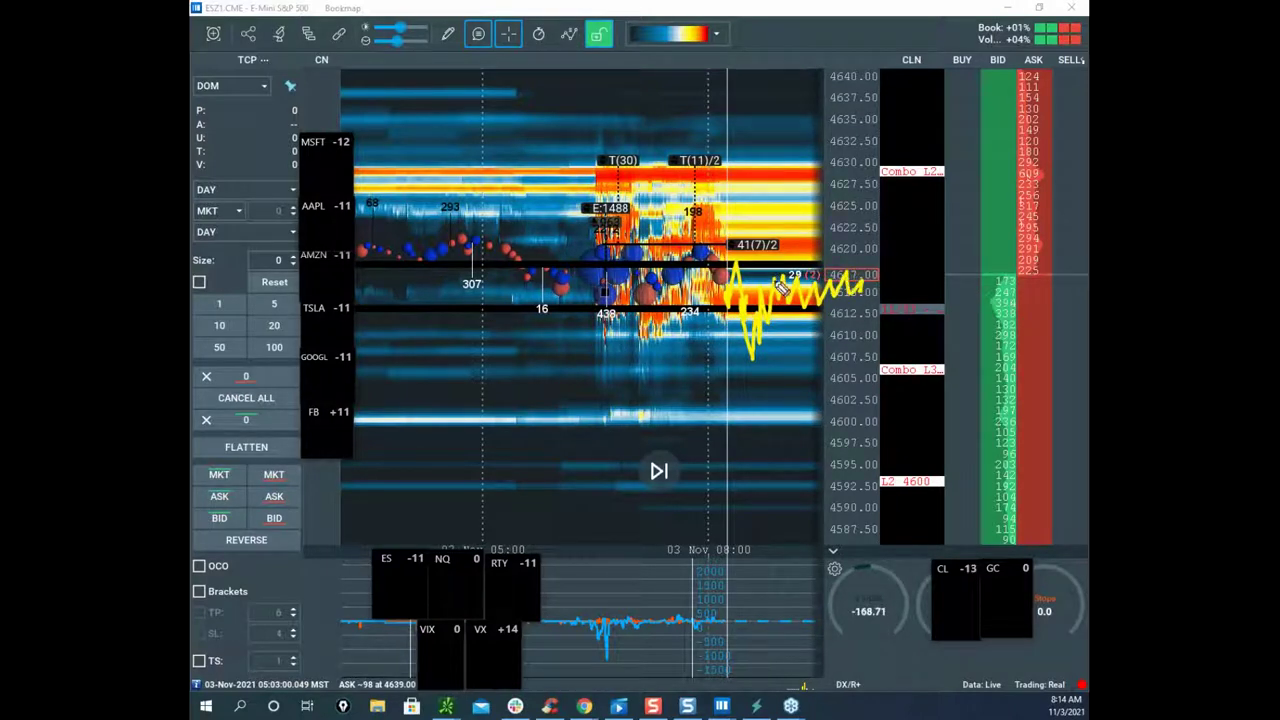
drag(757, 247, 893, 160)
drag(695, 177, 962, 645)
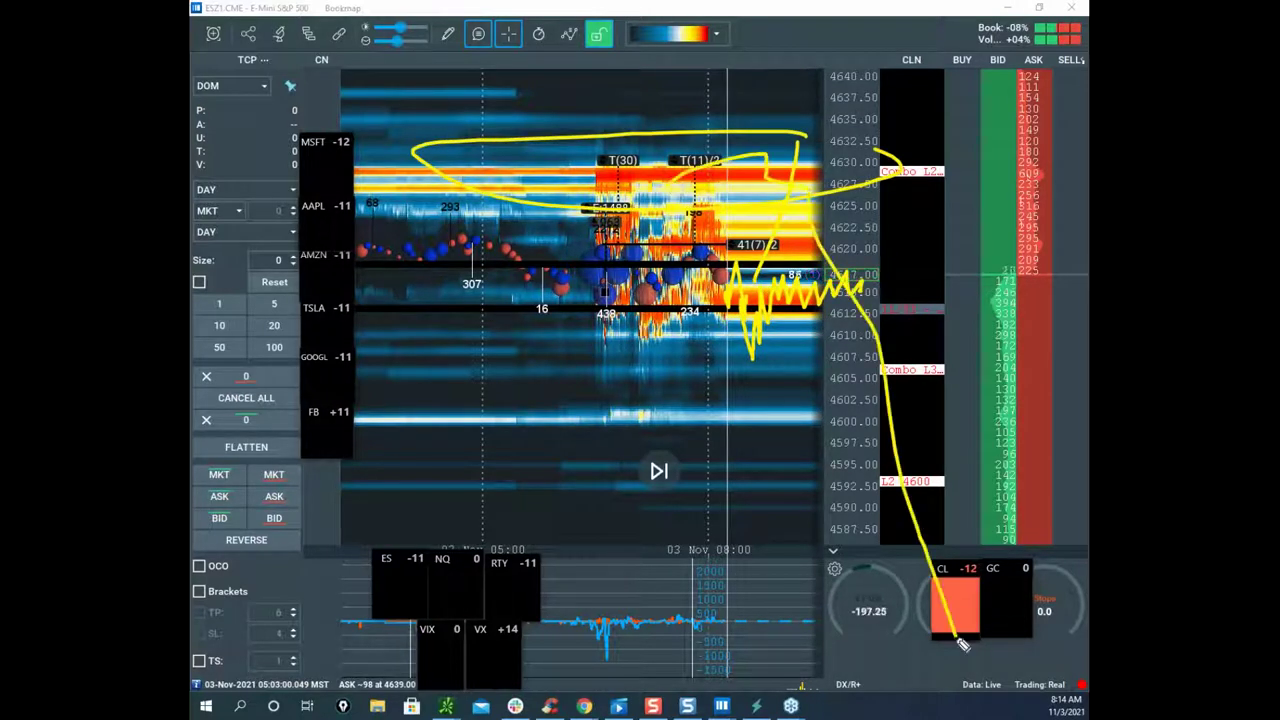
key(Escape)
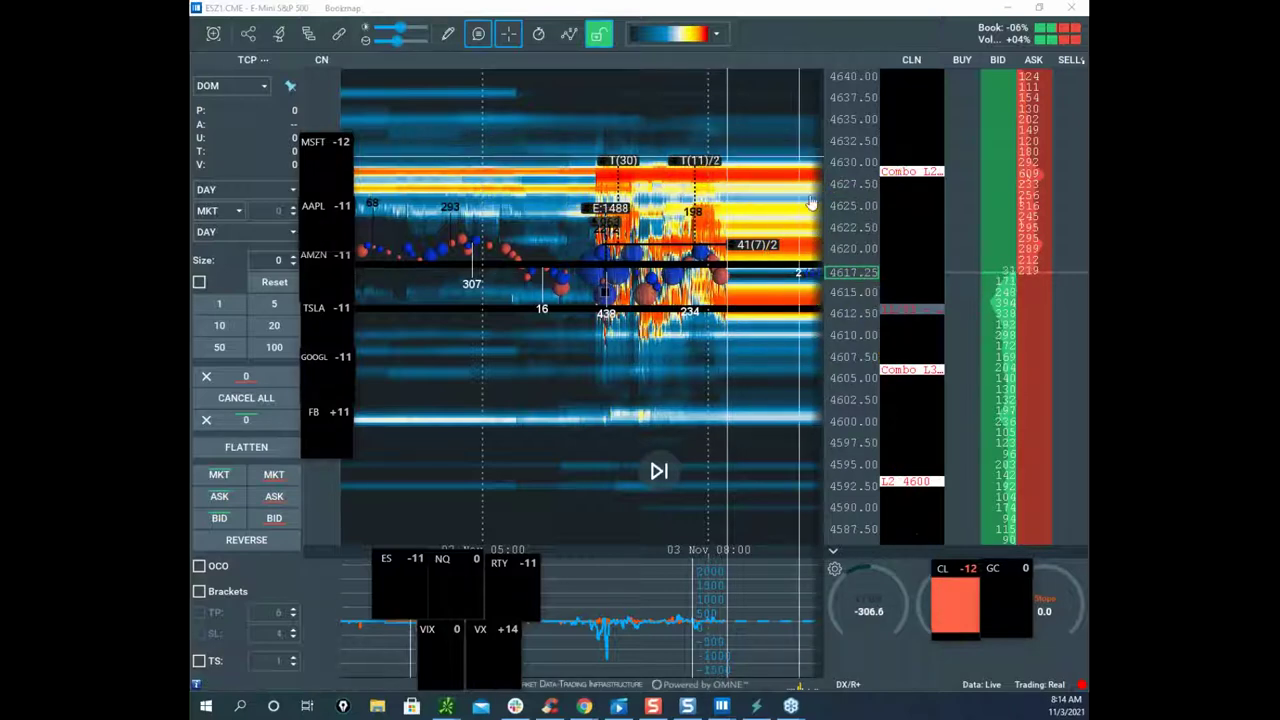
Step: Bring up the hourly /ES chart maximised, box its last three consolidations with a drop from the latest, and clear the marks
scroll(837, 204, up, 3)
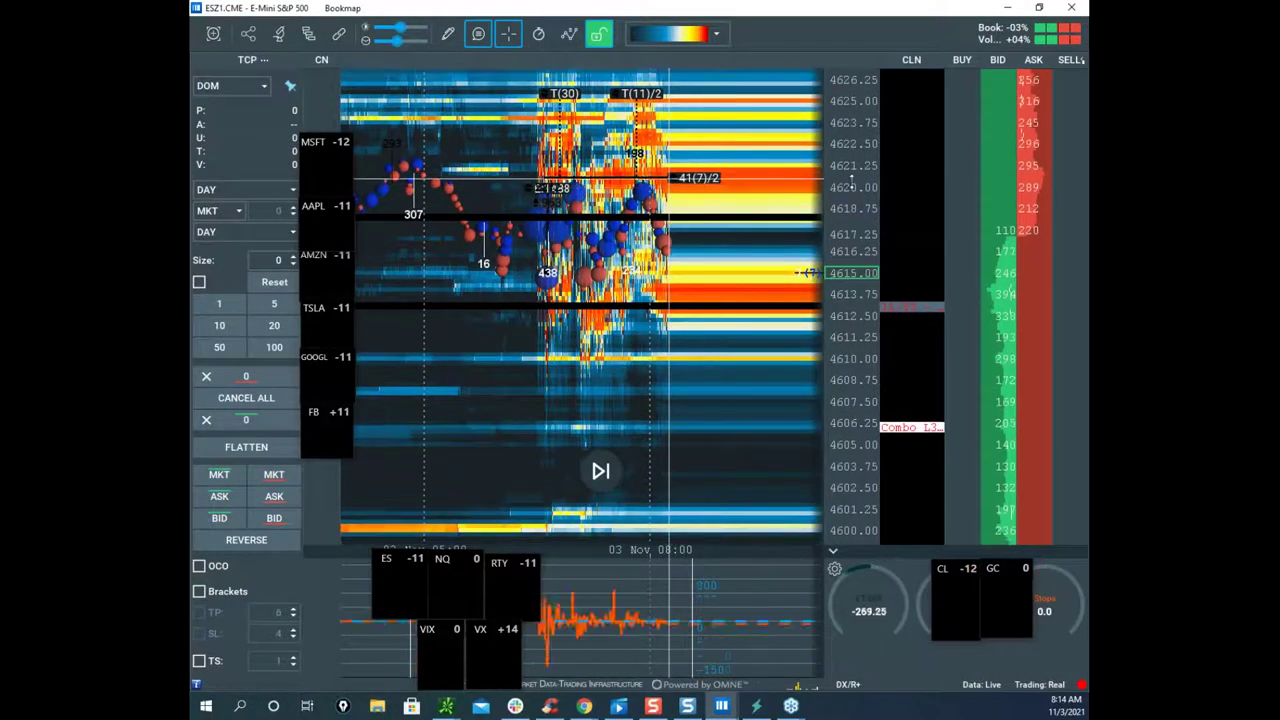
scroll(690, 214, down, 3)
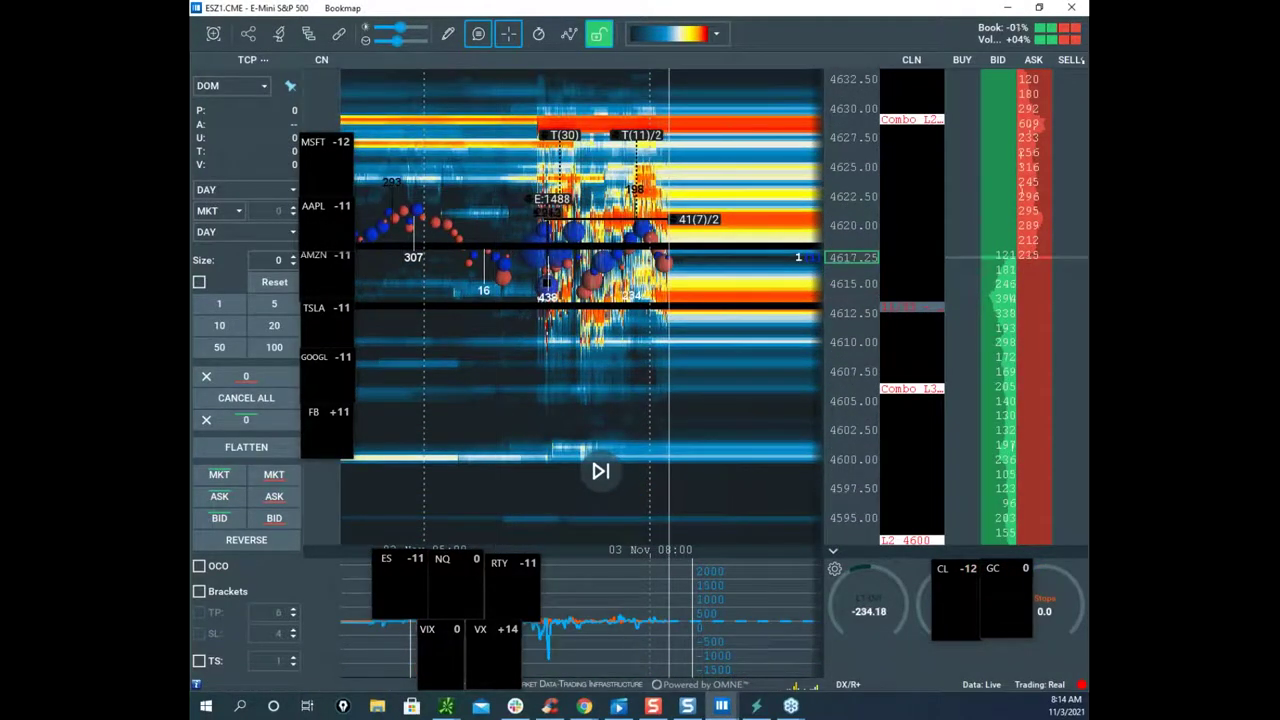
drag(486, 276, 505, 256)
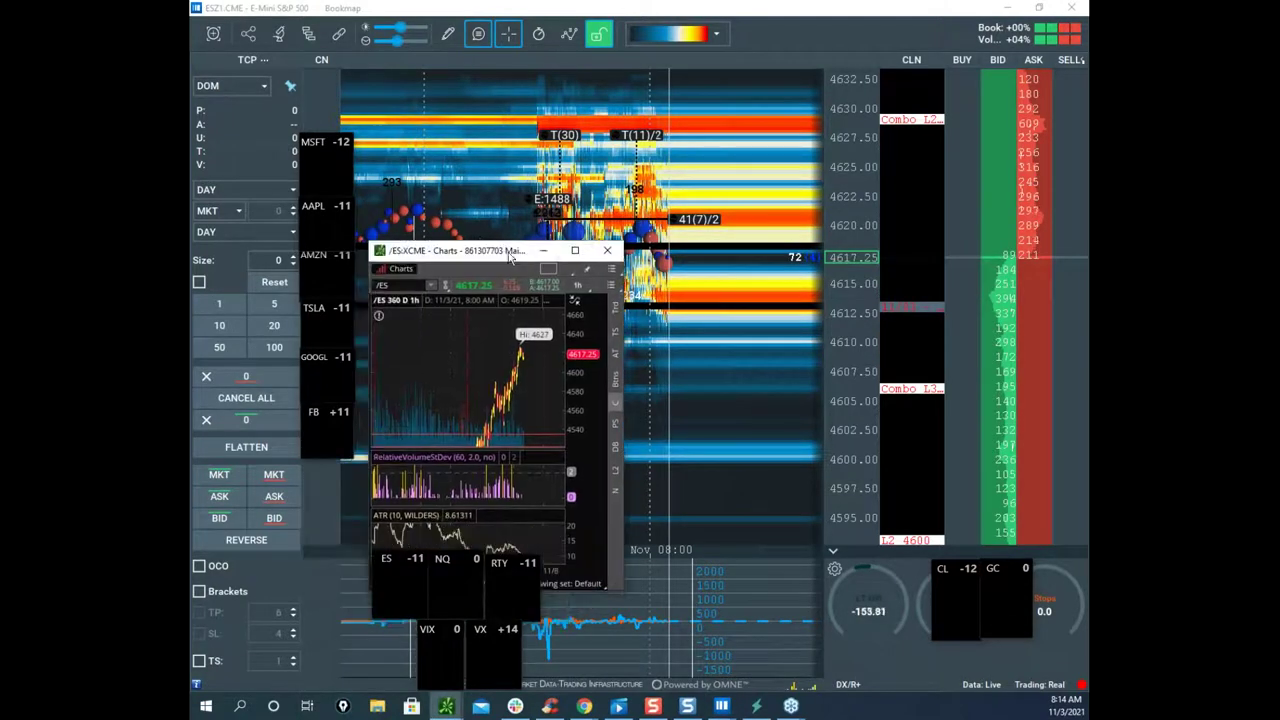
click(575, 251)
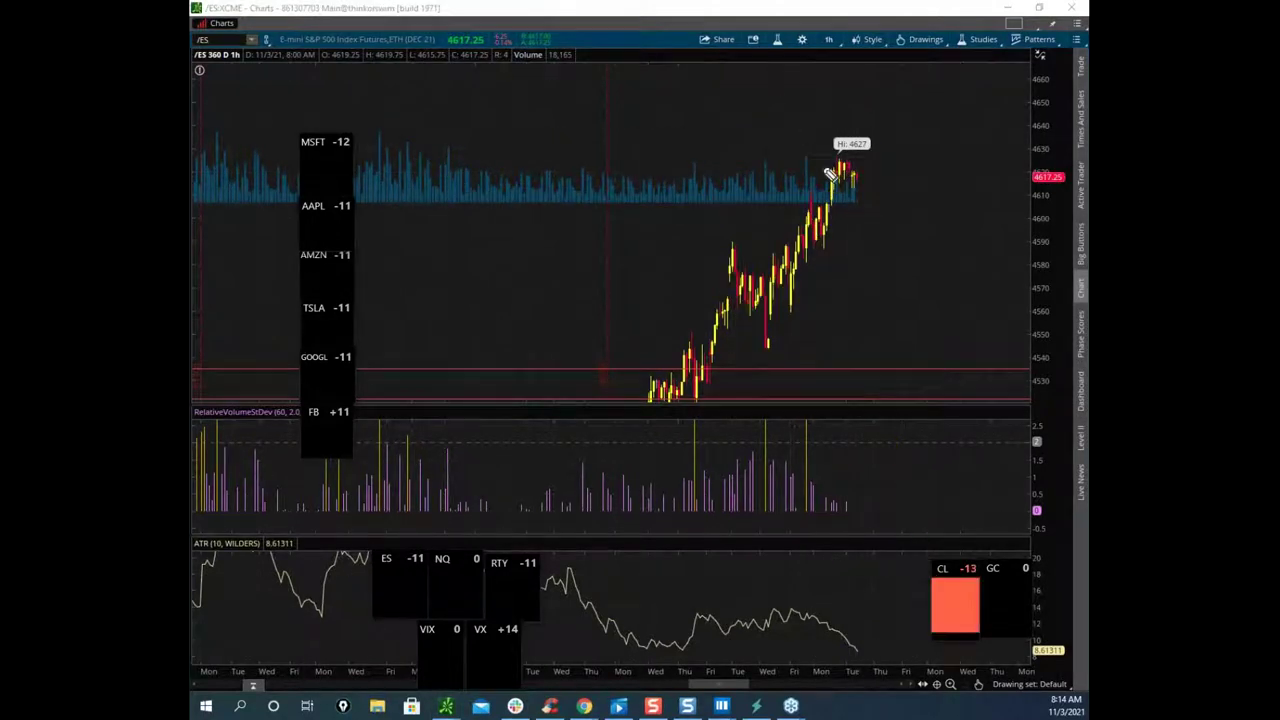
drag(855, 187, 868, 230)
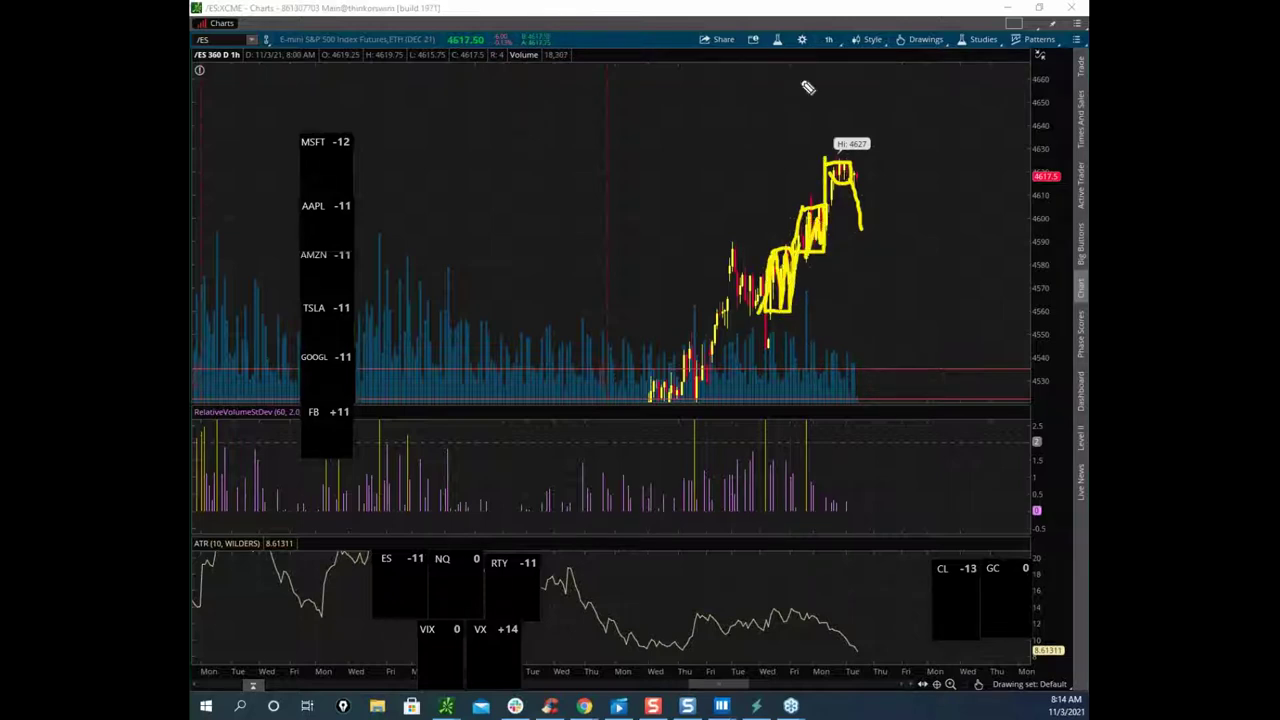
key(Escape)
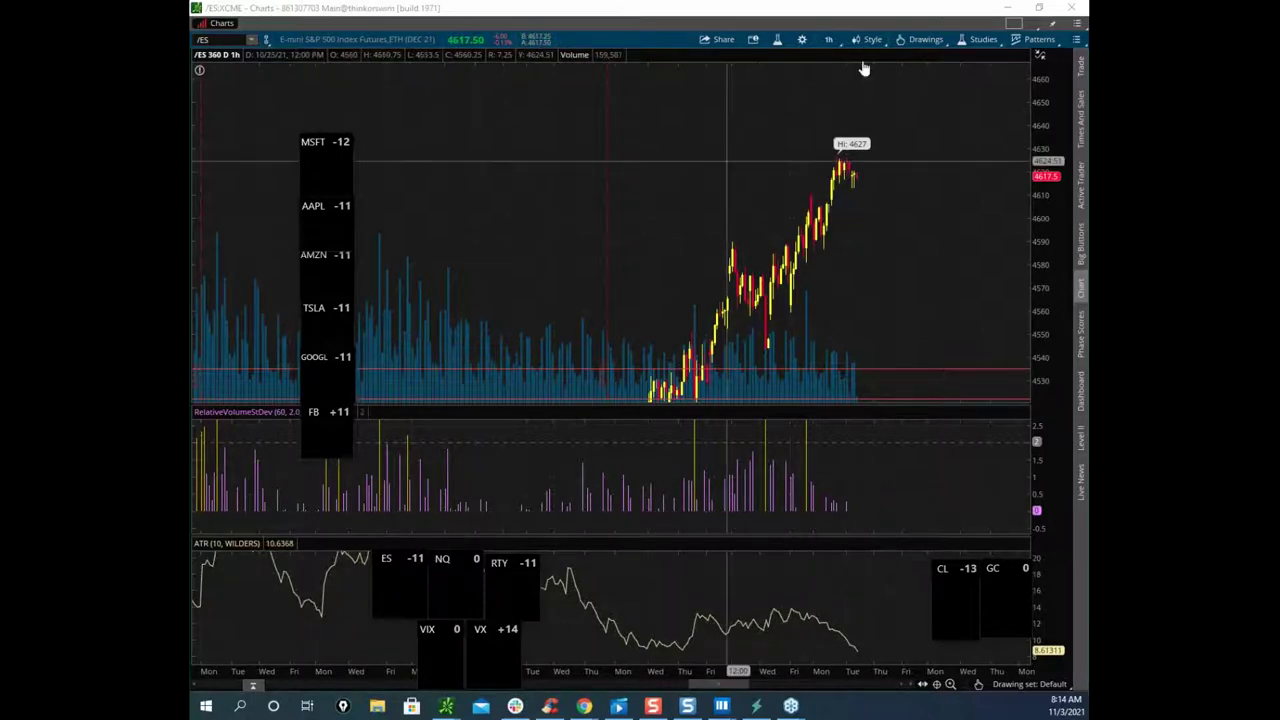
Step: Move the /ES chart away and switch to the Light Sweet Crude Oil heatmap in Bookmap
drag(853, 12, 190, 295)
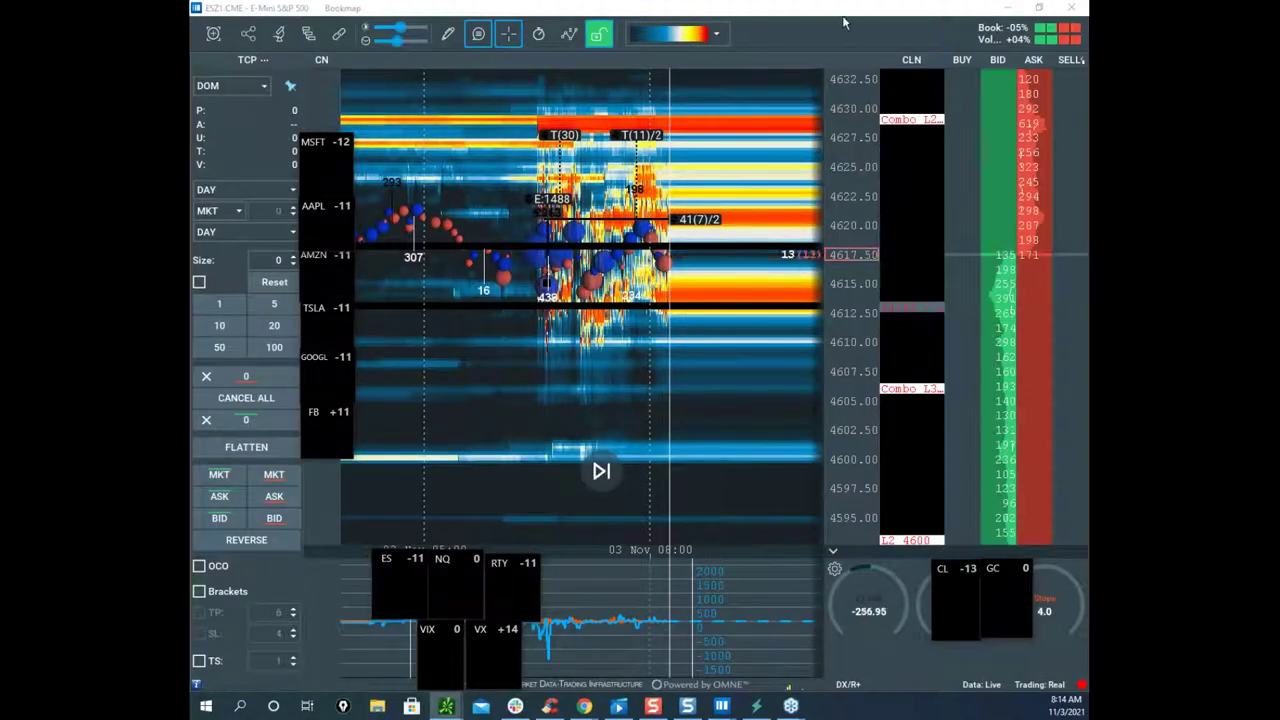
key(alt+Tab)
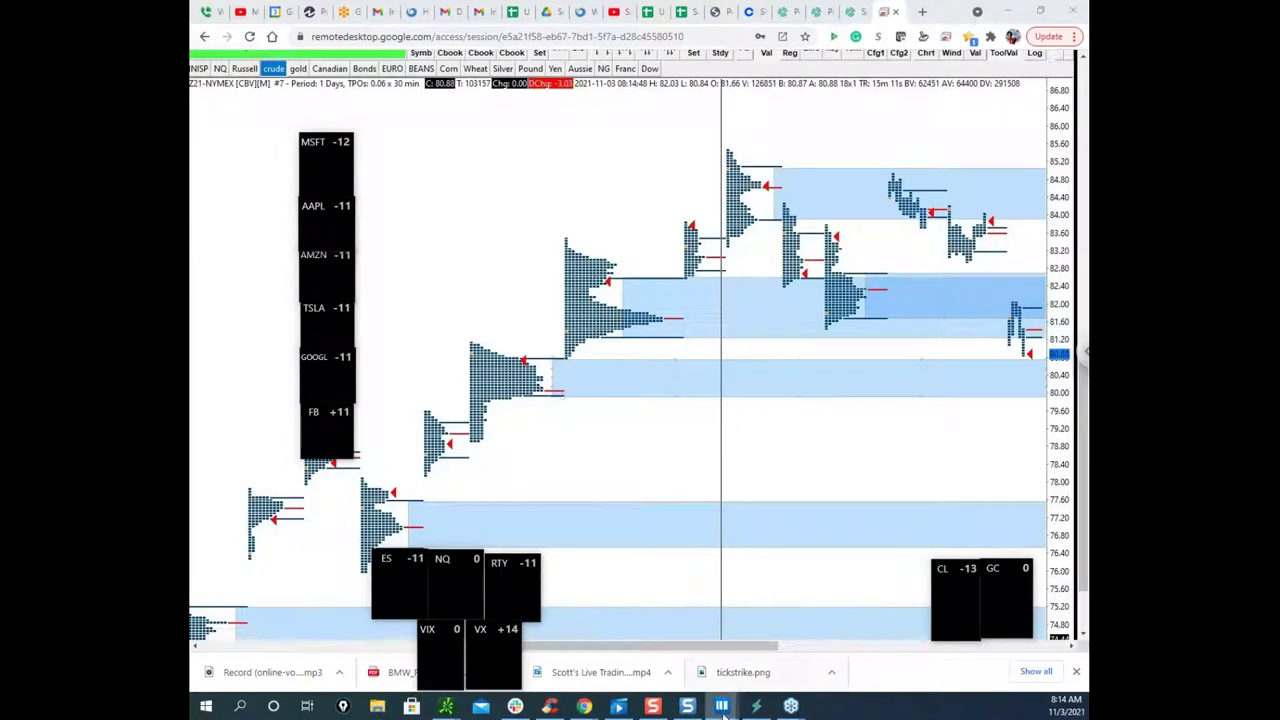
mouse_move(722, 707)
click(377, 626)
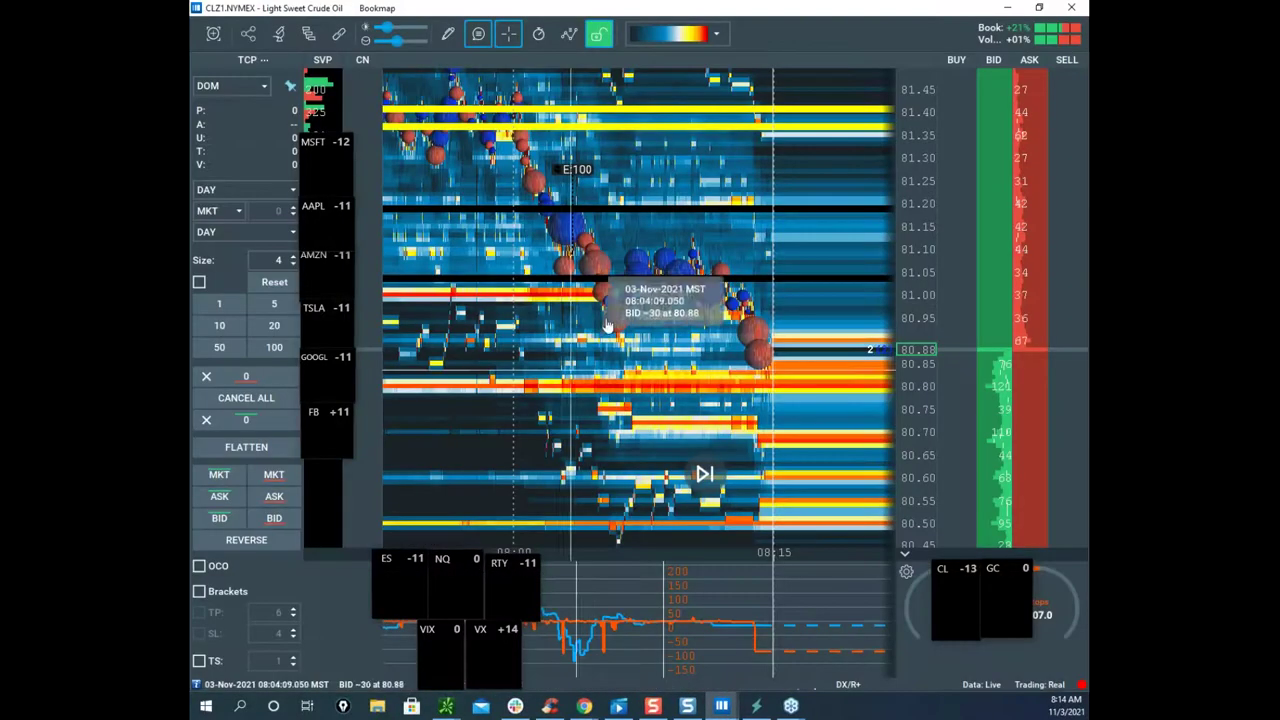
Step: Shift the CL and GC tiles partly off the stops gauge and zoom the crude heatmap in on the 80.76–81.24 range
drag(838, 464, 823, 429)
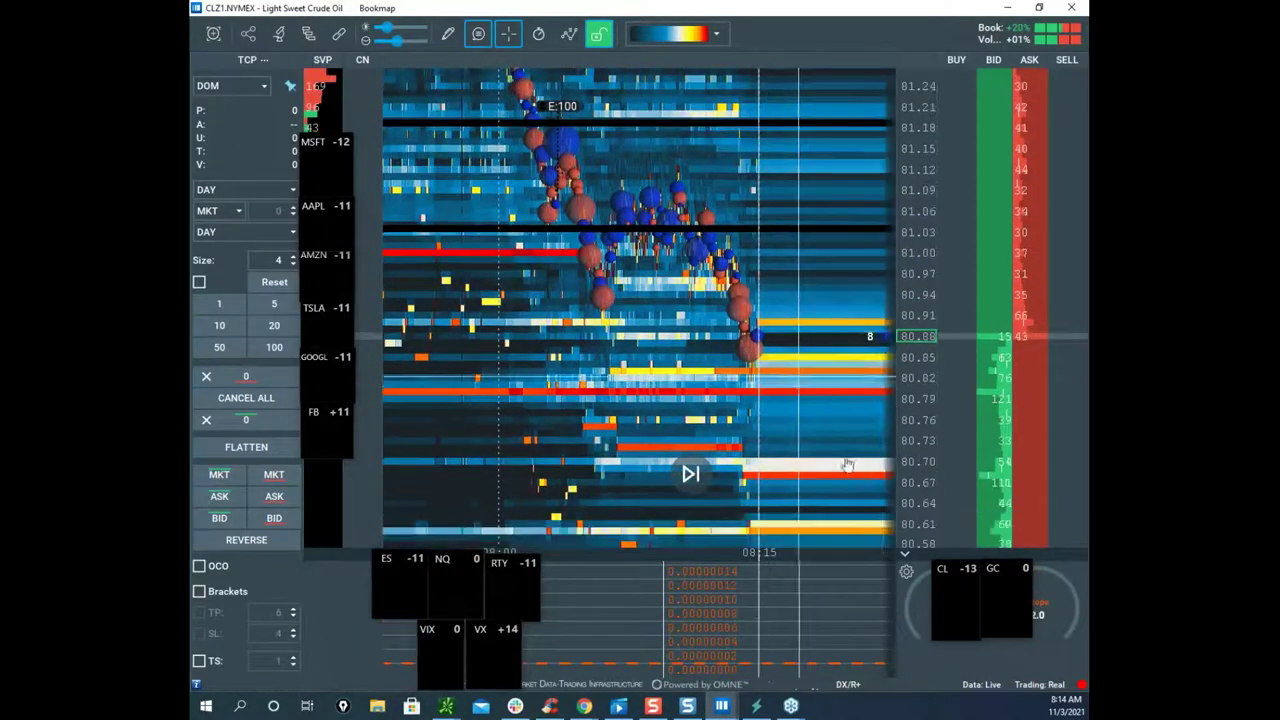
drag(952, 571, 940, 555)
mouse_move(916, 372)
mouse_down()
mouse_move(914, 400)
mouse_move(905, 375)
mouse_up()
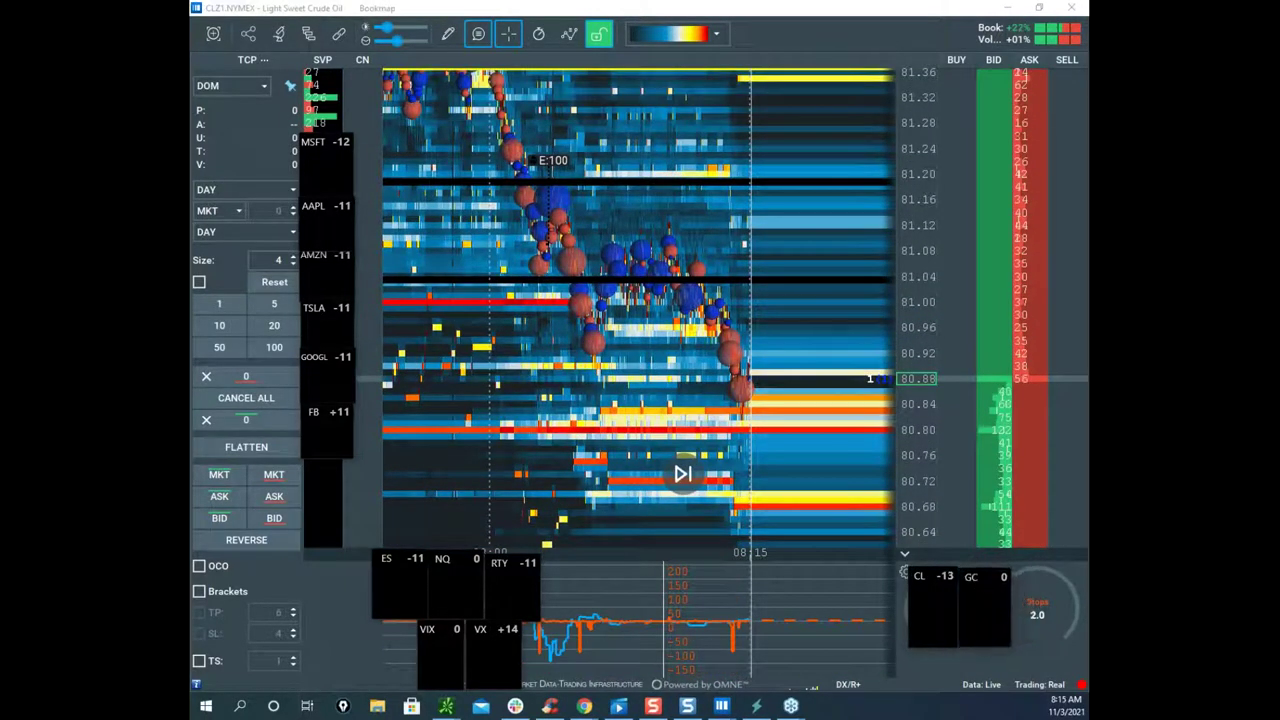
scroll(908, 405, up, 1)
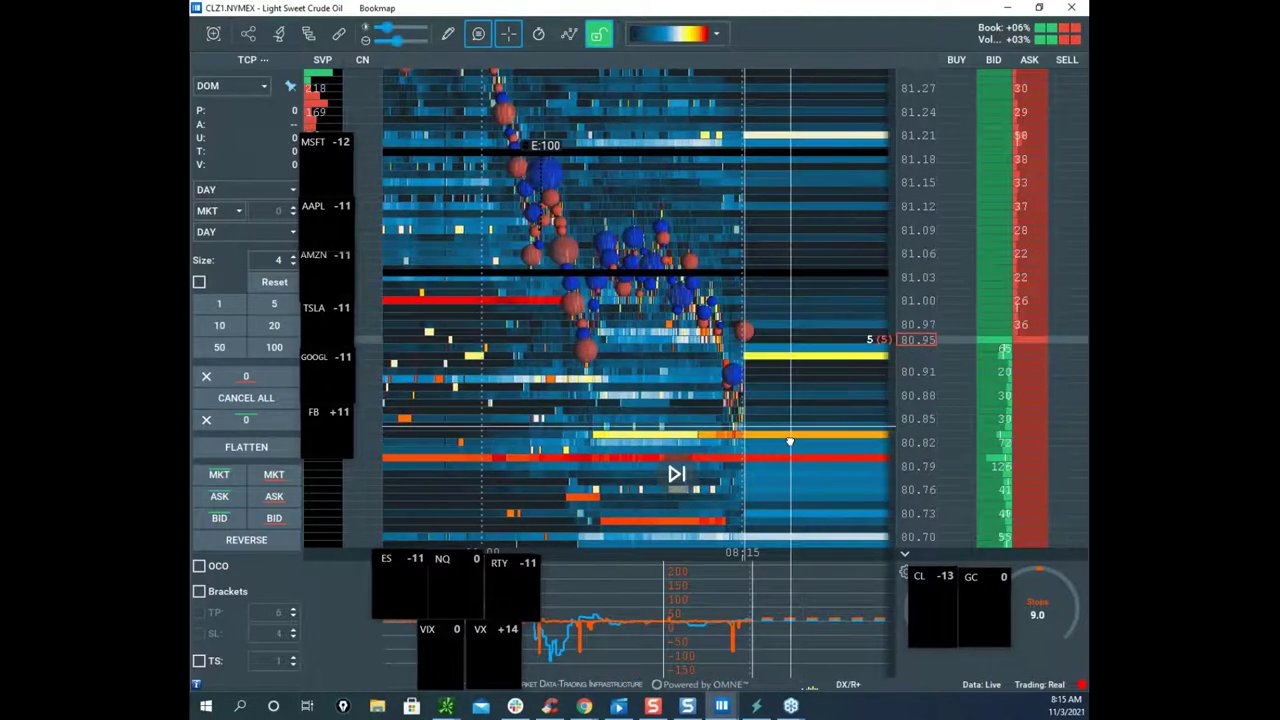
scroll(807, 440, up, 2)
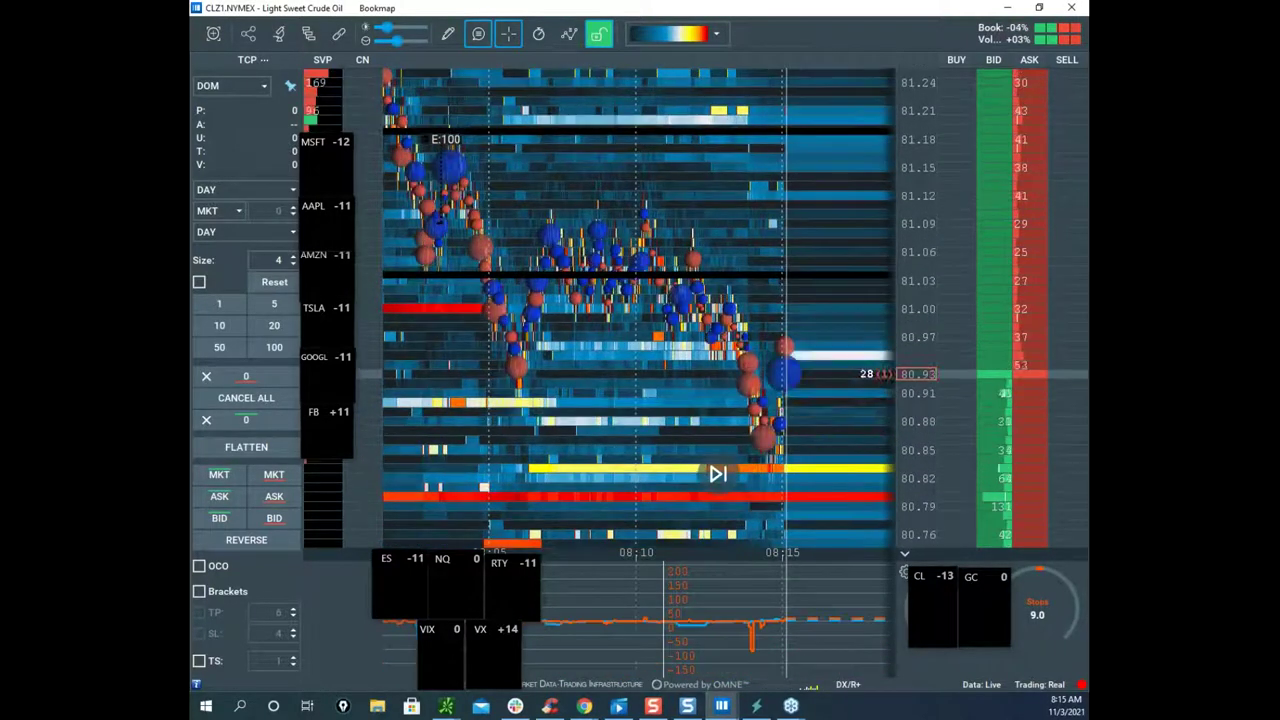
Step: Check the five-minute /CL chart in thinkorswim, move it away, and examine crude's latest dip and rebound on the heatmap
drag(536, 38, 822, 106)
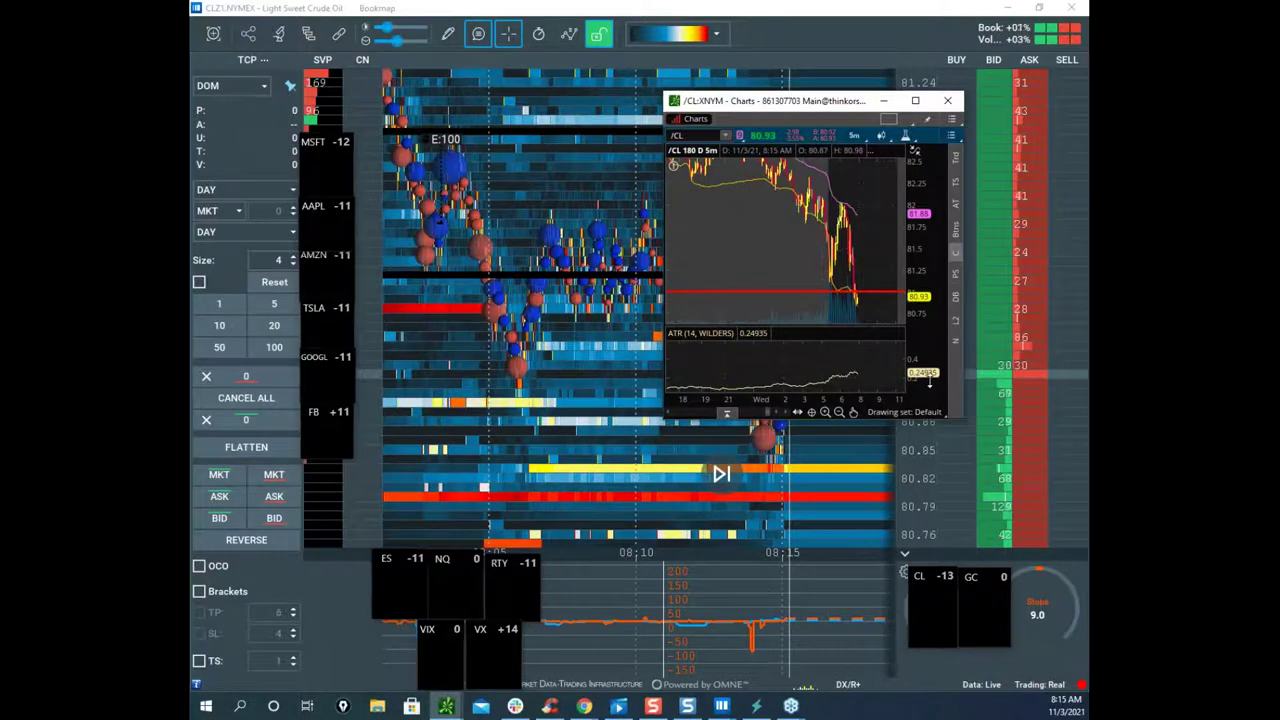
drag(784, 106, 536, 38)
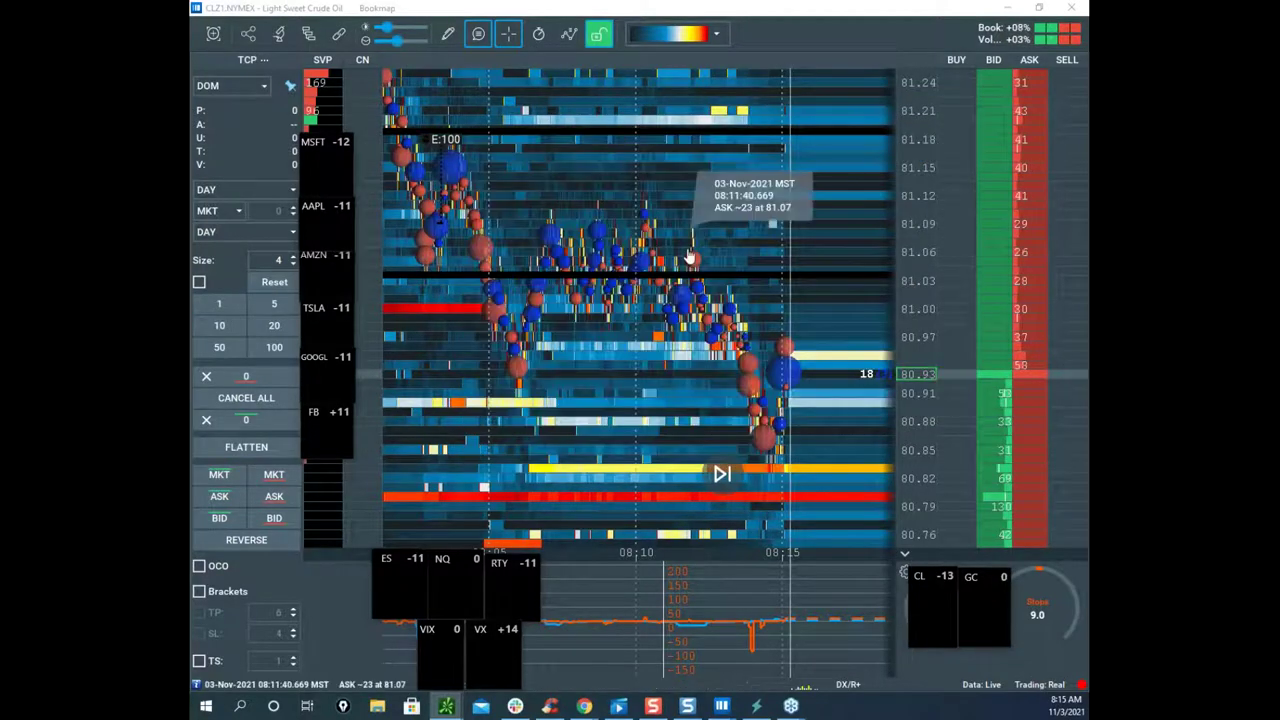
mouse_move(915, 346)
mouse_down()
mouse_move(918, 230)
mouse_move(918, 366)
mouse_move(918, 326)
mouse_up()
scroll(786, 460, up, 3)
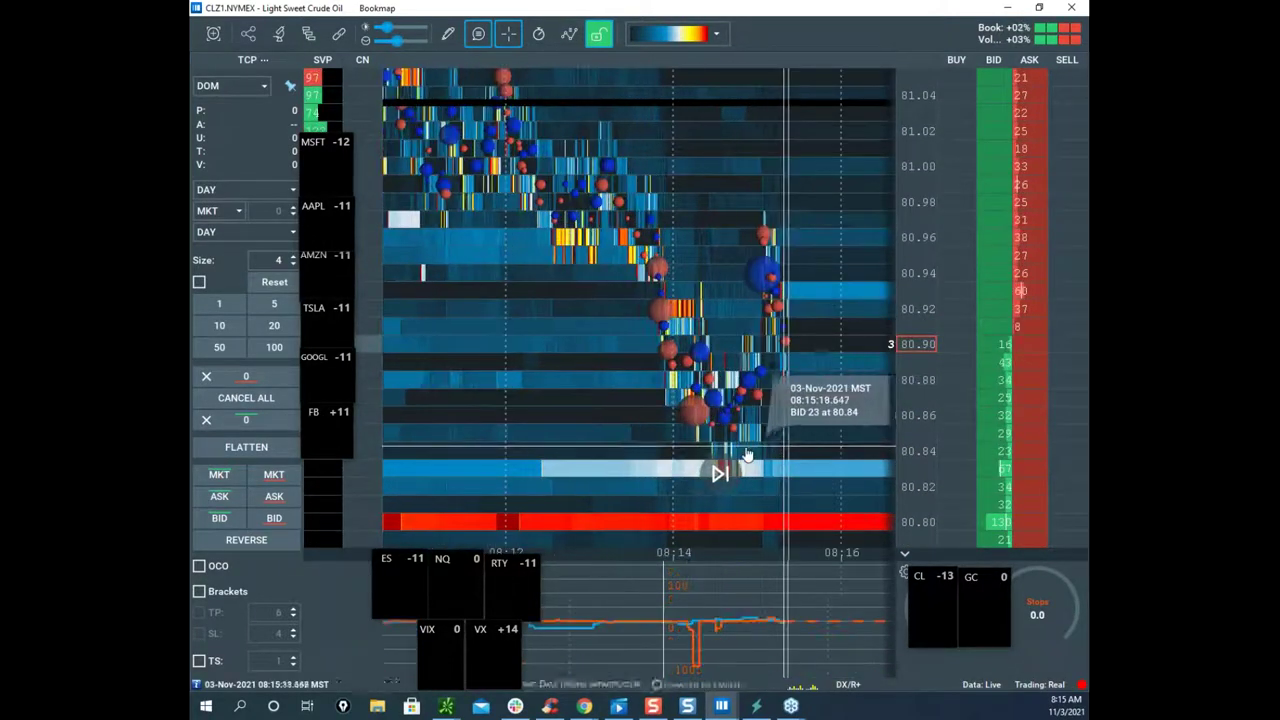
scroll(800, 377, down, 3)
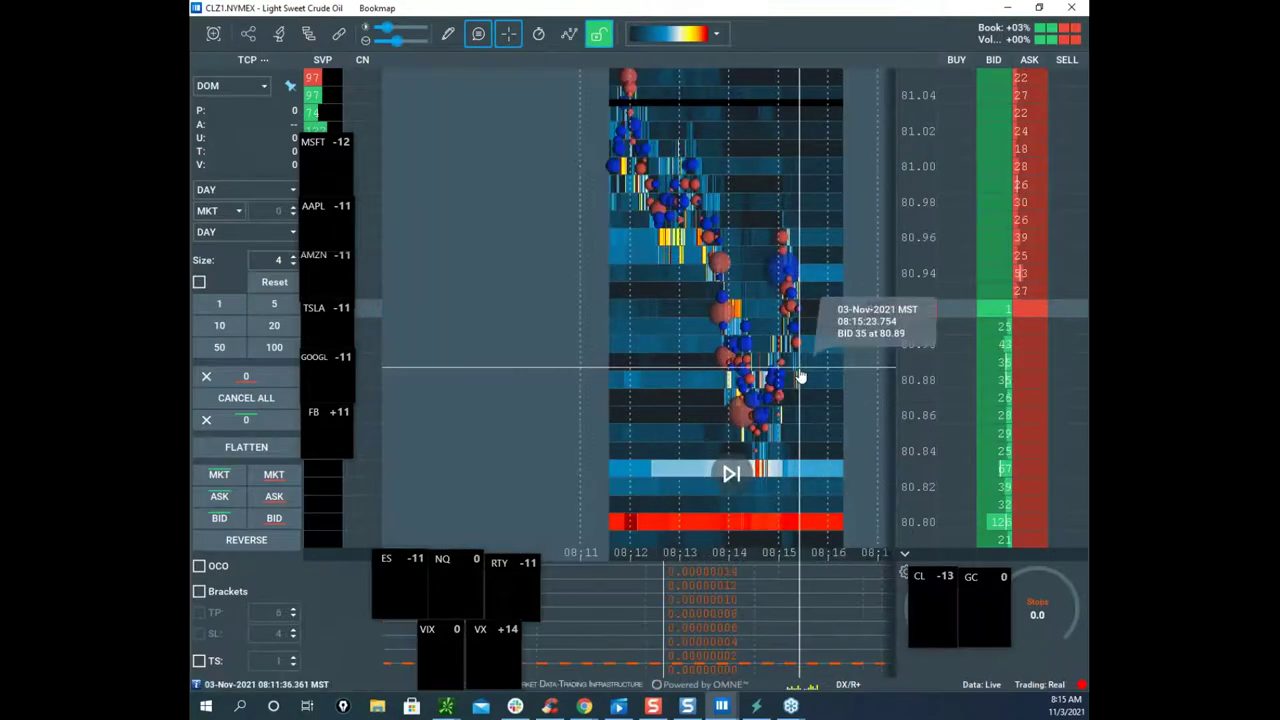
scroll(800, 377, down, 3)
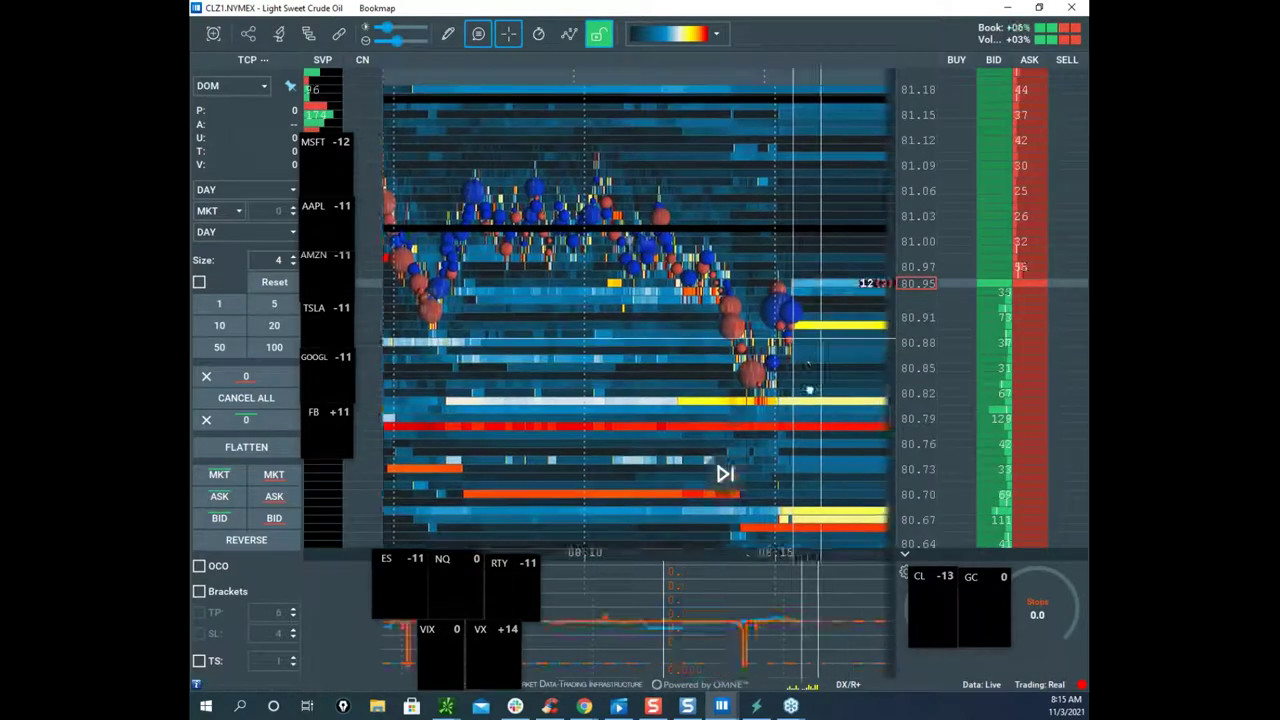
scroll(808, 389, down, 3)
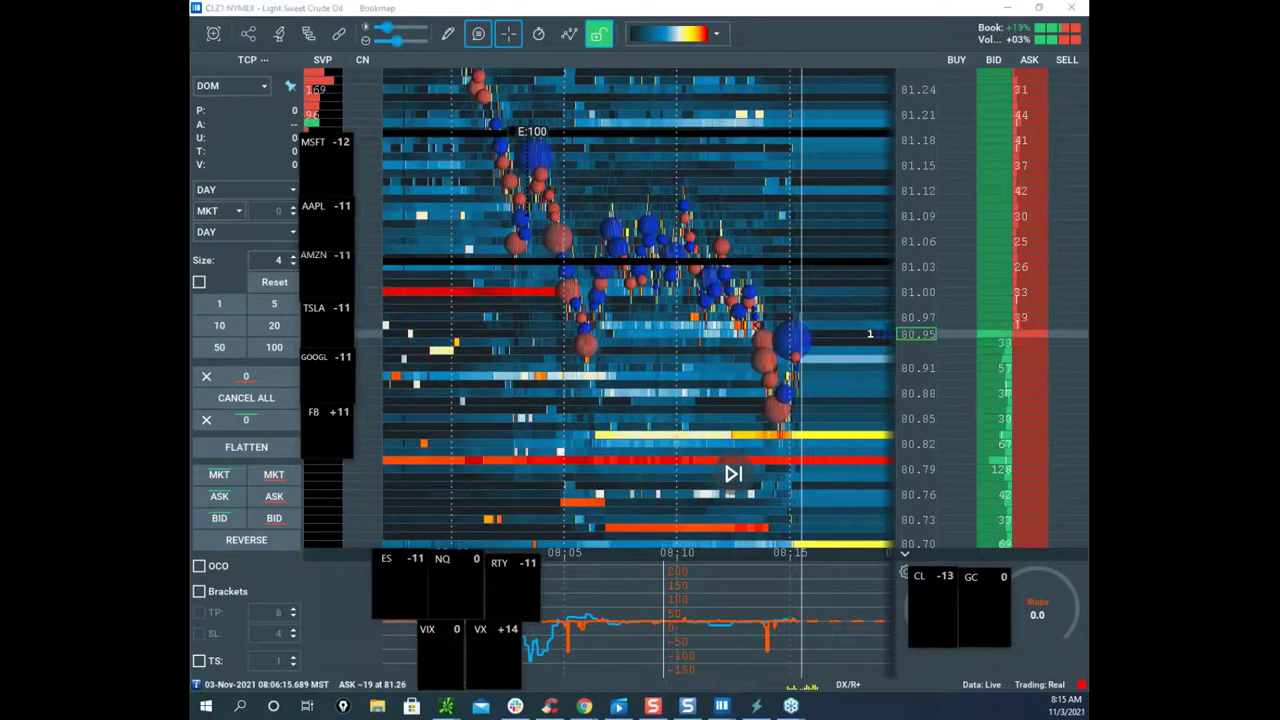
Step: Circle the CL reading, sketch a crude rebound to about 81.06 with a drop to about 80.79 on the heatmap, and clear the marks
key(e)
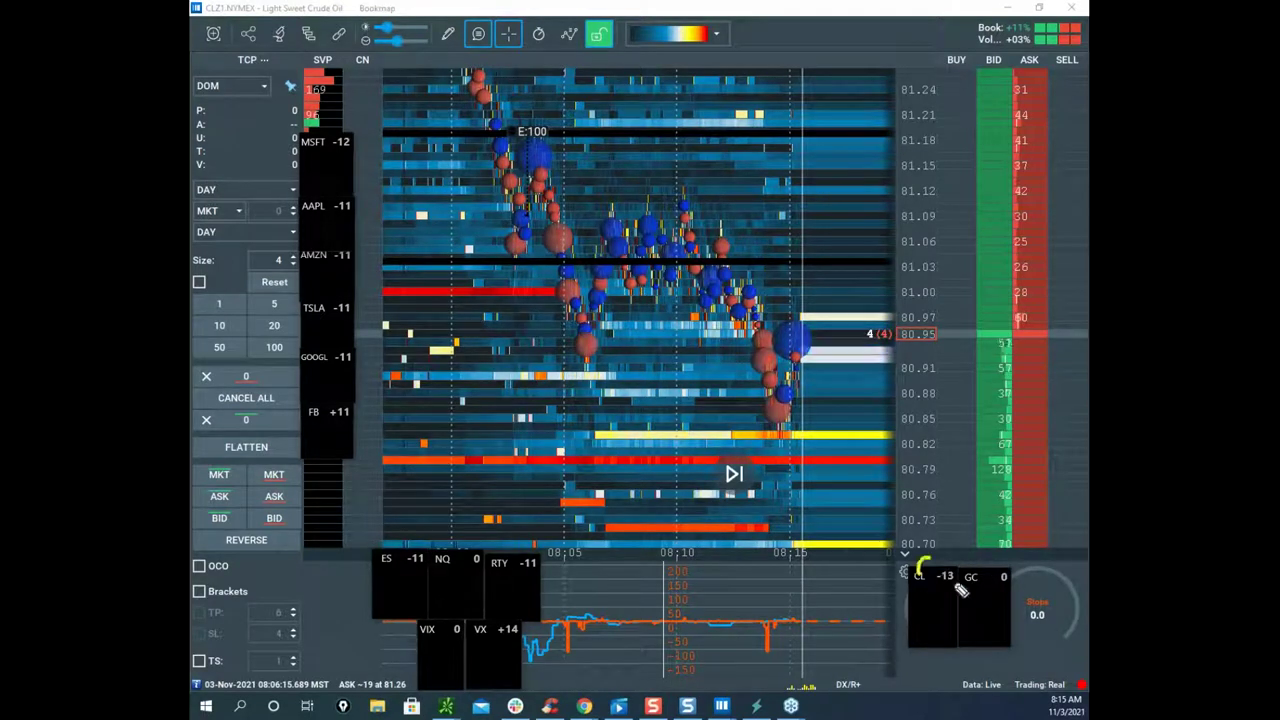
drag(795, 388, 845, 310)
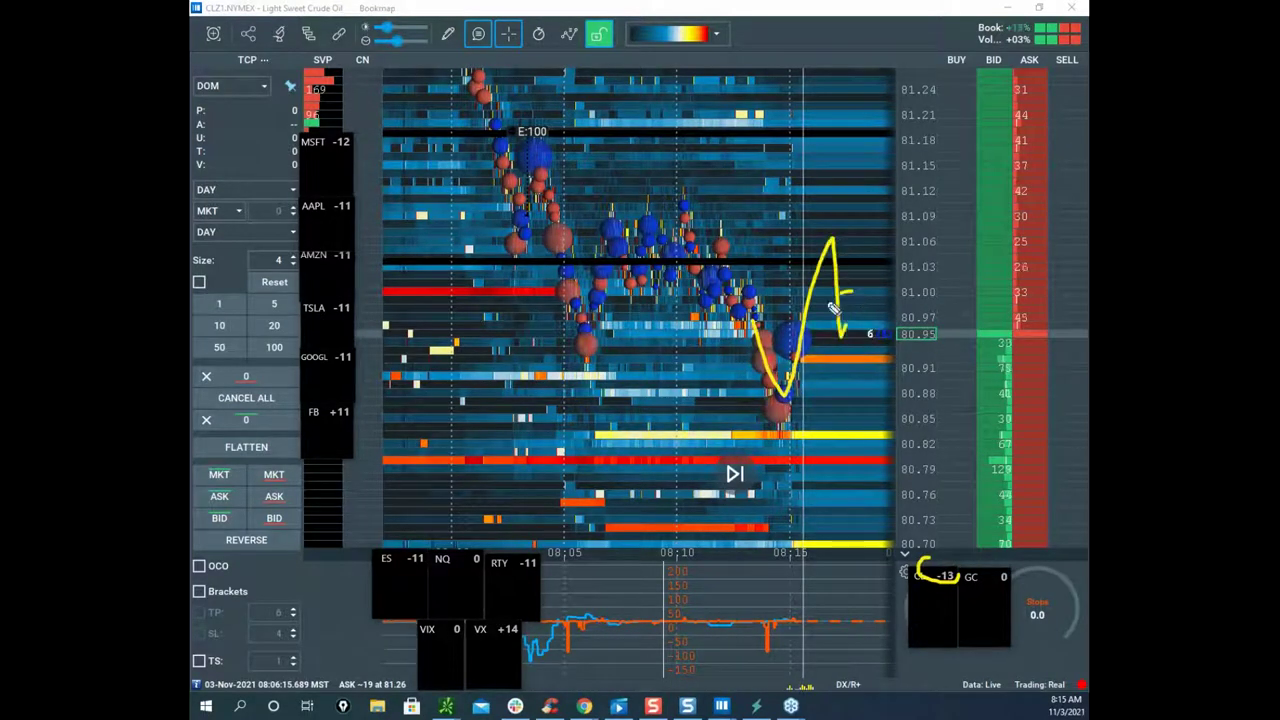
drag(948, 563, 962, 592)
drag(842, 340, 862, 470)
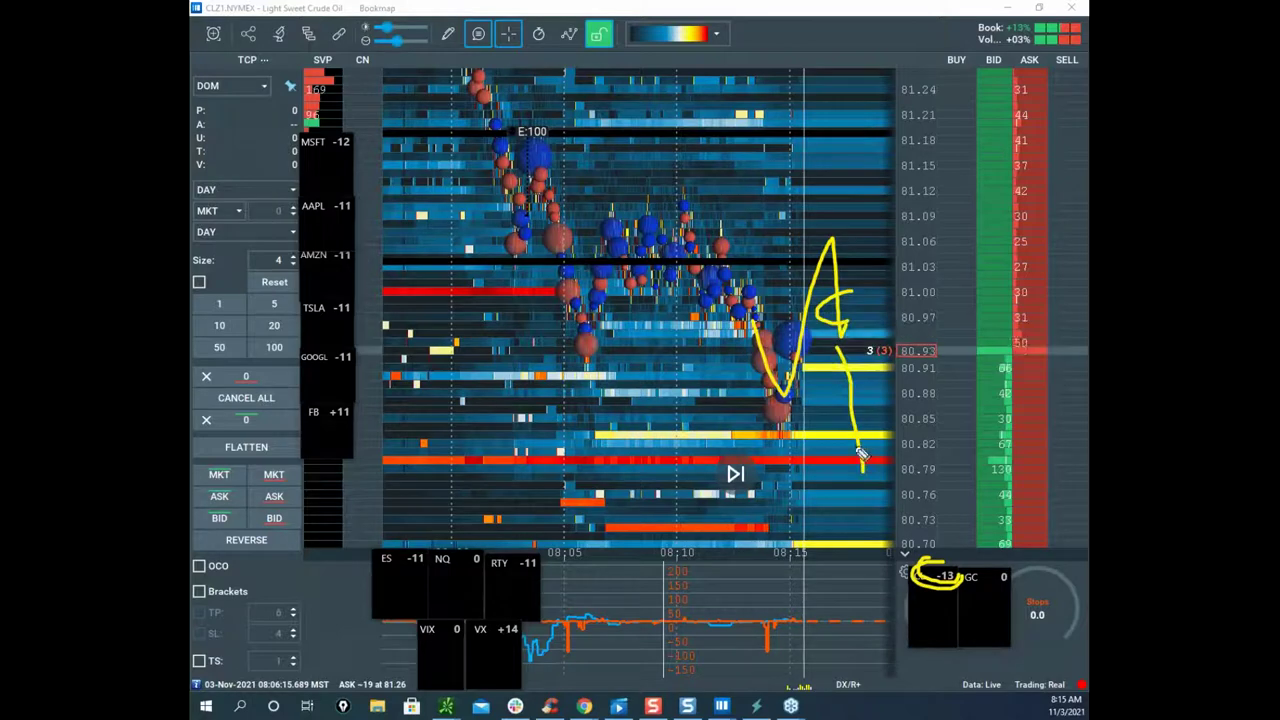
scroll(777, 265, up, 2)
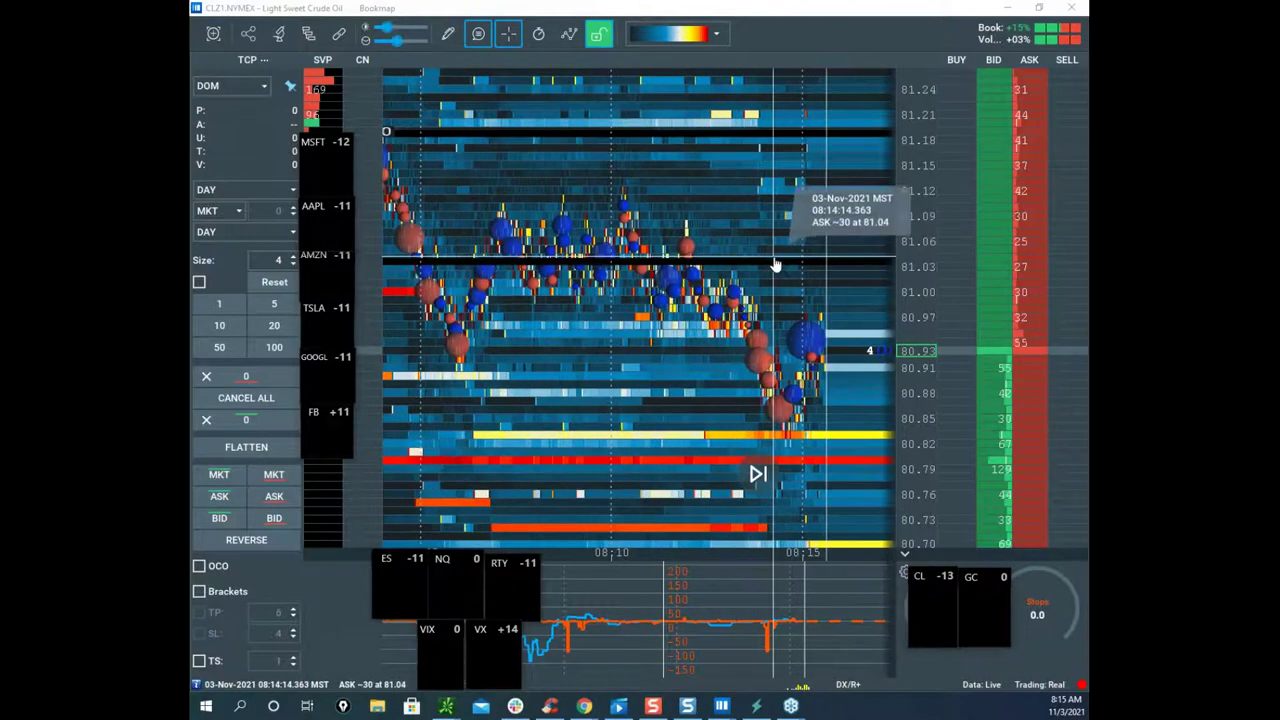
Step: Trace crude's two black level lines and the latest drop to about 80.85 on the heatmap, and clear the marks
scroll(754, 300, down, 2)
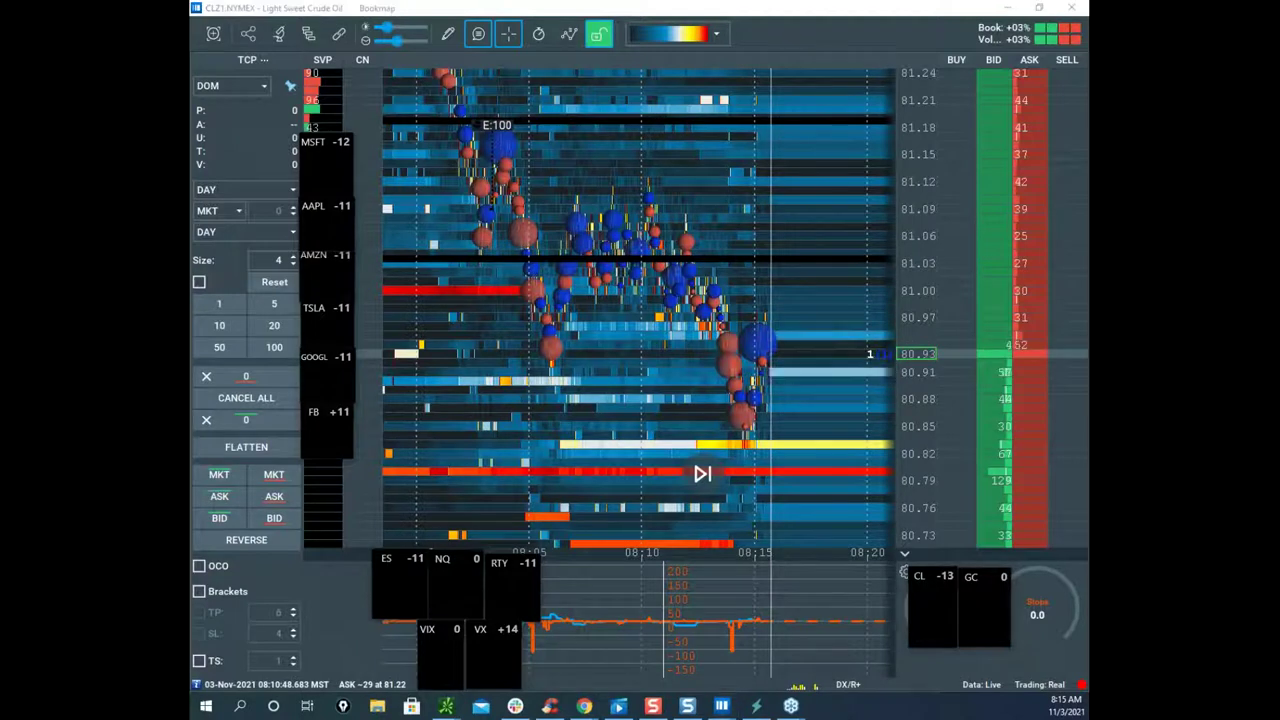
drag(555, 118, 805, 128)
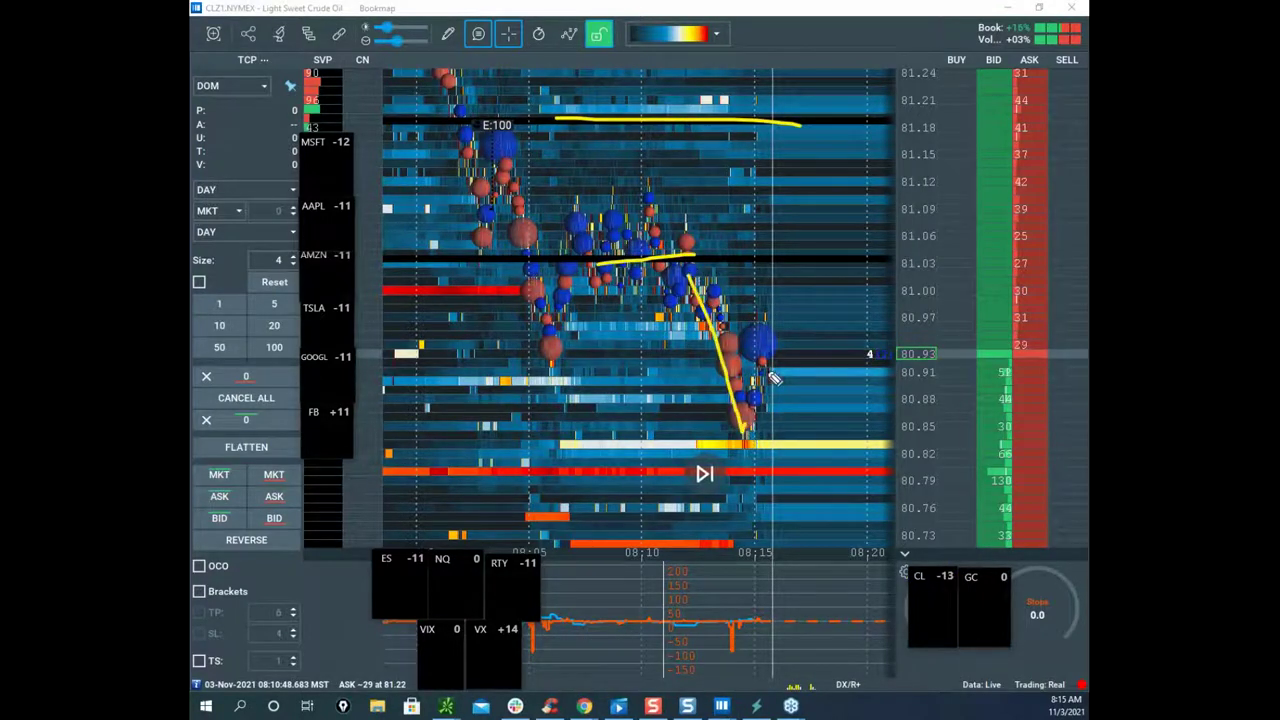
key(Escape)
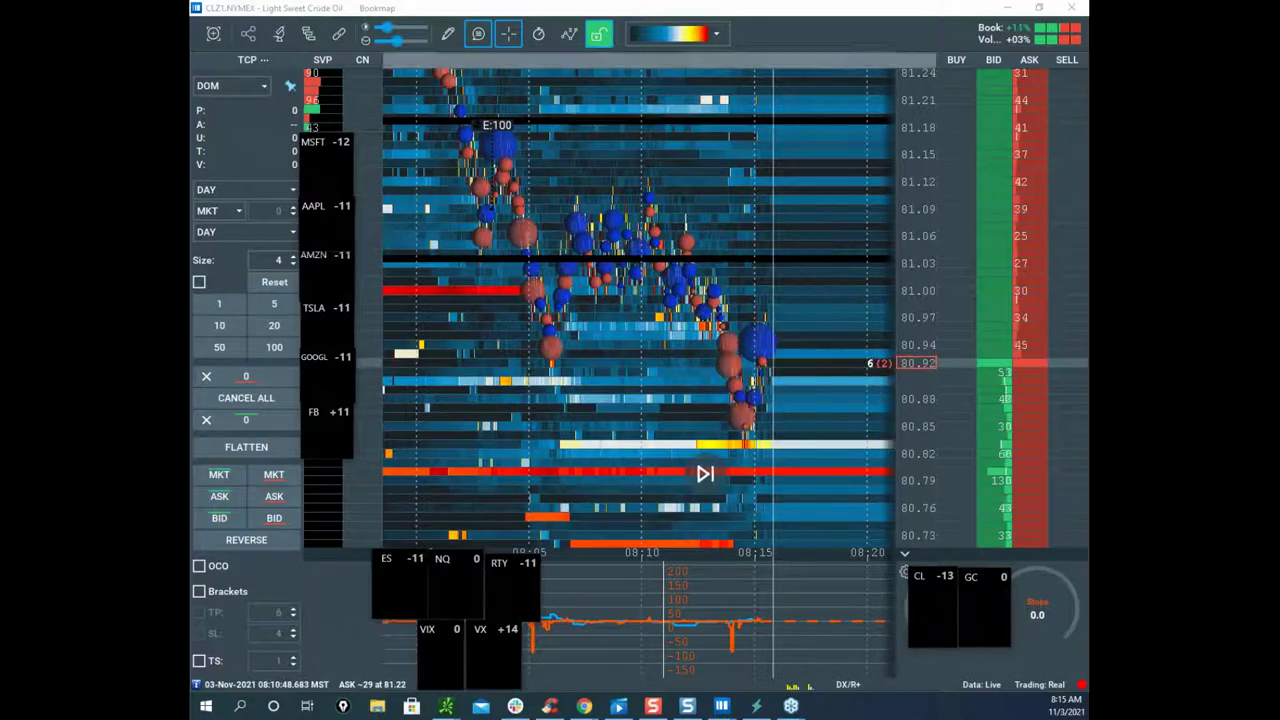
Step: Bring the E-mini Russell 2000 heatmap window over the crude heatmap and maximise it
scroll(908, 219, up, 2)
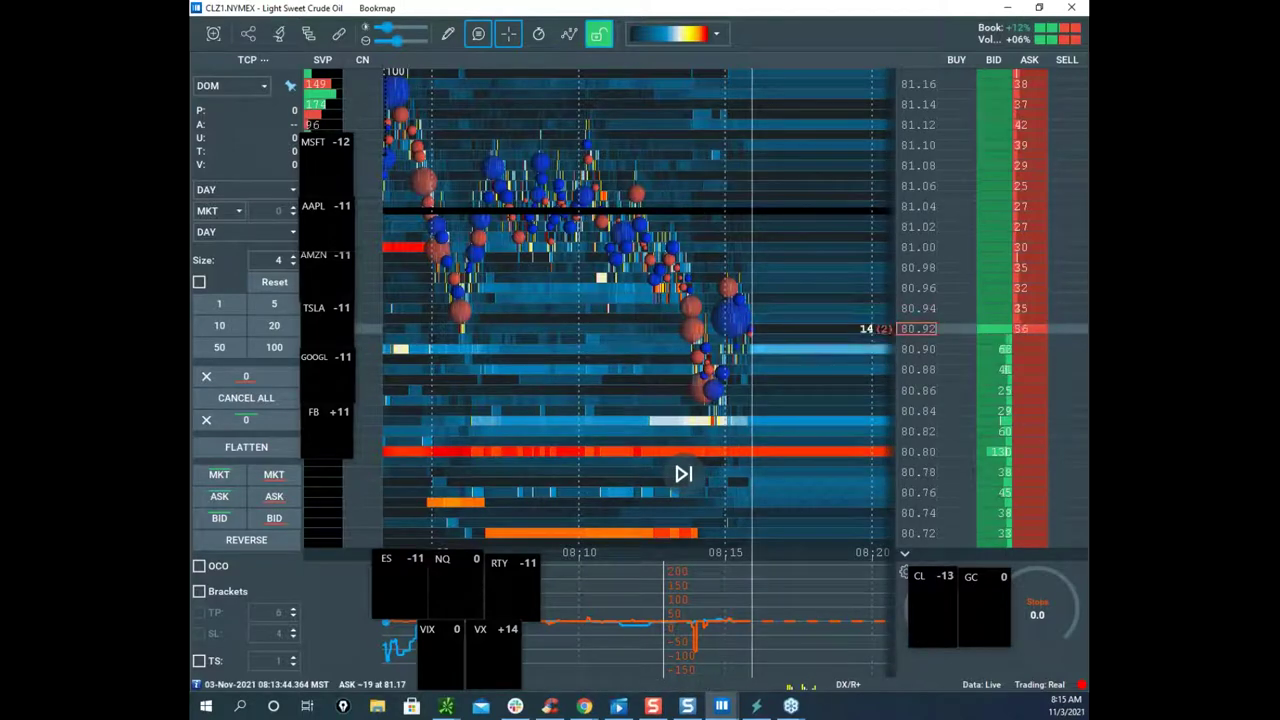
drag(192, 45, 579, 74)
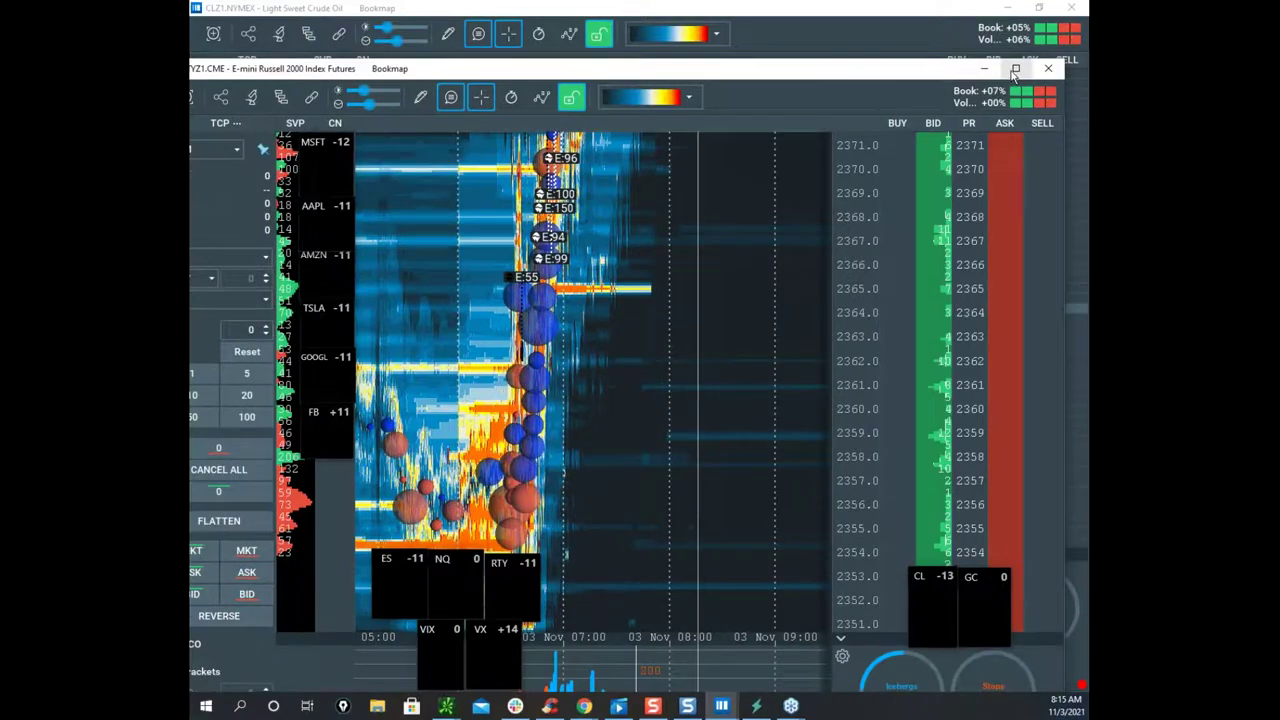
click(1014, 70)
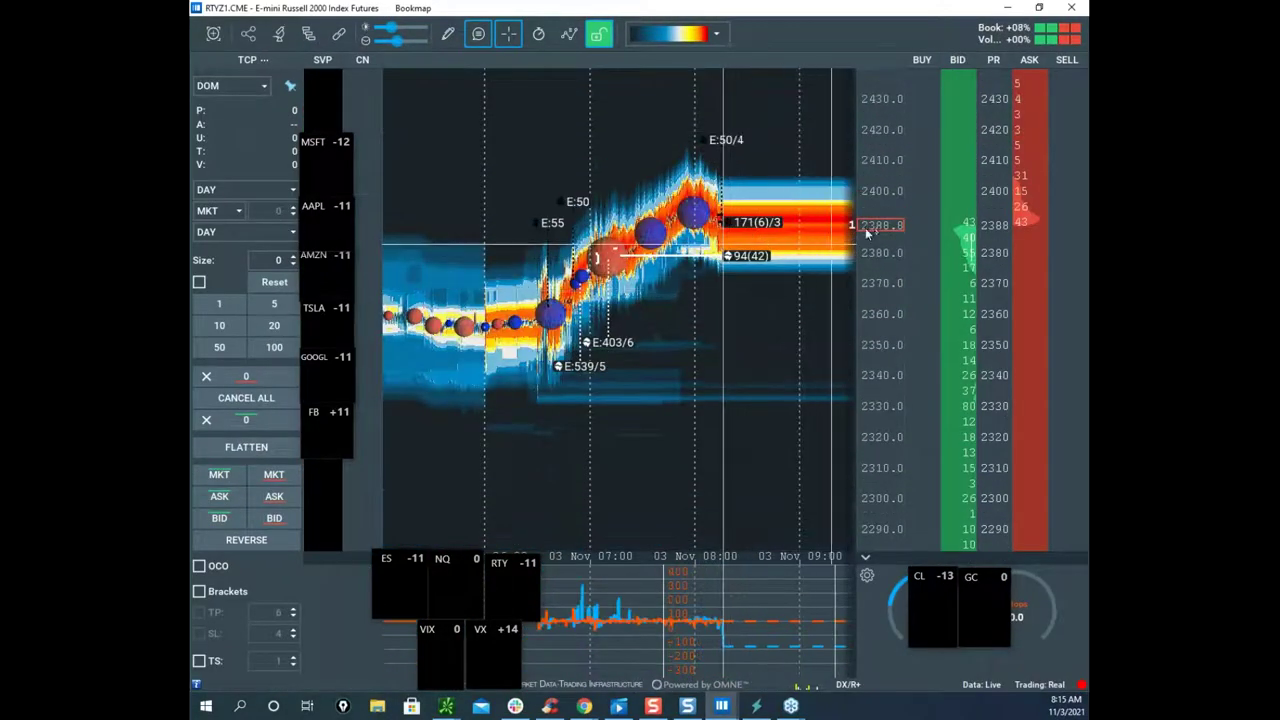
Step: Examine the Russell 2000 heatmap's latest consolidation around 08:16 at close range, between about 2386.4 and 2390.8
scroll(740, 223, up, 5)
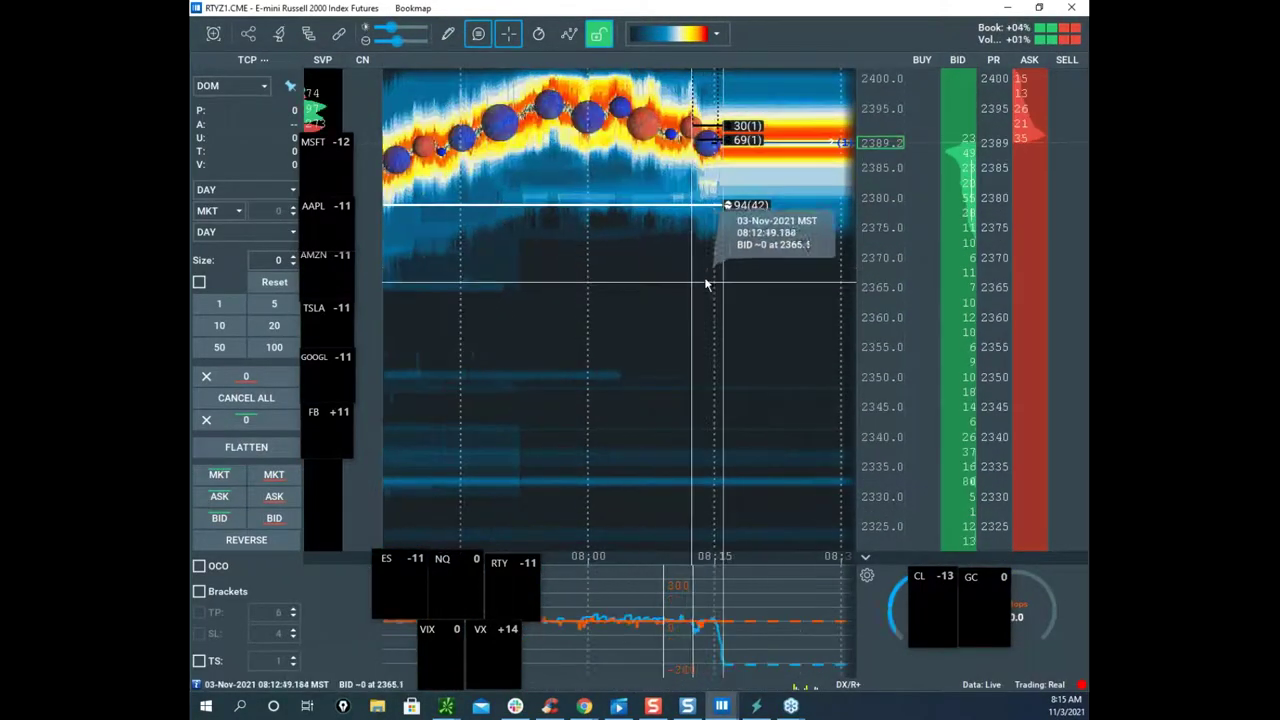
drag(706, 283, 734, 408)
drag(826, 328, 801, 415)
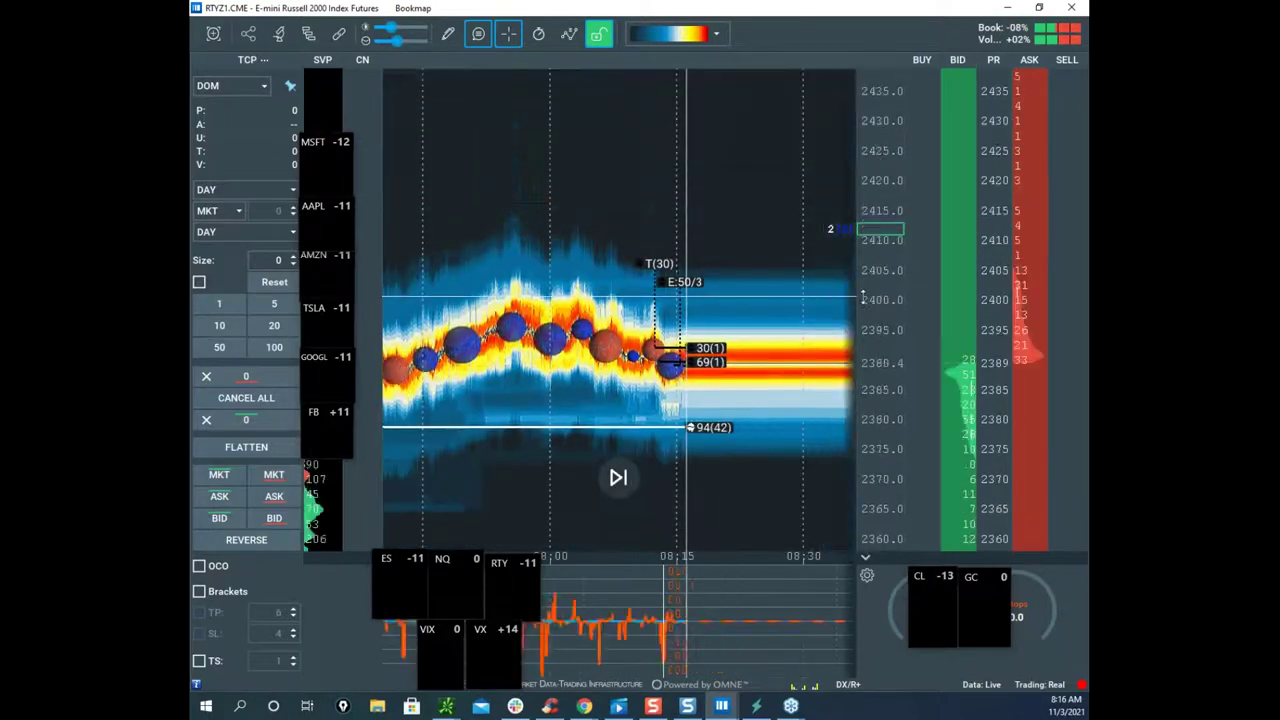
drag(875, 294, 875, 213)
drag(722, 366, 729, 214)
scroll(831, 314, up, 5)
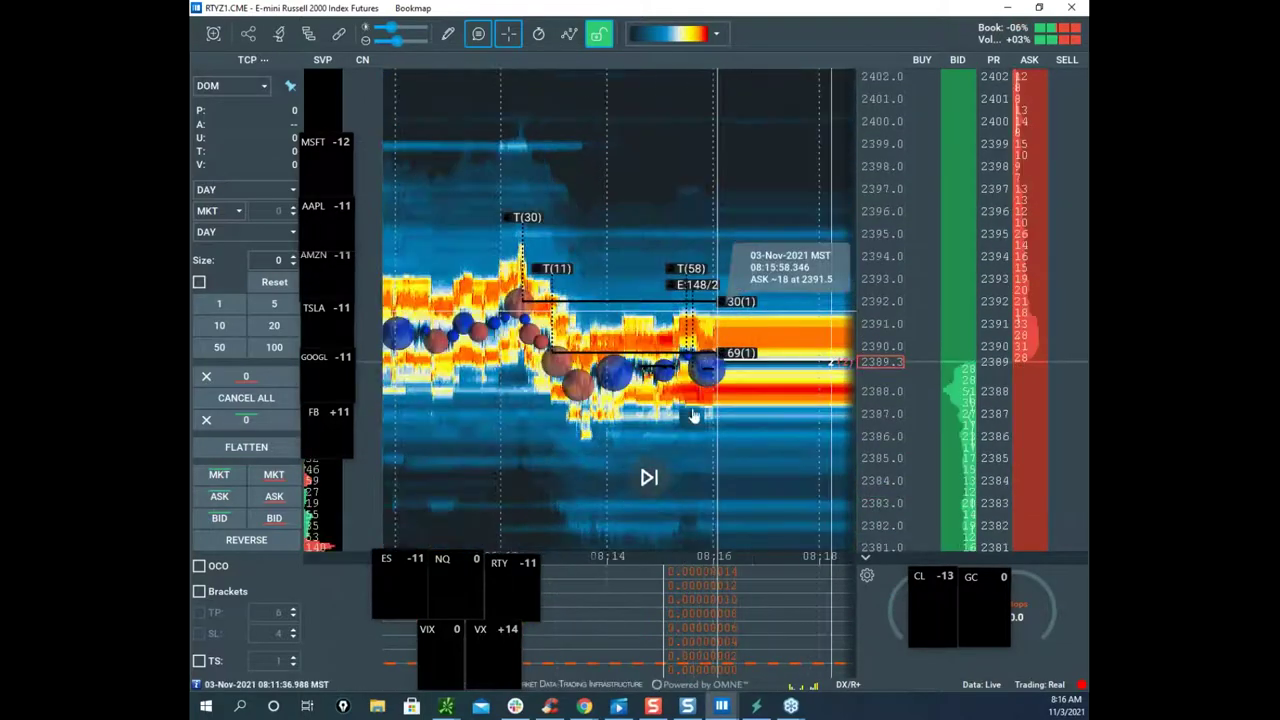
drag(820, 422, 842, 322)
scroll(882, 298, up, 5)
mouse_move(733, 665)
drag(866, 414, 757, 464)
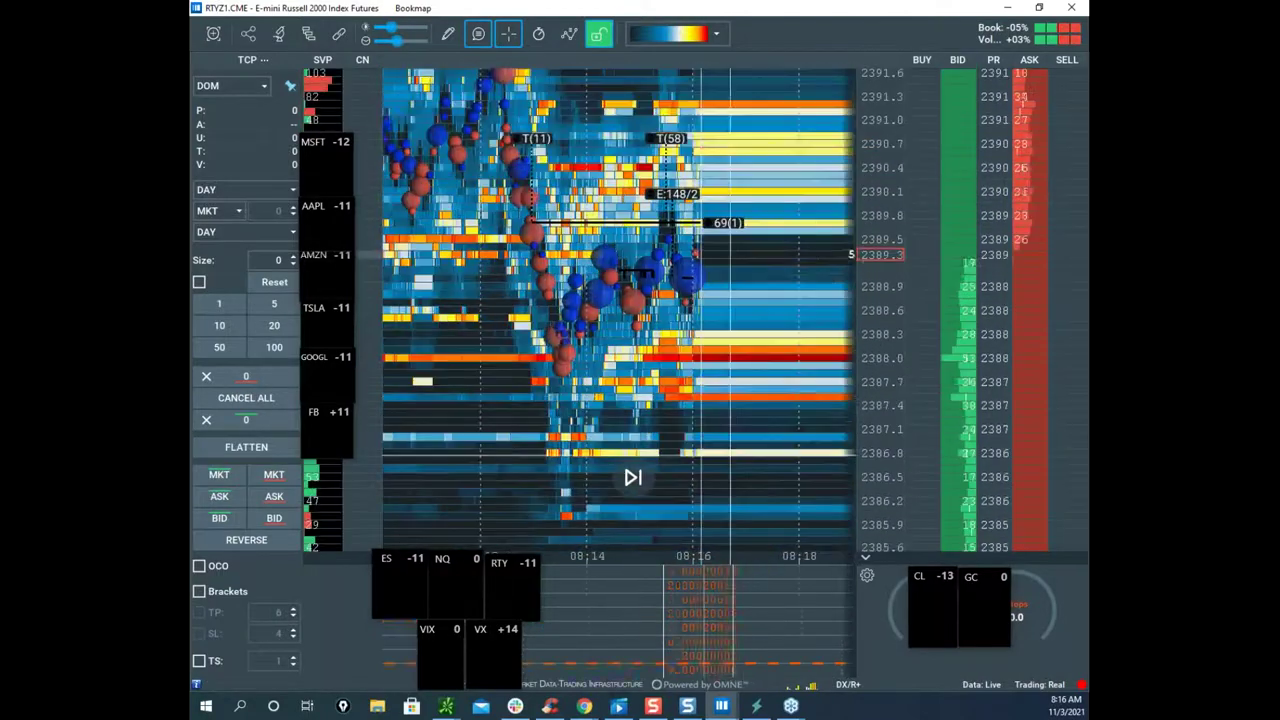
scroll(875, 301, up, 3)
scroll(800, 214, up, 5)
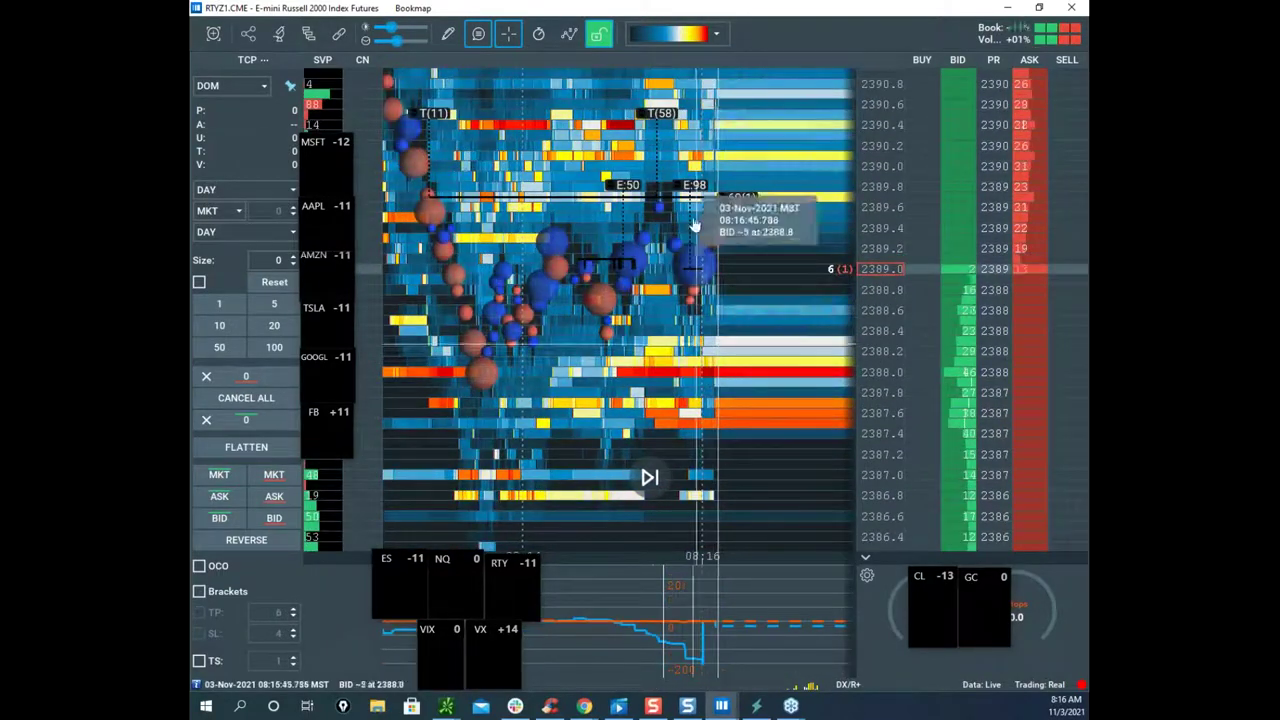
Step: Draw a horizontal line at about 2388.6 on the Russell 2000 heatmap and leave drawing mode
click(448, 34)
click(525, 200)
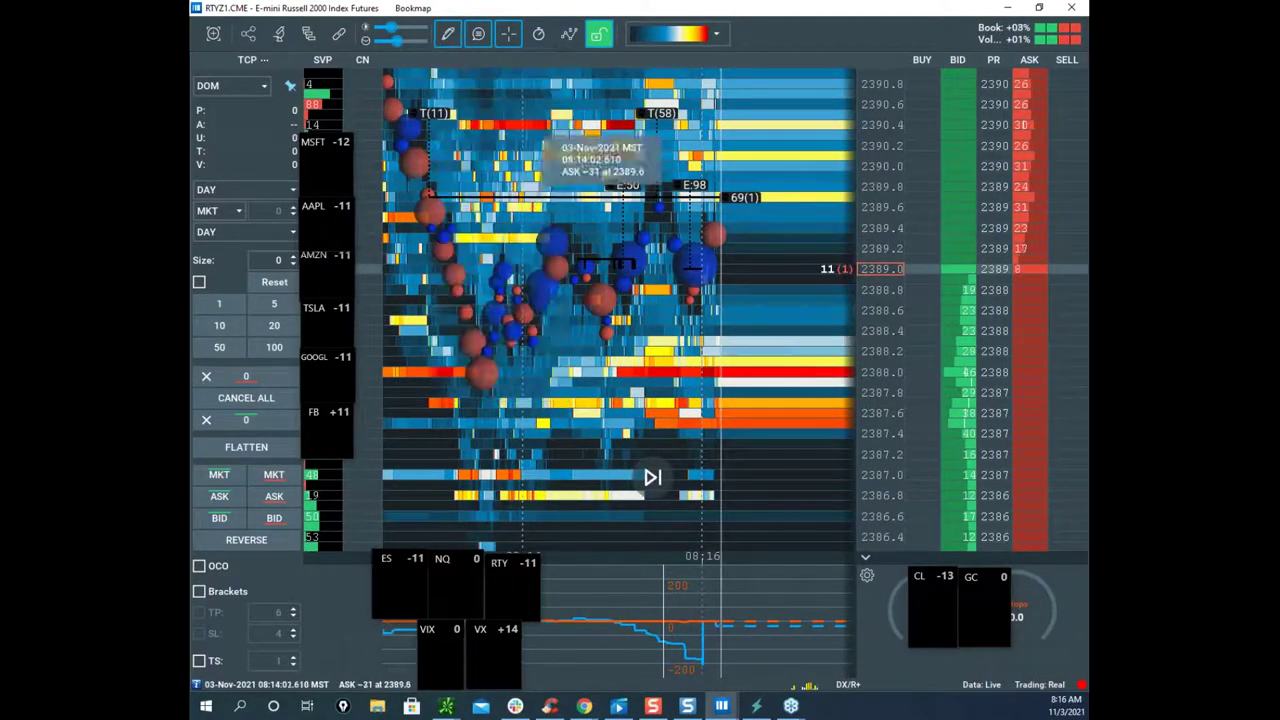
scroll(606, 322, up, 3)
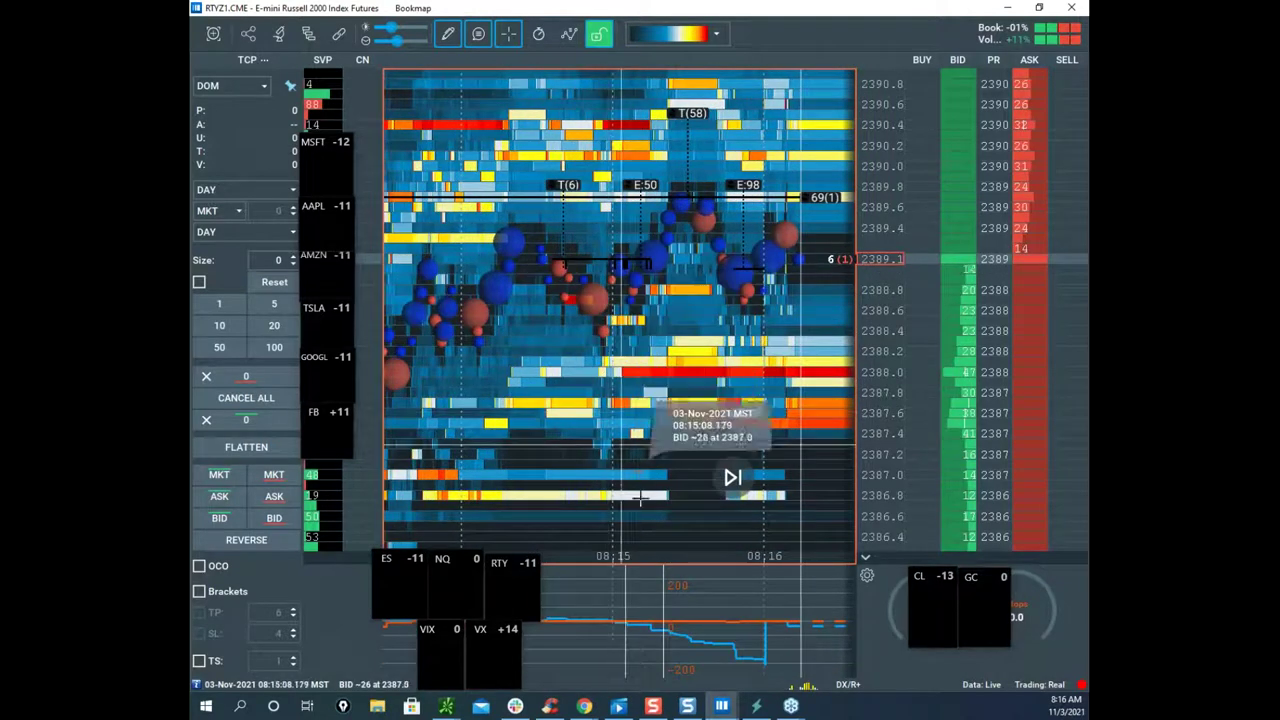
scroll(595, 320, up, 3)
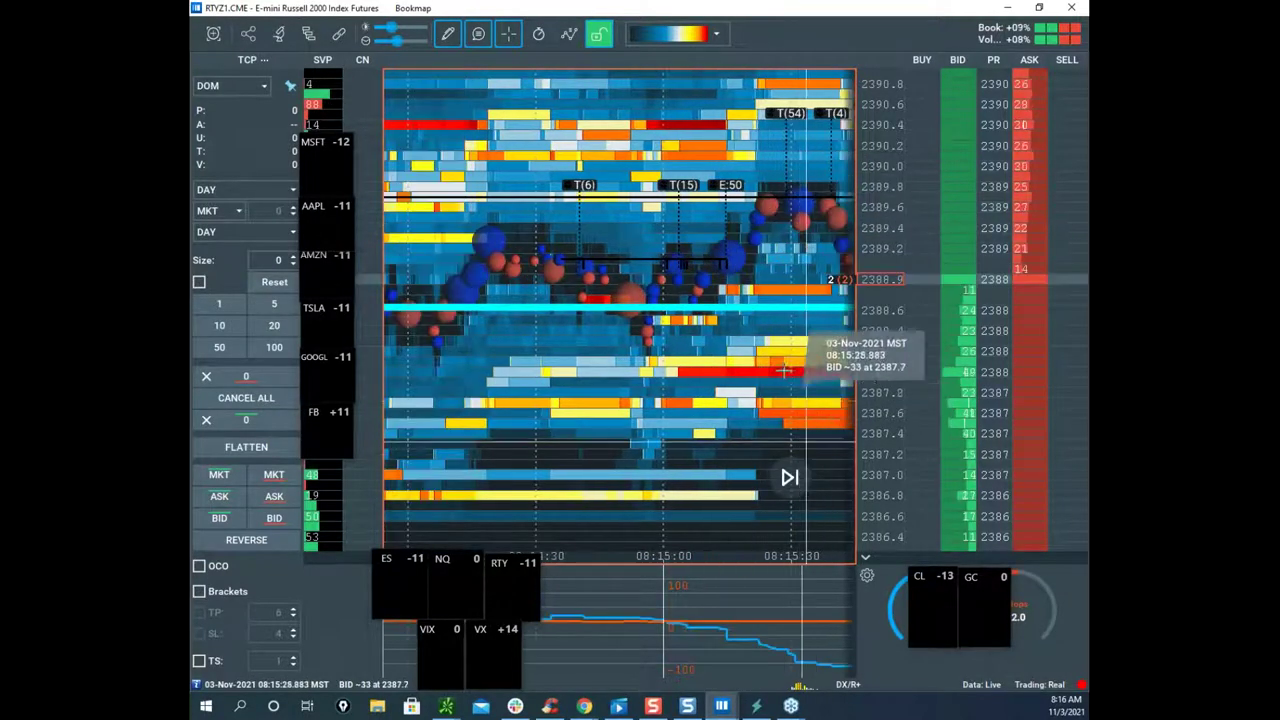
scroll(772, 270, down, 3)
click(449, 34)
click(474, 70)
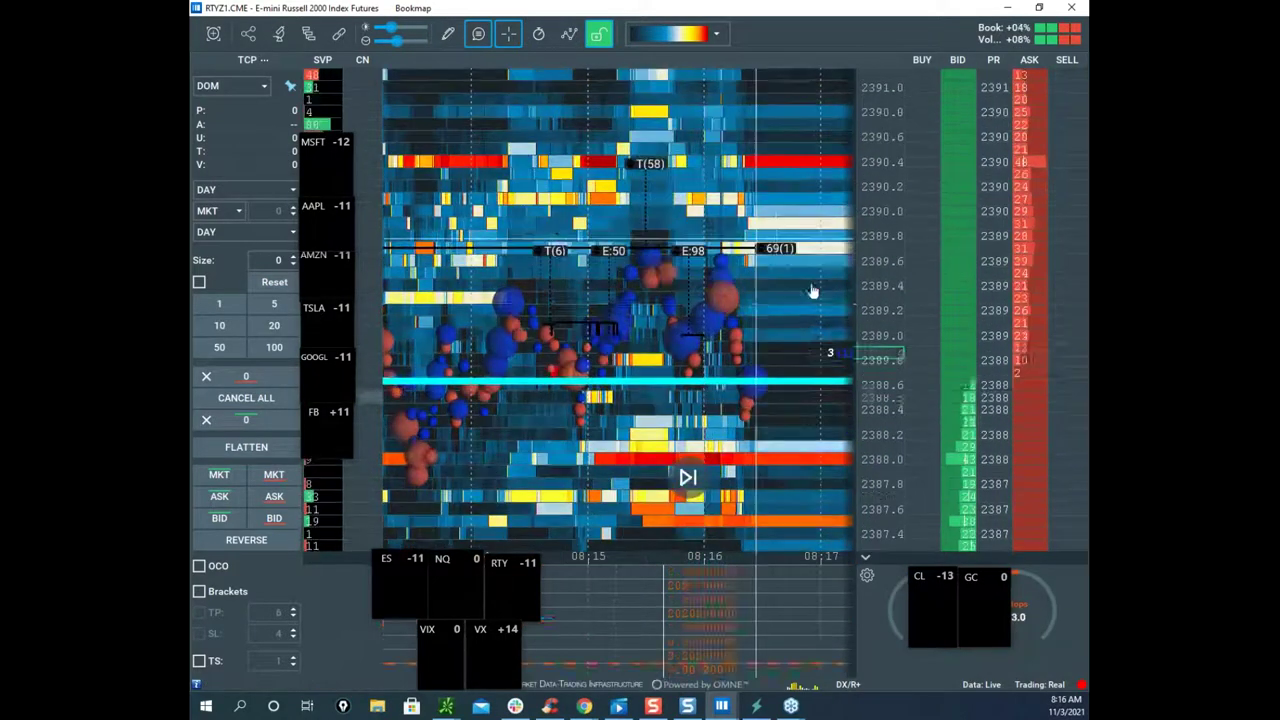
Step: Add a horizontal line at about 2389.8 above the Russell 2000 consolidation and leave drawing mode
click(448, 34)
click(470, 183)
scroll(720, 258, up, 2)
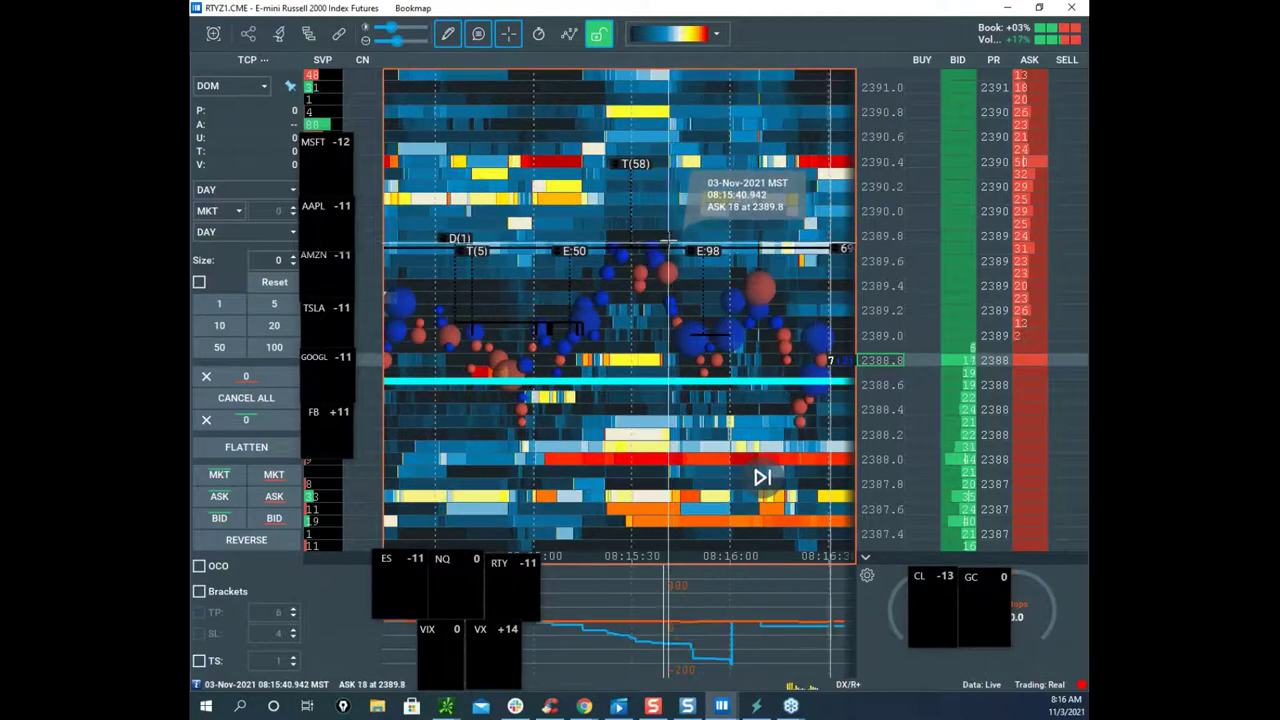
click(678, 240)
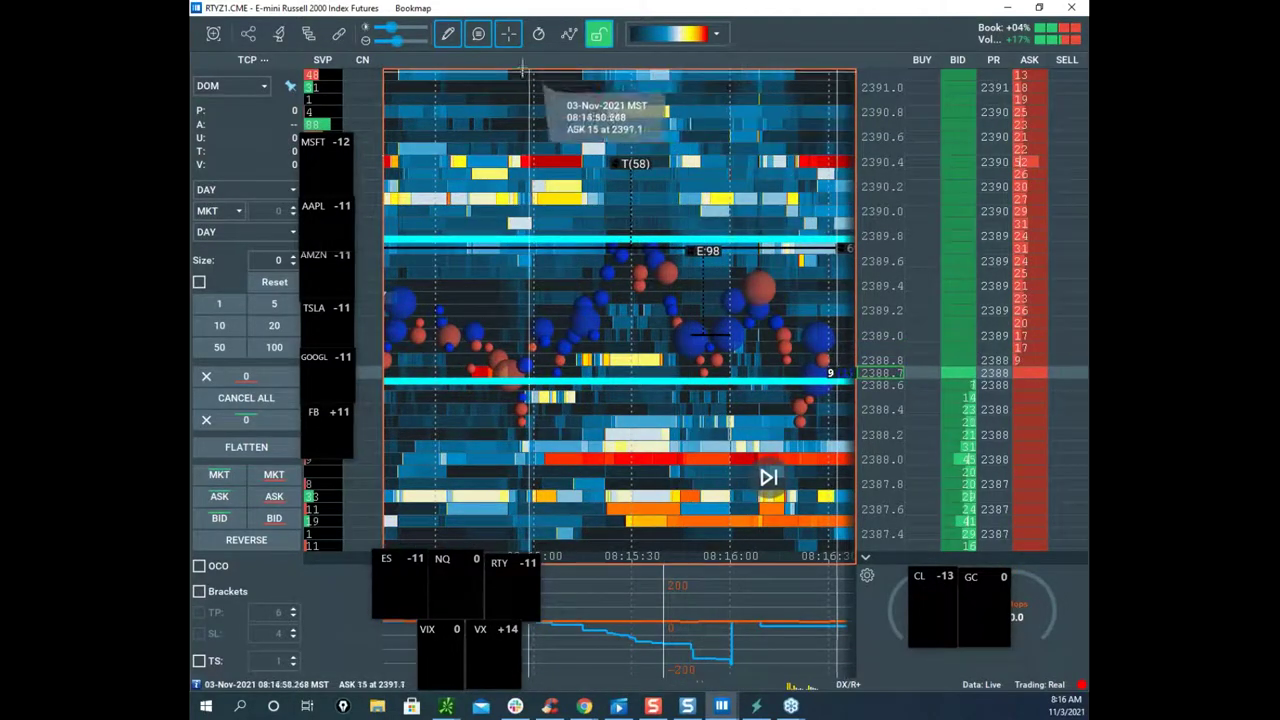
click(448, 34)
click(472, 70)
scroll(710, 205, down, 3)
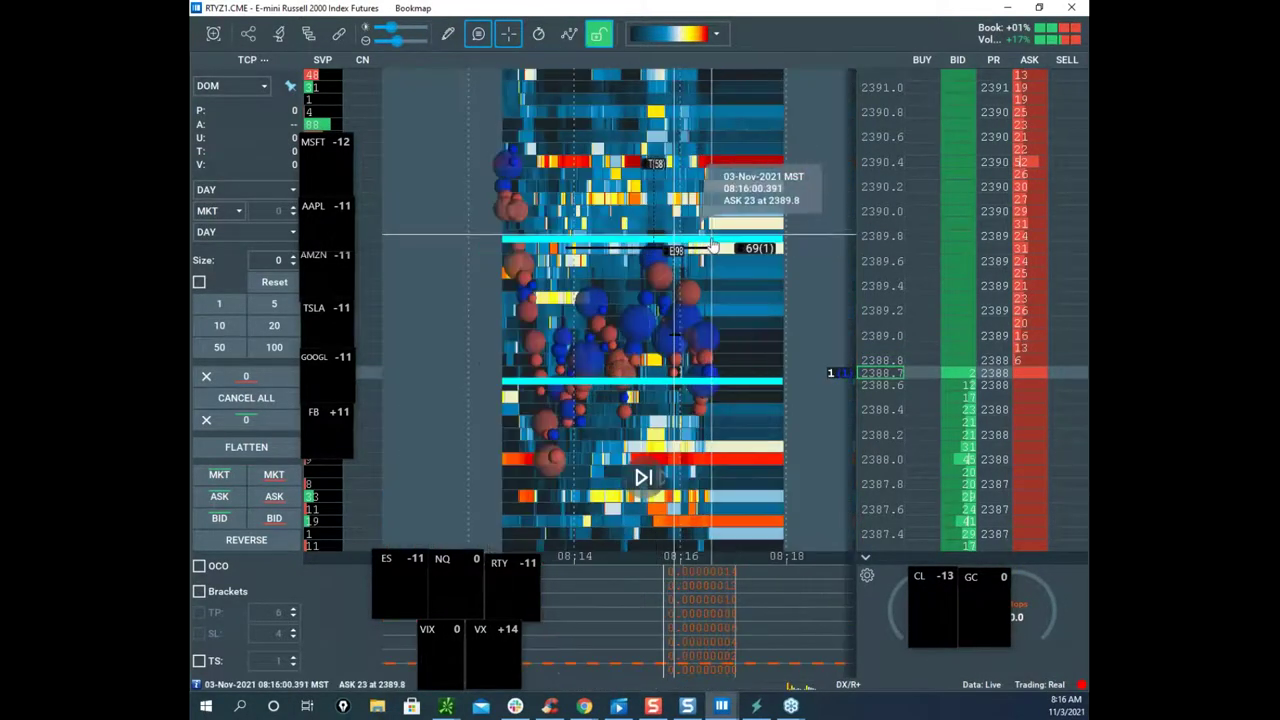
Step: Change the line color of the upper horizontal line at 2389.8 to black and save it
right_click(712, 207)
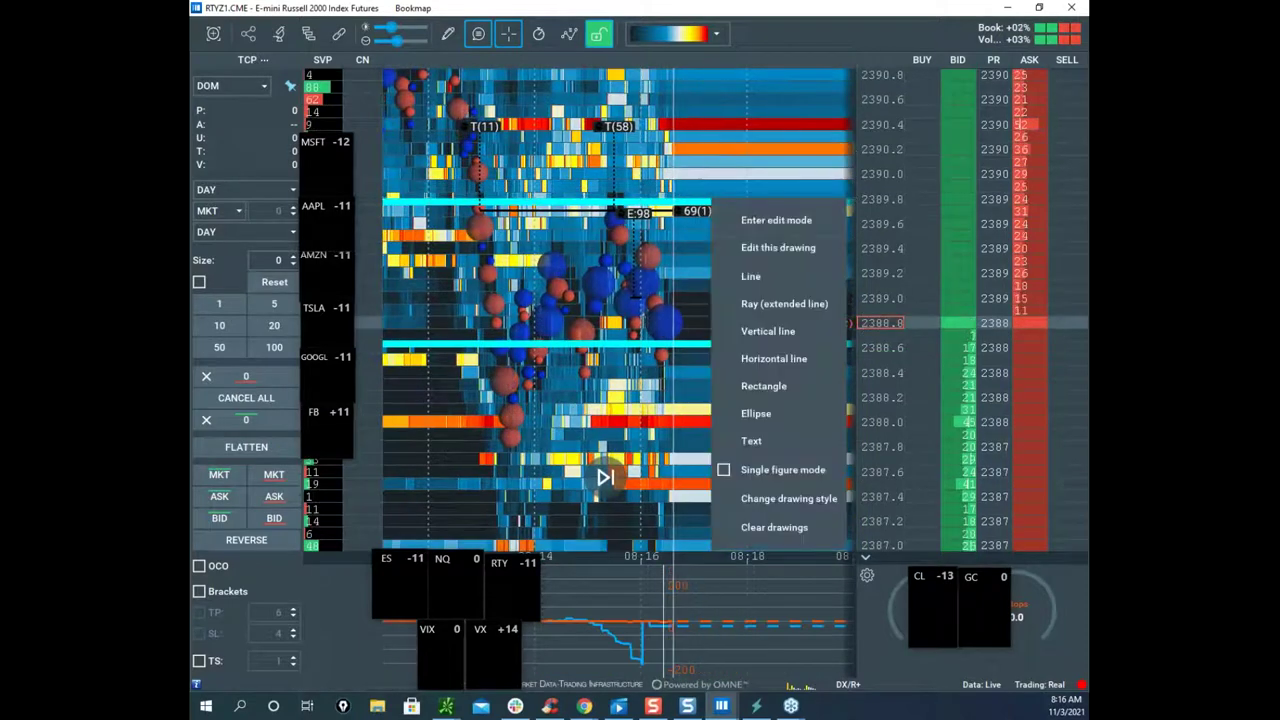
click(760, 220)
right_click(747, 207)
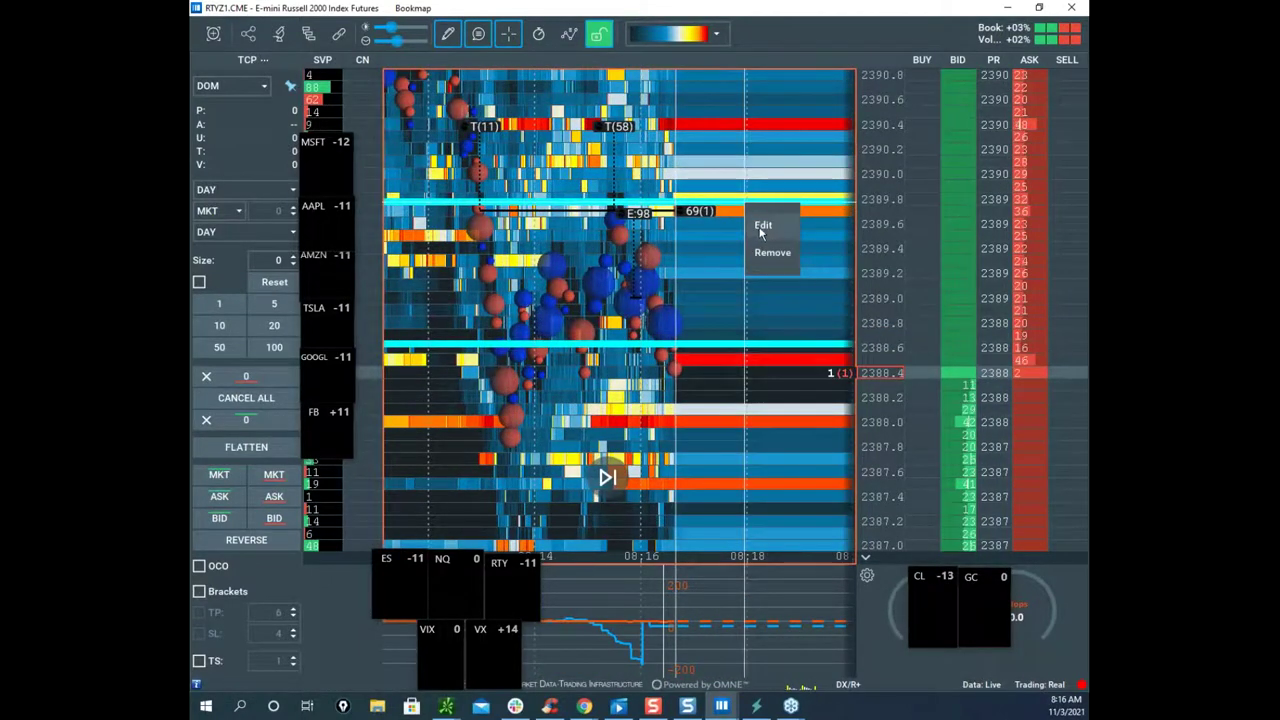
click(762, 226)
click(651, 314)
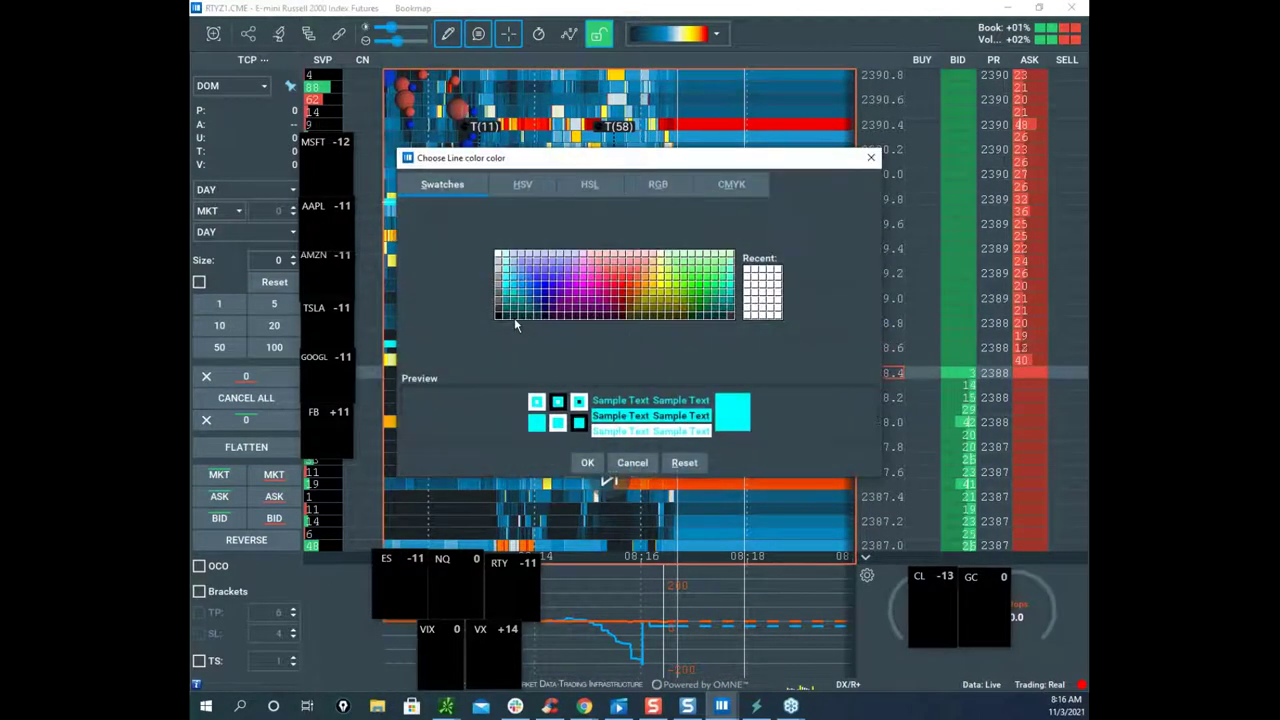
click(499, 316)
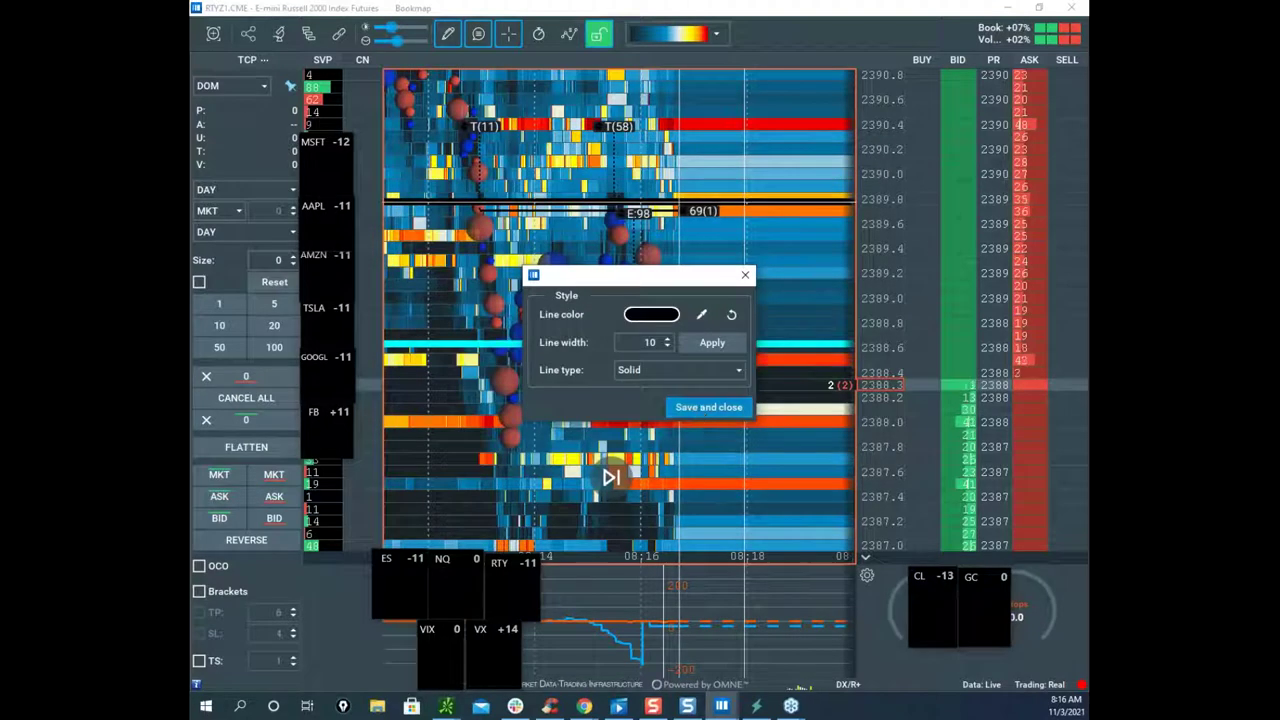
click(708, 407)
Step: Change the lower horizontal line at 2388.6 to black, save it, and leave drawing mode
right_click(762, 345)
click(790, 352)
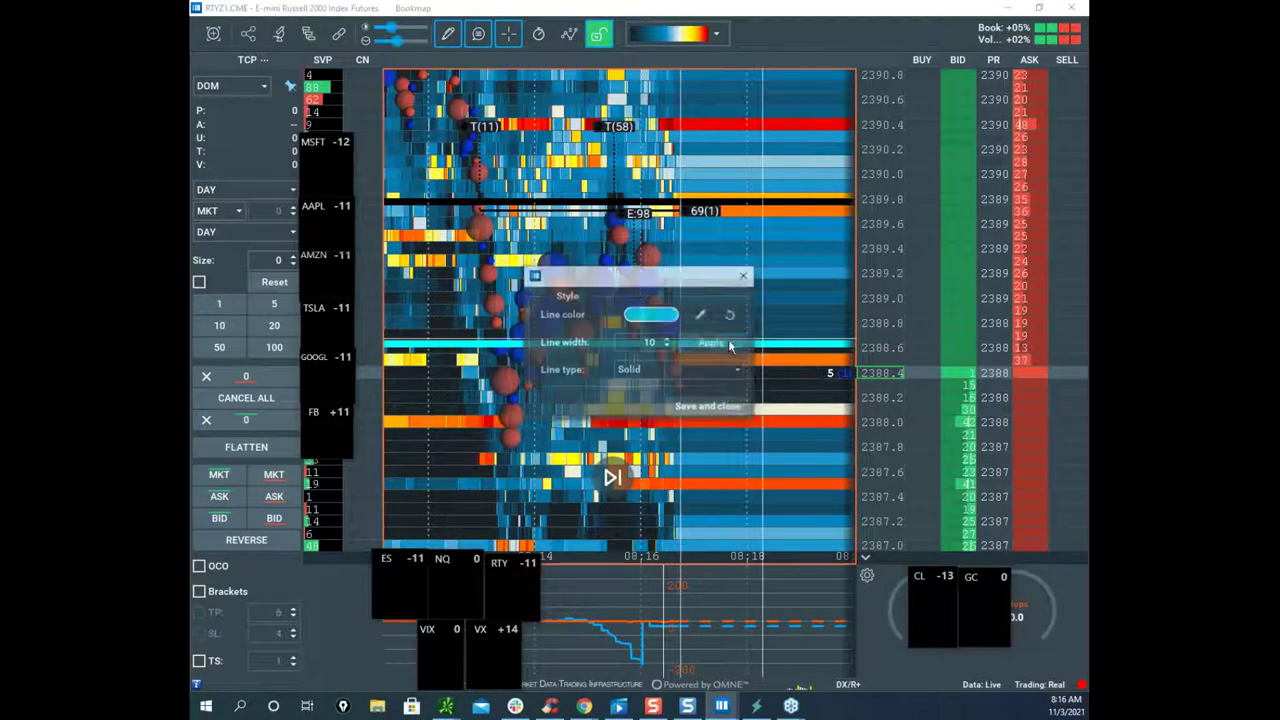
click(651, 315)
click(498, 317)
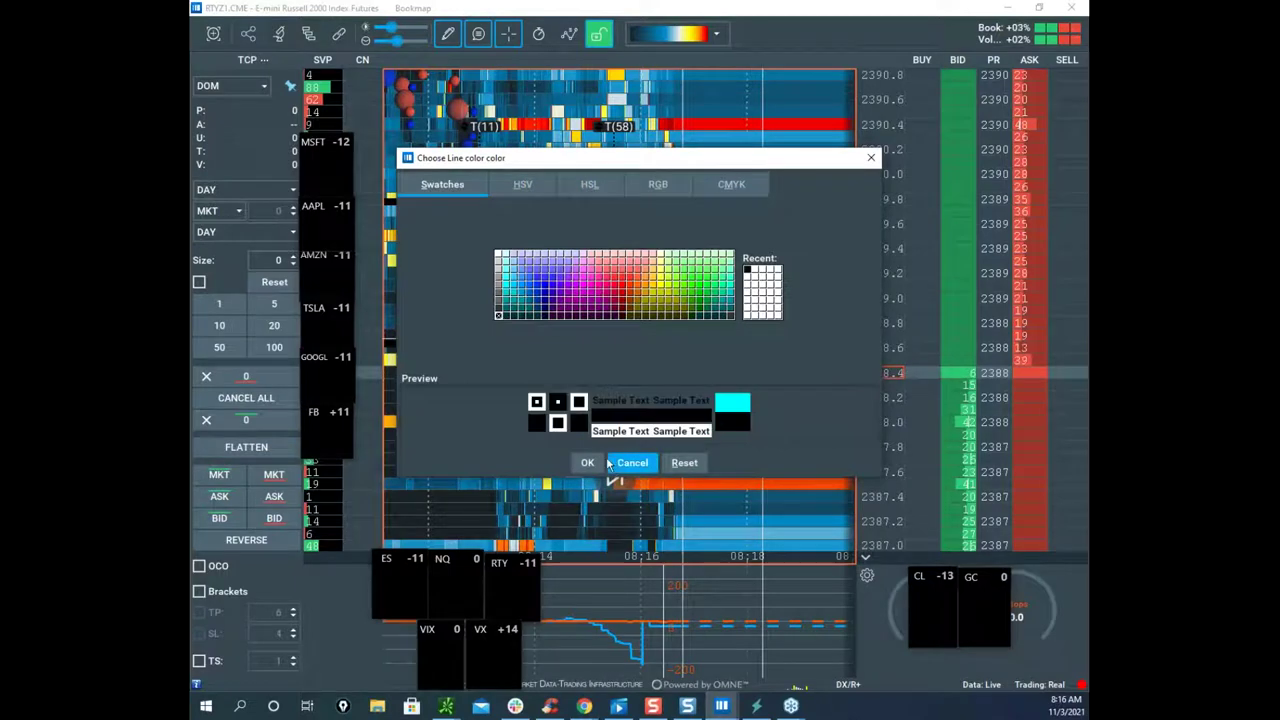
click(587, 462)
click(708, 406)
scroll(689, 378, down, 3)
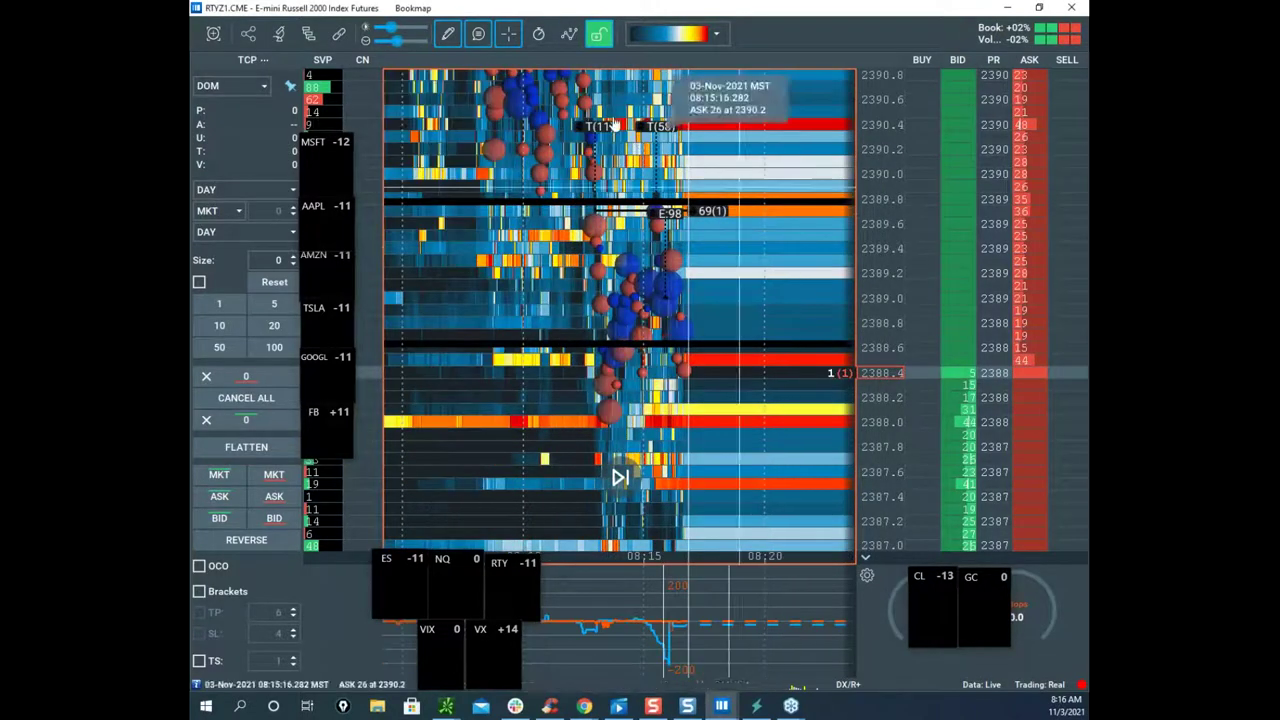
click(448, 34)
click(468, 71)
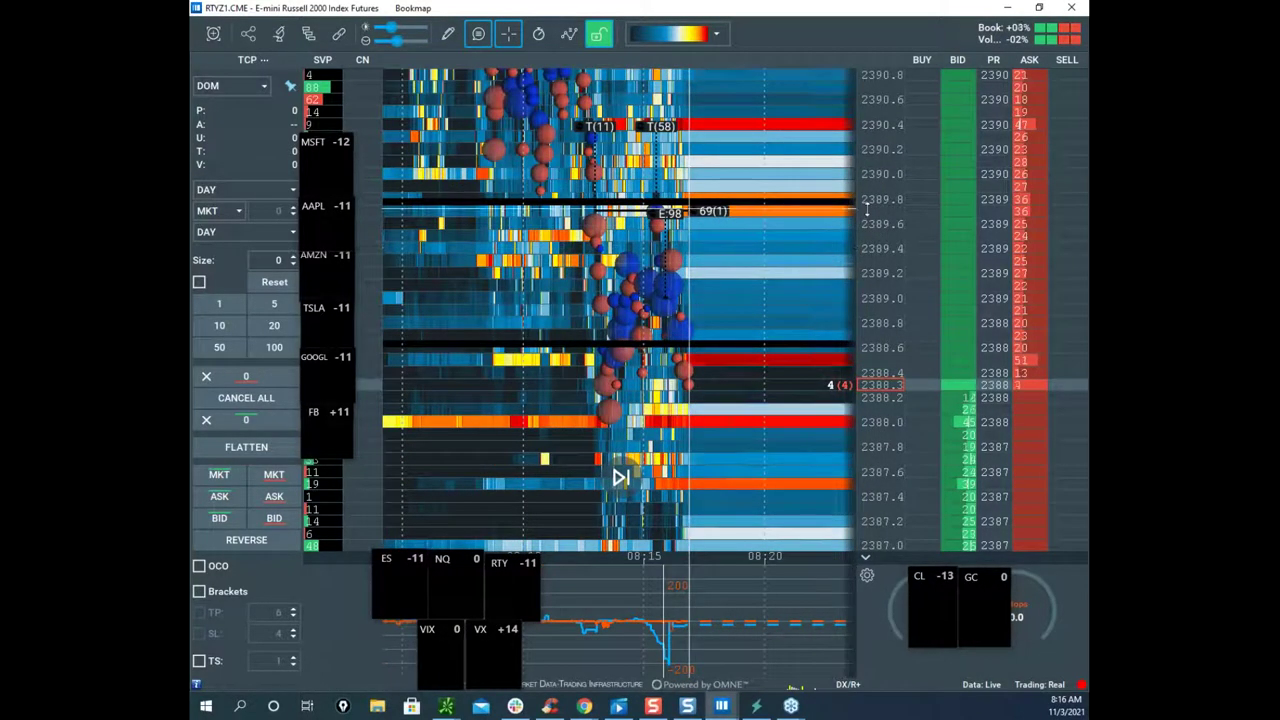
Step: Switch to thinkorswim and bring up the hourly /RTY chart maximised
scroll(862, 208, down, 1)
drag(763, 263, 659, 254)
scroll(883, 218, down, 2)
drag(190, 357, 743, 244)
click(878, 246)
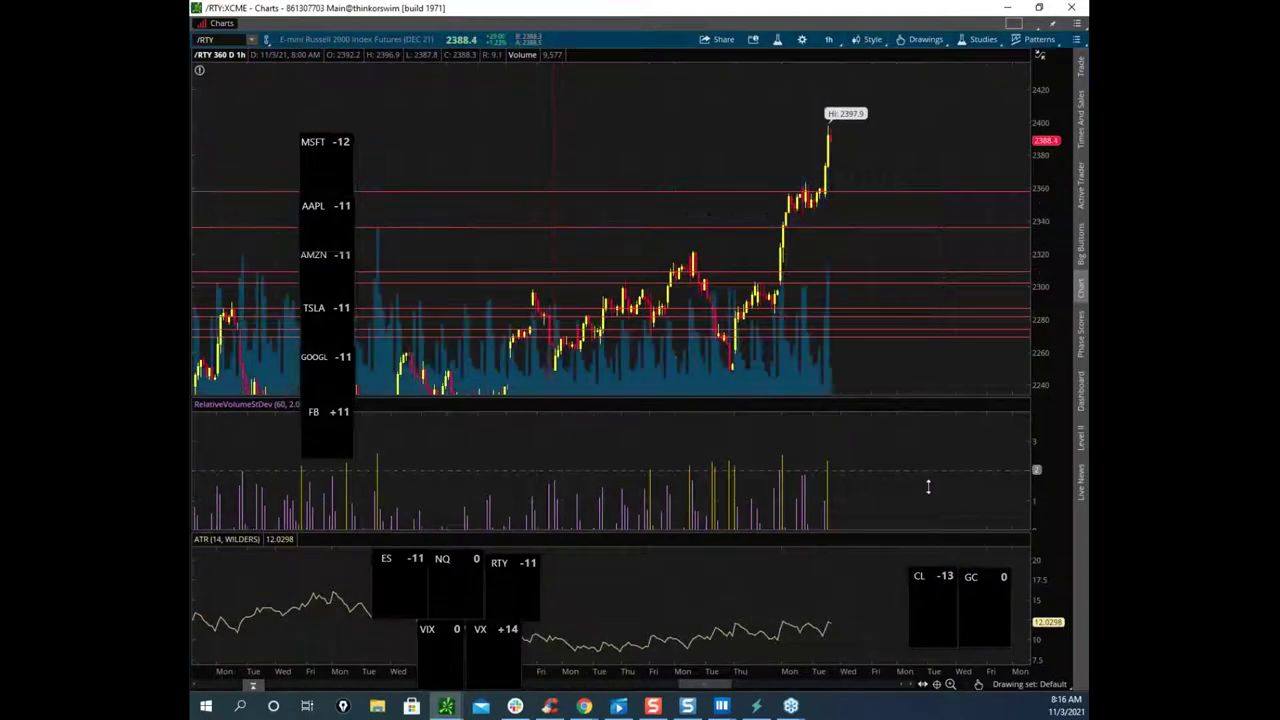
Step: Review the hourly /RTY price history back to June and switch the chart to the 1 Y : 1D timeframe
mouse_move(651, 677)
mouse_down()
mouse_move(818, 672)
mouse_move(672, 671)
mouse_up()
drag(916, 668, 940, 668)
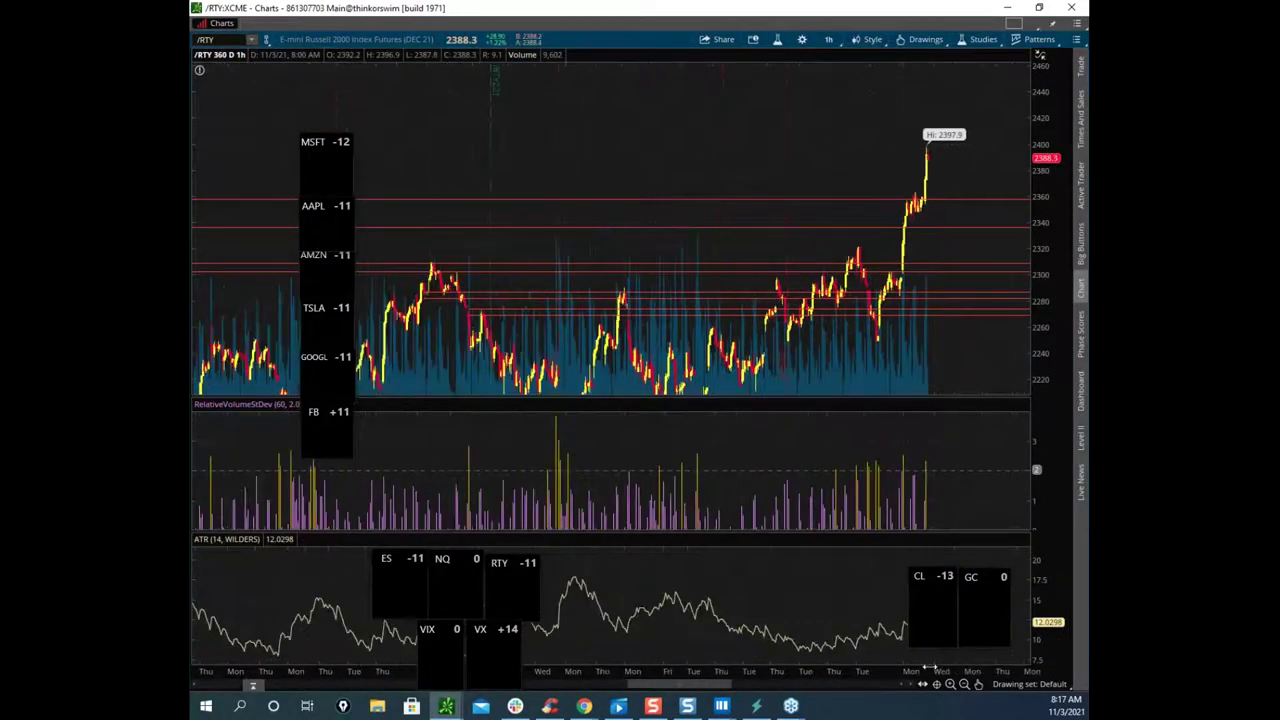
drag(1053, 171, 815, 513)
drag(563, 674, 668, 671)
click(964, 684)
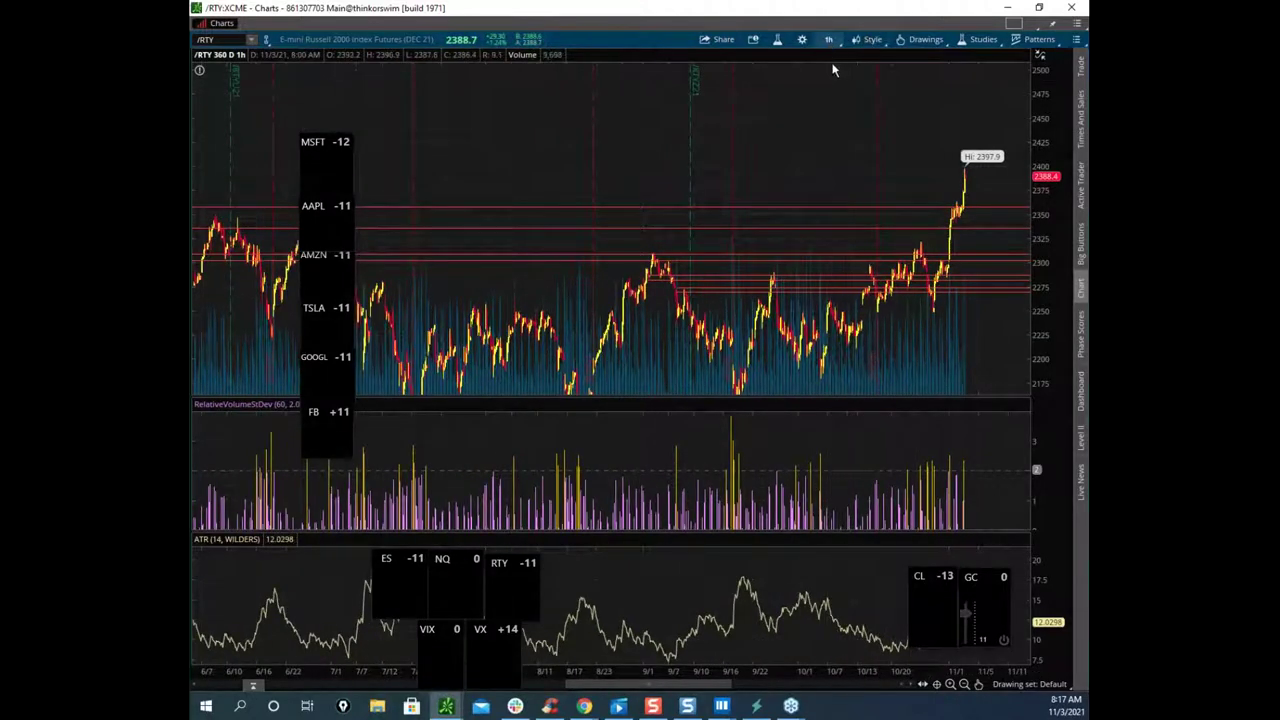
click(829, 40)
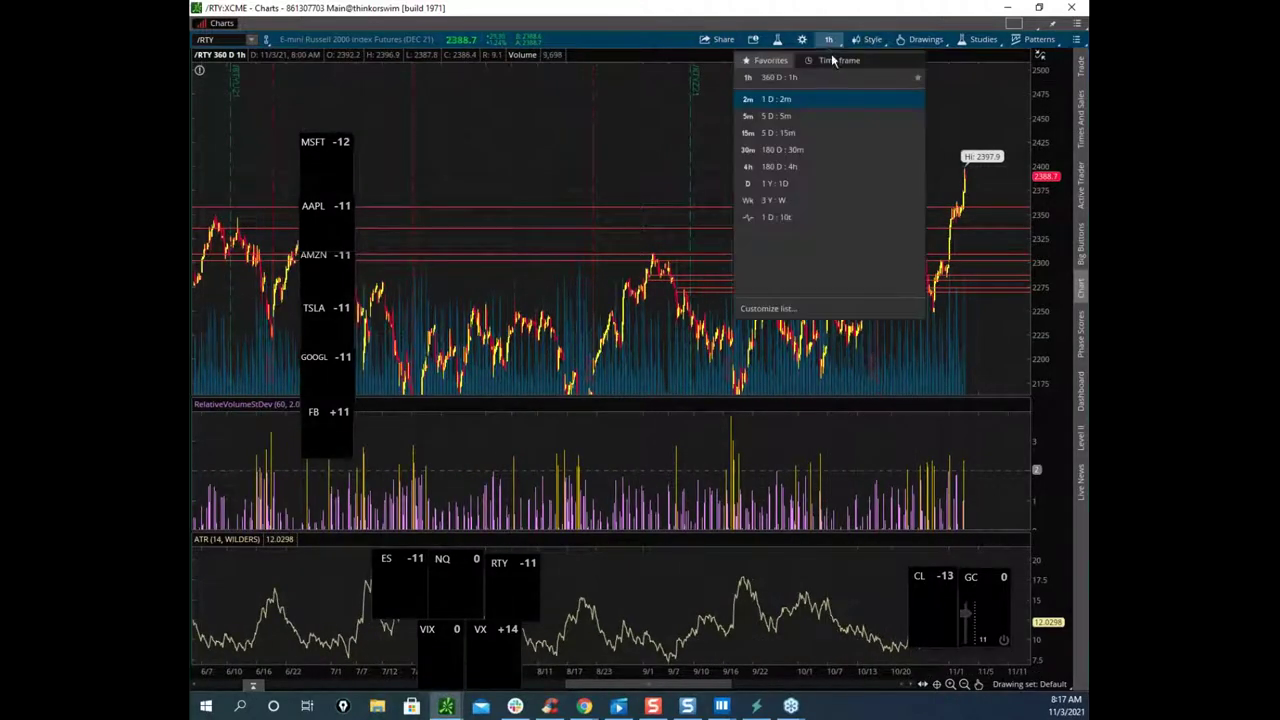
click(790, 184)
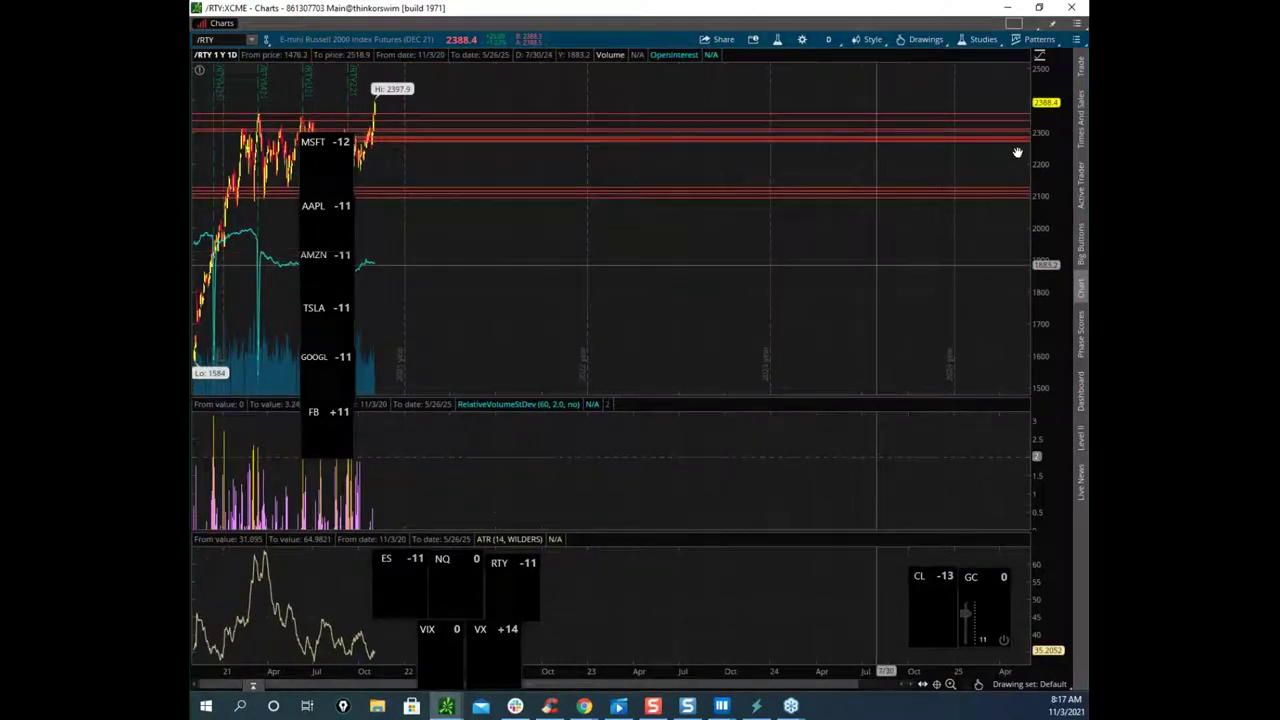
Step: Shrink the daily /RTY chart to a floating window over Bookmap, widen it and rescale it to show the 2397.9 high
drag(586, 11, 842, 97)
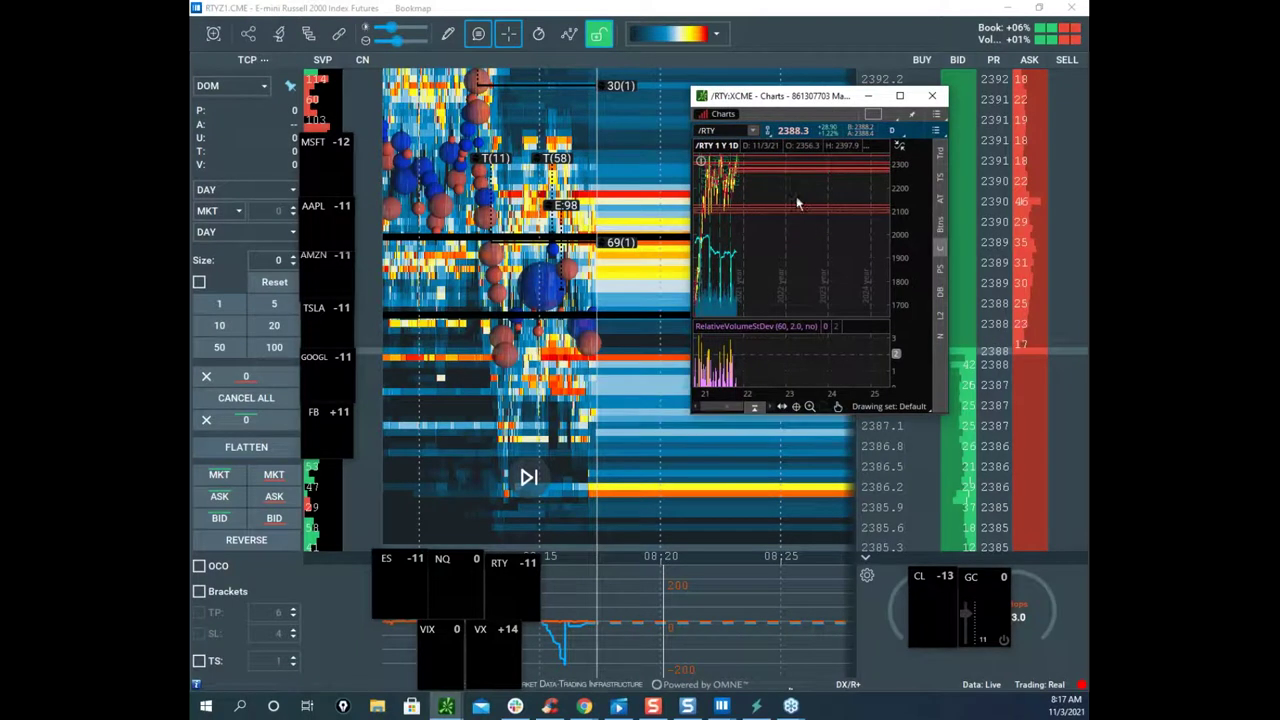
double_click(898, 231)
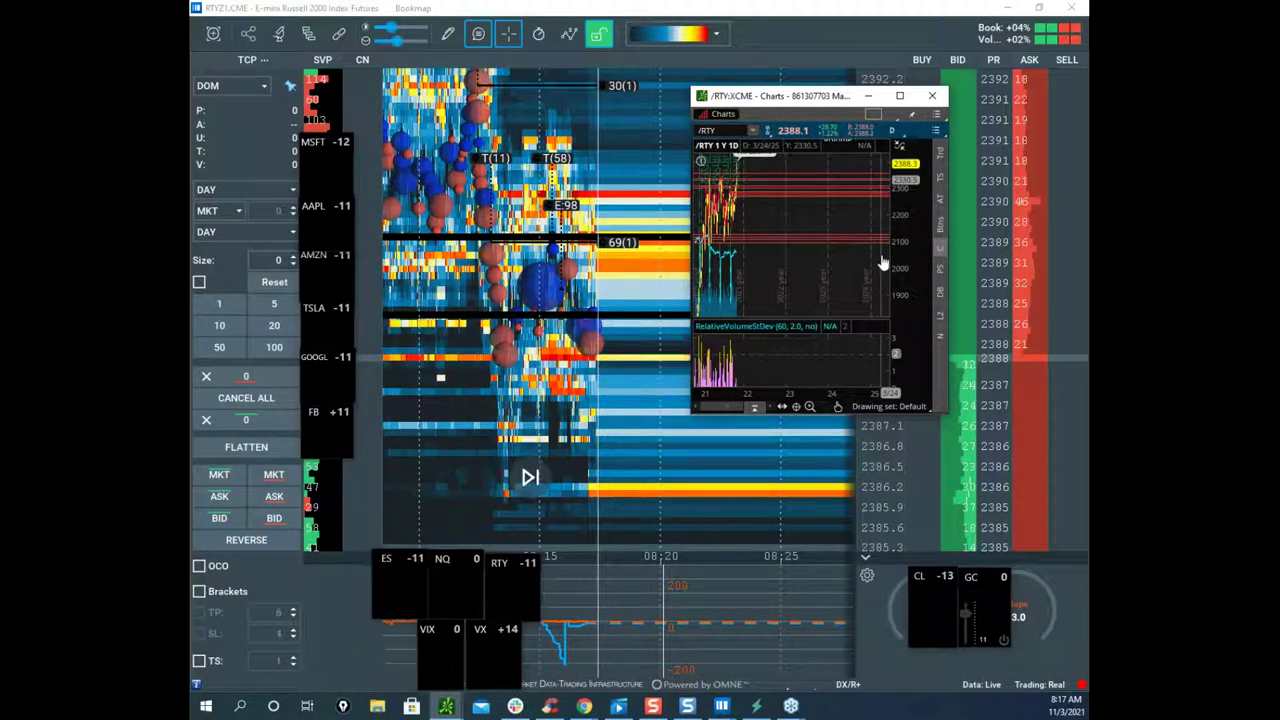
drag(696, 88, 467, 99)
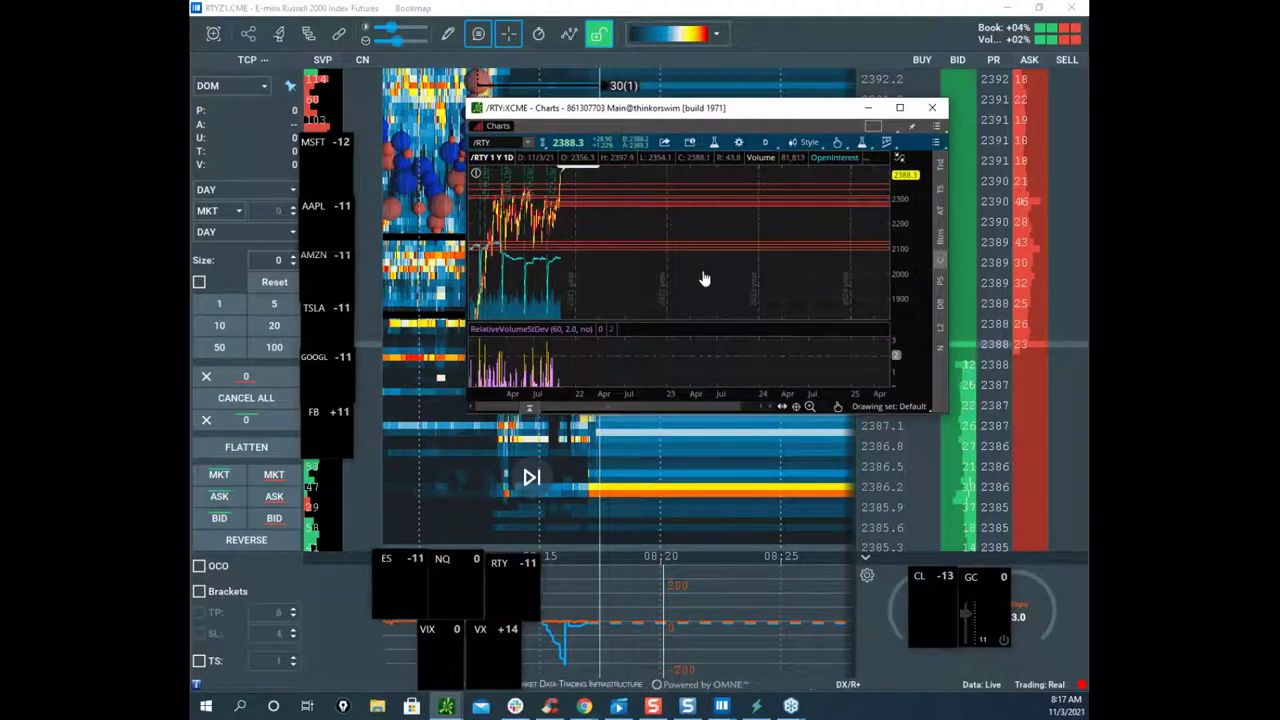
drag(695, 228, 711, 271)
drag(915, 214, 915, 190)
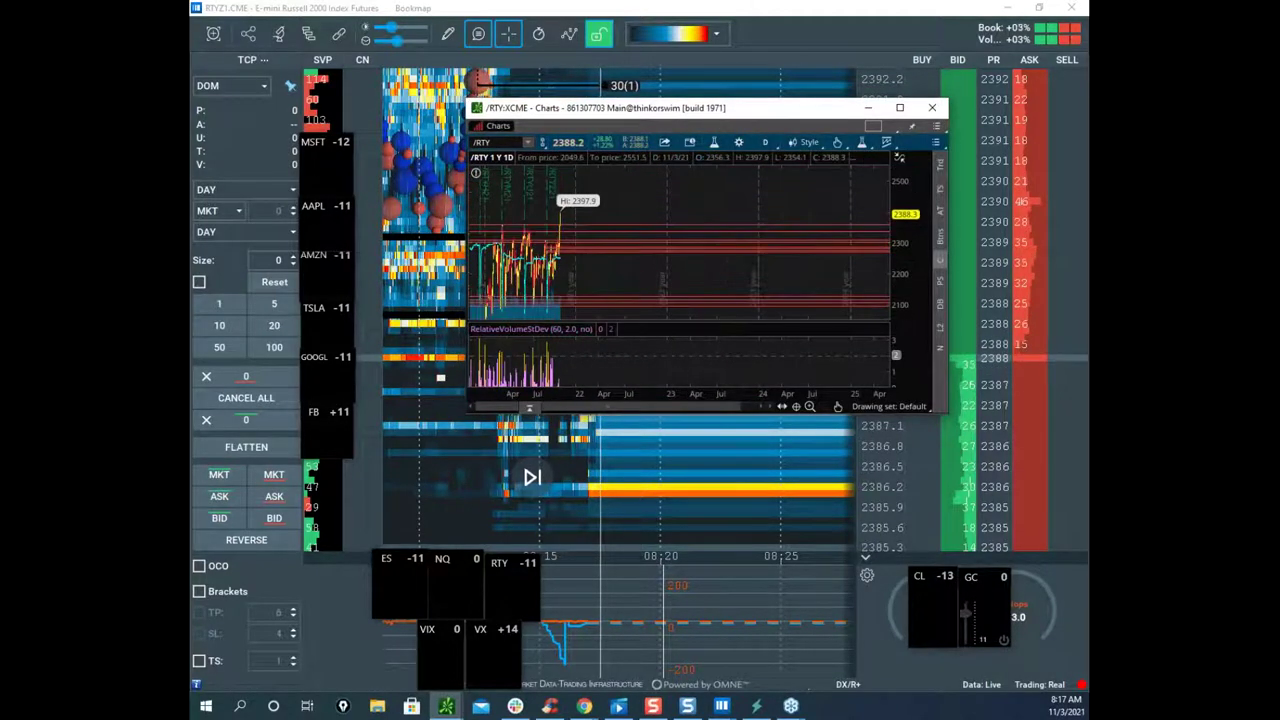
Step: Mark the daily /RTY chart's sideways range and the breakout above it with freehand yellow strokes, including possible pullback paths, and leave pen mode
key(ctrl+shift+3)
key(ctrl+shift+7)
mouse_move(503, 245)
mouse_down()
mouse_move(518, 238)
mouse_move(563, 308)
mouse_move(492, 290)
mouse_move(497, 245)
mouse_up()
drag(528, 372, 620, 418)
mouse_move(567, 263)
mouse_down()
mouse_move(568, 210)
mouse_move(565, 230)
mouse_up()
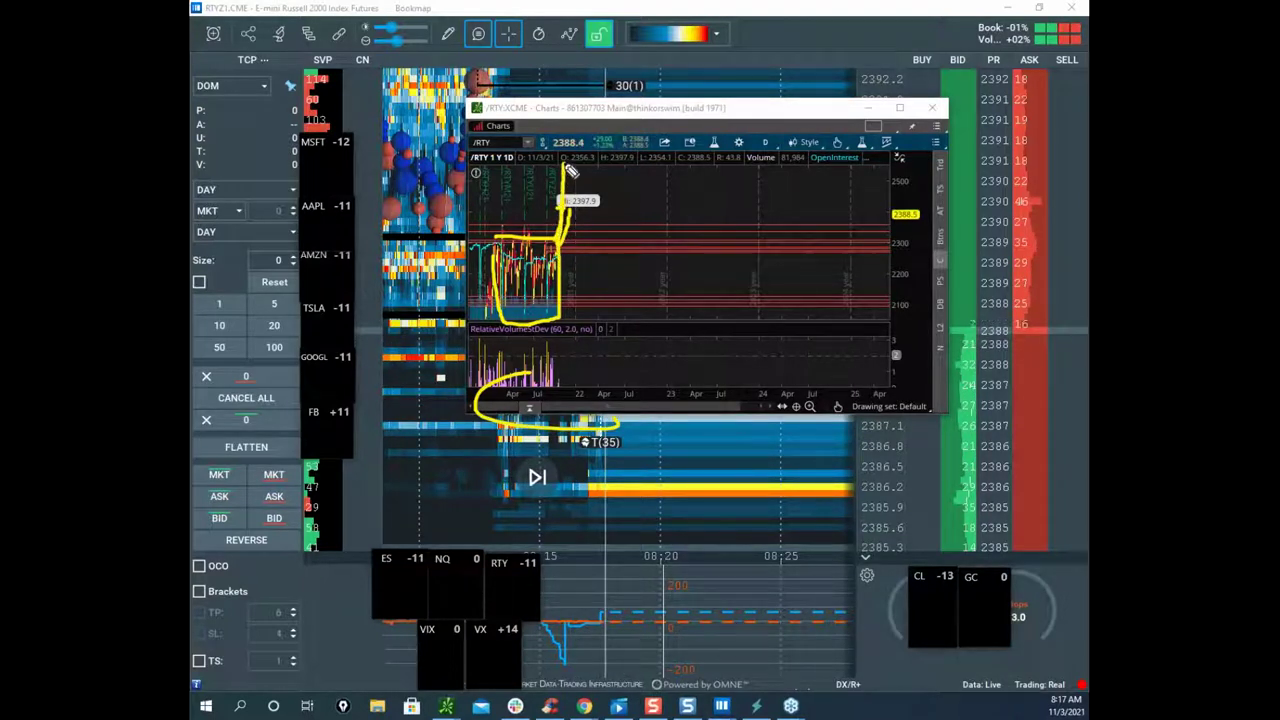
mouse_move(565, 224)
mouse_down()
mouse_move(576, 266)
mouse_move(572, 247)
mouse_move(638, 160)
mouse_up()
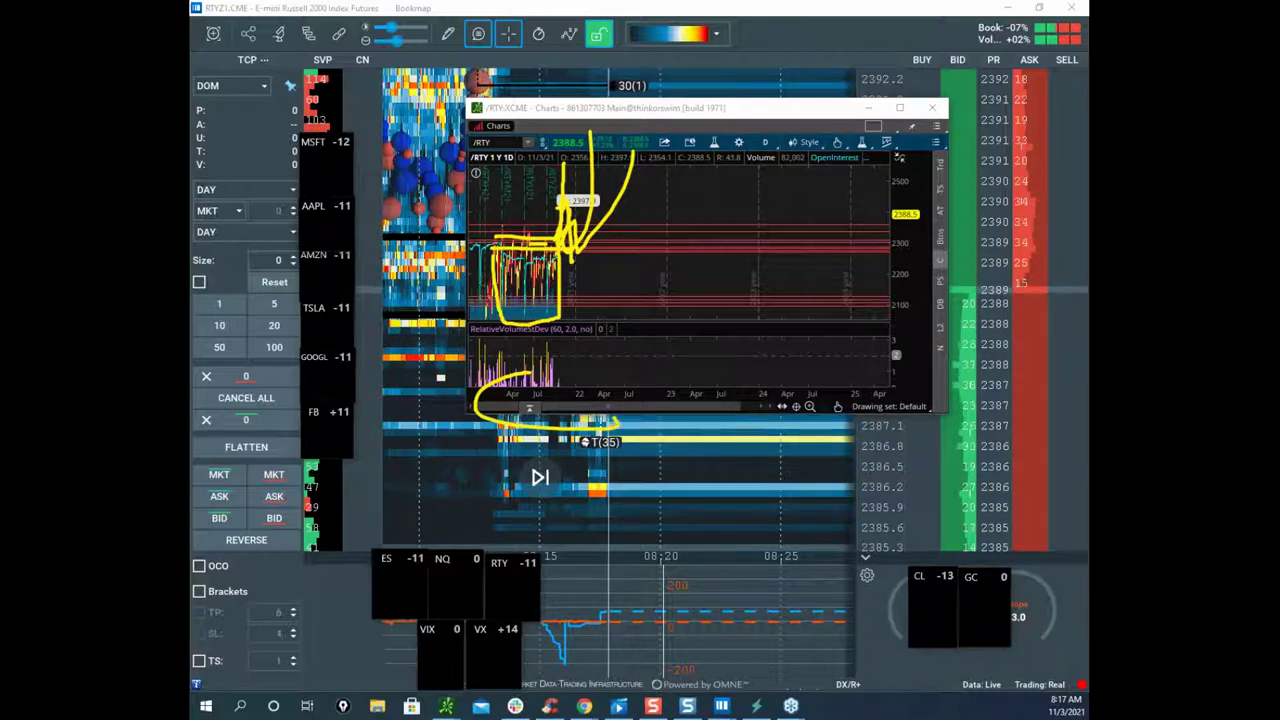
key(Escape)
Step: Move the /RTY chart off the Bookmap window and examine the Russell 2000 heatmap around the two black lines
drag(669, 110, 312, 138)
click(313, 140)
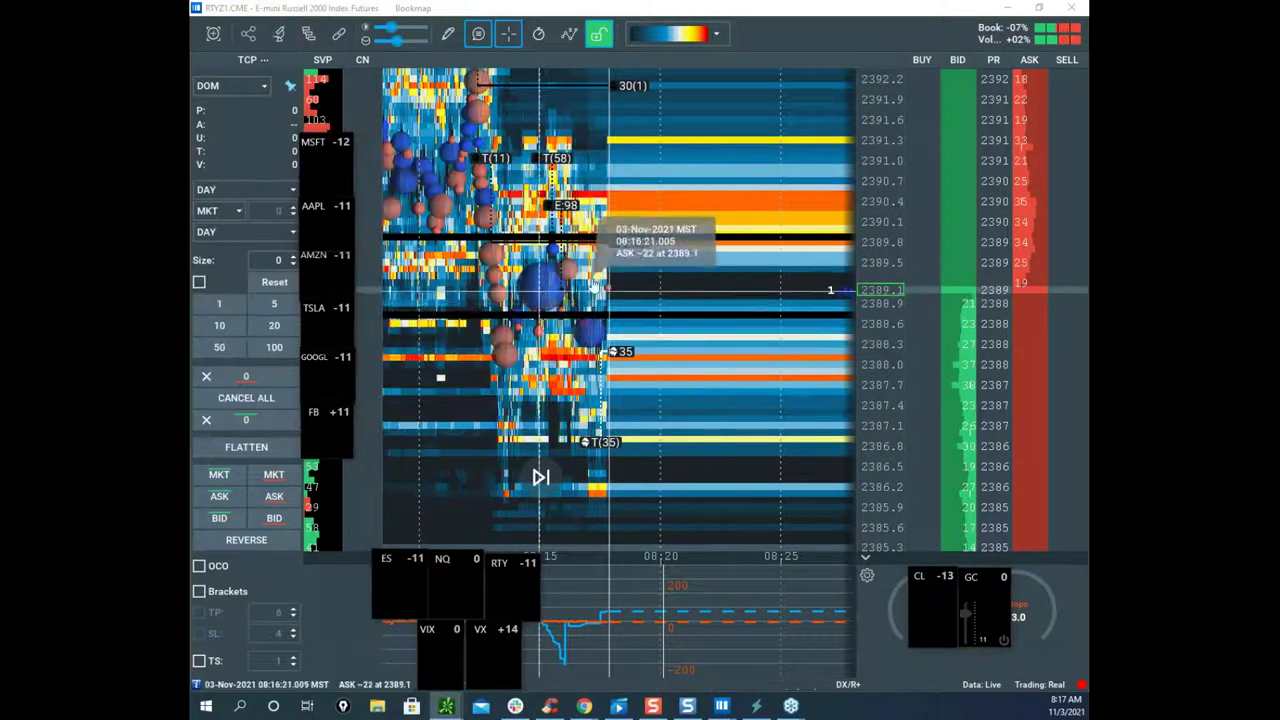
drag(670, 389, 754, 369)
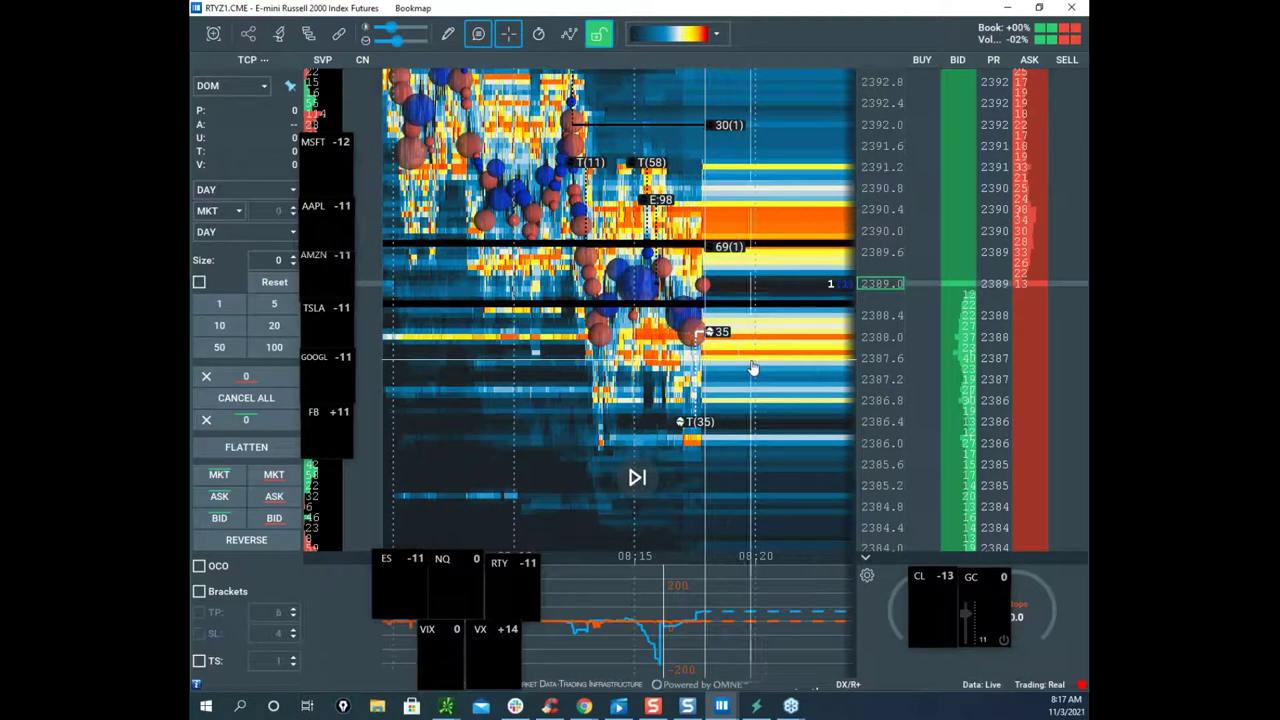
scroll(886, 334, down, 1)
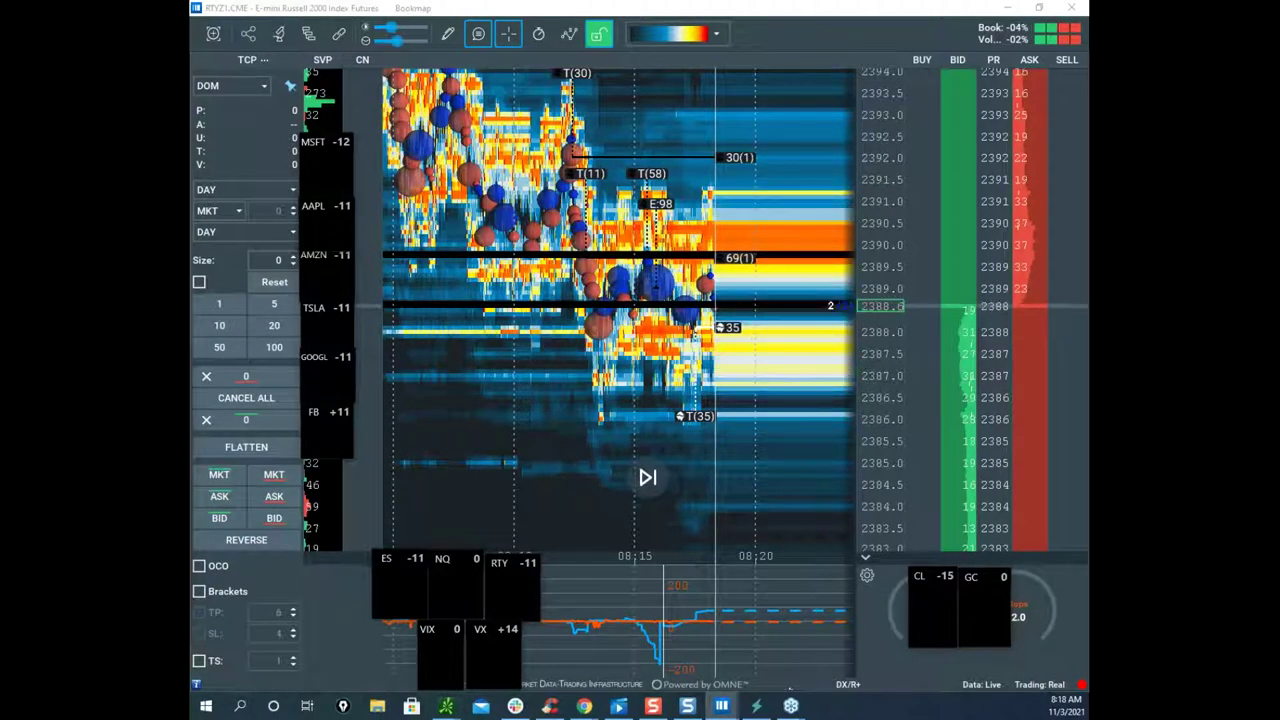
scroll(872, 258, down, 2)
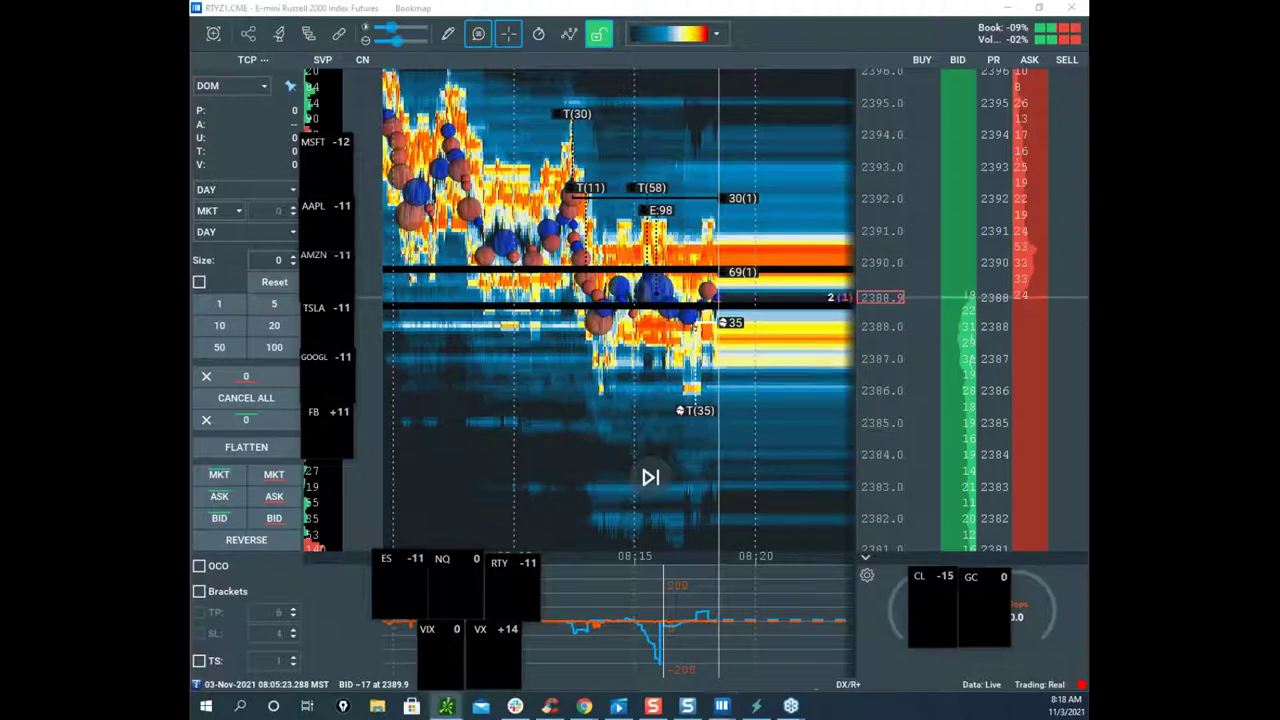
Step: Maximise the hourly /GC chart in thinkorswim and mark the early-October range, its breakout and the level near 1760 extended to the current price
drag(332, 222, 760, 204)
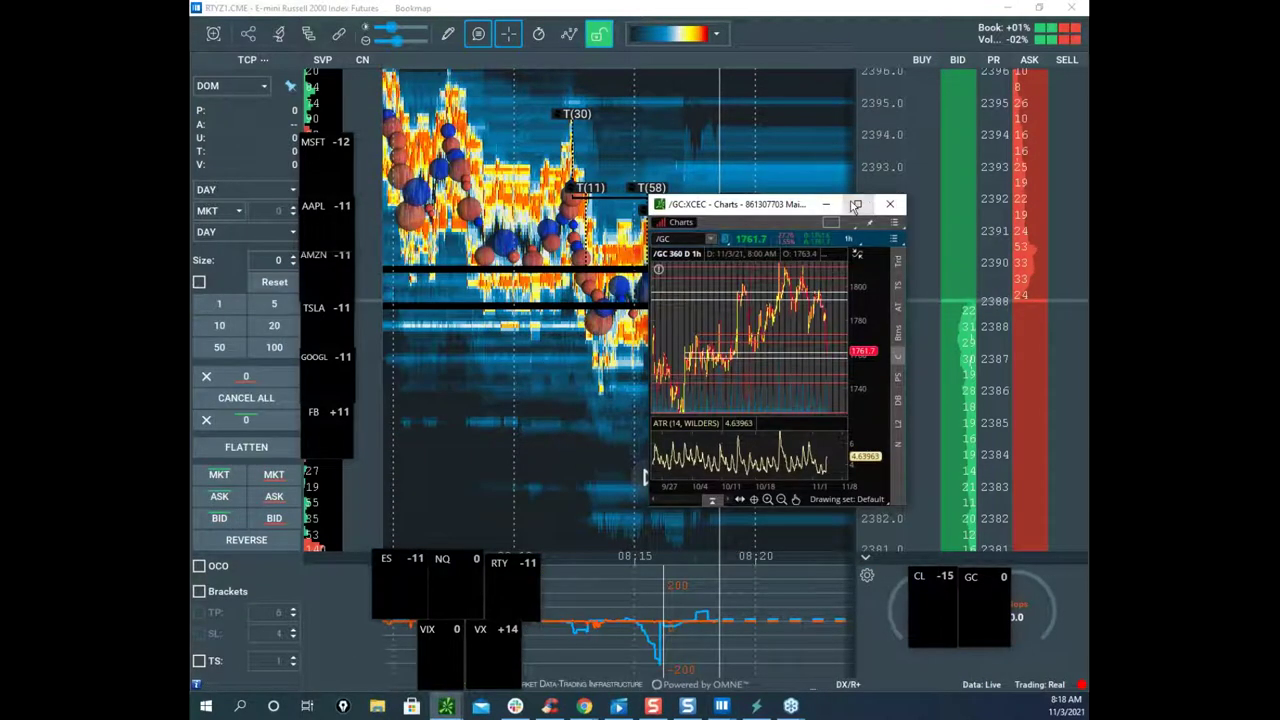
click(856, 205)
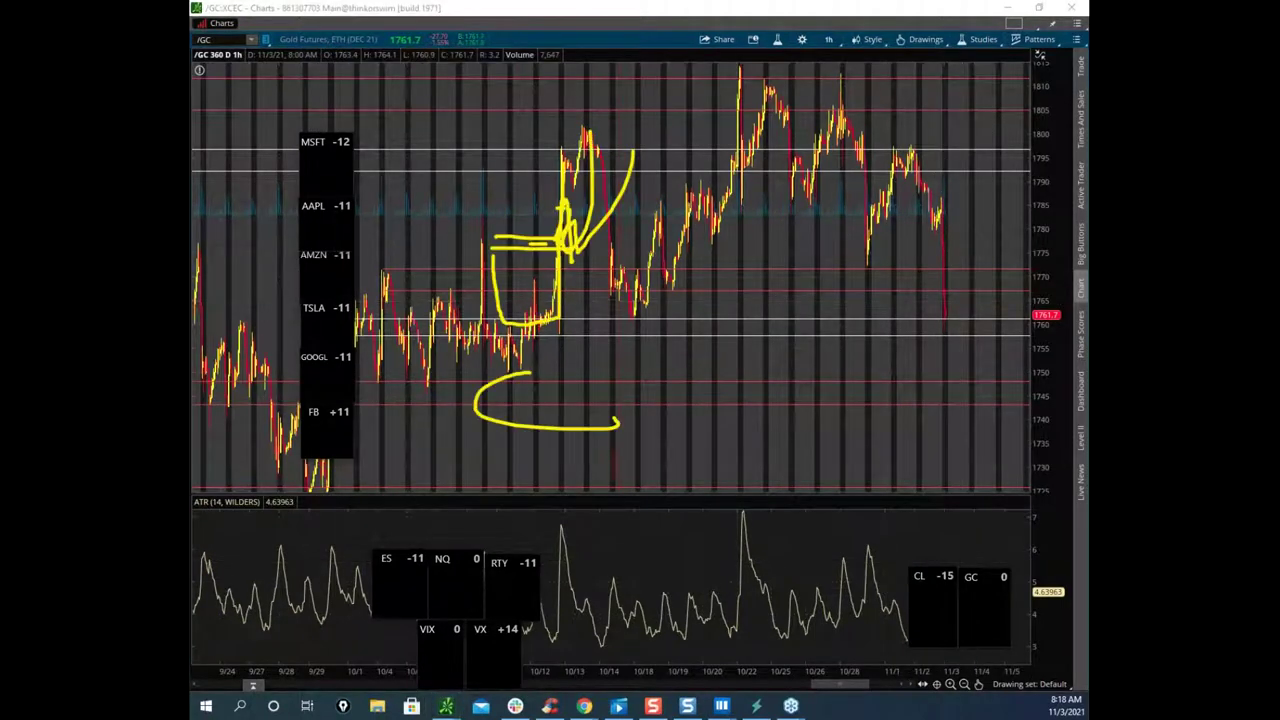
key(e)
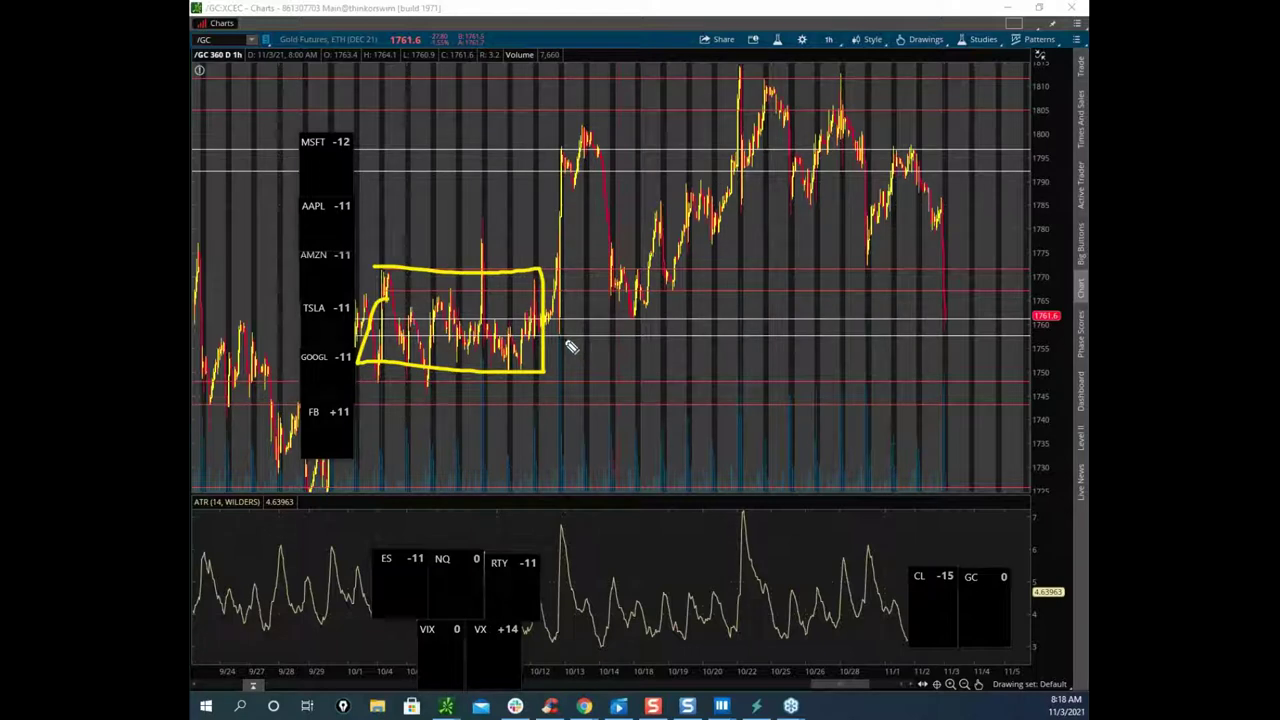
drag(563, 340, 546, 113)
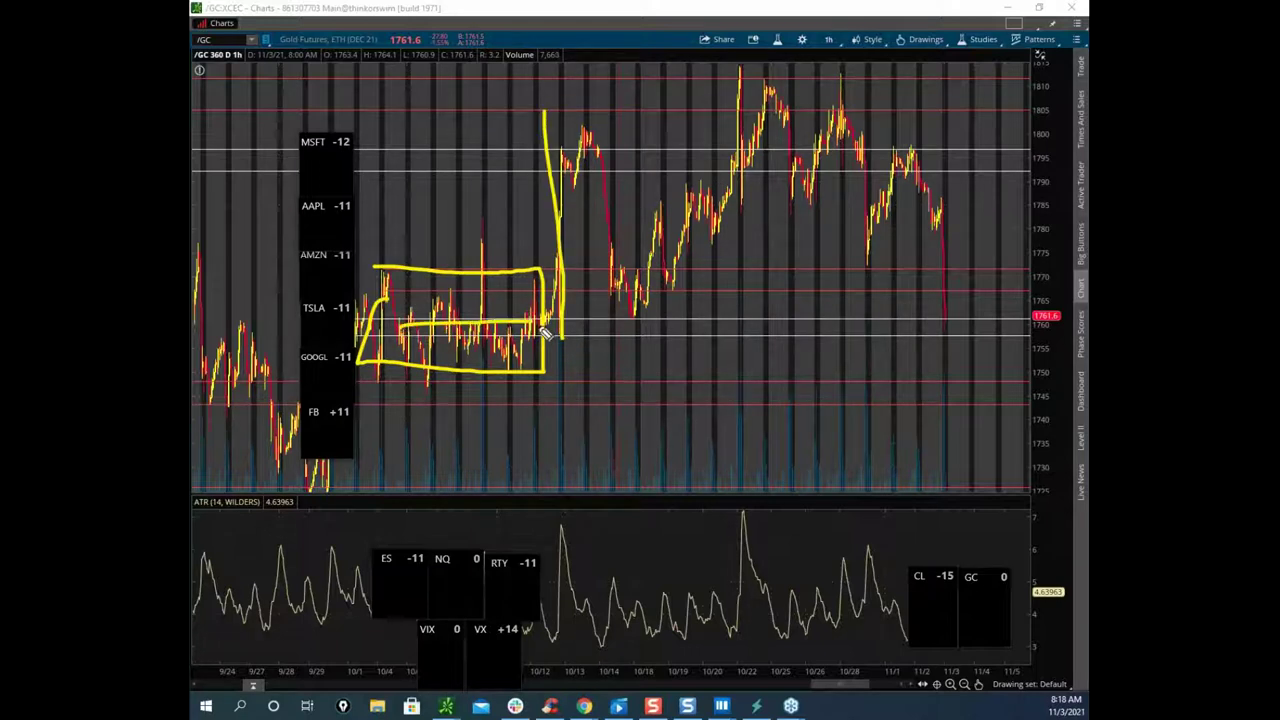
drag(561, 341, 563, 111)
drag(573, 328, 892, 329)
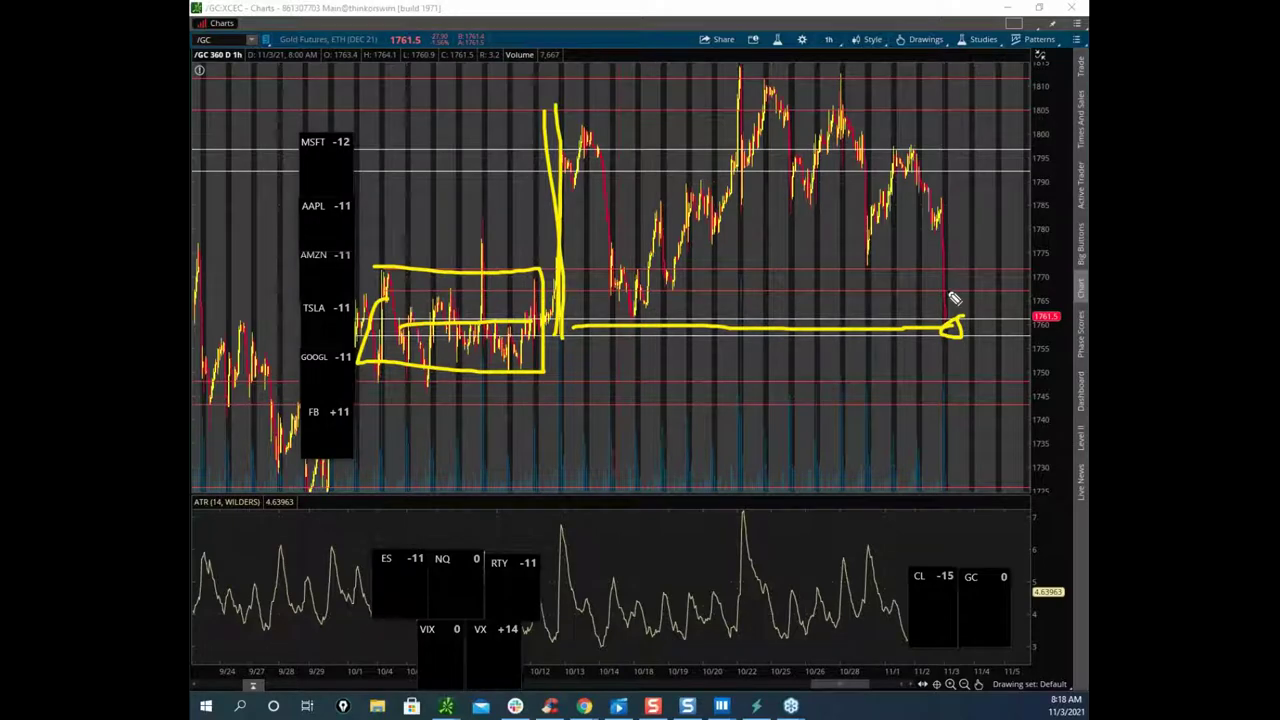
key(Escape)
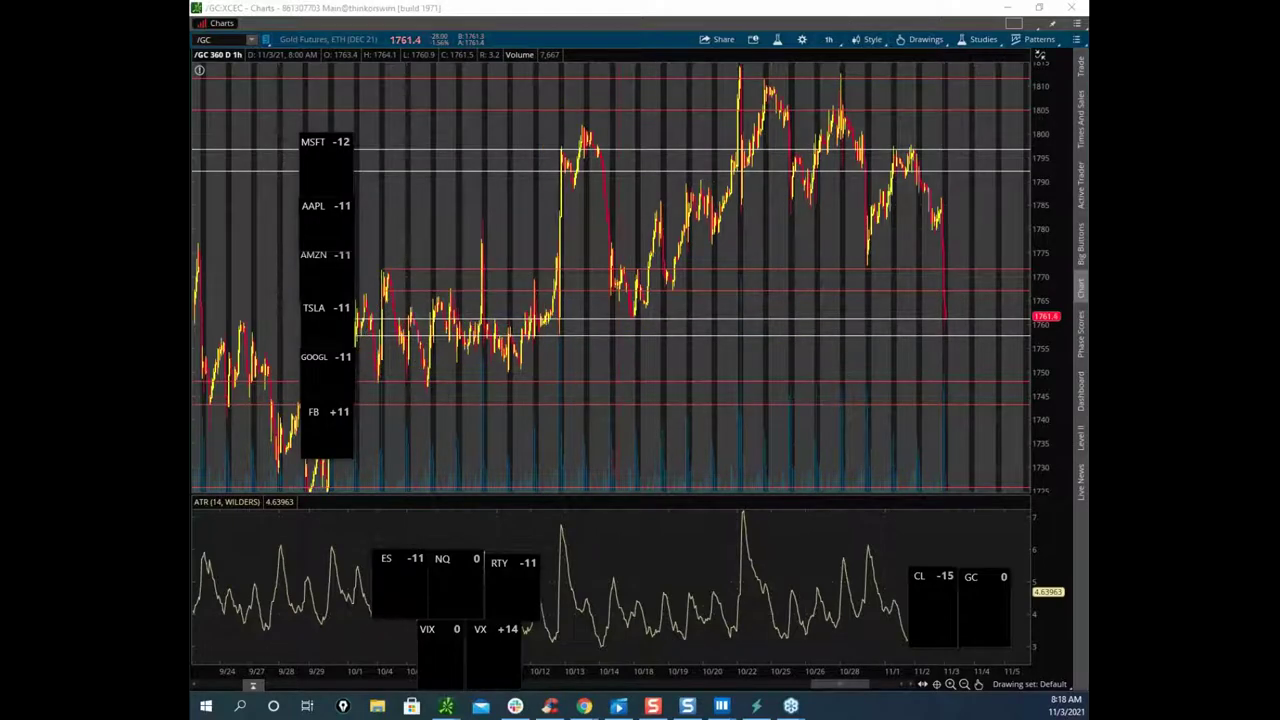
Step: Move the /GC chart off the Bookmap window and examine the gold heatmap's liquidity around the yellow lines down to 1755
drag(190, 300, 813, 51)
click(1000, 52)
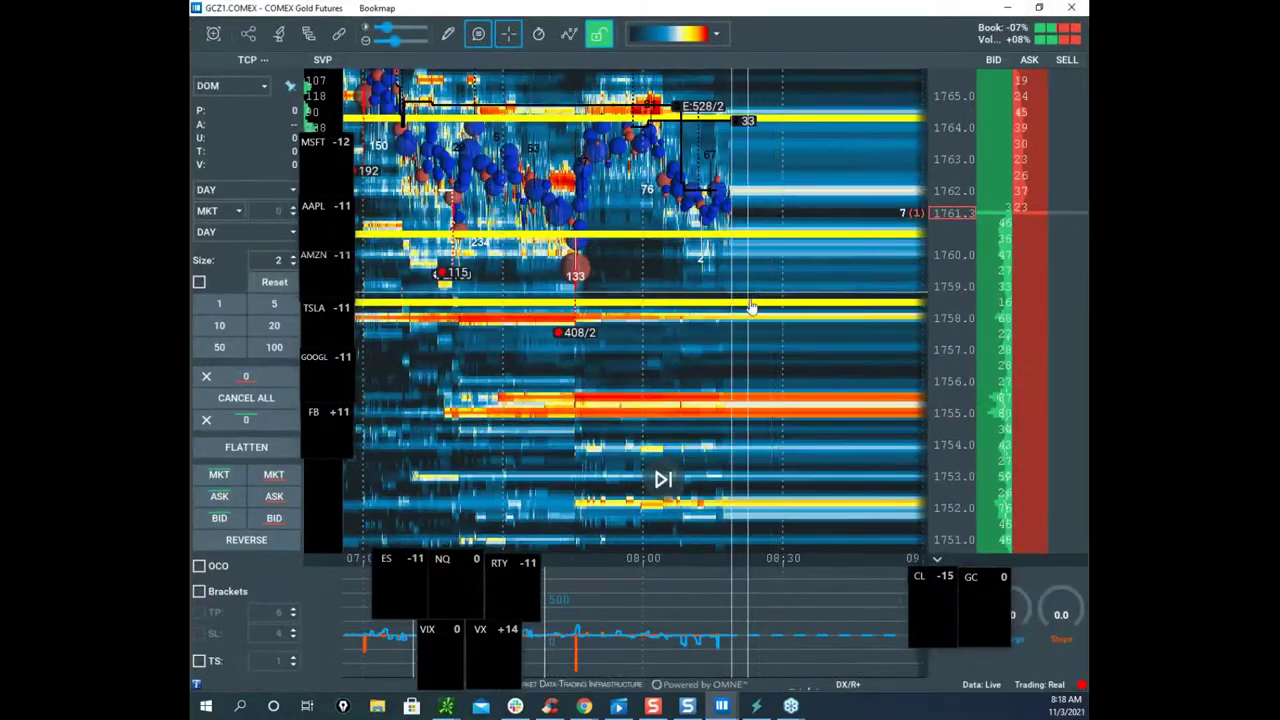
drag(941, 292, 943, 205)
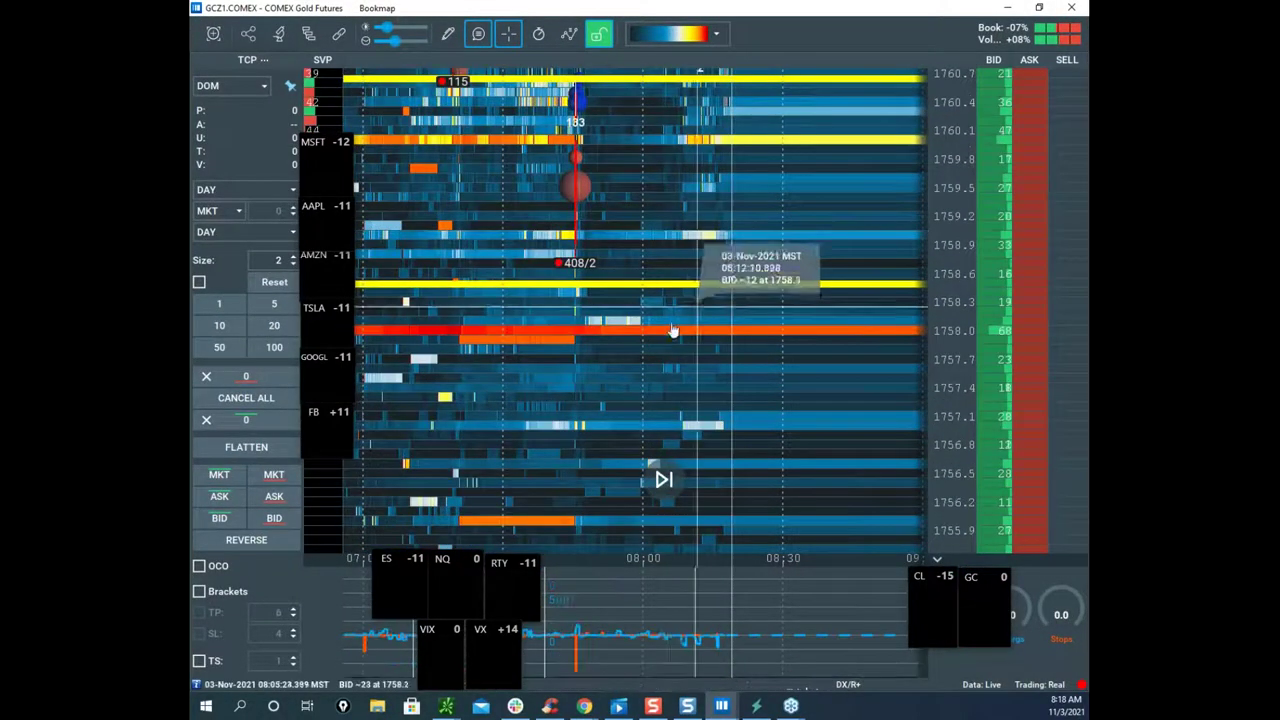
scroll(946, 270, down, 5)
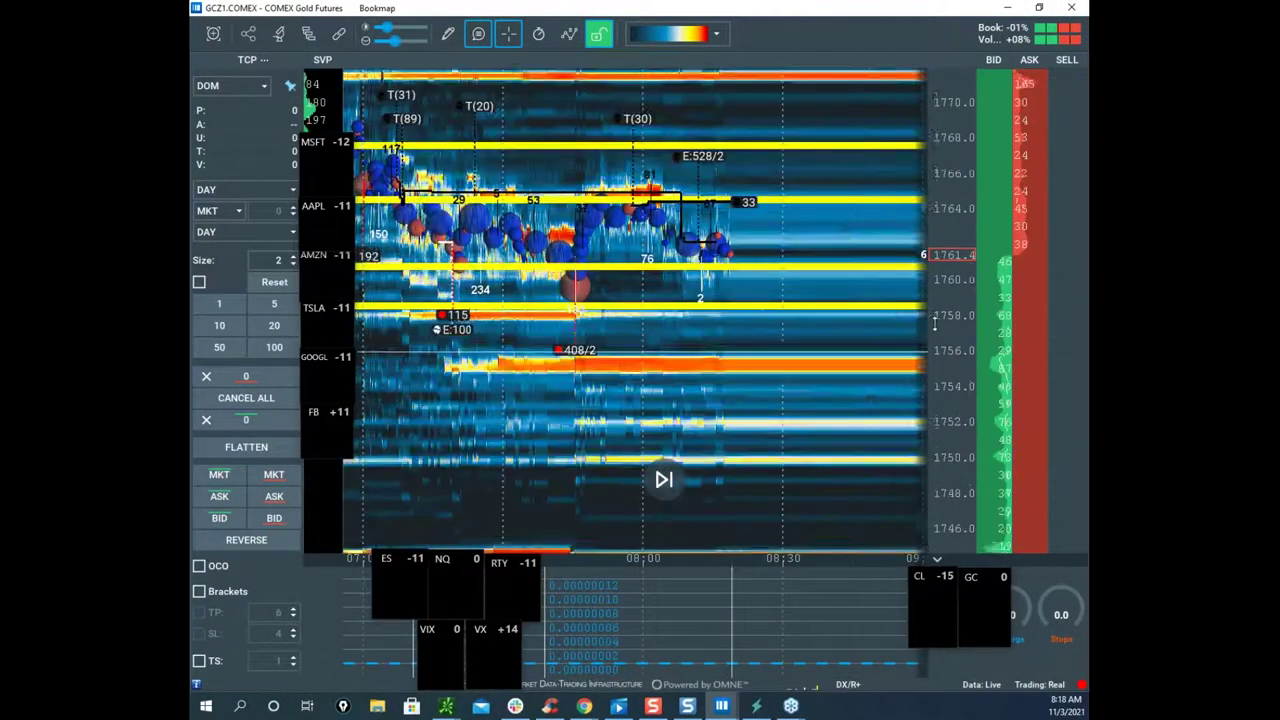
drag(902, 238, 836, 303)
scroll(838, 300, up, 3)
scroll(848, 347, up, 2)
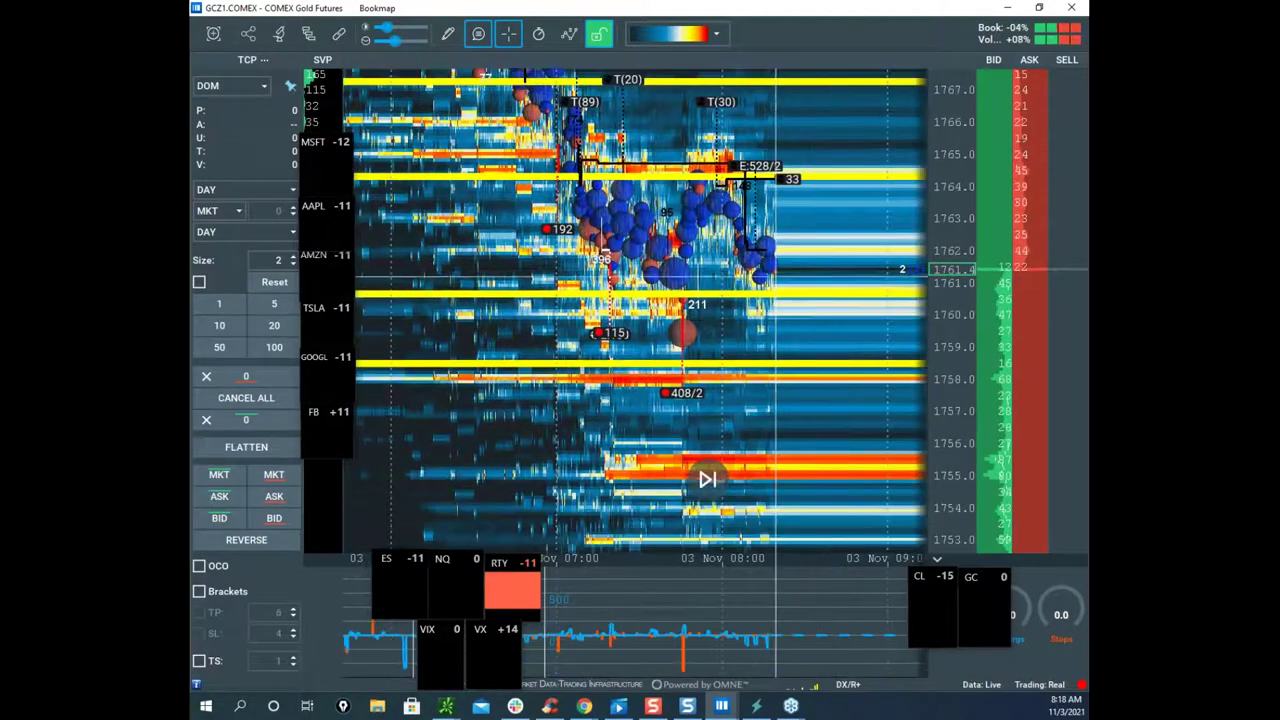
Step: Circle the gold liquidity band around 1755 and sketch the price path dropping into it, and leave pen mode
scroll(909, 307, down, 1)
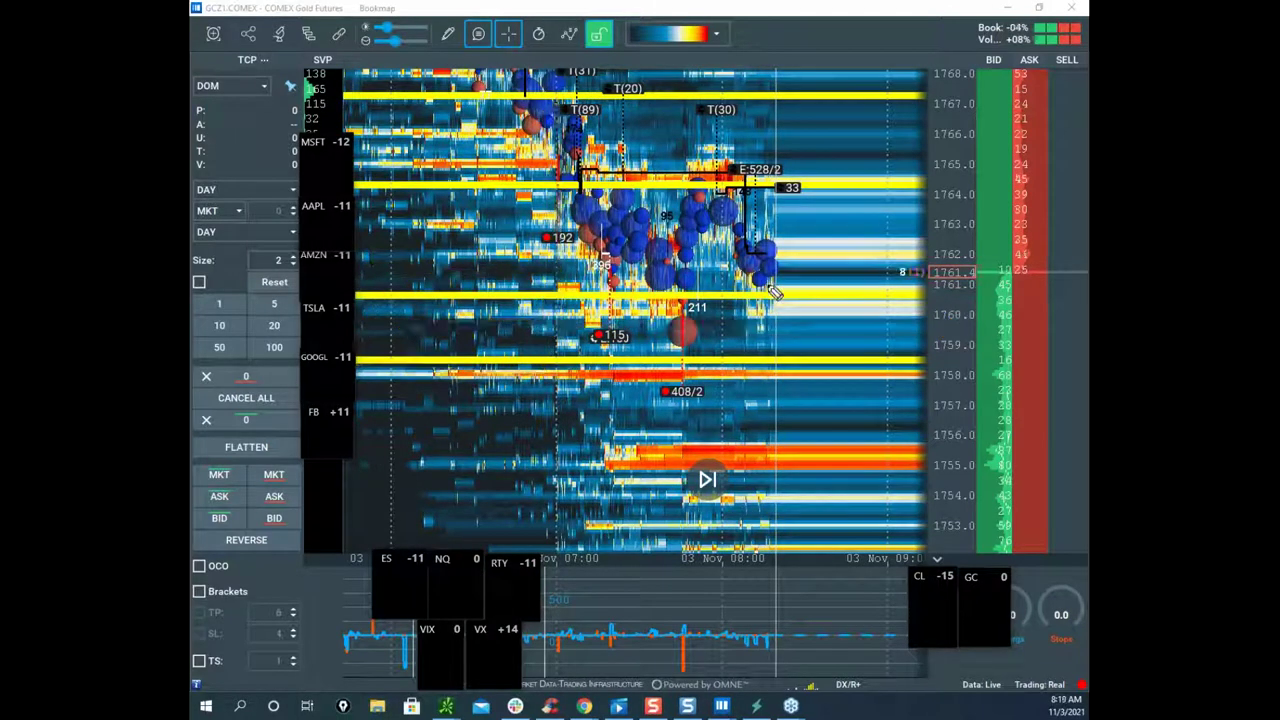
drag(838, 386, 855, 395)
mouse_move(832, 497)
mouse_down()
mouse_move(614, 450)
mouse_move(832, 448)
mouse_up()
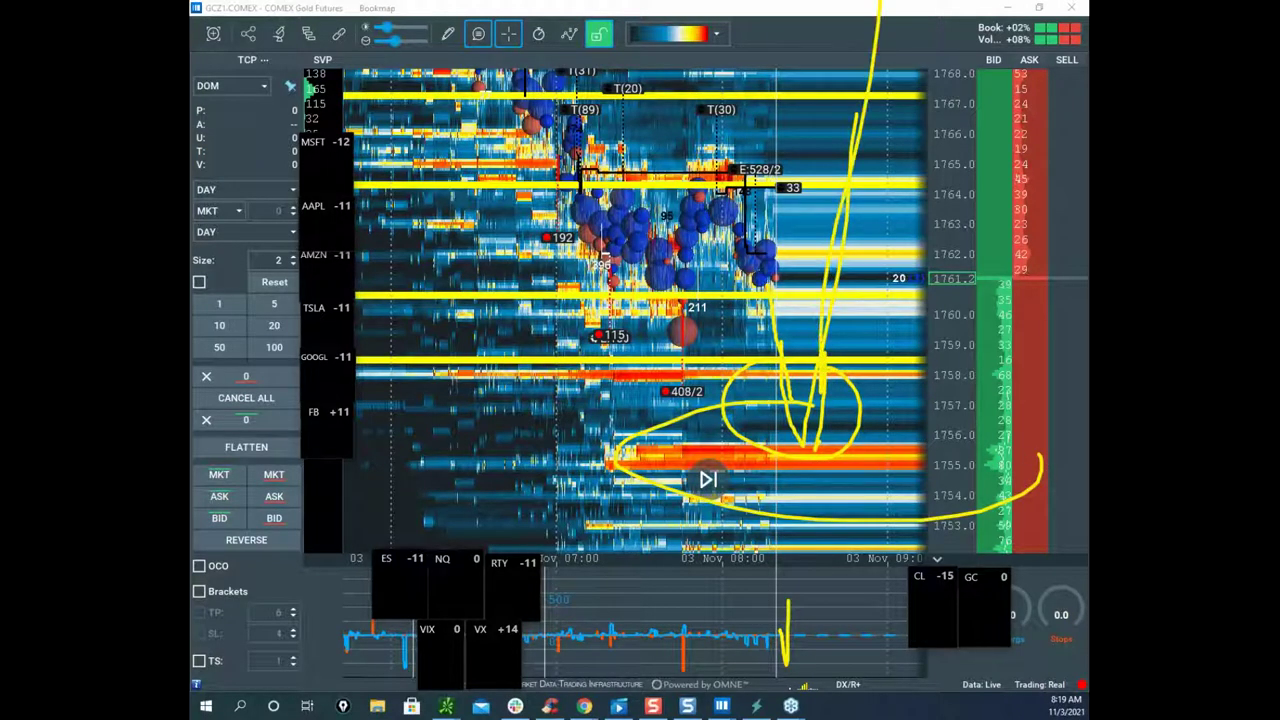
key(Escape)
Step: Examine gold's recent price action on the heatmap between about 1754 and 1767 at a shorter time span
scroll(955, 197, up, 1)
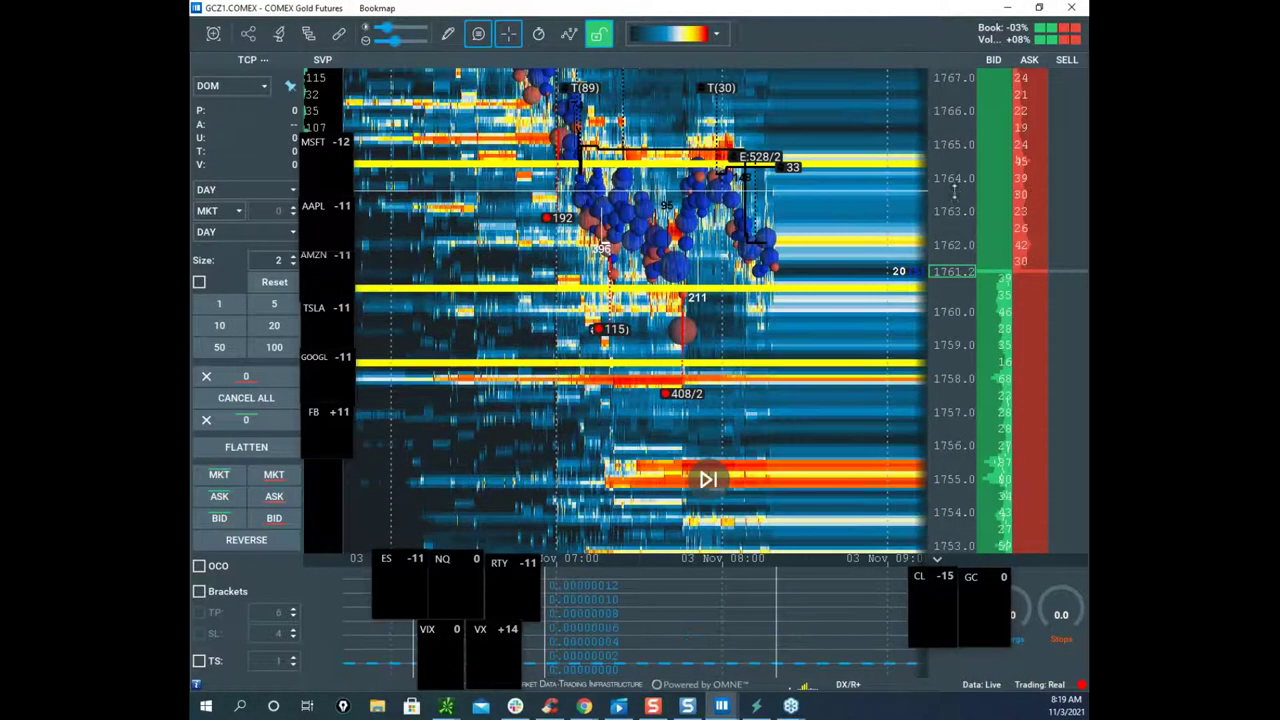
drag(807, 216, 755, 243)
scroll(941, 184, down, 2)
scroll(792, 234, up, 2)
scroll(792, 234, up, 1)
scroll(941, 308, up, 1)
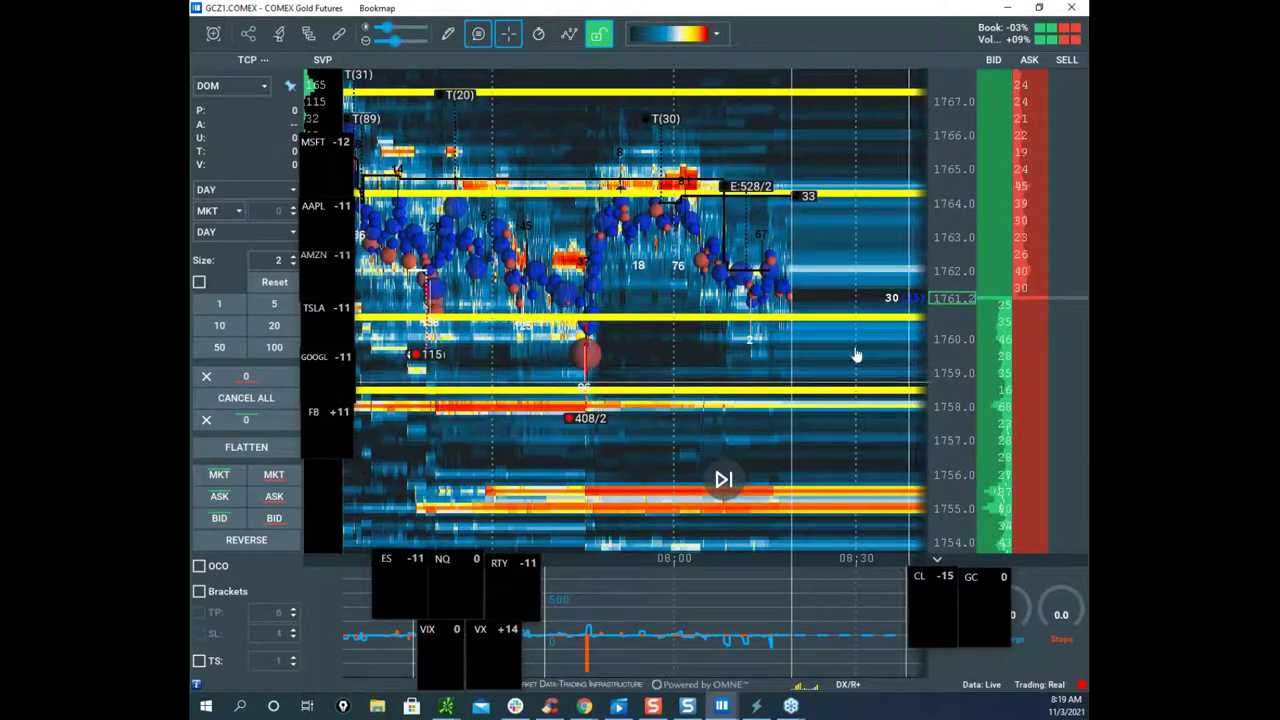
scroll(742, 305, down, 1)
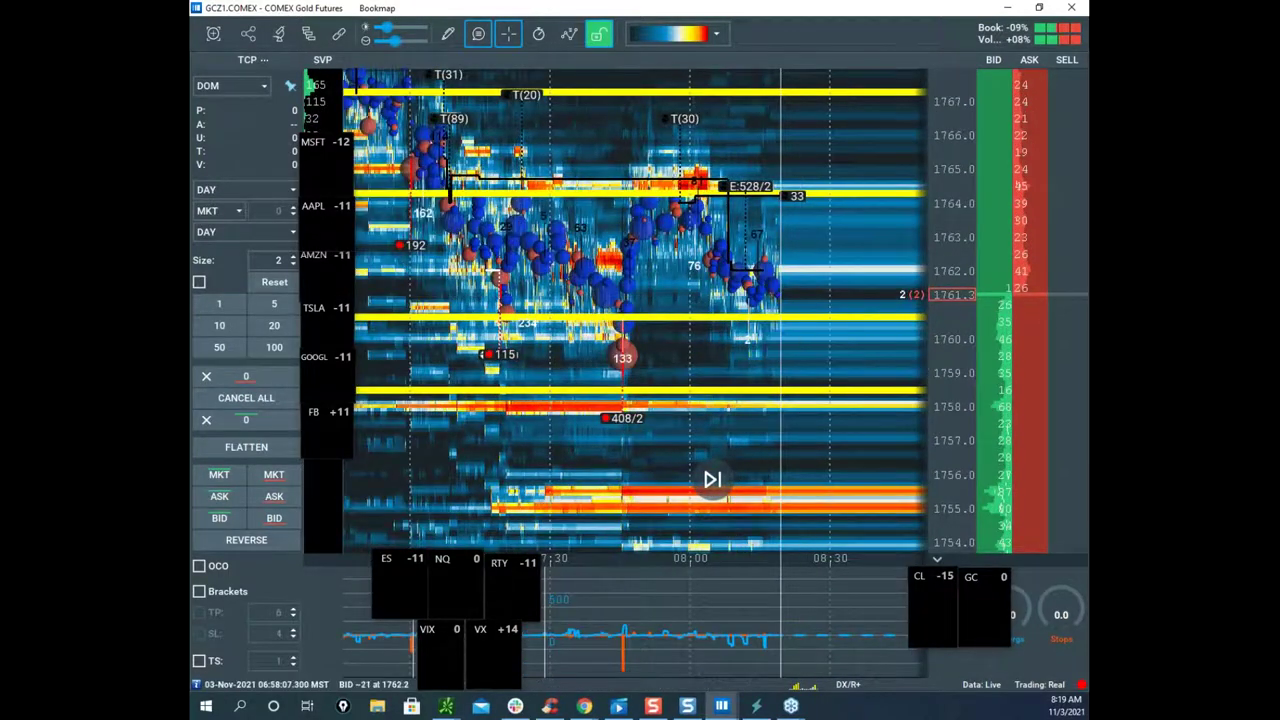
Step: Switch to the CLZ1 crude oil Bookmap window and examine the heatmap's liquidity around 81.00 and 80.70
mouse_move(721, 705)
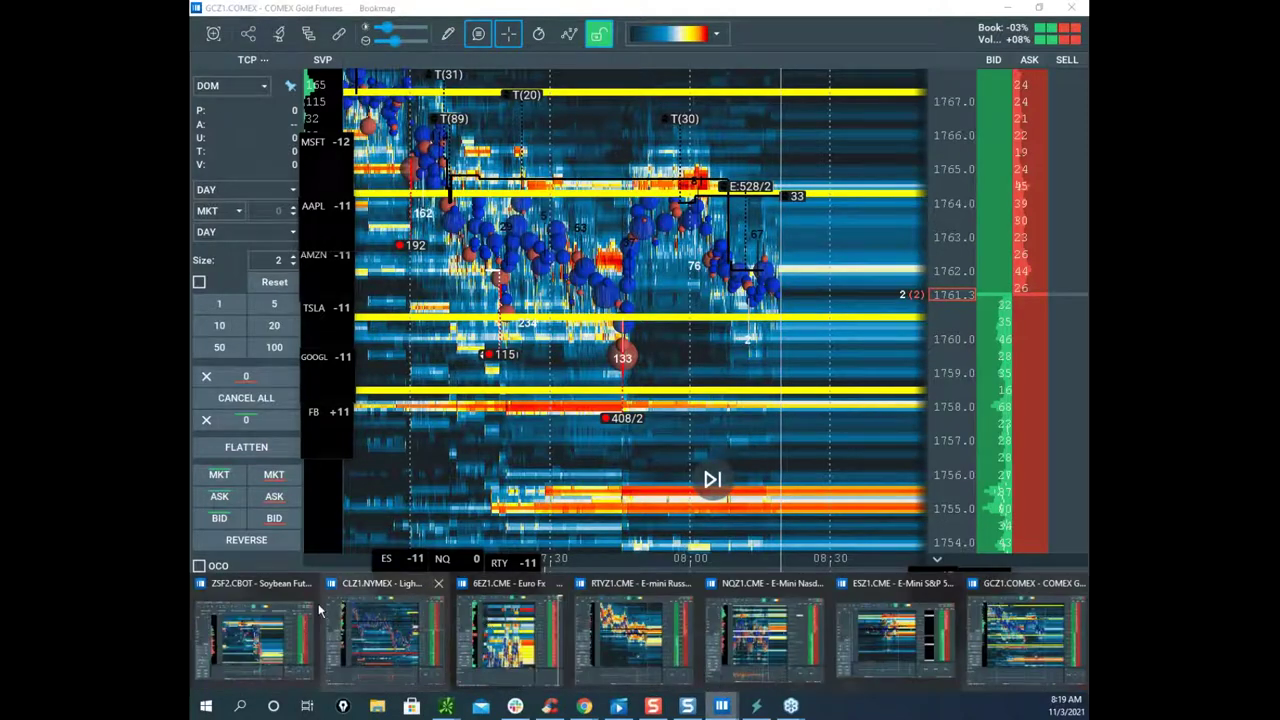
click(354, 615)
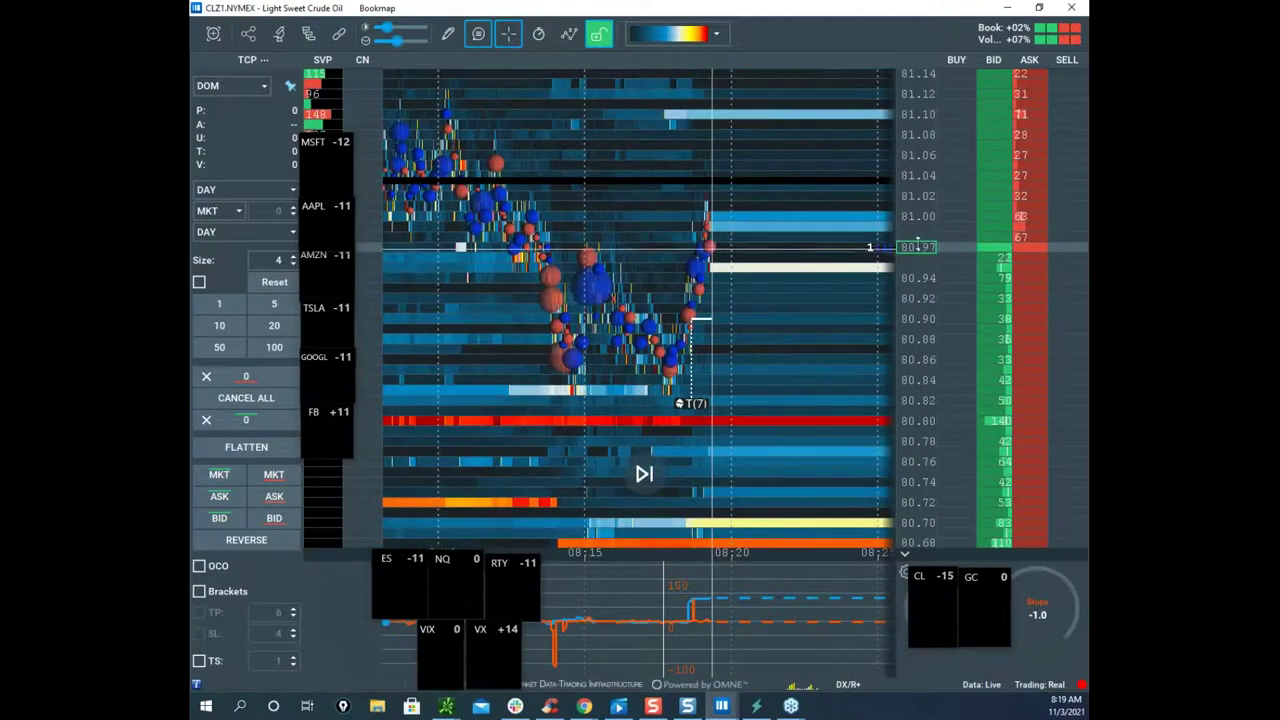
scroll(806, 360, down, 2)
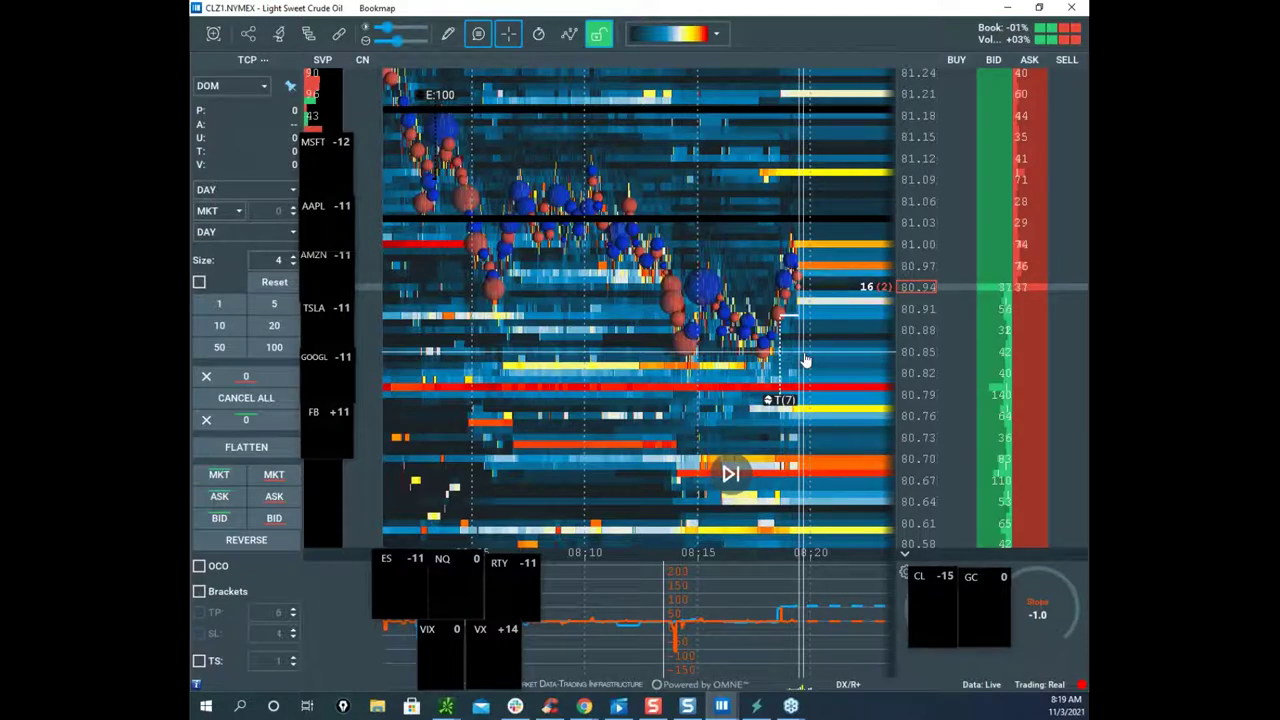
scroll(806, 360, down, 2)
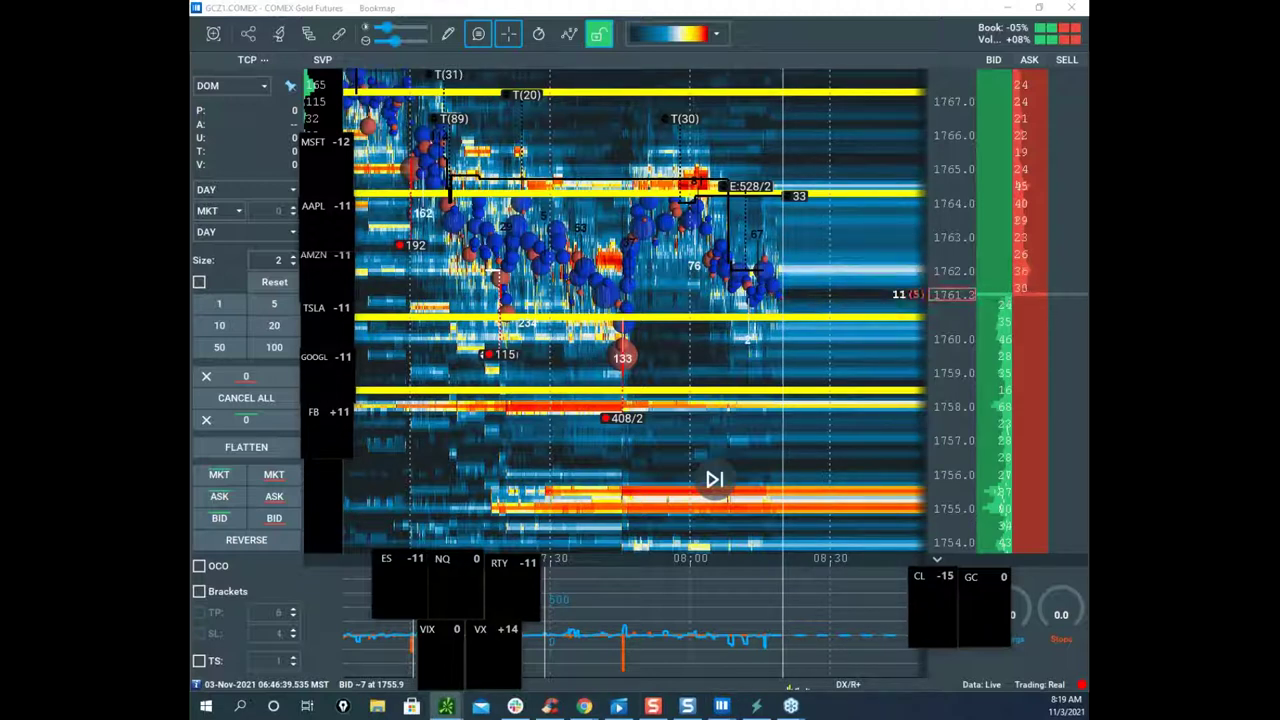
Step: Maximise the hourly /CL chart in thinkorswim and mark its consolidation areas and a drop from 81 towards 76 with yellow strokes
drag(191, 88, 470, 90)
click(565, 84)
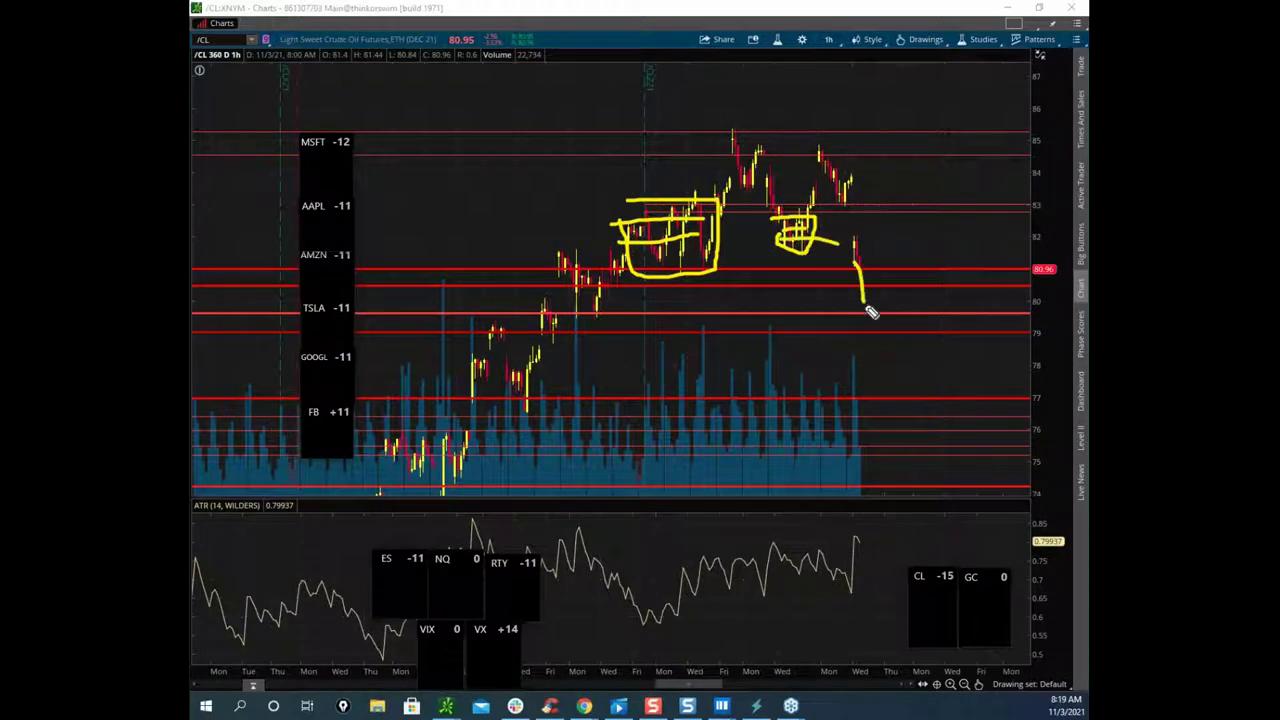
drag(515, 328, 562, 378)
drag(470, 430, 516, 478)
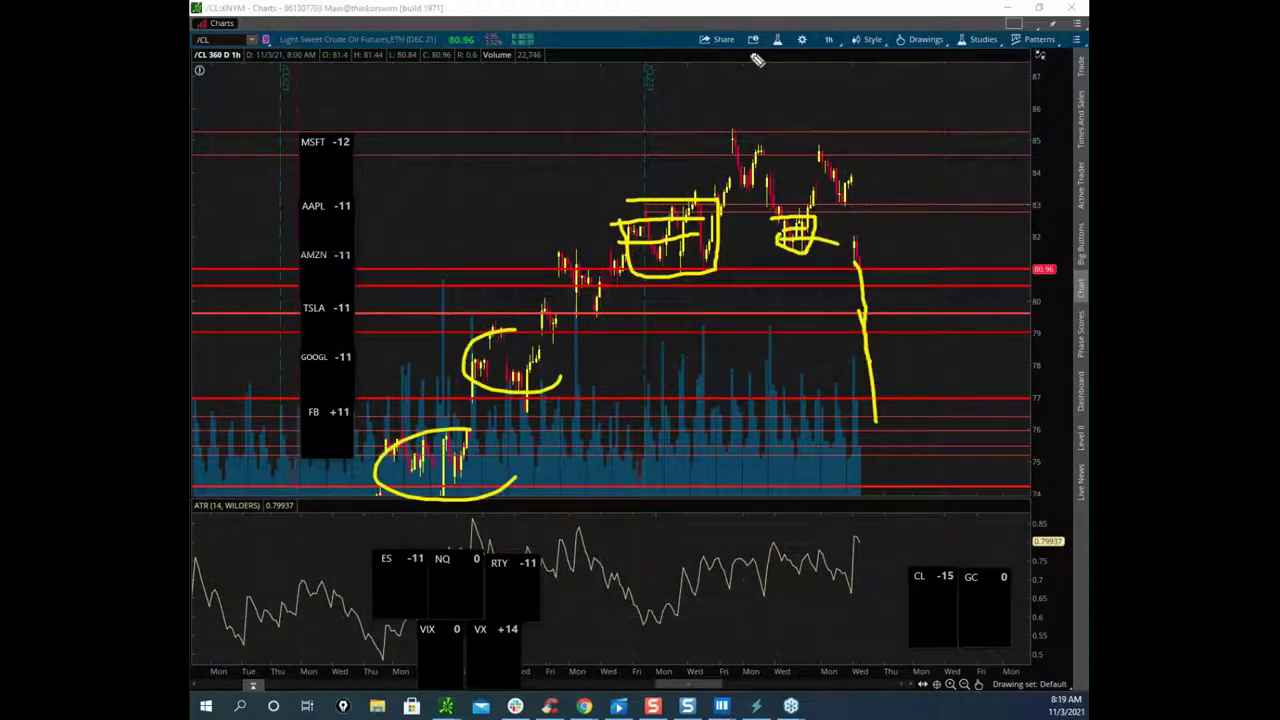
key(Escape)
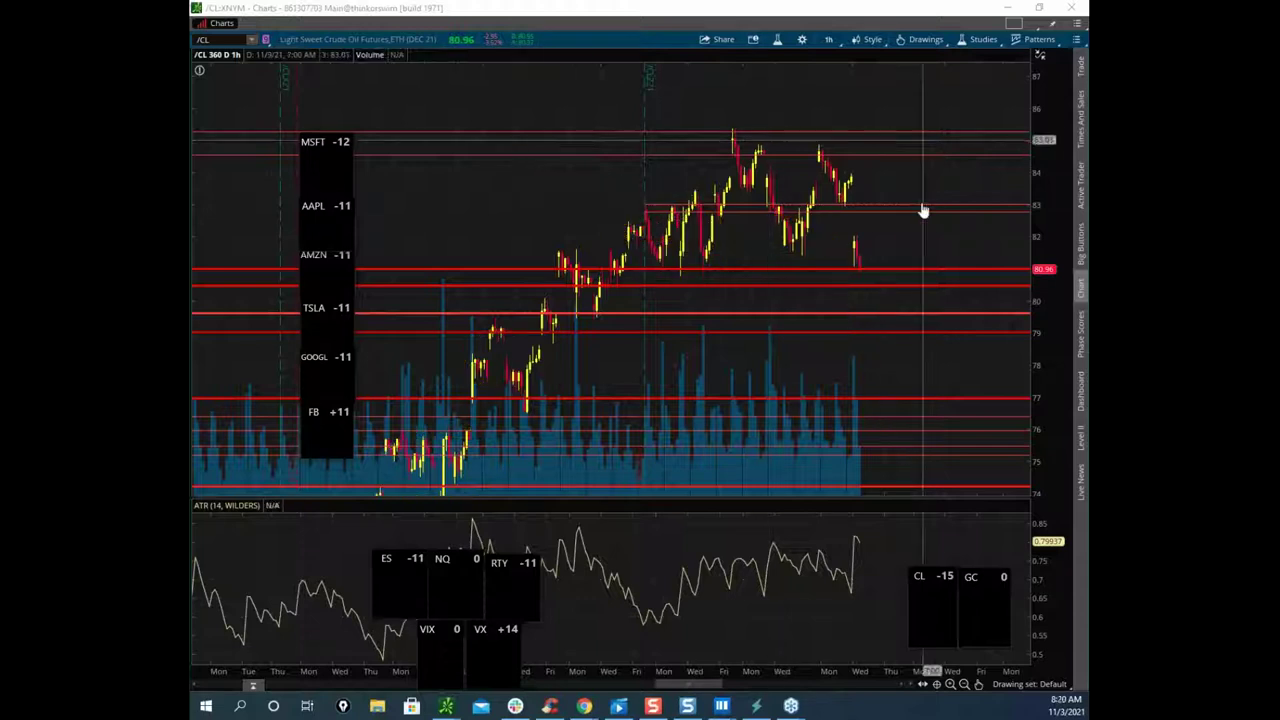
Step: Replace the strokes on the hourly /CL chart with support lines near 82 and 80.7 and a drop towards 76, and leave pen mode
drag(1042, 226, 795, 326)
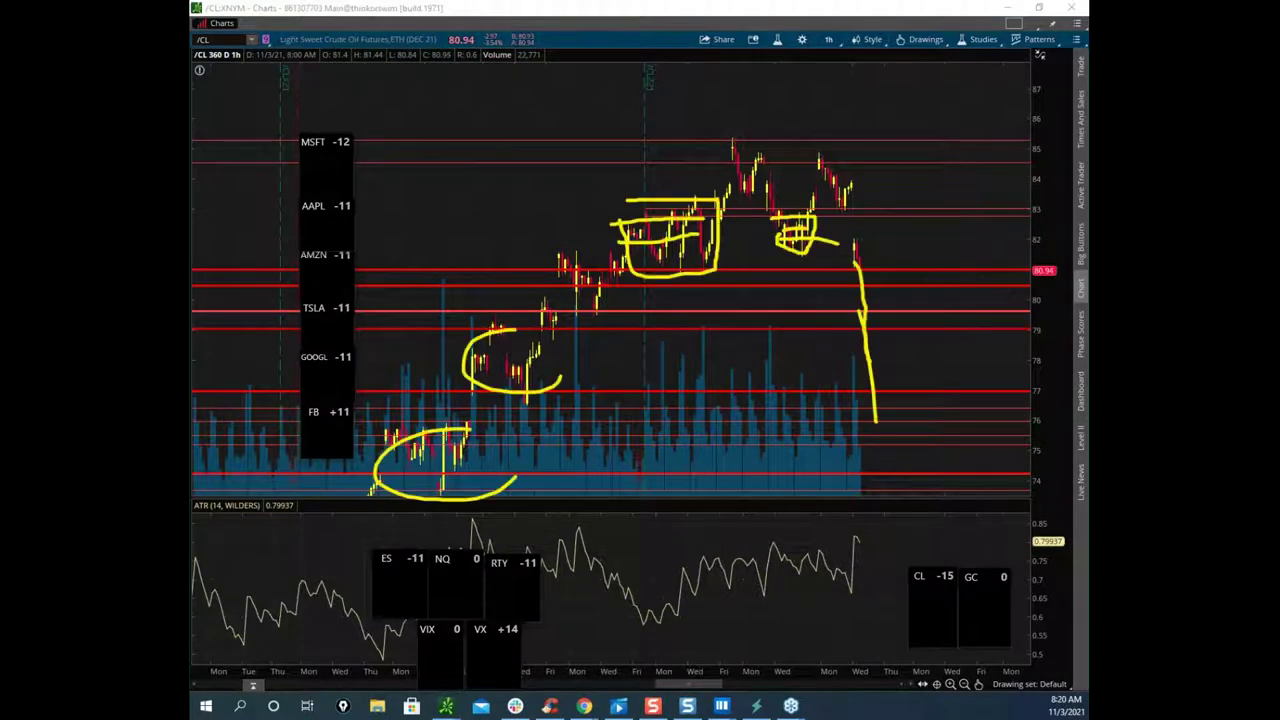
key(e)
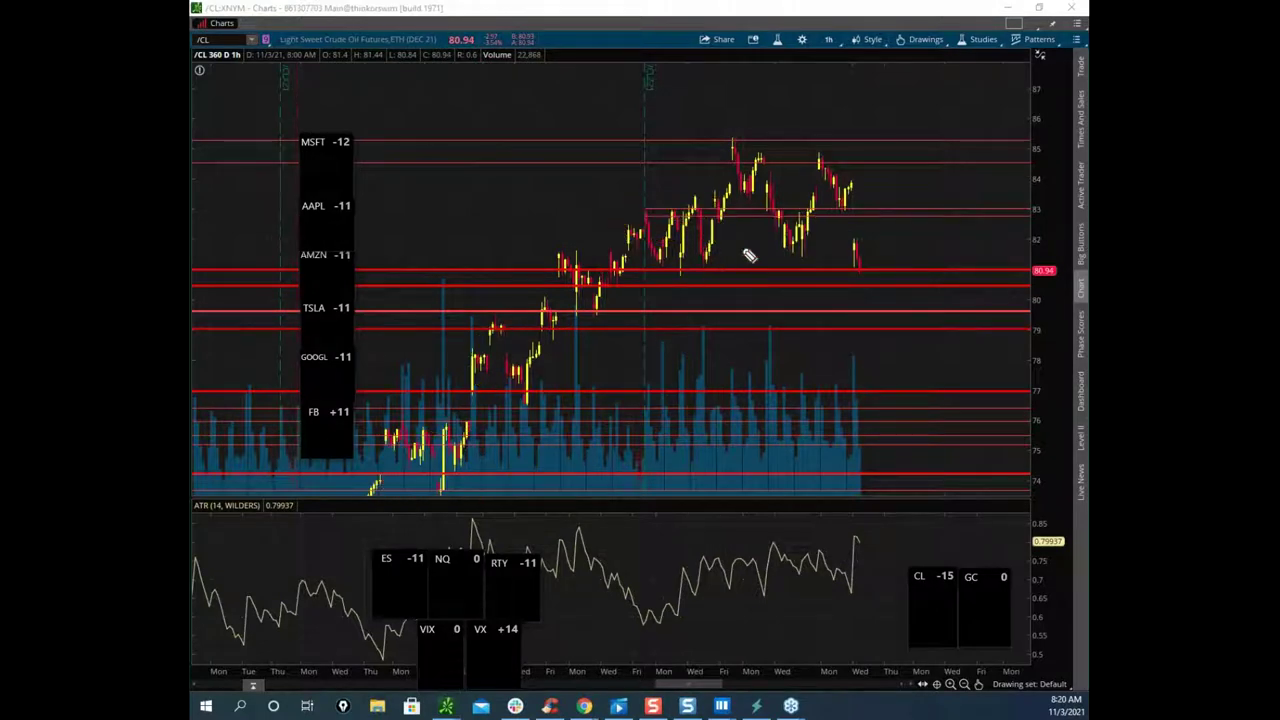
drag(716, 235, 789, 245)
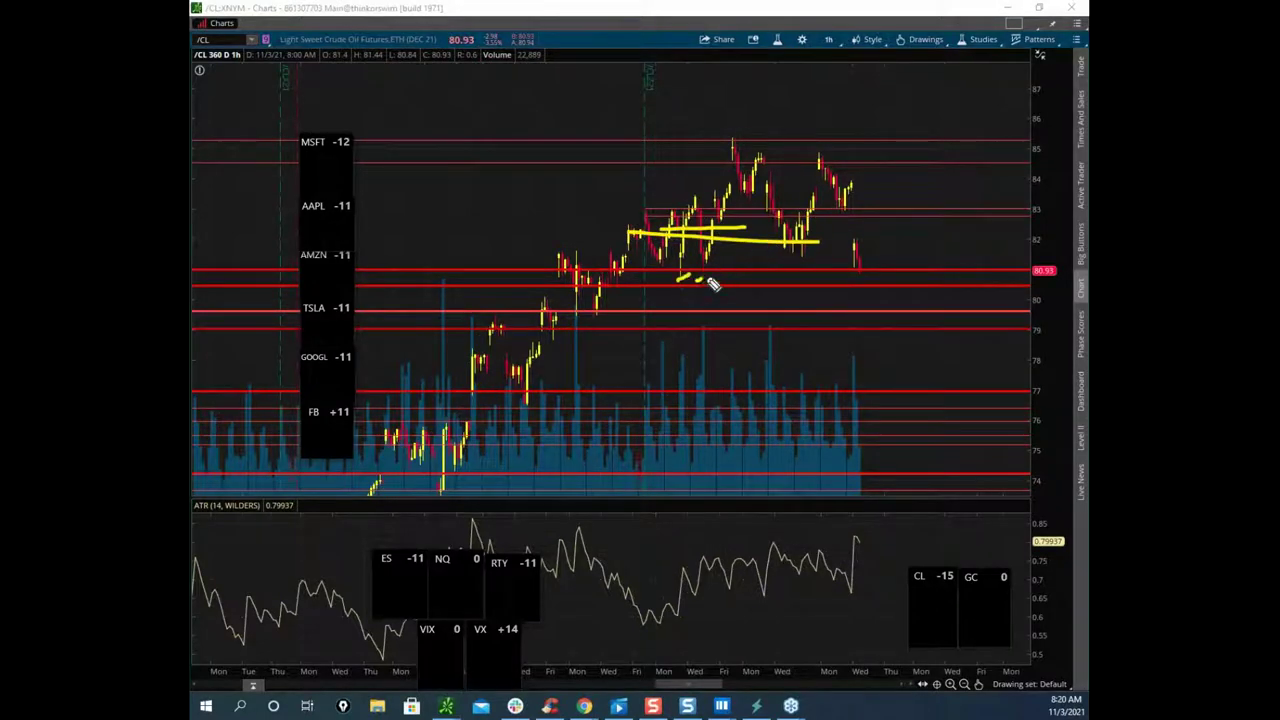
drag(711, 284, 884, 290)
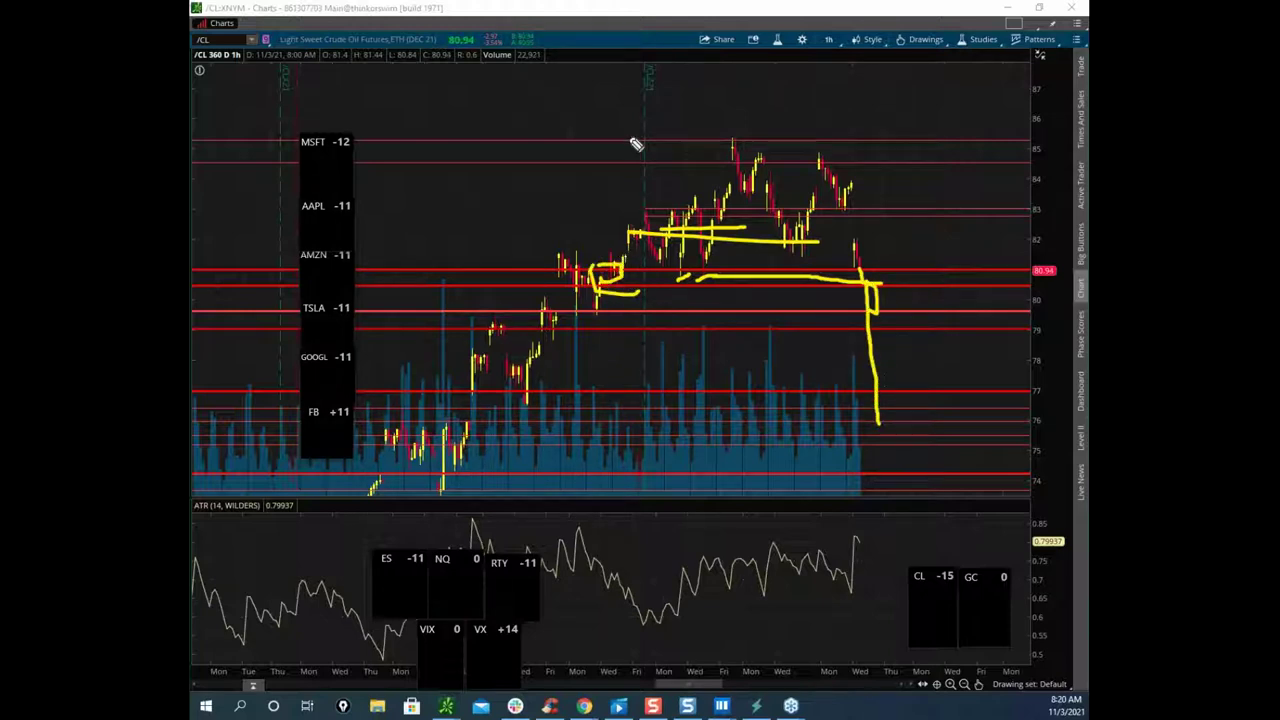
drag(583, 272, 600, 393)
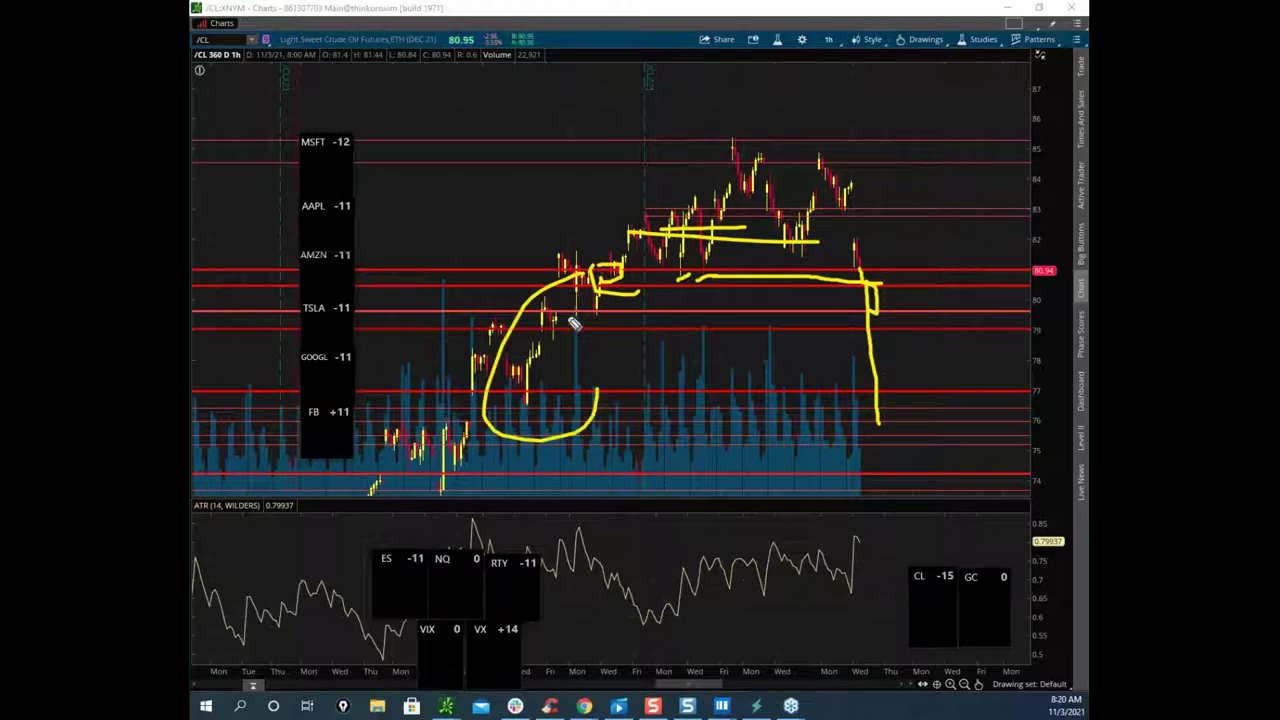
key(Escape)
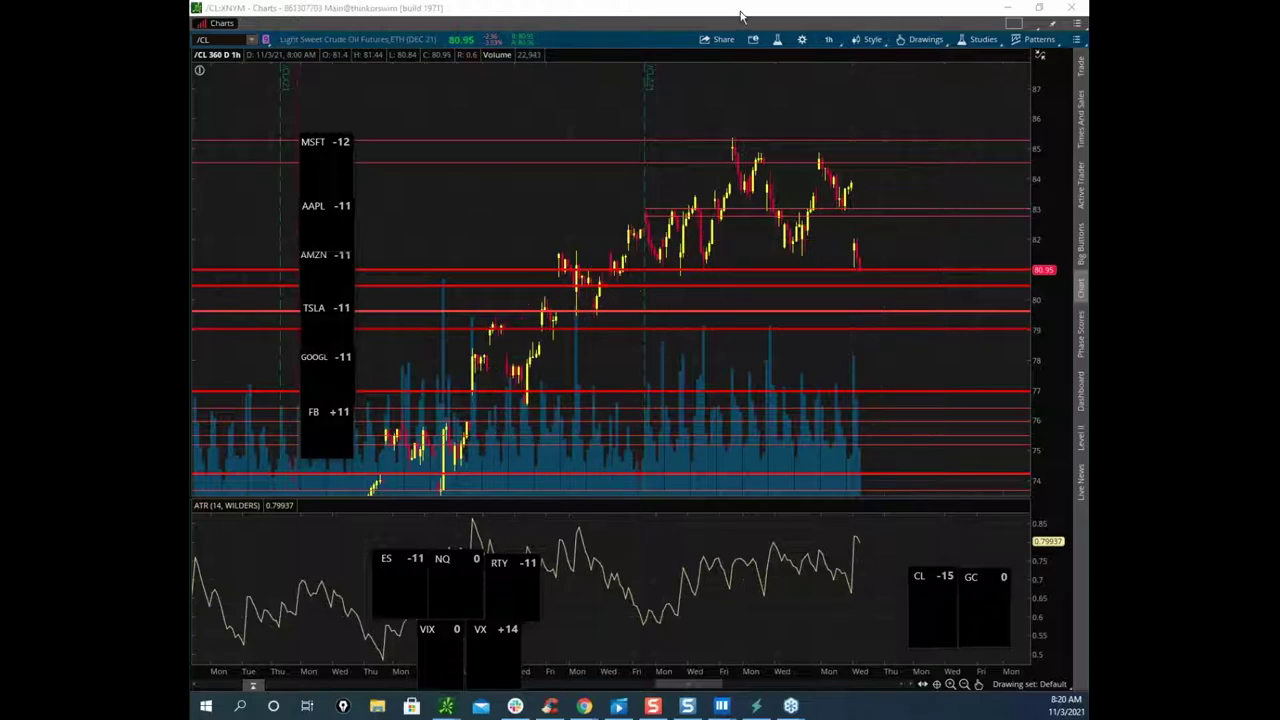
Step: Minimise the /CL chart, bring the CLZ1 crude oil Bookmap window up maximised, and examine its liquidity between about 80.50 and 81.20
click(1007, 8)
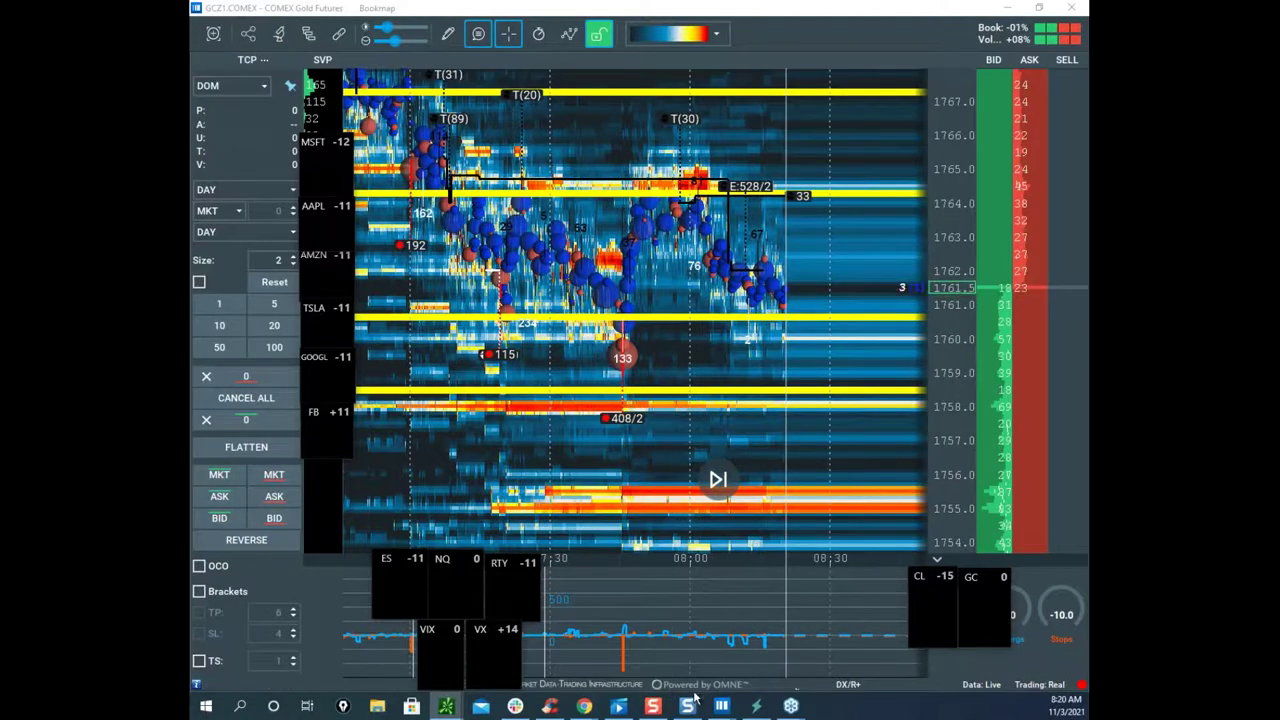
mouse_move(721, 706)
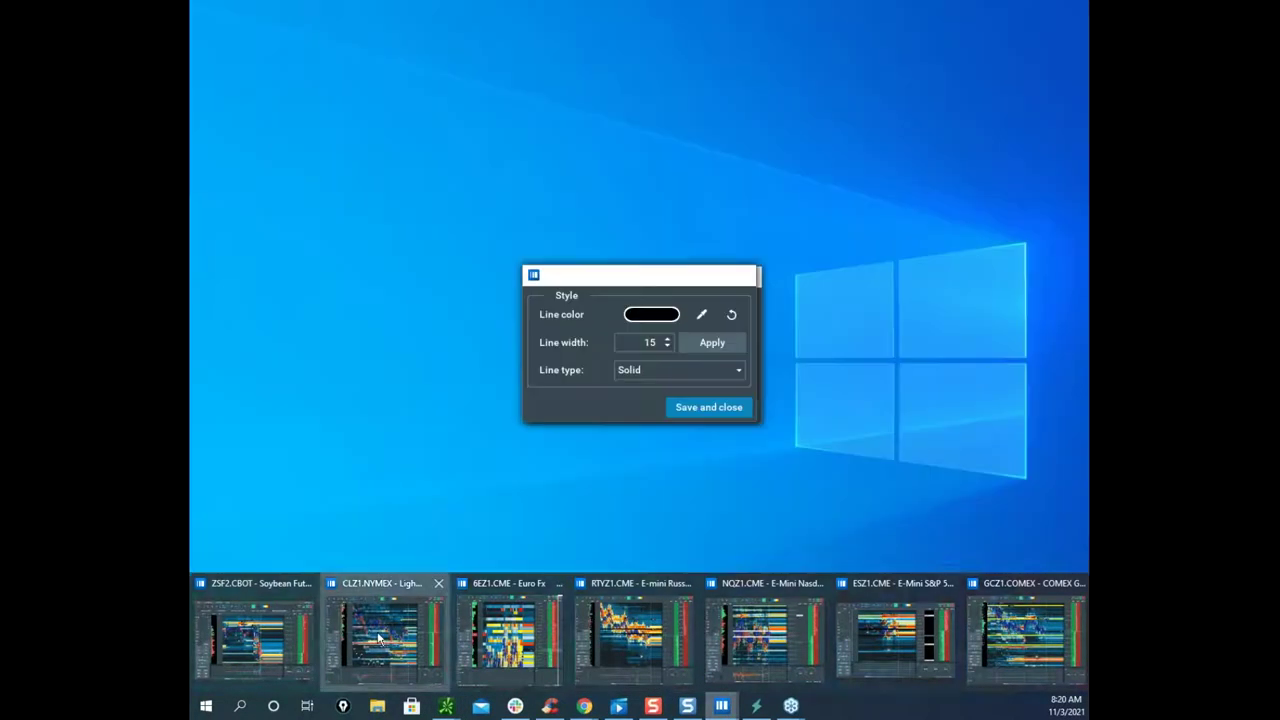
click(381, 638)
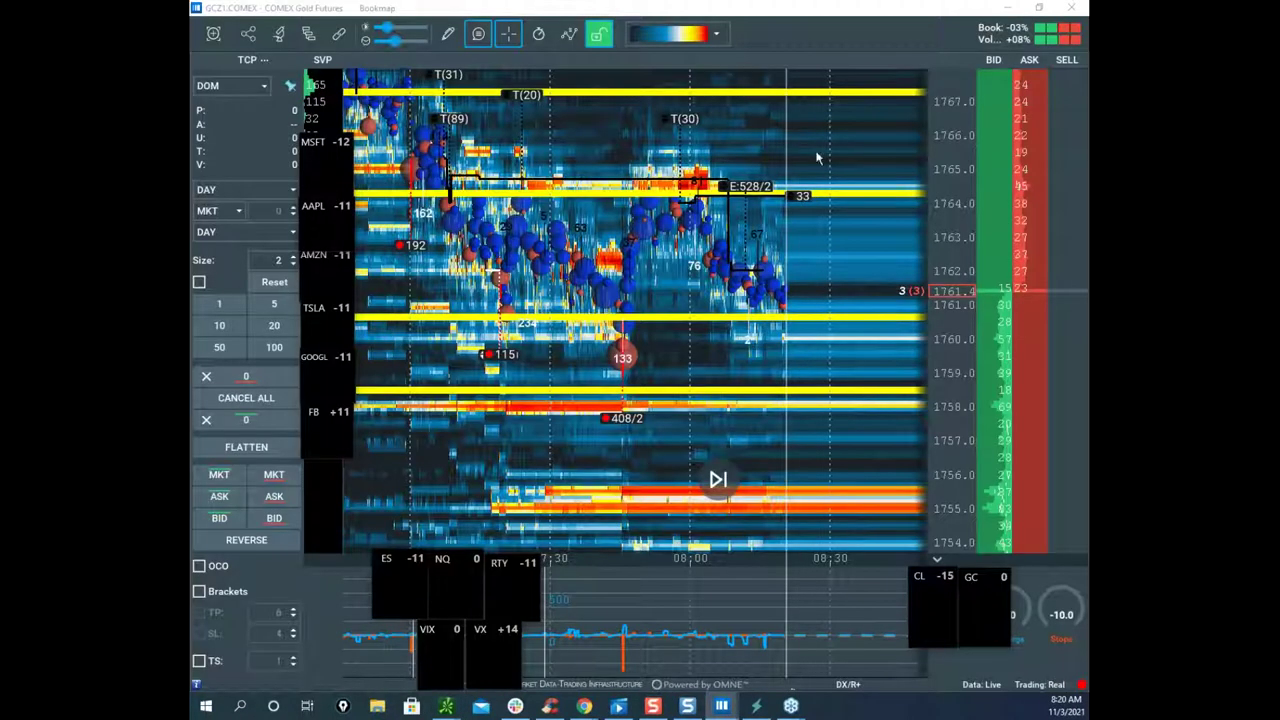
drag(192, 16, 835, 85)
click(959, 76)
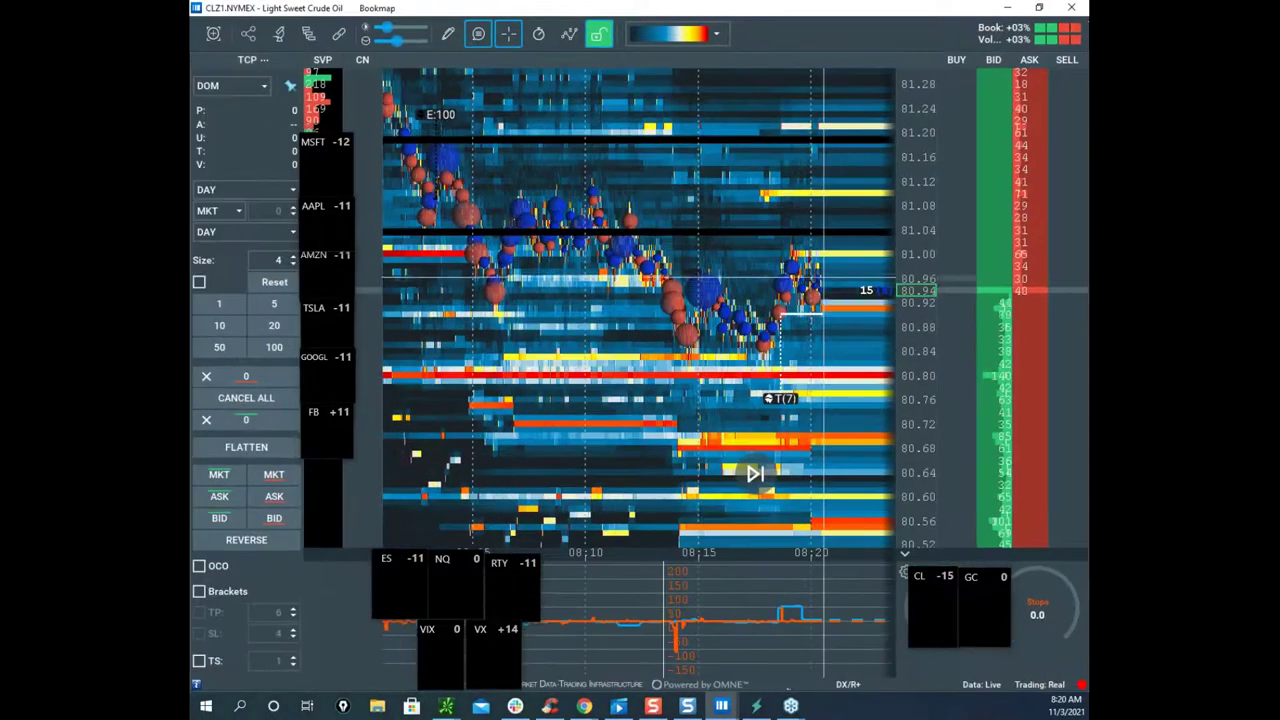
scroll(938, 283, up, 2)
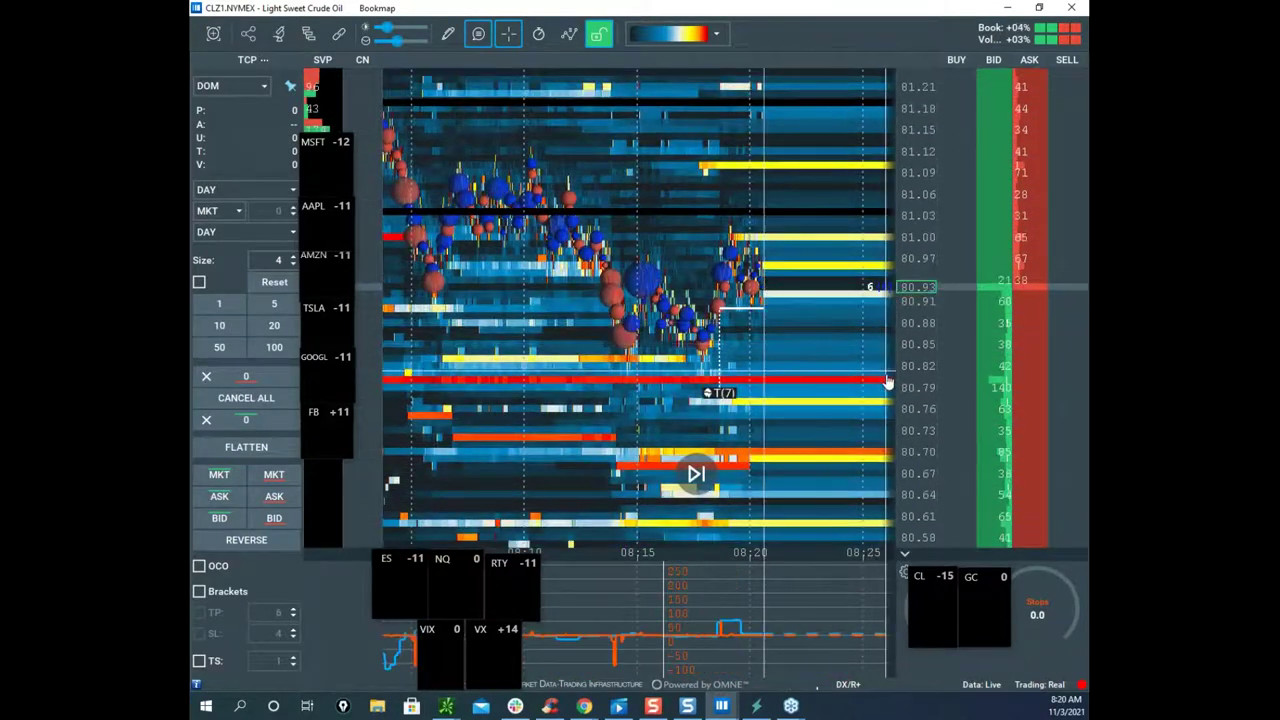
scroll(910, 311, down, 2)
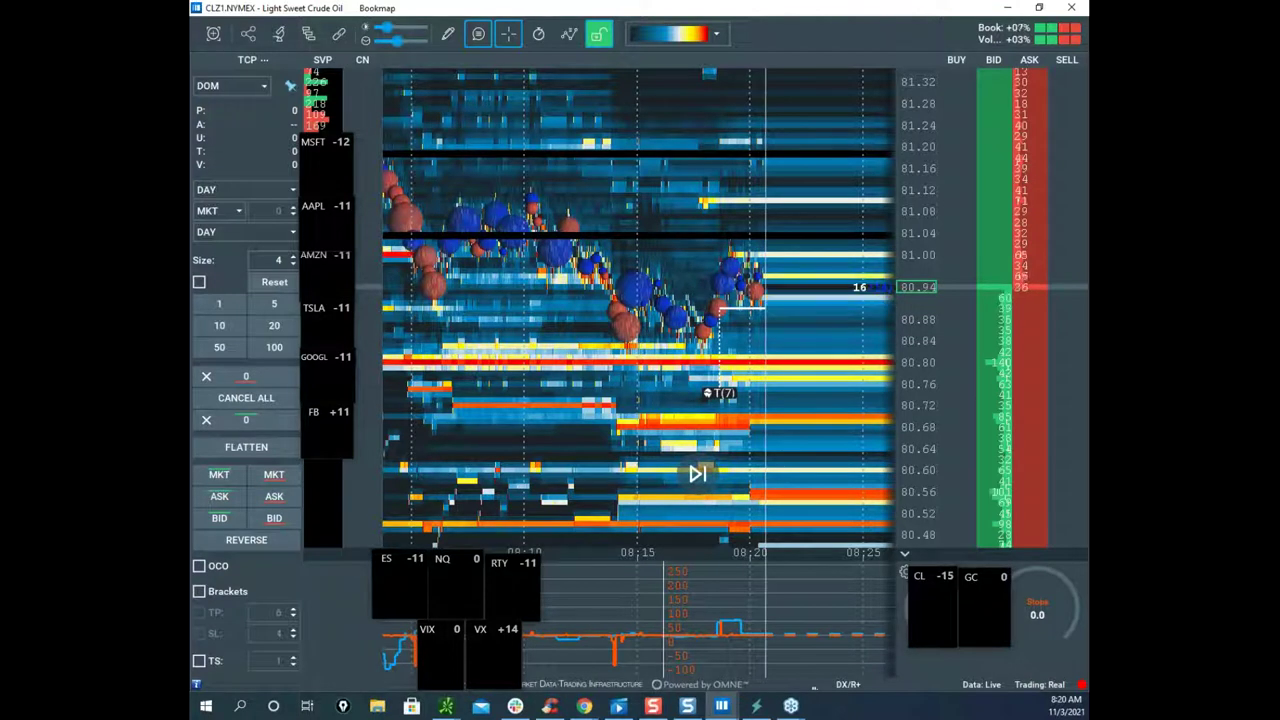
Step: Switch to the GCZ1 gold Bookmap window and examine its heatmap between about 1755 and 1769 over a longer time span
key(alt+Tab)
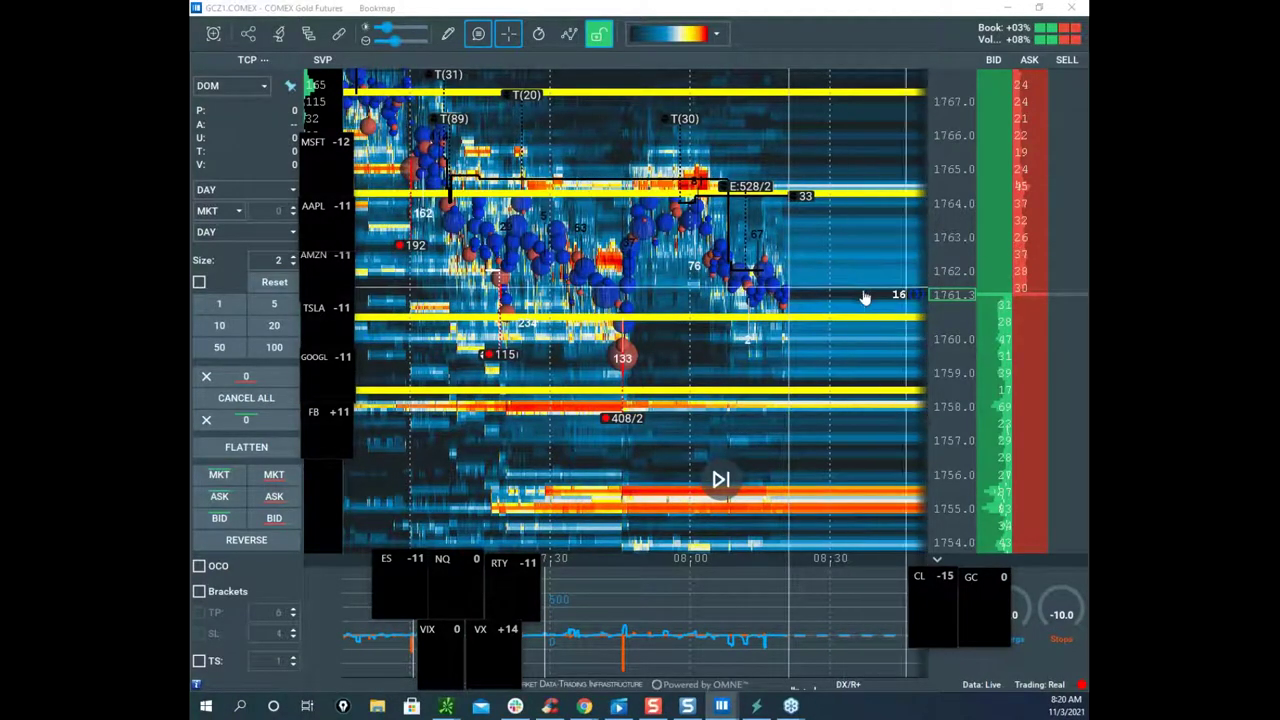
scroll(865, 298, down, 5)
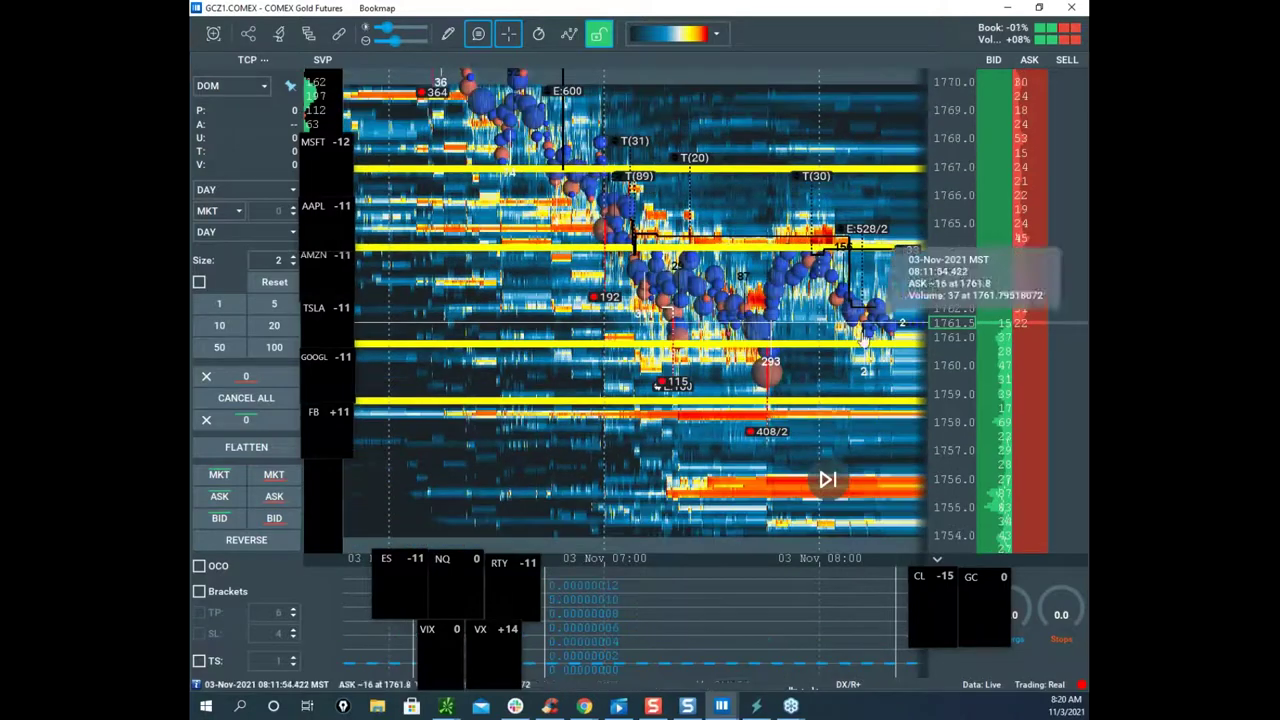
drag(864, 340, 805, 330)
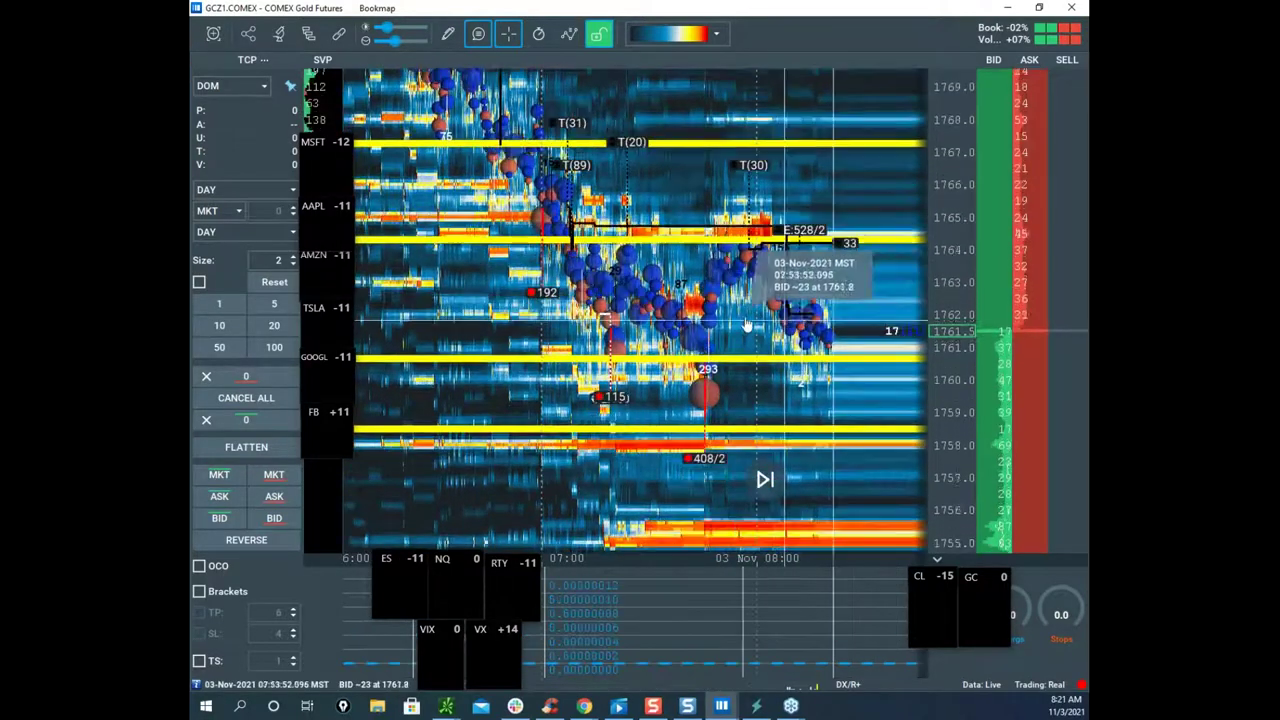
scroll(834, 331, up, 2)
scroll(775, 346, down, 2)
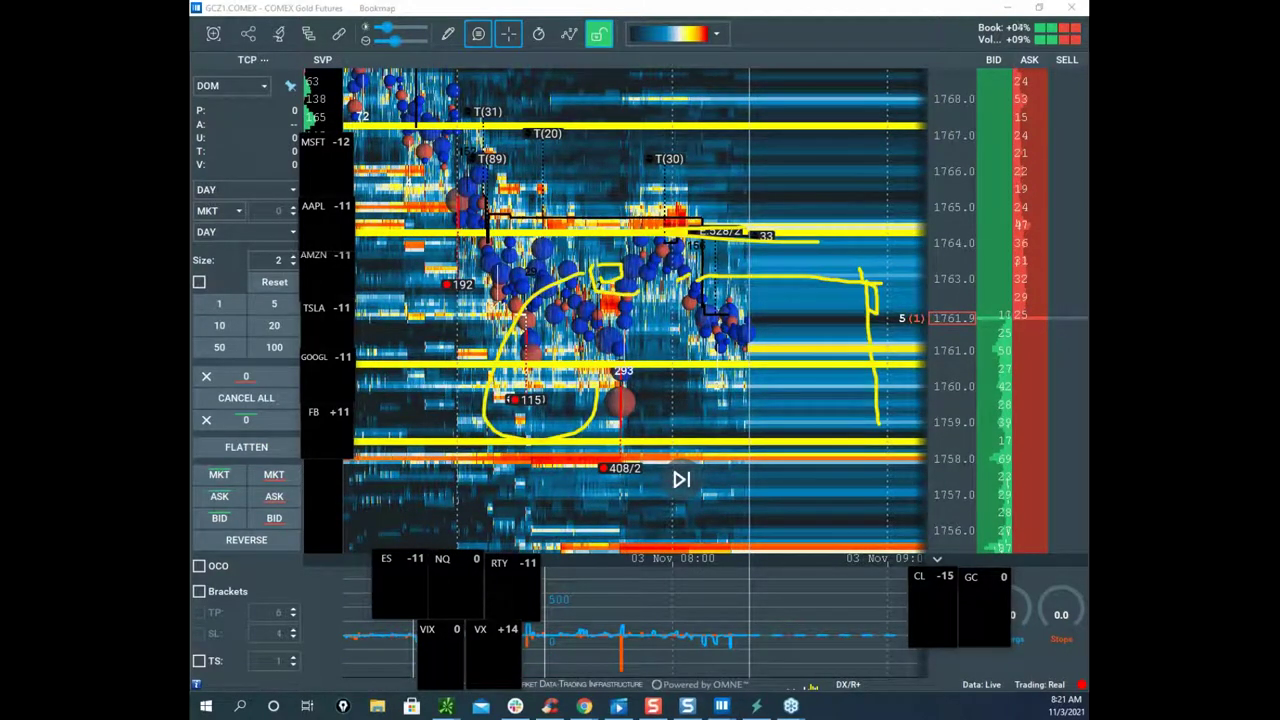
Step: Clear the leftover strokes, circle the overlay of stock ticker readings beside the gold heatmap, and leave pen mode
key(Escape)
drag(297, 226, 449, 166)
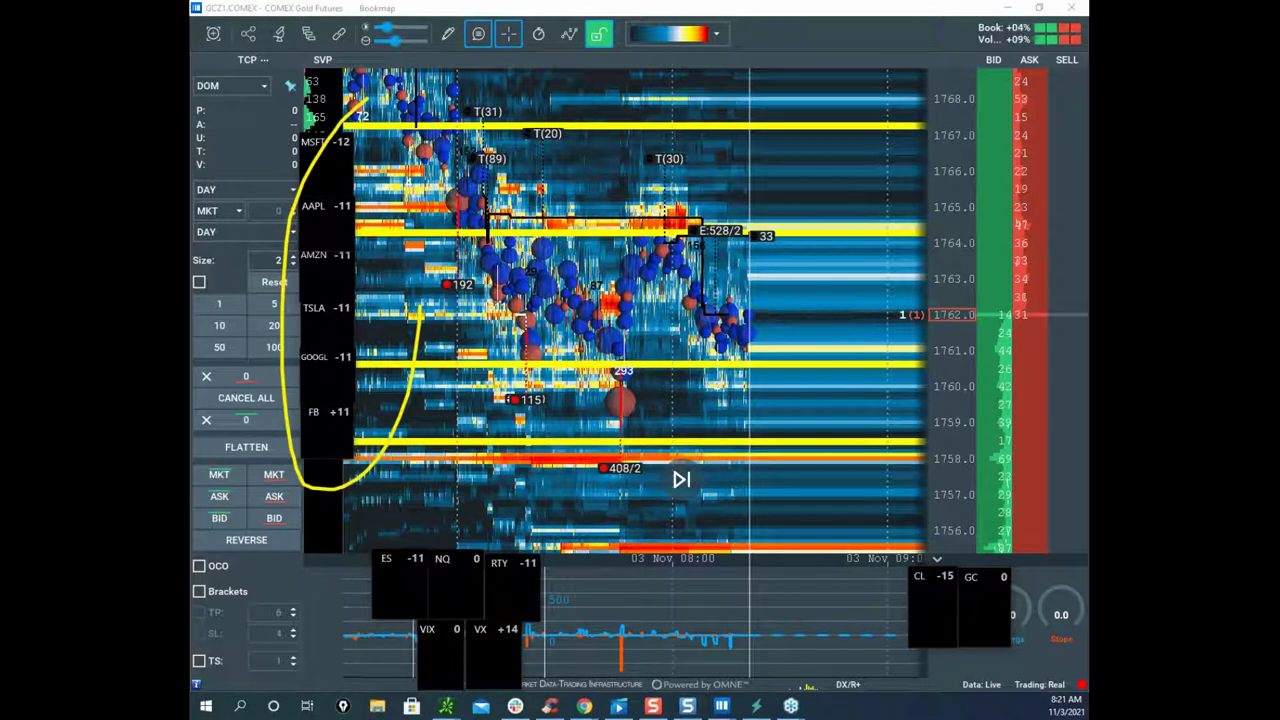
key(Escape)
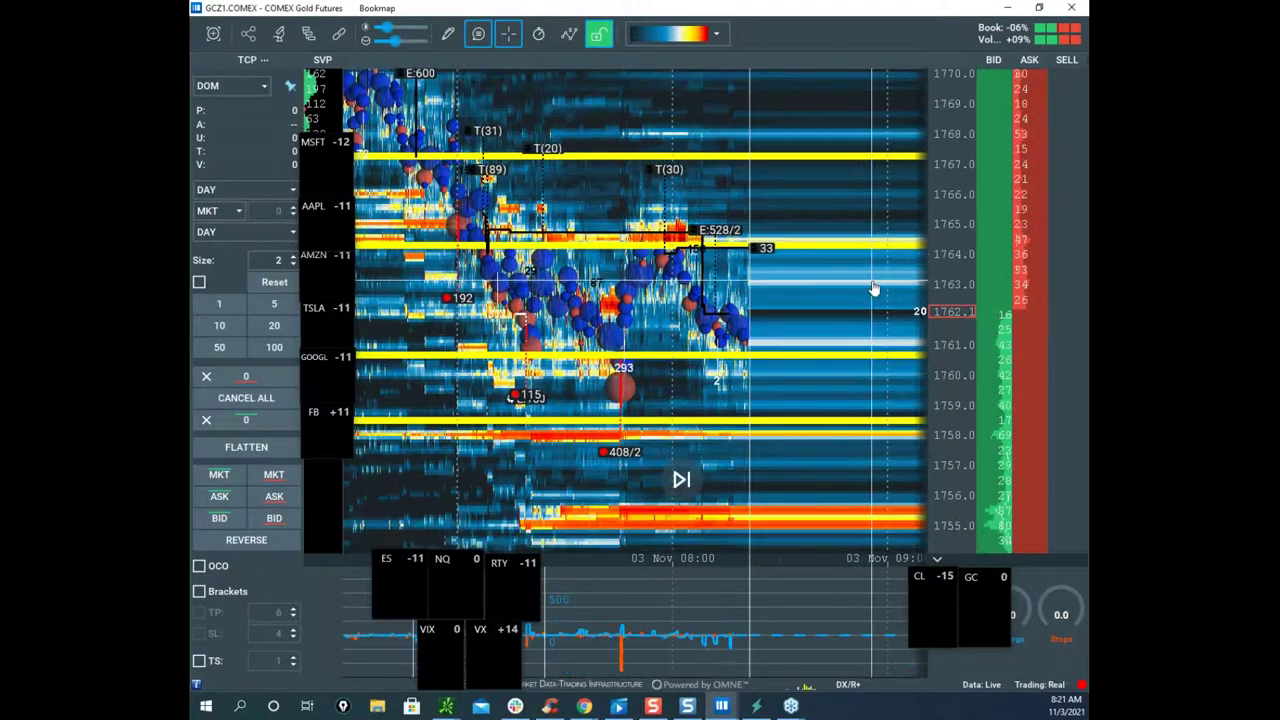
Step: Examine gold's liquidity bands and recent trades between about 1755 and 1770 at several time and price scales
scroll(944, 286, up, 1)
scroll(952, 276, down, 1)
scroll(785, 291, down, 1)
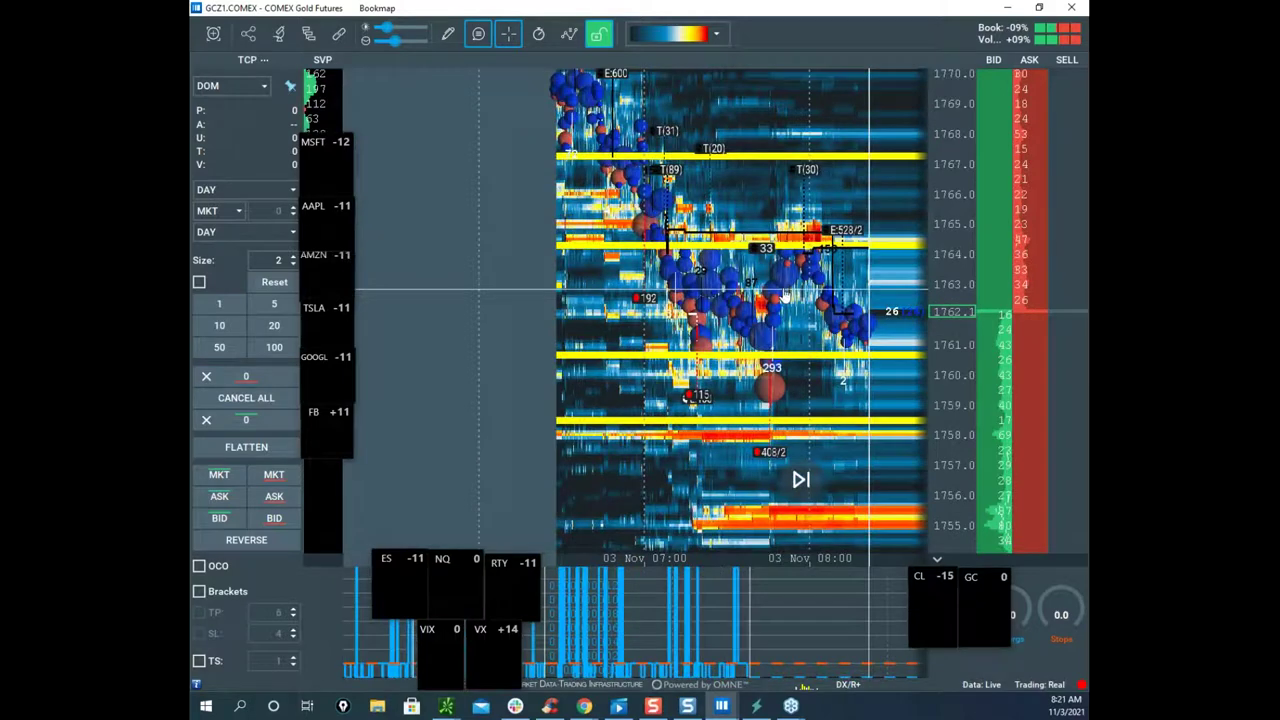
drag(738, 236, 690, 208)
scroll(951, 309, up, 3)
drag(880, 244, 807, 256)
click(955, 274)
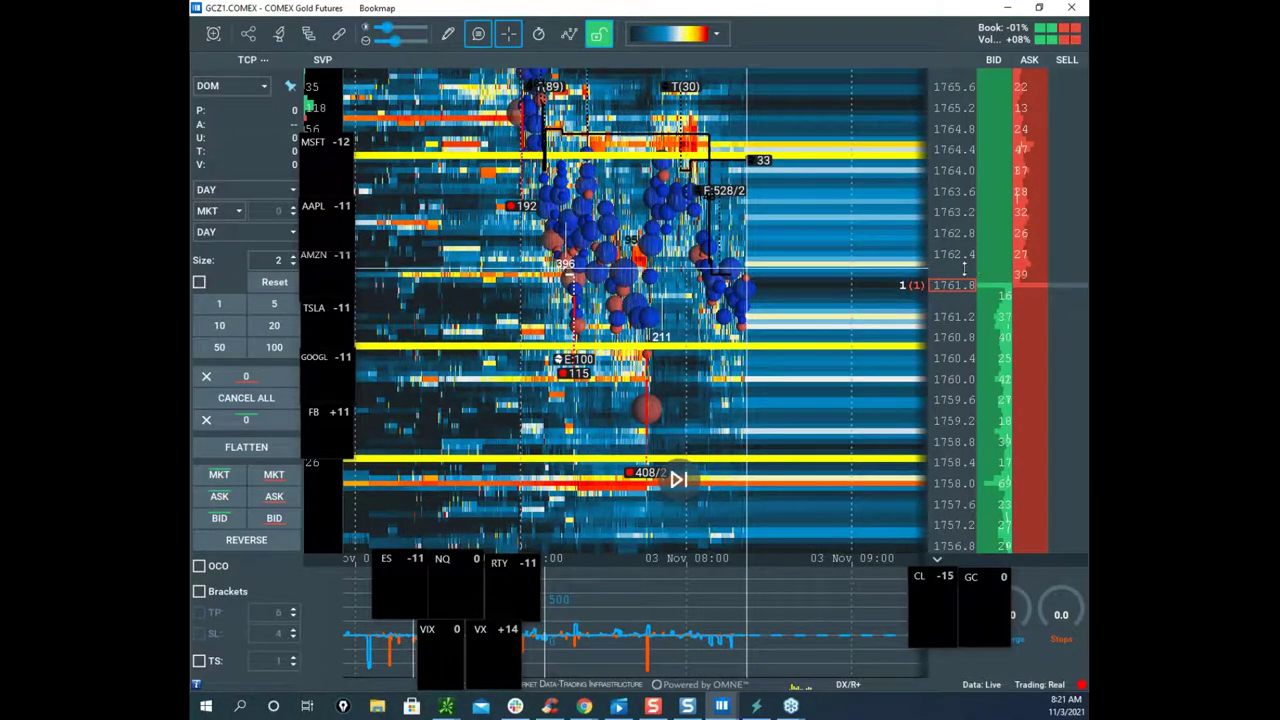
scroll(960, 290, down, 2)
scroll(756, 314, up, 2)
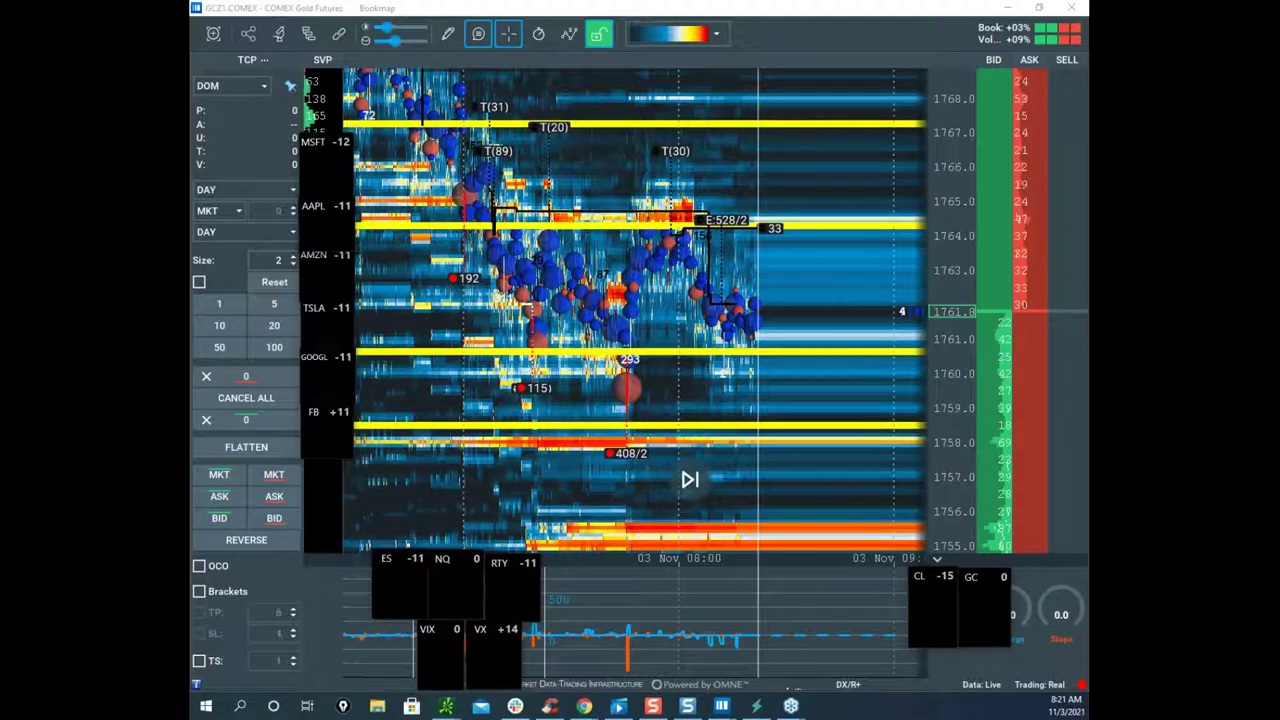
Step: Bring the CLZ1 crude oil window back maximised and examine price action around 81.00 and the 80.80 liquidity band
drag(190, 124, 861, 83)
click(983, 83)
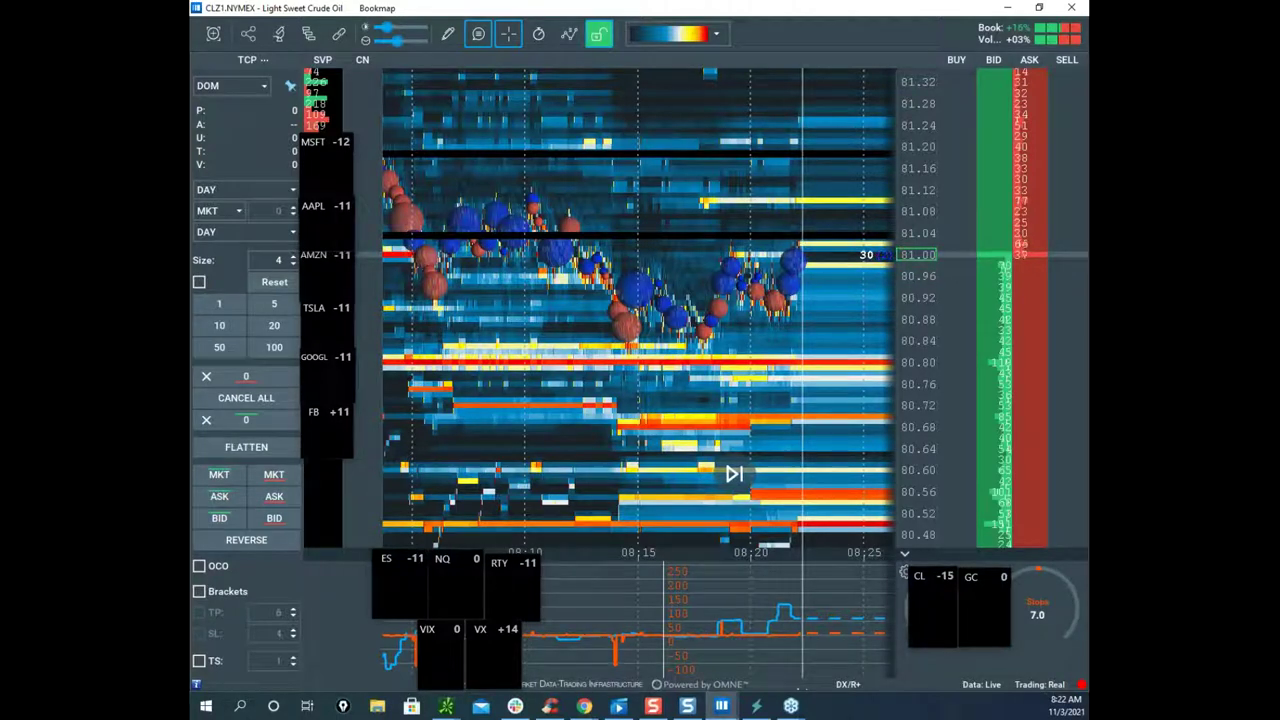
scroll(831, 240, up, 2)
drag(832, 229, 781, 280)
scroll(906, 205, down, 1)
scroll(822, 228, up, 1)
scroll(822, 228, up, 1)
scroll(866, 220, down, 2)
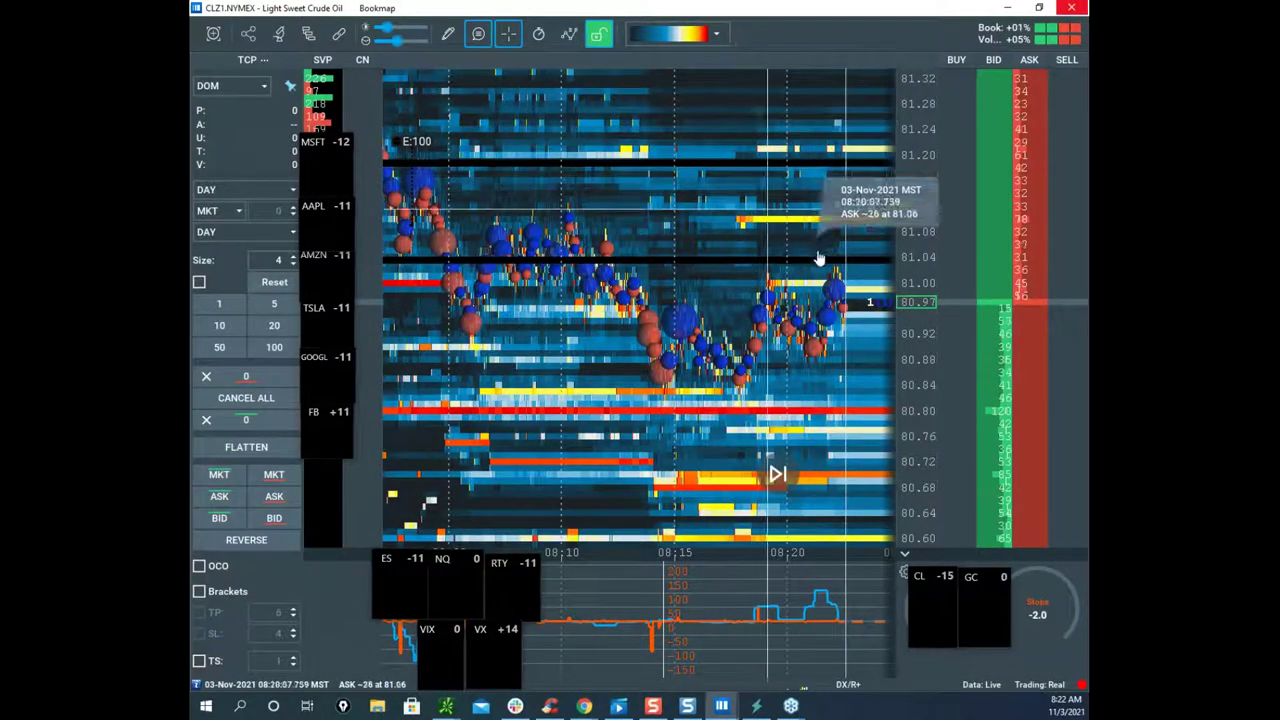
scroll(914, 255, up, 1)
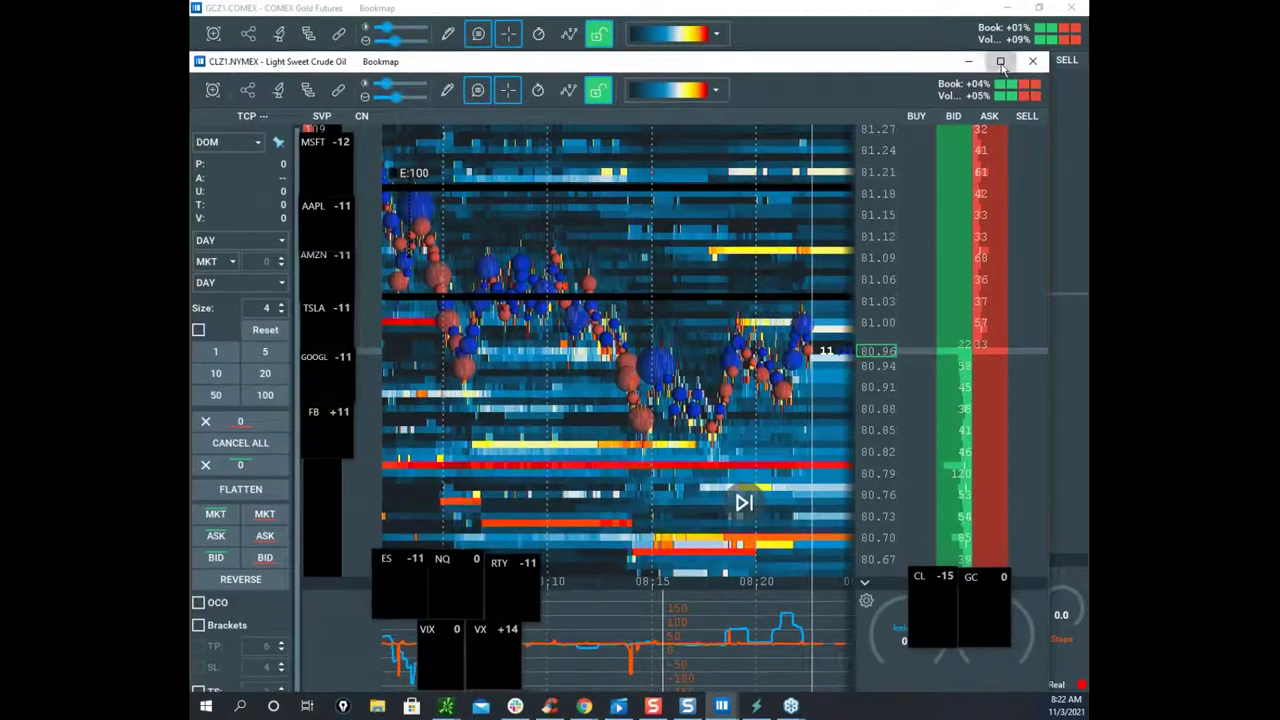
Step: Examine crude oil's decline and bounce between about 80.64 and 81.36 on the heatmap at a longer time span
scroll(869, 208, down, 3)
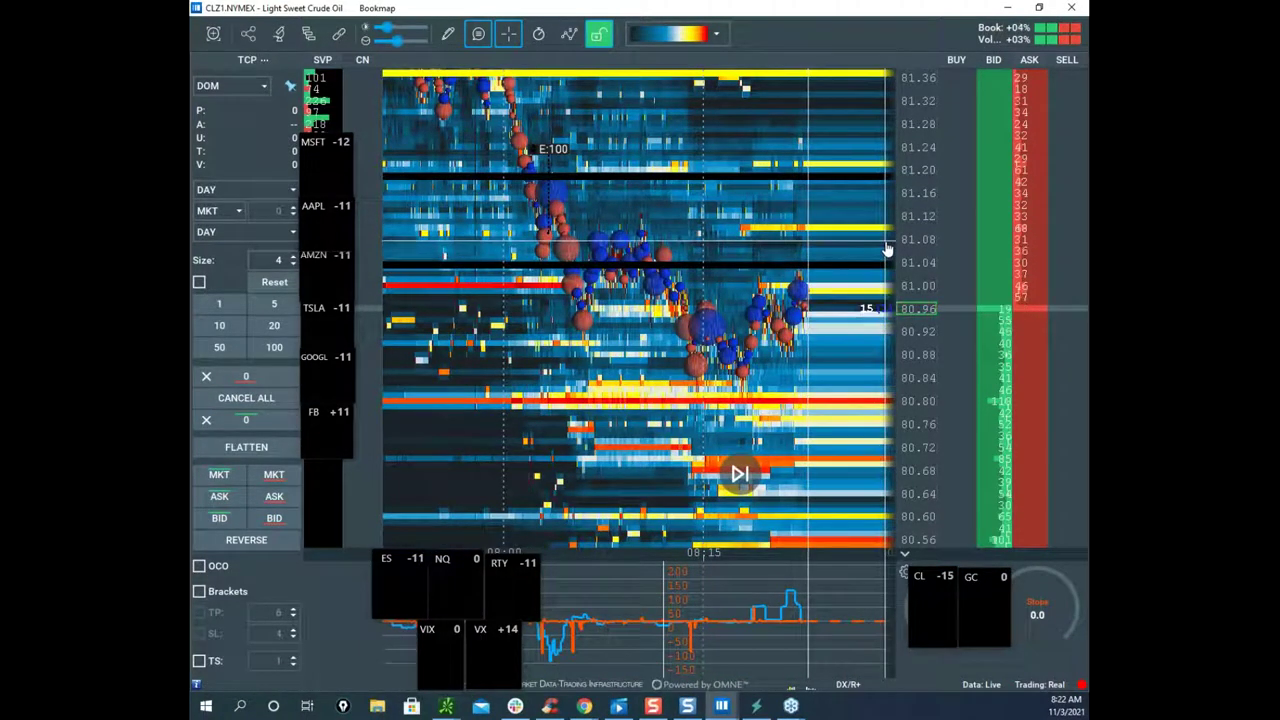
scroll(903, 263, up, 2)
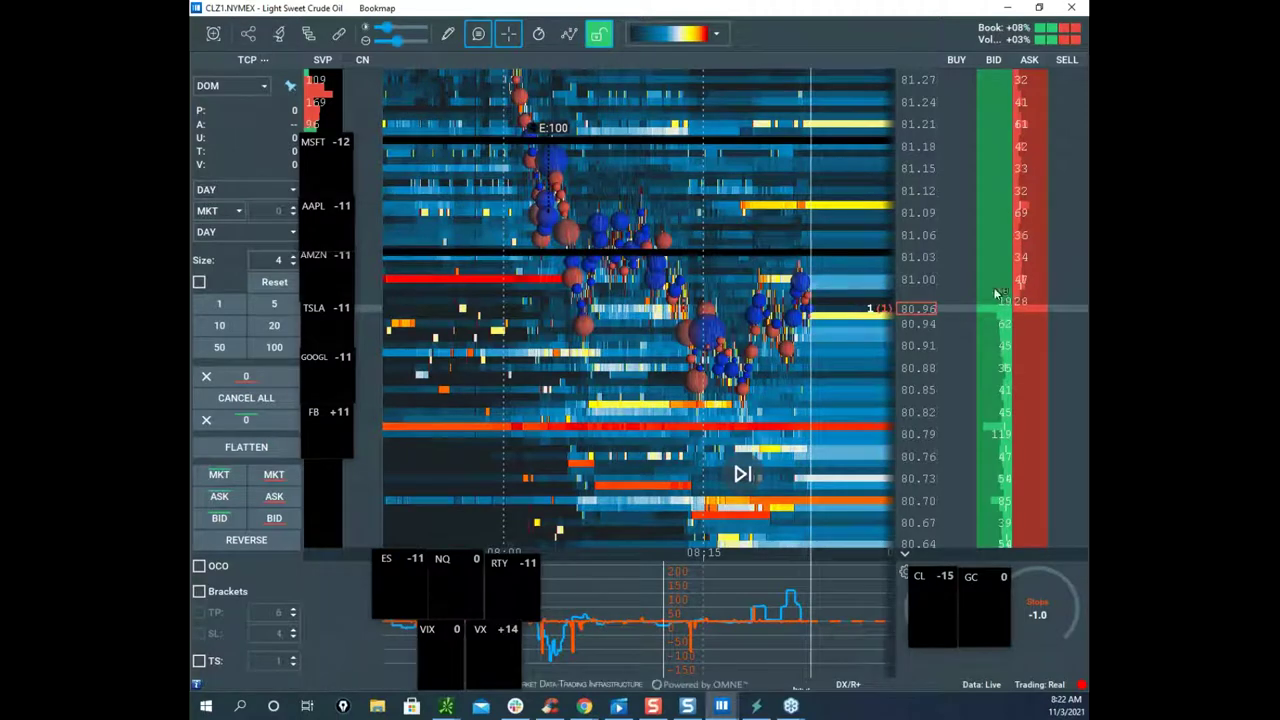
scroll(924, 340, up, 1)
scroll(872, 318, up, 1)
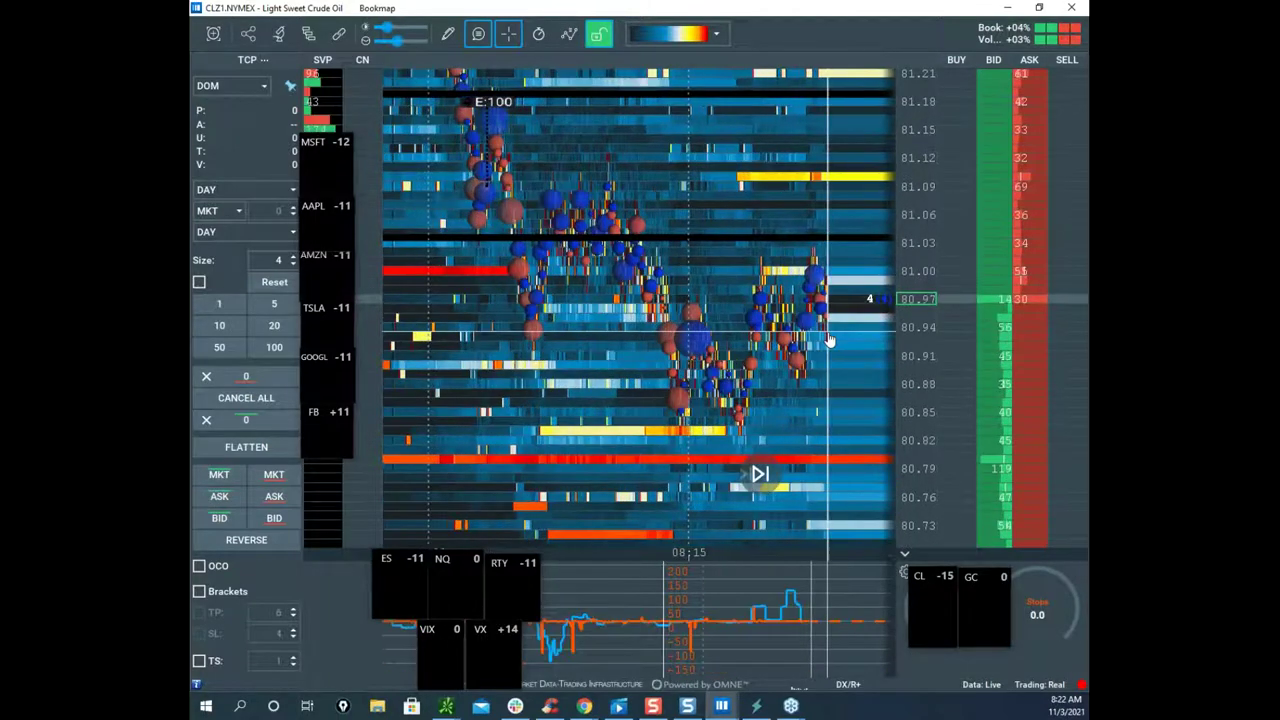
scroll(874, 338, down, 2)
scroll(903, 329, down, 1)
drag(762, 341, 644, 359)
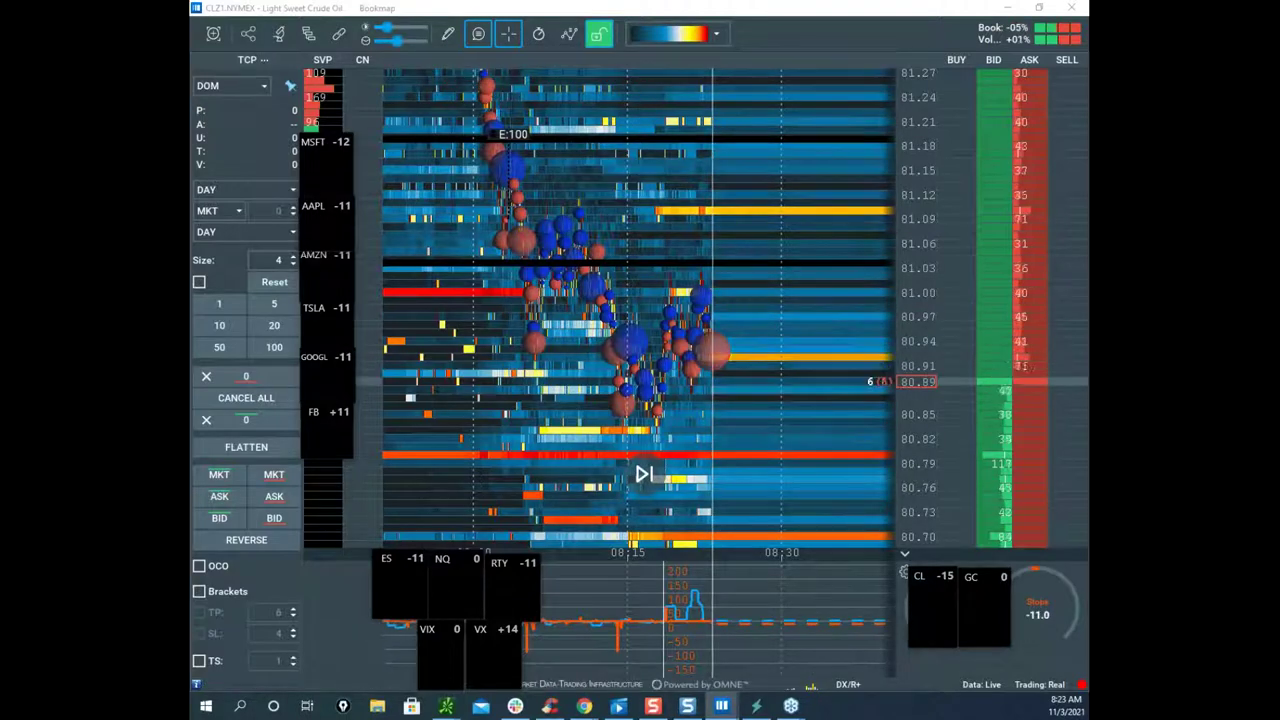
scroll(922, 292, down, 2)
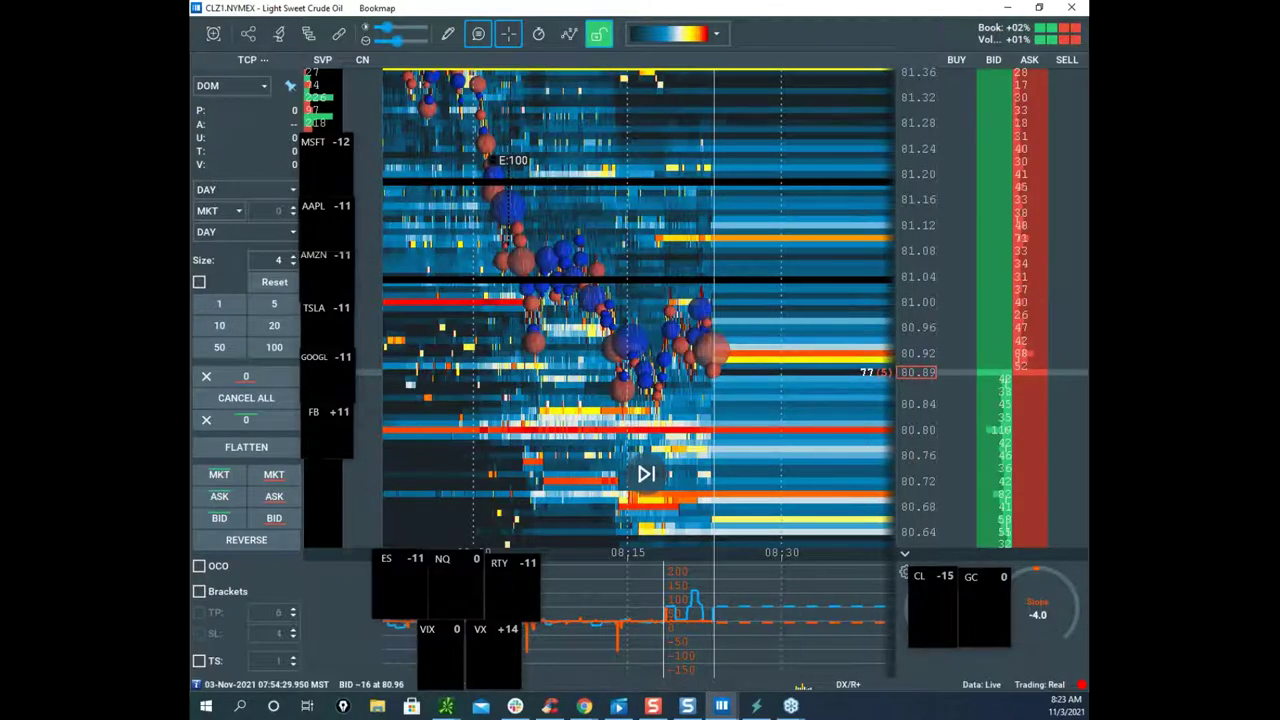
Step: Maximise the thinkorswim /CL chart, stretch its price scale, sketch the 80.5–81 support zone and a drop towards 76.5, and clear the strokes
drag(434, 180, 627, 130)
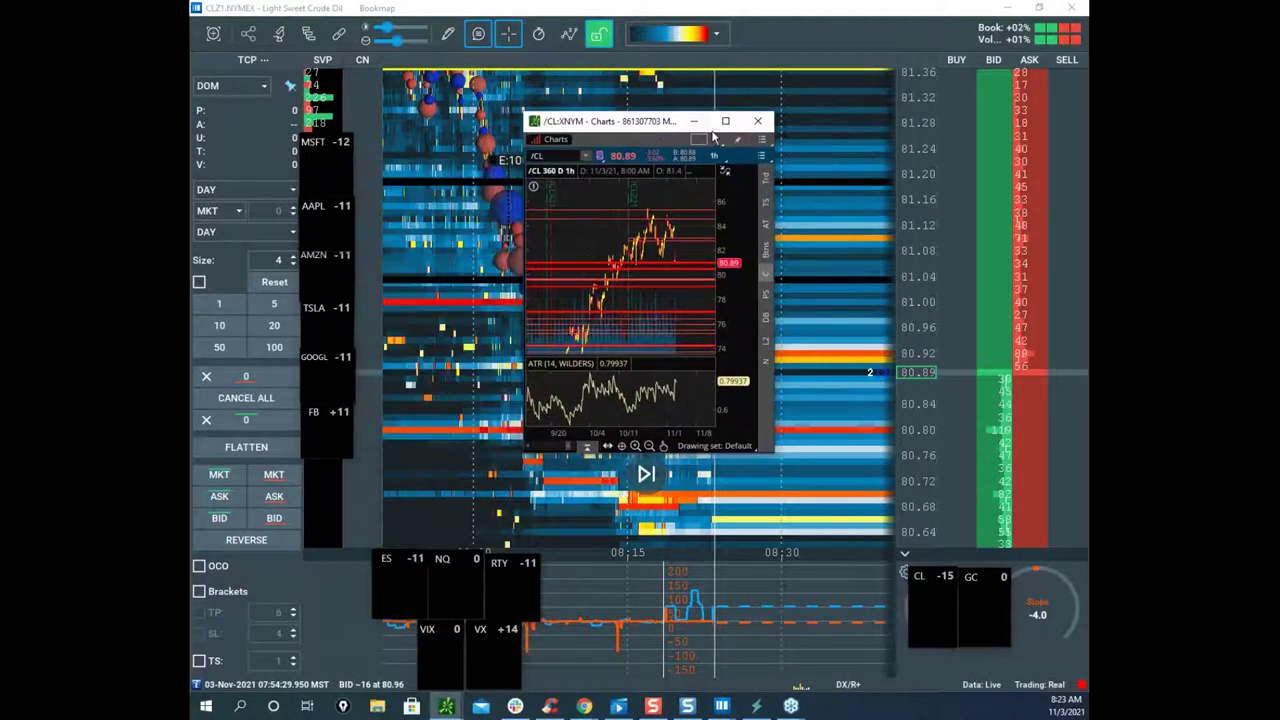
click(726, 124)
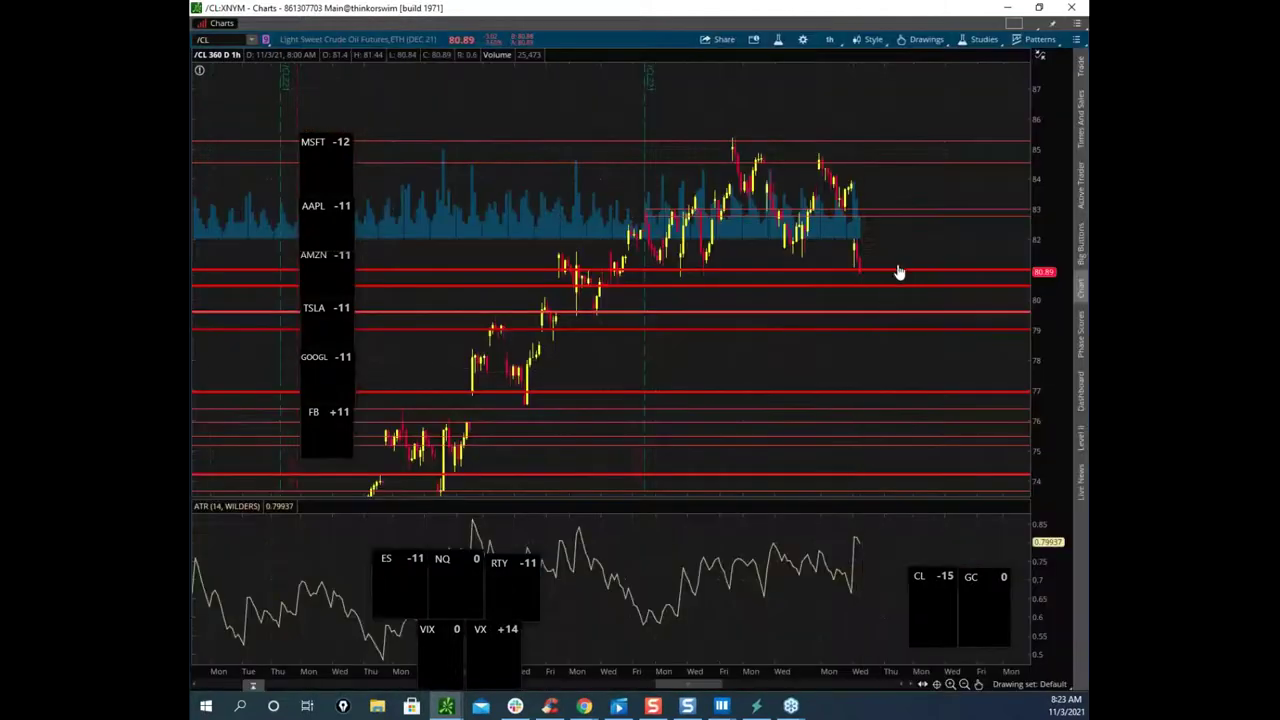
drag(1047, 170, 1046, 140)
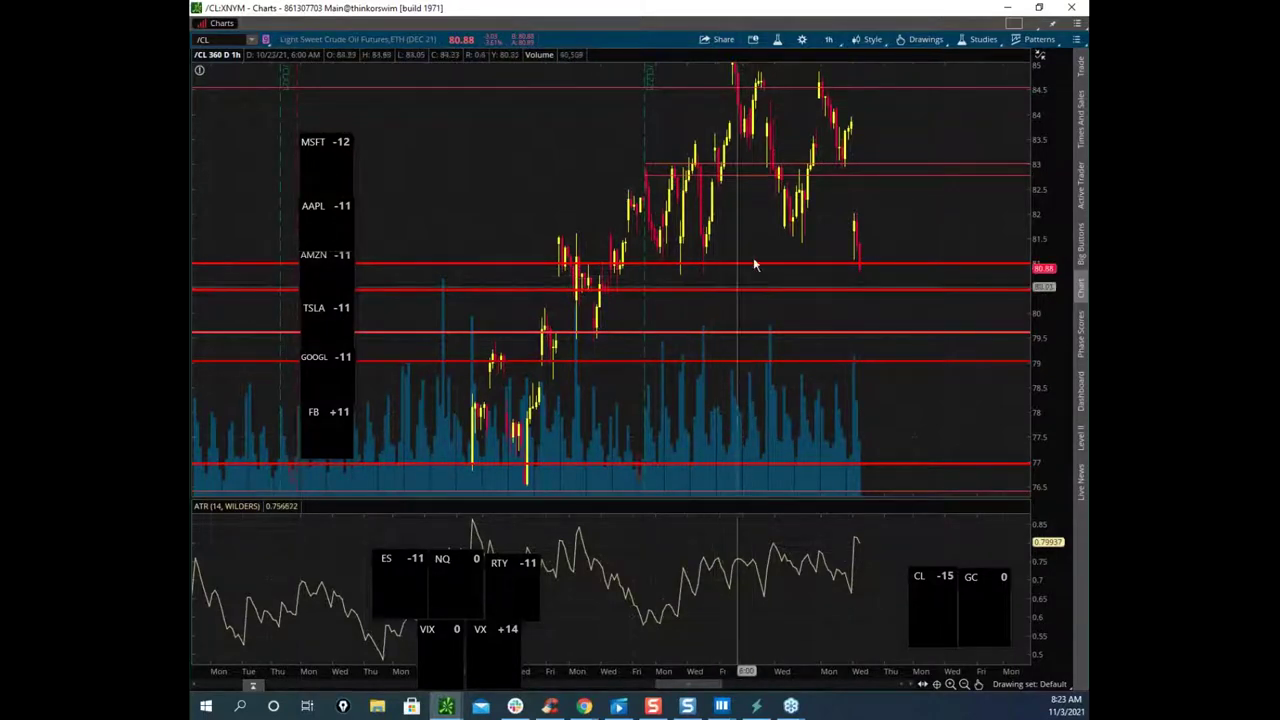
drag(367, 98, 420, 307)
key(Escape)
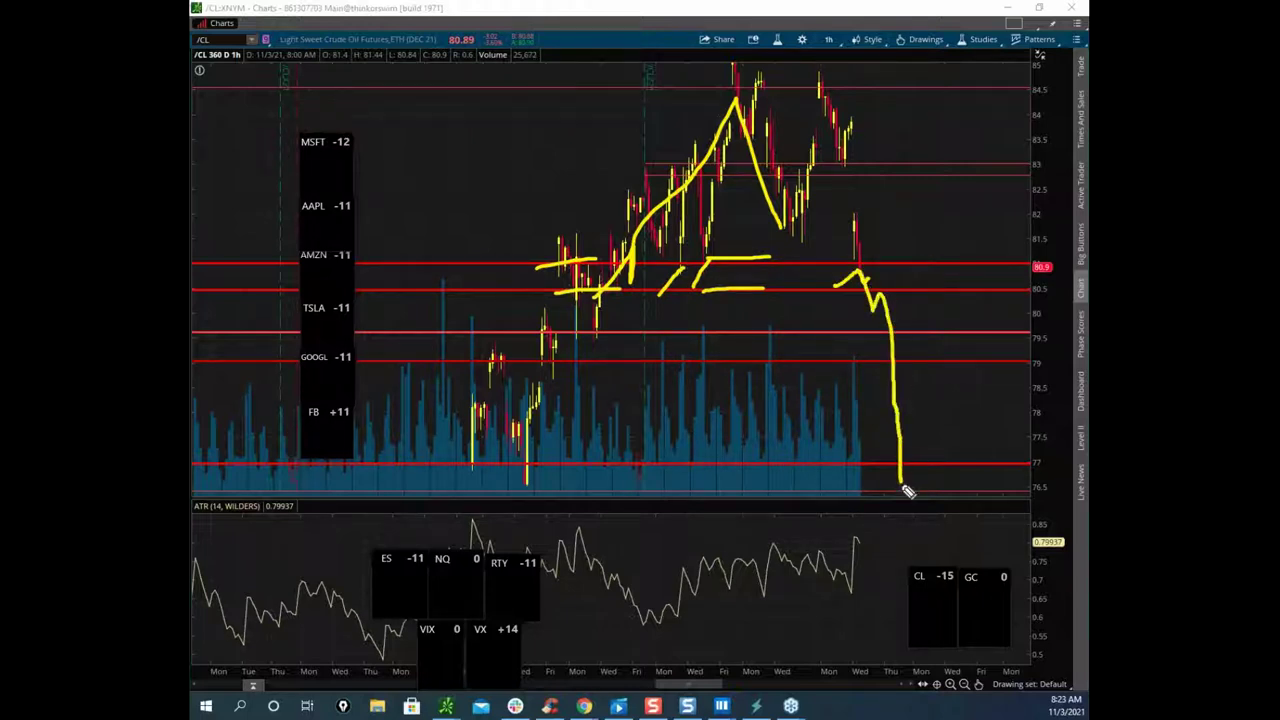
key(Escape)
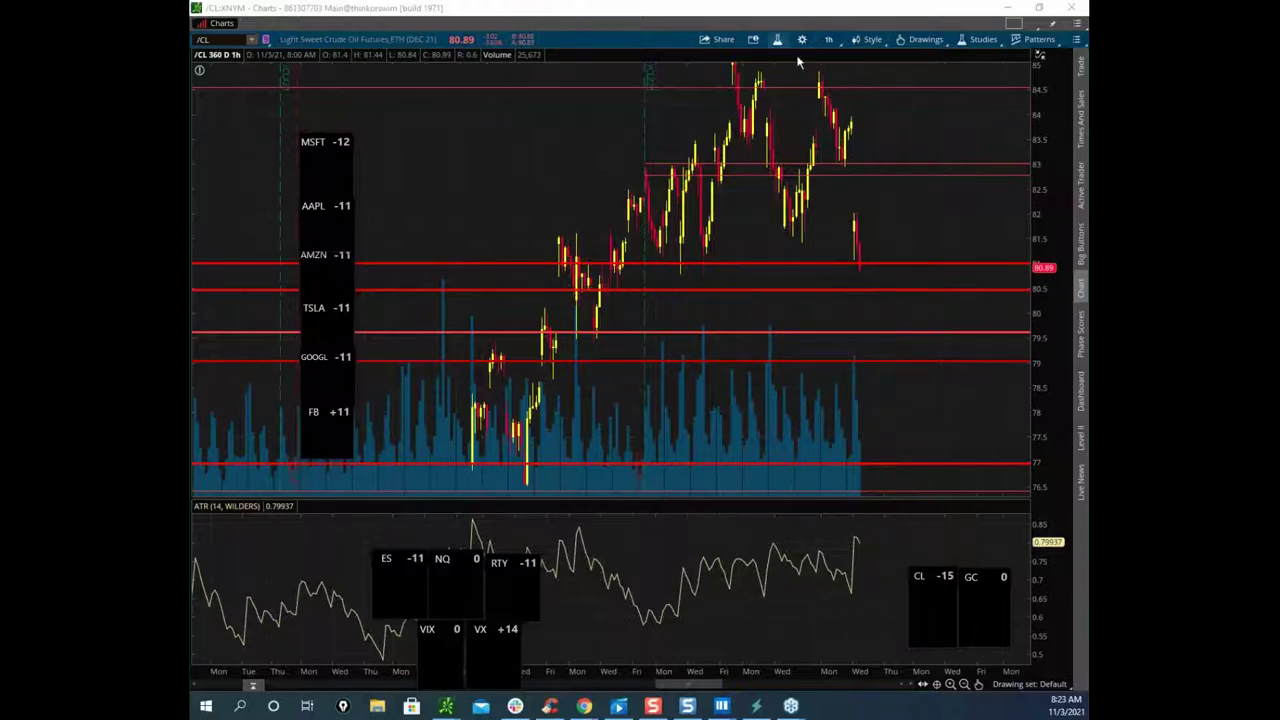
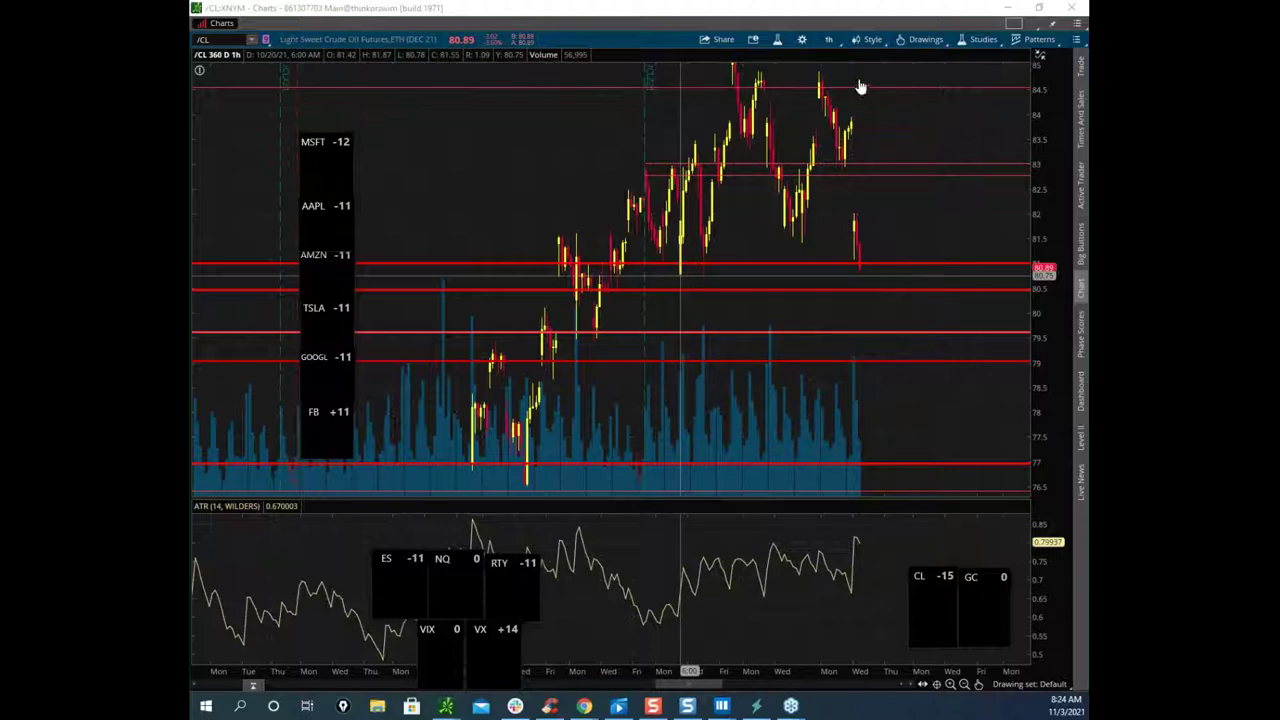
Step: Replace the hourly /CL chart with the maximised 5-tick chart, compress its price scale, and sketch, then clear, the 81.25–81.4 zone and a drop towards 80.4
drag(873, 11, 190, 251)
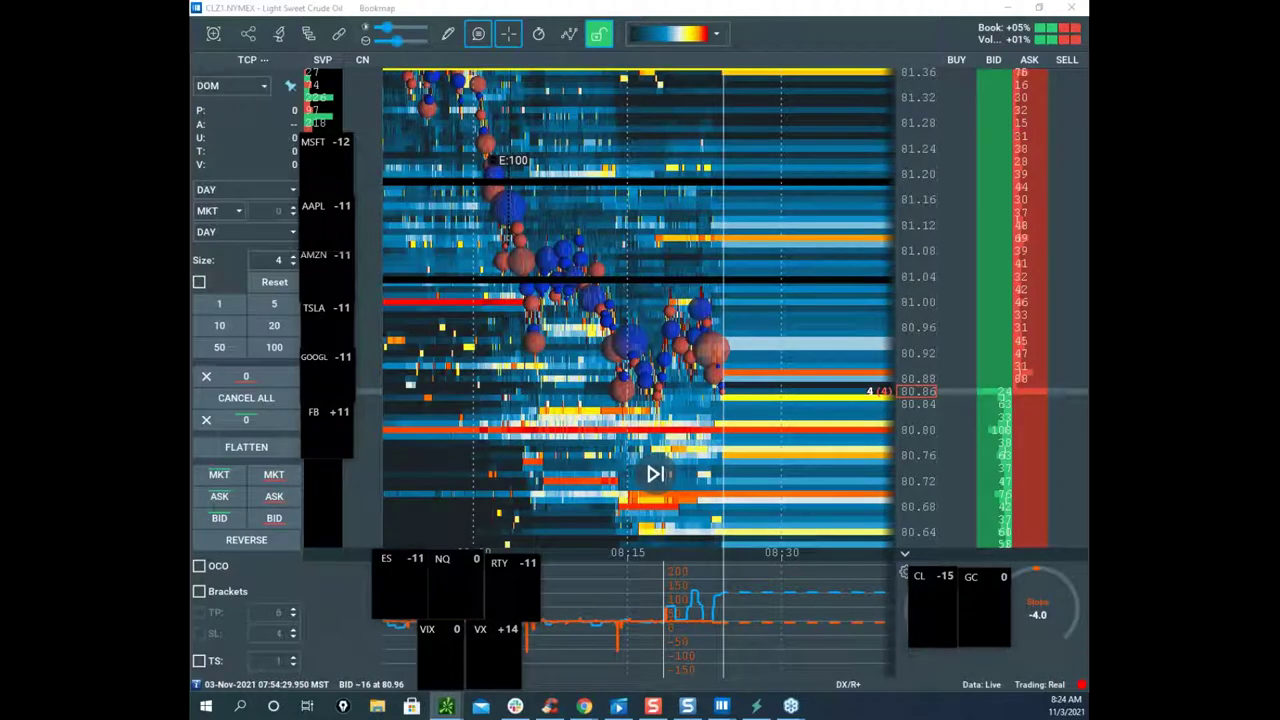
drag(190, 20, 787, 182)
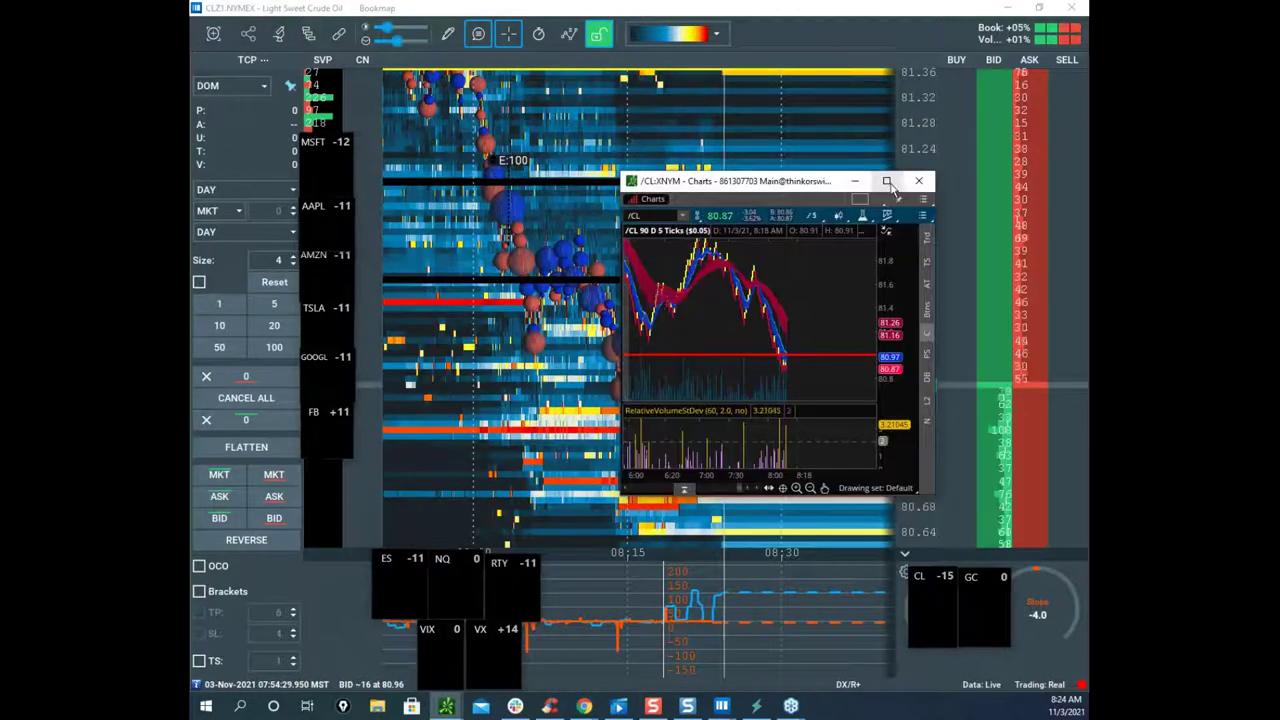
click(886, 181)
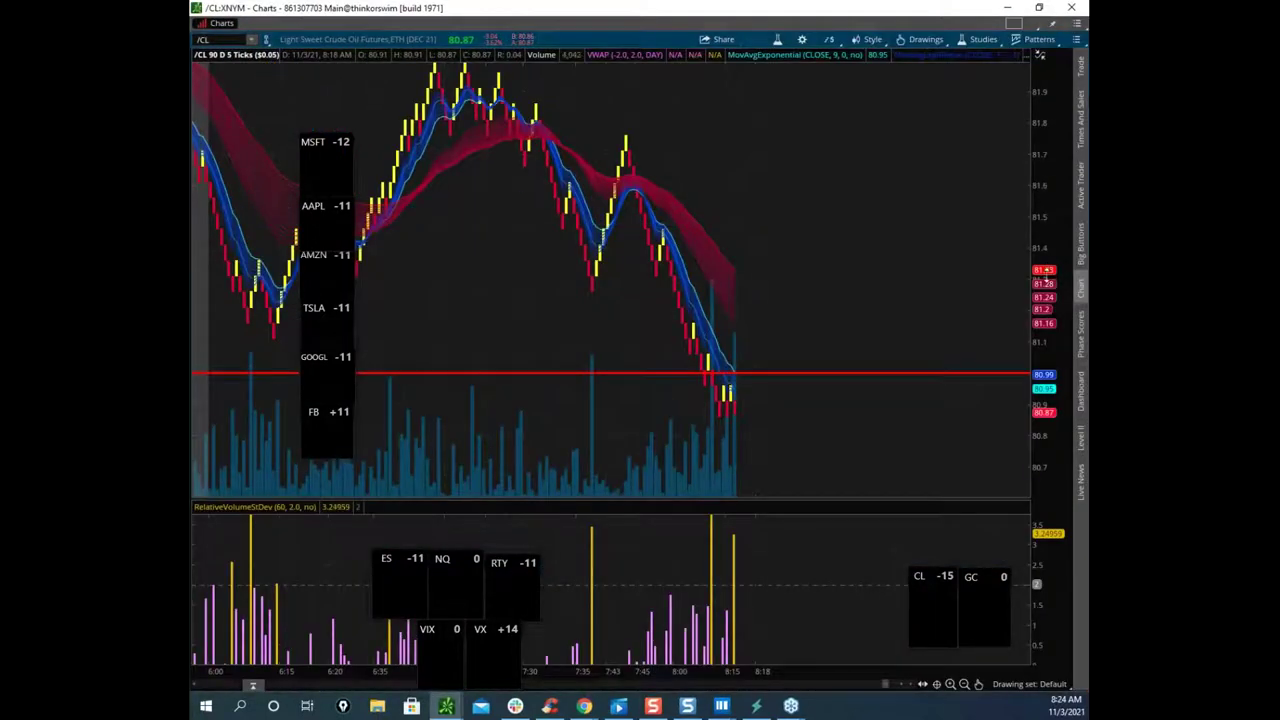
drag(1046, 276, 1046, 340)
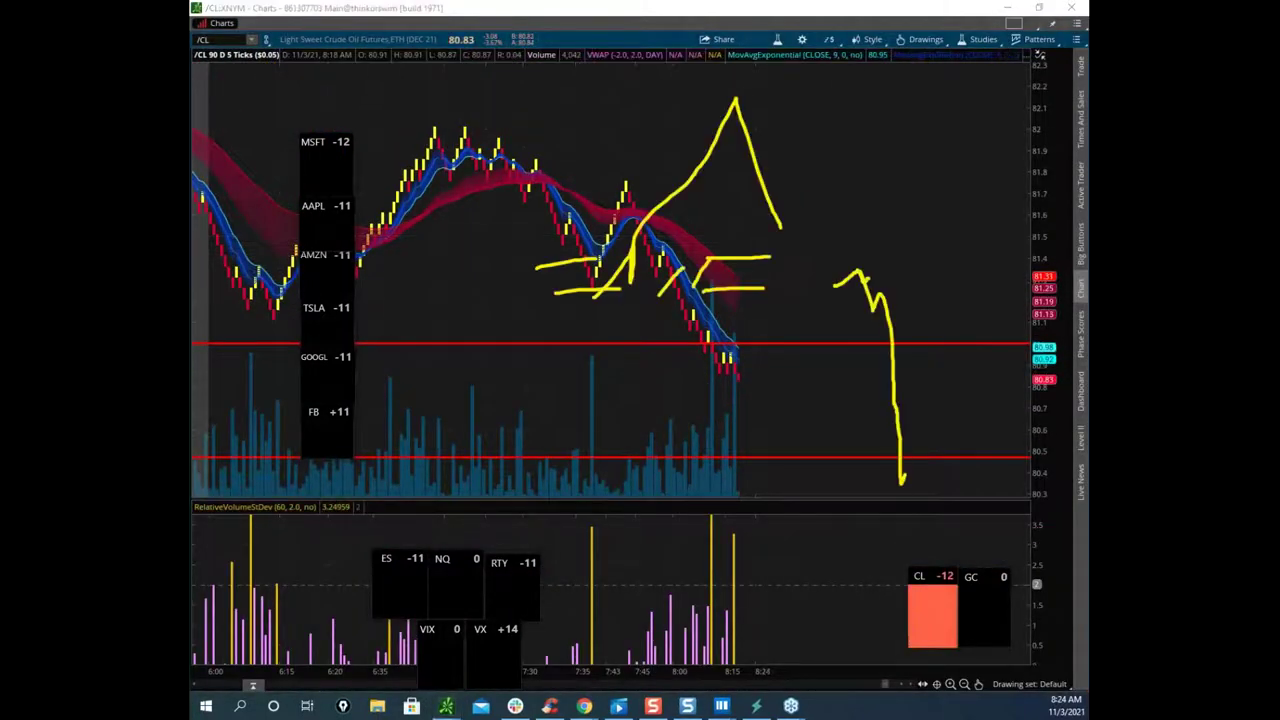
key(Escape)
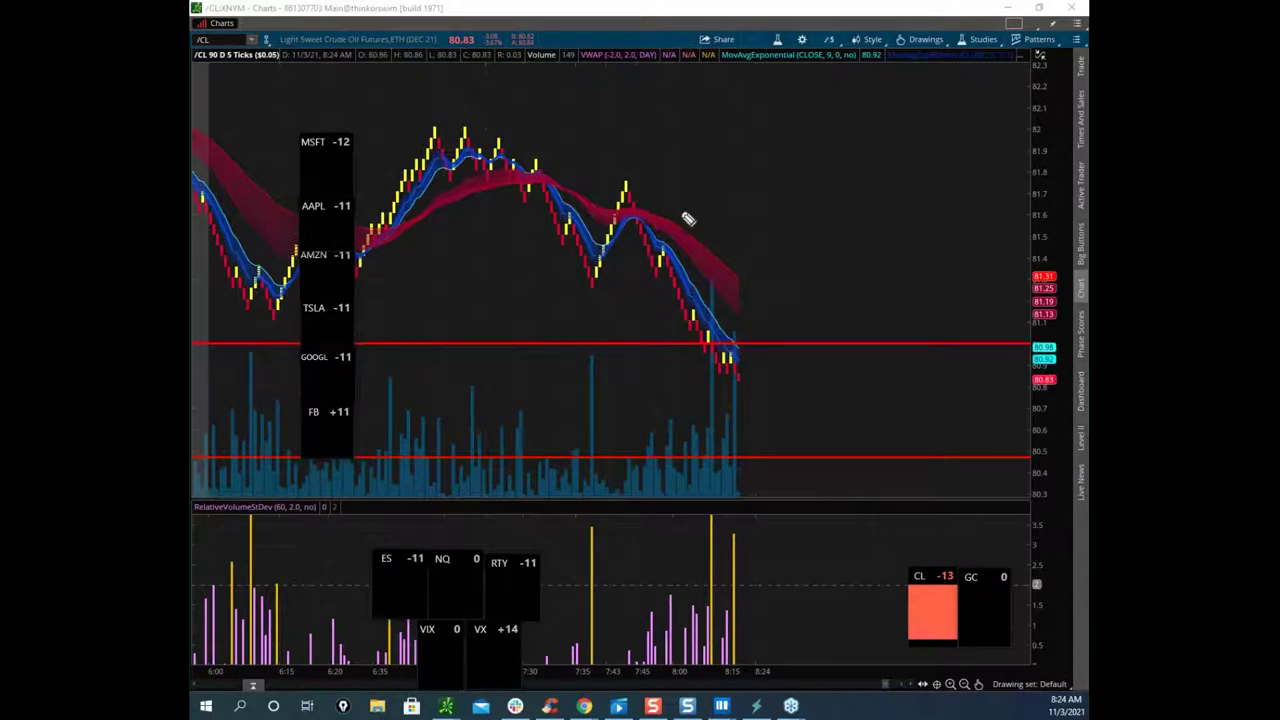
Step: Trace crude oil's decline from about 81.7 to 80.8 on the tick chart, clear the strokes, and return to the Bookmap CLZ1 window
mouse_move(622, 215)
mouse_down()
mouse_move(652, 242)
mouse_move(638, 193)
mouse_up()
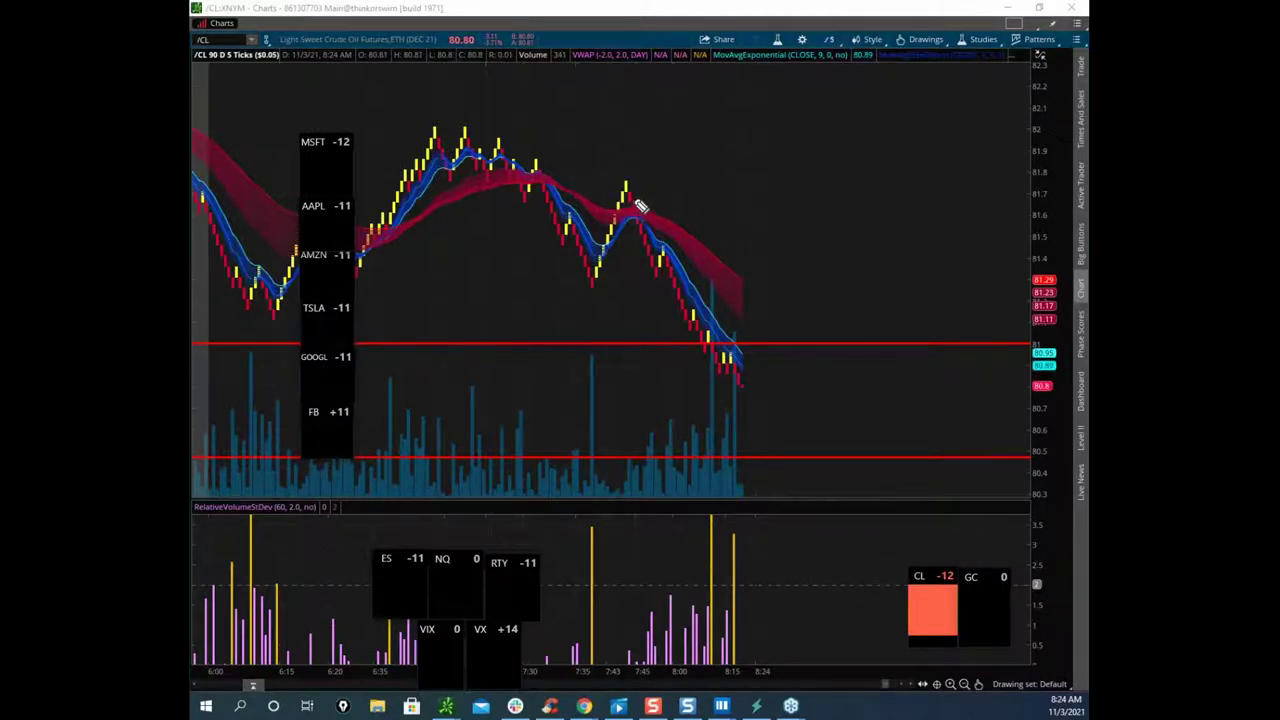
drag(641, 228, 727, 354)
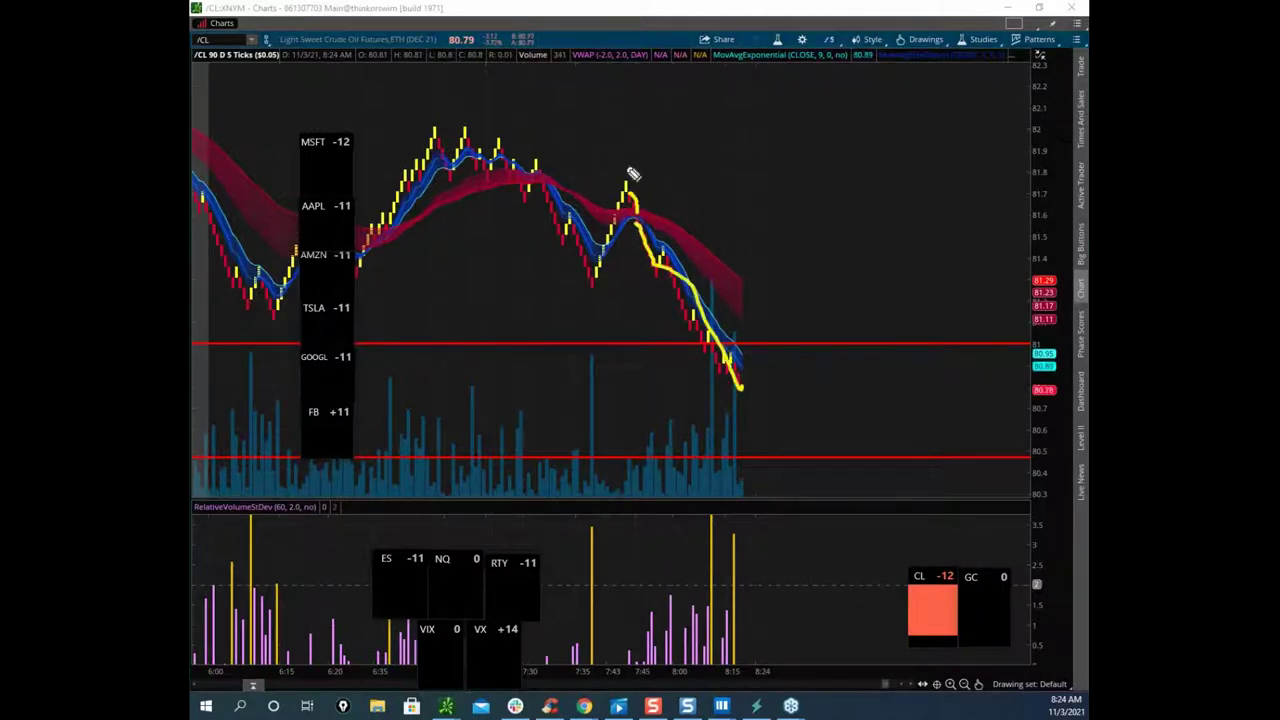
key(Escape)
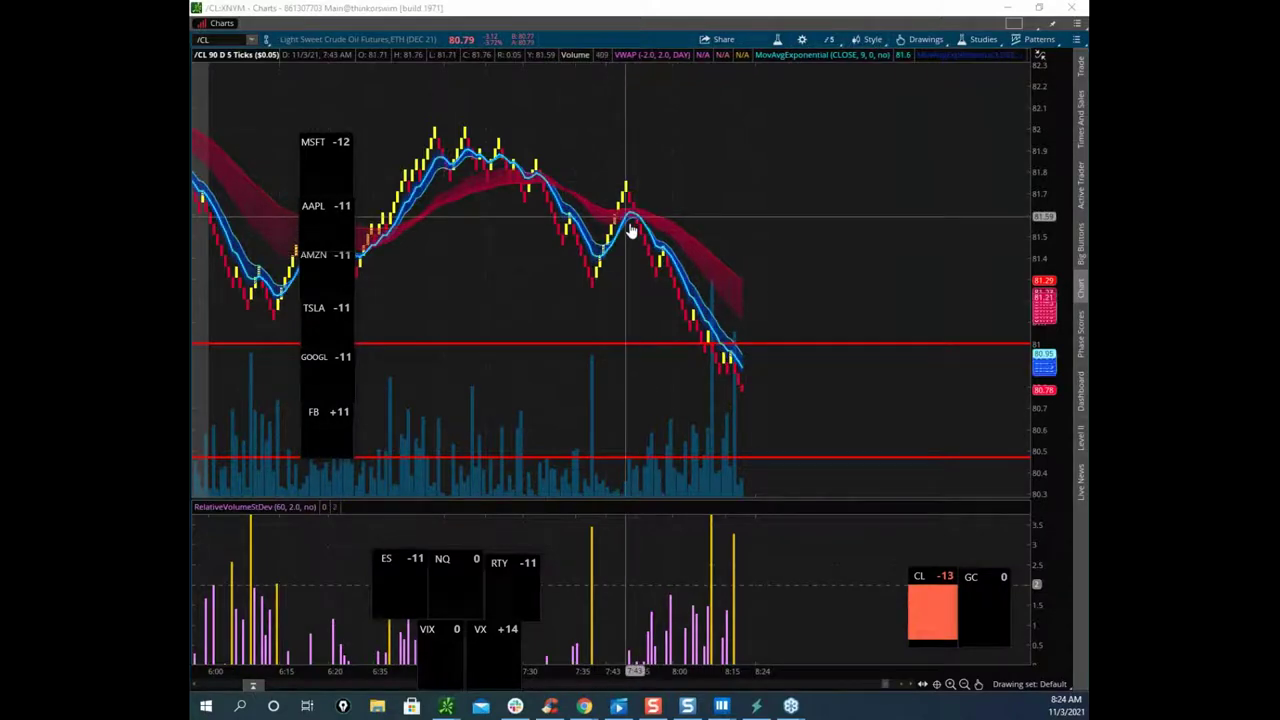
mouse_move(626, 9)
mouse_down()
mouse_move(727, 51)
mouse_move(1085, 400)
mouse_up()
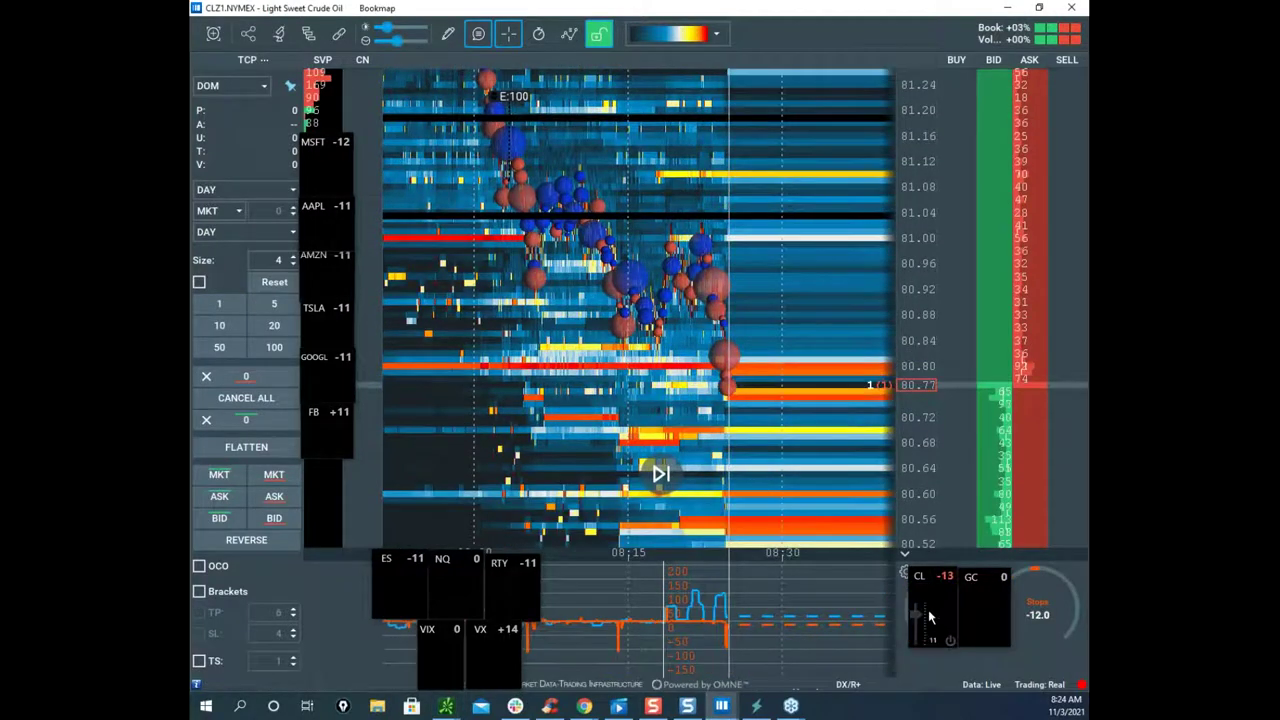
Step: Examine crude oil's drop through the 80.80 liquidity band, the bids down to about 80.50, and the icebergs indicator at several scales
scroll(812, 314, up, 3)
drag(784, 304, 721, 240)
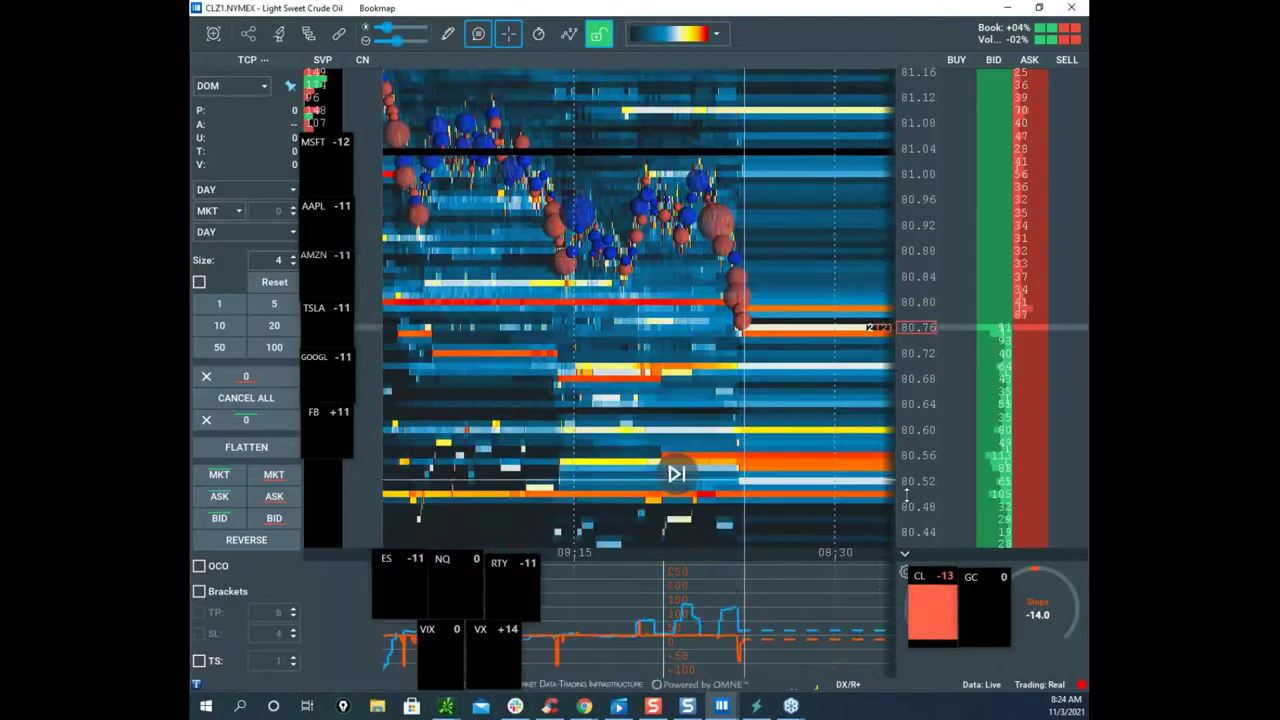
scroll(842, 391, up, 3)
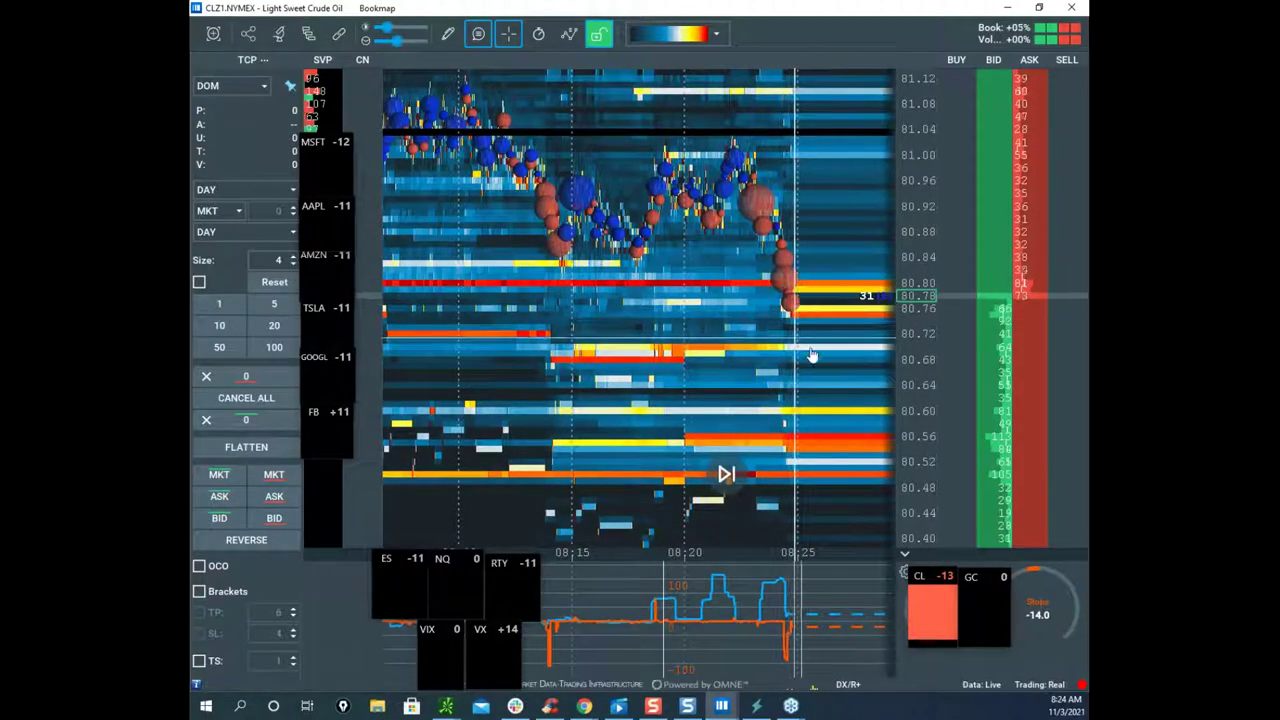
drag(814, 357, 772, 380)
drag(935, 318, 931, 341)
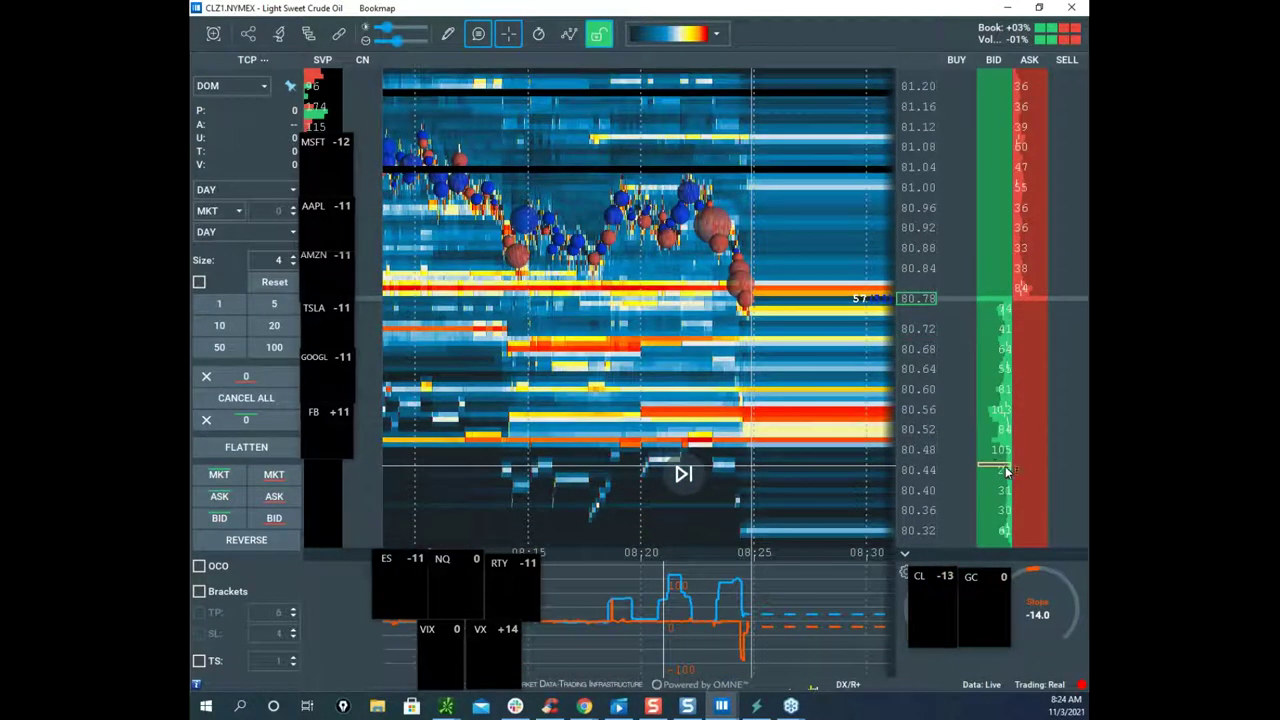
scroll(912, 412, up, 1)
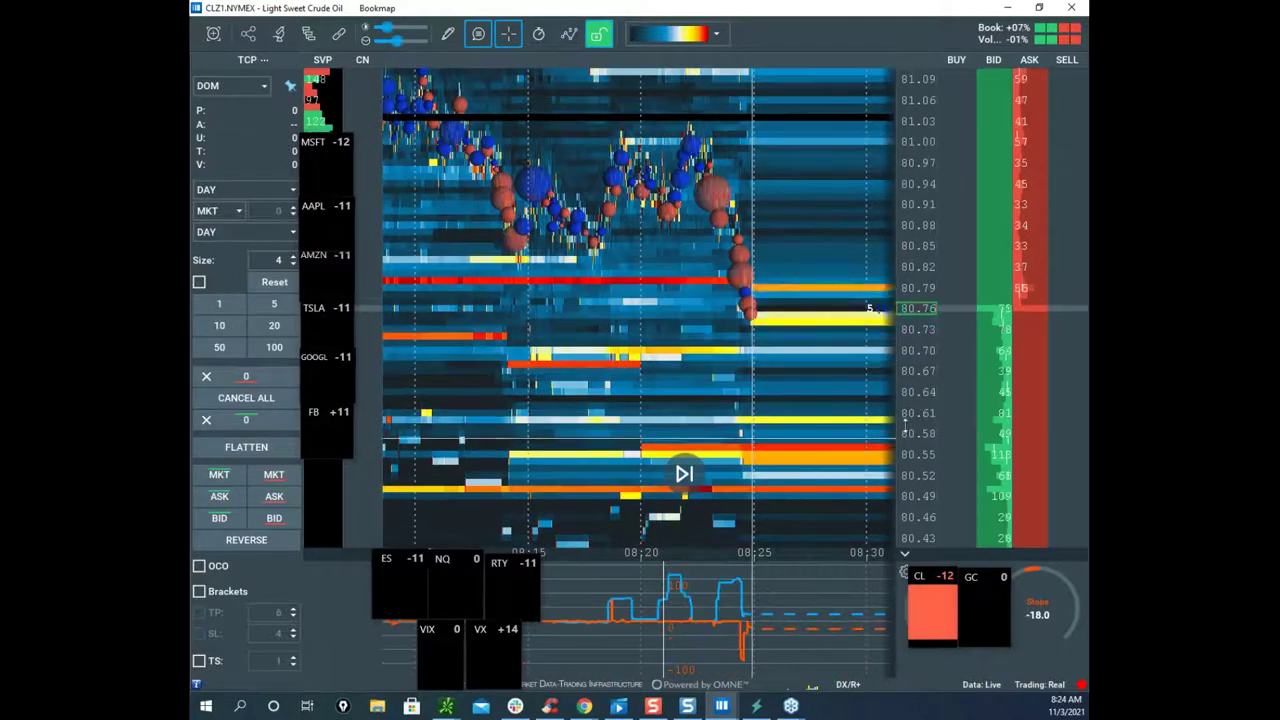
scroll(800, 316, up, 2)
drag(800, 316, 680, 277)
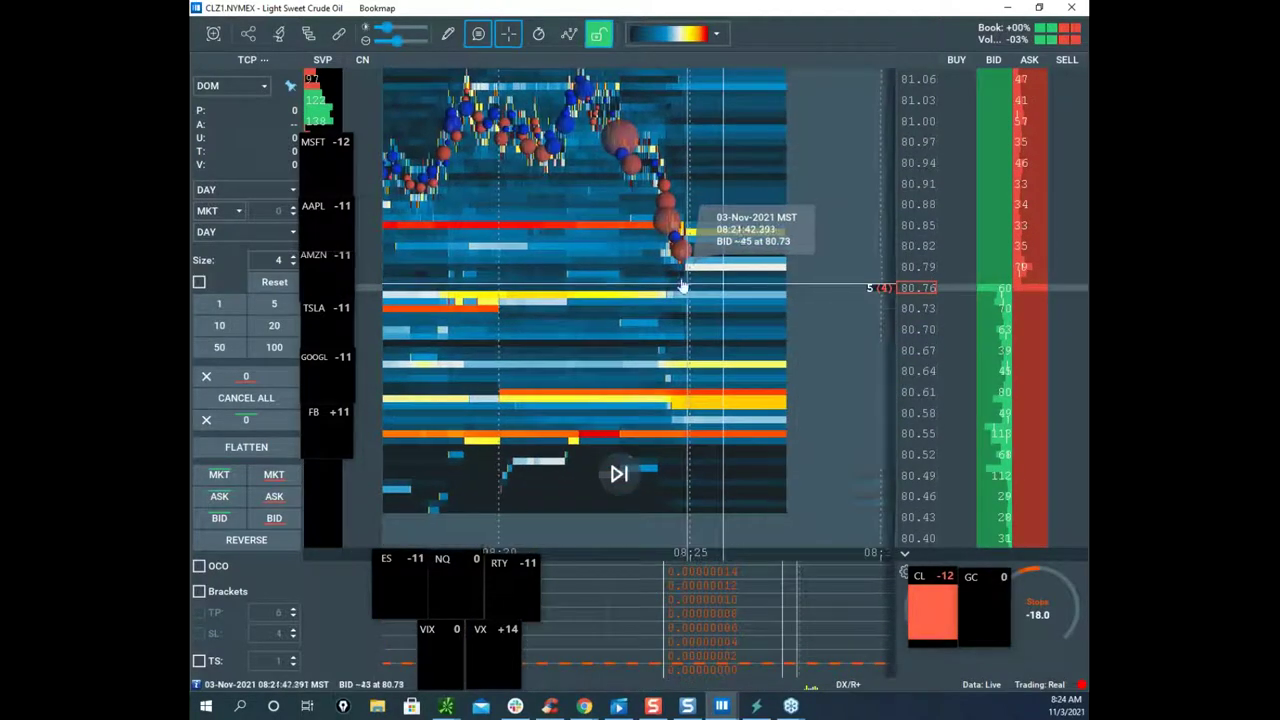
mouse_move(640, 594)
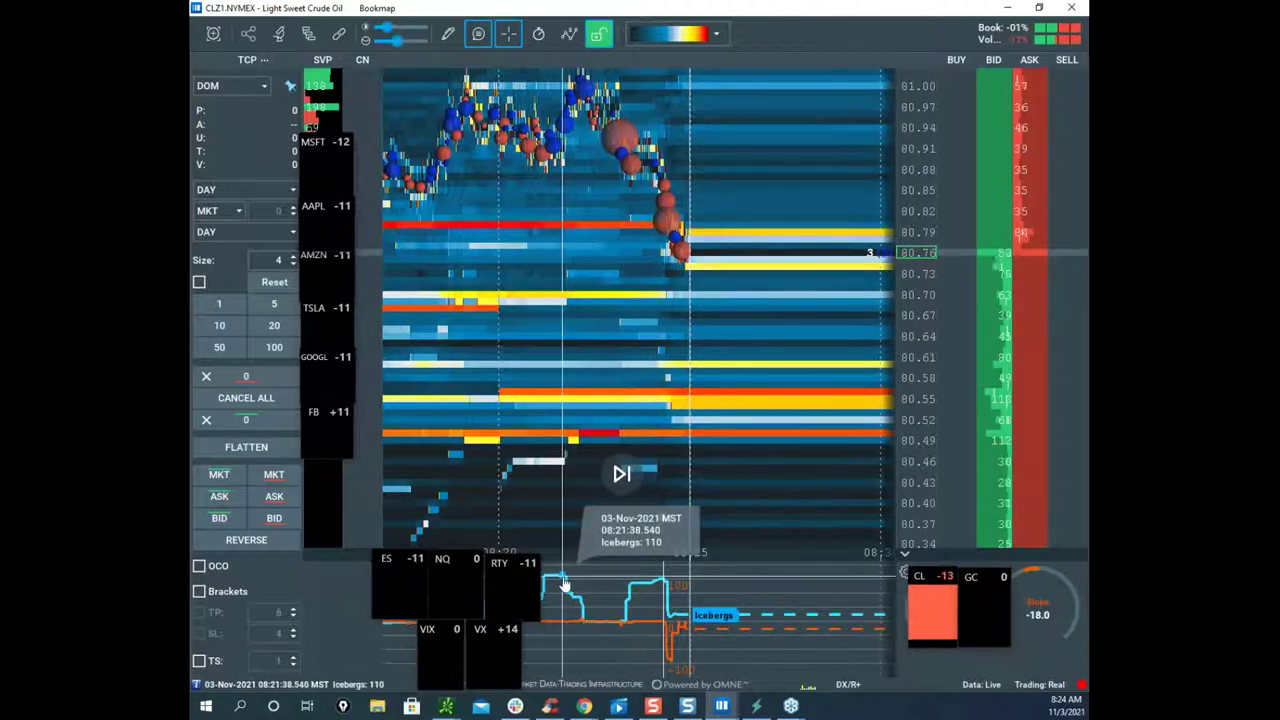
scroll(680, 300, down, 3)
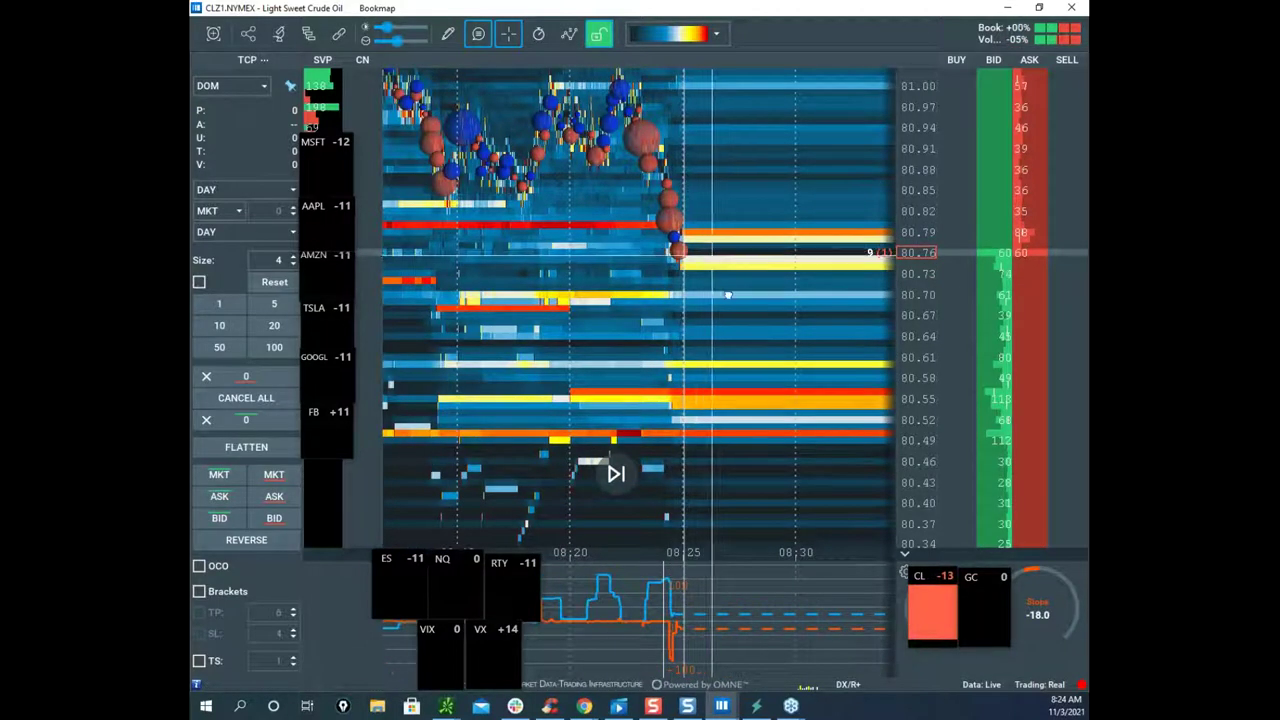
drag(716, 268, 721, 316)
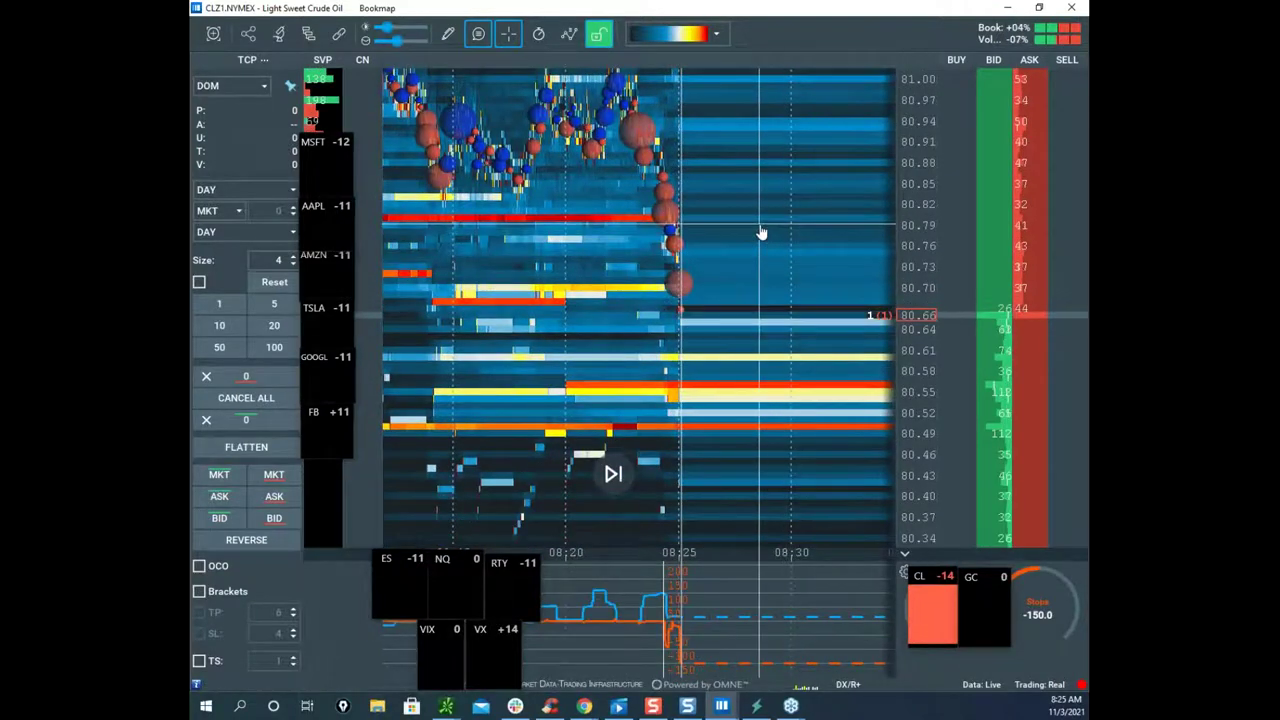
Step: Examine the 08:25 sell-off below 80.76 and the matching plunge in the stops indicator at a finer time and price scale
scroll(760, 235, up, 2)
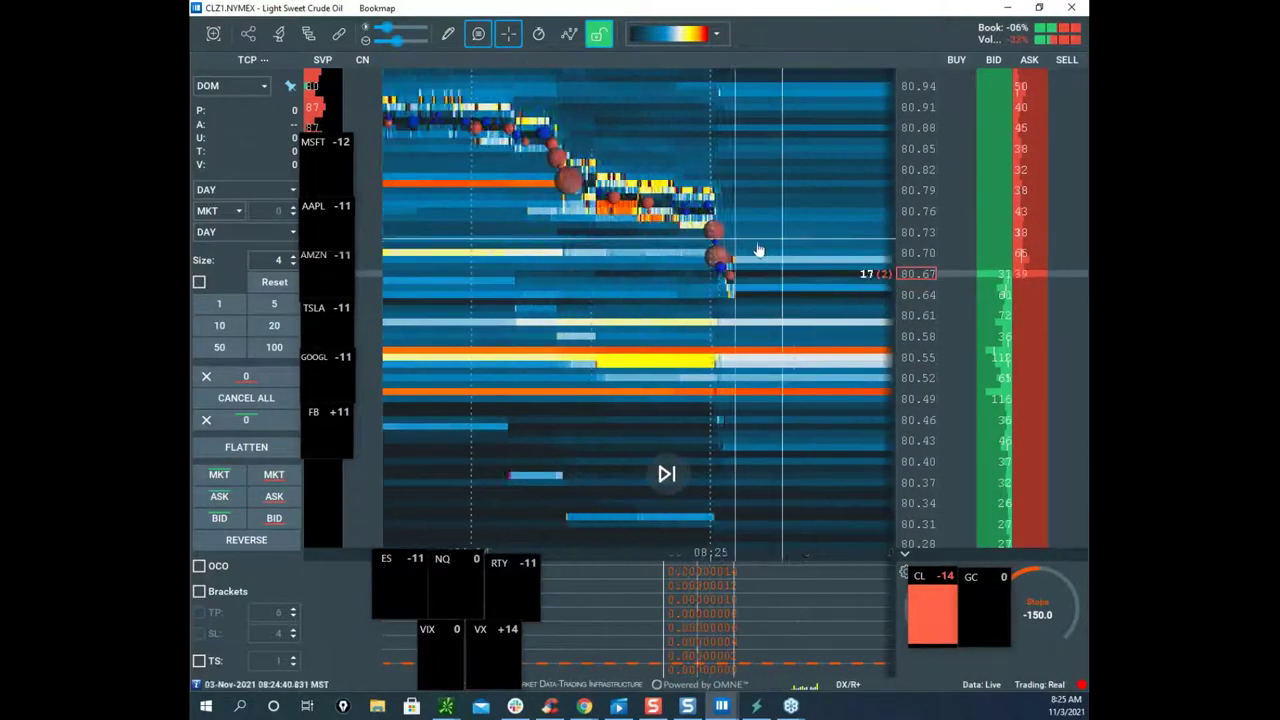
scroll(760, 286, up, 2)
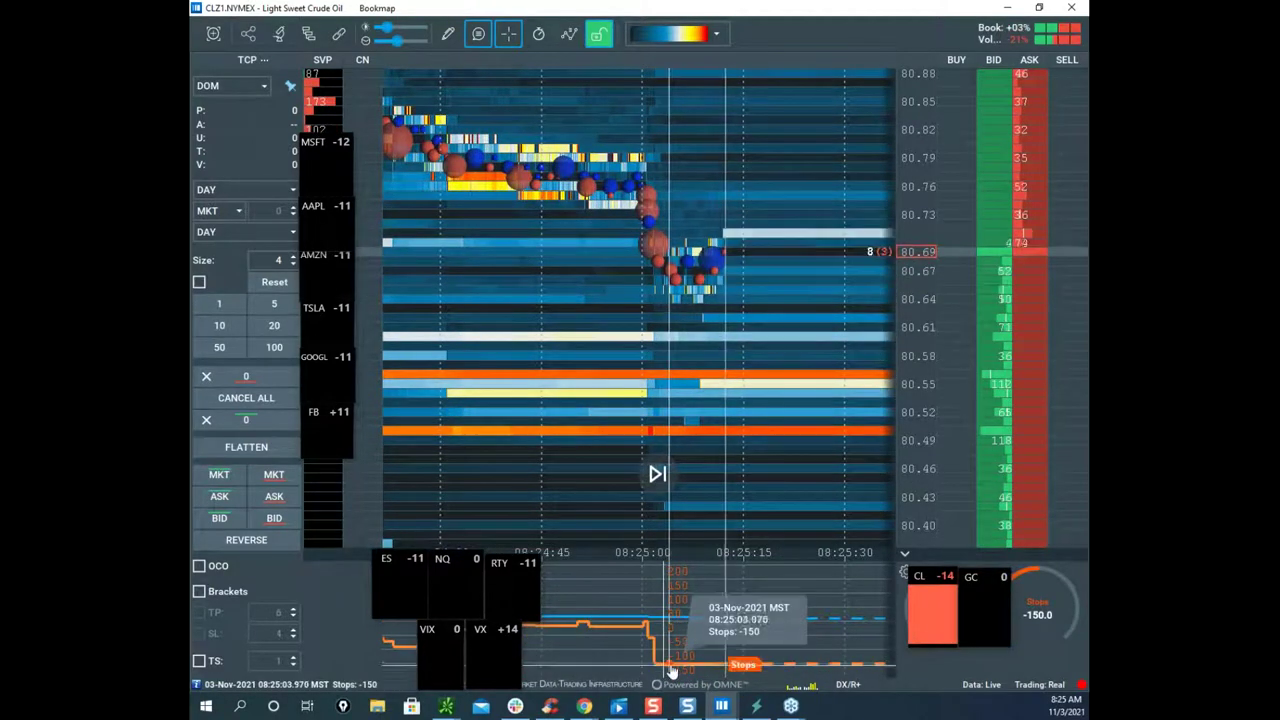
scroll(897, 300, up, 1)
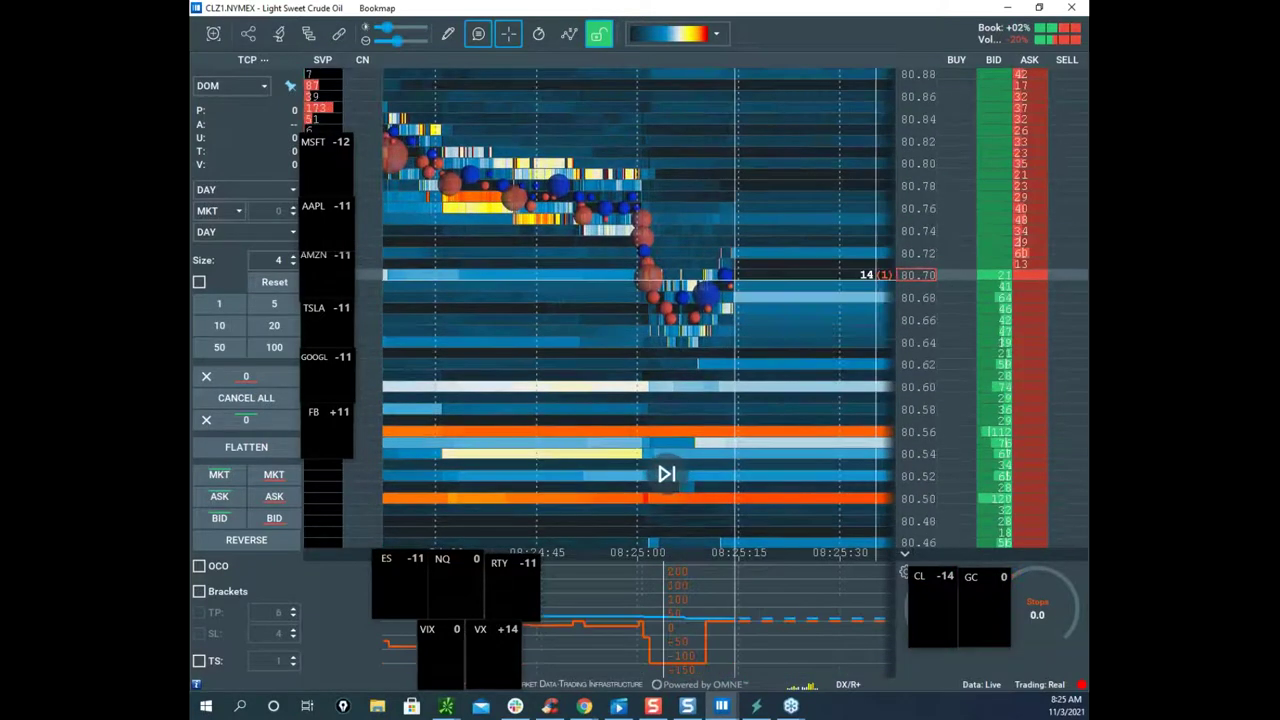
scroll(898, 224, up, 1)
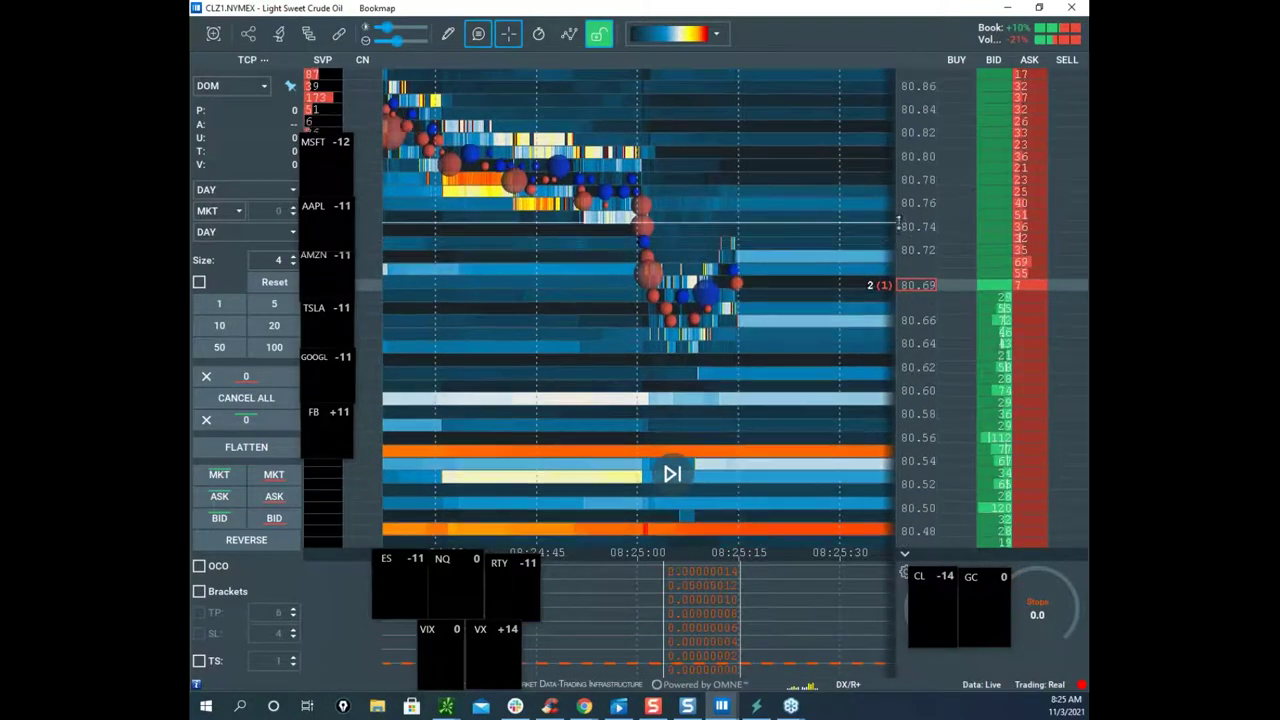
Step: Draw two horizontal lines on the CLZ1 heatmap at about 80.76 and 80.66 to bracket the stop-driven drop
click(447, 36)
click(508, 209)
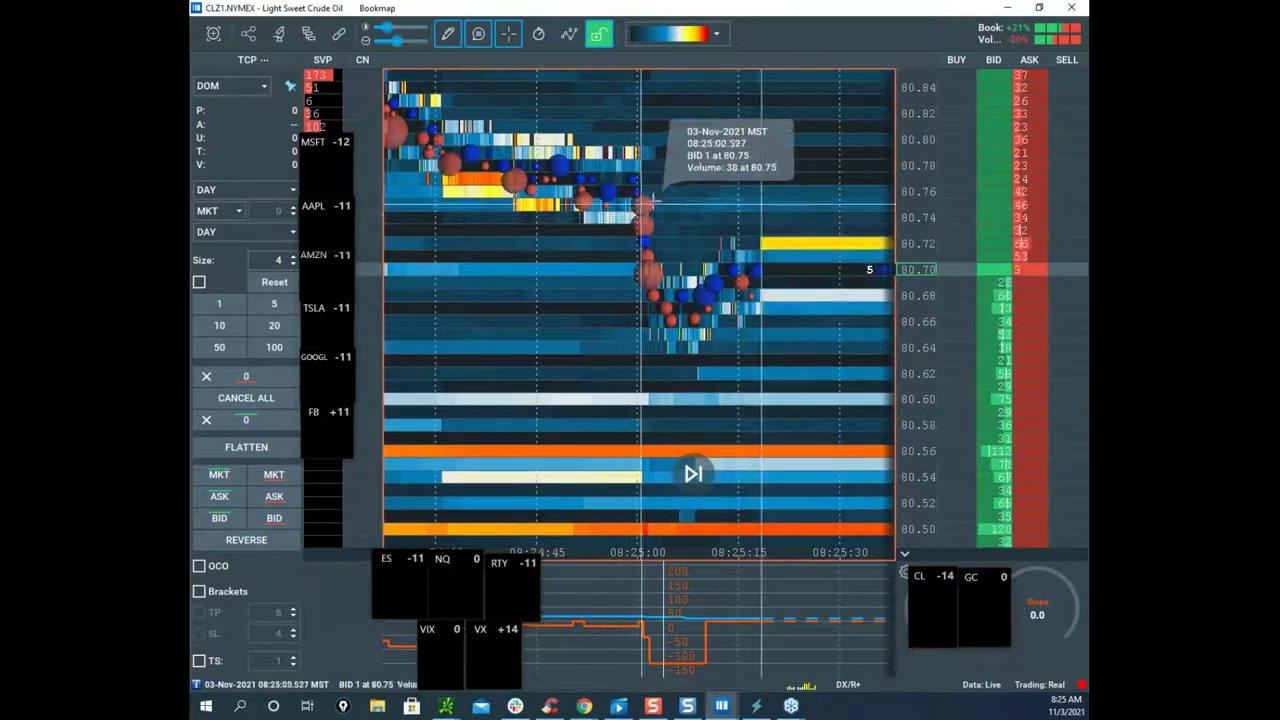
scroll(648, 201, up, 2)
click(646, 197)
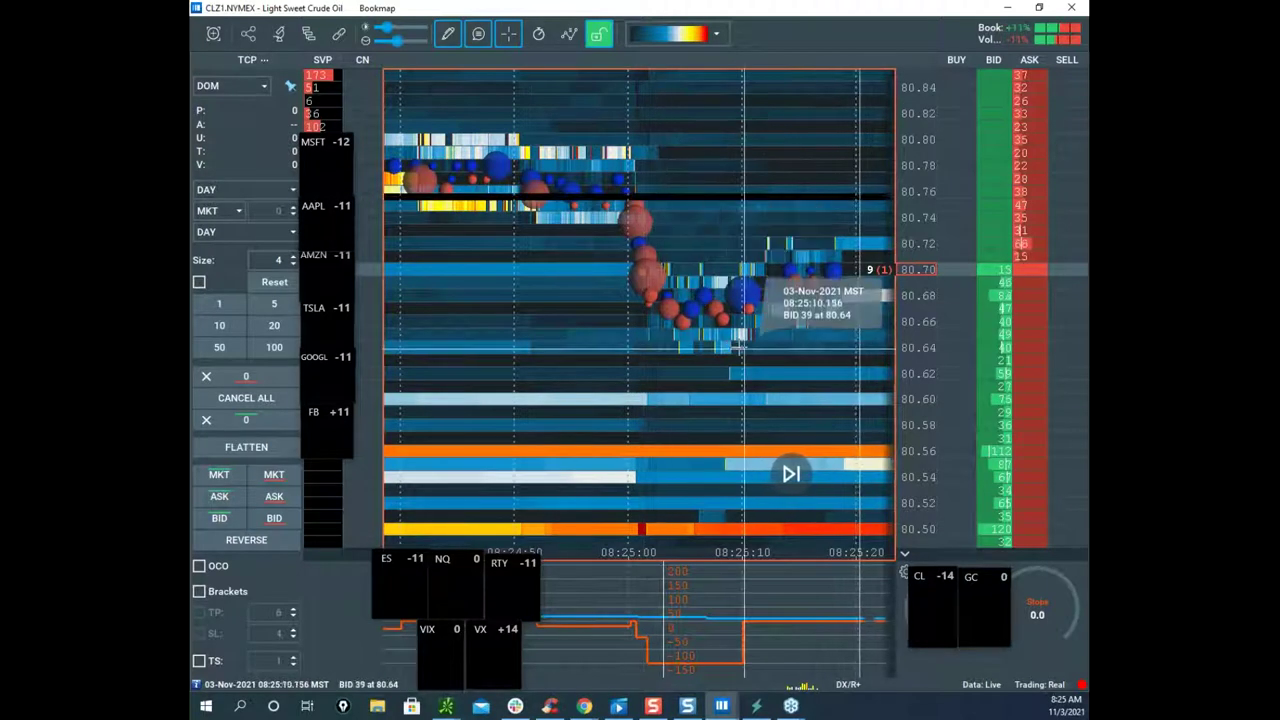
click(740, 330)
Step: Change the colour of the horizontal line near 80.76 to yellow and save its style
click(447, 36)
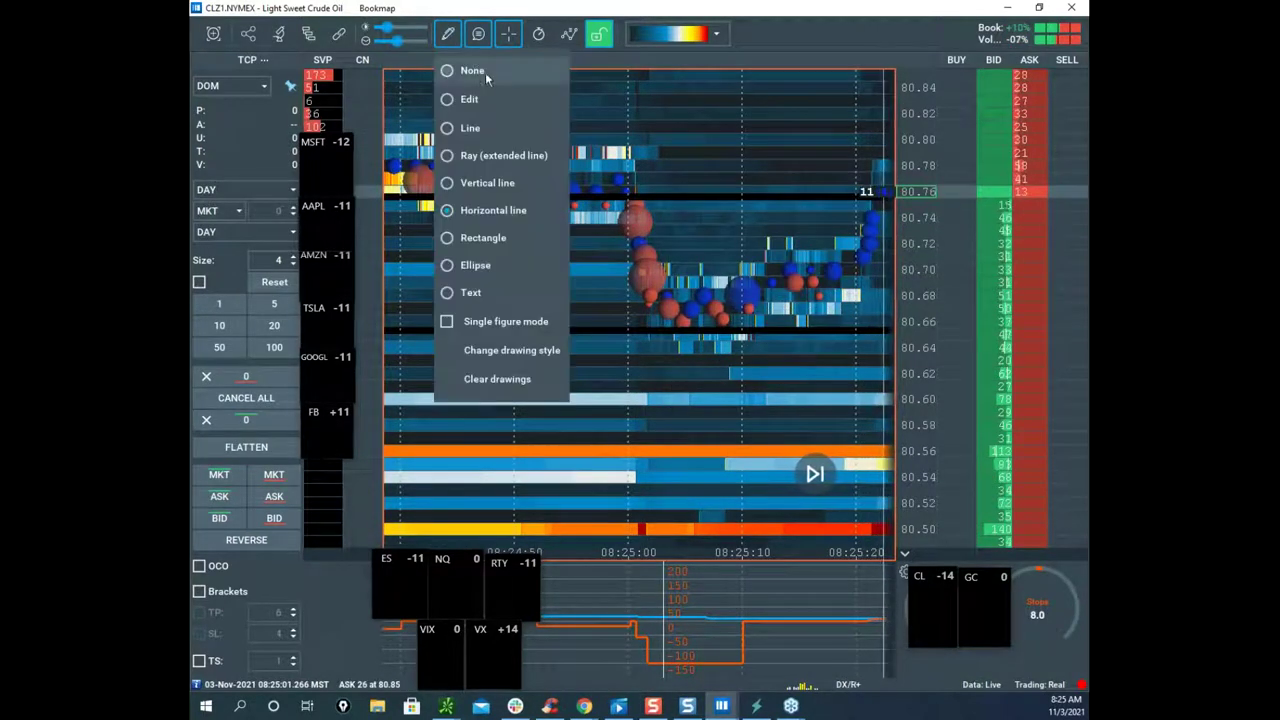
click(486, 72)
right_click(768, 205)
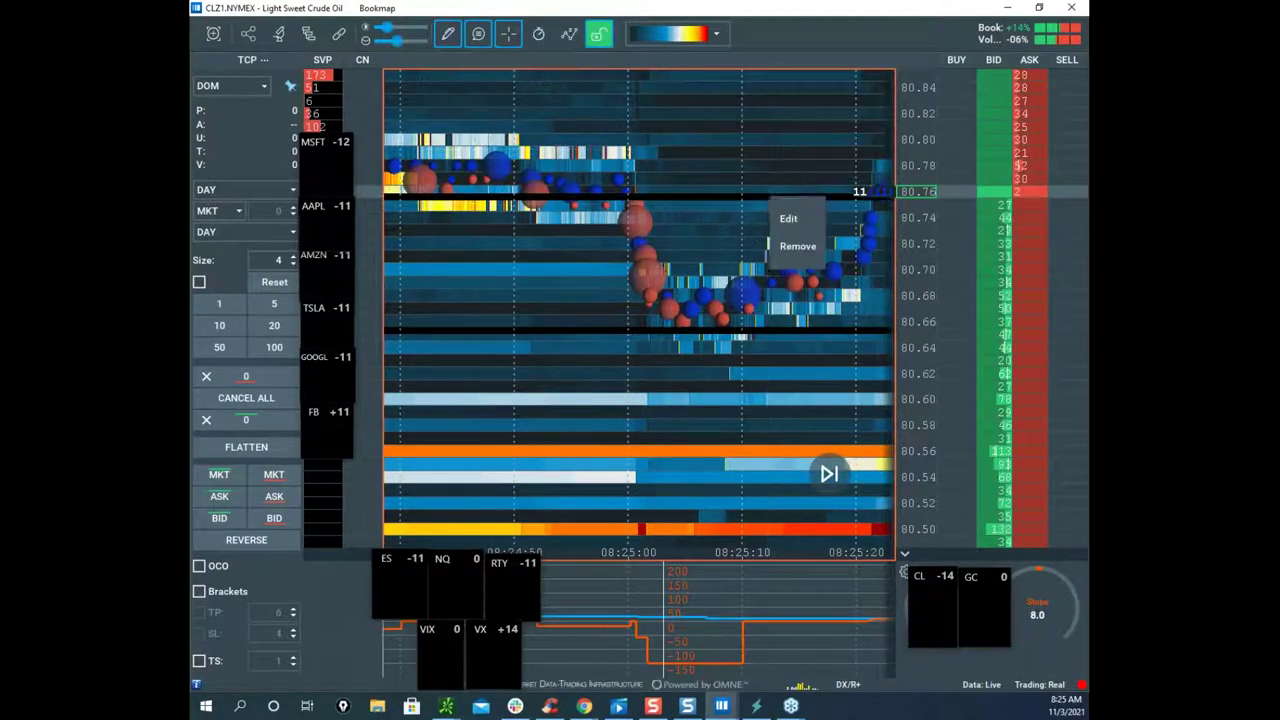
click(788, 218)
click(658, 318)
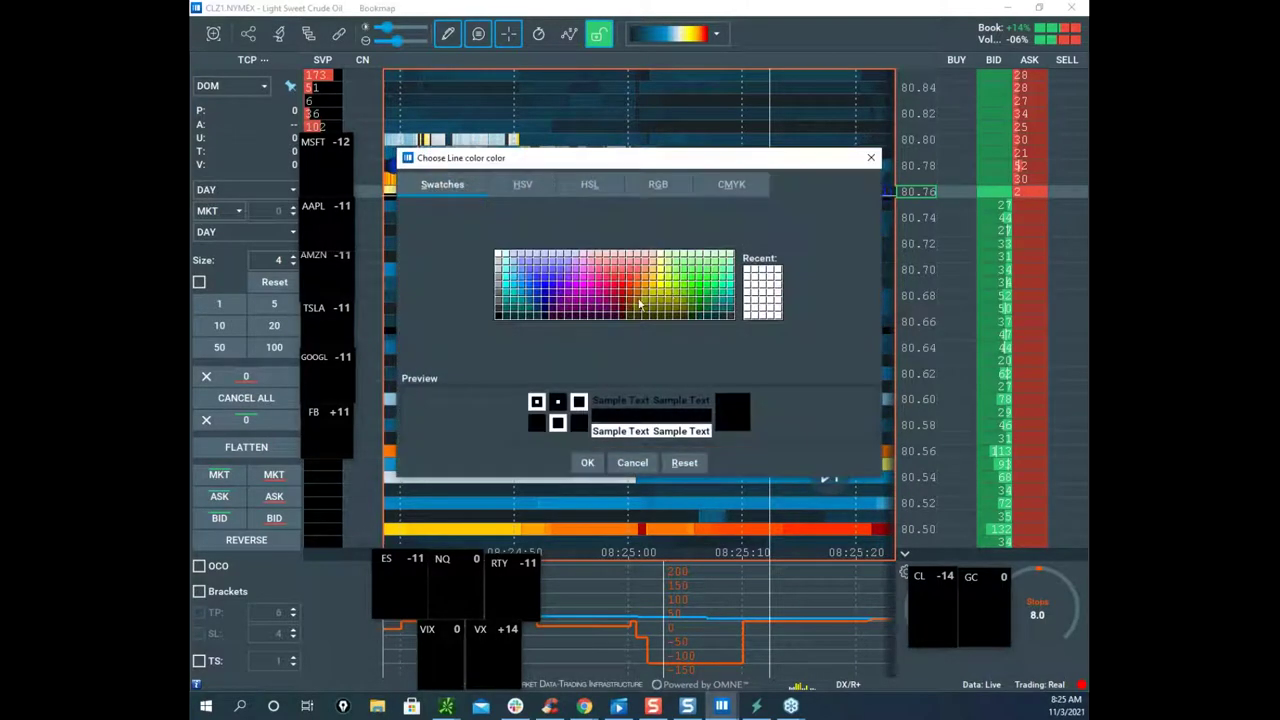
click(660, 284)
click(587, 461)
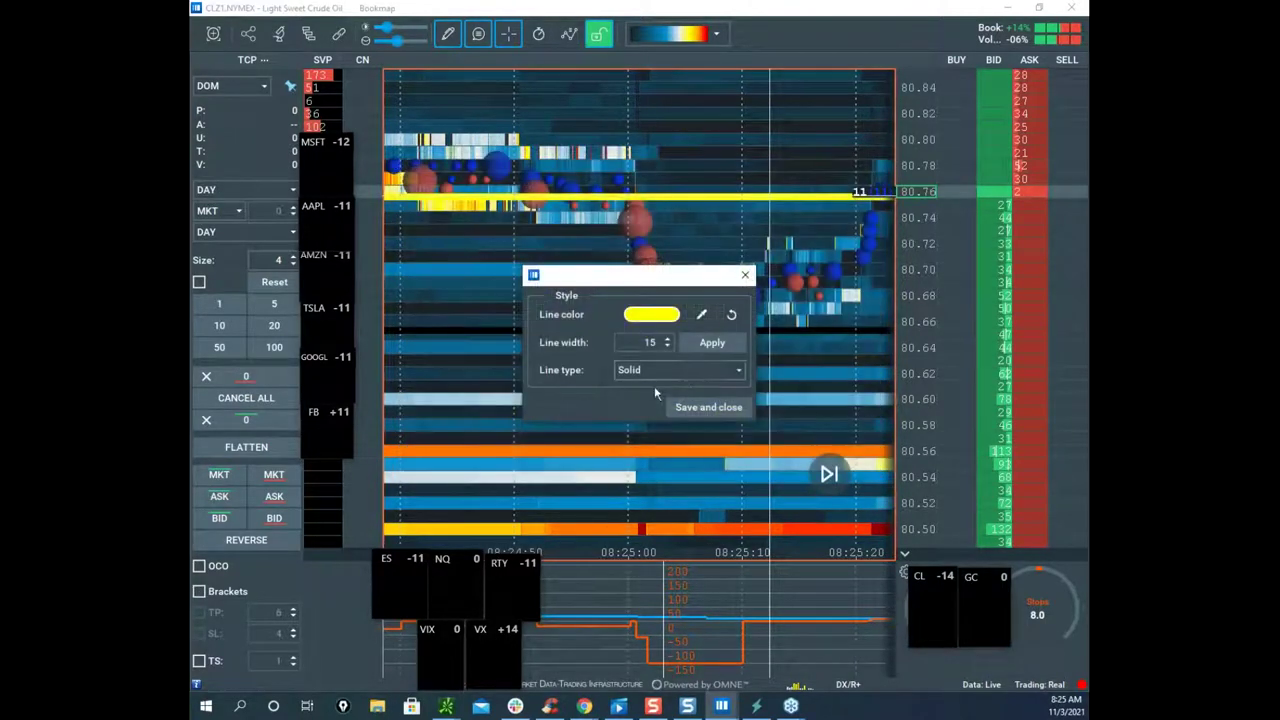
click(708, 407)
Step: Change the colour of the horizontal line near 80.66 to yellow, save its style, and set the drawing tool to None
right_click(742, 332)
click(763, 355)
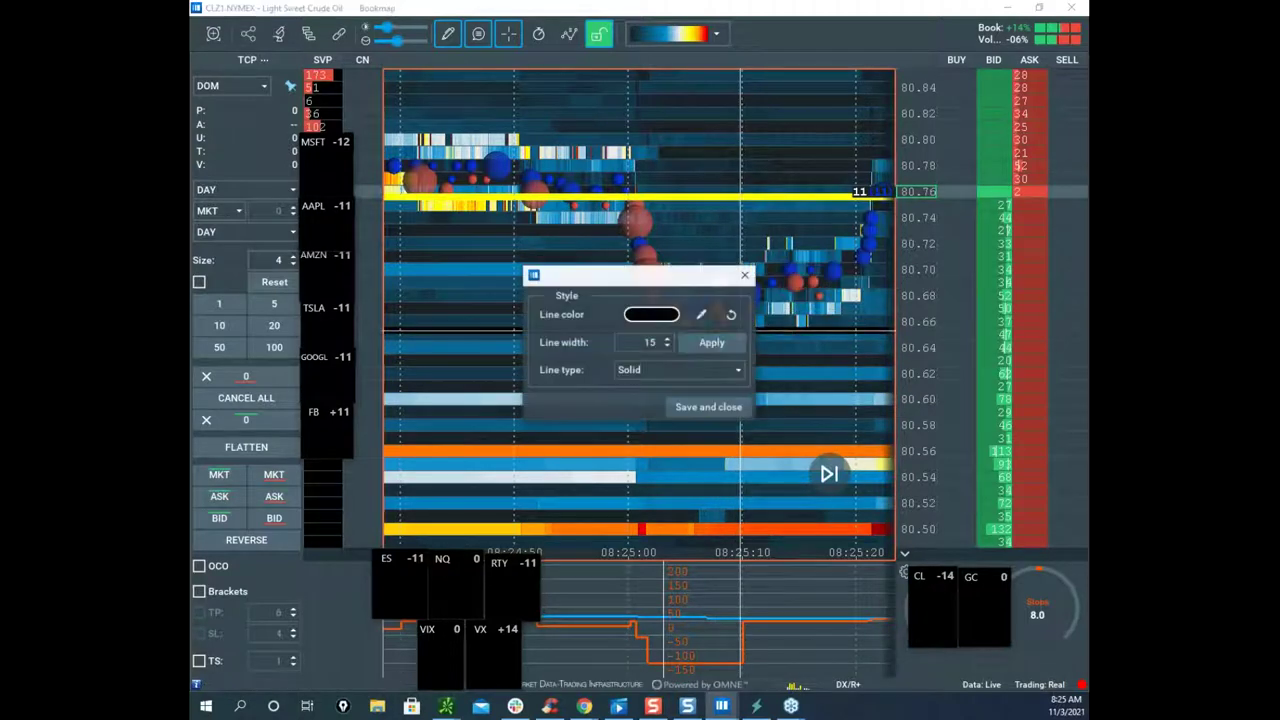
click(672, 318)
click(661, 286)
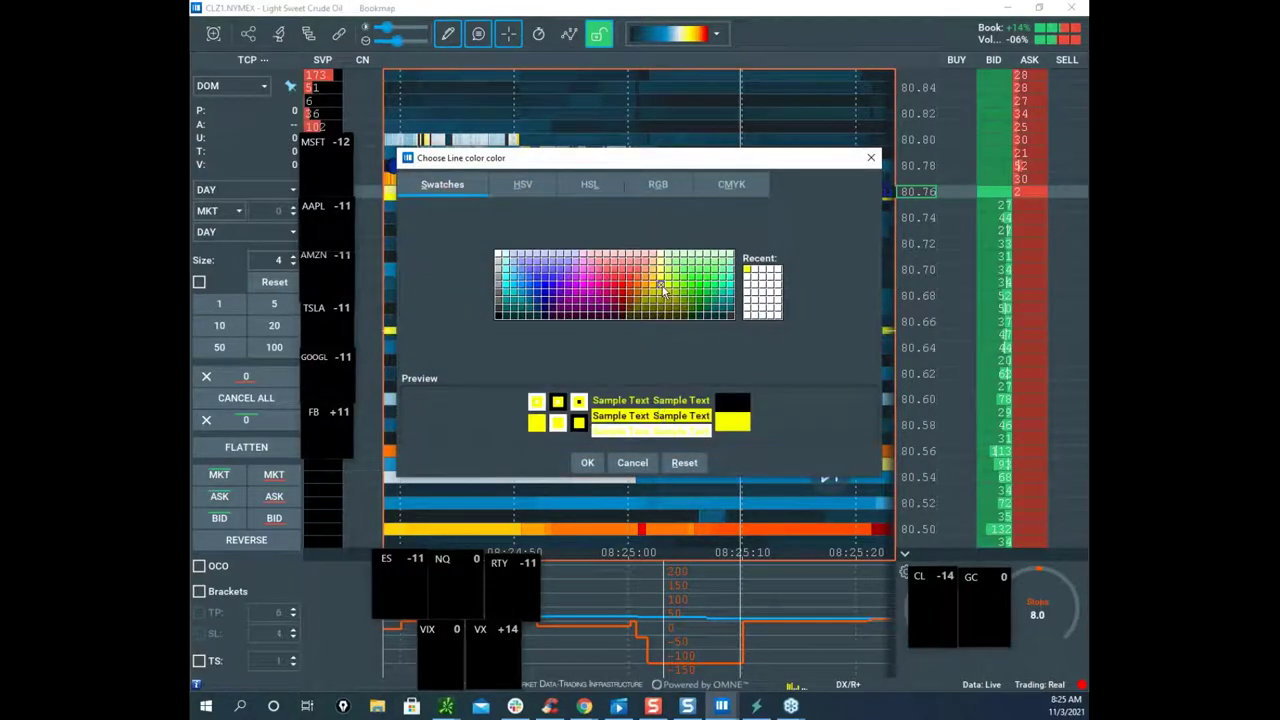
click(587, 462)
click(726, 410)
scroll(808, 253, down, 2)
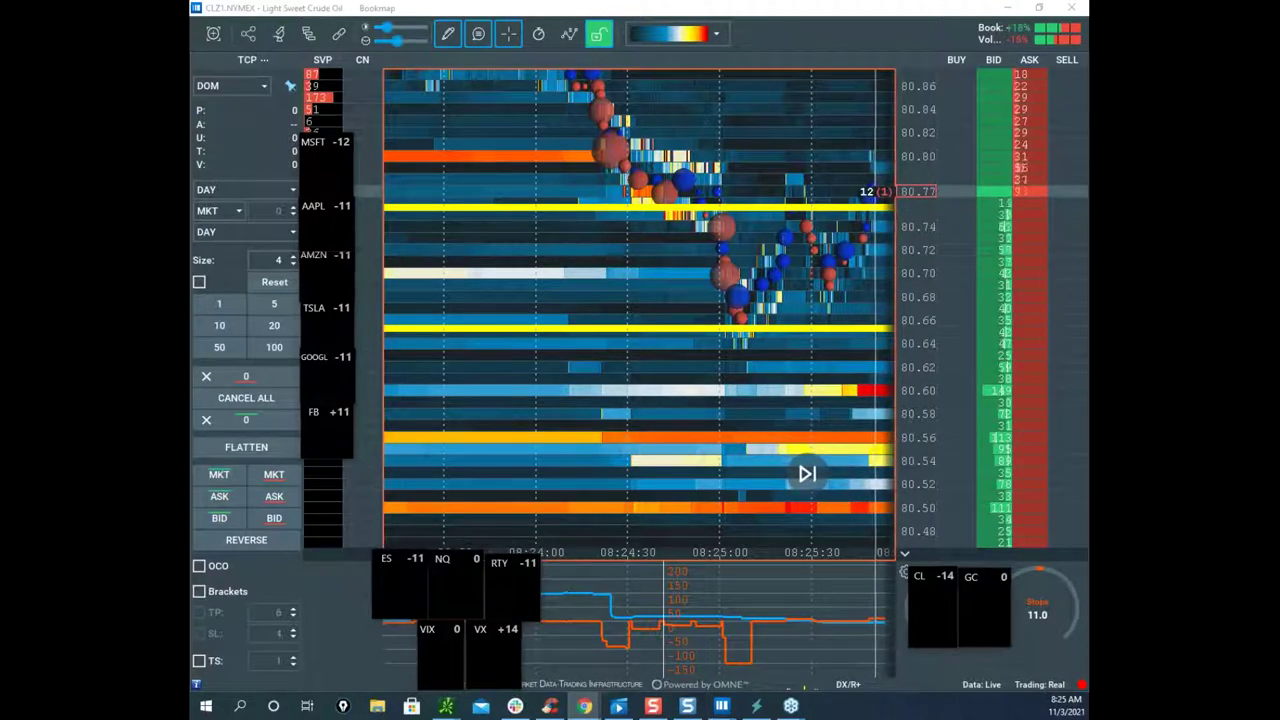
click(451, 42)
click(480, 69)
Step: Examine crude oil's trades around the two yellow lines and the liquidity bands between about 80.50 and 80.60 at wider price and time scales
mouse_move(909, 180)
mouse_down()
mouse_move(920, 240)
mouse_move(912, 195)
mouse_up()
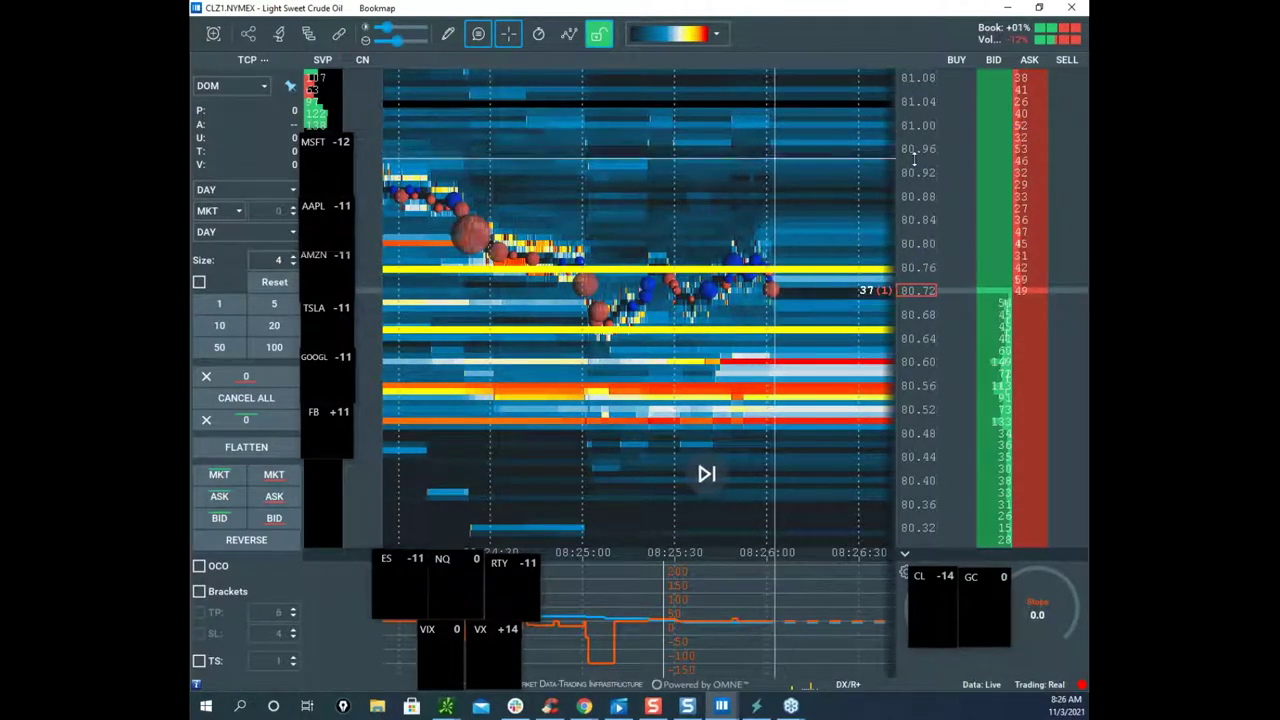
scroll(914, 158, up, 2)
scroll(817, 157, down, 2)
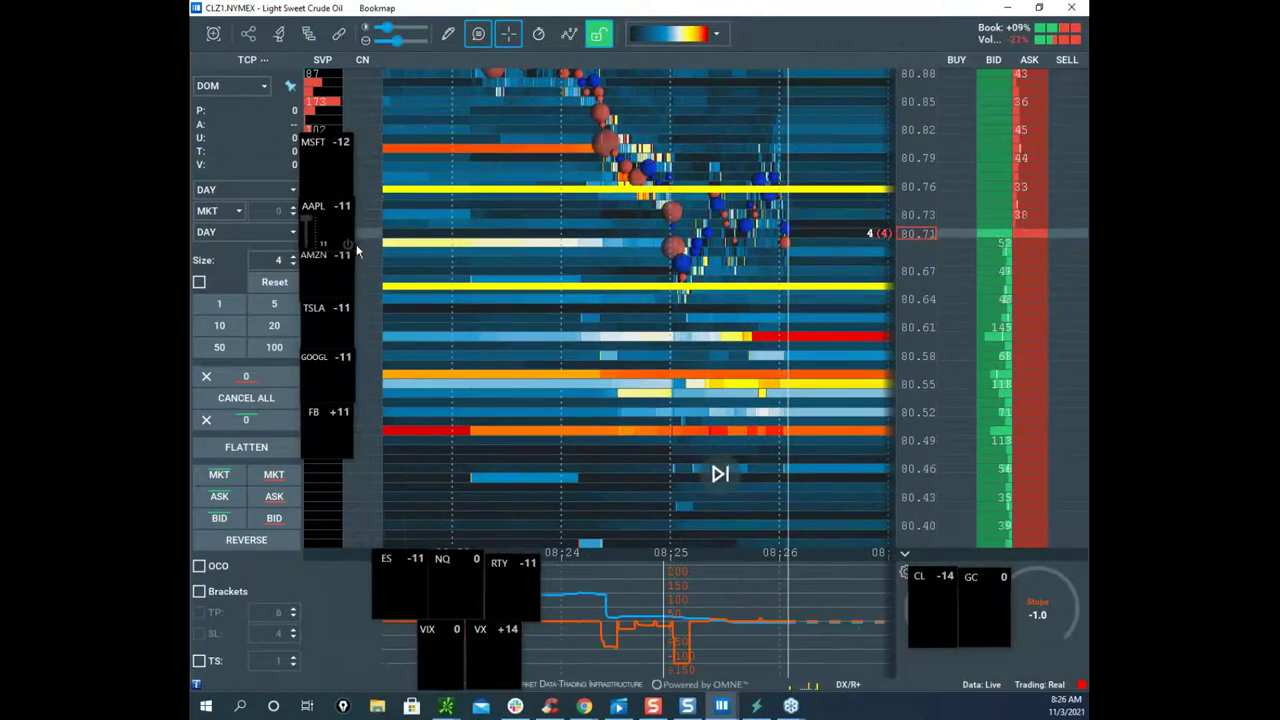
scroll(908, 217, down, 1)
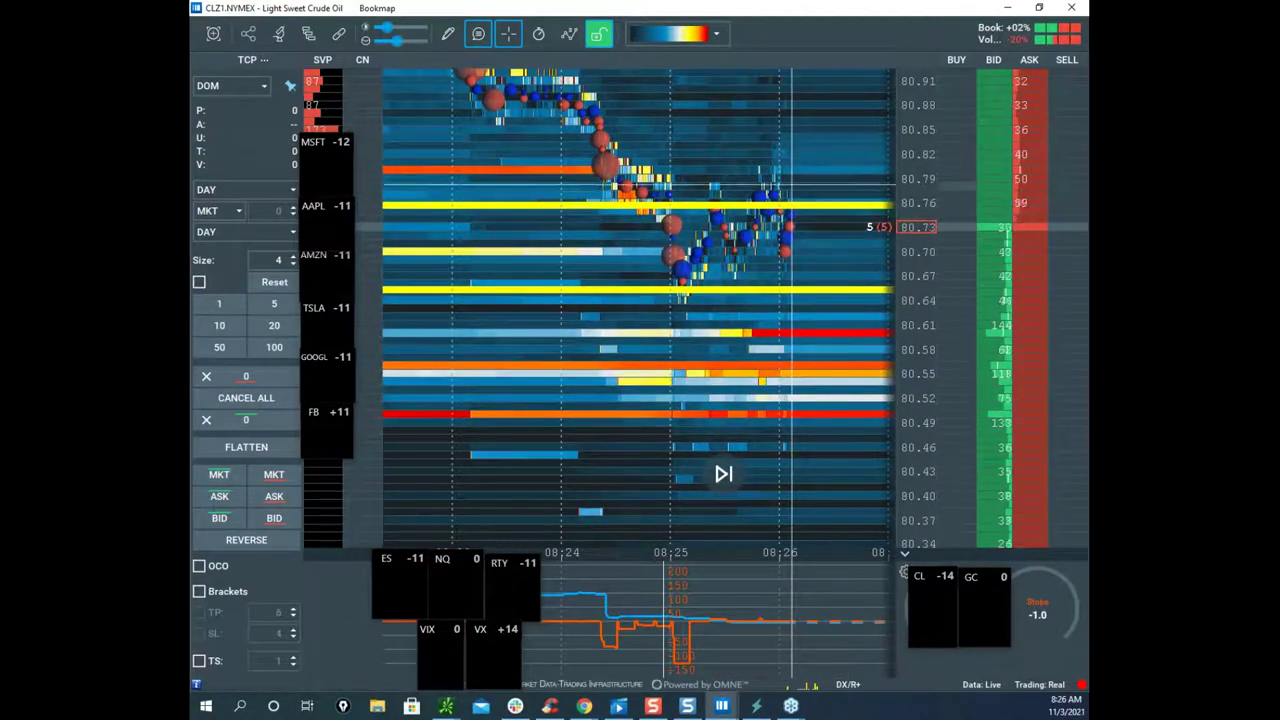
scroll(921, 219, down, 1)
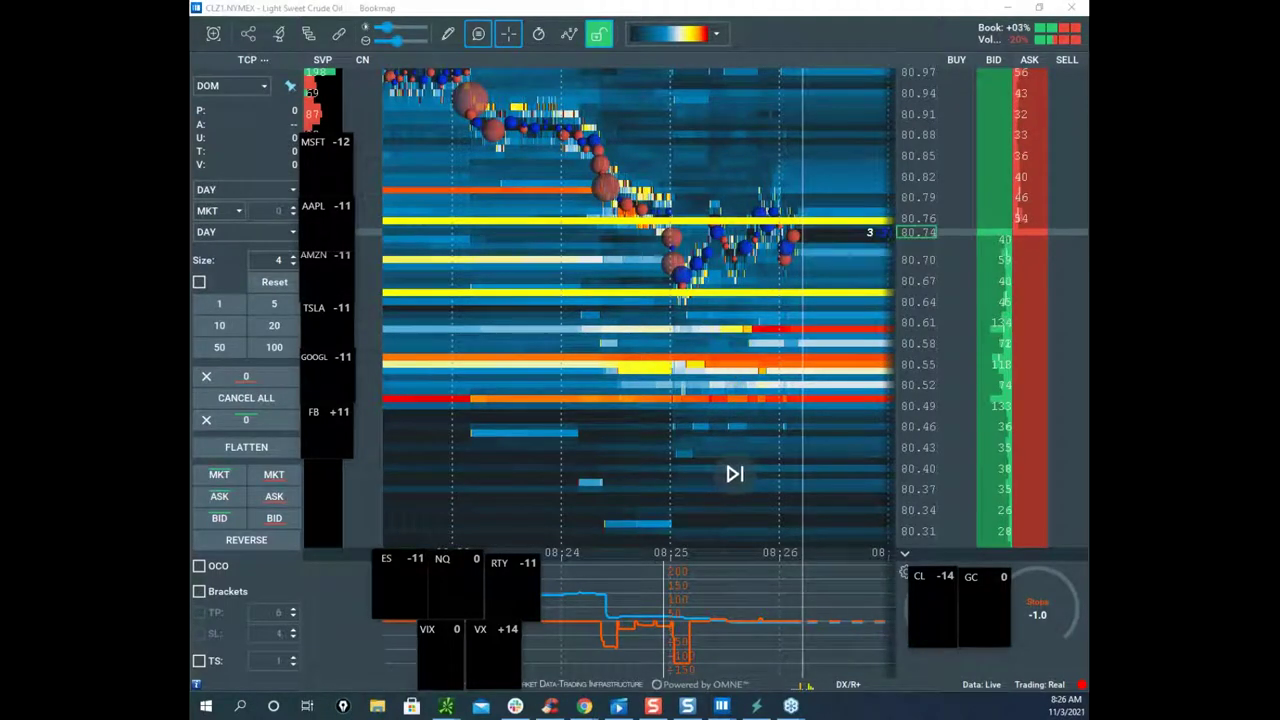
Step: Bring up the 5-minute /CL chart in thinkorswim to check crude oil's decline, and return to the CLZ1 heatmap in Bookmap
drag(271, 22, 612, 68)
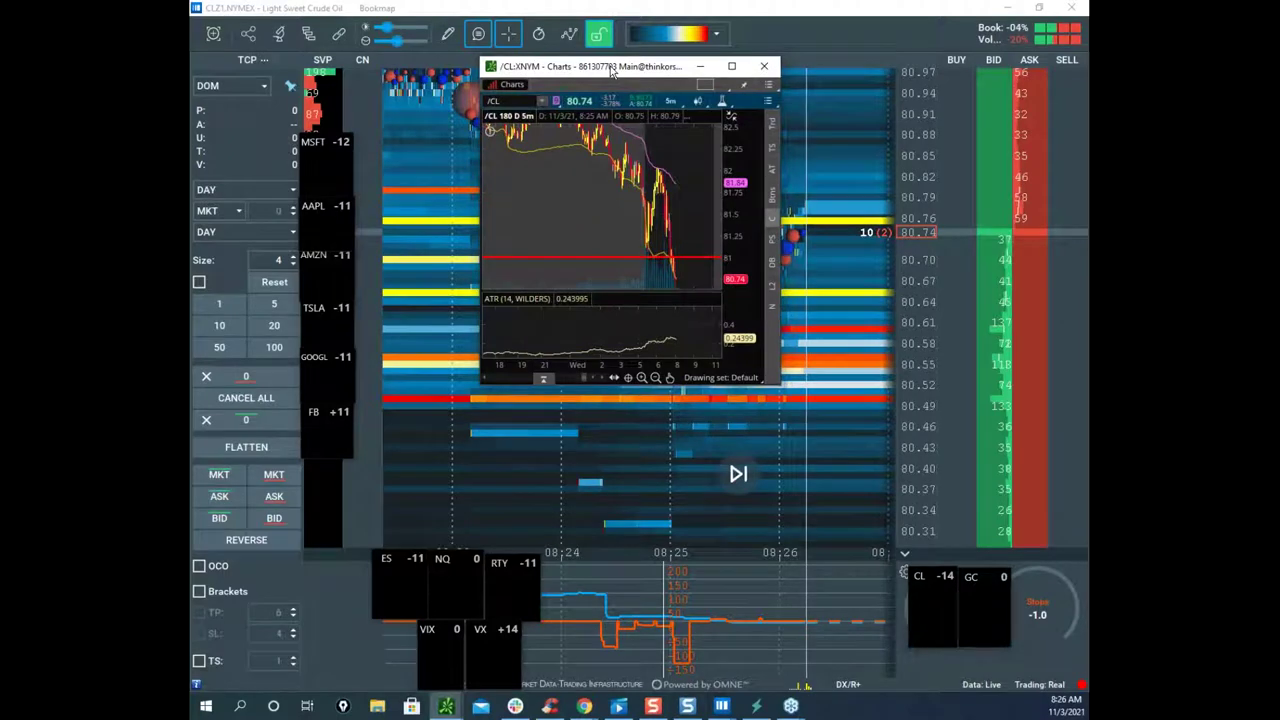
key(alt+Tab)
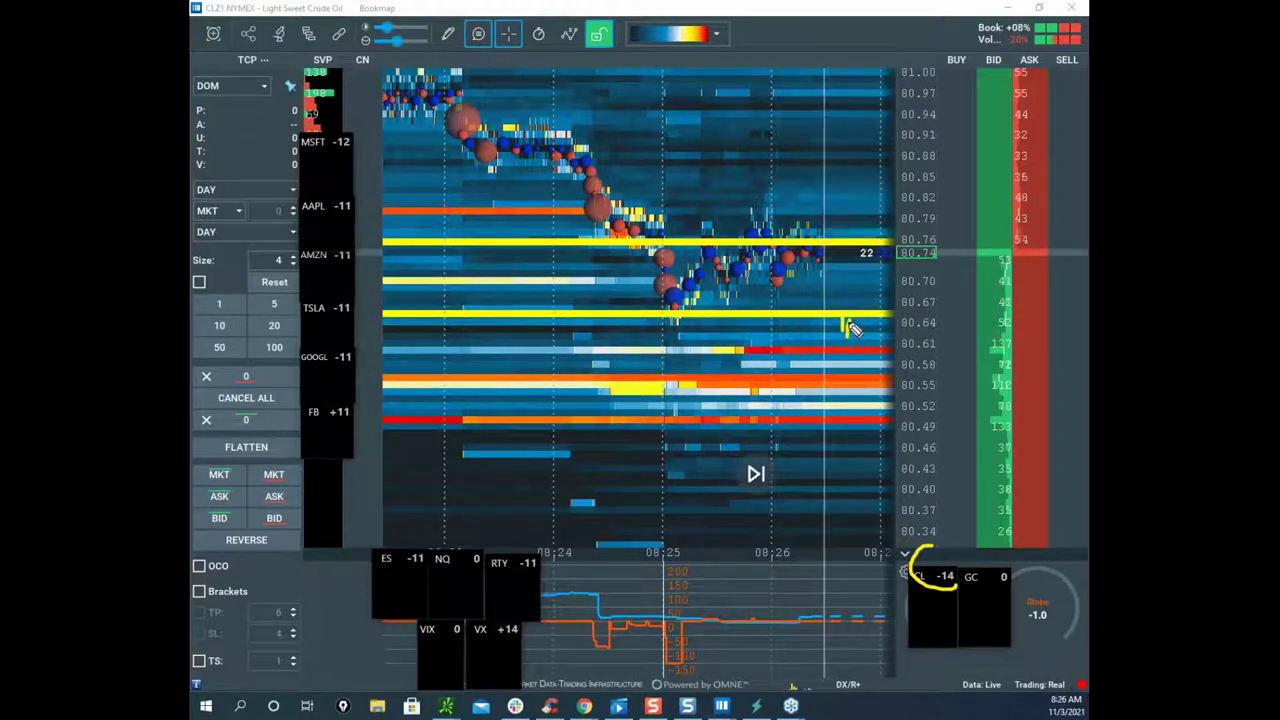
Step: Sketch a temporary arrow from about 80.47 up to the lower yellow line, mark the CL tile, and clear the markings
drag(845, 322, 885, 445)
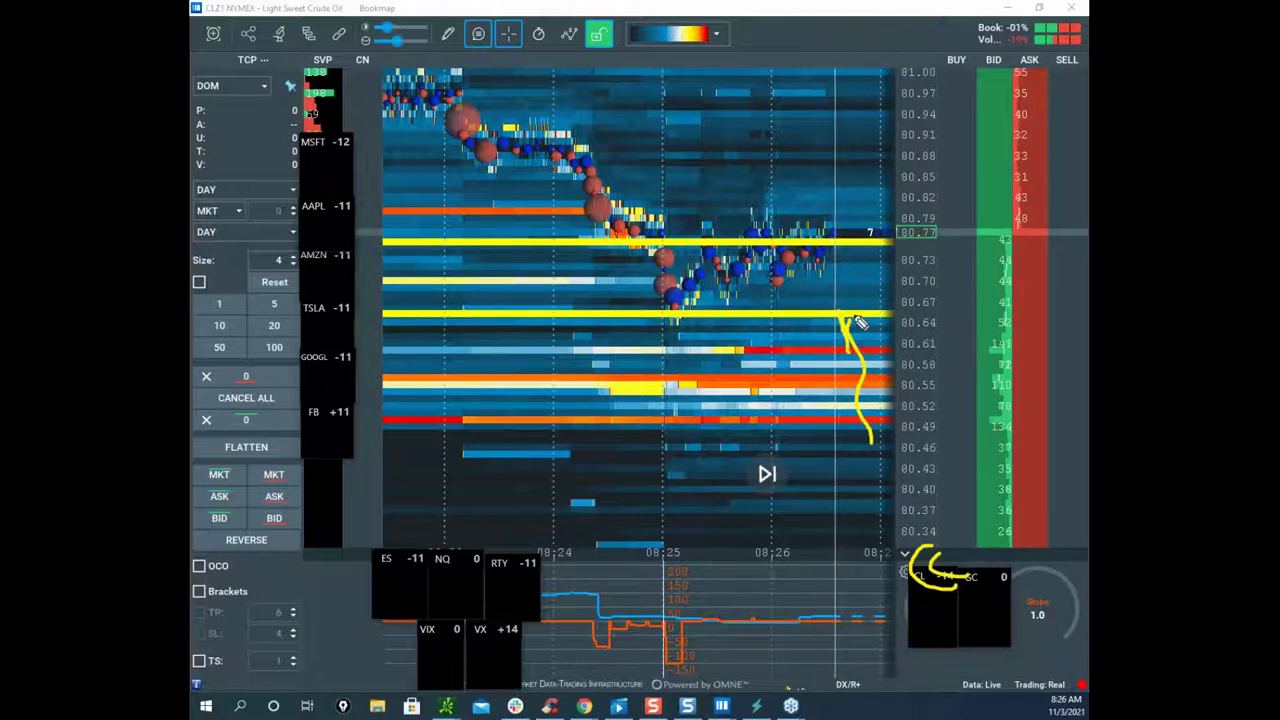
drag(988, 586, 968, 578)
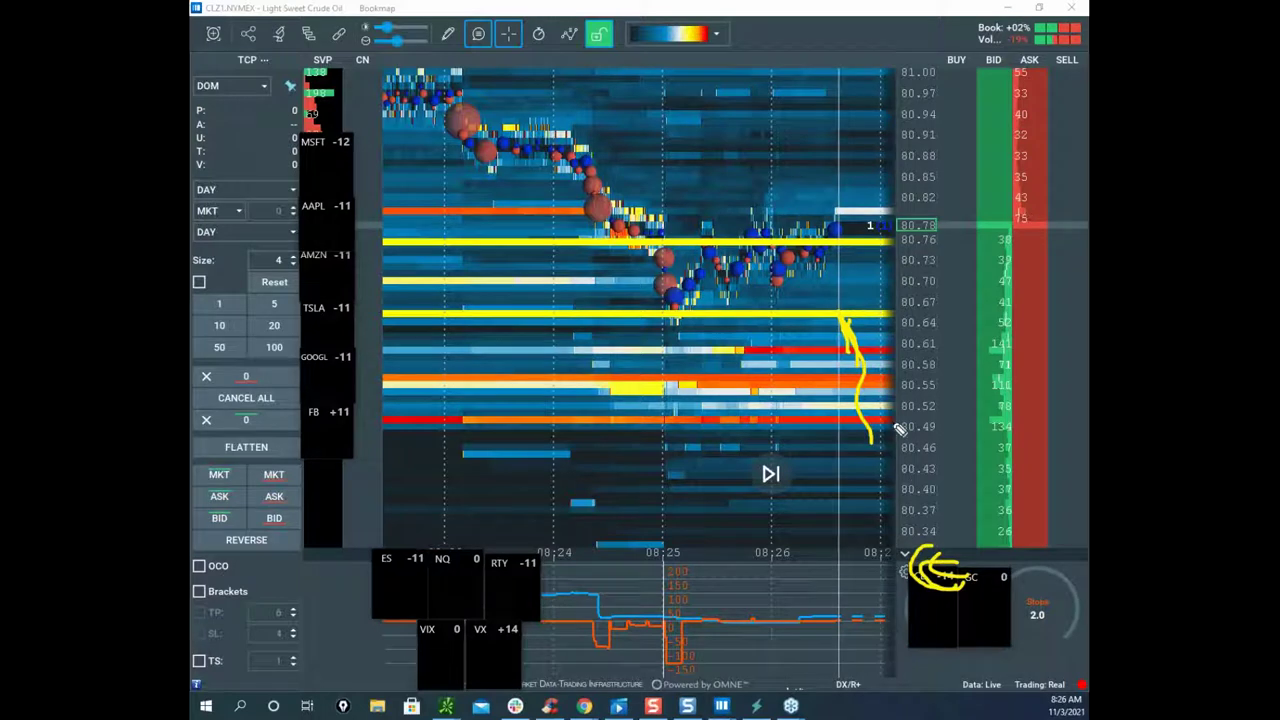
key(Escape)
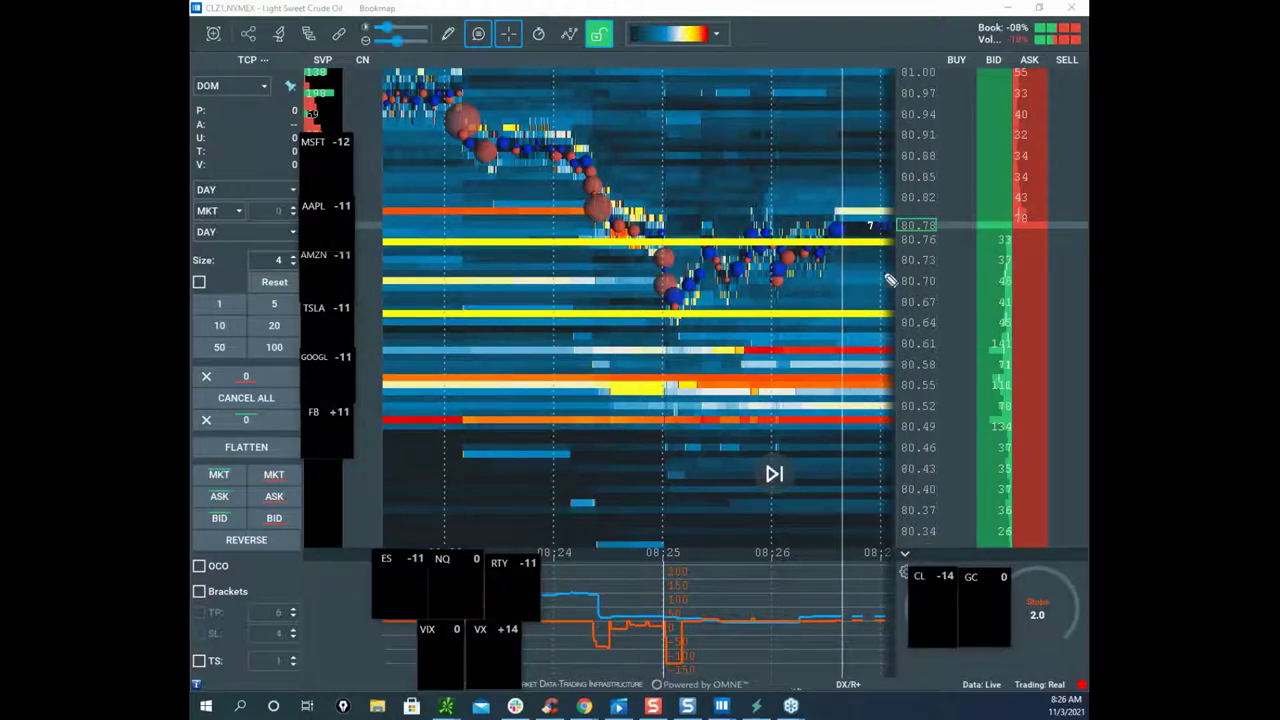
Step: Temporarily circle the stops indicator pane and the ES, NQ, RTY, VIX and VX tiles, and clear the markings
drag(759, 190, 688, 200)
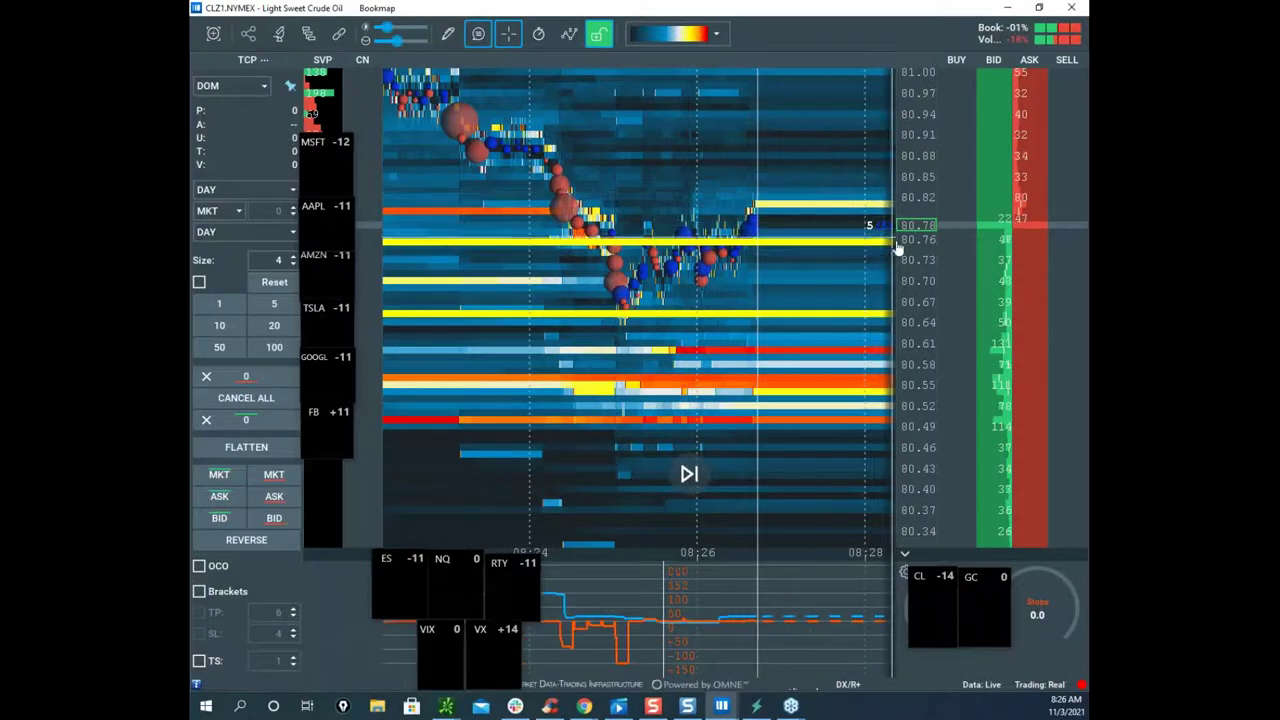
scroll(864, 243, down, 1)
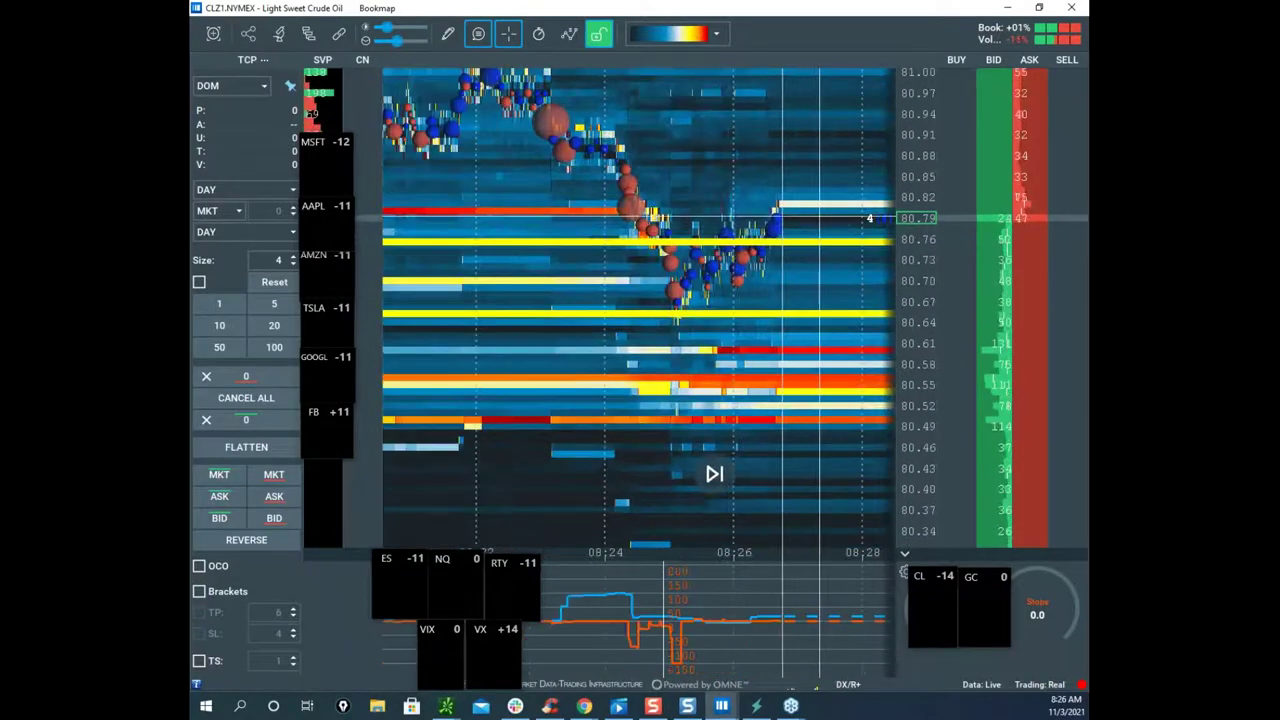
drag(823, 223, 851, 293)
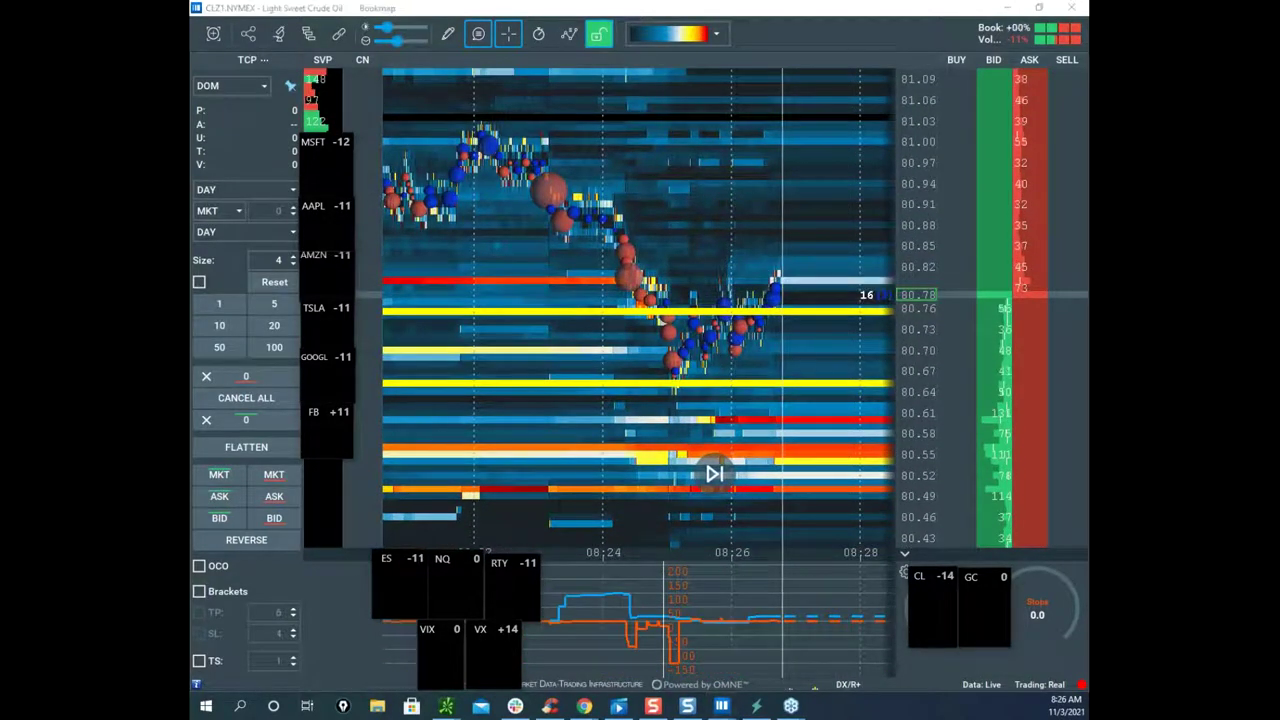
drag(755, 570, 558, 648)
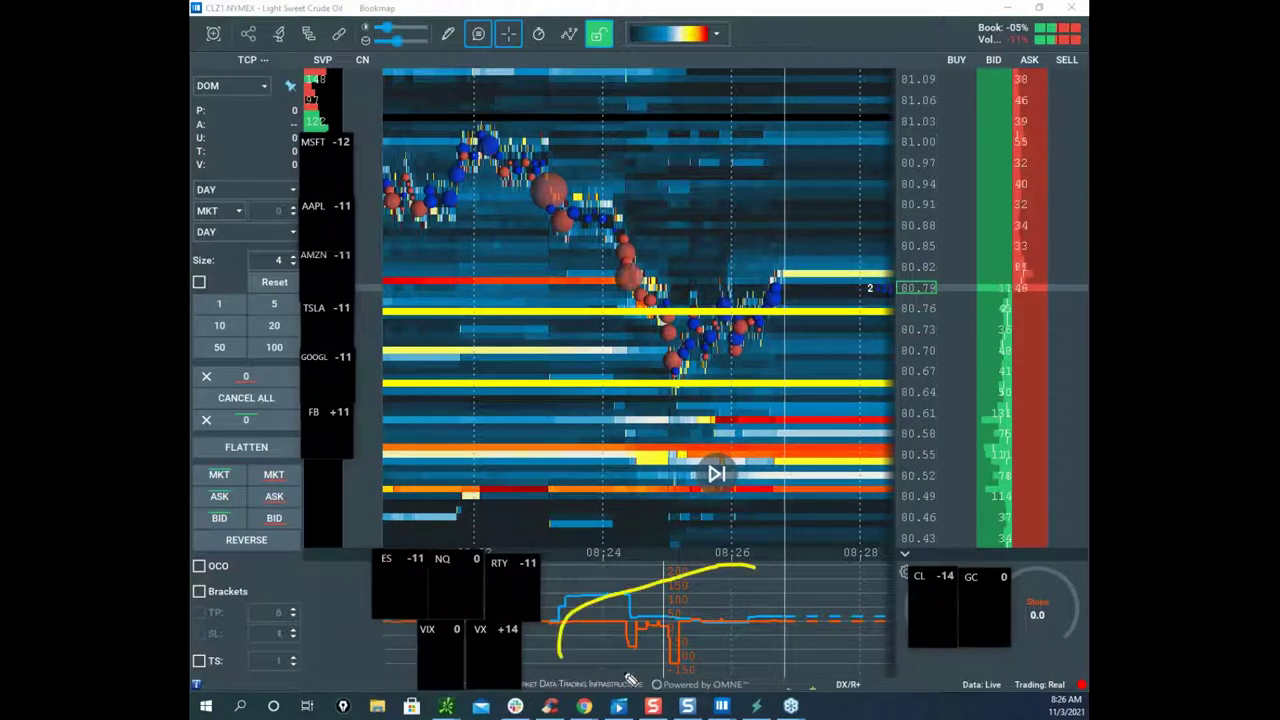
drag(472, 513, 526, 548)
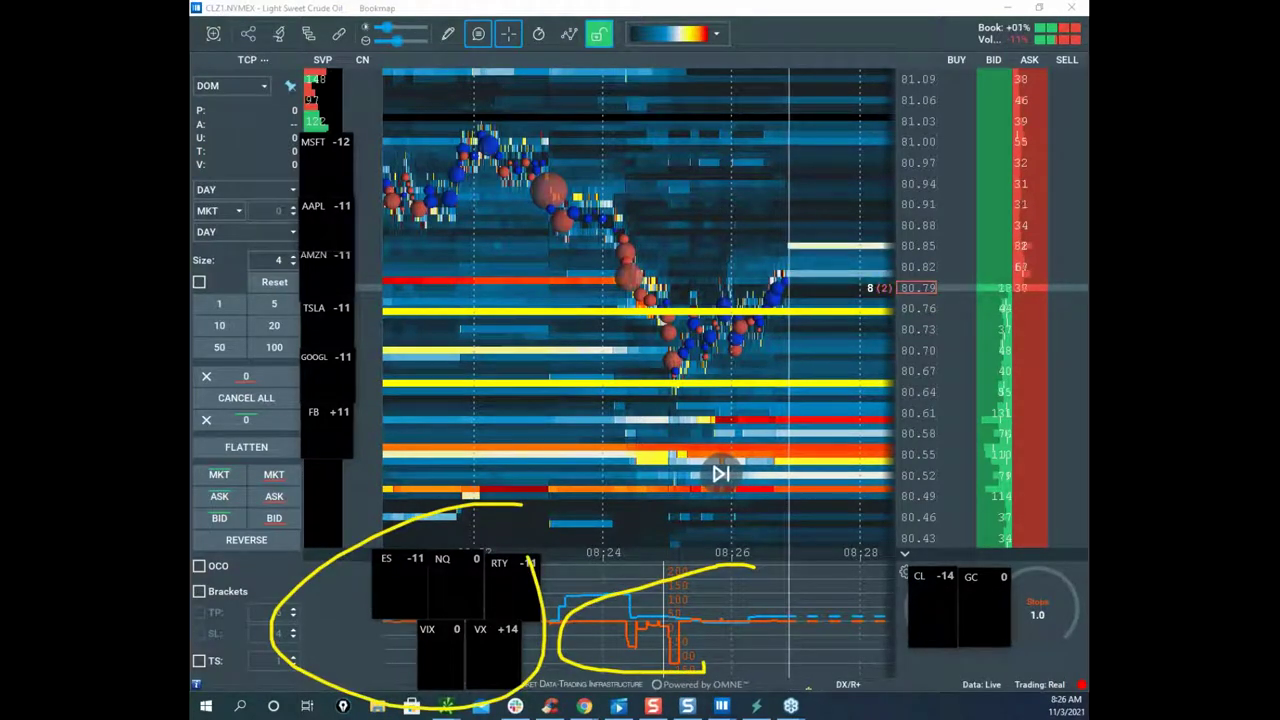
key(Escape)
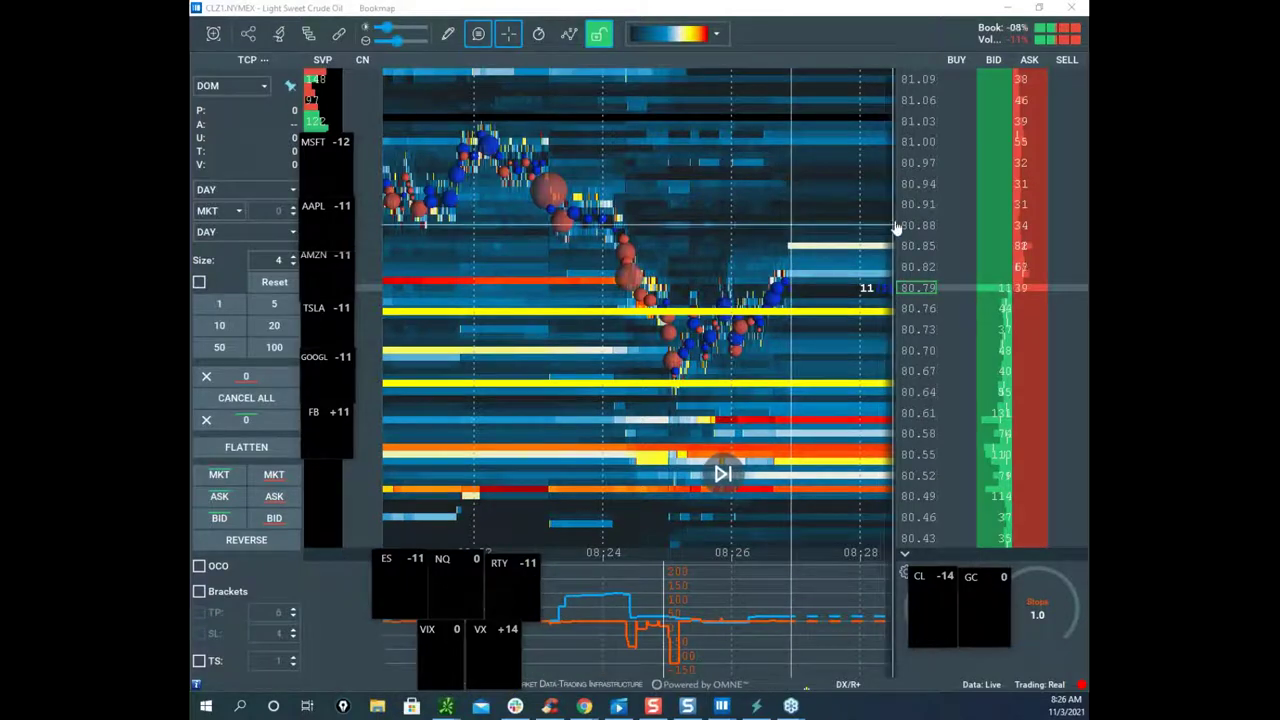
Step: Examine crude oil's rebound above the upper yellow line and the liquidity band near 80.85 at a wider price scale
scroll(916, 229, down, 2)
scroll(818, 229, down, 2)
scroll(817, 228, up, 3)
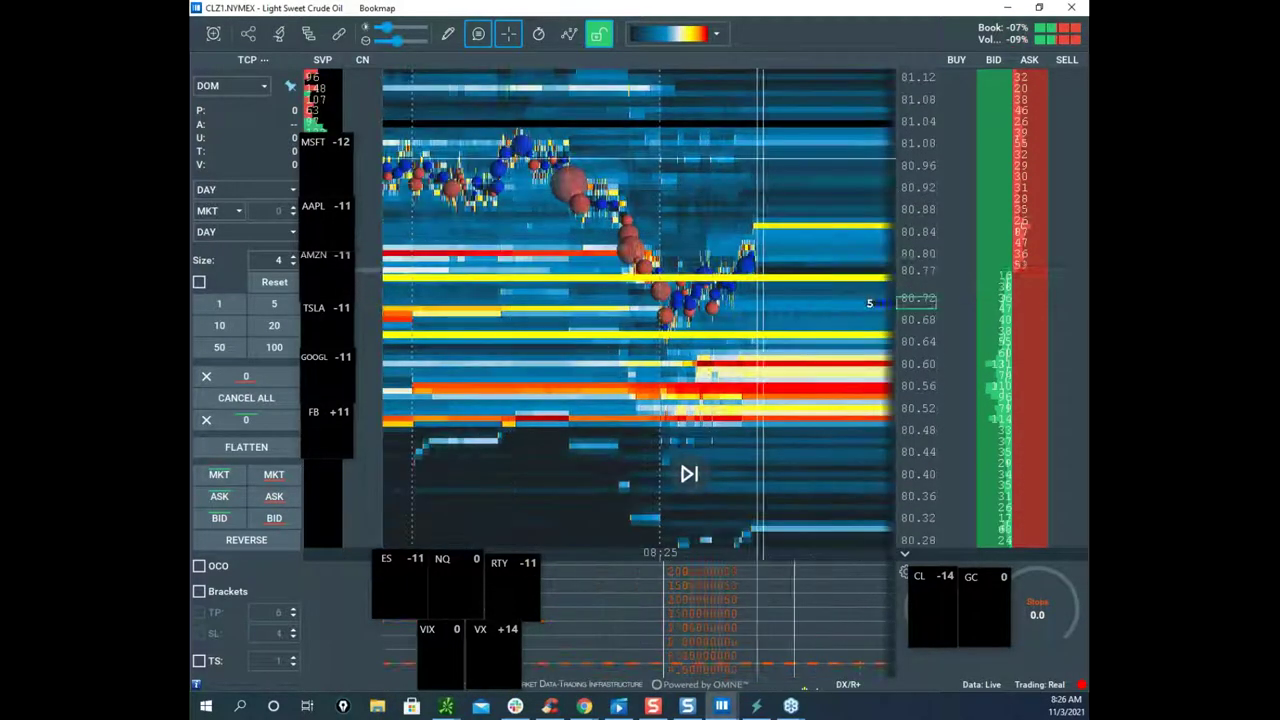